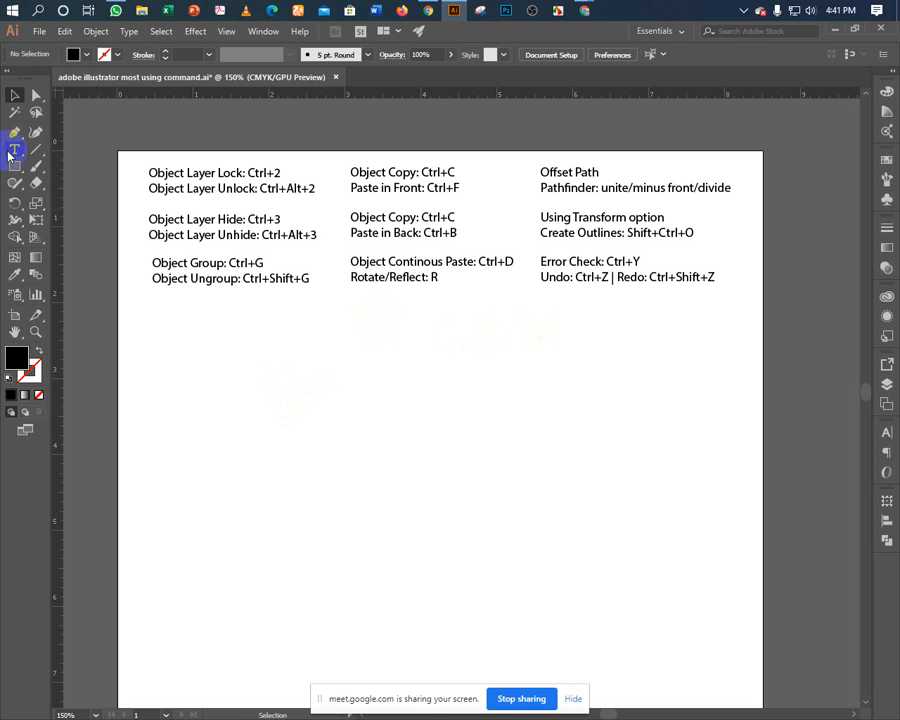
Add a point text line reading "Royal Vegelery" in the empty area below the shortcut notes.
click(14, 149)
click(221, 393)
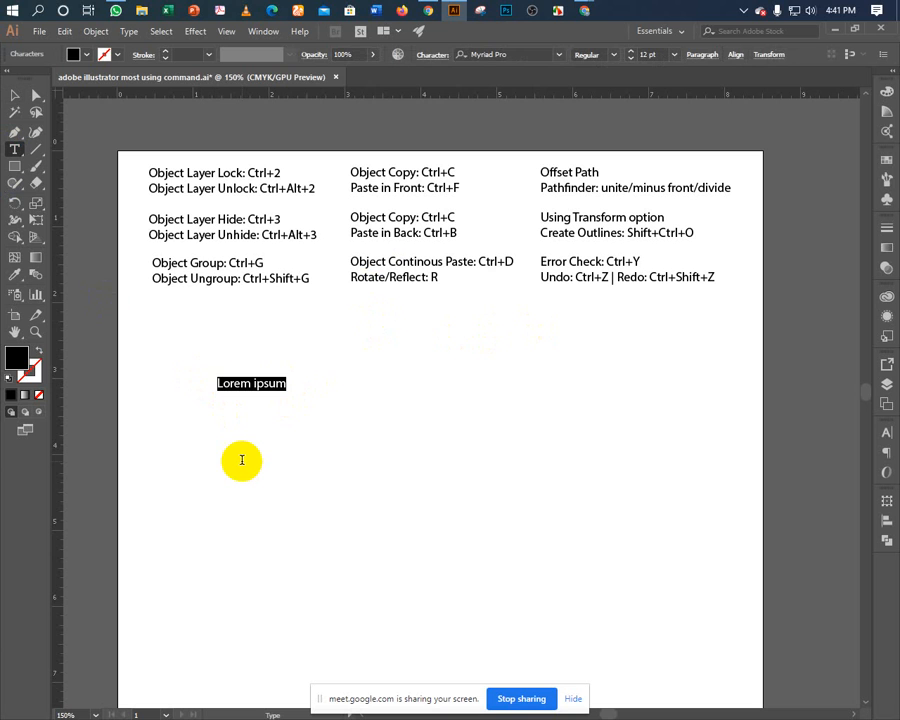
text(Royal V)
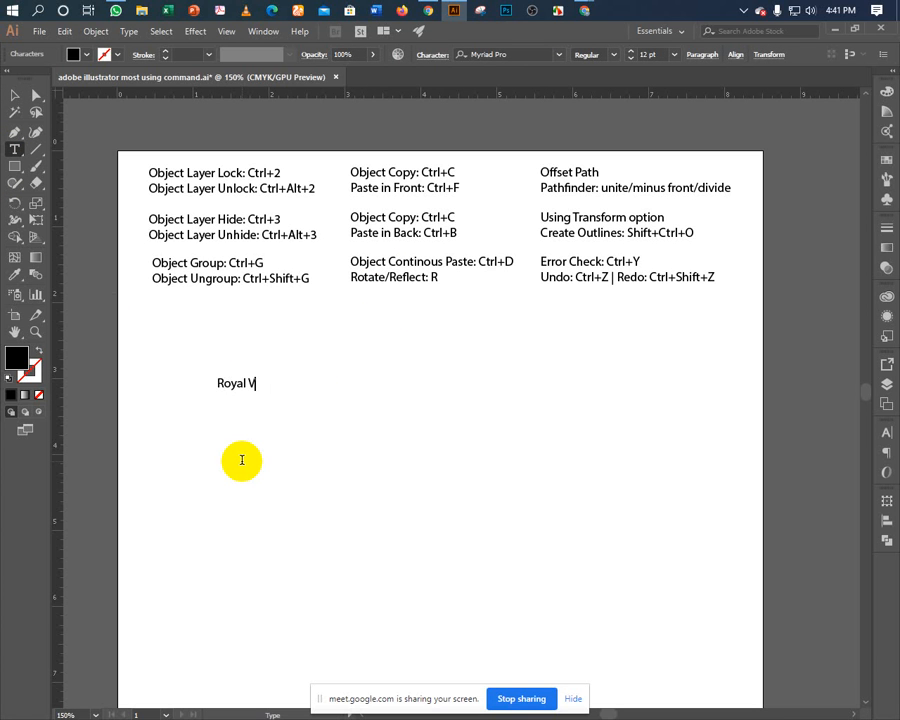
text(egelery)
key(Escape)
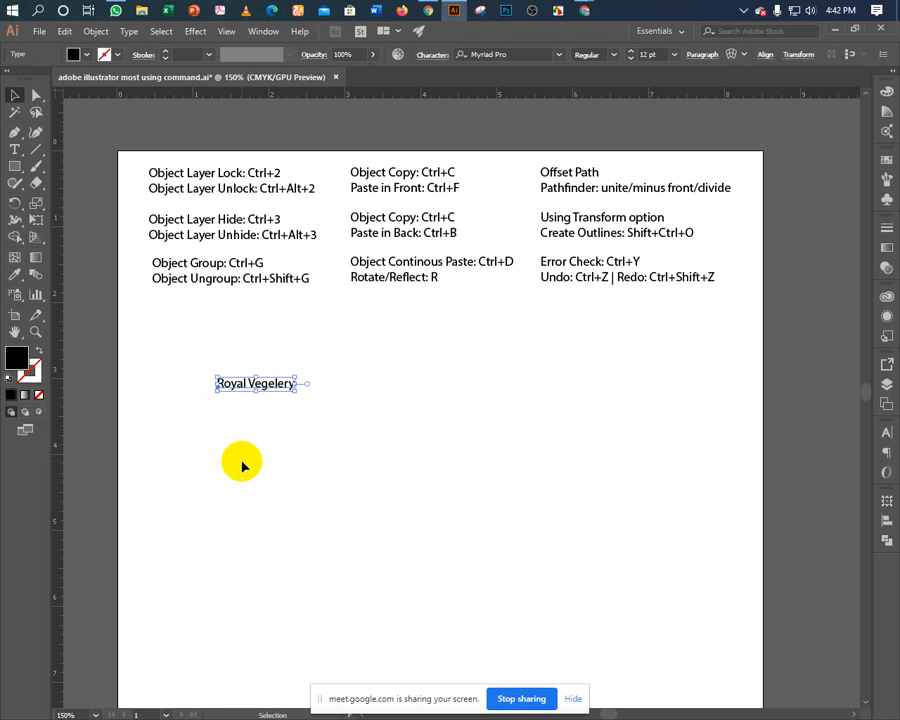
Enlarge the "Royal Vegelery" text to about 41.5 pt and move it up beneath the middle column of notes.
click(260, 413)
click(256, 386)
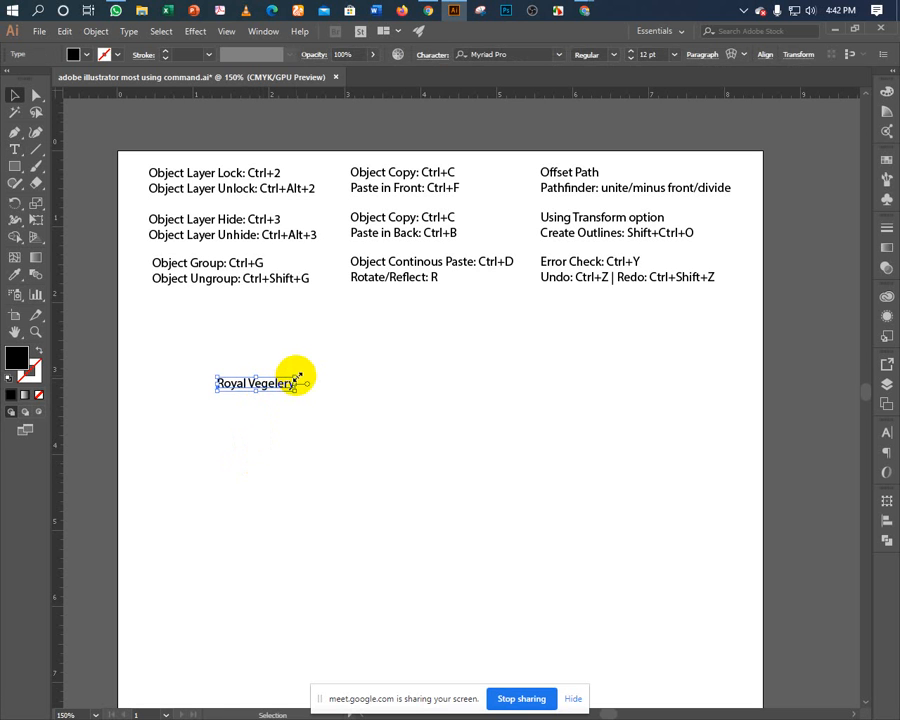
drag(297, 378, 482, 338)
drag(400, 362, 450, 350)
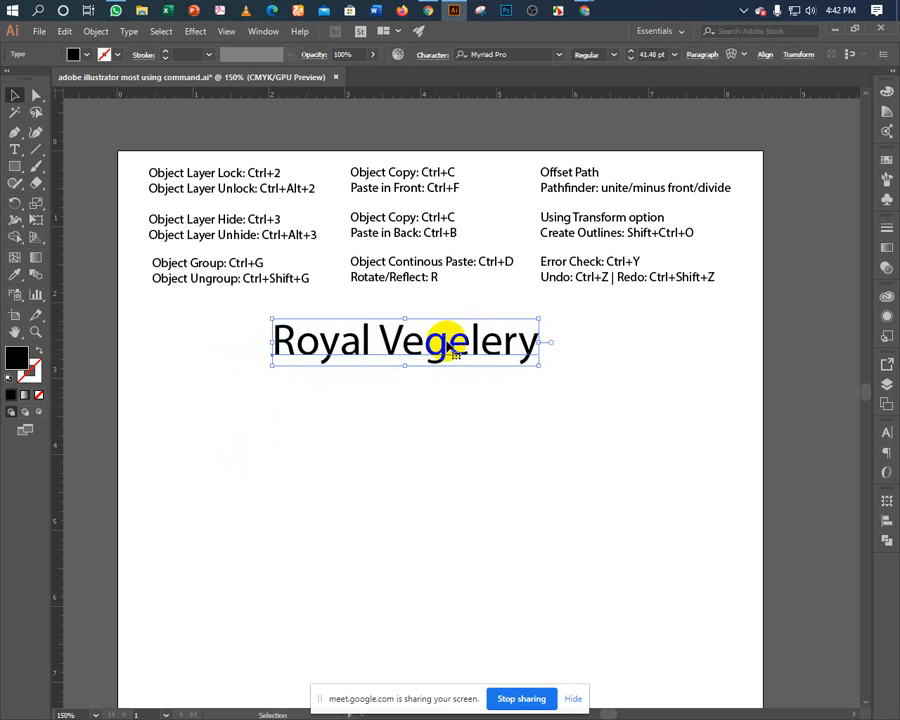
click(350, 428)
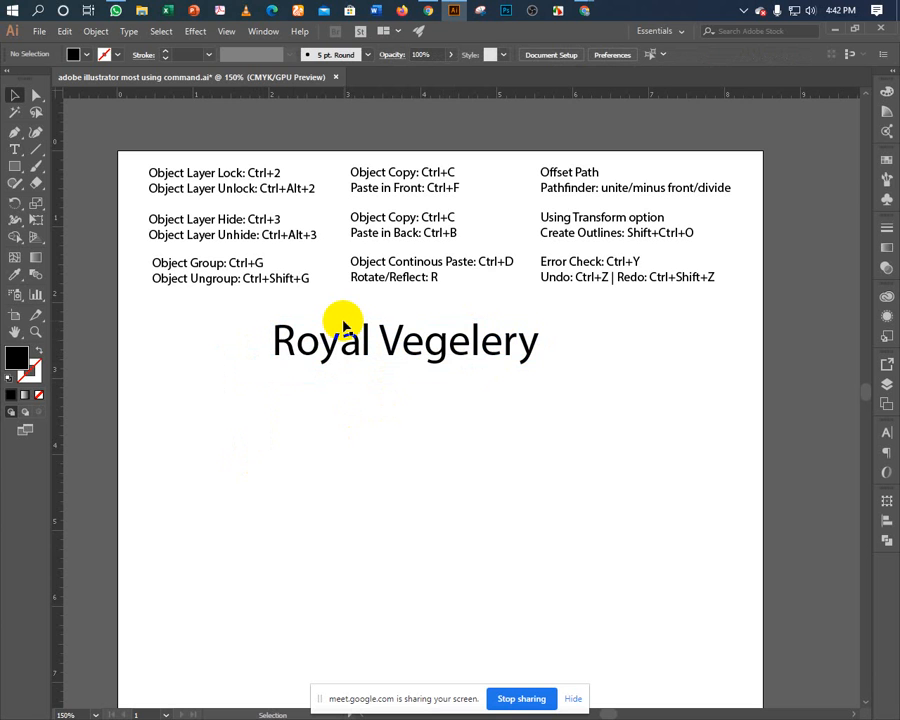
click(428, 12)
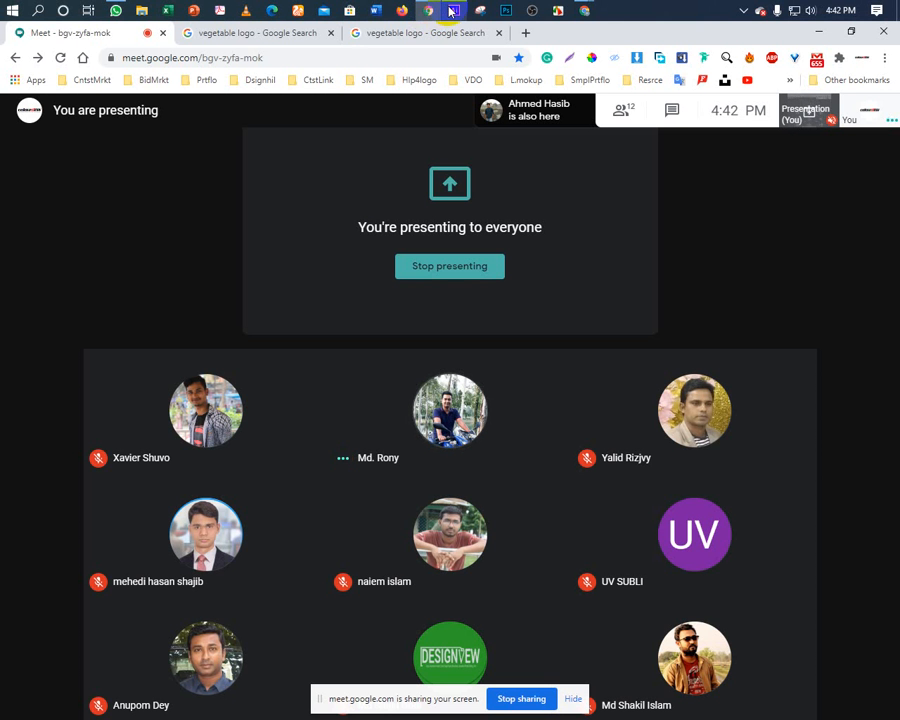
mouse_move(452, 12)
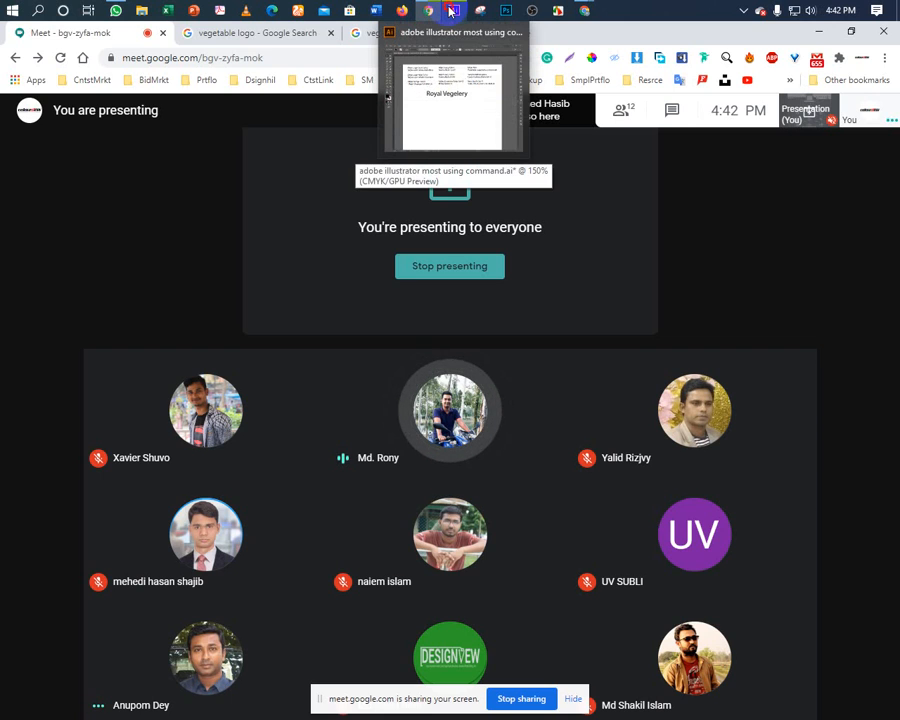
click(452, 12)
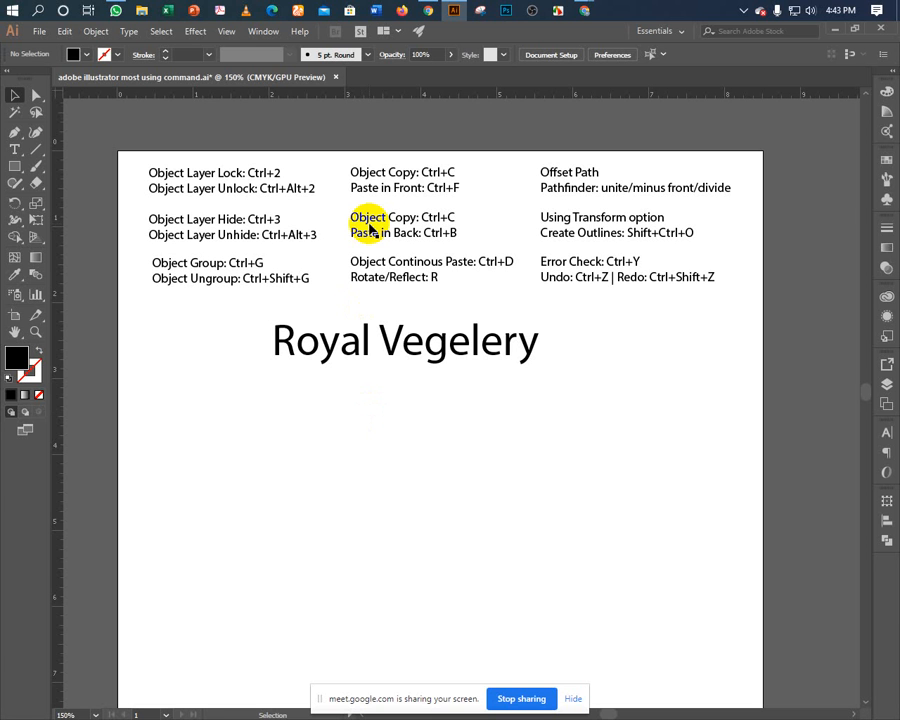
click(428, 10)
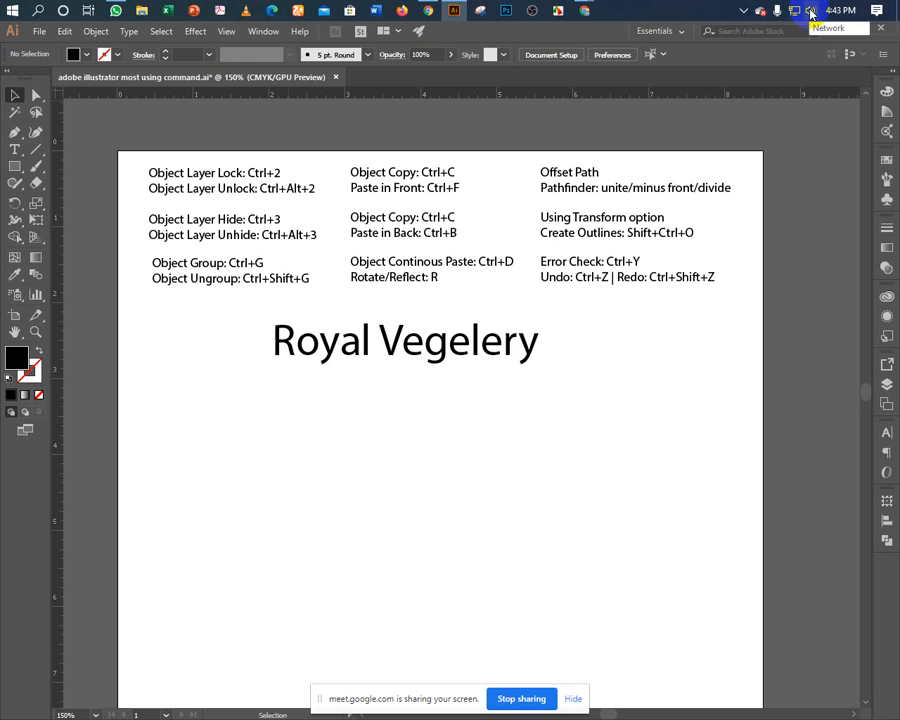
Raise the system speaker volume to 85.
click(811, 11)
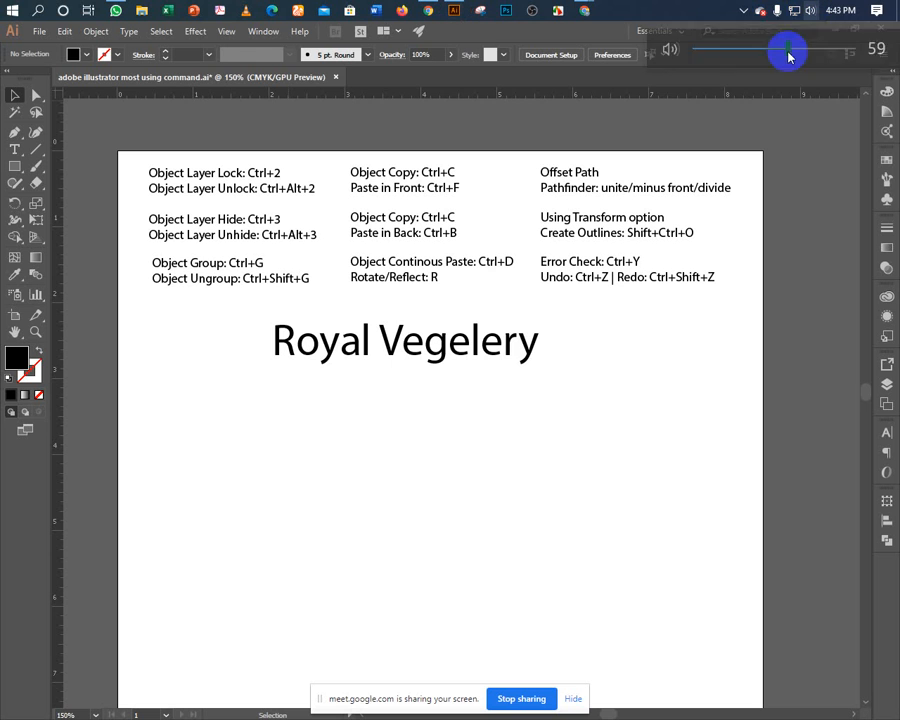
drag(788, 56, 829, 73)
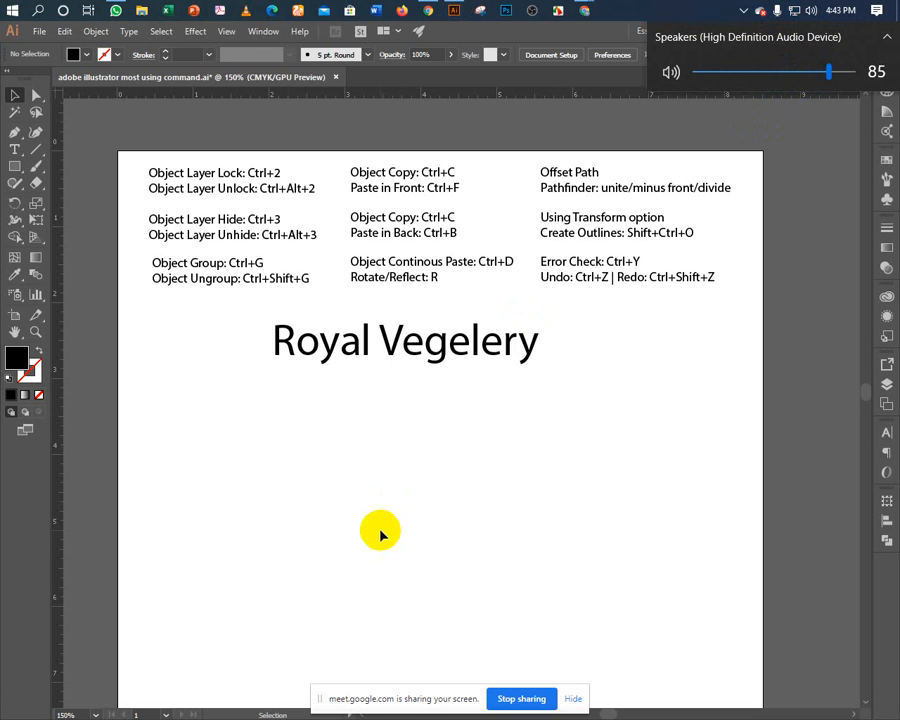
click(369, 494)
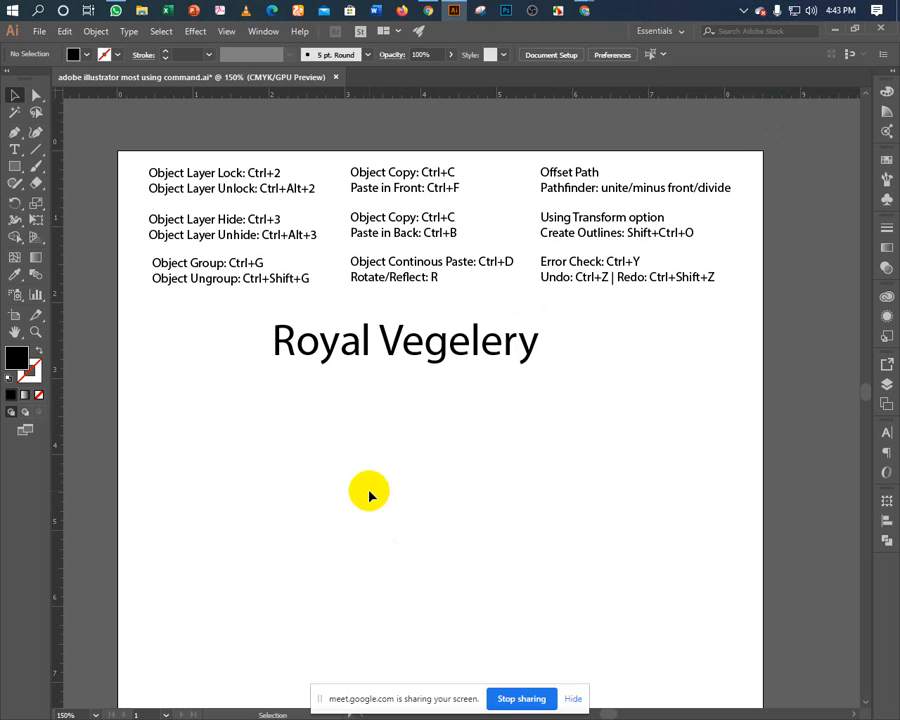
Move the "Royal Vegelery" text slightly up and to the right, centring it under the notes.
click(358, 352)
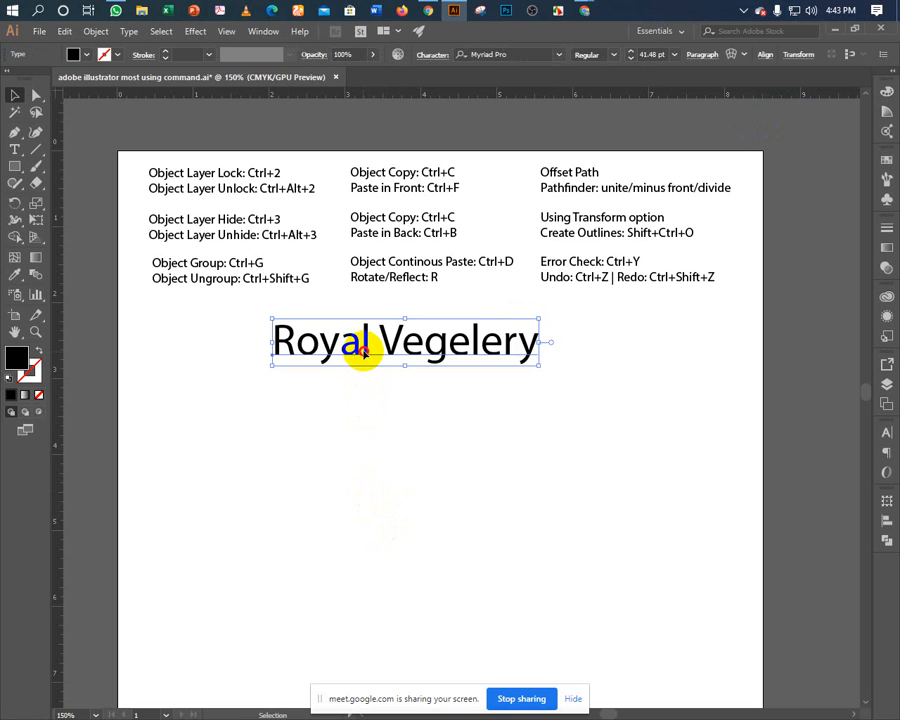
drag(362, 350, 360, 337)
click(344, 366)
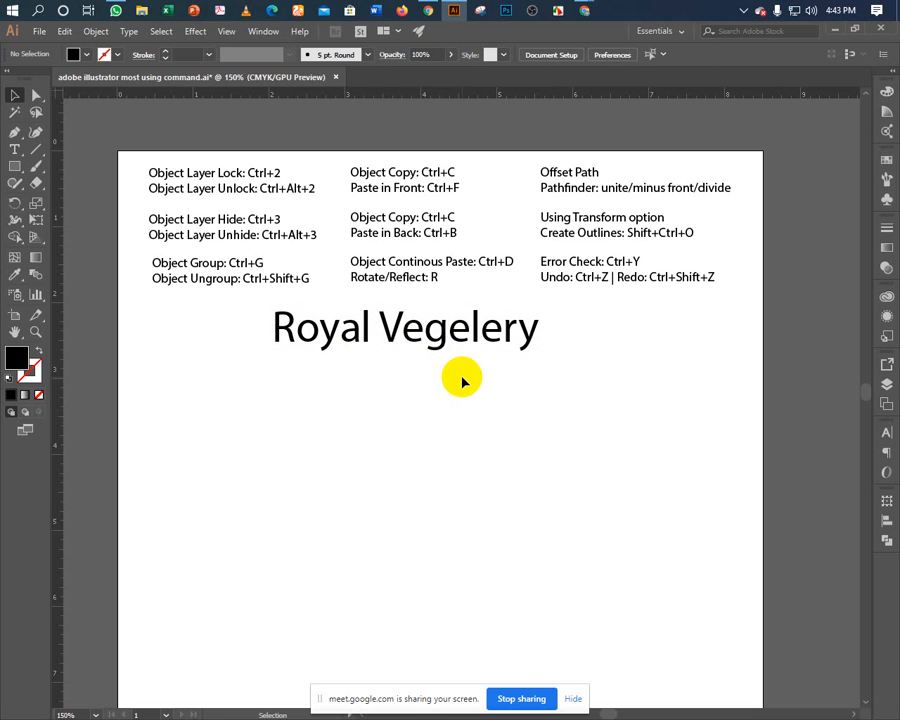
drag(422, 341, 450, 335)
click(380, 392)
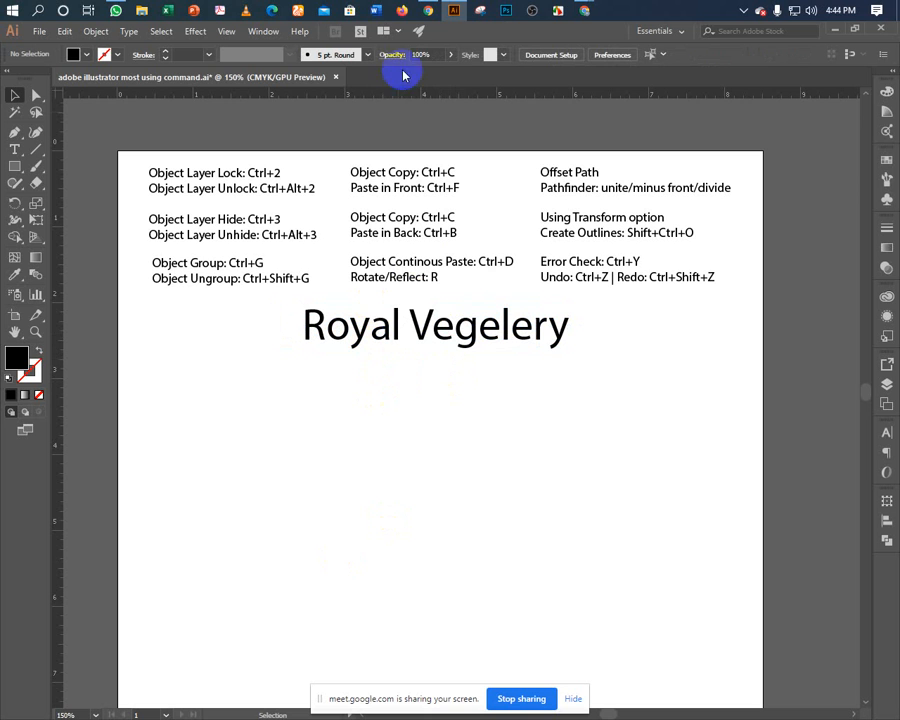
Switch to Chrome, search Google for "royal logo" and open the image results in a new tab.
click(424, 13)
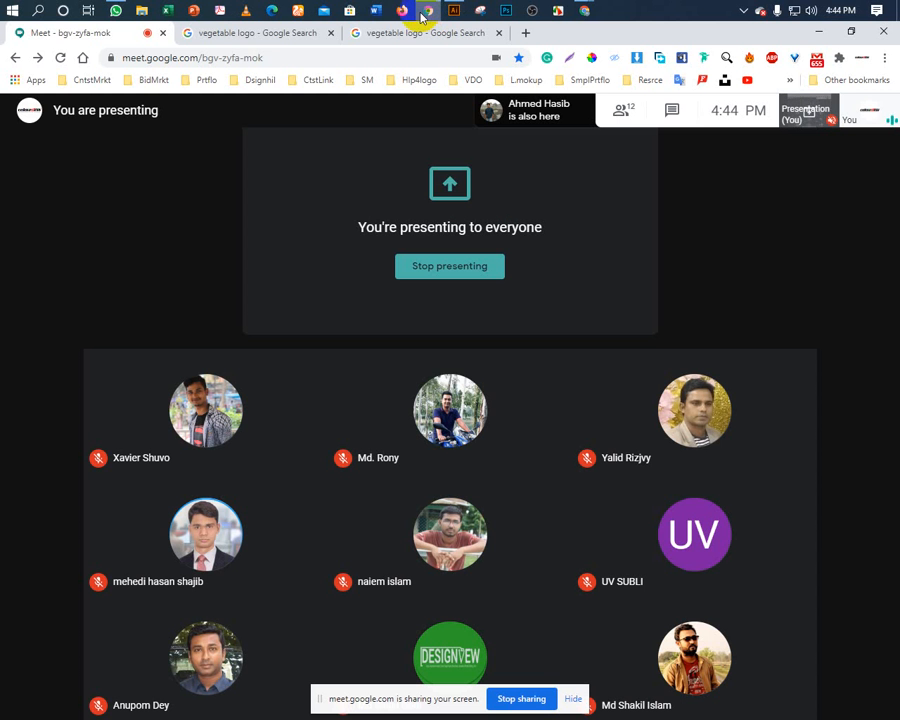
click(259, 34)
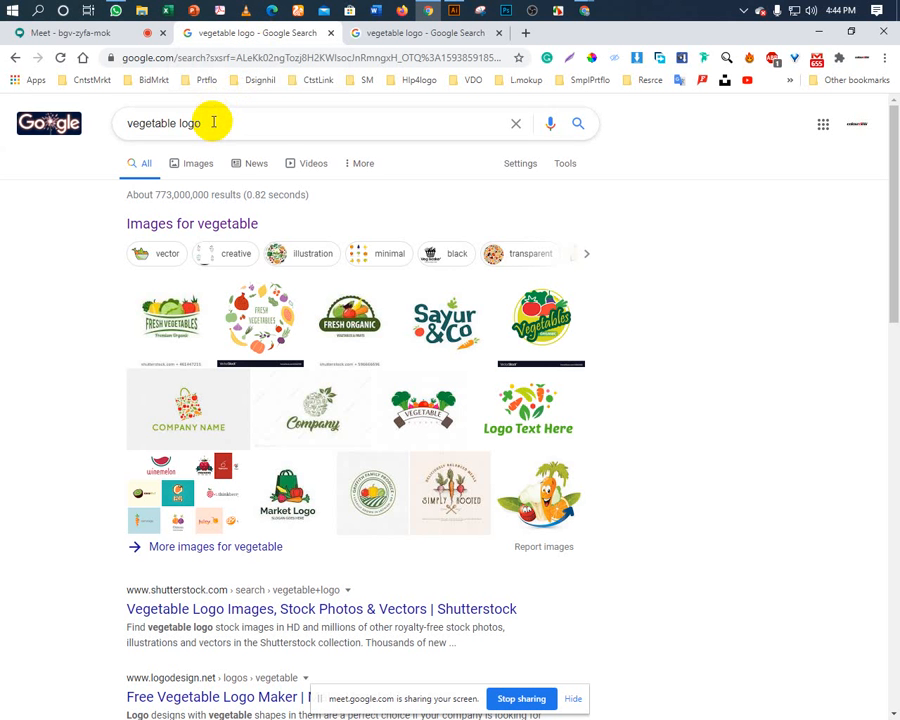
drag(213, 122, 3, 122)
text(royal )
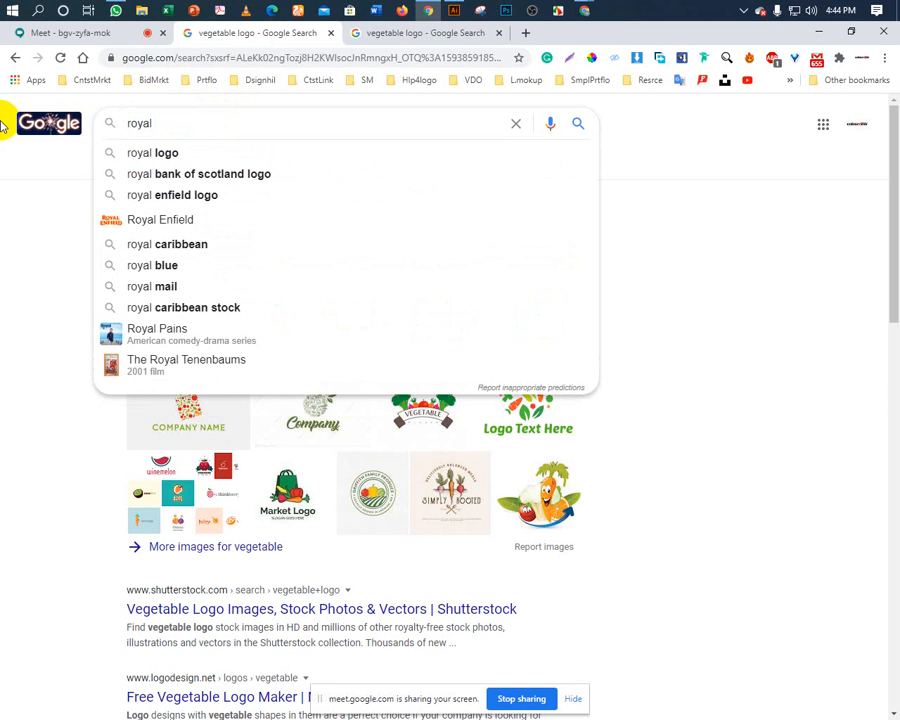
text(logo)
key(Return)
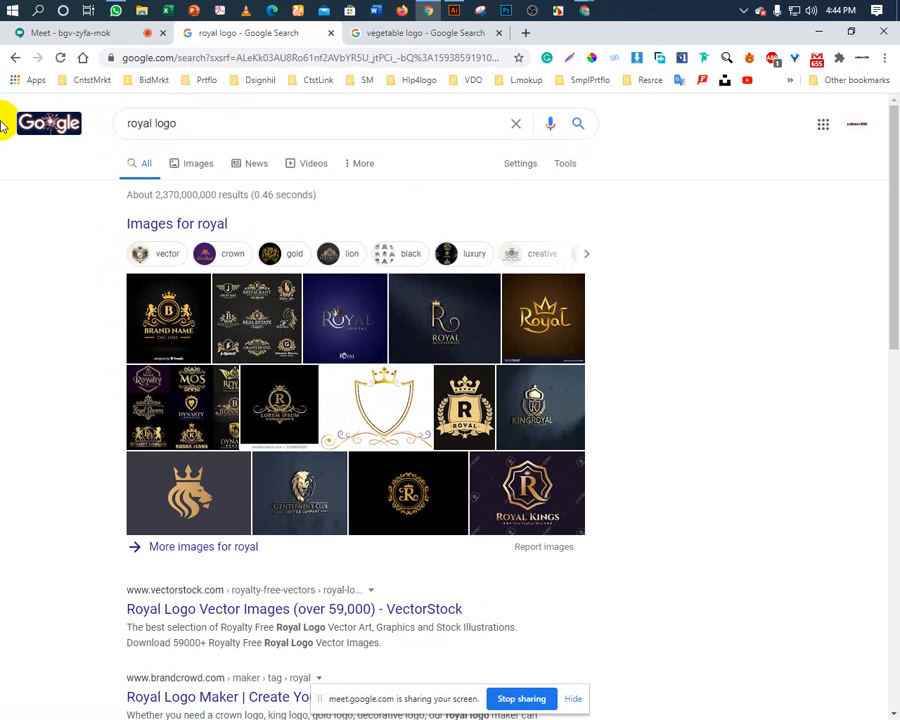
middle_click(141, 223)
click(376, 36)
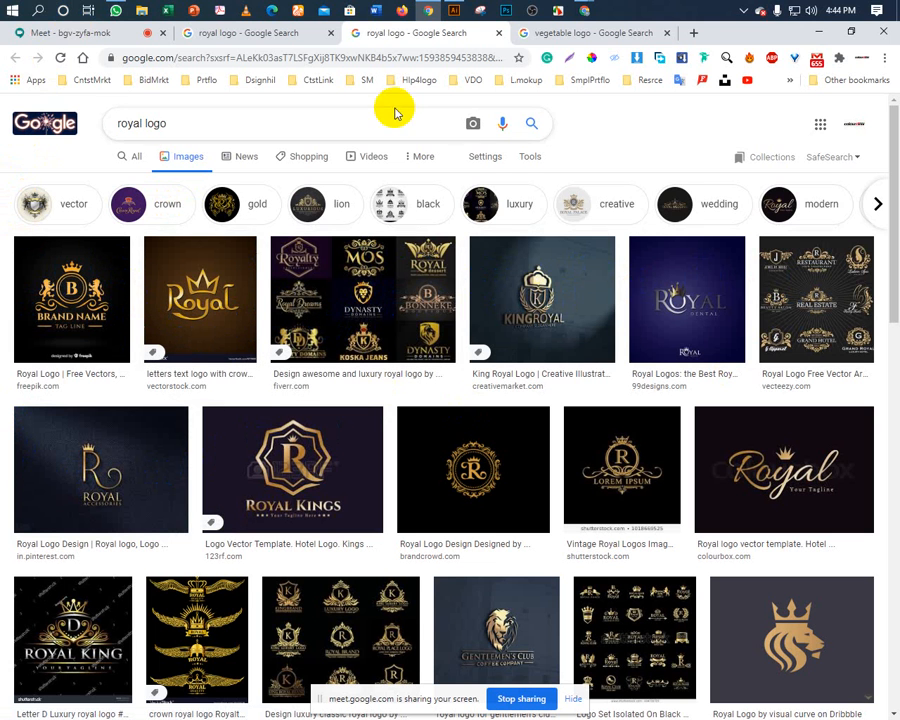
Back in Illustrator, duplicate the "Royal Vegelery" text to the lower left and change the copy to "crown".
click(453, 10)
drag(304, 326, 218, 410)
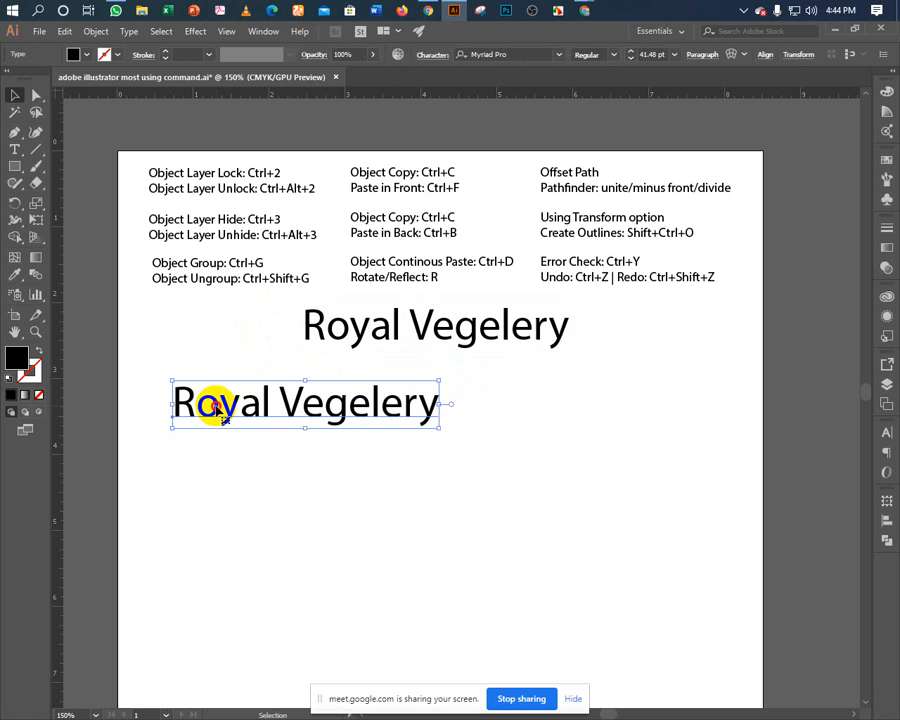
double_click(216, 405)
key(ctrl+a)
text(cro)
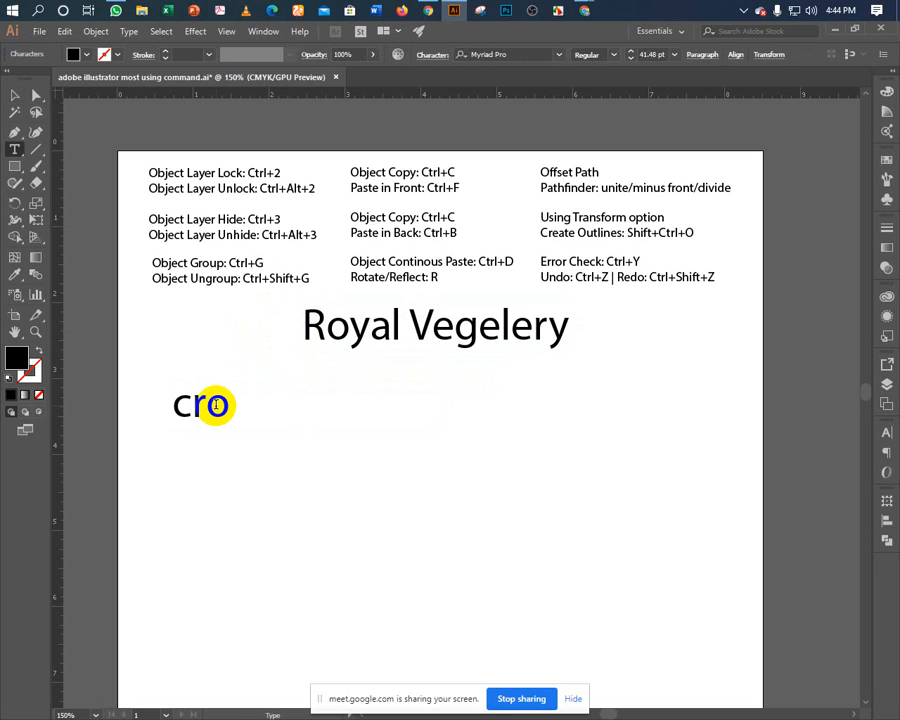
text(wn)
key(Escape)
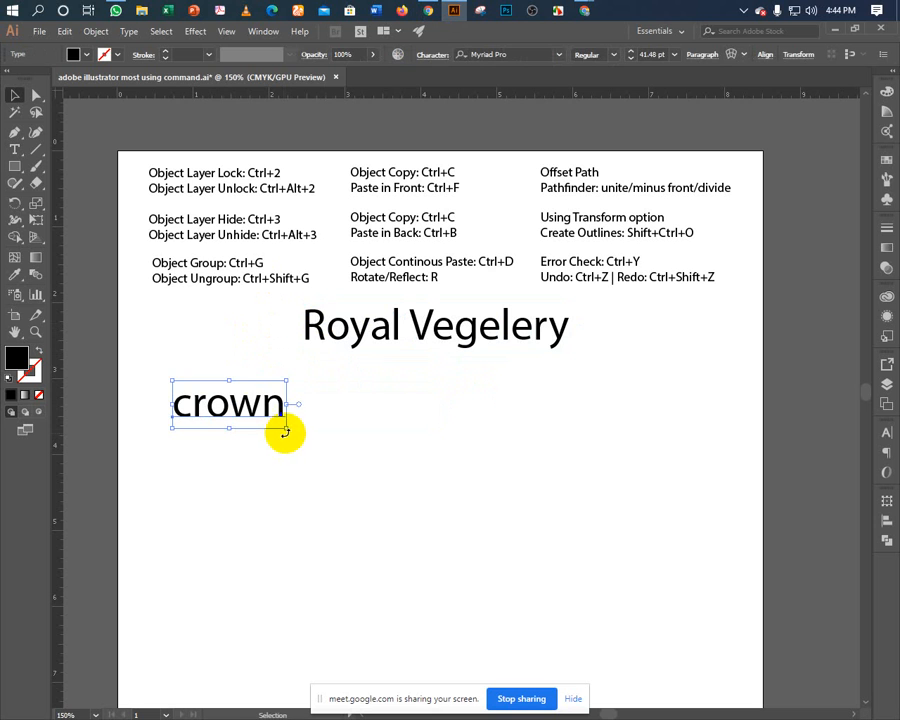
Shrink the "crown" text to about 22.6 pt and place a duplicate directly below it.
drag(291, 406, 215, 428)
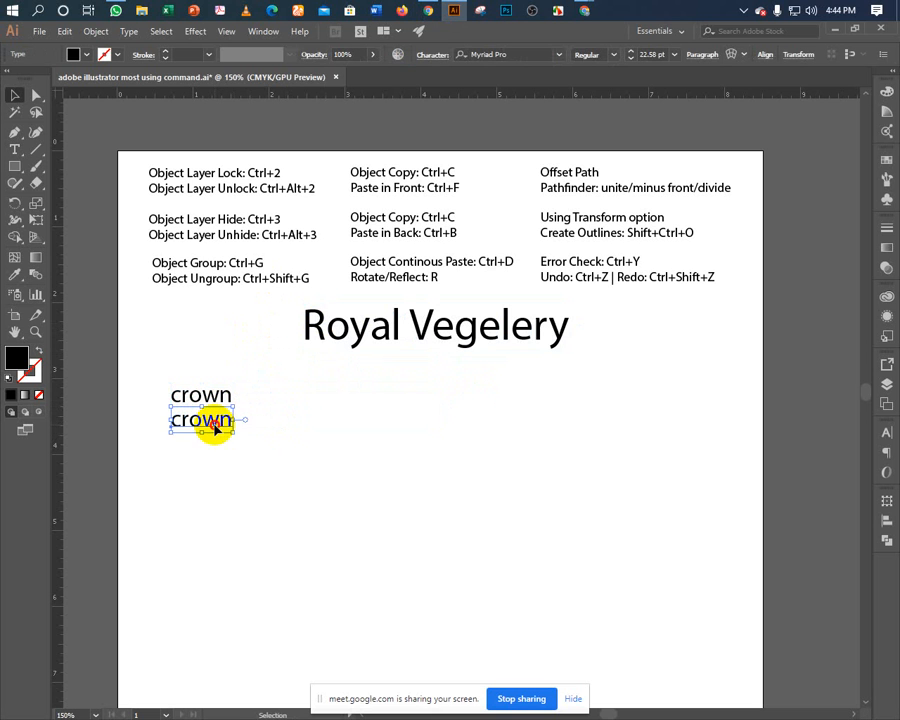
double_click(215, 428)
double_click(232, 420)
key(Escape)
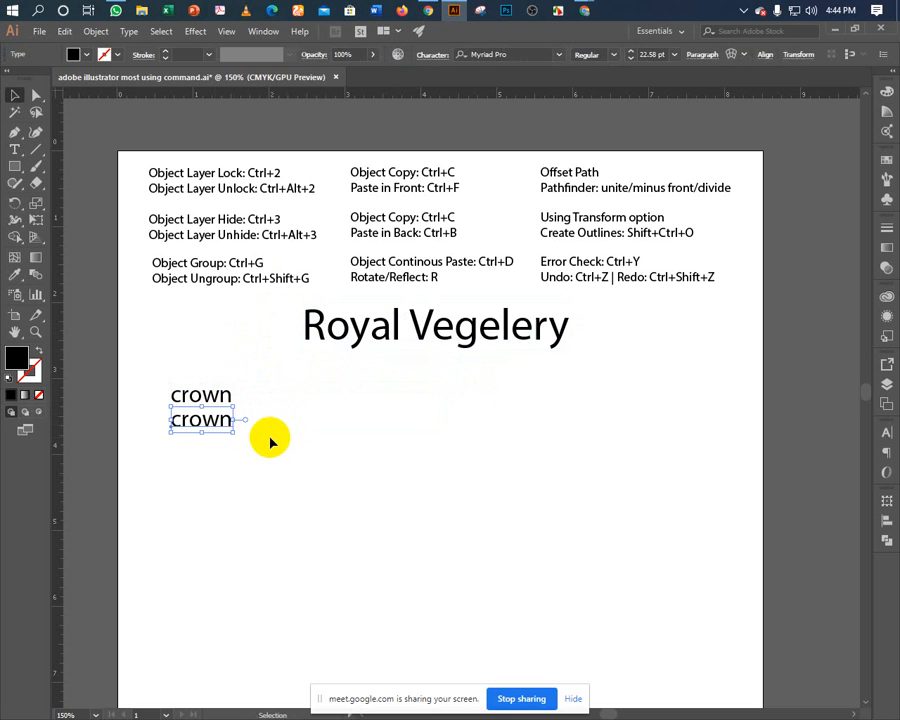
click(270, 441)
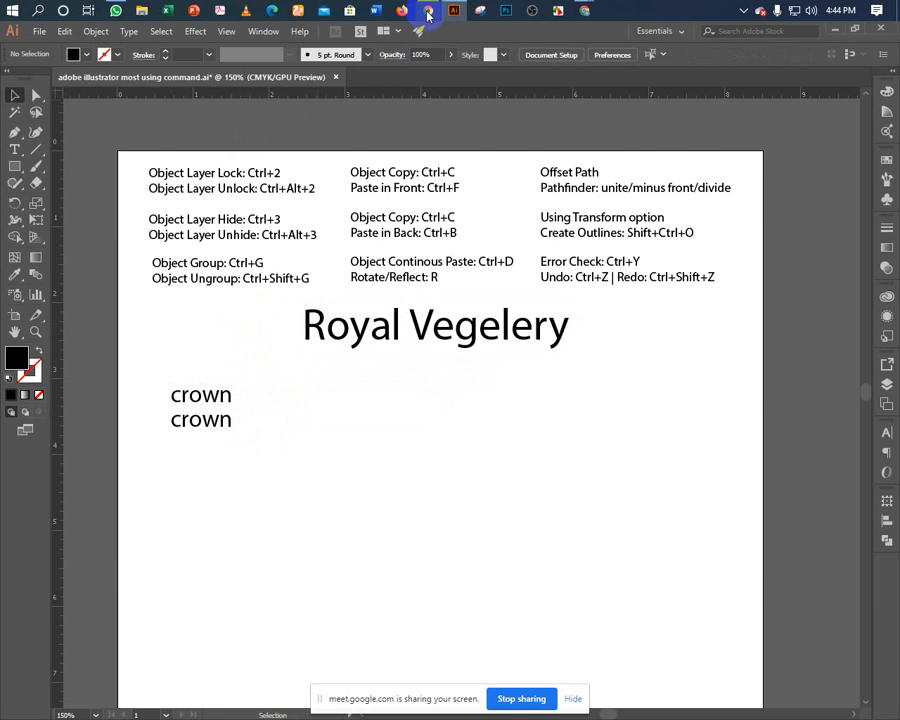
Switch to Chrome and examine the vegetable logo image results for recurring symbols and design ideas.
click(428, 12)
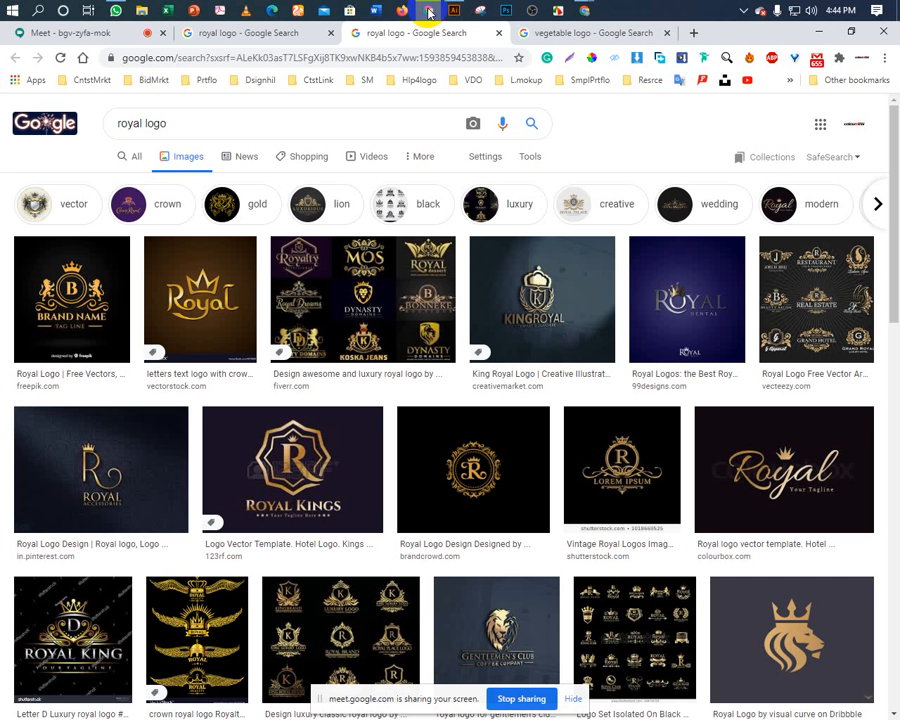
click(551, 38)
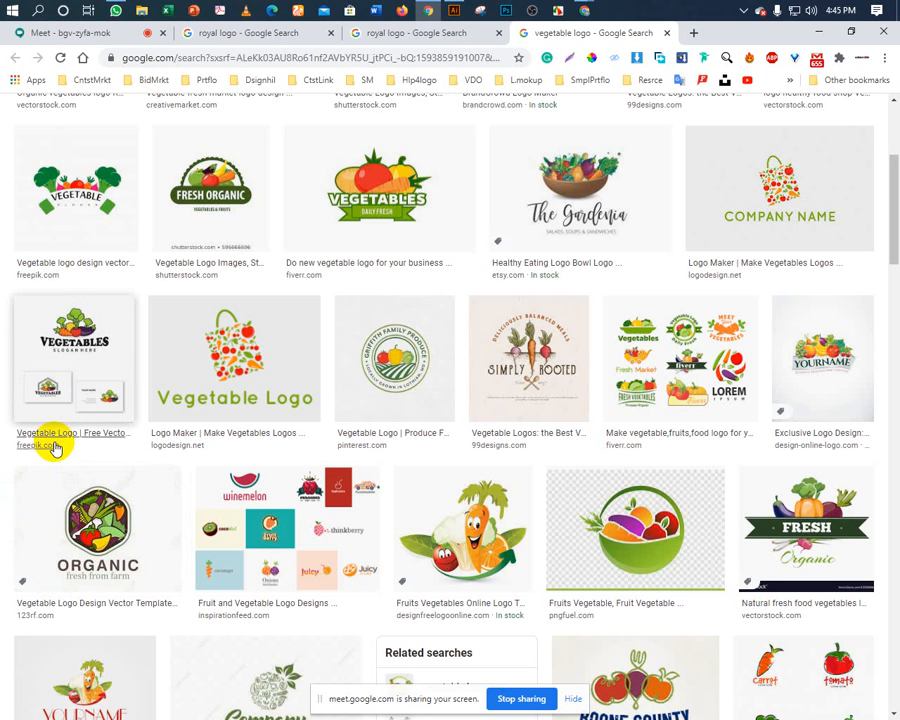
scroll(320, 402, down, 3)
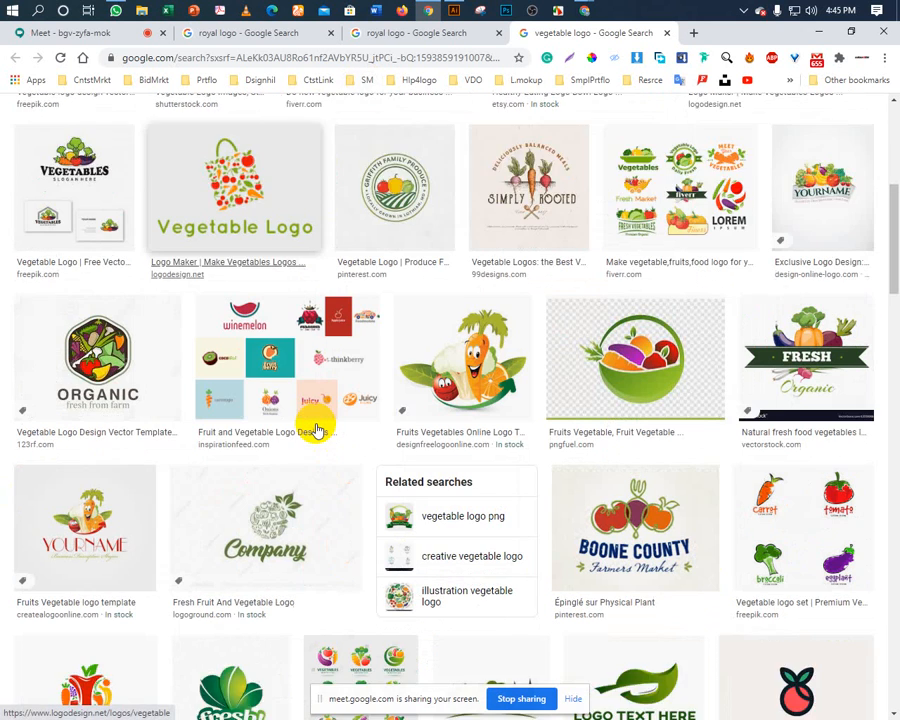
scroll(316, 425, down, 1)
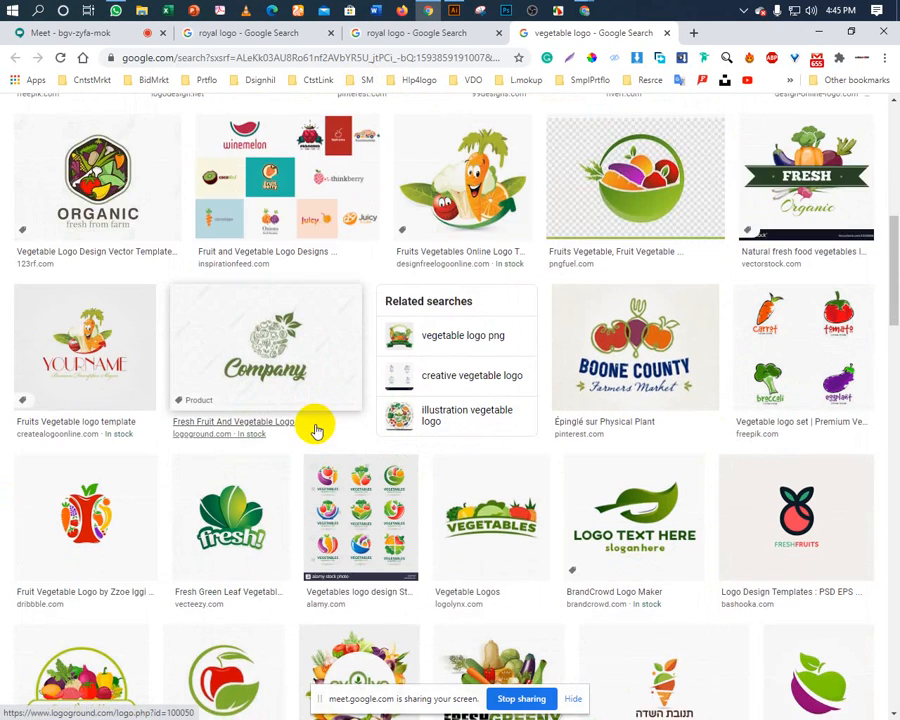
scroll(310, 420, down, 2)
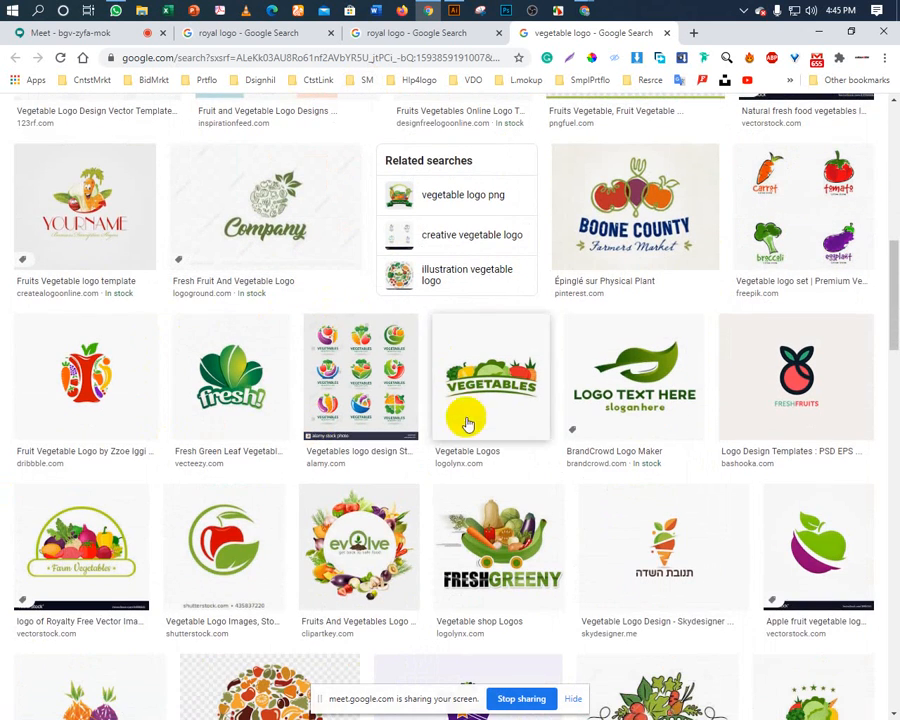
scroll(300, 490, down, 3)
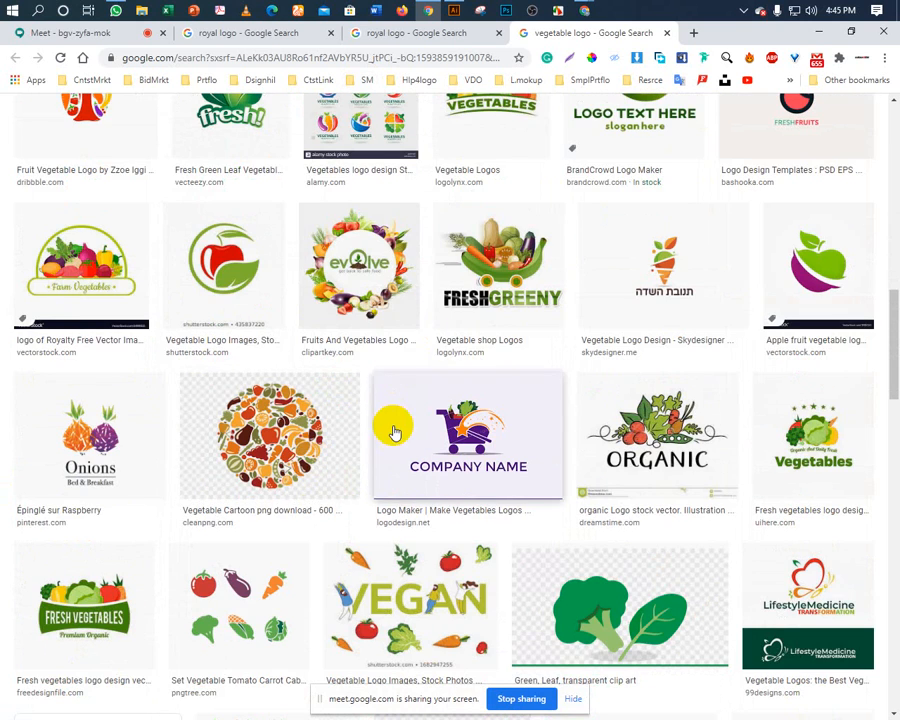
scroll(394, 428, down, 4)
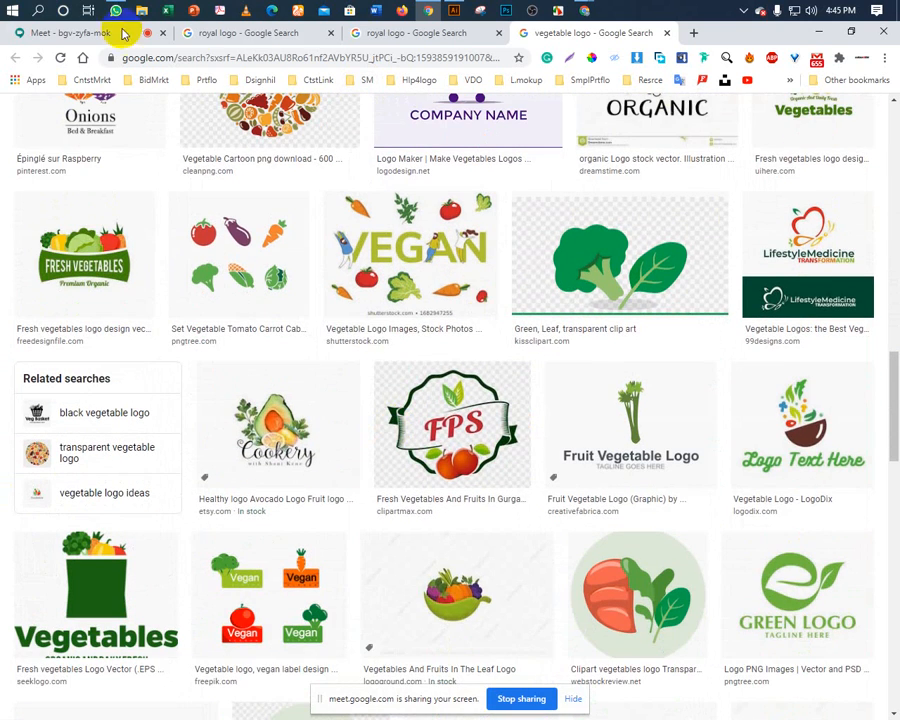
Switch back to Illustrator and change the lower "crown" text to "carrot".
click(453, 10)
double_click(185, 426)
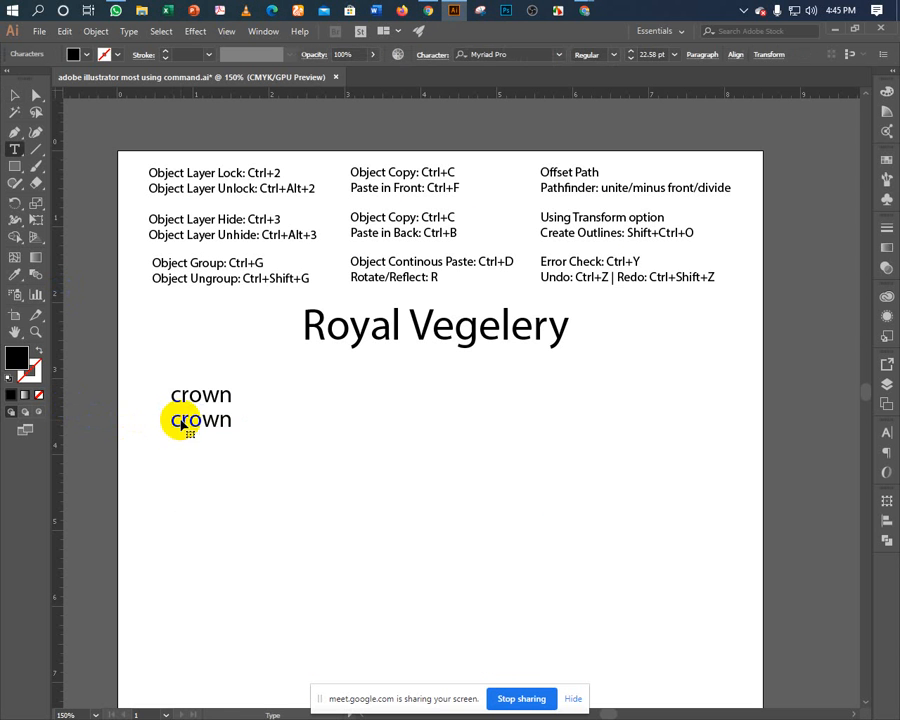
drag(172, 426, 315, 437)
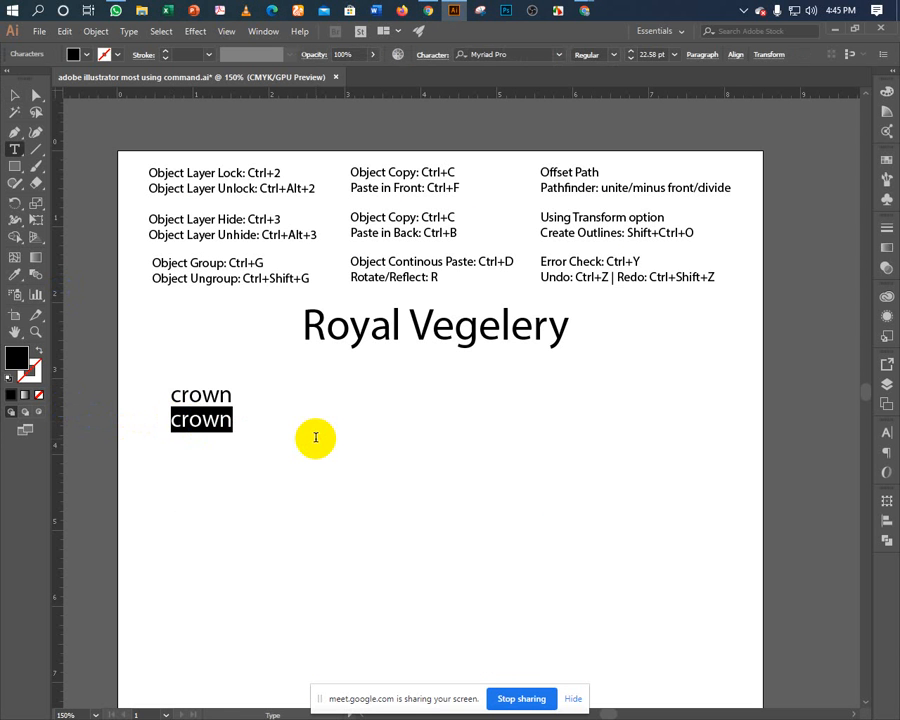
text(c)
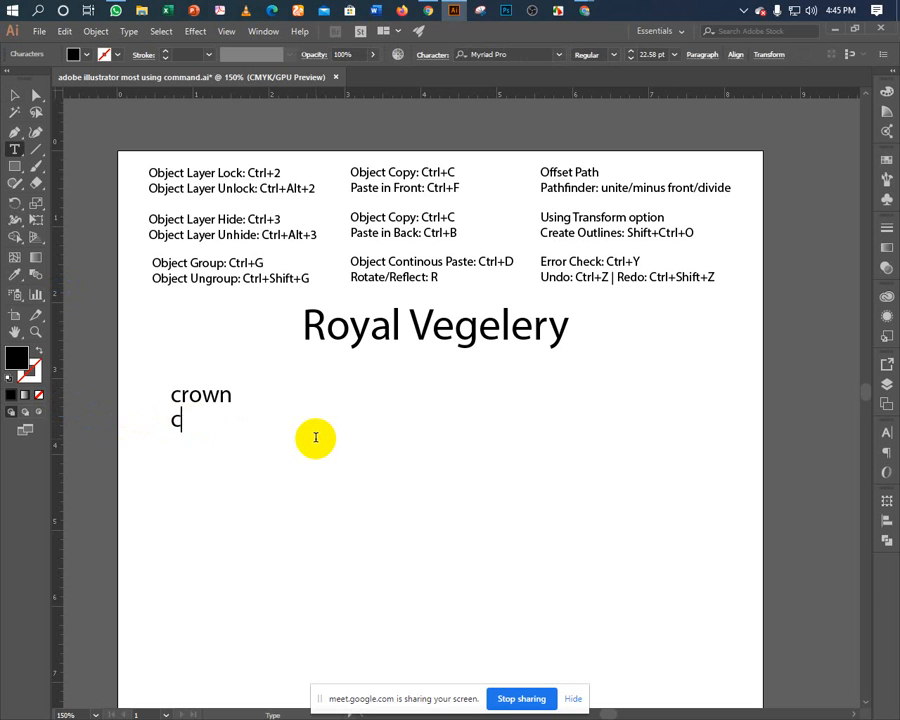
text(arrot)
key(Escape)
click(298, 421)
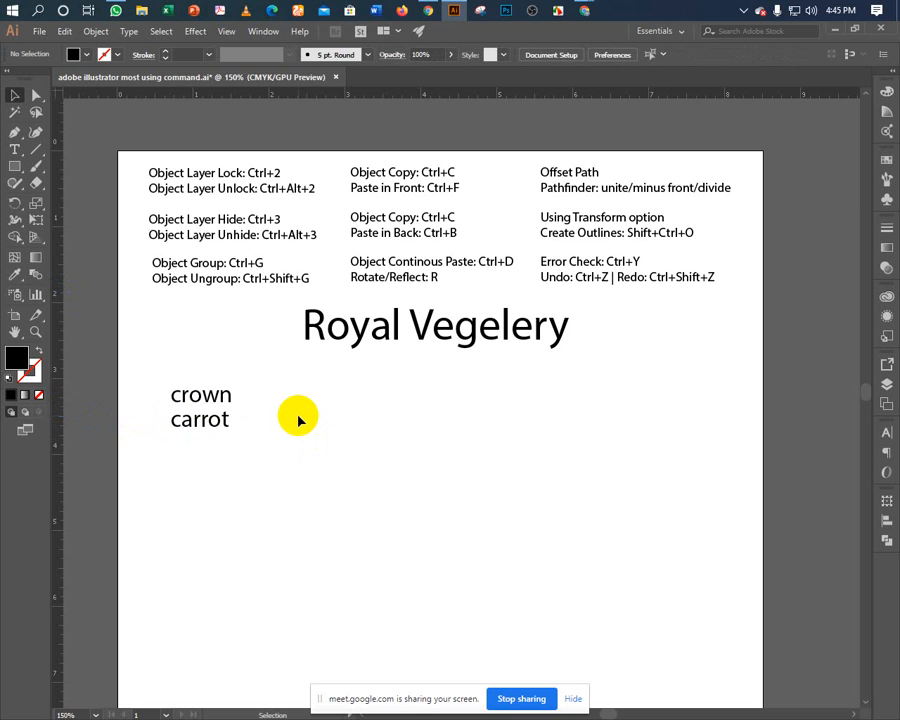
Duplicate the "carrot" text directly below itself and change the copy to "delivery".
click(204, 430)
drag(202, 428, 196, 448)
double_click(196, 447)
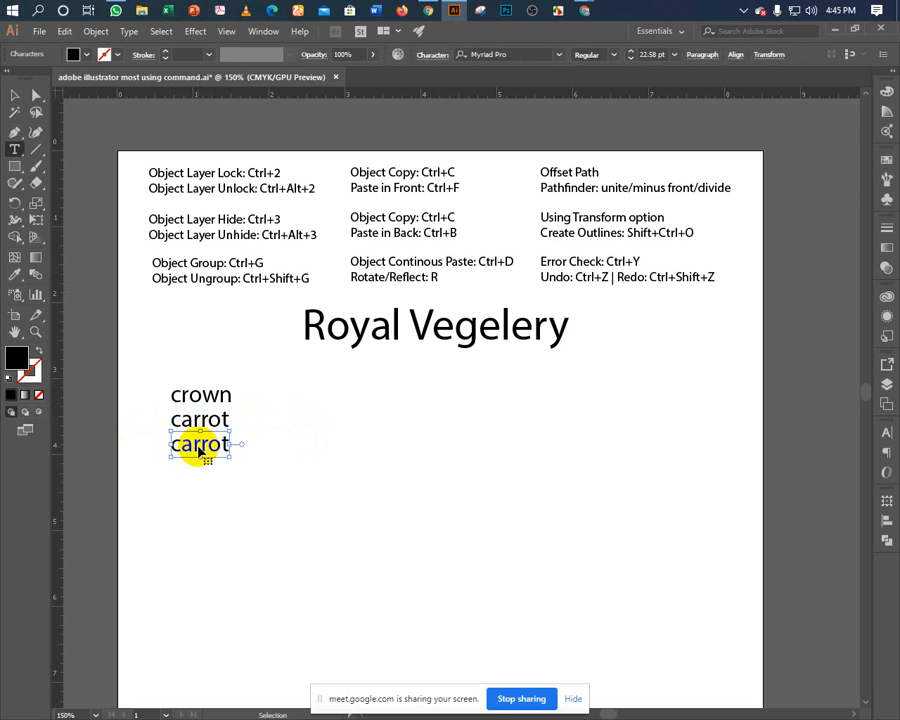
double_click(198, 445)
text(delivery)
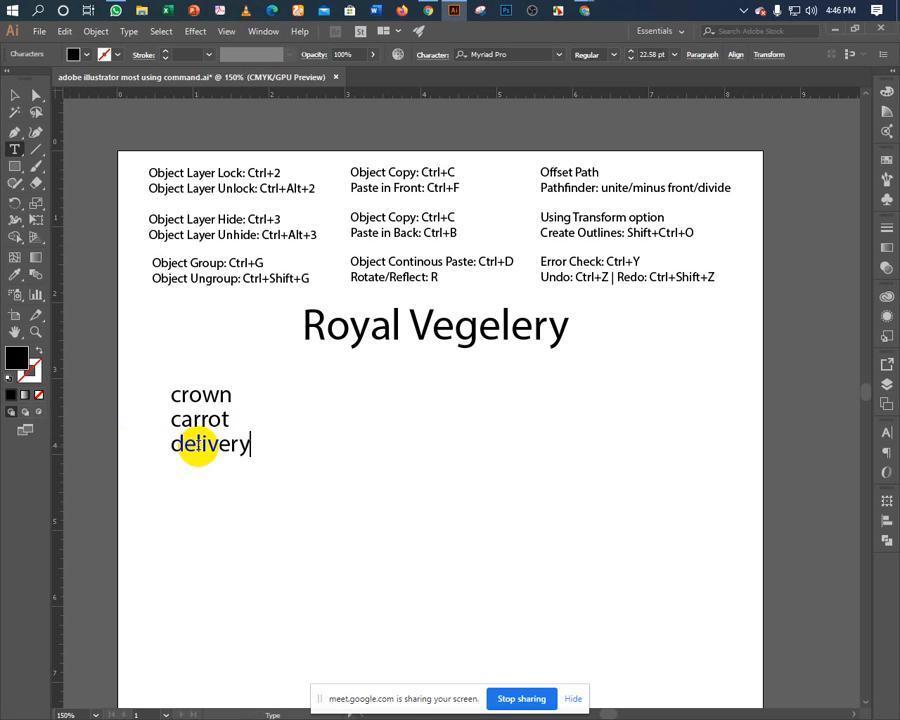
key(Escape)
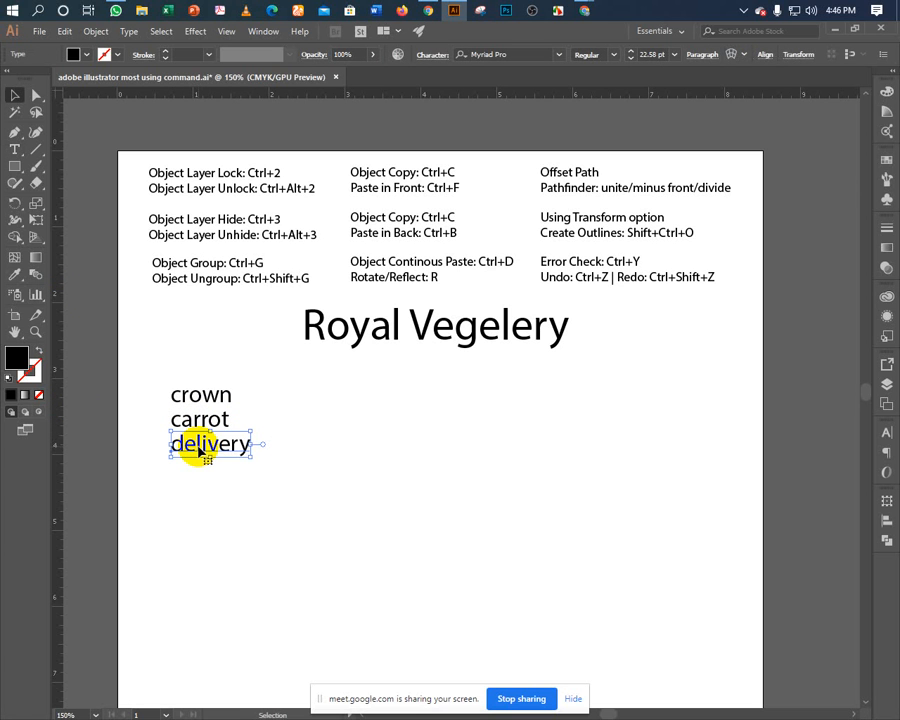
Move the "crown", "carrot" and "delivery" texts together up and to the left, closer to the artboard's left edge.
click(209, 494)
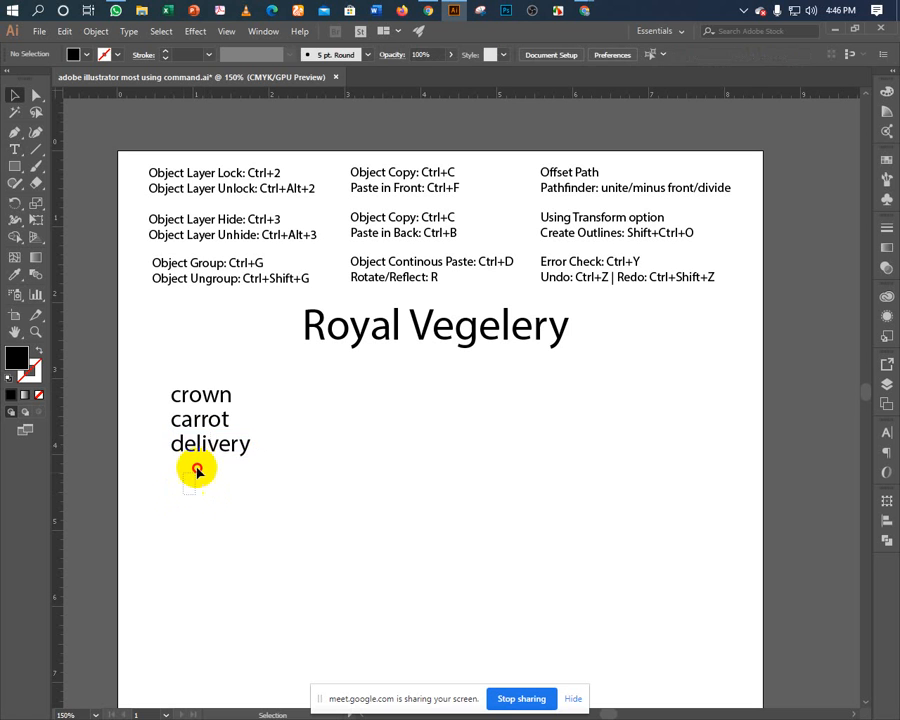
drag(194, 464, 156, 389)
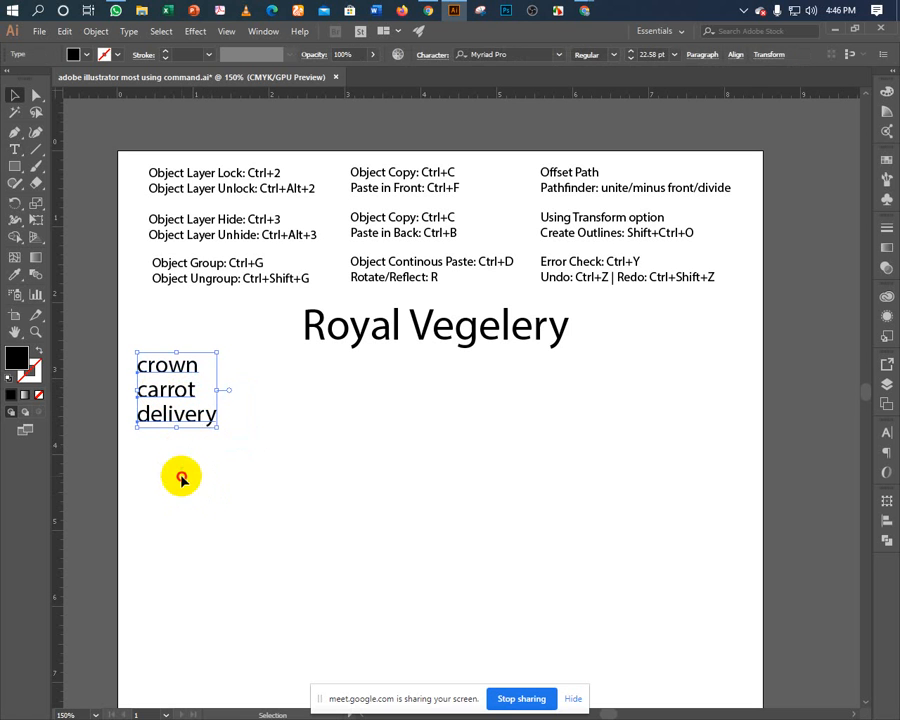
click(181, 478)
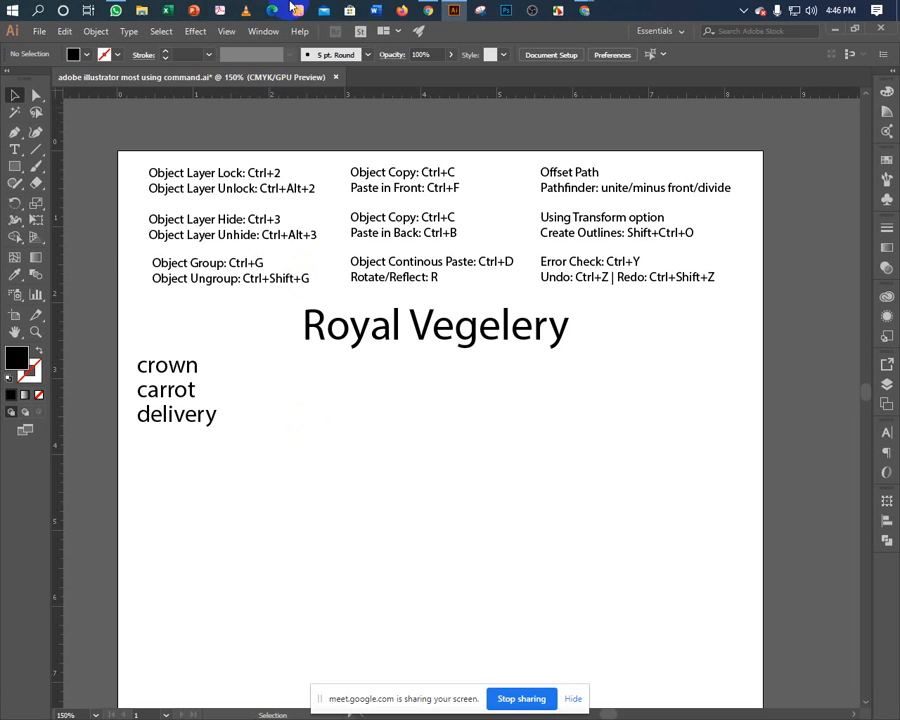
With the Star tool, draw a black upright triangle about 1.2 in wide below the "Royal Vegelery" title.
click(15, 168)
click(70, 172)
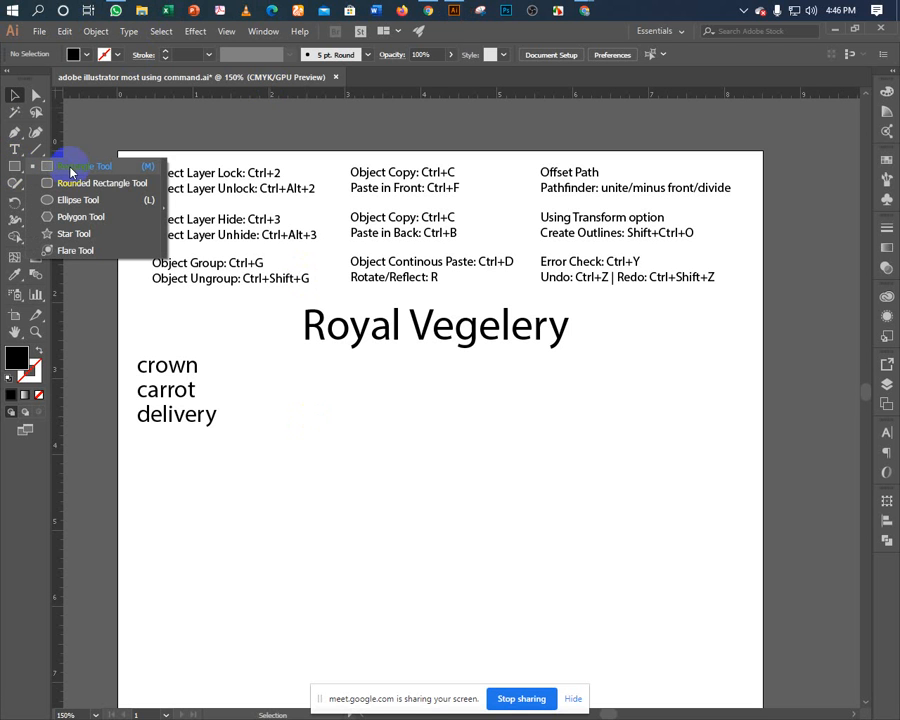
click(73, 233)
drag(410, 443, 435, 486)
key(Down)
key(Down)
key(shift)
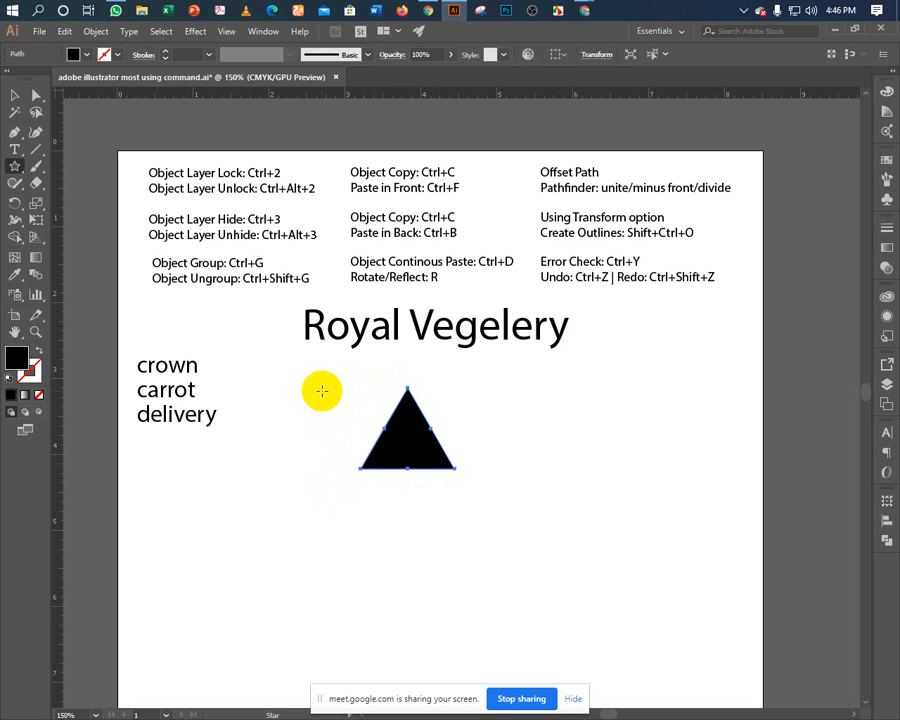
key(ctrl)
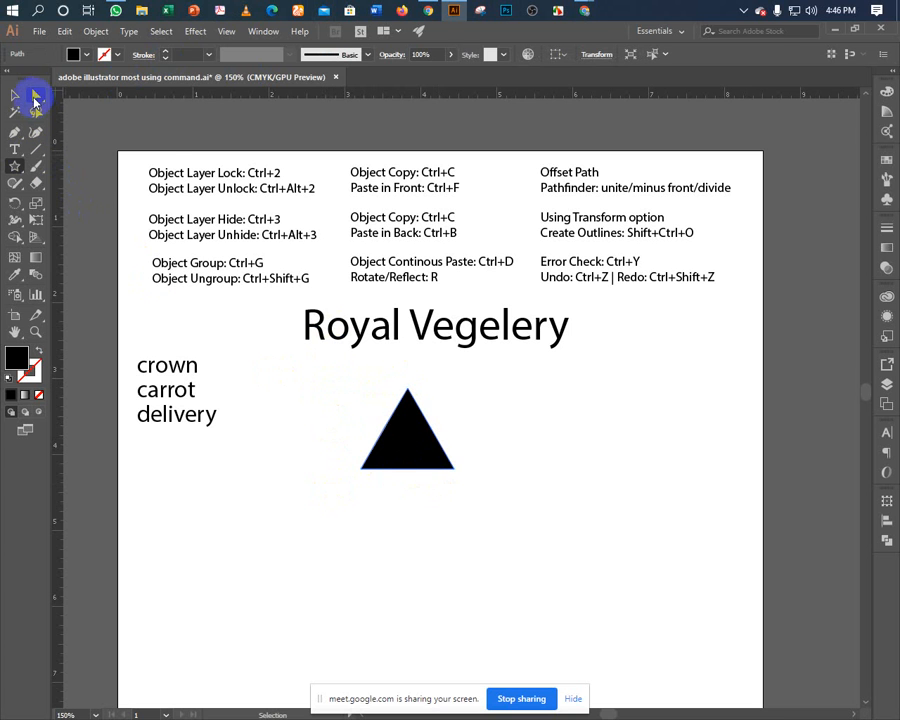
Delete the extra midpoint anchor points on the triangle's three sides, leaving only its corner points.
click(15, 131)
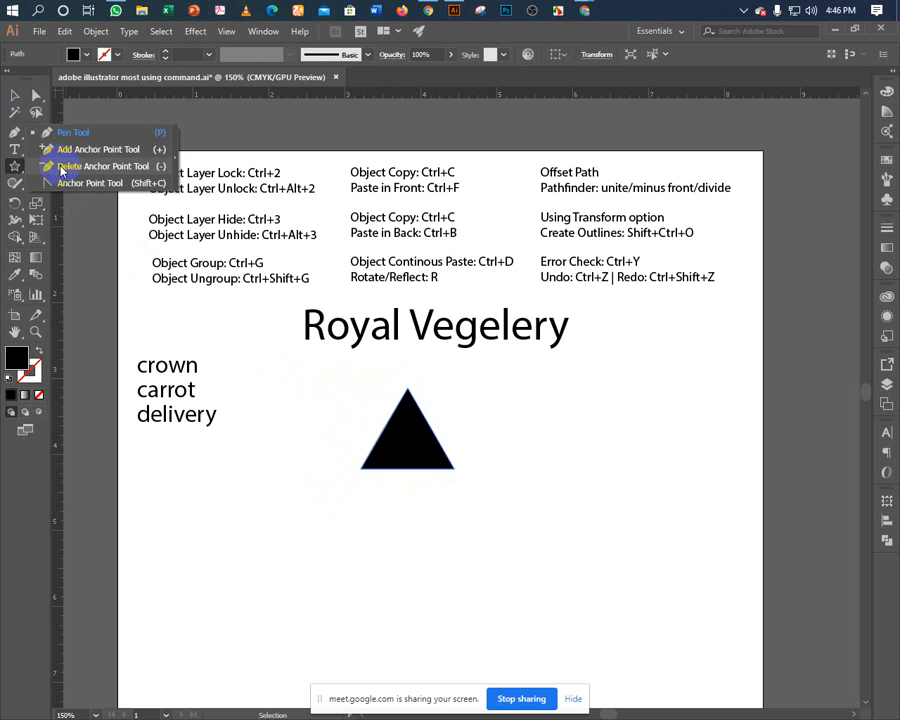
click(92, 170)
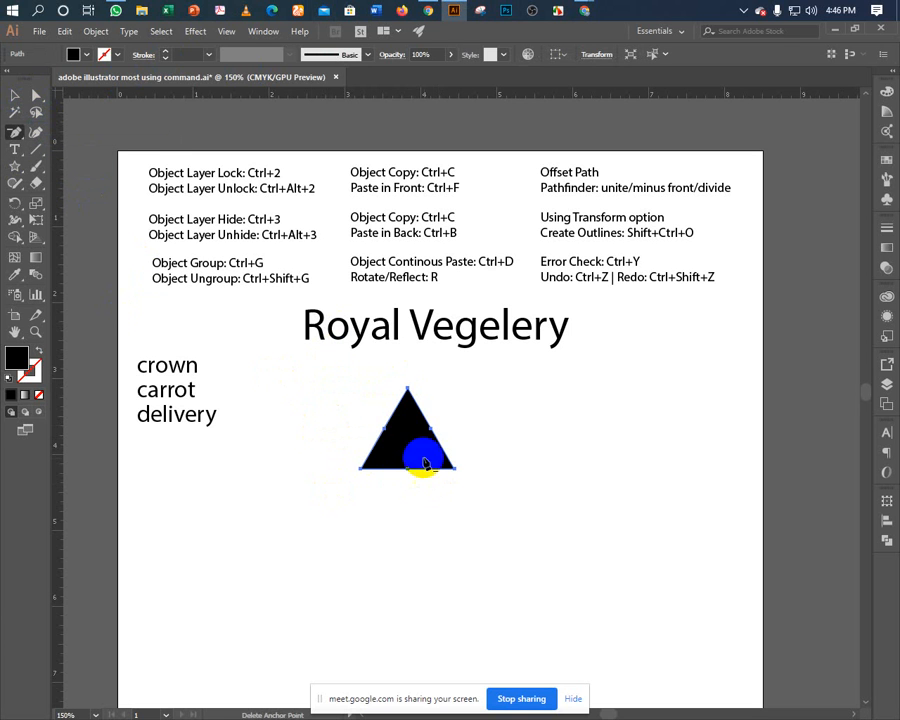
click(386, 434)
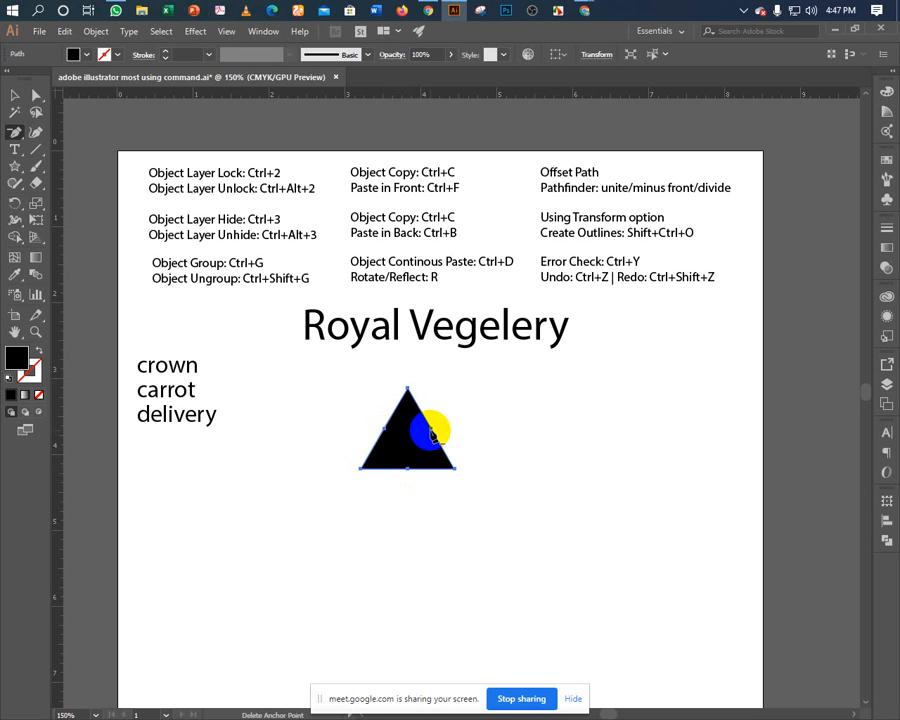
click(432, 432)
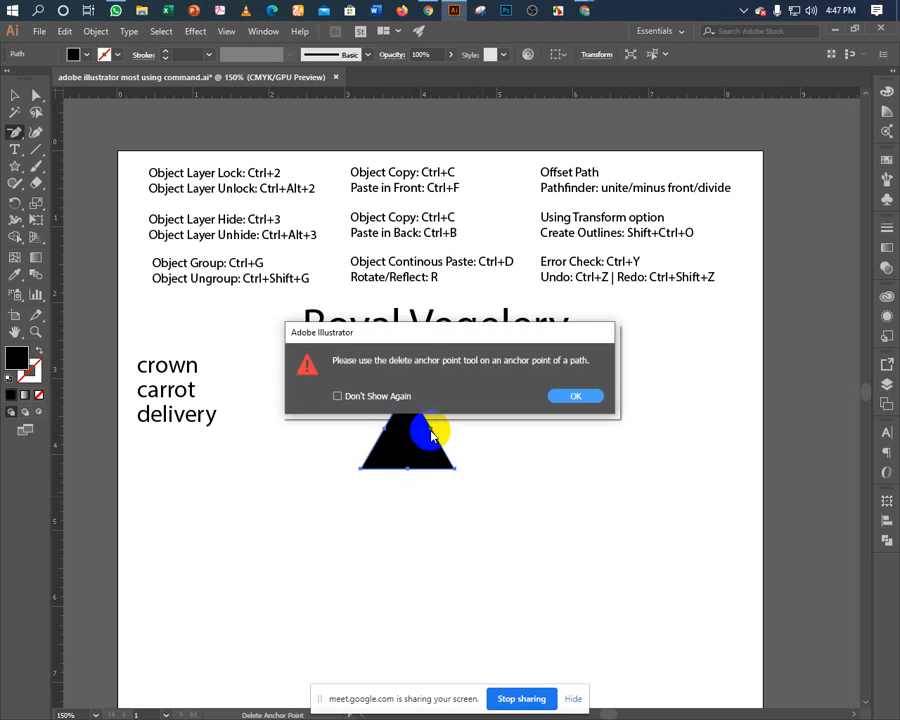
click(567, 396)
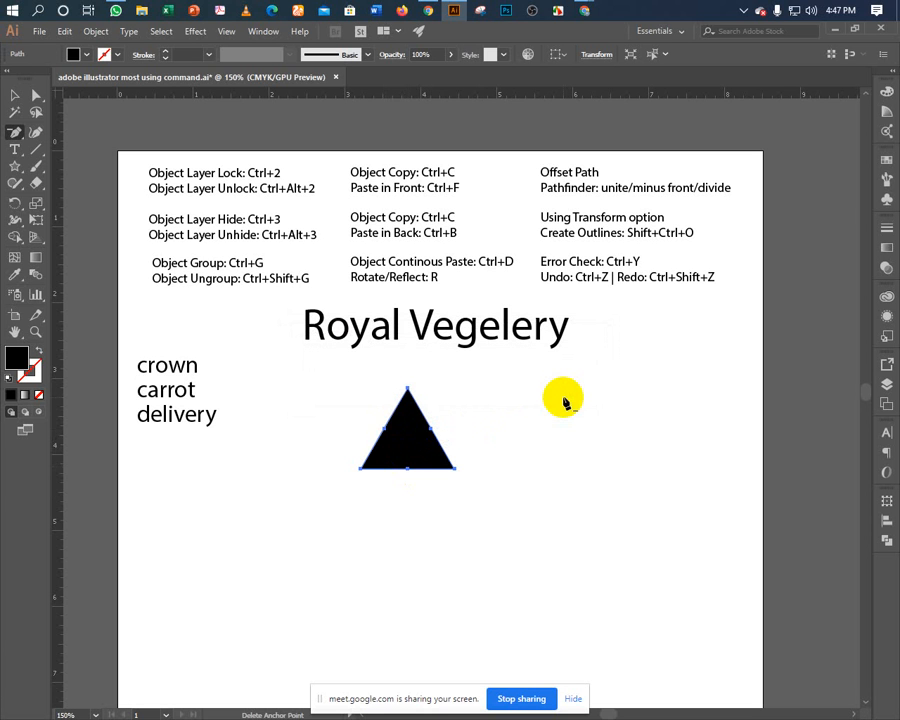
key(ctrl+plus)
key(ctrl+plus)
key(ctrl+plus)
key(ctrl+plus)
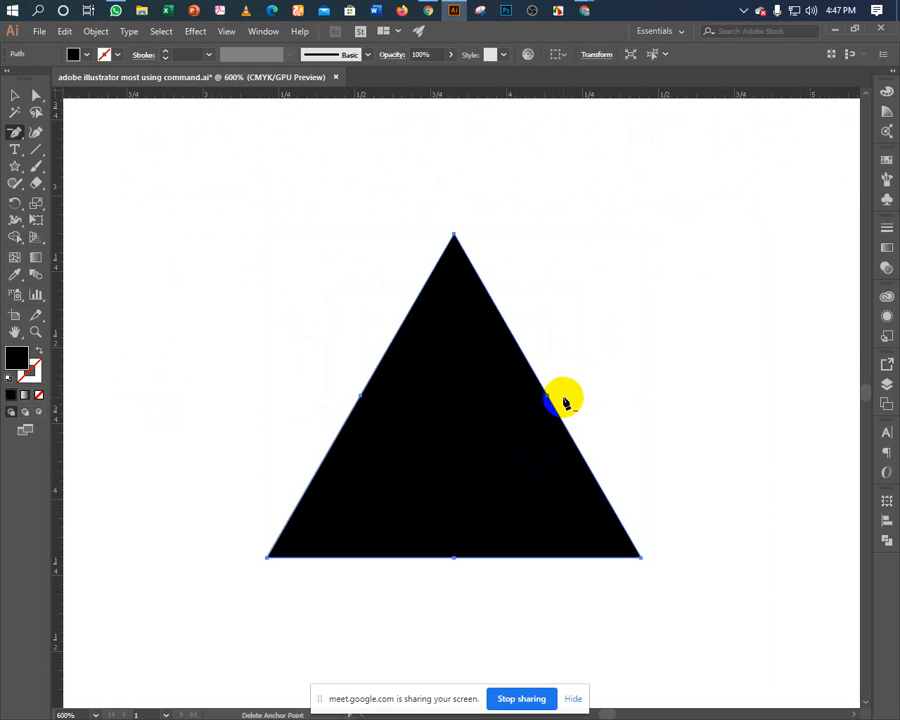
click(547, 401)
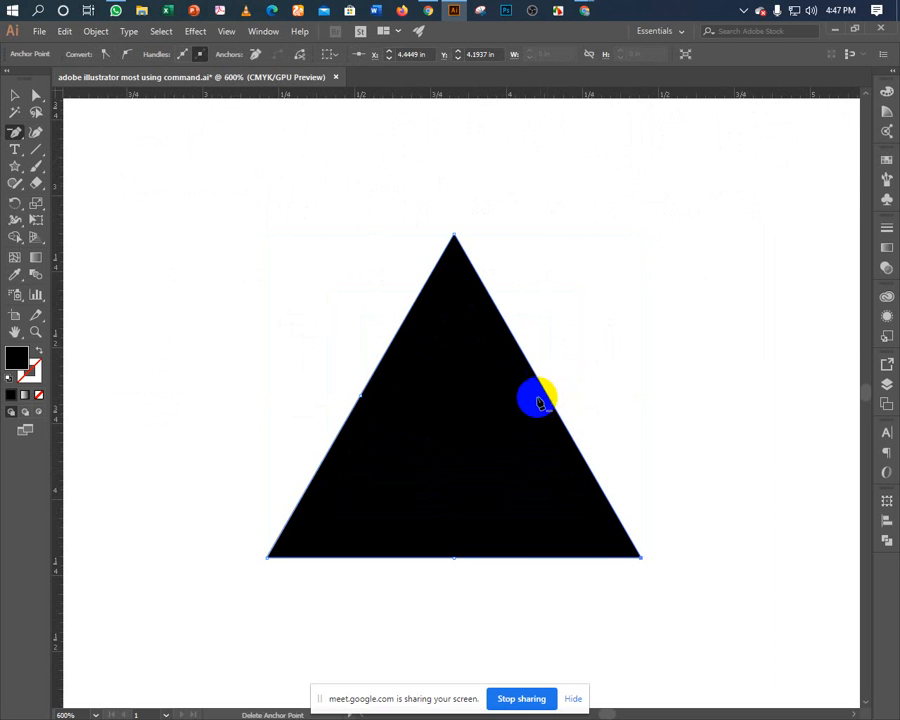
click(362, 400)
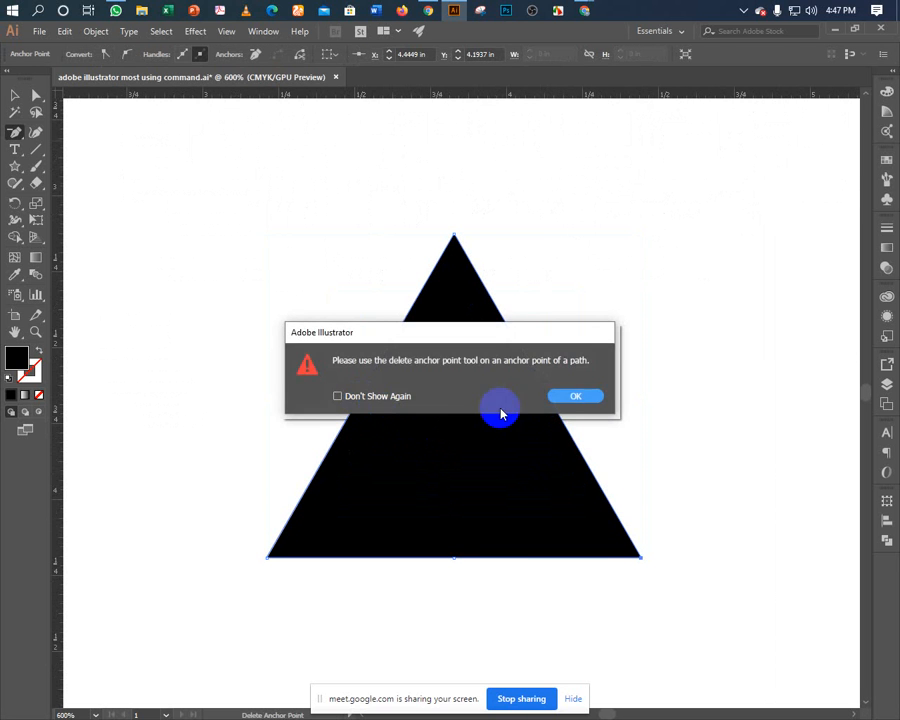
click(573, 450)
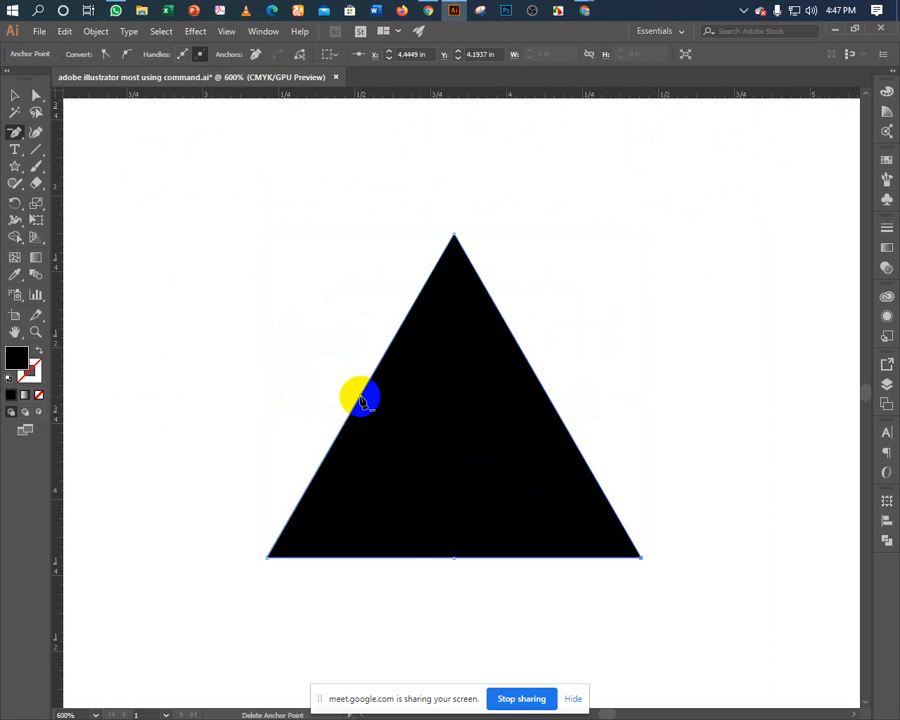
click(456, 565)
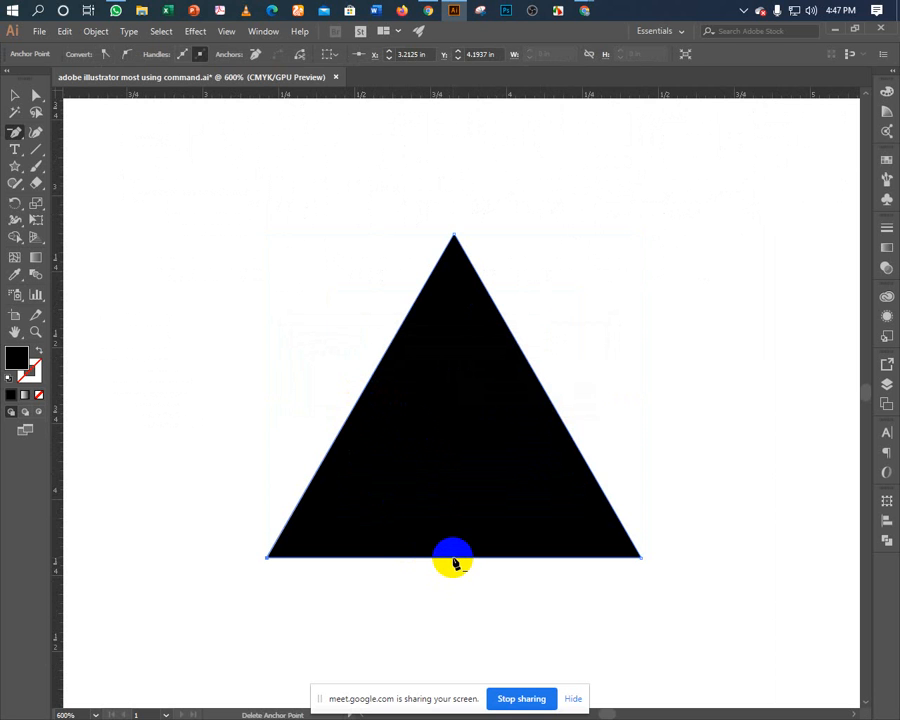
Try to reflect the triangle across the horizontal axis.
click(12, 93)
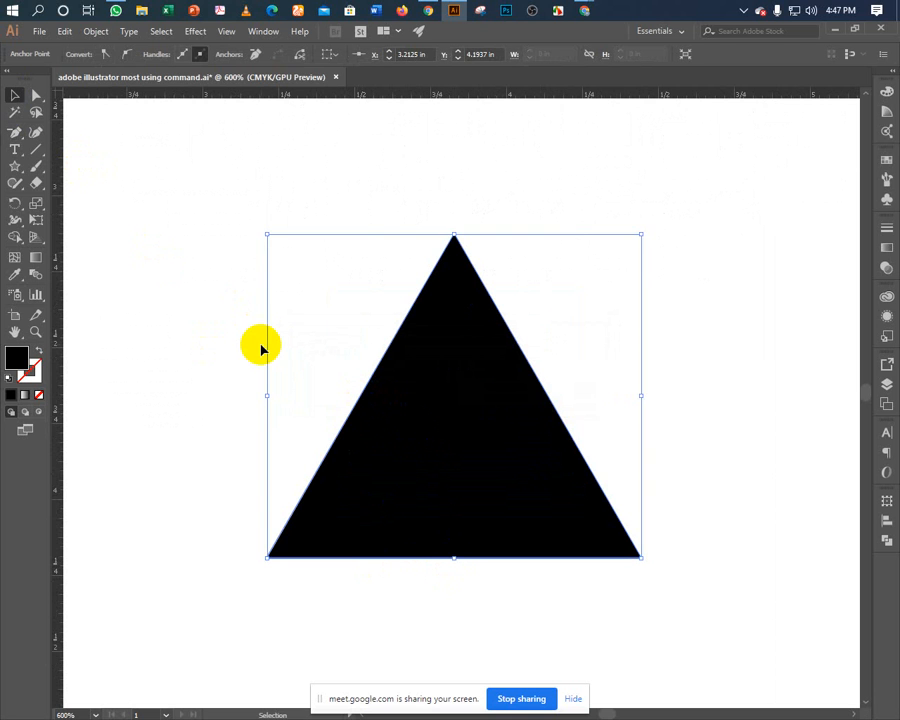
key(ctrl+minus)
key(ctrl+minus)
key(ctrl+minus)
key(ctrl+minus)
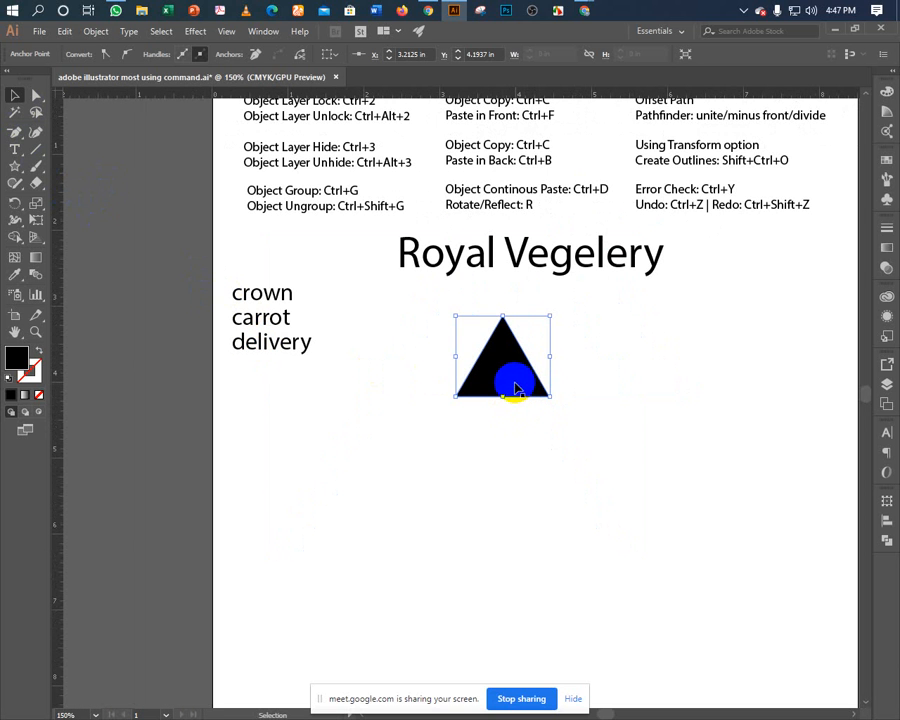
right_click(505, 375)
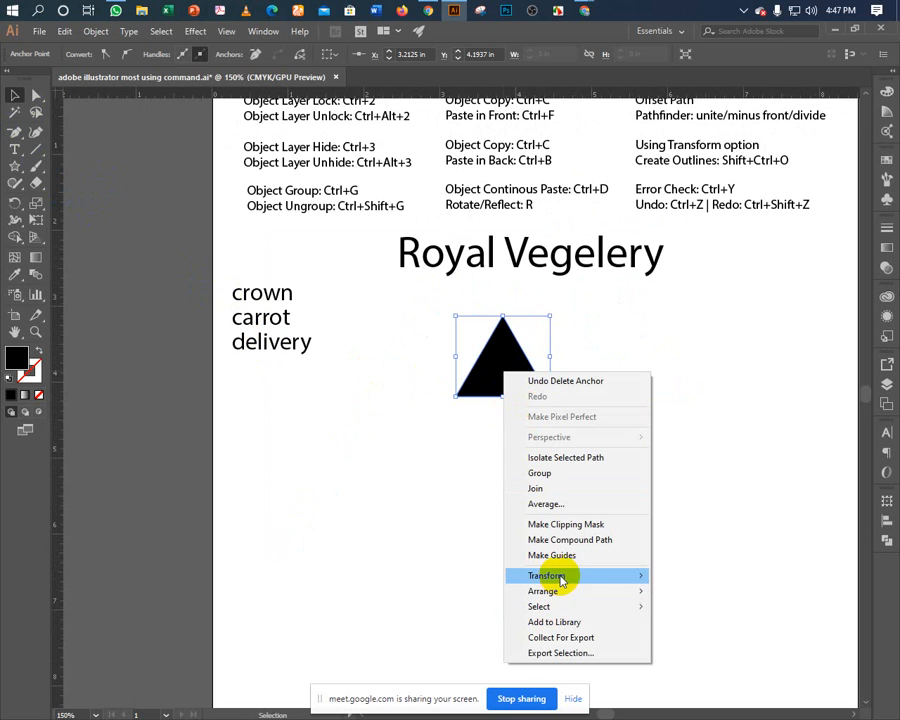
mouse_move(560, 577)
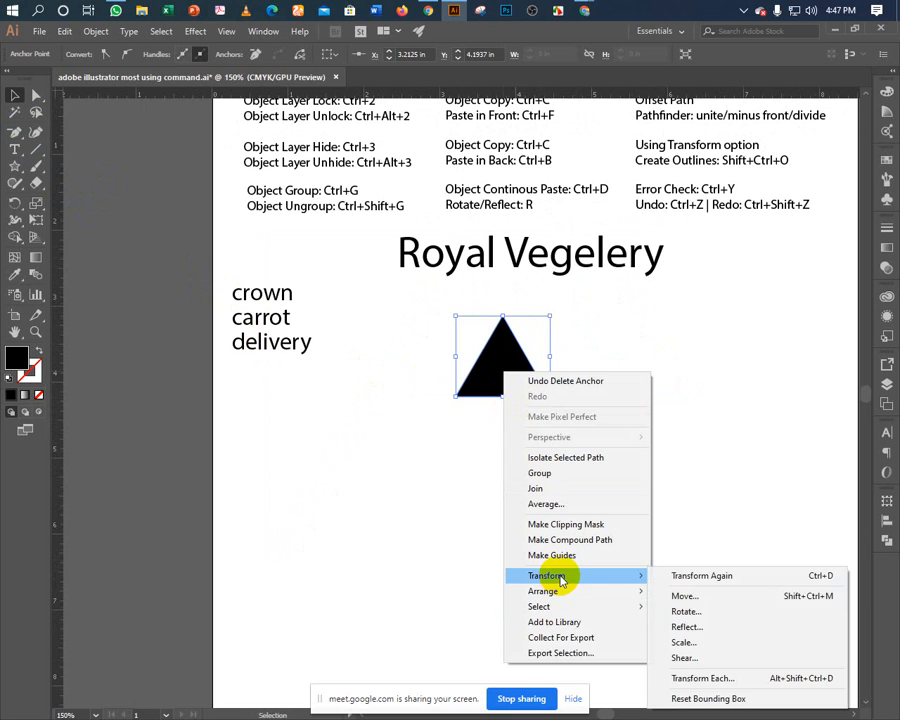
click(697, 627)
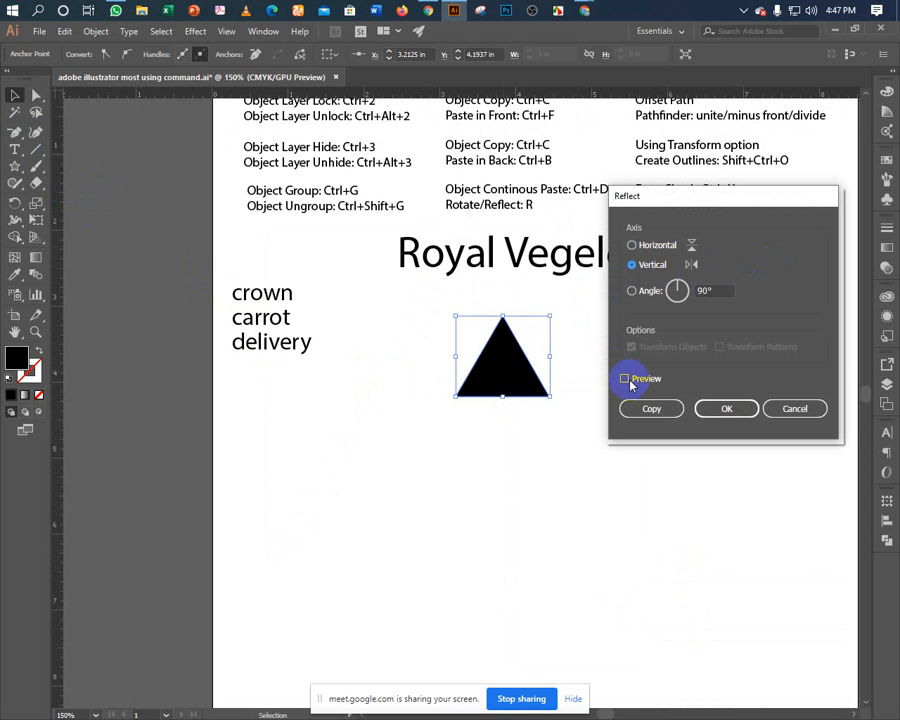
click(625, 379)
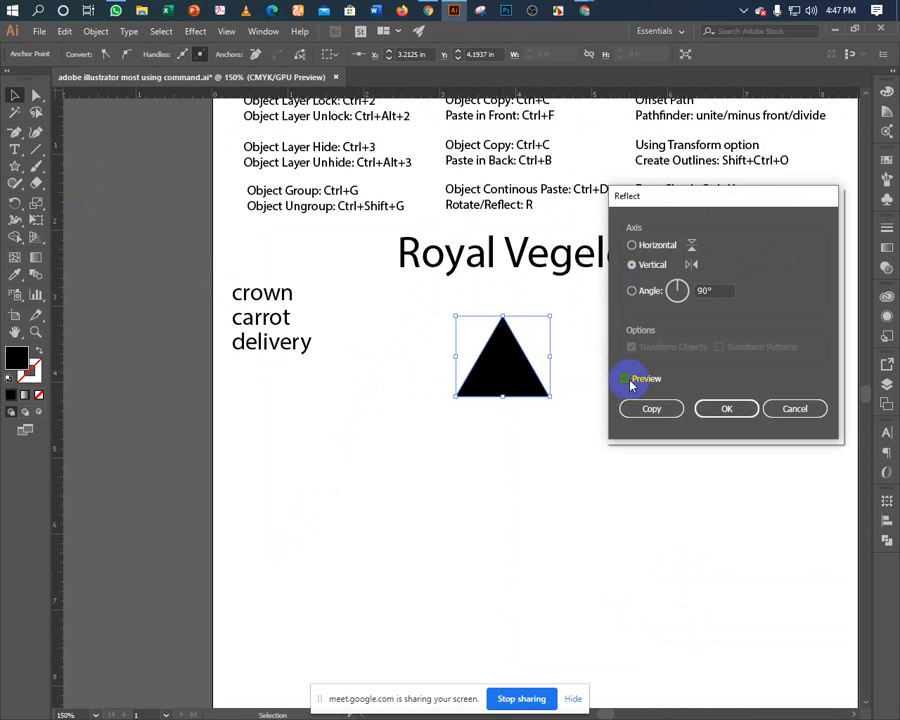
click(637, 247)
click(624, 379)
click(716, 407)
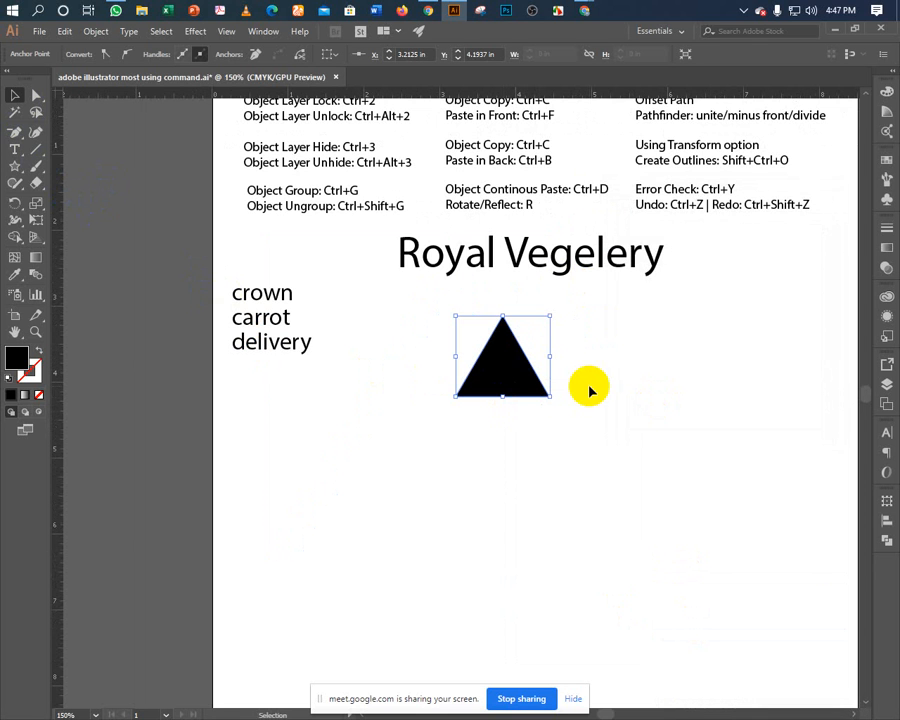
Select the whole triangle and reflect it across the horizontal axis so that it points downward.
click(548, 416)
click(505, 383)
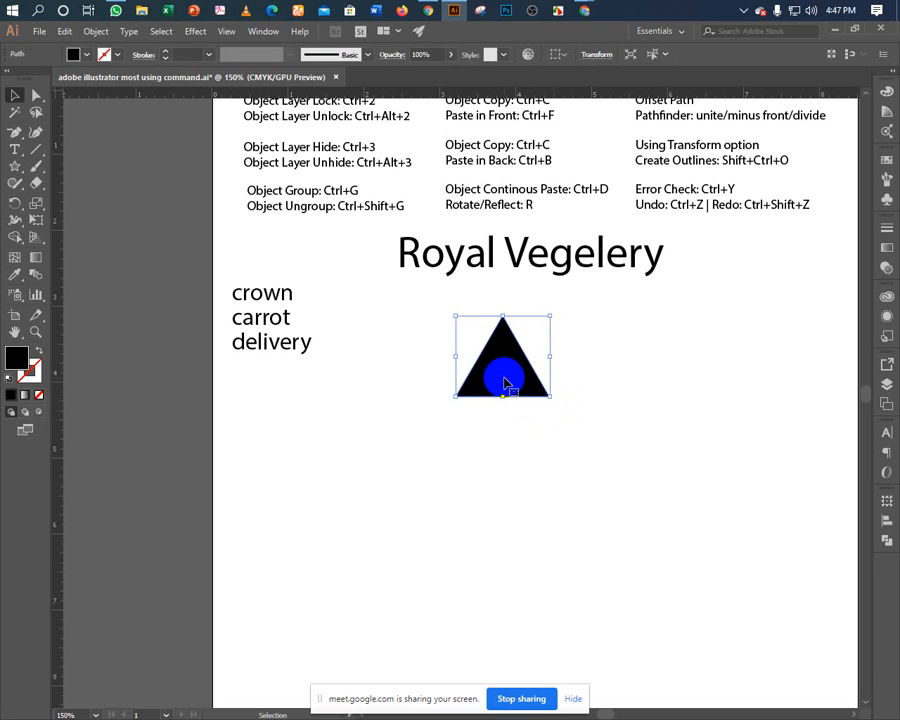
right_click(505, 383)
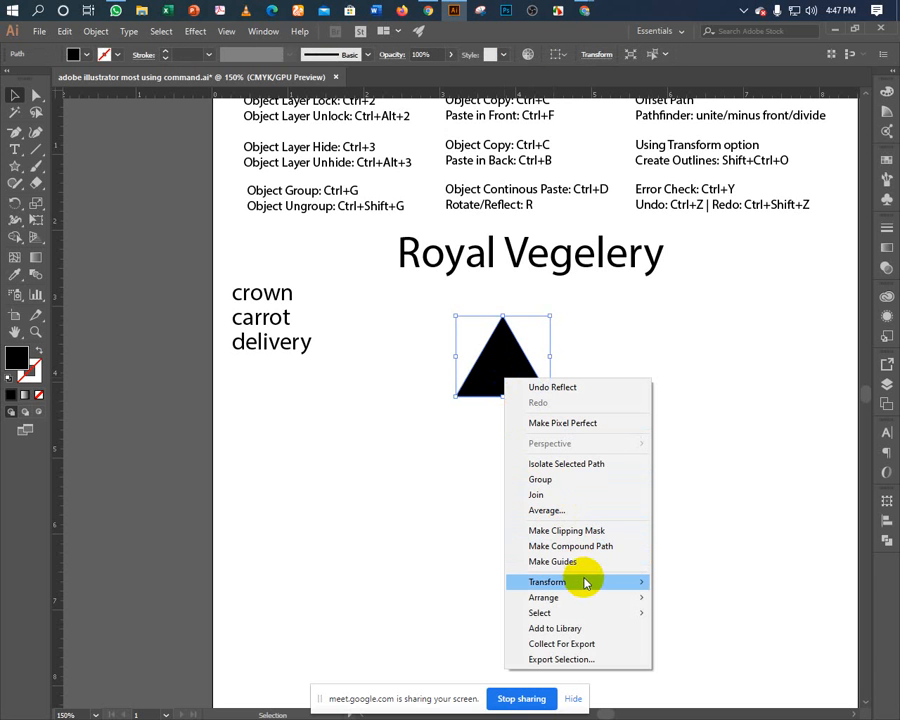
mouse_move(586, 586)
click(712, 634)
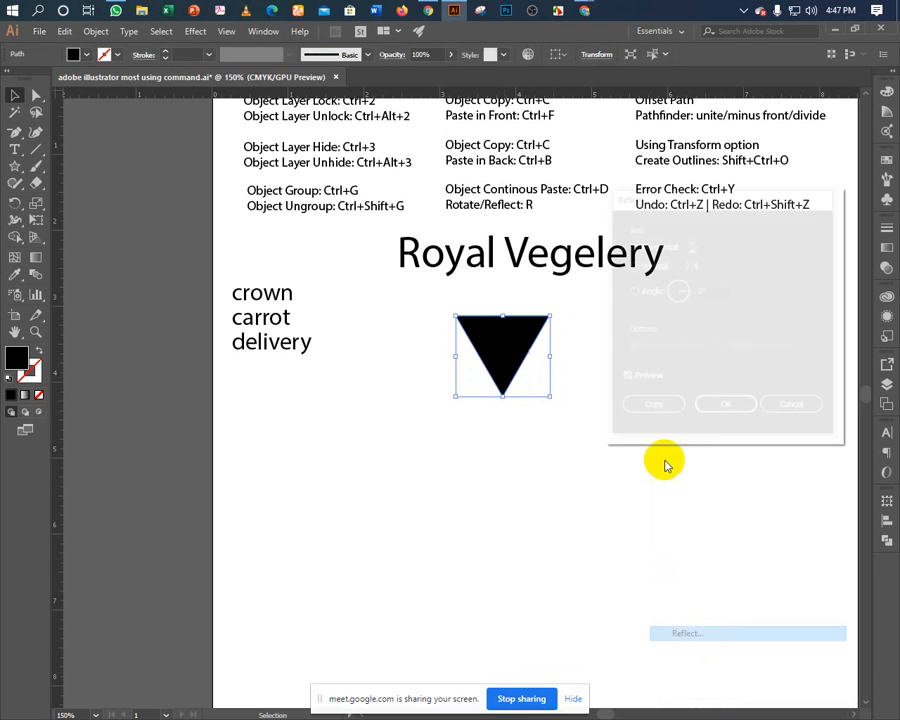
click(726, 412)
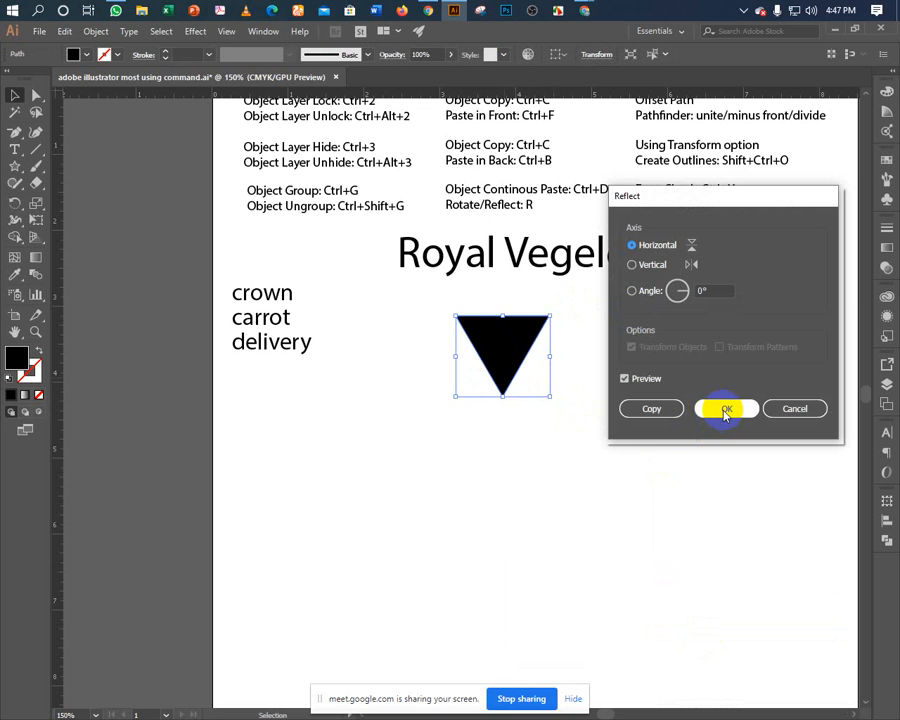
click(494, 360)
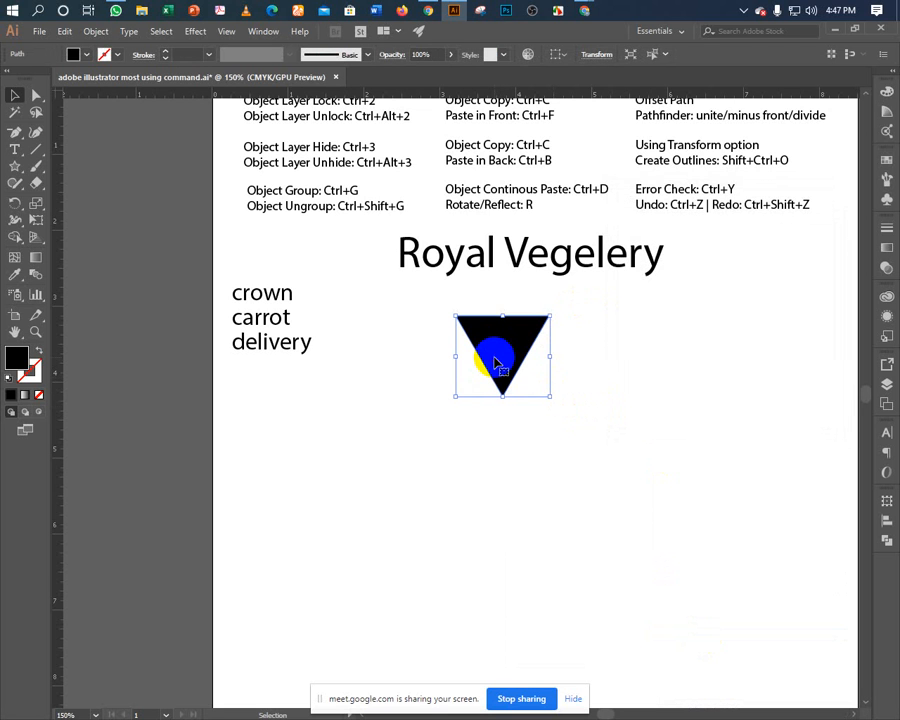
Move the black triangle lower on the artboard and narrow it to about 0.5 in wide, keeping its height.
drag(496, 362, 475, 401)
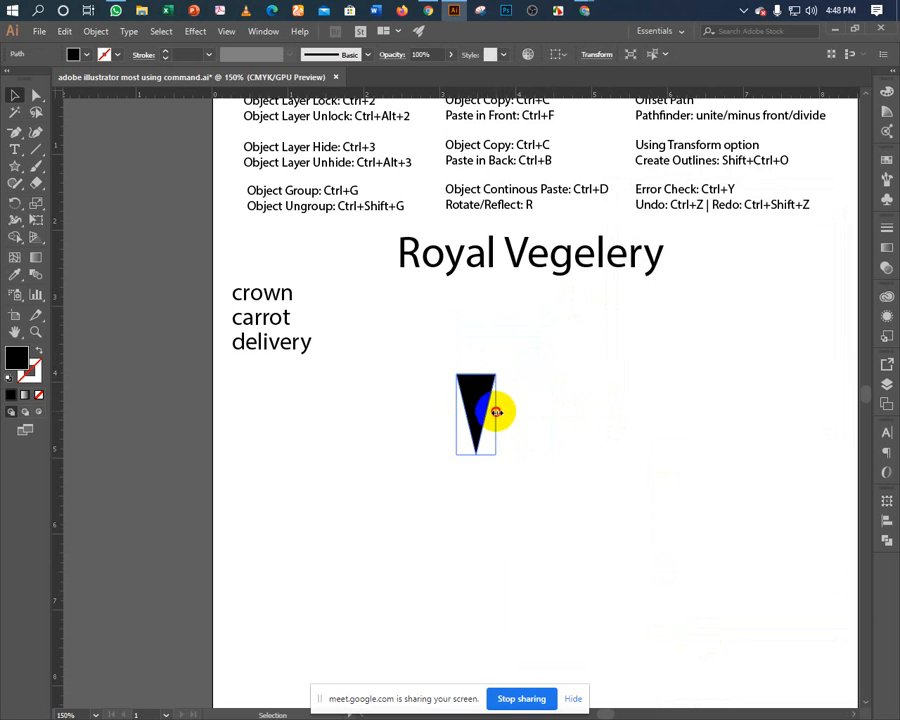
click(531, 404)
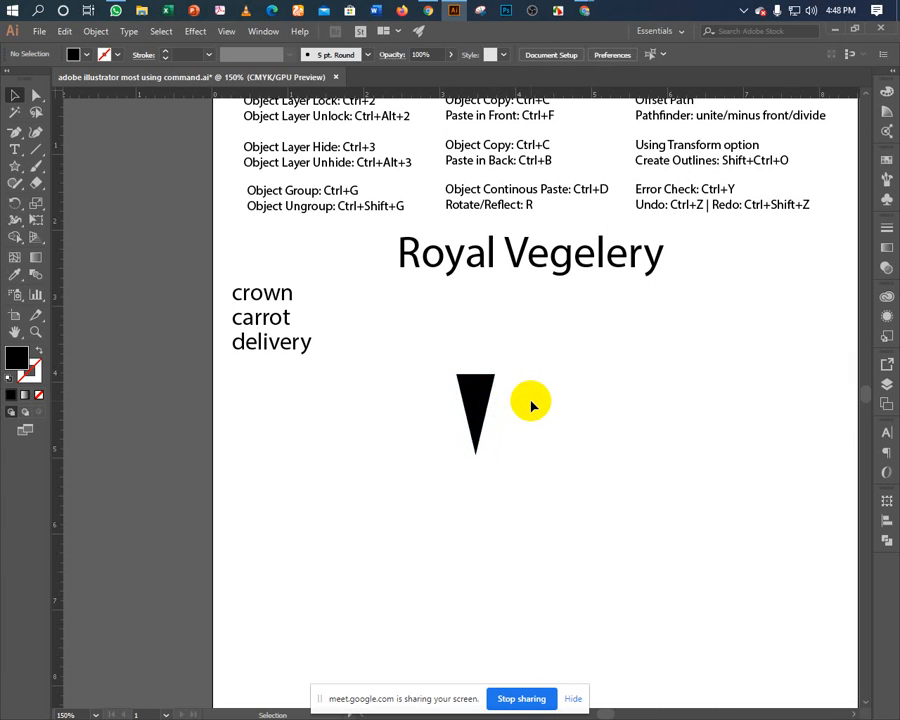
key(ctrl+equal)
key(ctrl+equal)
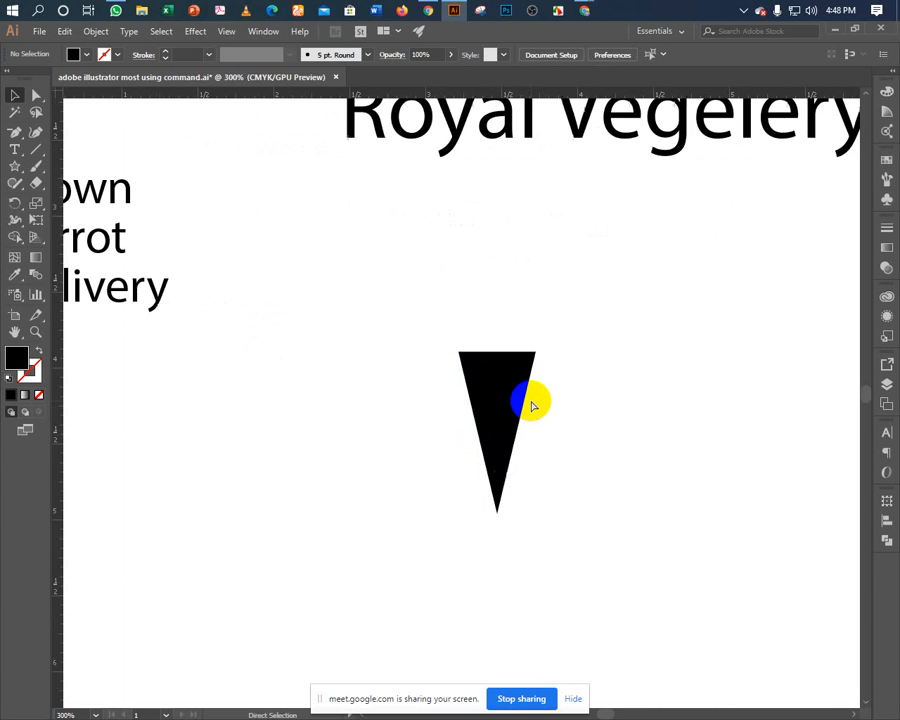
drag(531, 404, 430, 366)
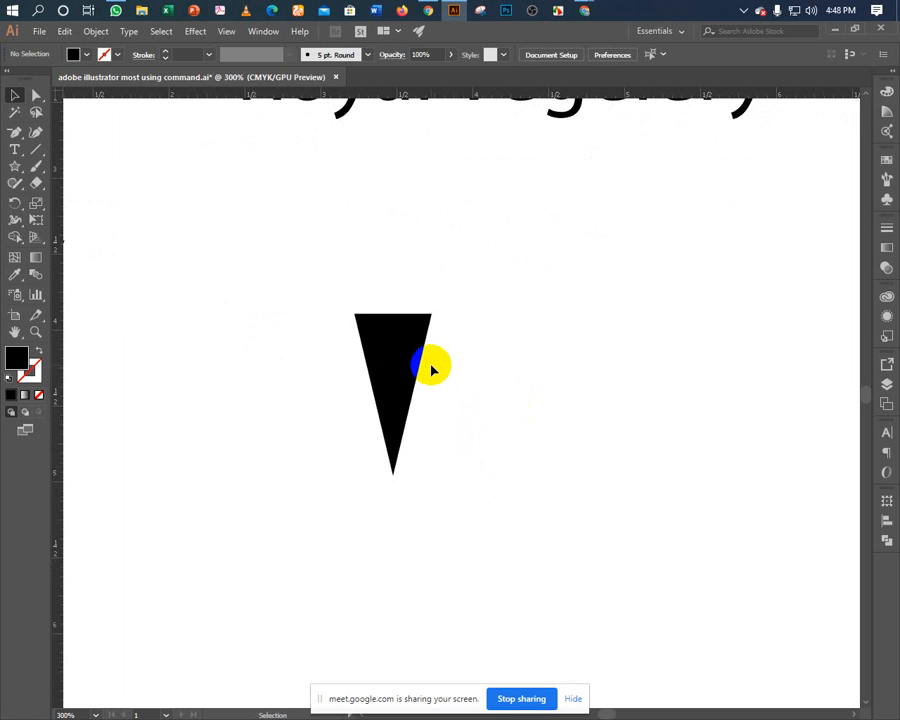
click(400, 352)
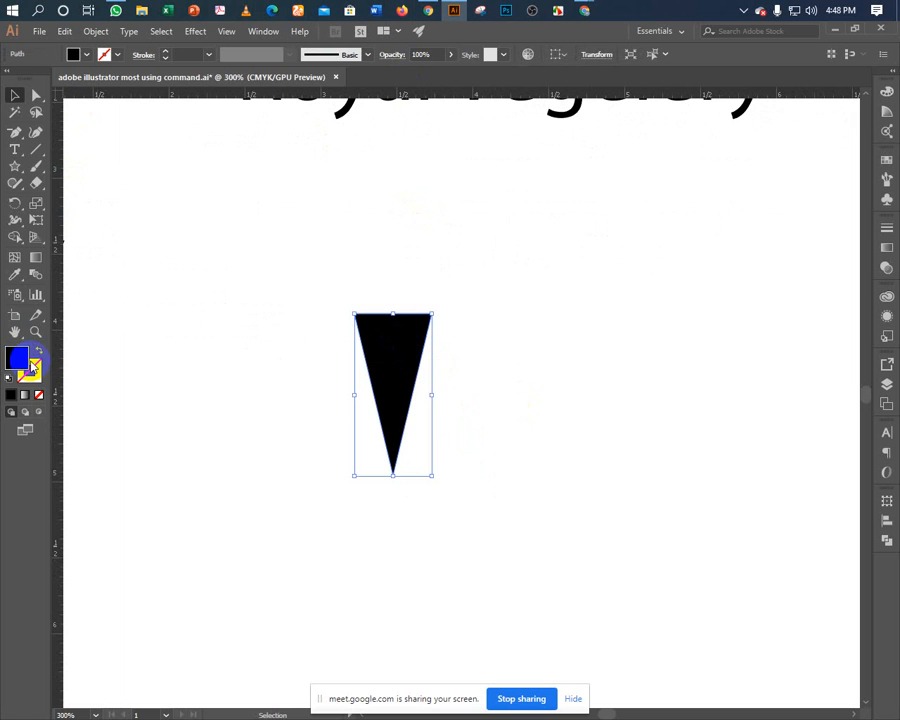
click(37, 347)
click(306, 292)
key(ctrl+z)
key(ctrl+z)
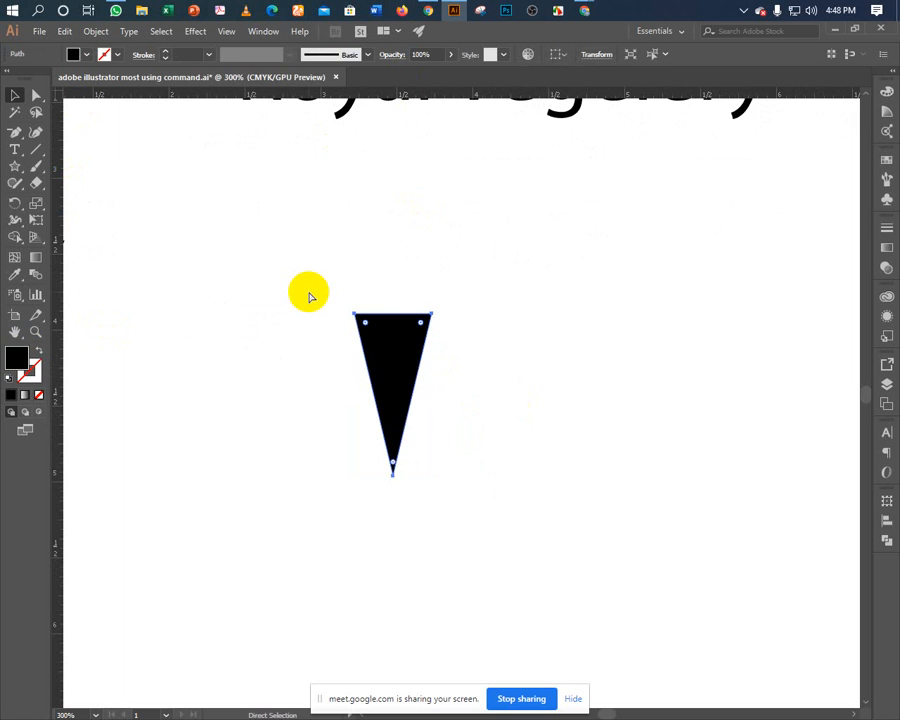
click(310, 296)
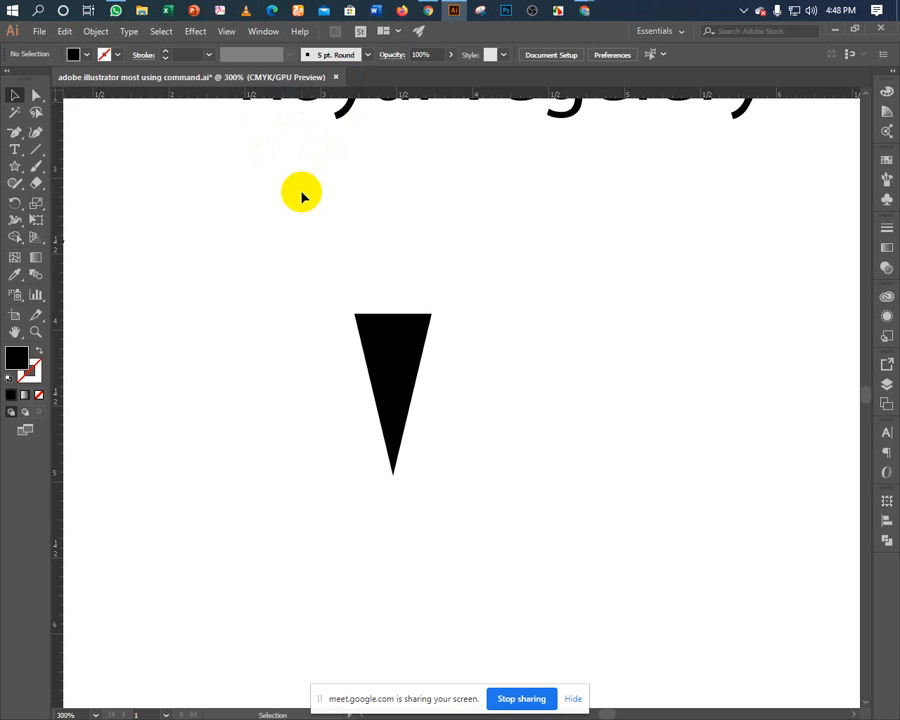
Switch to Chrome and examine the "vegetable logo" image results for shape and color ideas.
click(427, 12)
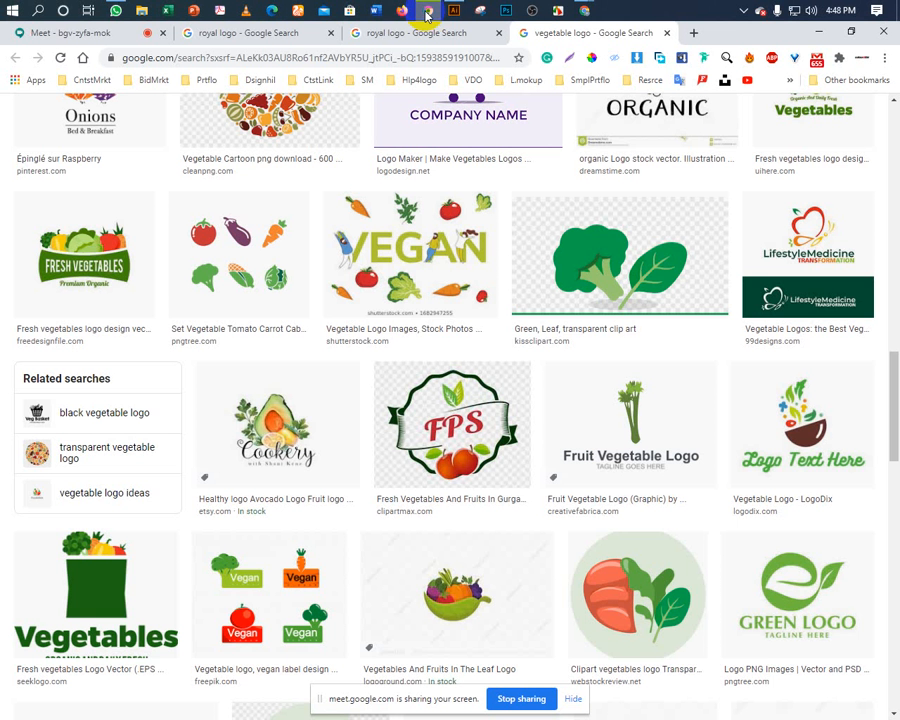
scroll(462, 418, up, 3)
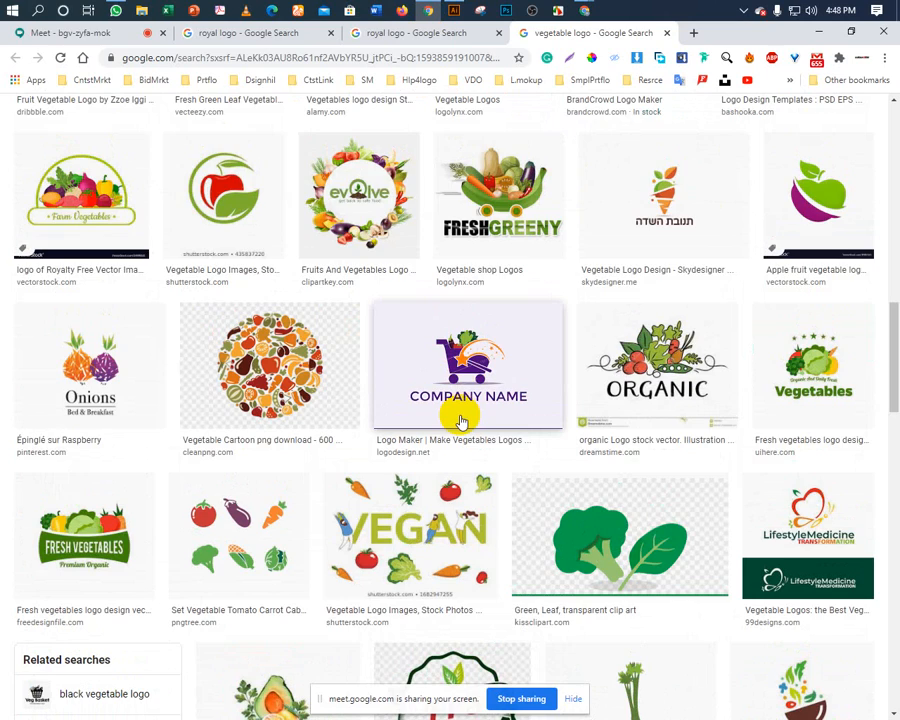
scroll(462, 420, up, 6)
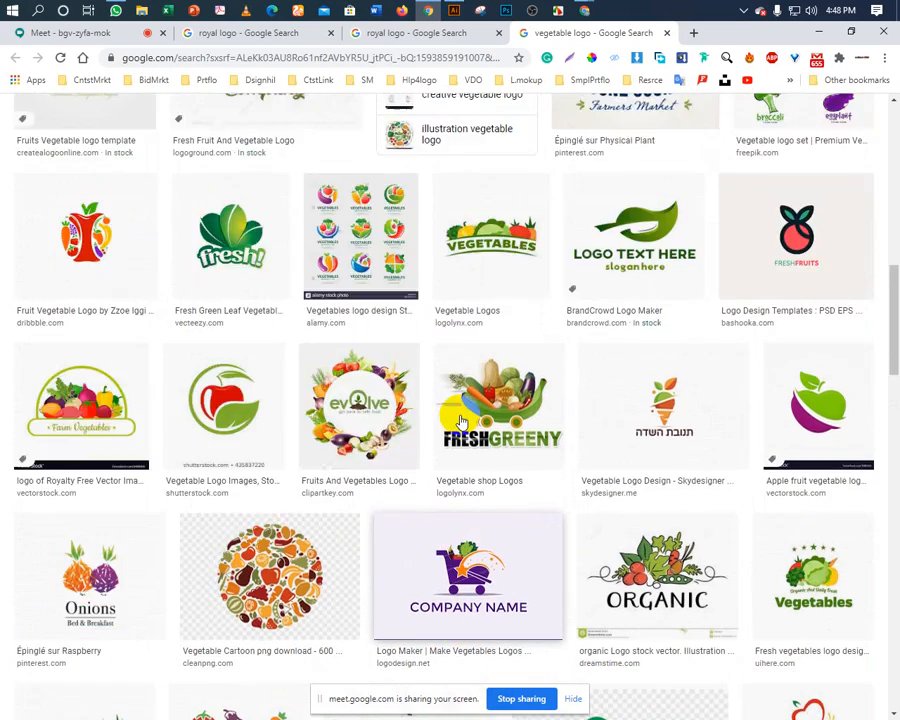
scroll(462, 420, up, 5)
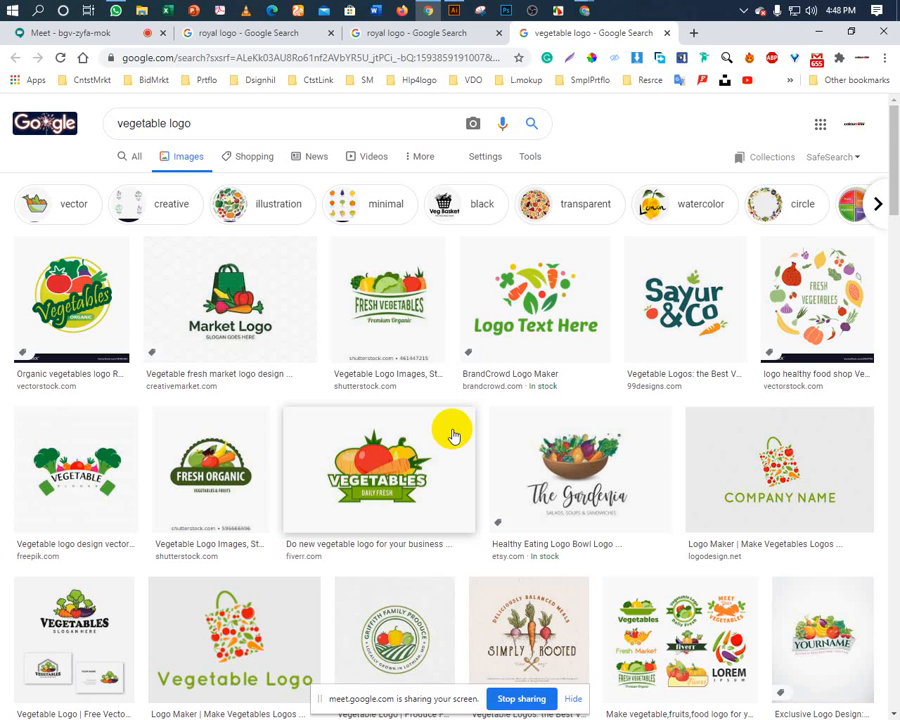
scroll(453, 435, down, 2)
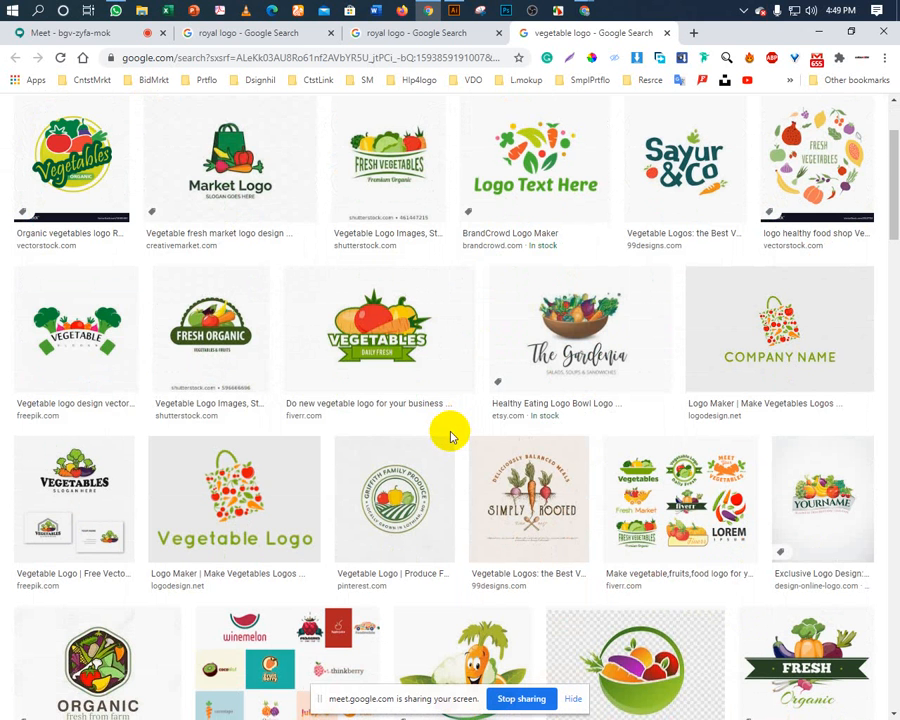
scroll(448, 442, up, 2)
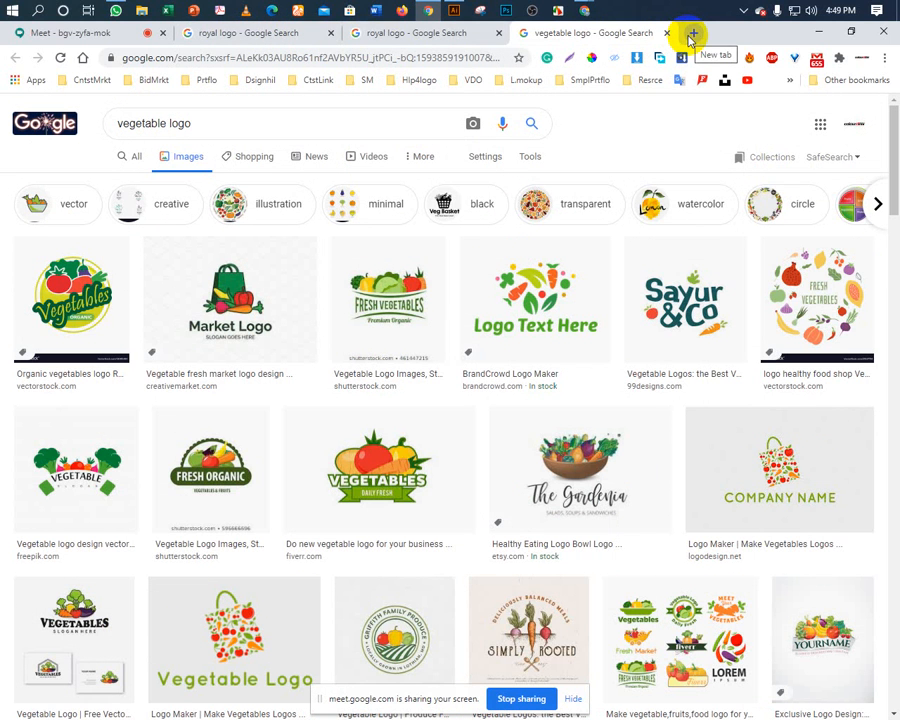
Switch back to Illustrator and draw a black square about 0.34 in wide above and to the left of the triangle.
click(453, 12)
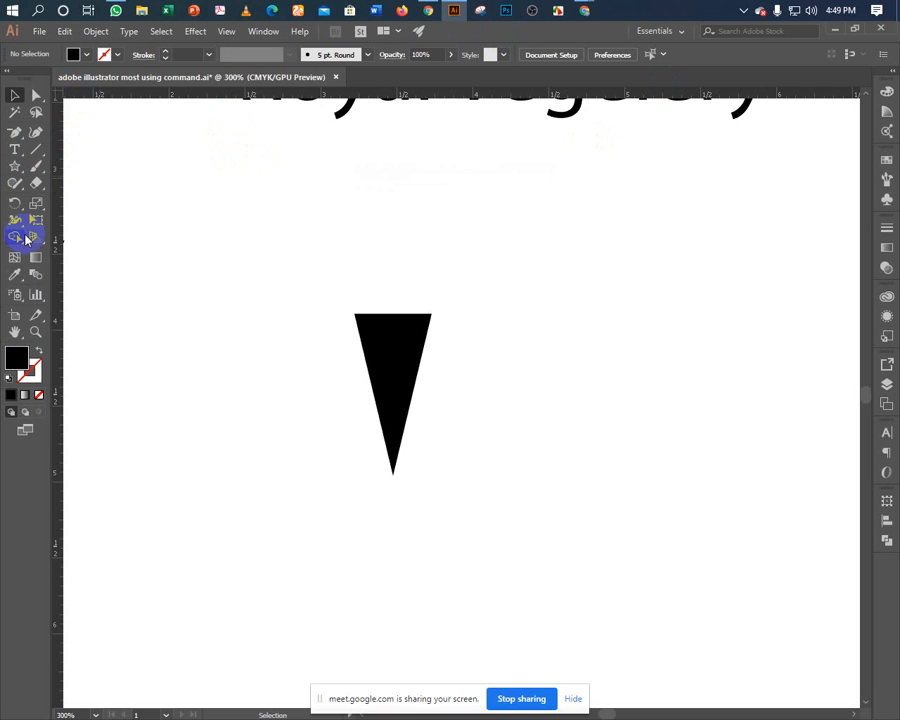
drag(15, 166, 43, 170)
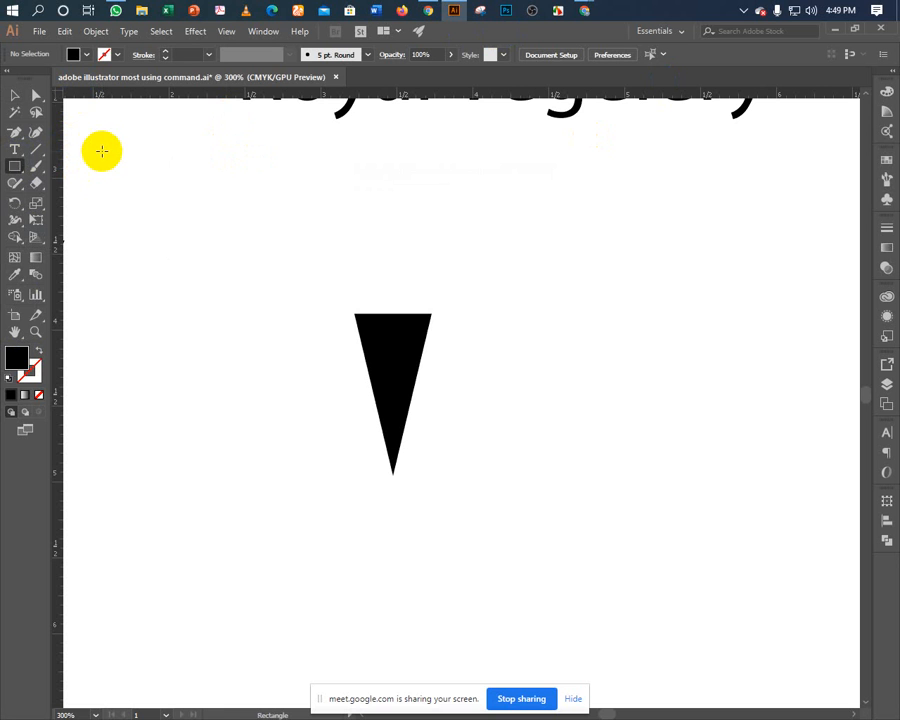
drag(102, 151, 153, 202)
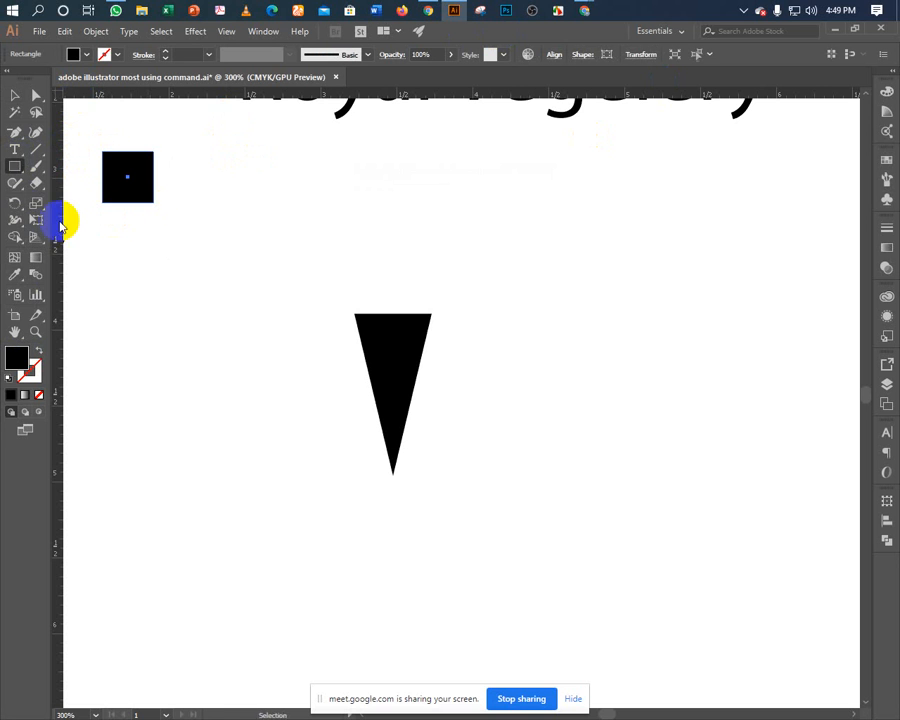
Fill the small square with green using C 60%, M 0%, Y 100%, K 0%, then deselect it.
double_click(16, 356)
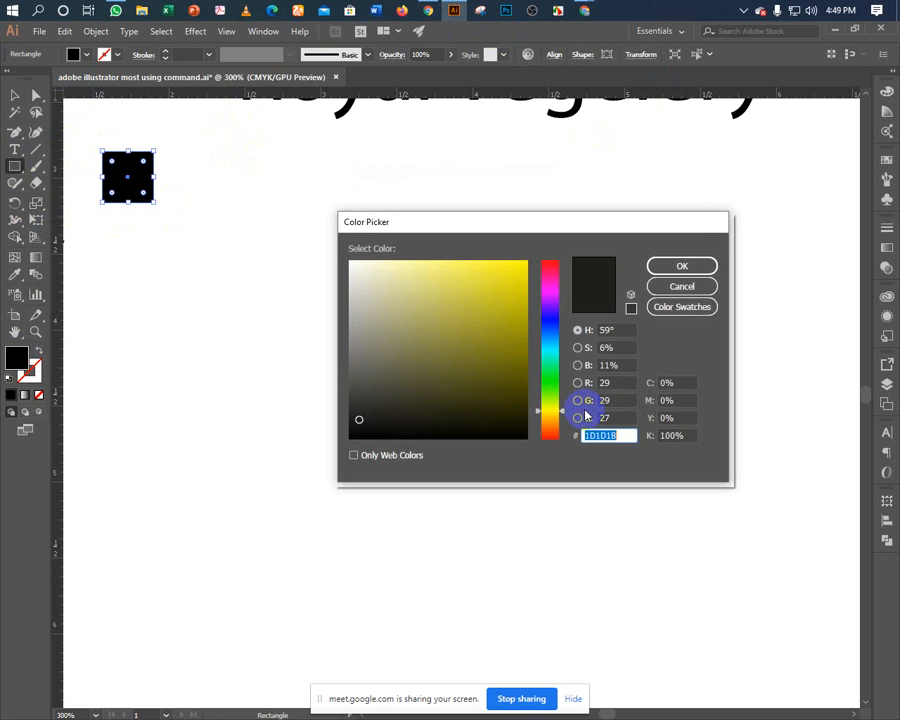
click(675, 383)
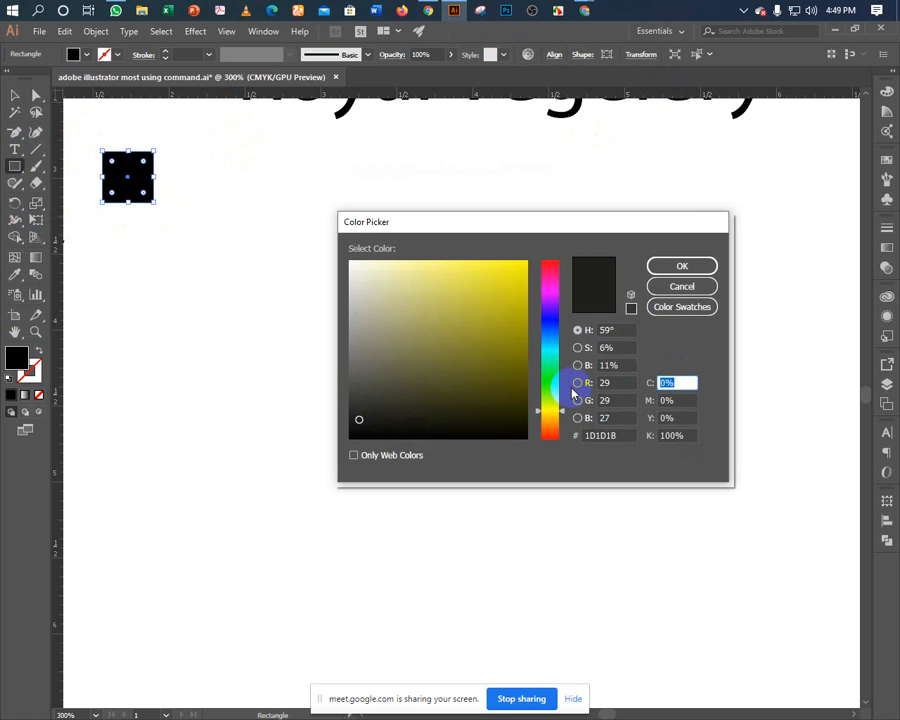
text(6)
key(Tab)
key(Tab)
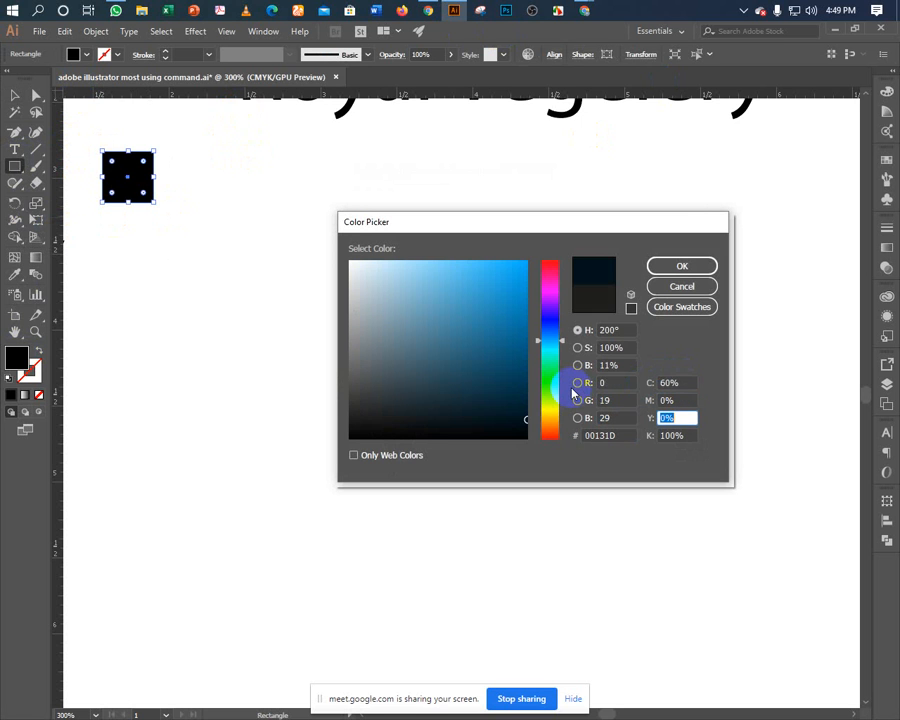
text(100)
key(Tab)
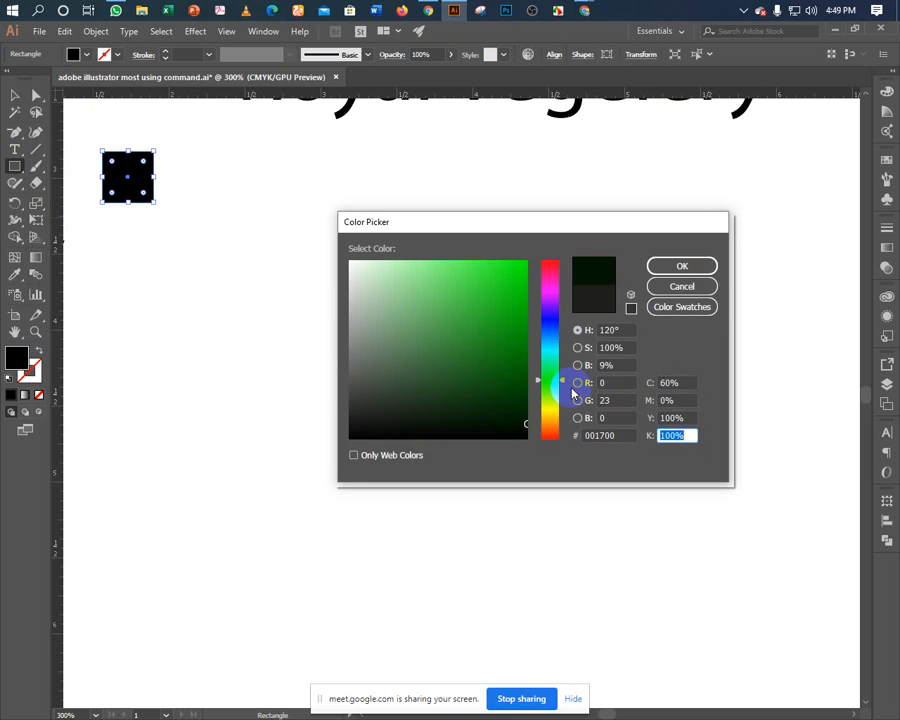
text(0)
key(Return)
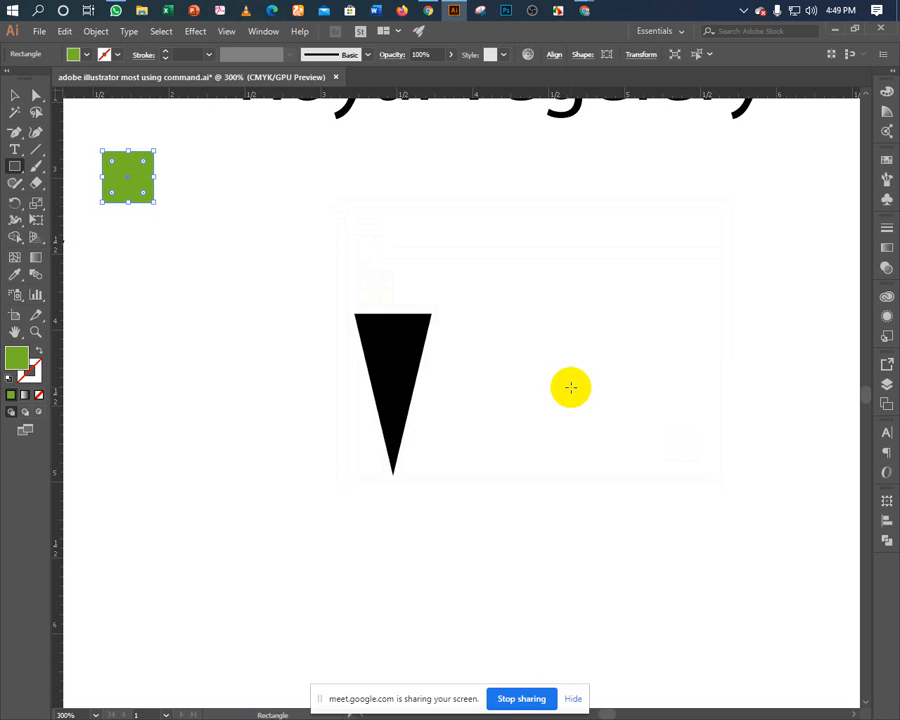
click(15, 95)
click(117, 203)
click(145, 245)
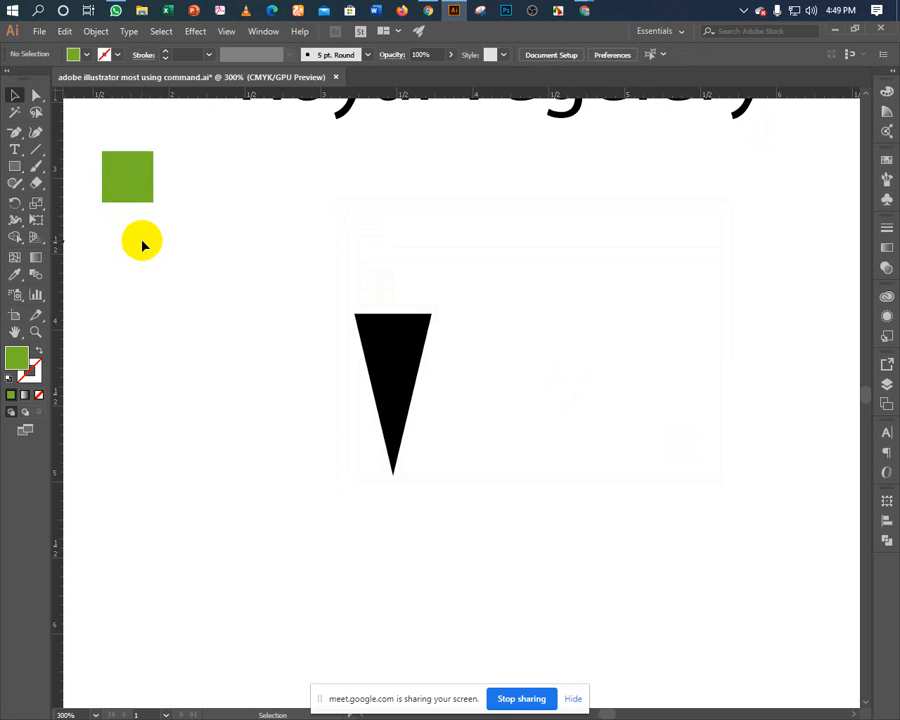
Duplicate the green square immediately to its right, leaving a narrow gap between the two.
click(115, 194)
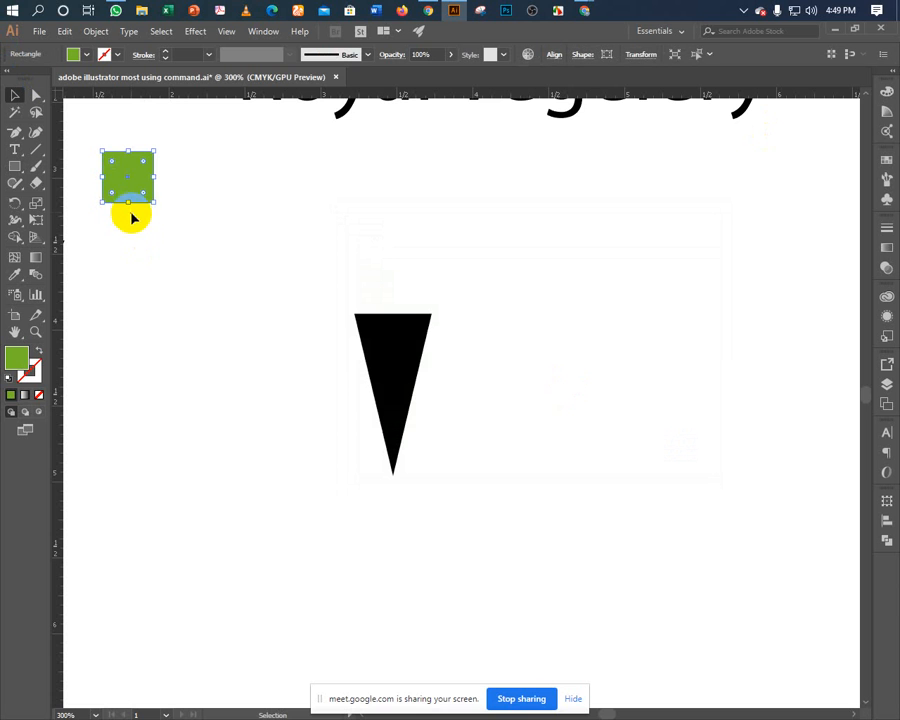
drag(129, 179, 184, 177)
click(166, 238)
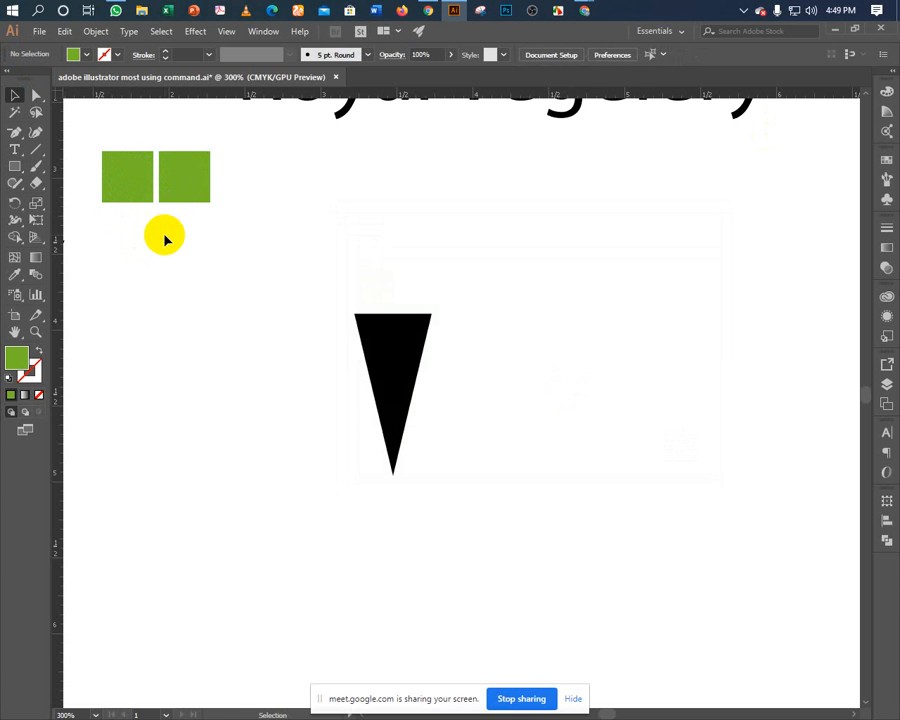
Fill the copied square with red using C 0%, M 100%, Y 100%, K 0%.
click(177, 189)
double_click(20, 362)
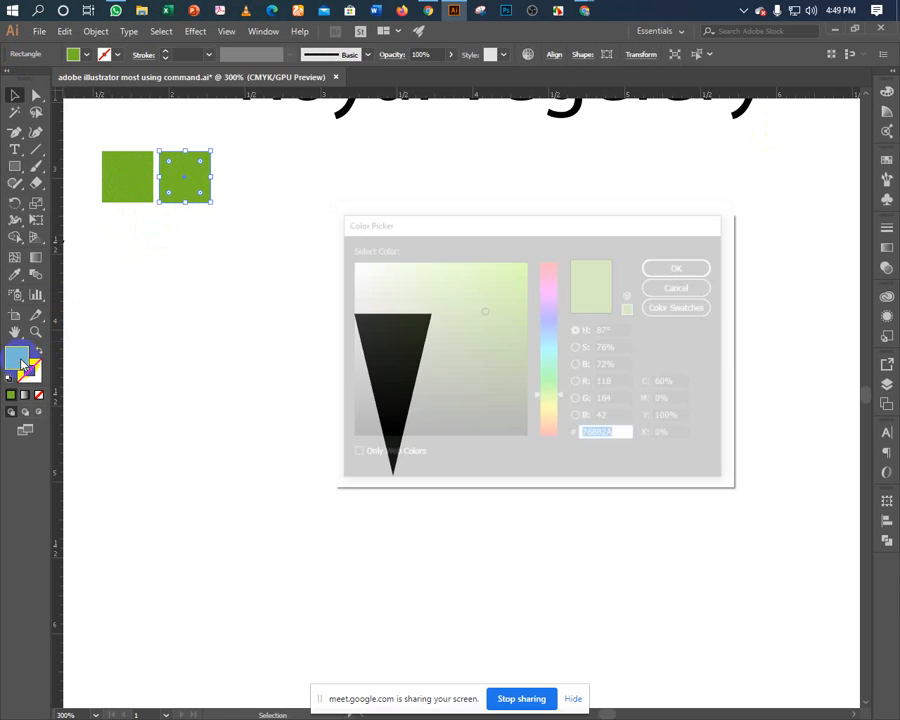
click(680, 383)
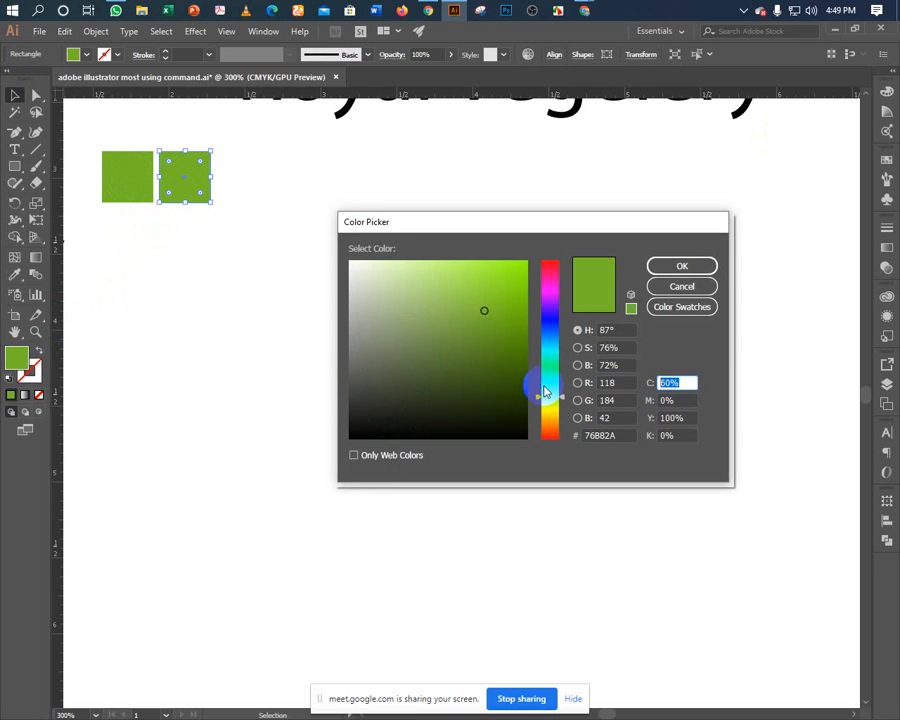
text(0)
key(Tab)
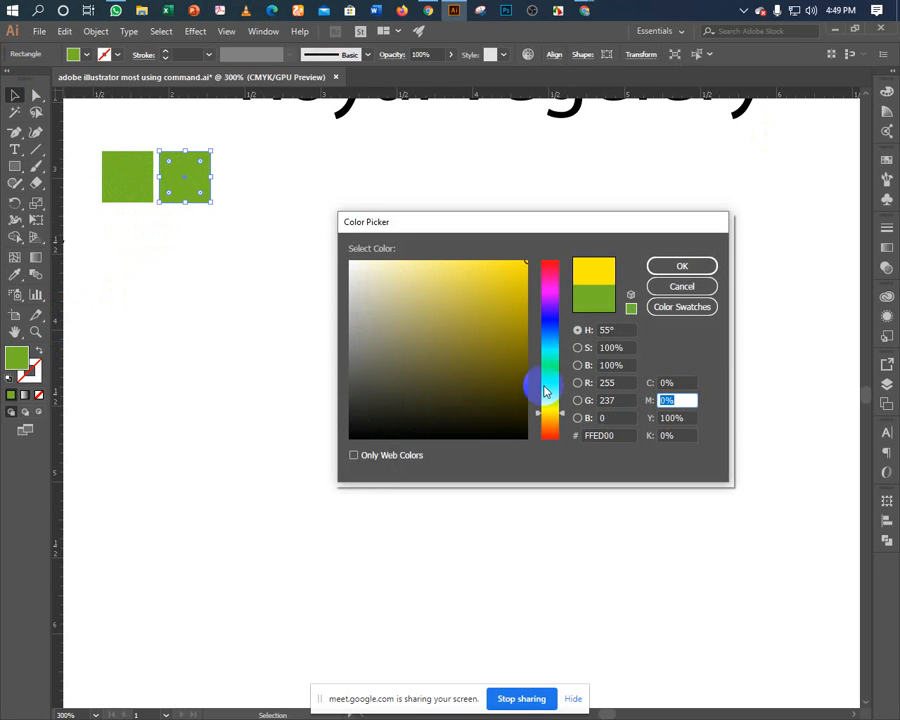
text(100)
key(Tab)
key(Tab)
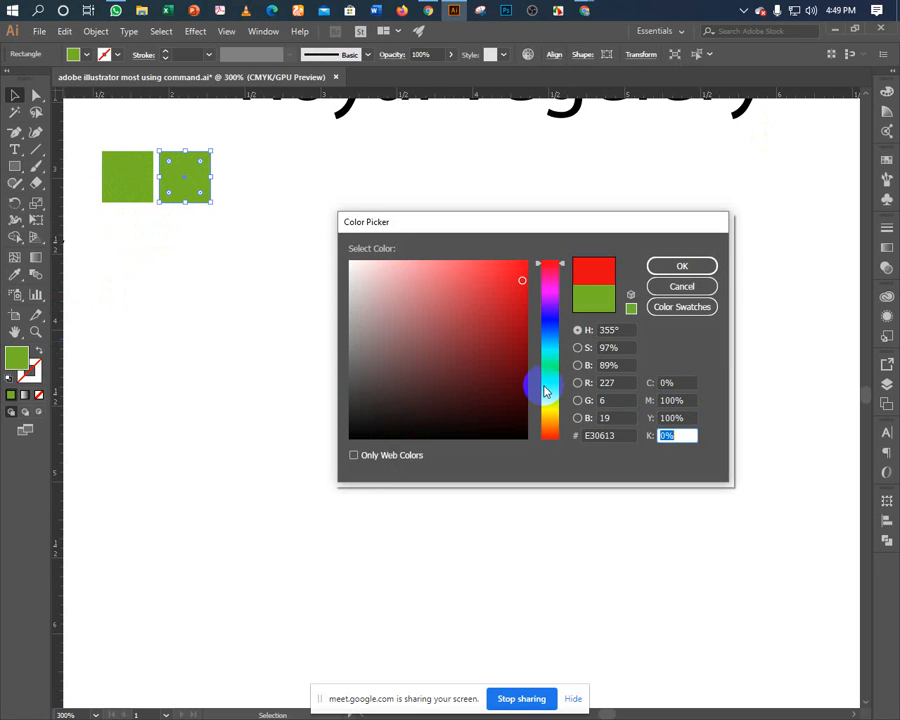
click(674, 266)
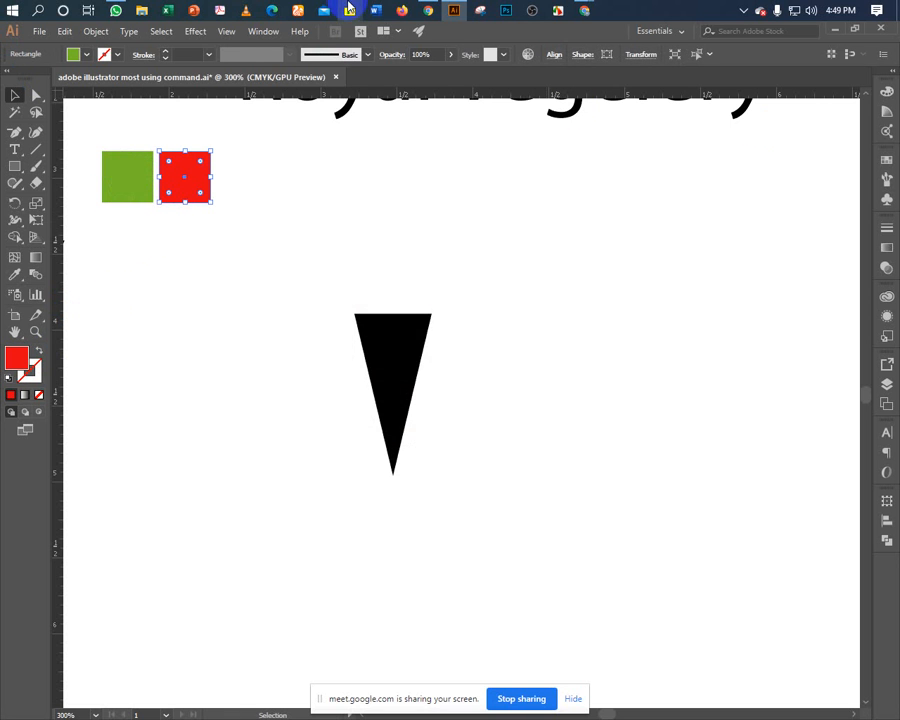
Set the yellow component of the red square's fill to 70%.
double_click(15, 357)
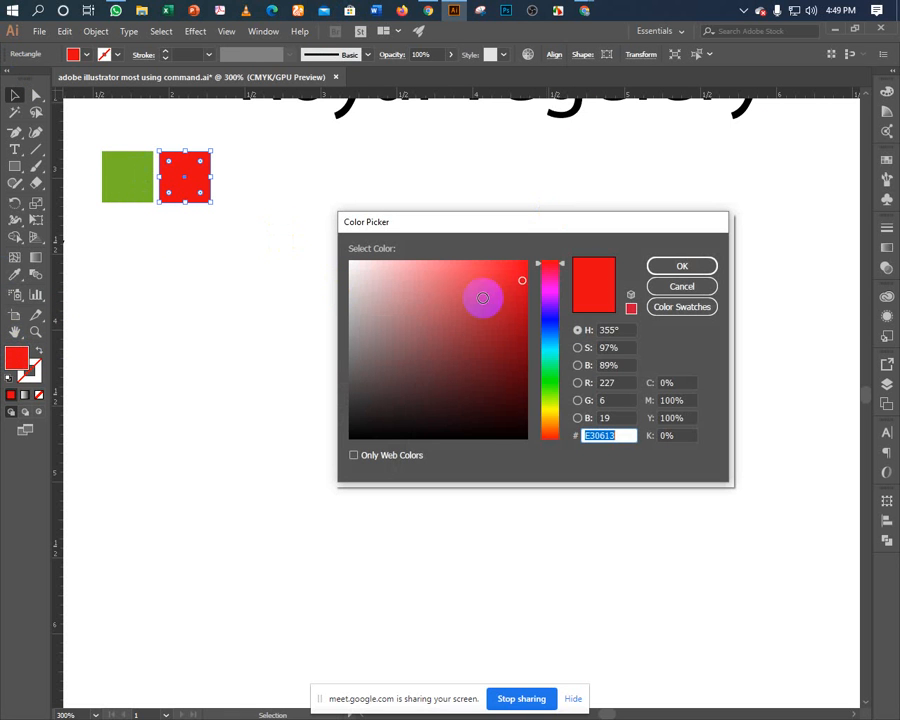
click(682, 266)
click(885, 91)
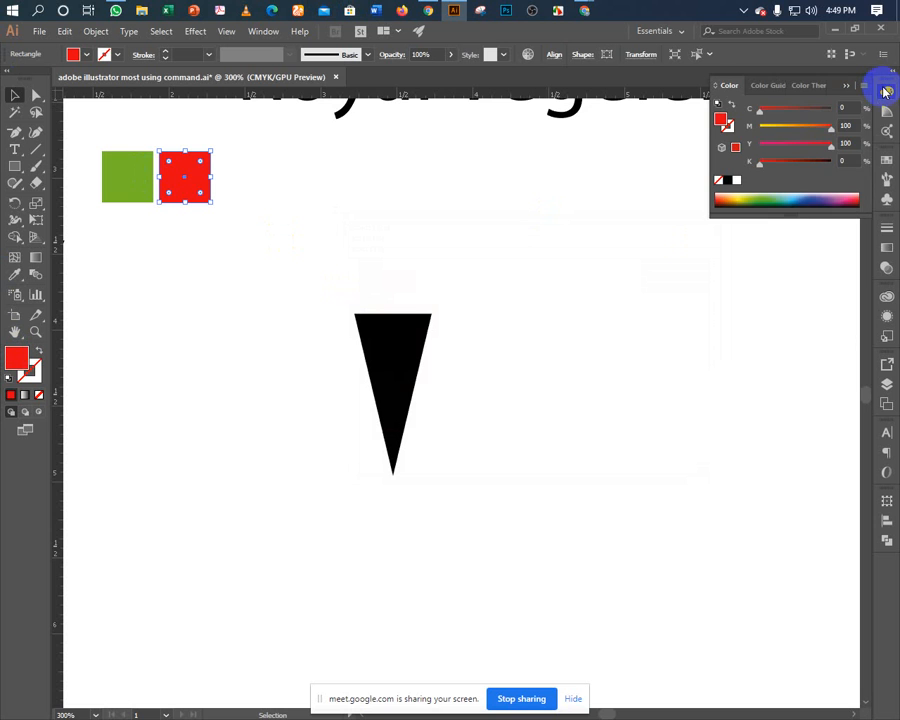
click(846, 143)
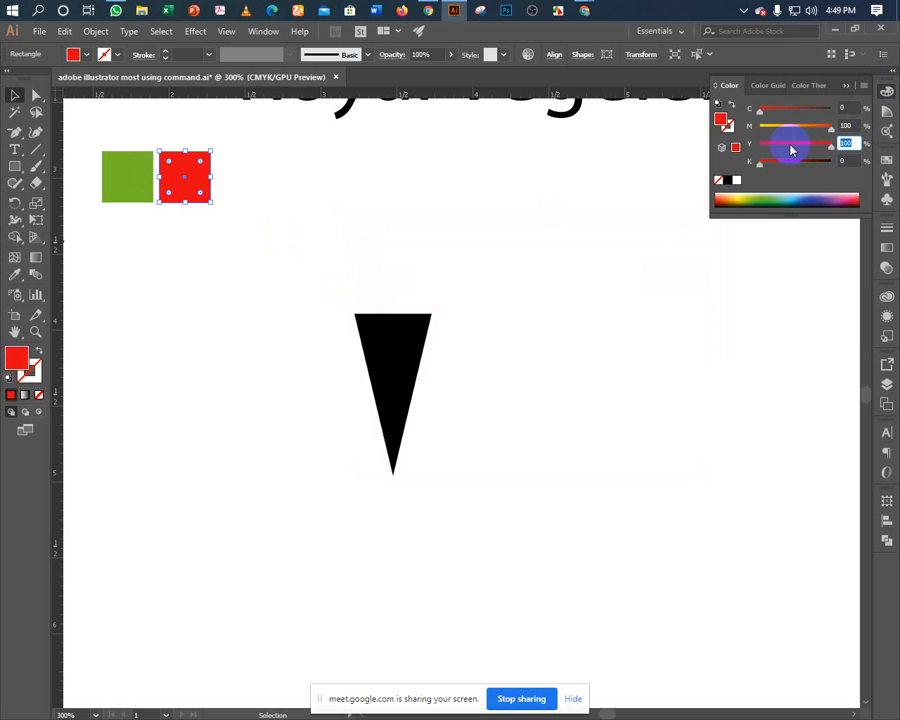
text(70)
key(Tab)
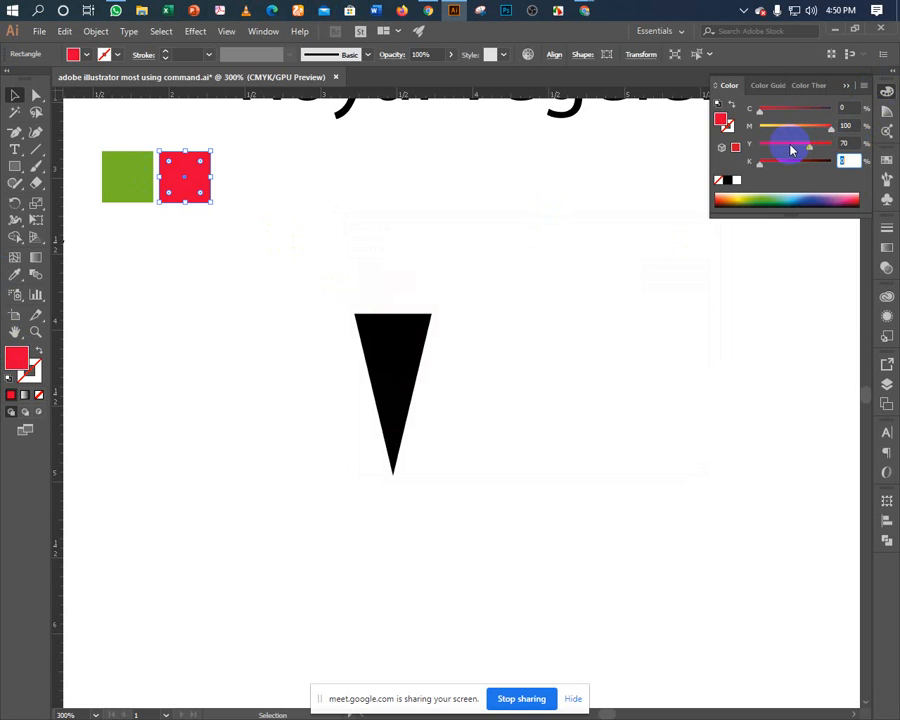
Set the red square's fill to 100% yellow and 75% magenta.
click(849, 126)
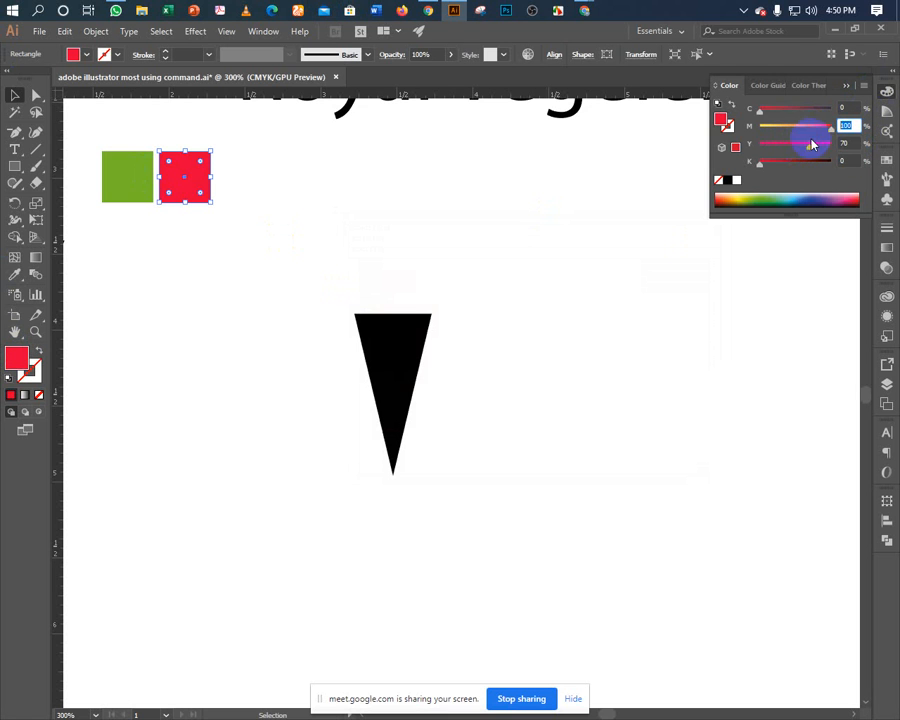
key(Tab)
text(10)
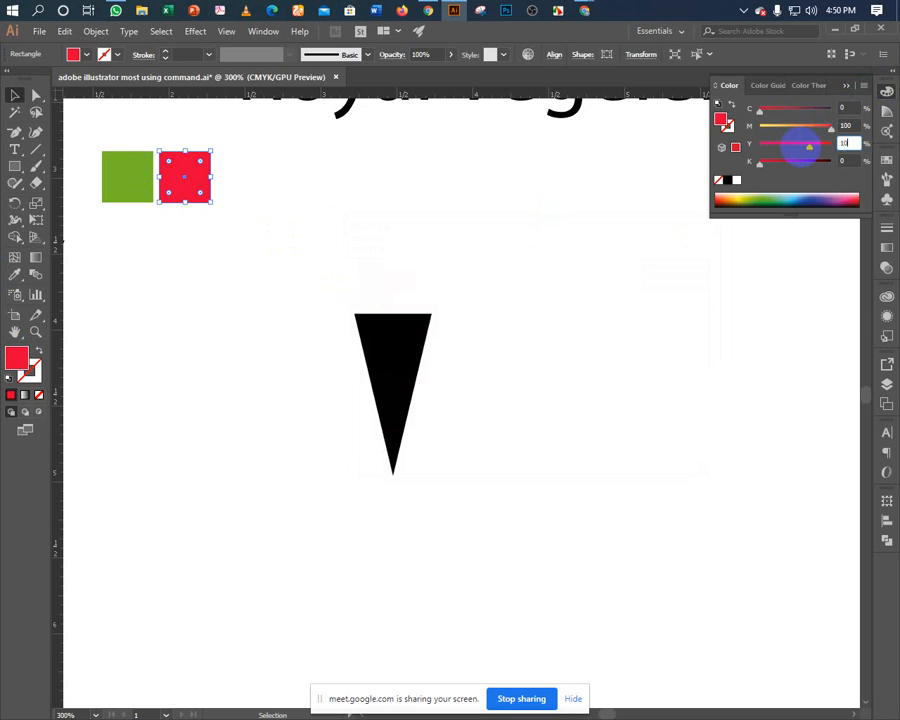
text(0)
click(847, 126)
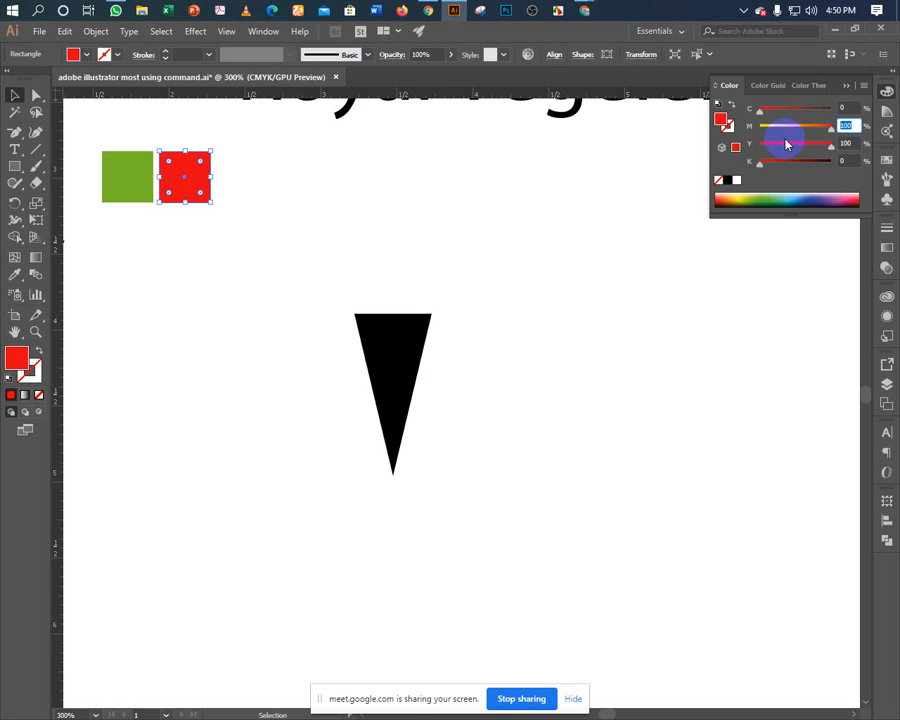
text(75)
key(Tab)
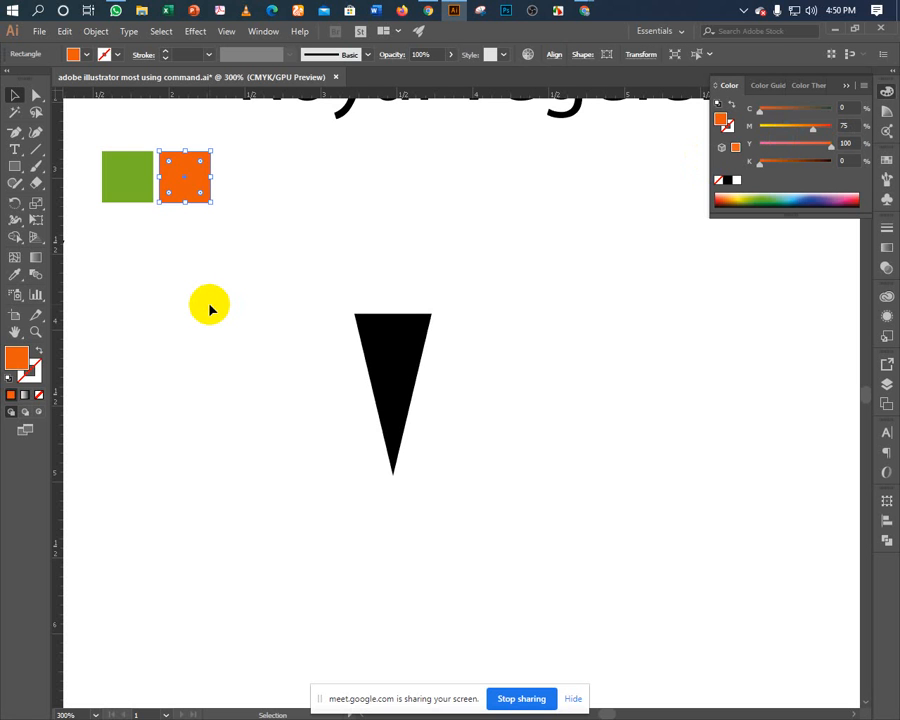
Set the magenta component of the orange square's fill to 80%, then deselect it.
click(209, 305)
click(179, 191)
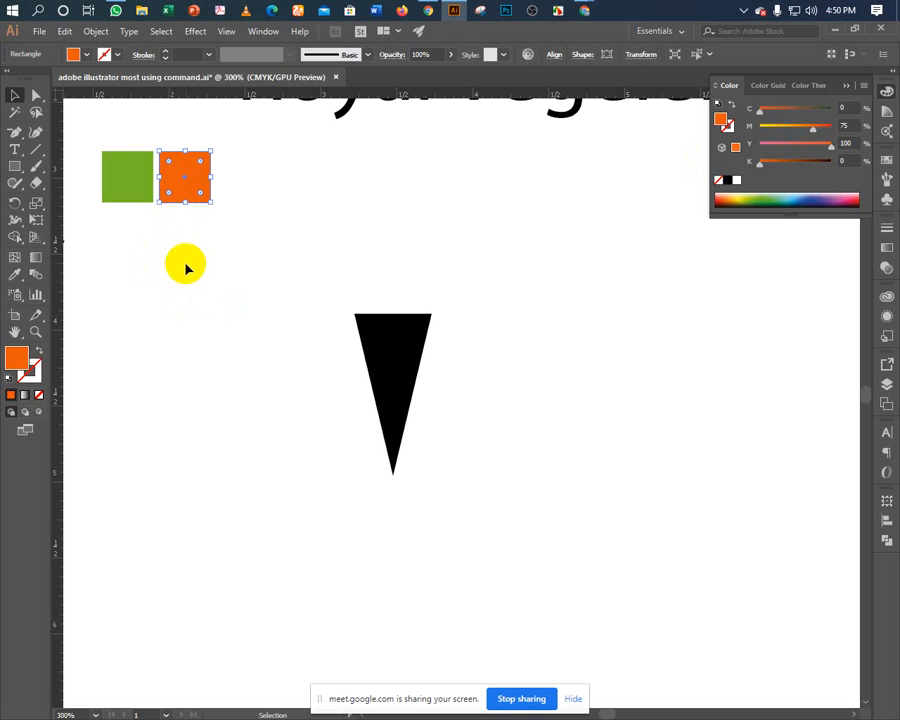
drag(852, 126, 810, 131)
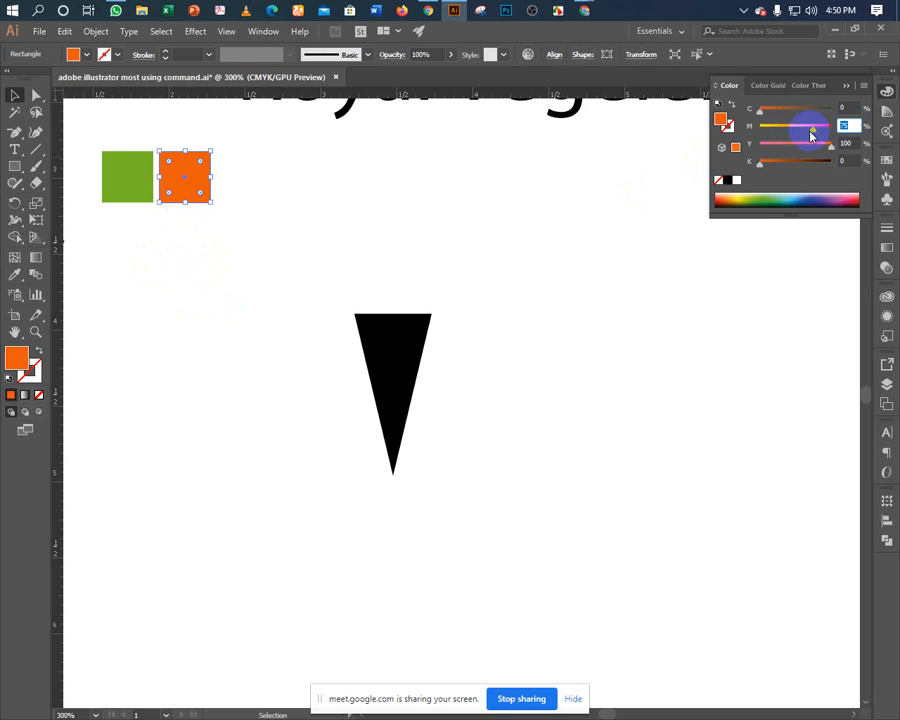
text(80)
key(Return)
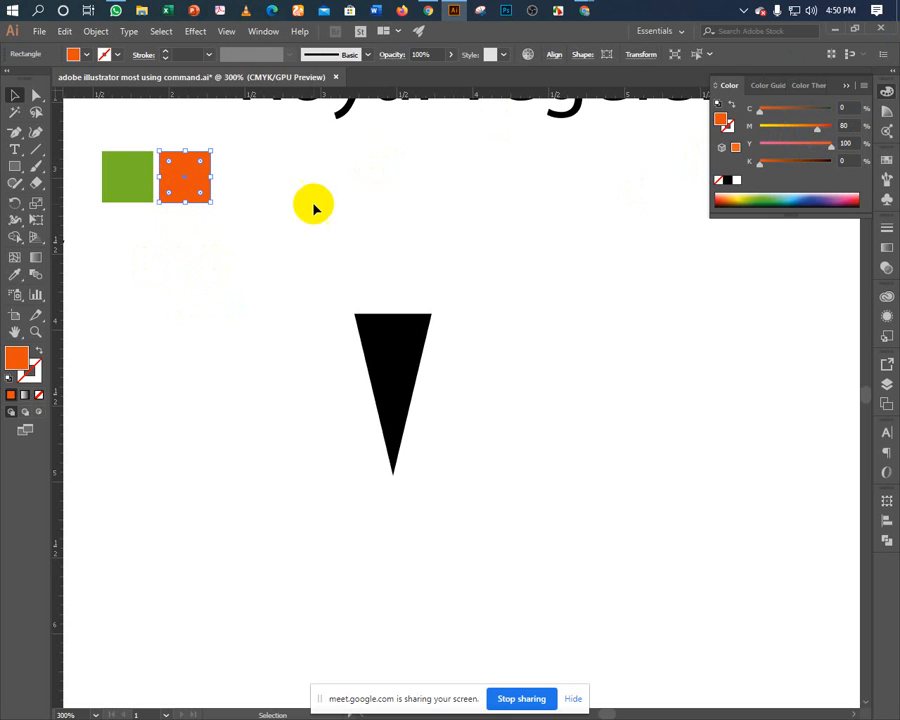
click(276, 222)
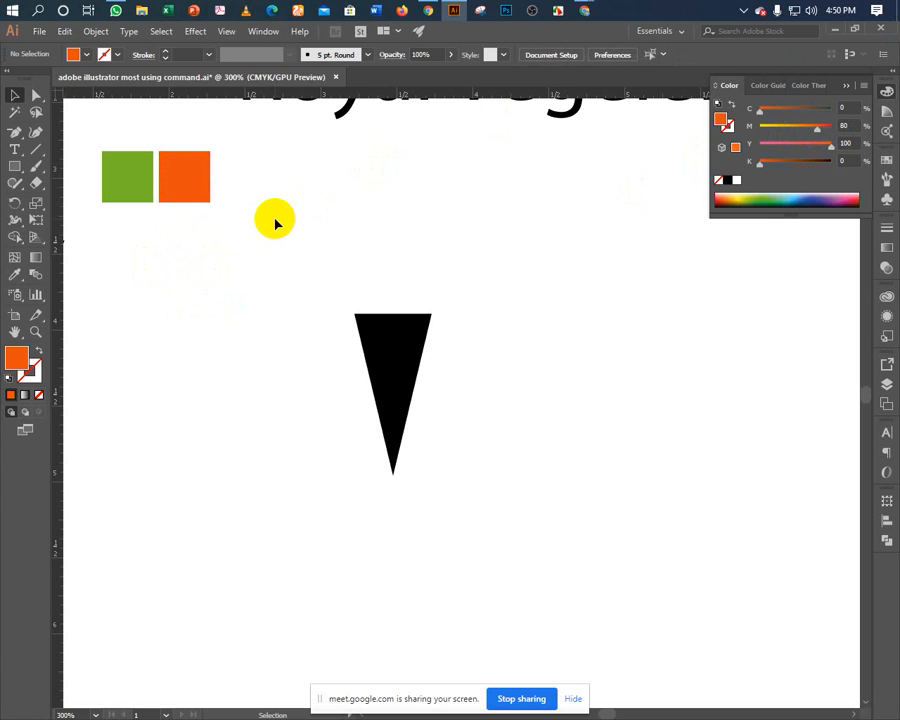
Raise the magenta of the square beside the green one to 90%, 95% and finally 100%.
click(200, 192)
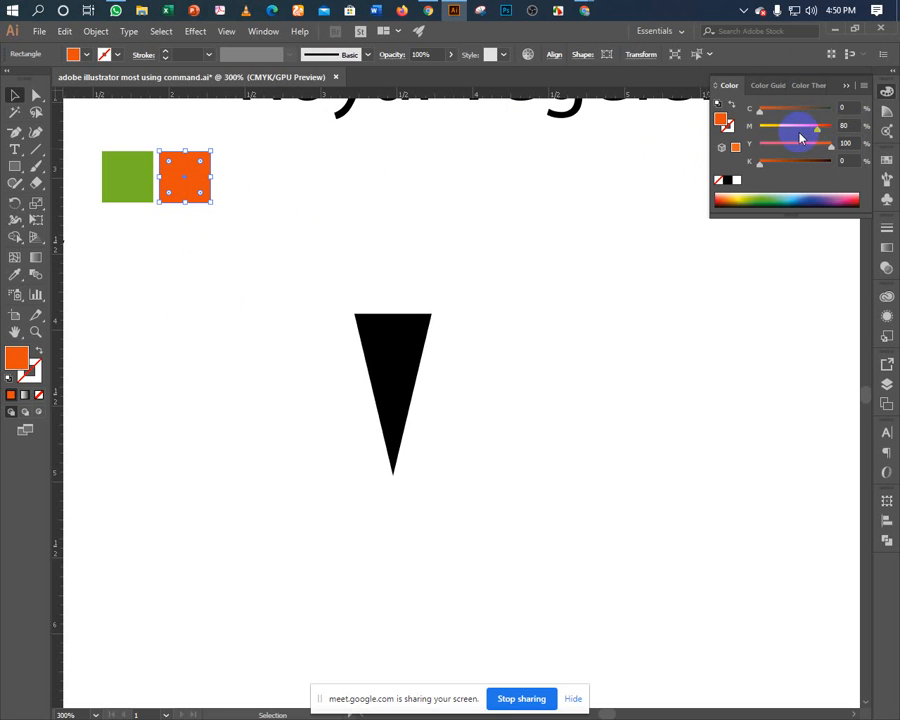
click(845, 125)
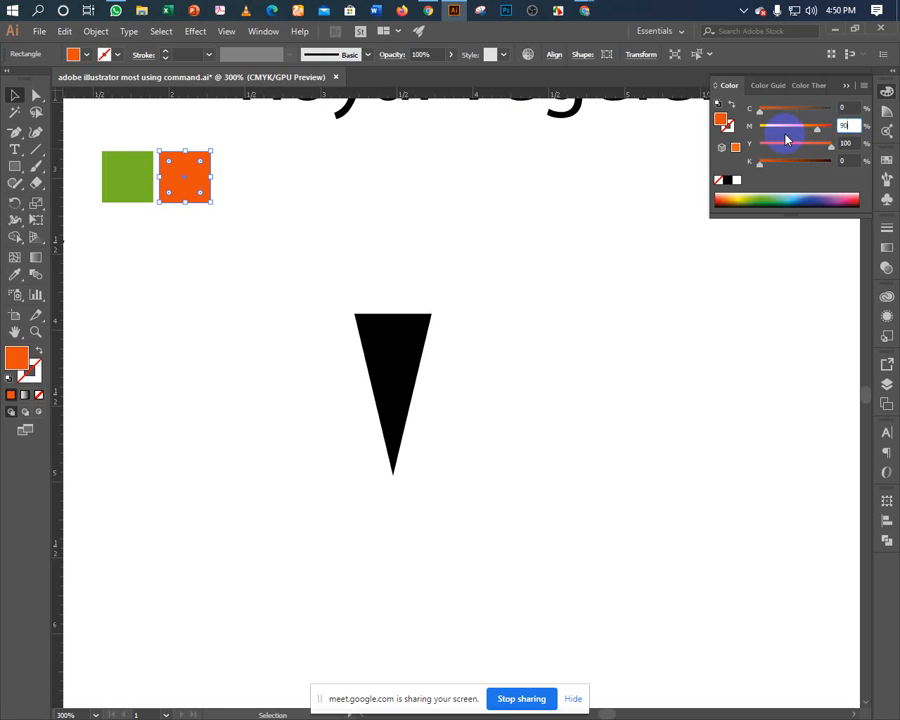
text(90)
key(Return)
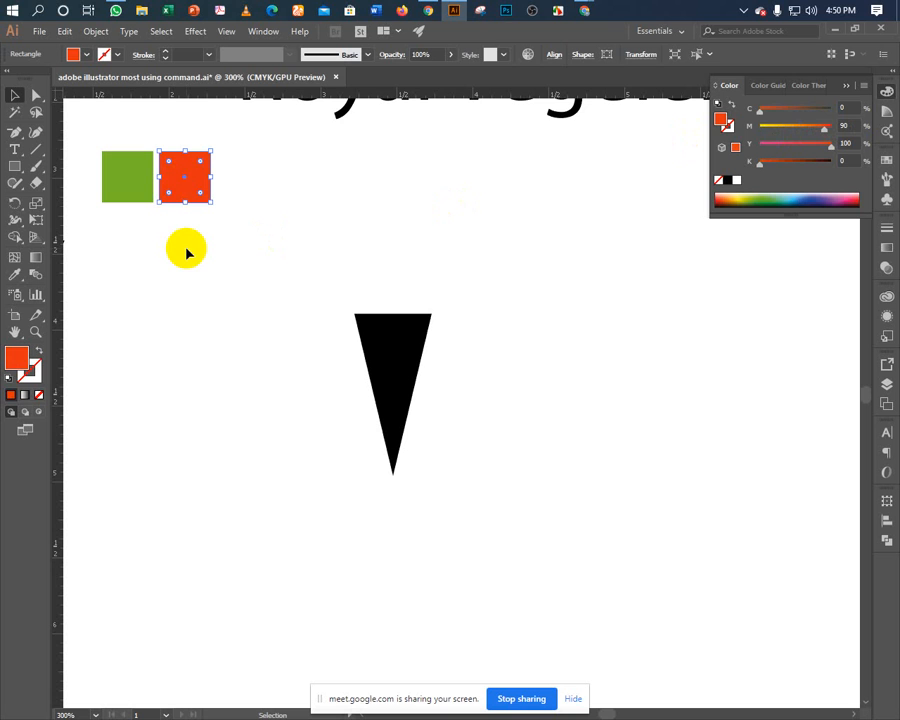
click(846, 125)
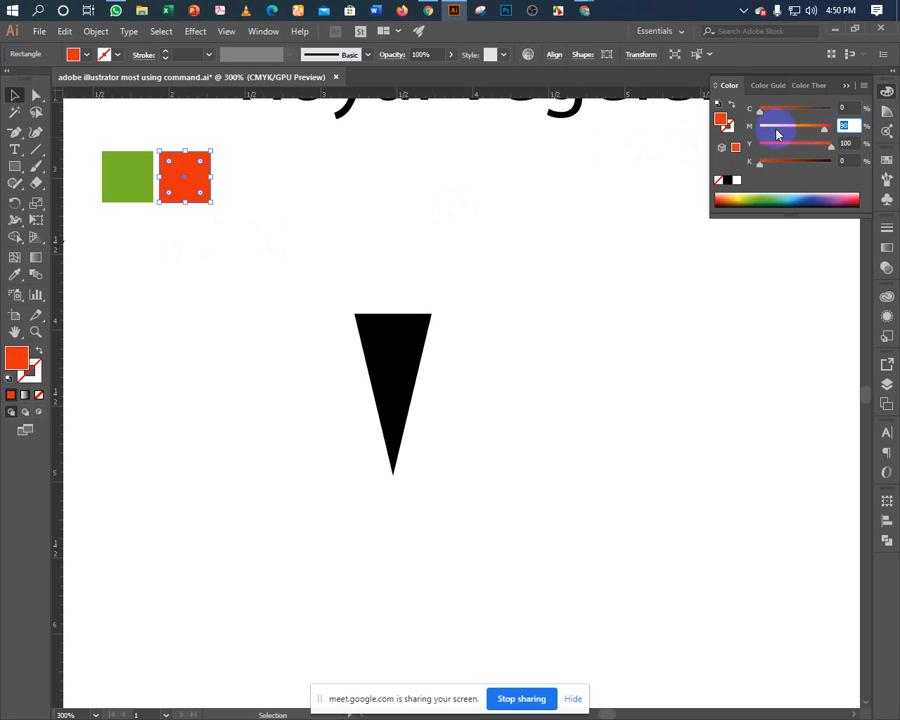
text(95)
key(Tab)
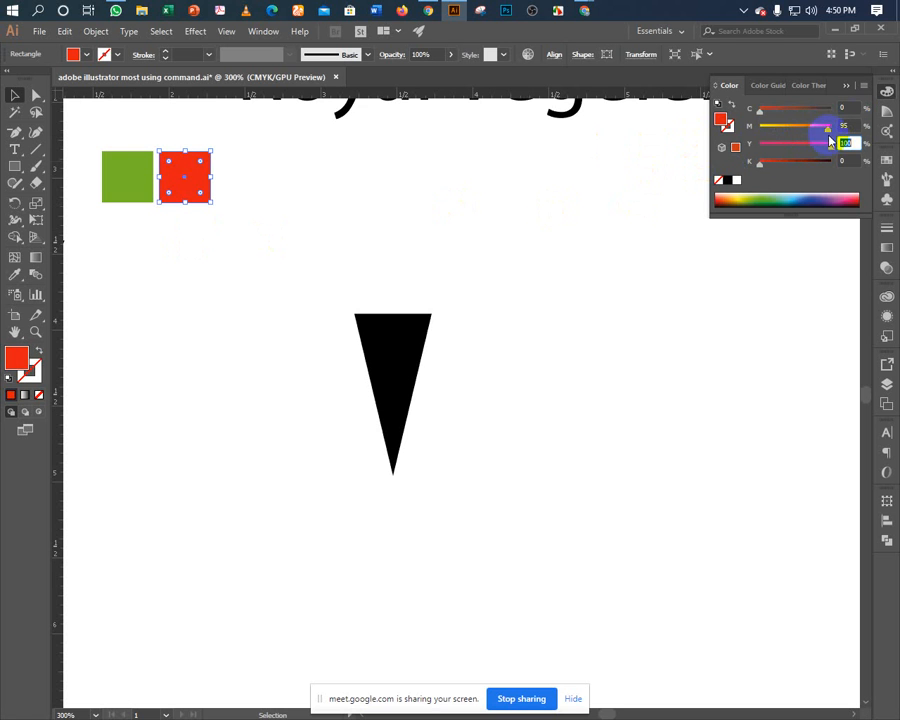
drag(828, 131, 833, 134)
Lower the red square's fill to 90% and then 80% yellow, set magenta to 95%, and deselect it.
click(850, 145)
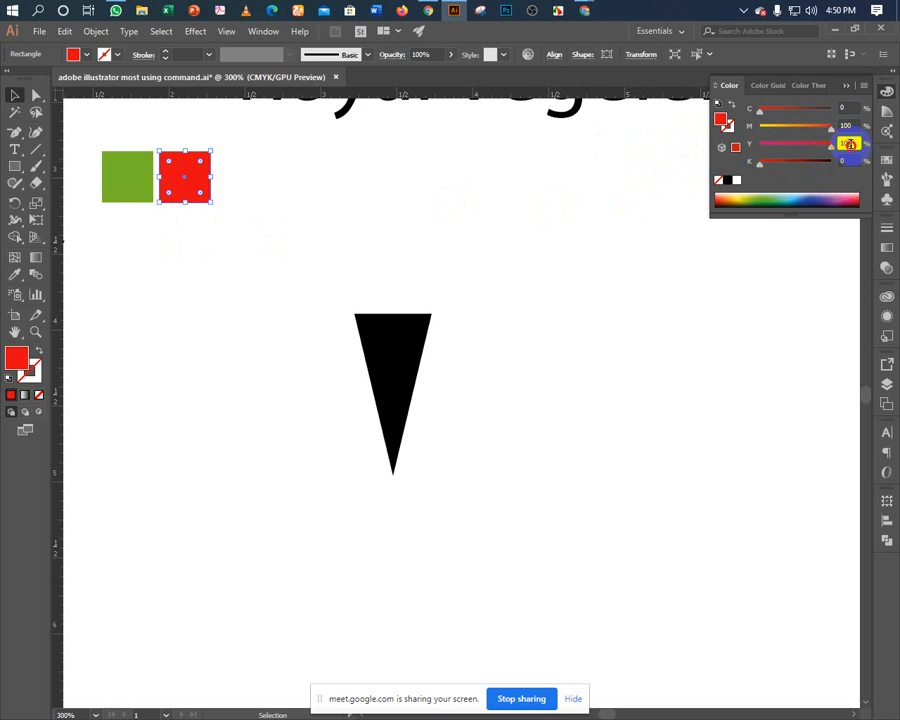
text(90)
key(Tab)
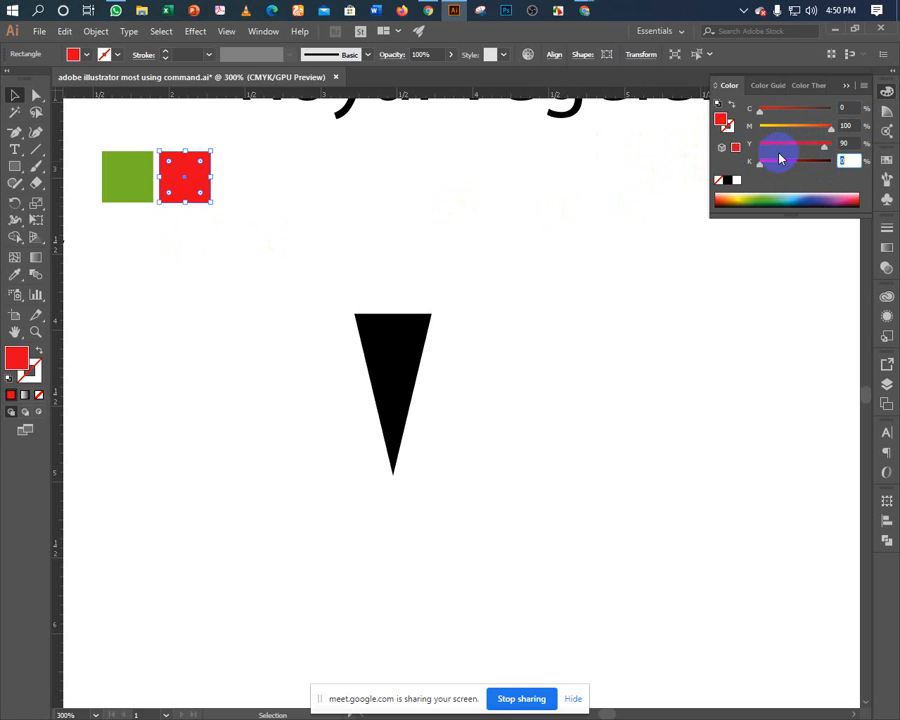
drag(851, 144, 779, 152)
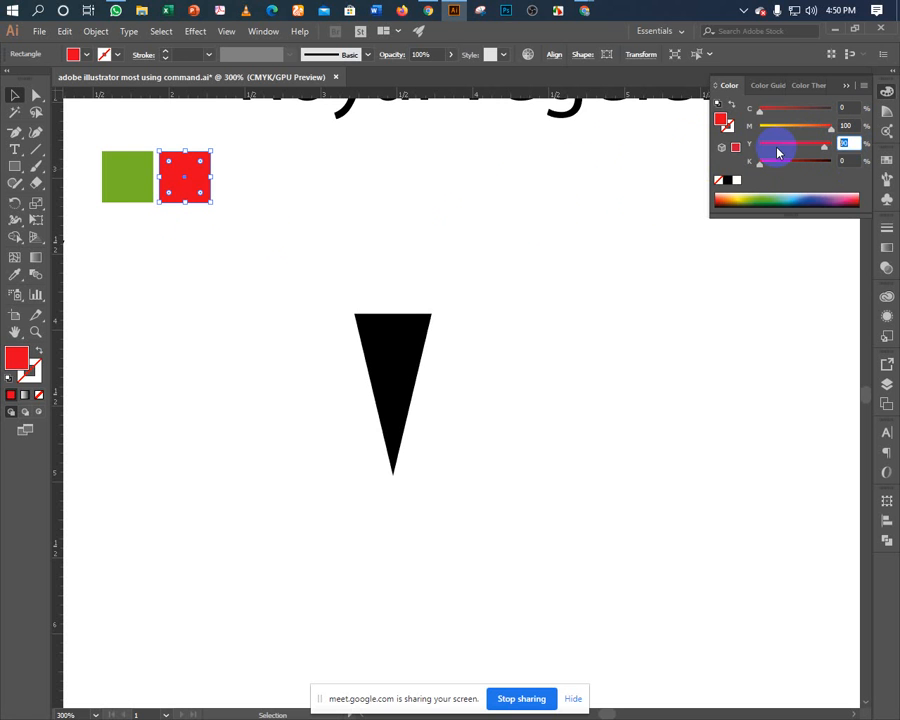
text(80)
key(Tab)
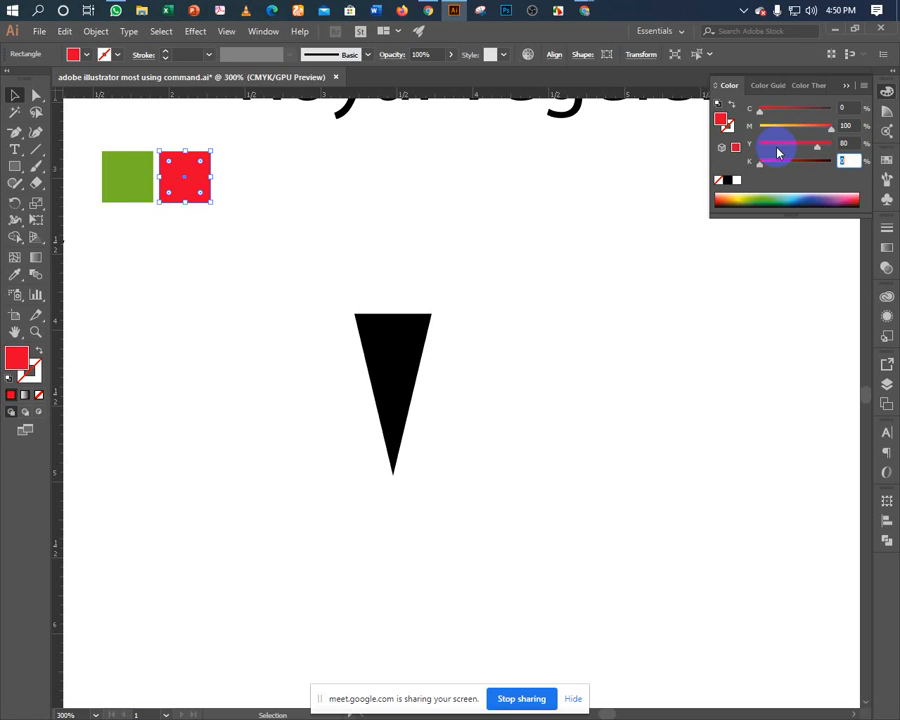
click(846, 126)
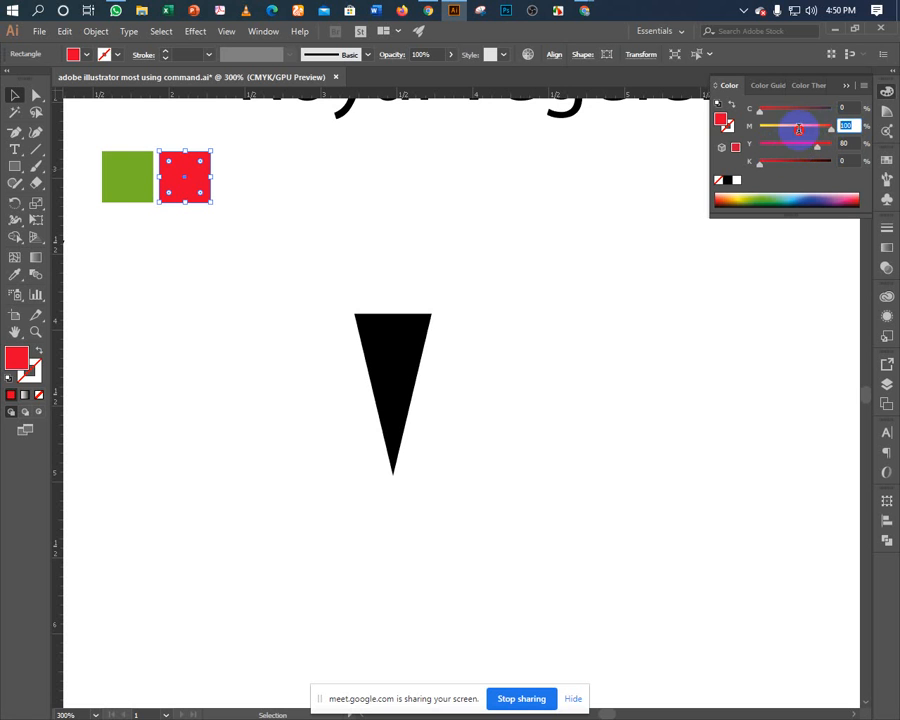
text(5)
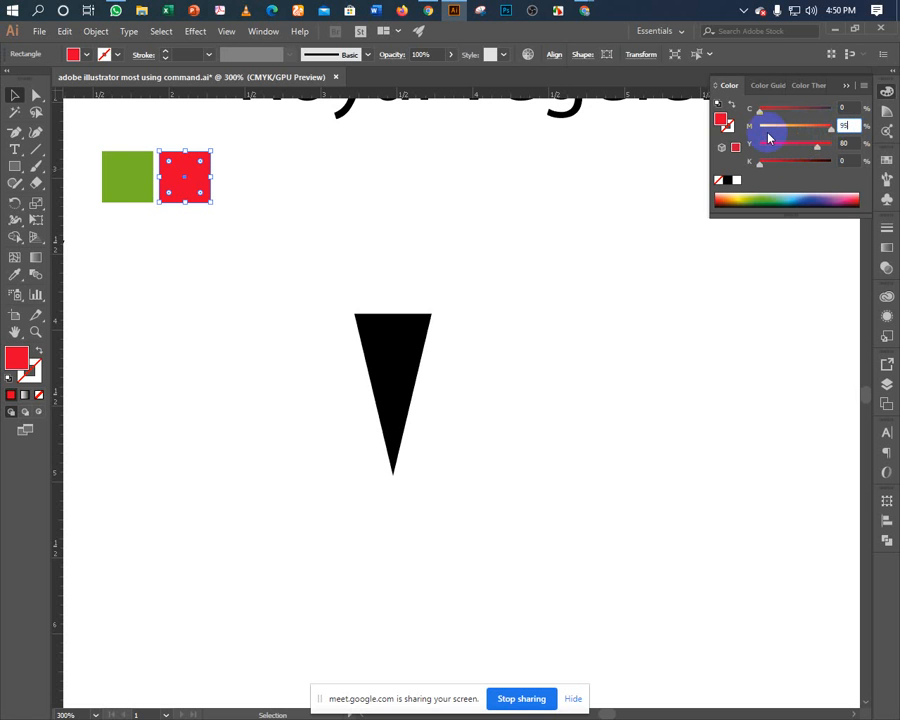
key(Tab)
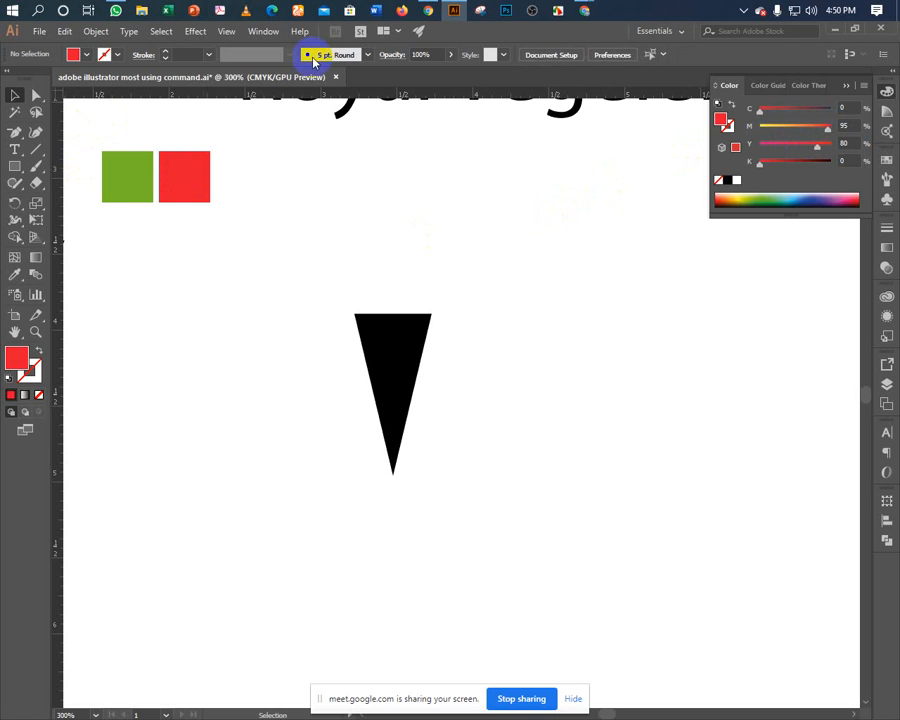
Switch to Chrome and search Google Images for "carrot colour code".
click(428, 11)
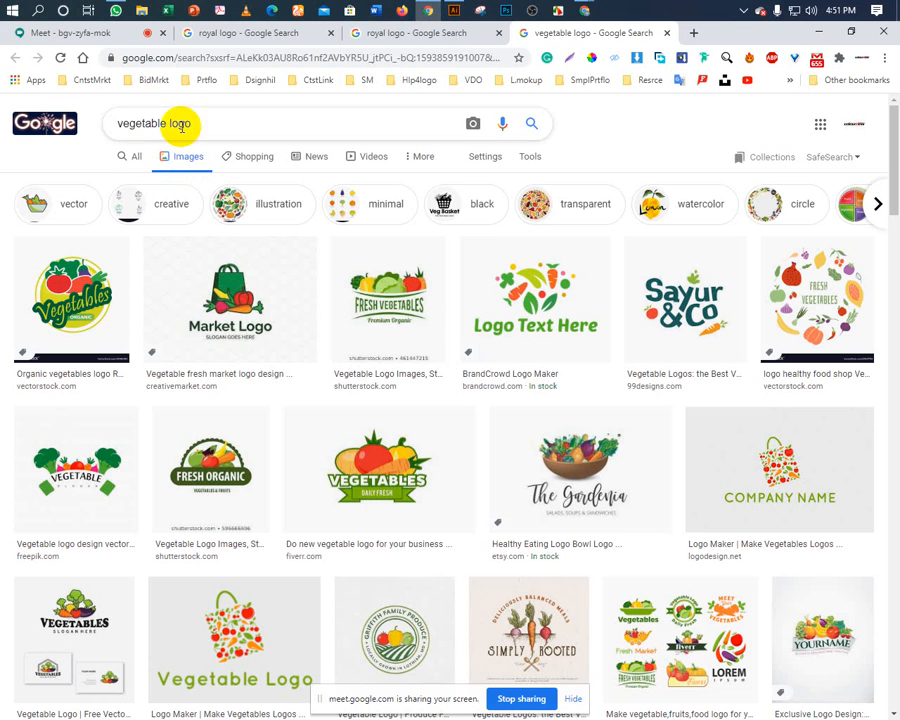
drag(193, 123, 44, 123)
text(ca)
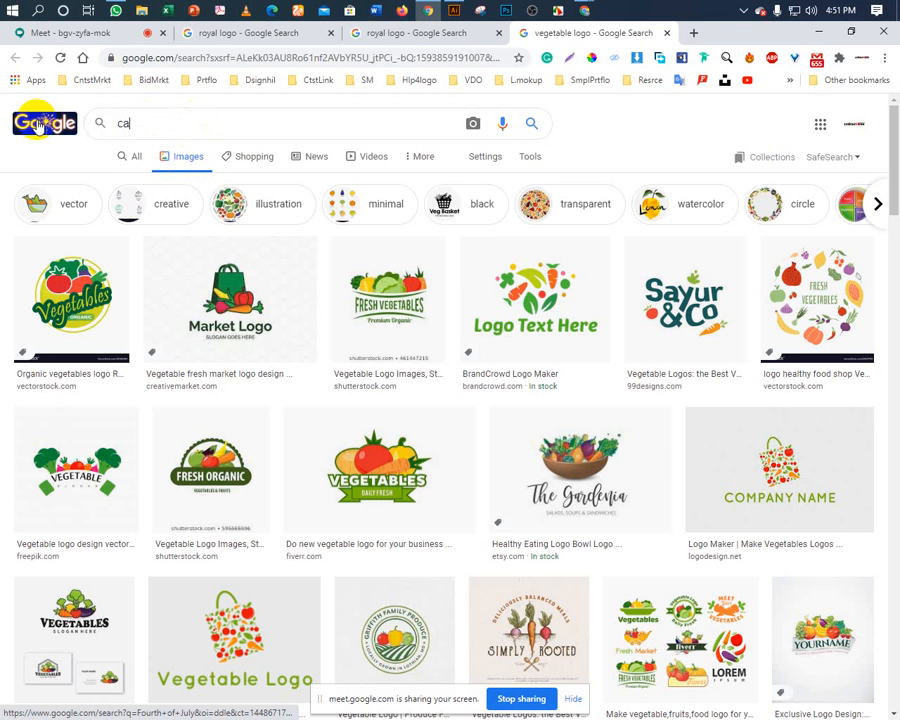
text(rrot c)
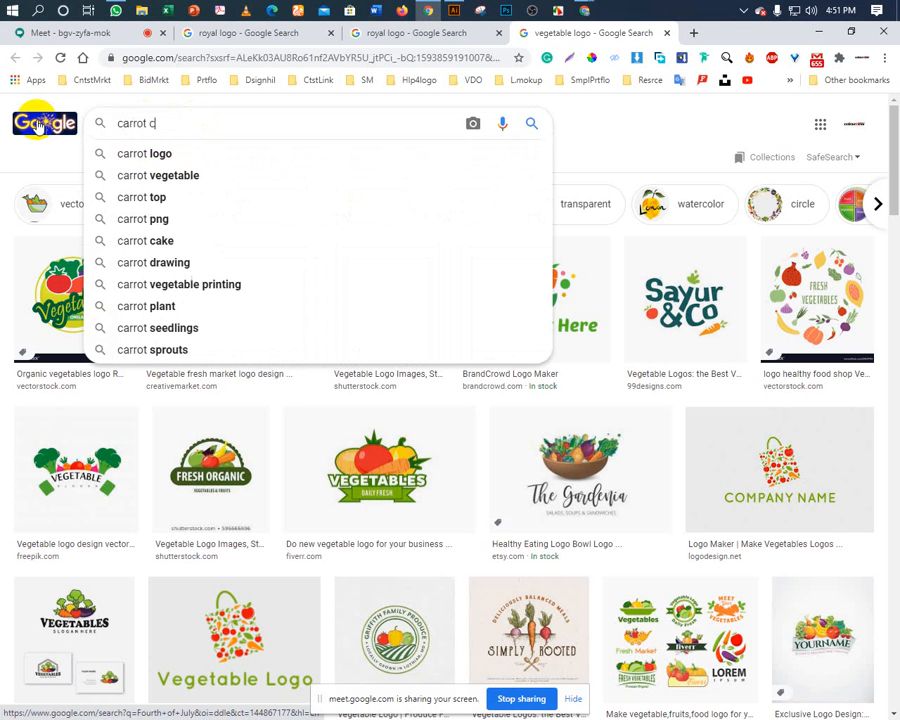
text(olour cod)
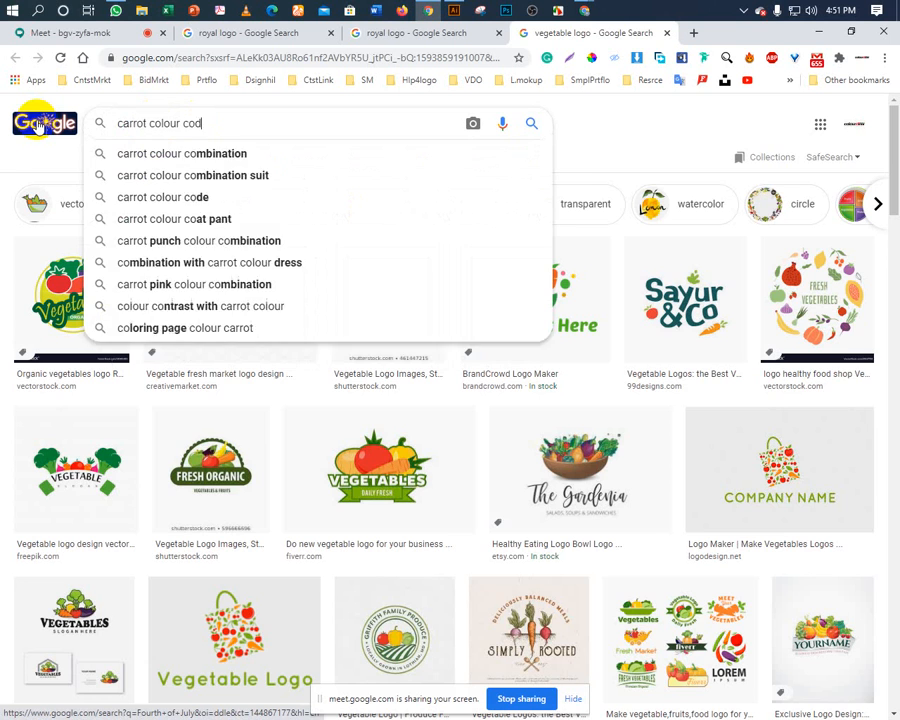
text(e)
key(Return)
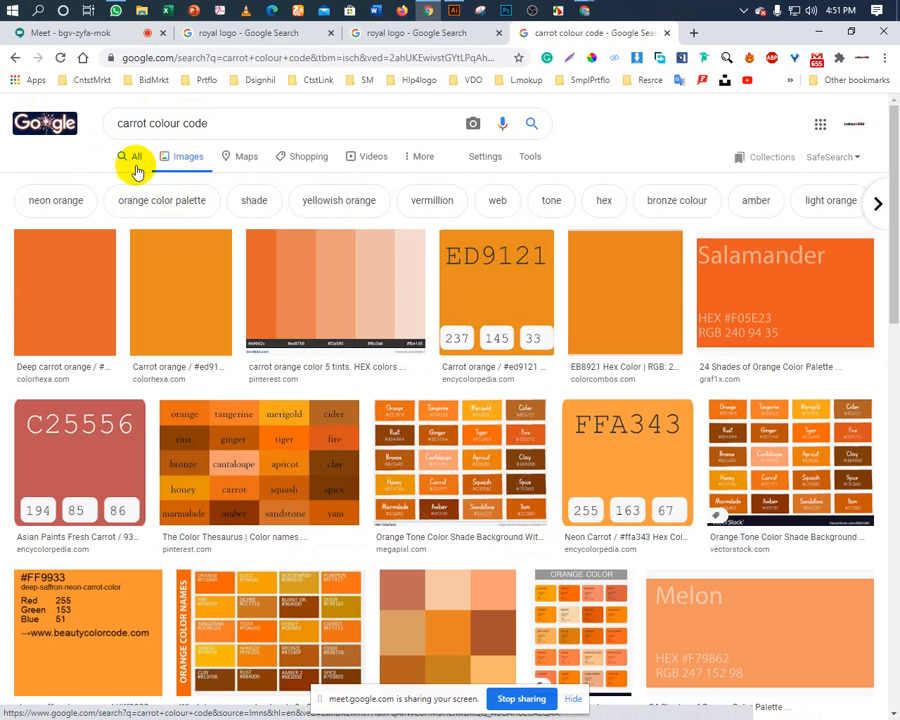
Show the general web results for the carrot colour search and copy the hex code EB8921 from the featured result.
click(137, 160)
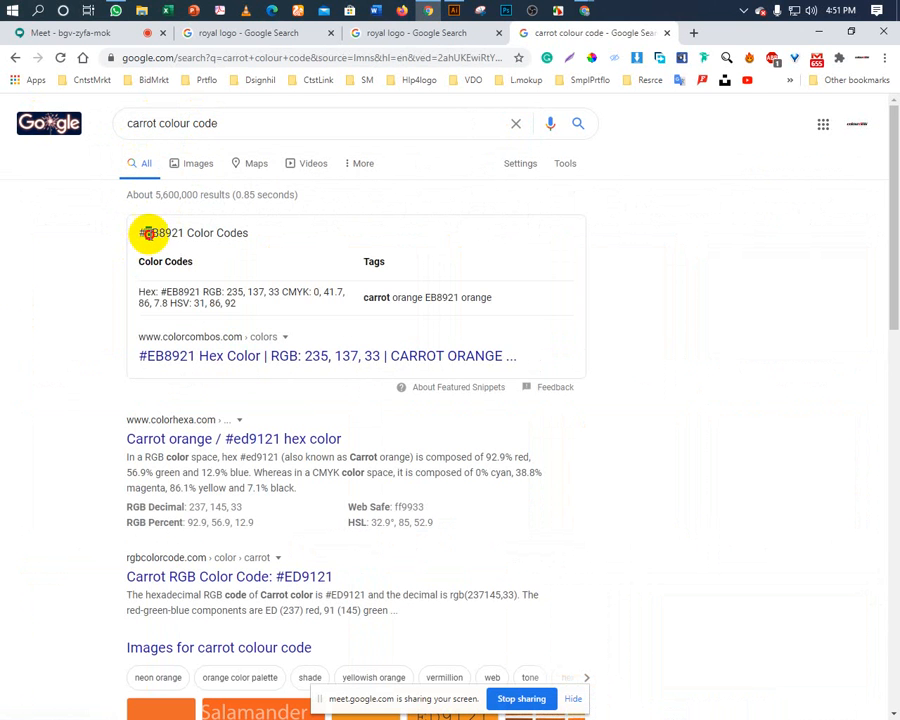
drag(146, 233, 175, 233)
right_click(172, 234)
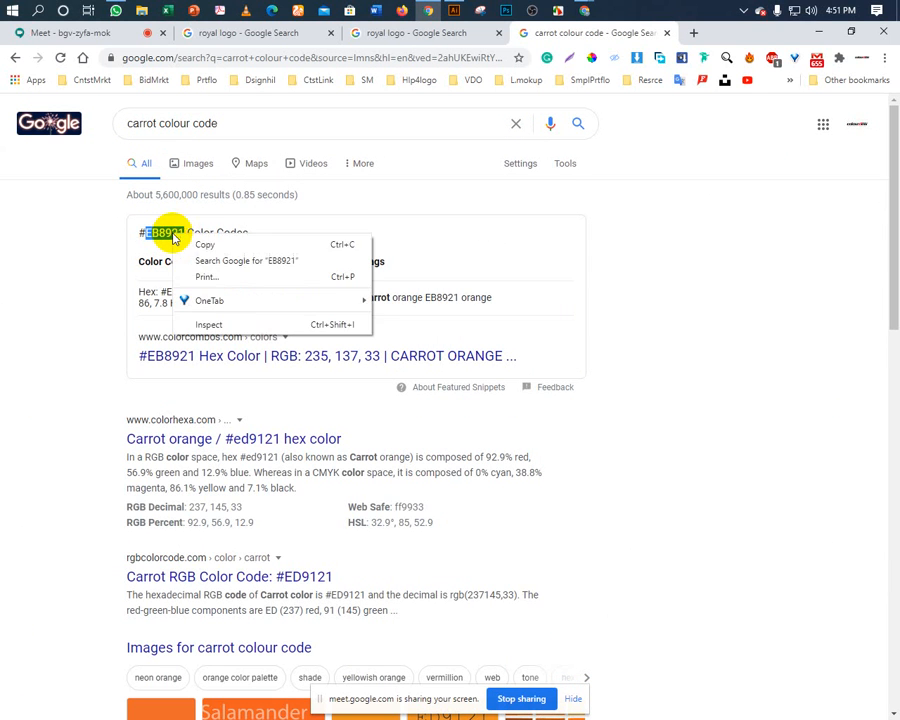
click(183, 246)
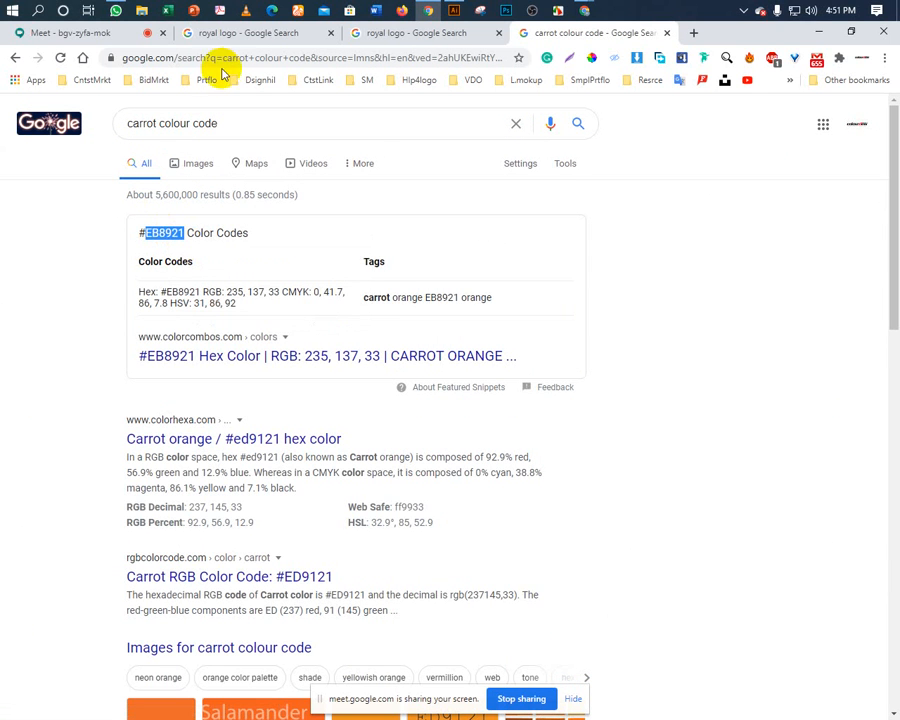
Switch to Illustrator, fill the red square with the copied hex color EB8921, then deselect it.
click(453, 11)
click(199, 200)
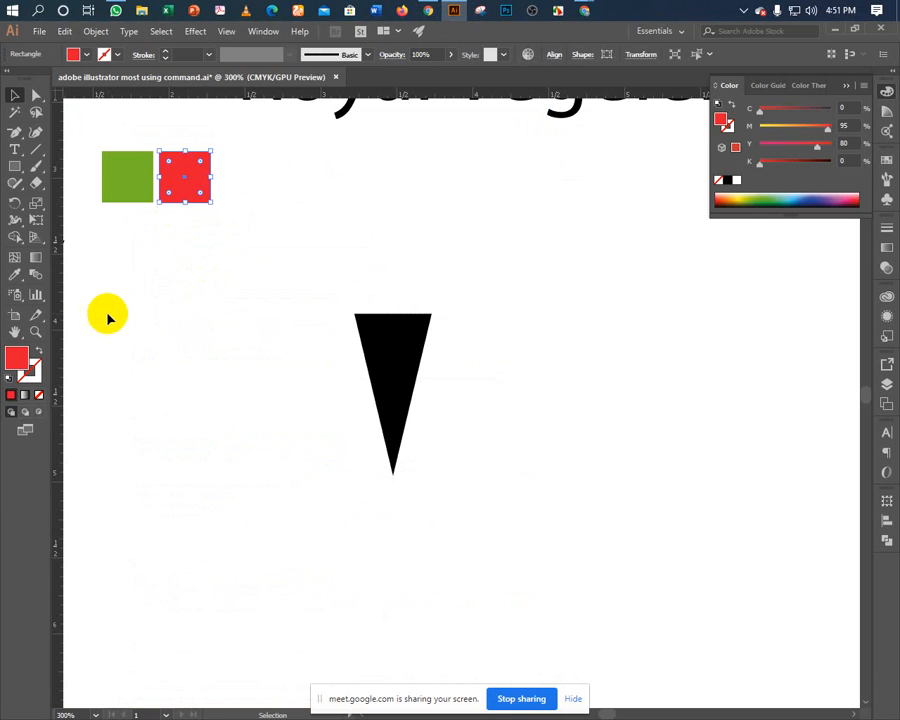
double_click(19, 358)
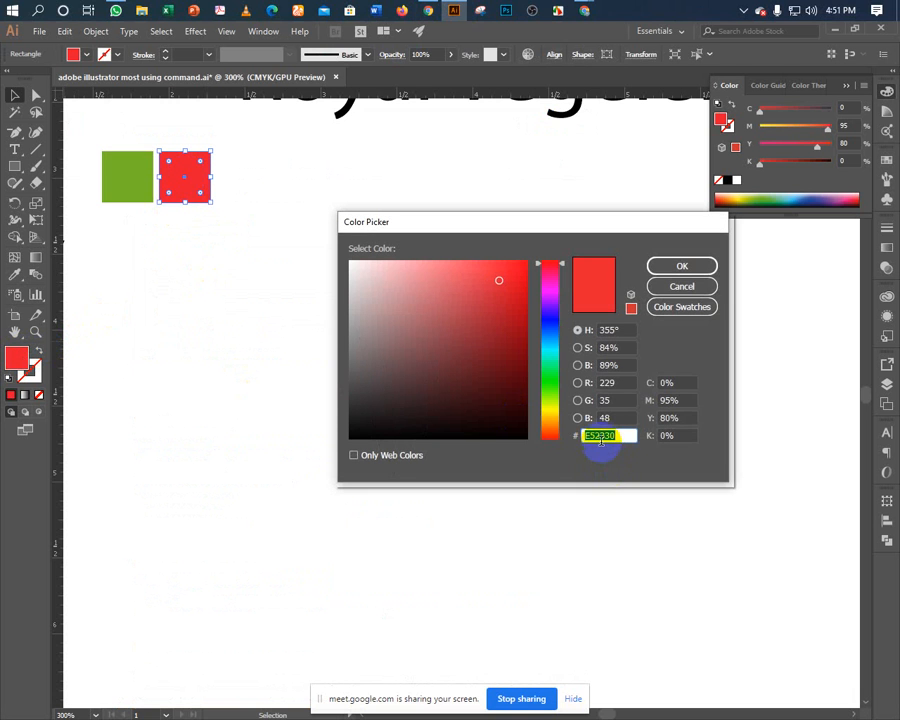
right_click(601, 439)
click(612, 499)
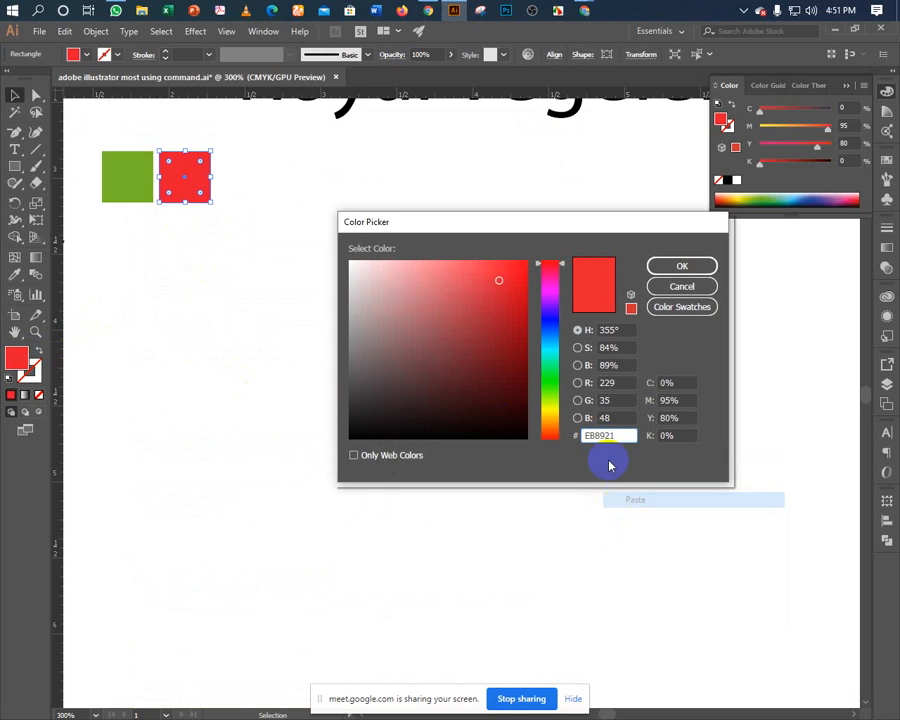
click(657, 267)
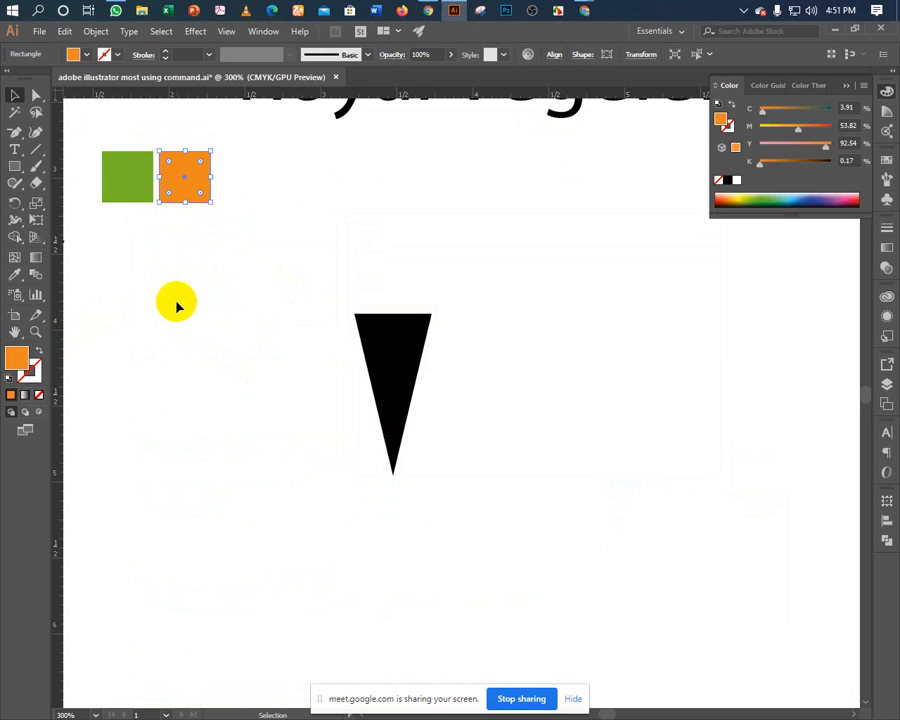
click(176, 304)
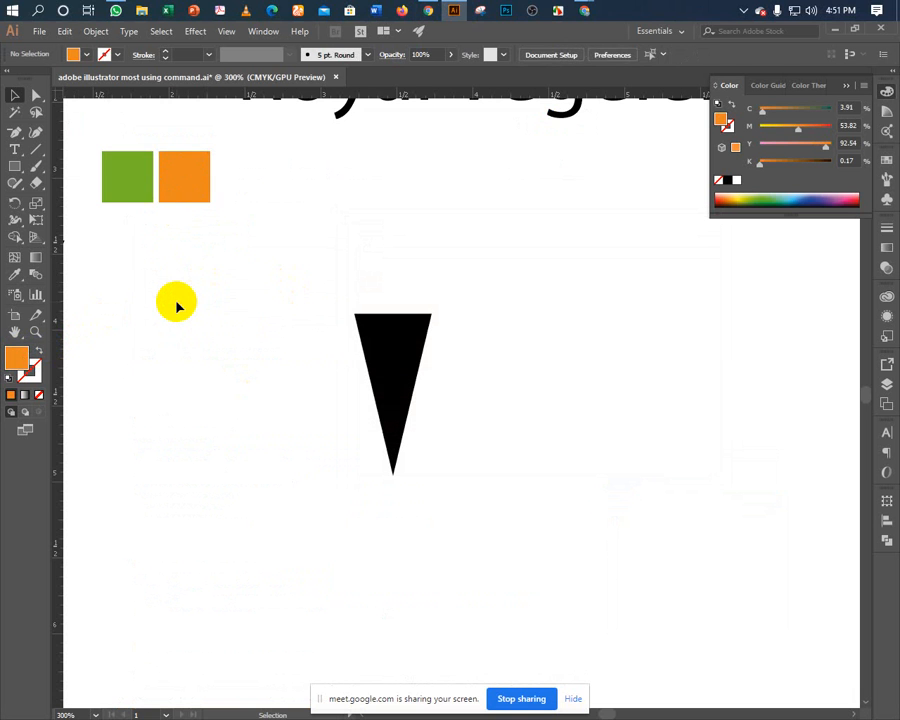
Switch to Chrome and copy the hex code ed9121 from the colorhexa.com carrot orange result.
click(429, 11)
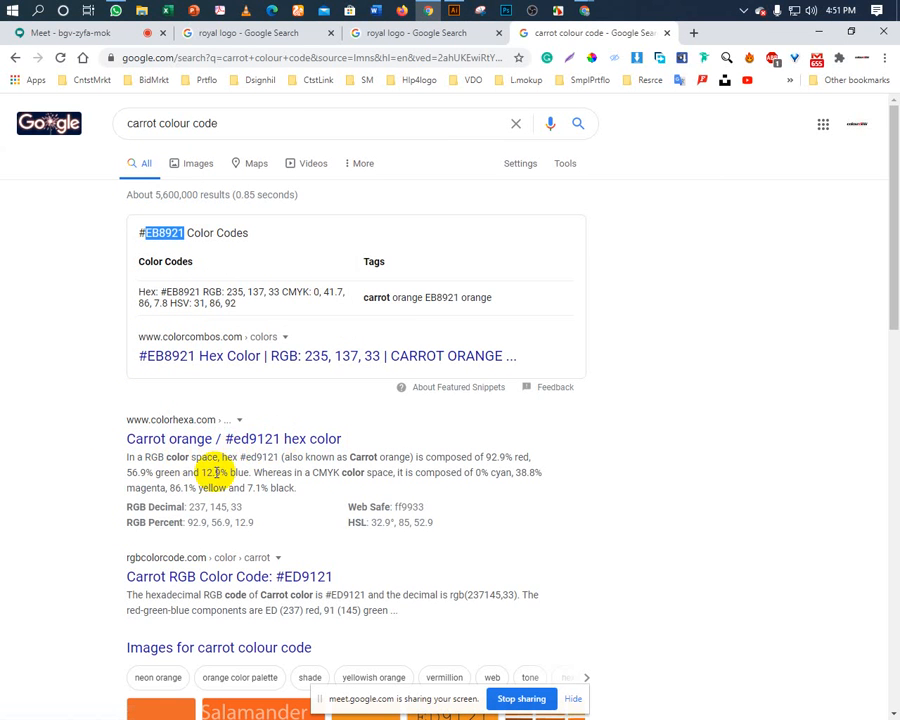
drag(246, 457, 277, 457)
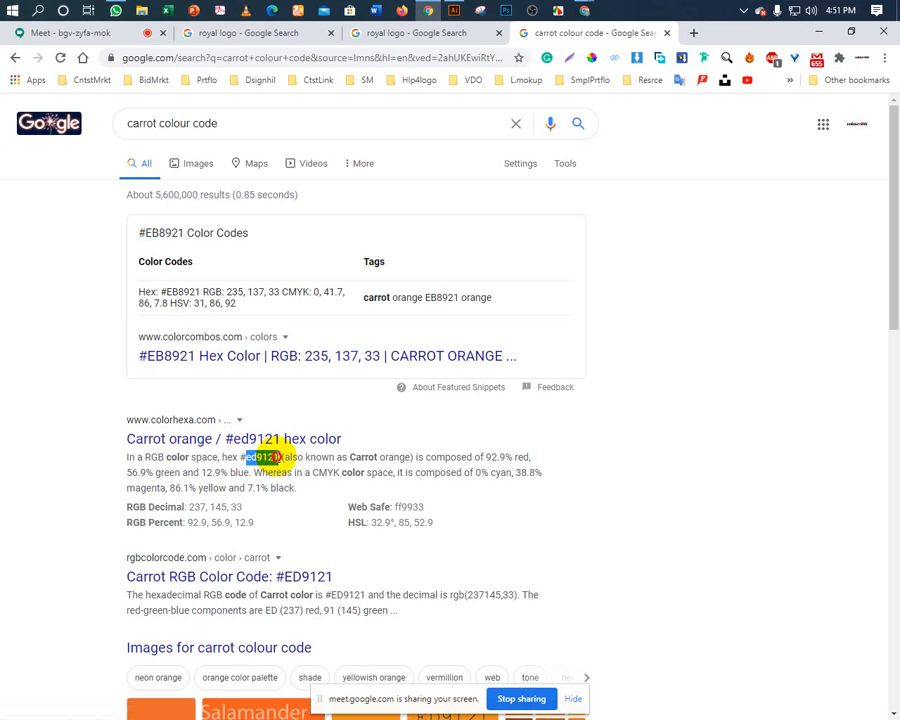
right_click(281, 462)
click(283, 468)
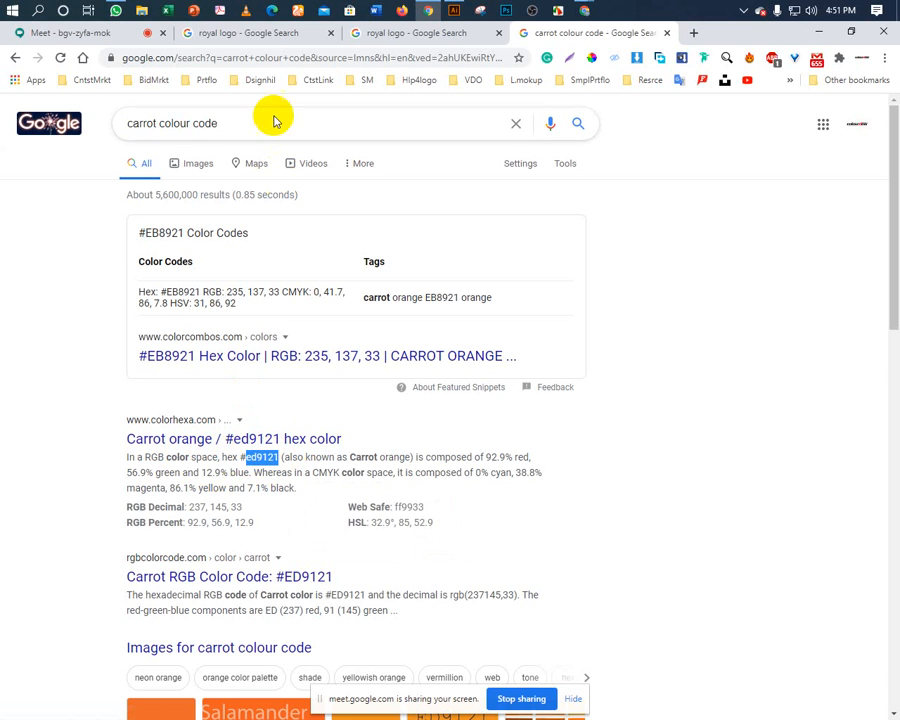
Switch to Illustrator, duplicate the orange square to its right, fill the copy with hex ed9121, and deselect it.
click(453, 14)
click(185, 178)
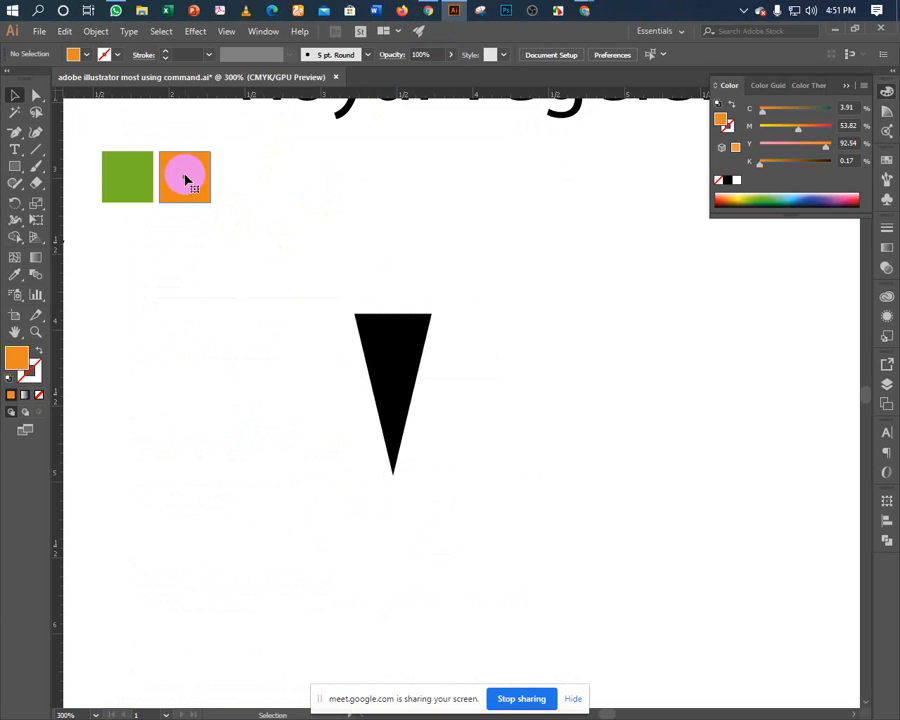
drag(185, 175, 242, 172)
double_click(17, 357)
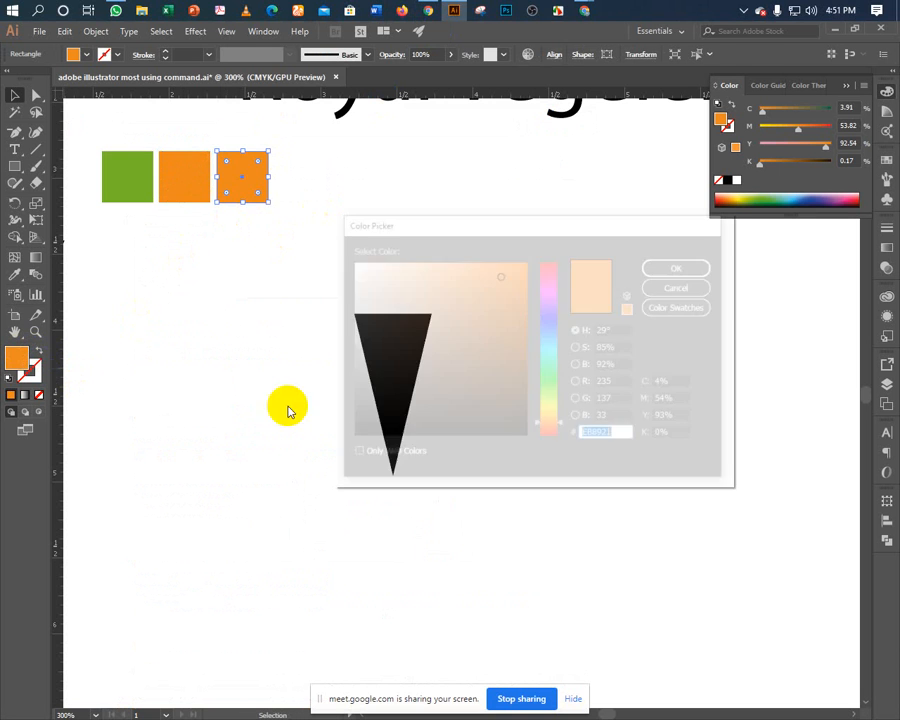
key(Return)
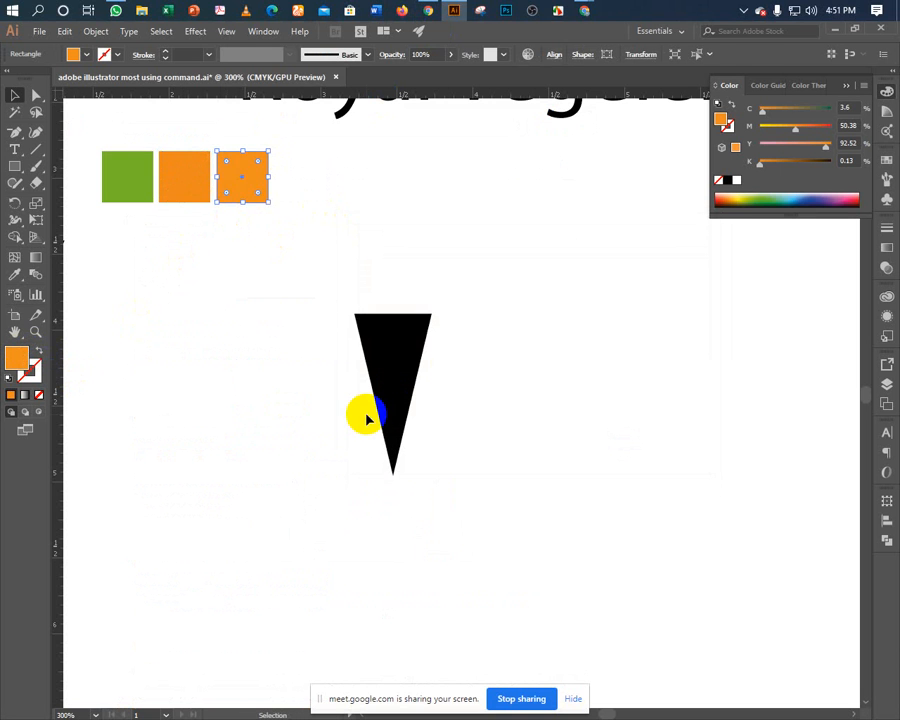
click(219, 340)
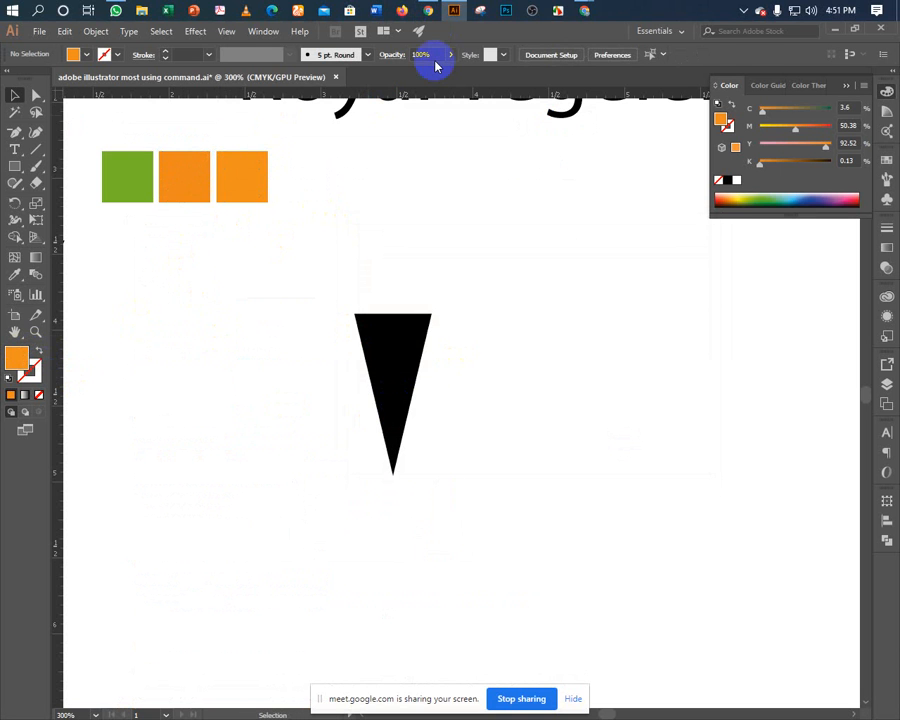
Switch to Chrome and browse the carrot colour code images, examining the orange color-name charts from Quora and Pinterest for hex codes.
click(428, 12)
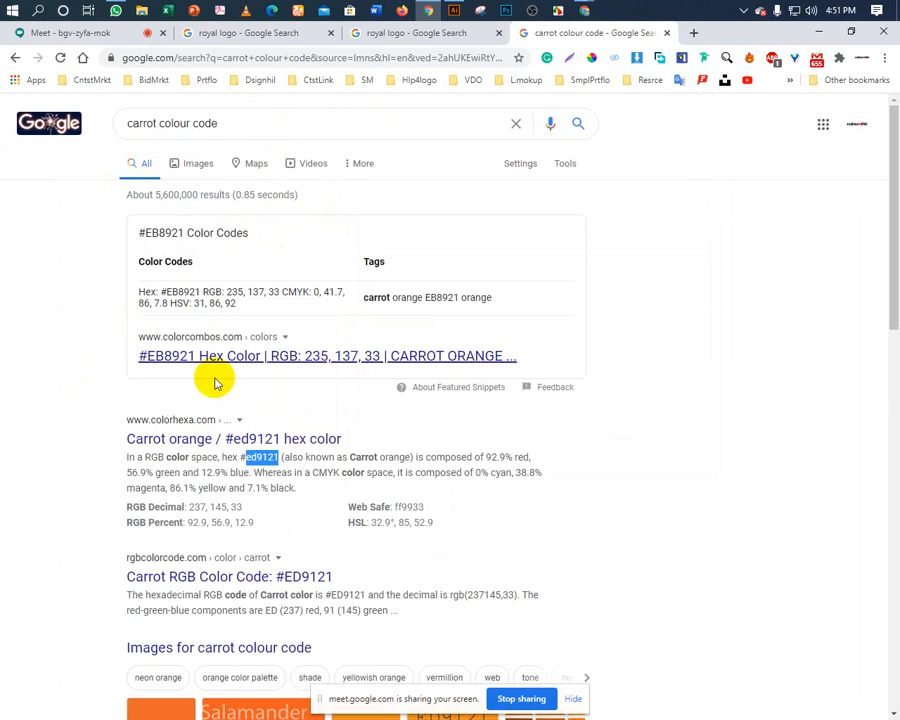
scroll(118, 450, down, 2)
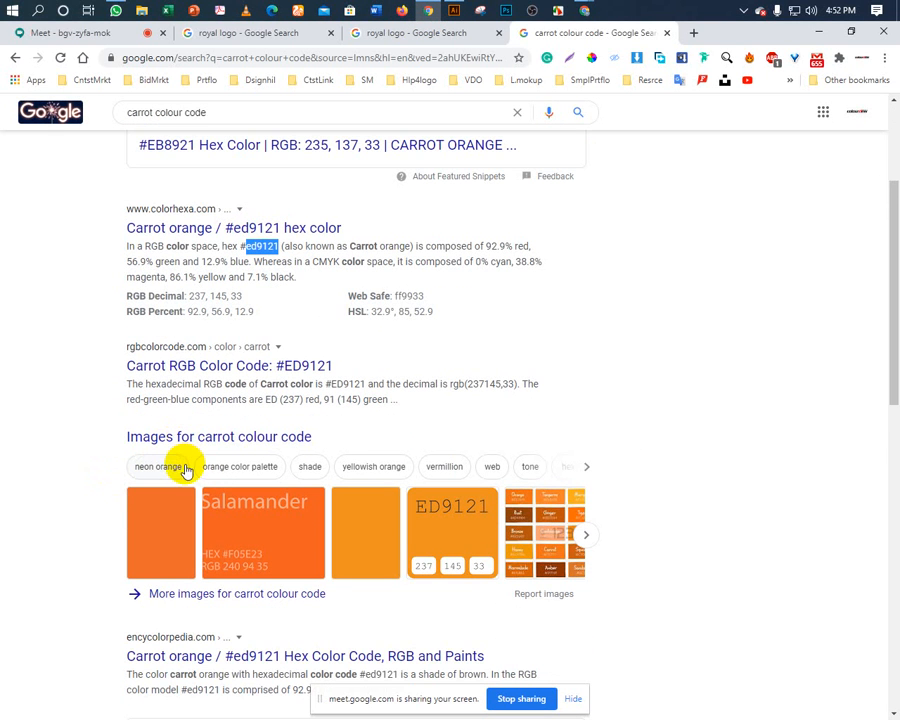
middle_click(200, 447)
click(636, 34)
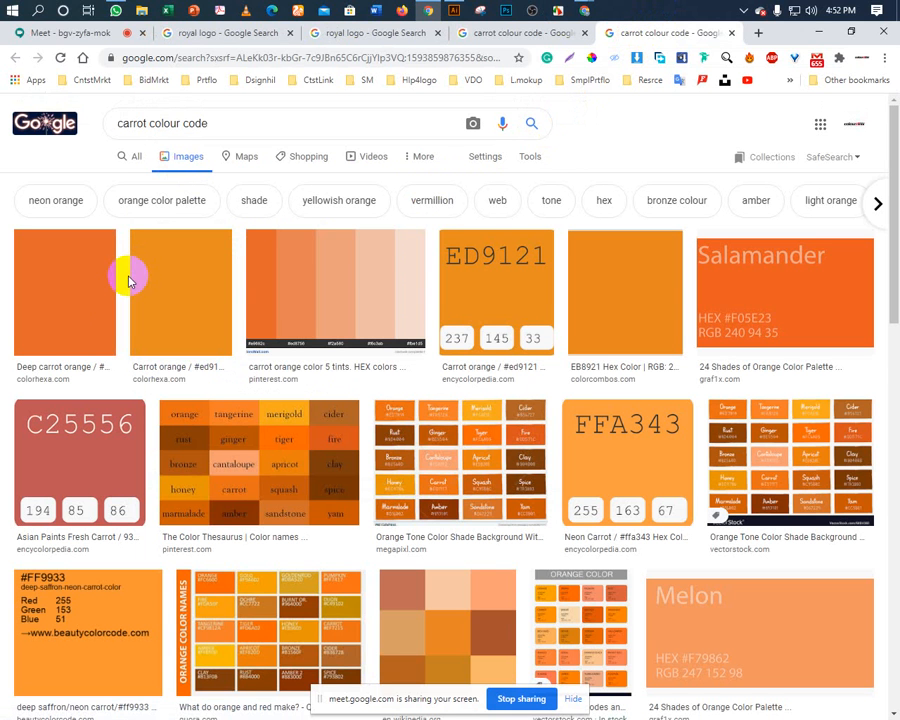
scroll(124, 320, down, 5)
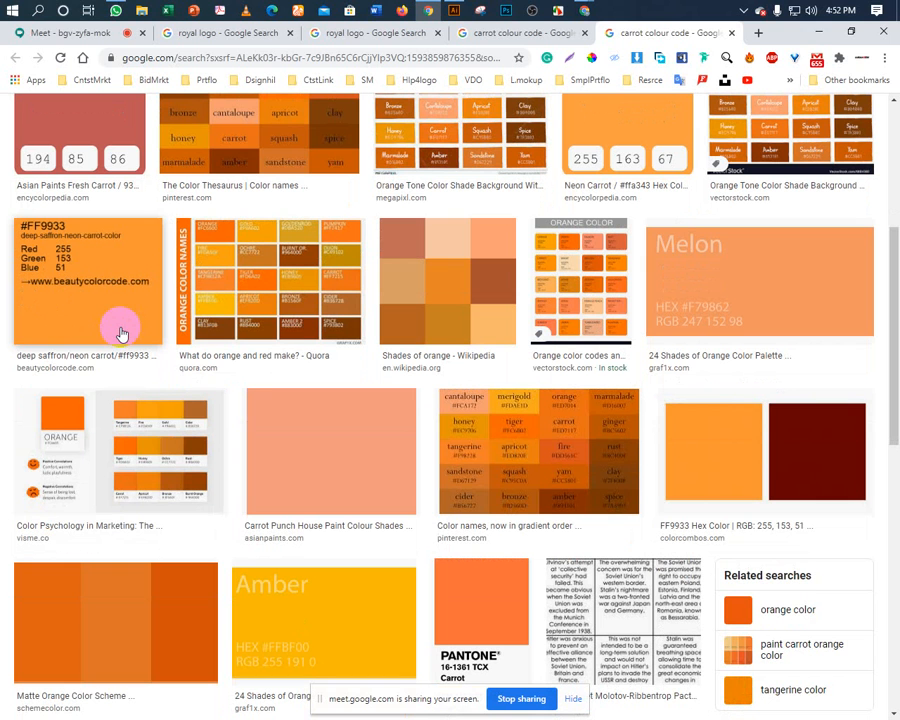
middle_click(487, 478)
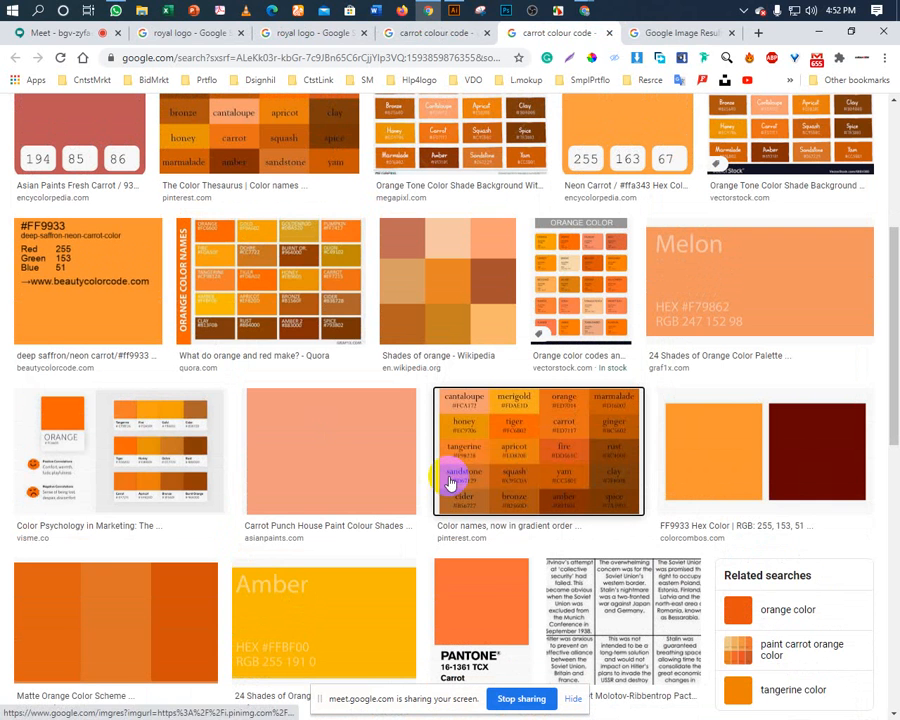
middle_click(267, 297)
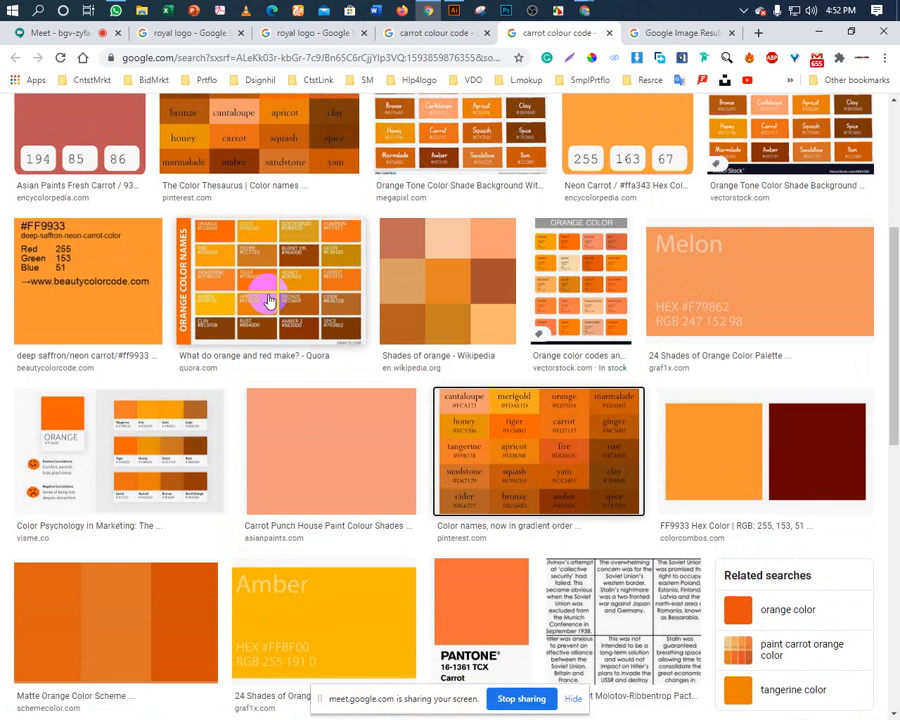
click(684, 34)
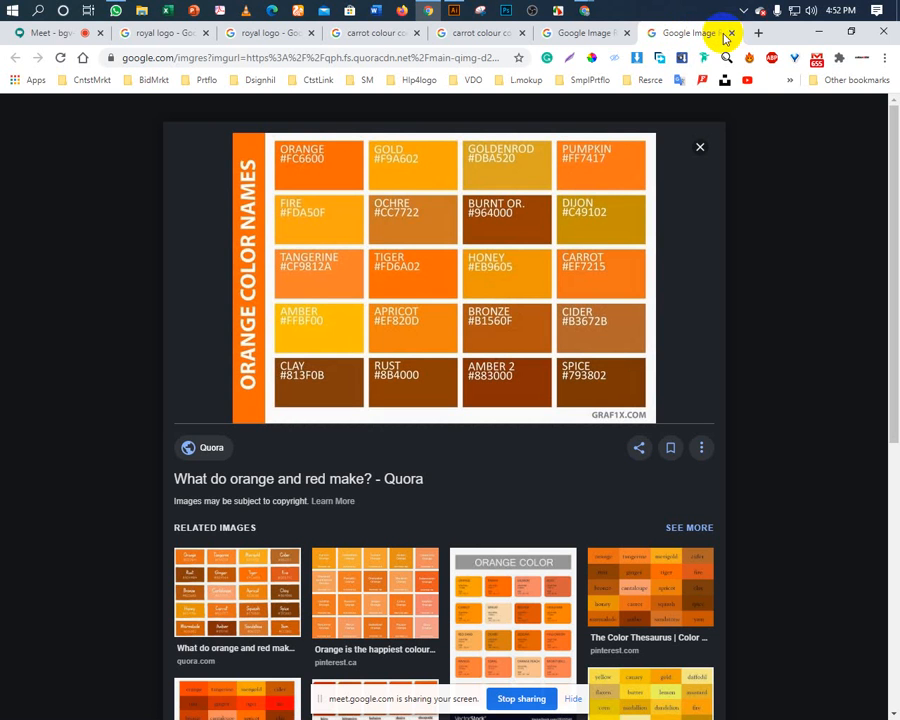
click(731, 33)
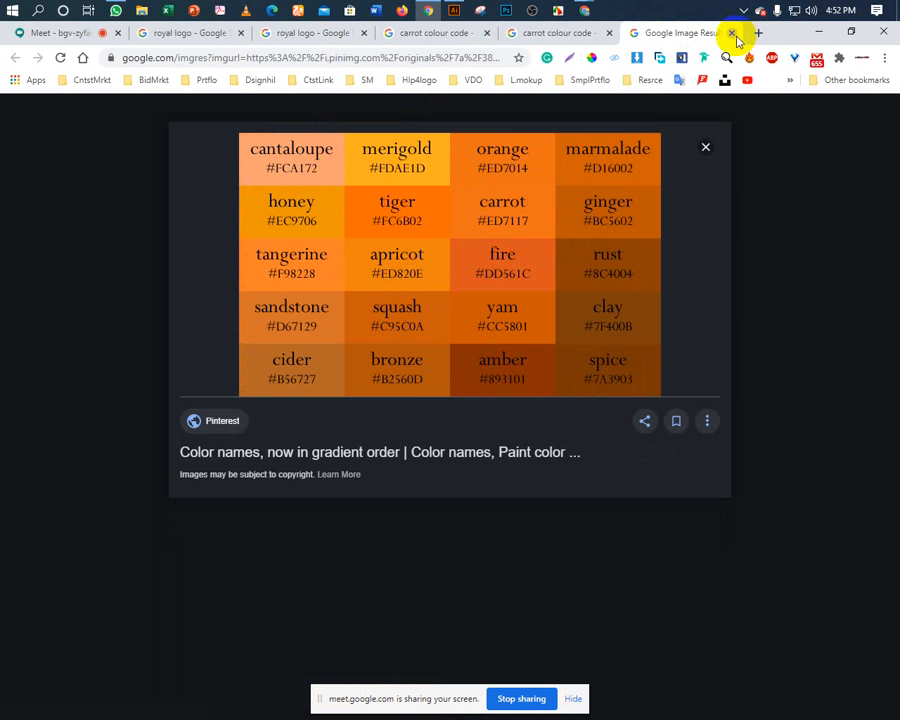
Go to graf1x.com and open the 24 Shades of Red Color Palette from its color shades archive.
click(480, 58)
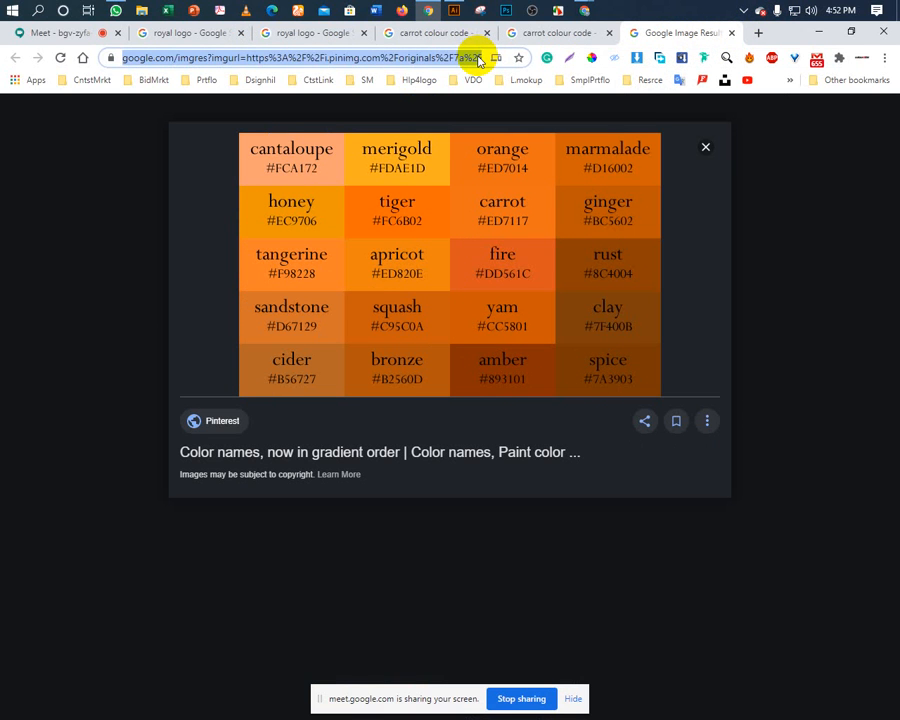
text(graf)
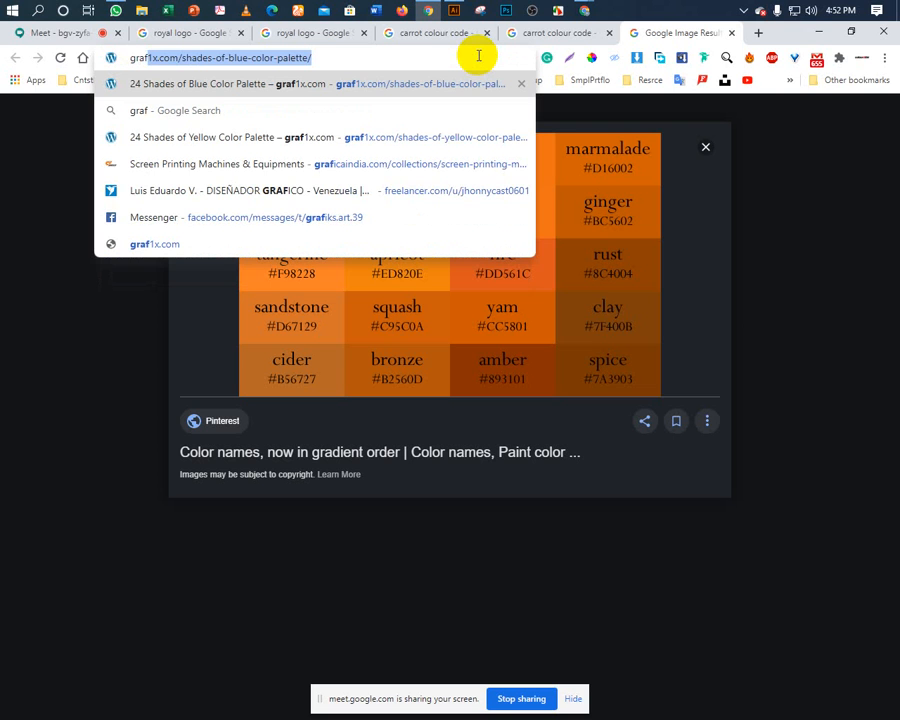
key(Return)
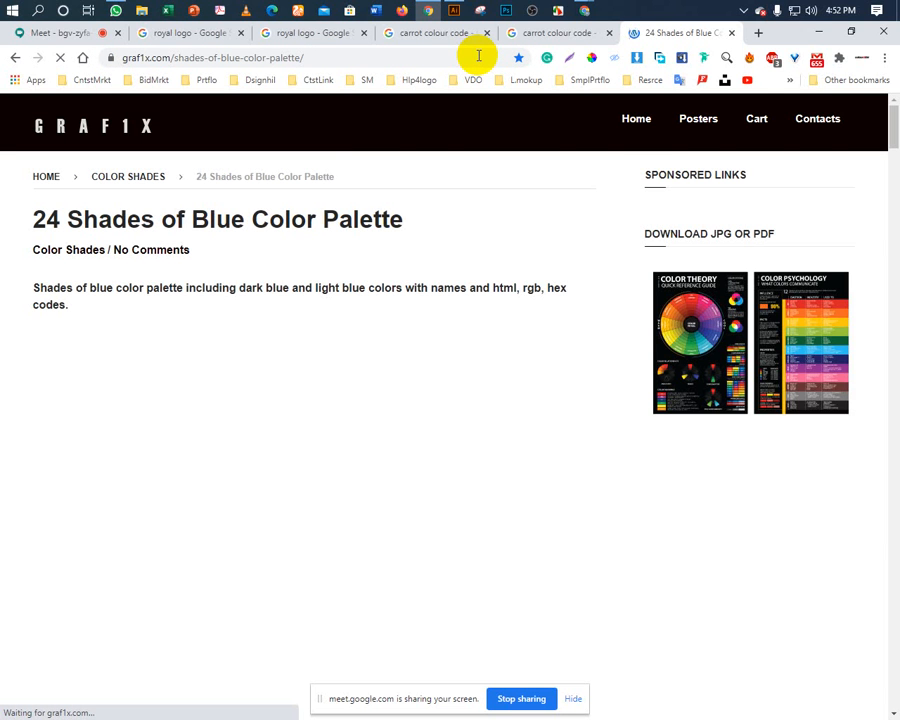
click(130, 184)
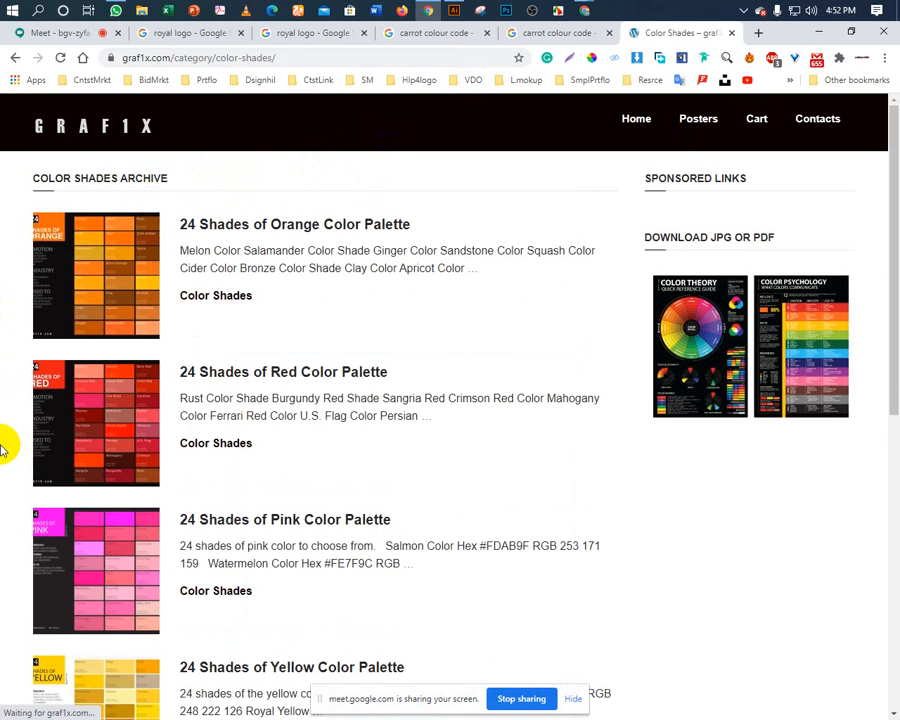
click(62, 448)
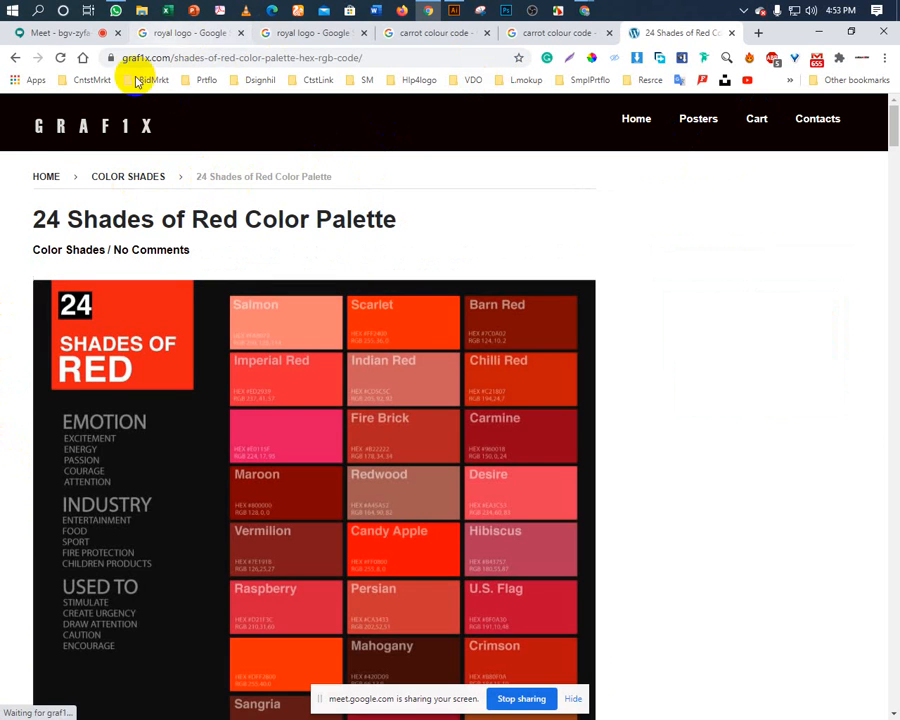
Enlarge the 24 Shades of Red chart to read the hex code of the Candy Apple shade.
scroll(617, 331, down, 3)
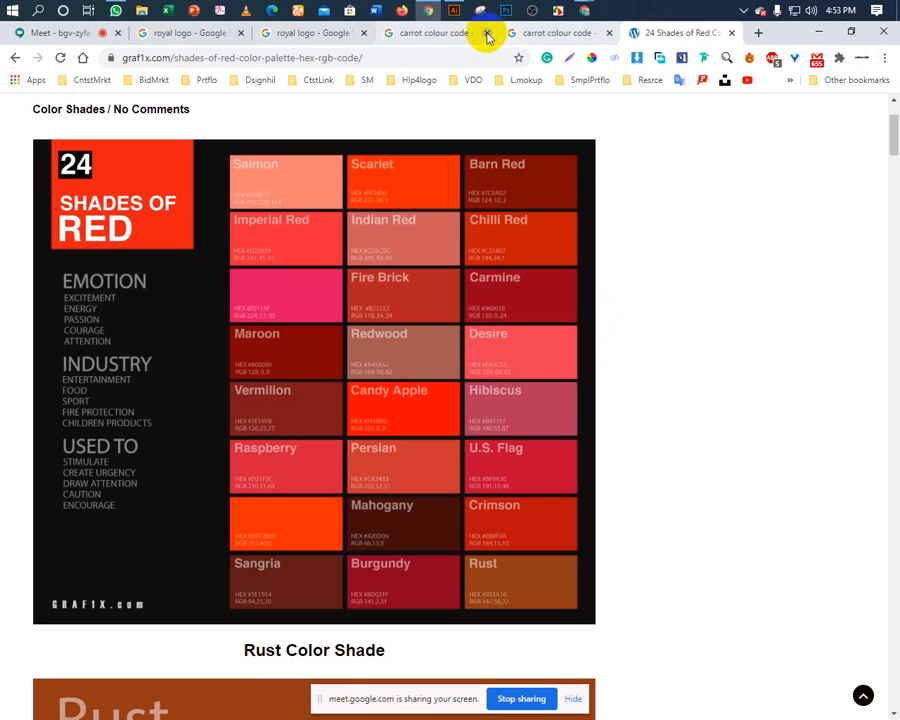
click(452, 37)
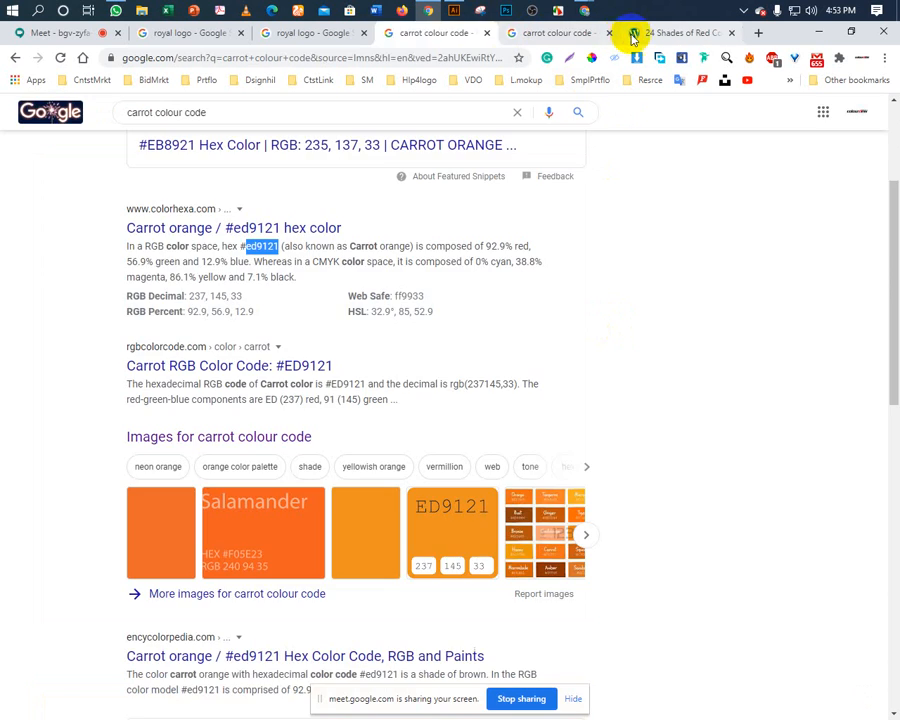
click(634, 35)
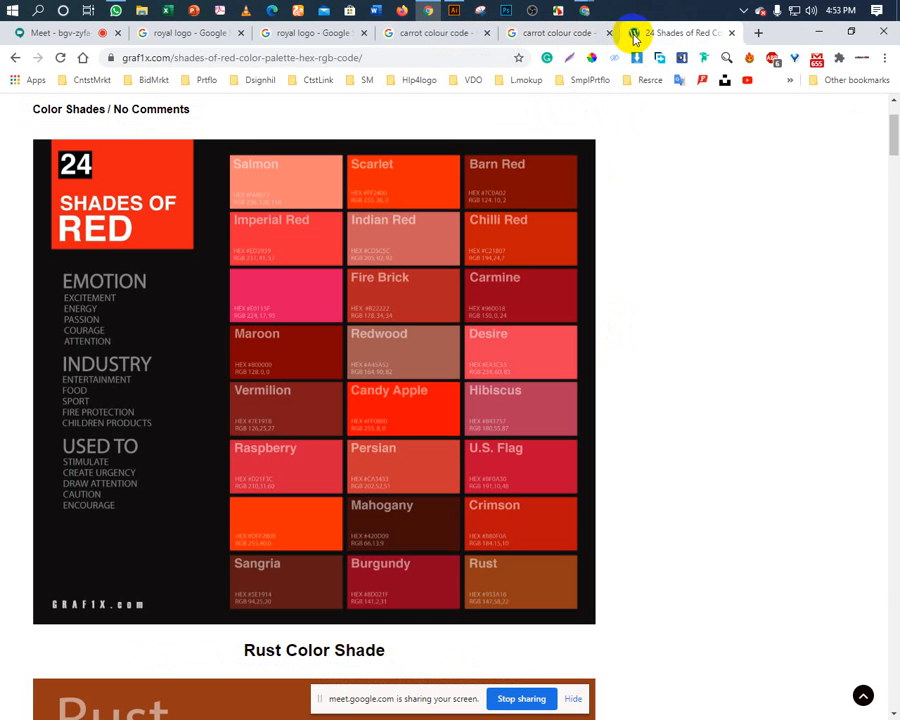
click(362, 229)
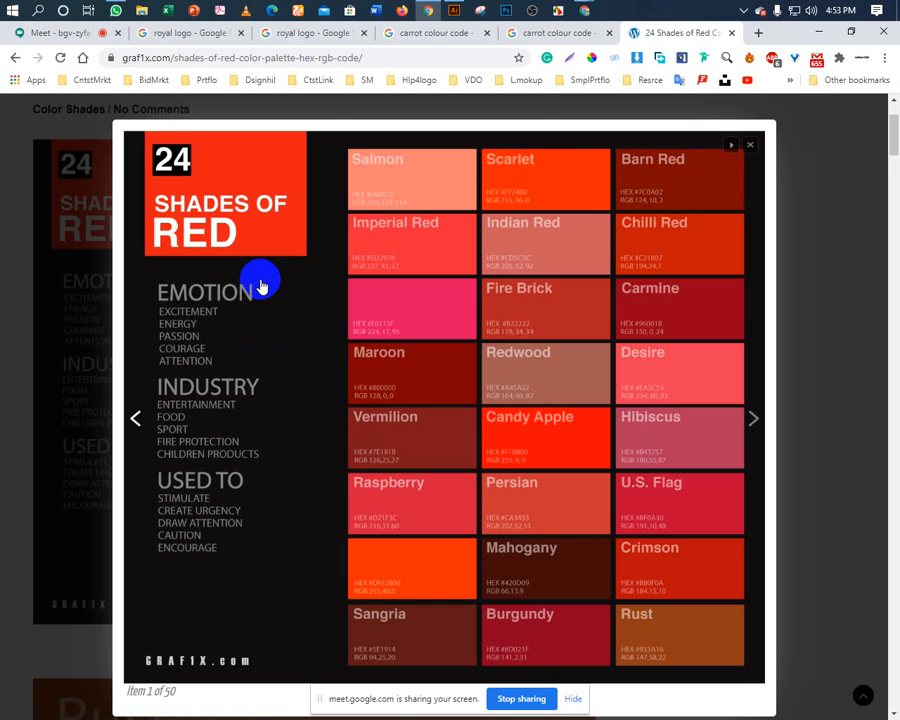
Switch to Illustrator and fill the third square with the Candy Apple hex color FF0800.
click(454, 10)
click(230, 189)
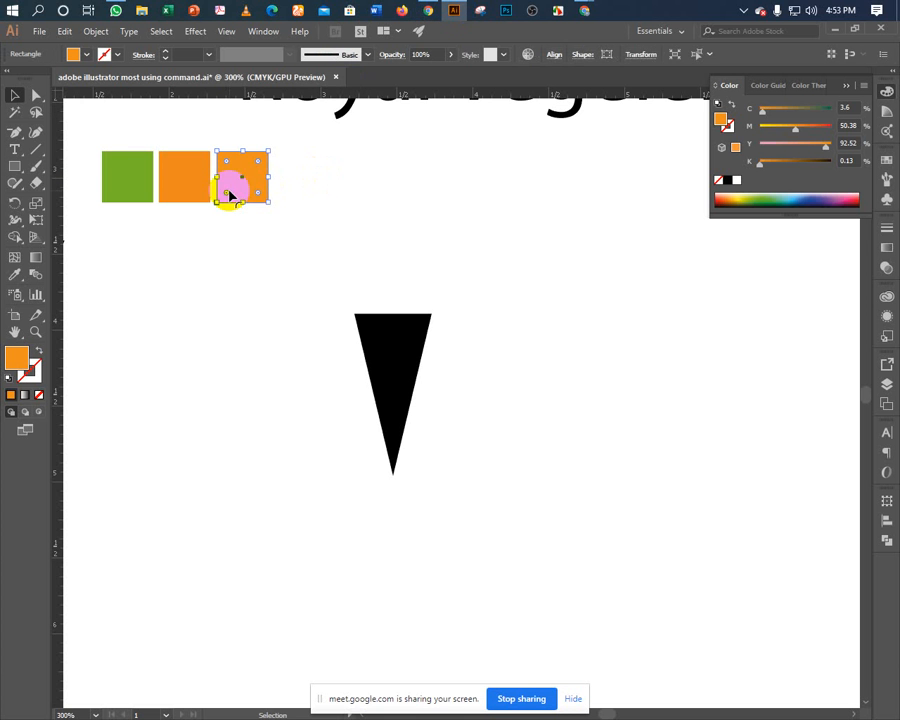
double_click(17, 360)
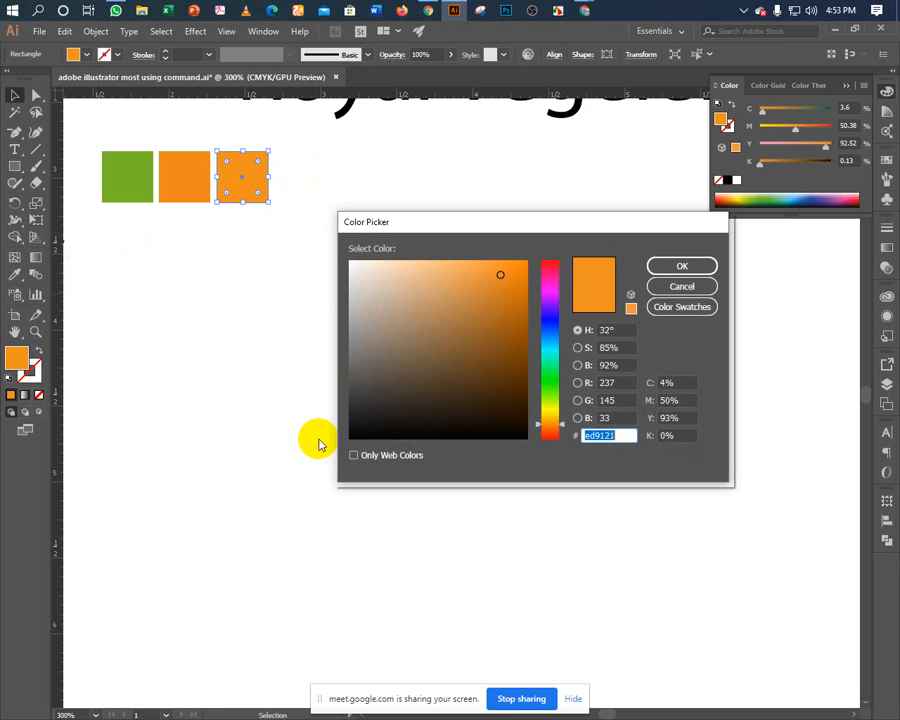
text(FF0800)
key(Return)
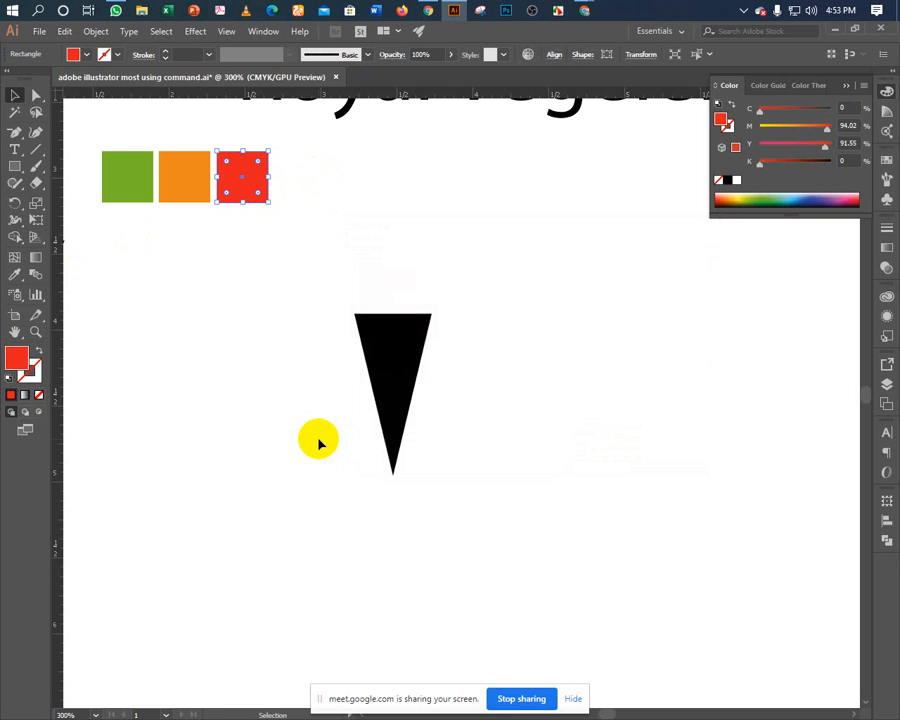
Set the red square's fill to 95% magenta and 85% yellow.
click(852, 125)
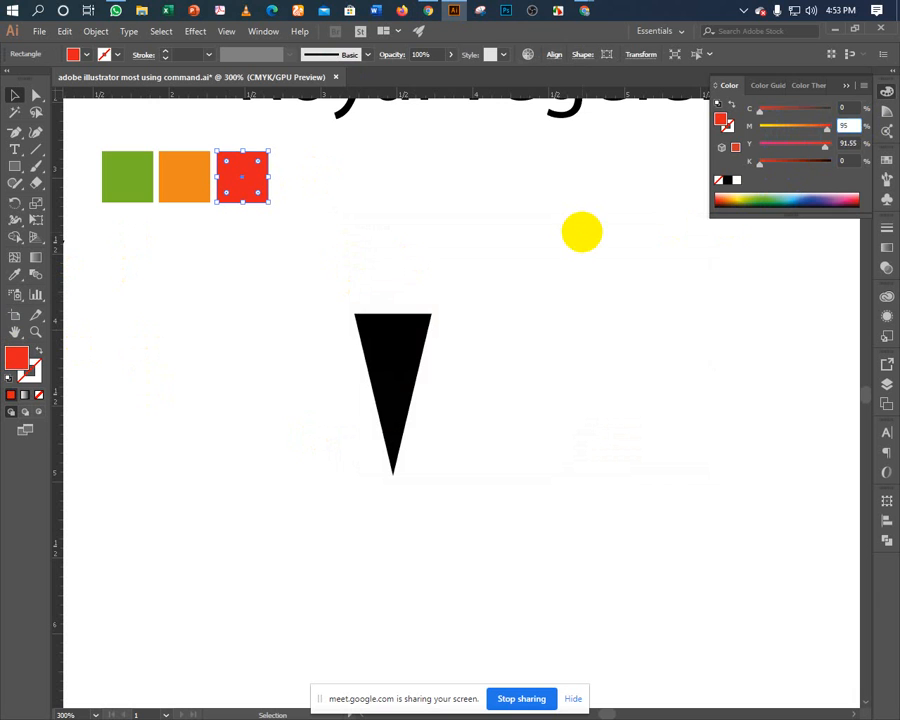
key(Tab)
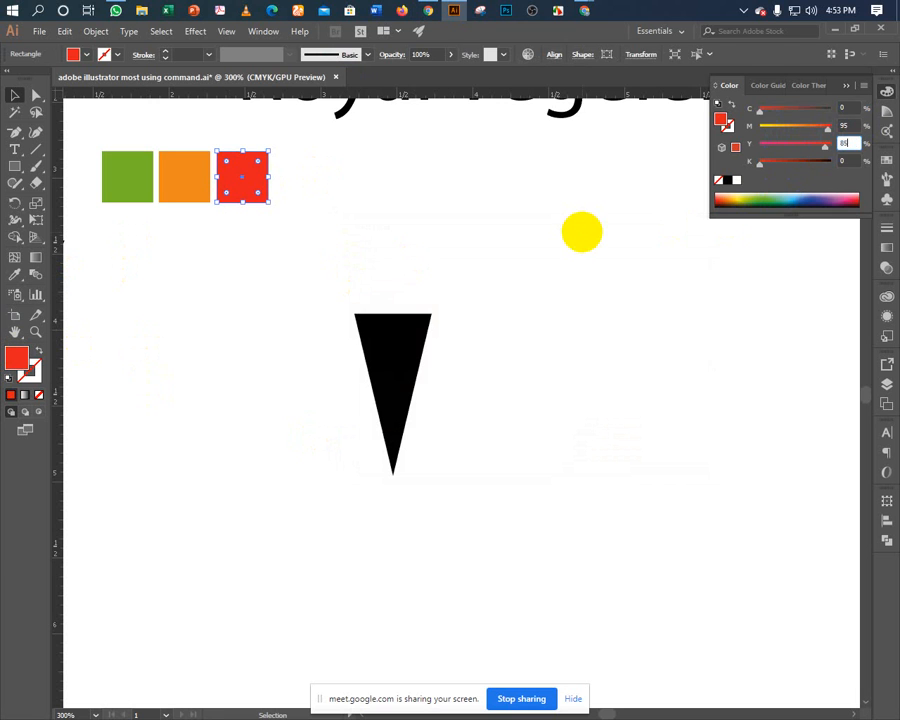
key(Tab)
Try 75% yellow in the red square's fill.
click(852, 142)
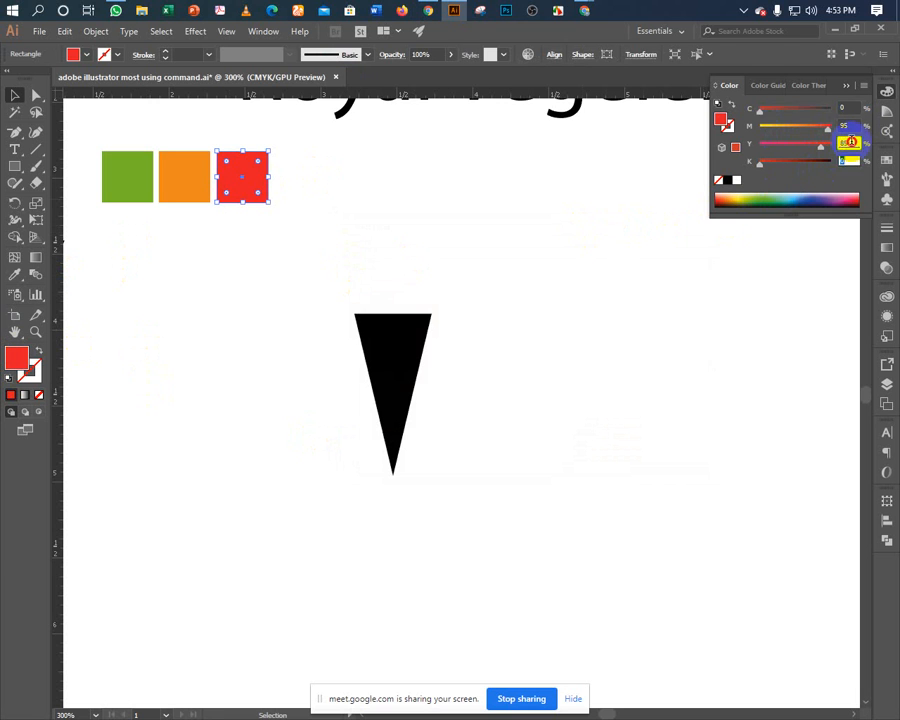
drag(851, 142, 787, 150)
text(7)
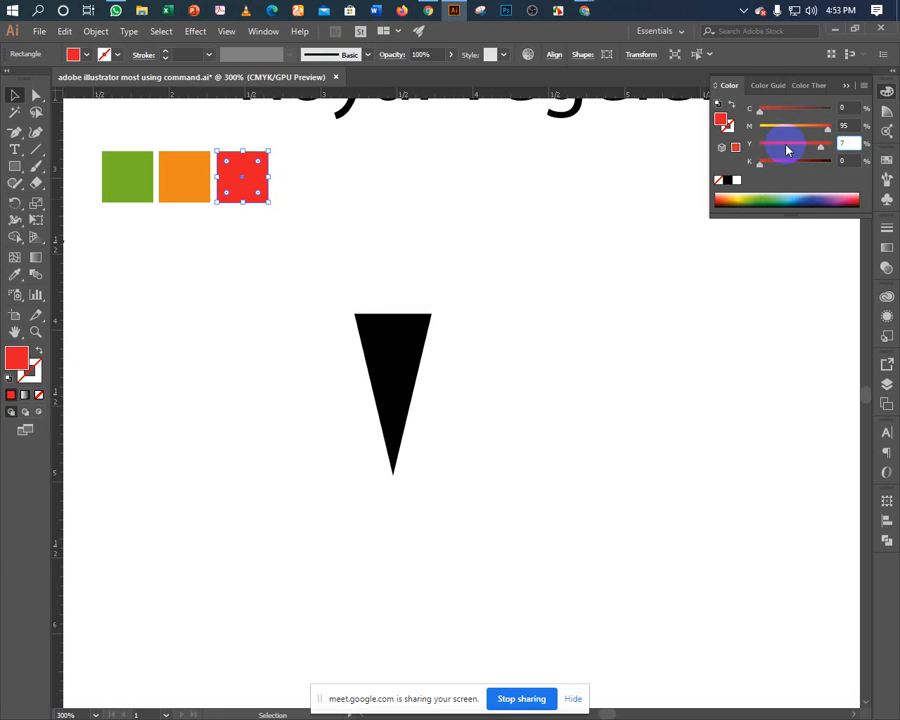
text(5)
key(Tab)
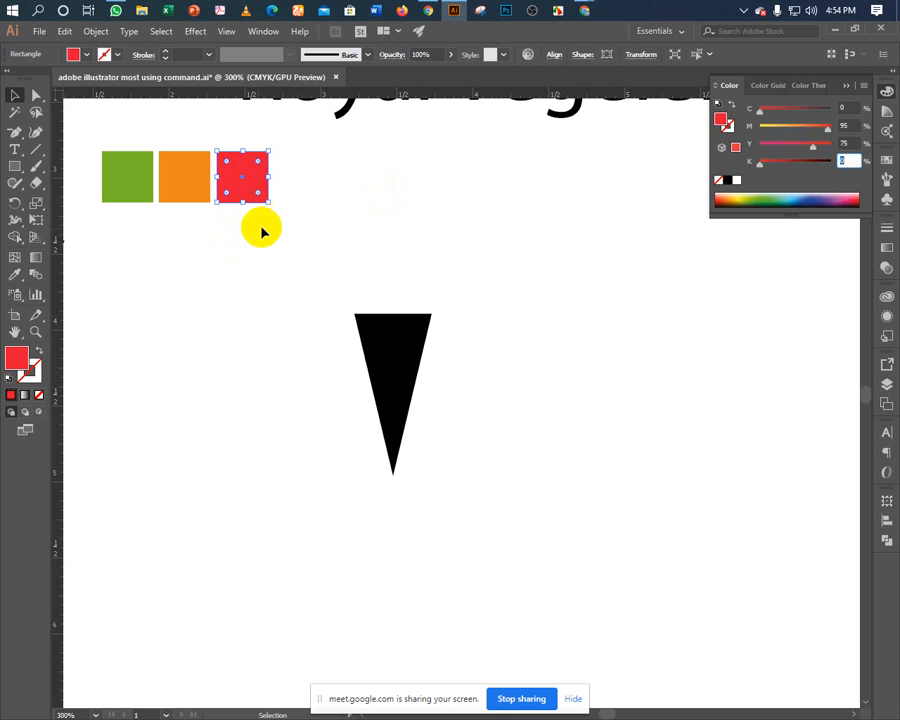
Set the yellow in the red square's fill back to 85% and deselect the square.
drag(849, 141, 779, 148)
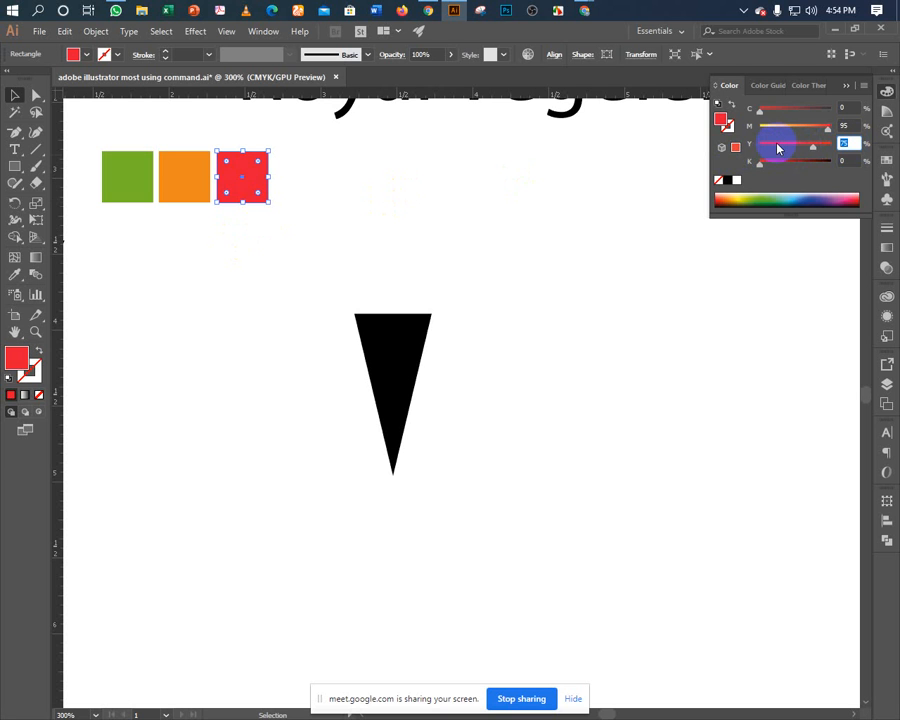
text(85)
key(Tab)
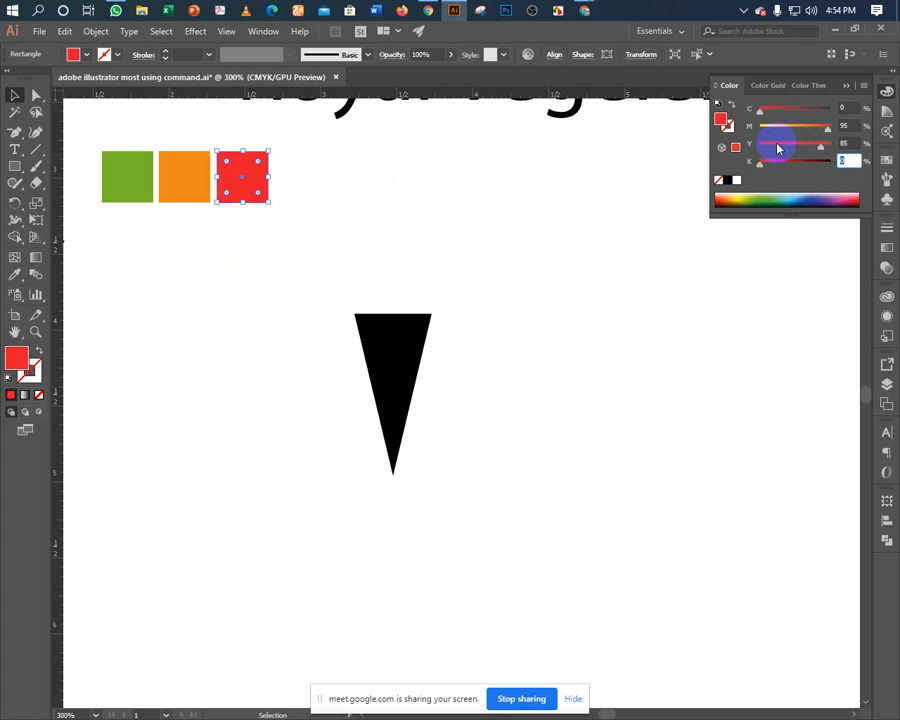
click(366, 212)
Try sampling the red square's color onto the black triangle with the Eyedropper.
click(377, 341)
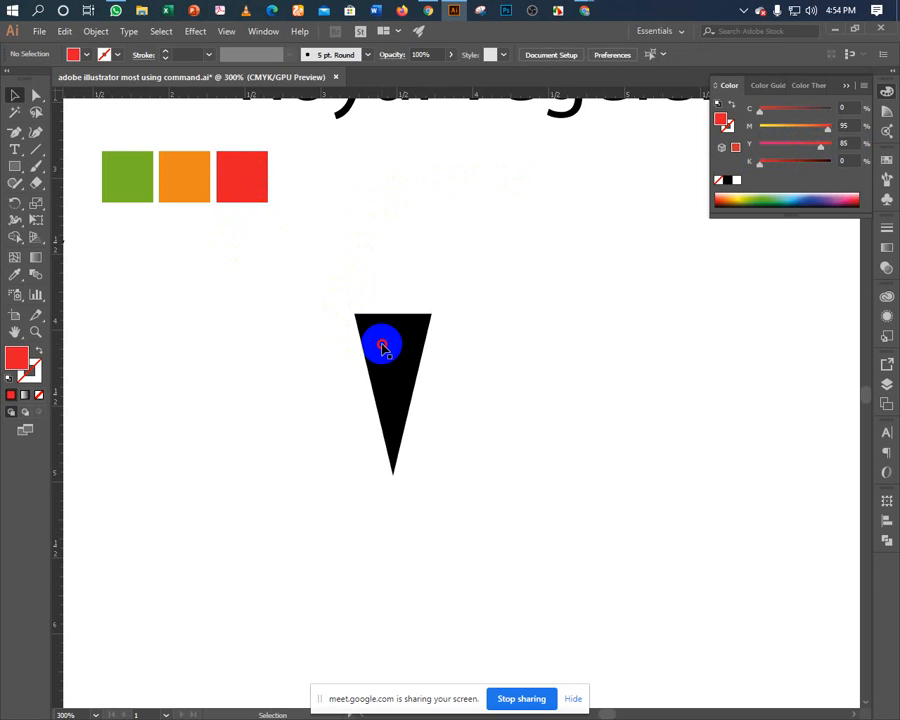
click(15, 274)
click(239, 177)
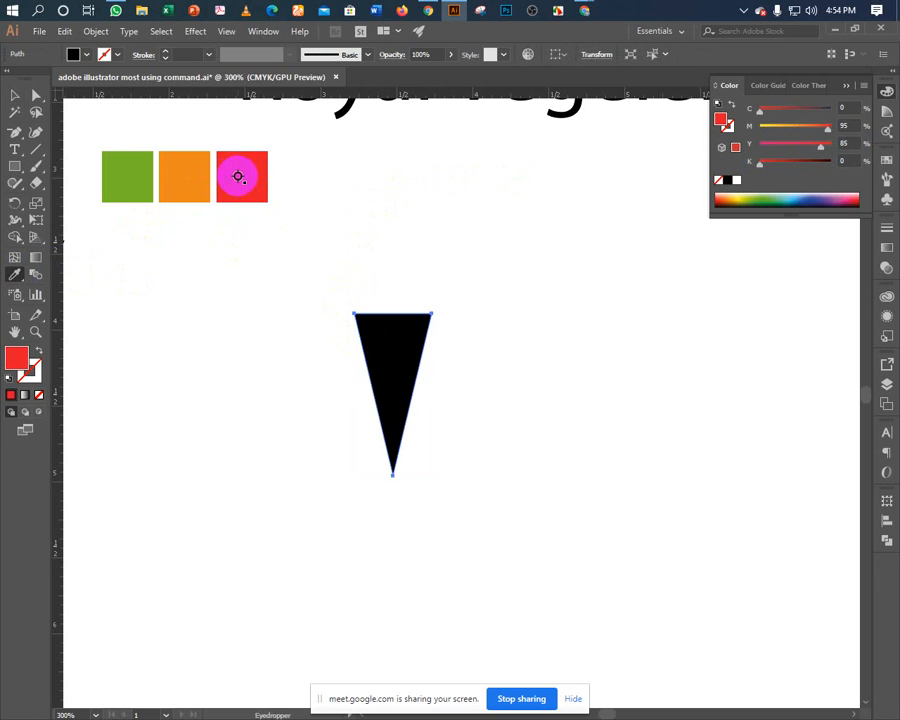
key(ctrl+z)
click(15, 95)
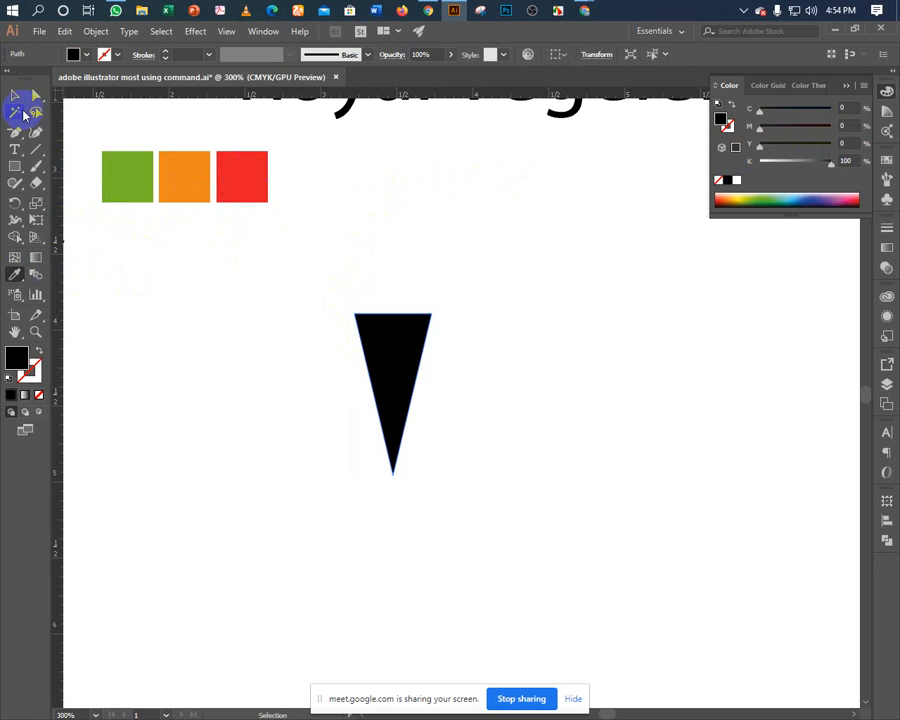
click(178, 326)
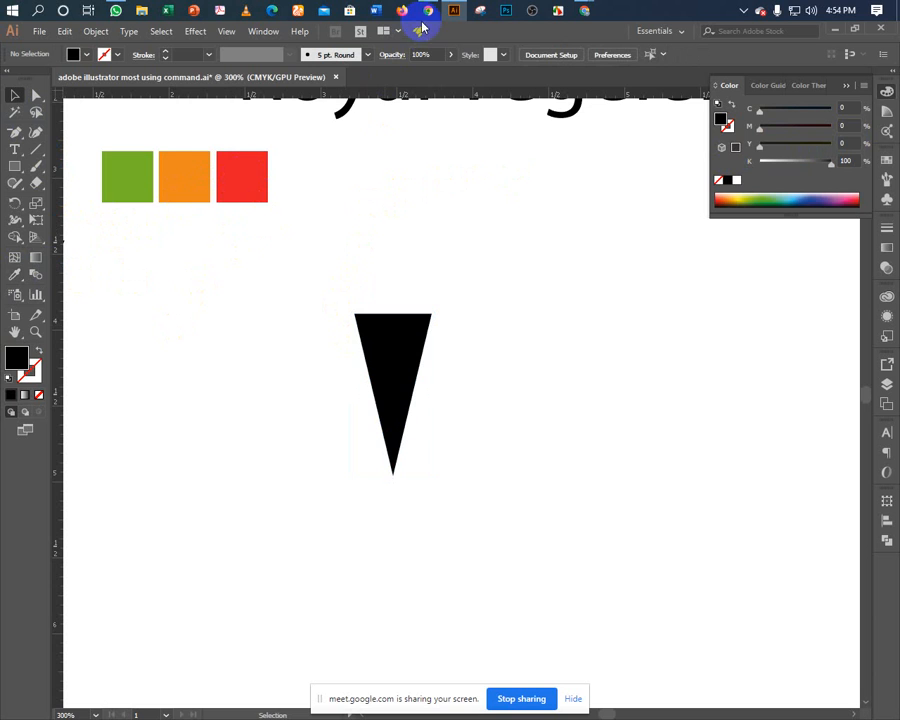
Switch to Chrome and close the enlarged 24 Shades of Red chart along with its page.
click(428, 12)
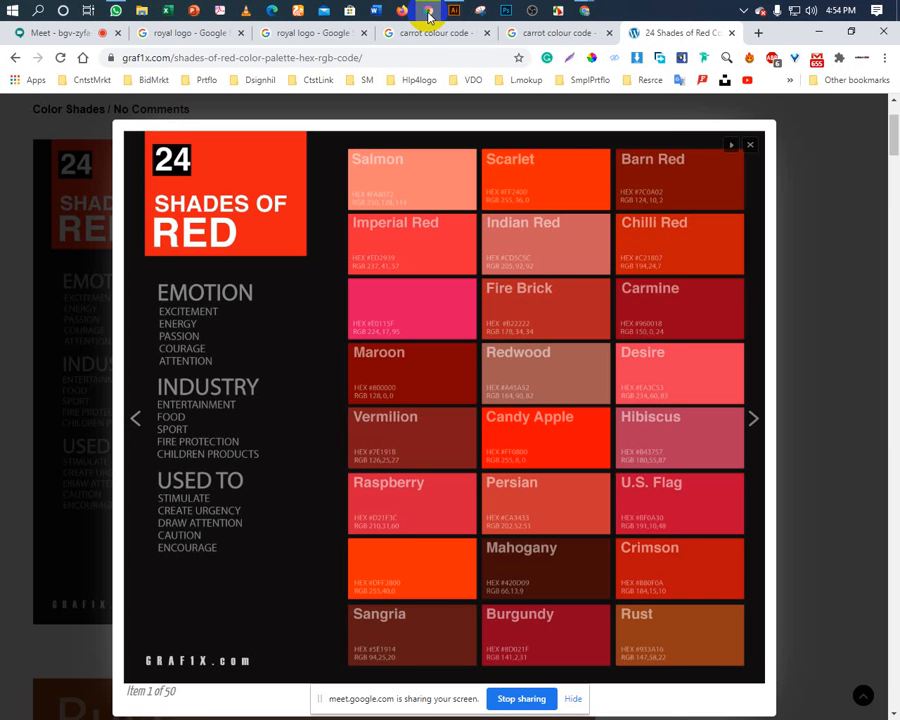
click(746, 146)
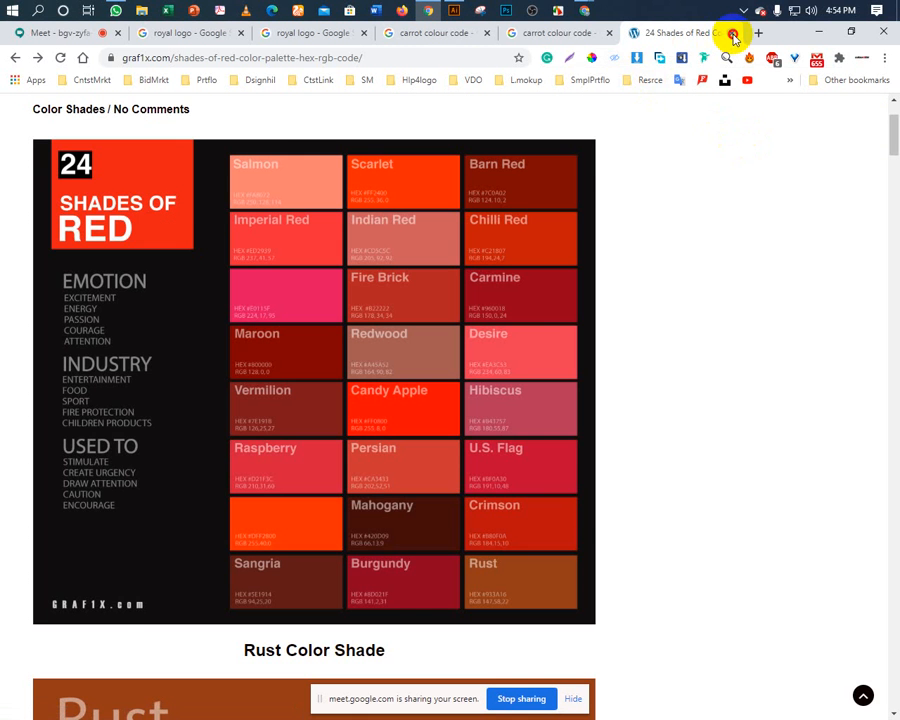
click(731, 33)
Go back from the carrot colour code results to the vegetable logo images and examine the designs for ideas.
click(505, 36)
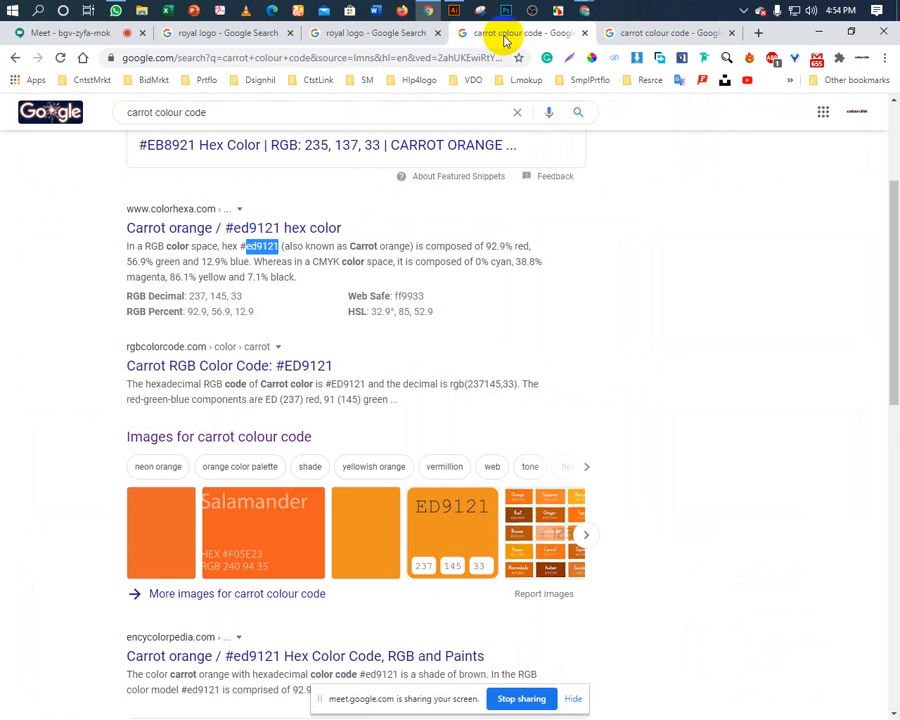
click(14, 58)
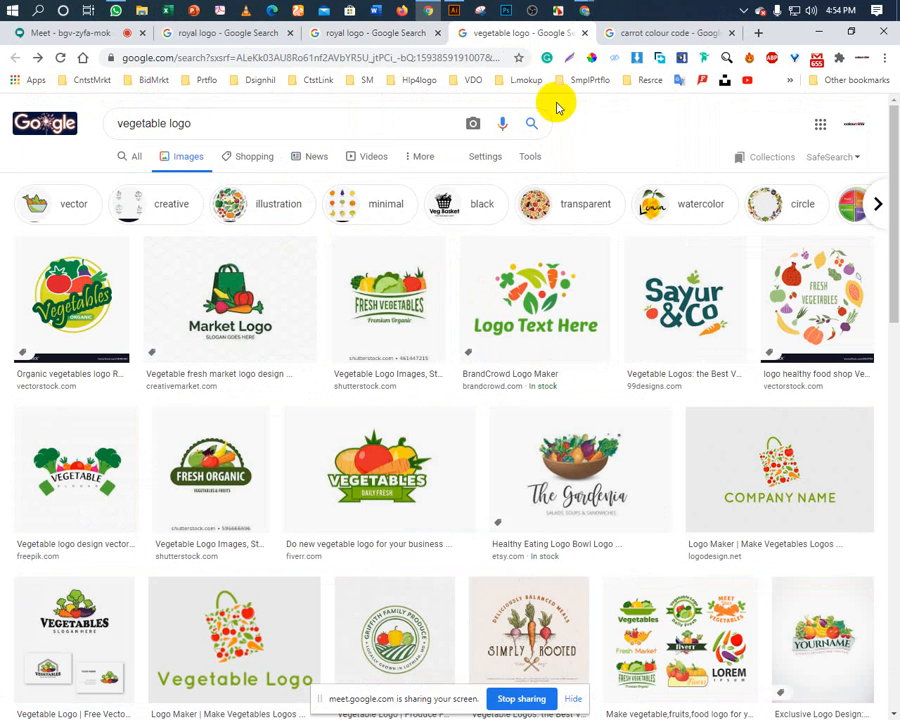
scroll(383, 430, down, 3)
scroll(390, 475, down, 2)
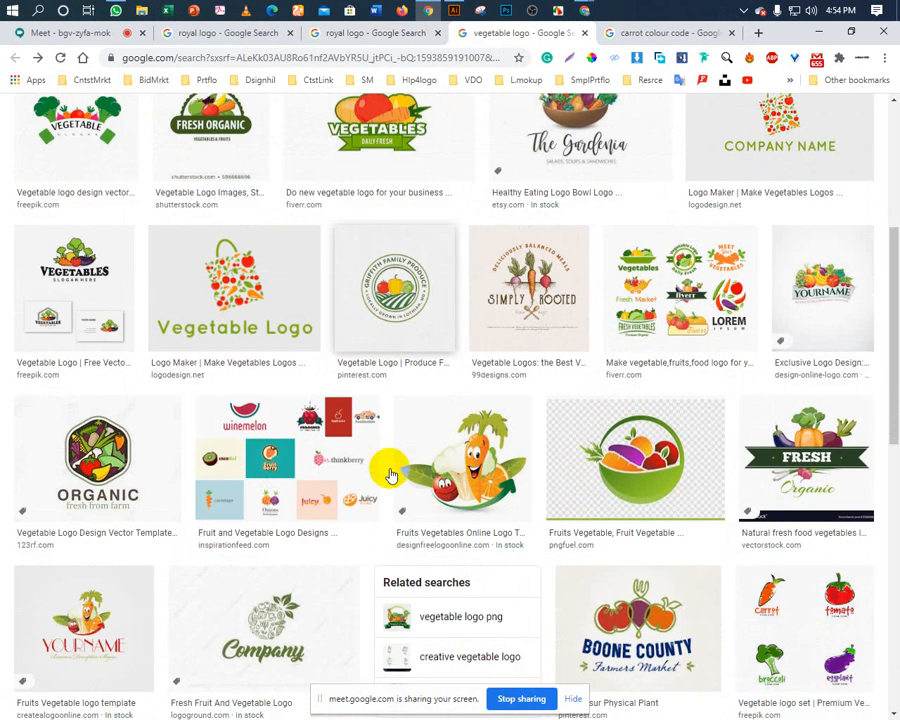
scroll(390, 475, down, 2)
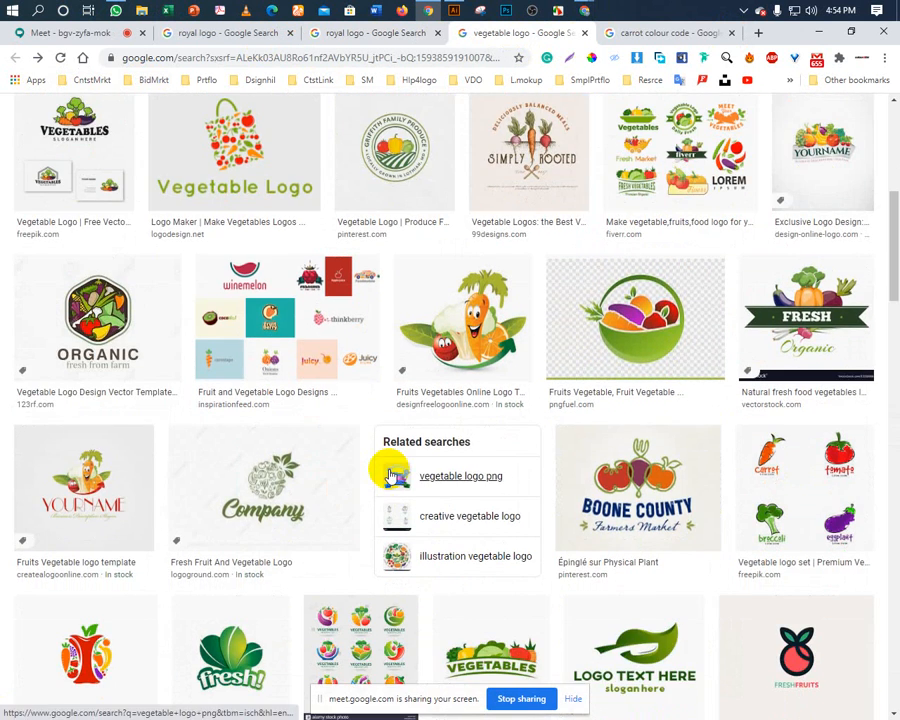
scroll(391, 475, down, 2)
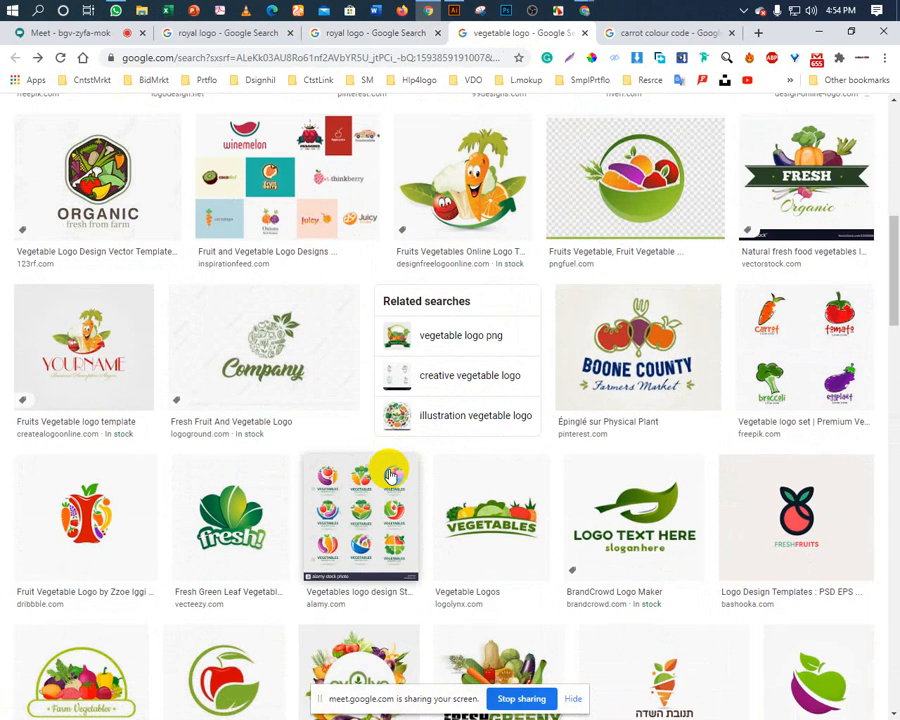
scroll(390, 475, down, 1)
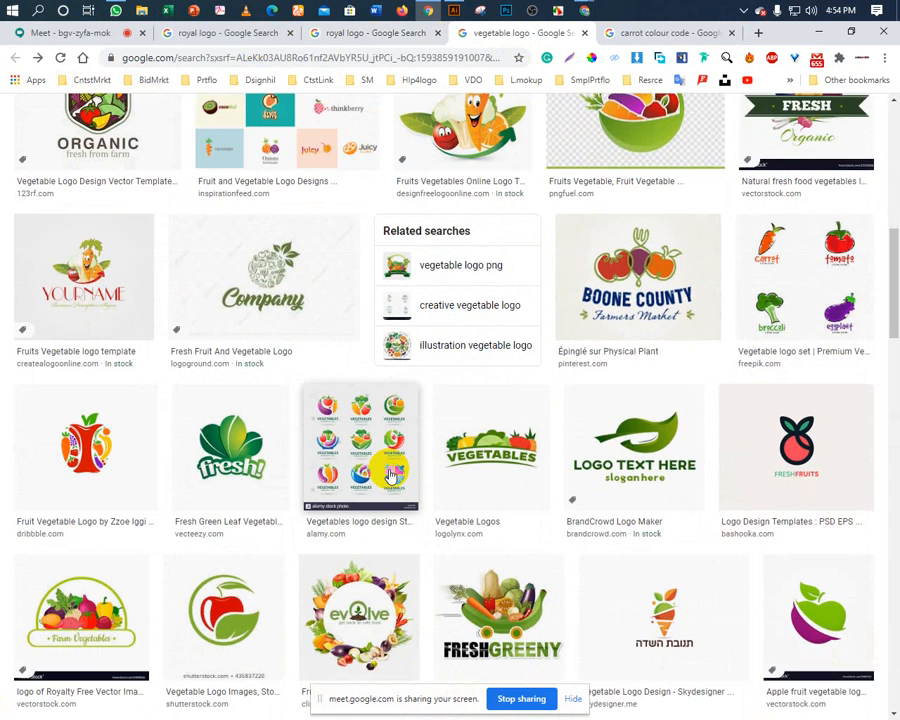
scroll(390, 475, down, 2)
scroll(390, 475, down, 2)
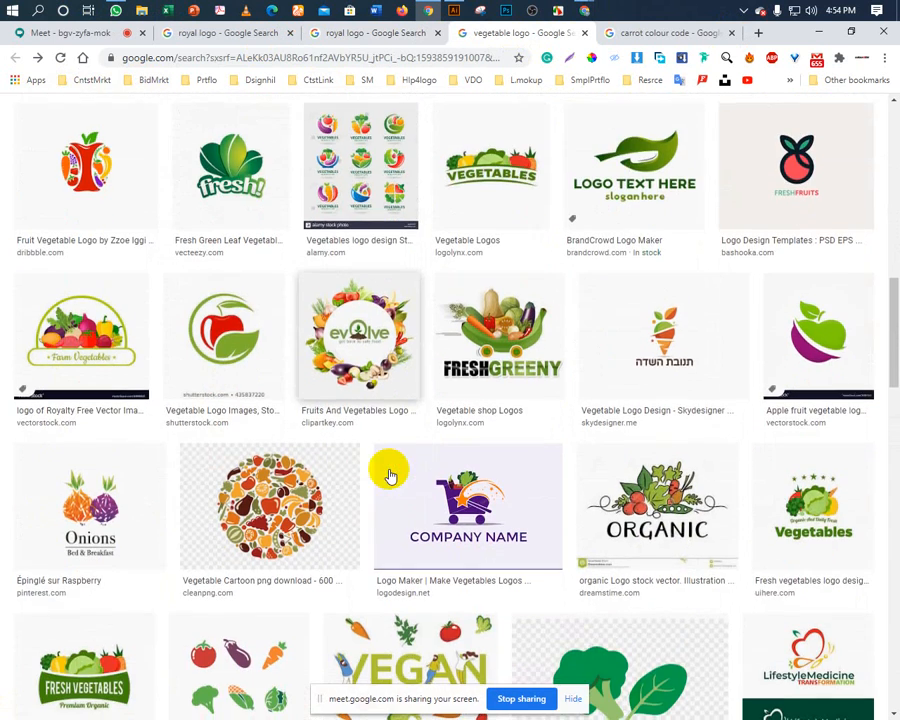
scroll(390, 475, down, 2)
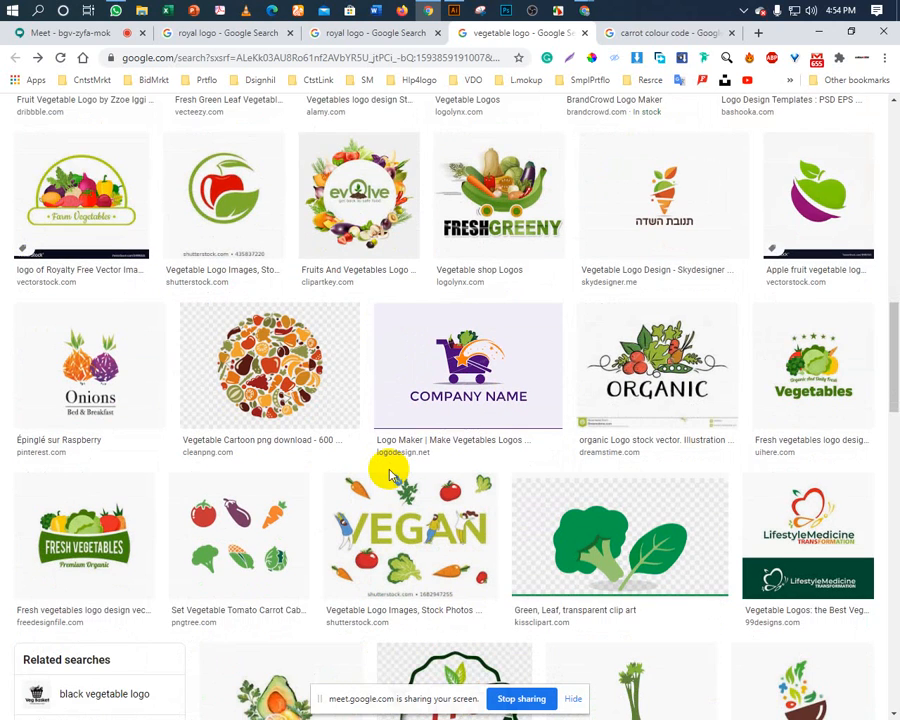
scroll(390, 475, down, 2)
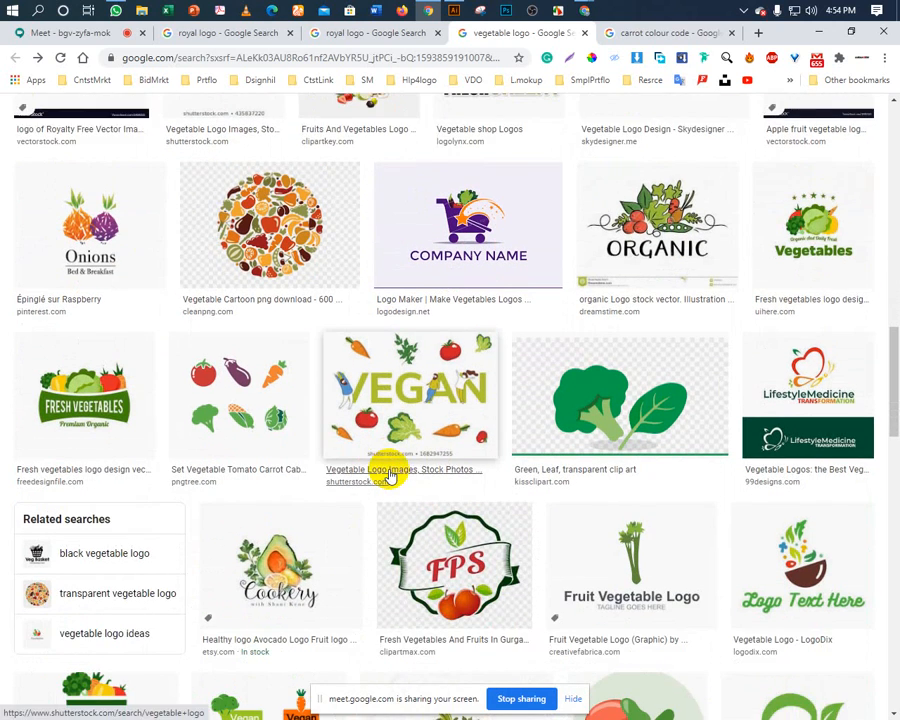
scroll(390, 475, down, 2)
scroll(390, 475, down, 4)
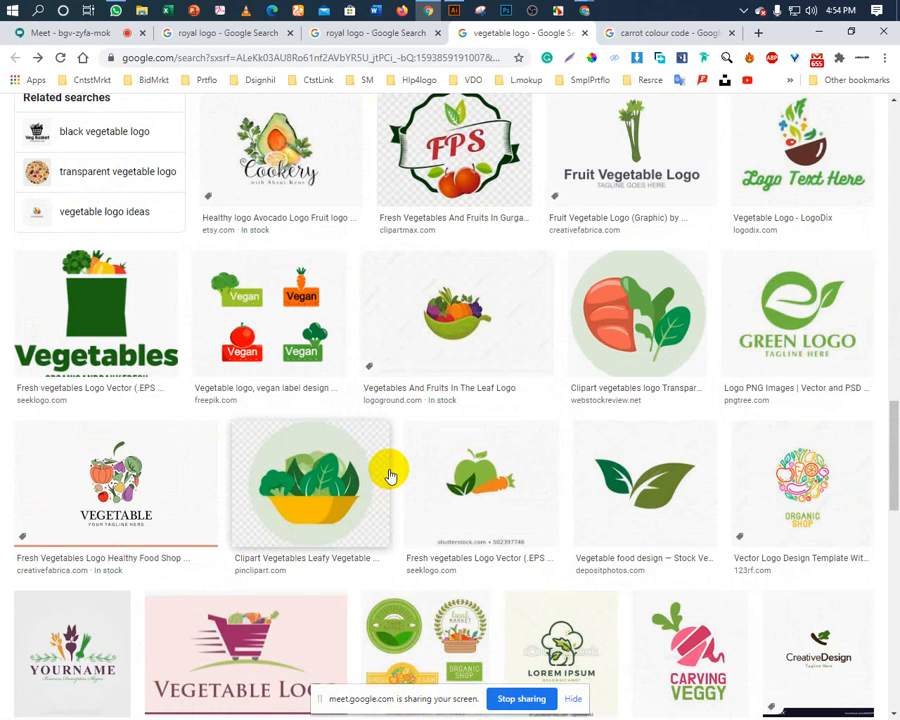
scroll(388, 478, down, 2)
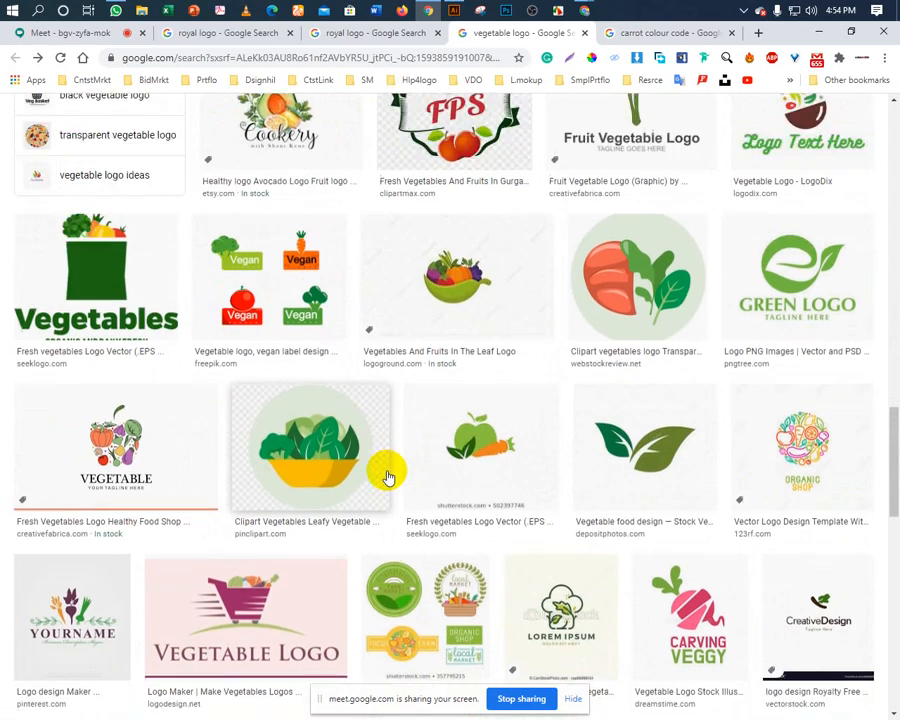
scroll(388, 478, up, 4)
scroll(388, 478, down, 12)
scroll(388, 478, up, 10)
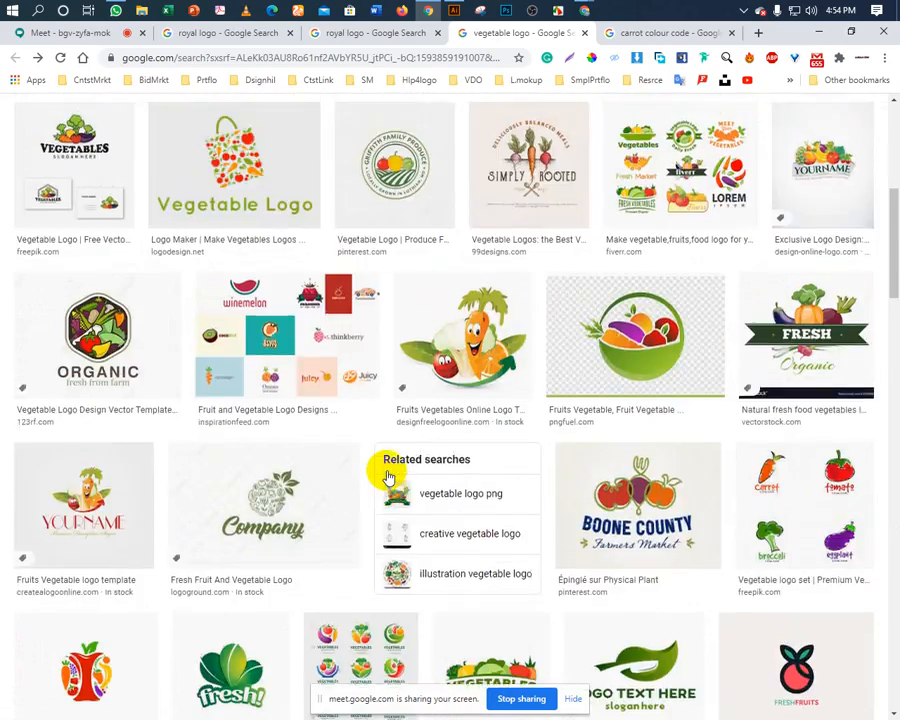
Open Unsplash in place of the carrot colour code images, search for carrot, and open the cut carrots with green leaves photo in a new tab.
click(662, 36)
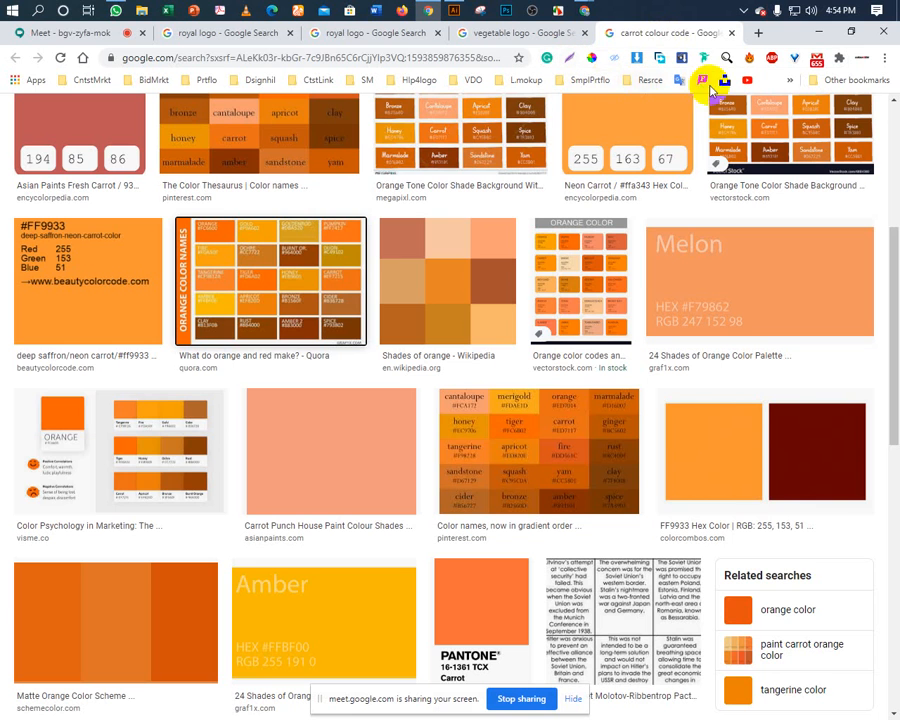
click(724, 80)
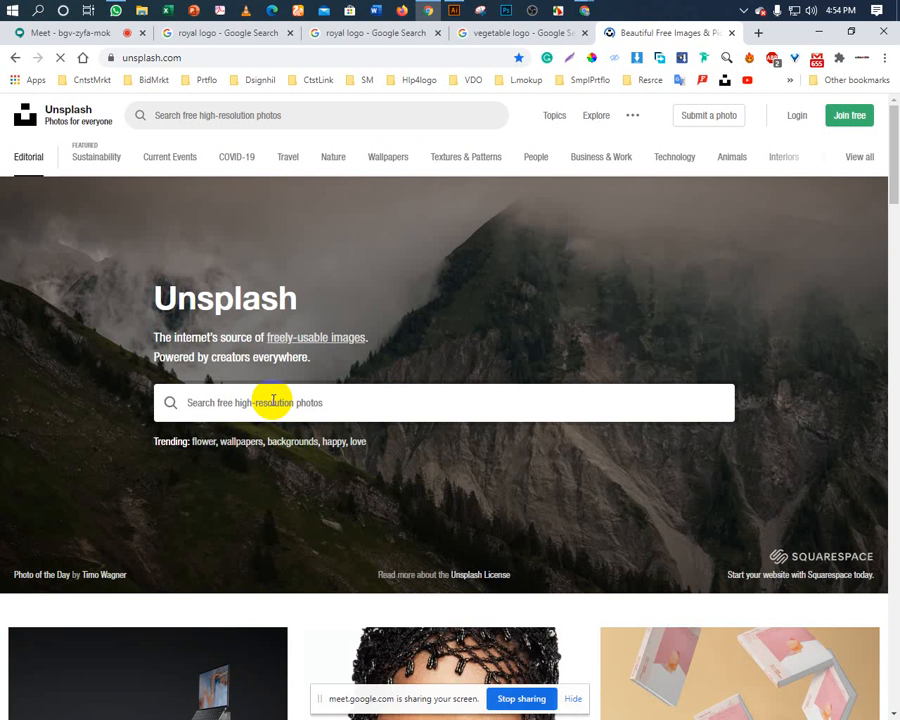
click(273, 401)
text(CARROT)
key(Return)
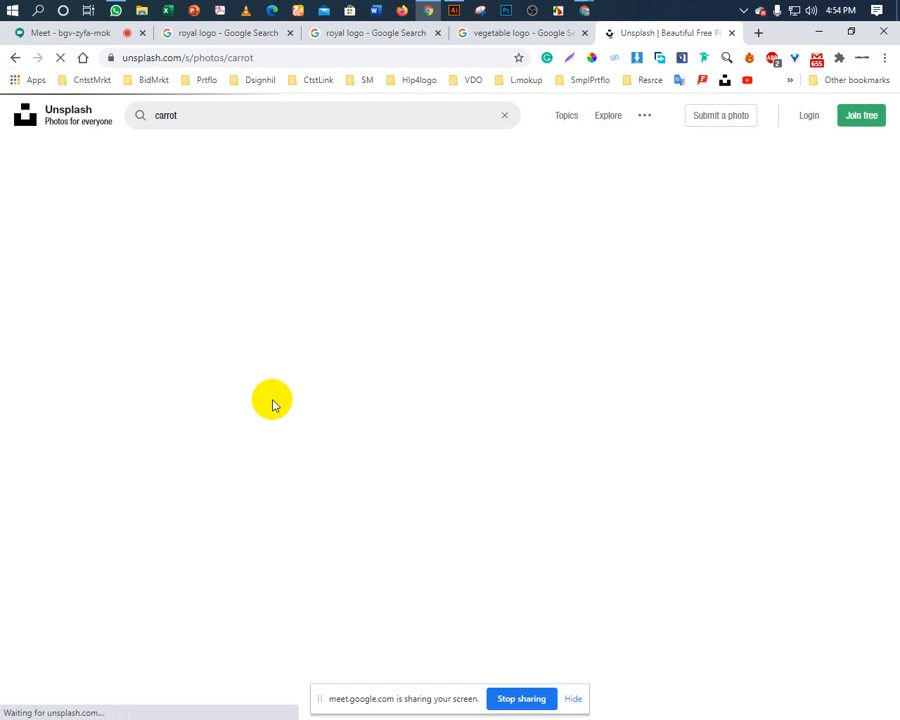
scroll(28, 345, down, 2)
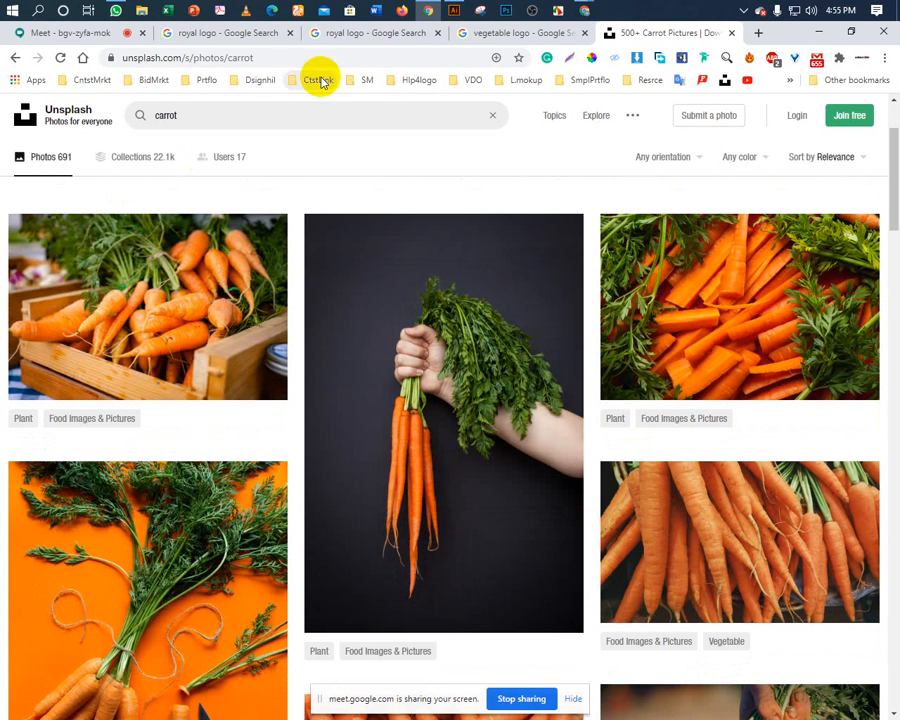
middle_click(664, 345)
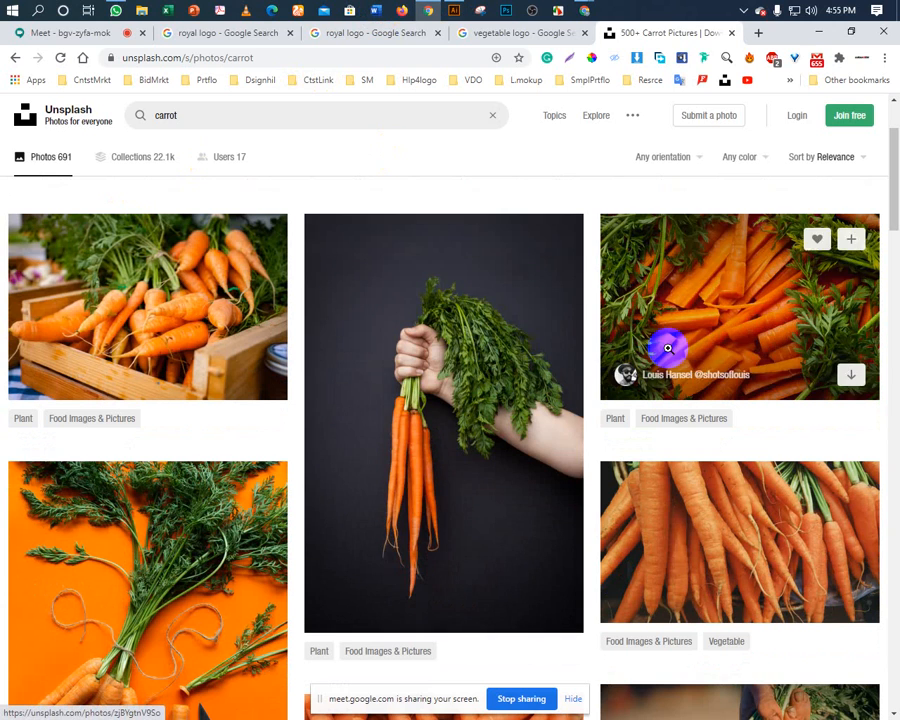
Examine the rest of the Unsplash carrot photos for a suitable shape and color reference.
scroll(396, 373, down, 7)
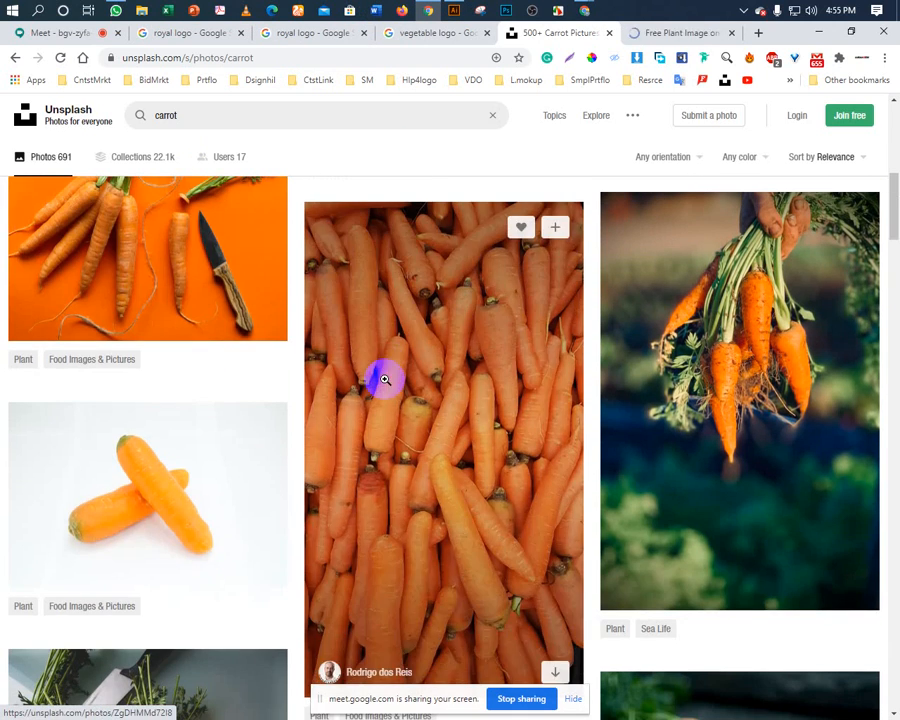
scroll(325, 380, down, 5)
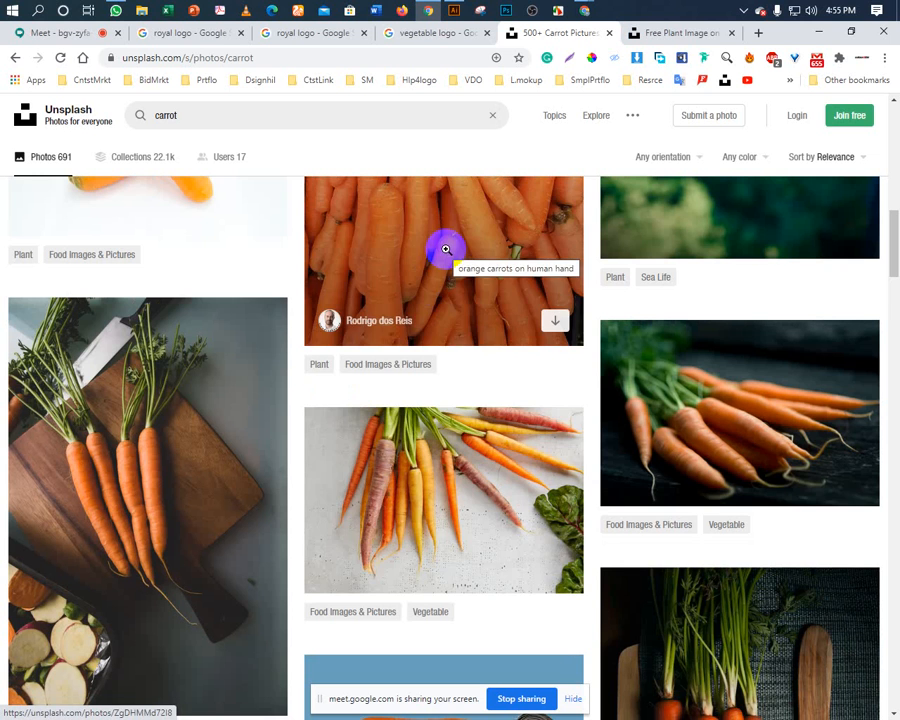
scroll(410, 332, down, 3)
scroll(410, 334, down, 3)
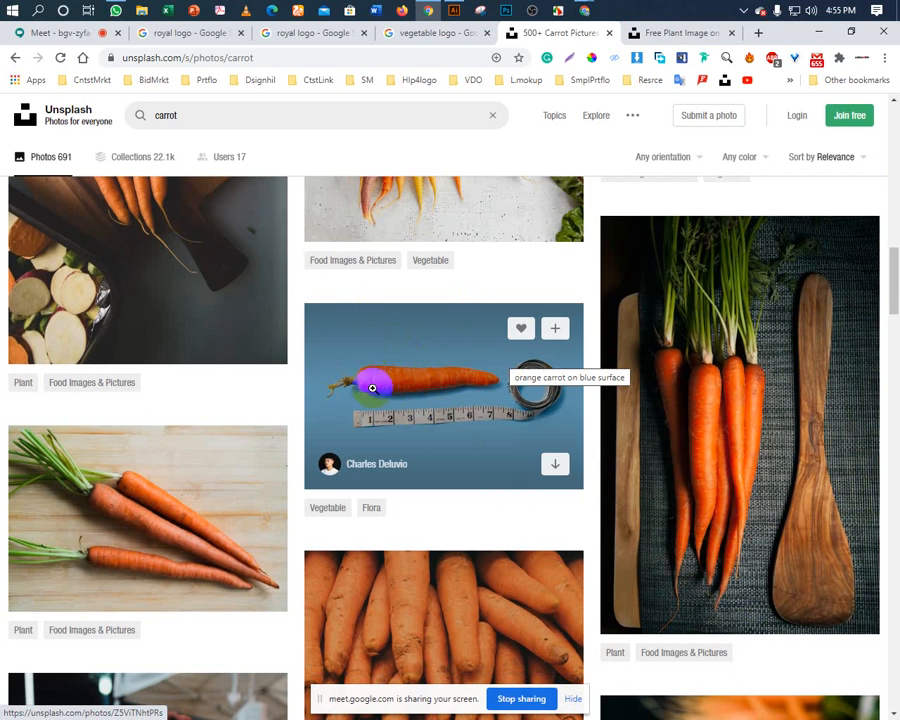
scroll(372, 388, down, 5)
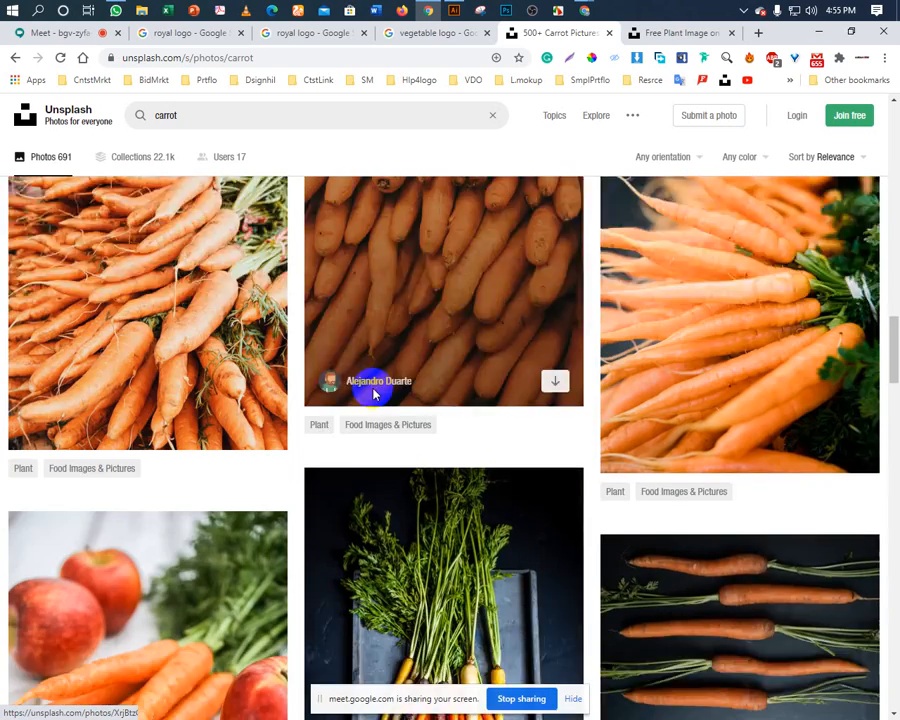
scroll(373, 393, down, 5)
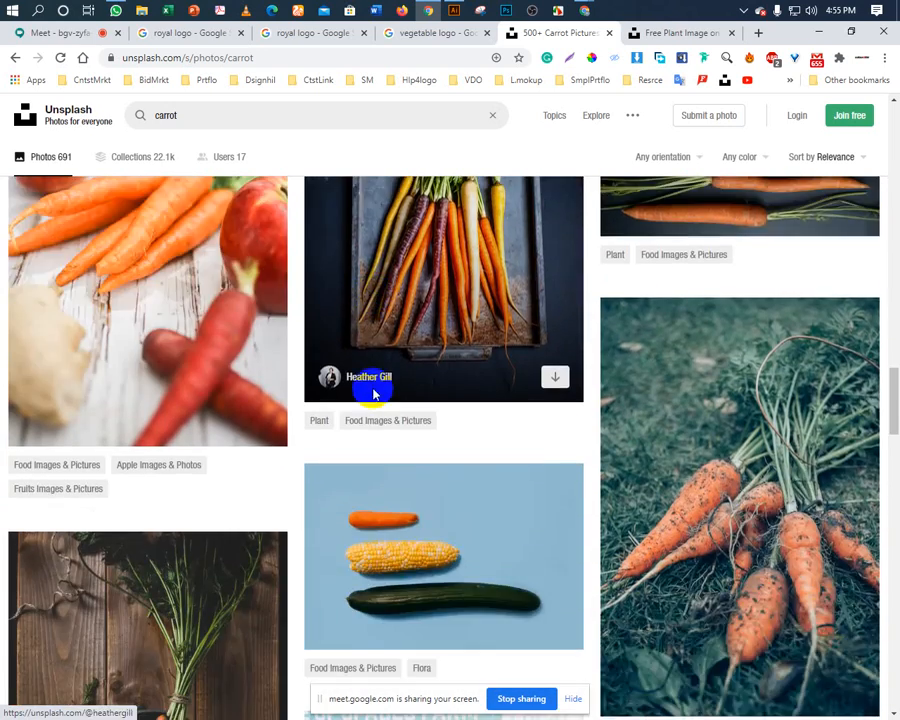
scroll(373, 393, down, 2)
scroll(372, 388, up, 1)
scroll(372, 388, down, 7)
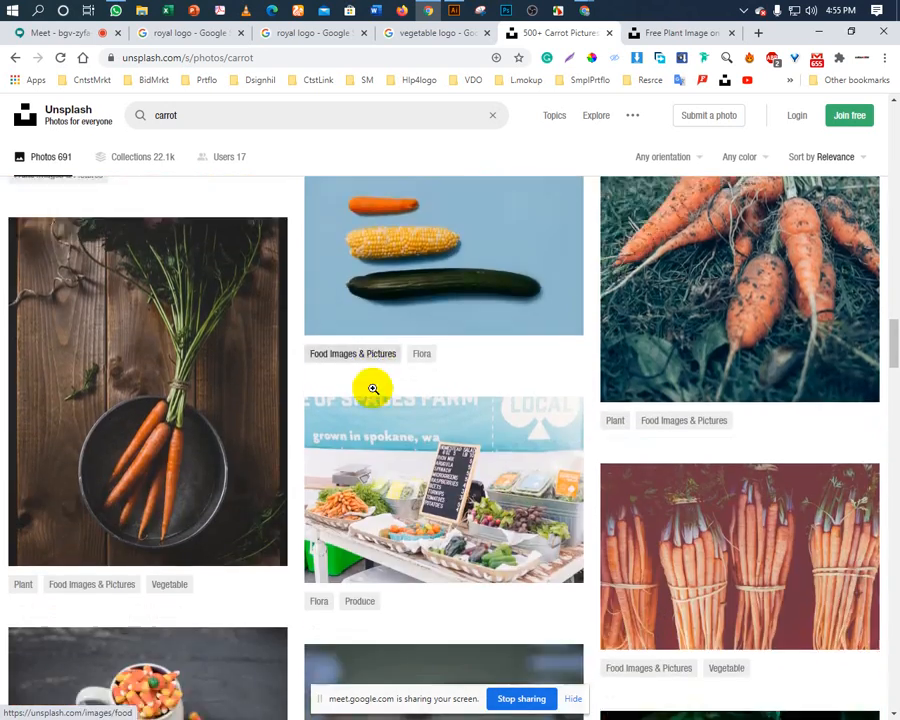
scroll(372, 388, down, 5)
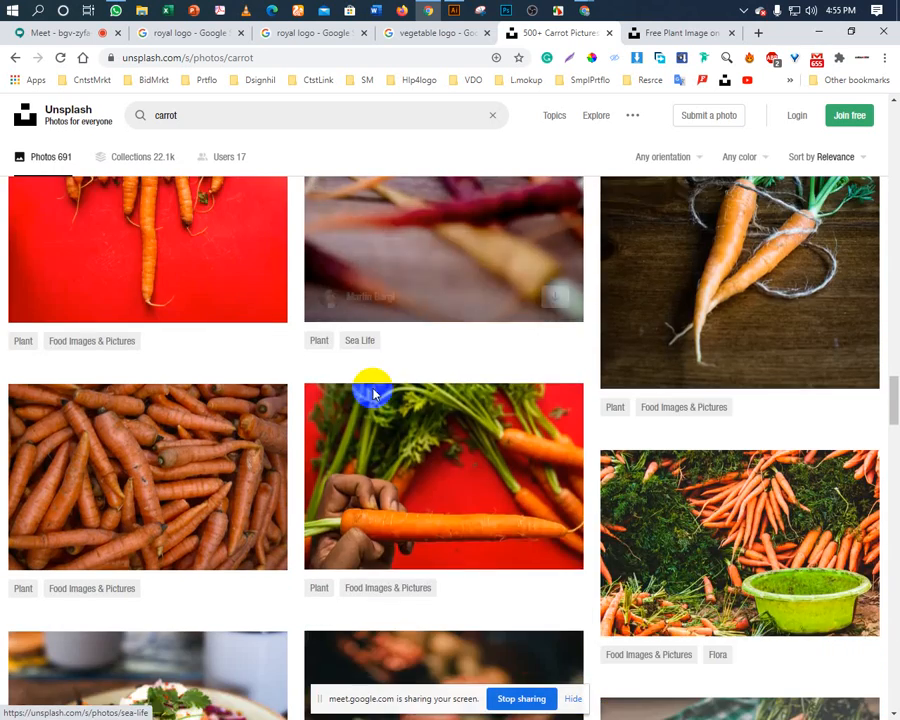
scroll(400, 375, down, 2)
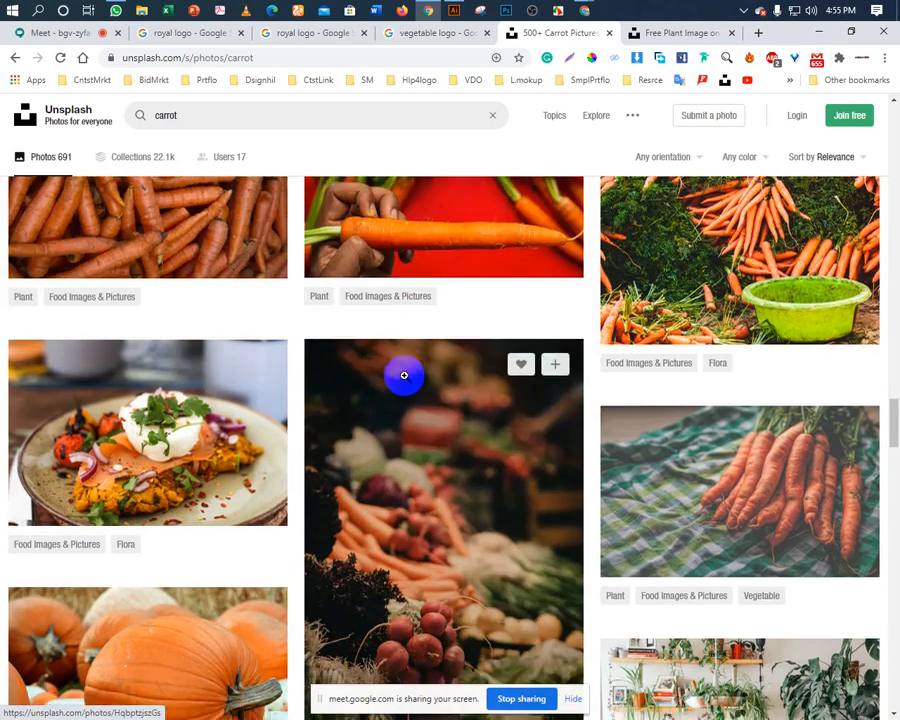
scroll(385, 397, down, 5)
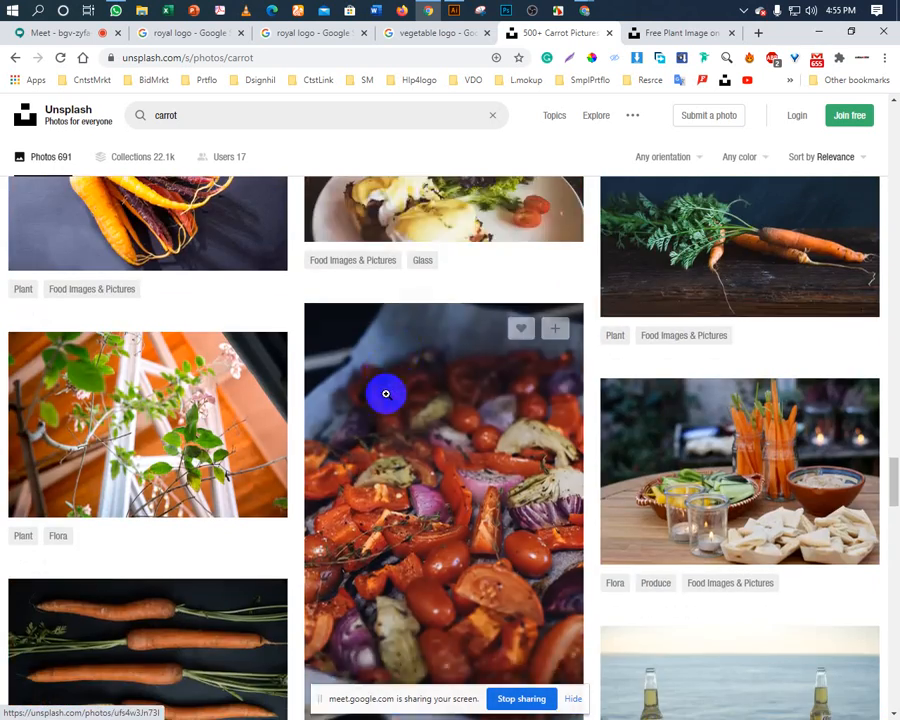
Bring up the opened photo of cut carrots with green leaves, enlarge it, and copy the image.
click(646, 33)
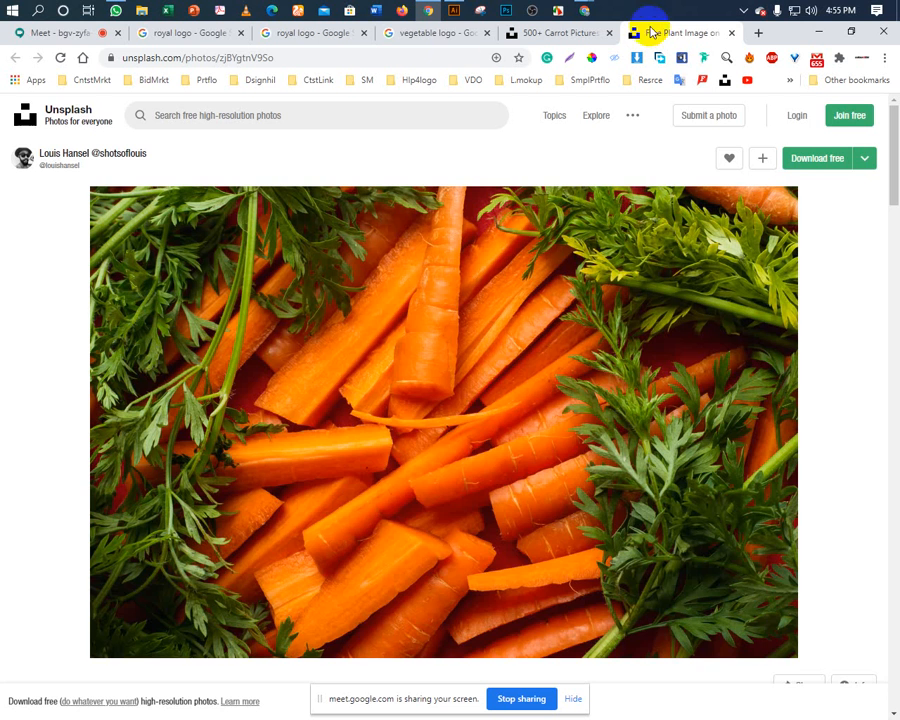
click(322, 384)
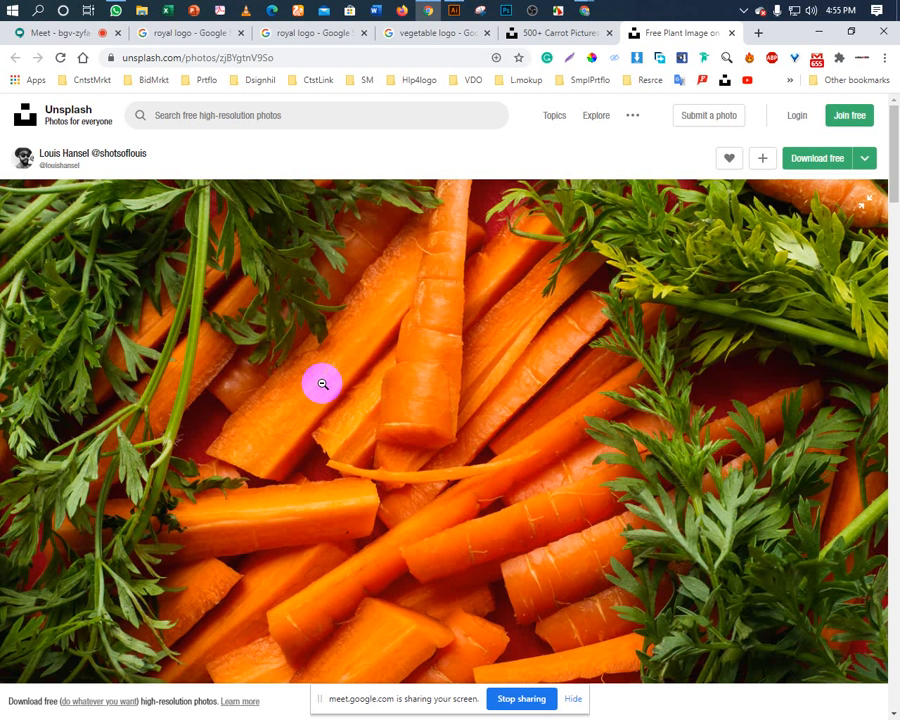
right_click(322, 384)
click(340, 425)
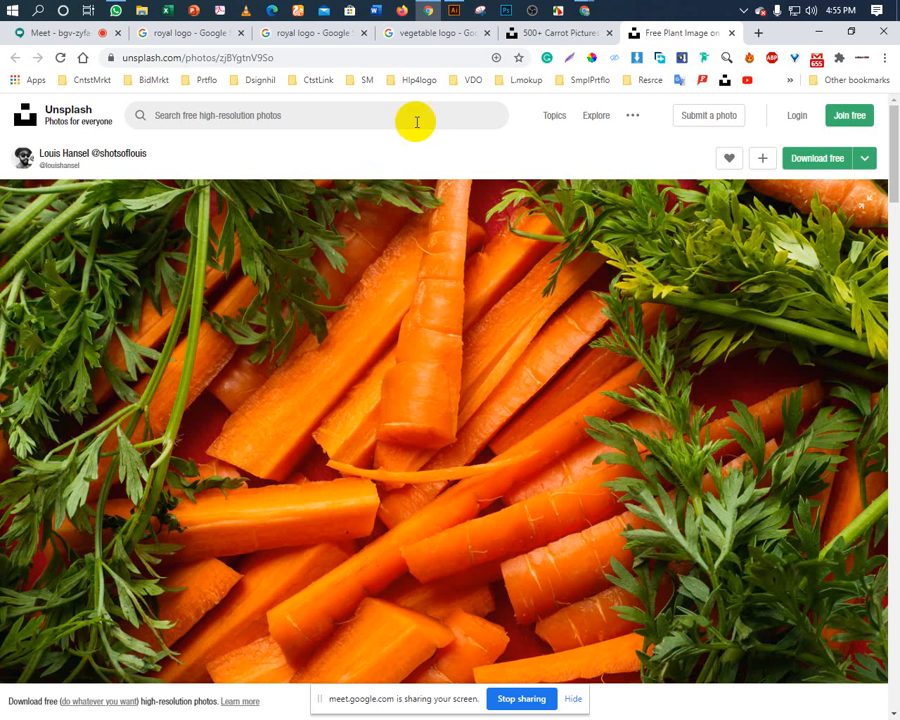
Switch to Illustrator, paste the copied carrot photo, and scale it uniformly to 10%.
click(454, 12)
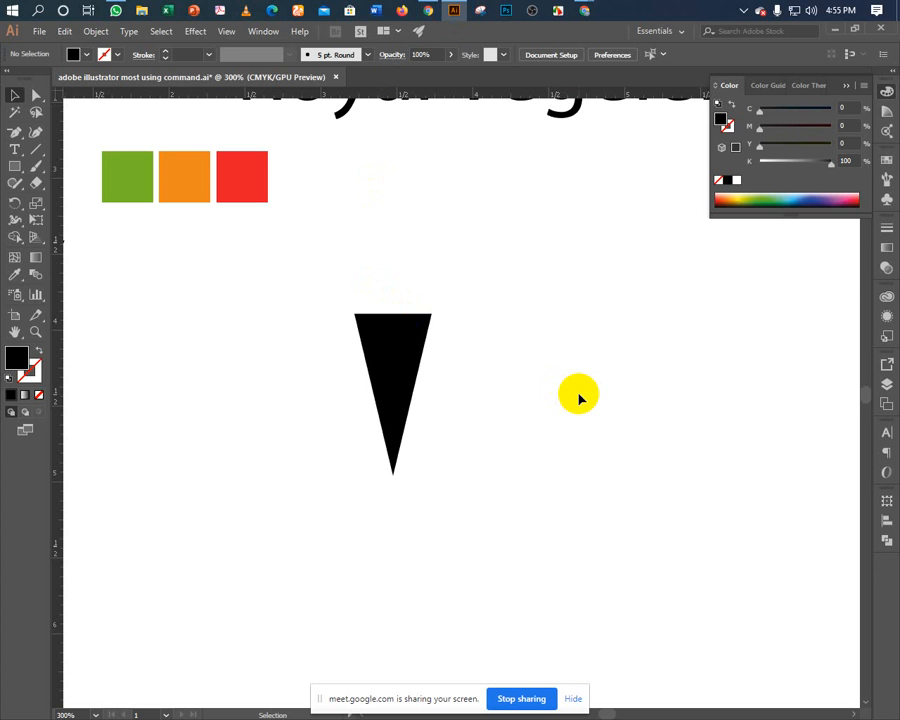
key(ctrl+v)
right_click(292, 305)
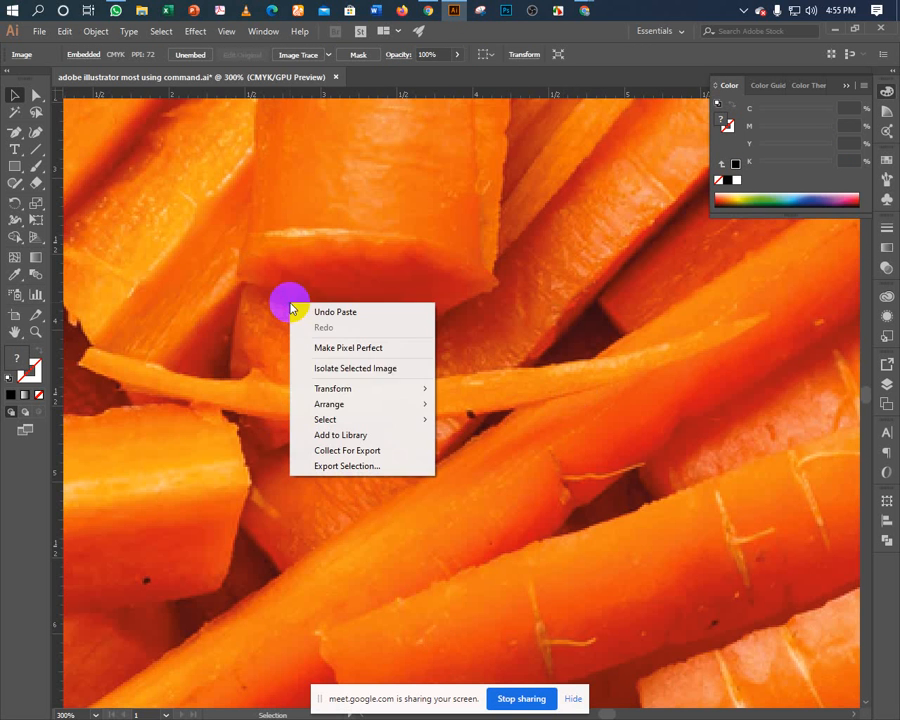
mouse_move(345, 396)
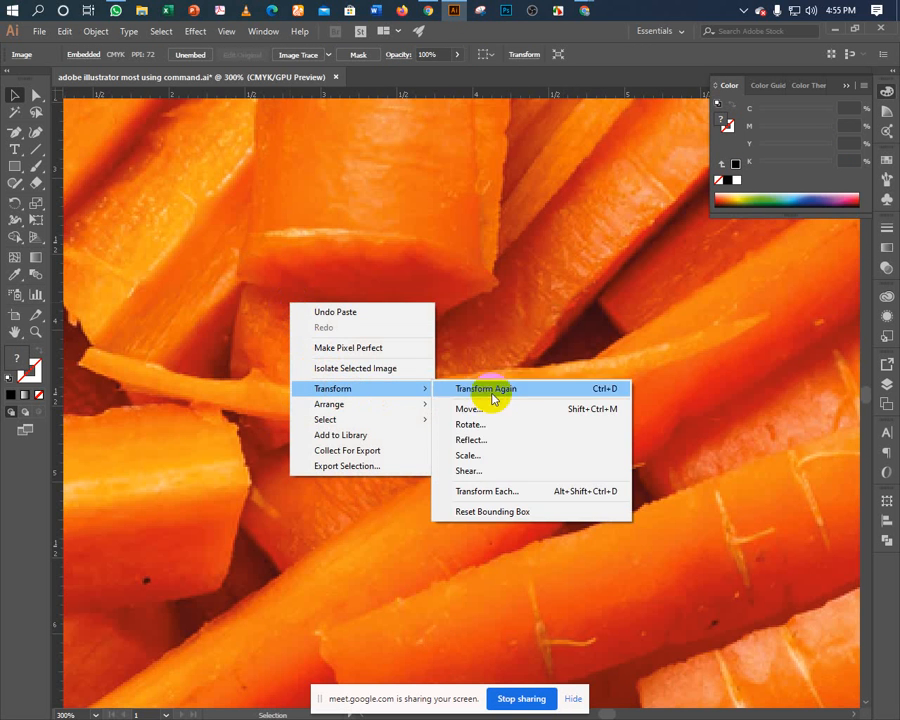
click(484, 455)
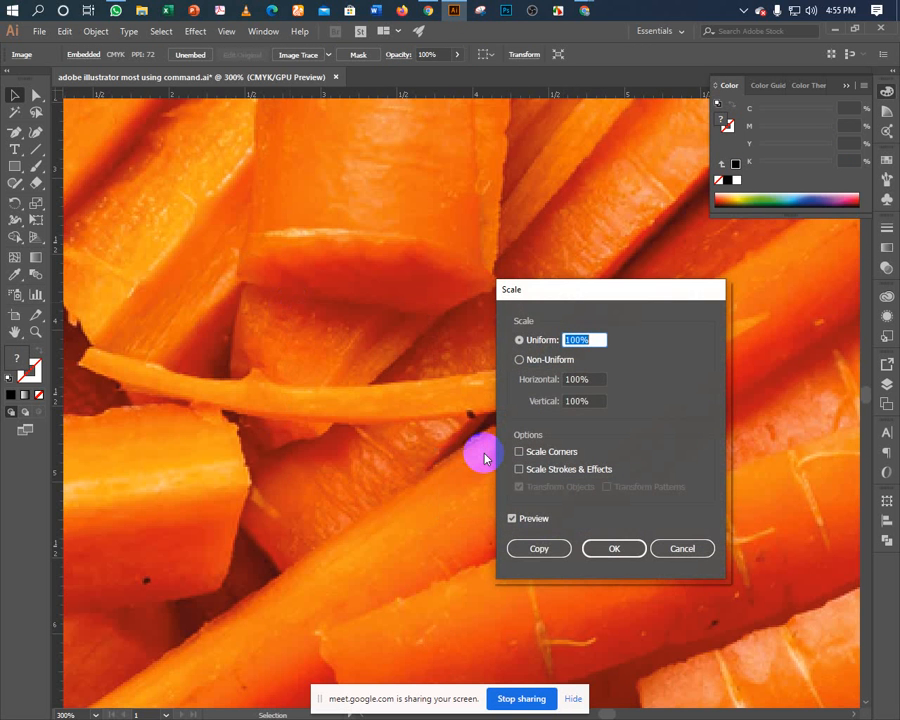
text(10)
key(Return)
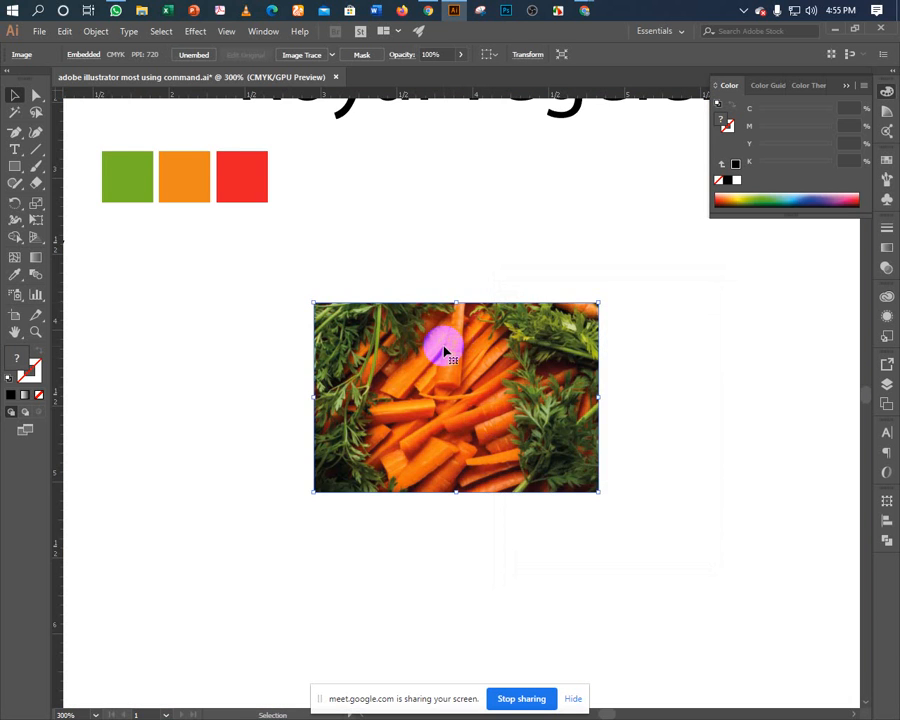
Place the carrot photo below the colour squares and recolour the red square with a deep orange sampled from a carrot.
drag(443, 345, 407, 373)
drag(362, 422, 243, 446)
click(285, 285)
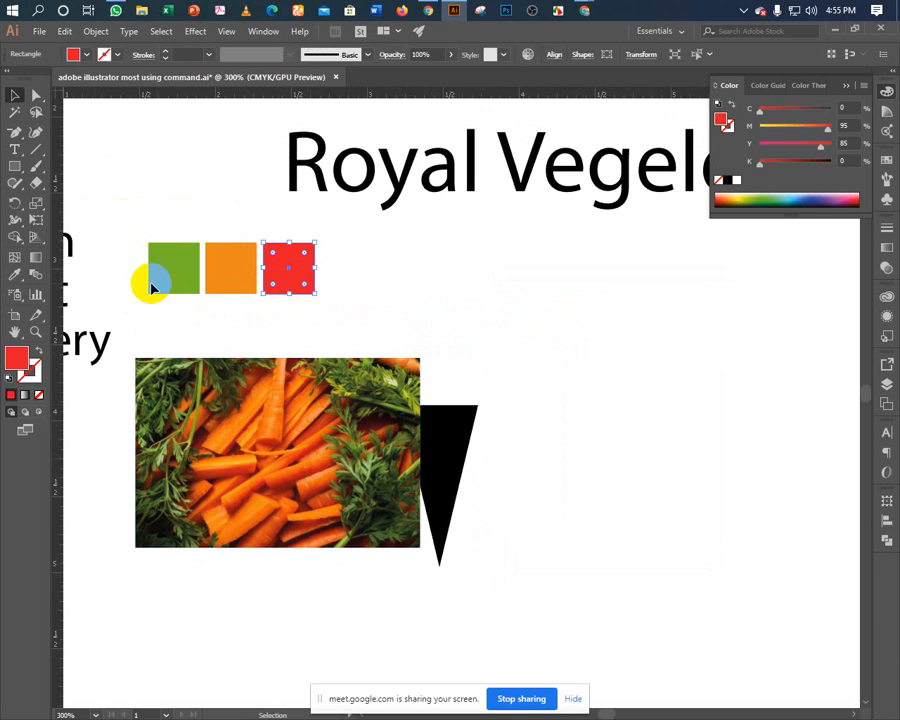
click(28, 278)
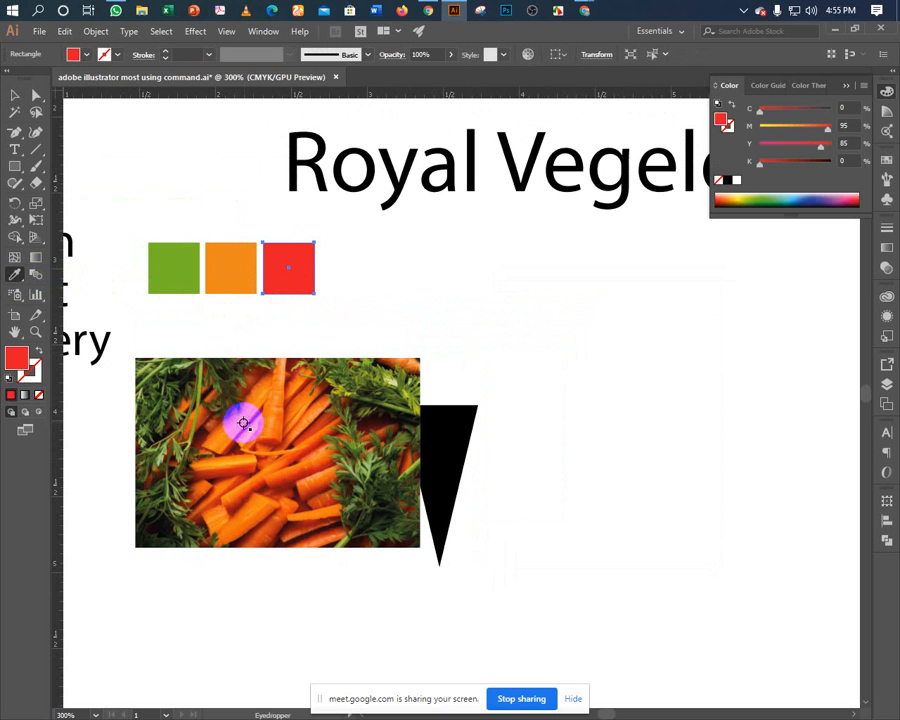
click(237, 424)
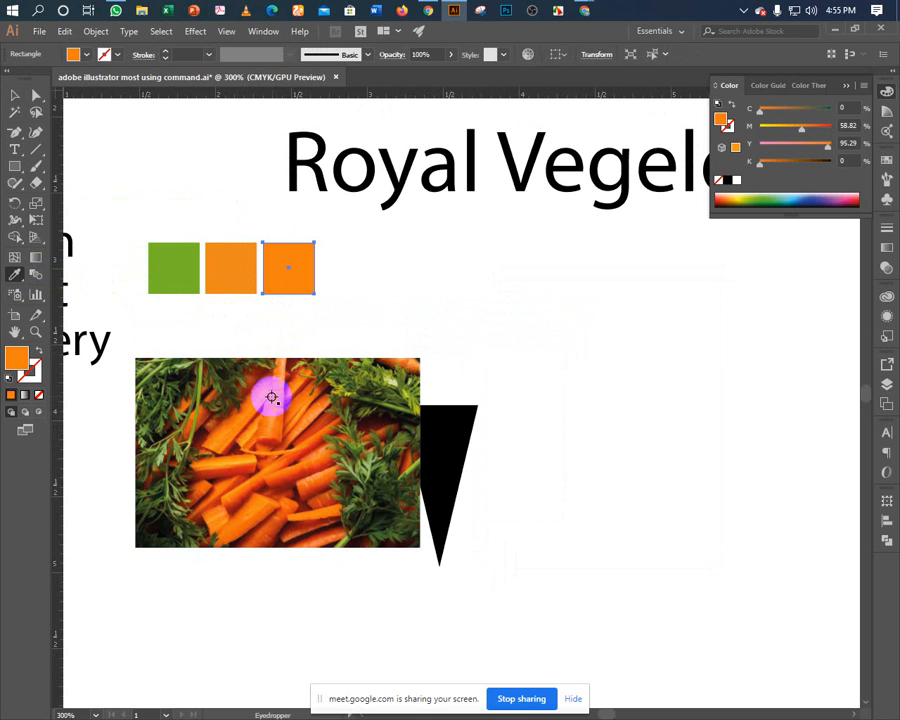
click(274, 430)
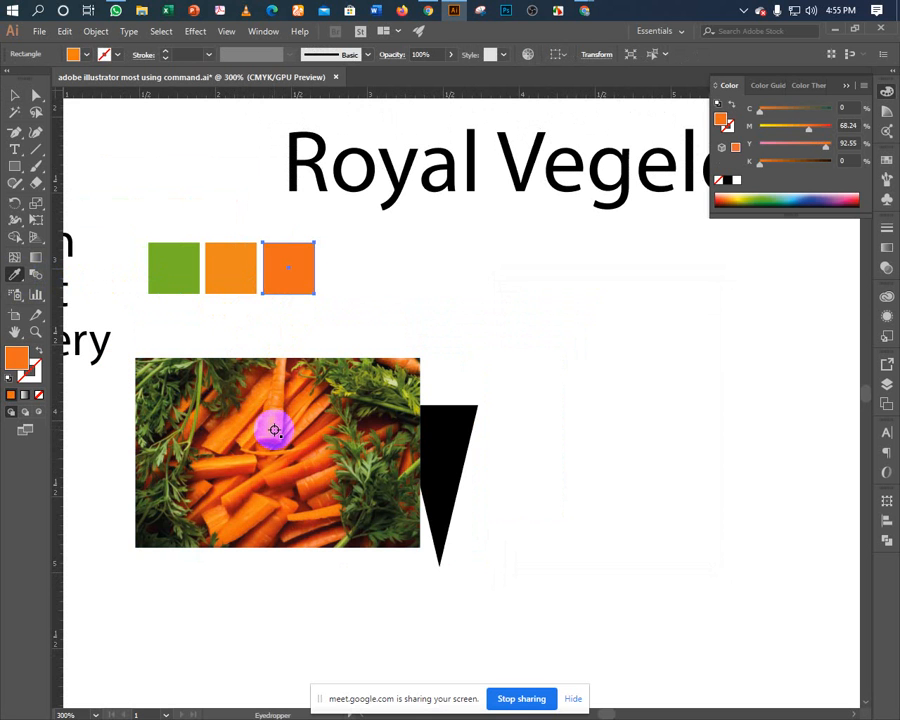
Delete the carrot photo from the artboard.
click(15, 94)
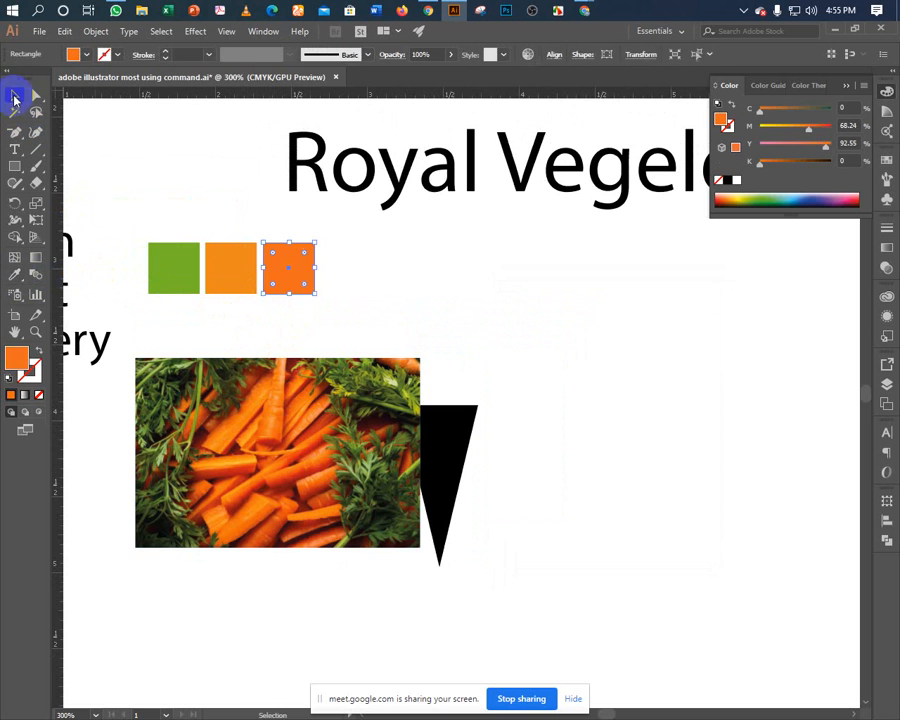
click(218, 457)
key(Delete)
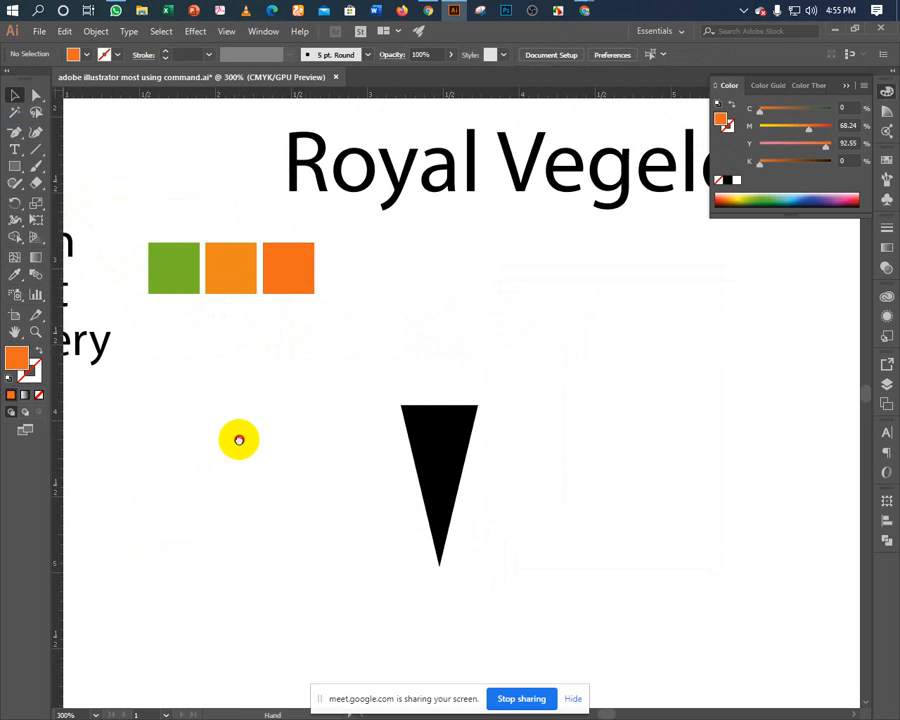
Move the black triangle slightly to the right and down, and deselect it.
scroll(236, 437, right, 1)
click(411, 514)
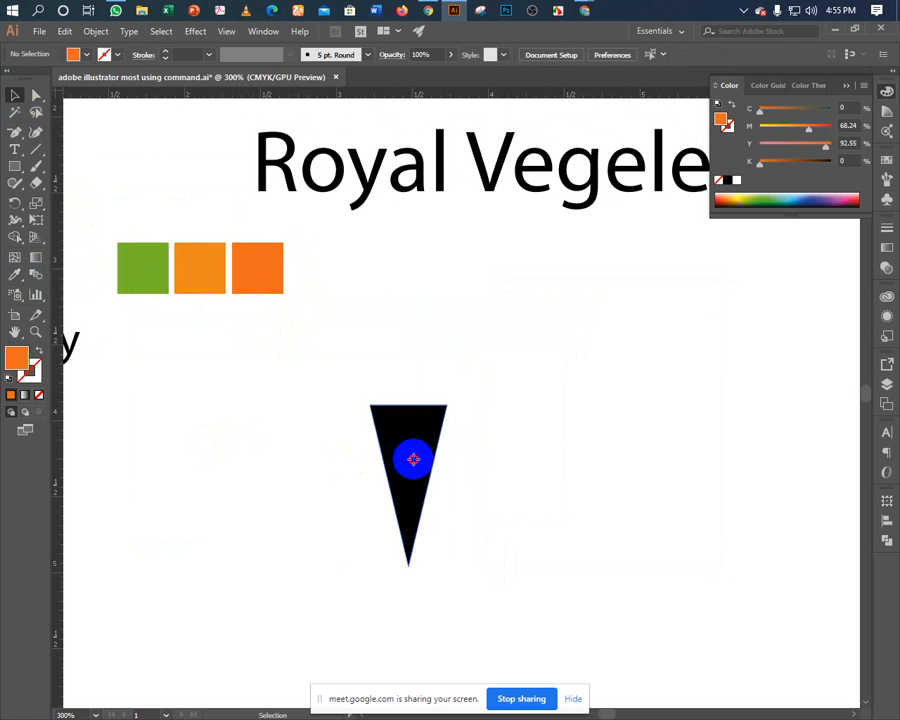
drag(412, 518, 428, 464)
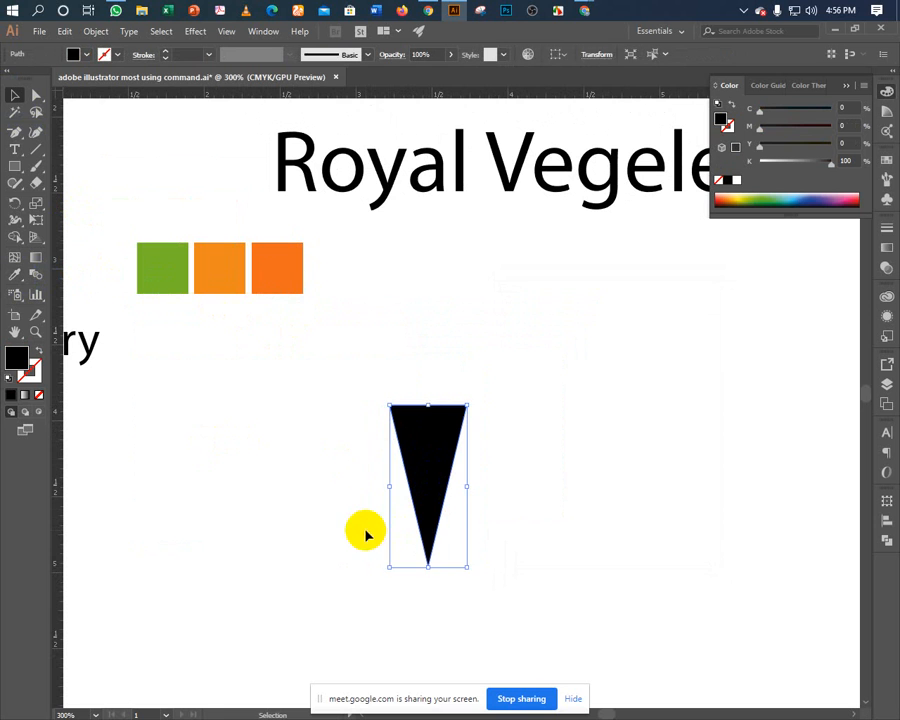
drag(370, 509, 447, 539)
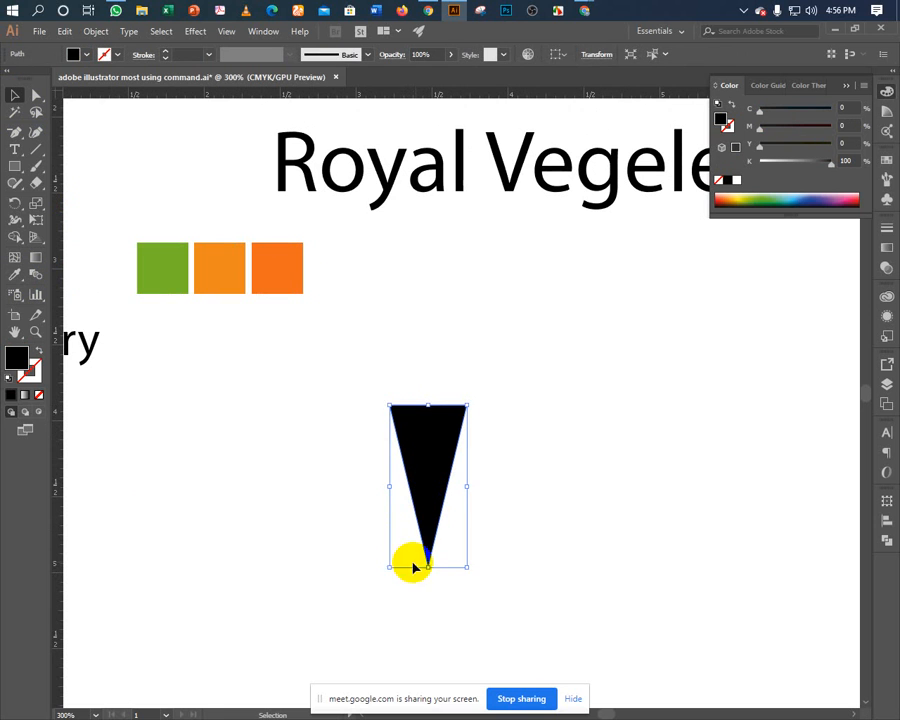
click(337, 585)
drag(446, 468, 452, 487)
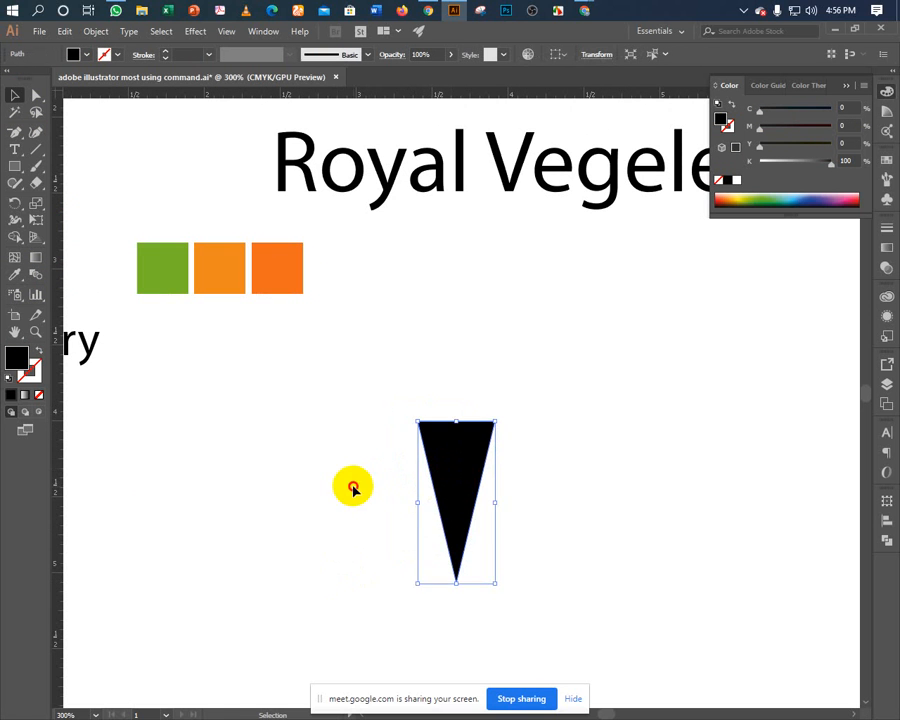
click(353, 488)
drag(343, 483, 311, 495)
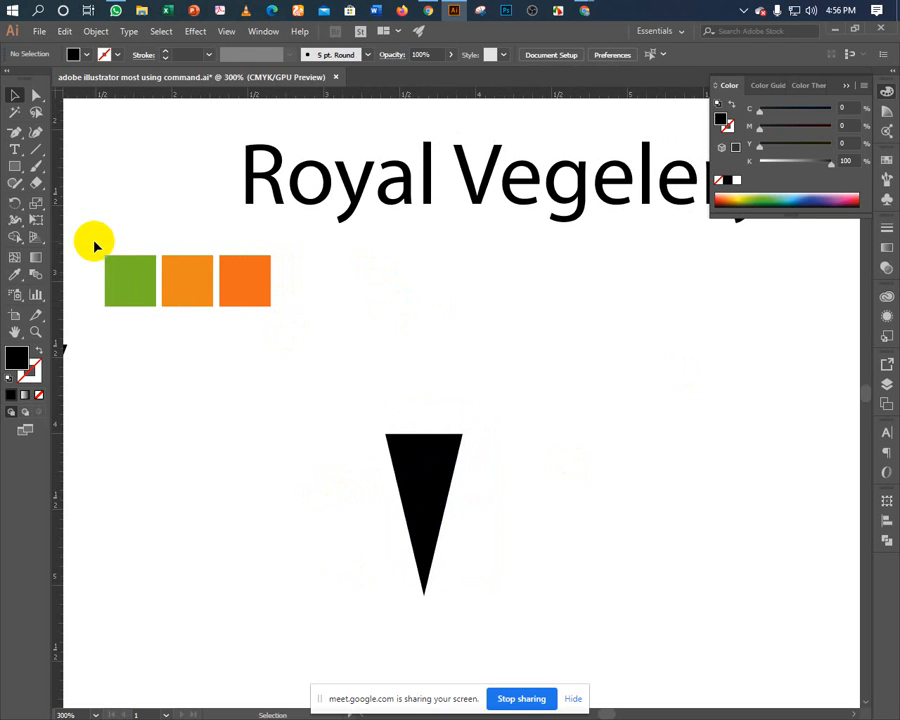
Draw a black rectangle as wide as the triangle on its top edge and reduce the rectangle's height slightly from above.
click(12, 167)
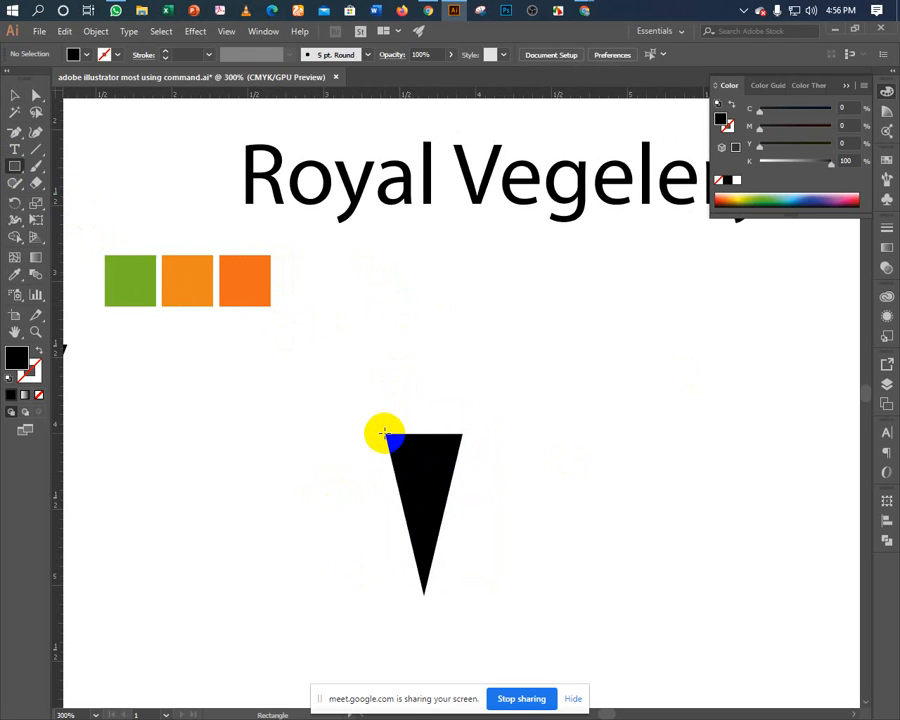
drag(384, 432, 451, 397)
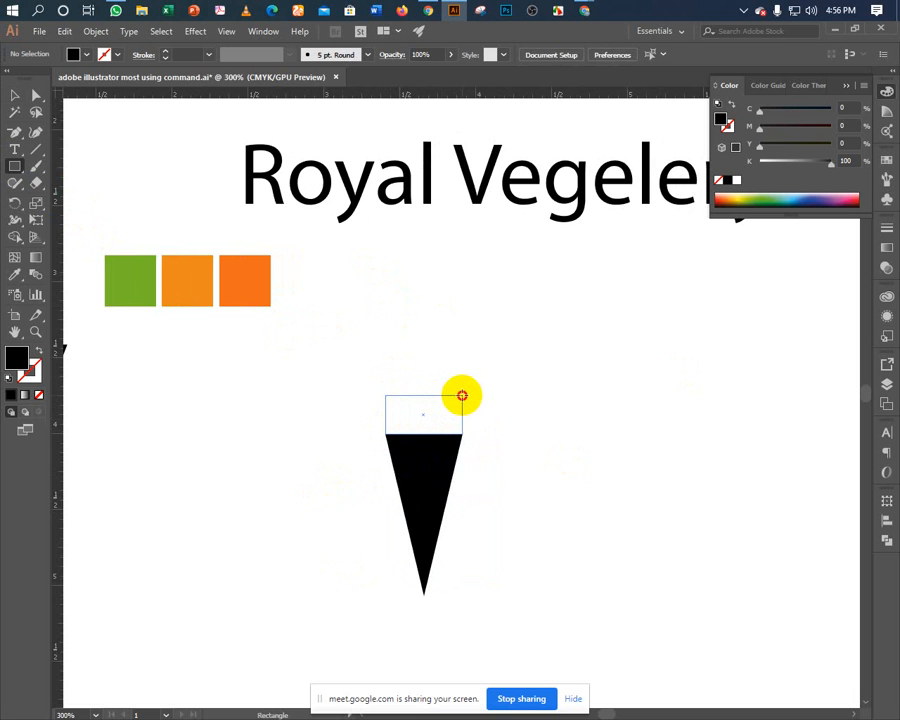
drag(461, 395, 462, 395)
click(16, 96)
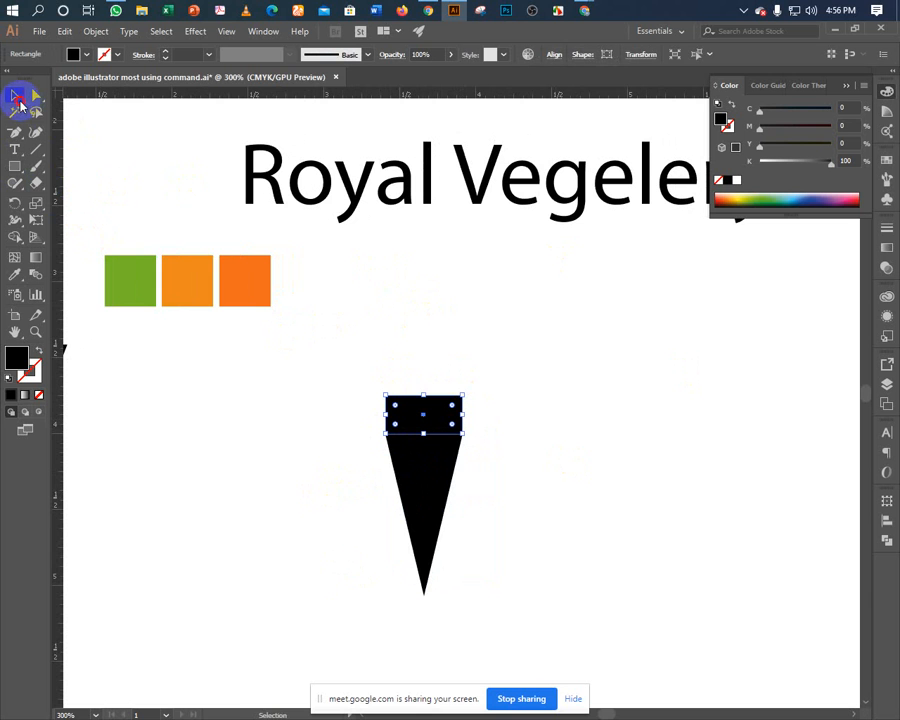
drag(422, 397, 422, 408)
Nudge the rectangle upward to leave a narrow gap between it and the triangle.
key(ctrl+equal)
key(ctrl+equal)
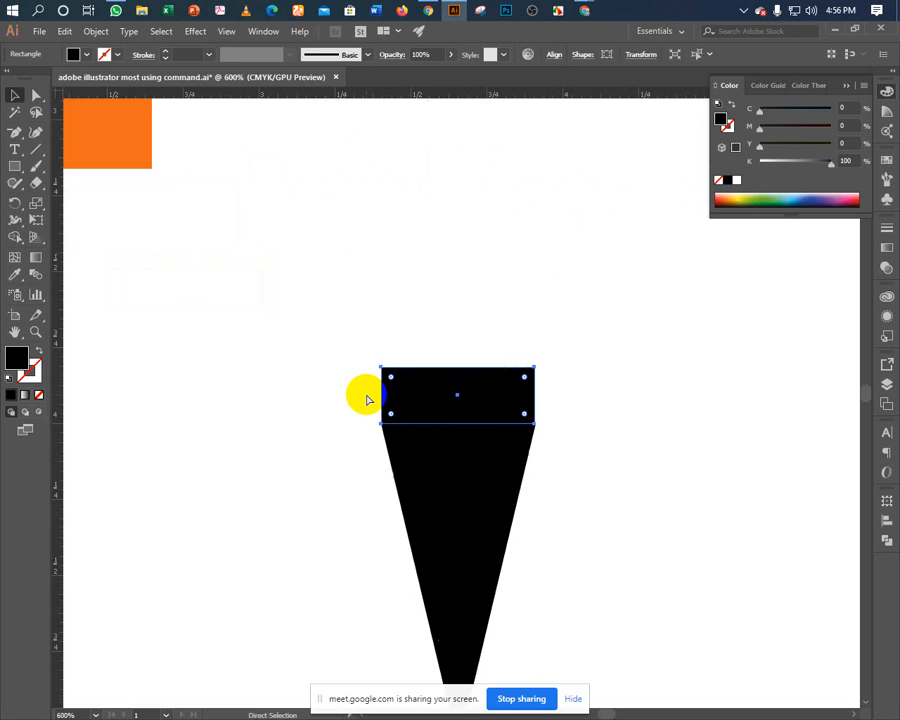
drag(366, 396, 326, 428)
click(376, 391)
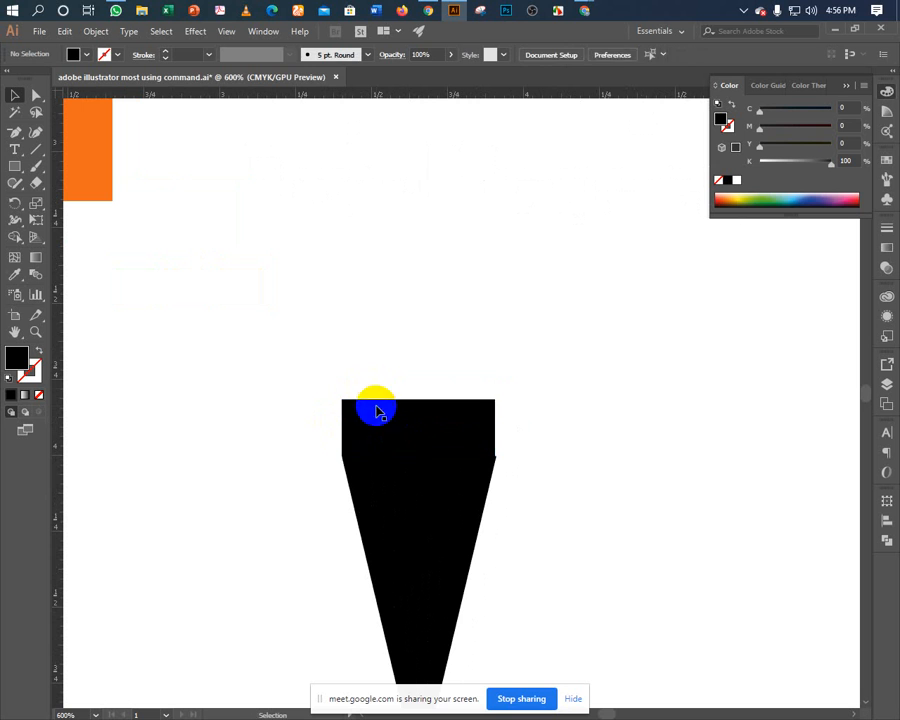
click(377, 408)
key(shift+Up)
key(ctrl+z)
key(Up)
key(Up)
key(Up)
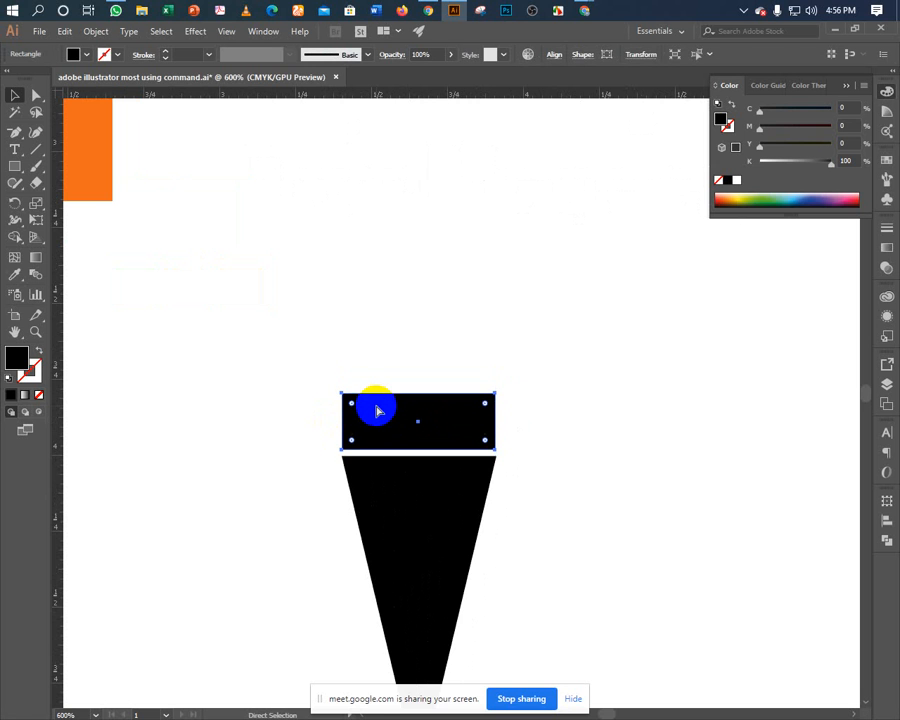
click(359, 361)
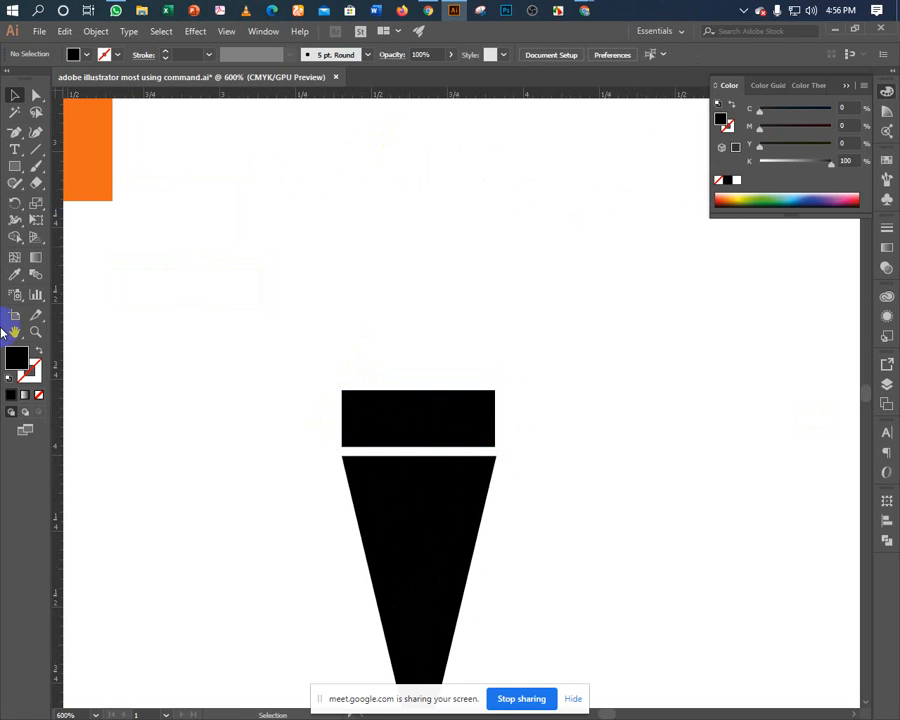
Add five roughly evenly spaced anchor points along the rectangle's top edge.
click(365, 392)
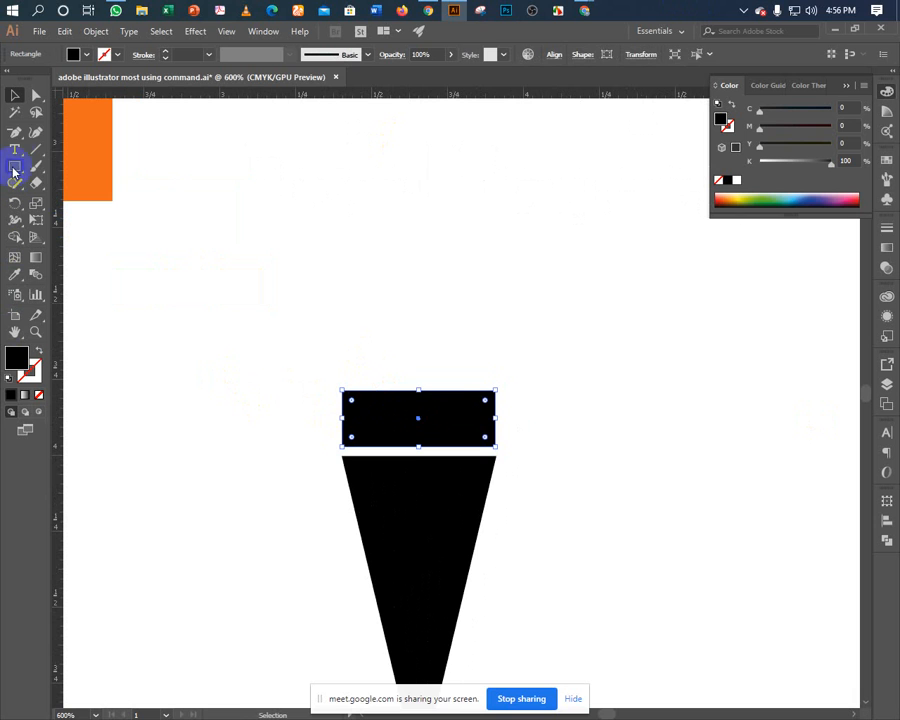
drag(16, 138, 62, 147)
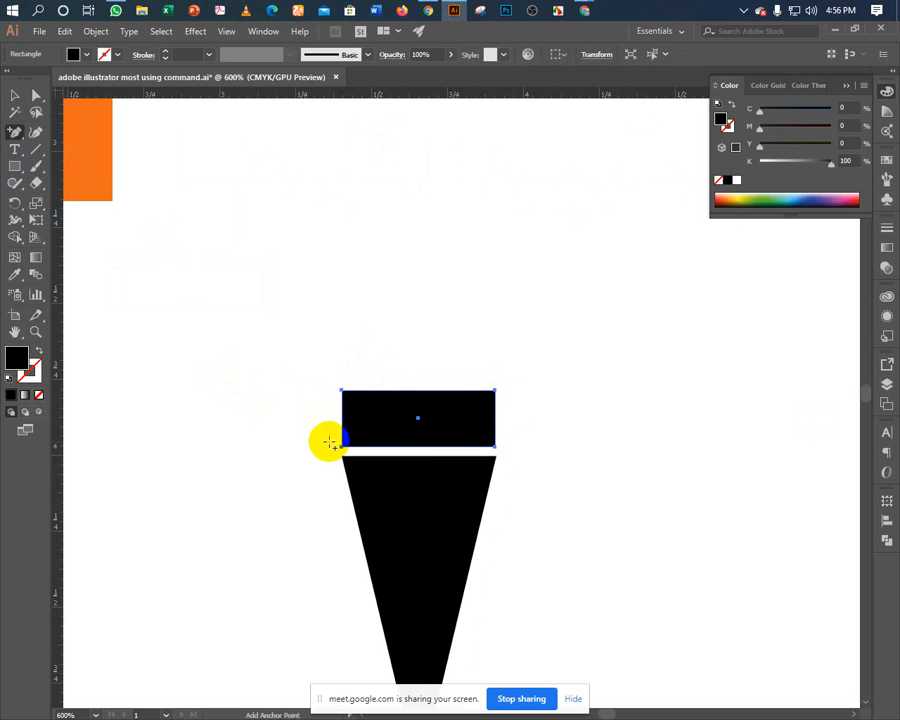
click(370, 392)
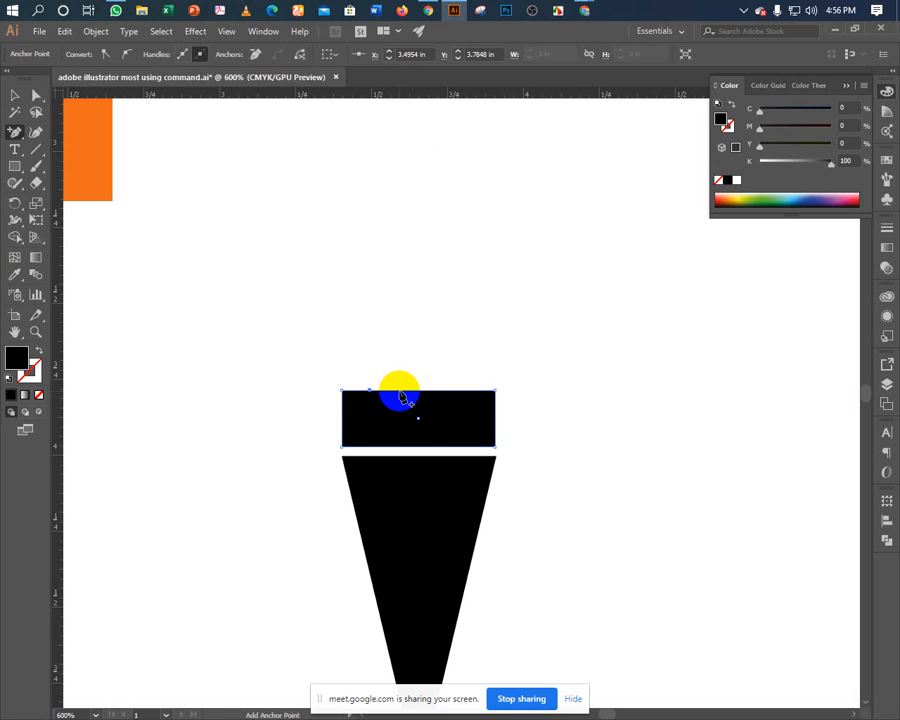
click(397, 391)
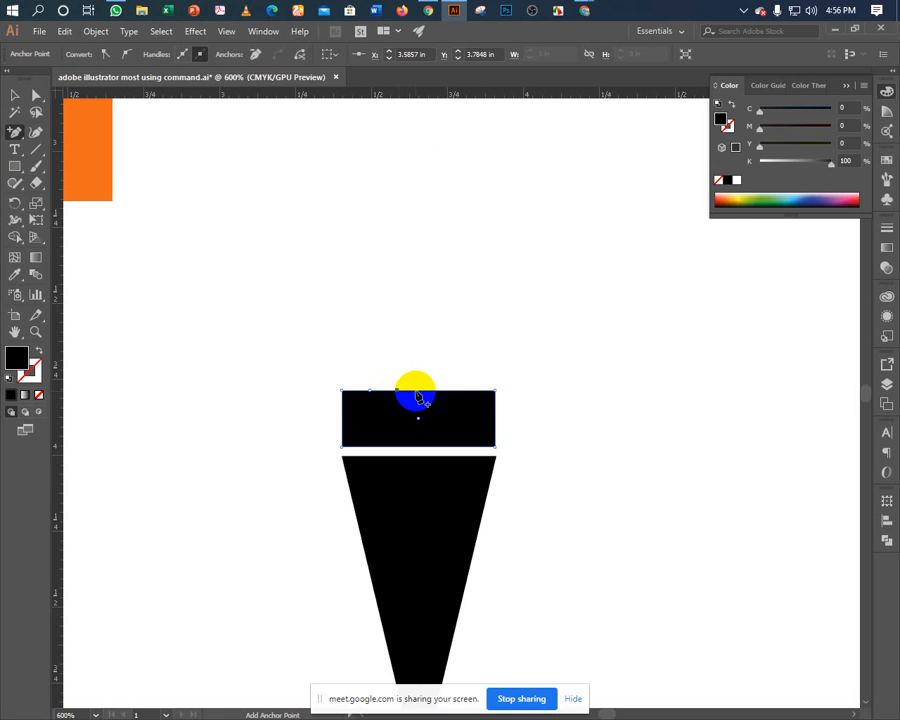
click(421, 391)
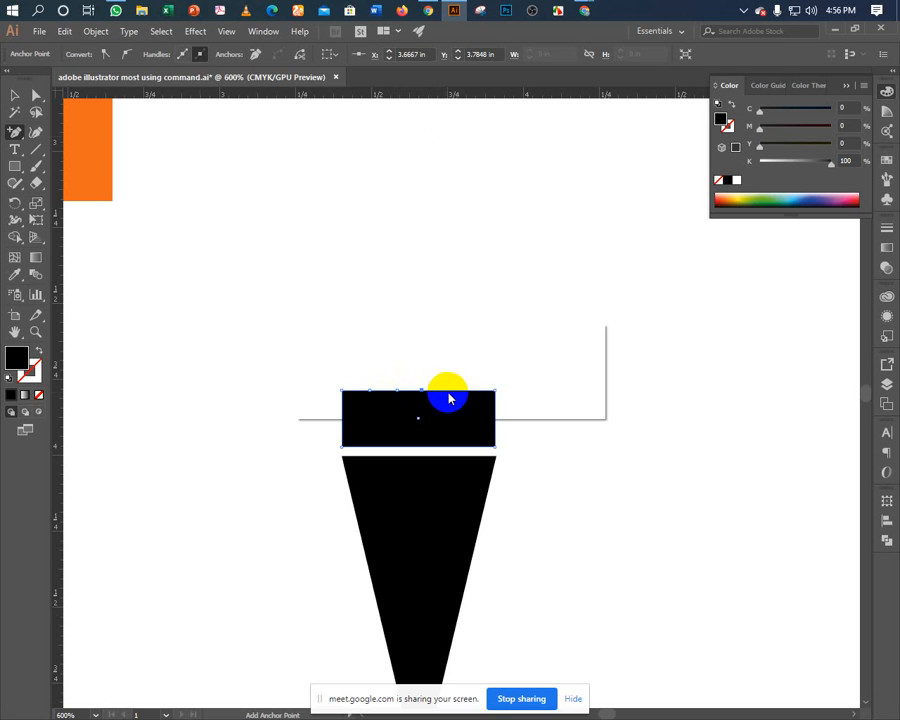
click(545, 393)
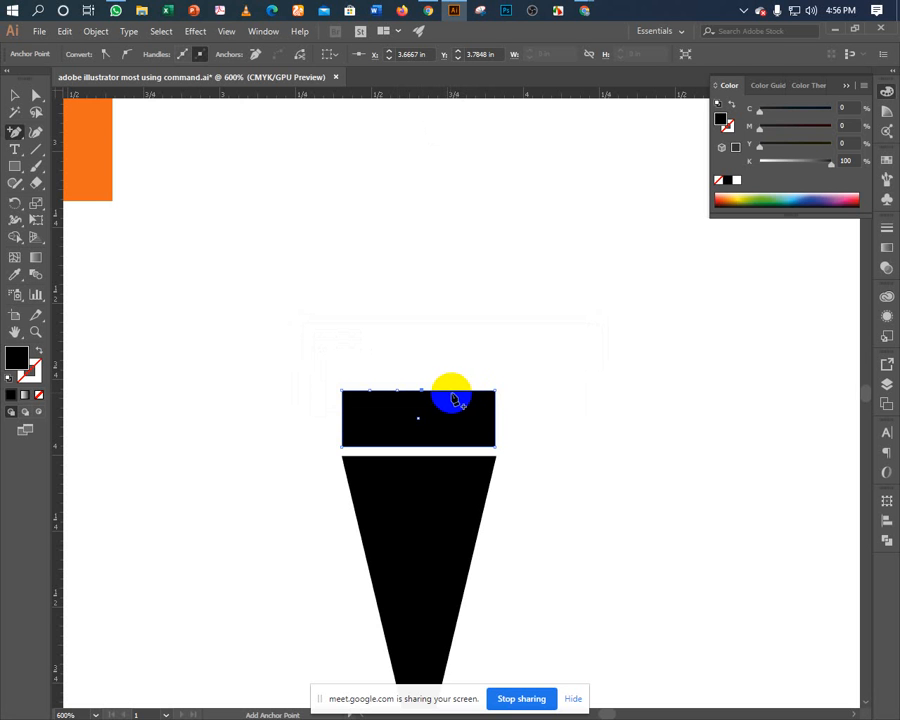
click(450, 397)
click(534, 394)
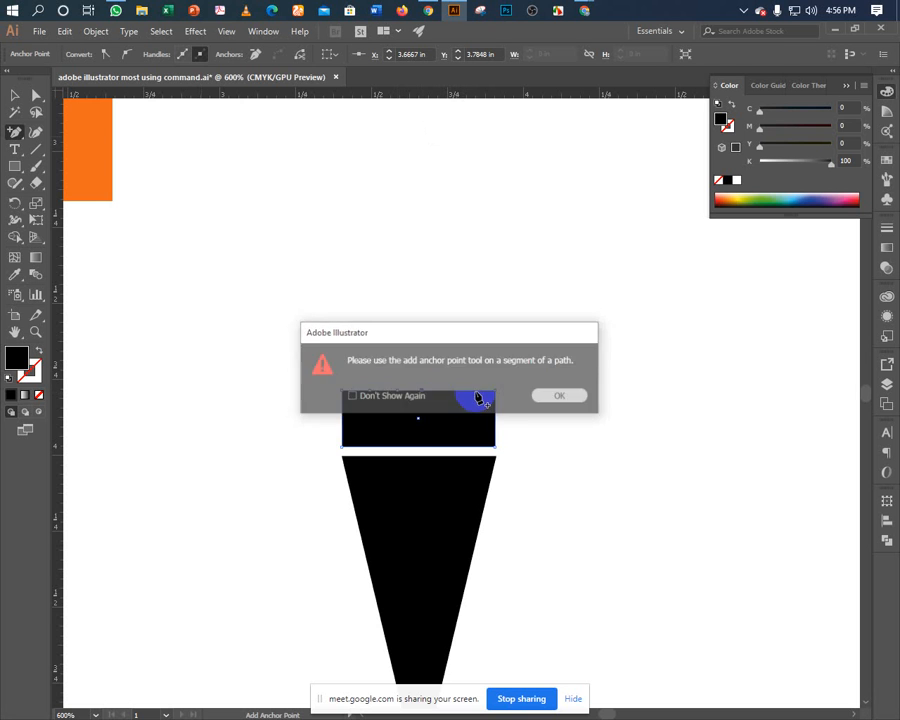
click(449, 392)
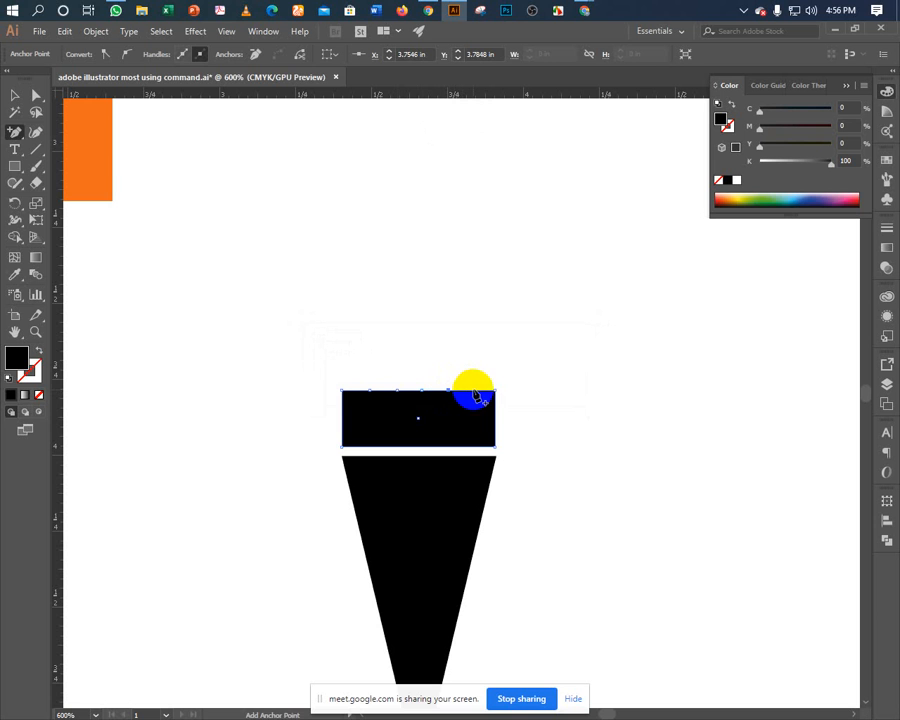
click(474, 393)
Move only the rectangle's top-left corner point 0.1 in left and 0.1 in up to form a leaf tip.
click(12, 97)
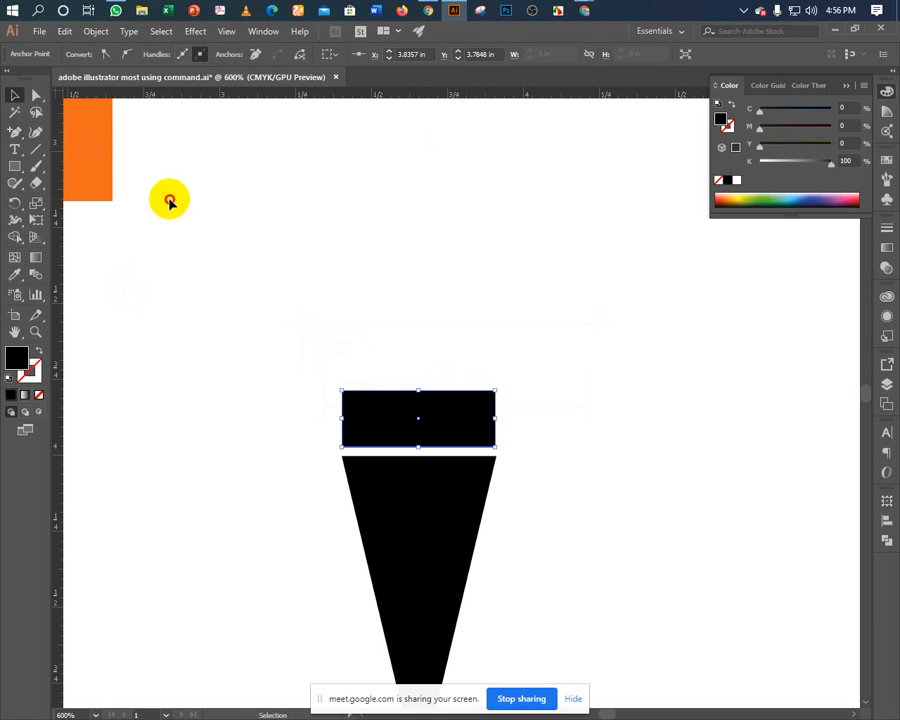
click(220, 250)
click(372, 410)
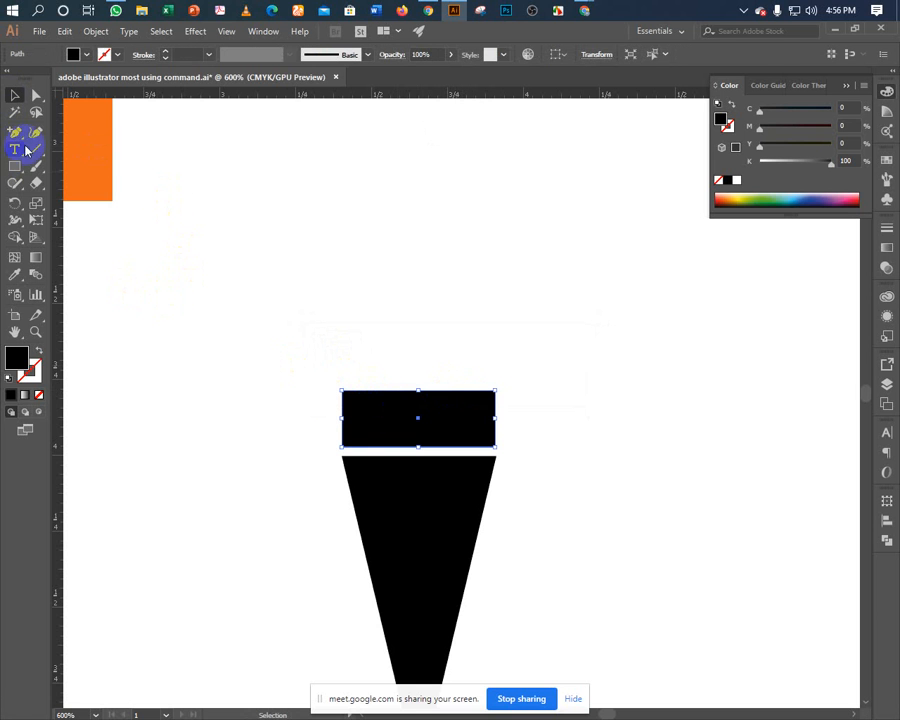
click(33, 97)
mouse_move(300, 372)
mouse_down()
mouse_move(345, 400)
mouse_move(314, 366)
mouse_up()
key(ctrl+z)
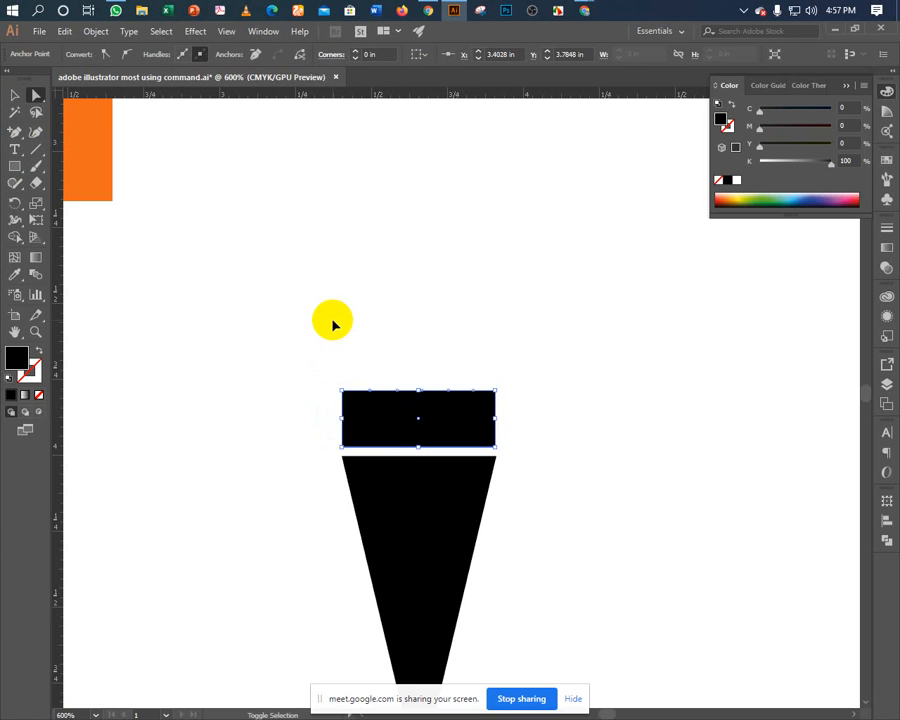
key(ctrl+shift+z)
key(ctrl+shift+z)
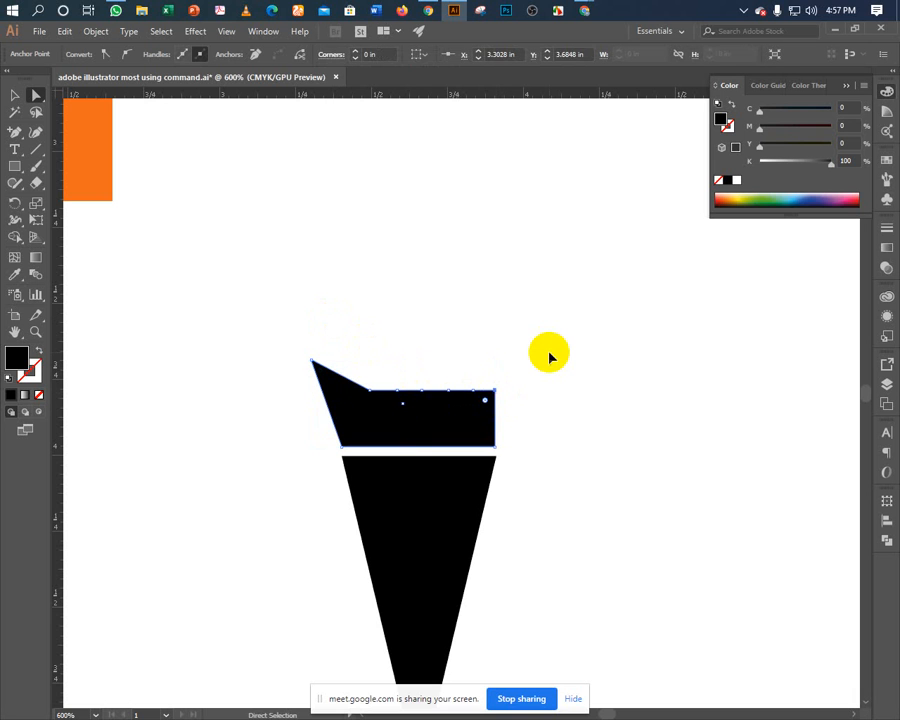
Move the top-right corner point of the shape 0.1 in right and 0.1 in up, and raise the middle point 0.2 in.
key(ctrl+shift+z)
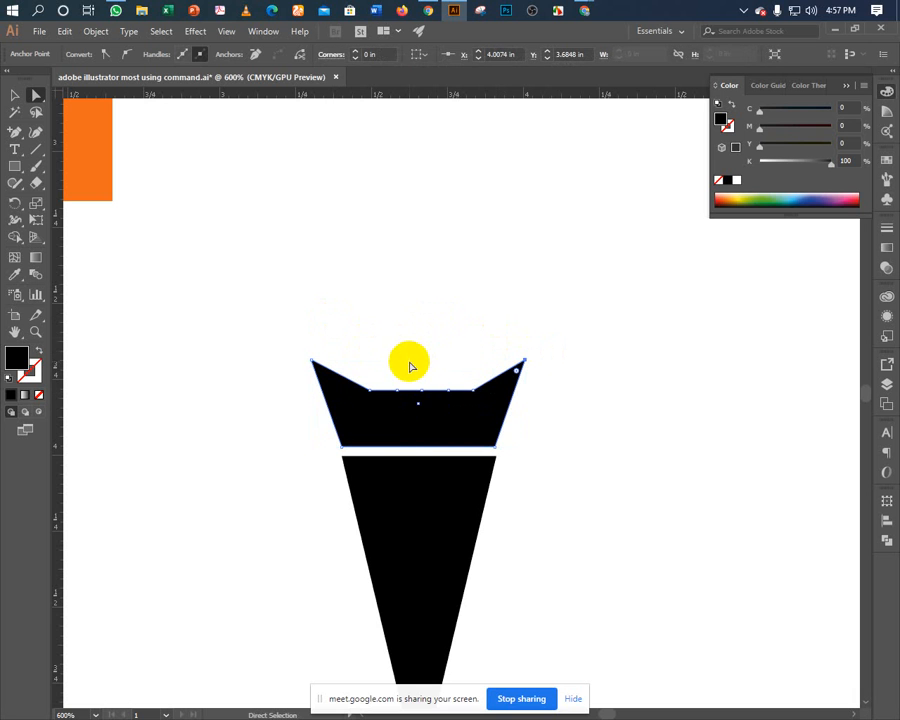
drag(408, 364, 431, 410)
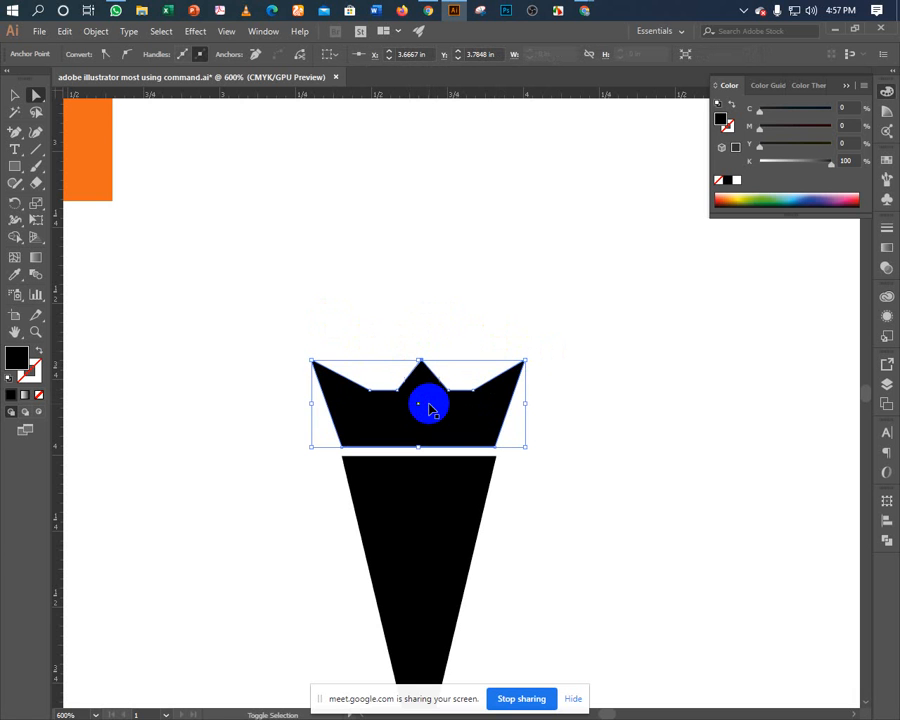
key(shift+Up)
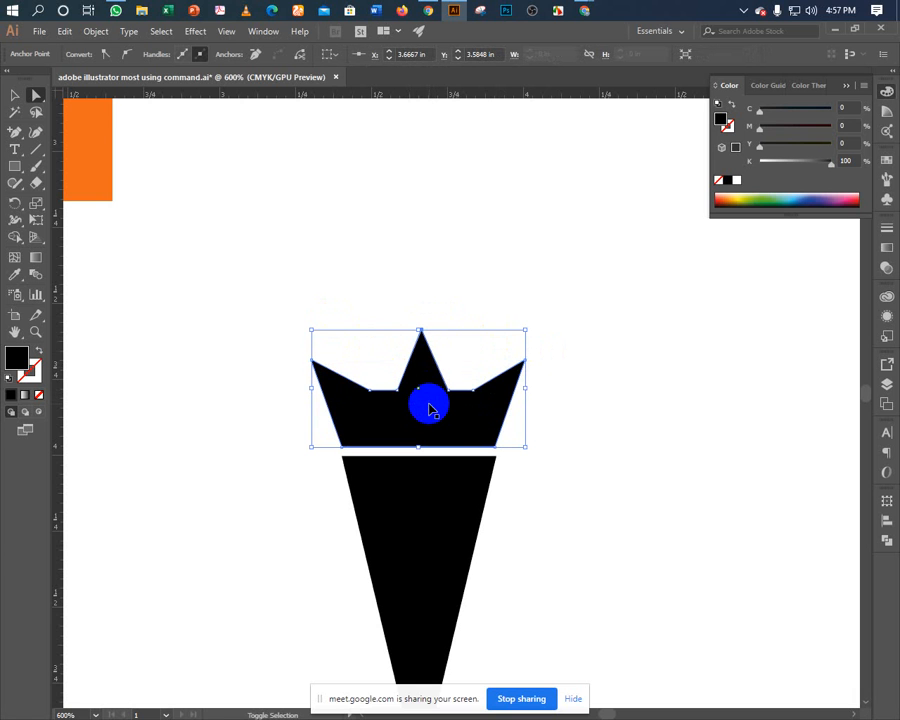
key(a)
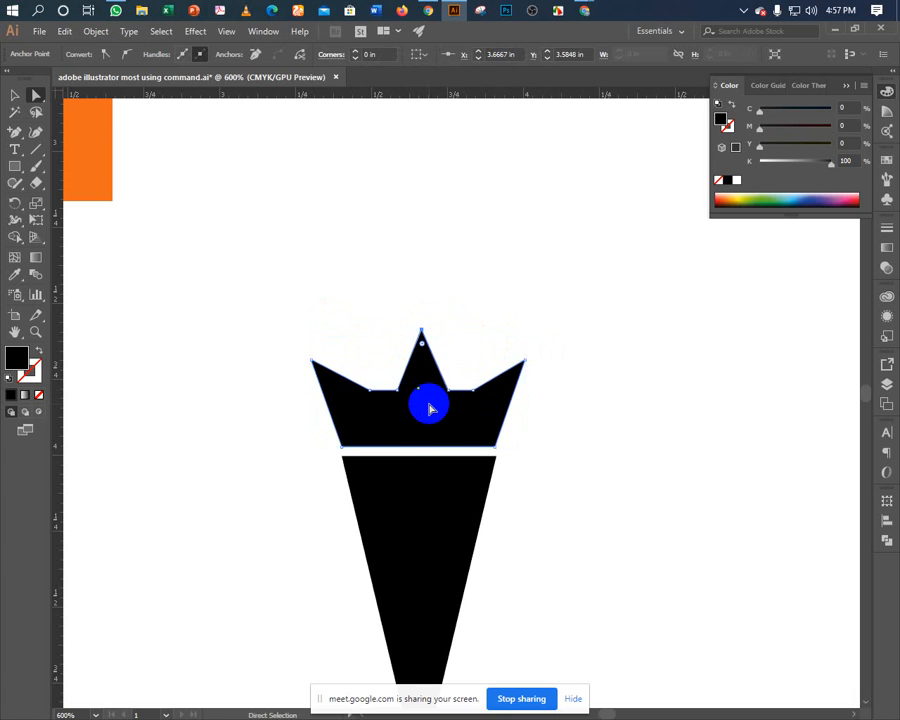
Spread the shape's two outer tips further outward and raise each of them 0.08 in.
drag(501, 338, 531, 364)
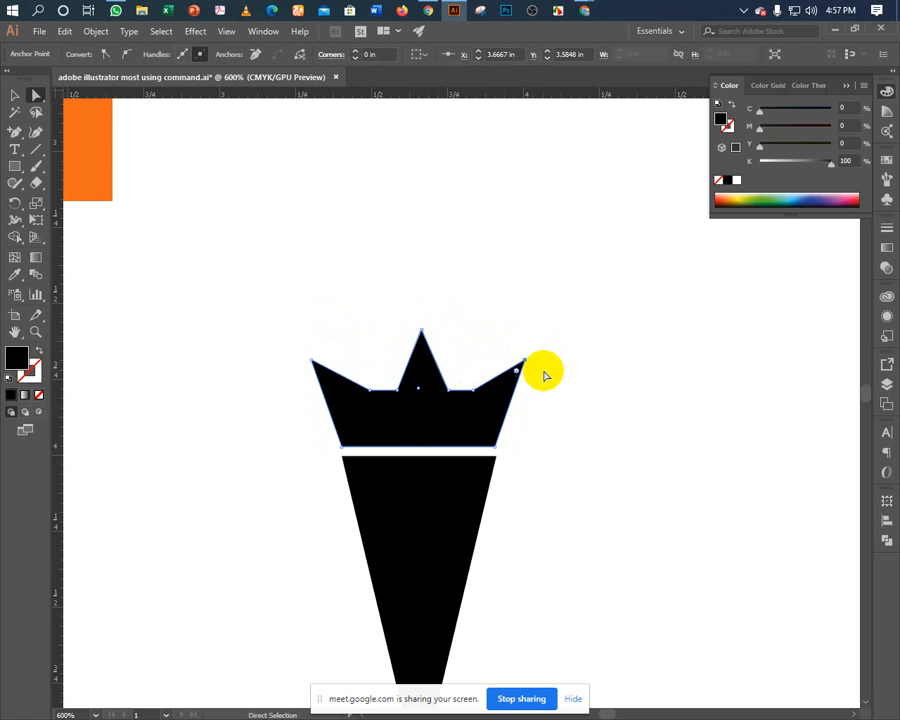
key(v)
key(ctrl+shift+Right)
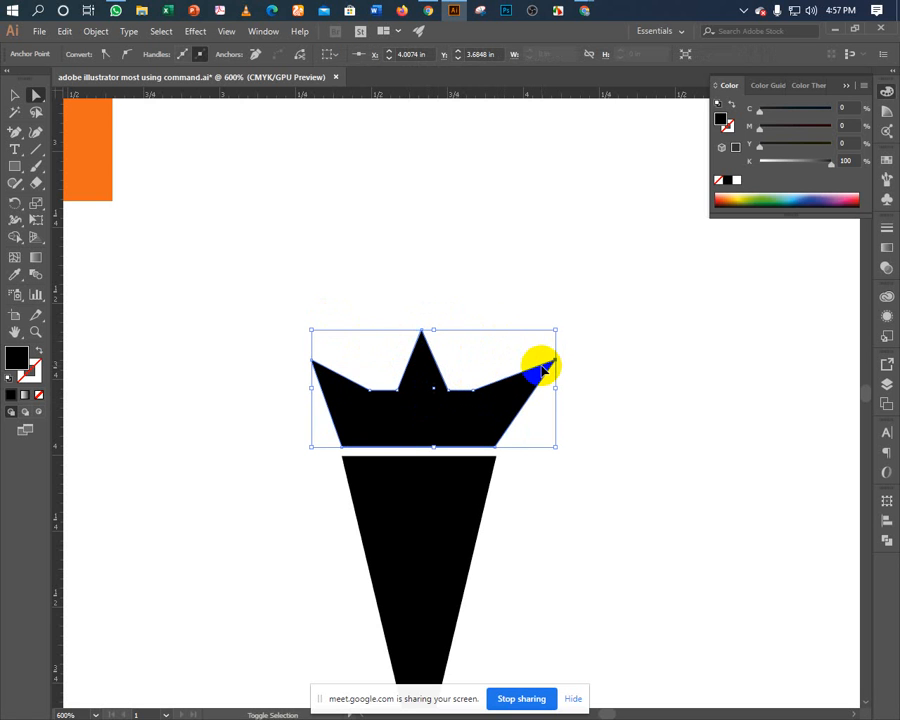
key(ctrl+shift+Up)
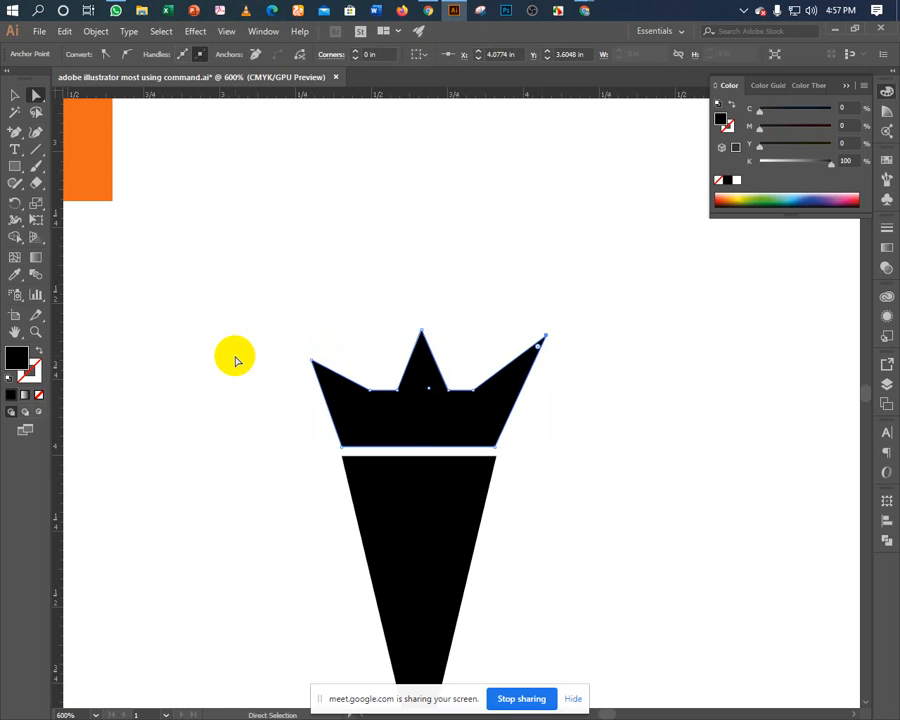
drag(281, 345, 343, 388)
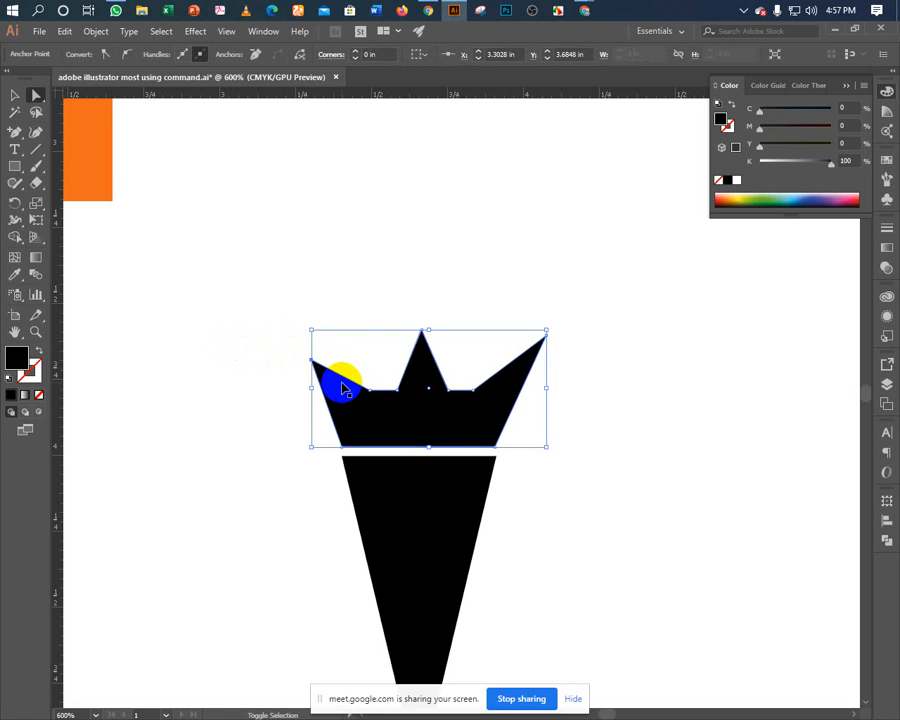
key(shift+Up)
key(shift+Left)
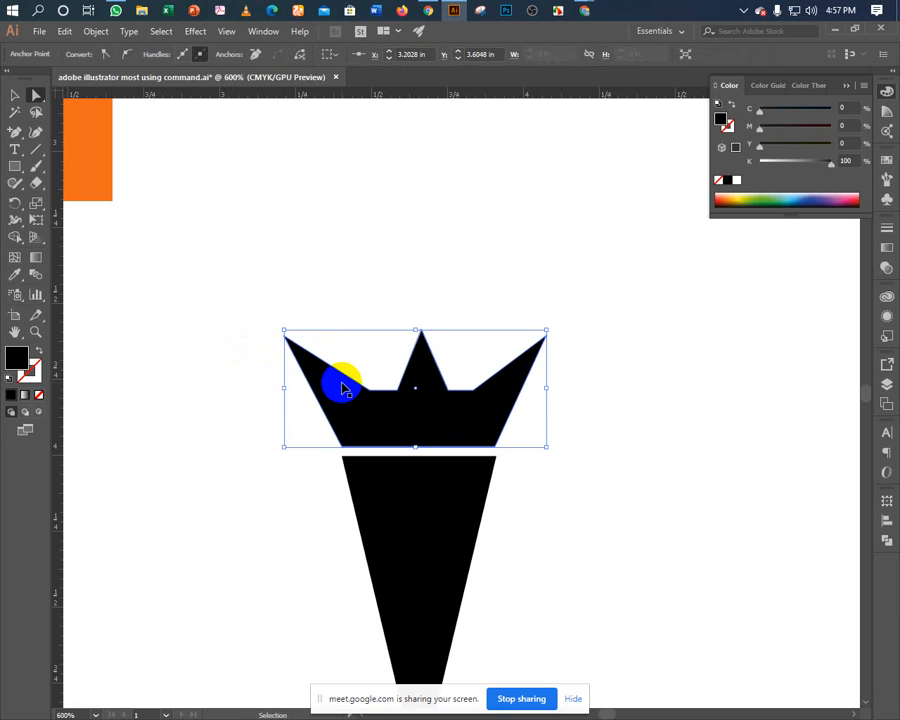
Delete the hand-shaped crown above the triangle.
click(300, 320)
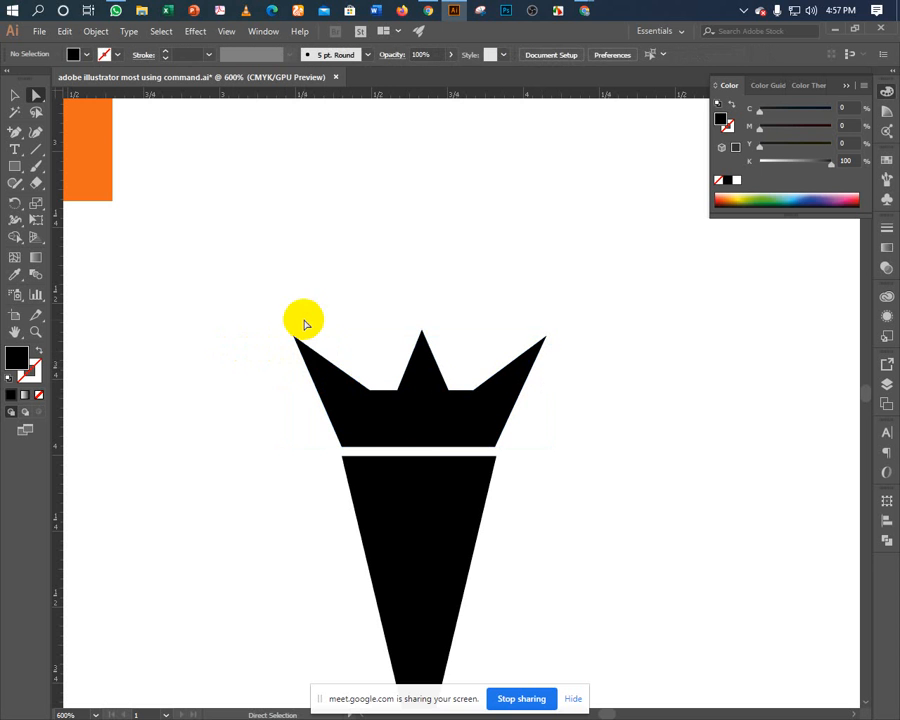
click(358, 394)
key(Delete)
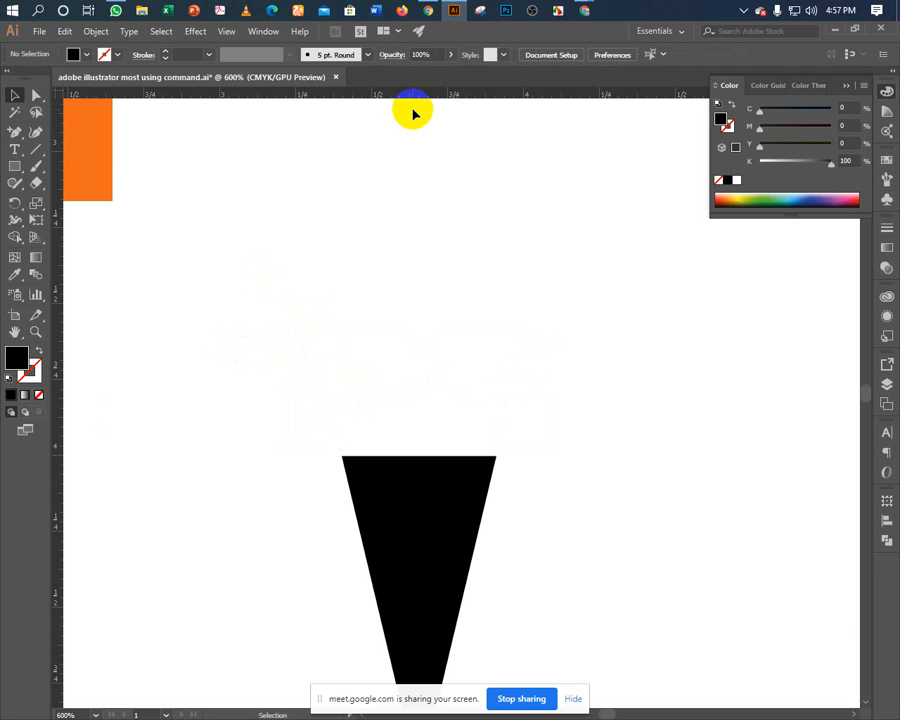
Switch to Chrome, close the two Unsplash carrot tabs and open the first royal logo search.
click(428, 11)
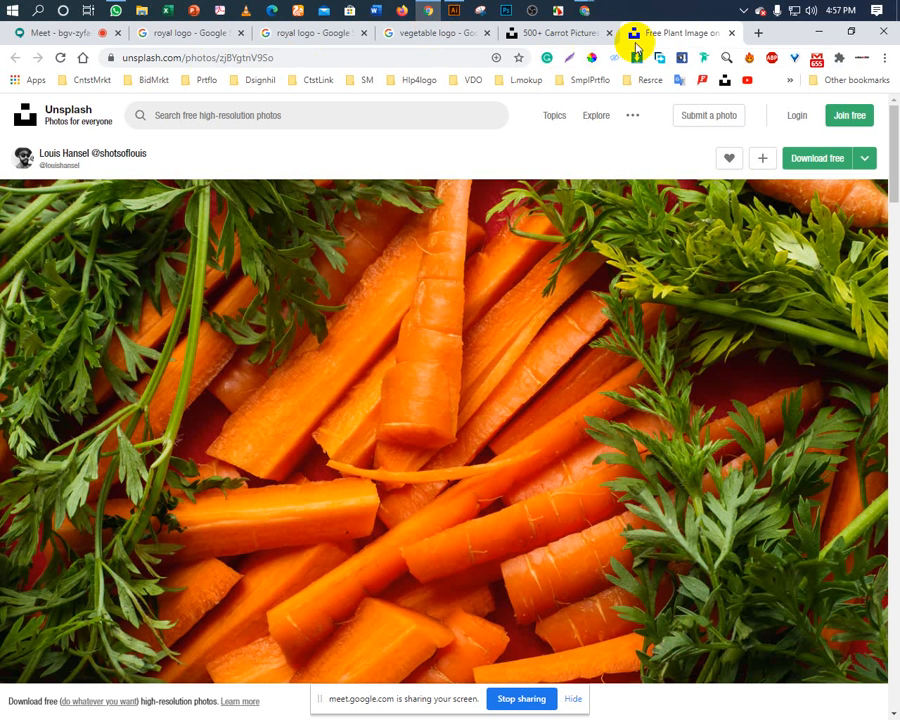
click(731, 33)
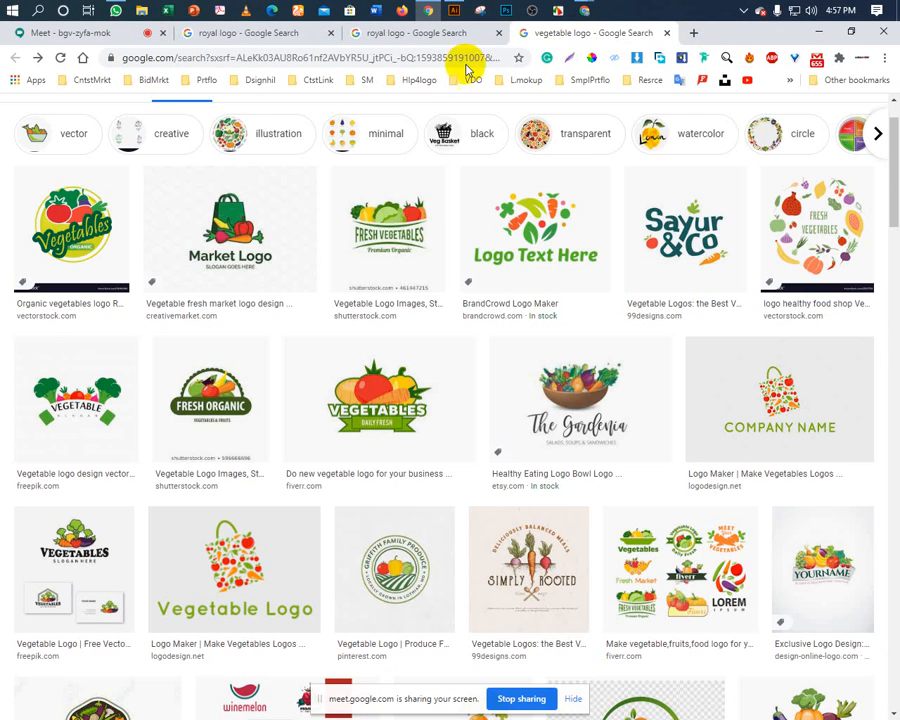
click(240, 34)
Search Google for "crown icon".
triple_click(198, 121)
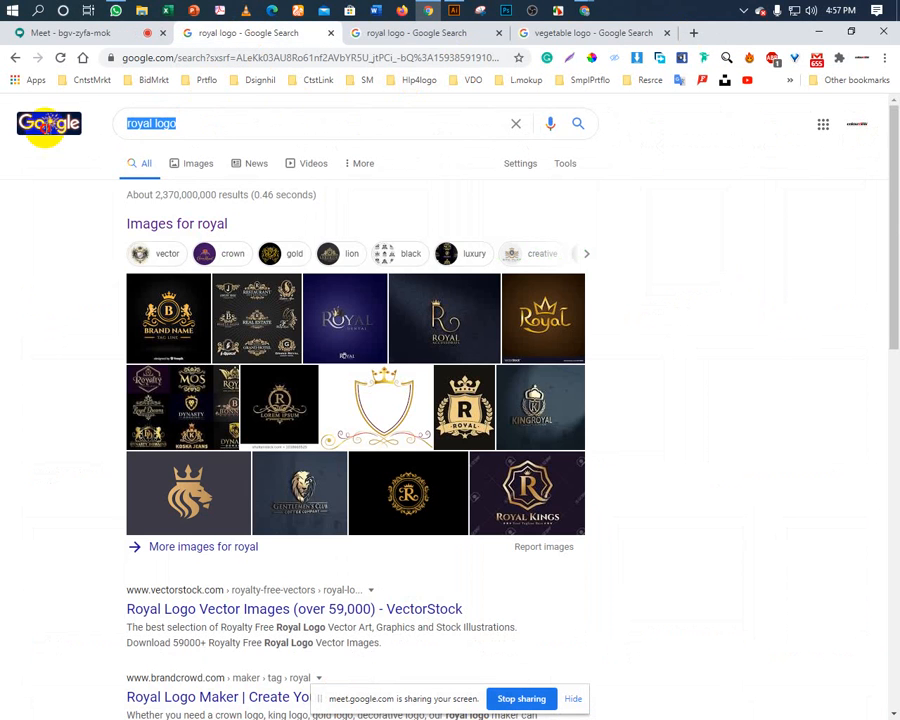
text(crewo)
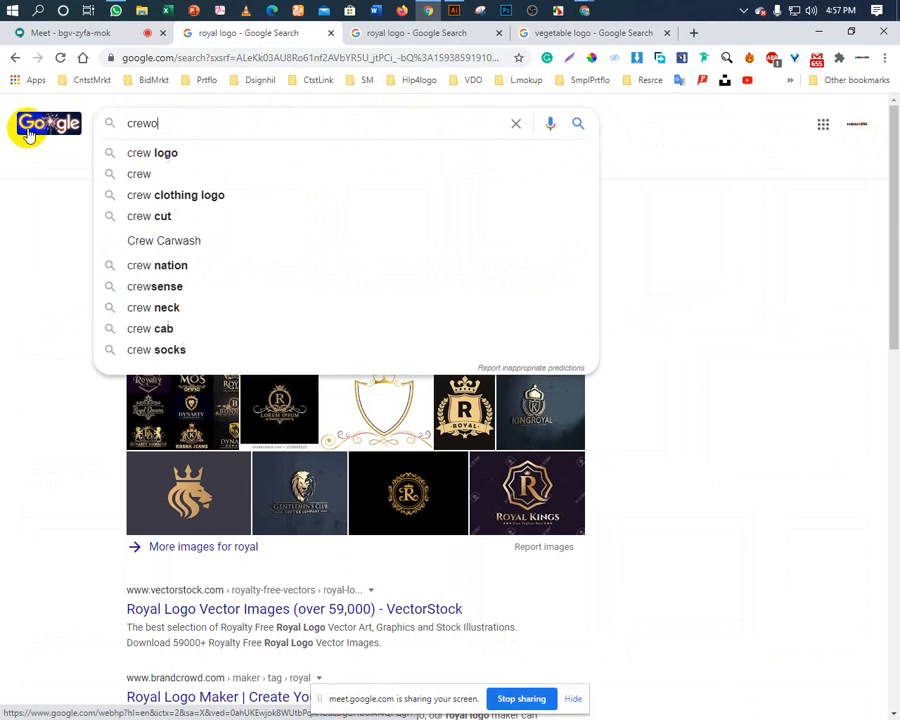
key(BackSpace)
key(BackSpace)
text(own)
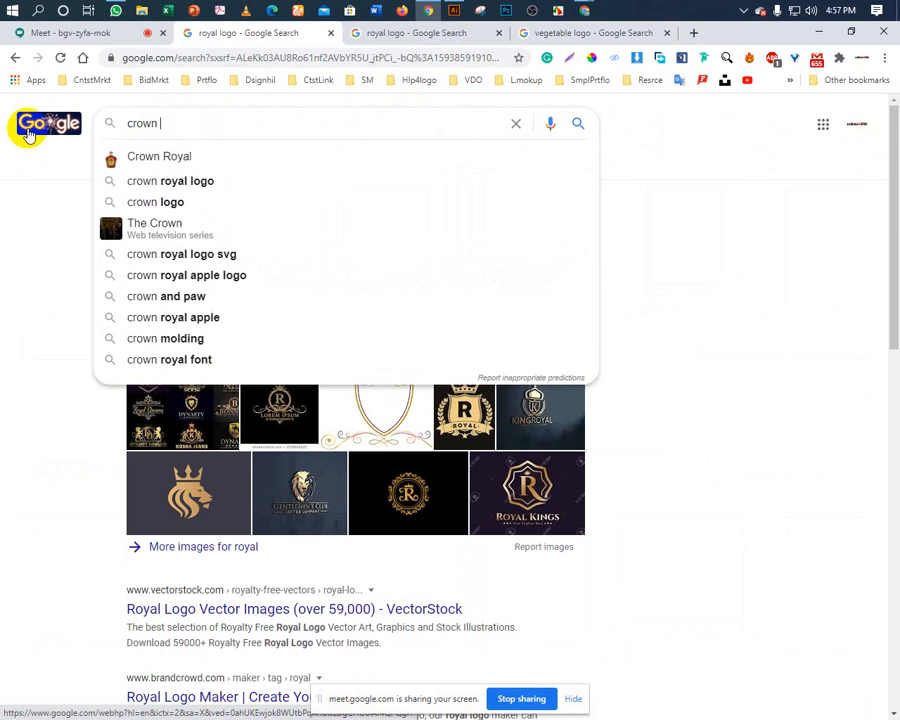
text( icon)
key(Return)
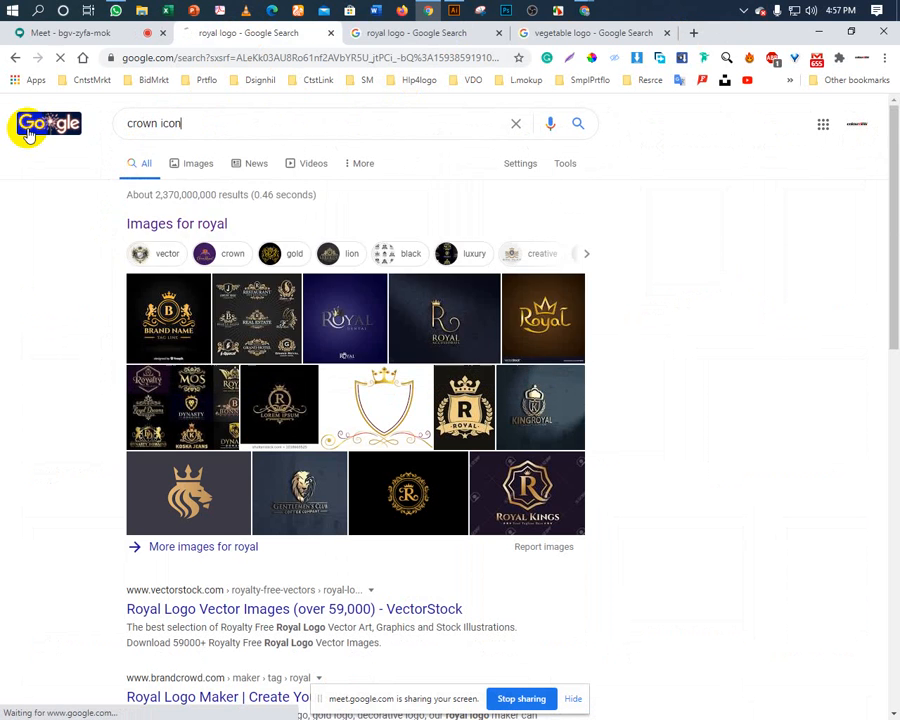
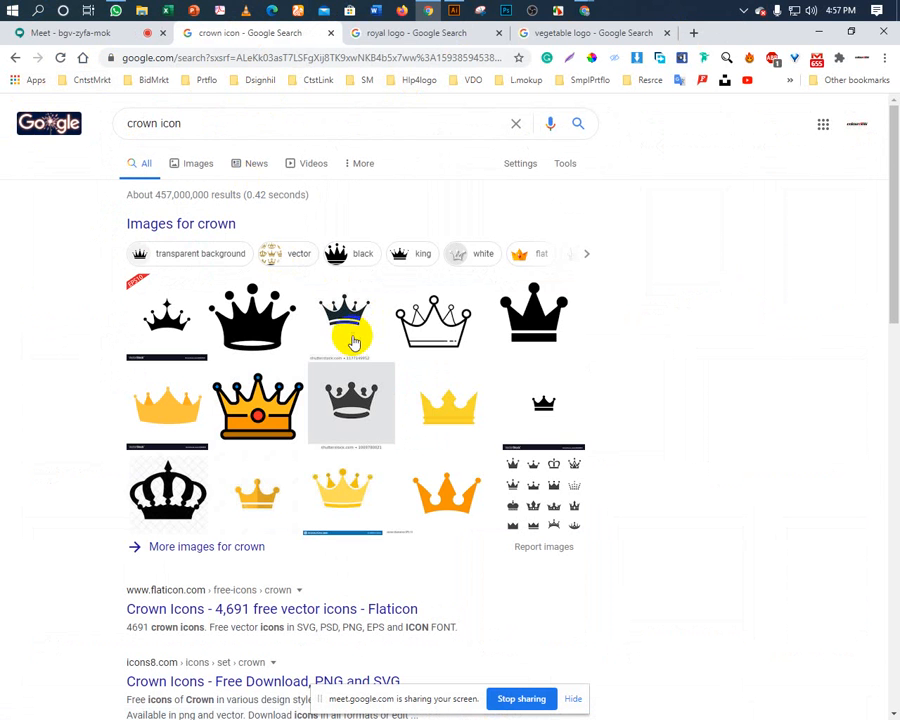
Open the crown icon image results in a new tab and copy the black three-pointed crown with round tips and a separate base bar.
middle_click(207, 231)
click(340, 33)
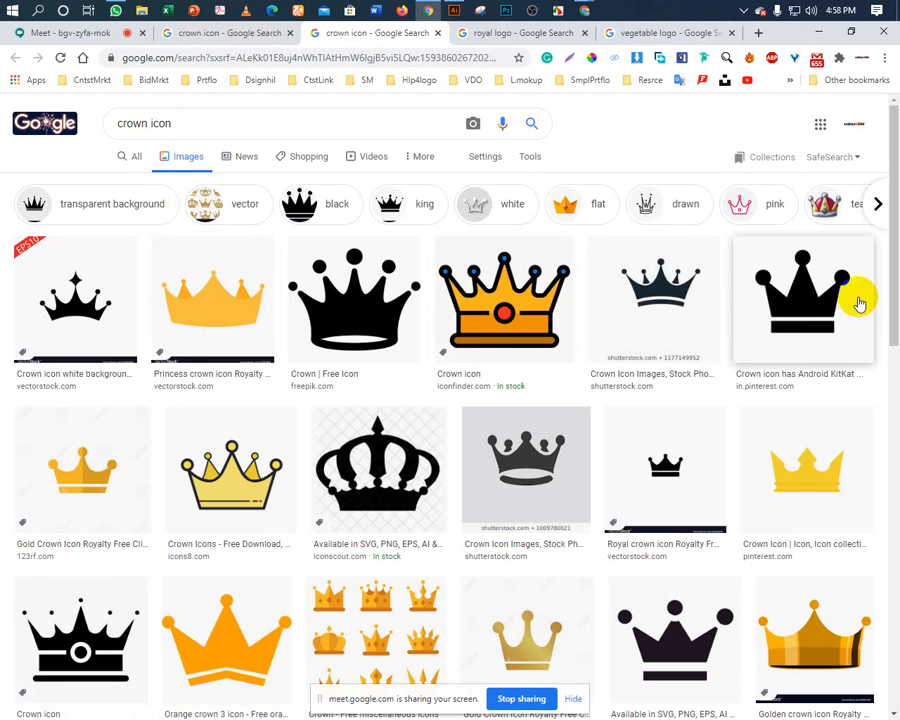
click(822, 306)
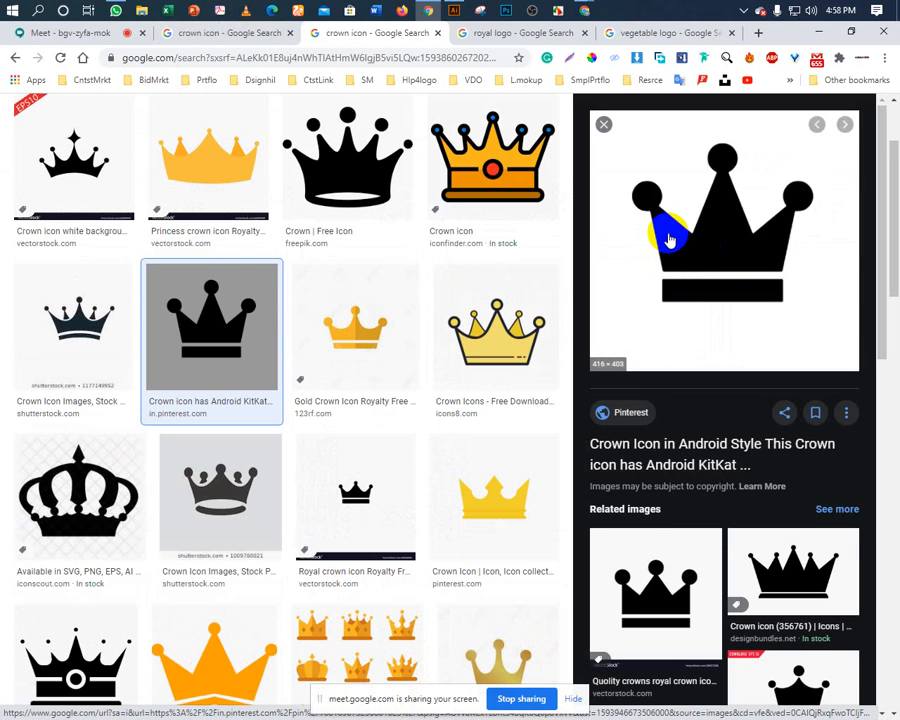
right_click(671, 242)
click(700, 414)
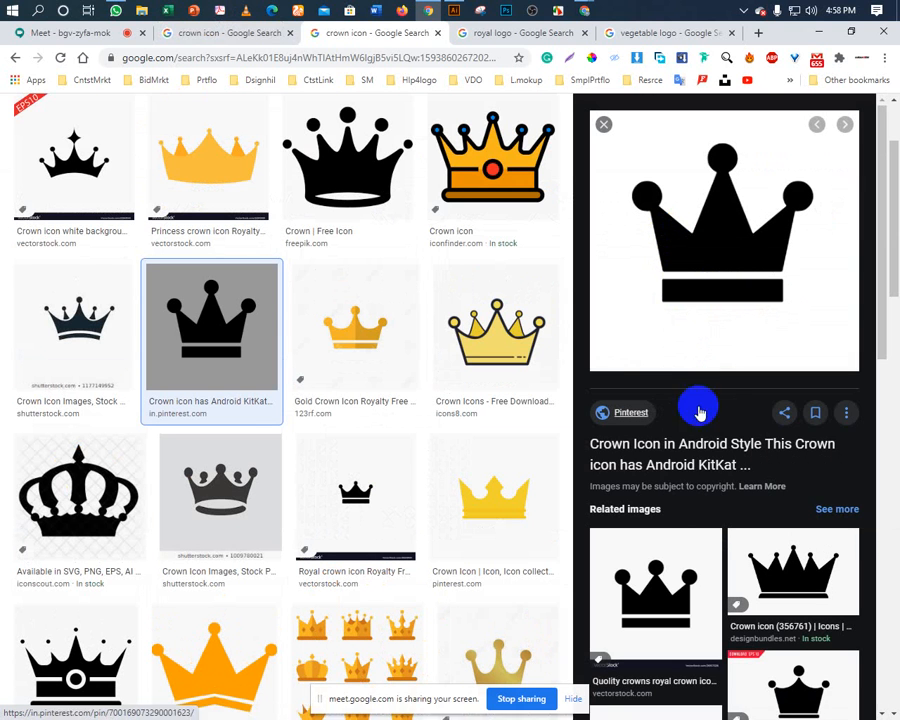
Switch to Illustrator and paste the copied crown image into the document.
click(453, 12)
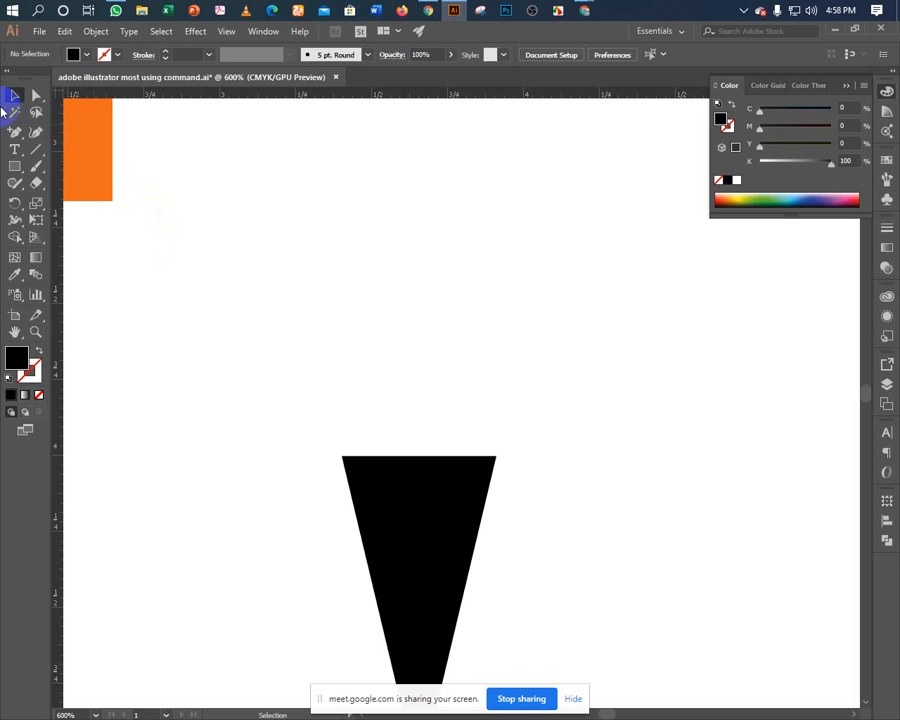
click(64, 31)
click(86, 114)
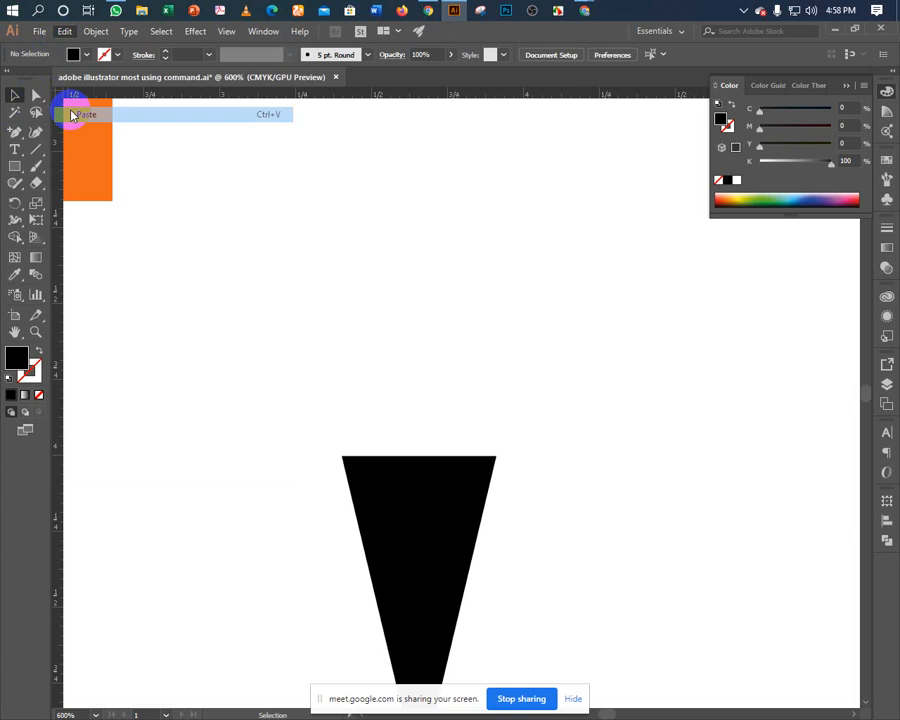
Scale the crown image uniformly to 10% and move it to the empty area up and left of the triangle.
right_click(272, 271)
mouse_move(362, 359)
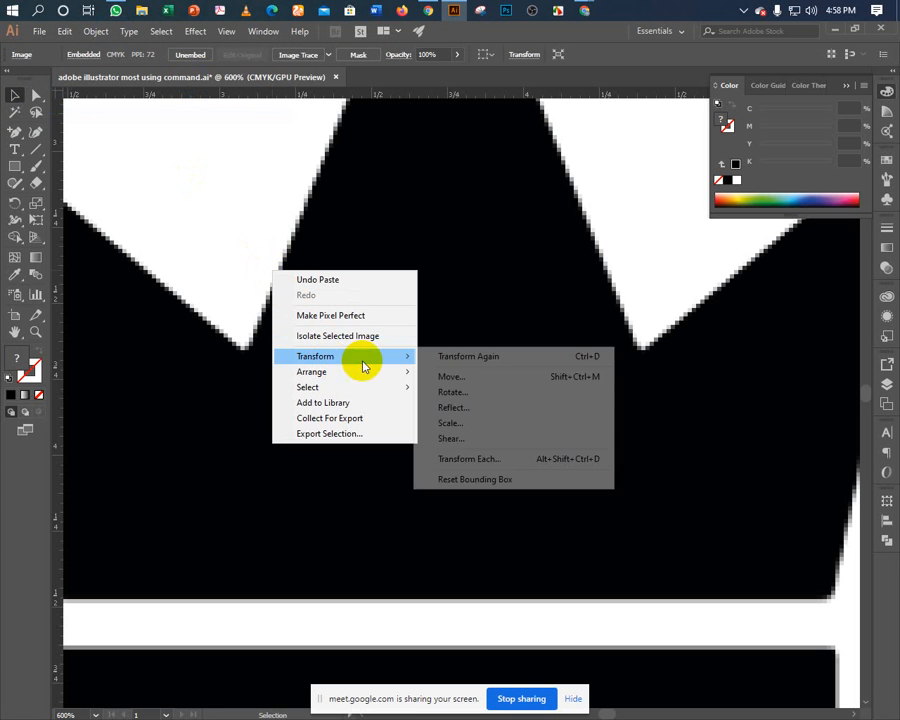
click(450, 422)
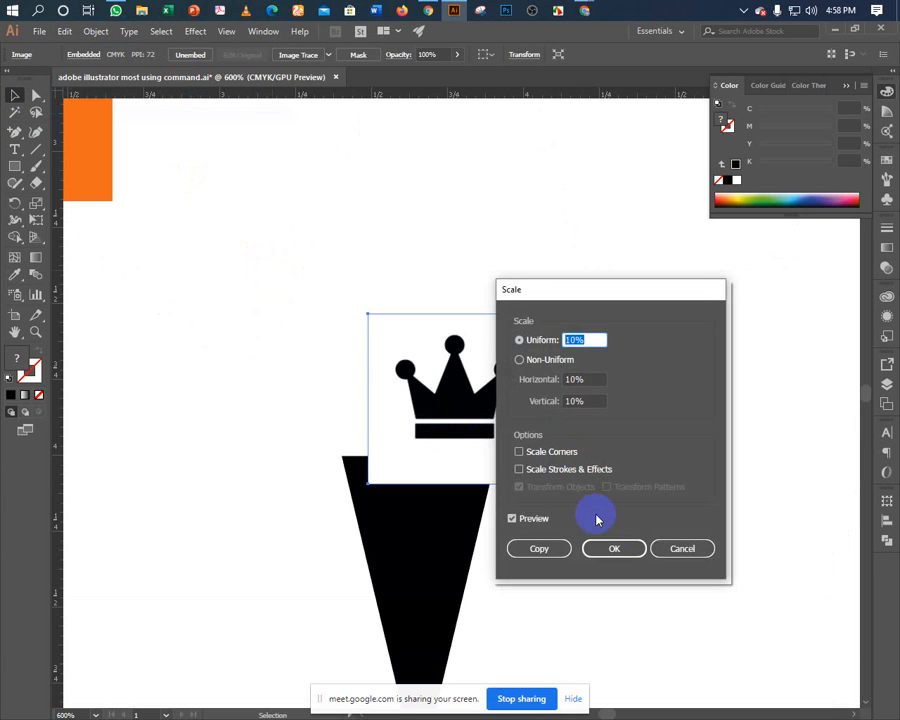
click(614, 547)
drag(455, 401, 199, 316)
drag(152, 277, 185, 297)
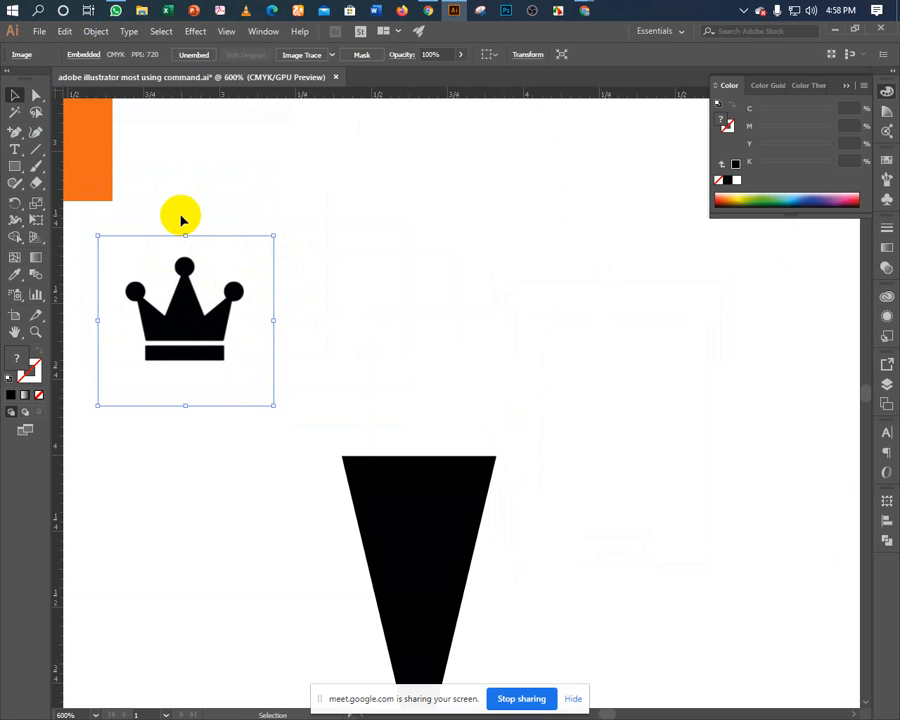
Trace the crown image with the Black and White Logo preset, then expand and ungroup the tracing.
click(332, 57)
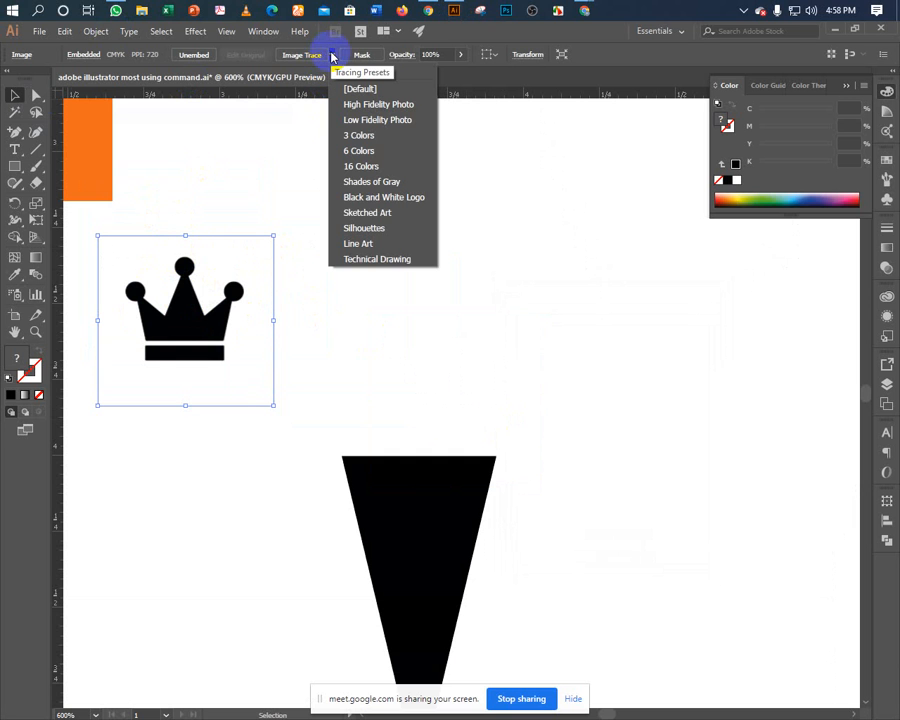
click(357, 199)
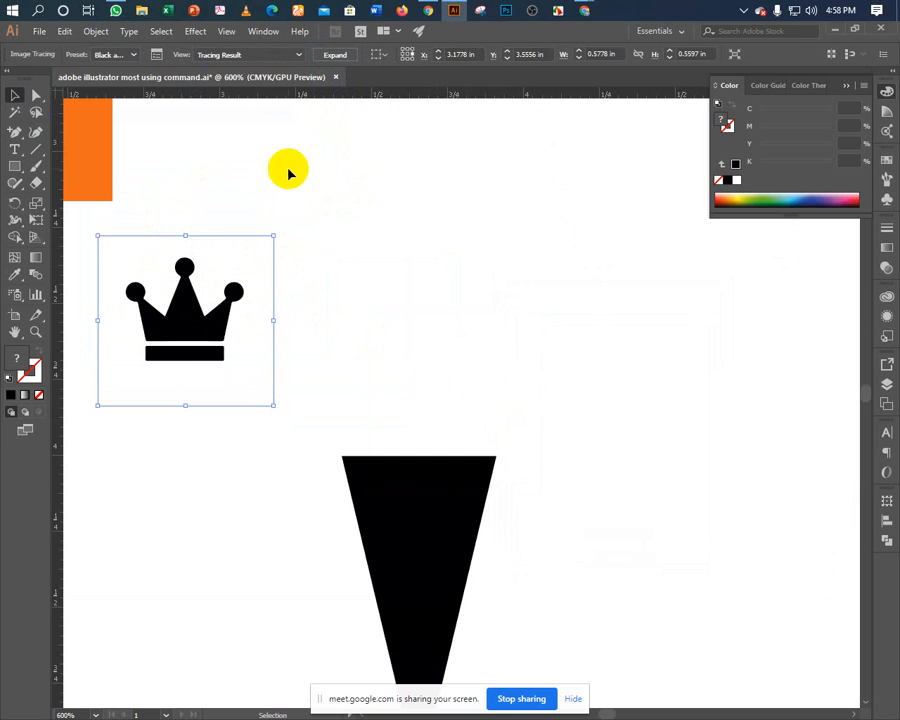
click(335, 55)
right_click(184, 298)
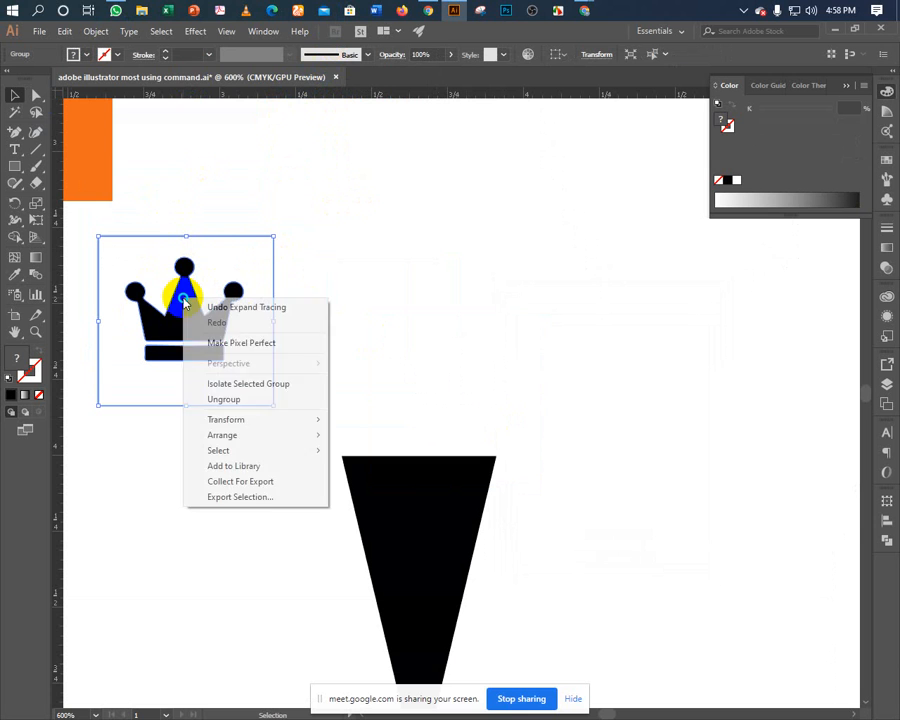
click(223, 399)
Delete the white background shape around the traced crown.
click(159, 450)
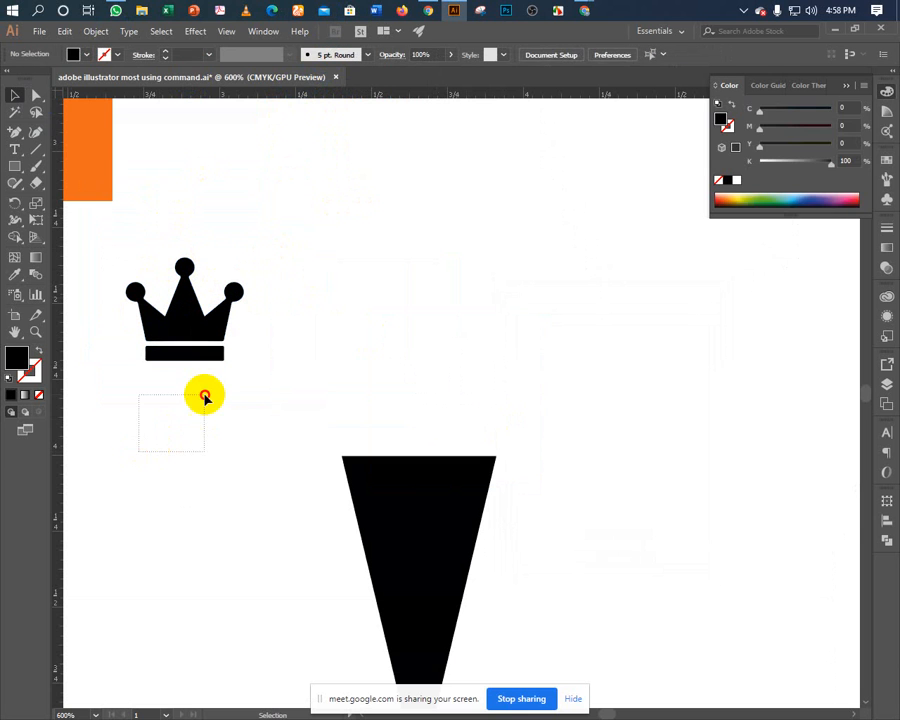
click(229, 380)
key(Delete)
Move the crown's upper part, without its base bar, to just above the triangle's top edge, leaving a narrow gap.
click(183, 342)
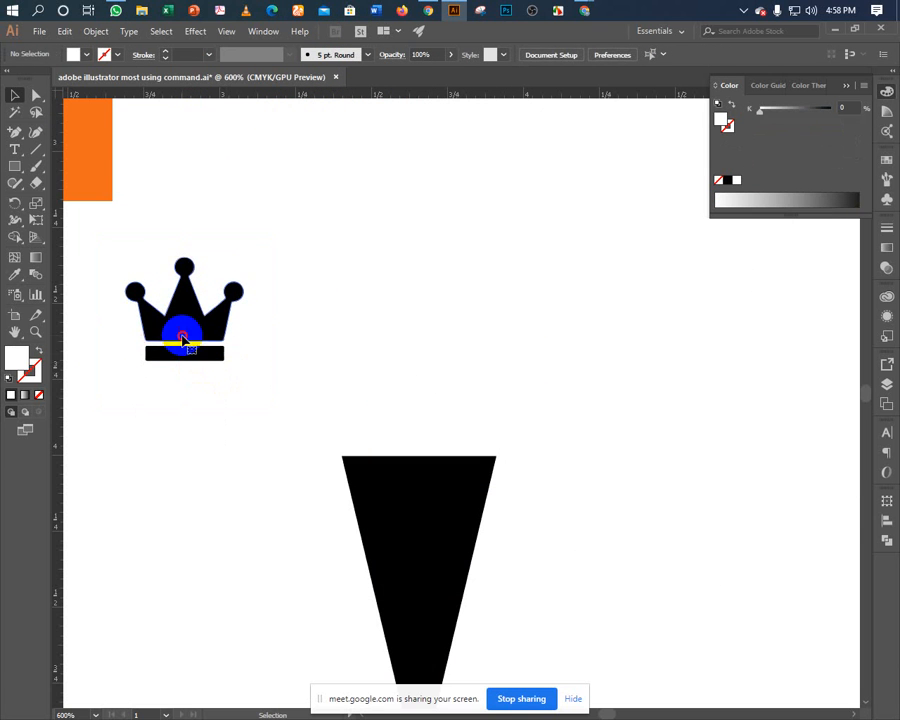
click(129, 388)
click(174, 340)
click(180, 322)
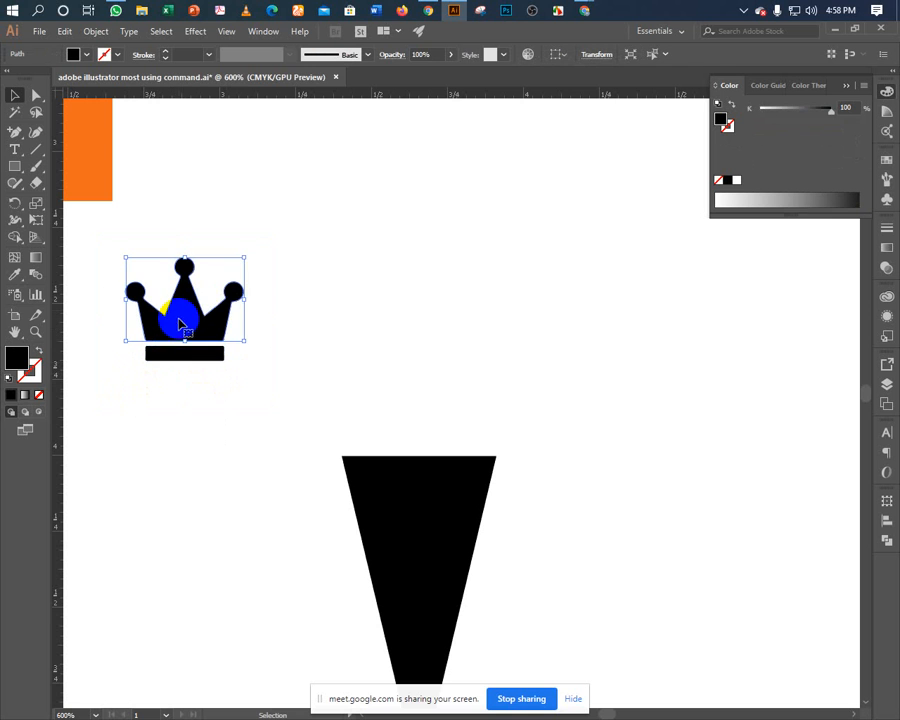
drag(180, 322, 372, 418)
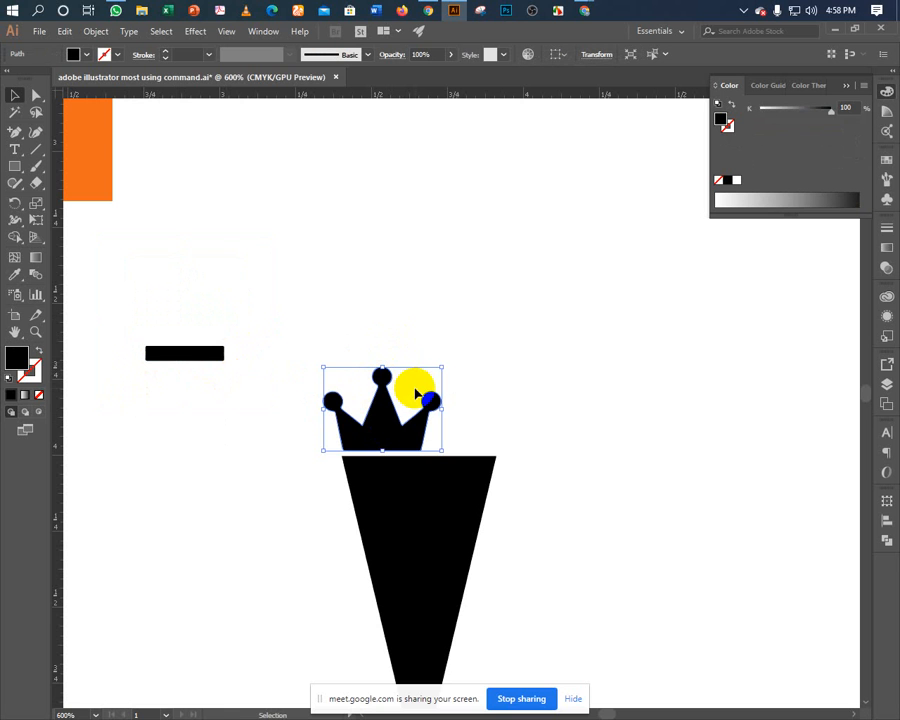
Enlarge the crown proportionally to about 1.5 times its size and shift it slightly right above the triangle.
drag(441, 368, 530, 324)
click(408, 428)
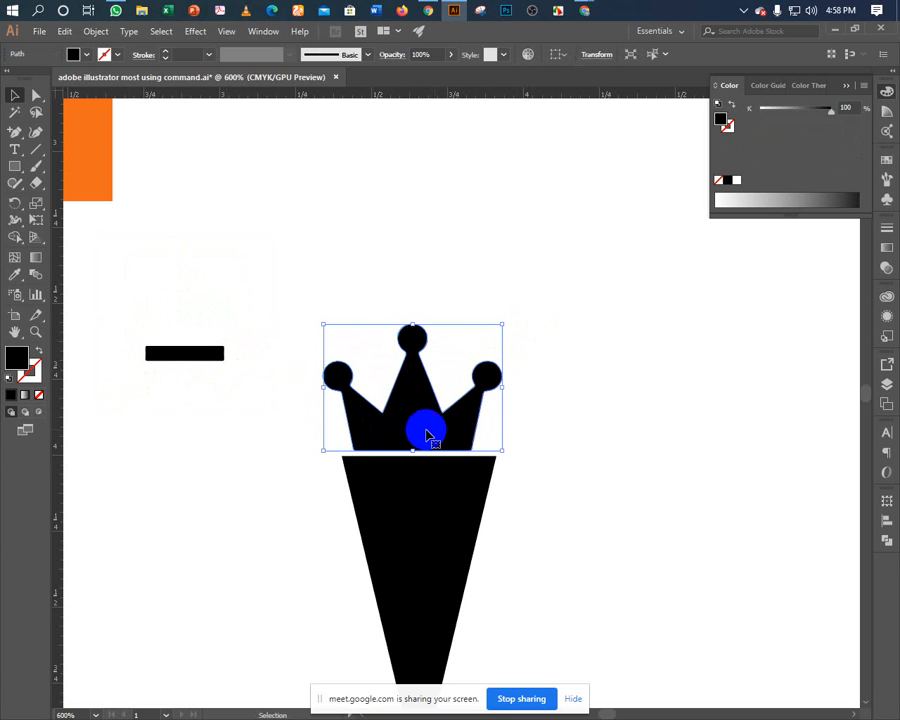
key(a)
drag(478, 432, 505, 432)
key(v)
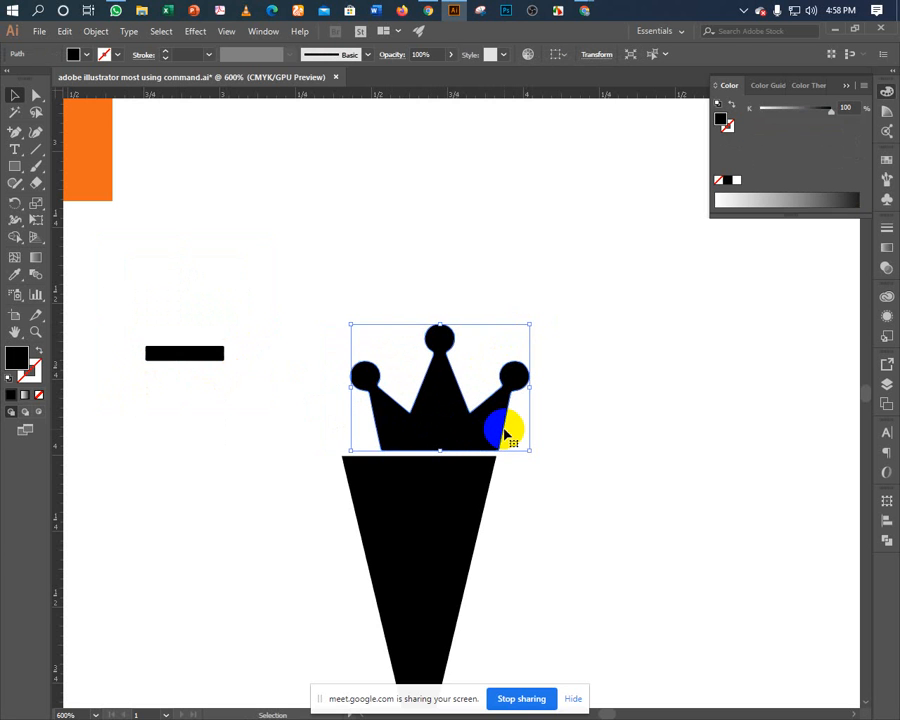
Undo the crown's last shifts to the right above the triangle and clear the selection.
click(340, 430)
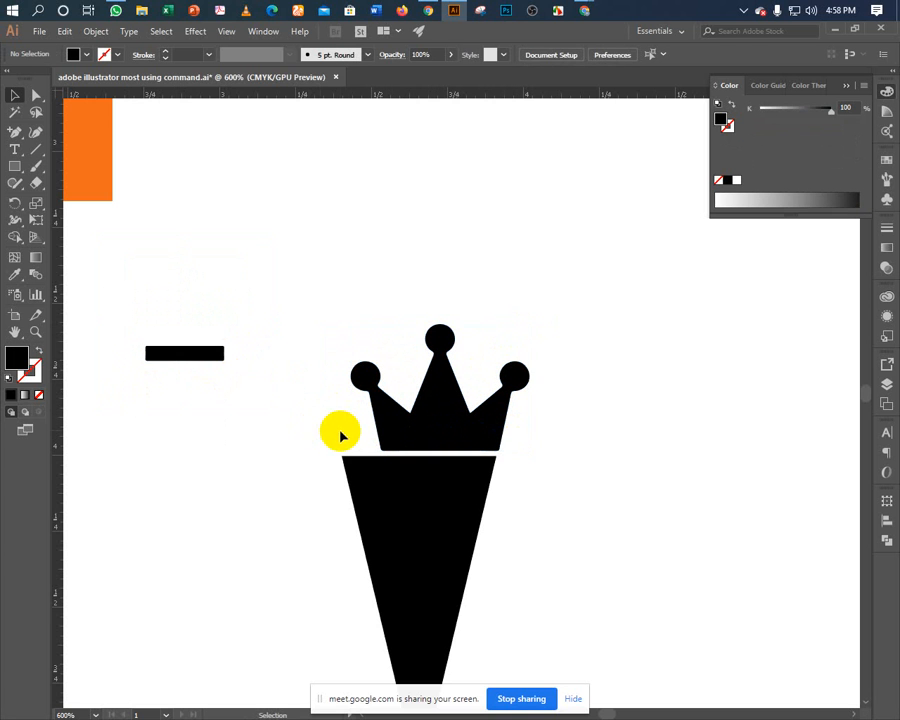
key(ctrl+z)
key(ctrl+z)
key(ctrl+z)
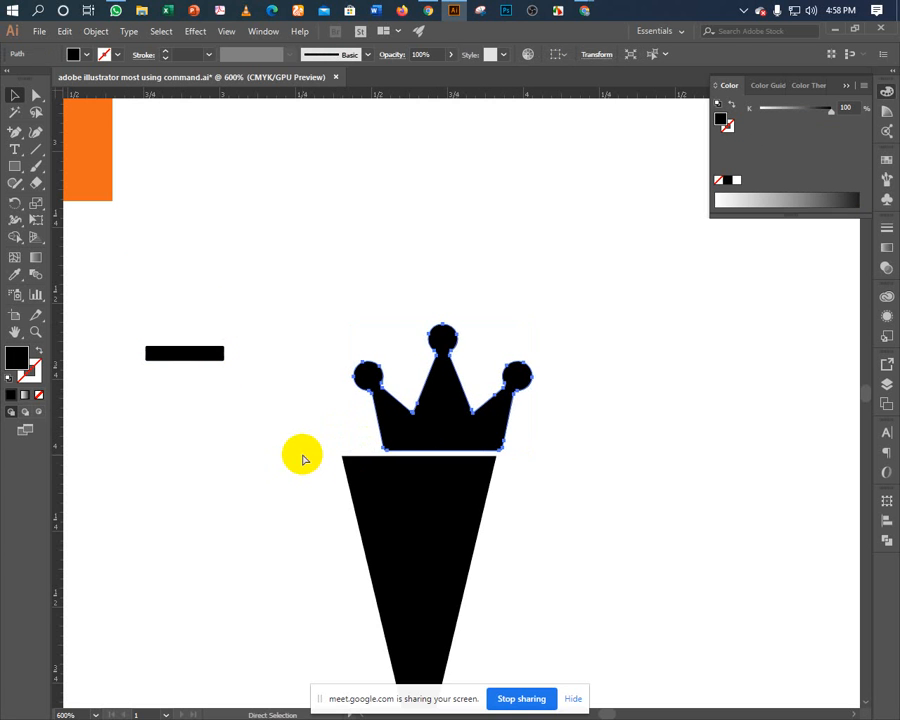
key(ctrl+z)
click(304, 457)
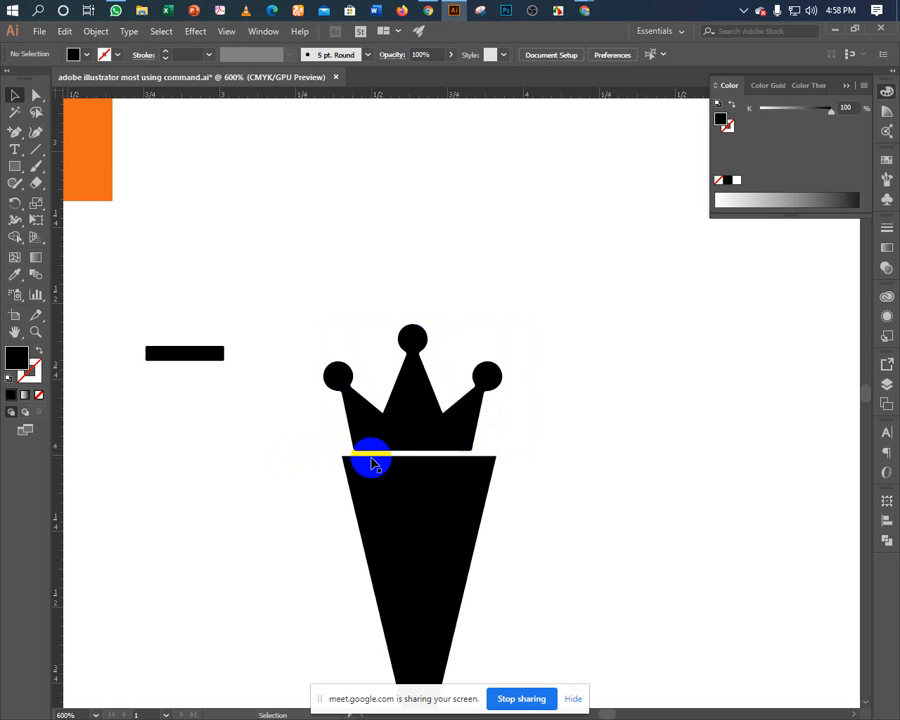
Draw a straight horizontal line across the crown, slightly above its rounded base corners and extending past both sides.
key(ctrl+=)
drag(336, 489, 408, 398)
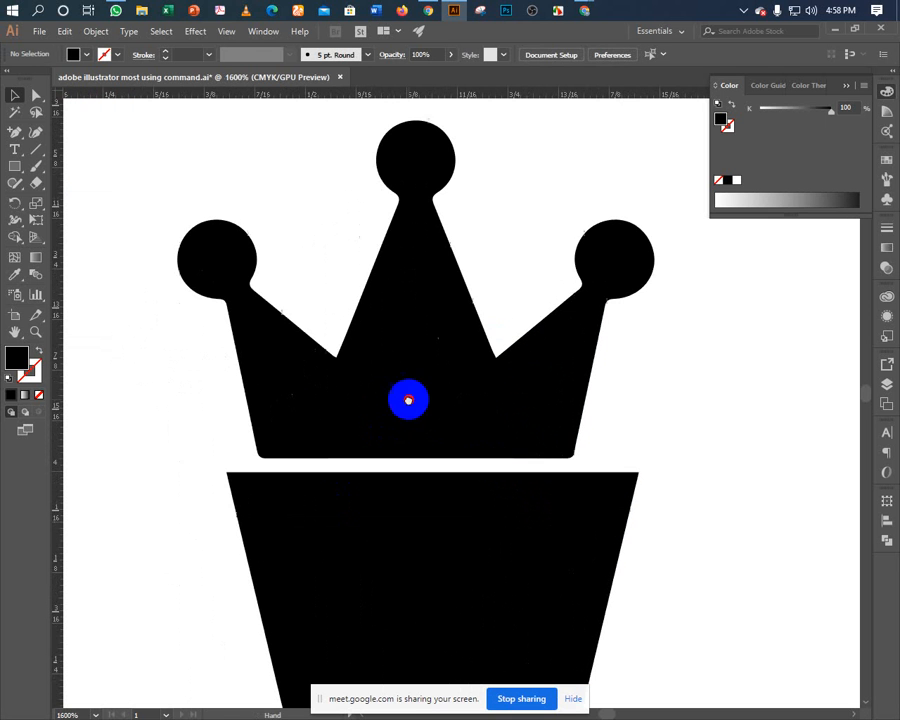
click(40, 153)
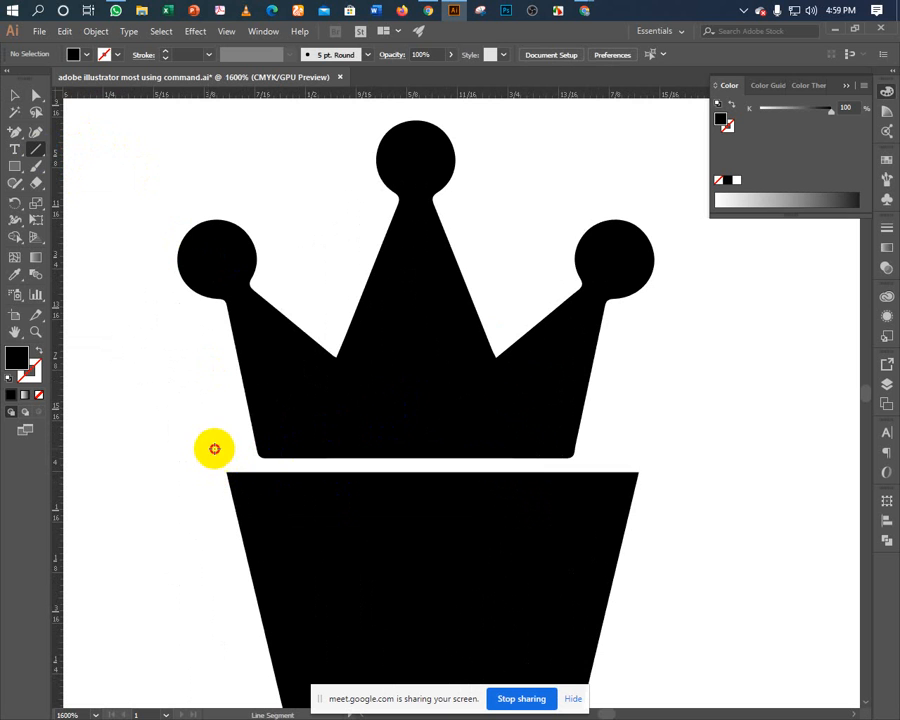
drag(208, 448, 635, 448)
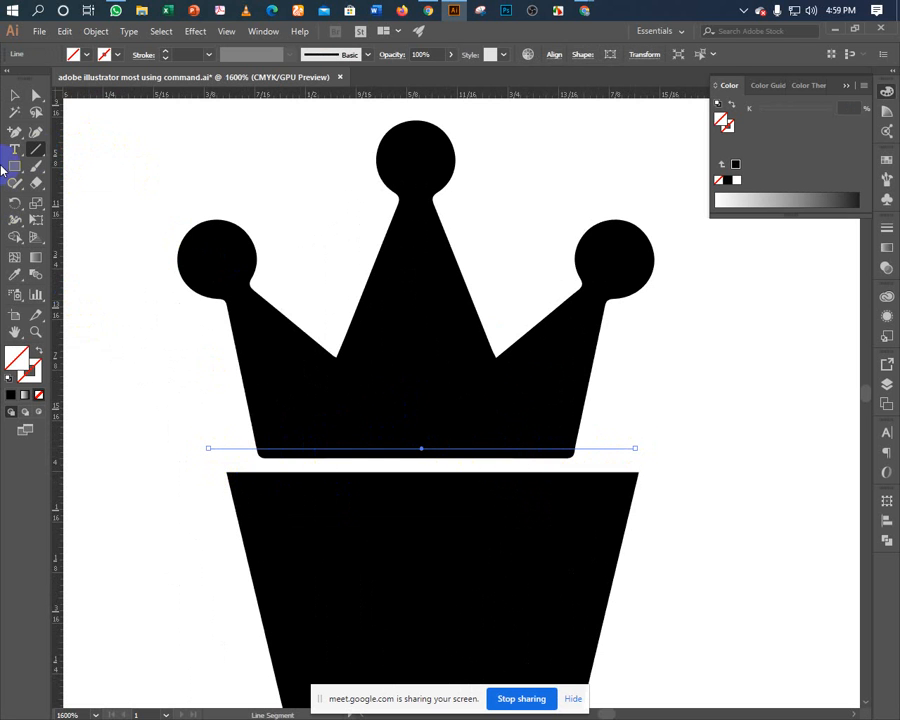
Divide the crown along the horizontal line with Pathfinder and ungroup the resulting pieces.
click(15, 97)
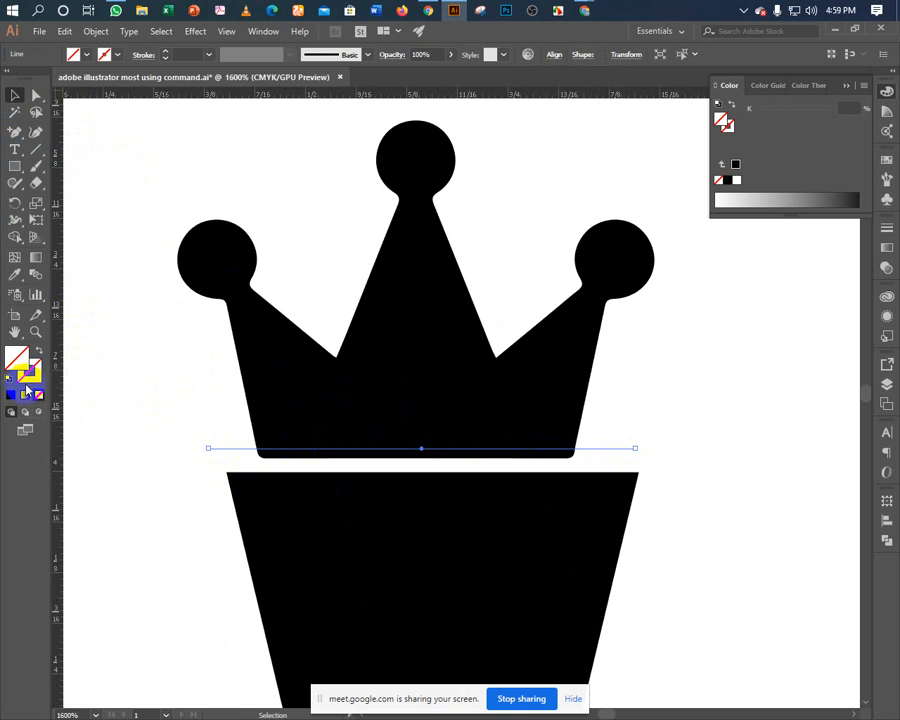
shift+click(299, 382)
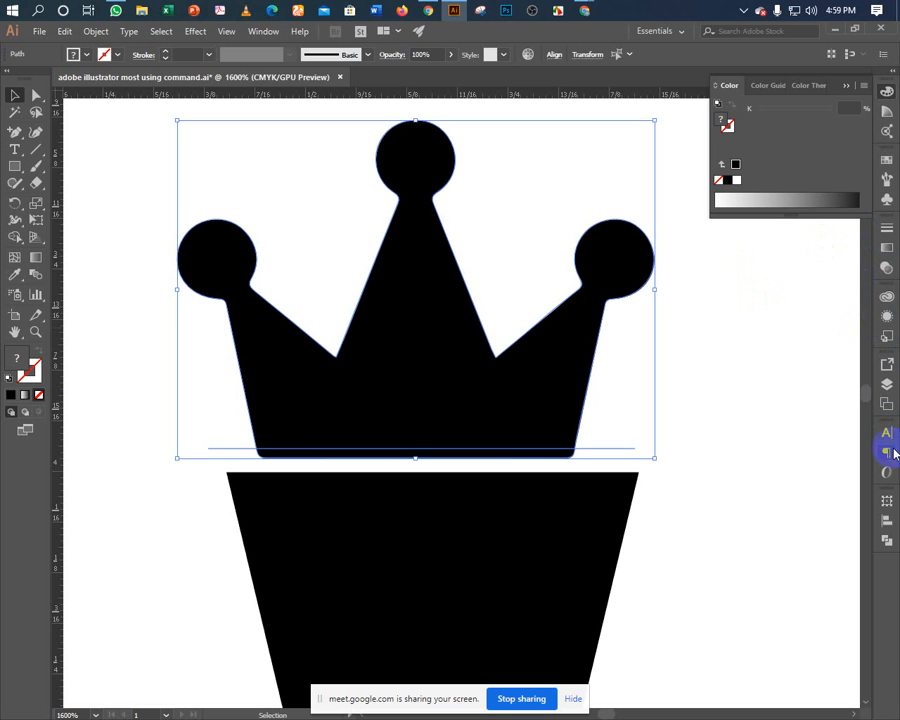
click(886, 540)
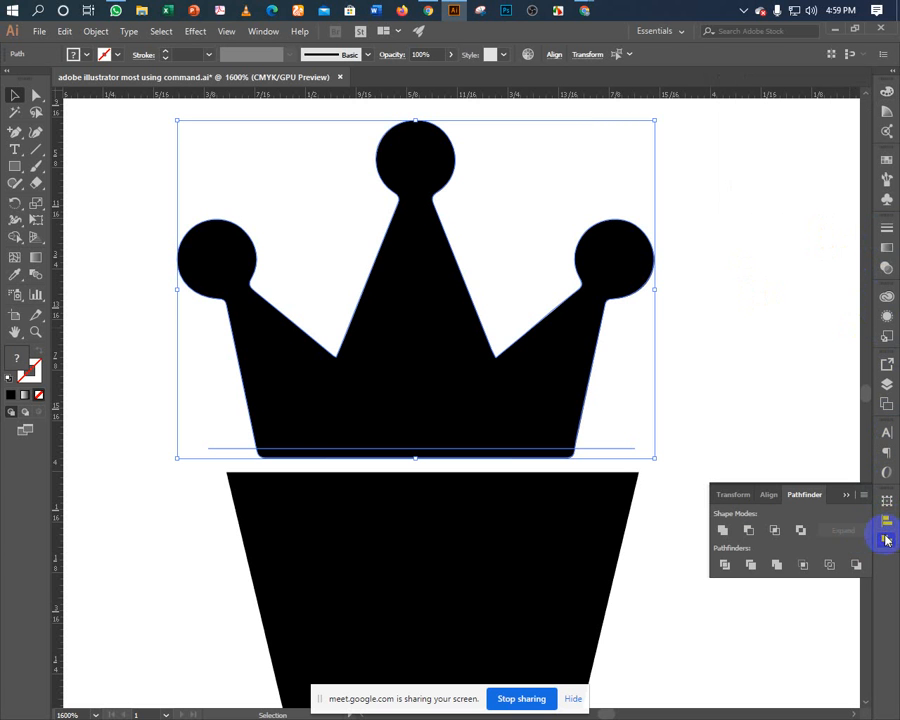
click(725, 566)
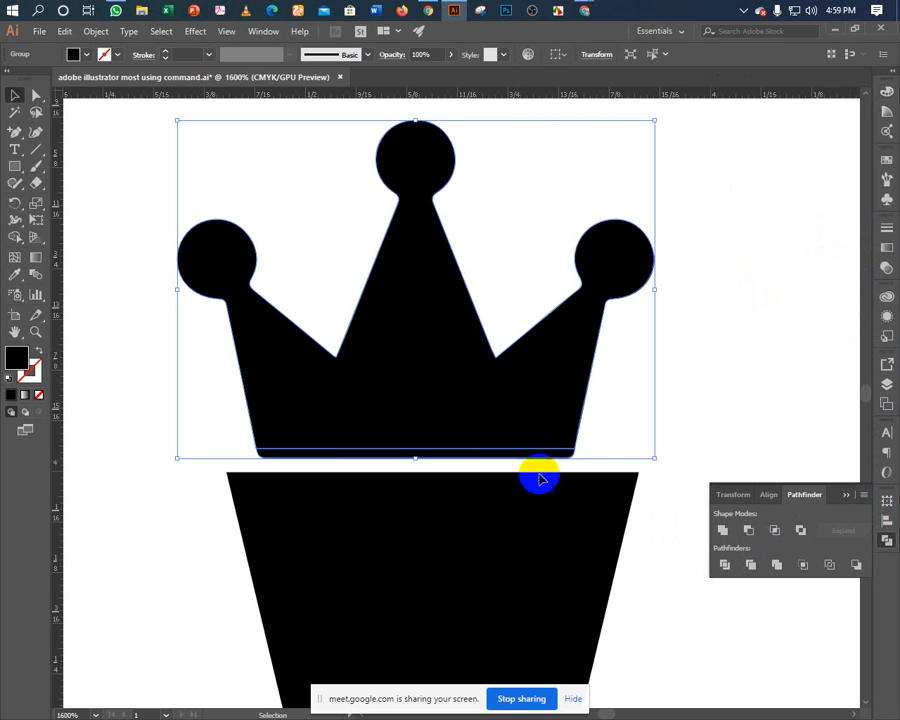
right_click(468, 428)
click(508, 536)
click(599, 466)
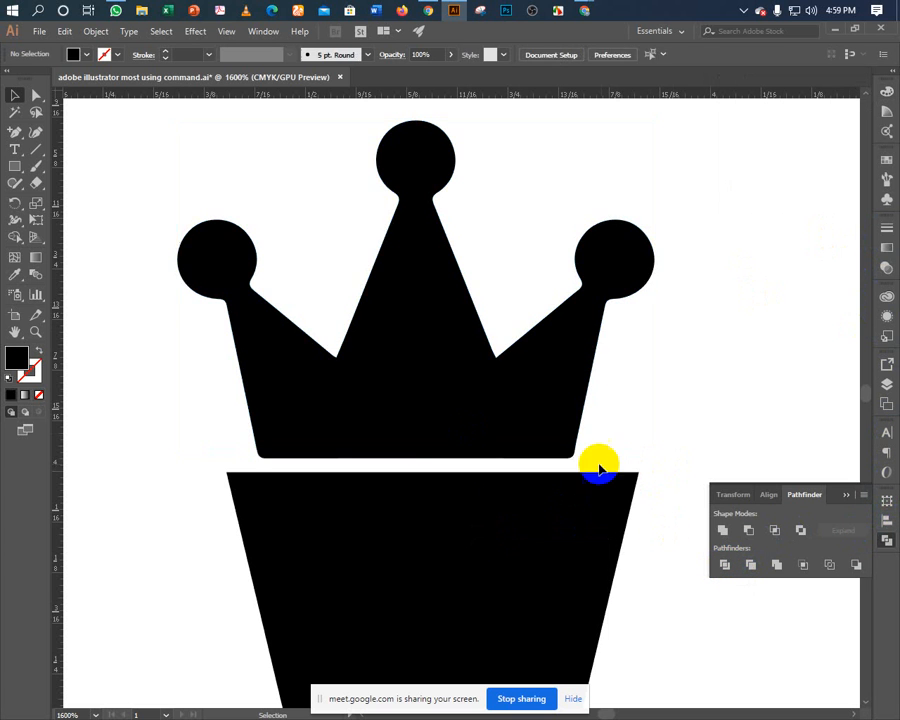
Delete the thin rounded strip cut off the crown's base, leaving a straight lower edge.
click(562, 452)
key(Delete)
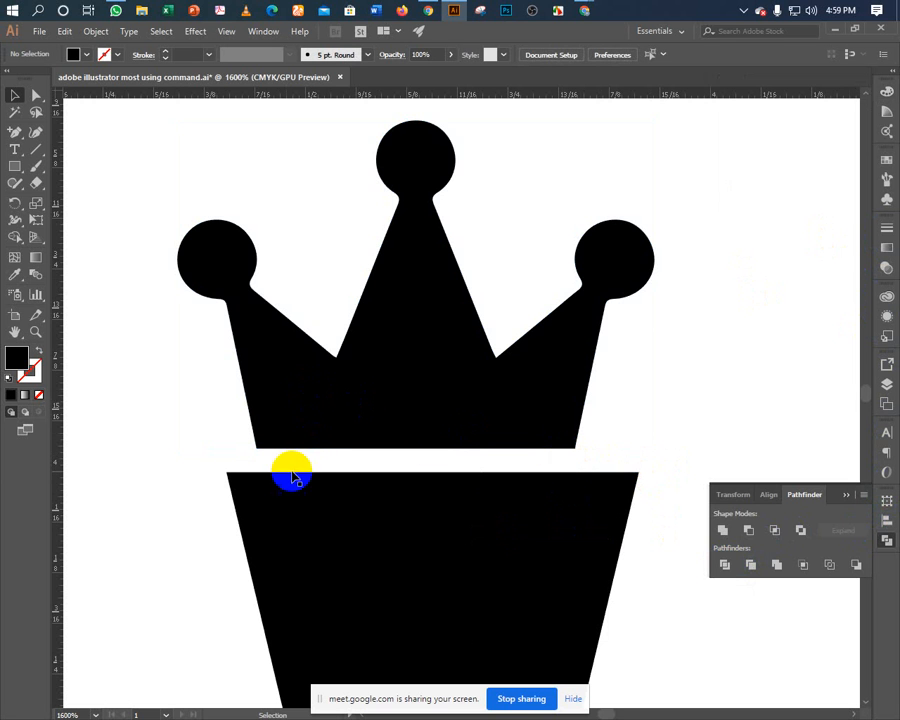
click(851, 497)
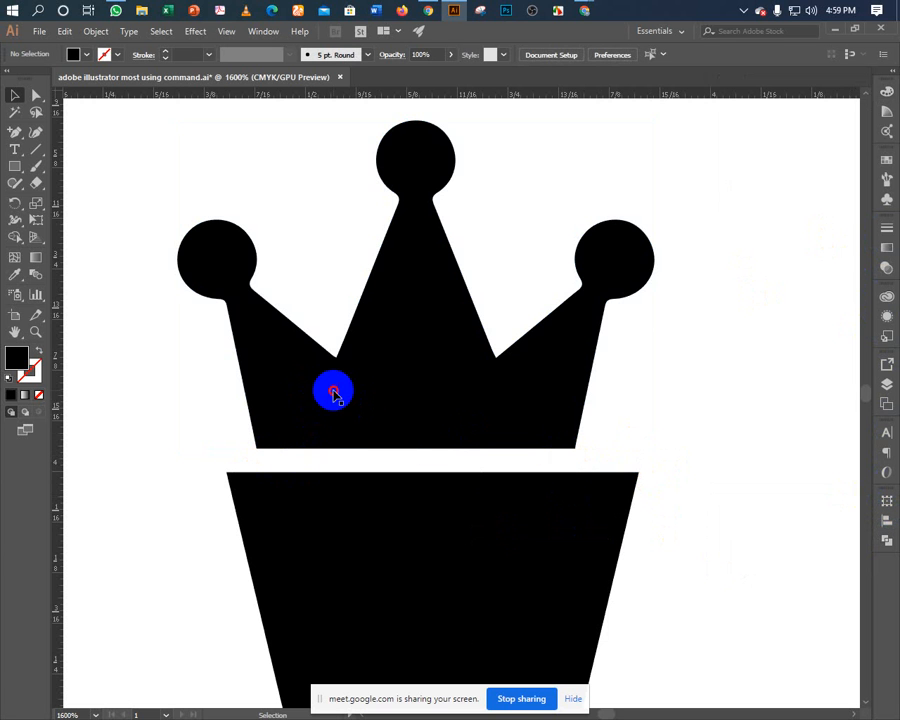
Move the crown down and left, placing its lower-left corner just above the triangle's upper-left corner with a narrow gap.
click(350, 408)
drag(350, 408, 318, 418)
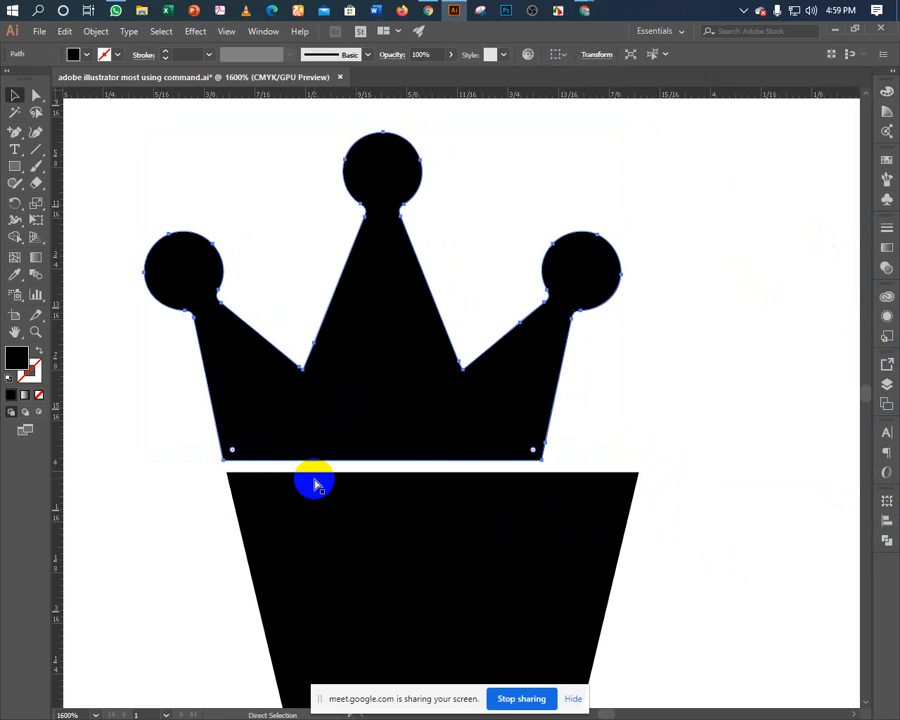
Check the keyboard increment in the general preferences and test nudging the crown right and back.
key(ctrl+k)
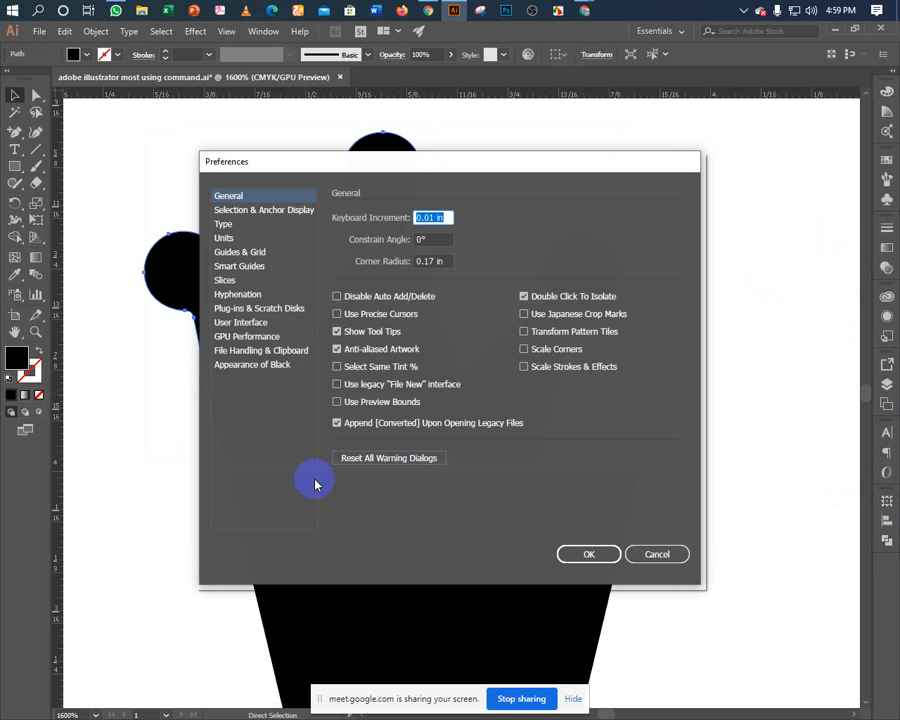
click(653, 556)
key(a)
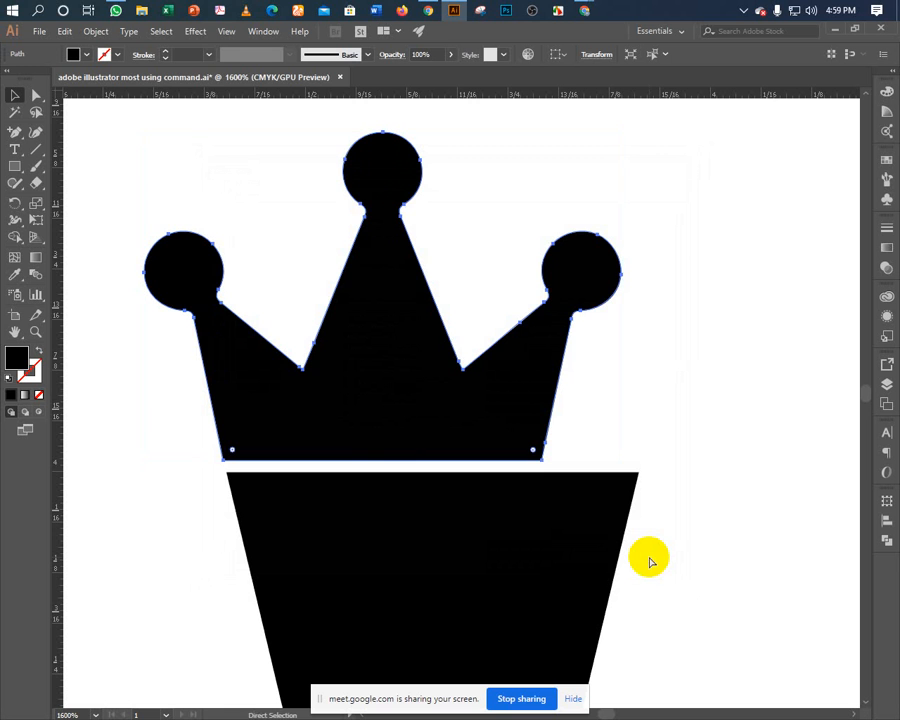
key(ctrl+k)
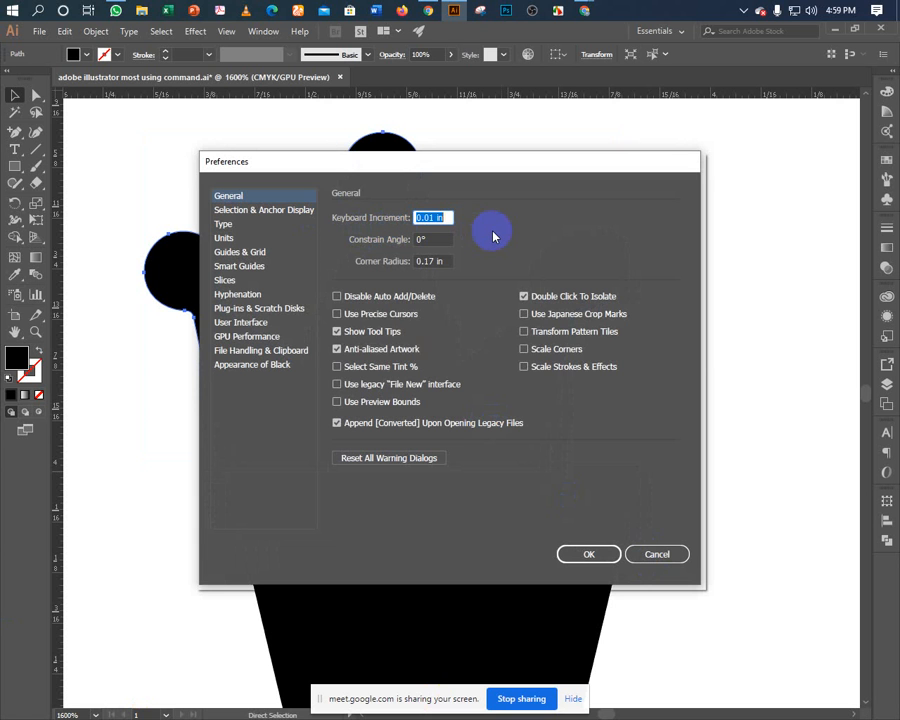
click(640, 552)
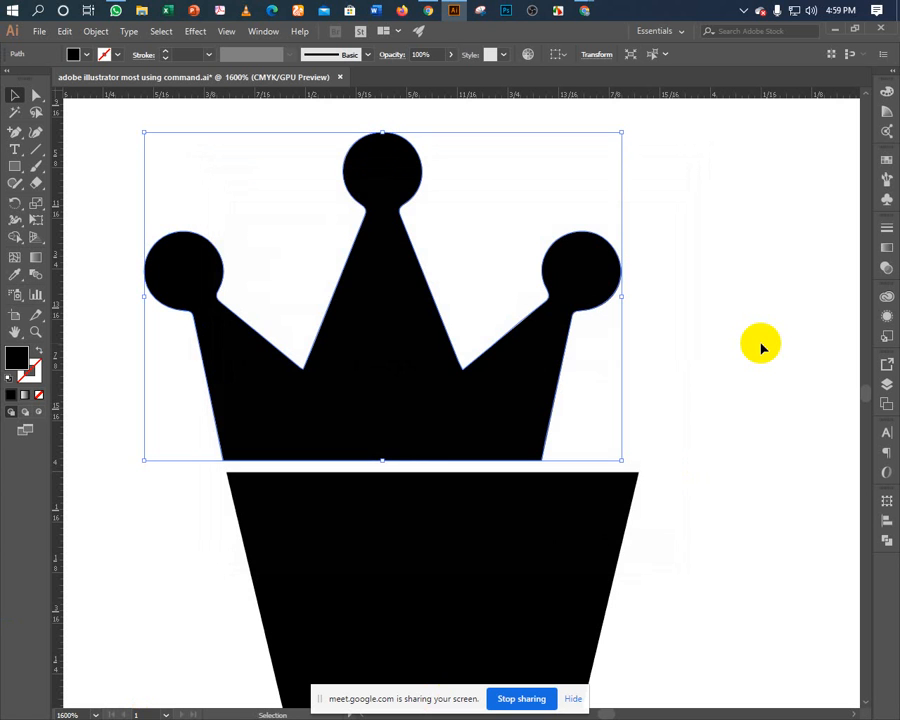
key(a)
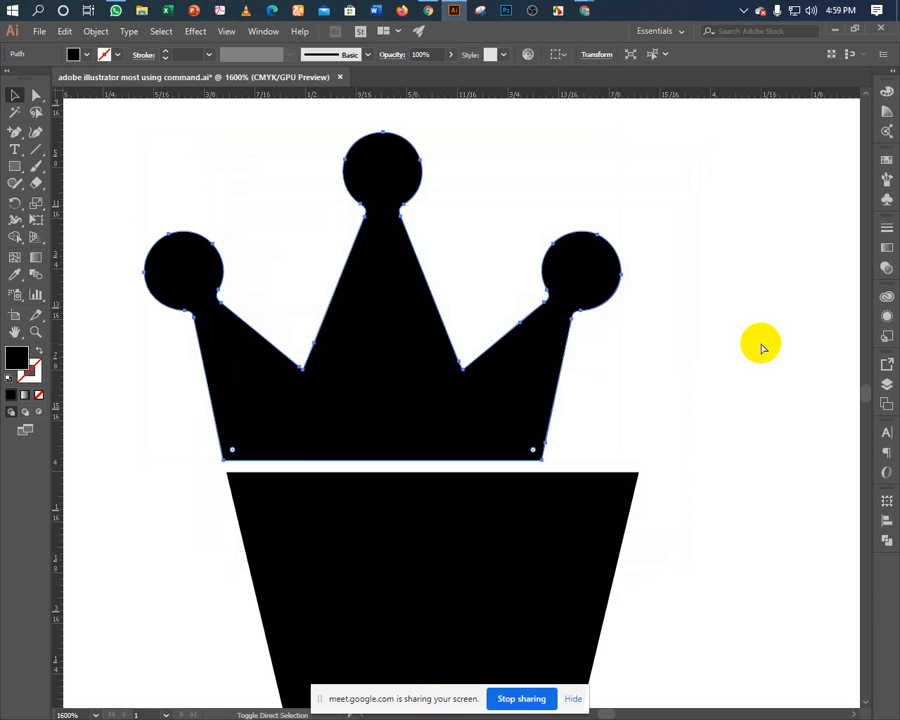
key(Right)
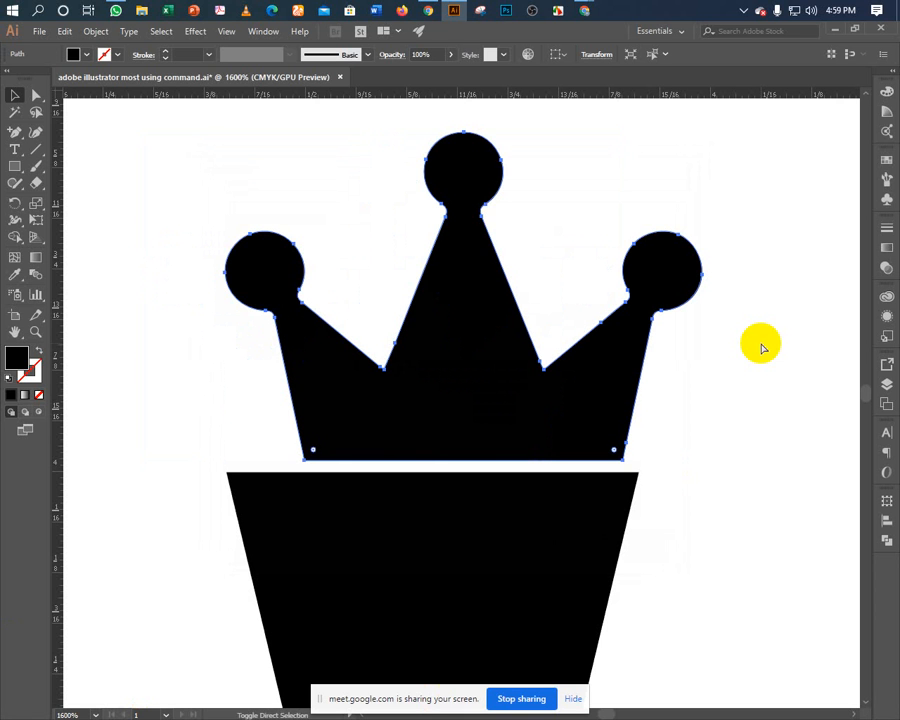
key(Left)
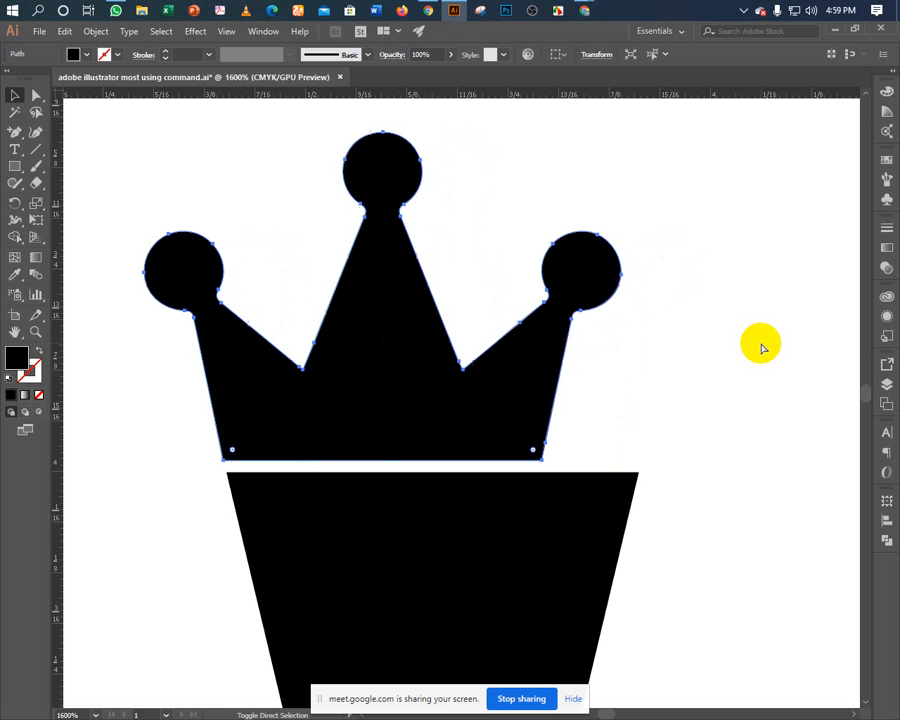
key(v)
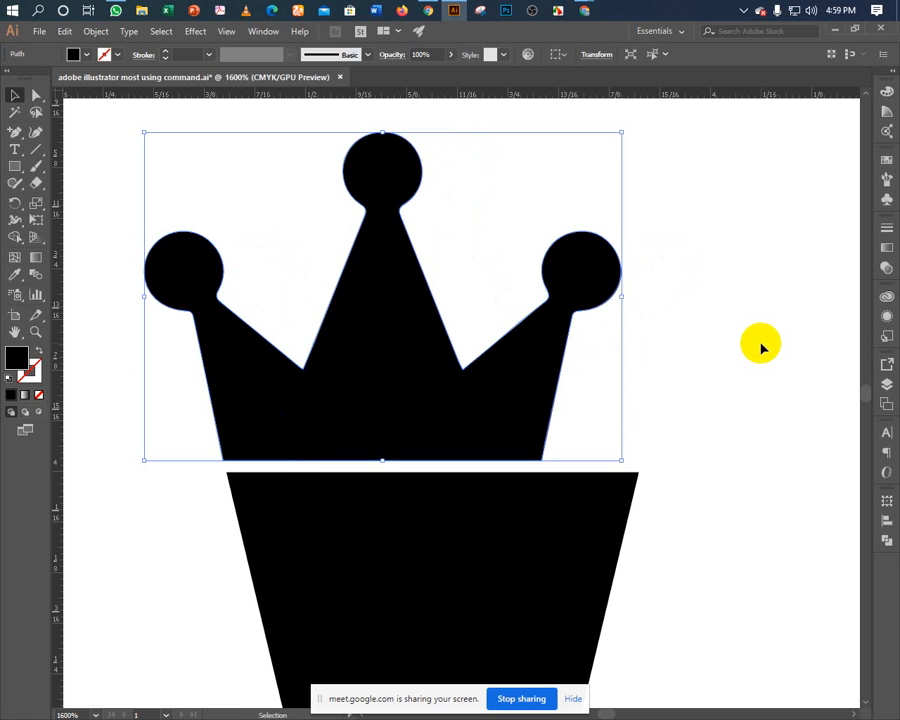
key(a)
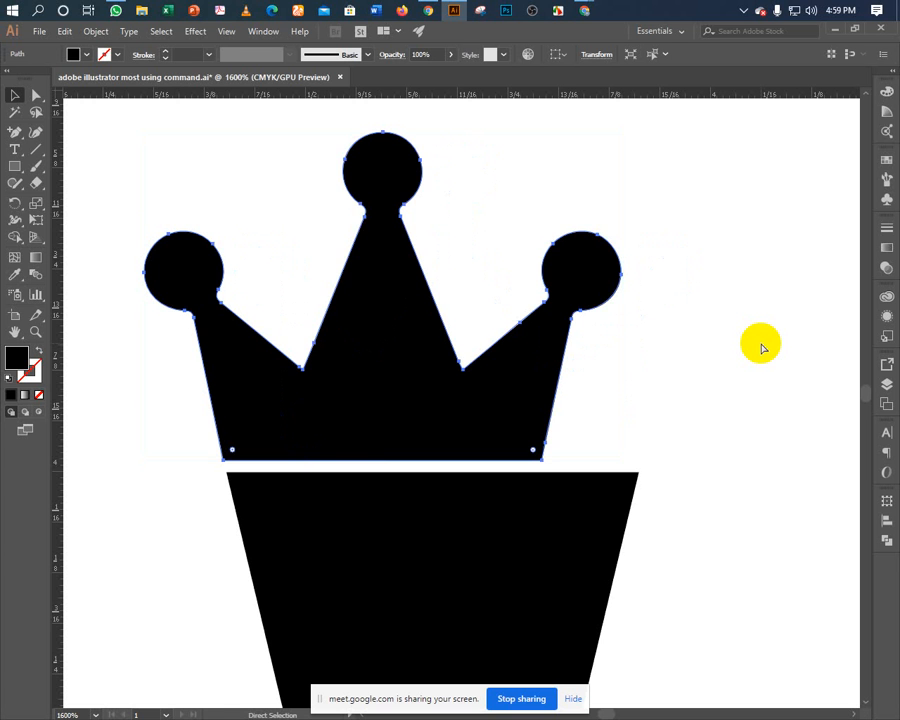
Set the keyboard increment to 0.001 in and test the finer nudge by moving the crown right and back.
key(ctrl+k)
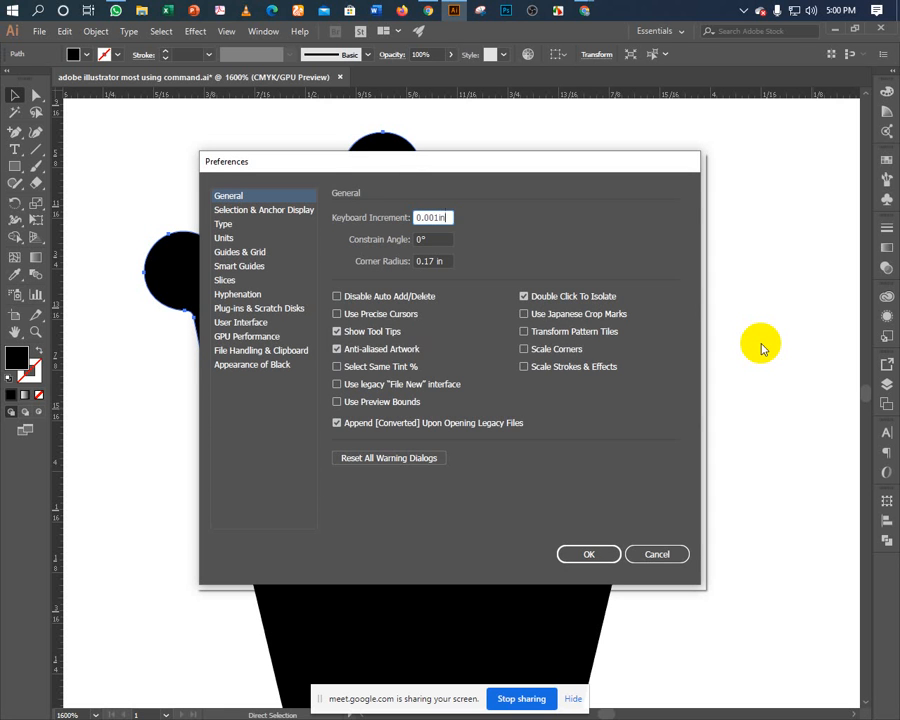
key(Return)
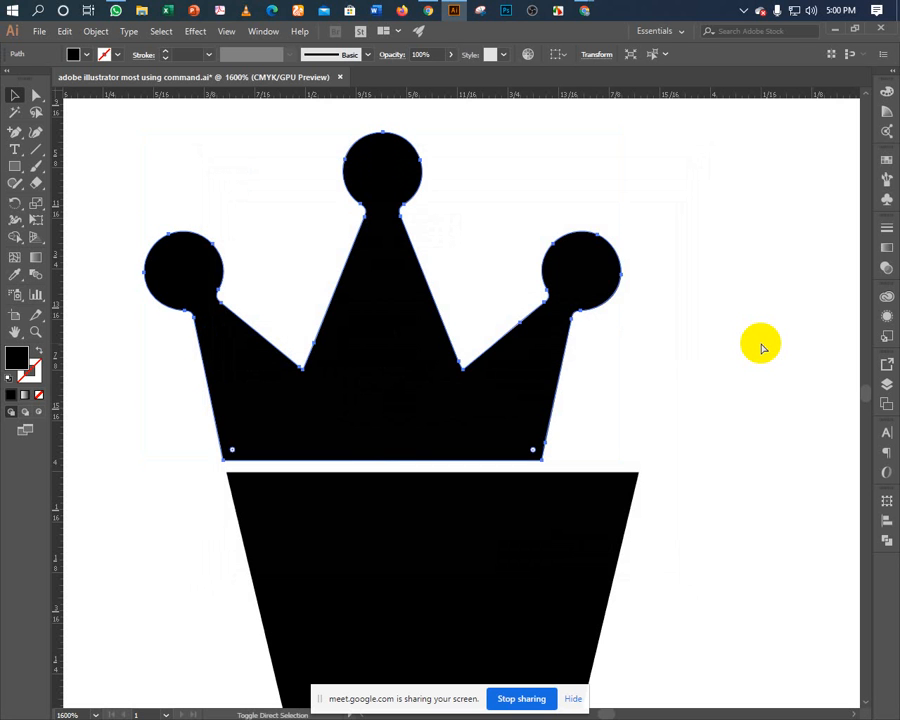
key(Right)
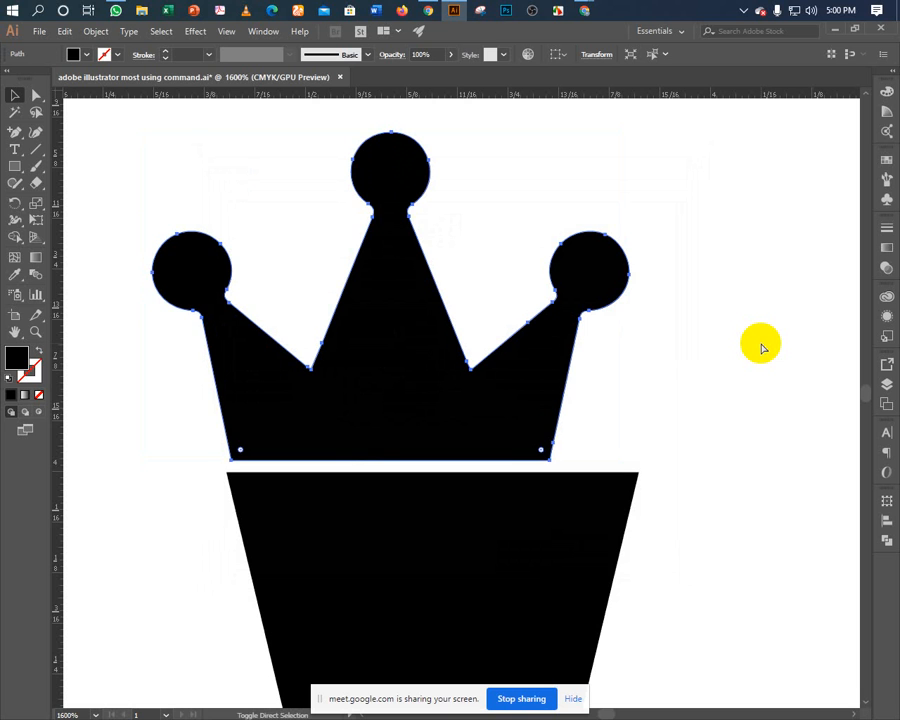
key(Left)
key(Right)
key(Left)
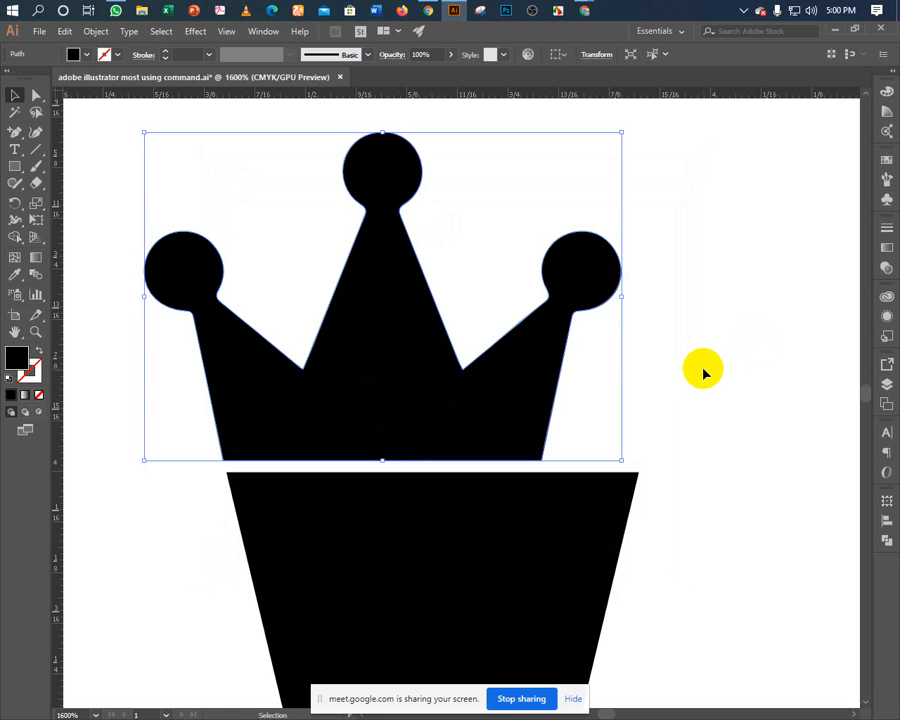
Enlarge the crown proportionally until its base spans the full width of the triangle's top edge.
key(space)
drag(694, 288, 655, 382)
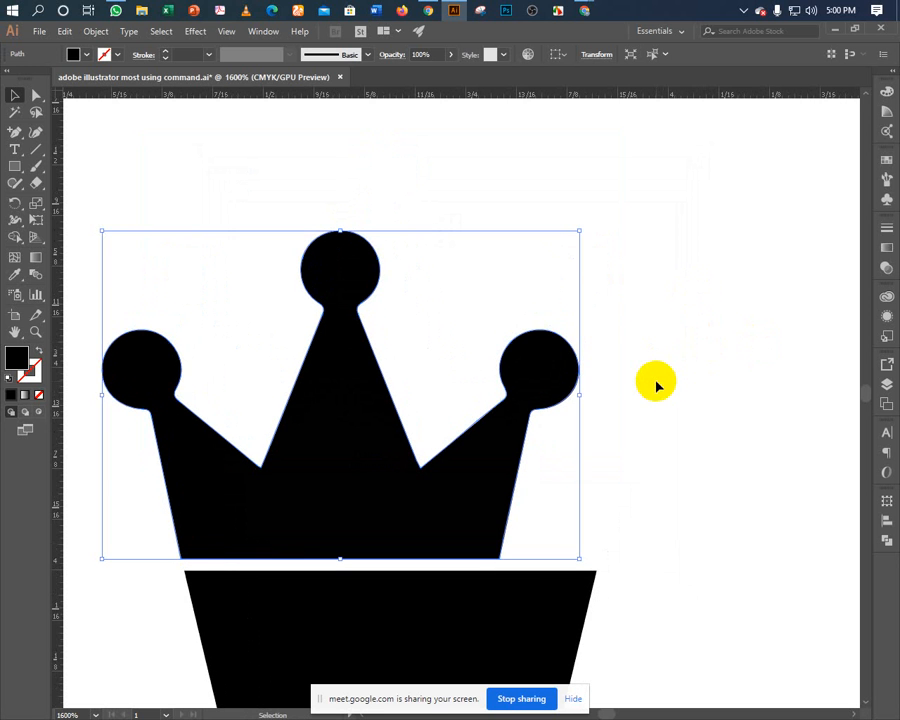
drag(581, 232, 704, 152)
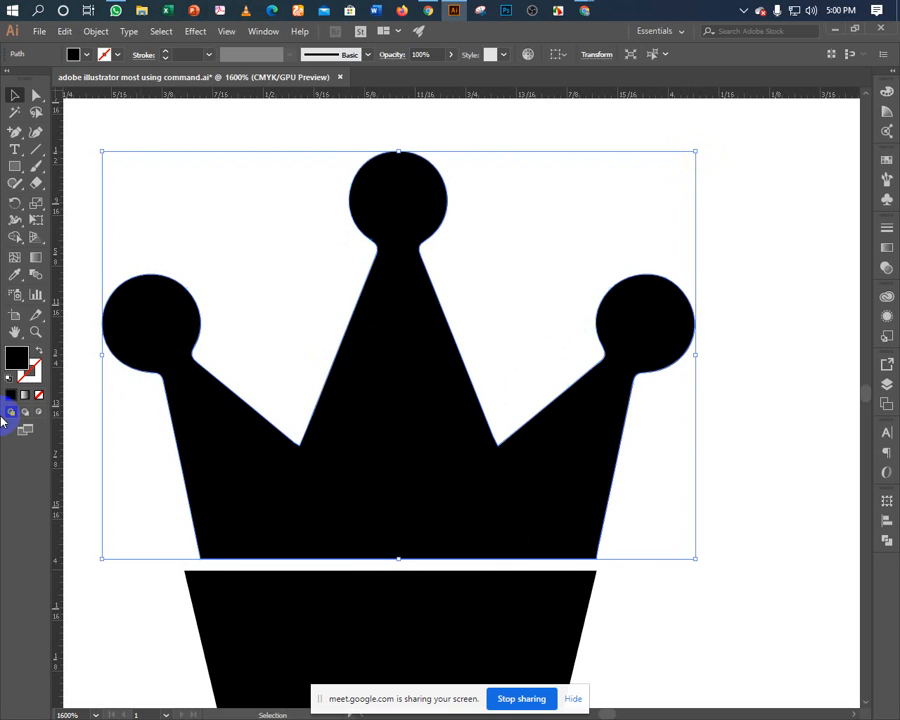
key(a)
key(ctrl+minus)
key(v)
key(ctrl+minus)
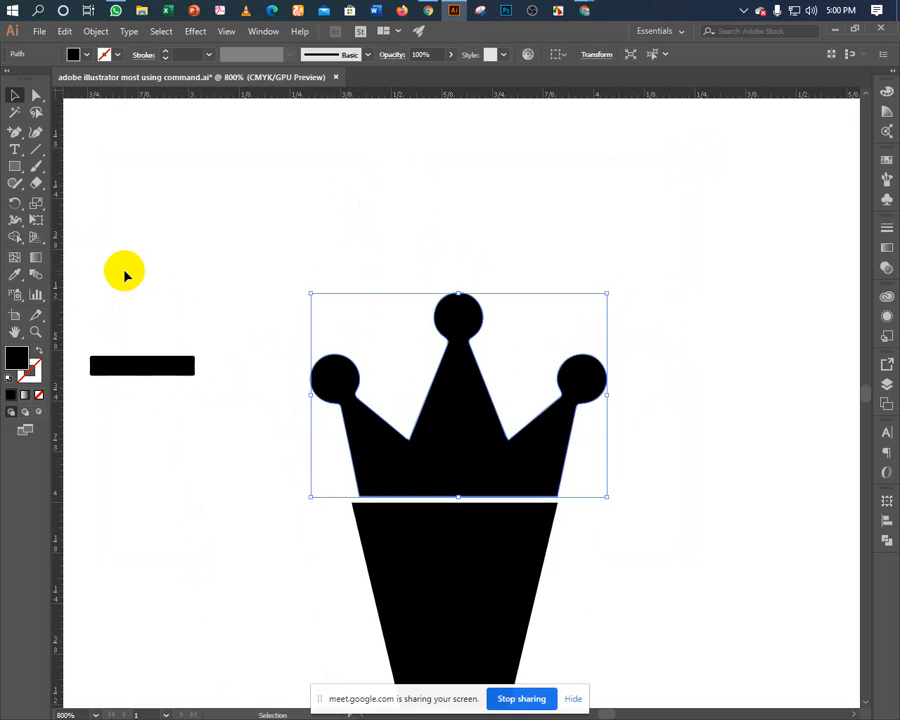
drag(303, 280, 302, 274)
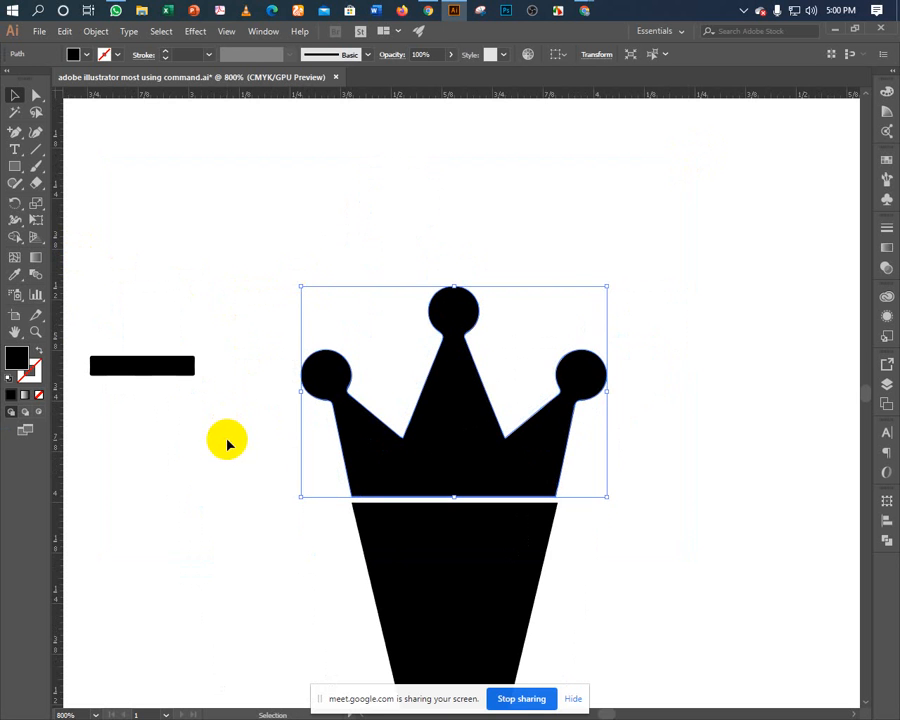
click(227, 441)
Try to reduce the crown's height from its top, keeping its base in place, and undo the change.
click(481, 412)
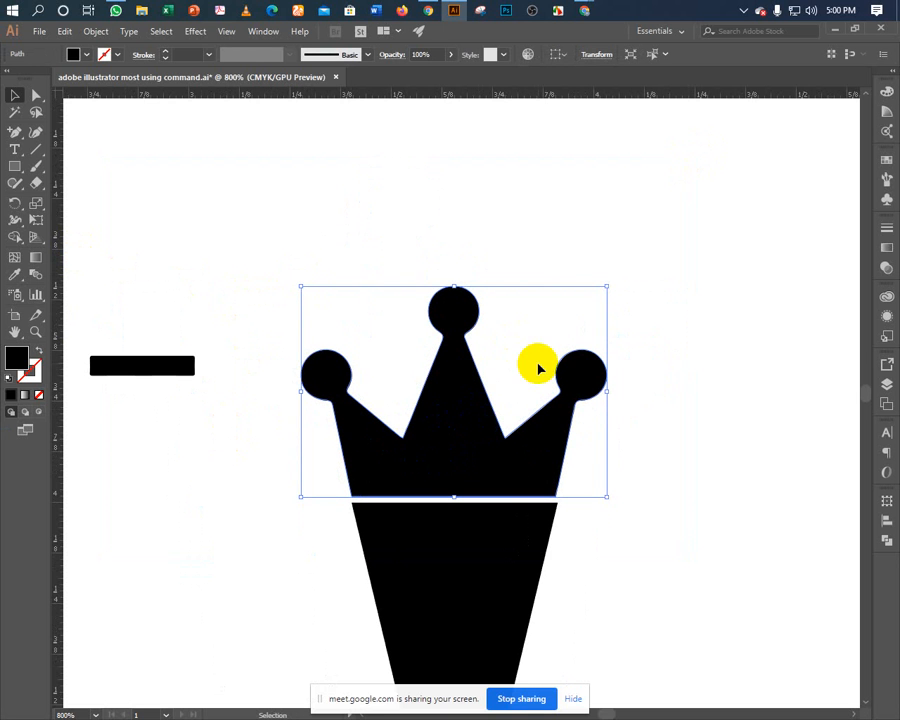
click(457, 297)
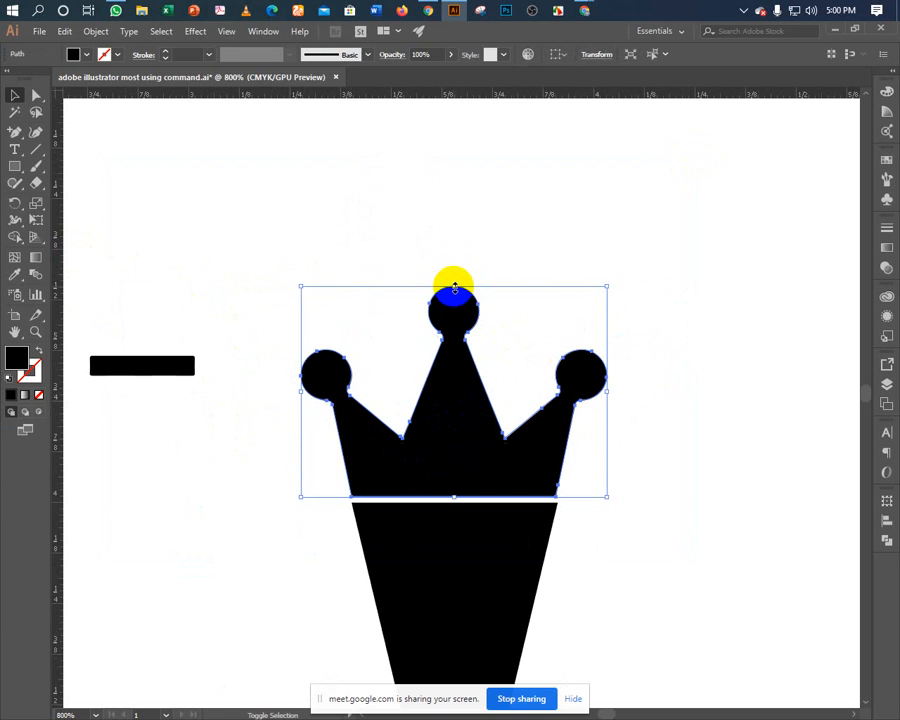
drag(454, 287, 455, 334)
click(457, 284)
key(ctrl+z)
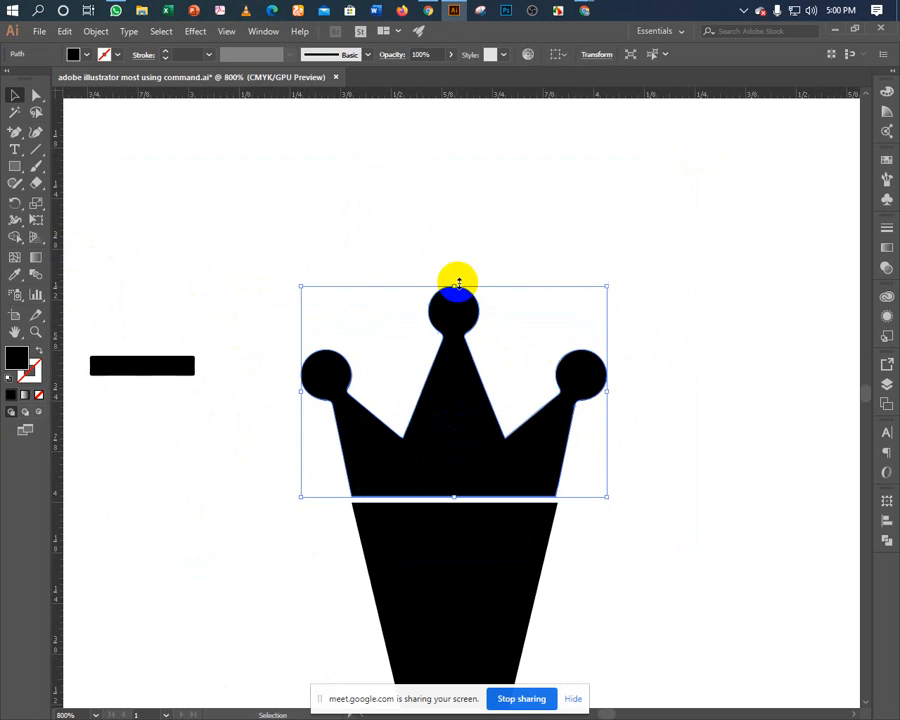
click(384, 283)
key(ctrl+minus)
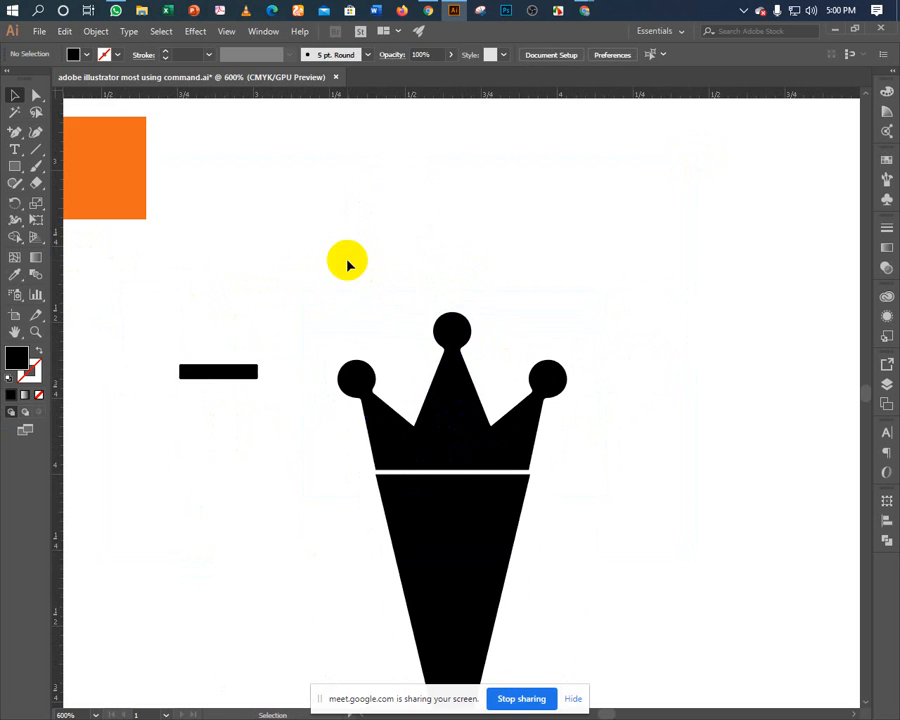
Delete the small black bar beside the crown.
drag(374, 398, 314, 366)
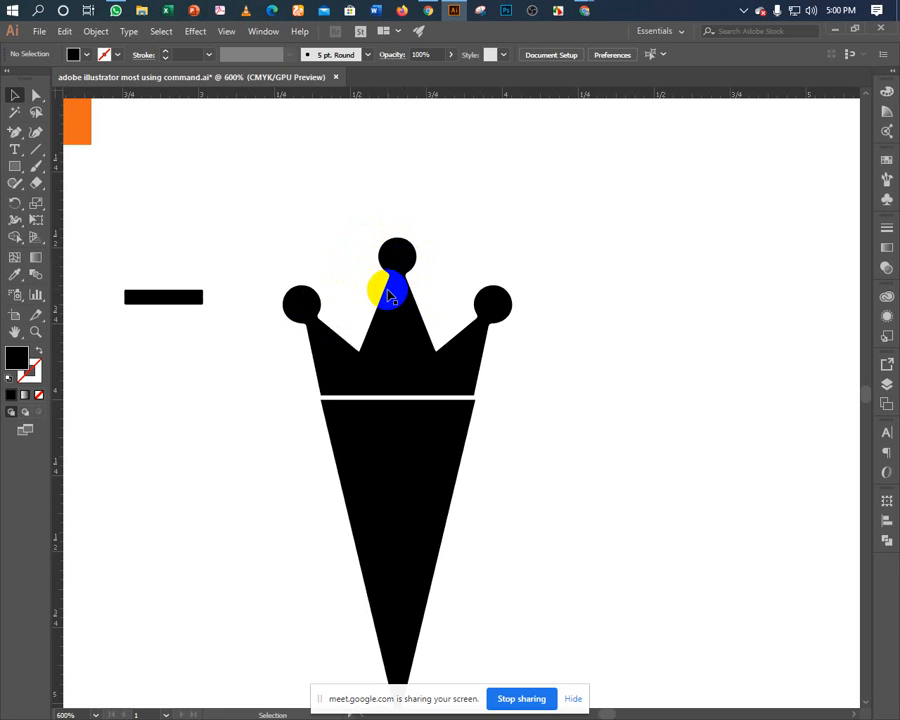
click(180, 297)
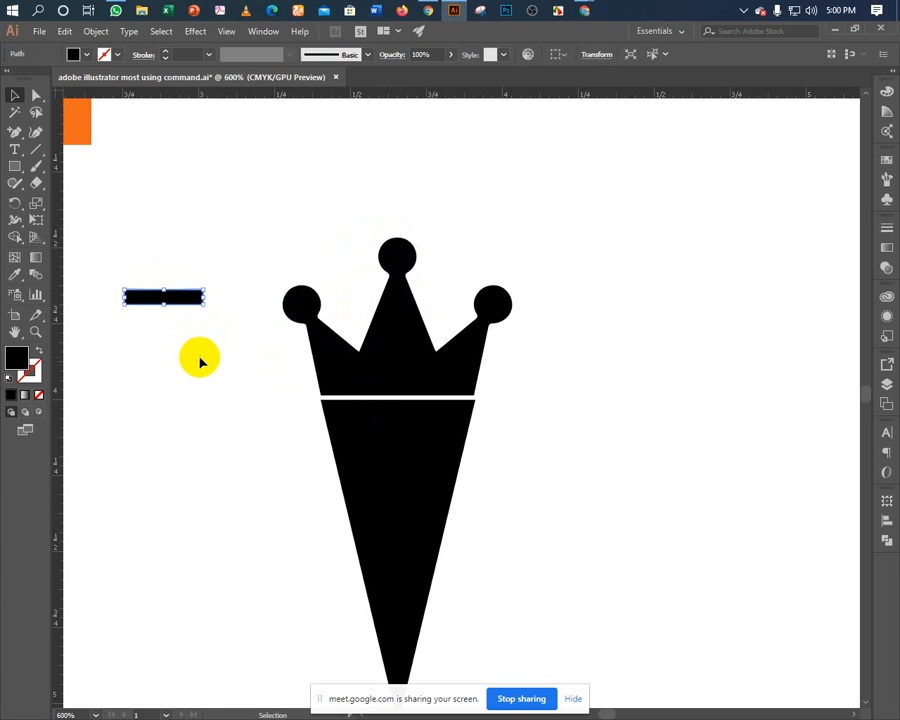
key(Delete)
Align the crown and the triangle to each other on their horizontal centers.
drag(203, 419, 144, 321)
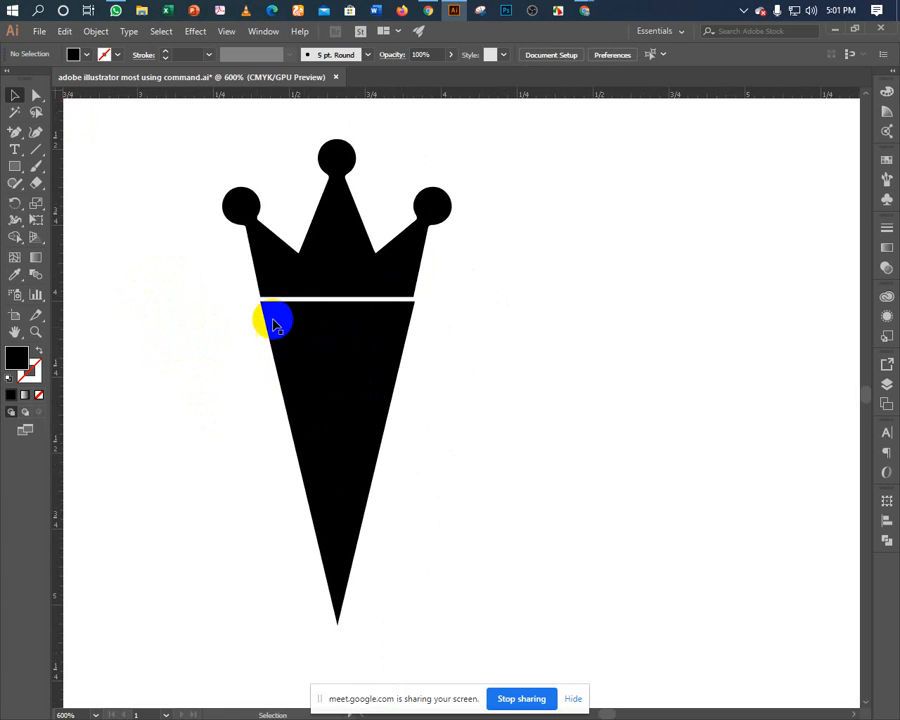
click(328, 256)
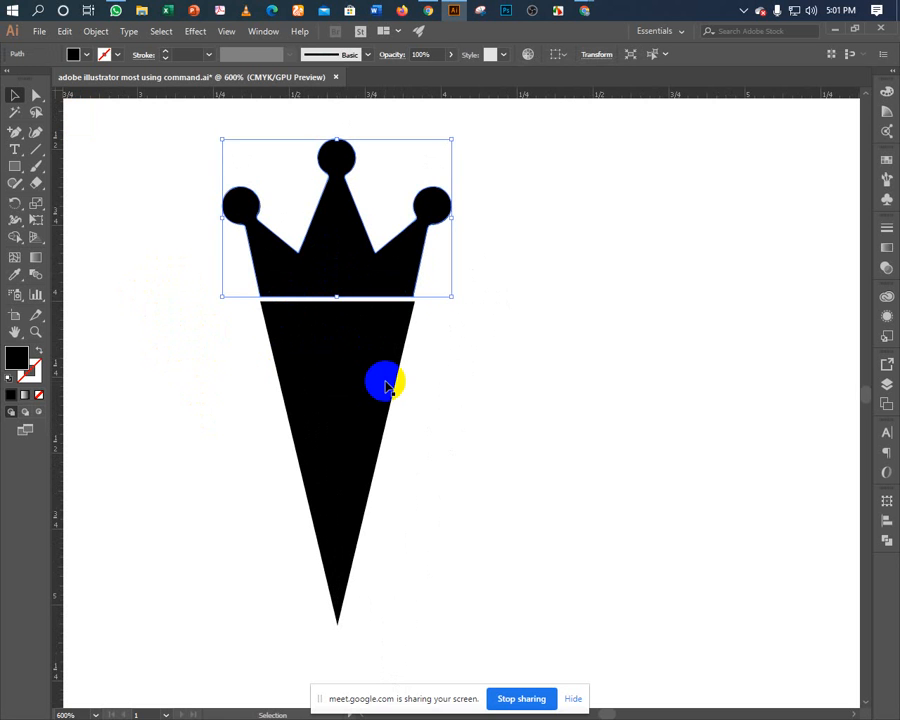
drag(216, 354, 240, 201)
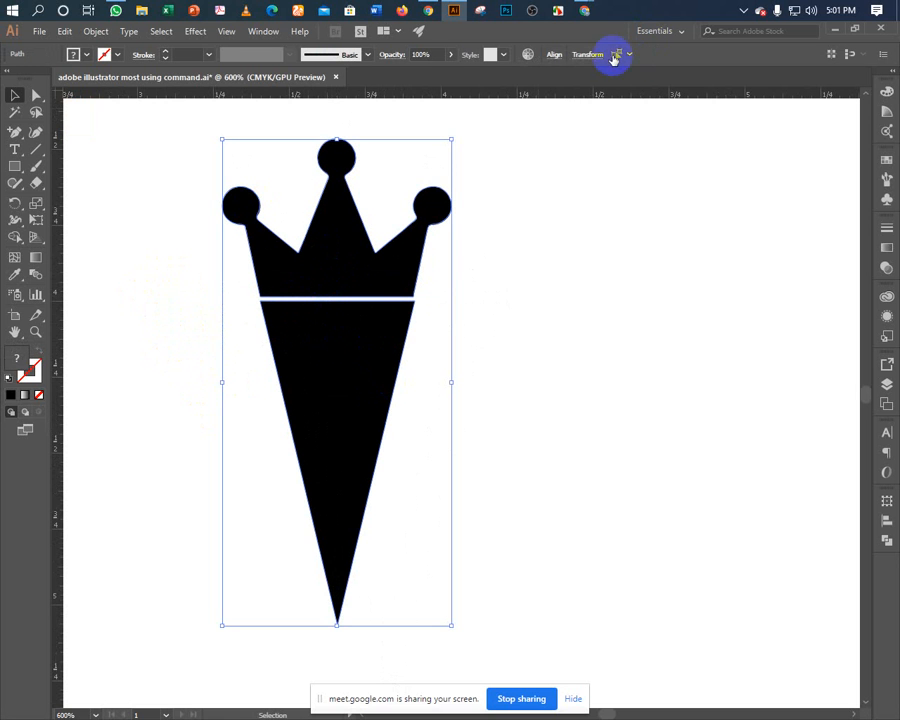
click(554, 54)
click(438, 90)
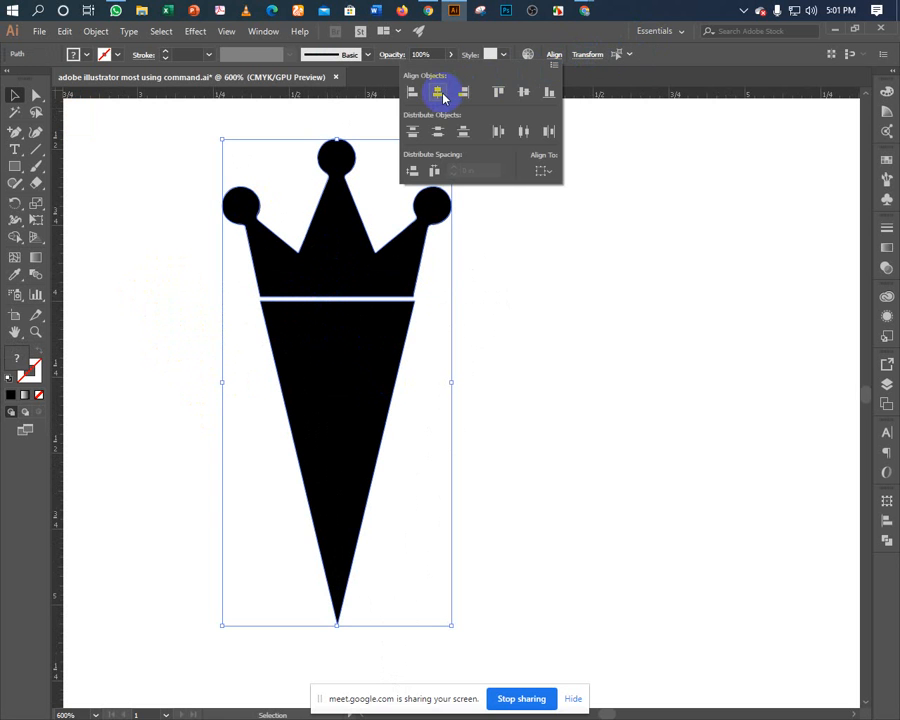
click(512, 233)
click(512, 233)
Swap the triangle's fill and stroke, giving it a 1 pt black outline with no fill.
click(365, 341)
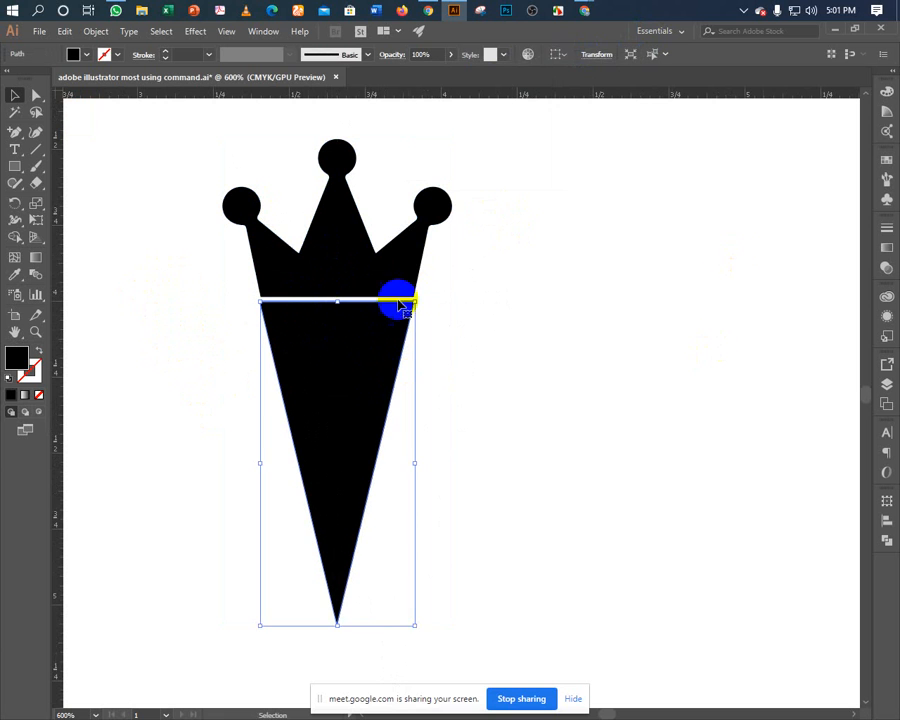
click(123, 323)
click(287, 352)
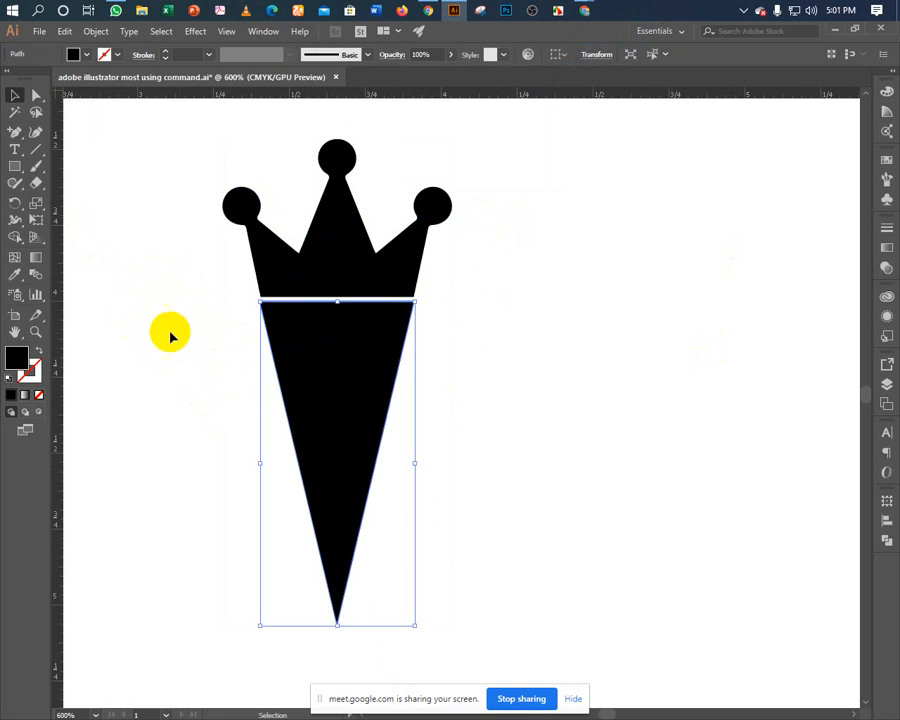
click(18, 356)
click(41, 348)
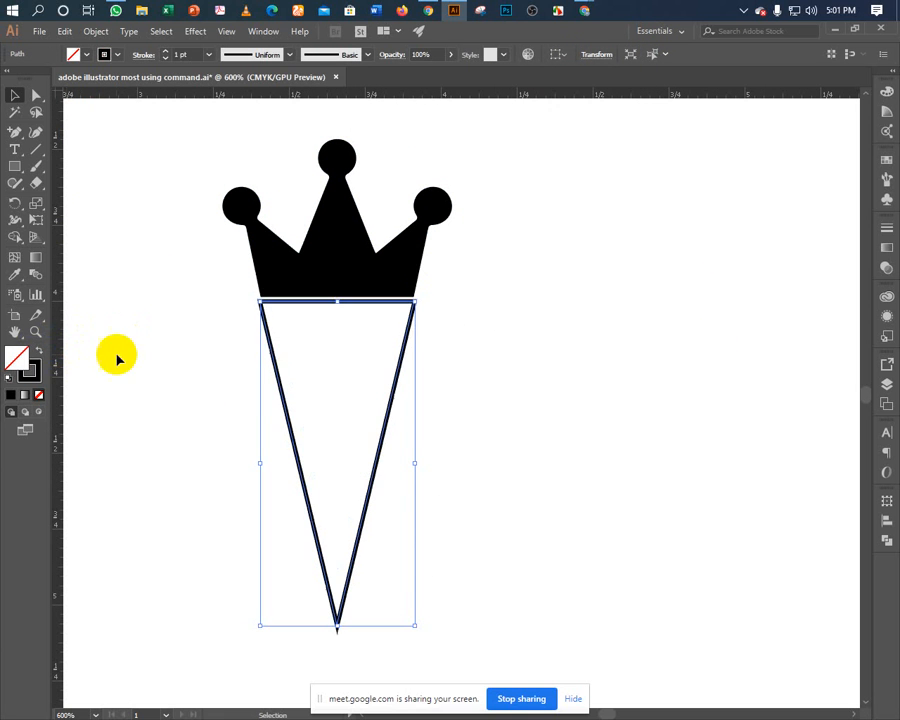
click(116, 290)
Draw a short horizontal line across the triangle's left edge below the crown and set its stroke to 2 pt.
click(36, 170)
click(31, 152)
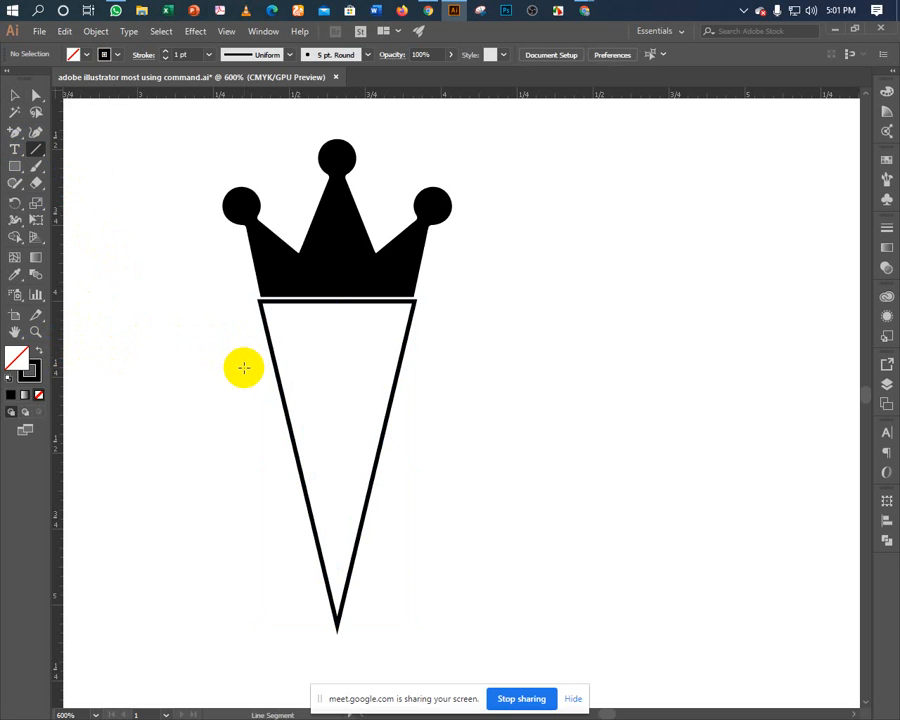
drag(244, 368, 317, 367)
click(15, 94)
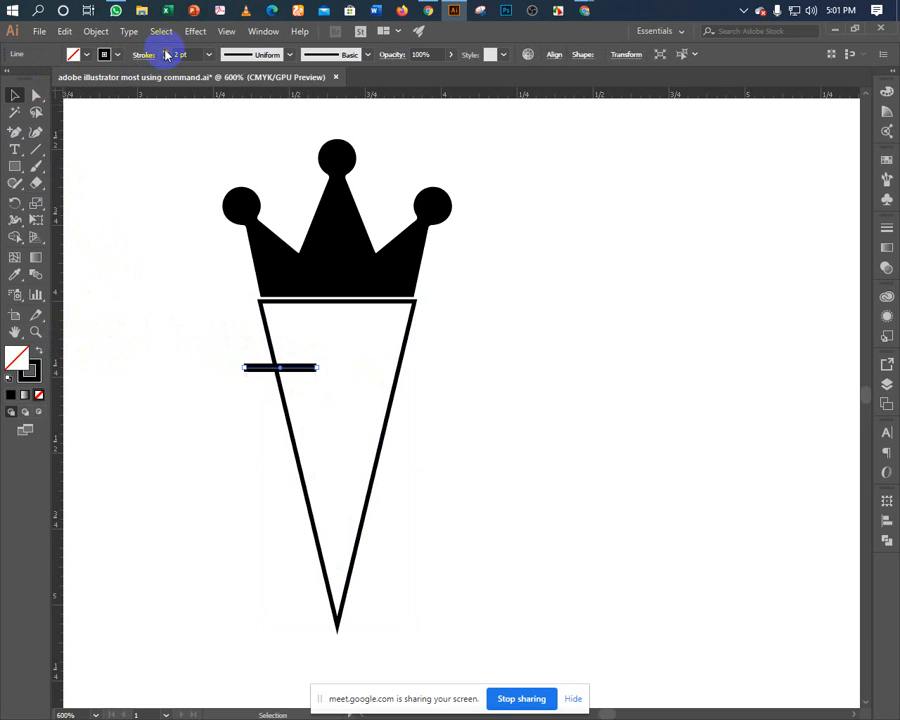
Turn the line into a wedge tapering to the right with a triangular width profile, lengthen it slightly and set its stroke to 5 pt.
click(245, 56)
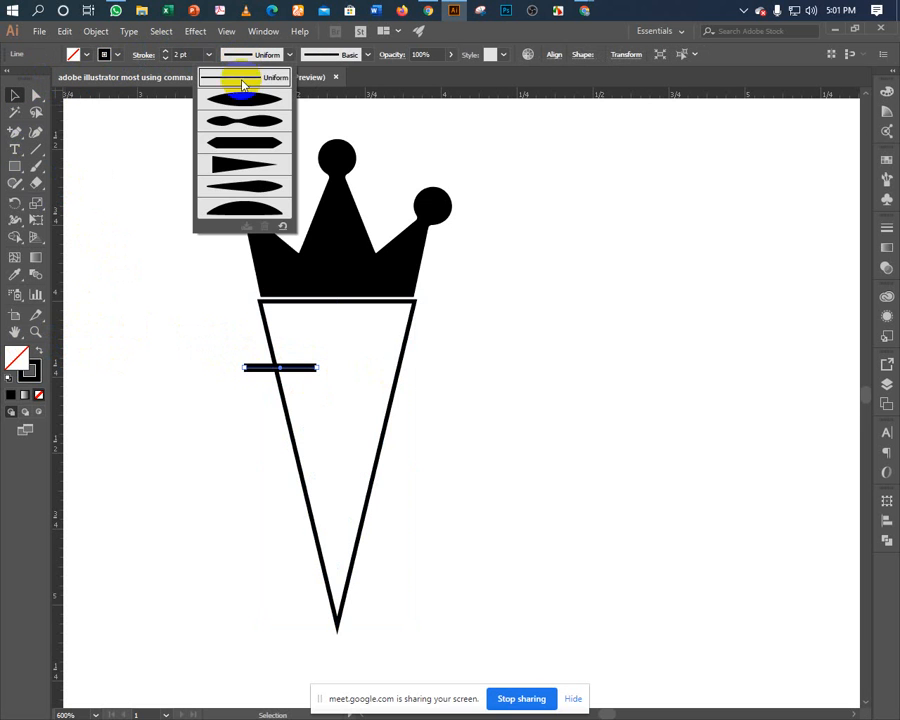
click(234, 166)
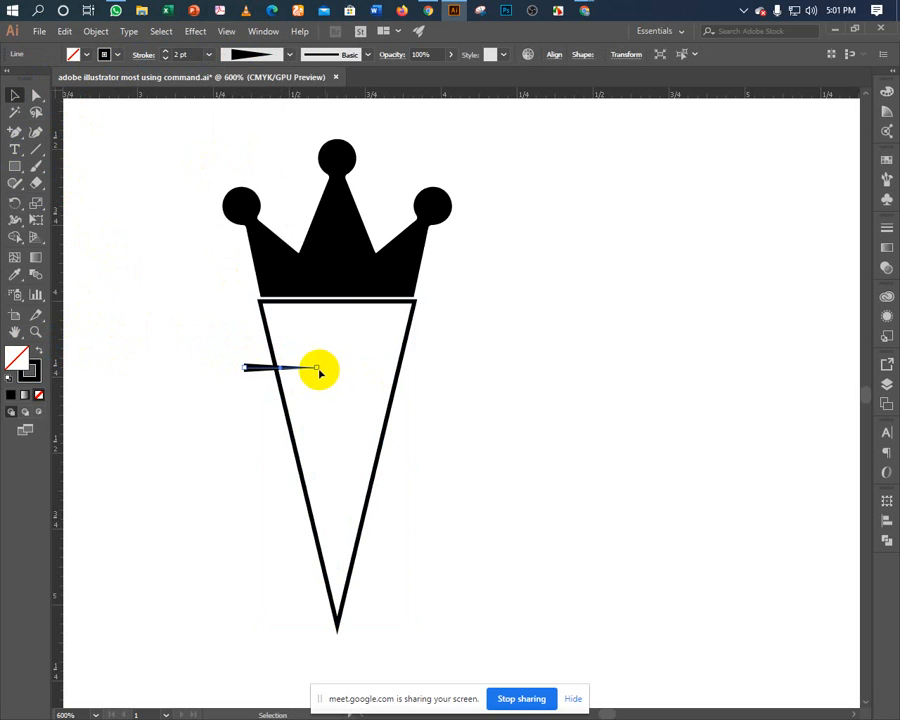
drag(320, 372, 331, 368)
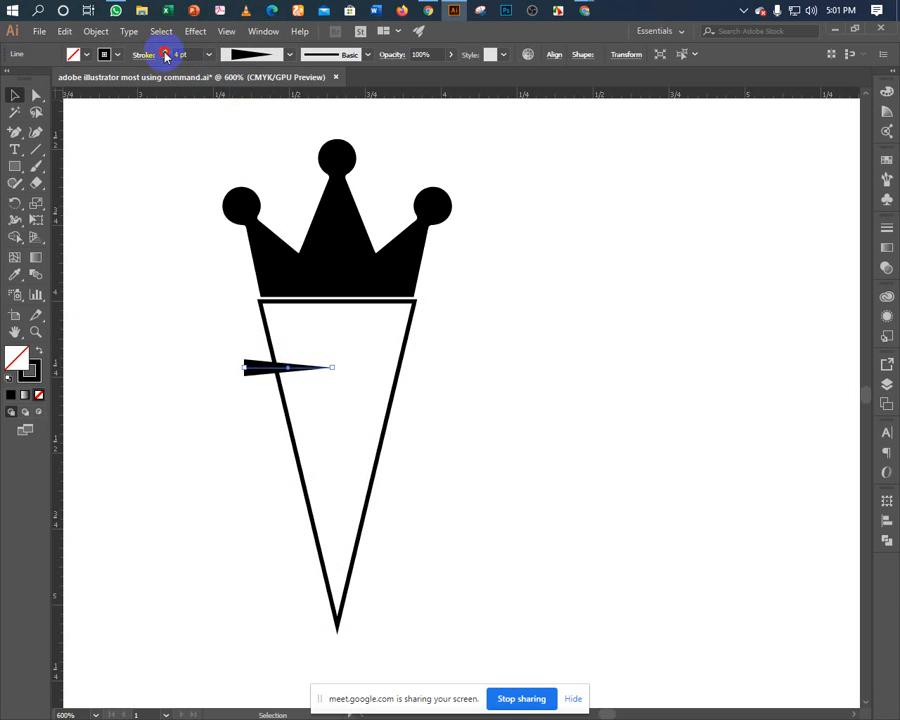
key(a)
drag(176, 330, 254, 386)
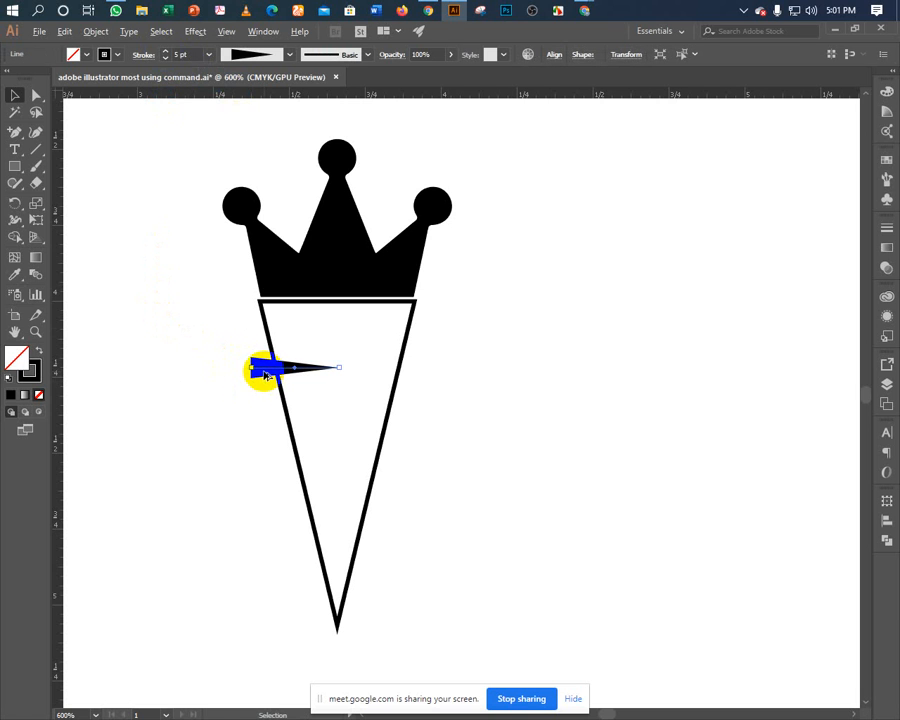
Copy the tapered line twice farther down the triangle's left edge and select the copies together.
drag(264, 373, 271, 490)
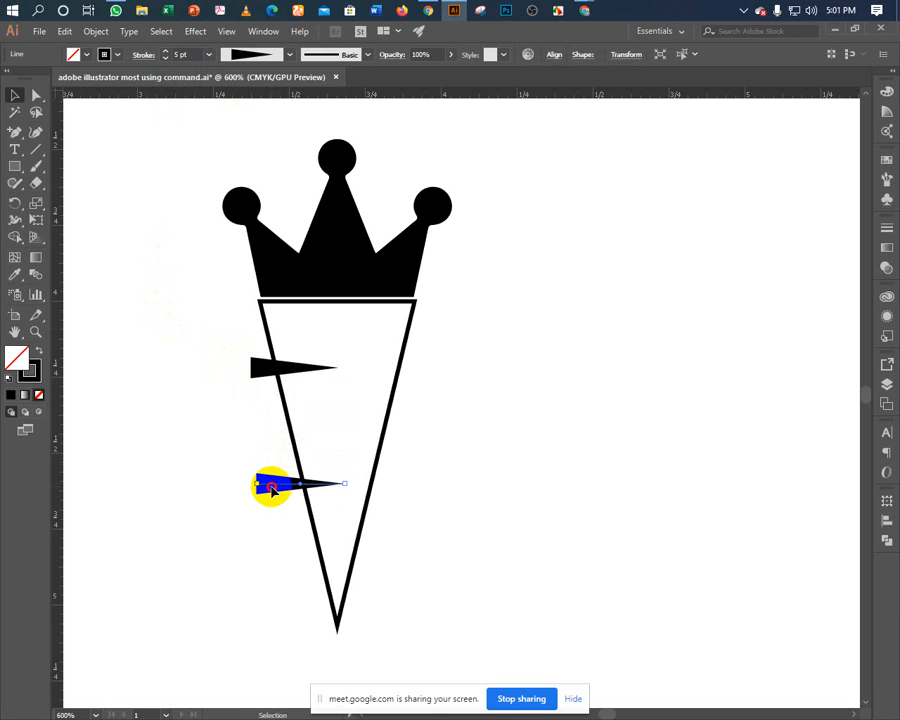
drag(272, 488, 267, 578)
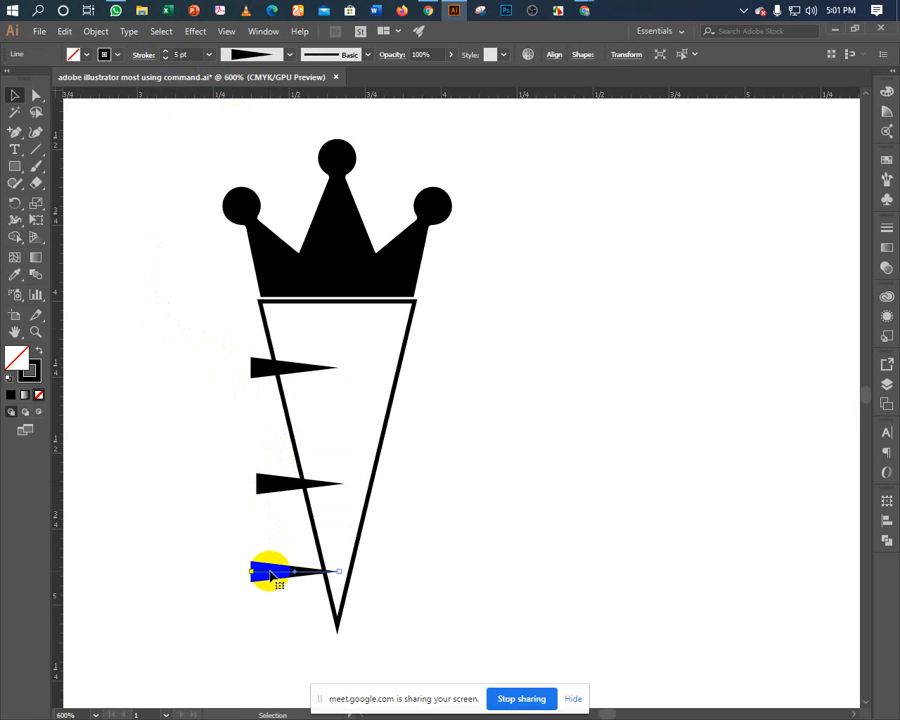
shift+click(268, 483)
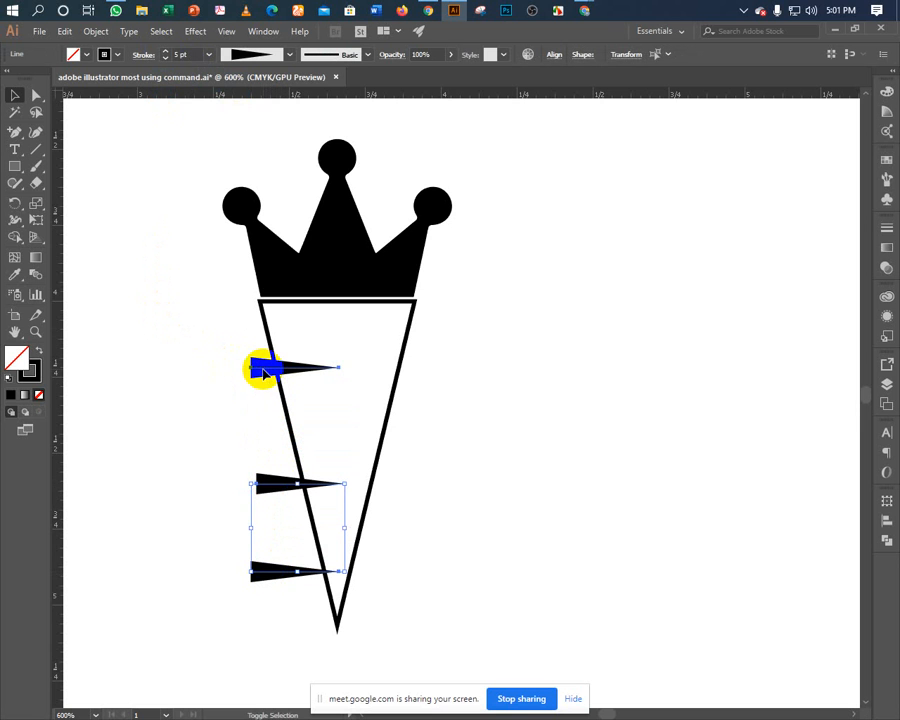
Duplicate the three tapered spikes on the triangle's left edge, rotate the copies 180°, and place them across its right edge, staggered.
shift+click(262, 372)
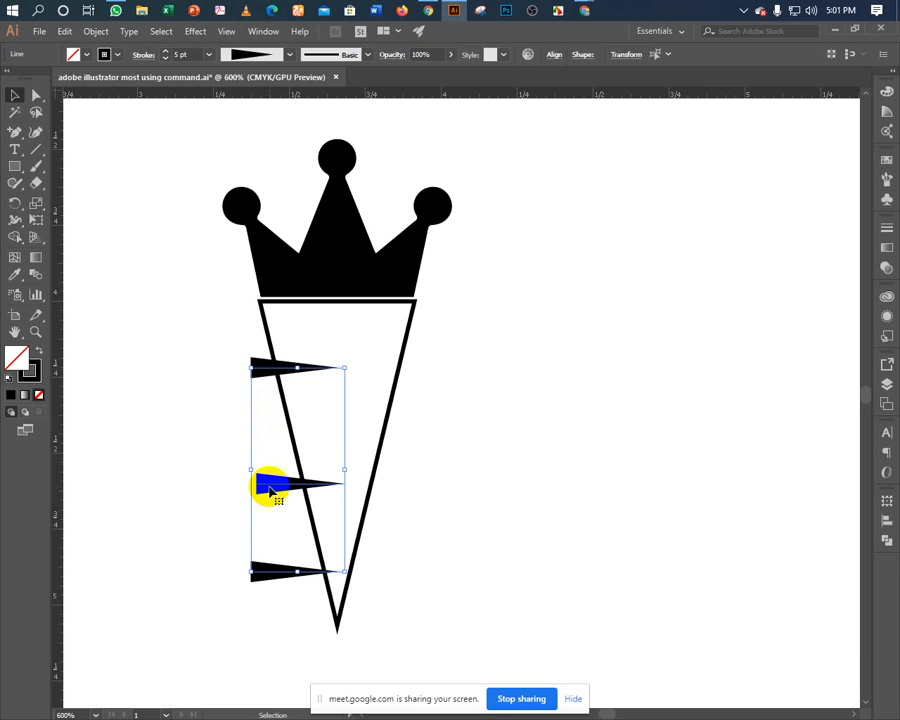
drag(268, 487, 435, 485)
drag(508, 574, 422, 337)
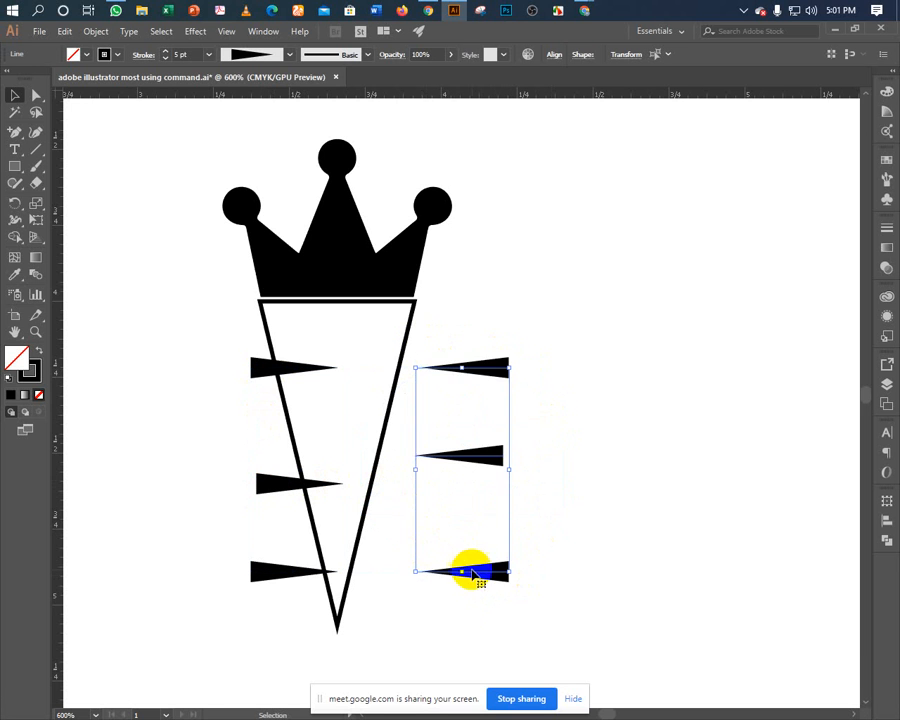
drag(482, 577, 421, 541)
click(492, 532)
Shift the lowest left spike and all three right spikes individually inward so they reach farther into the triangle.
click(446, 539)
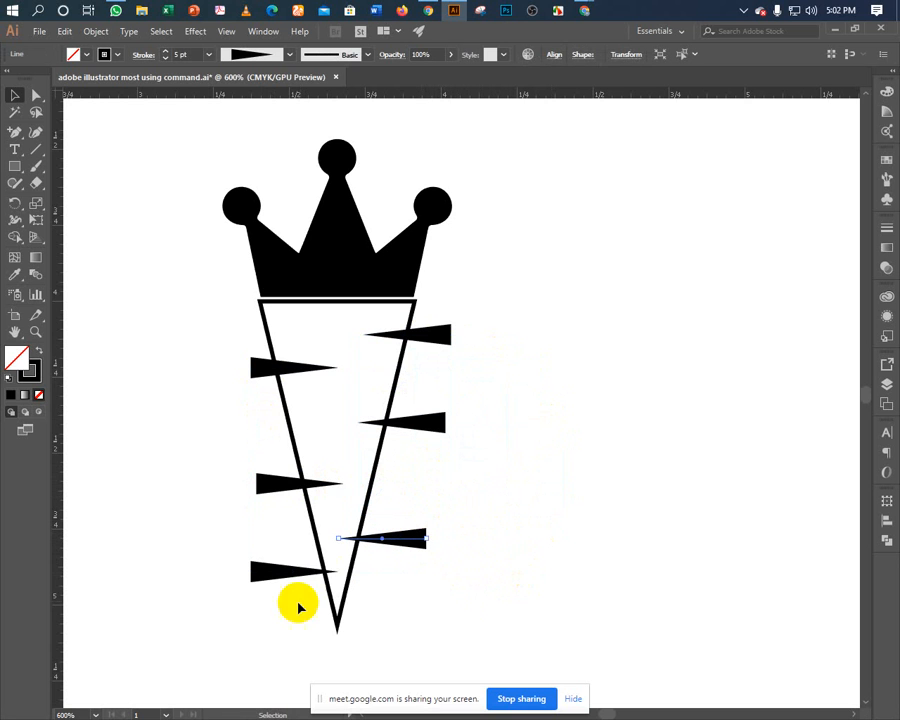
click(278, 576)
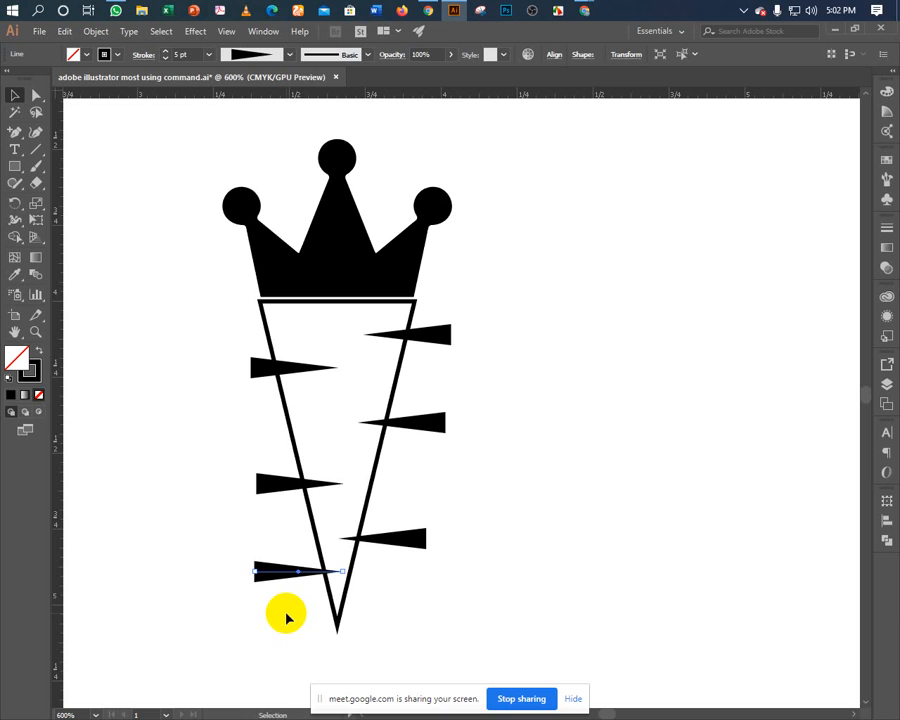
drag(417, 393, 442, 451)
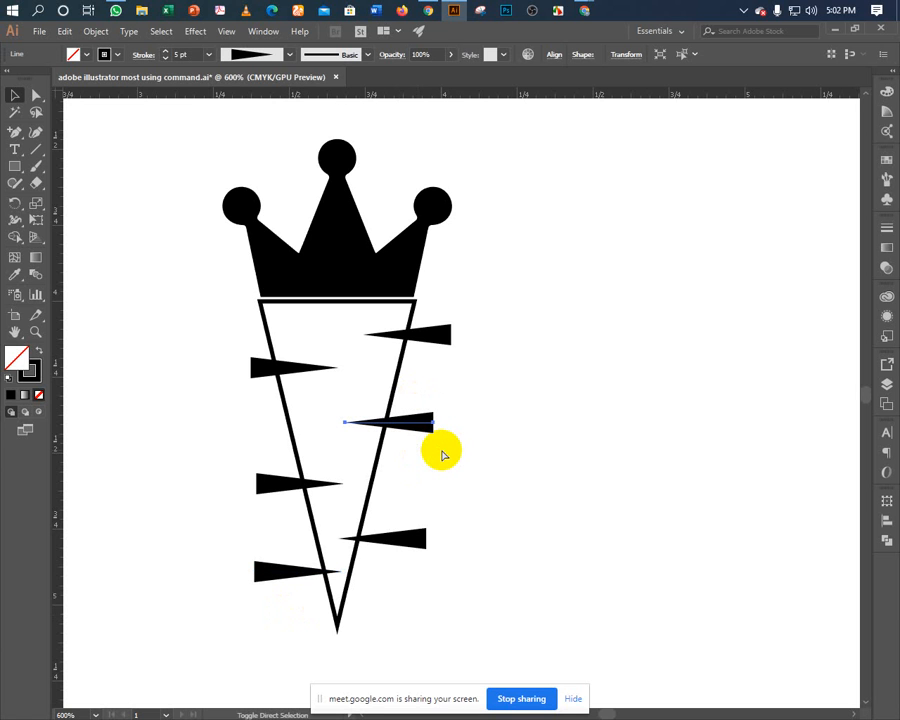
drag(414, 373, 444, 323)
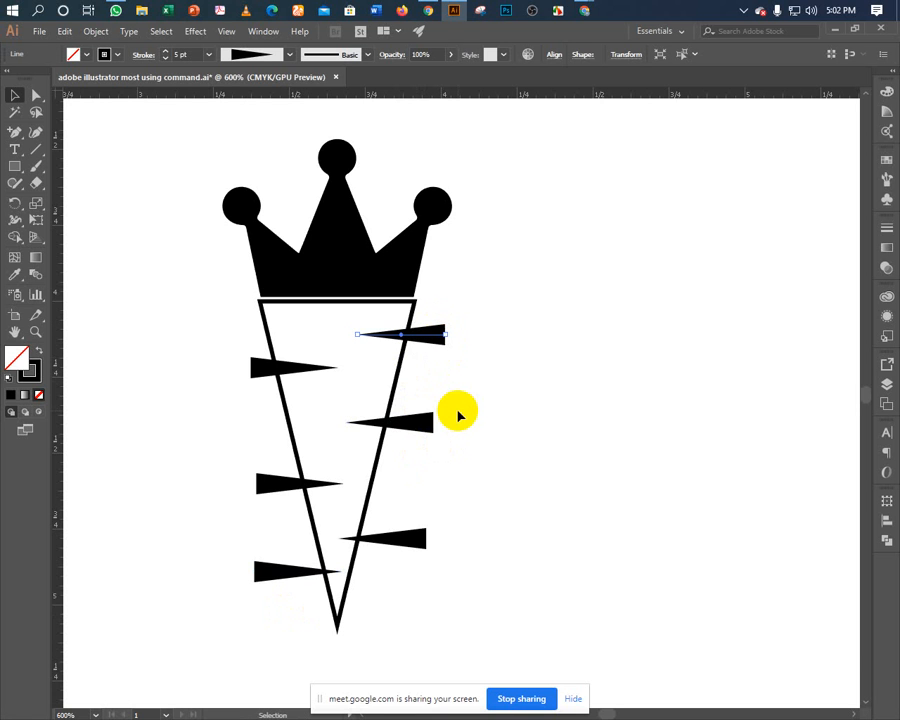
click(458, 413)
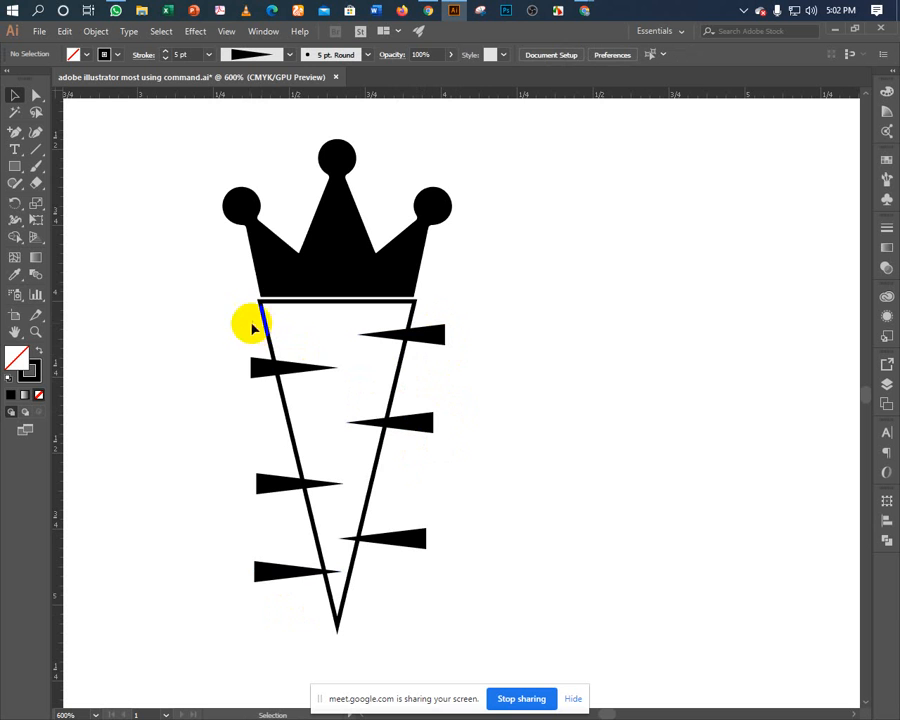
Select all six spikes on both sides of the triangle and apply Expand Appearance to turn them into filled shapes.
drag(253, 346, 262, 600)
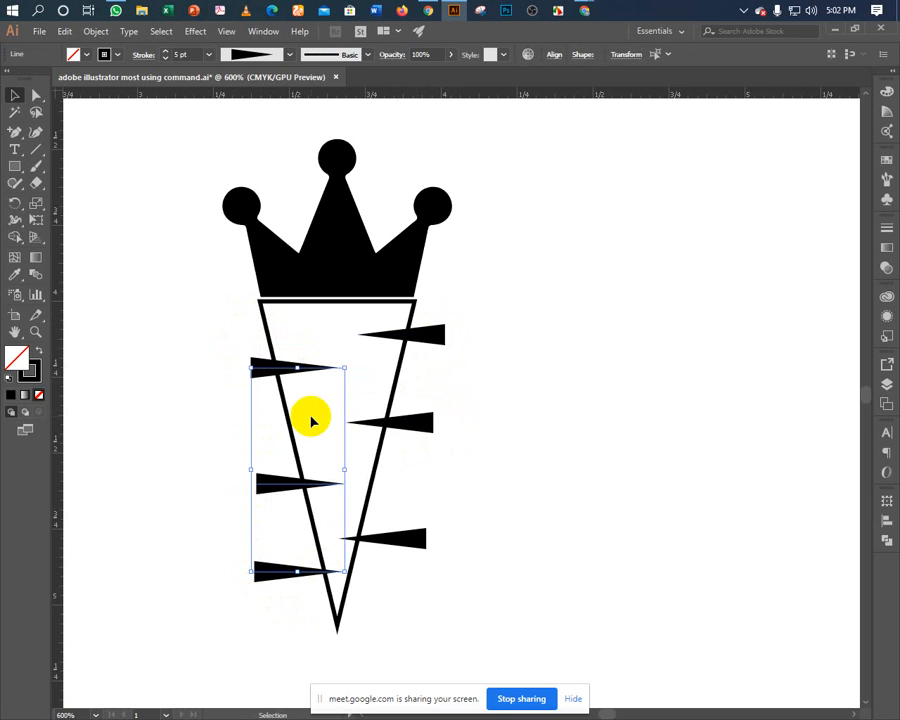
shift+click(414, 536)
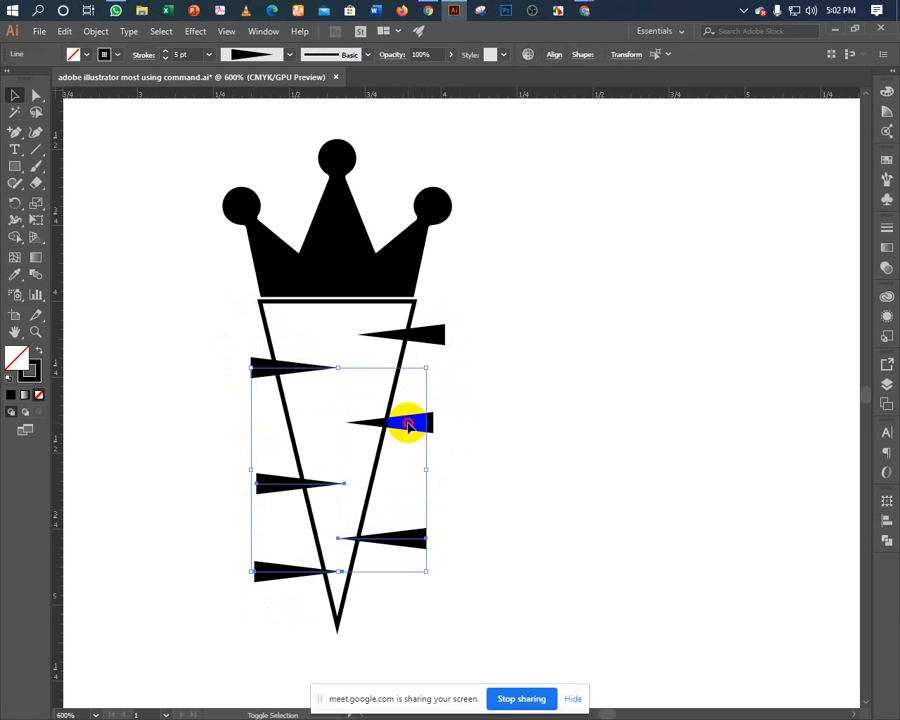
shift+click(409, 425)
shift+click(434, 338)
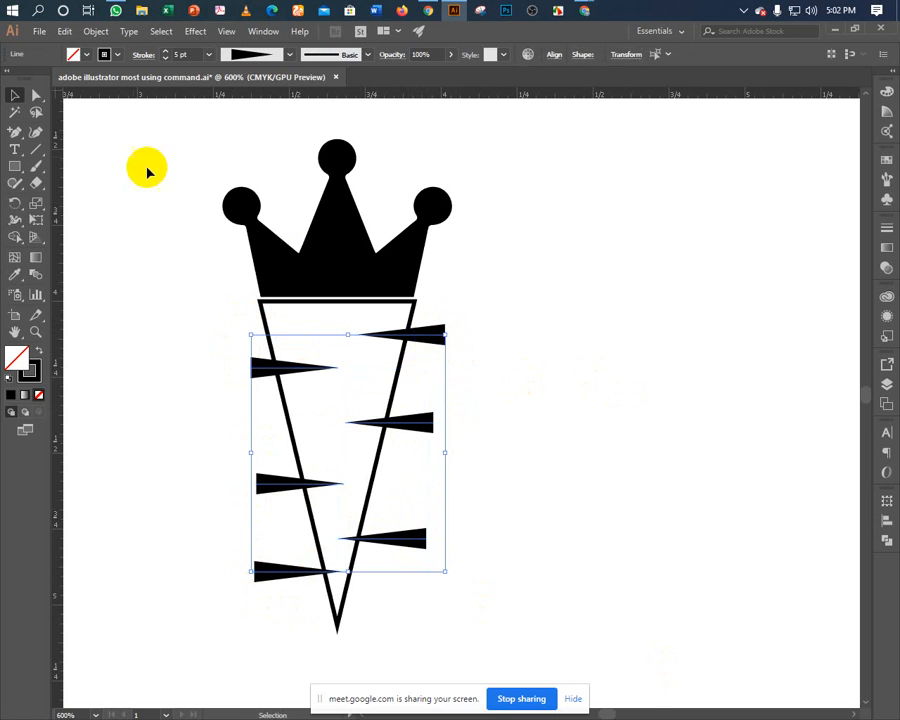
click(92, 33)
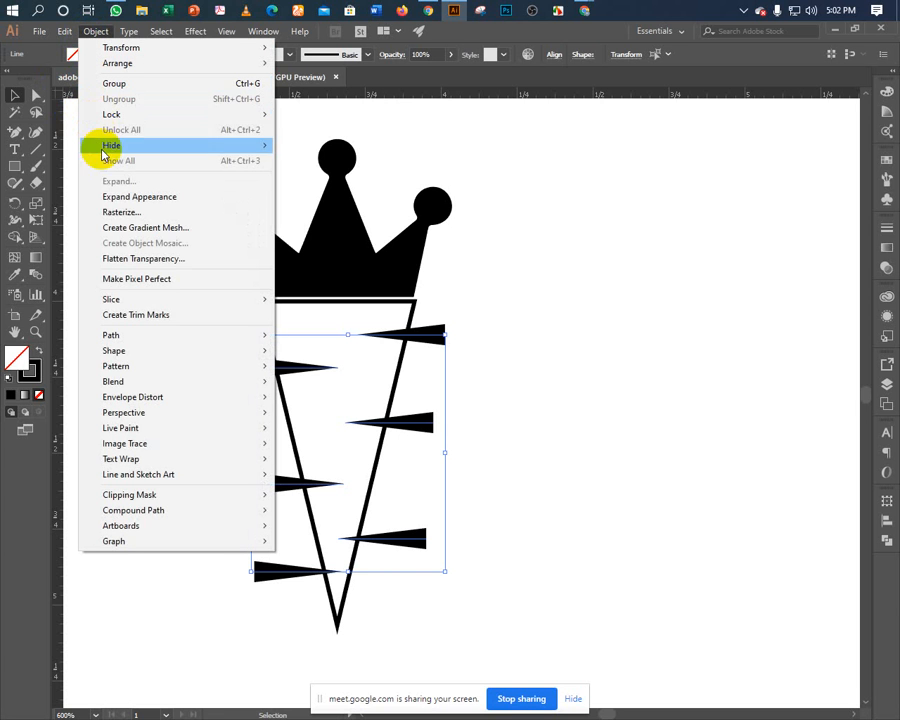
click(115, 198)
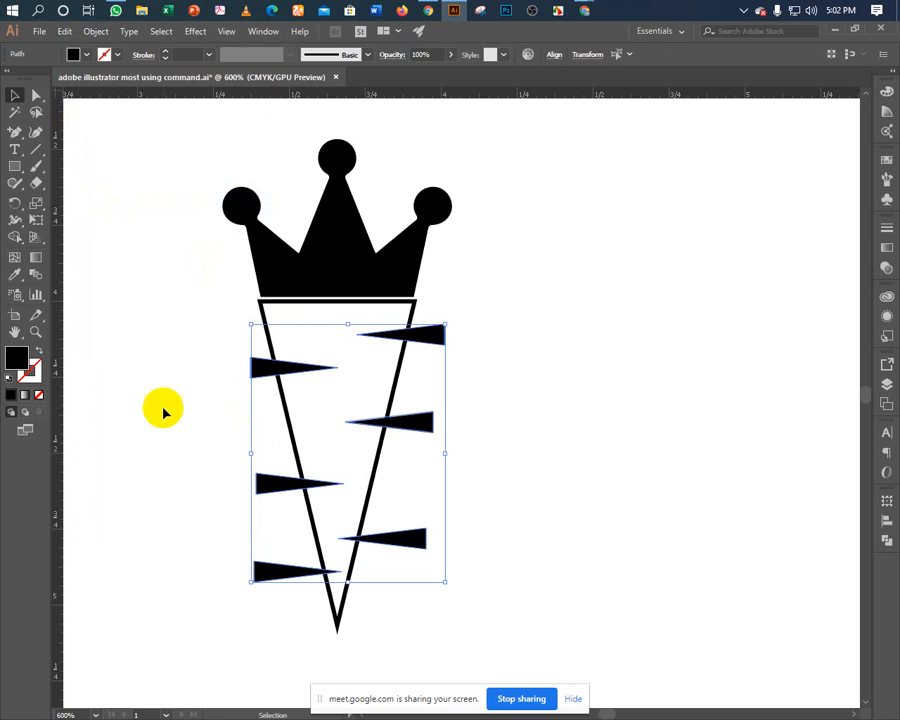
click(462, 310)
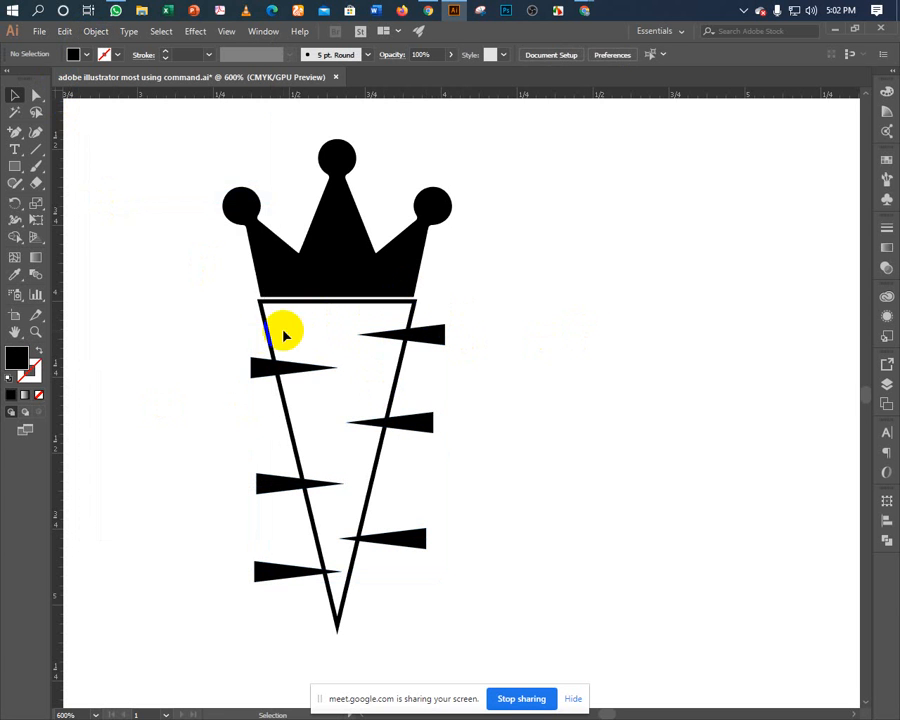
Swap the fill and stroke of the large triangle so it is solid black with no outline.
click(266, 331)
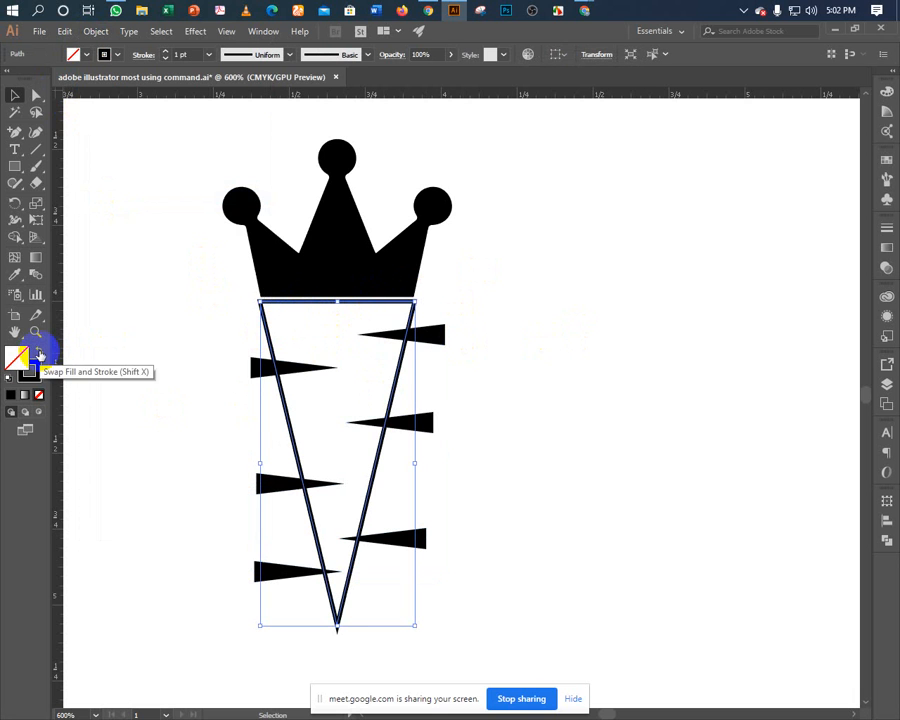
click(39, 353)
click(211, 367)
Select the six spikes together with the black triangle and split them with the Pathfinder Divide operation.
drag(214, 351, 266, 586)
shift+click(408, 542)
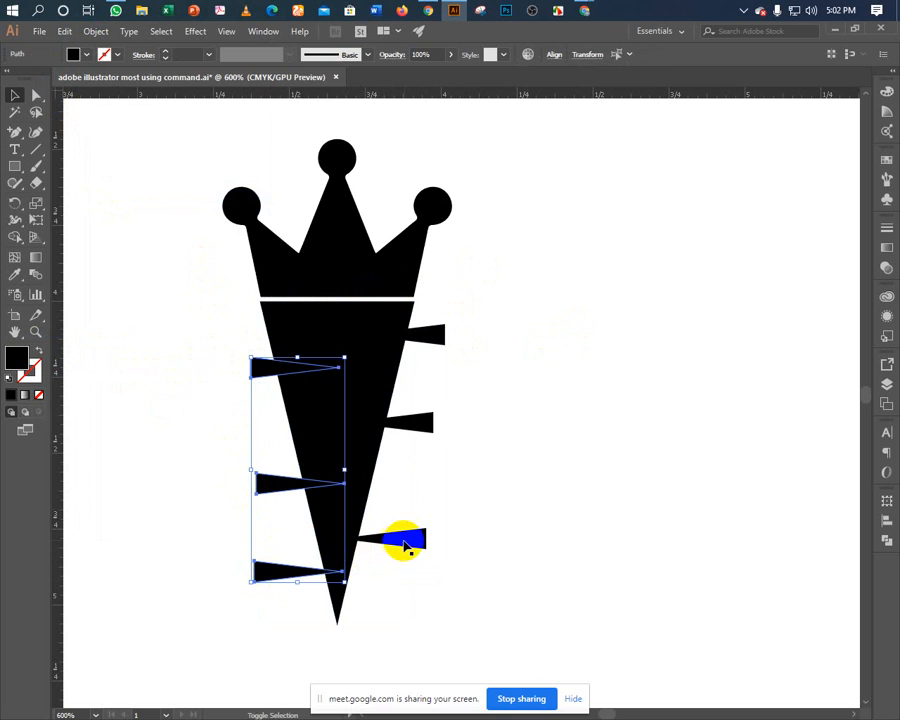
shift+click(422, 424)
shift+click(435, 350)
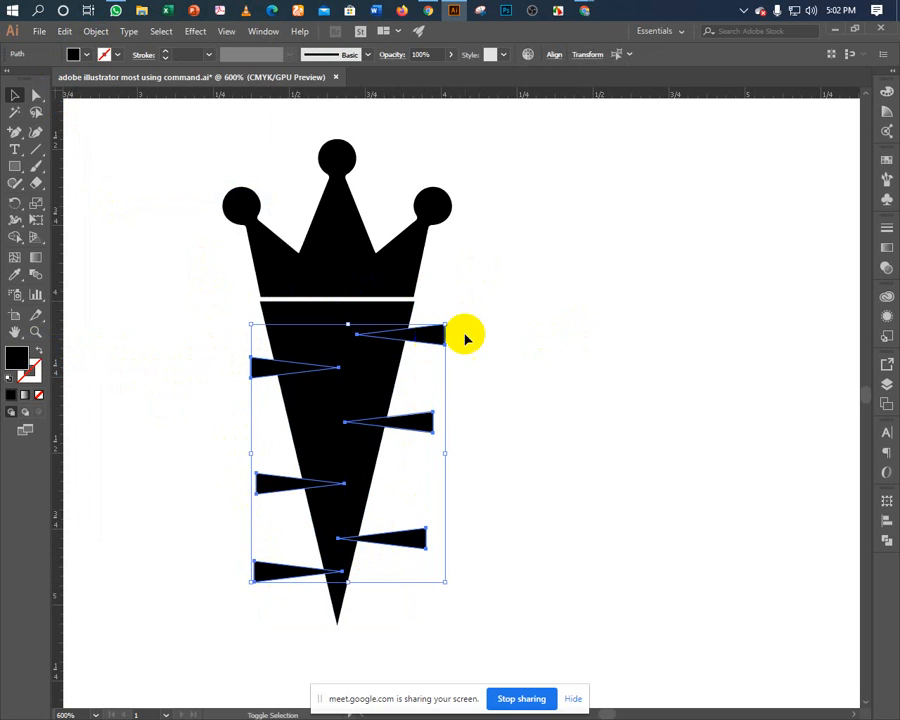
key(ctrl)
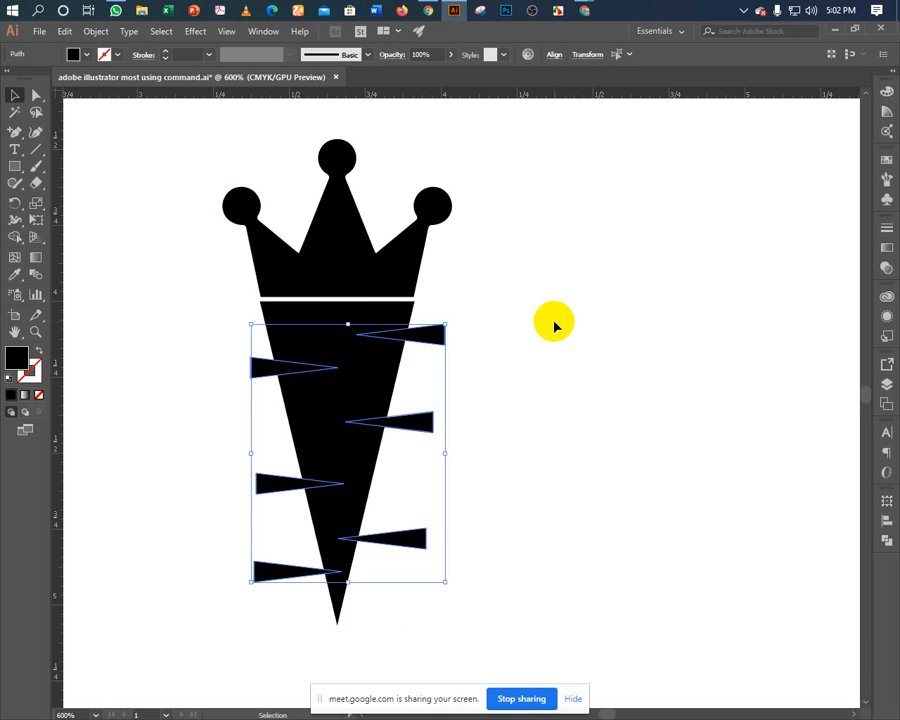
key(ctrl)
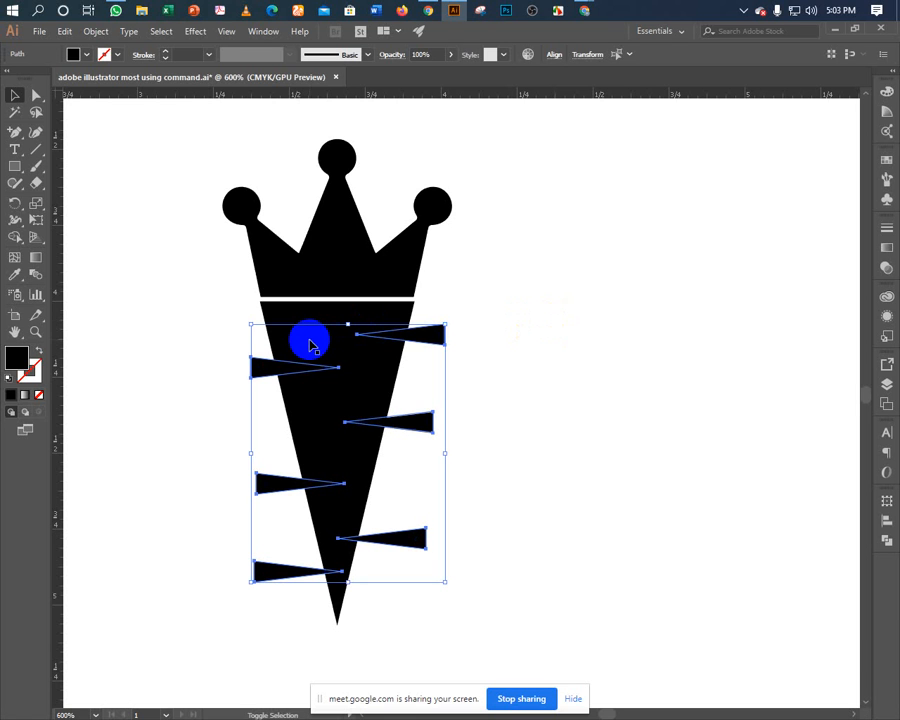
shift+click(278, 328)
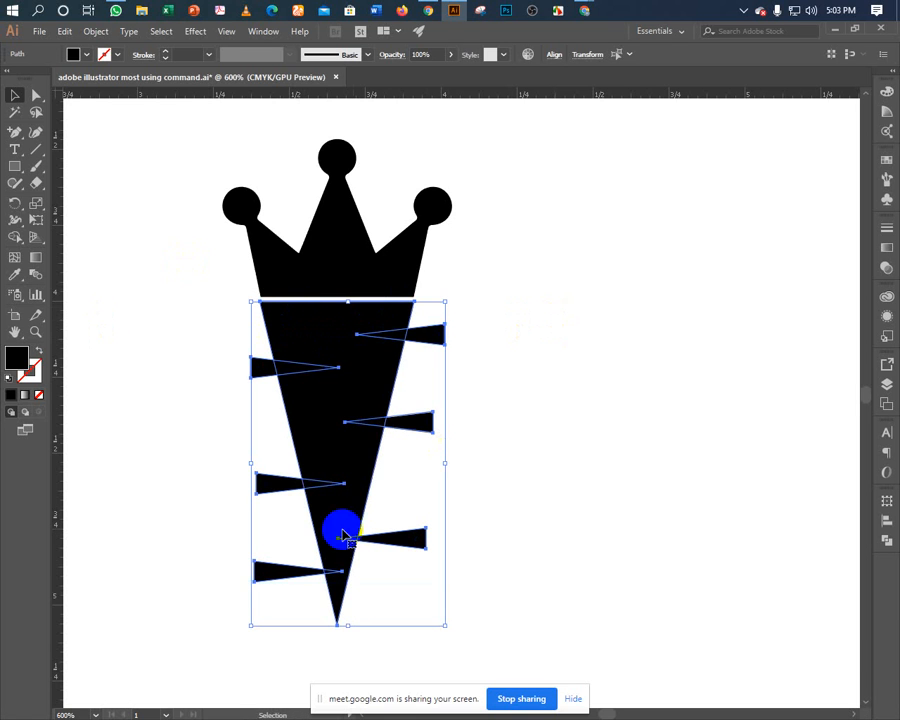
click(887, 521)
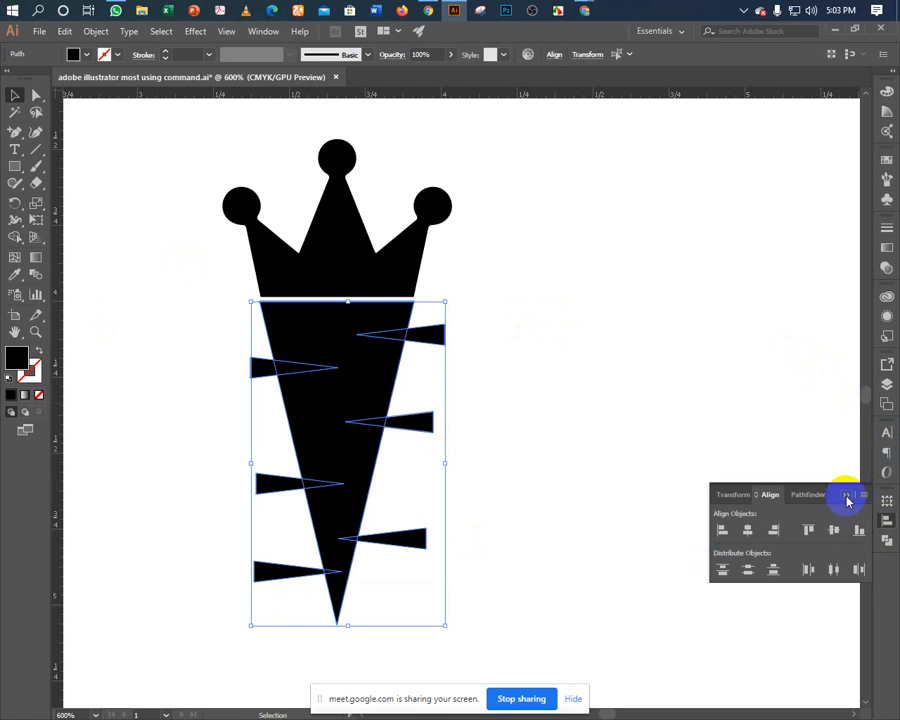
click(885, 541)
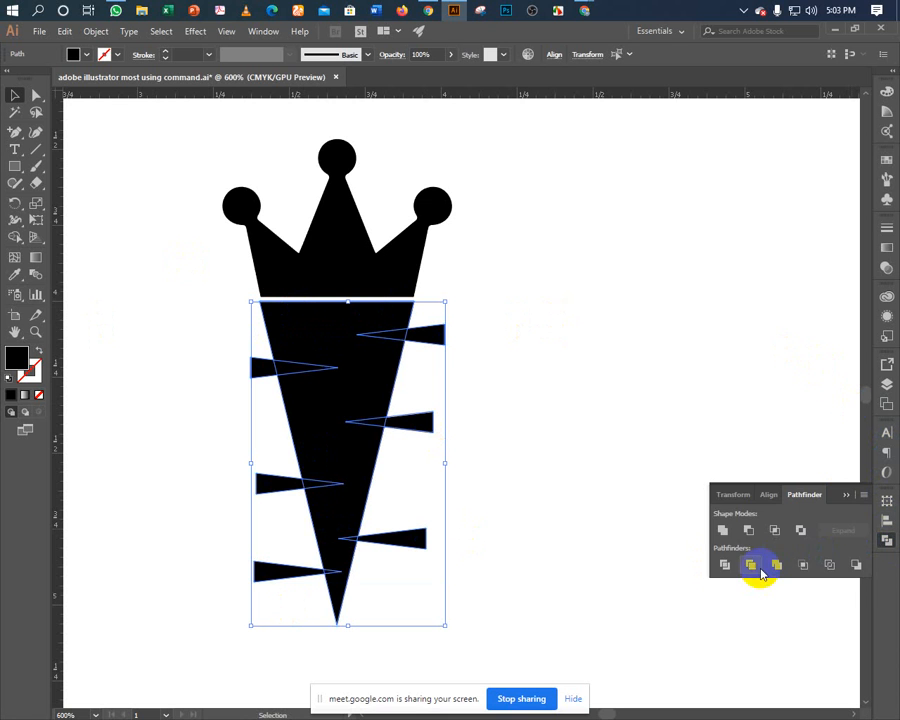
click(725, 566)
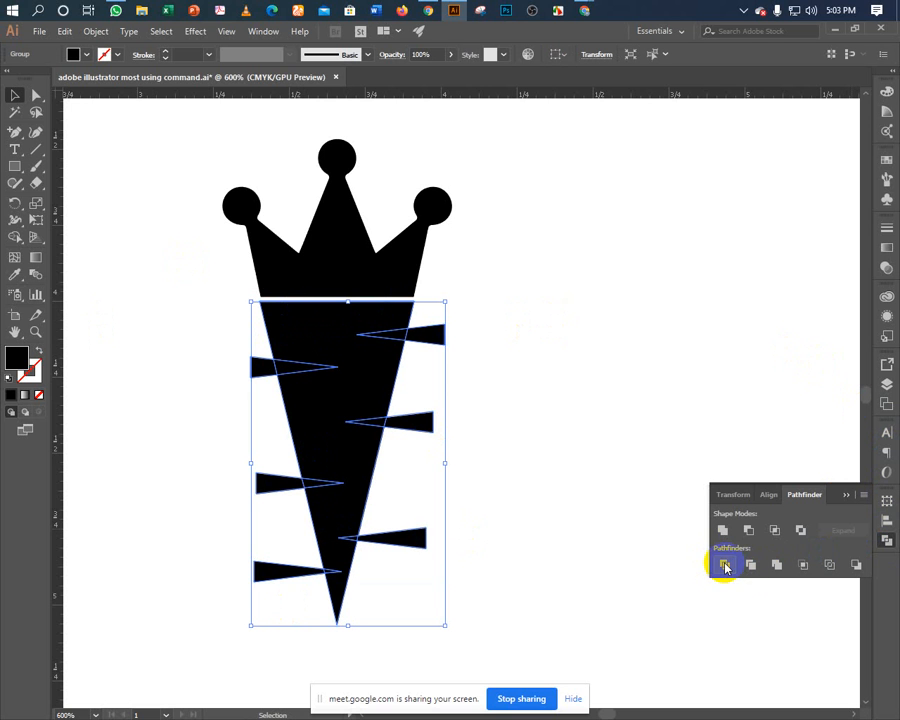
Ungroup the divided triangle and spike pieces.
right_click(412, 542)
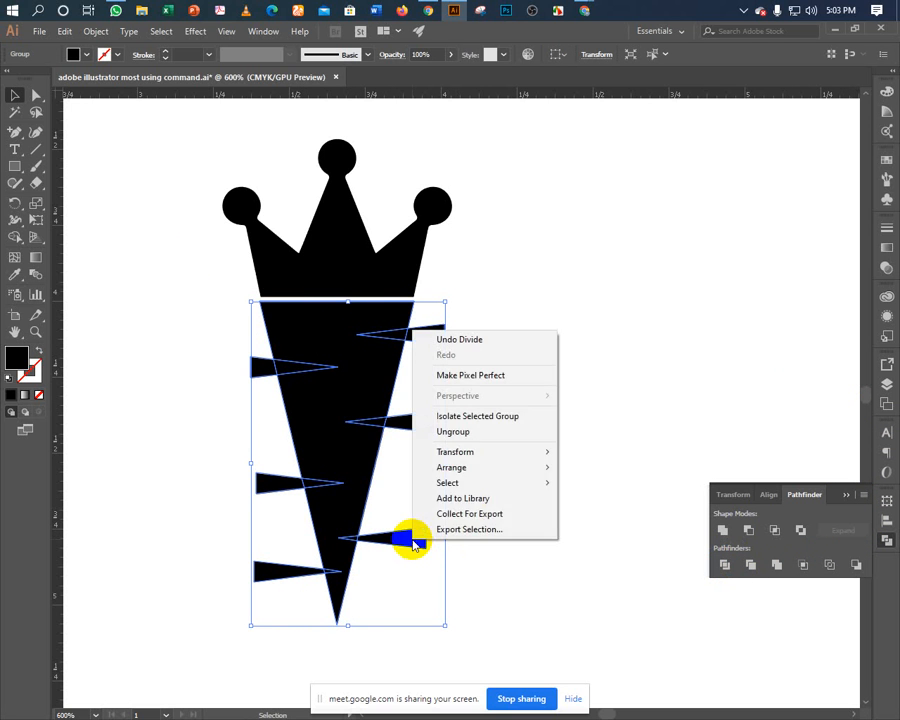
click(452, 431)
click(512, 530)
Delete the six spike pieces that stick out beyond the triangle's left and right edges.
click(412, 536)
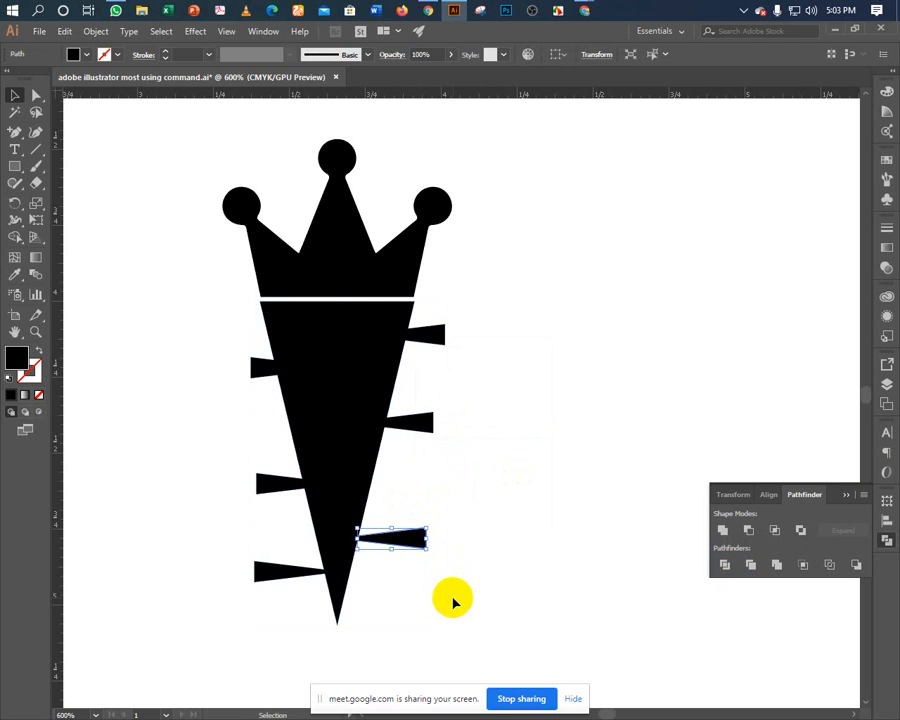
key(Delete)
click(415, 425)
key(Delete)
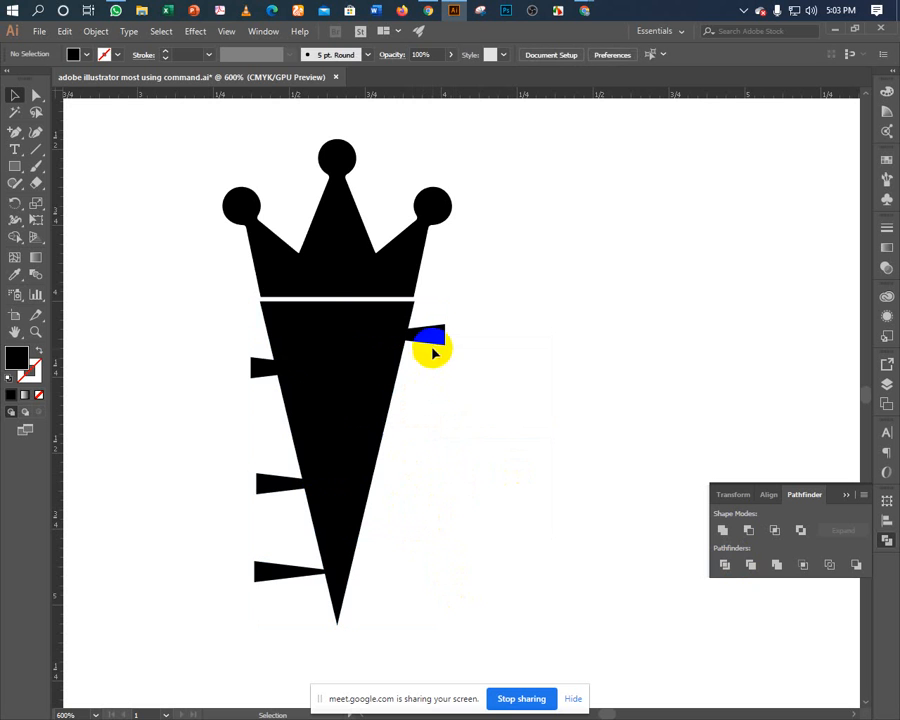
click(434, 346)
key(Delete)
click(268, 370)
key(Delete)
click(266, 486)
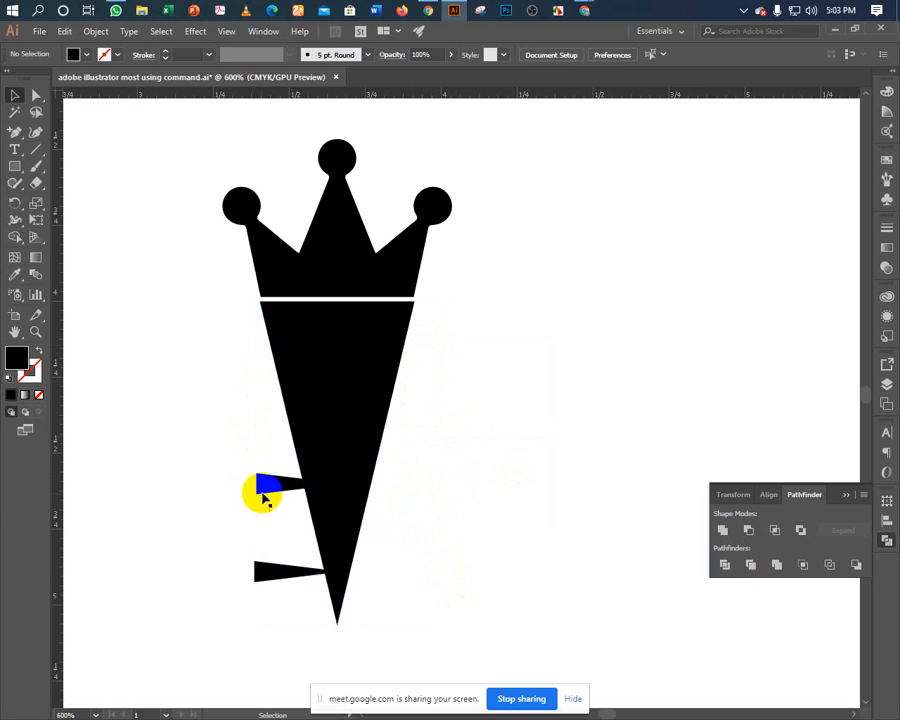
key(Delete)
click(268, 570)
key(Delete)
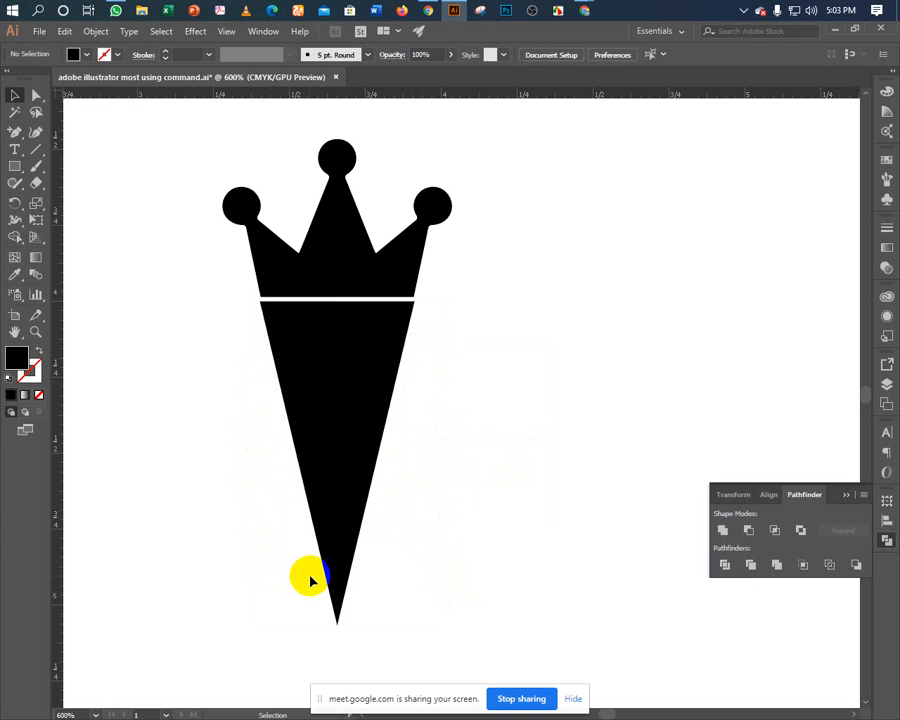
Delete the six wedge pieces inside the triangle to cut its notches, switching to outline view to pick out the remaining wedges.
click(296, 368)
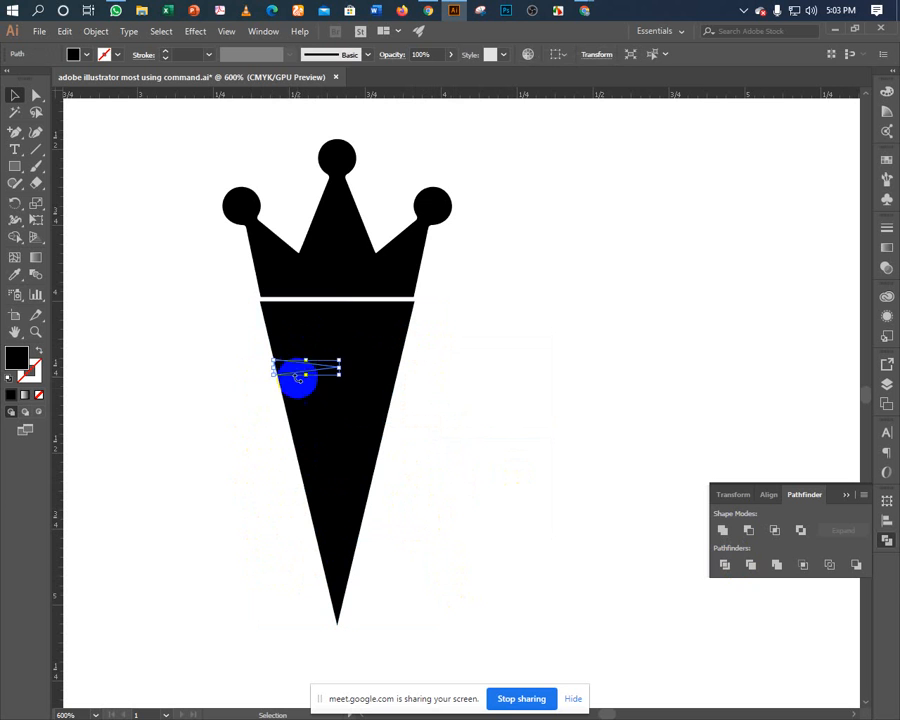
key(Delete)
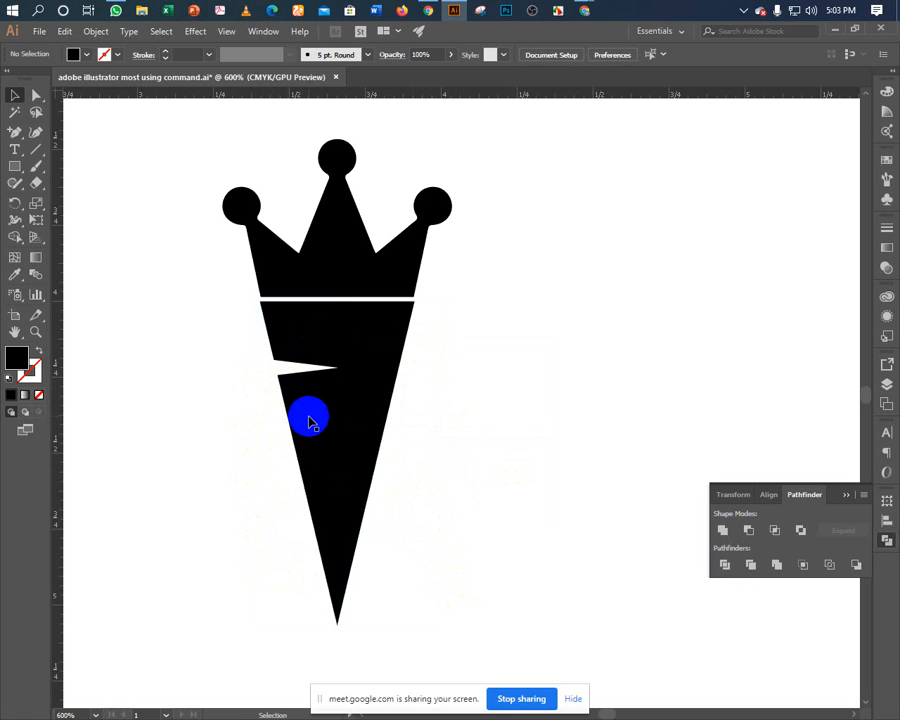
key(ctrl+y)
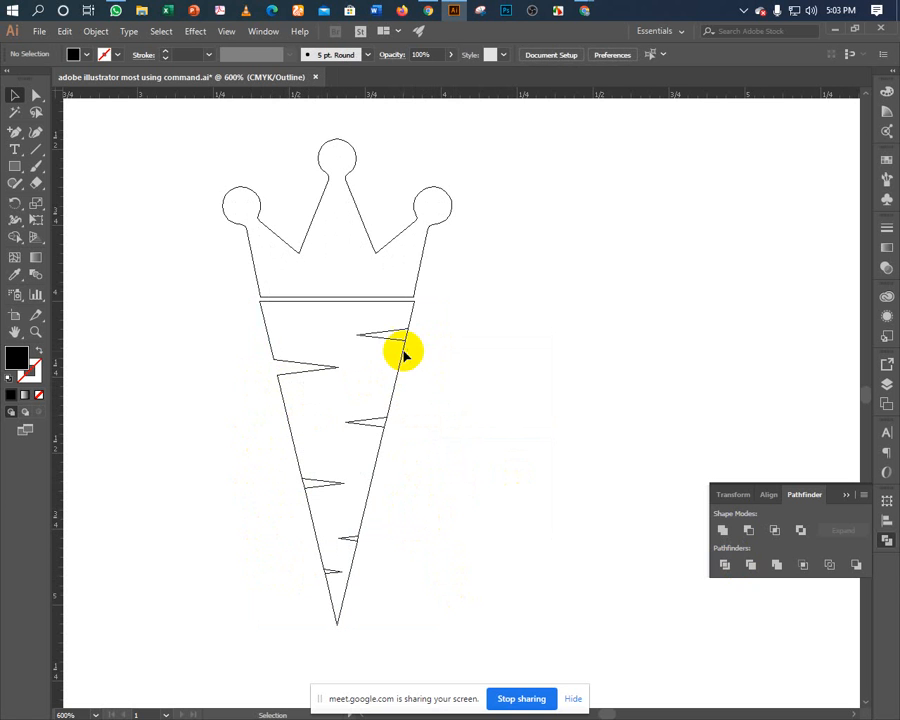
click(405, 338)
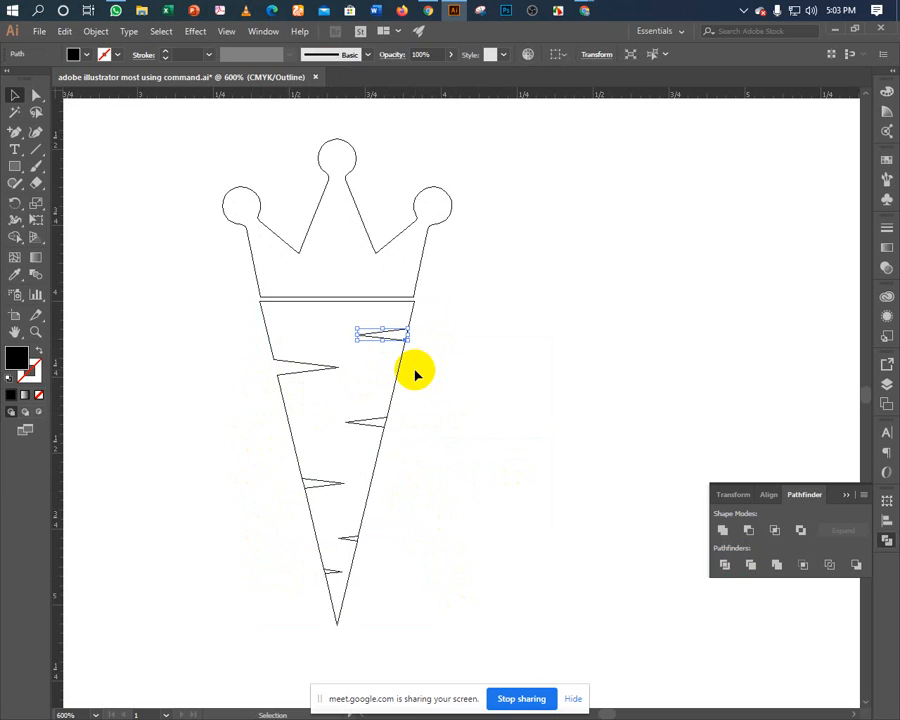
key(Delete)
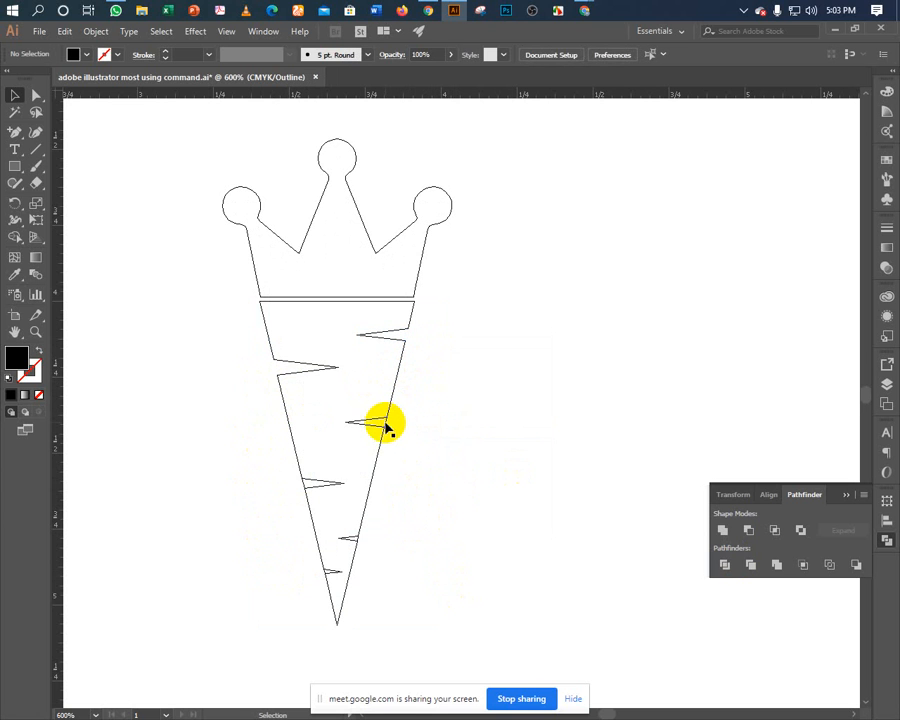
click(385, 425)
key(Delete)
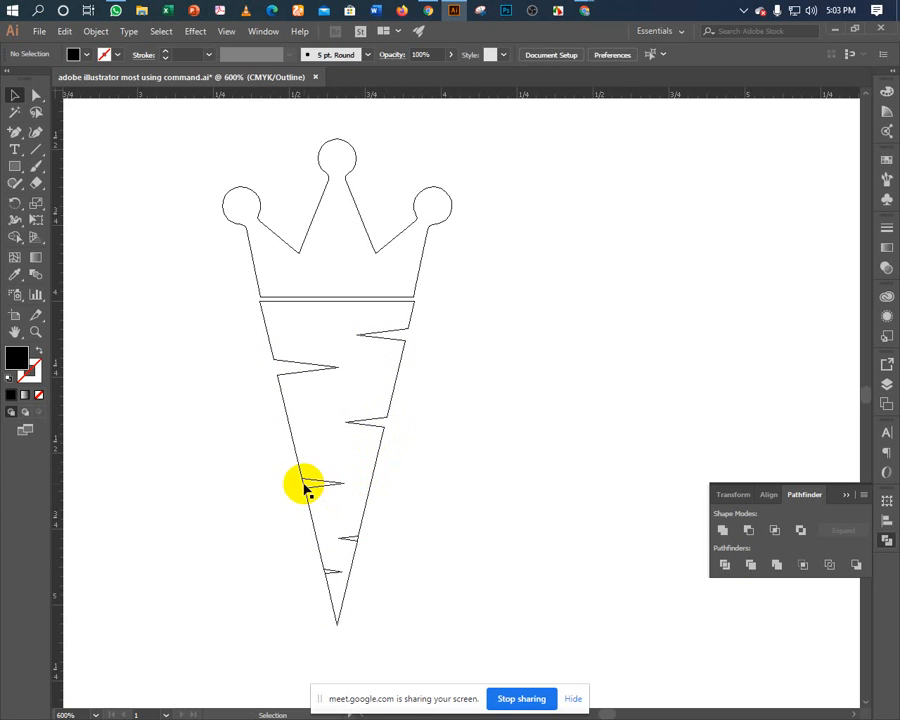
click(357, 541)
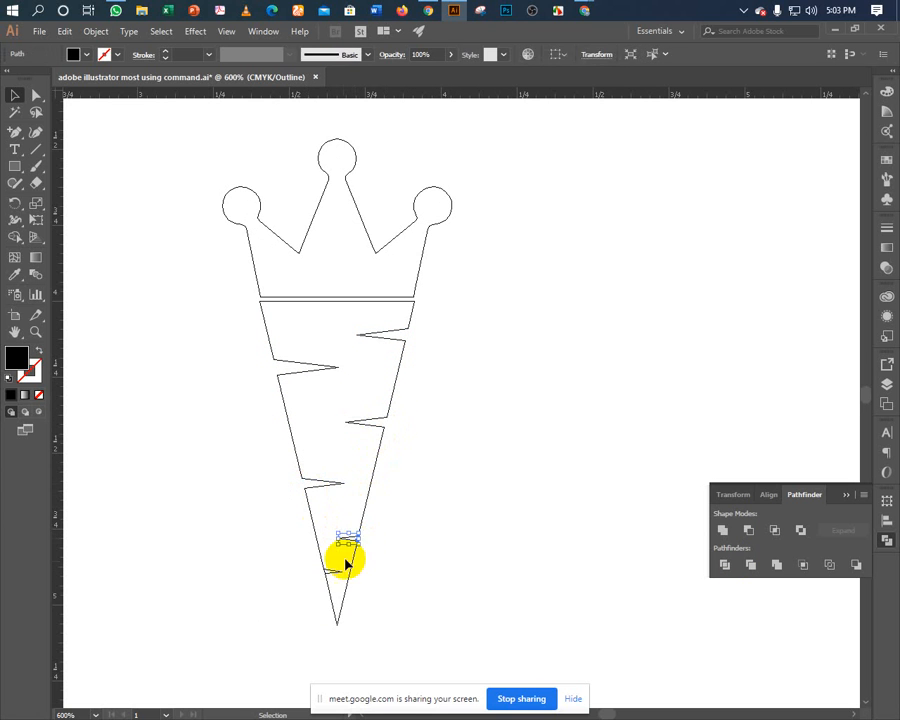
key(Delete)
click(325, 573)
key(Delete)
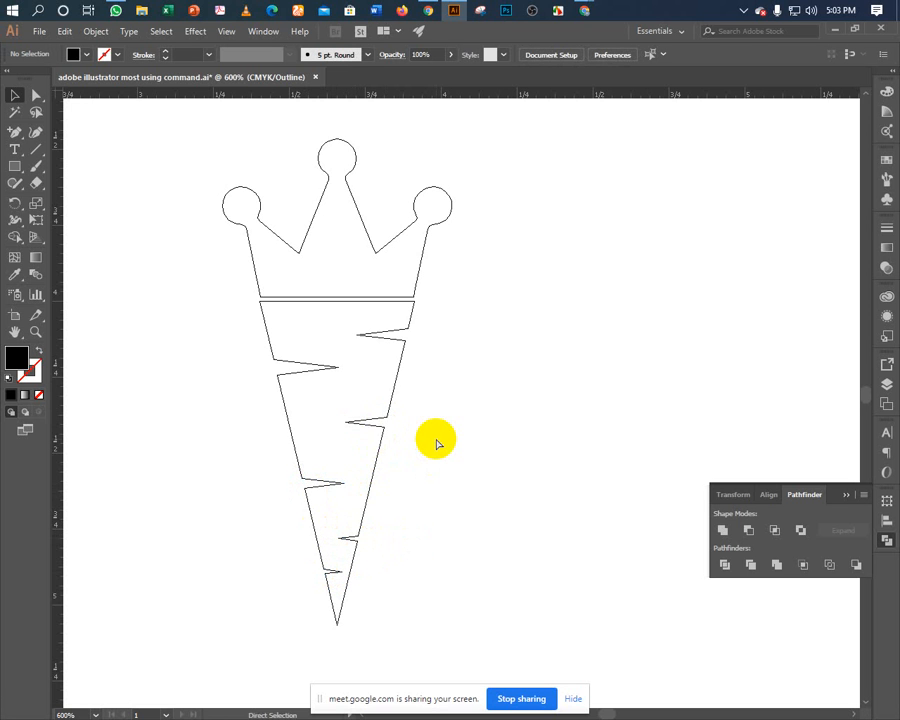
Return to the normal preview and swap the notched triangle's fill and stroke, leaving an unfilled black outline.
key(ctrl+y)
key(ctrl+minus)
key(ctrl+minus)
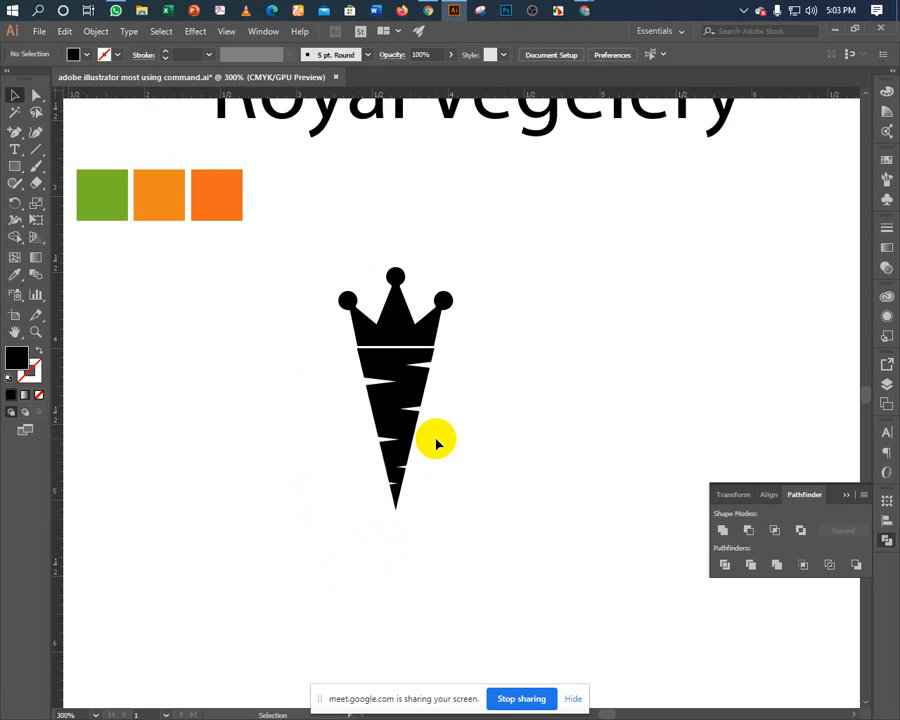
drag(432, 436, 388, 512)
click(358, 516)
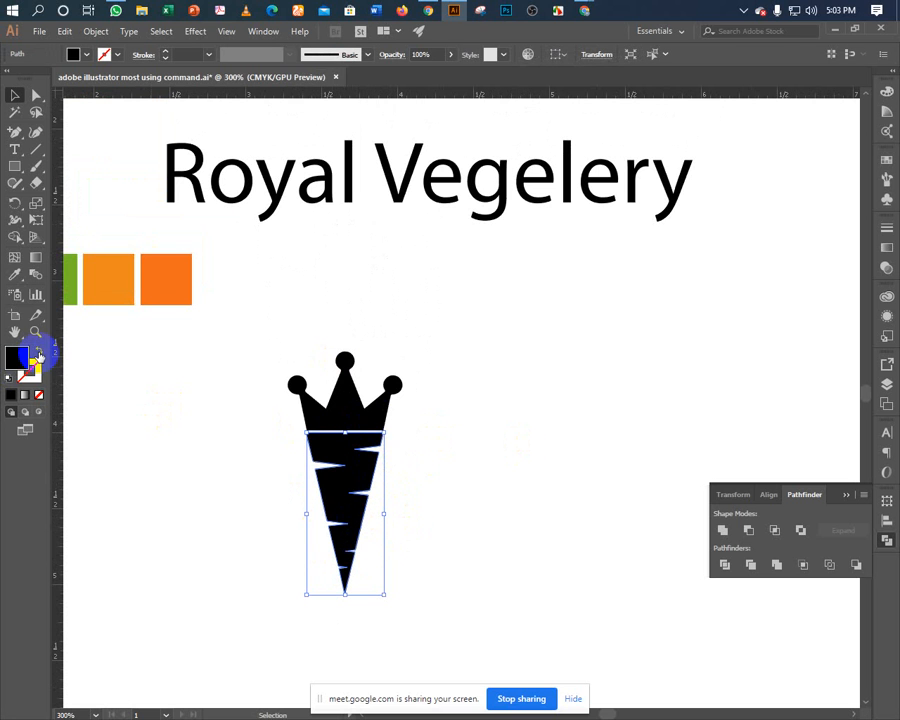
click(38, 354)
click(134, 454)
drag(295, 490, 376, 549)
Set the notched triangle outline's stroke weight to 1.5 pt.
click(30, 370)
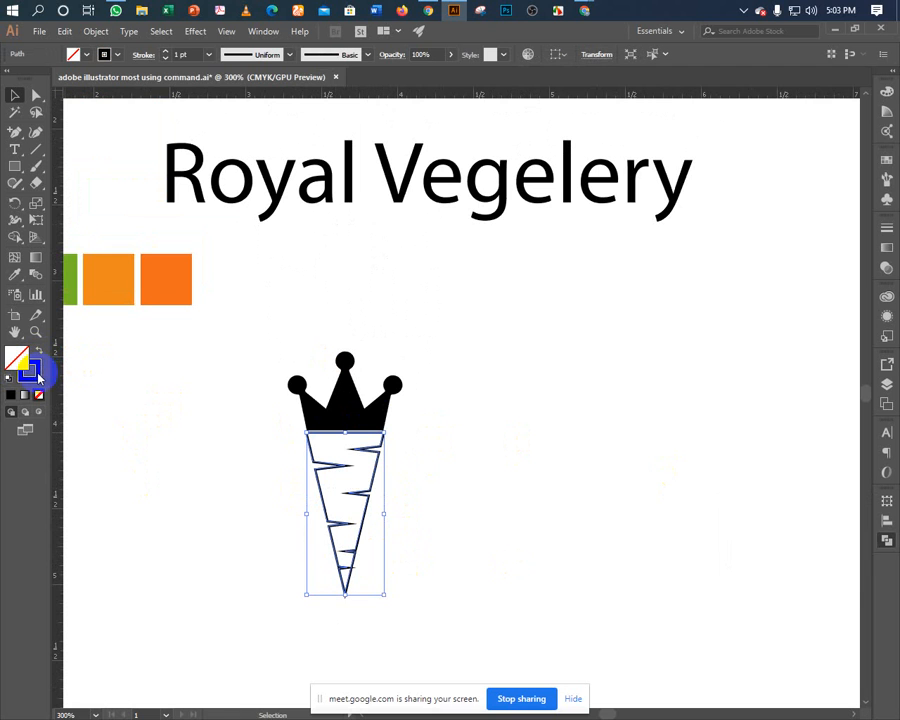
click(188, 55)
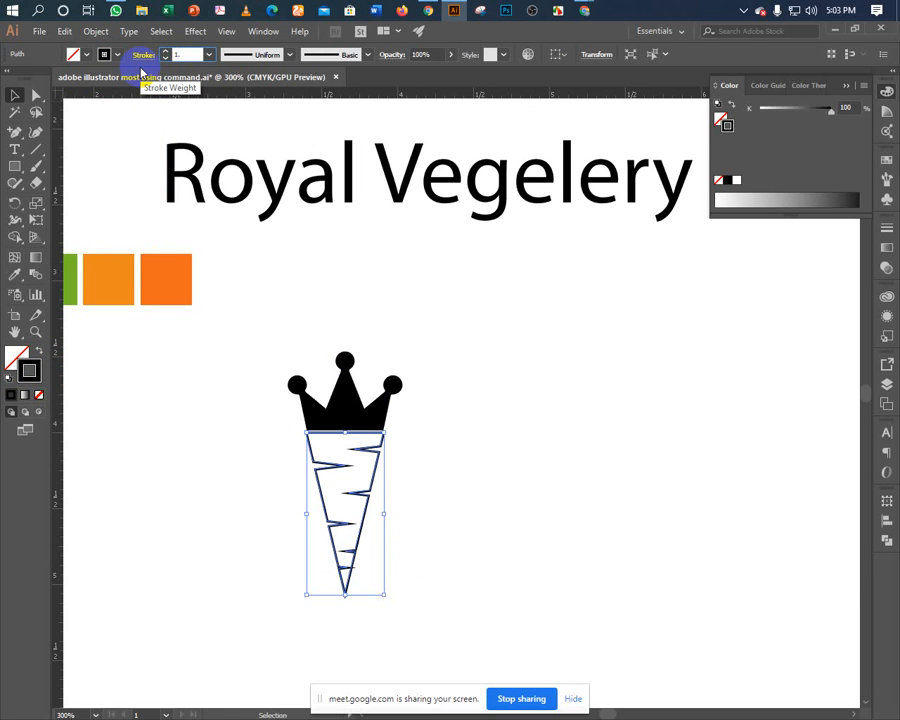
text(1.5)
key(Return)
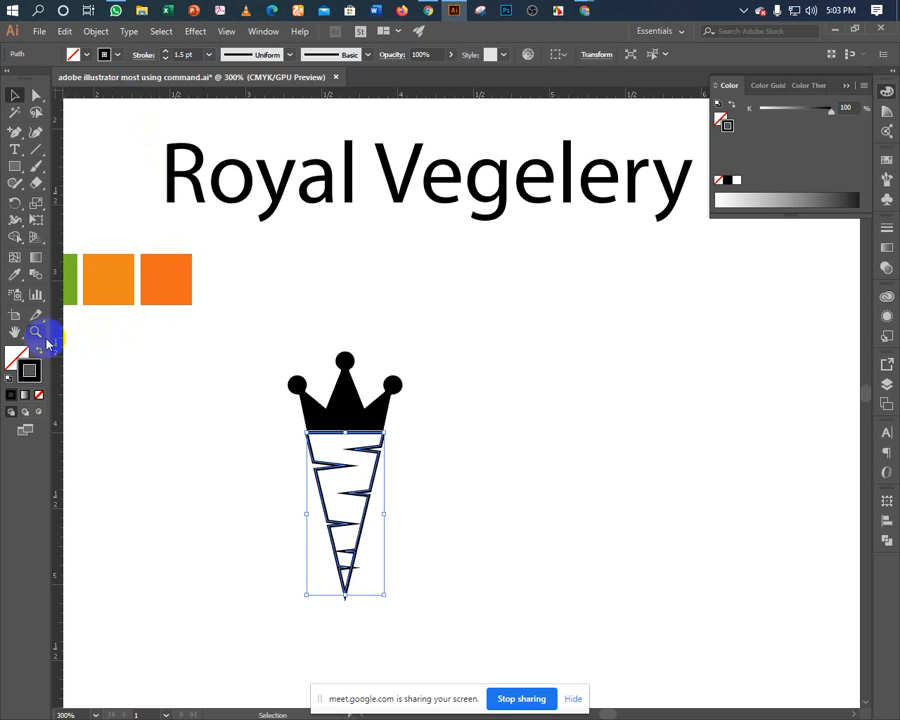
Colour the notched triangle's stroke with the darker orange sampled from the last of the three colour squares.
click(13, 278)
click(157, 264)
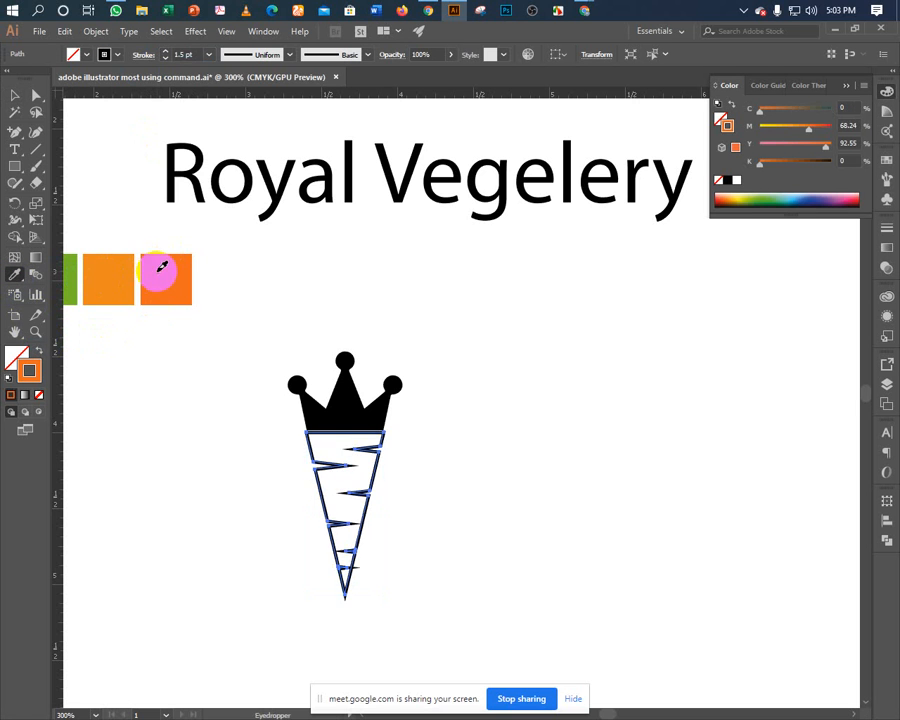
click(12, 110)
click(12, 96)
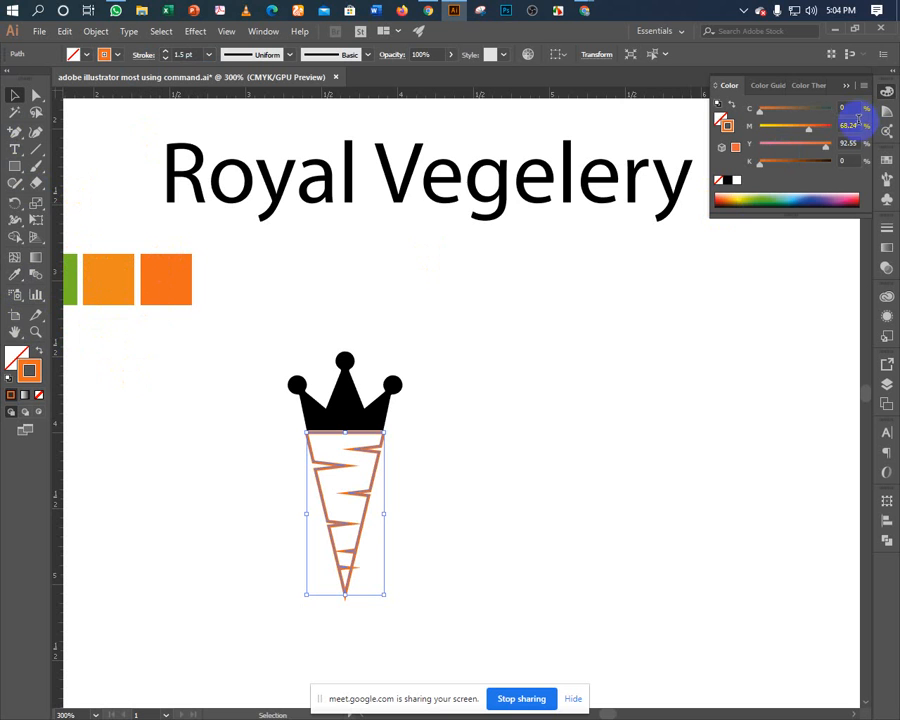
Adjust the triangle's orange stroke colour to 75% magenta and 95% yellow.
click(852, 124)
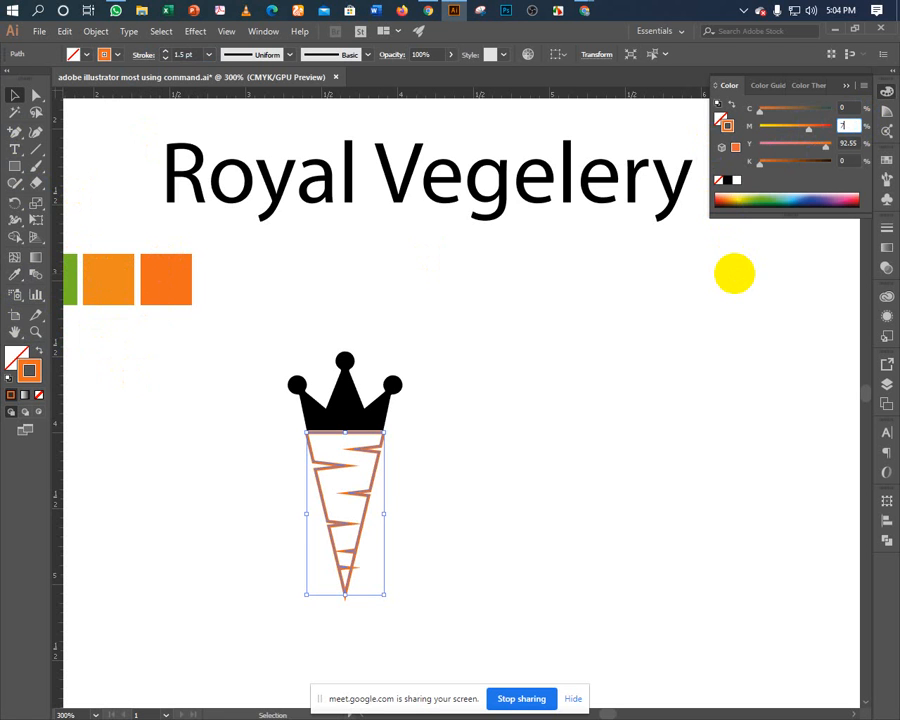
text(75)
key(Tab)
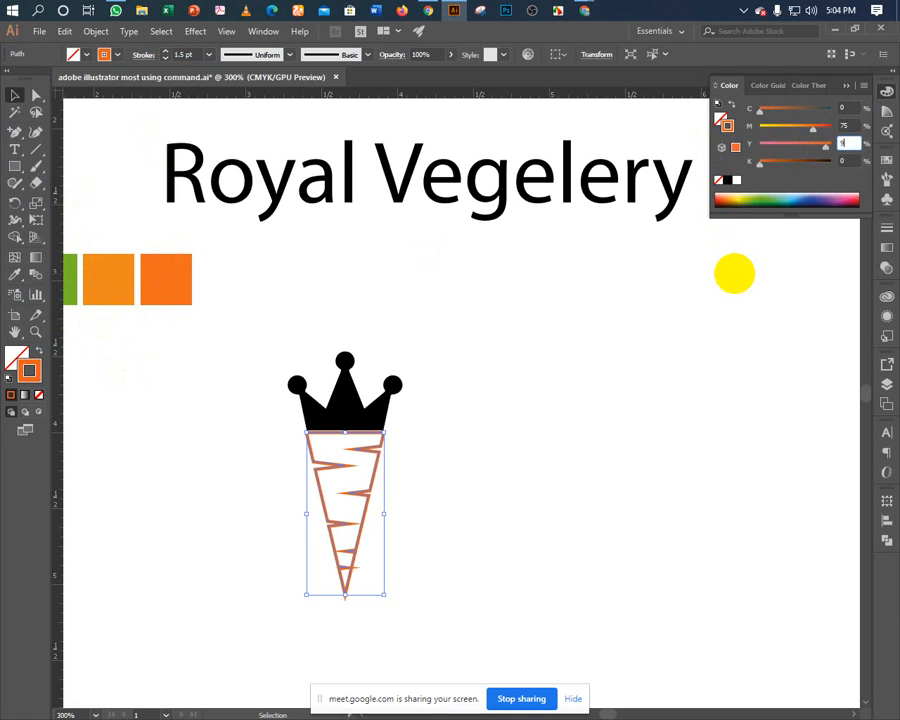
click(487, 407)
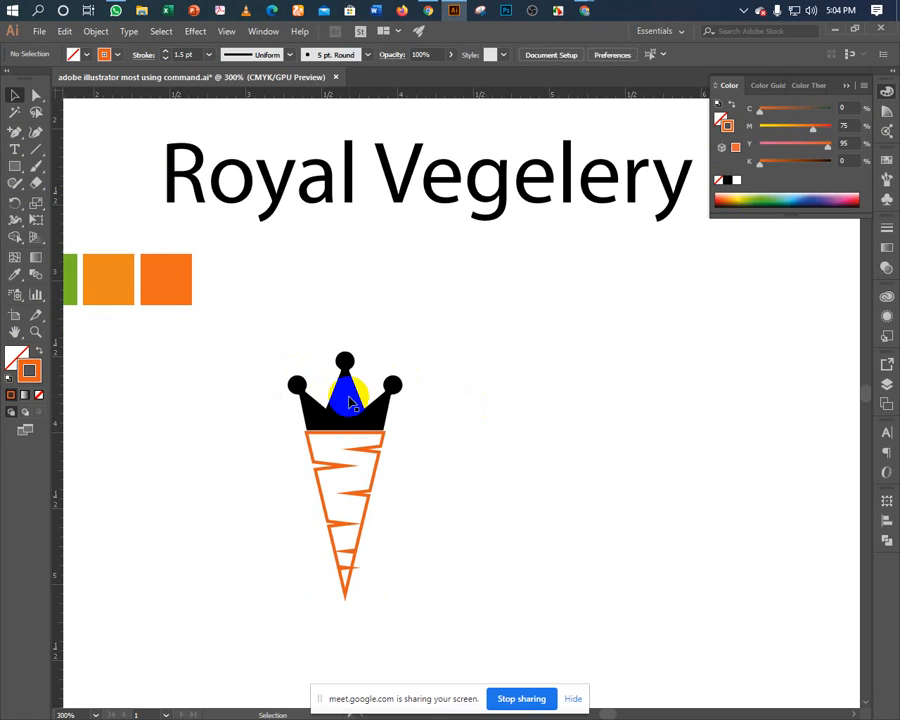
Nudge the black crown slightly upward to widen its gap above the orange triangle.
click(346, 392)
key(ctrl)
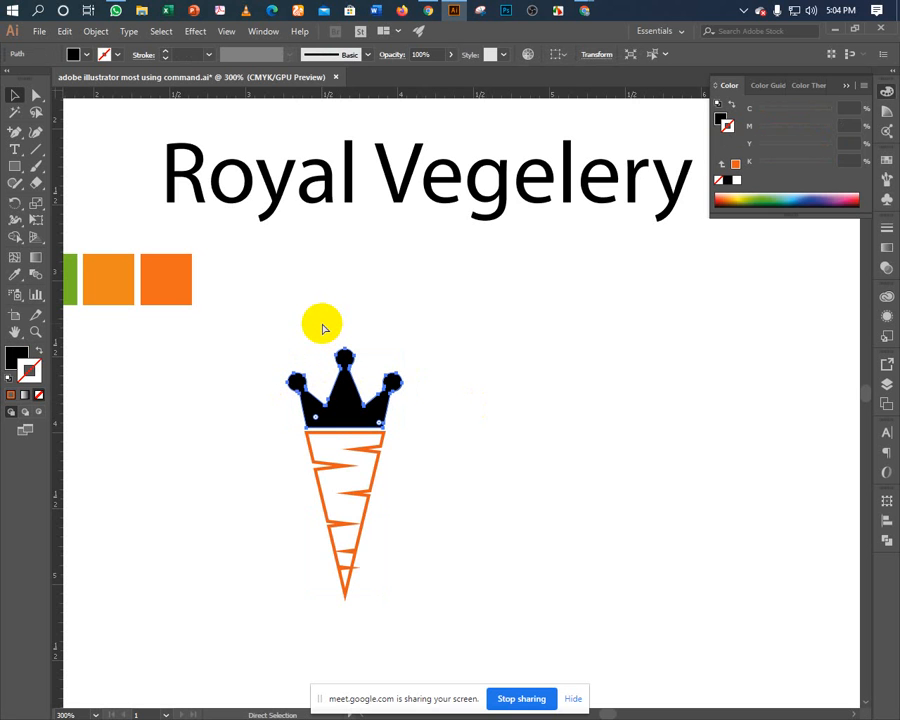
click(322, 328)
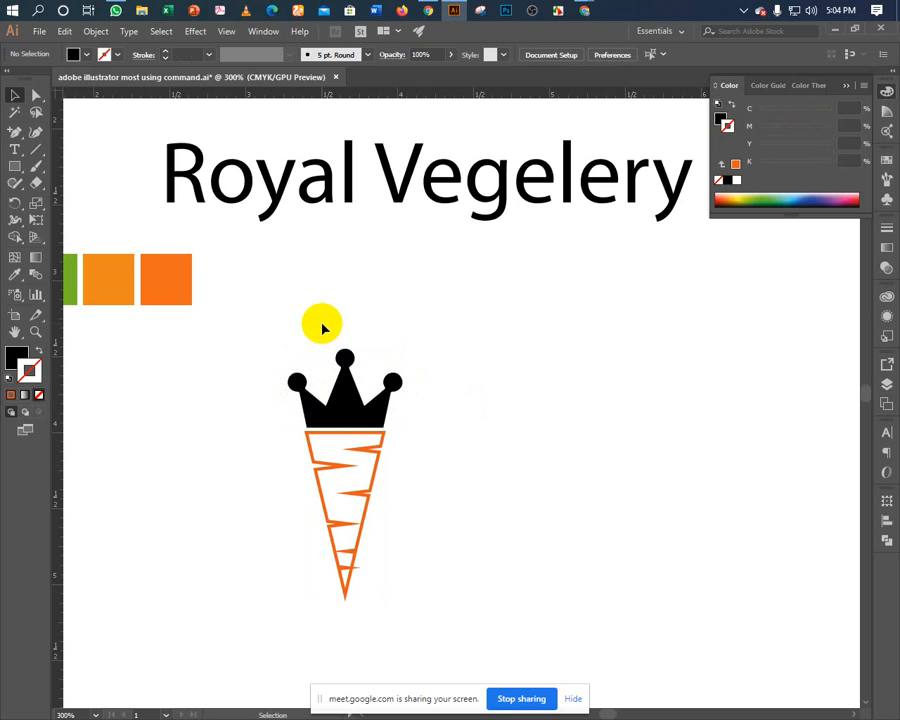
Swap the crown's fill and stroke, leaving an unfilled black outline.
click(341, 400)
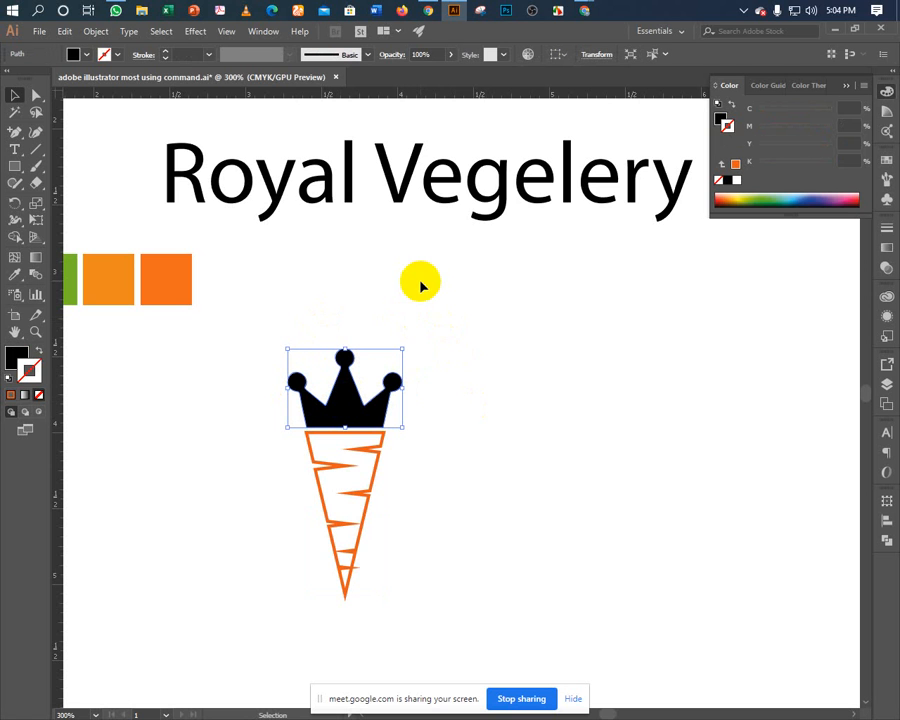
click(38, 354)
click(161, 412)
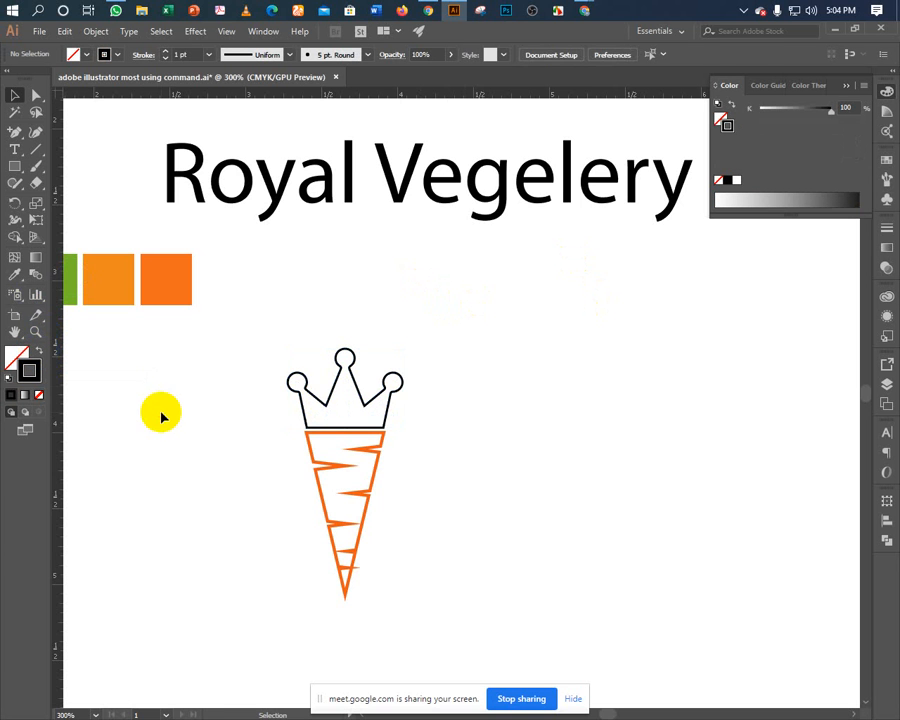
Colour the crown's outline with the green sampled from the first colour square.
click(307, 384)
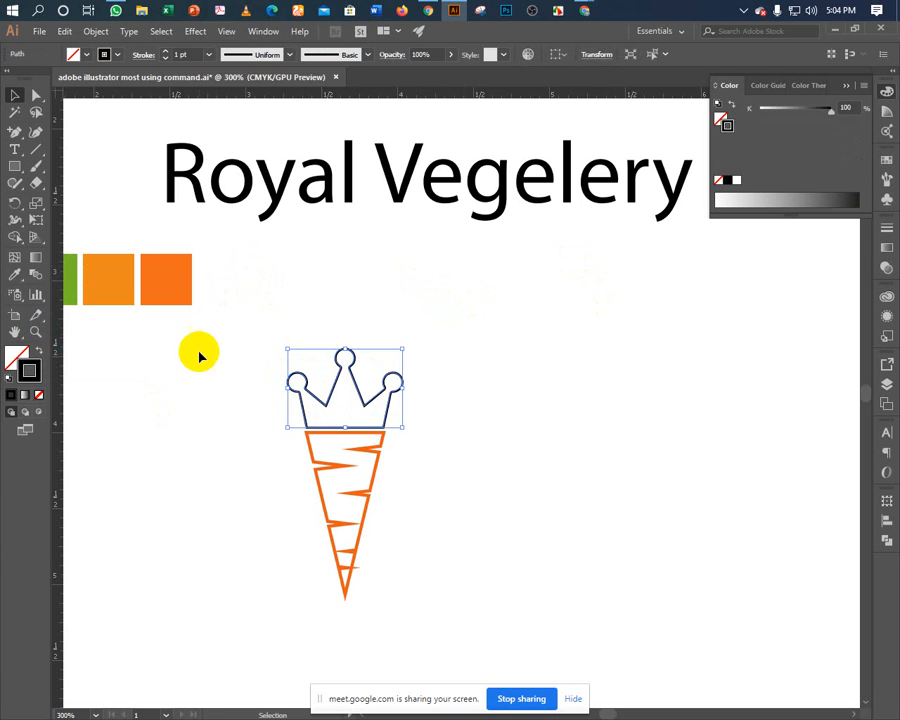
key(ctrl+minus)
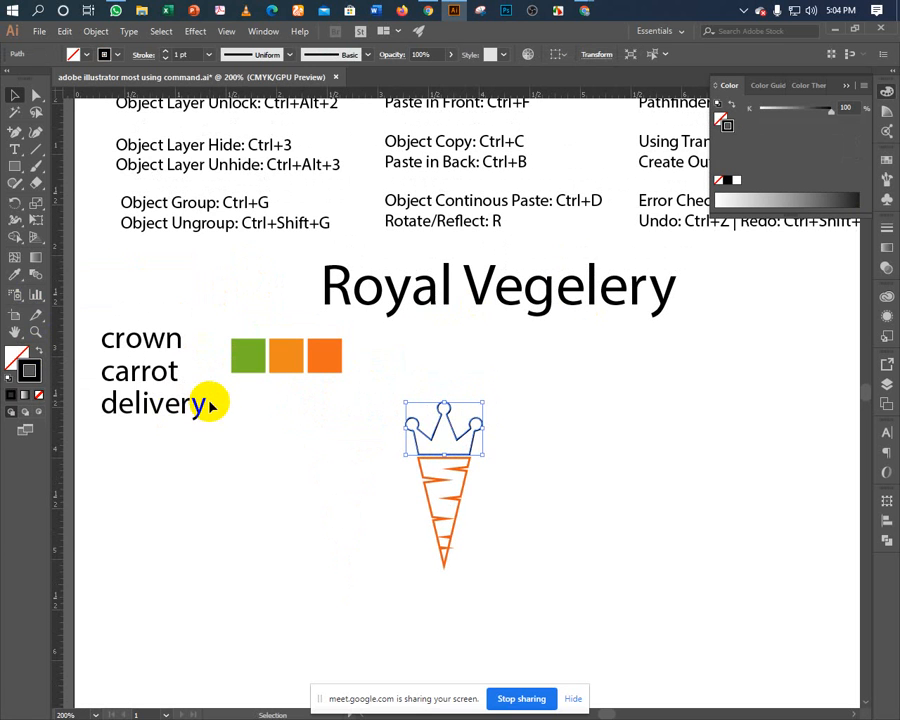
click(15, 273)
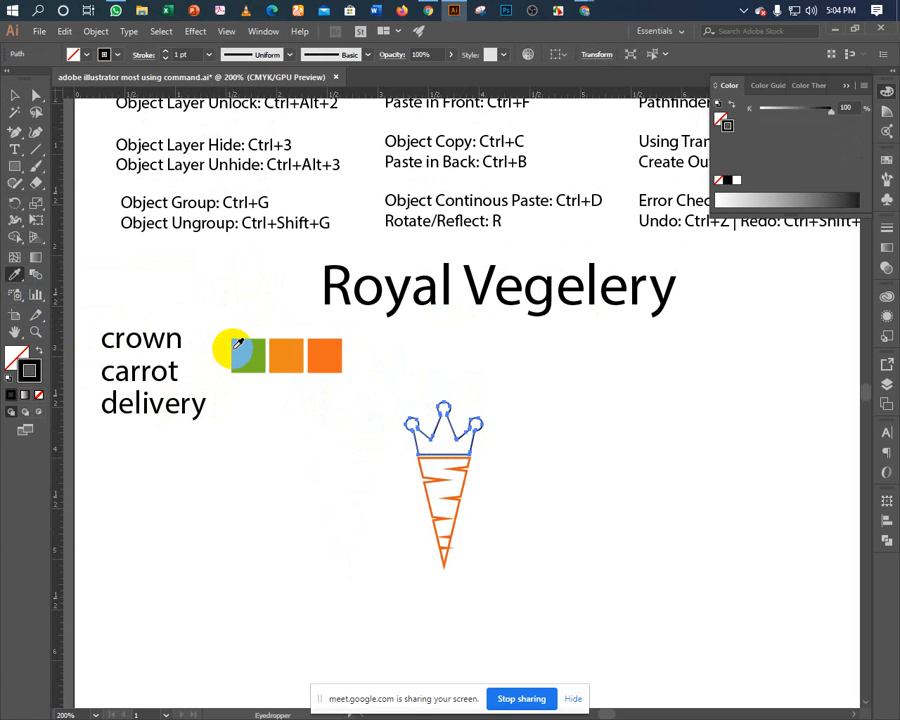
click(238, 344)
click(14, 96)
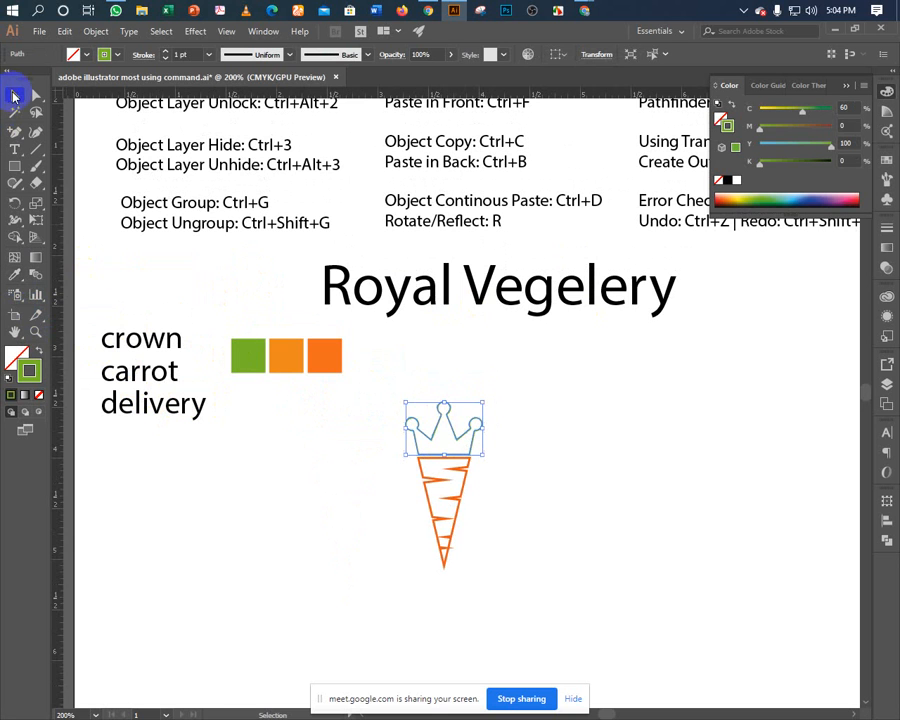
click(248, 470)
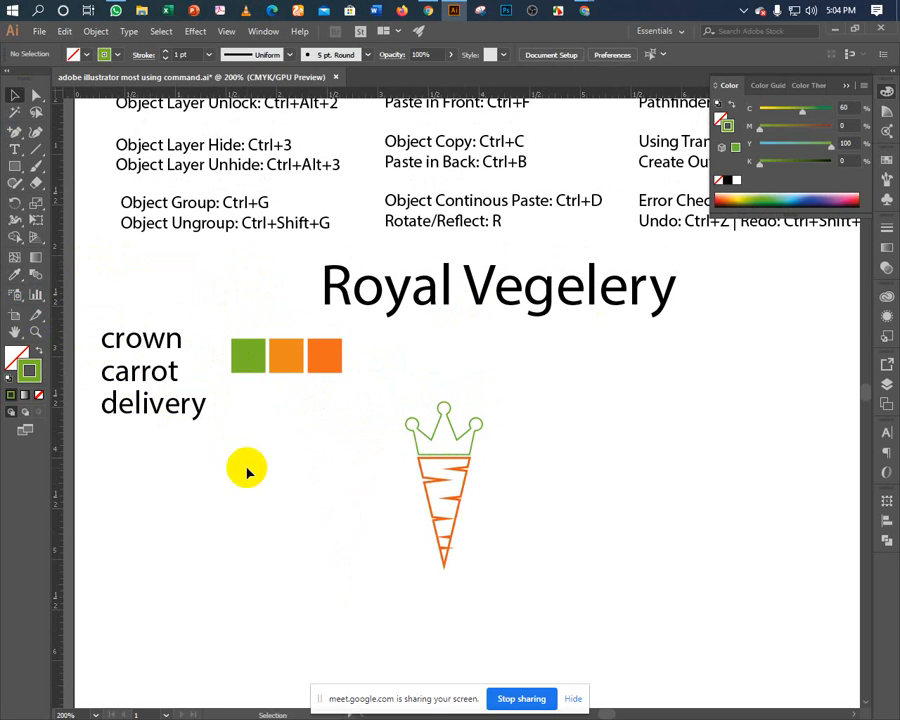
Group the crown with the orange carrot outline and rotate the group clockwise so the tip points down to the left.
click(470, 424)
drag(376, 416, 502, 520)
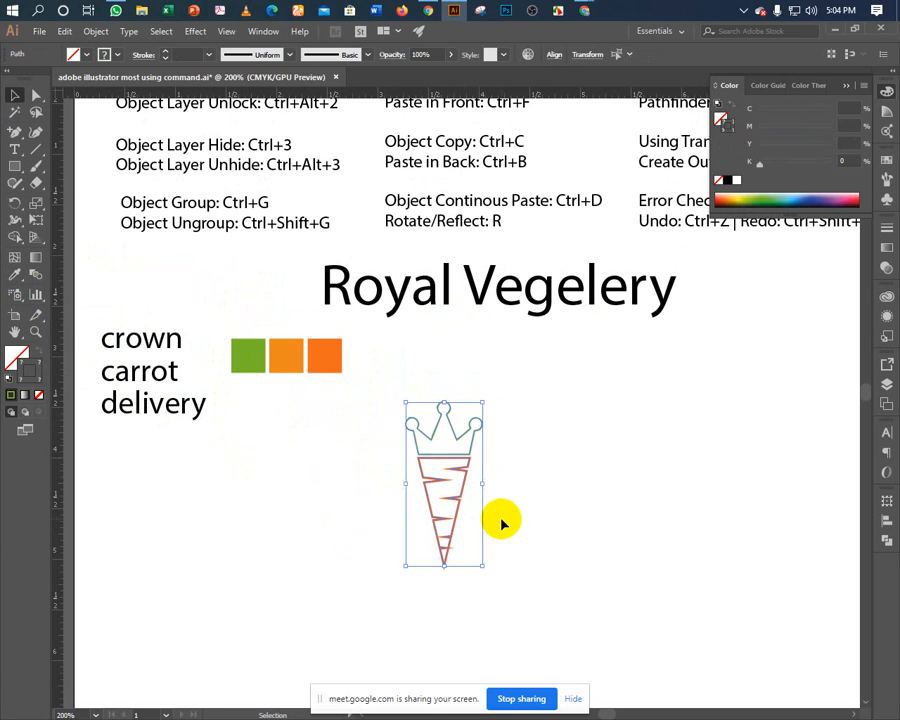
right_click(452, 490)
click(492, 296)
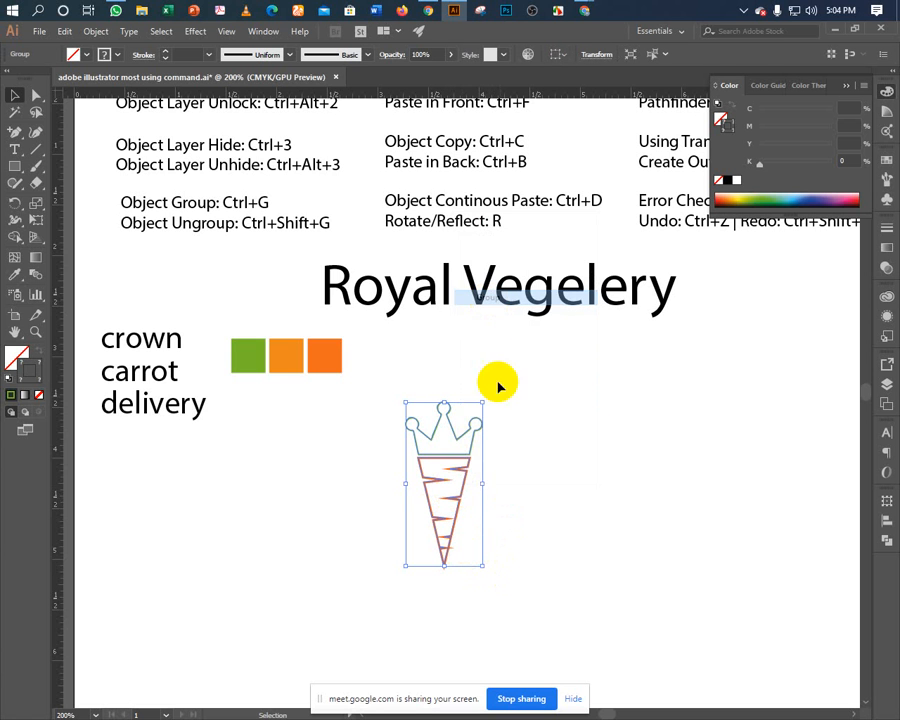
drag(482, 571, 452, 578)
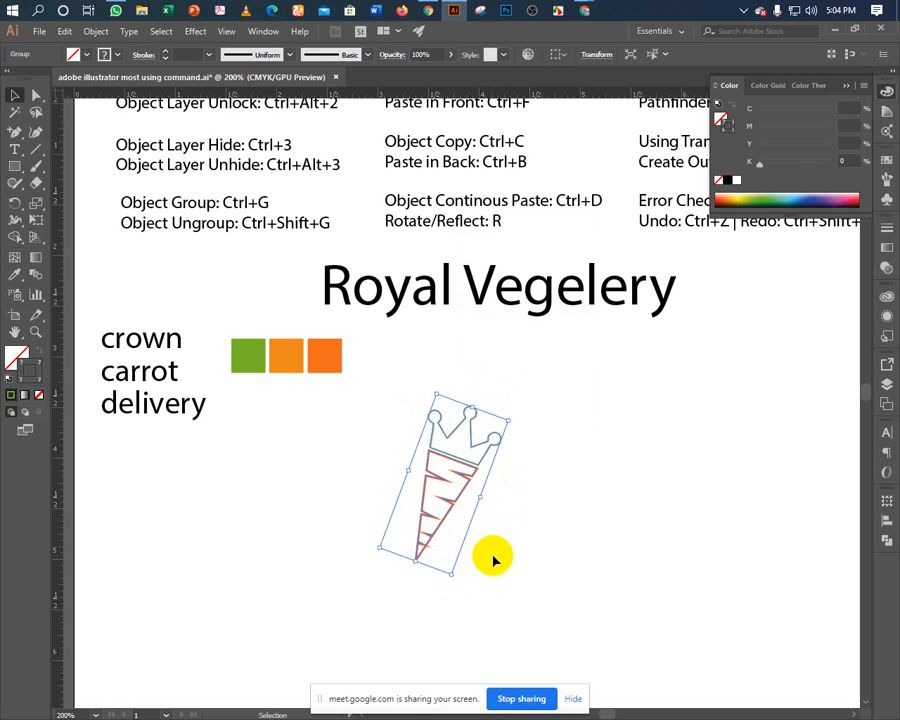
click(493, 561)
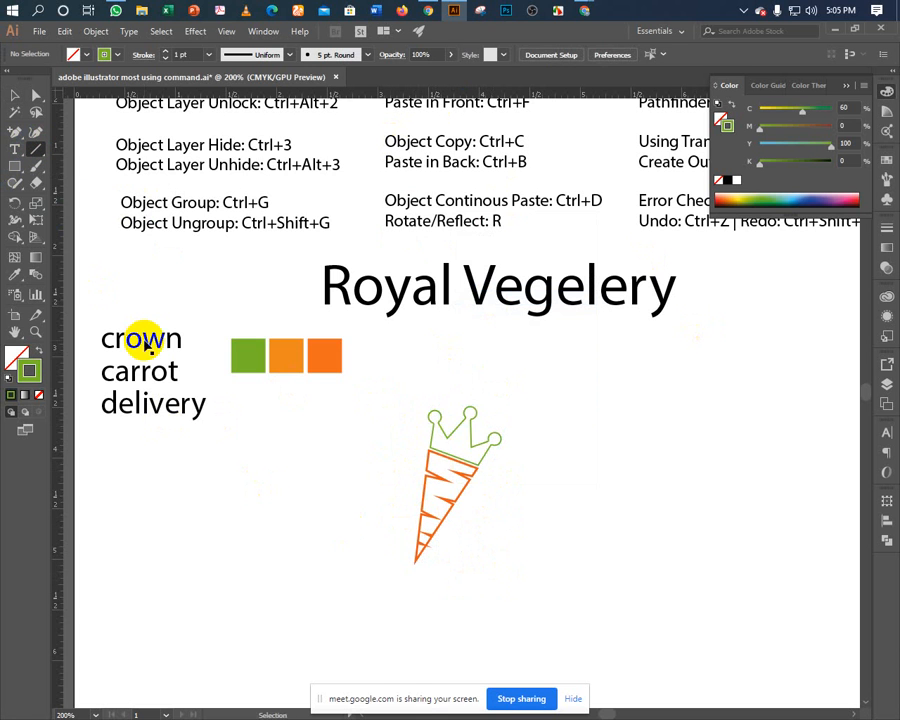
Draw a short horizontal line segment crossing the carrot's left edge just below the crown.
key(ctrl+=)
drag(335, 598, 376, 401)
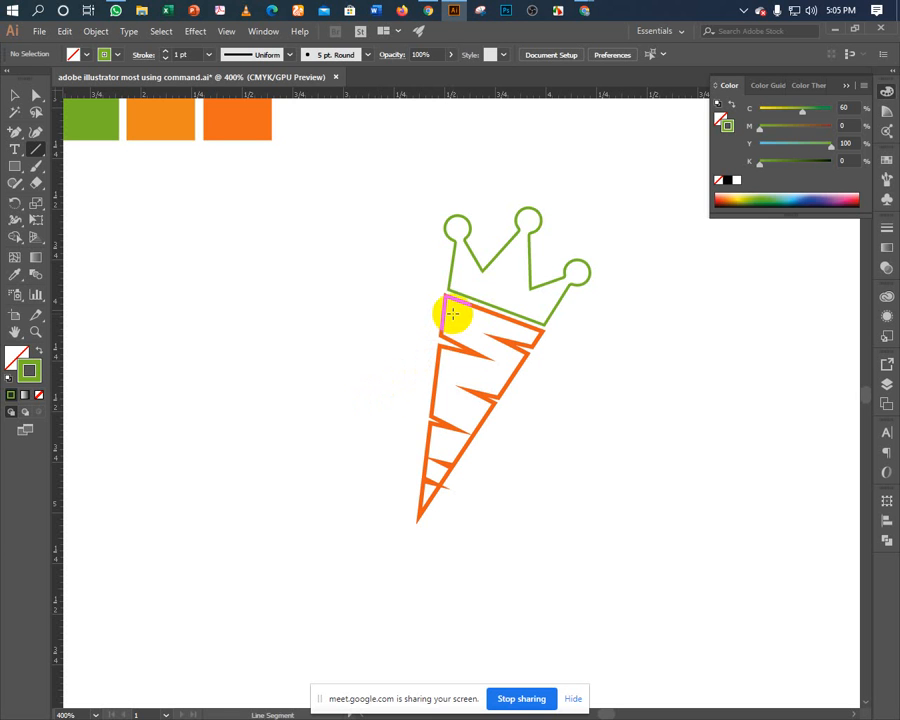
drag(453, 314, 389, 318)
click(14, 94)
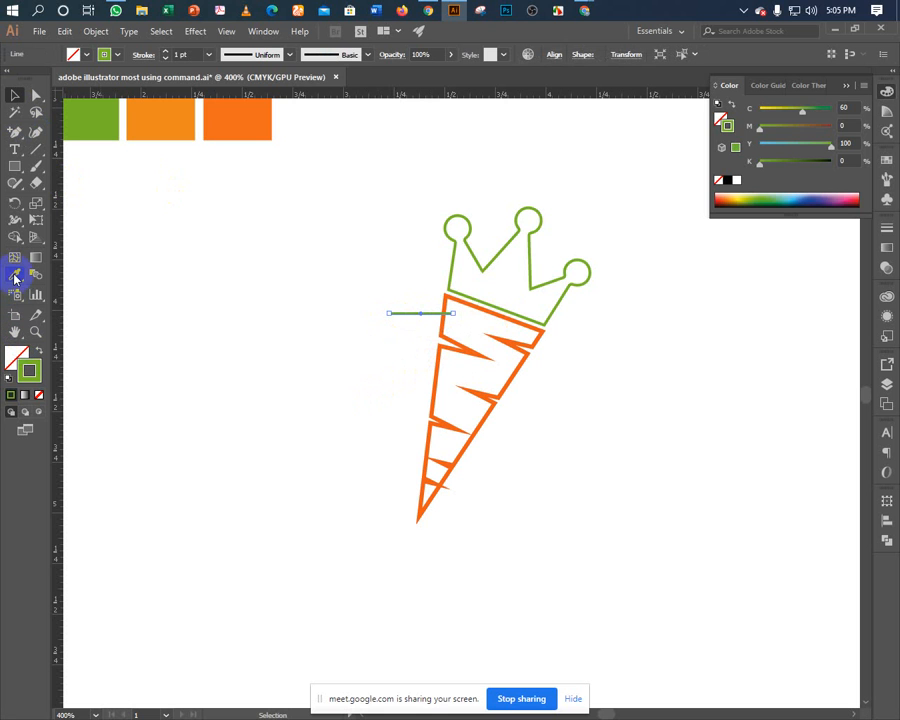
Set the horizontal line's stroke colour to 0% cyan, magenta and yellow with 90% black.
click(885, 166)
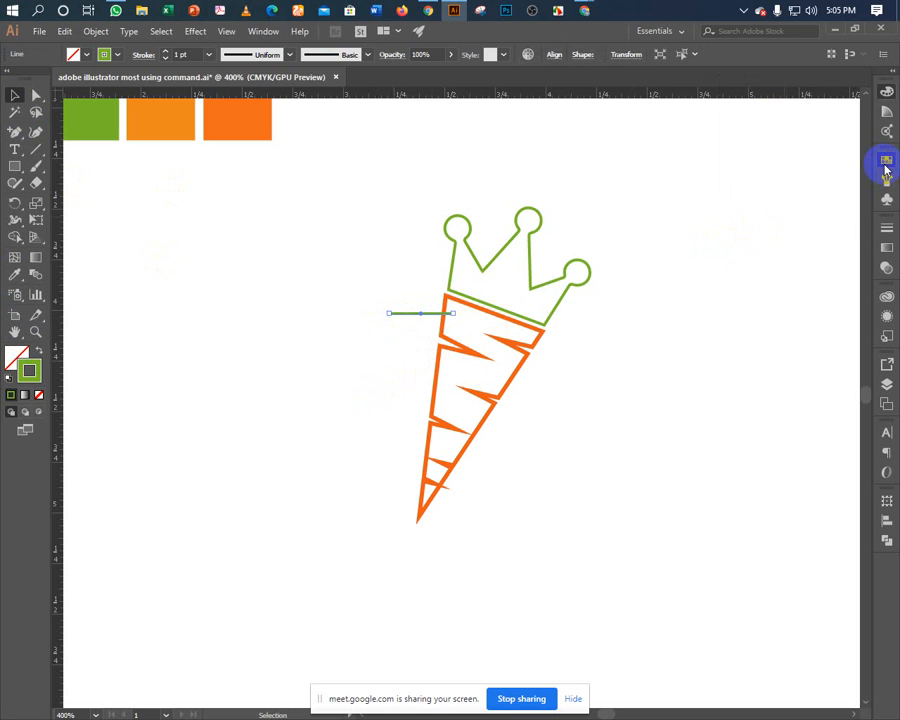
click(885, 166)
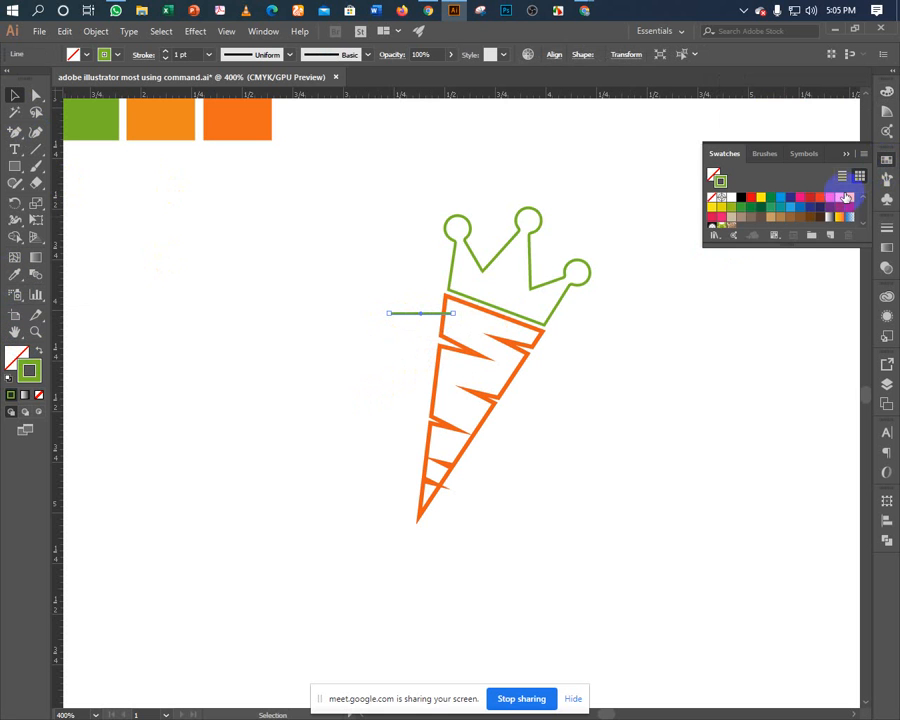
click(886, 94)
click(854, 110)
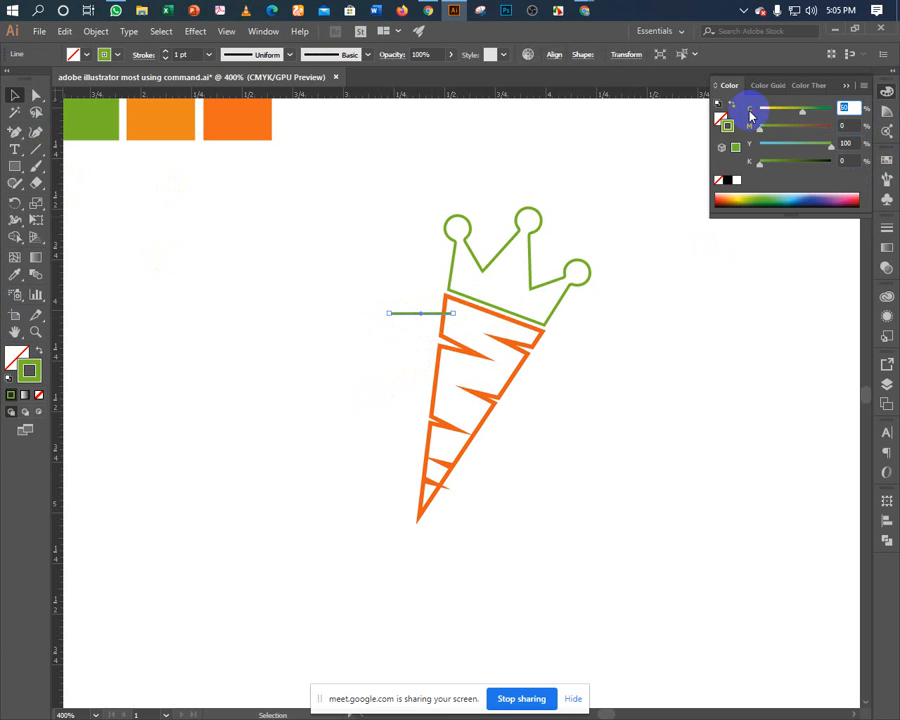
key(Tab)
key(Tab)
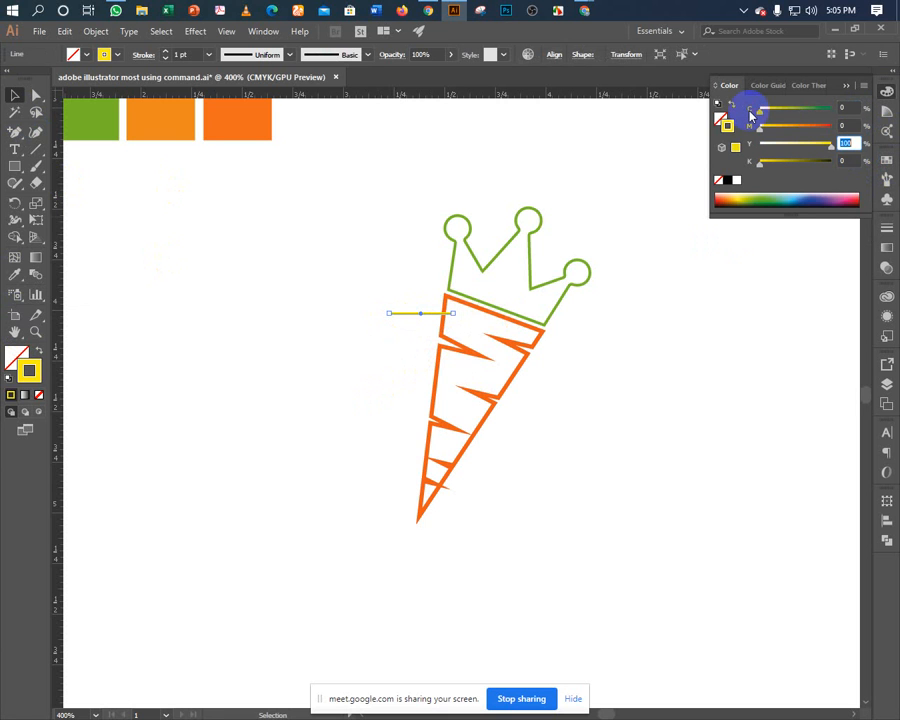
text(0)
key(Tab)
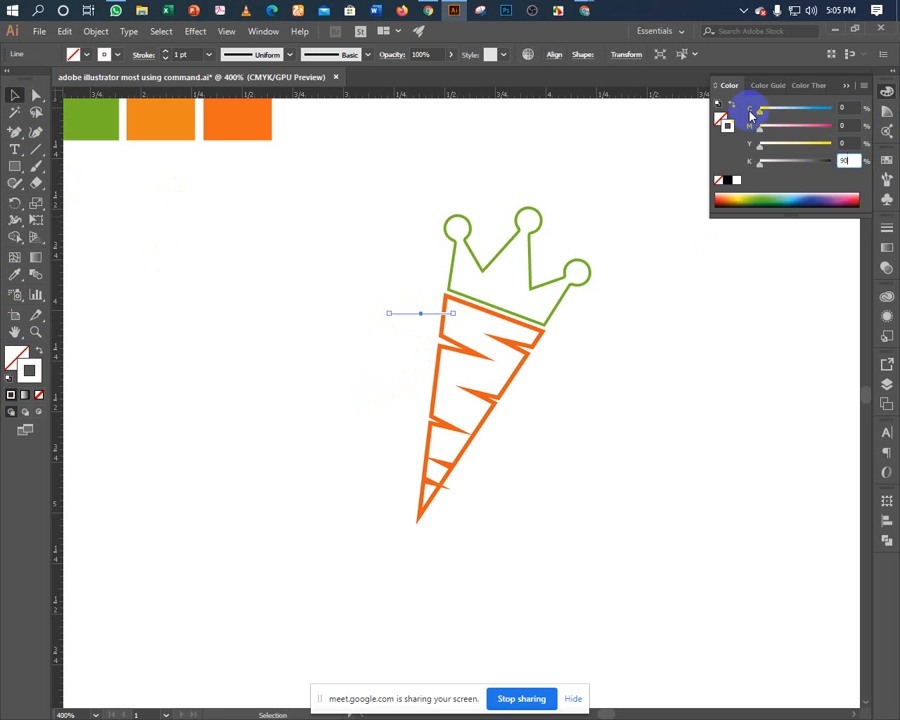
text(90)
click(748, 107)
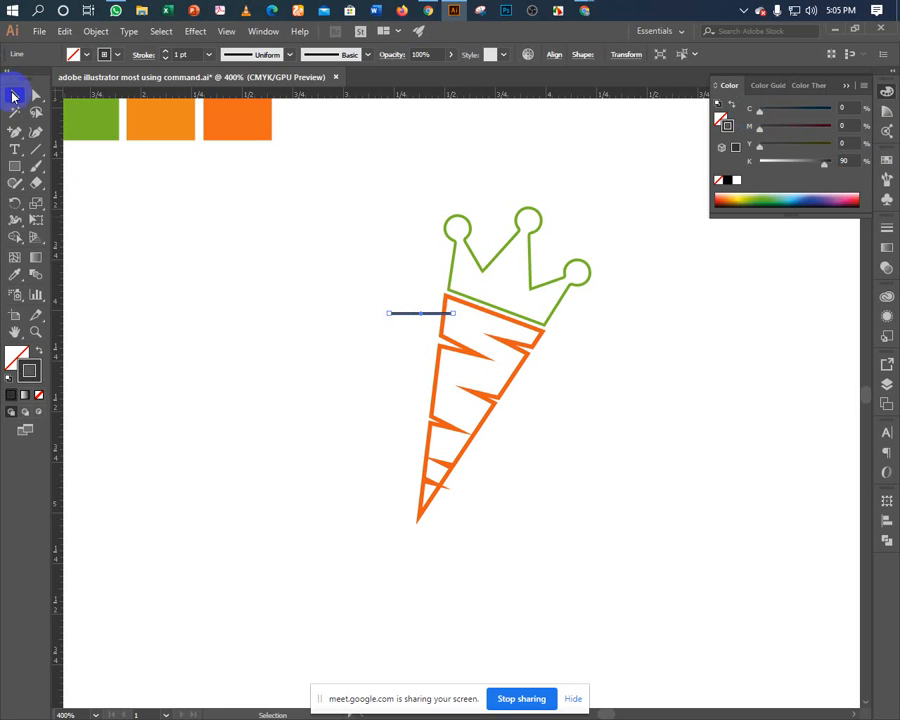
click(161, 232)
Apply a tapered width profile to the dark line, thick end toward the carrot, and set its stroke weight to 2 pt.
drag(378, 267, 344, 285)
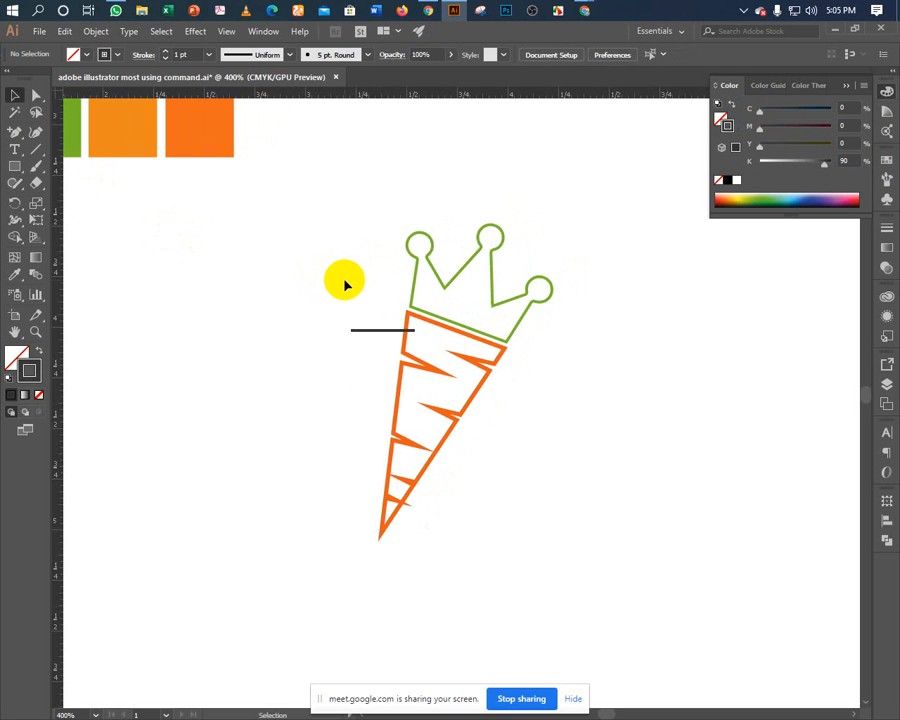
click(368, 330)
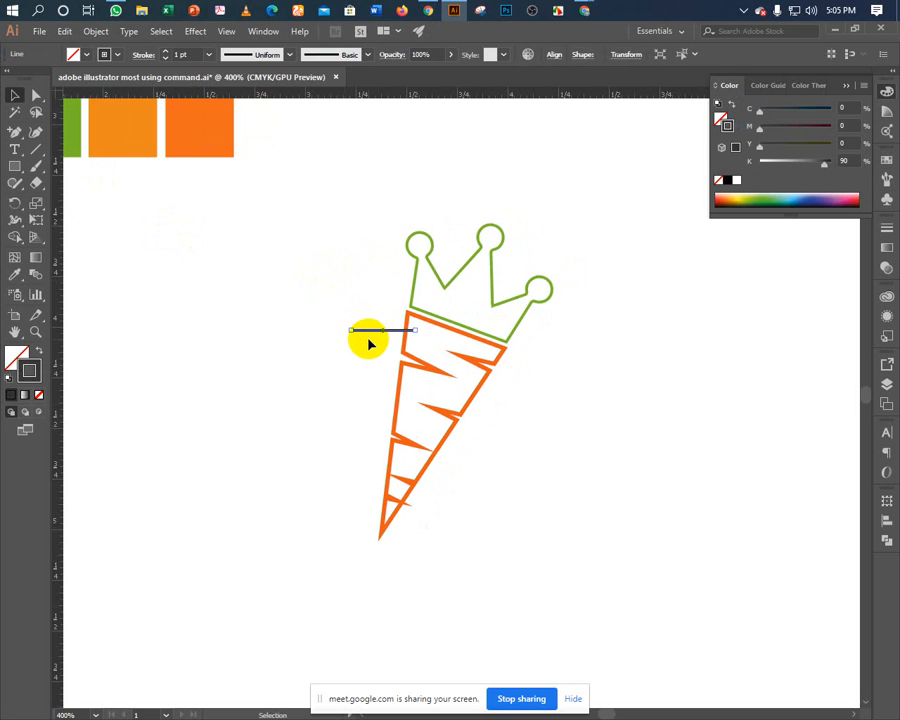
click(242, 55)
click(236, 163)
click(217, 165)
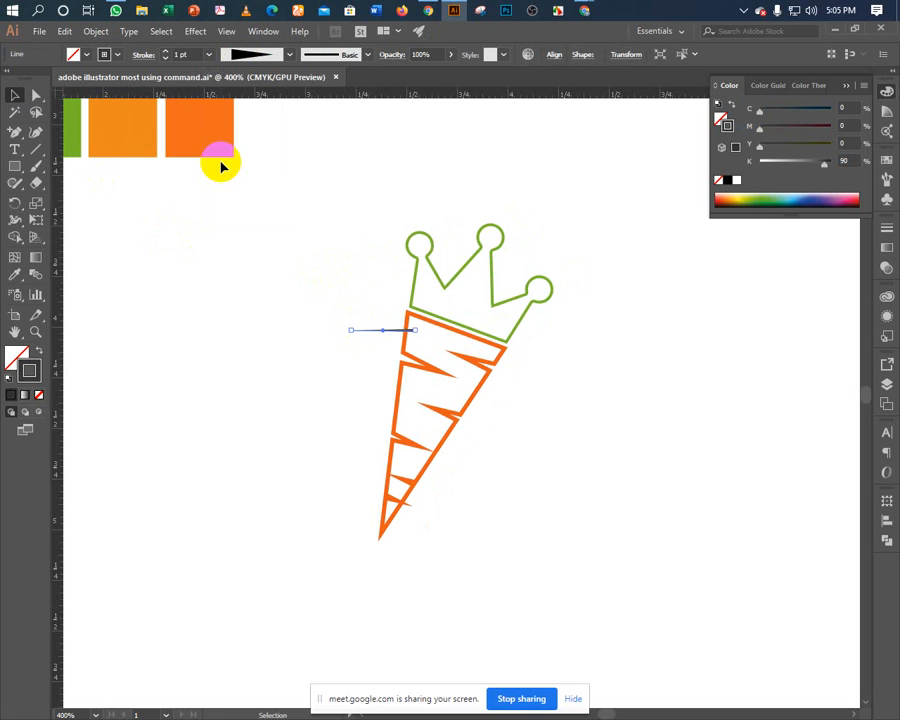
drag(313, 296, 381, 341)
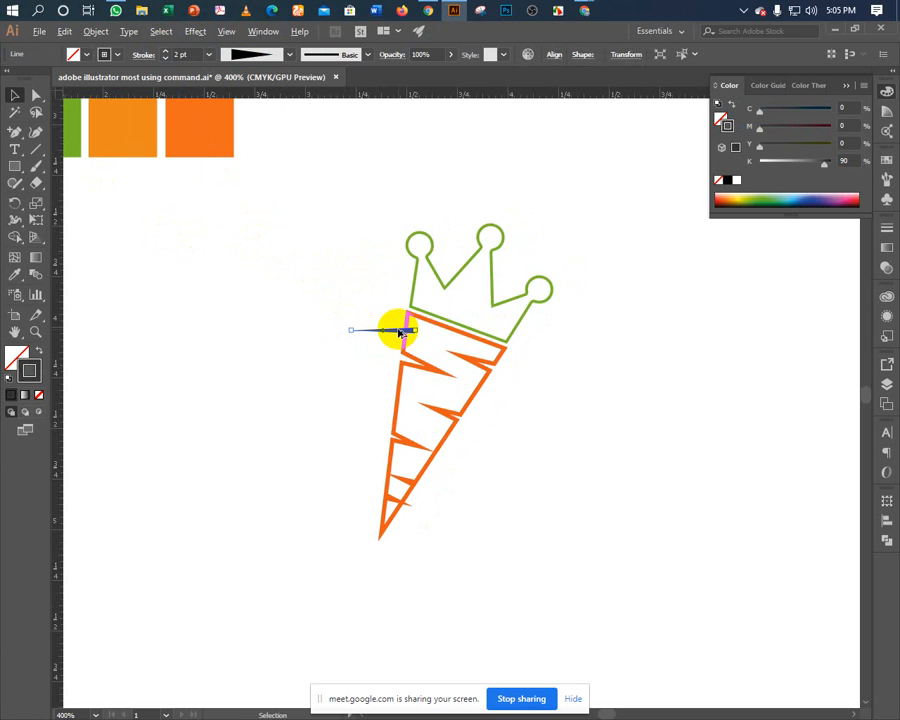
Copy the tapered line above and below itself, and duplicate the three-line set at the carrot's lower left edge.
drag(400, 332, 390, 319)
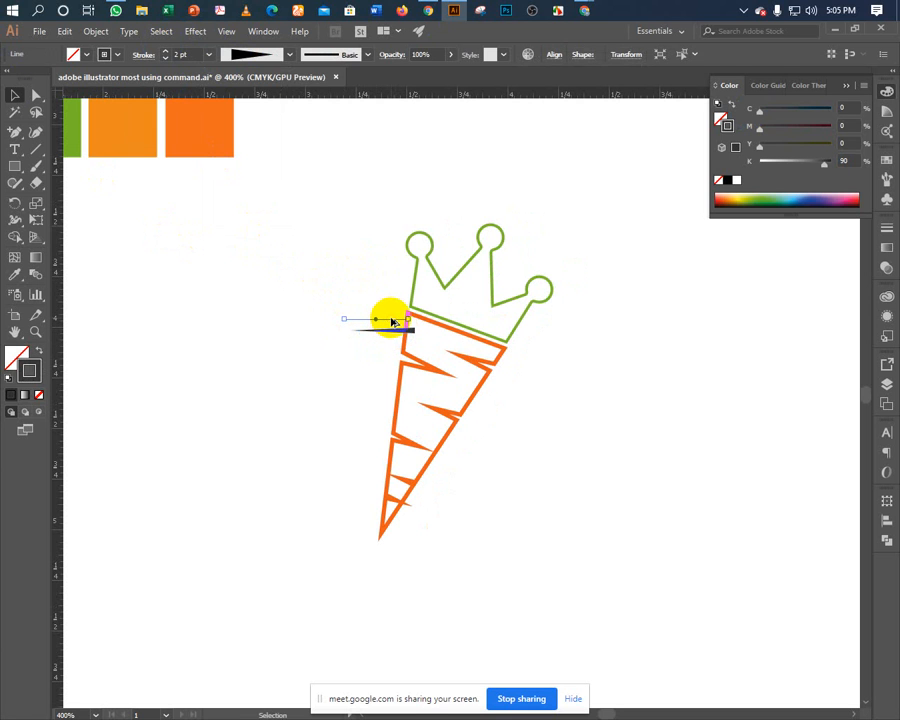
drag(400, 325, 321, 338)
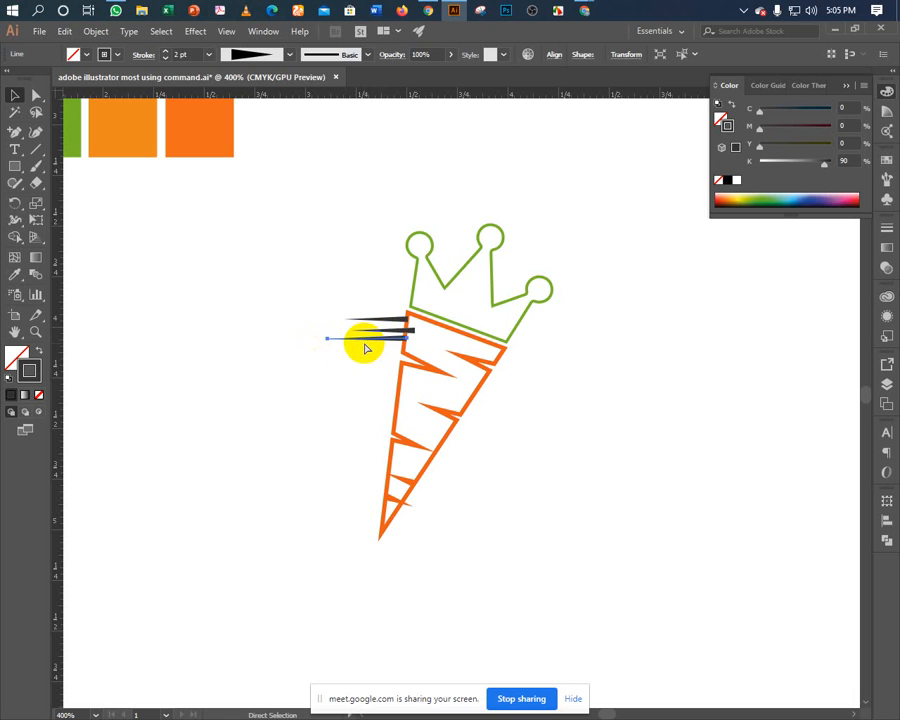
click(355, 402)
drag(349, 407, 339, 441)
drag(341, 328, 363, 499)
click(274, 532)
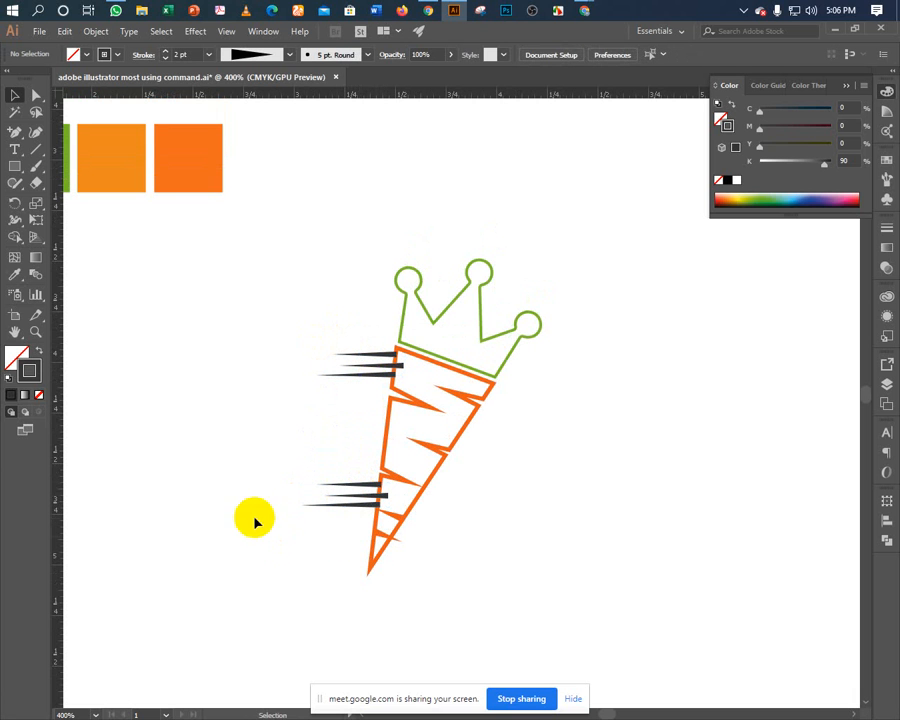
Ungroup the crown and the carrot outline.
click(373, 548)
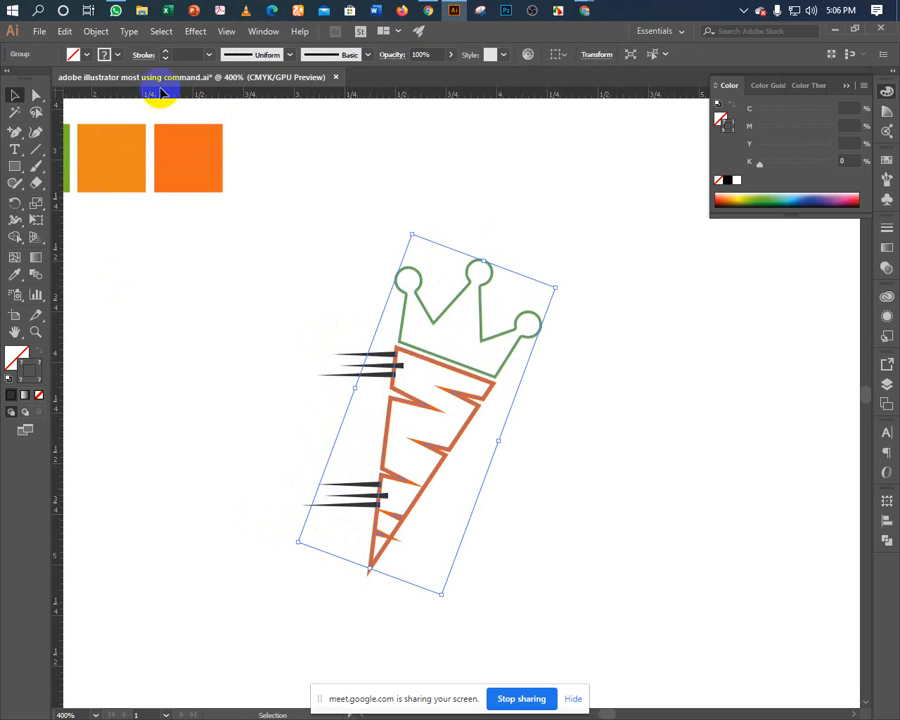
right_click(406, 388)
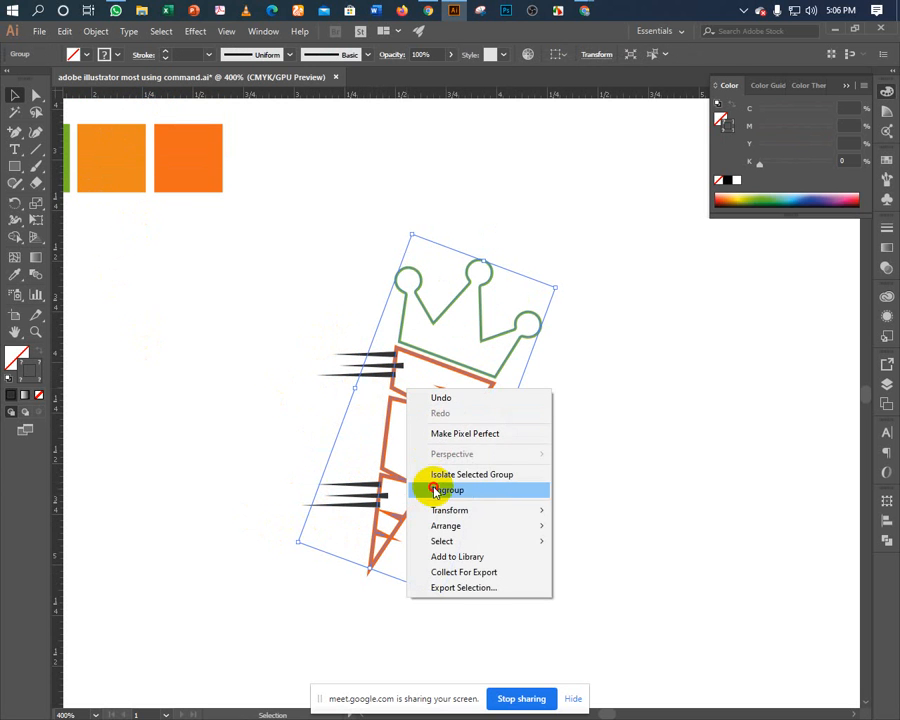
click(440, 487)
click(478, 483)
Show the full stroke options and set the orange carrot outline's corners to Round Join.
click(386, 450)
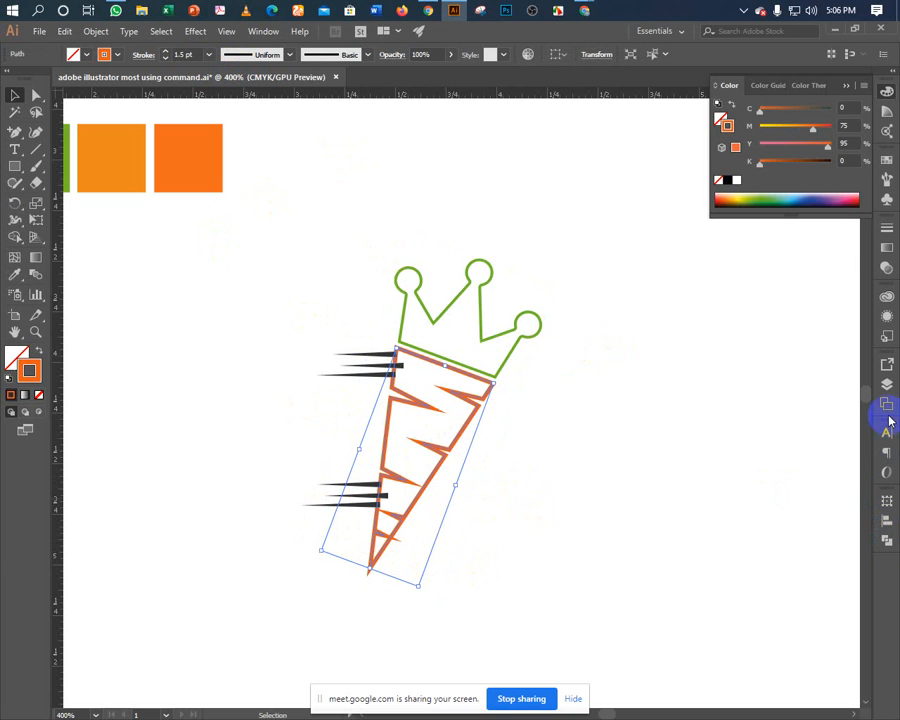
click(887, 227)
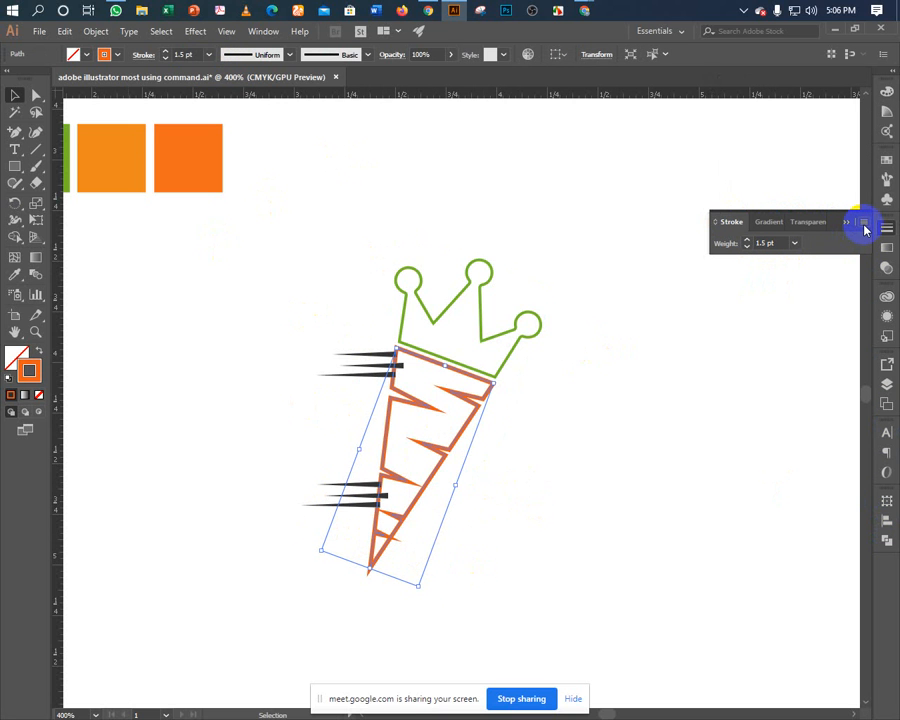
click(866, 227)
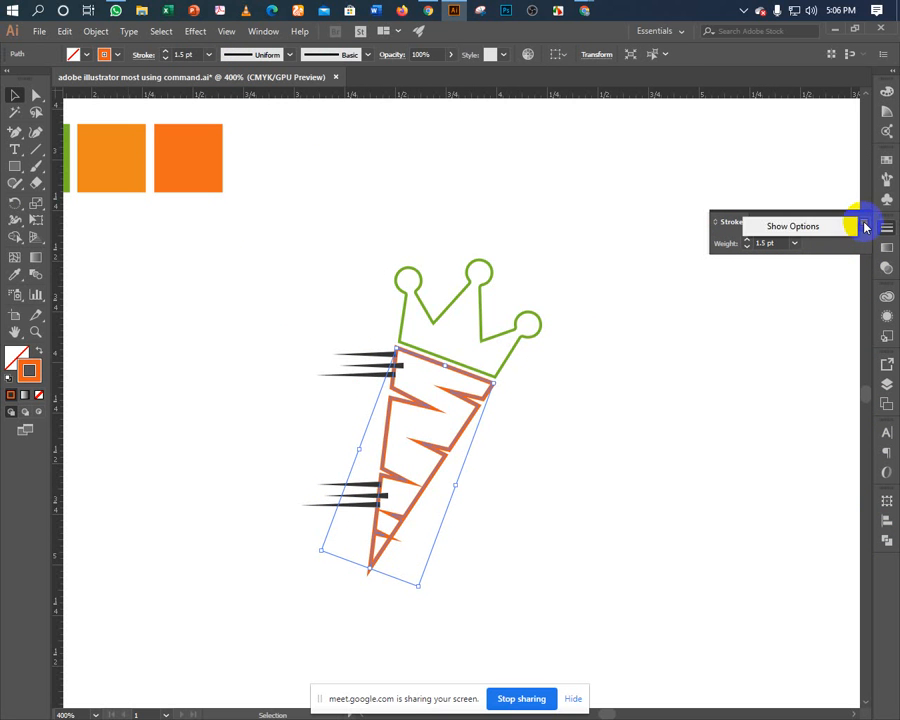
click(824, 227)
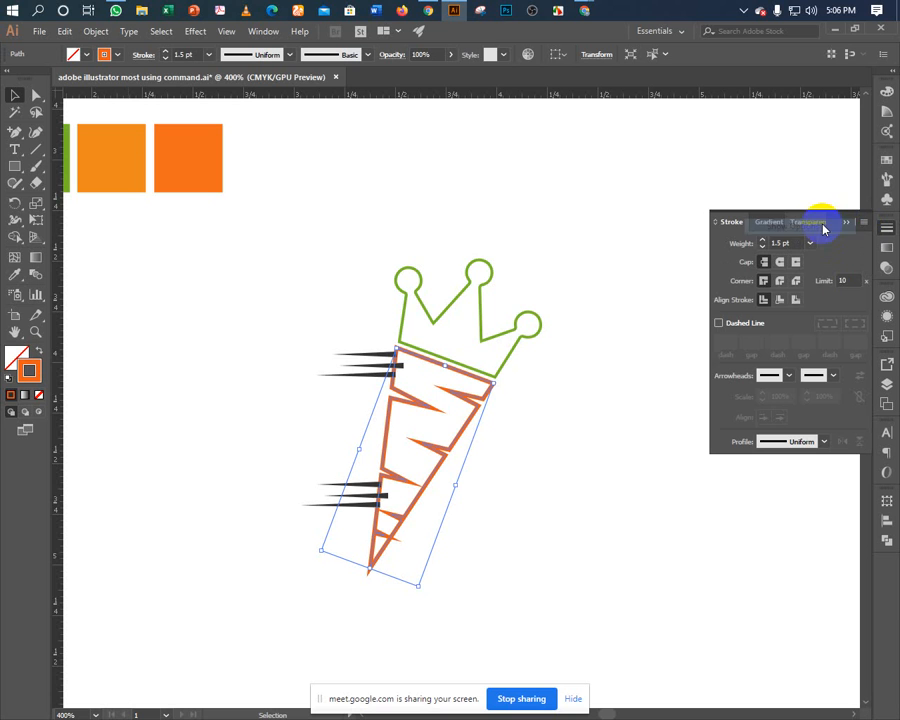
click(782, 283)
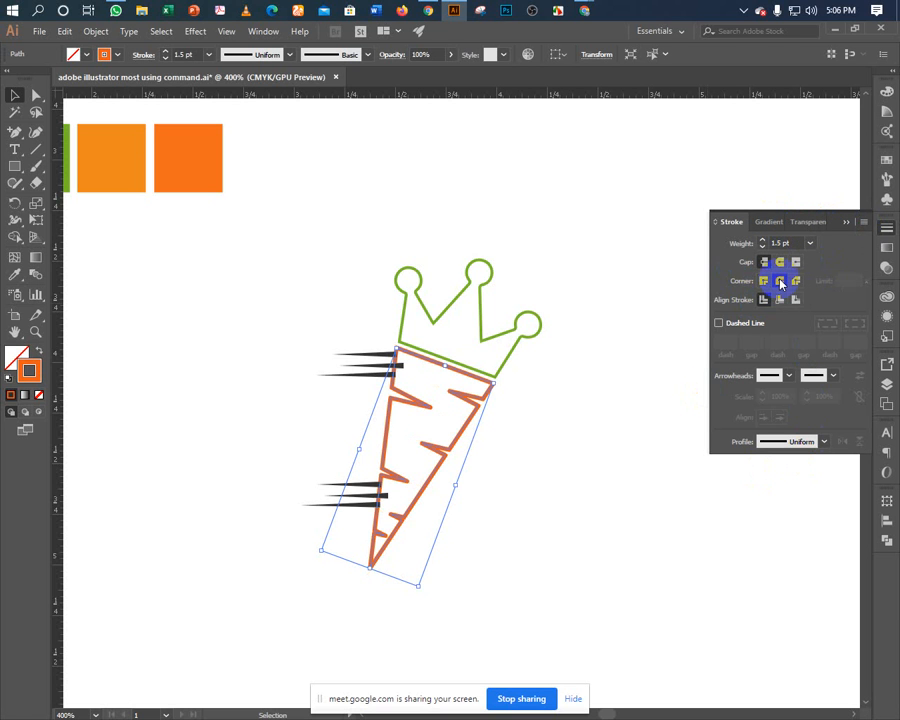
click(575, 420)
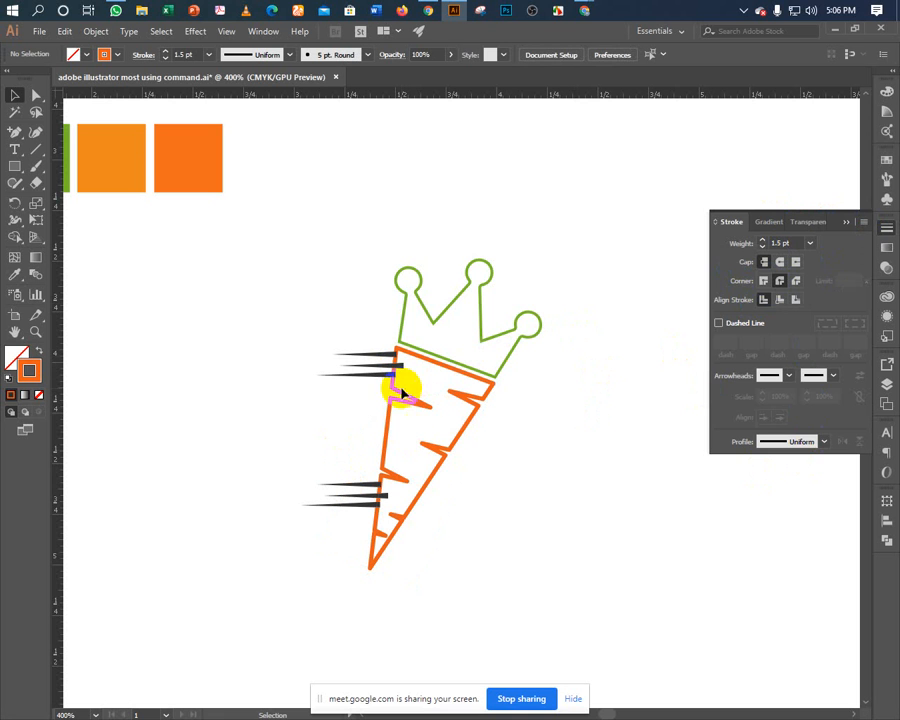
click(856, 225)
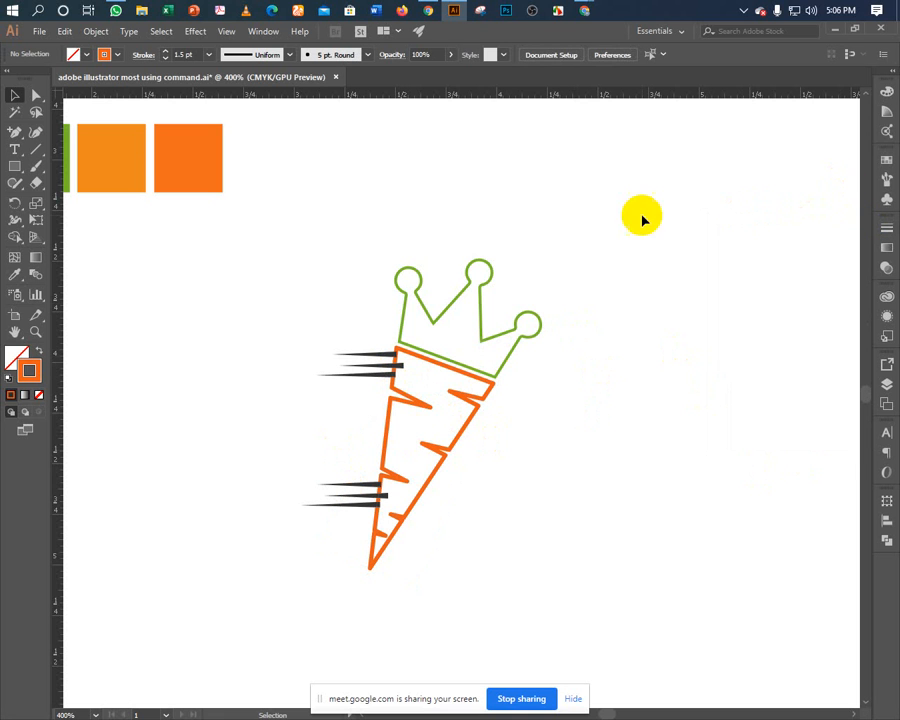
Nudge the lower set of three speed lines slightly down and shorten it from its left end.
drag(279, 416, 340, 540)
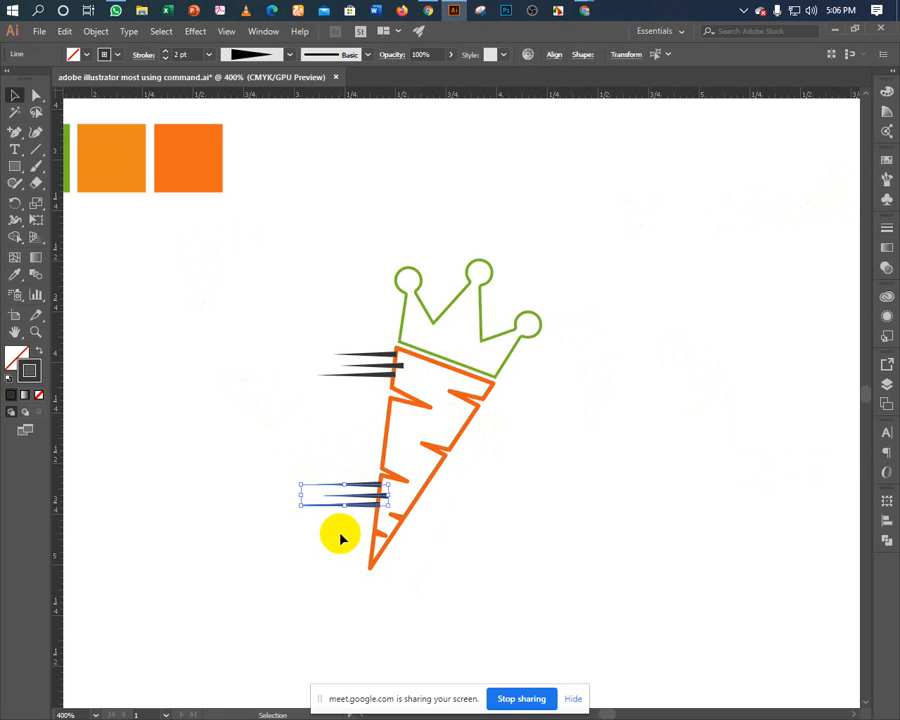
key(ctrl)
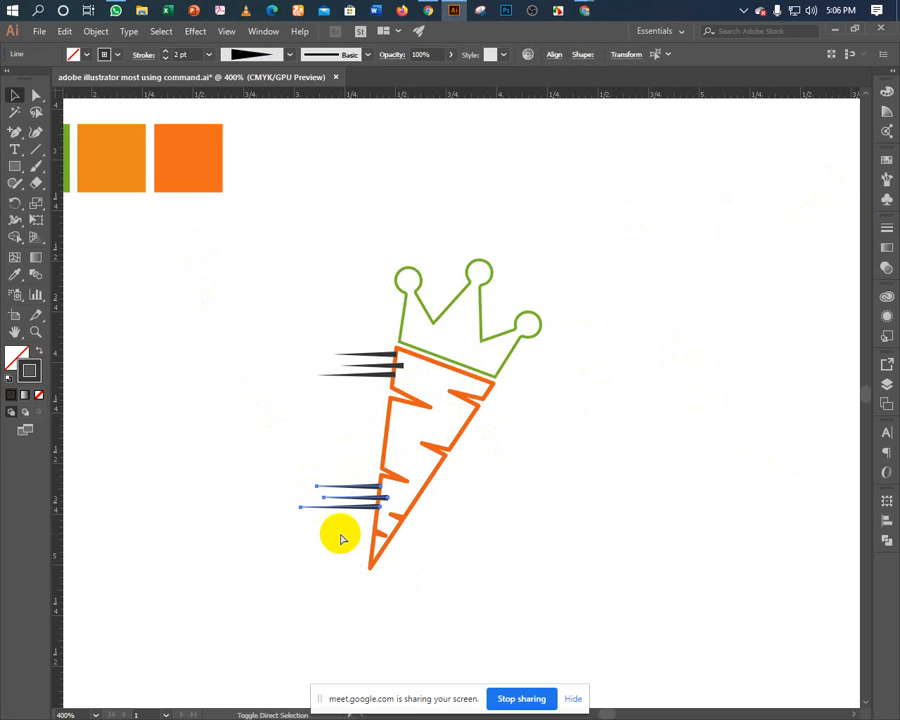
key(Down)
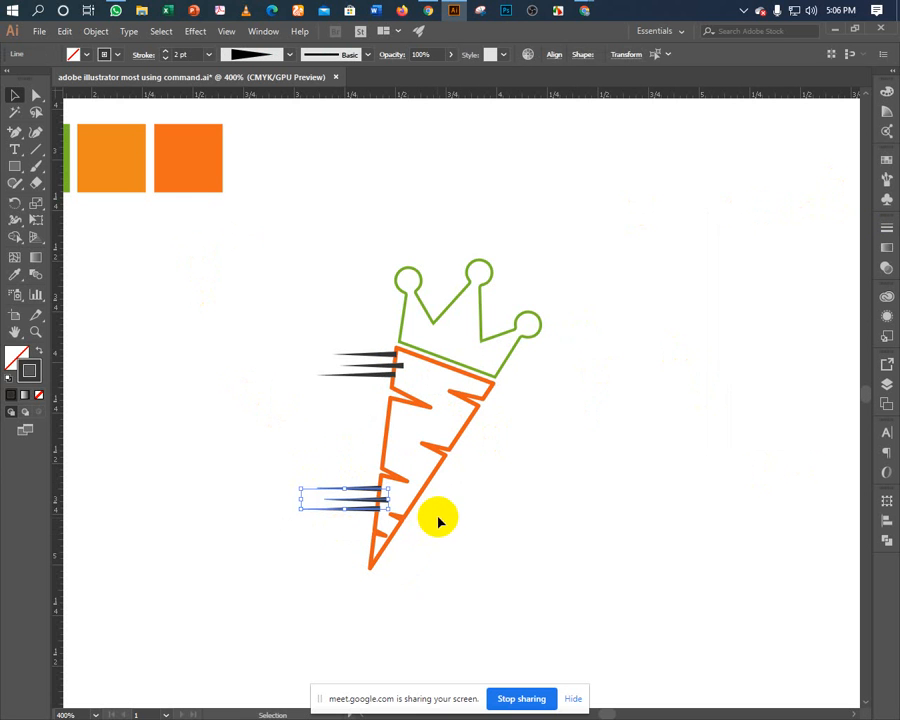
click(438, 520)
key(space)
drag(438, 518, 438, 506)
drag(341, 490, 368, 526)
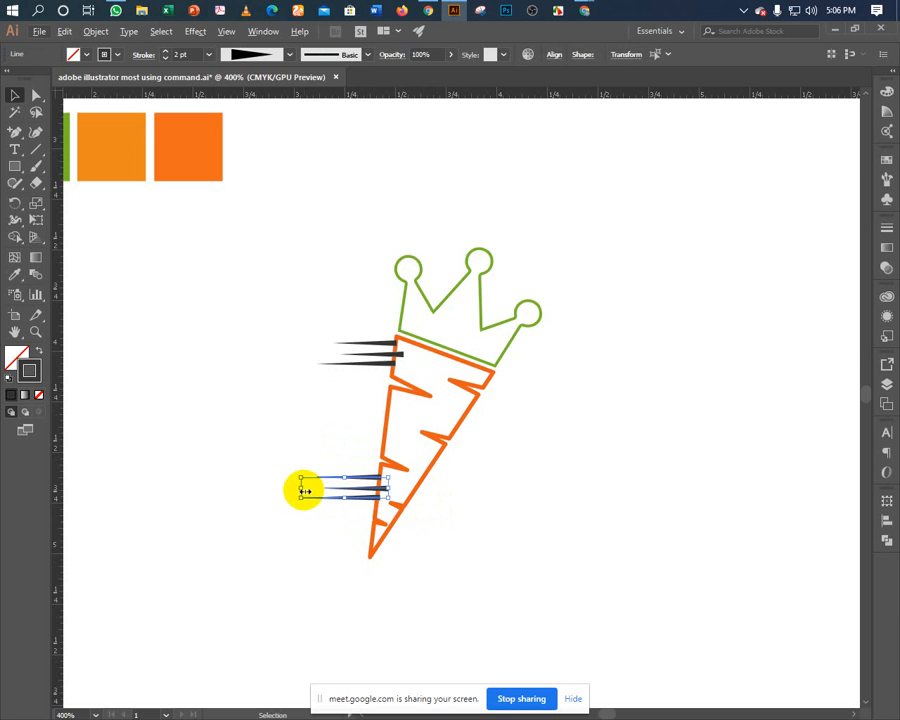
drag(303, 491, 311, 489)
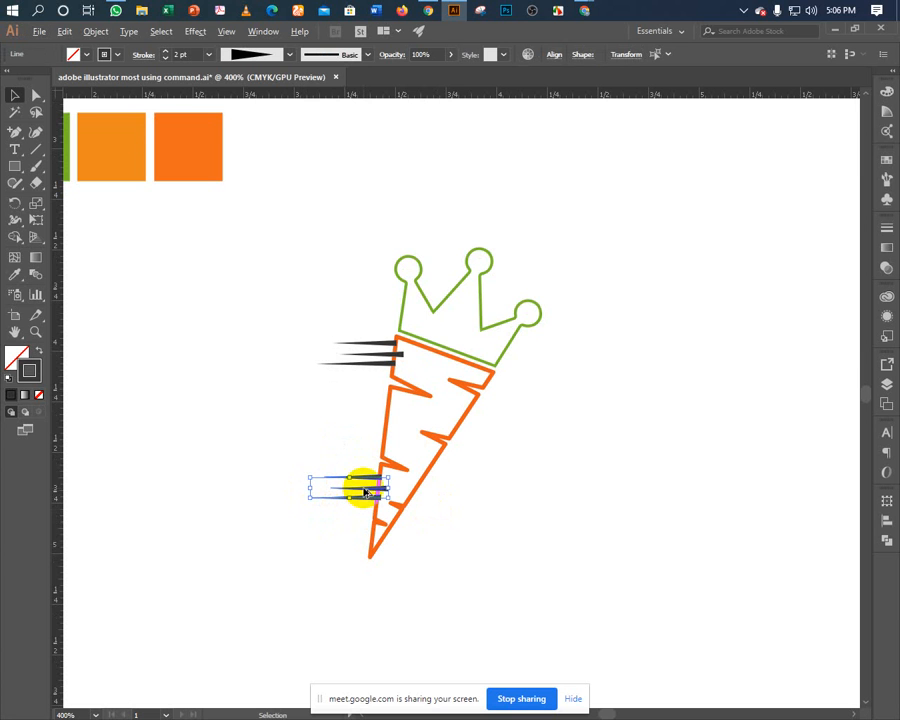
Copy the shortened speed-line set up to the carrot's middle and move the lower set down toward the tip.
alt+drag(366, 491, 386, 446)
click(343, 492)
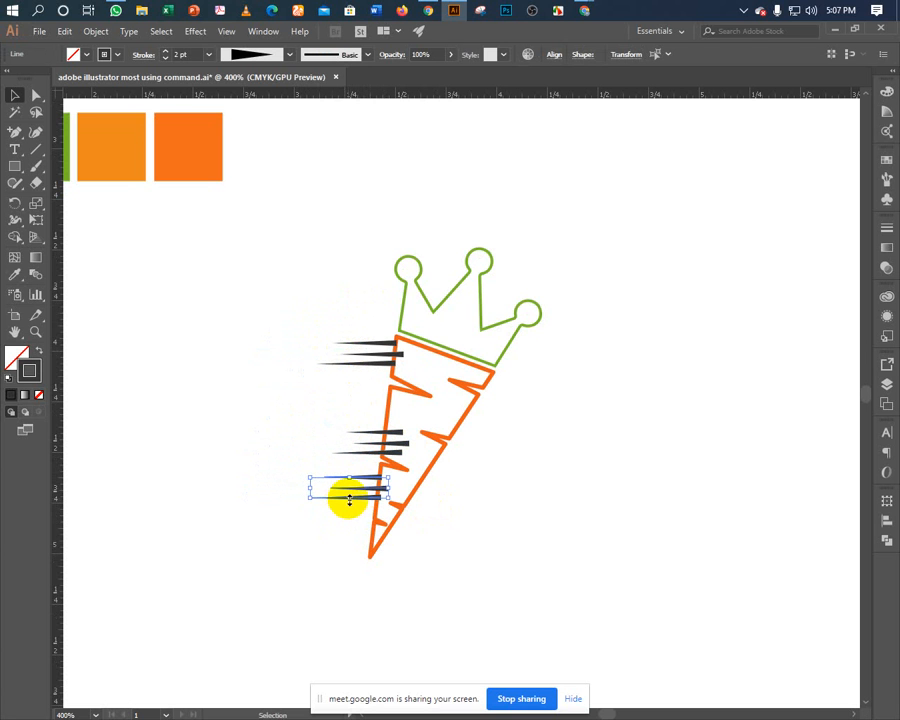
drag(357, 493, 352, 516)
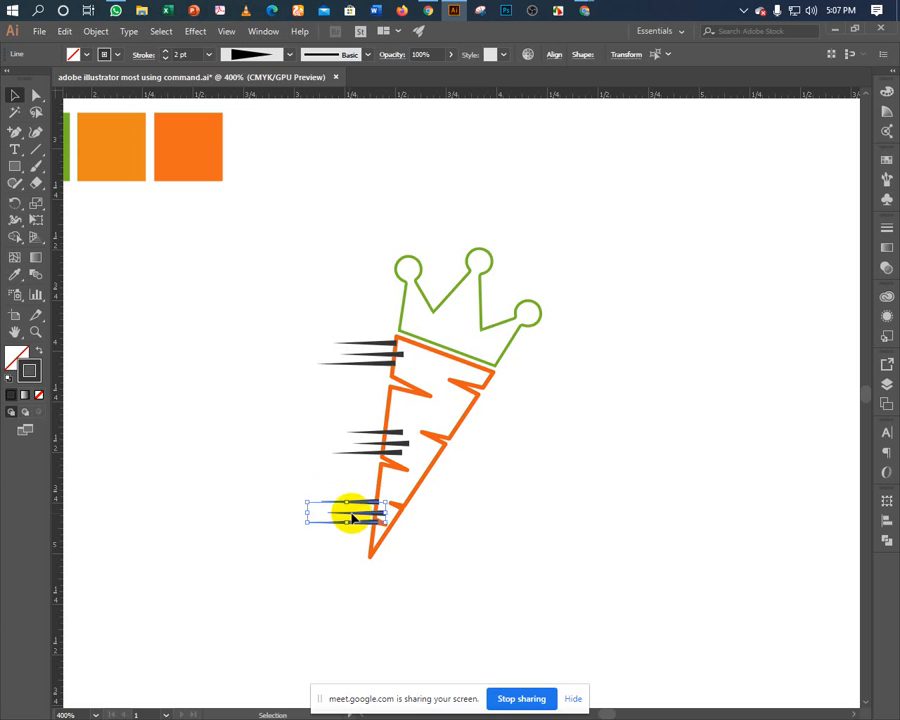
Reflect the lowest set of speed lines across the horizontal axis.
right_click(347, 519)
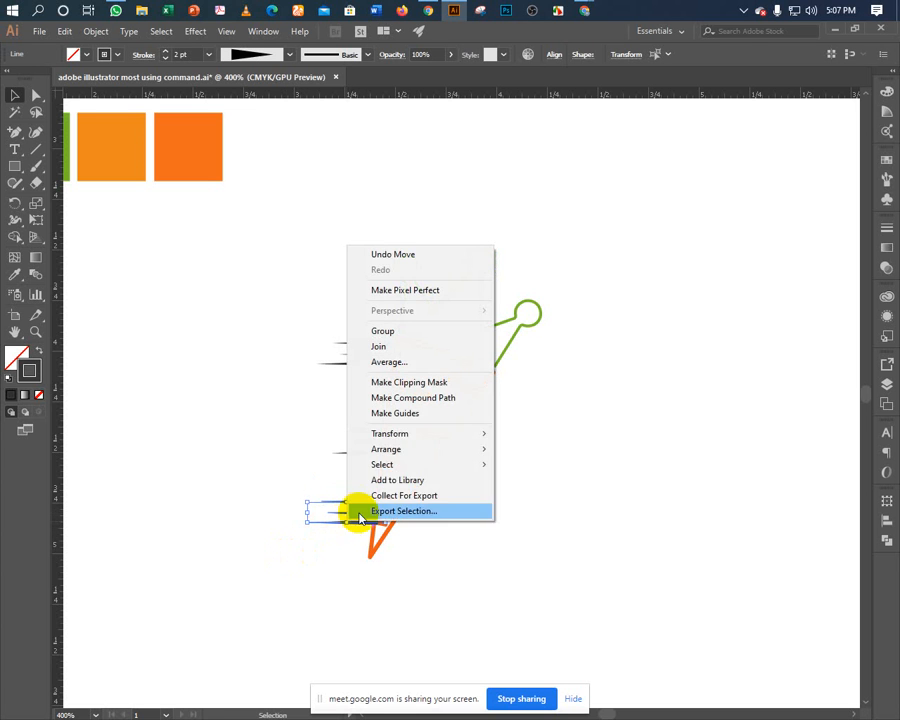
mouse_move(406, 434)
click(530, 484)
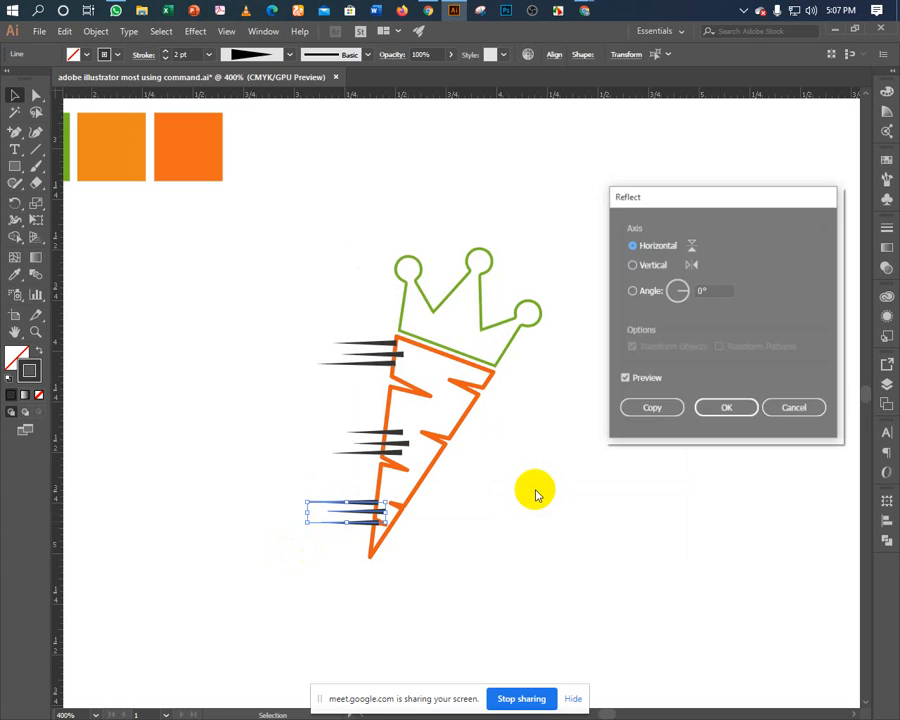
click(722, 411)
click(600, 471)
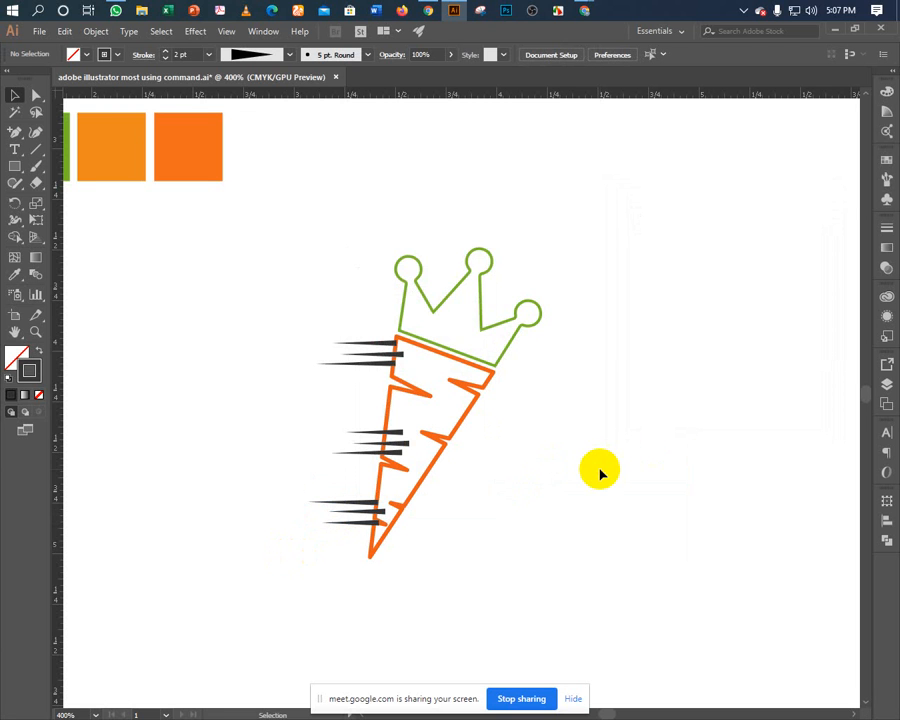
Expand the appearance of all nine speed lines into filled shapes.
drag(264, 302, 360, 545)
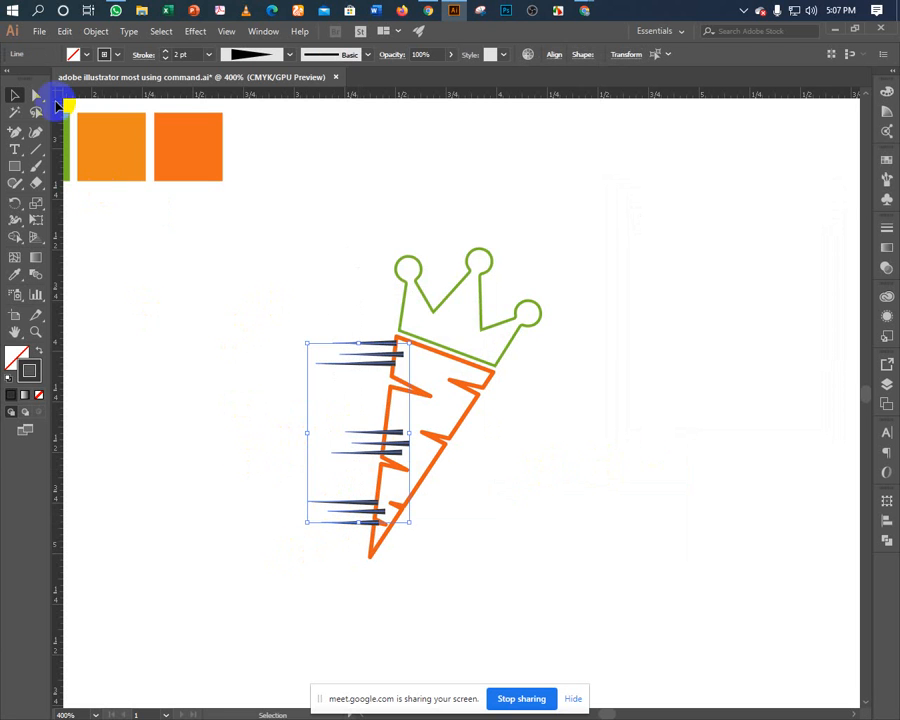
click(88, 31)
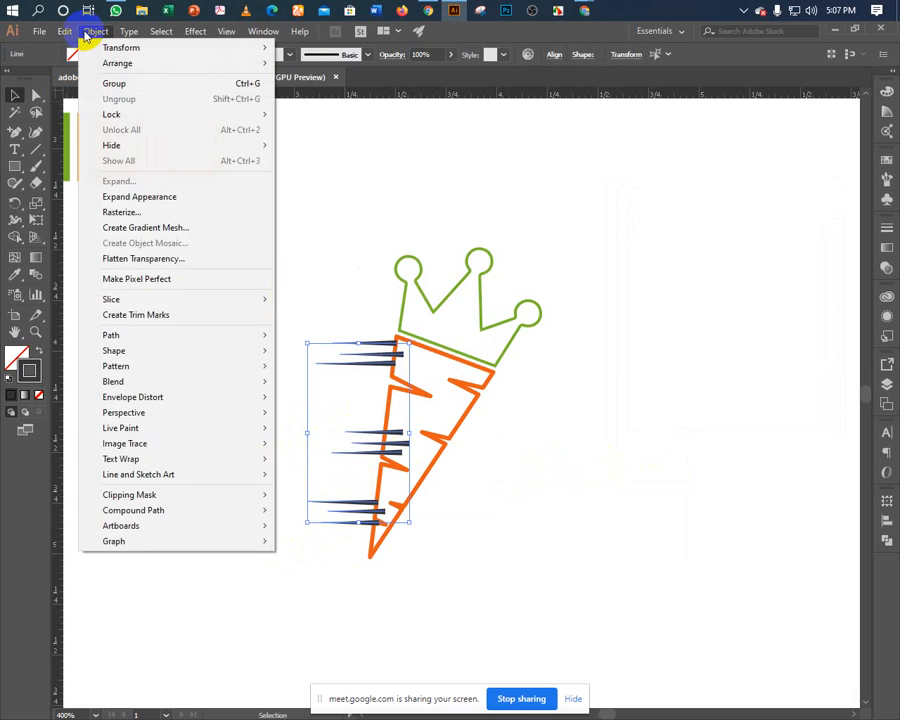
click(117, 197)
click(224, 331)
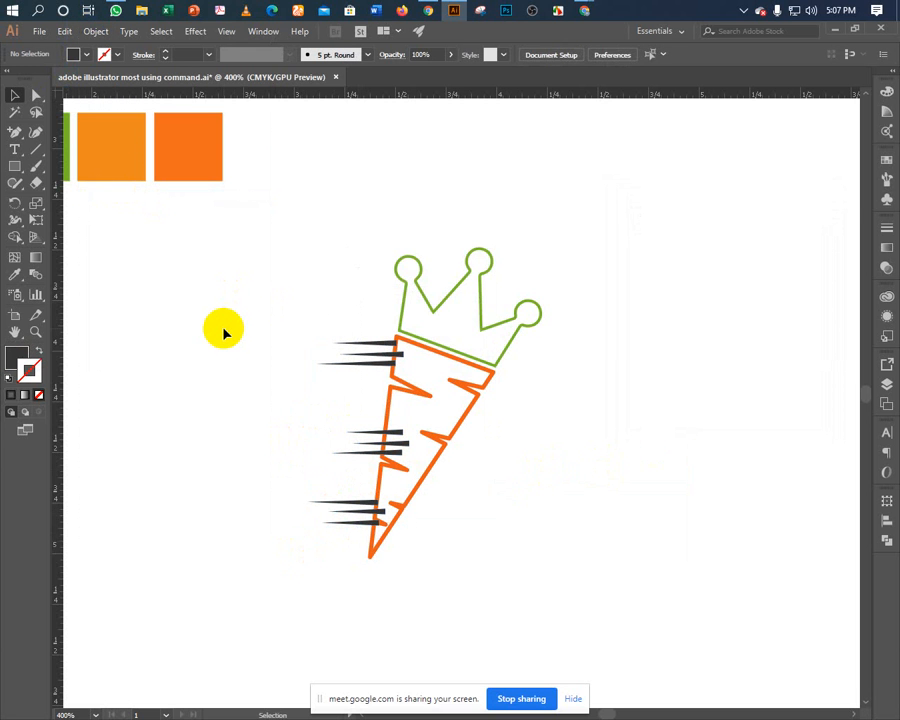
Duplicate the orange carrot outline in place and hide one copy as a backup.
click(459, 428)
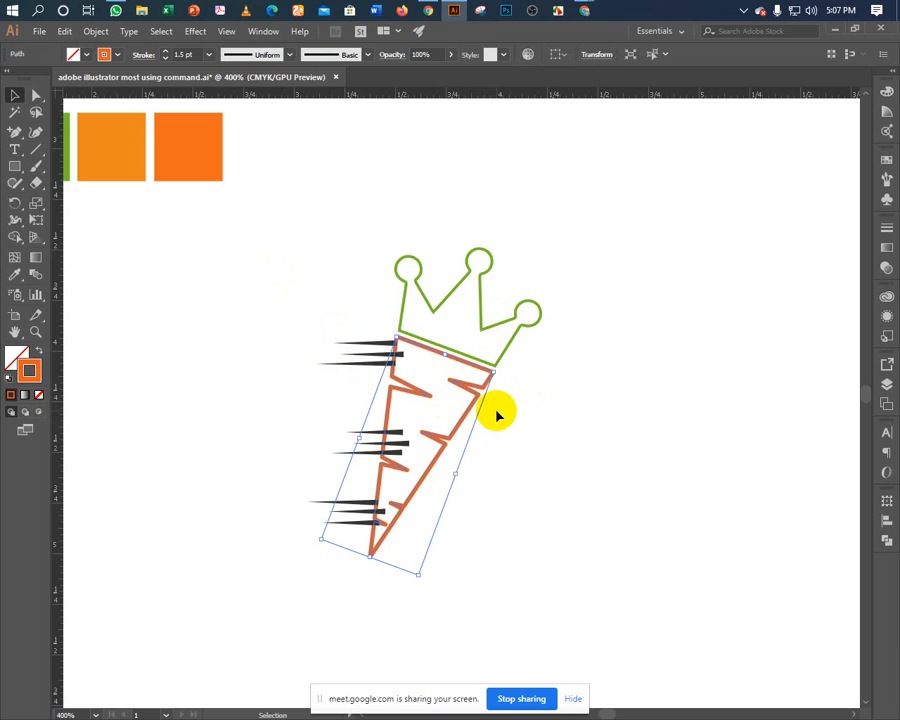
key(a)
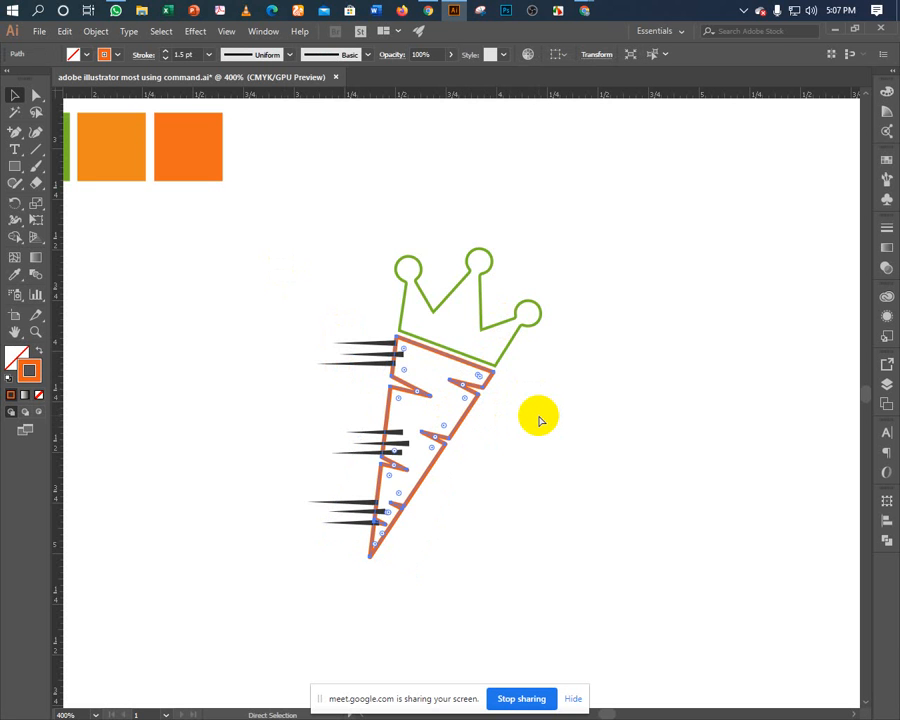
key(ctrl)
click(537, 419)
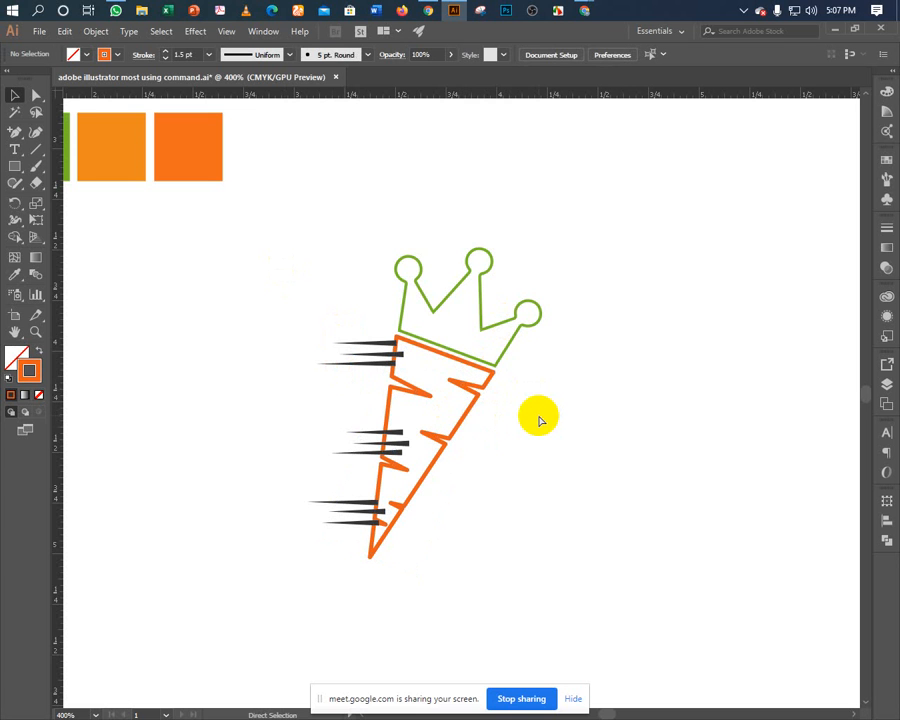
Expand the visible orange carrot outline's stroke into a filled shape.
click(460, 421)
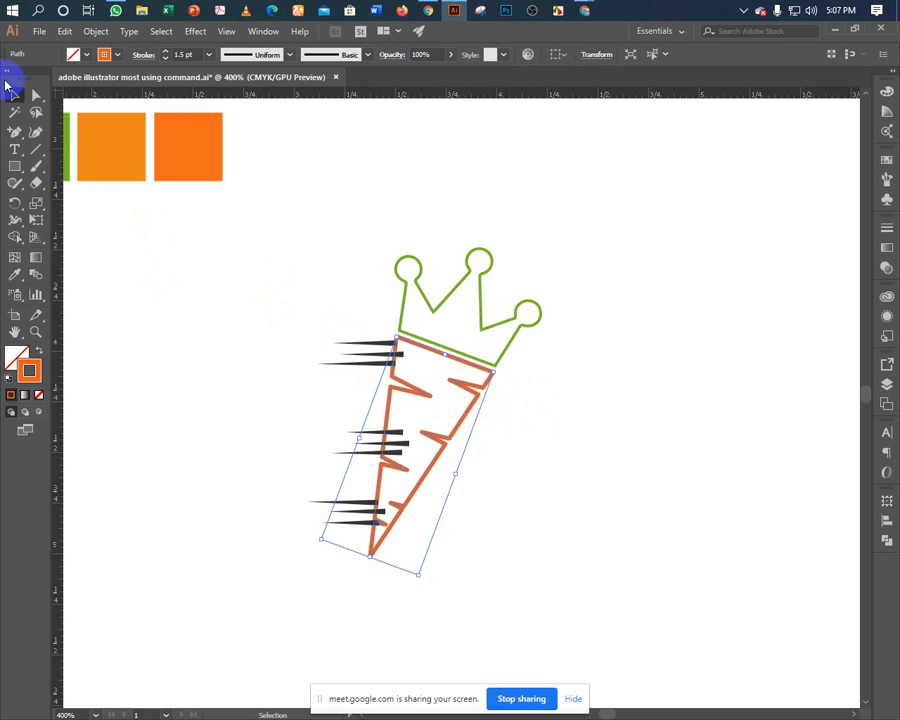
click(93, 33)
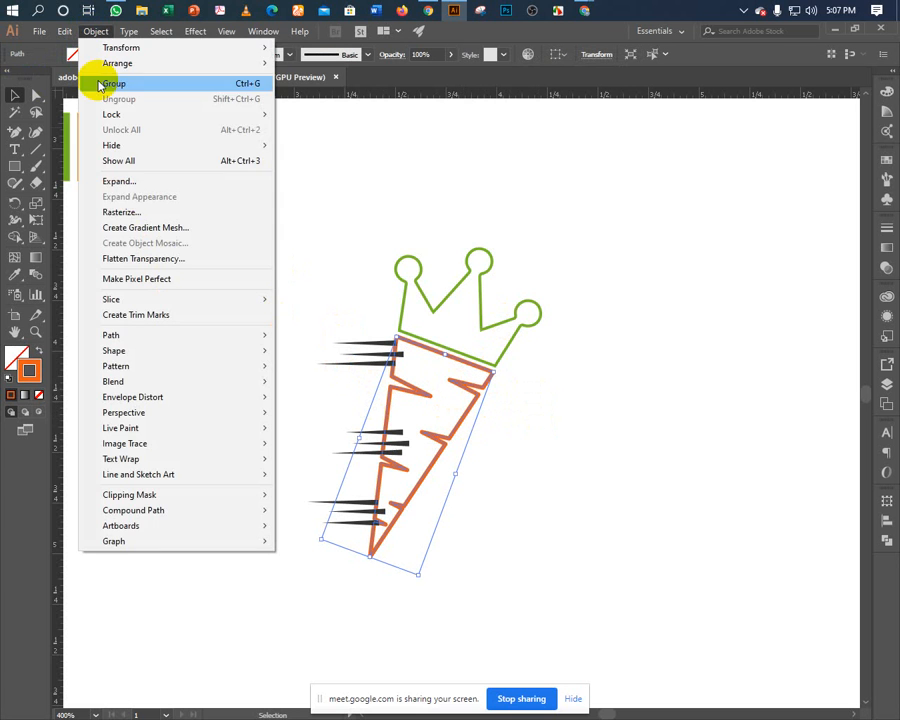
click(106, 181)
click(402, 455)
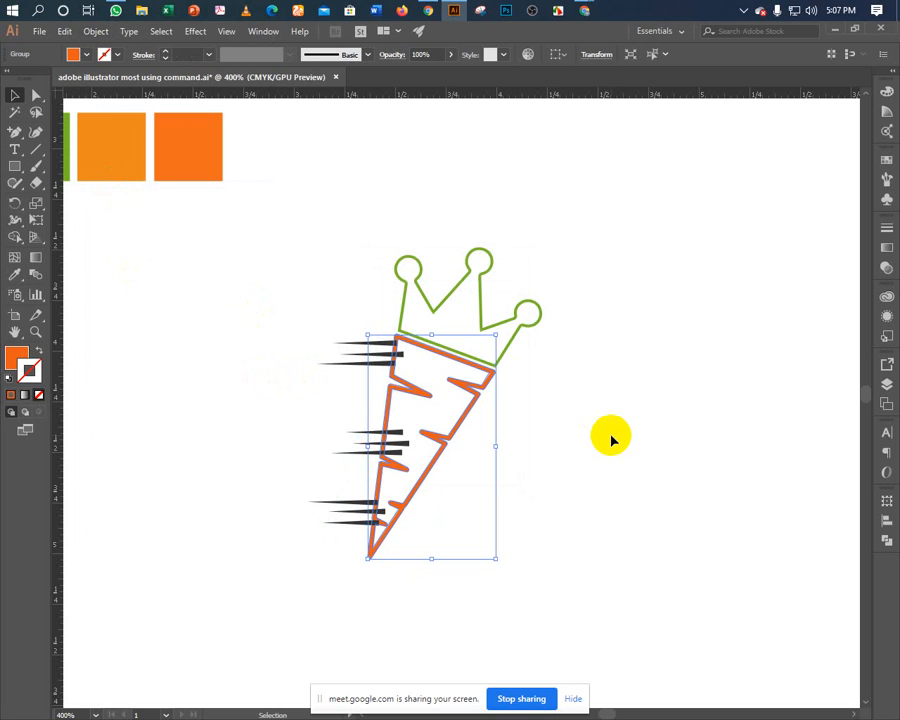
click(612, 440)
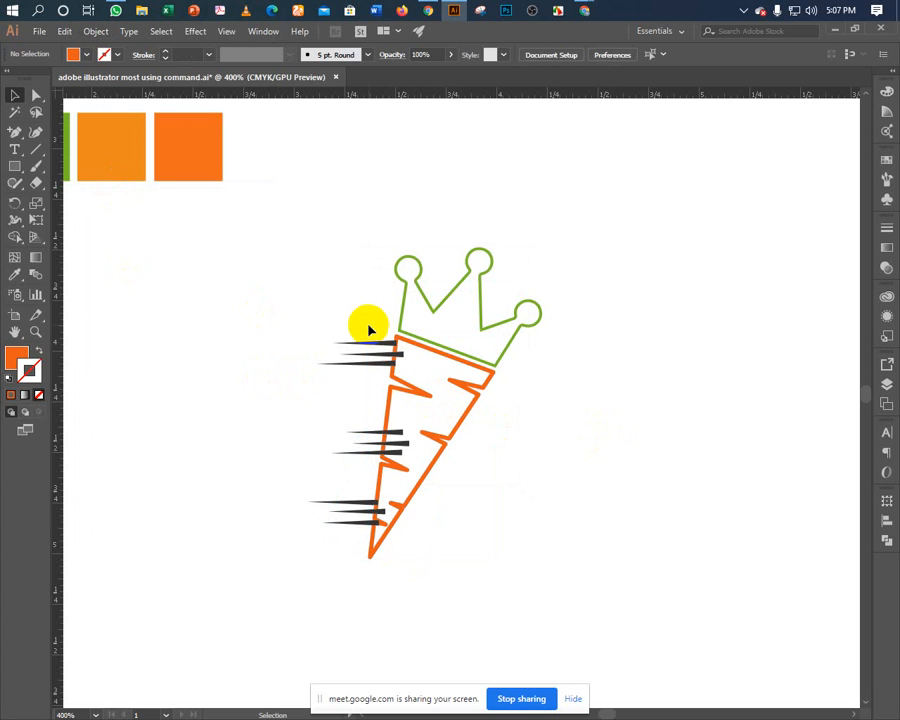
Offset the expanded orange carrot outline by 0.03 in with miter joins.
click(402, 397)
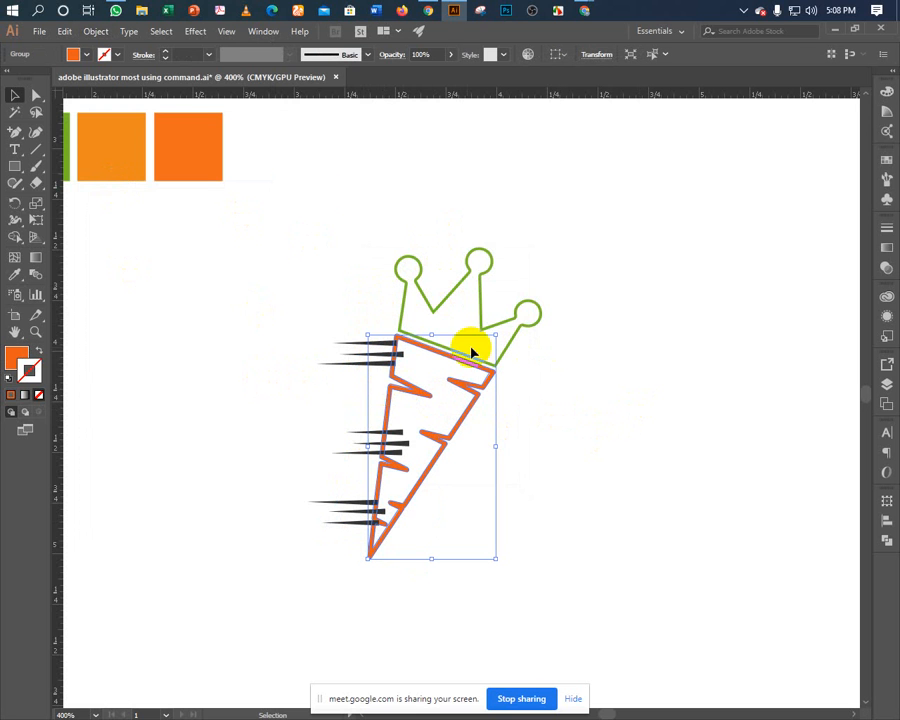
click(108, 37)
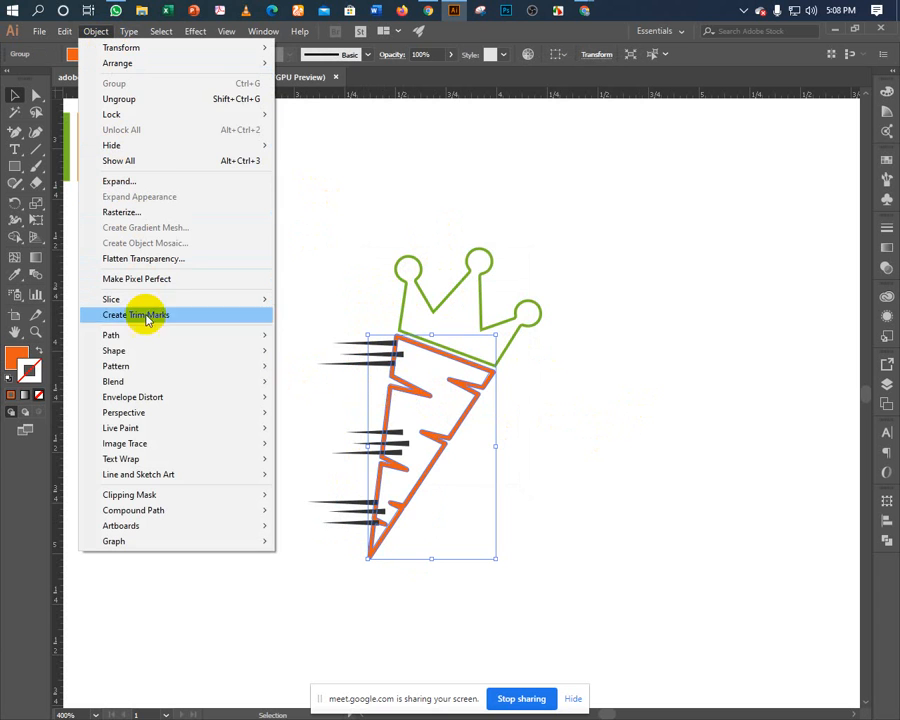
mouse_move(195, 338)
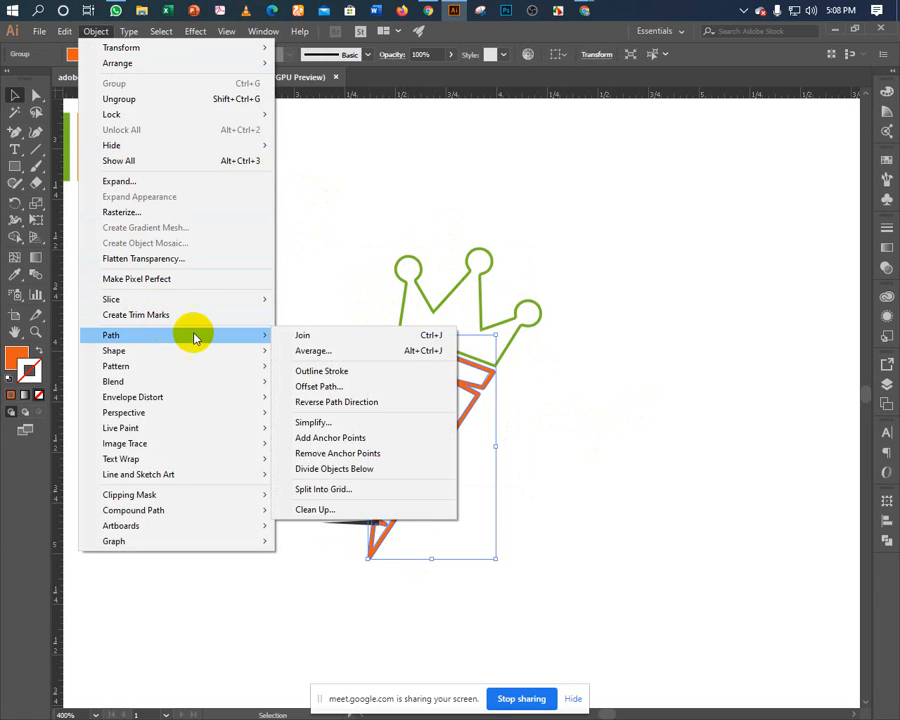
click(318, 386)
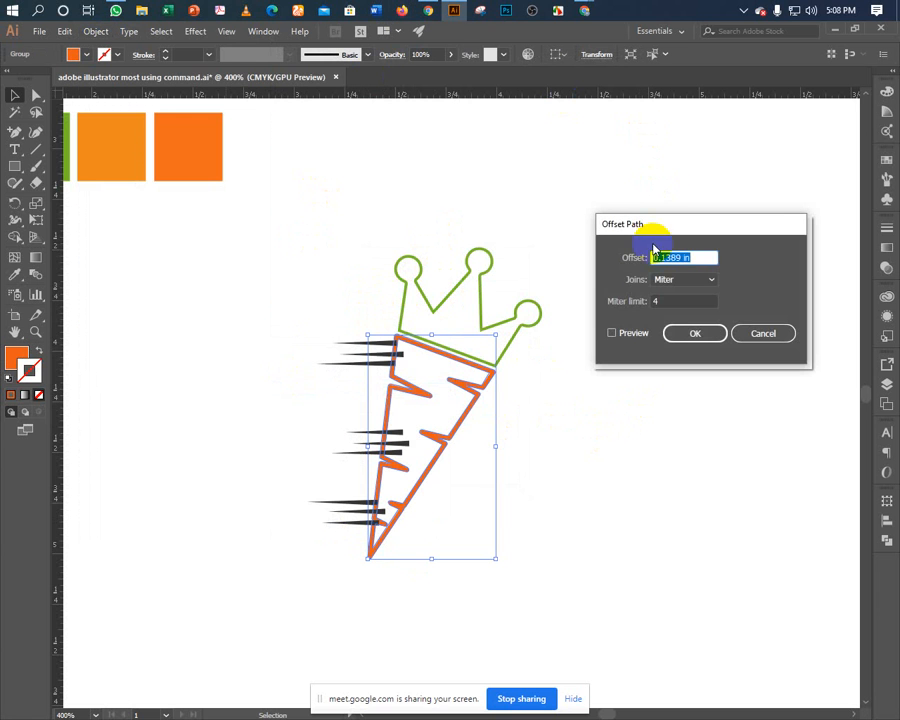
click(699, 257)
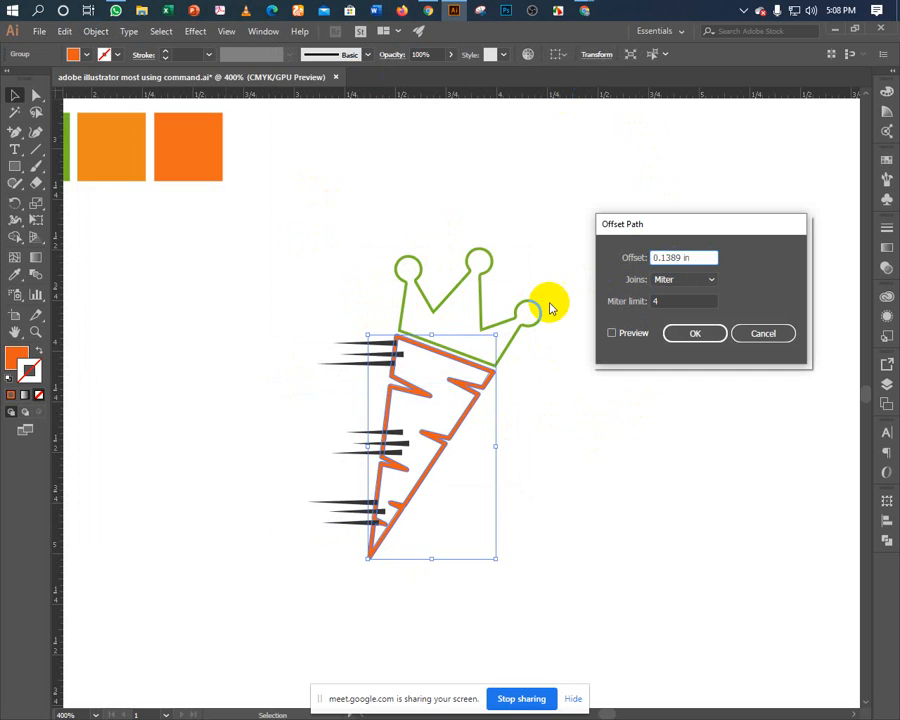
double_click(707, 254)
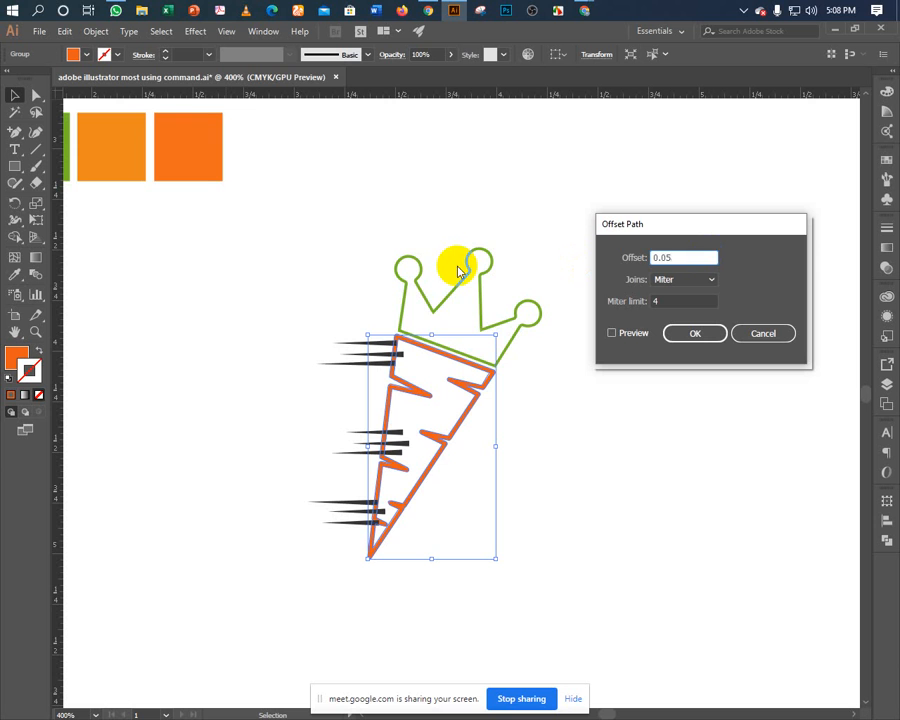
click(611, 333)
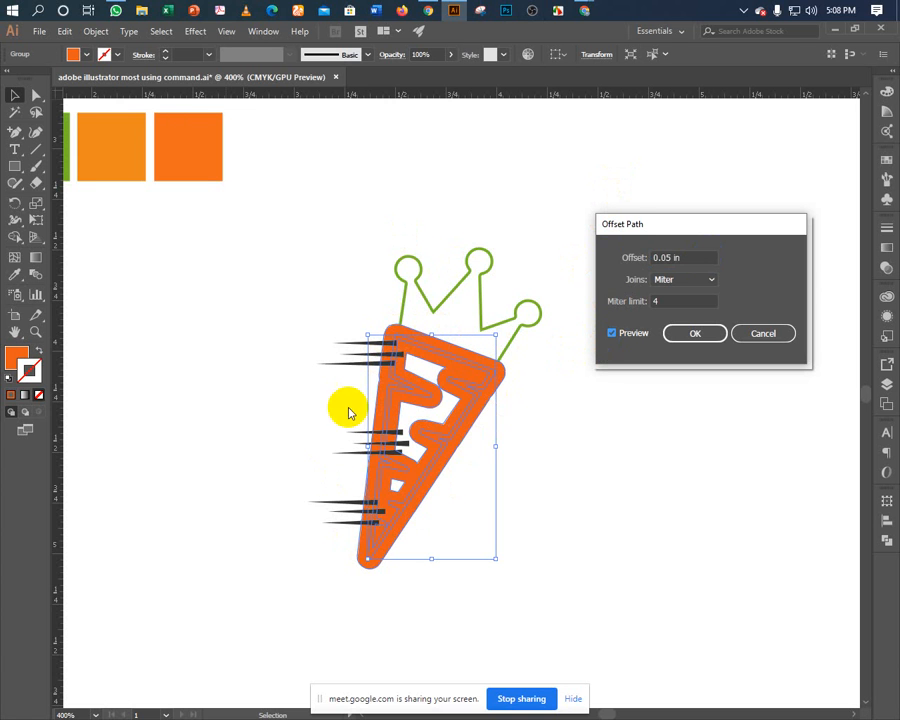
double_click(668, 258)
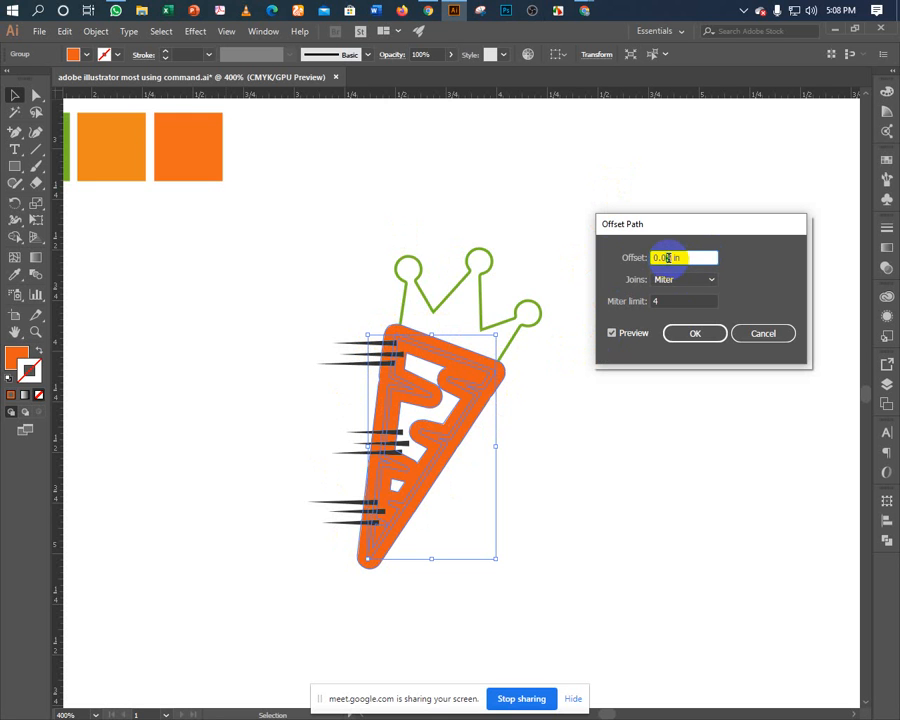
click(612, 334)
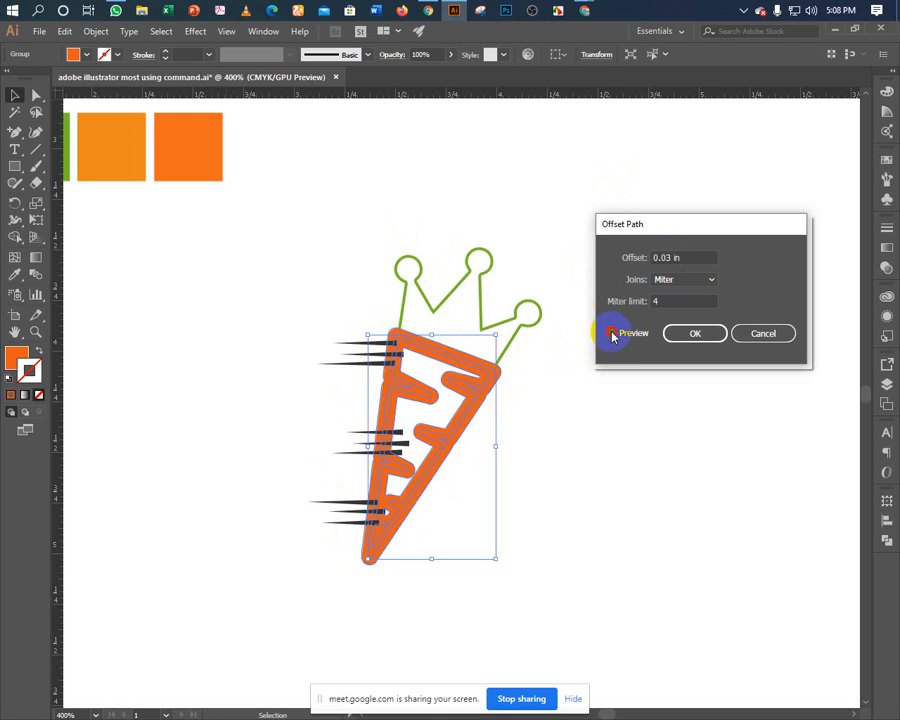
click(612, 334)
click(674, 336)
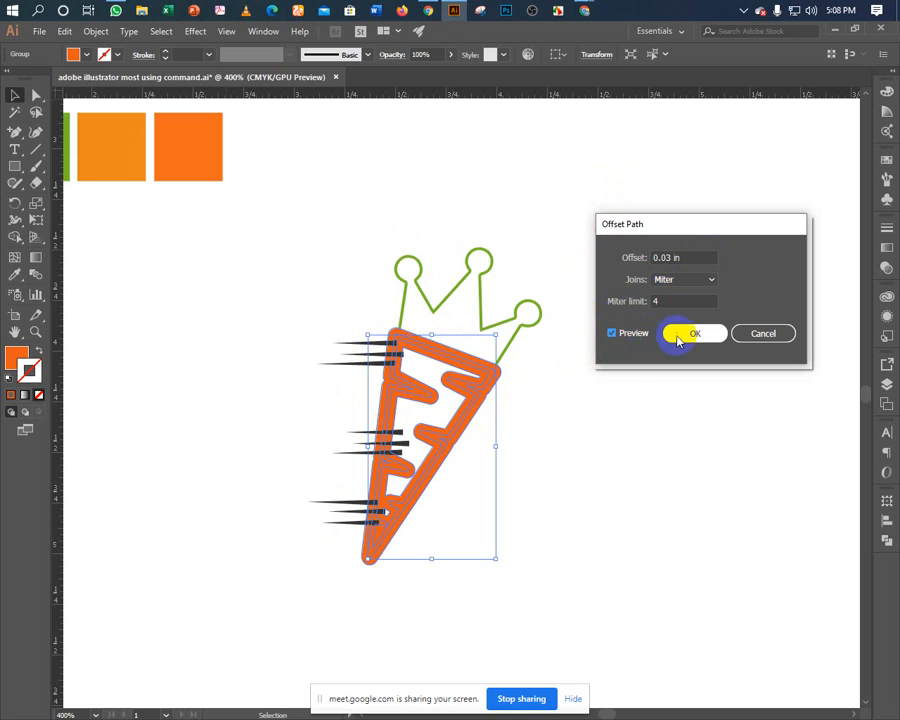
Divide the offset carrot shape and all nine speed lines with Pathfinder, and ungroup the resulting pieces.
key(ctrl)
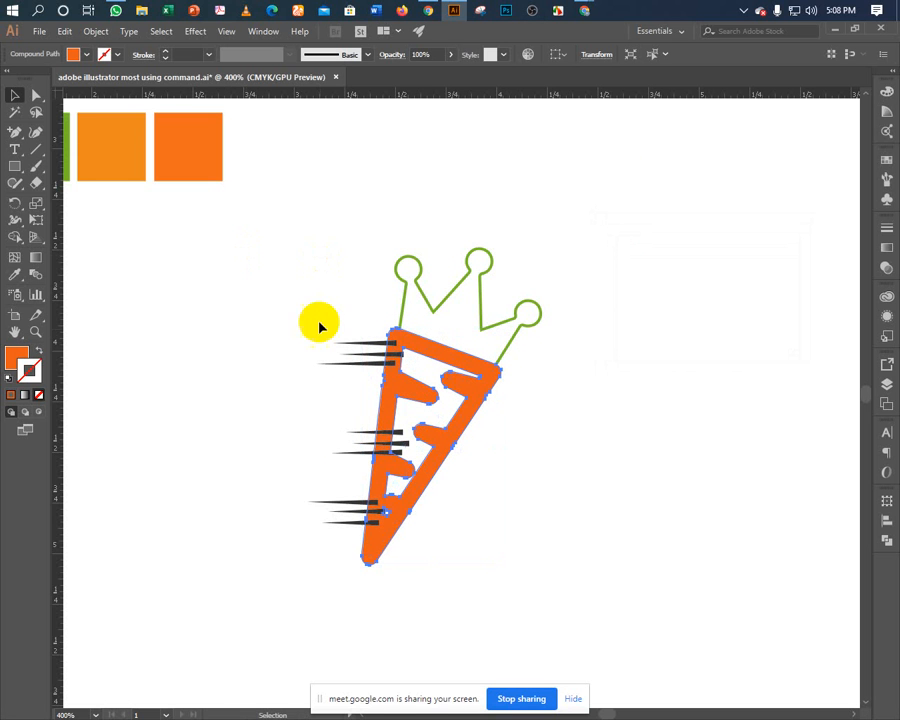
drag(302, 305, 354, 590)
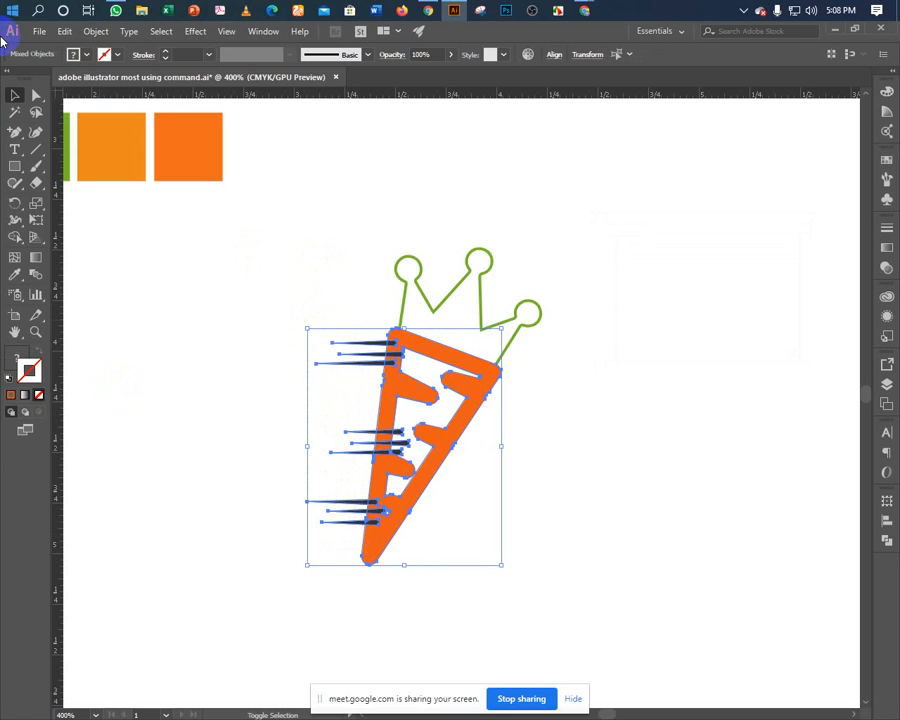
click(885, 540)
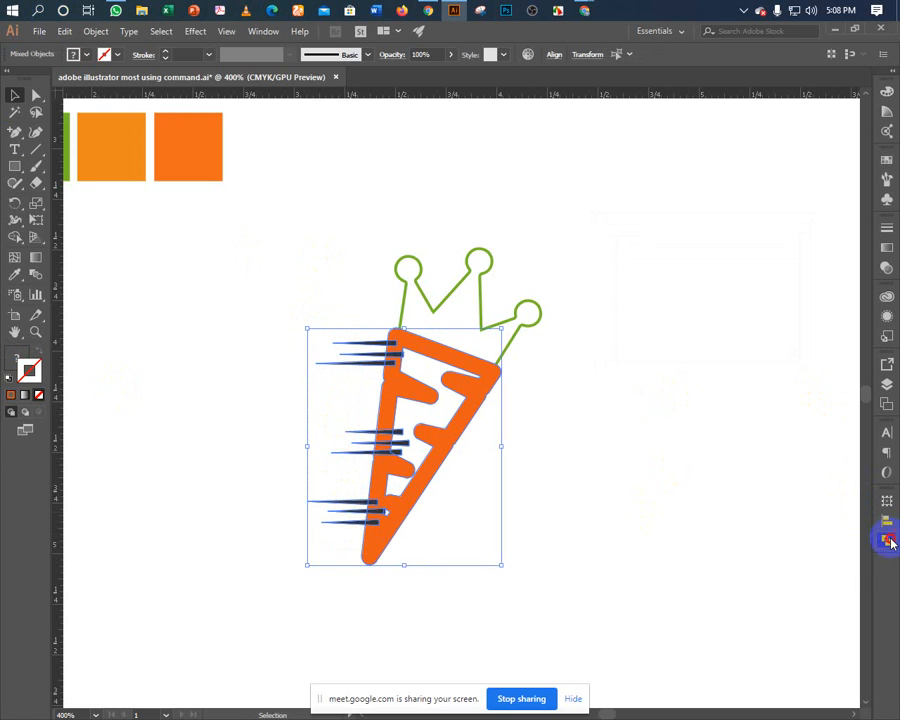
click(725, 566)
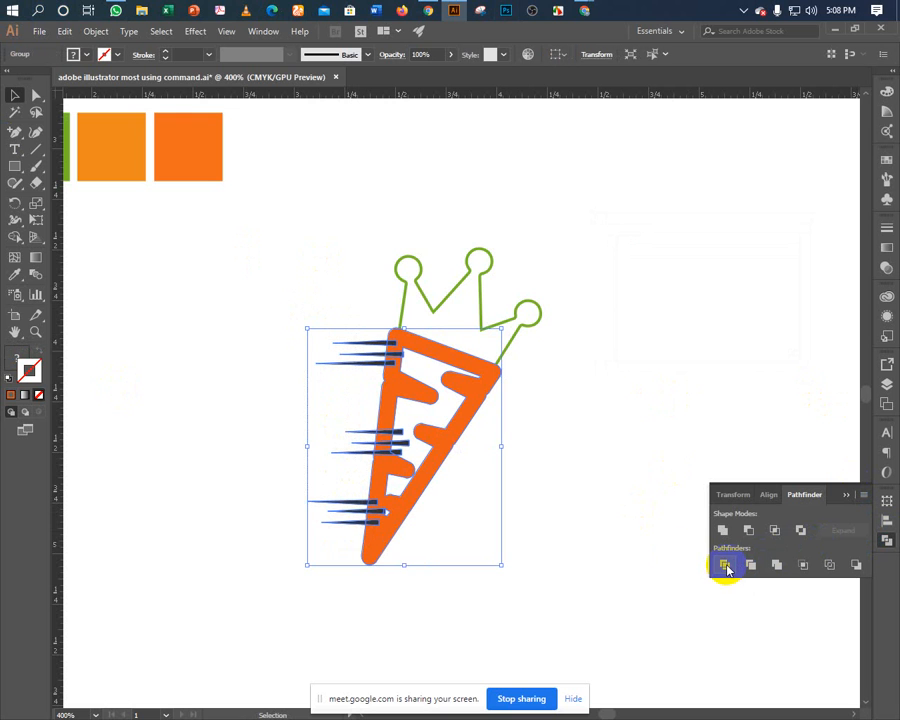
right_click(400, 502)
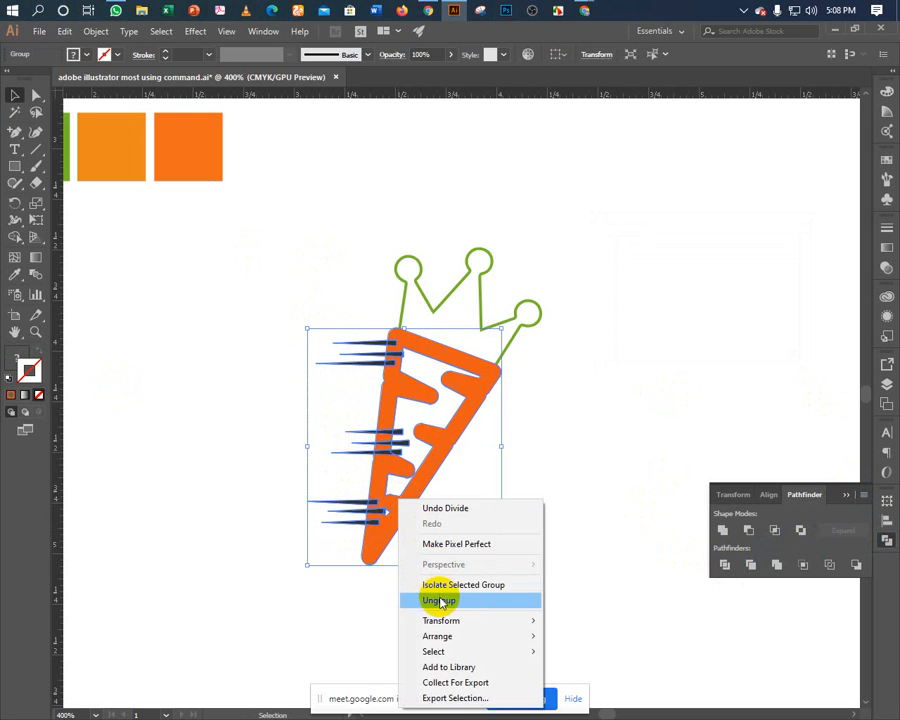
click(440, 598)
click(424, 512)
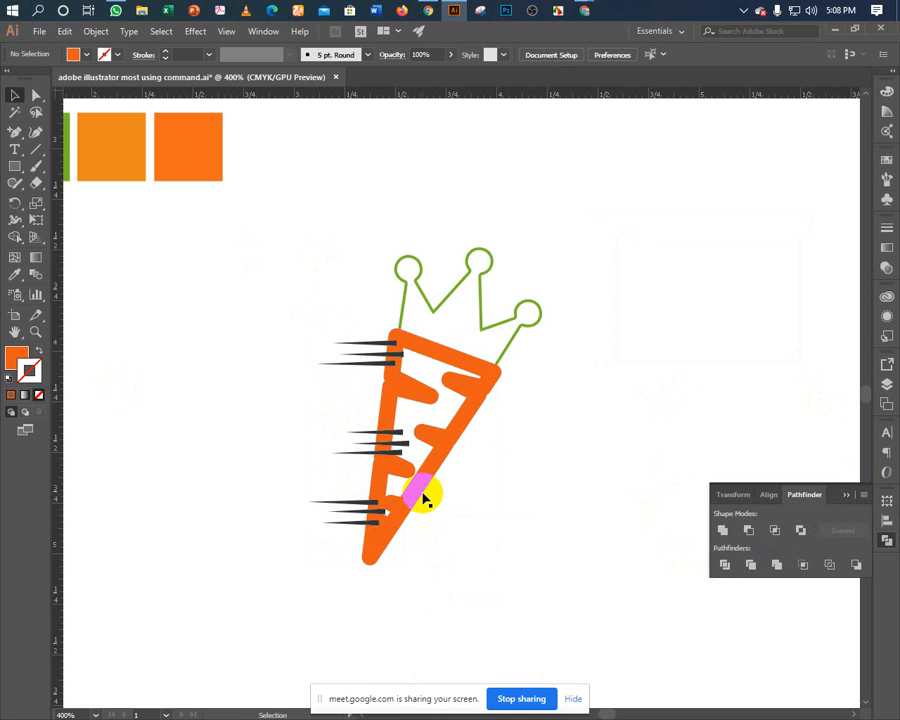
Delete the thick orange offset pieces around the carrot, keeping the thin outline.
click(424, 498)
key(Delete)
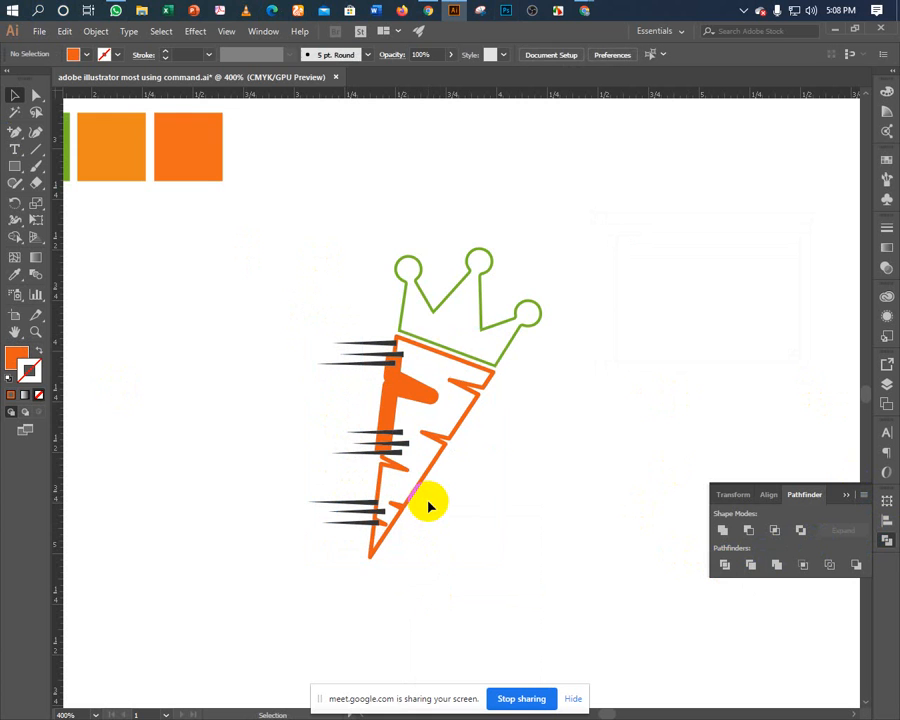
click(424, 400)
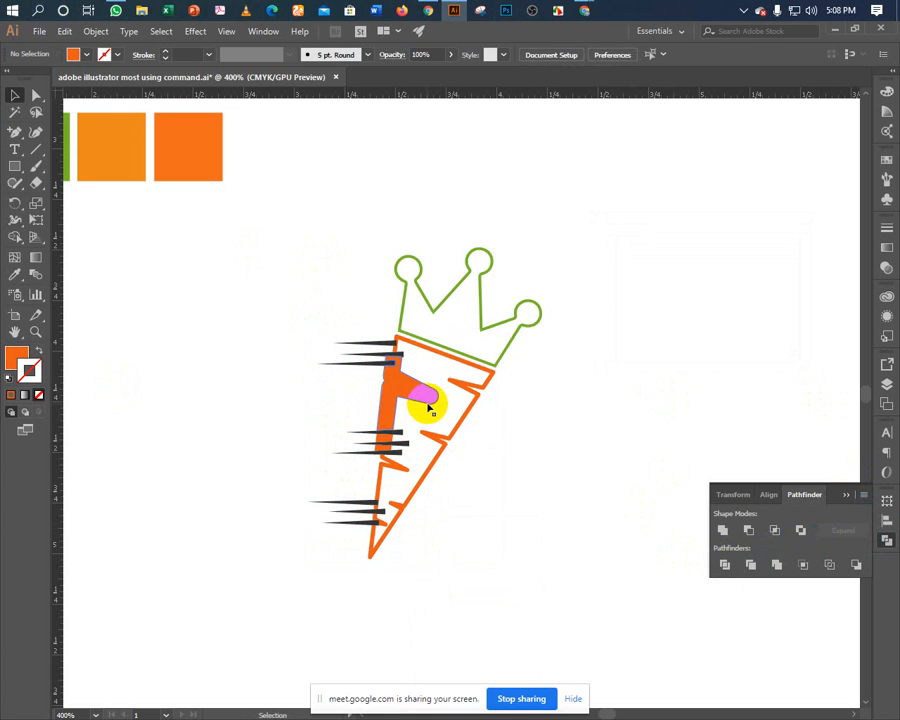
key(Delete)
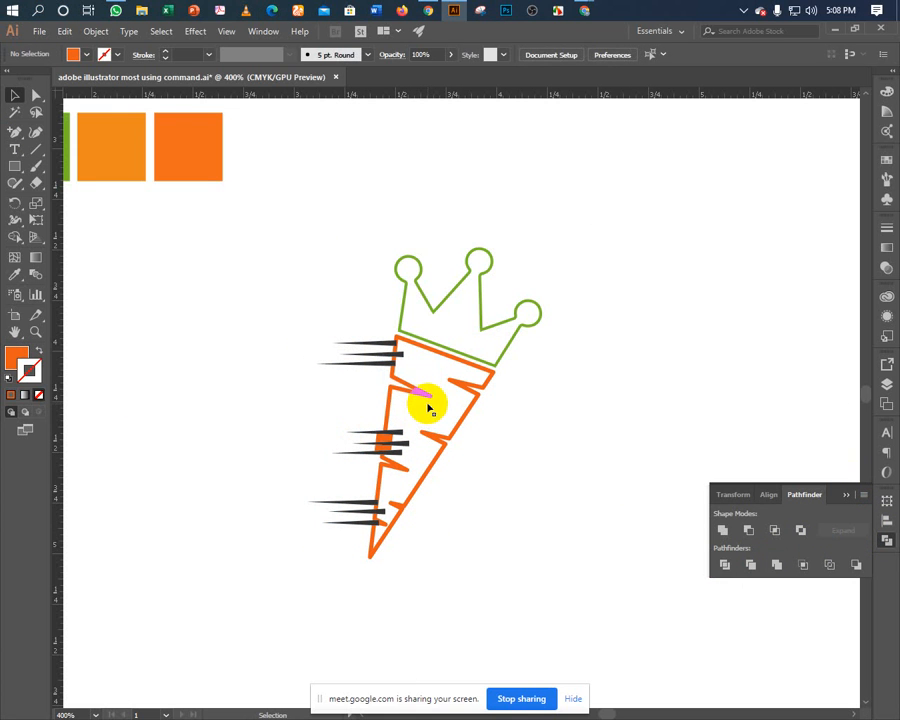
Delete the ends of the middle three speed lines that overlap the carrot and its offset margin.
click(401, 455)
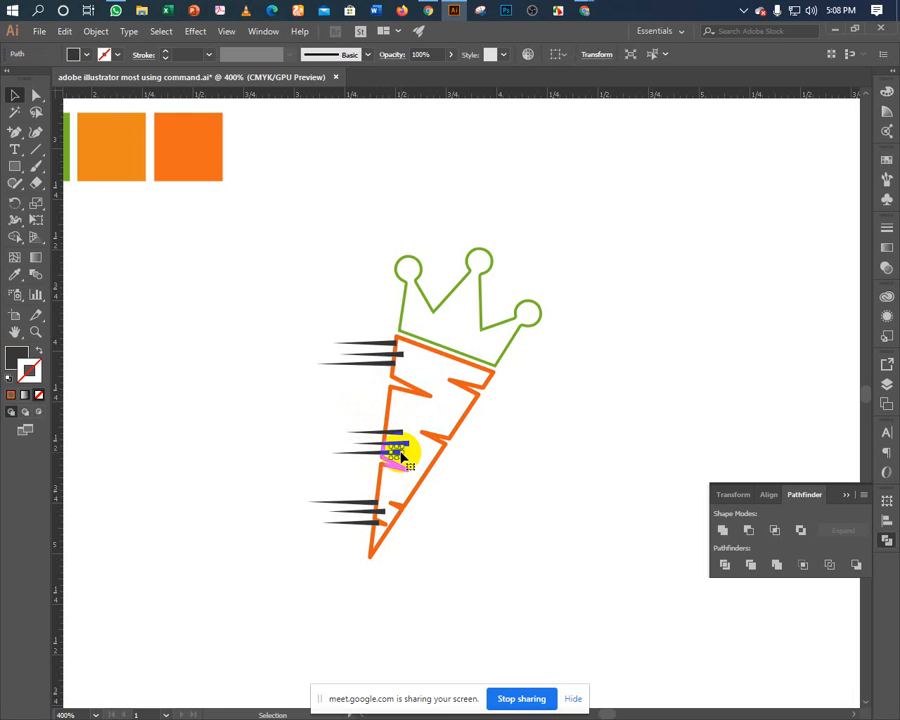
key(Delete)
click(392, 456)
key(Delete)
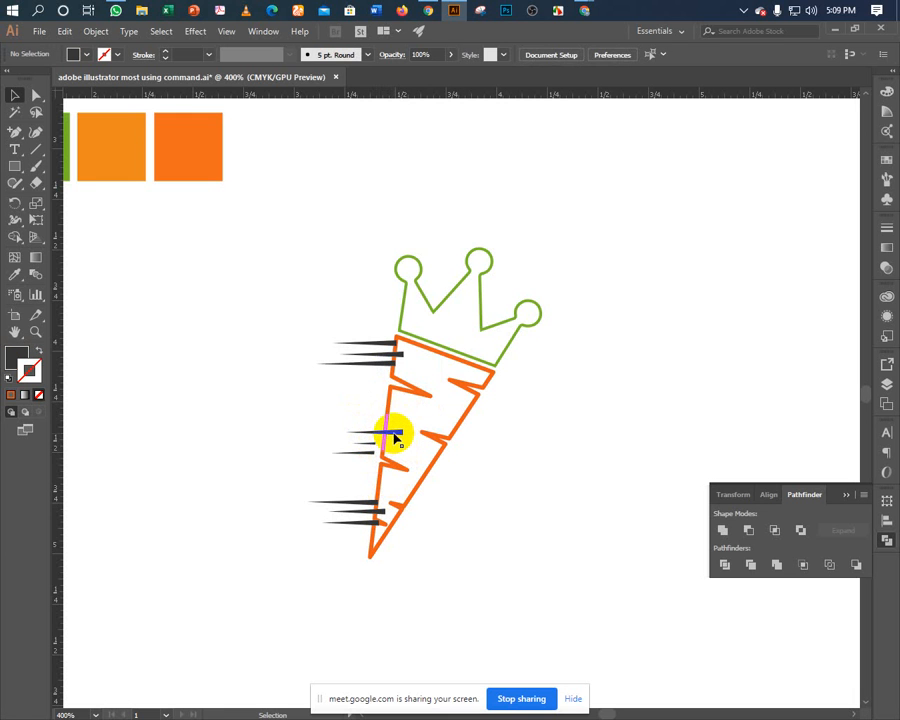
click(390, 431)
key(Delete)
Delete the ends of the upper three speed lines that cross into the carrot's edge.
click(389, 363)
key(Delete)
click(397, 356)
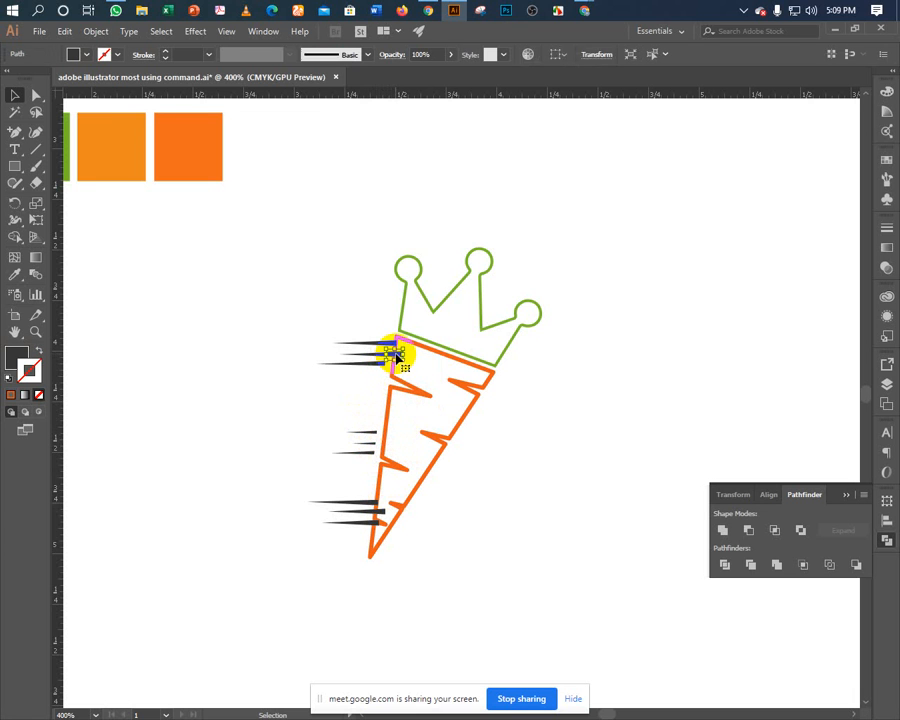
key(Delete)
click(394, 352)
key(Delete)
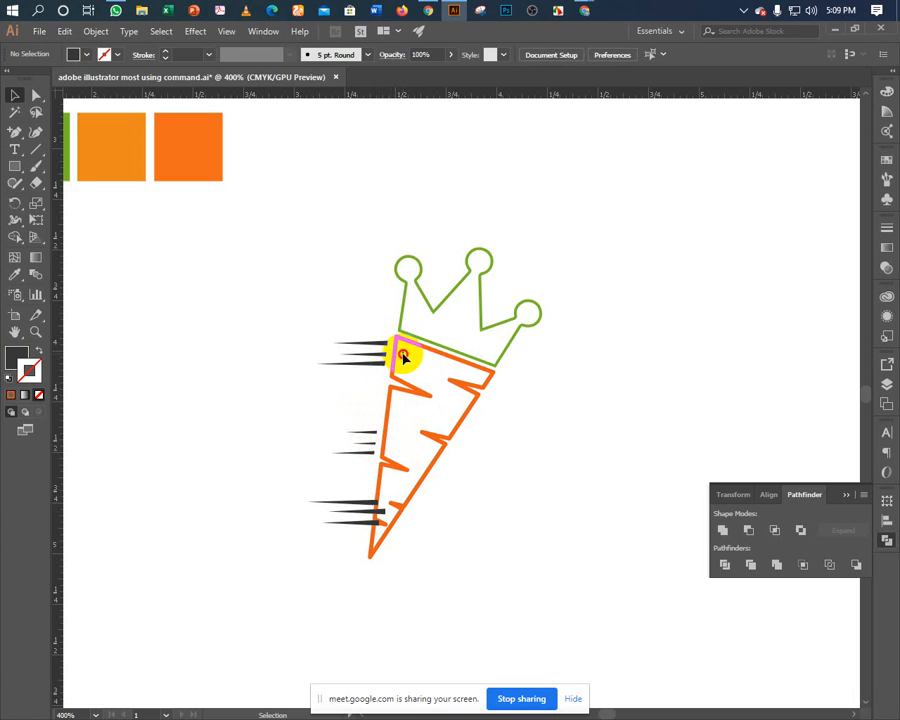
click(403, 357)
key(Delete)
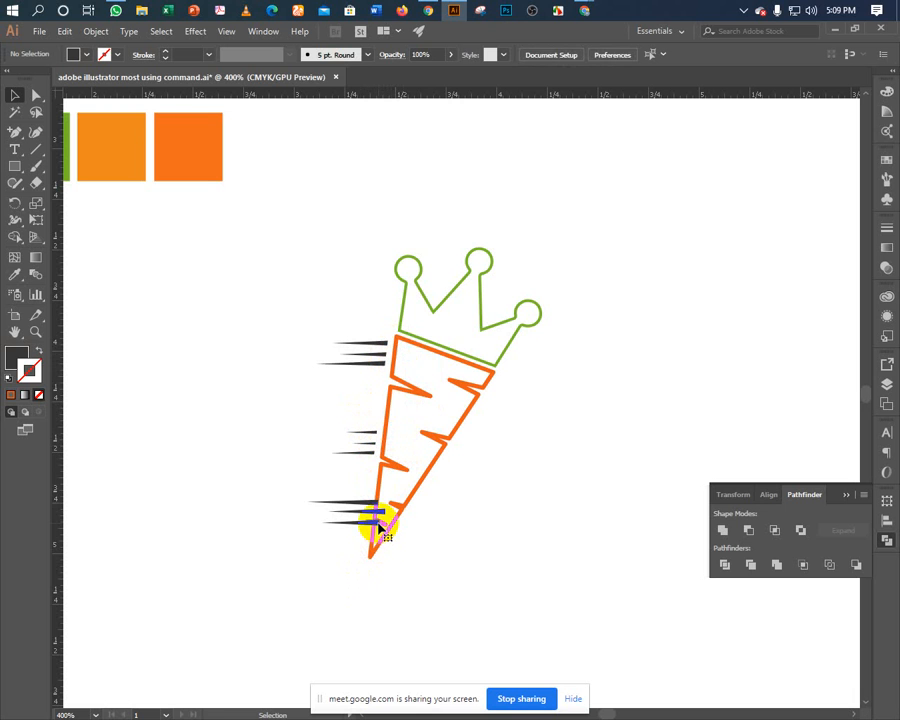
Delete the remaining ends of the lowest three speed lines that overlap the carrot tip.
click(380, 508)
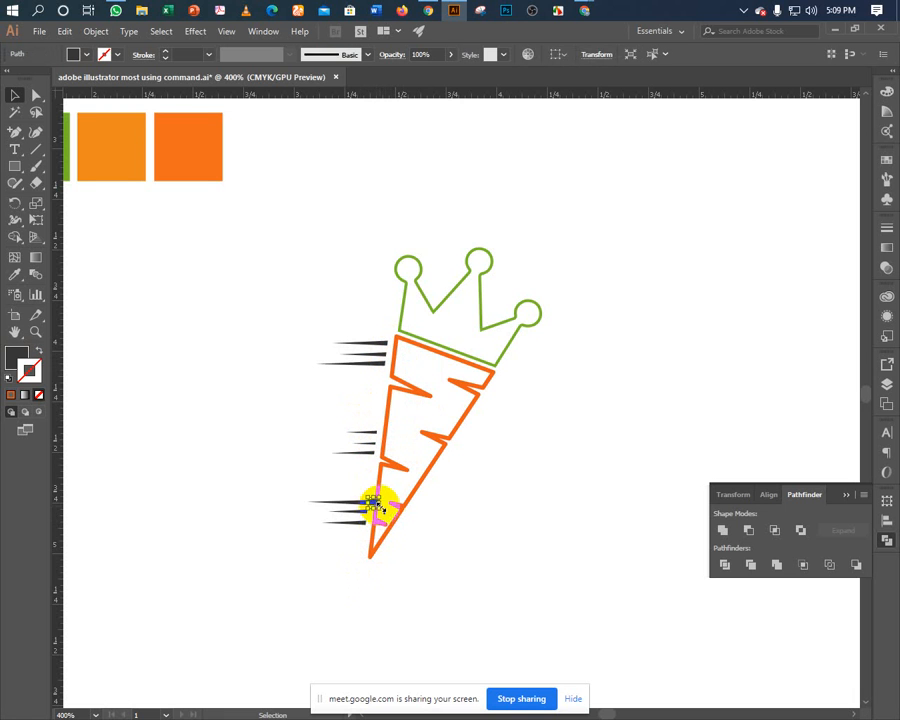
key(Delete)
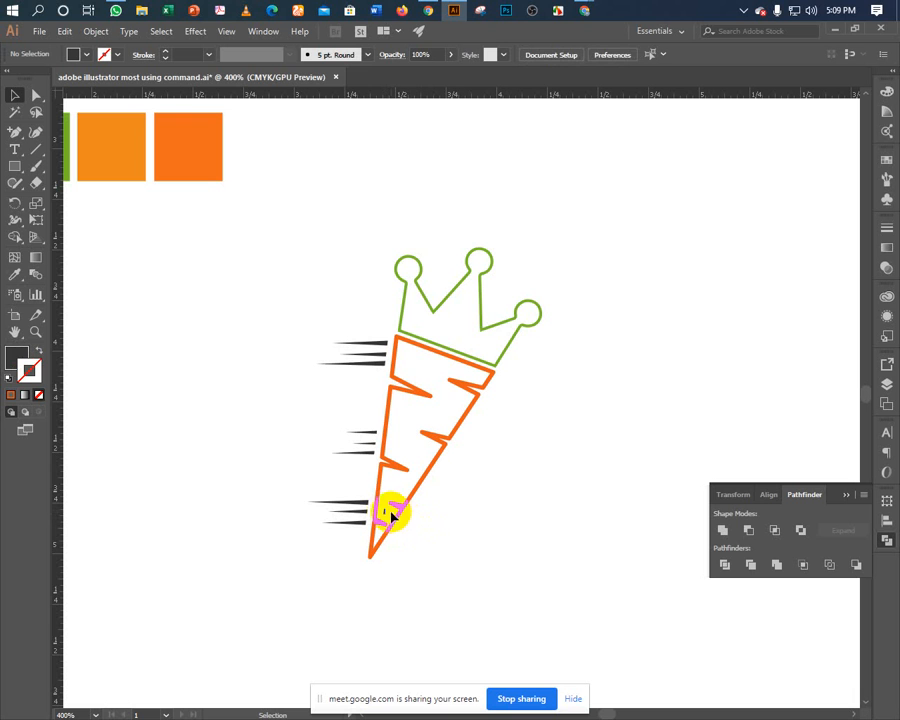
click(846, 496)
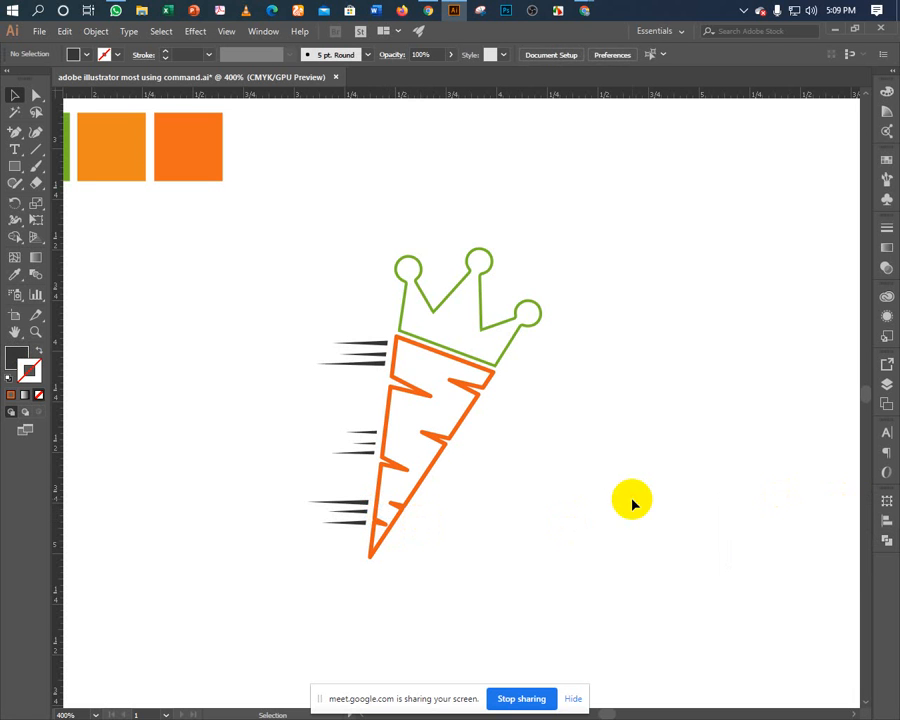
click(424, 488)
click(428, 456)
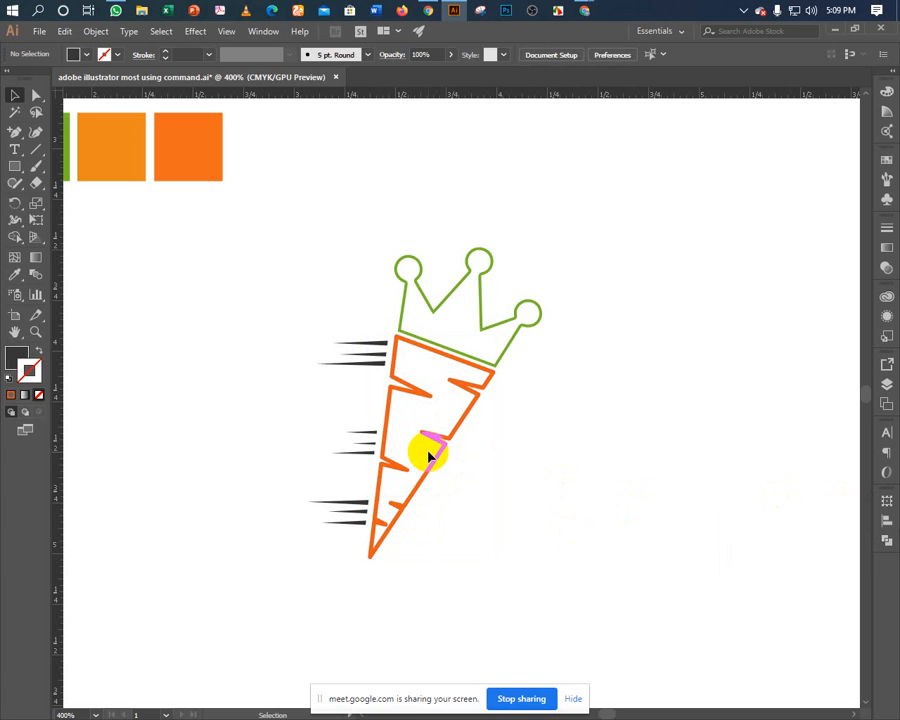
click(426, 450)
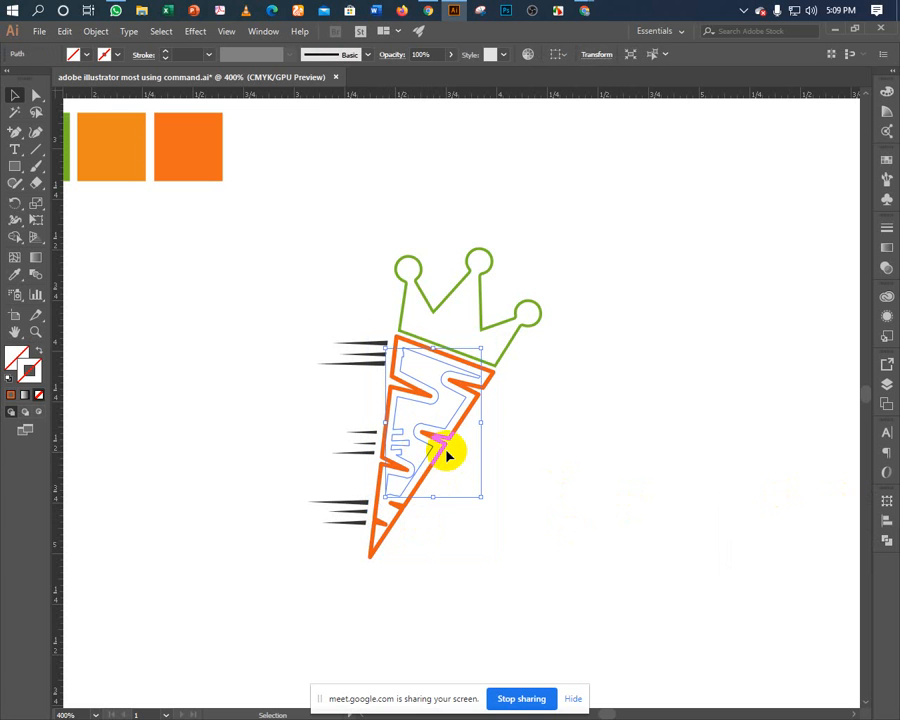
click(447, 455)
Duplicate the whole crown, carrot and speed-line logo beside the original, to its right.
key(ctrl+minus)
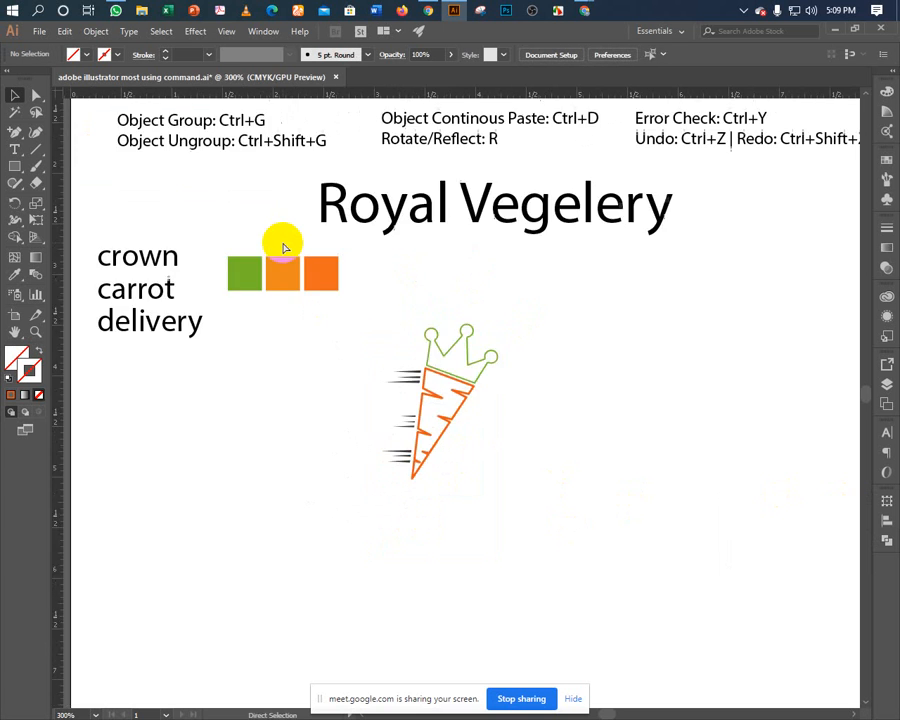
drag(331, 343, 558, 437)
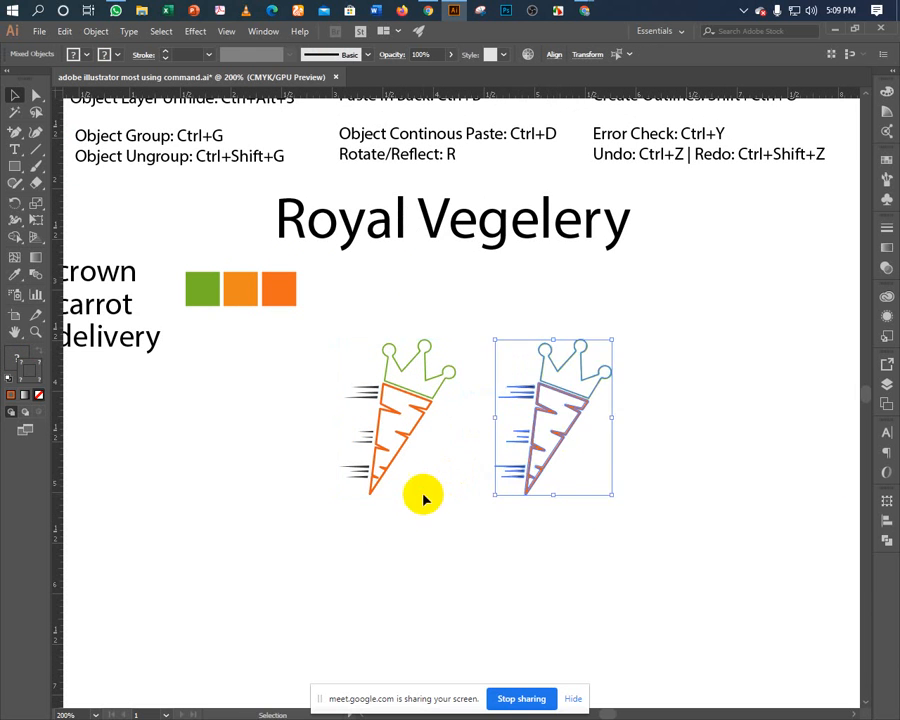
click(424, 494)
Delete the left logo's expanded carrot outline and unhide the backup carrot path in its place.
click(389, 425)
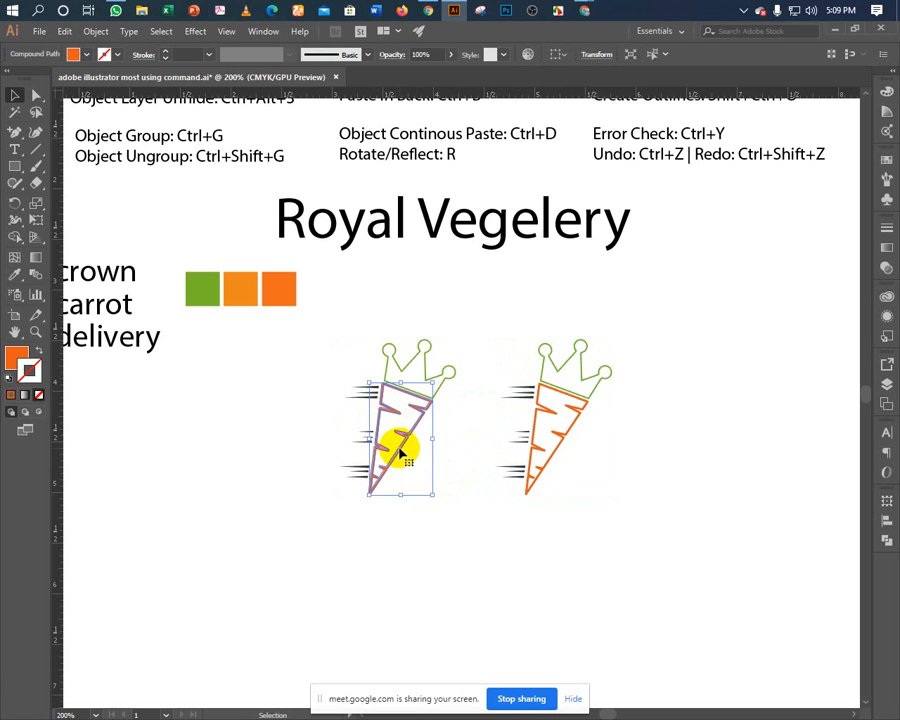
key(Delete)
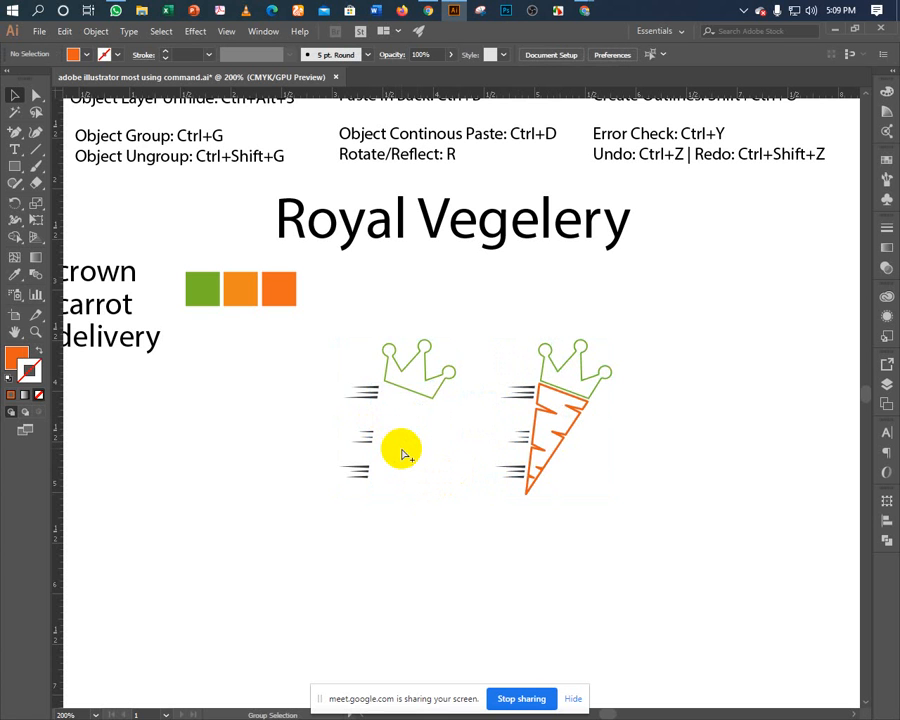
key(ctrl+alt+3)
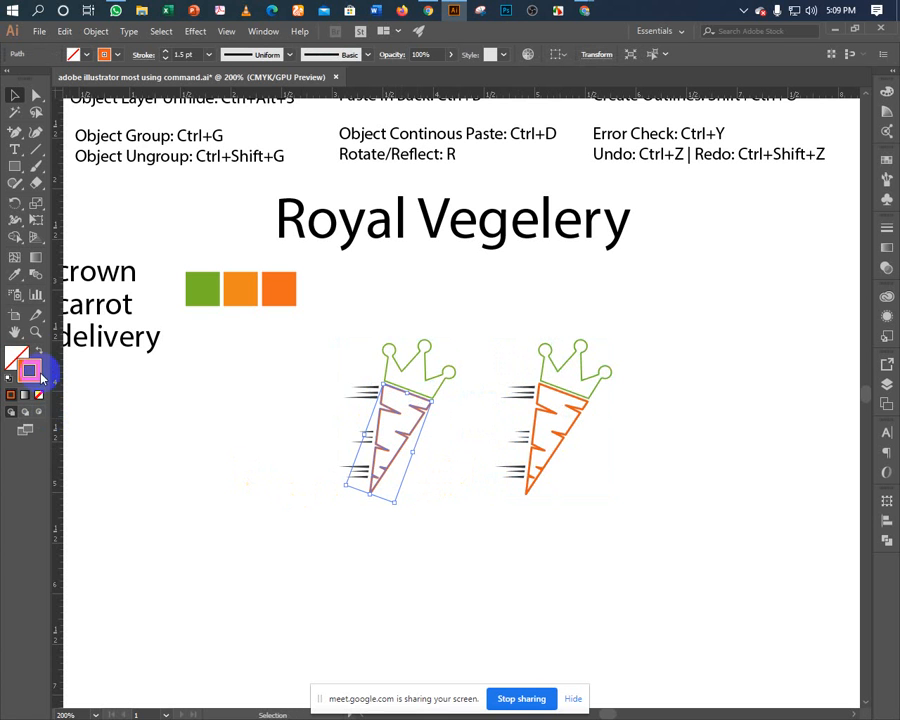
Swap the restored left carrot's stroke and fill so it has a solid orange fill without a stroke.
click(38, 353)
click(181, 506)
Swap the left logo crown's stroke and fill so it has a solid green fill without a stroke.
drag(300, 525, 283, 529)
click(378, 360)
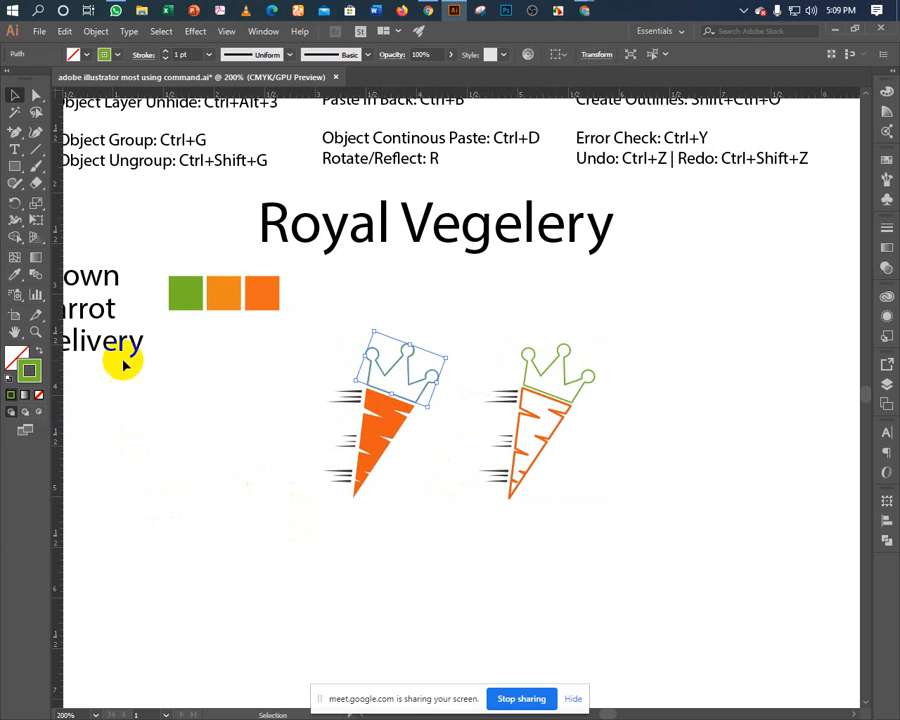
click(38, 353)
click(192, 460)
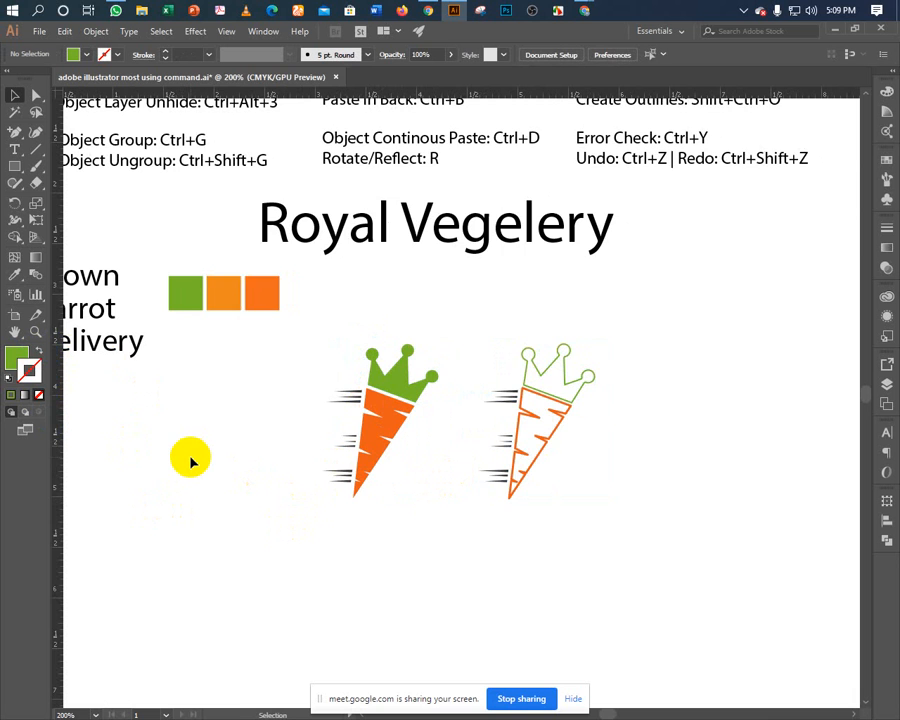
Move the whole outlined crown, carrot and speed-line logo horizontally to the right, widening its gap from the solid-filled logo.
key(ctrl+minus)
drag(372, 478, 334, 441)
drag(460, 323, 518, 466)
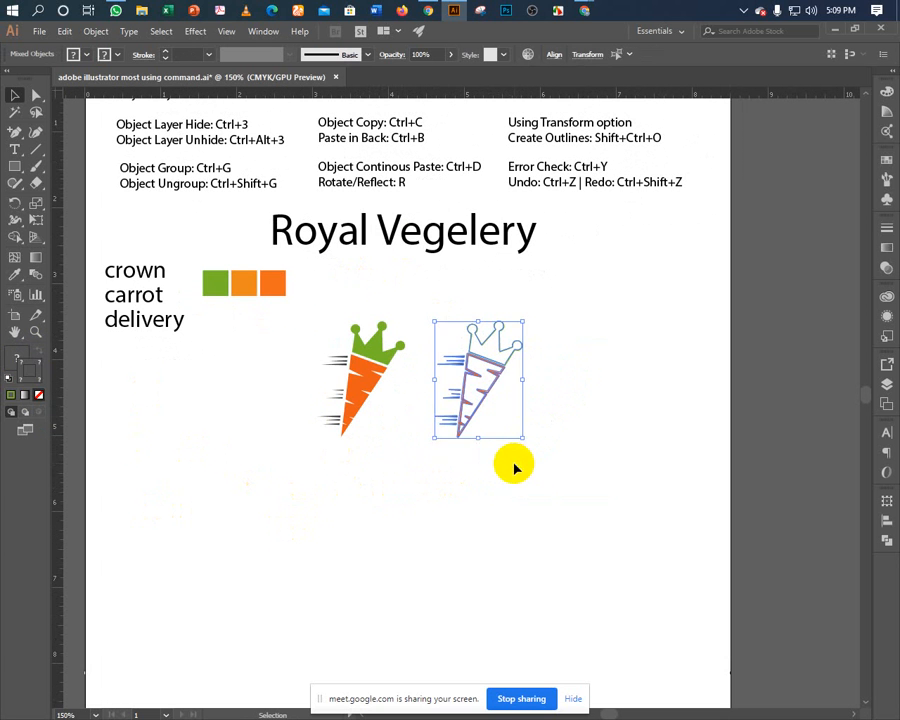
key(a)
key(v)
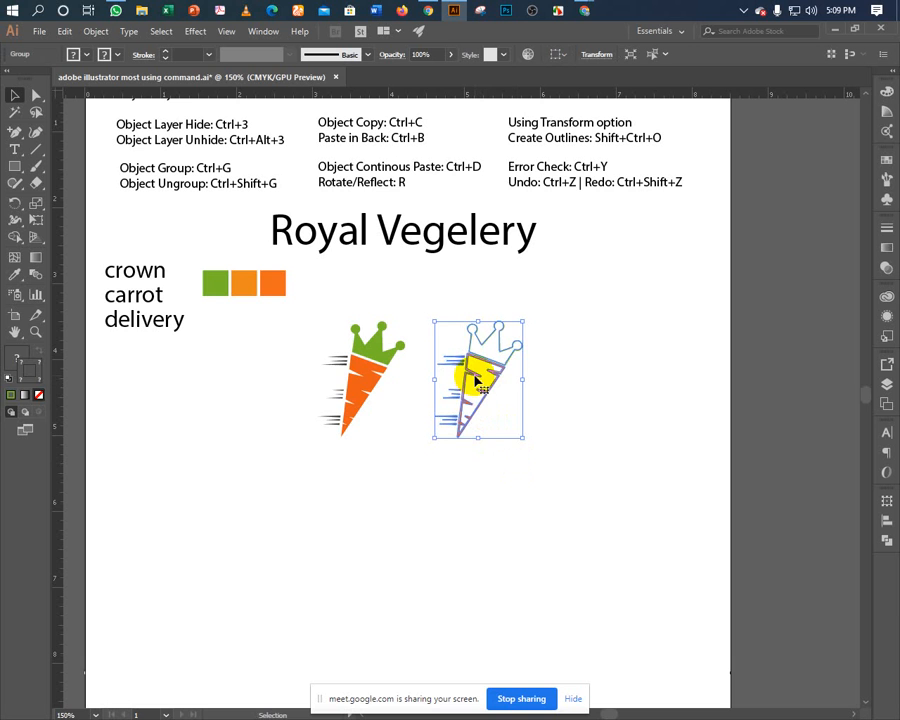
drag(475, 378, 507, 379)
click(404, 516)
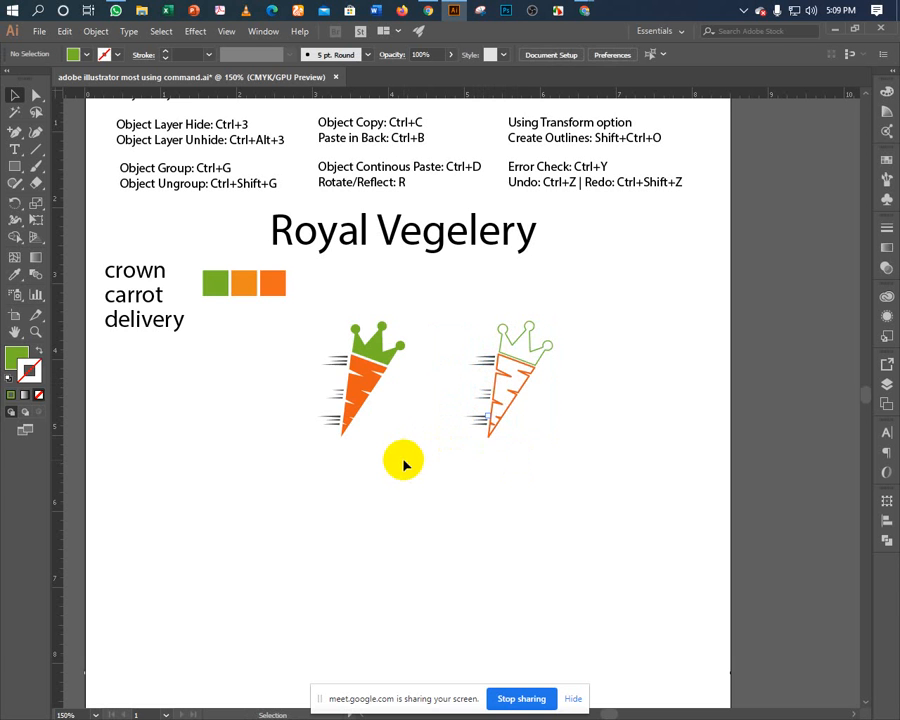
drag(307, 335, 408, 472)
click(368, 492)
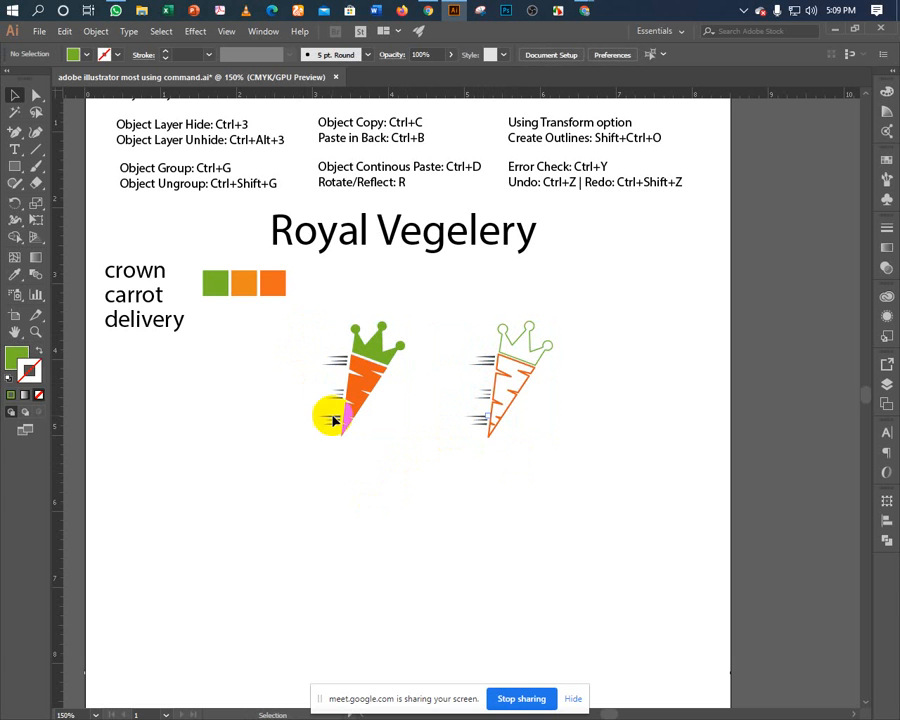
Switch to Chrome and examine the royal logo image results, including the Freepik "Brand Name" lion crest and its source page.
click(428, 12)
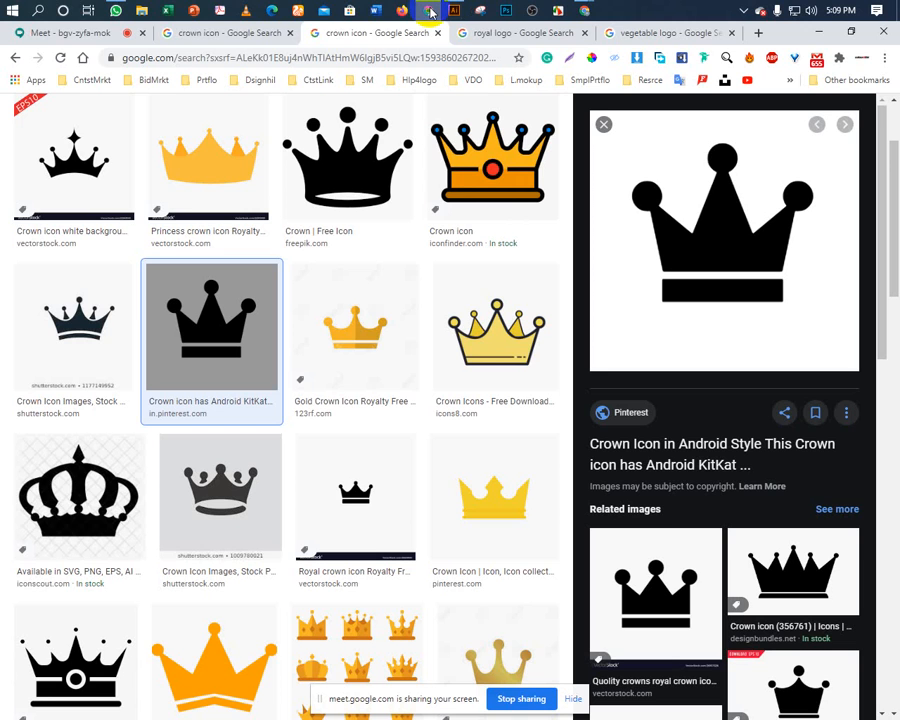
click(605, 124)
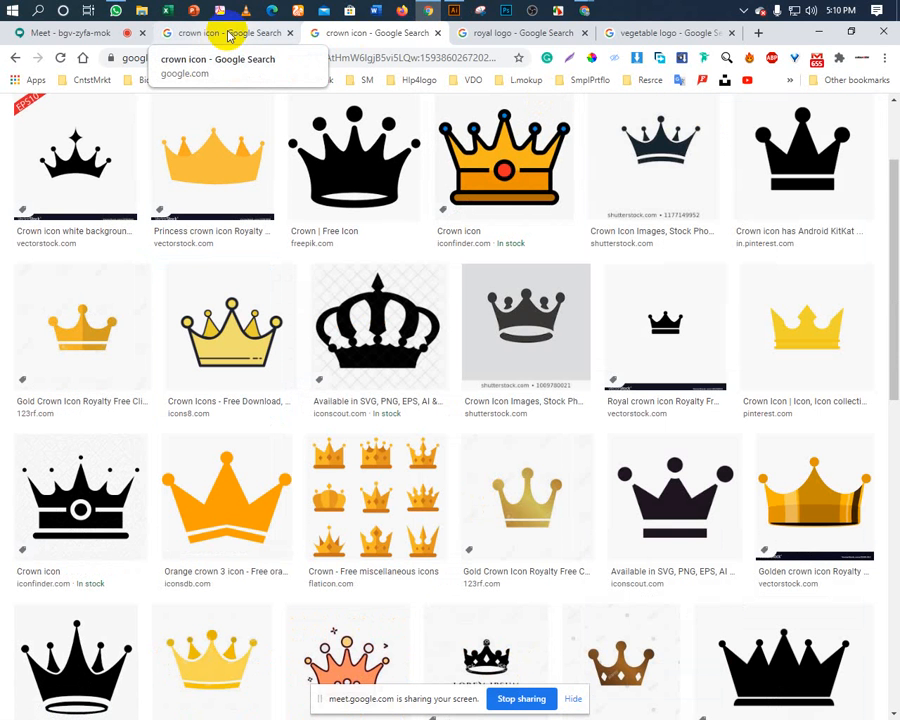
click(464, 33)
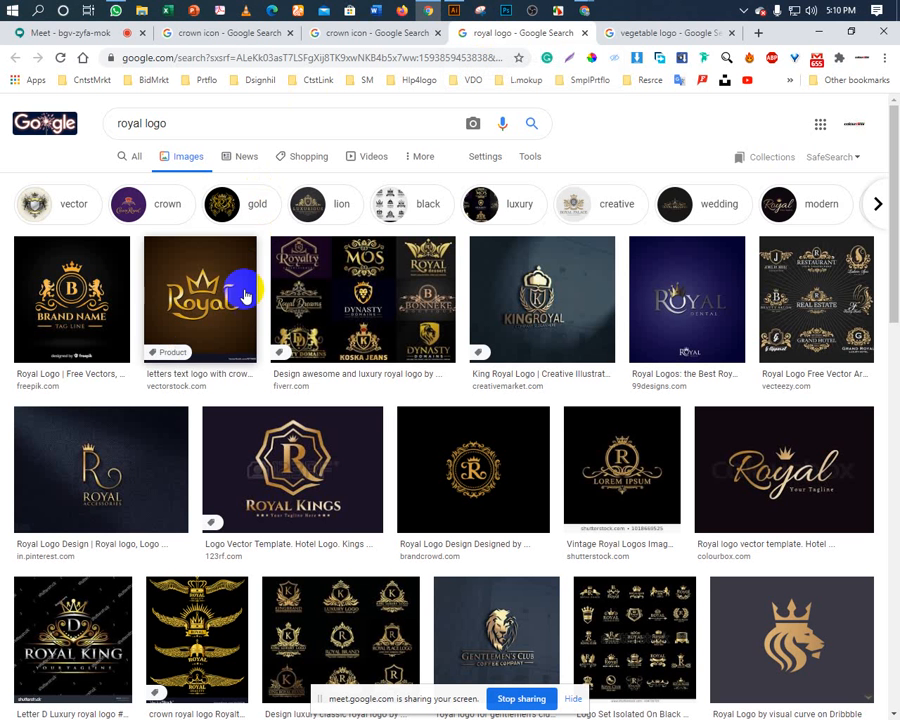
click(65, 330)
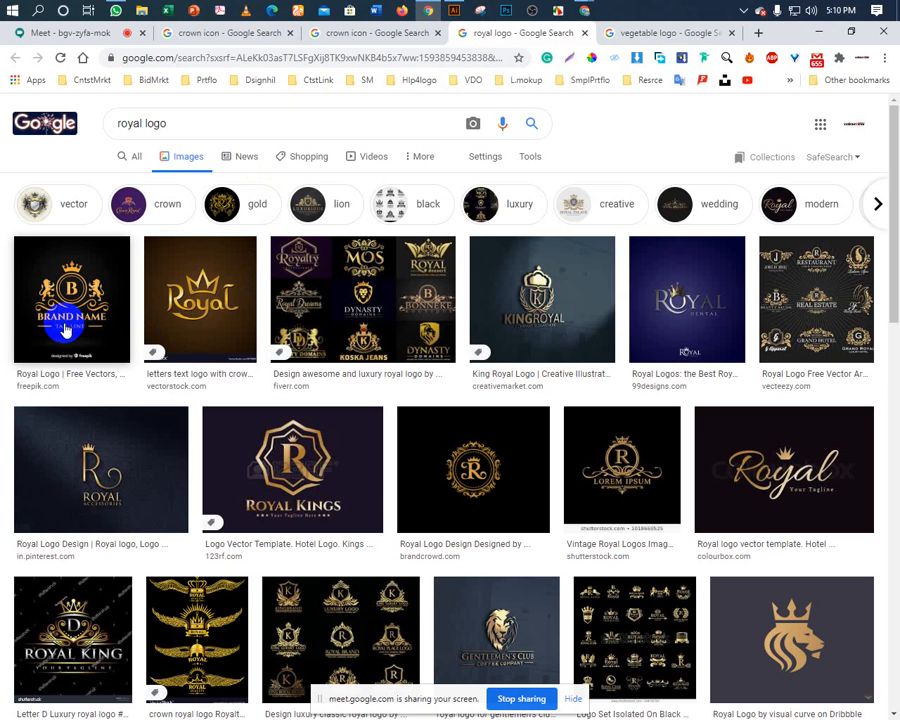
click(60, 330)
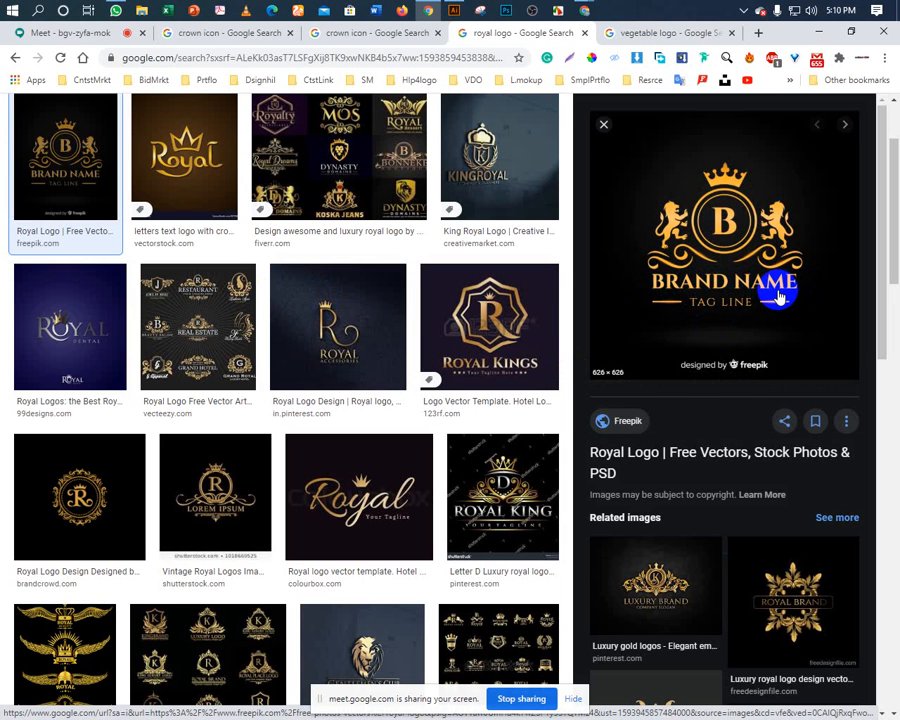
click(668, 288)
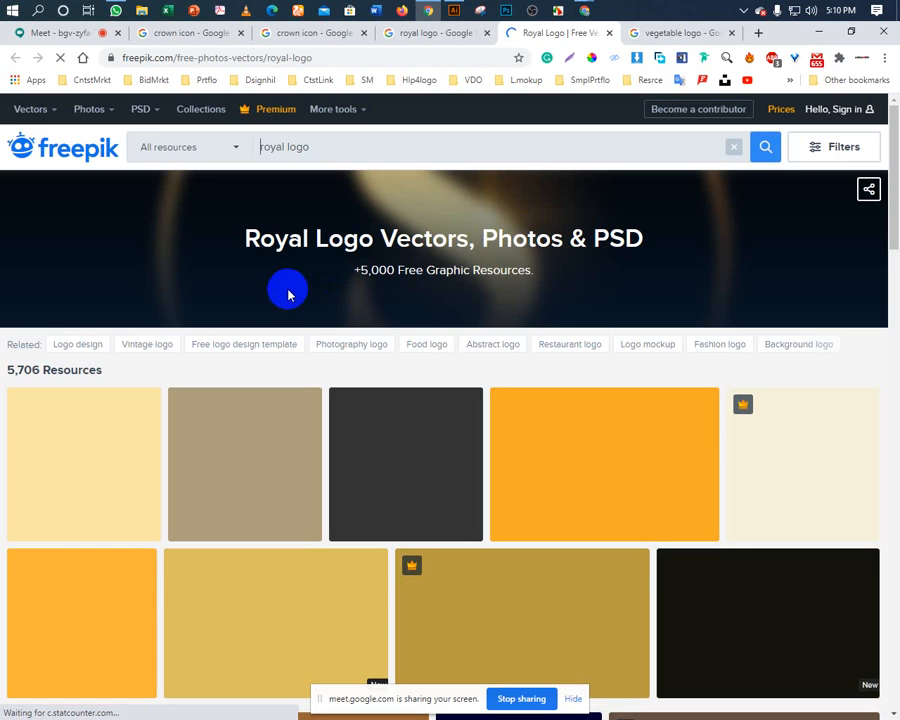
scroll(411, 483, down, 3)
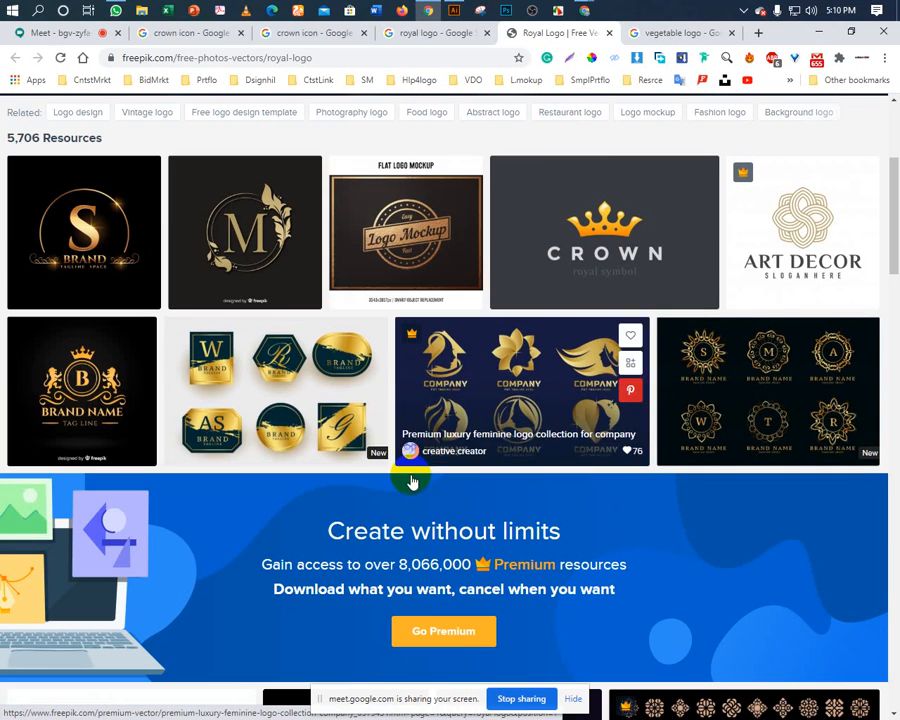
click(609, 32)
click(605, 128)
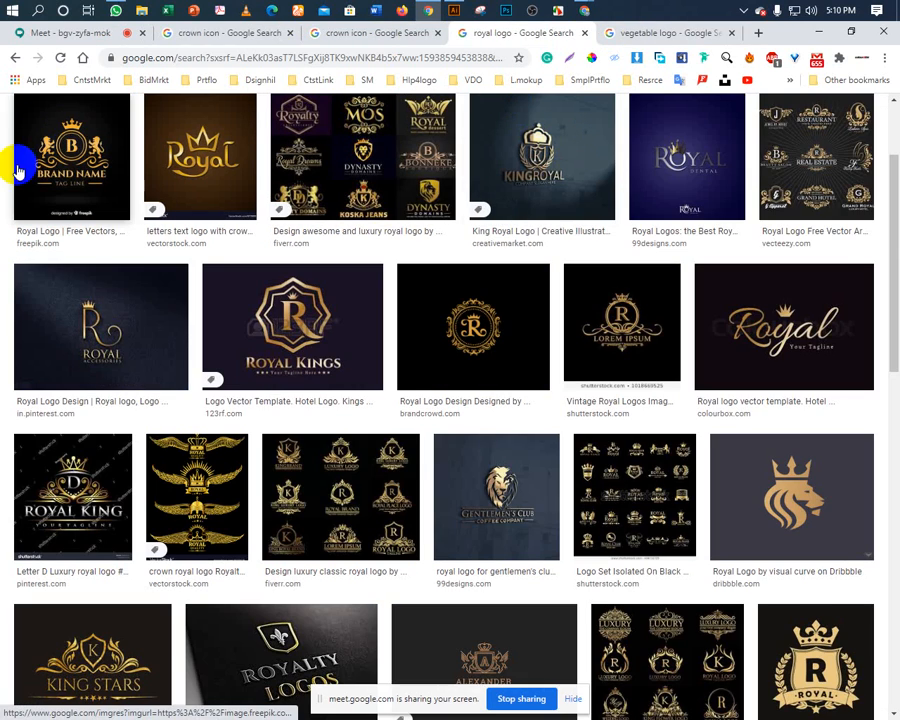
Open the Freepik lion crest result in its own tab and examine related "Luxury Brand" logos, including the floral and winged designs.
middle_click(44, 168)
click(533, 38)
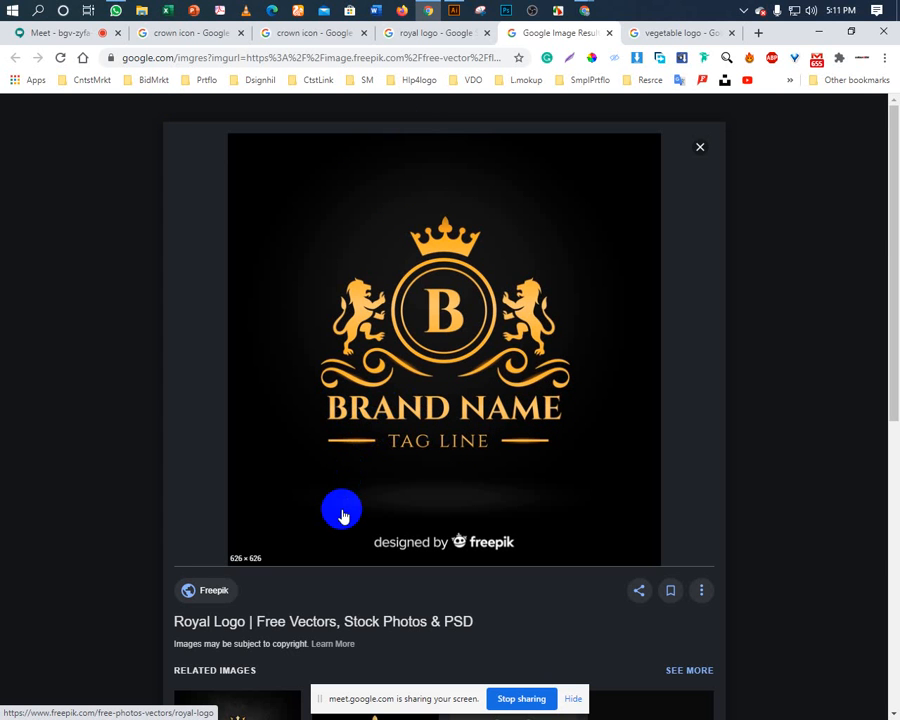
scroll(341, 516, down, 3)
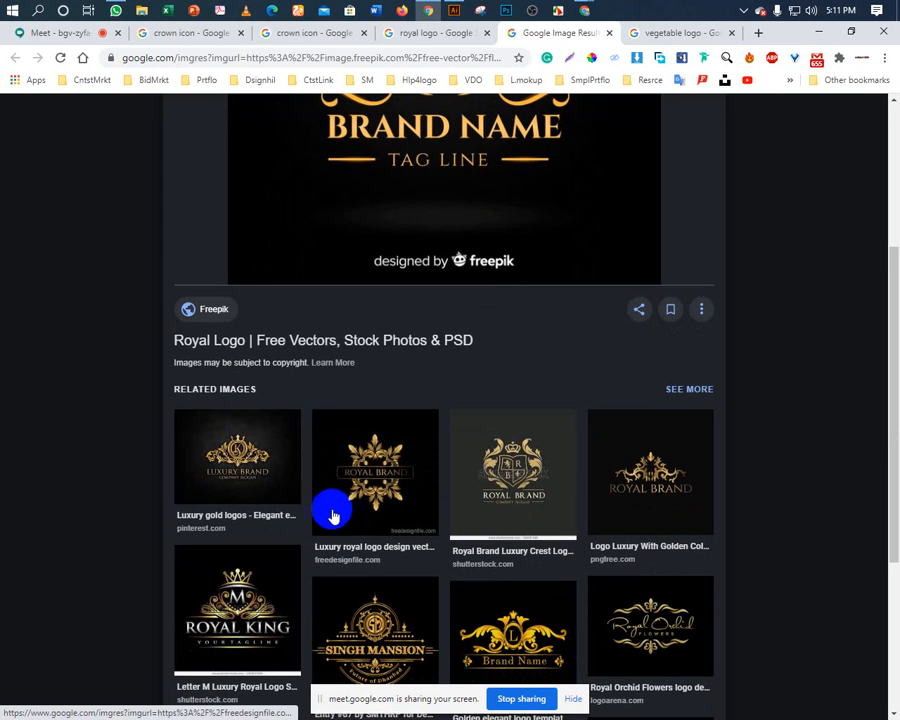
click(265, 478)
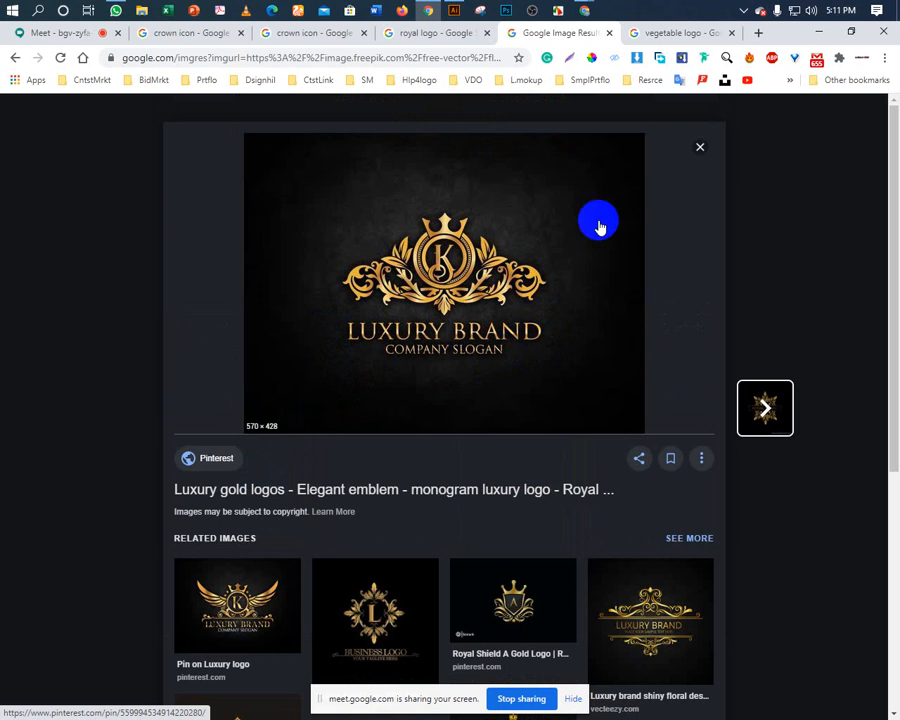
scroll(440, 445, down, 2)
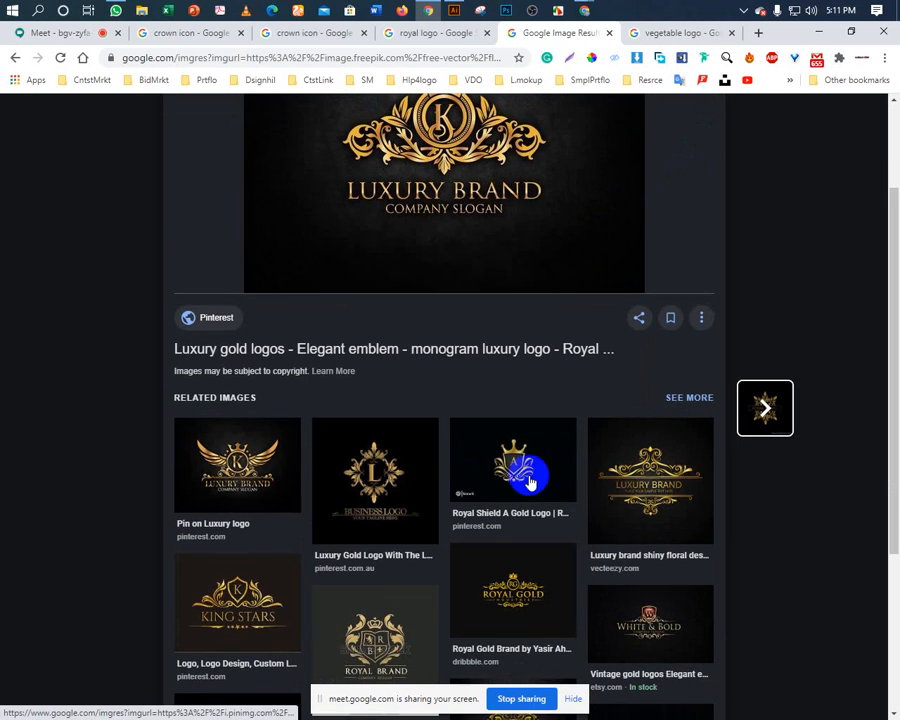
click(639, 477)
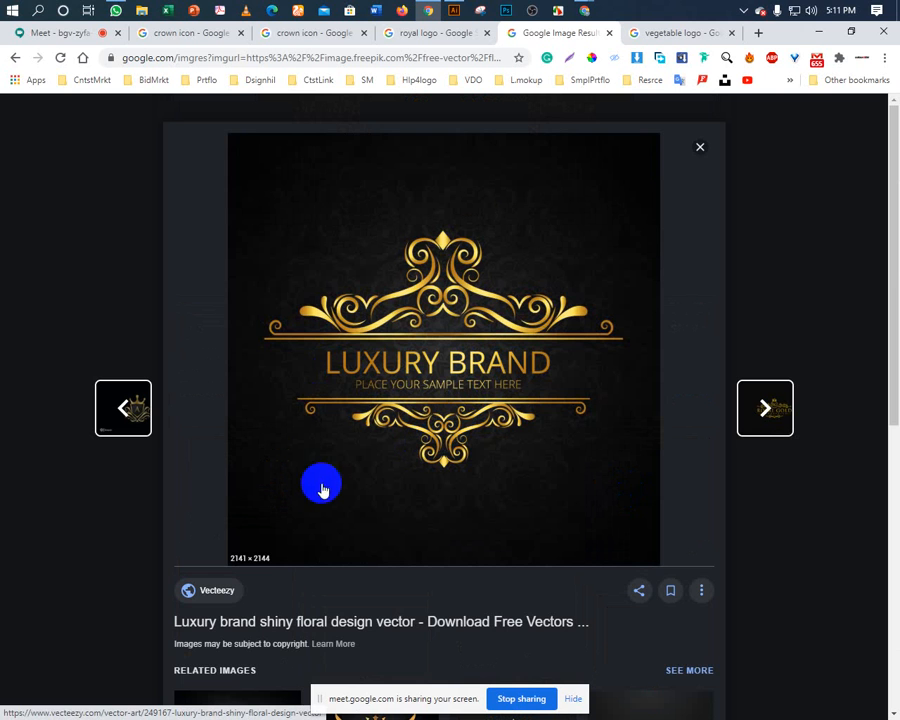
drag(880, 255, 893, 432)
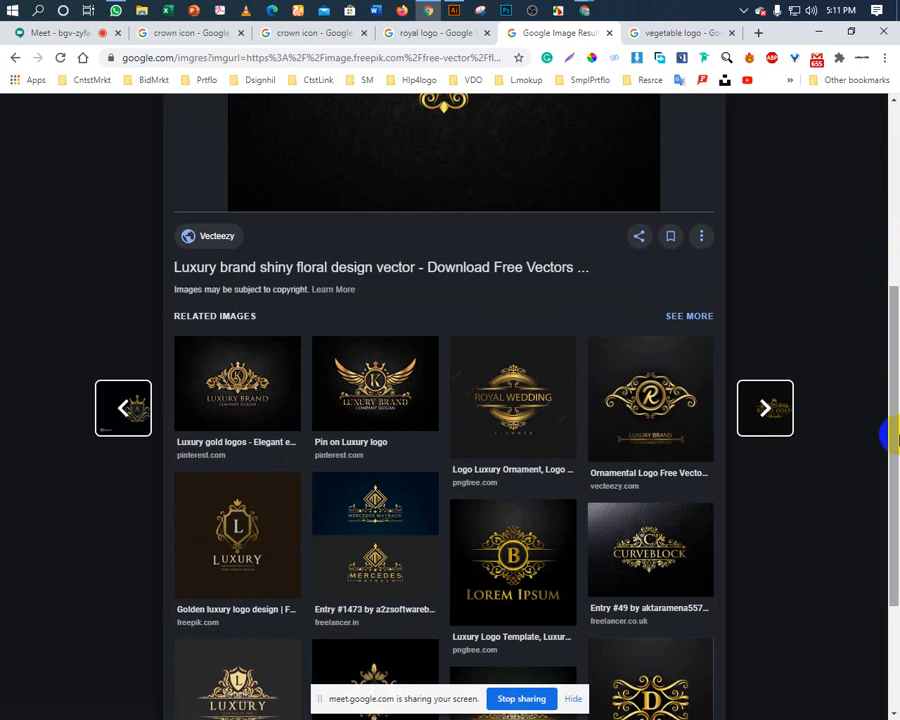
click(420, 396)
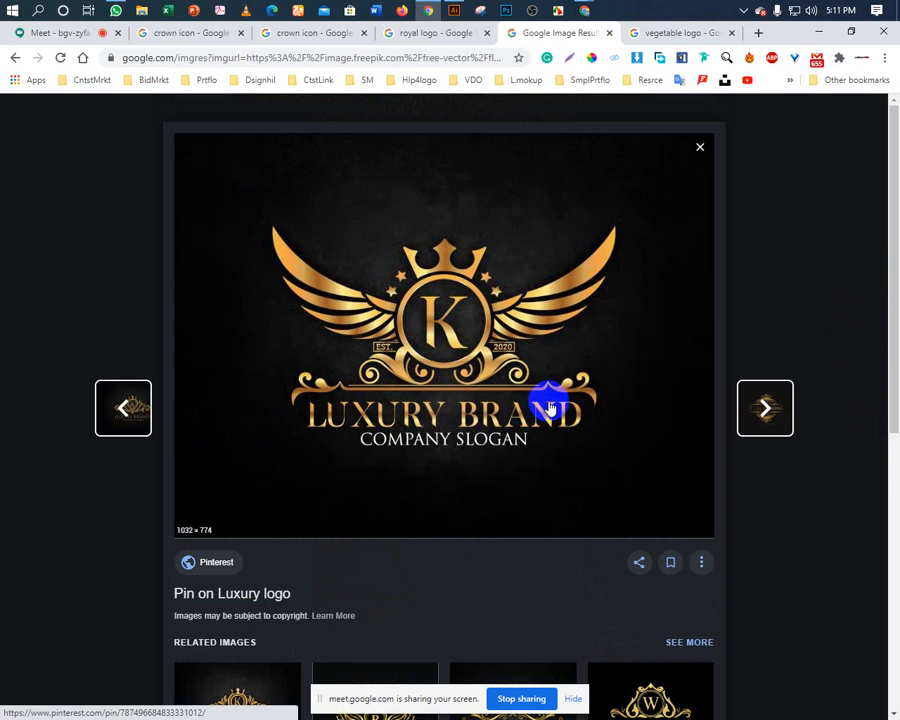
Glance at the two carrot logos in Illustrator, and return to Chrome to view the related "Lorem Ipsum" crest logo from Pngtree.
click(455, 11)
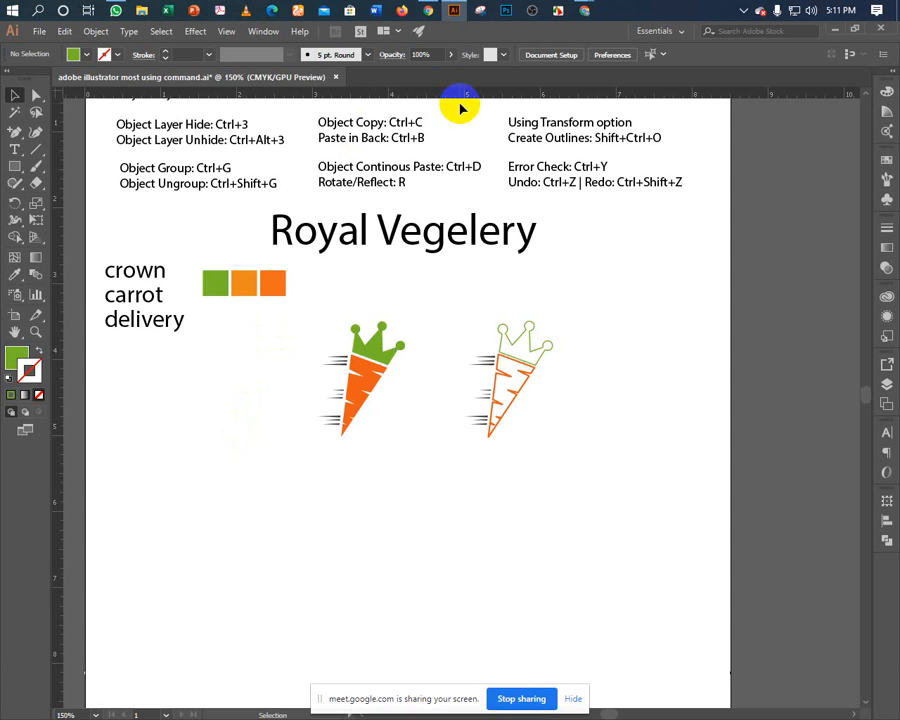
click(430, 14)
click(430, 13)
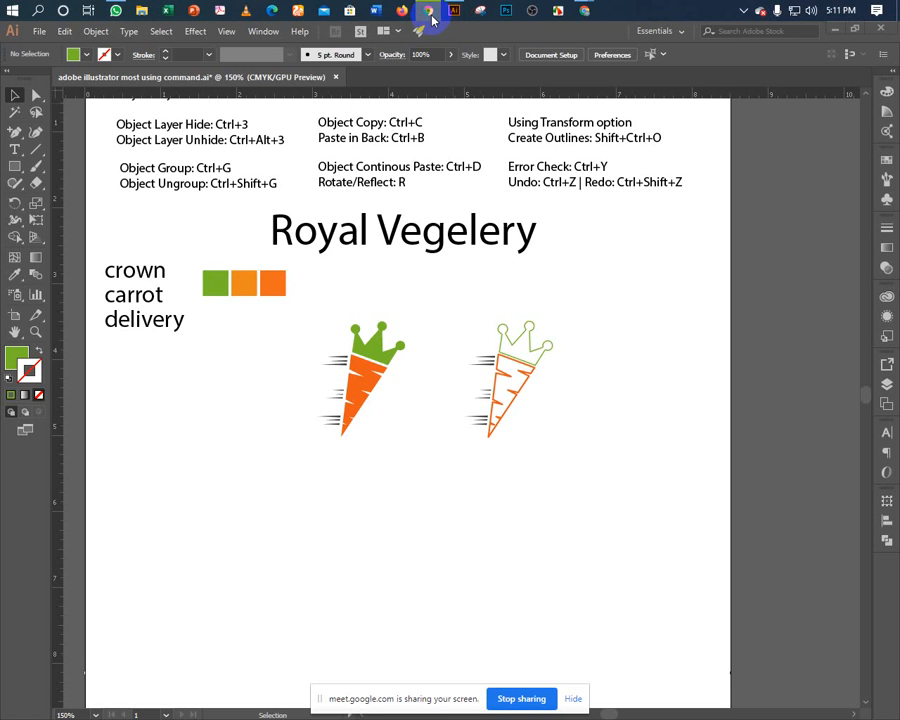
click(430, 13)
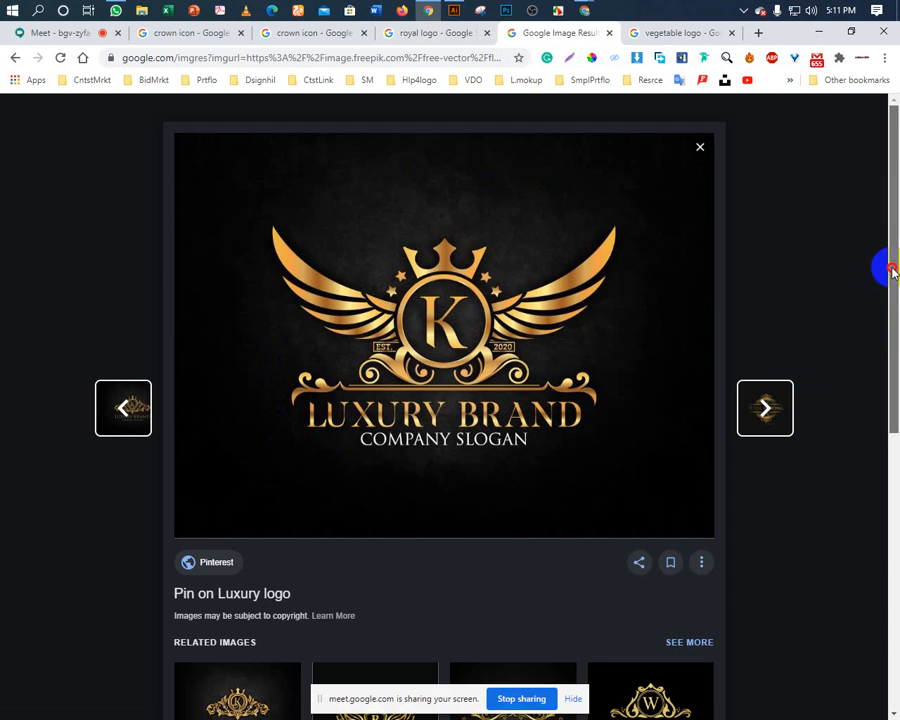
drag(884, 265, 887, 465)
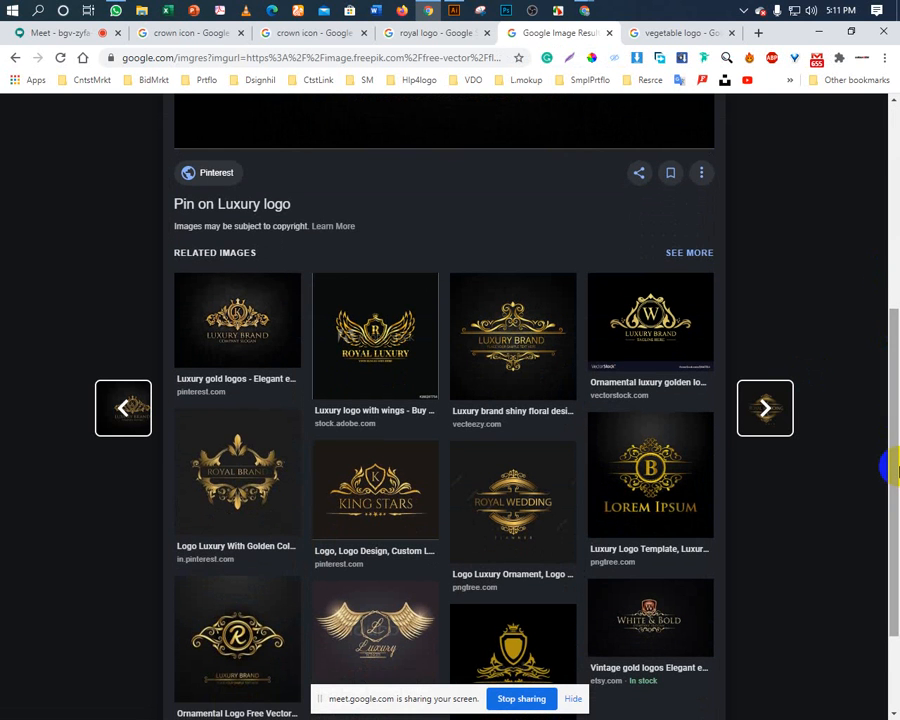
click(655, 466)
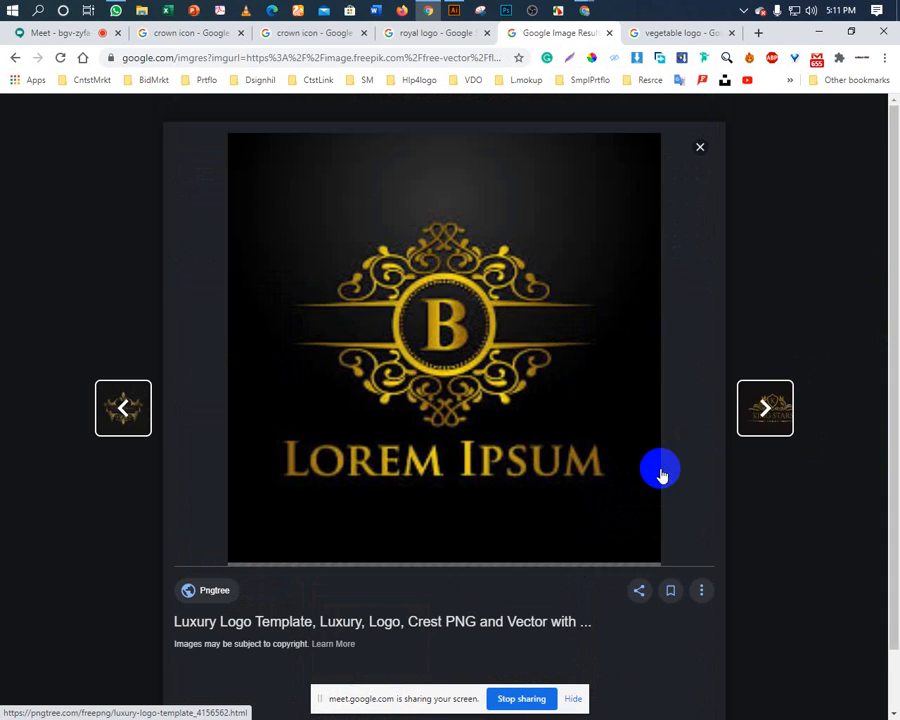
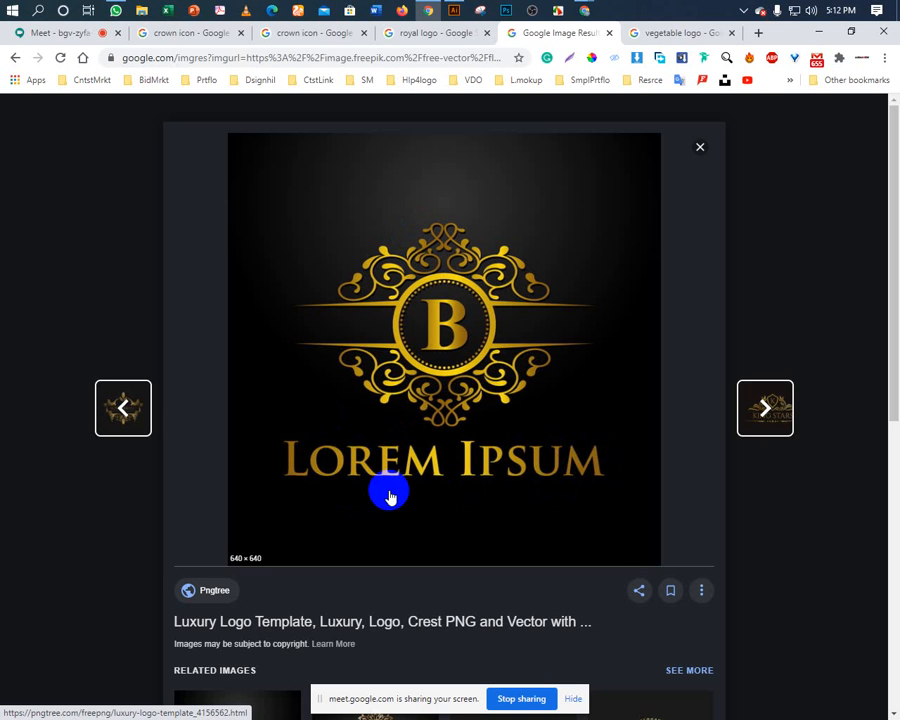
Examine the vegetable logo image results, from the top rows down past the related searches for vegetable logo ideas.
click(421, 34)
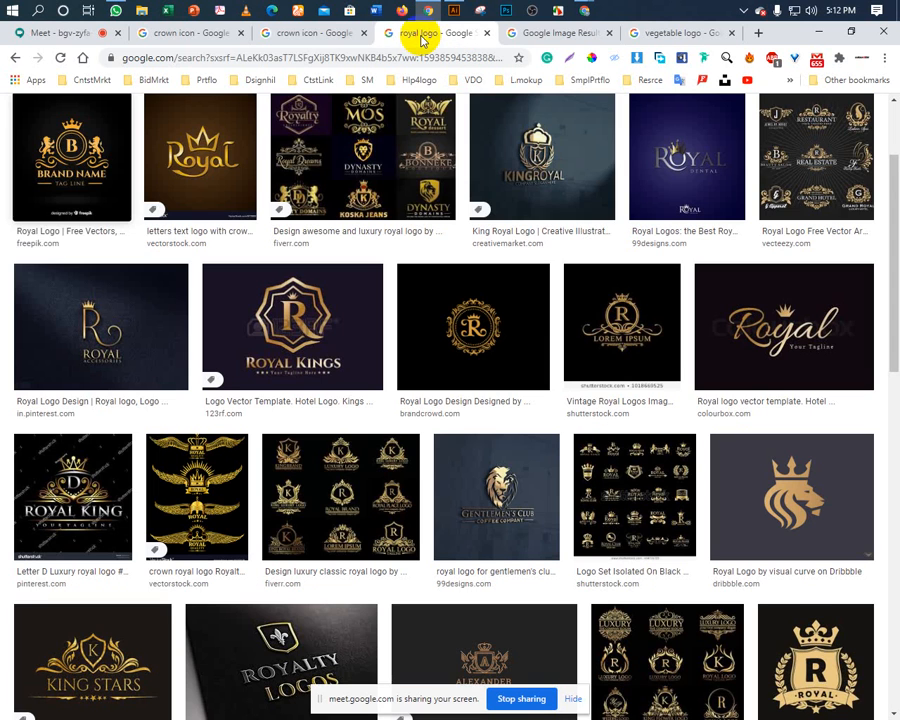
click(664, 35)
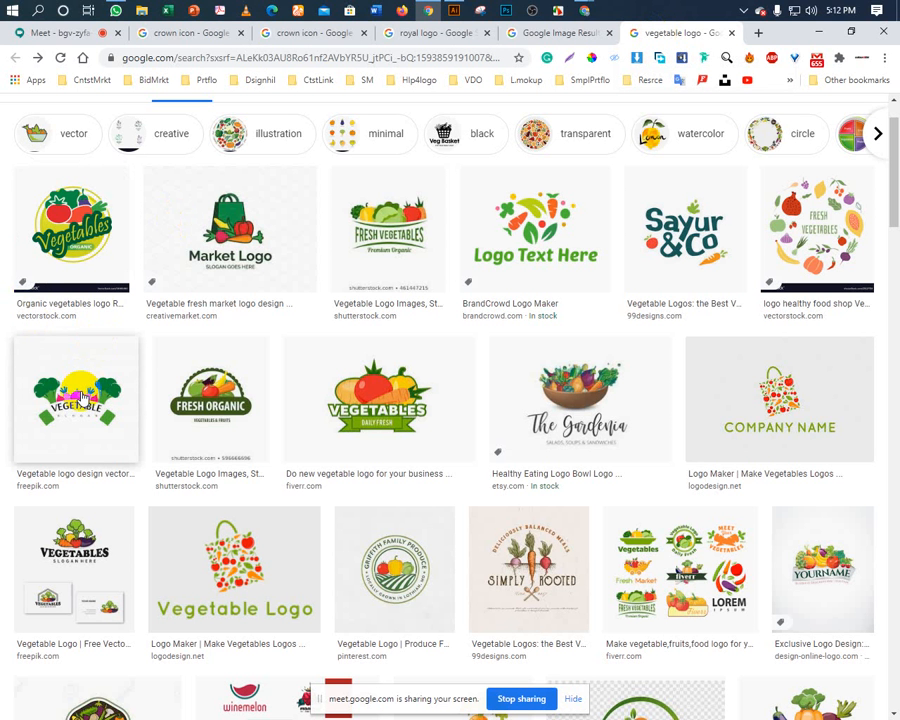
scroll(22, 447, up, 1)
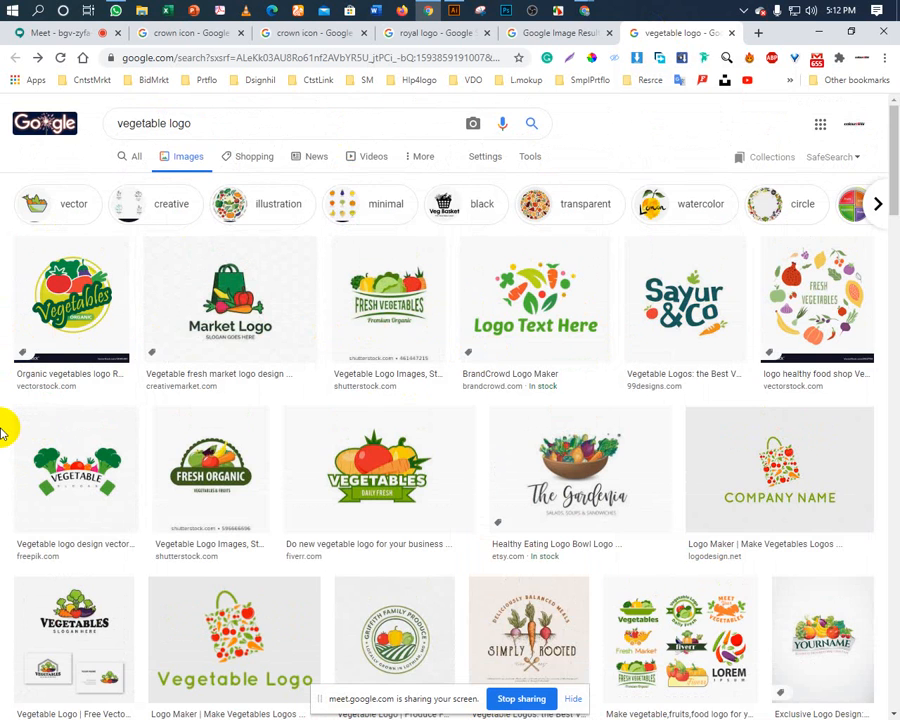
scroll(3, 432, down, 5)
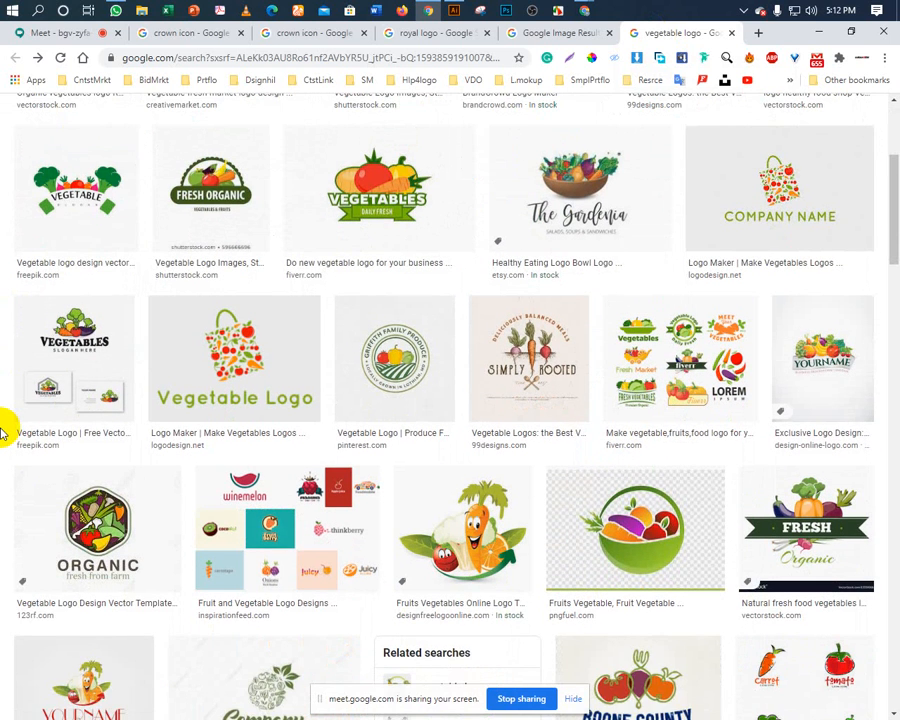
scroll(3, 432, down, 1)
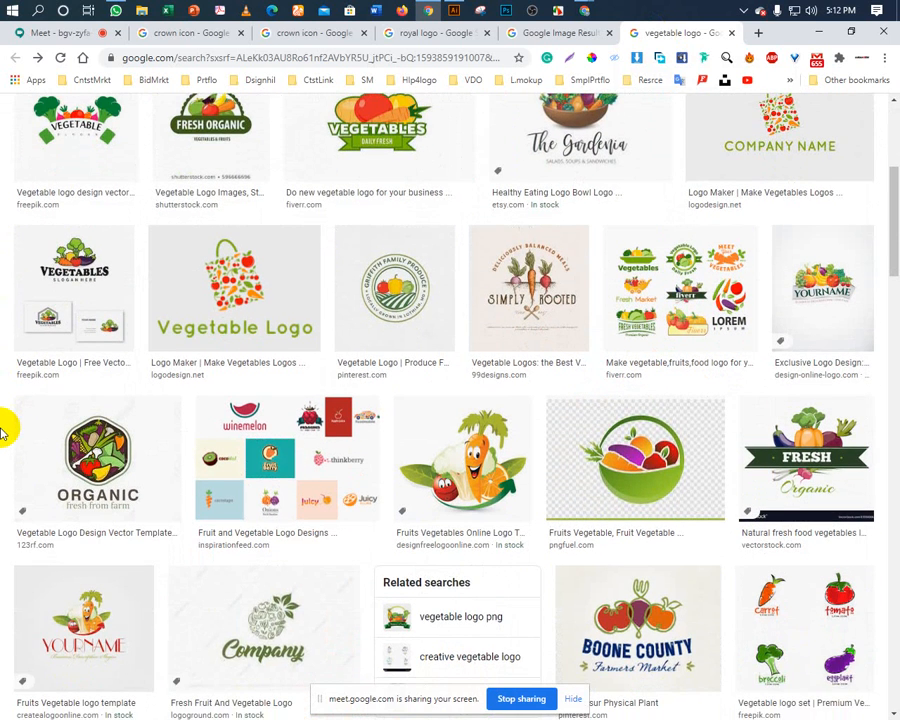
scroll(3, 432, down, 4)
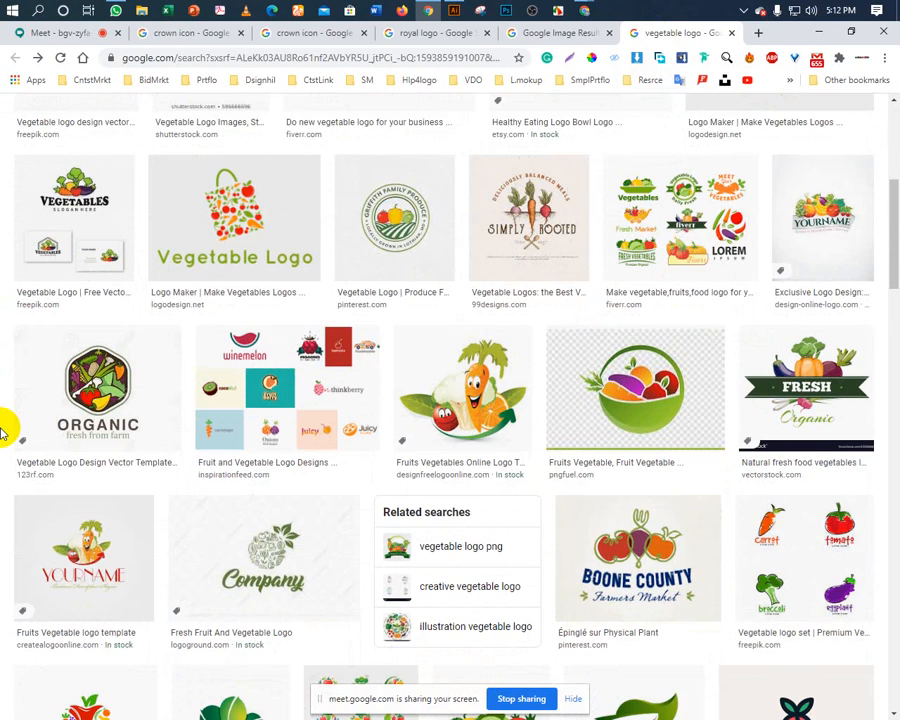
scroll(3, 432, down, 4)
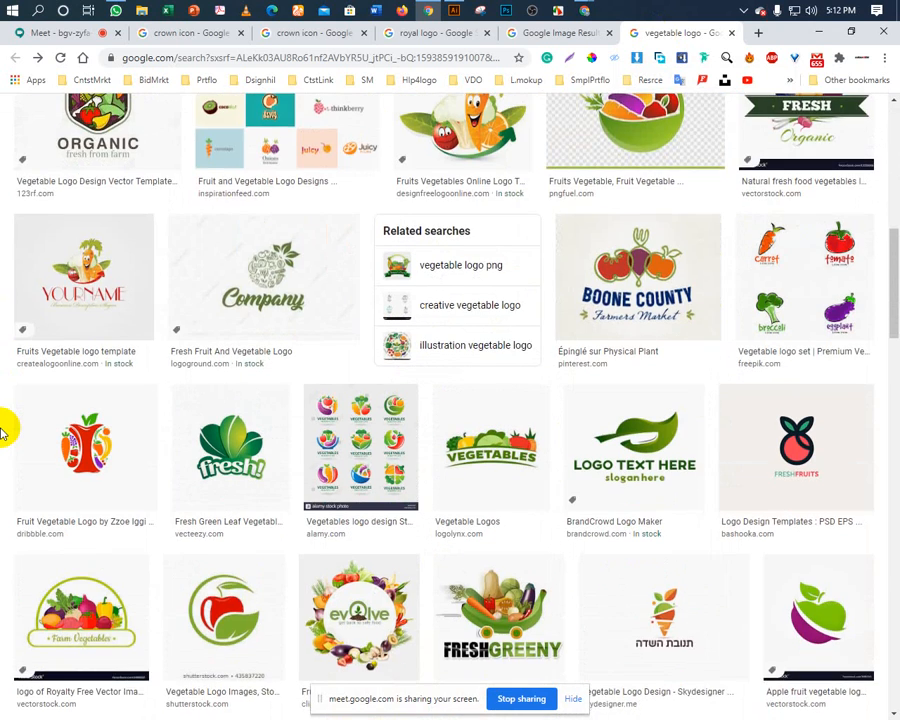
scroll(3, 432, down, 1)
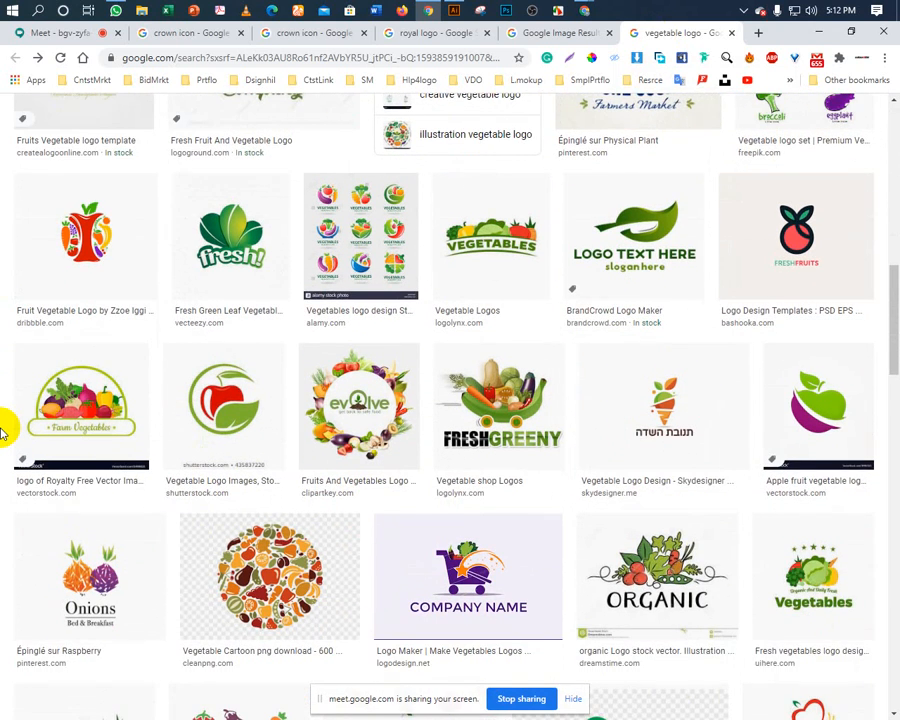
scroll(4, 456, down, 3)
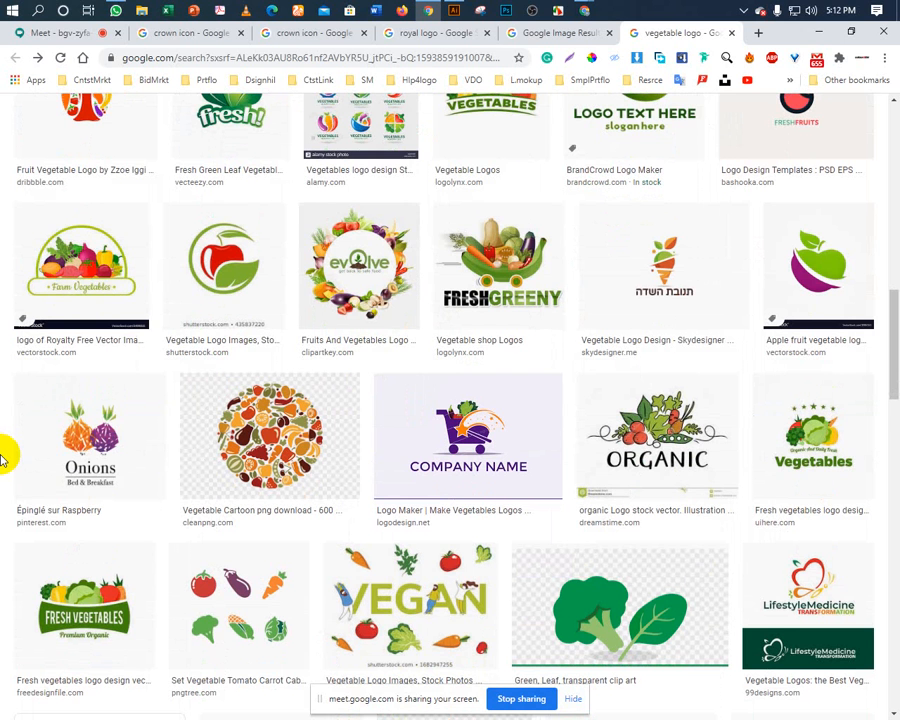
scroll(3, 457, down, 5)
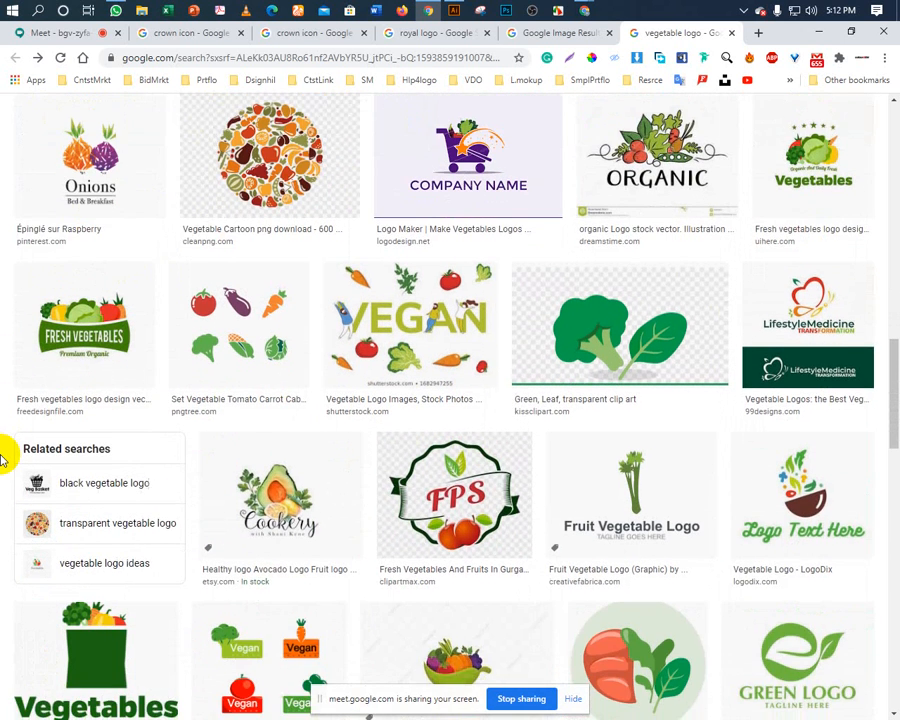
scroll(3, 458, down, 4)
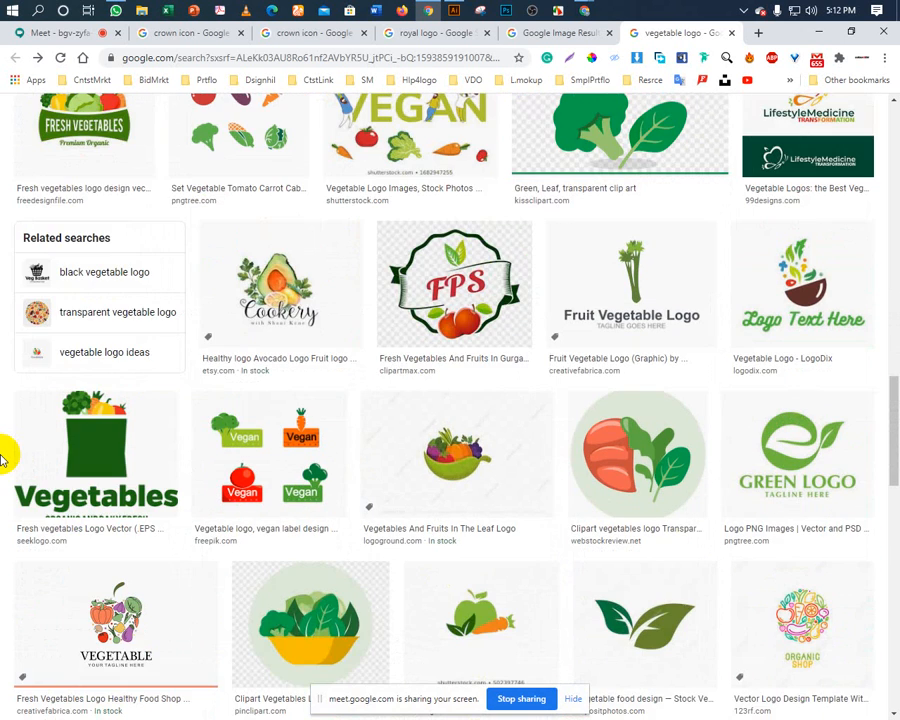
scroll(3, 458, down, 3)
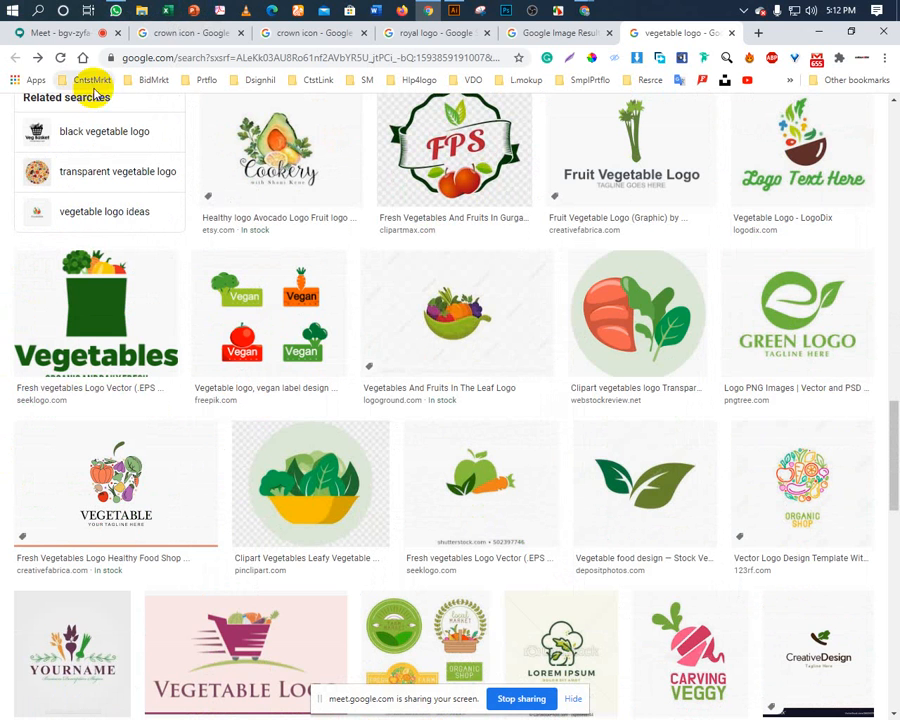
Switch to Illustrator and place a duplicate of the "Royal Vegelery" text below the two carrot logos.
click(453, 10)
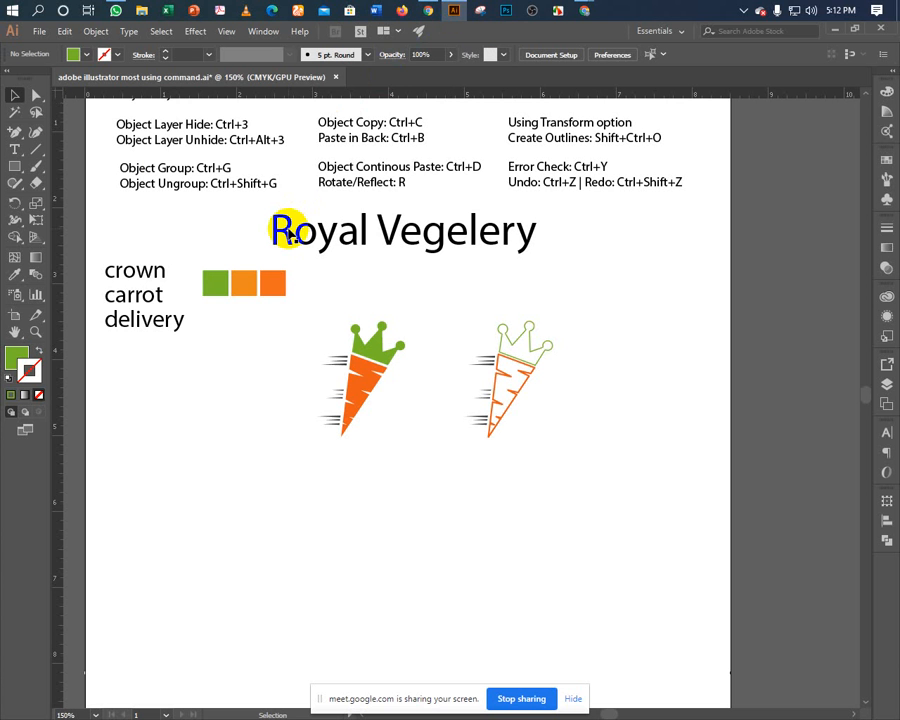
click(288, 232)
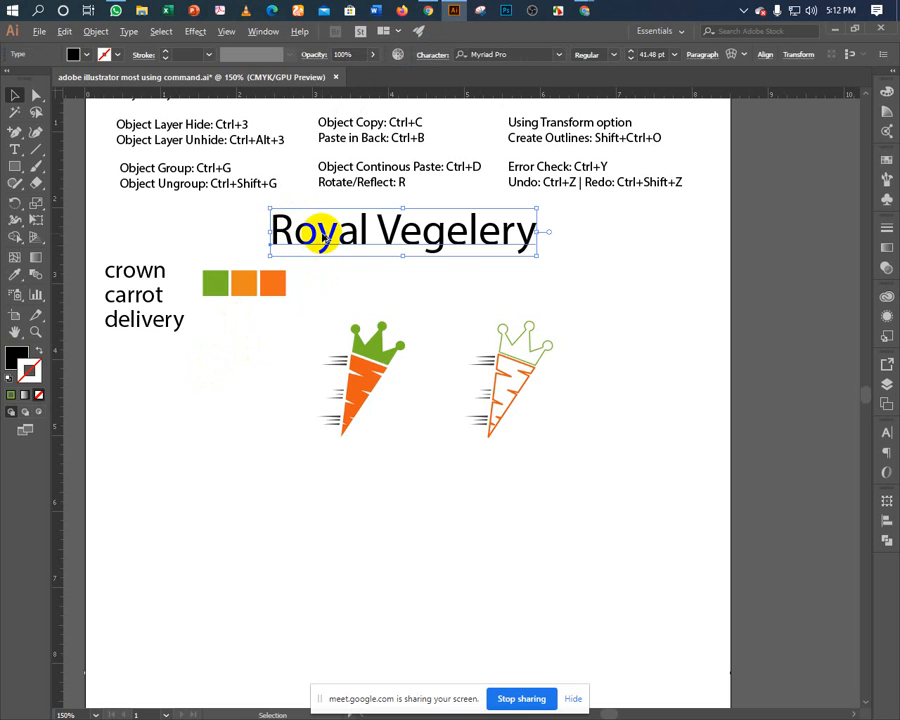
drag(325, 238, 292, 508)
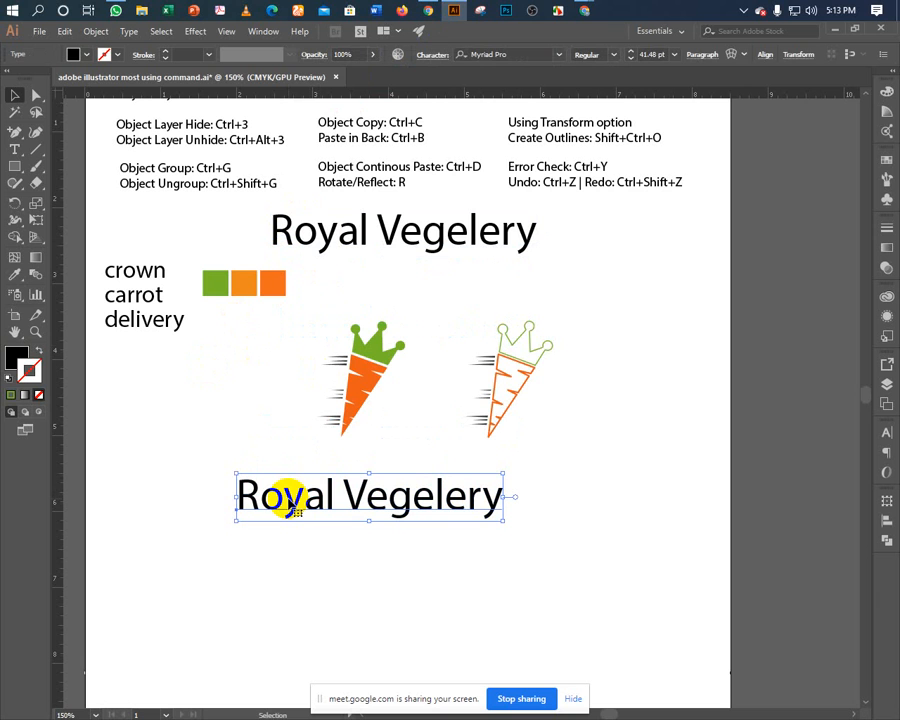
Set the font of the duplicated "Royal Vegelery" text to Futura PT Bold Oblique and deselect it.
click(512, 55)
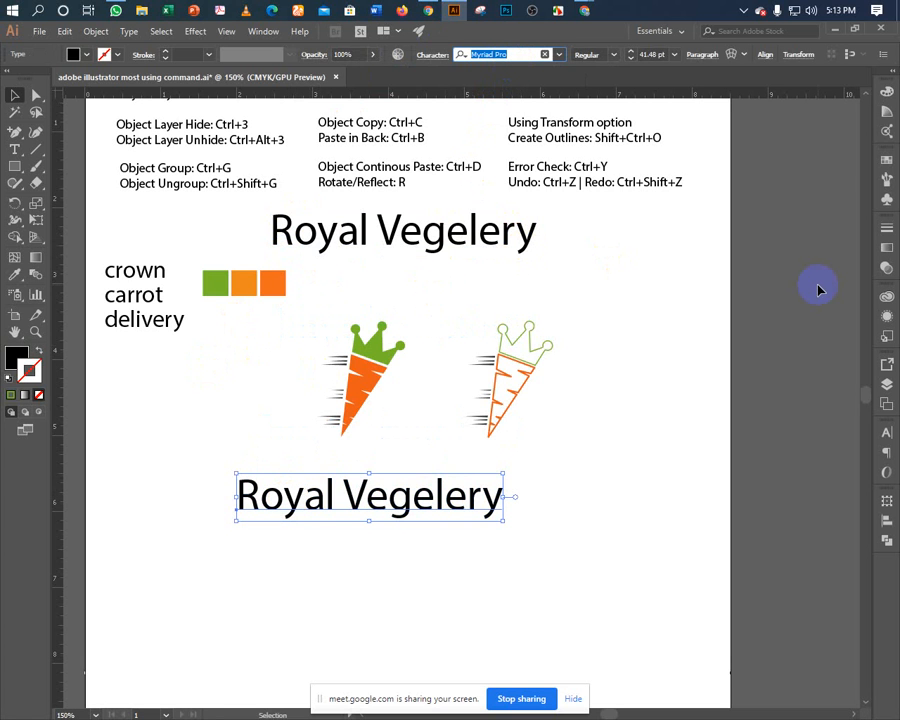
text(futura)
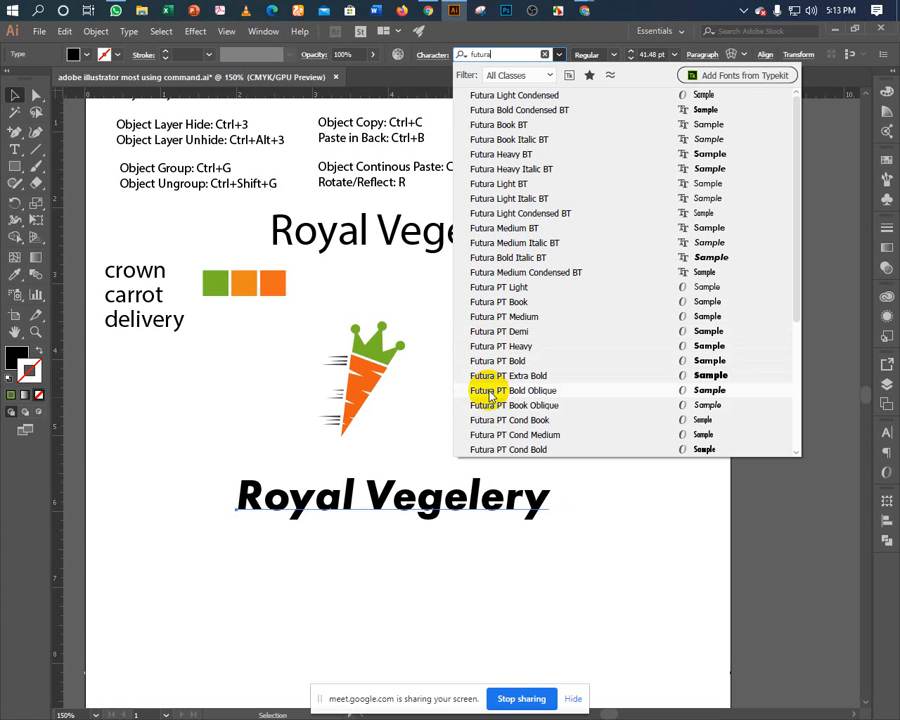
click(490, 392)
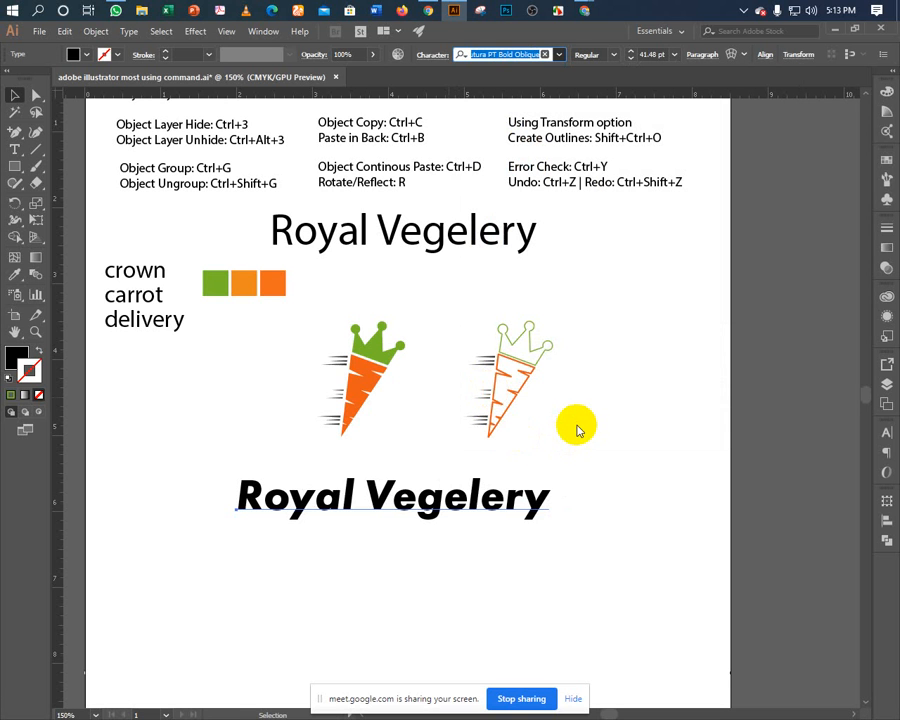
key(Escape)
click(352, 374)
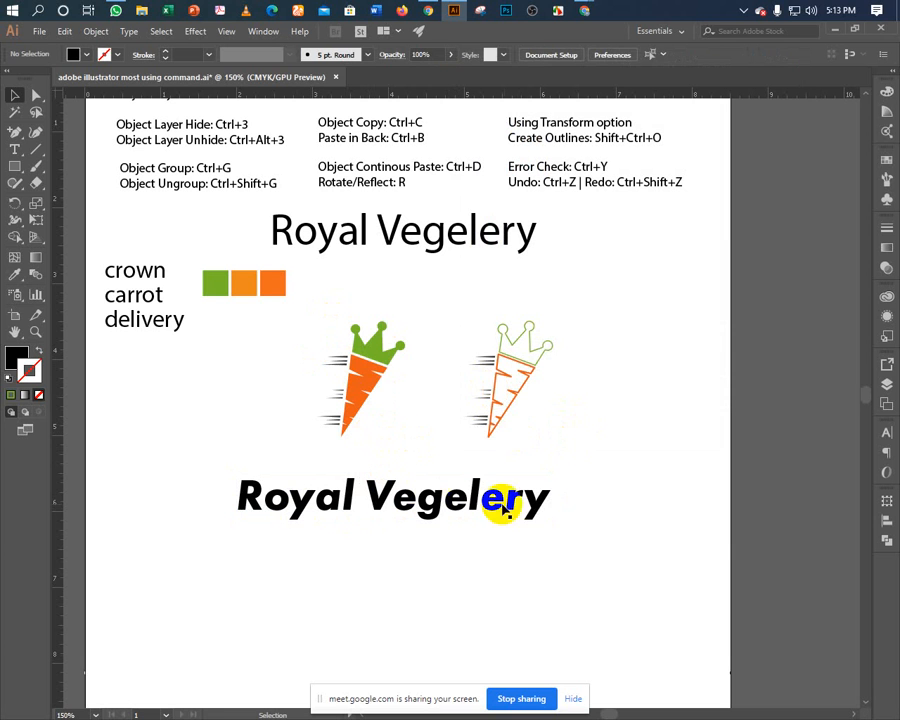
Cut "Vegelery" from the duplicated text, paste it as a separate text object and place it directly beneath "Royal".
double_click(368, 502)
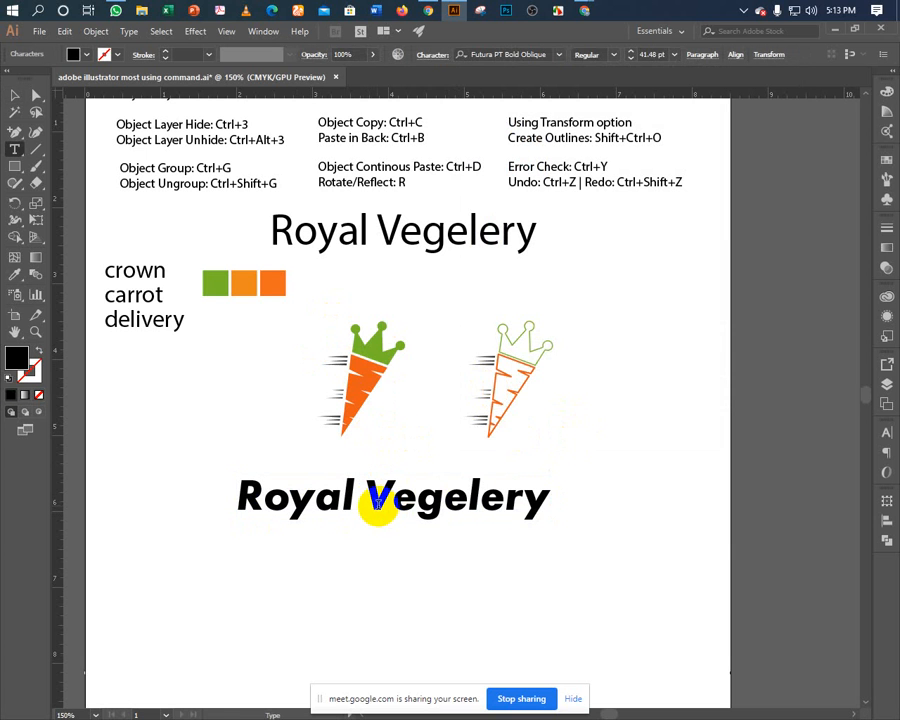
drag(366, 497, 558, 488)
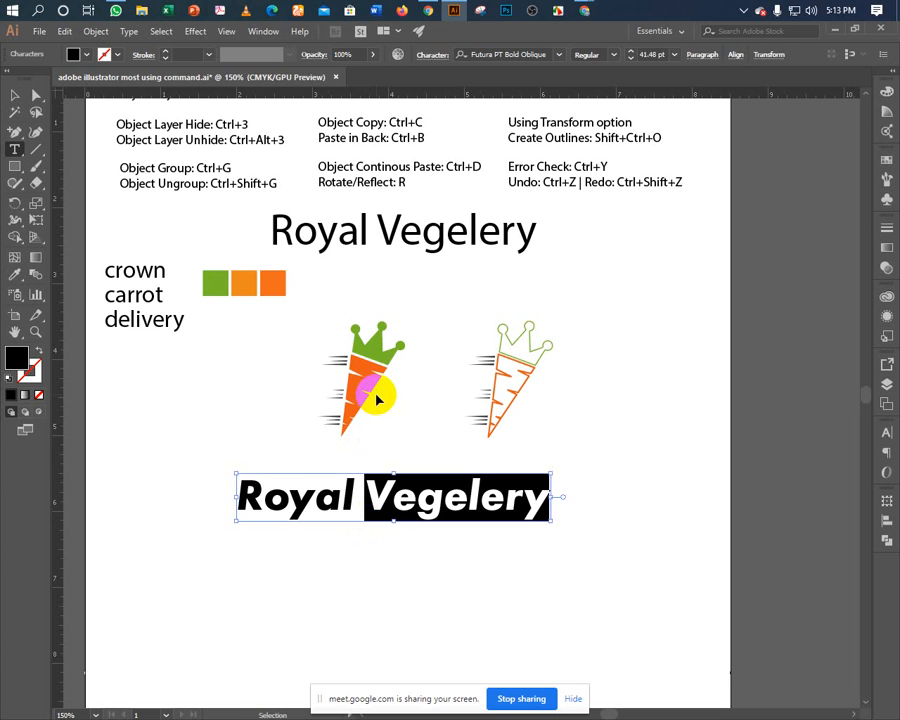
key(BackSpace)
key(Escape)
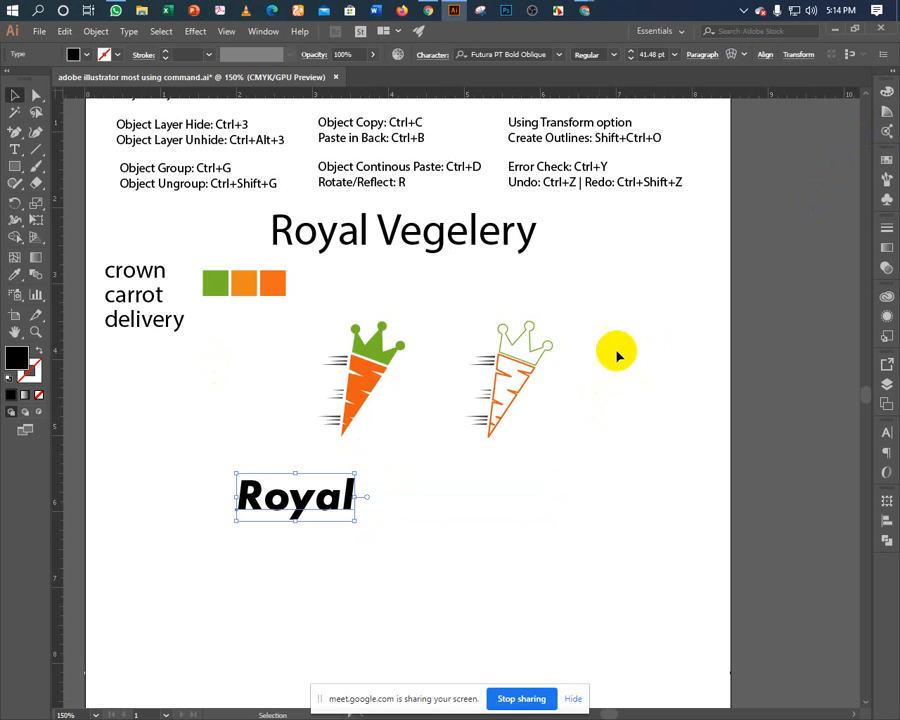
click(527, 490)
key(ctrl+v)
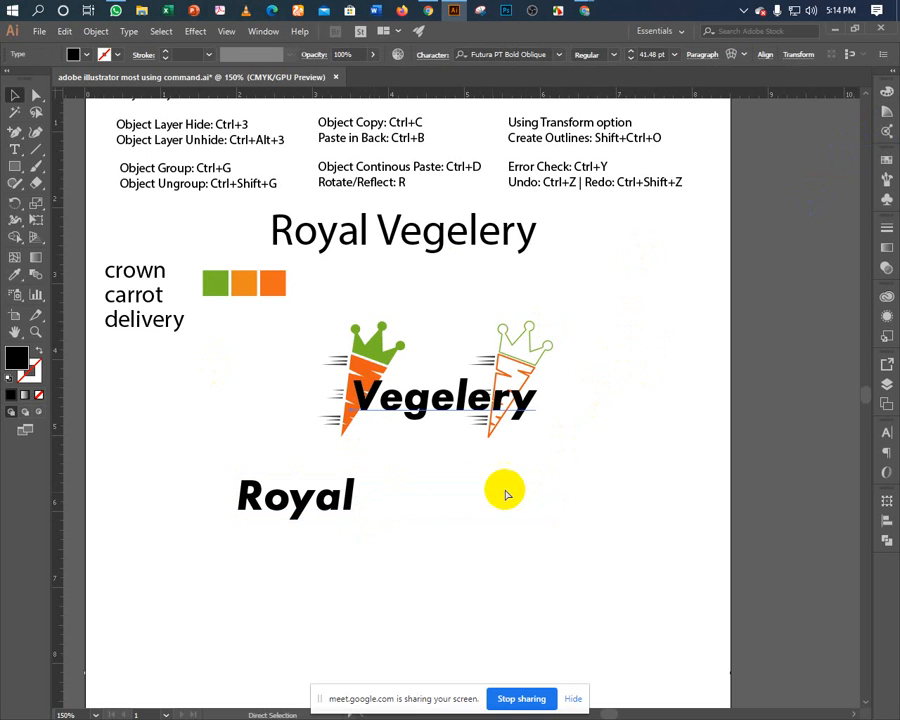
drag(382, 390, 302, 541)
click(439, 548)
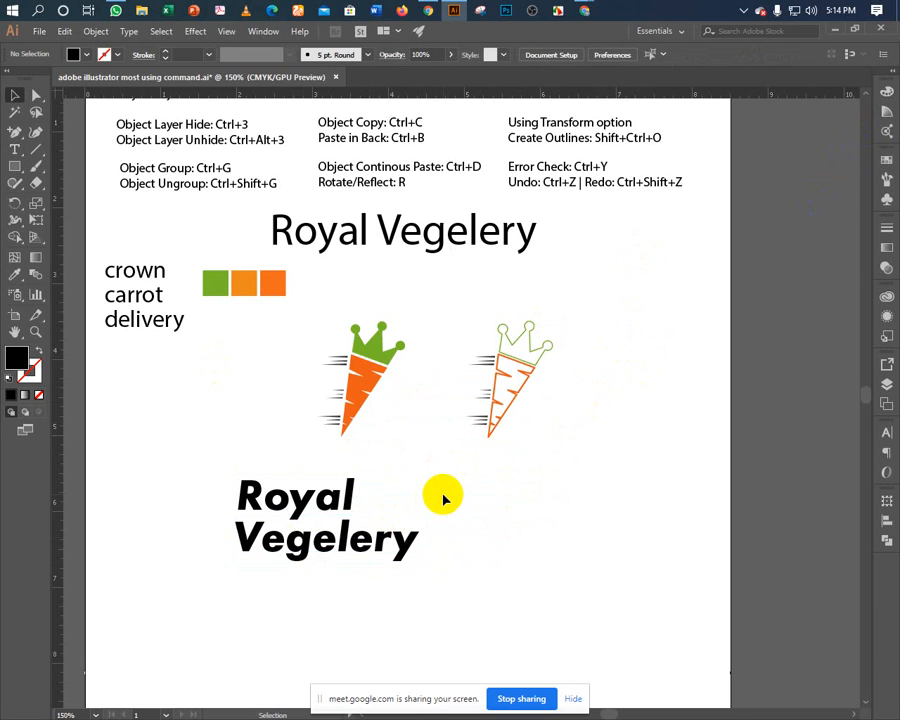
Apply All Caps to the "Royal" text line below the carrot logos.
scroll(444, 502, up, 1)
click(390, 563)
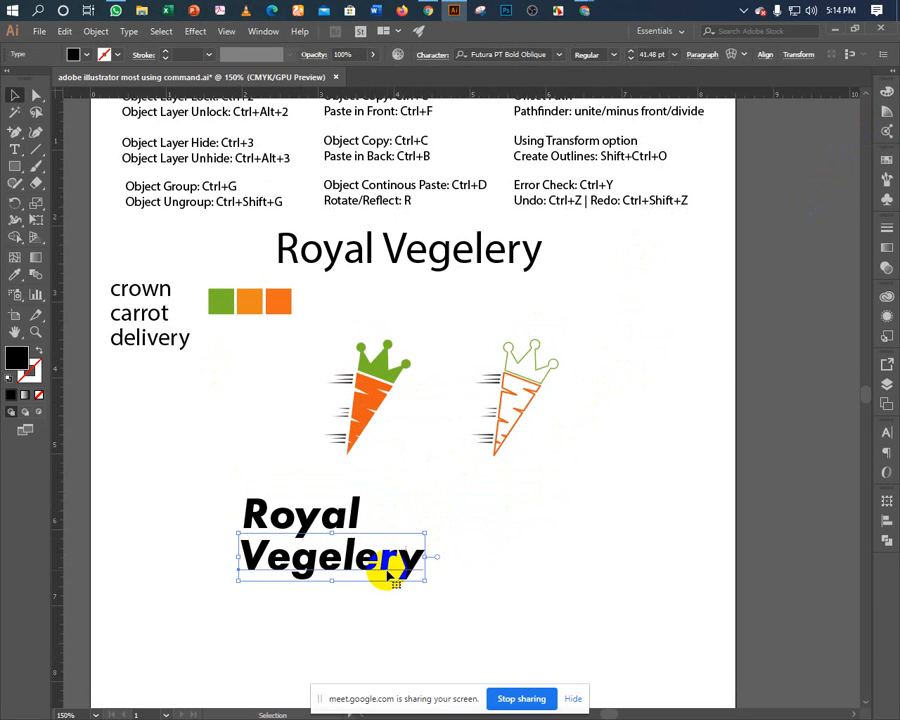
click(358, 515)
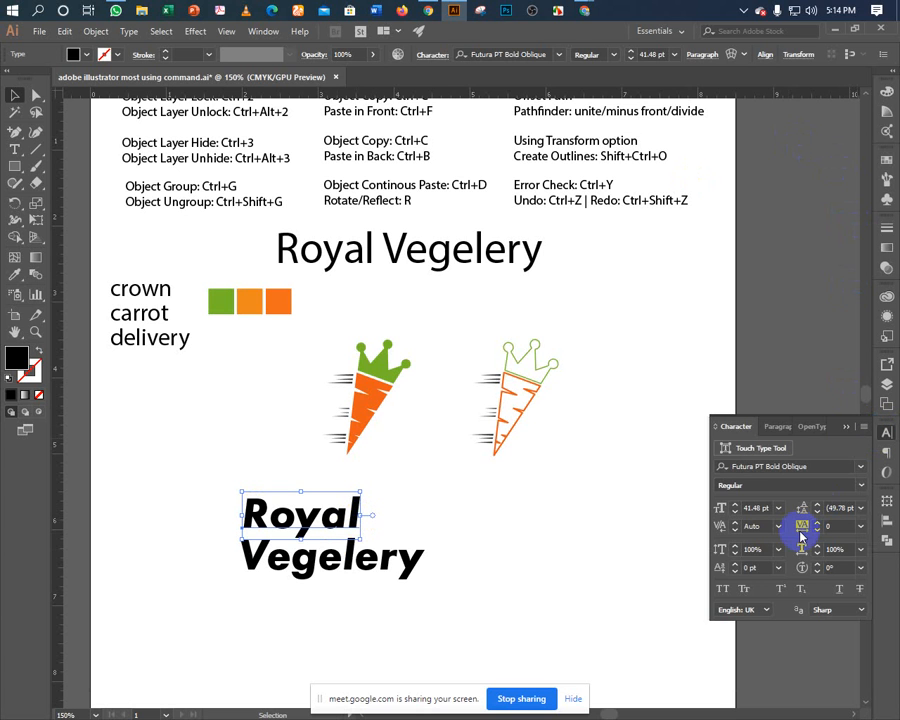
click(723, 588)
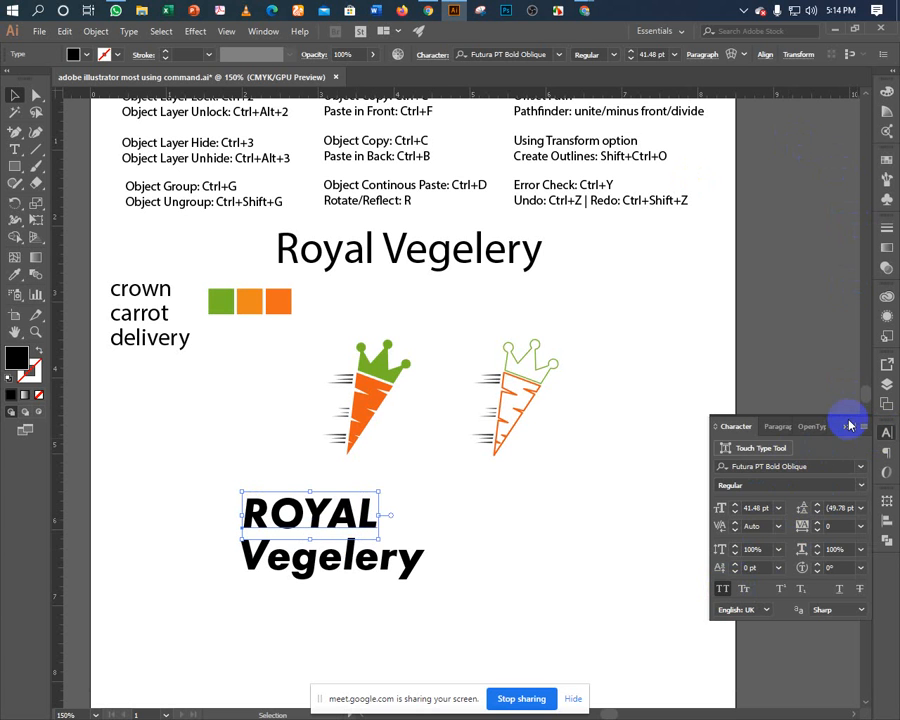
click(849, 428)
click(498, 587)
Replace the capital V of the "Vegelery" line under "ROYAL" with a lowercase v.
click(345, 556)
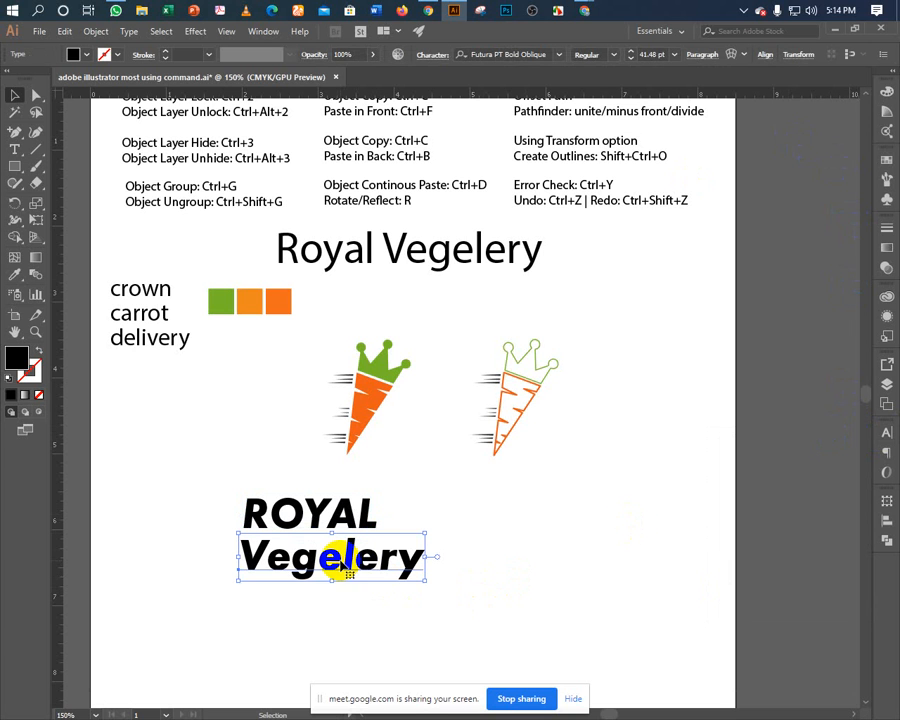
double_click(272, 565)
drag(266, 565, 221, 571)
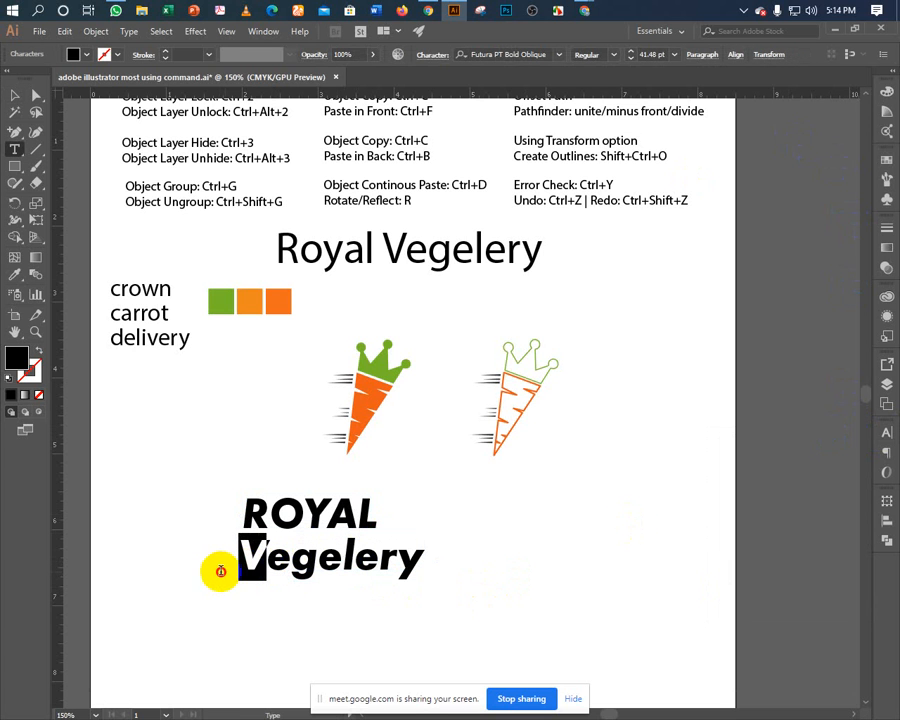
text(v)
key(Escape)
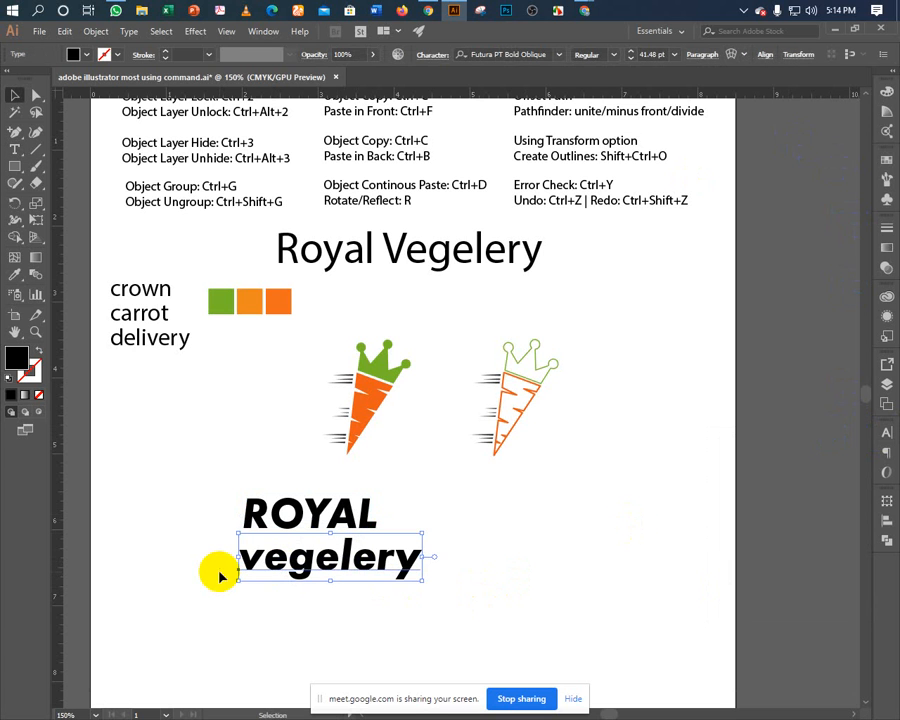
click(238, 614)
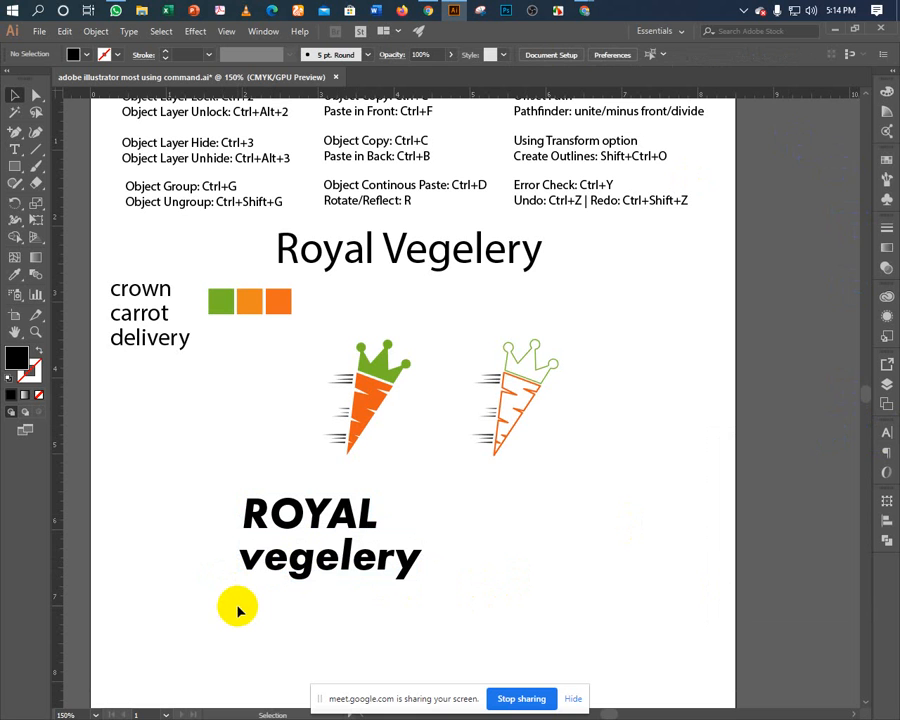
Apply All Caps to the "vegelery" text line beneath "ROYAL".
click(327, 566)
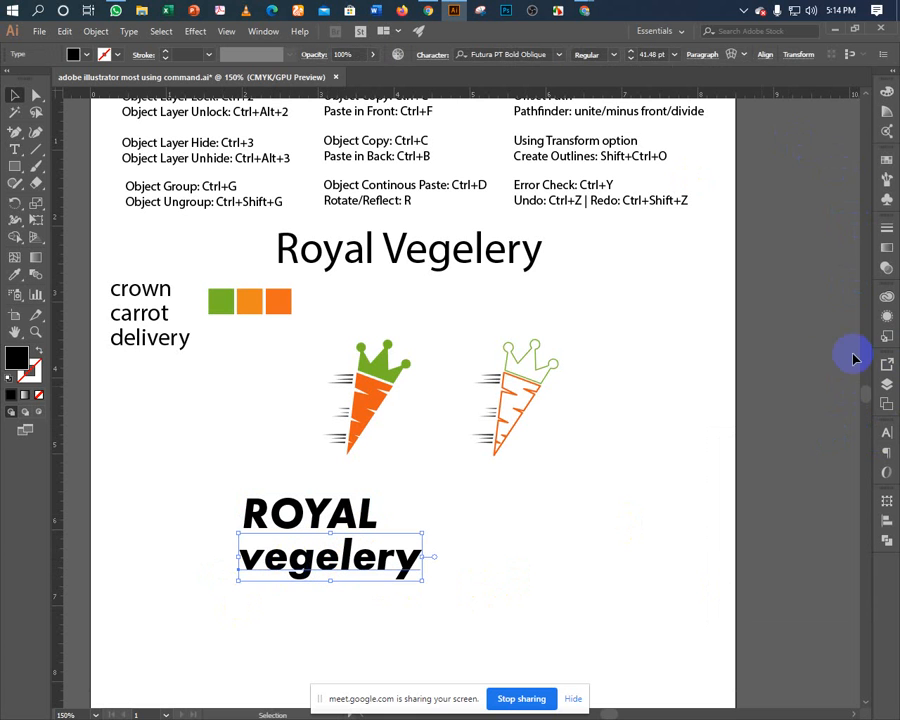
click(886, 432)
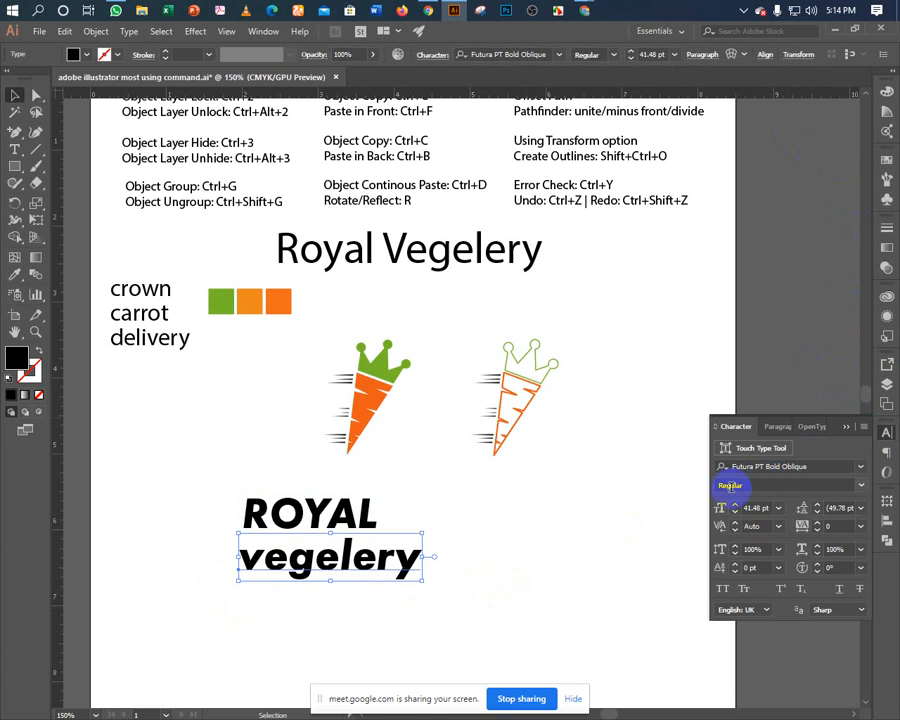
click(726, 592)
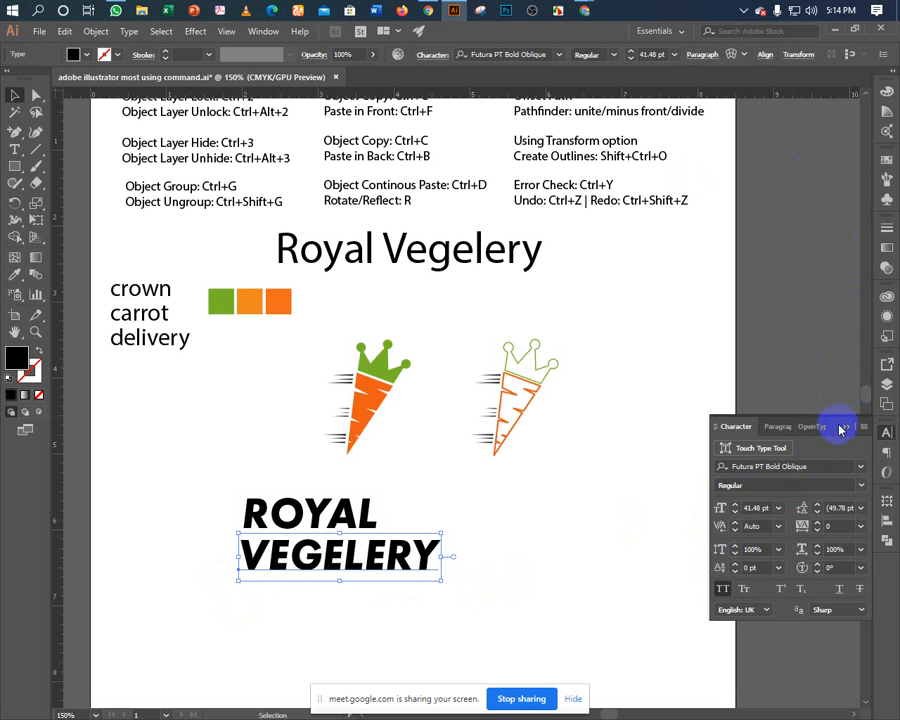
click(845, 426)
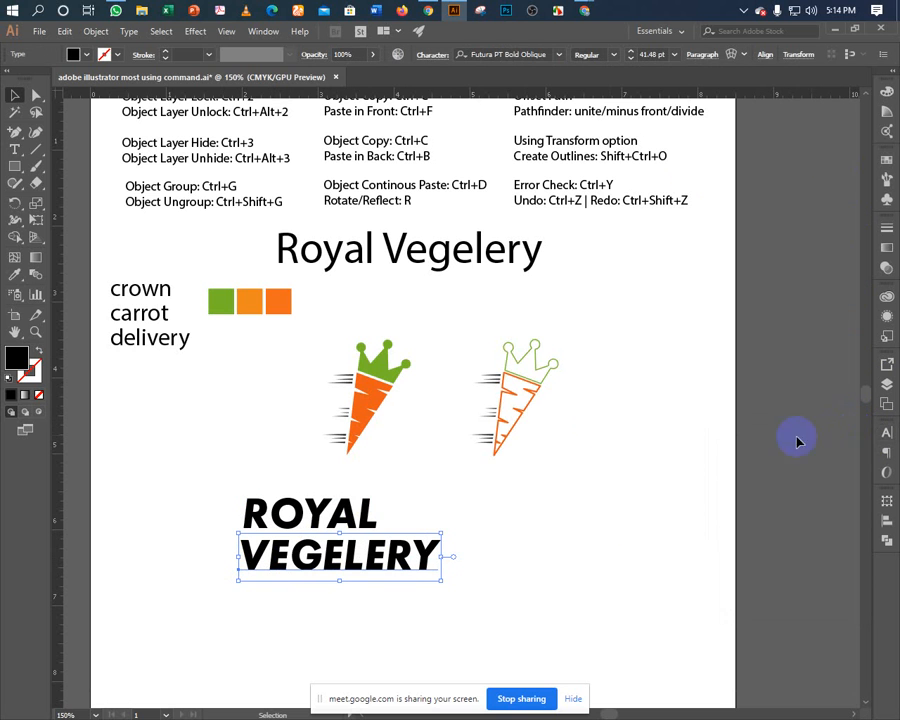
Change the font of the "VEGELERY" line to Futura PT Medium Oblique.
click(559, 55)
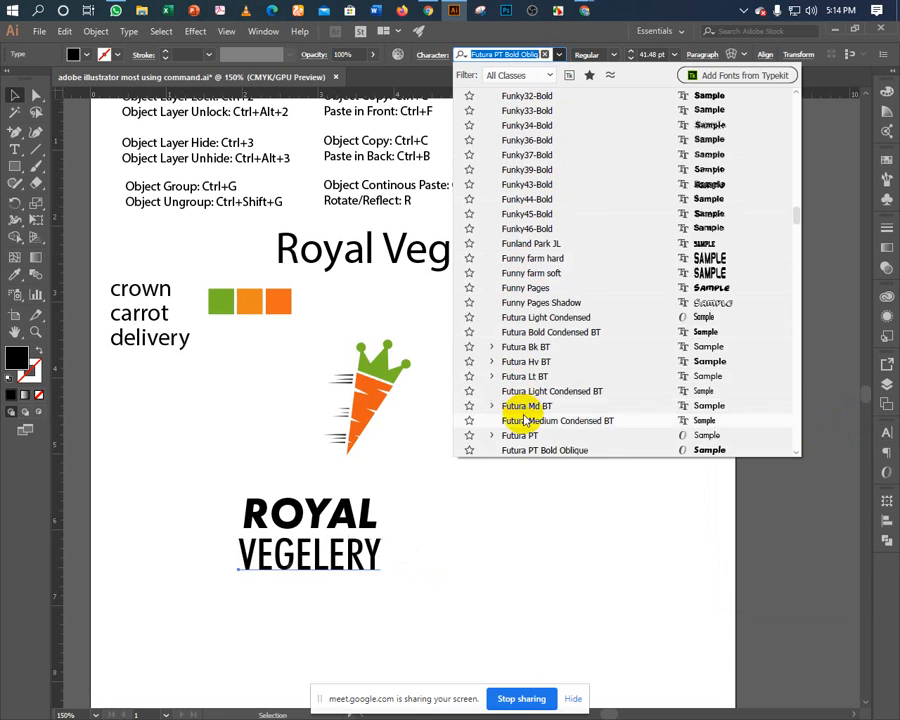
scroll(522, 418, down, 2)
scroll(522, 418, down, 2)
scroll(522, 418, down, 1)
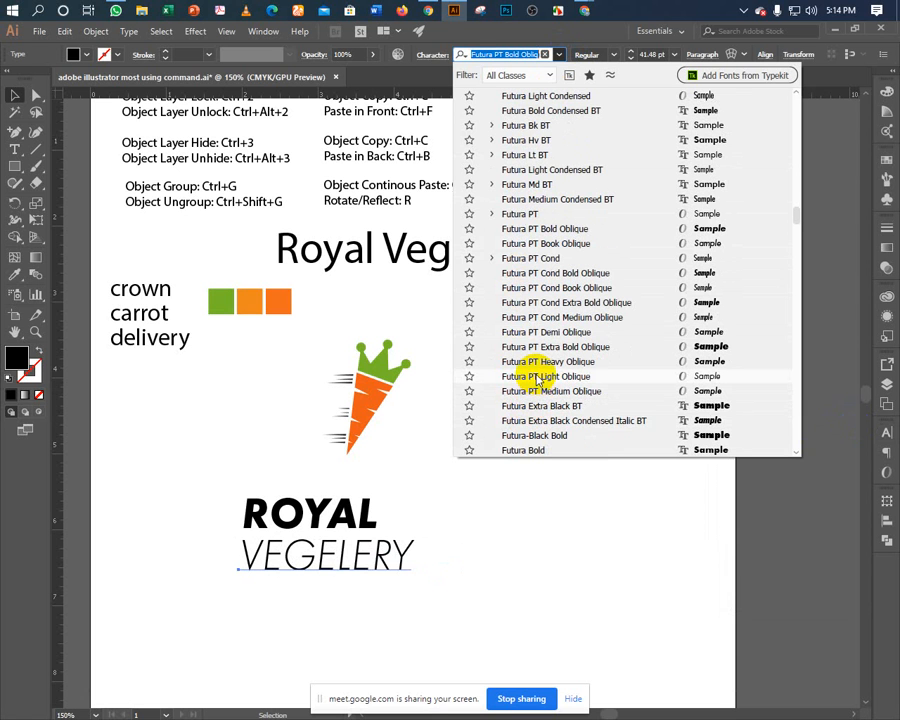
click(540, 390)
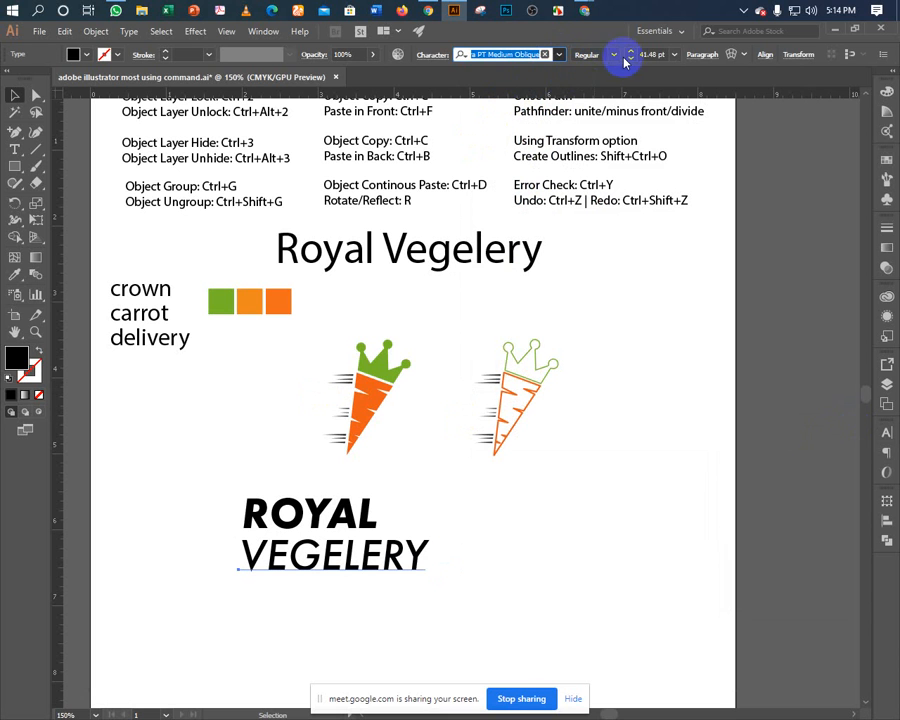
key(Escape)
Set the font size of the "ROYAL" line to 50 pt.
click(362, 505)
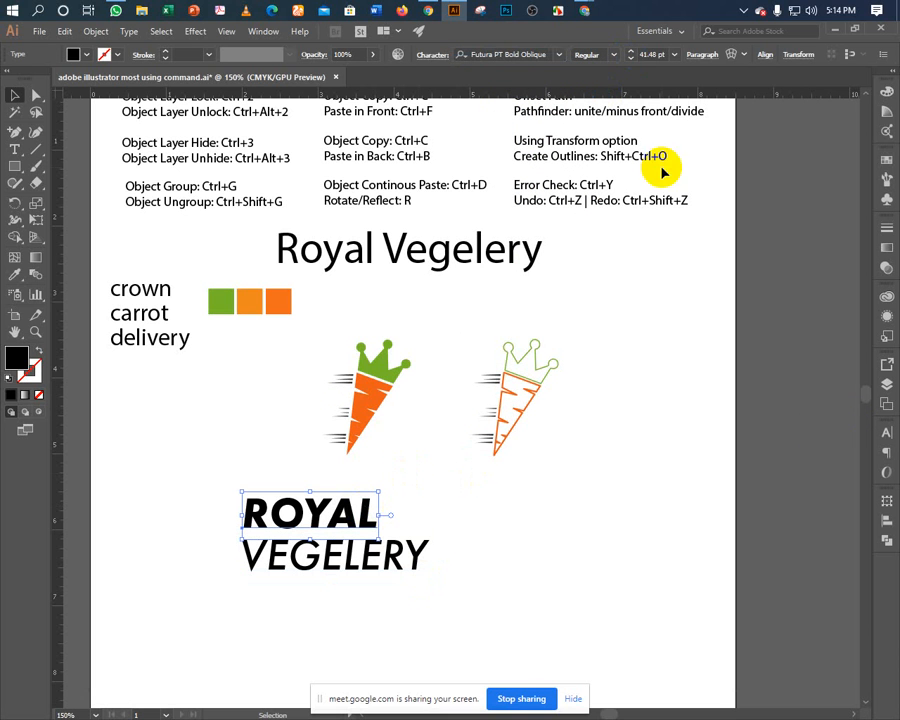
click(660, 55)
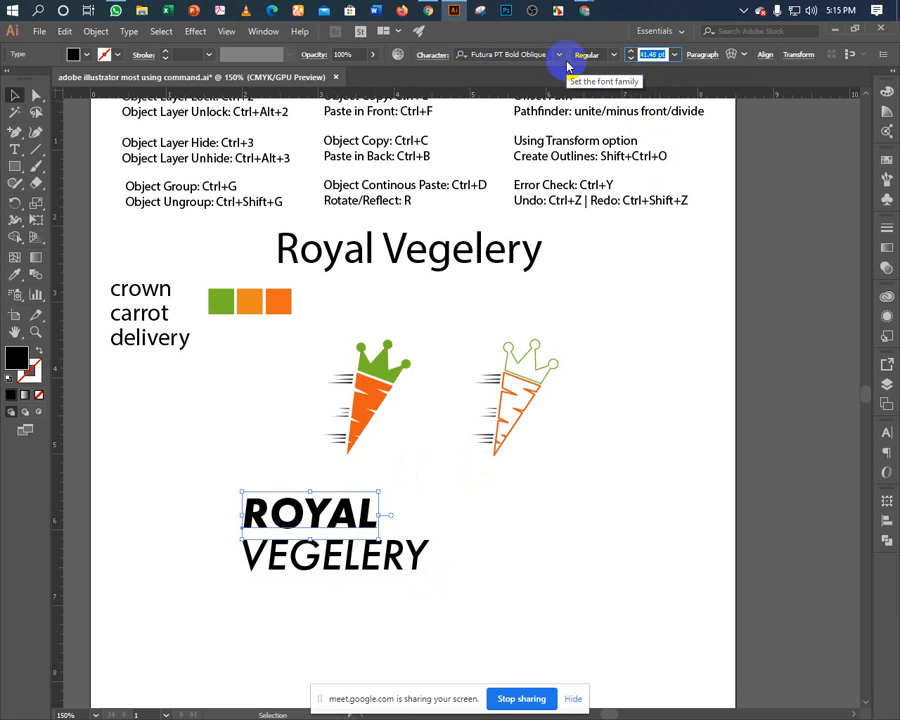
key(Return)
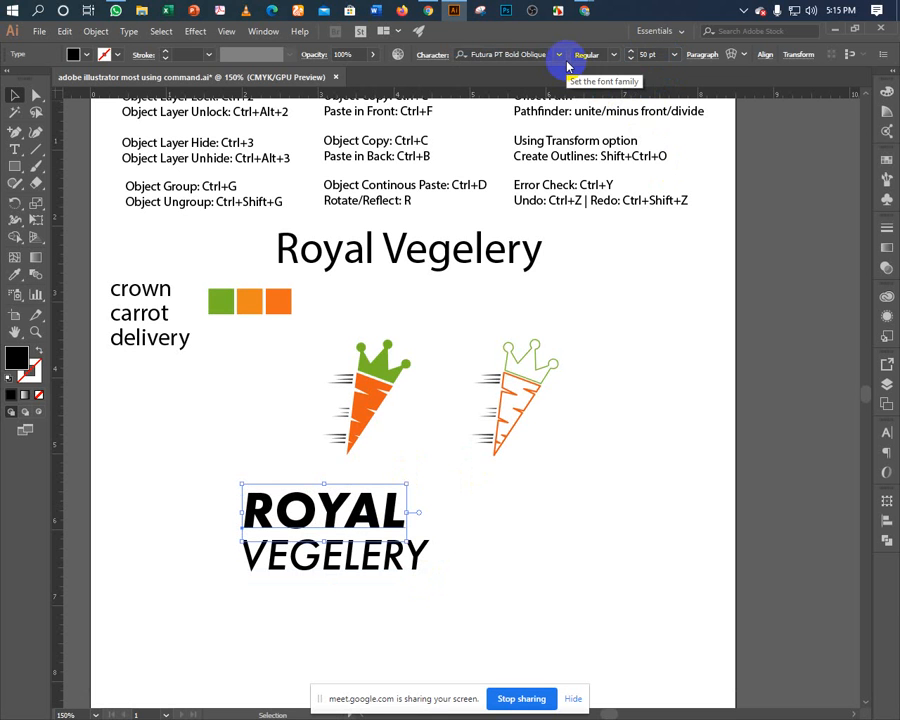
Set the font size of the "VEGELERY" line beneath "ROYAL" to 20 pt.
click(311, 570)
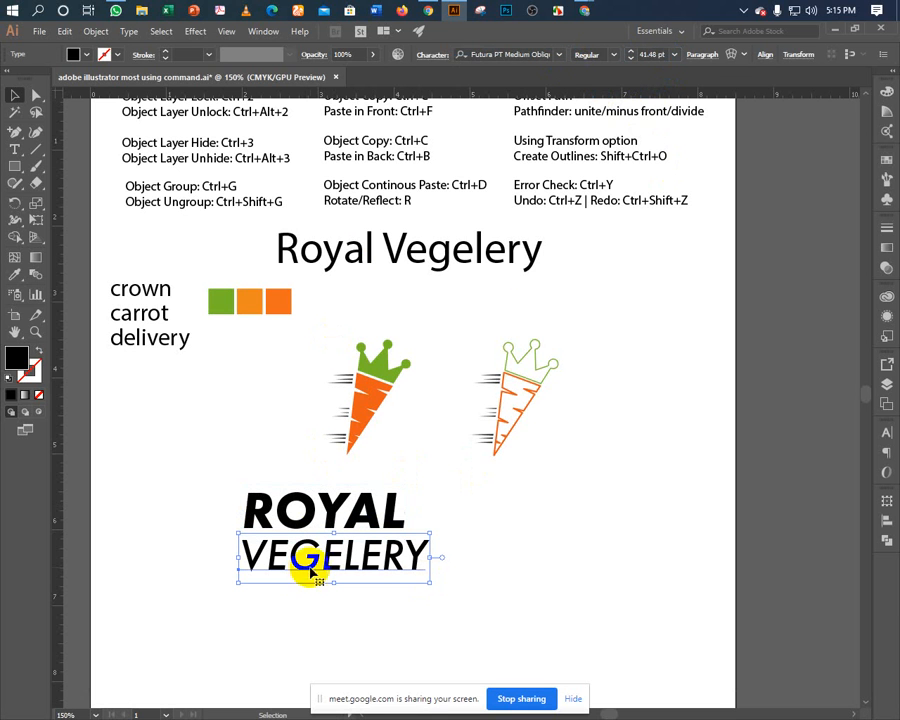
click(660, 55)
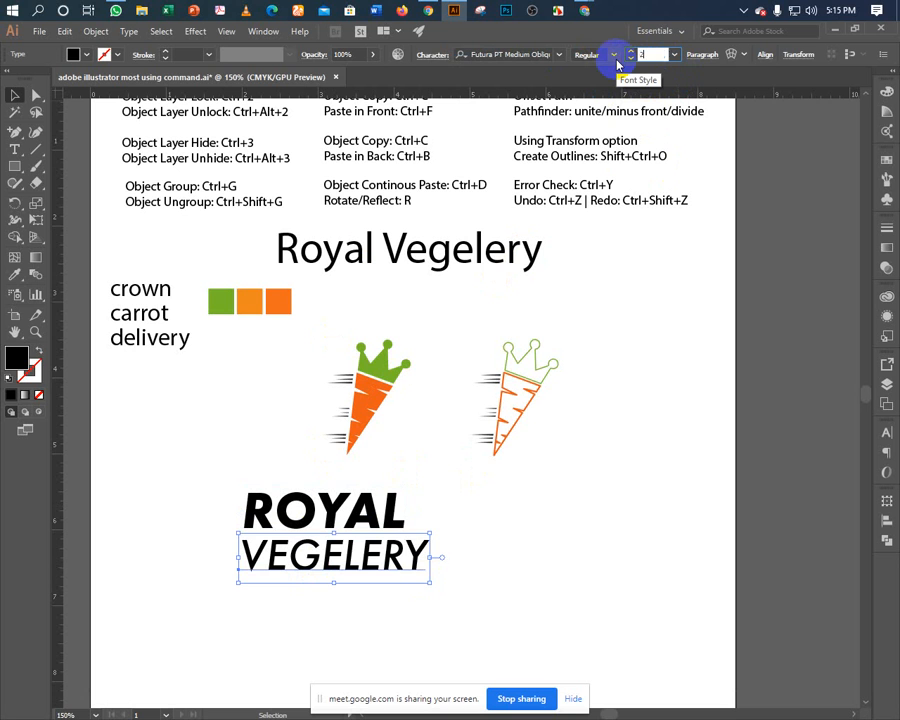
text(20)
key(Return)
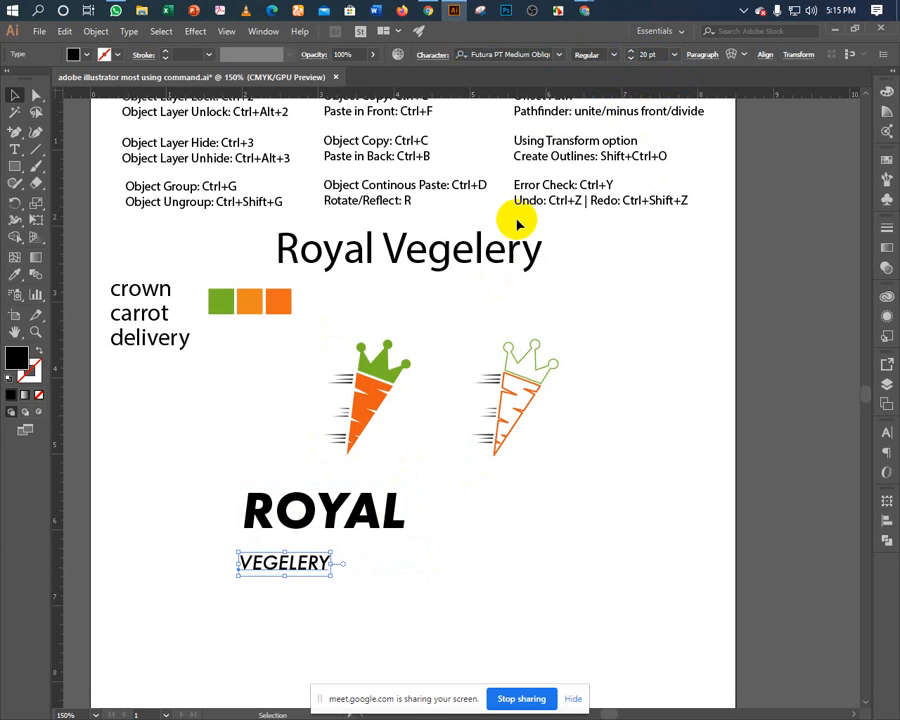
click(262, 607)
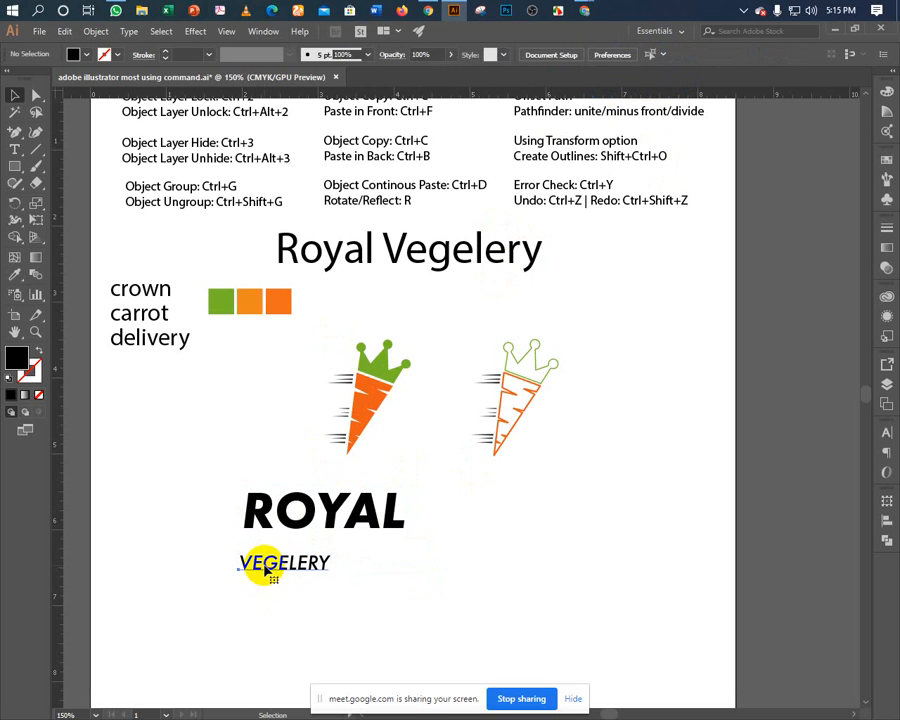
Increase the font size of the "VEGELERY" line to 25 pt.
click(262, 567)
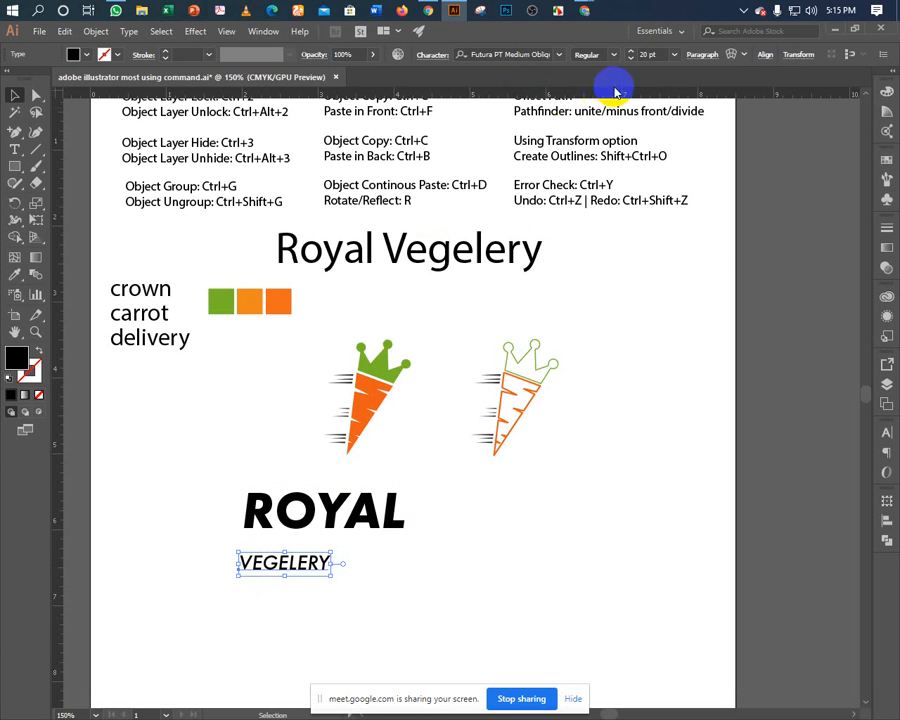
click(632, 53)
click(632, 51)
click(632, 51)
click(632, 51)
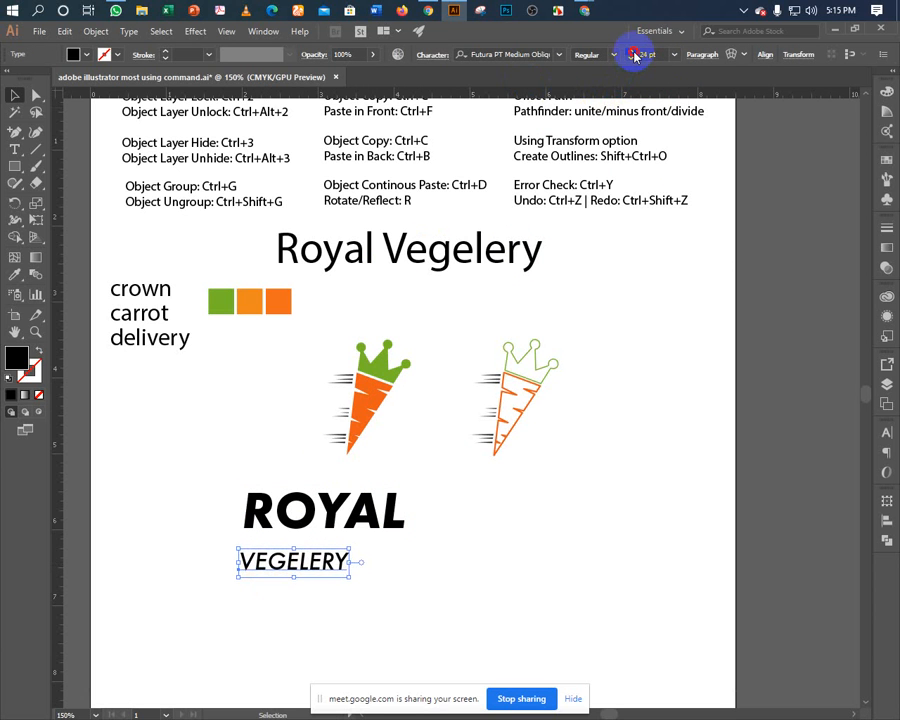
click(632, 51)
click(275, 600)
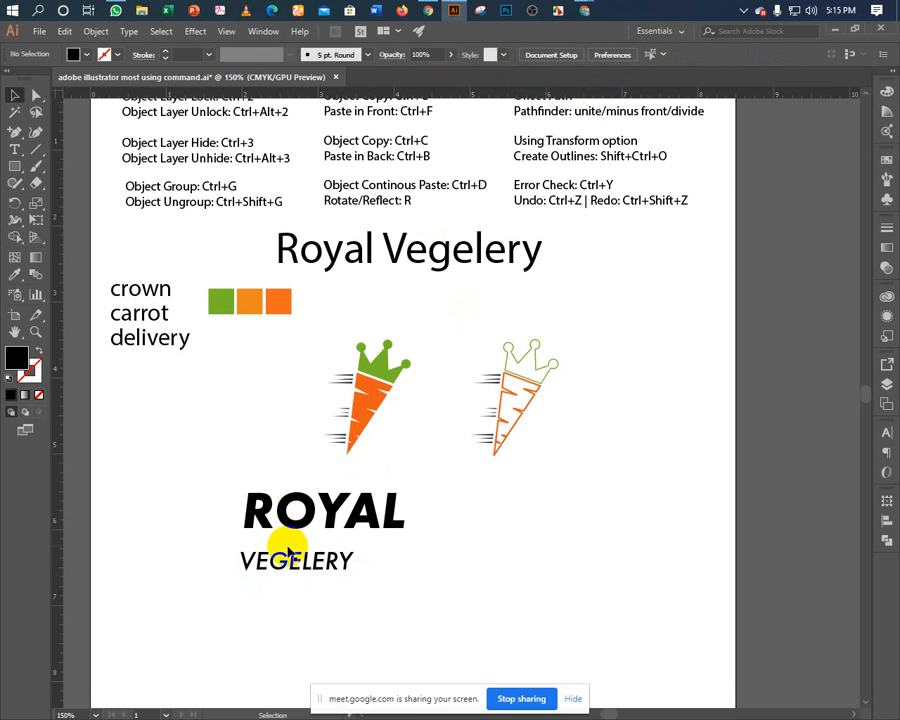
Reduce the font size of the "VEGELERY" line back to 20 pt.
click(278, 565)
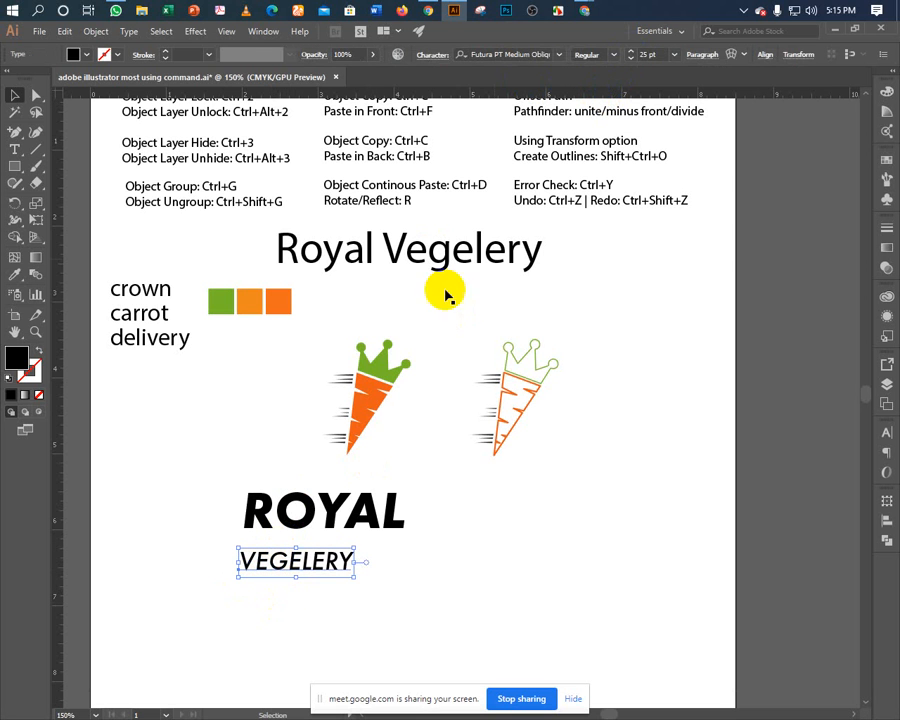
click(631, 58)
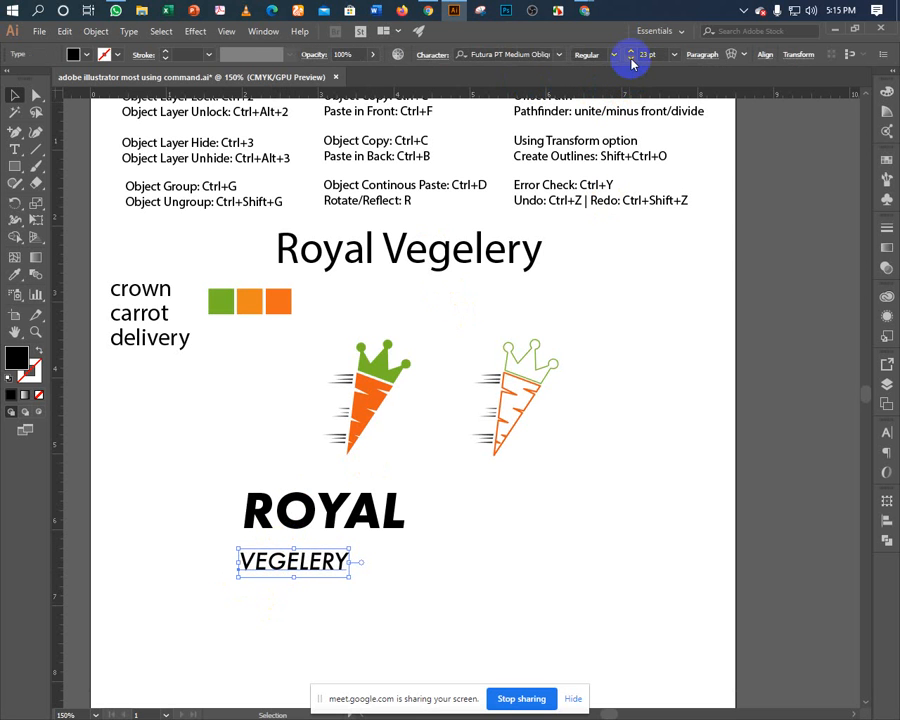
click(631, 58)
click(631, 58)
click(631, 58)
click(631, 58)
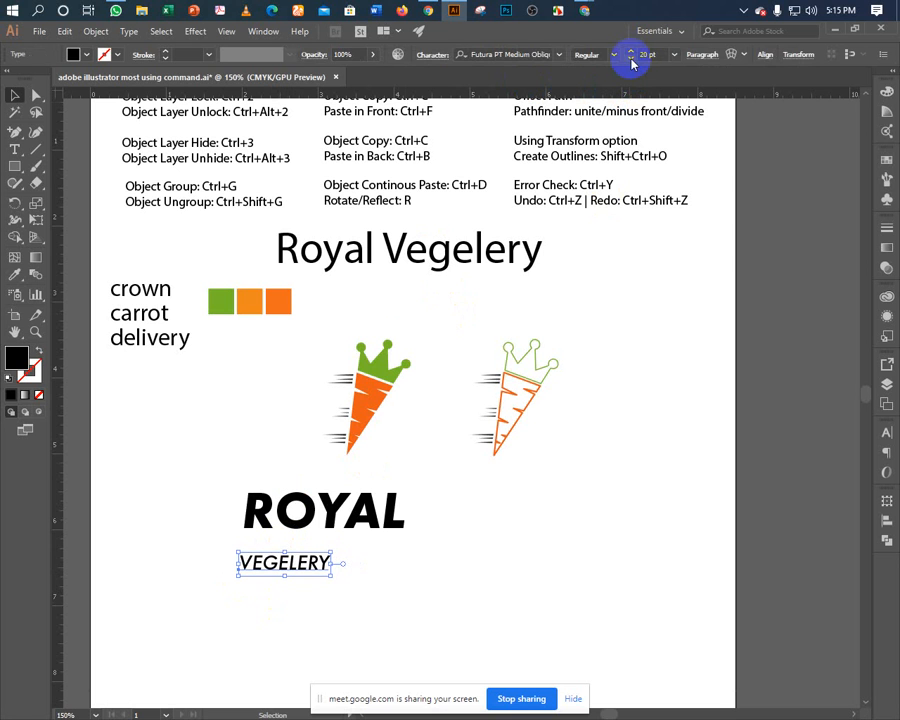
click(263, 600)
Nudge the "VEGELERY" line up close beneath "ROYAL" and right until its start lines up with the R.
click(262, 572)
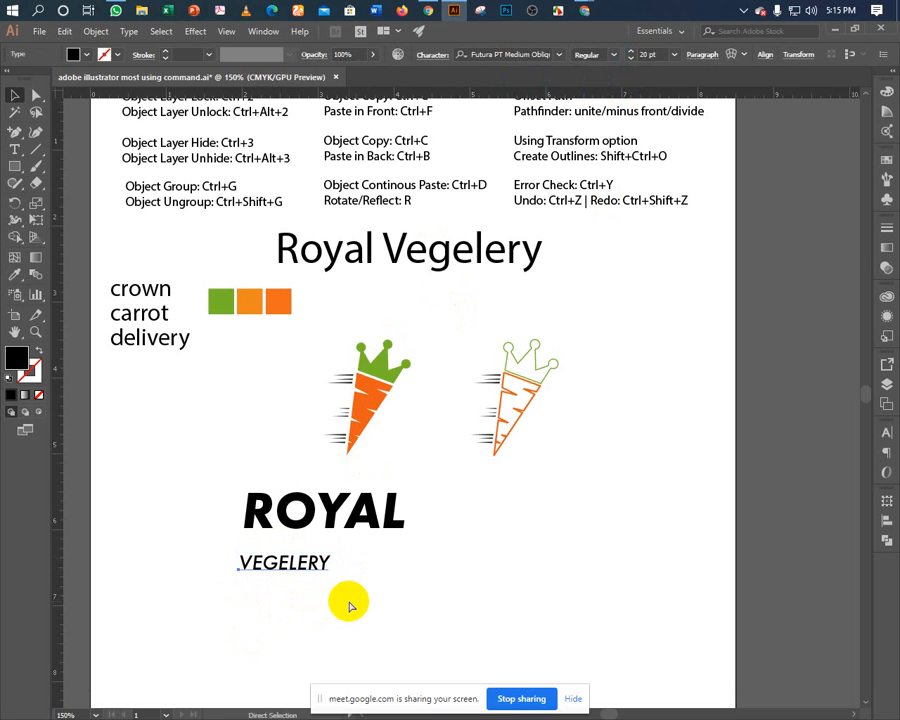
key(ctrl+Up)
key(ctrl+Up)
key(ctrl+Up)
key(ctrl+Up)
key(ctrl+Up)
key(ctrl+Up)
key(ctrl+Up)
key(ctrl+Up)
key(ctrl+Up)
key(ctrl+Up)
key(ctrl+Up)
key(ctrl+Up)
key(ctrl+Up)
key(ctrl+Up)
key(ctrl+Up)
key(ctrl+Up)
key(ctrl+Up)
key(ctrl+Up)
key(ctrl+Up)
key(ctrl+Up)
key(ctrl+Up)
key(ctrl+Up)
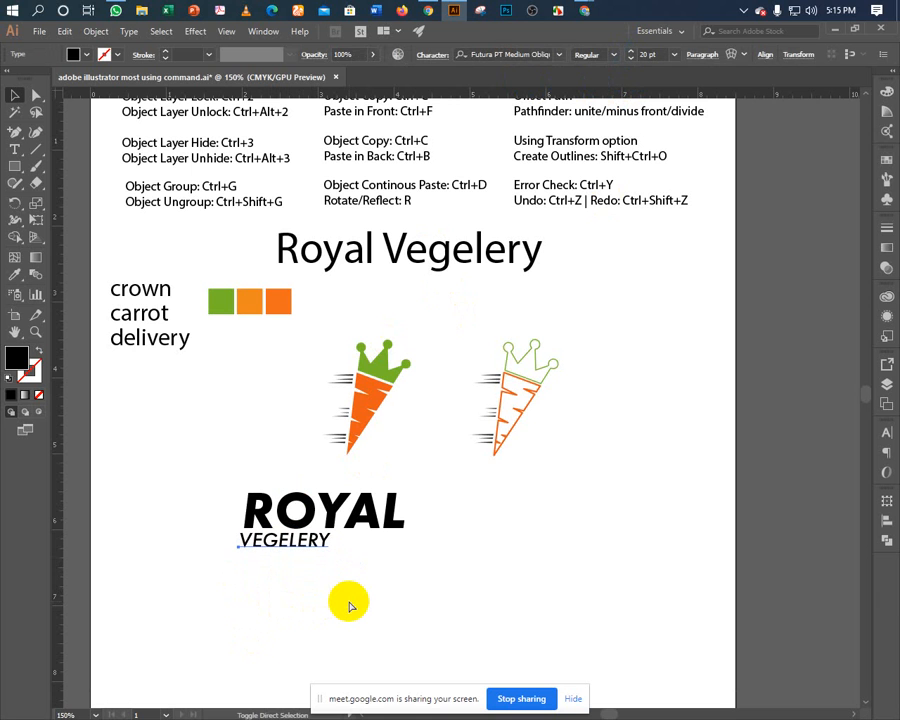
key(ctrl+Right)
key(ctrl+Right)
key(ctrl+Right)
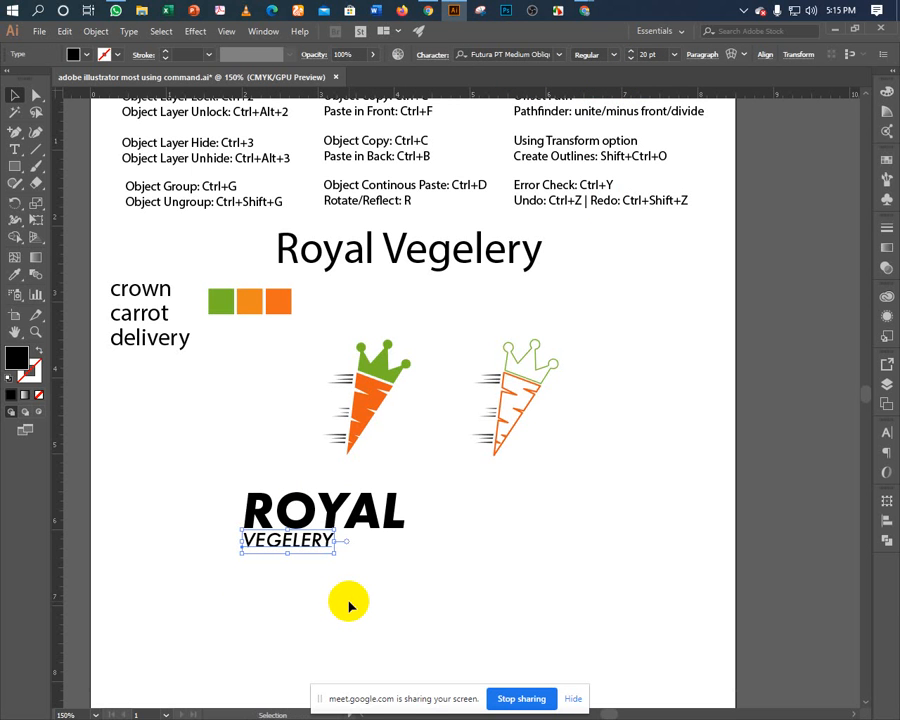
click(348, 603)
Set the paragraph alignment of the "VEGELERY" line to right-aligned.
scroll(350, 615, down, 1)
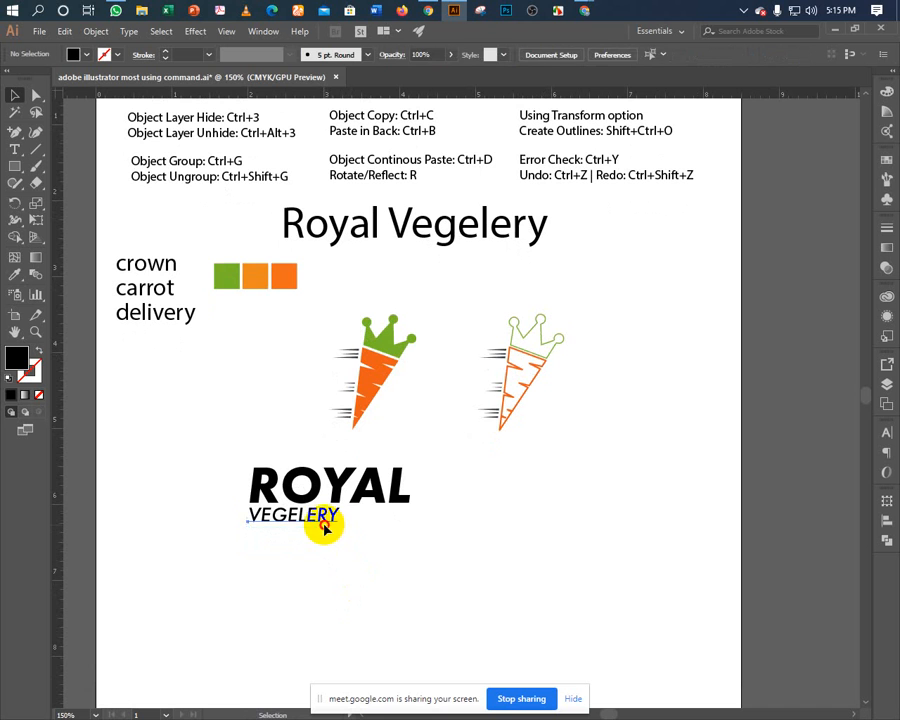
click(324, 530)
click(346, 560)
click(321, 530)
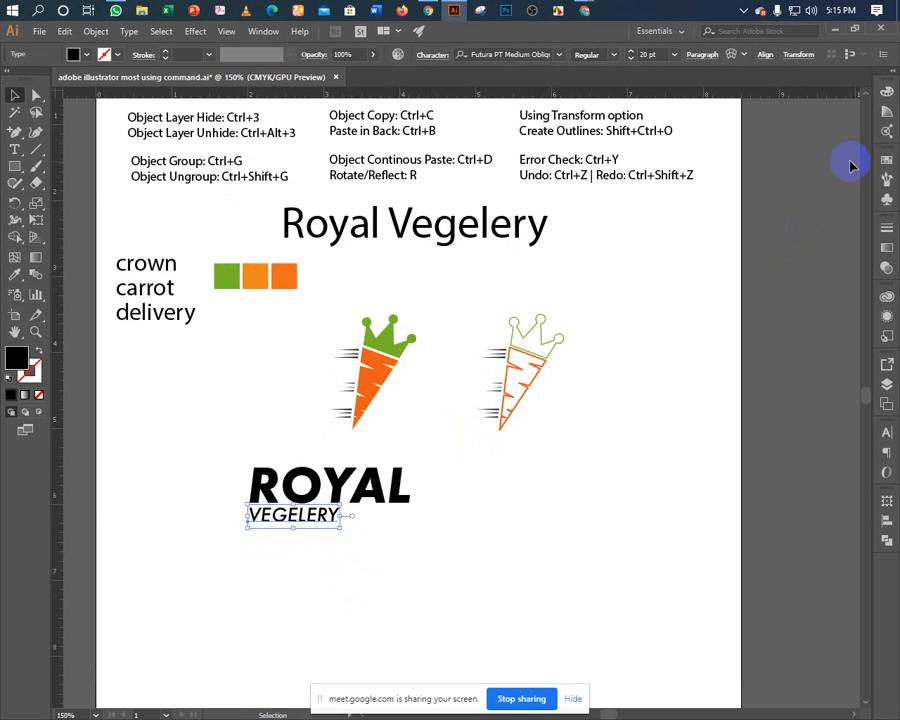
click(890, 435)
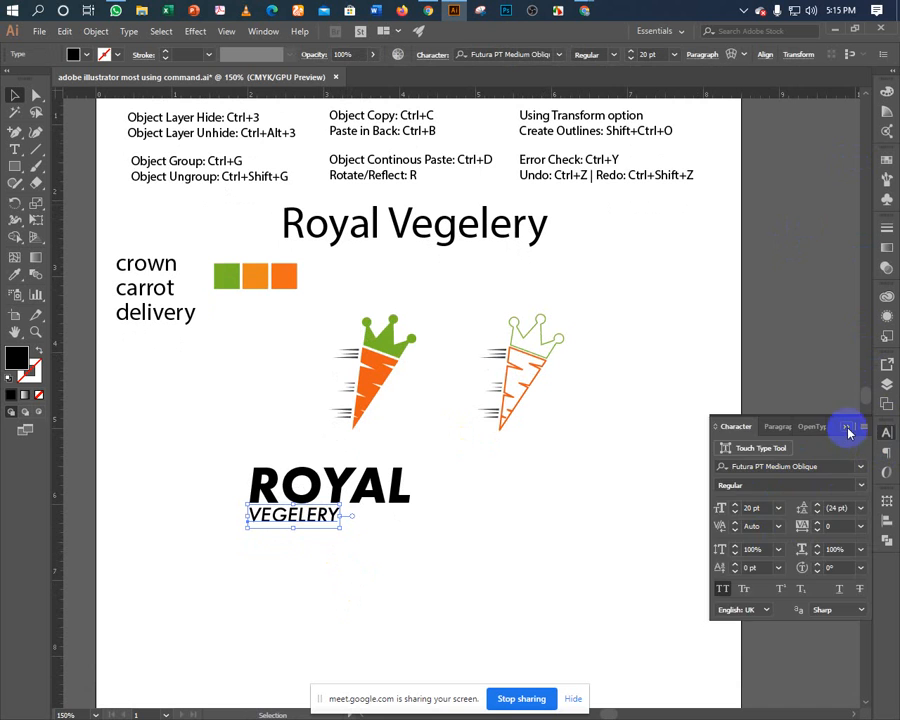
click(847, 428)
click(695, 58)
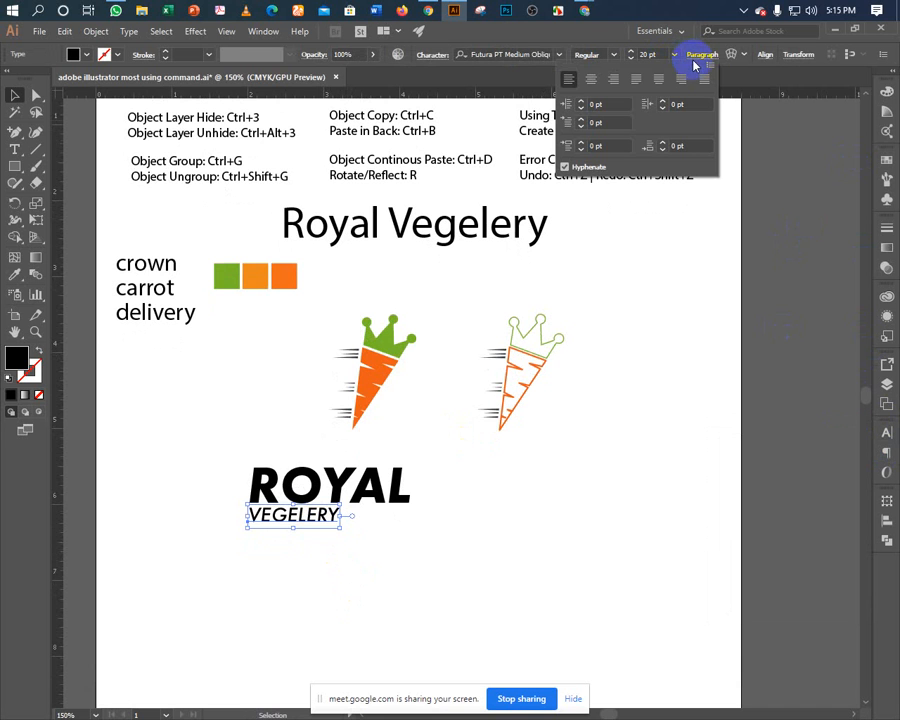
click(614, 79)
click(687, 58)
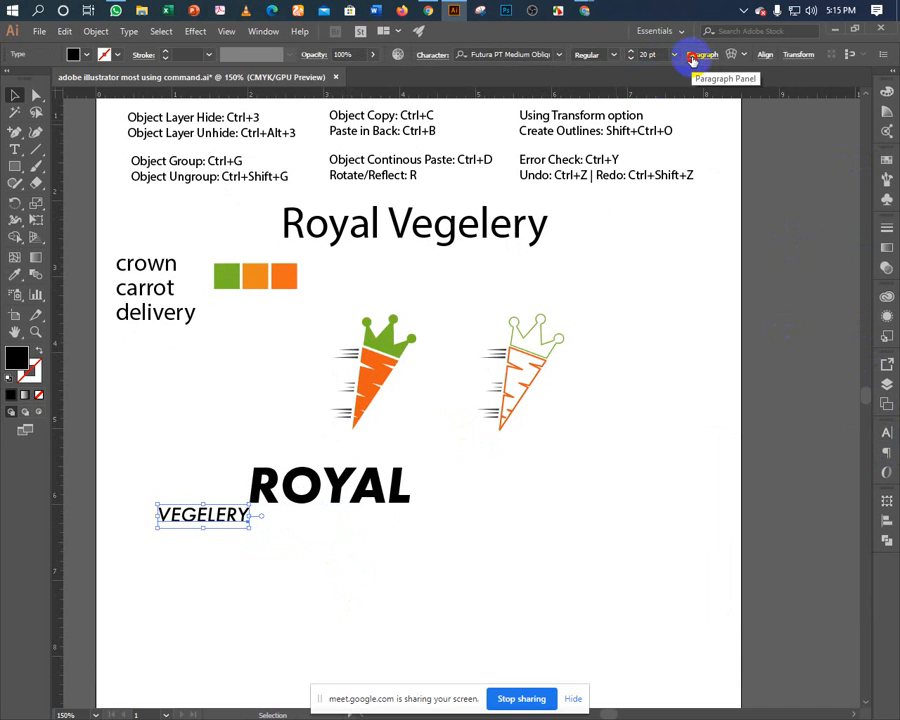
Move the "VEGELERY" line beneath the end of "ROYAL" so that their right edges line up.
drag(238, 512, 392, 520)
key(a)
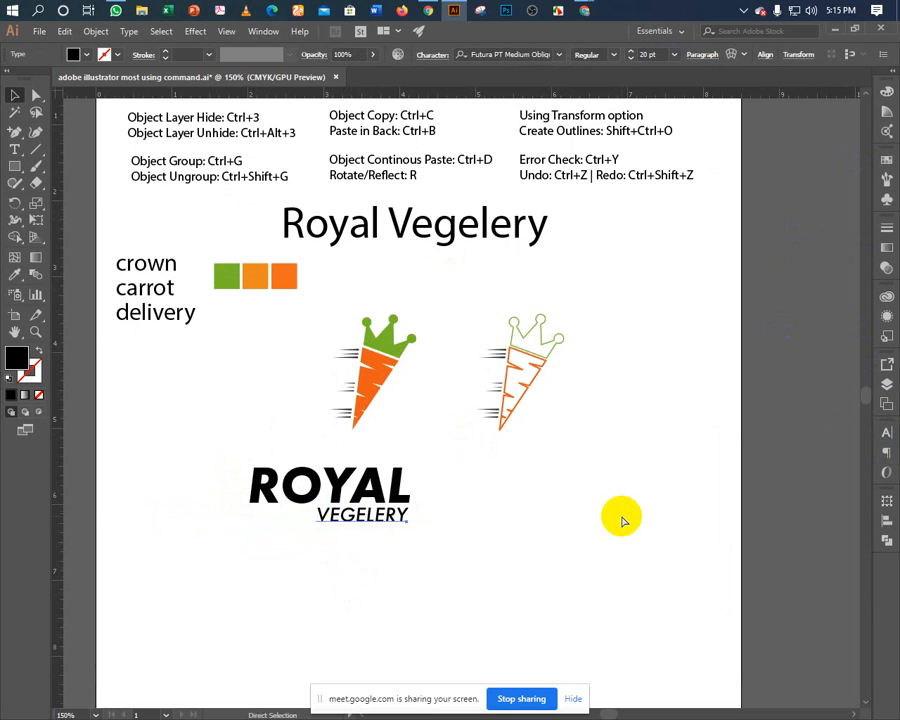
key(v)
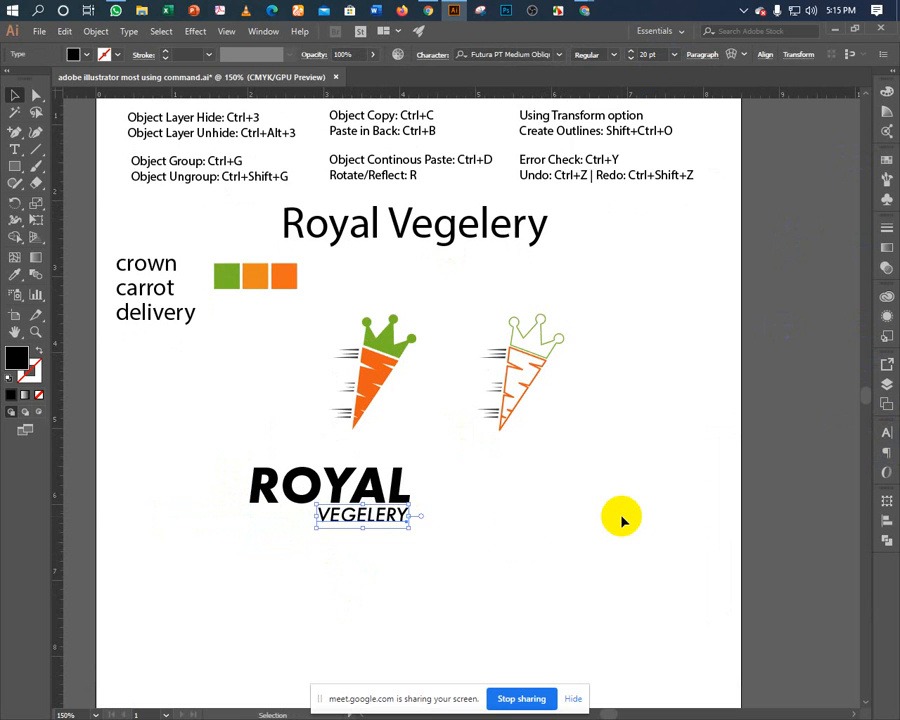
click(373, 564)
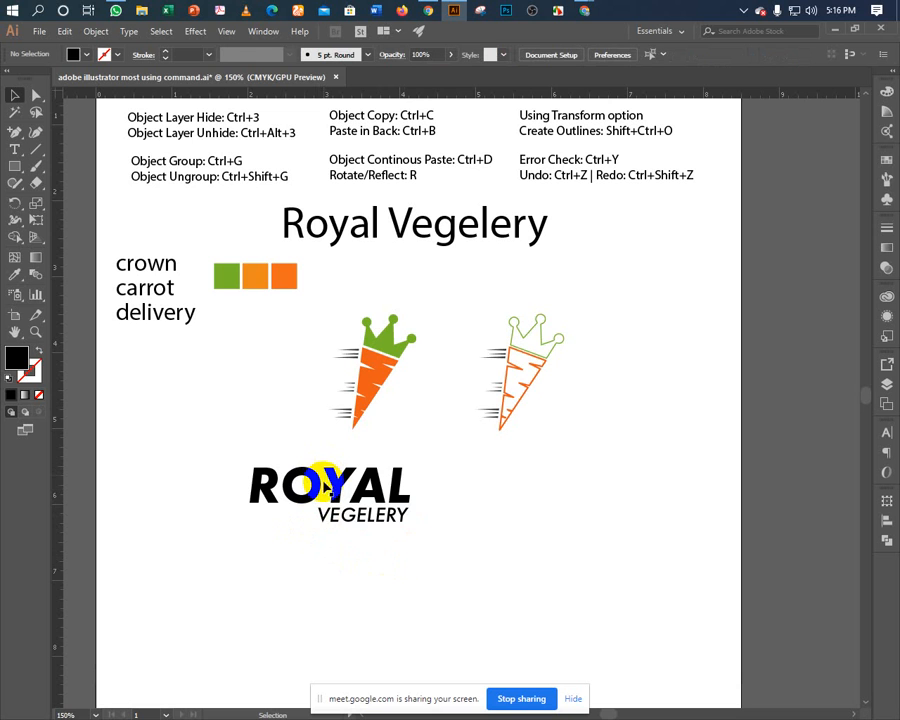
Set the tracking of the "VEGELERY" line to -28.
click(323, 518)
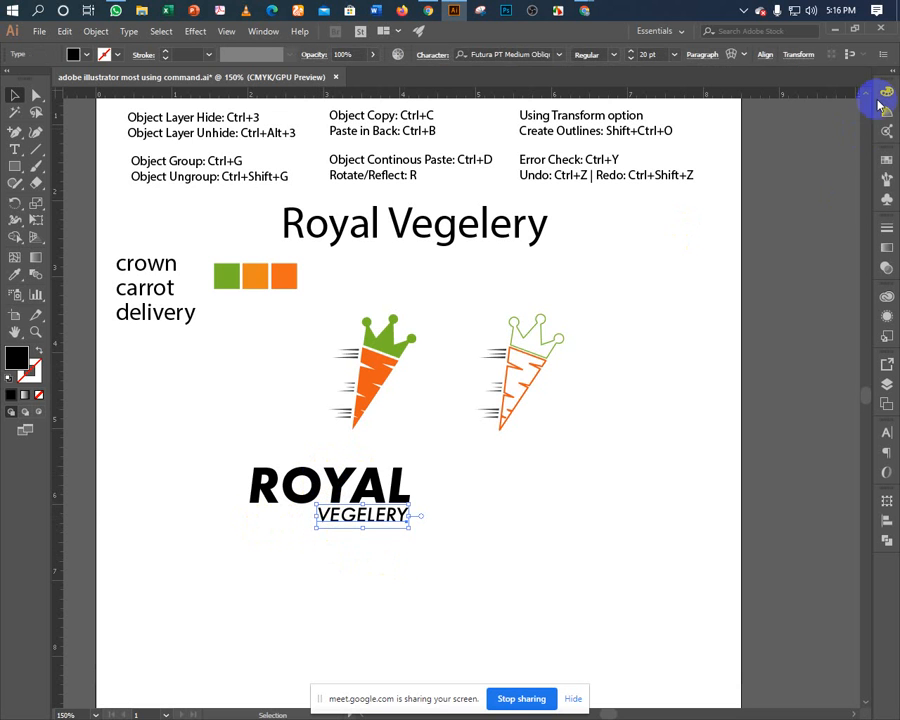
click(887, 429)
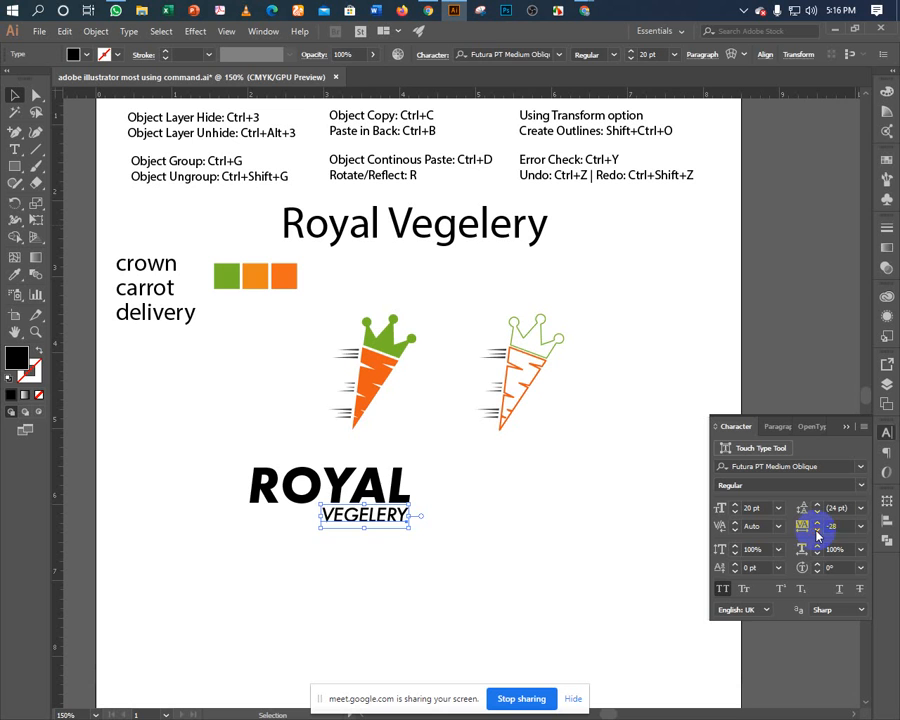
click(542, 572)
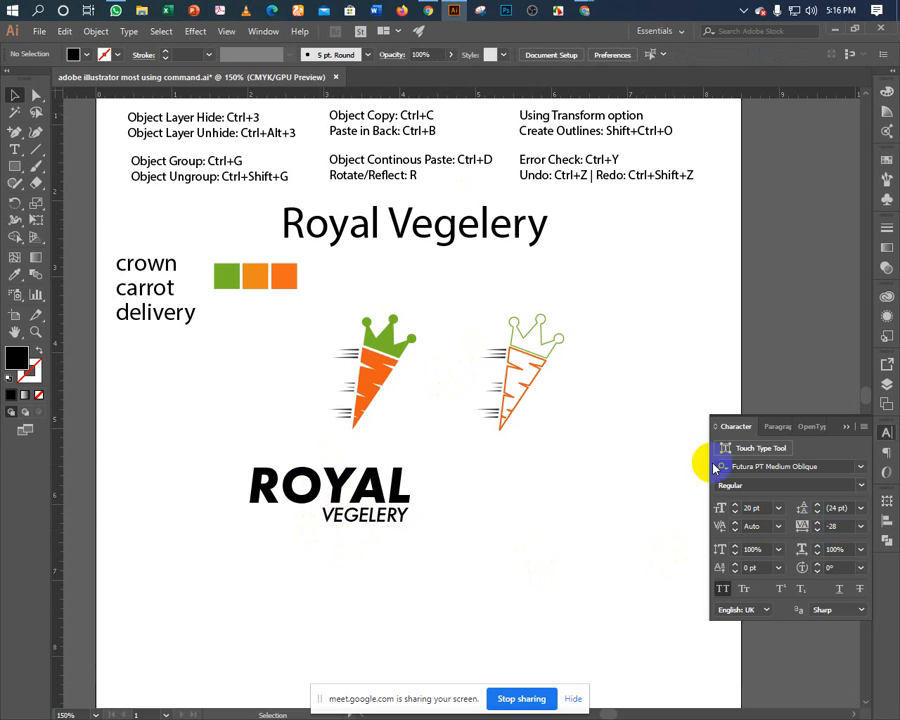
click(848, 427)
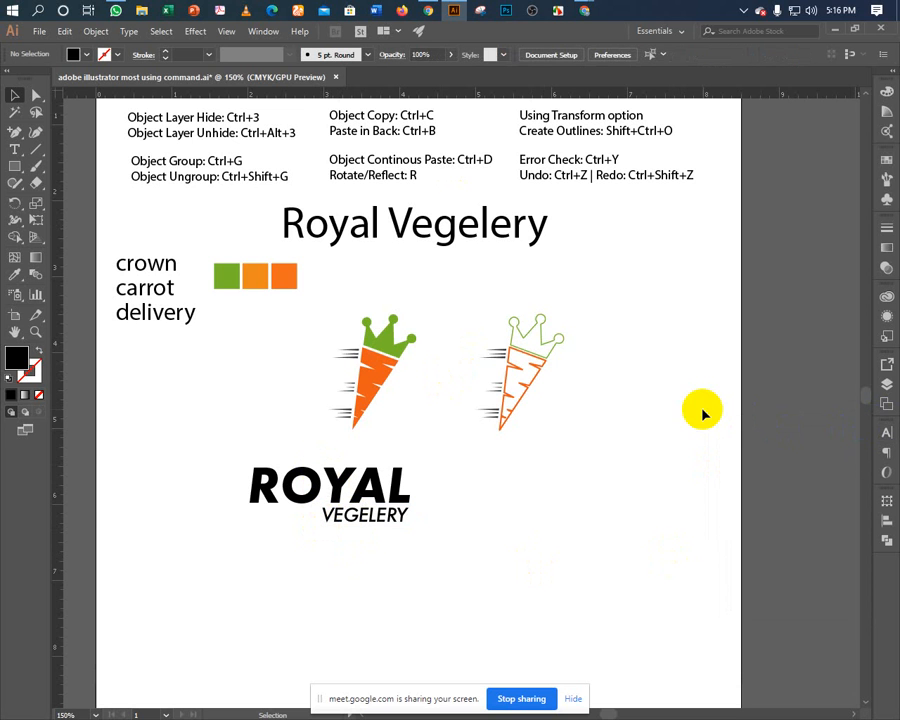
Draw a horizontal line beneath "ROYAL" from the start of the R to the V of "VEGELERY", with a 1 pt black stroke.
key(ctrl+plus)
drag(604, 494, 726, 389)
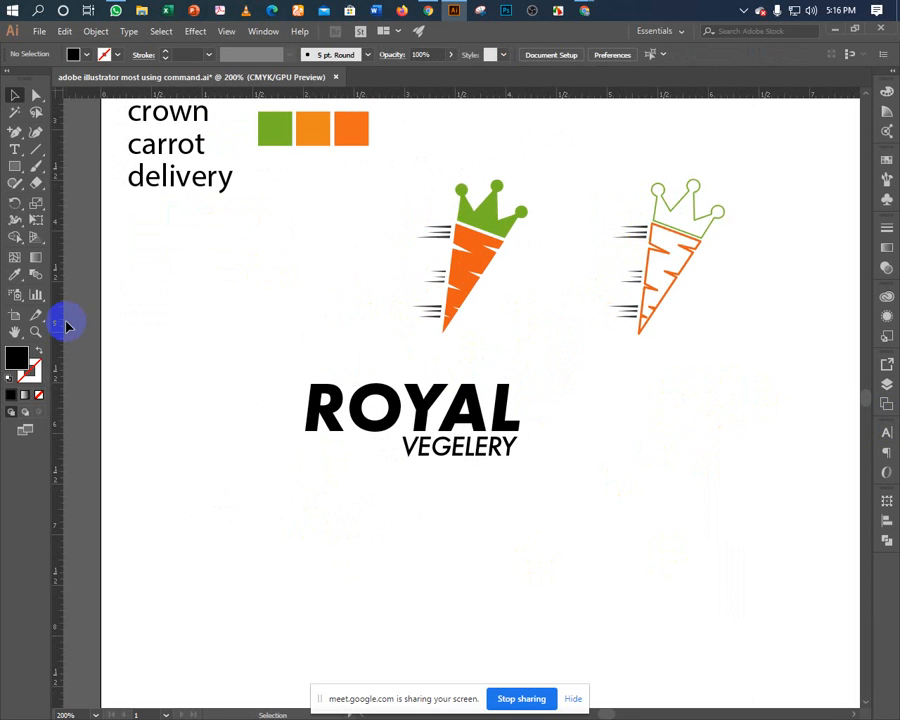
click(34, 148)
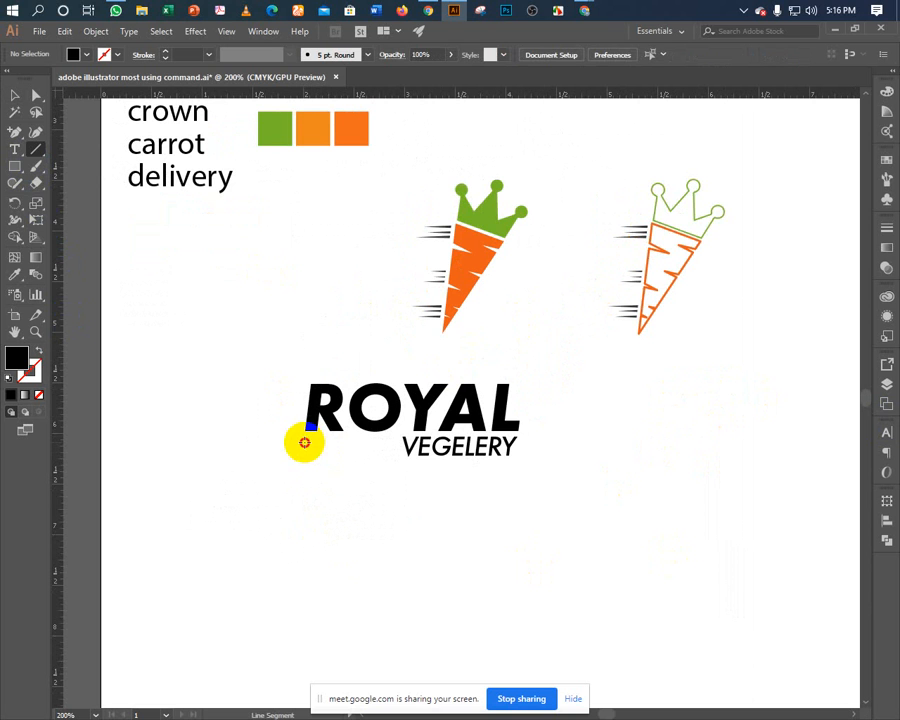
drag(304, 442, 402, 442)
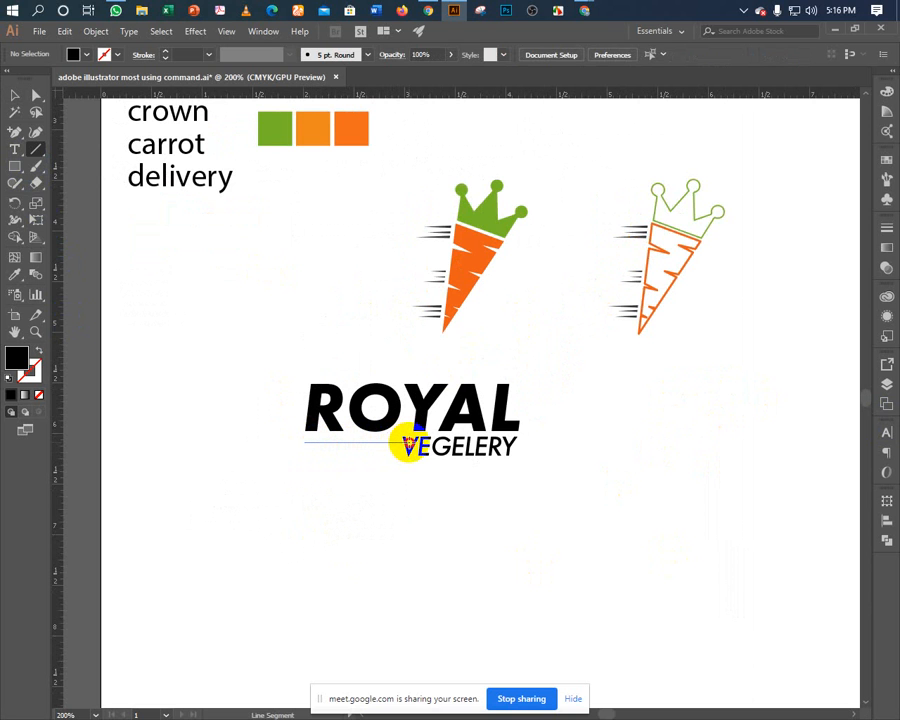
click(12, 395)
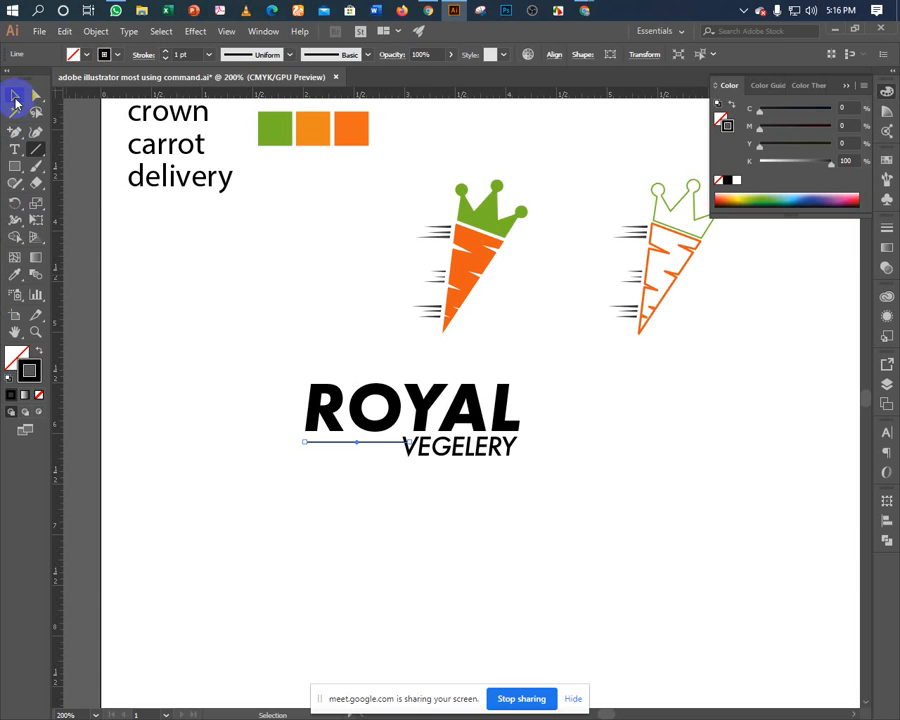
Set the stroke weight of the line beneath "ROYAL" to 1.2 pt.
click(15, 98)
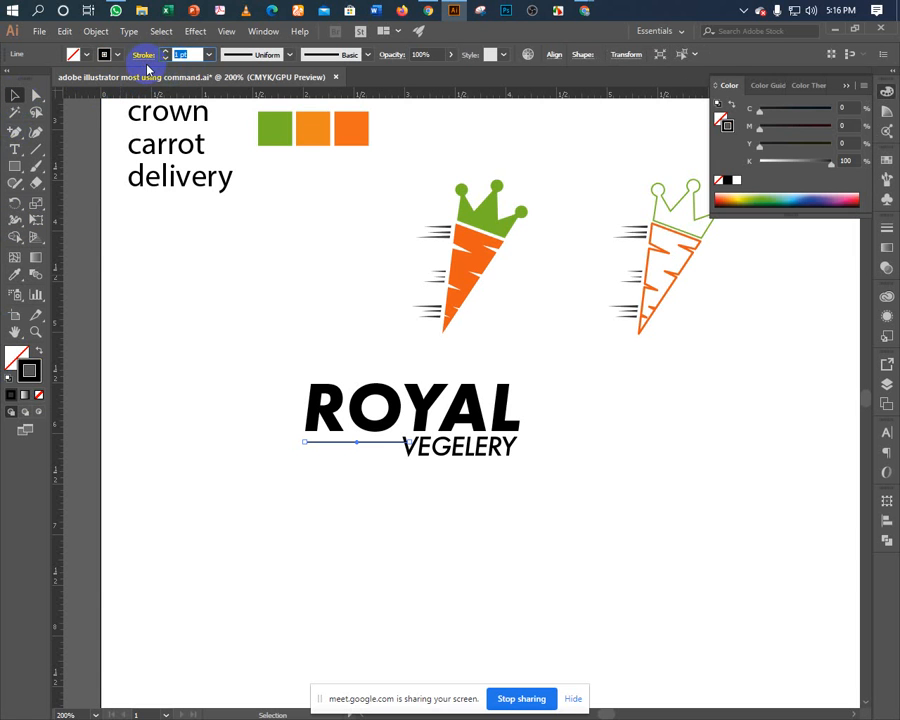
text(1.2)
key(Return)
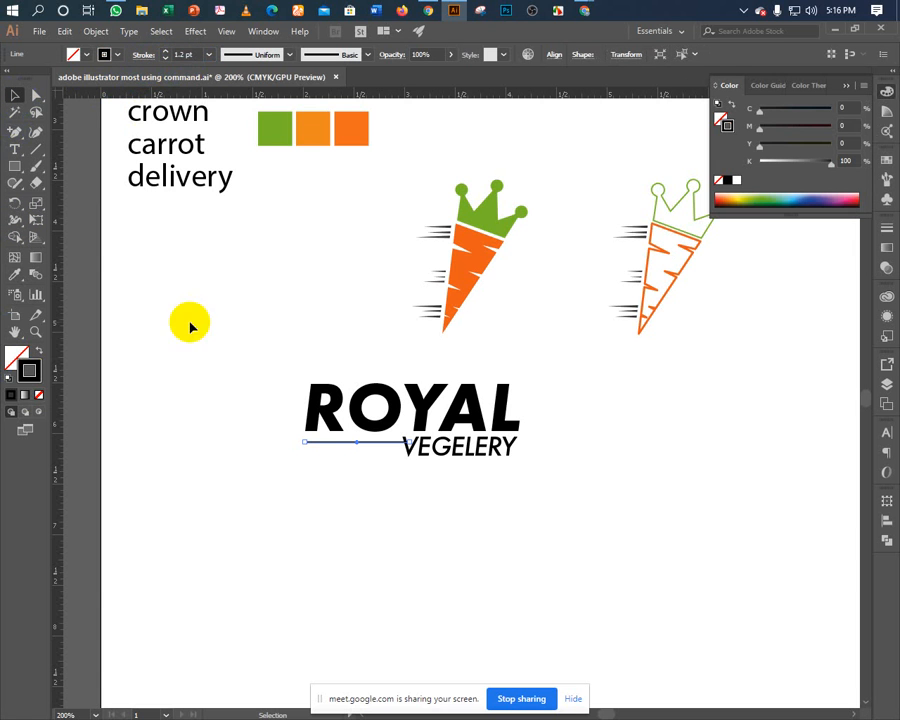
click(207, 363)
Extend the line's left end horizontally past the R of "ROYAL" to a length of about 1.12 in.
key(ctrl+plus)
key(ctrl+plus)
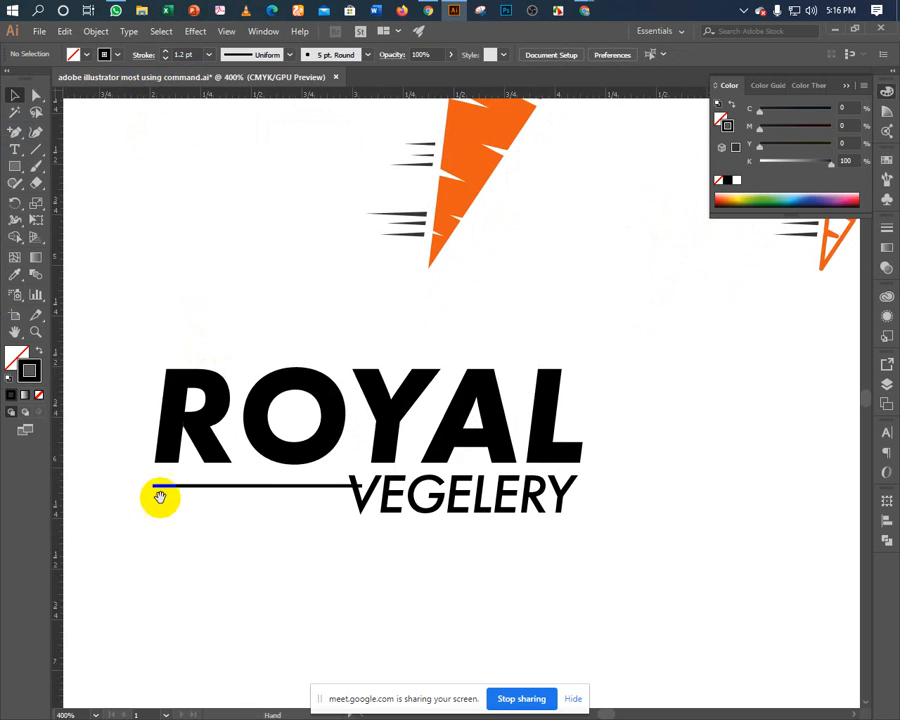
drag(160, 492, 212, 474)
click(223, 466)
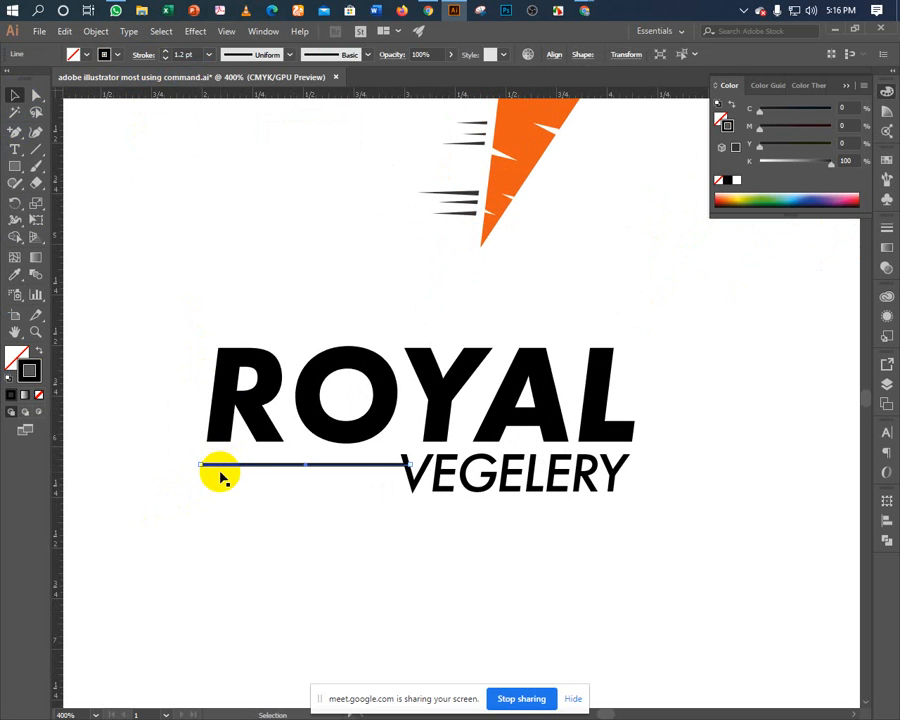
drag(201, 467, 183, 469)
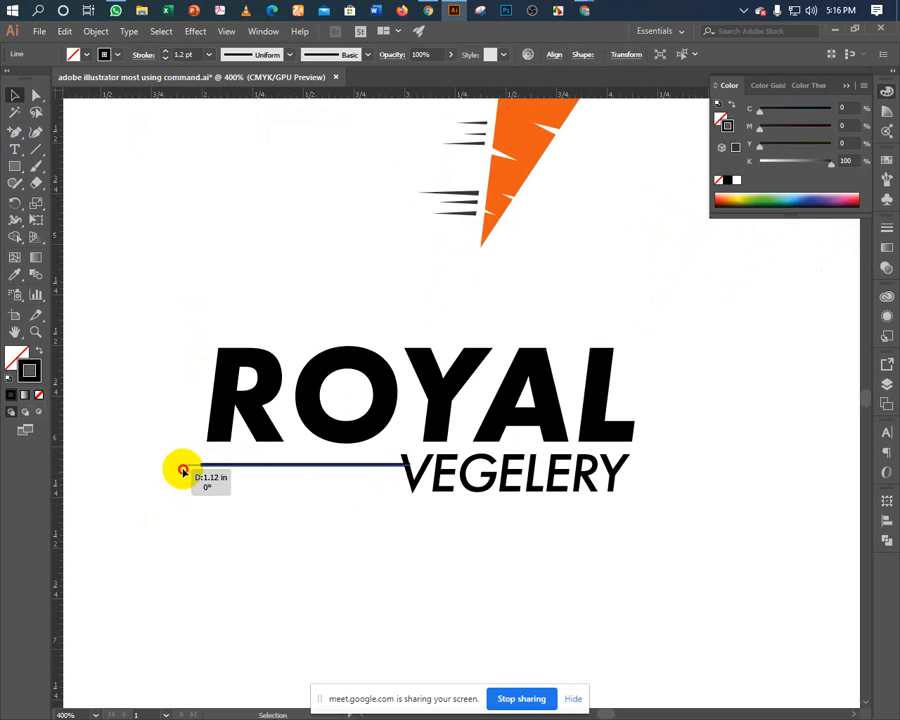
click(240, 490)
Duplicate the line twice downward at equal, narrow spacing to make three parallel lines before "VEGELERY".
click(284, 466)
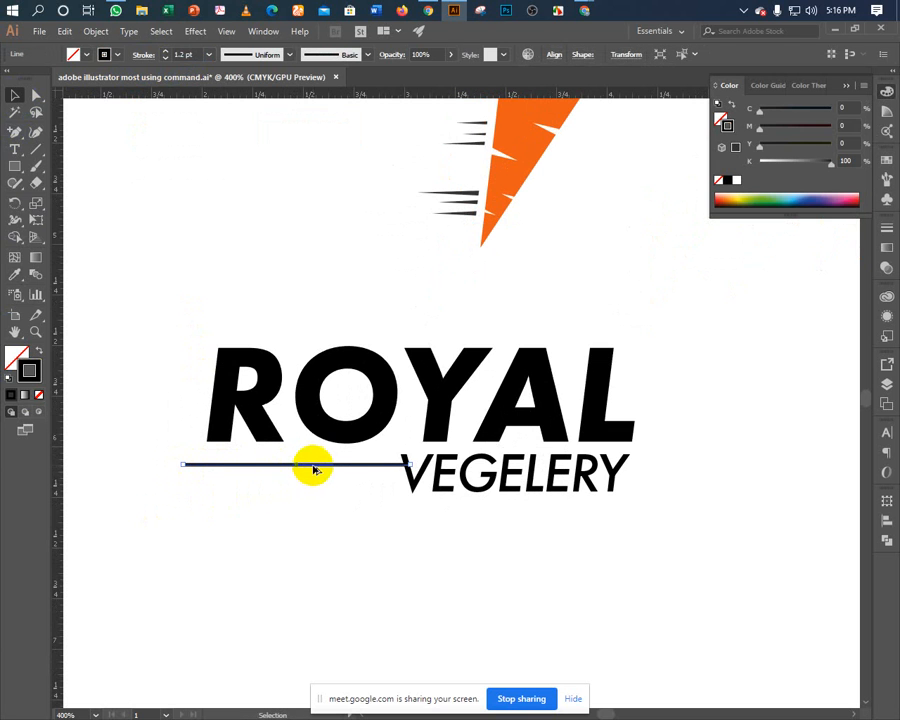
drag(311, 466, 311, 475)
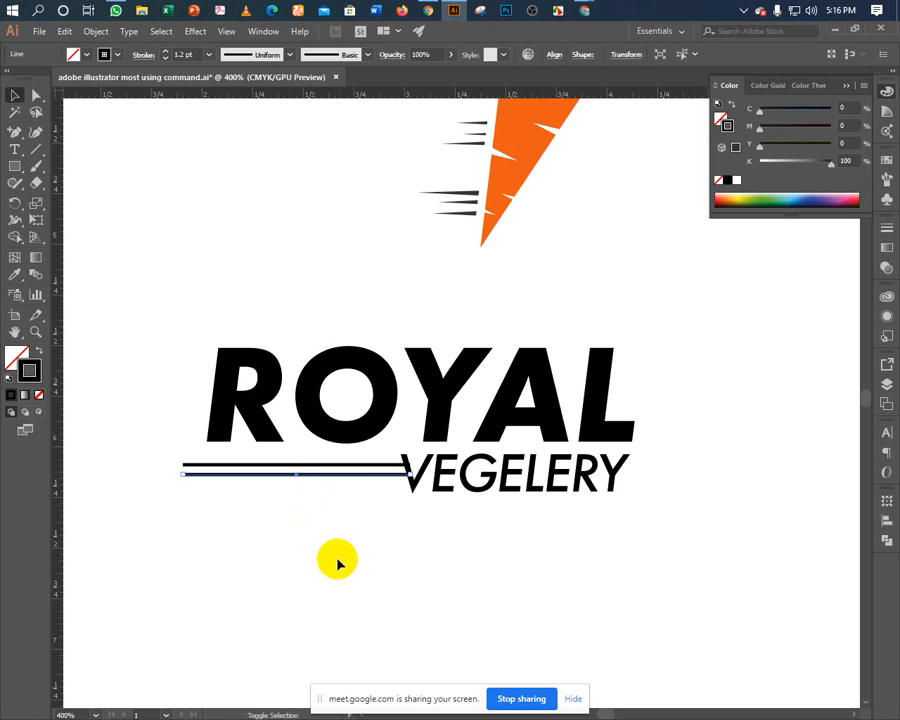
key(ctrl+d)
click(331, 570)
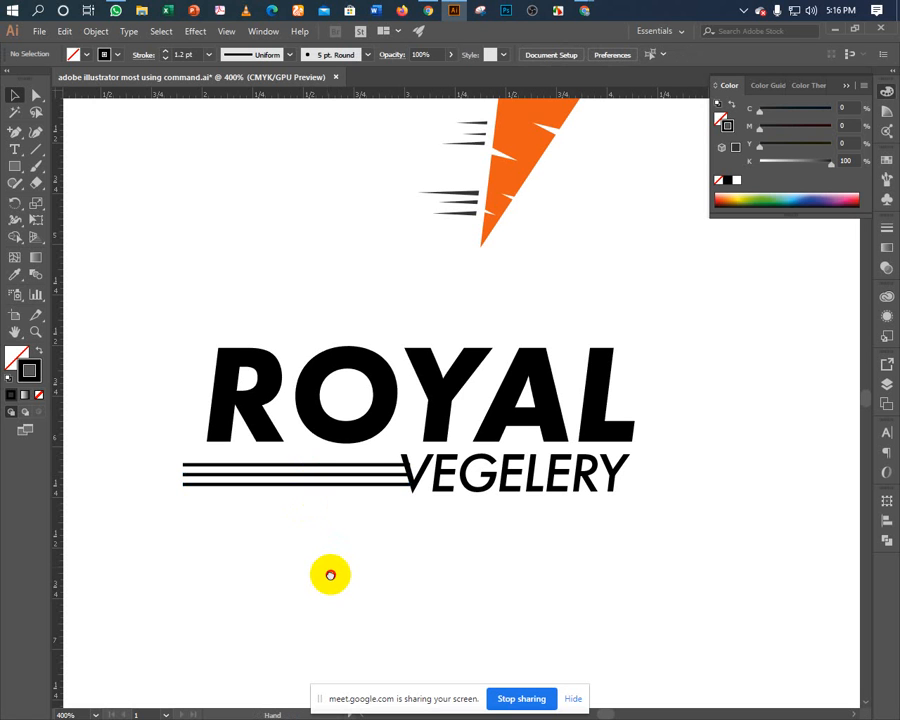
drag(330, 573, 337, 592)
Nudge the three parallel lines together slightly upward, leaving the "ROYAL" text out of the selection.
drag(279, 571, 311, 478)
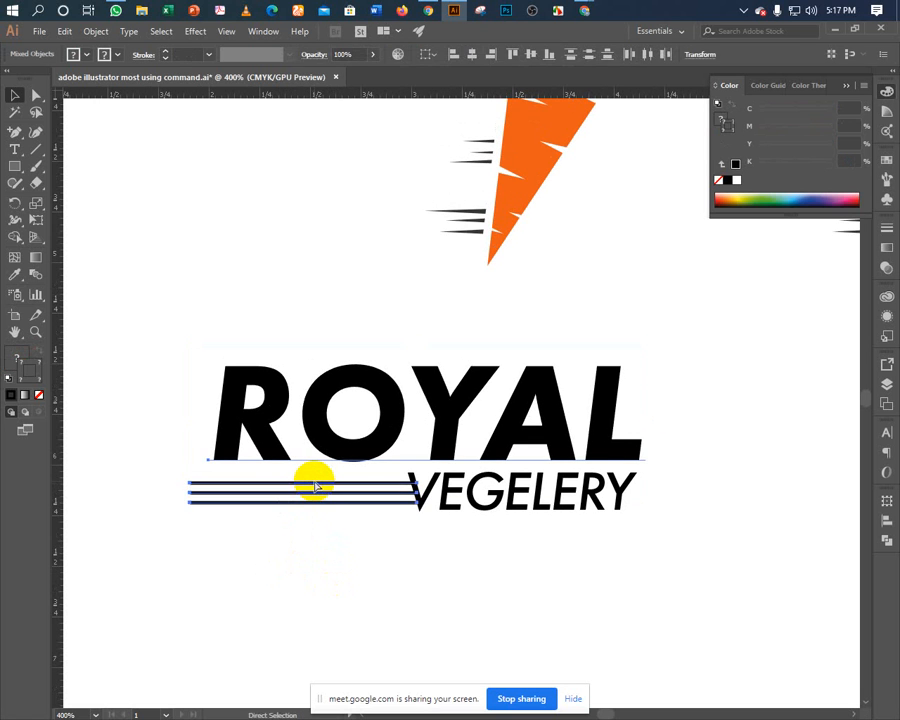
shift+click(323, 443)
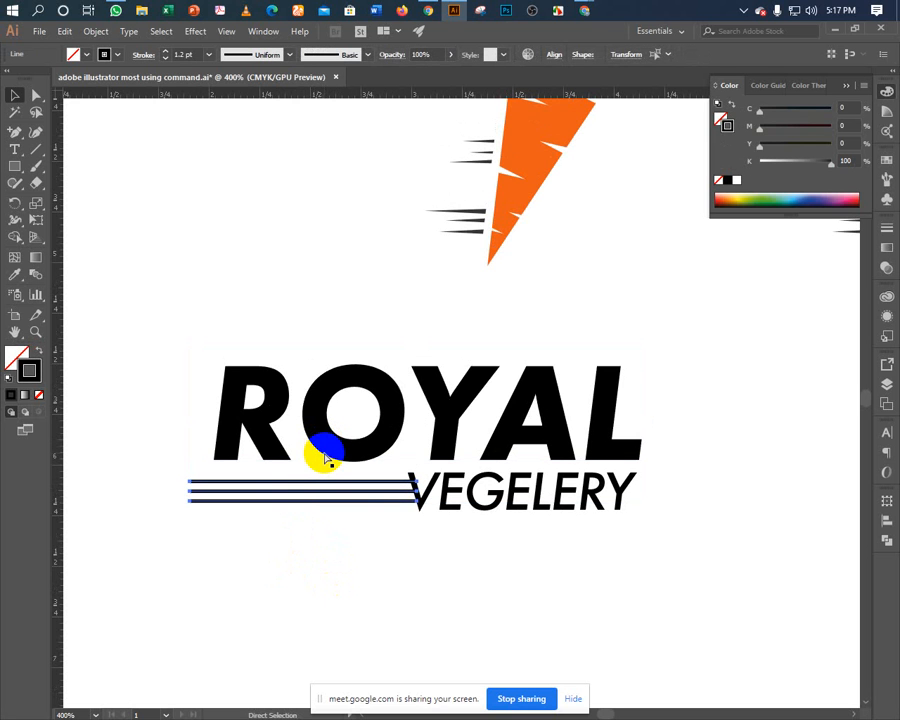
click(268, 521)
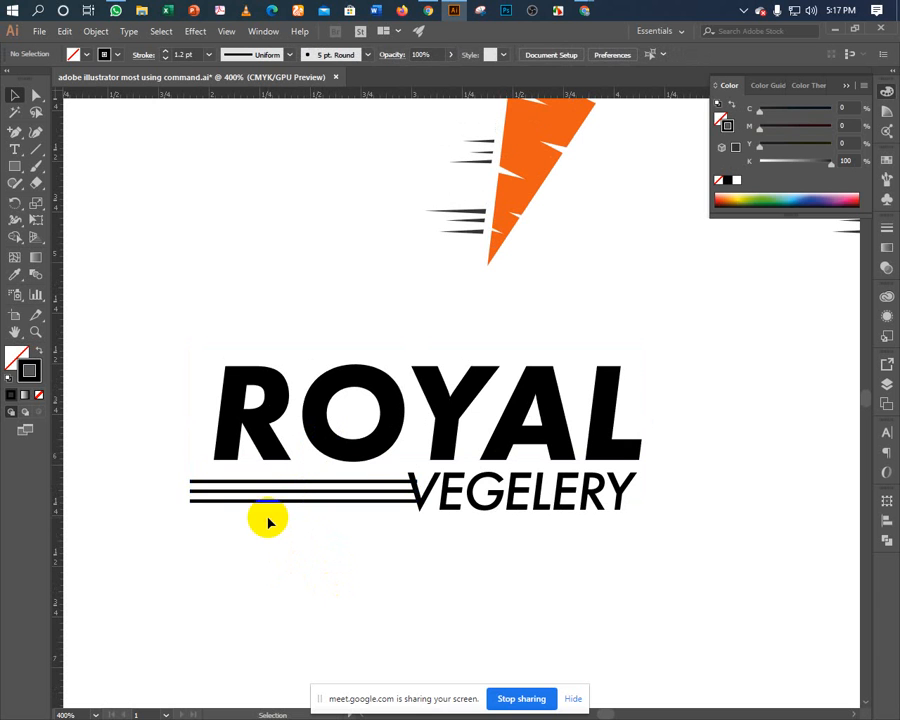
Expand the three lines into filled shapes with both Fill and Stroke enabled.
click(201, 488)
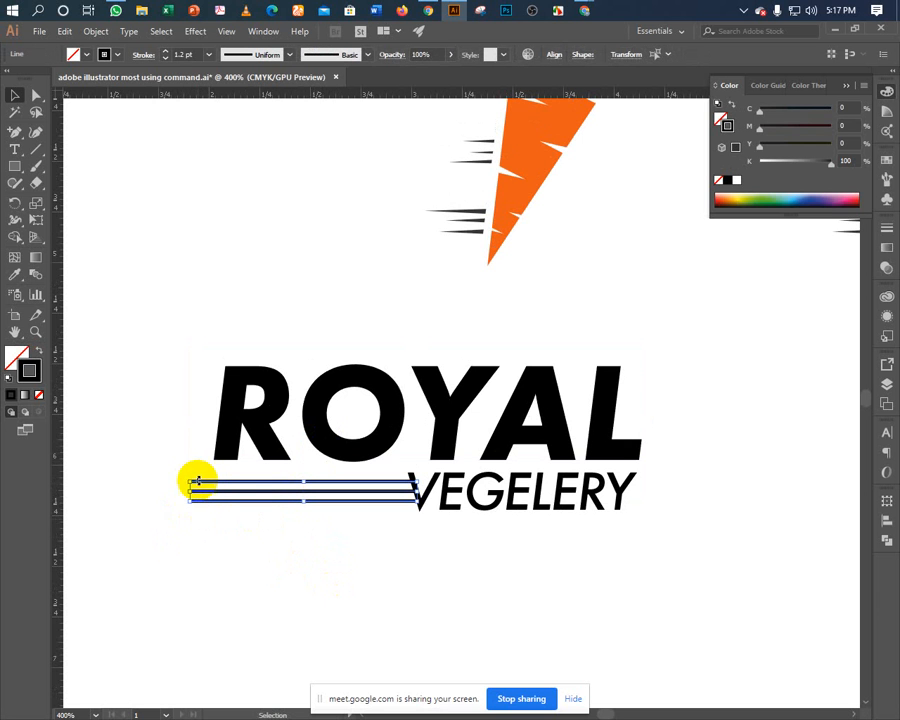
click(96, 31)
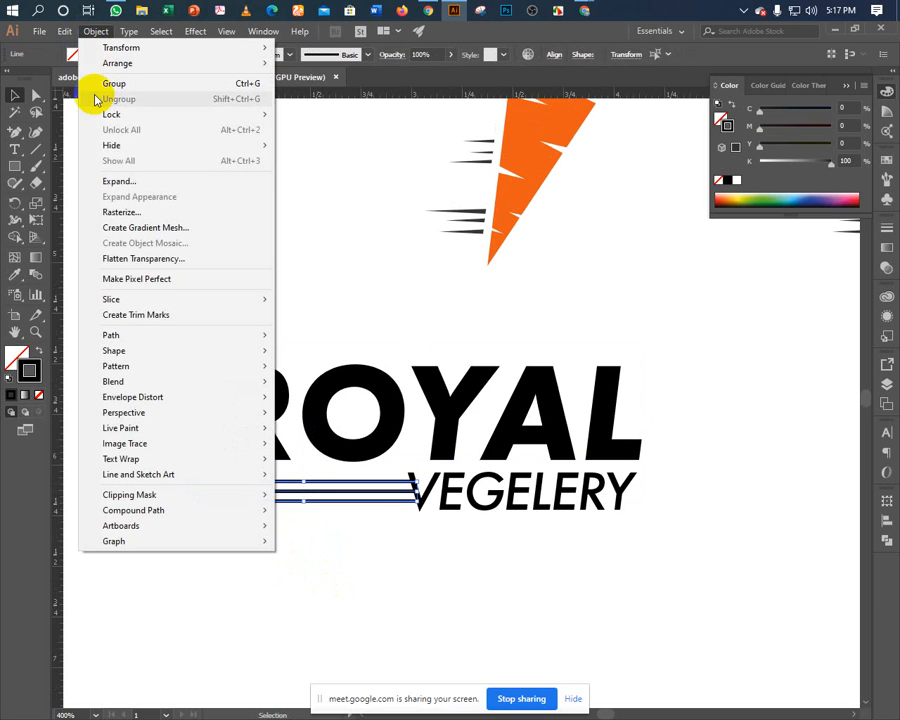
click(100, 181)
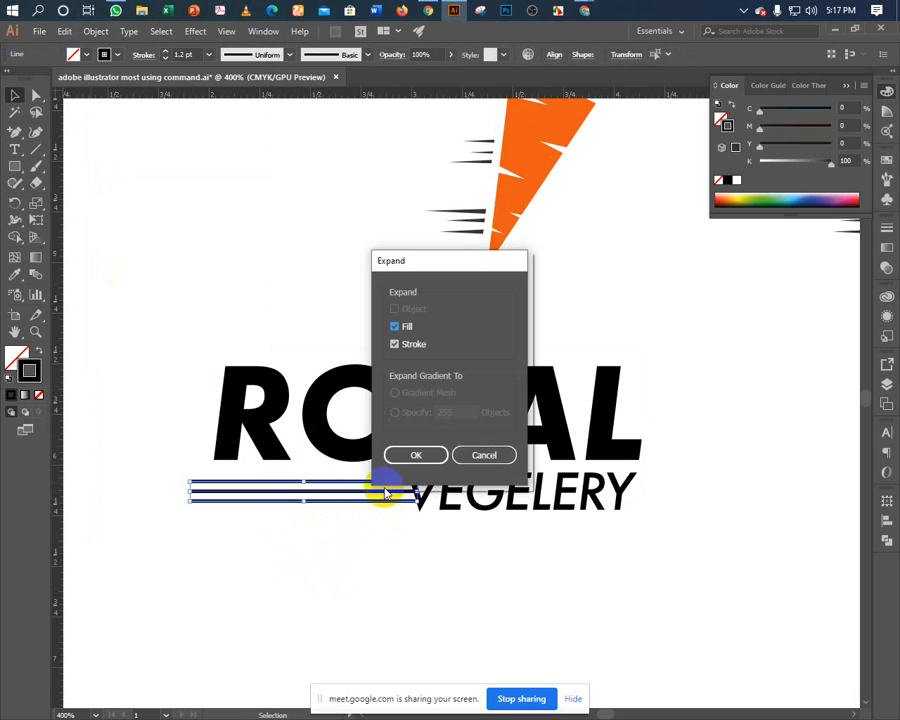
click(398, 455)
click(287, 518)
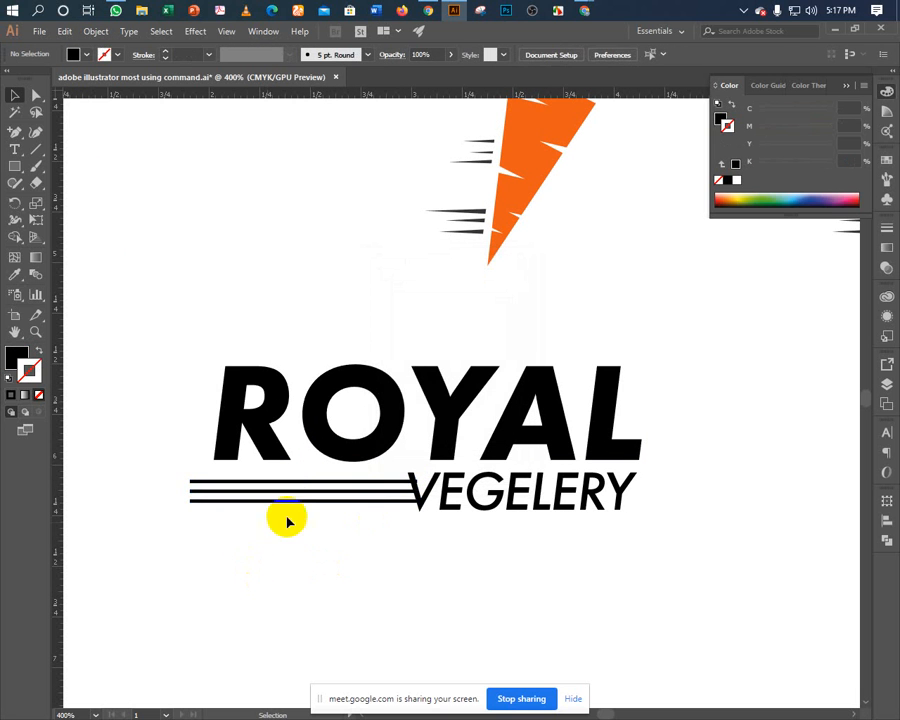
Place a copy of the "ROYAL" and "VEGELERY" text lines off the artboard to its left.
click(426, 488)
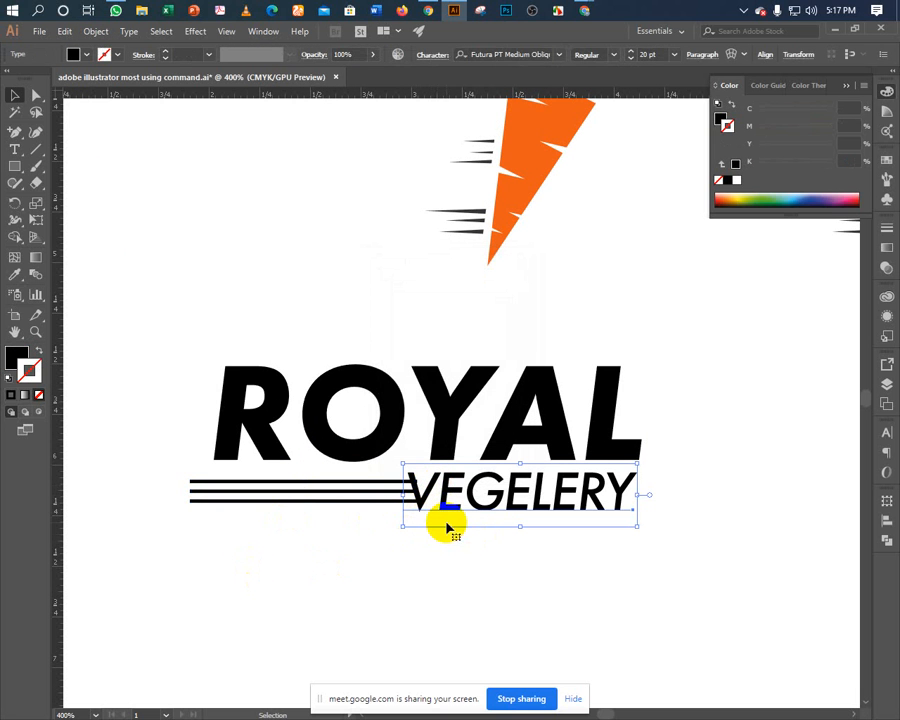
click(379, 338)
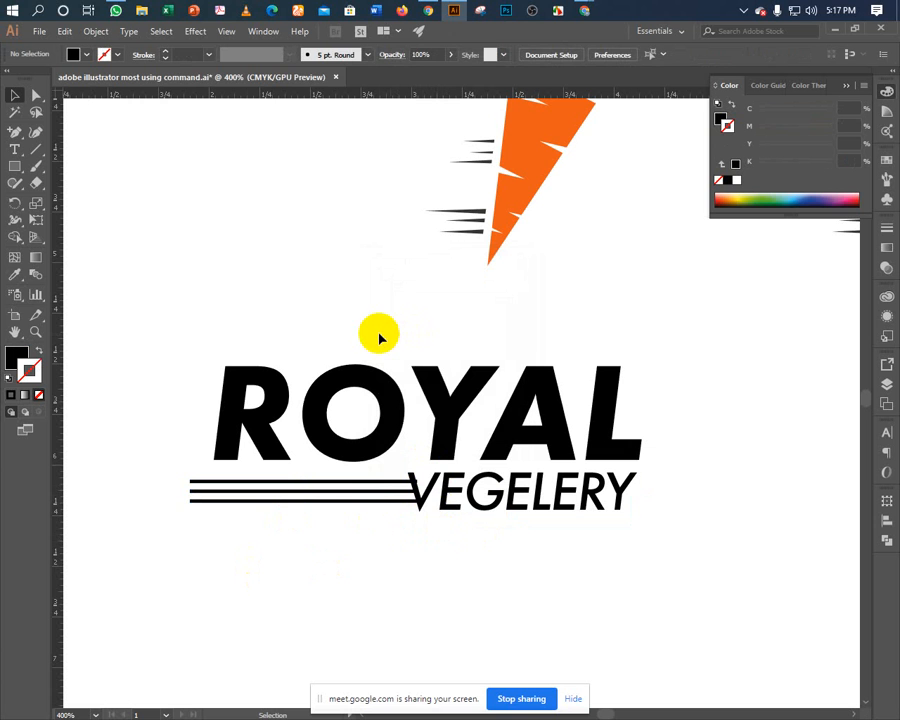
click(504, 430)
drag(477, 314, 432, 507)
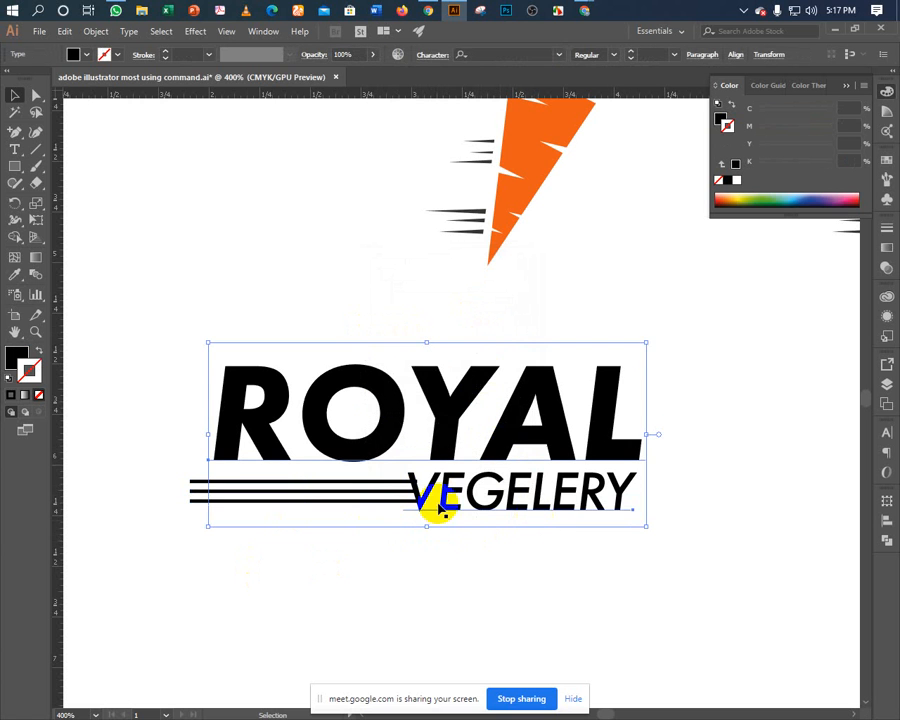
click(483, 384)
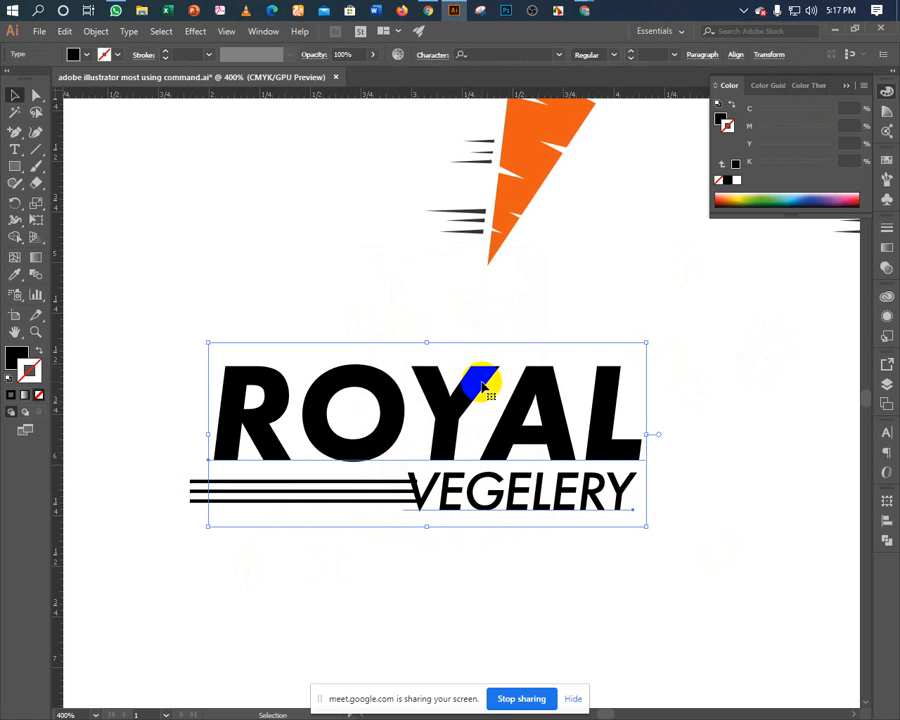
scroll(483, 384, down, 2)
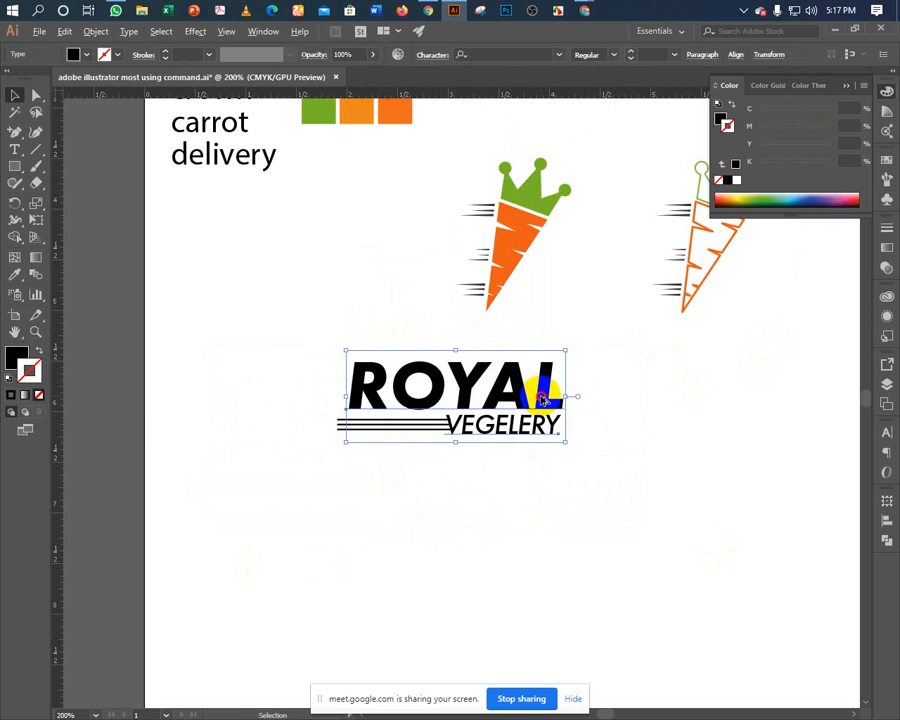
drag(543, 398, 100, 412)
click(216, 444)
scroll(216, 444, up, 3)
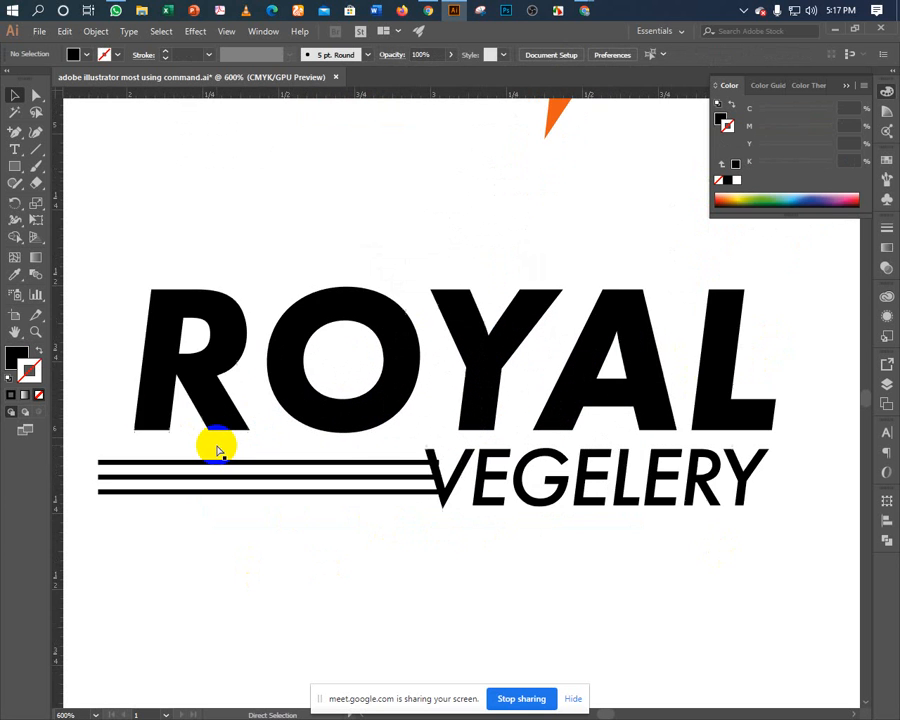
Convert the "VEGELERY" text to outlines and ungroup its letters.
drag(244, 535, 278, 525)
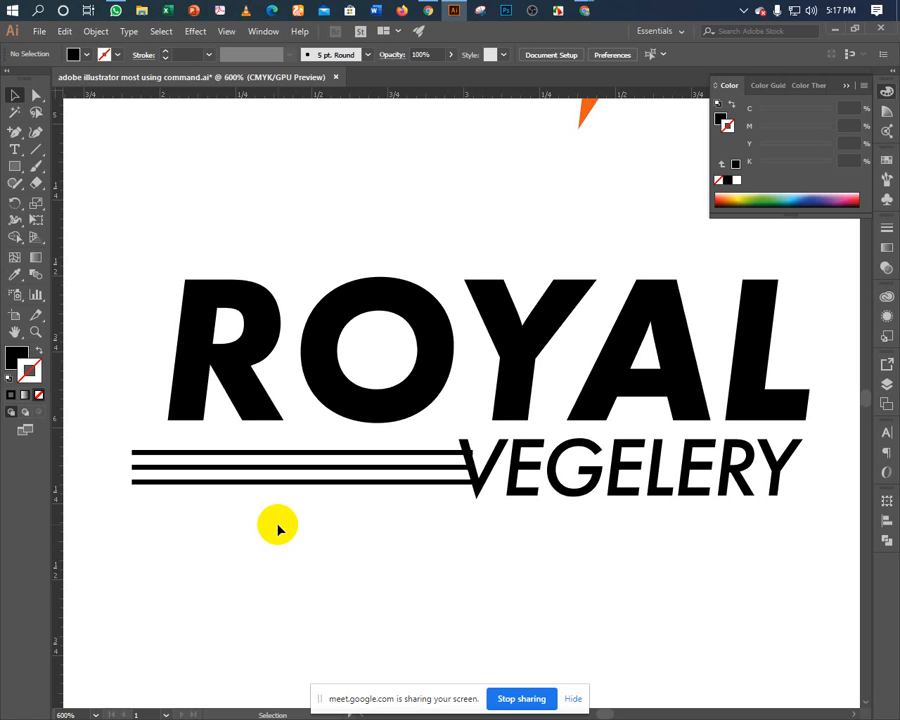
click(488, 478)
key(a)
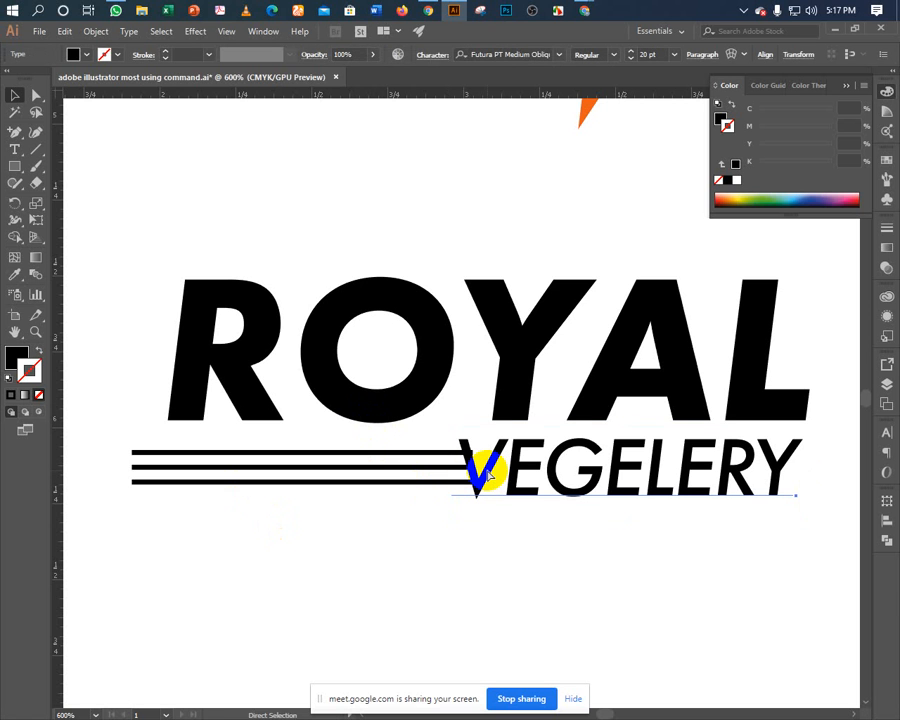
key(ctrl+shift+o)
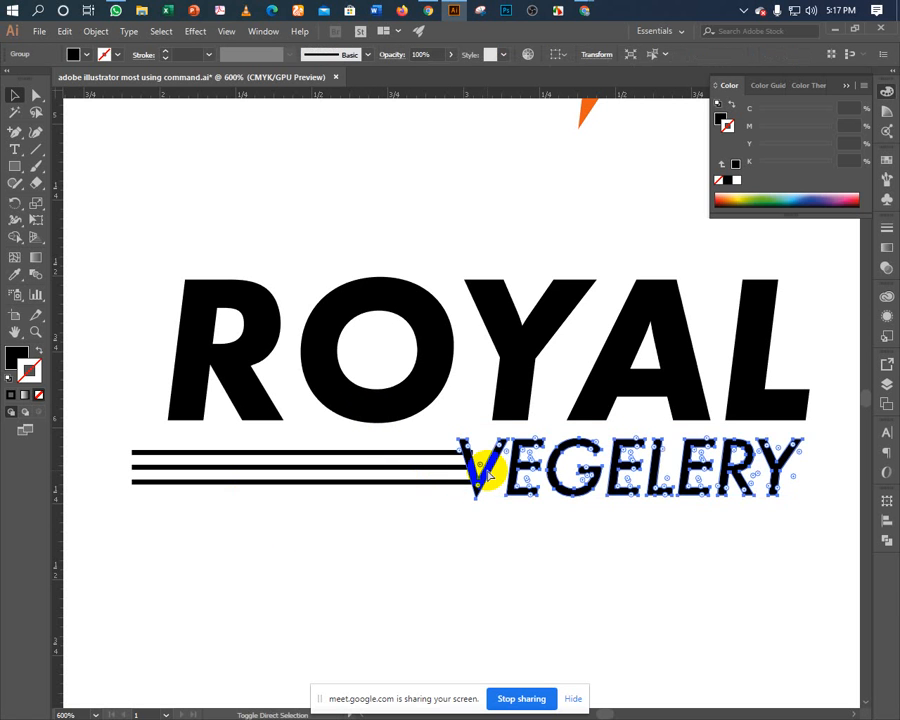
right_click(488, 474)
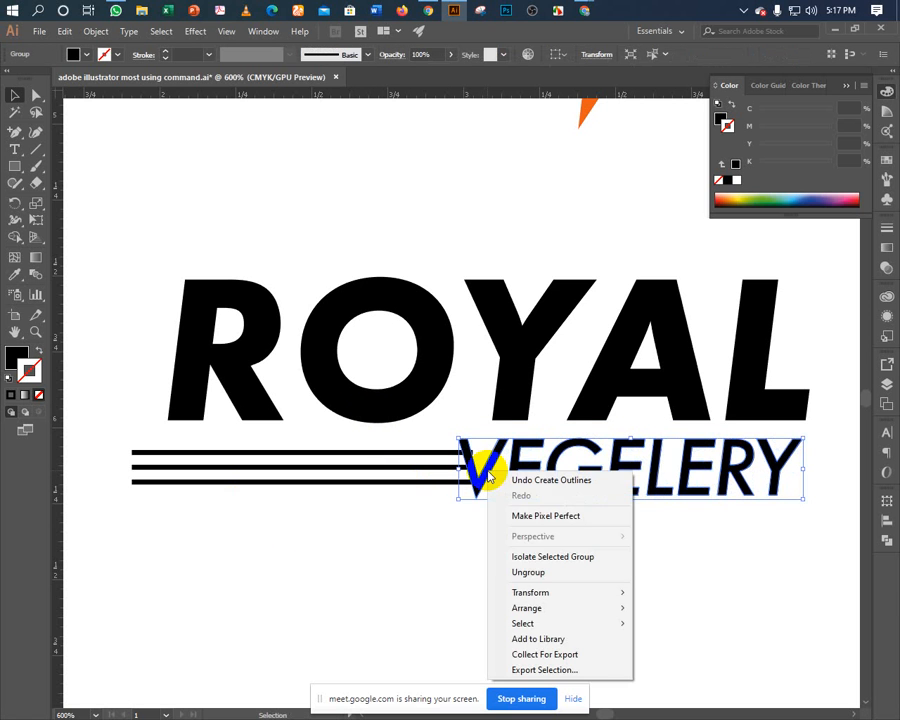
click(514, 572)
Offset the path of the V in "VEGELERY" by 0.03 in with Miter joins and a miter limit of 4.
click(476, 485)
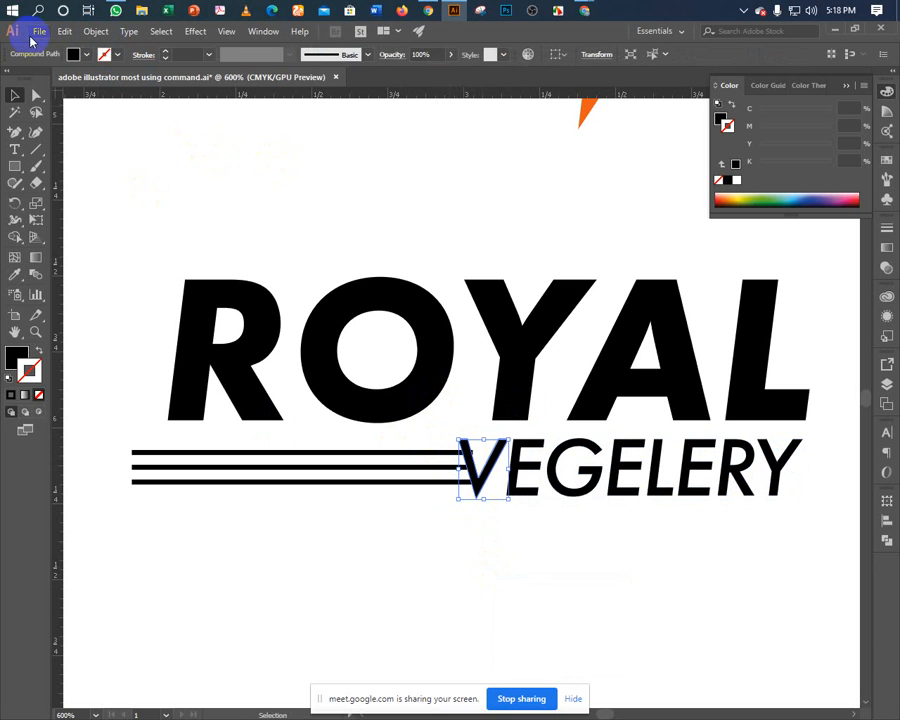
click(96, 32)
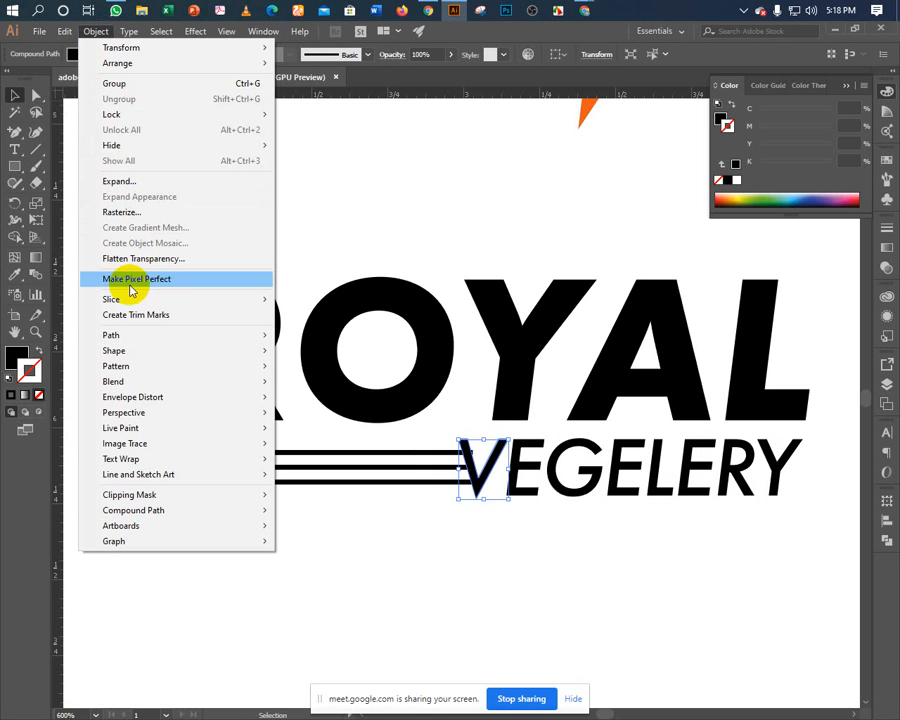
mouse_move(157, 343)
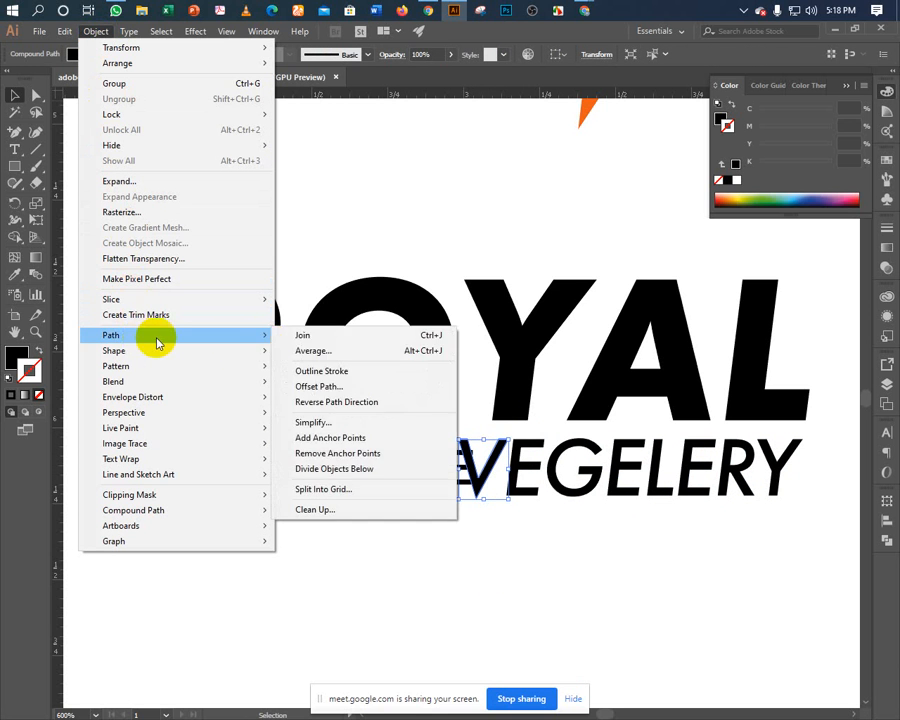
click(319, 386)
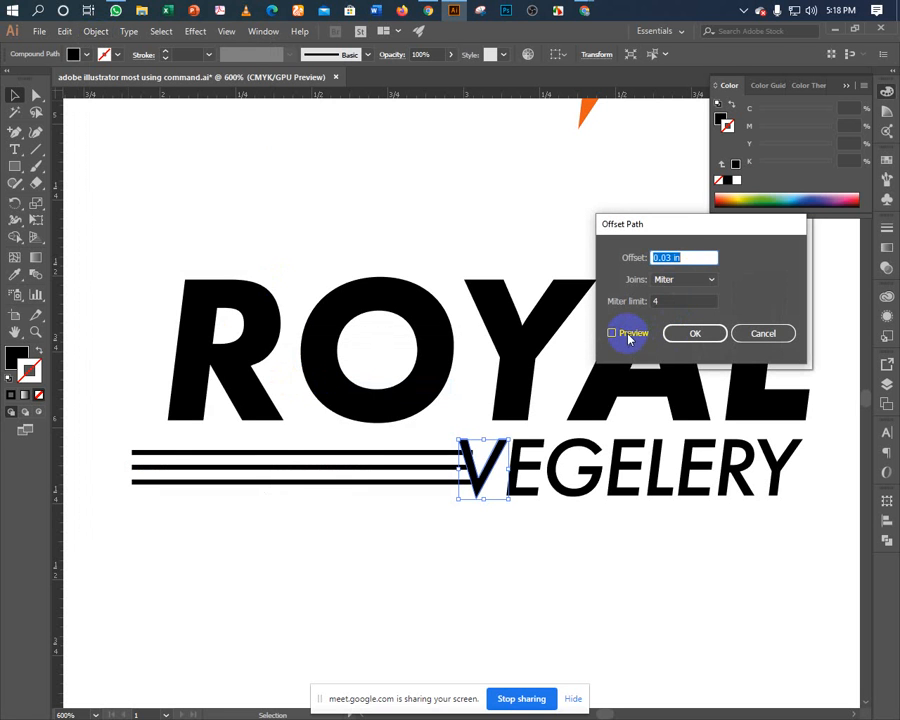
click(613, 335)
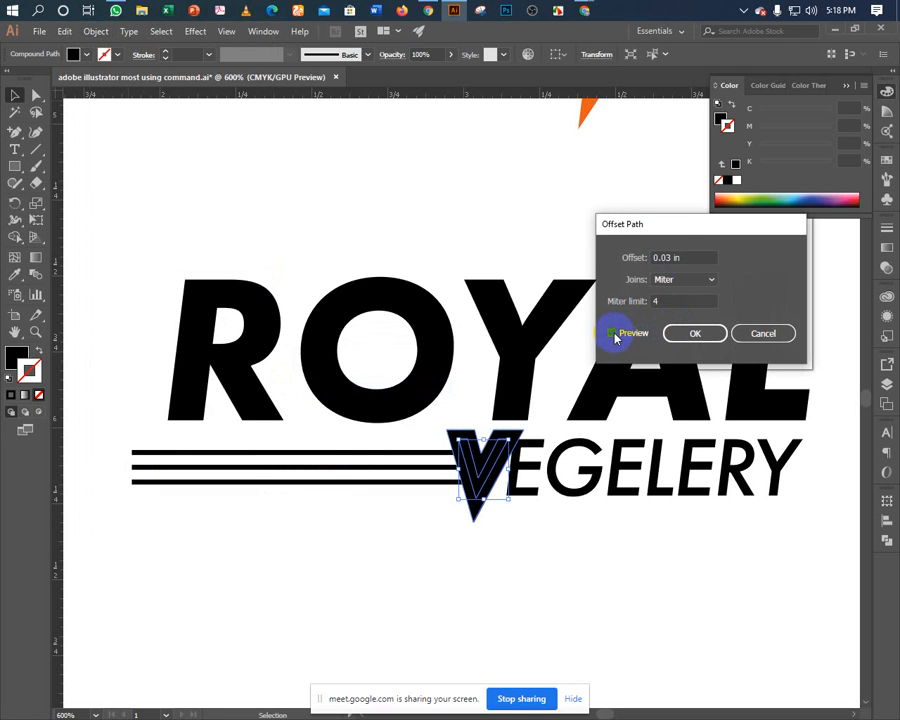
click(683, 338)
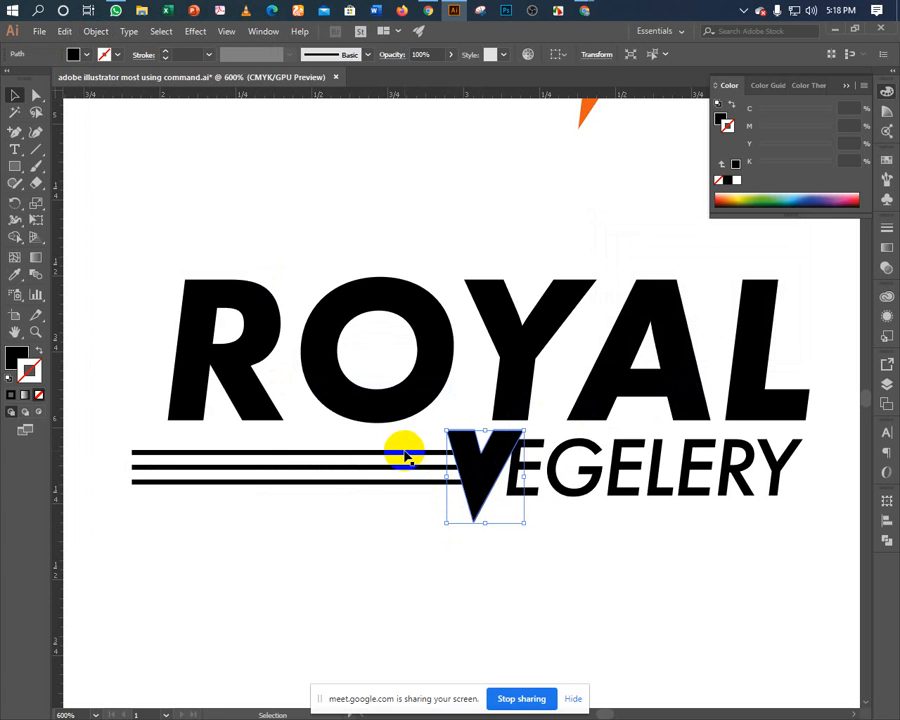
Divide the three speed lines with the offset V shape using Pathfinder, and ungroup the resulting pieces.
drag(325, 438, 335, 472)
key(ctrl+z)
shift+click(351, 397)
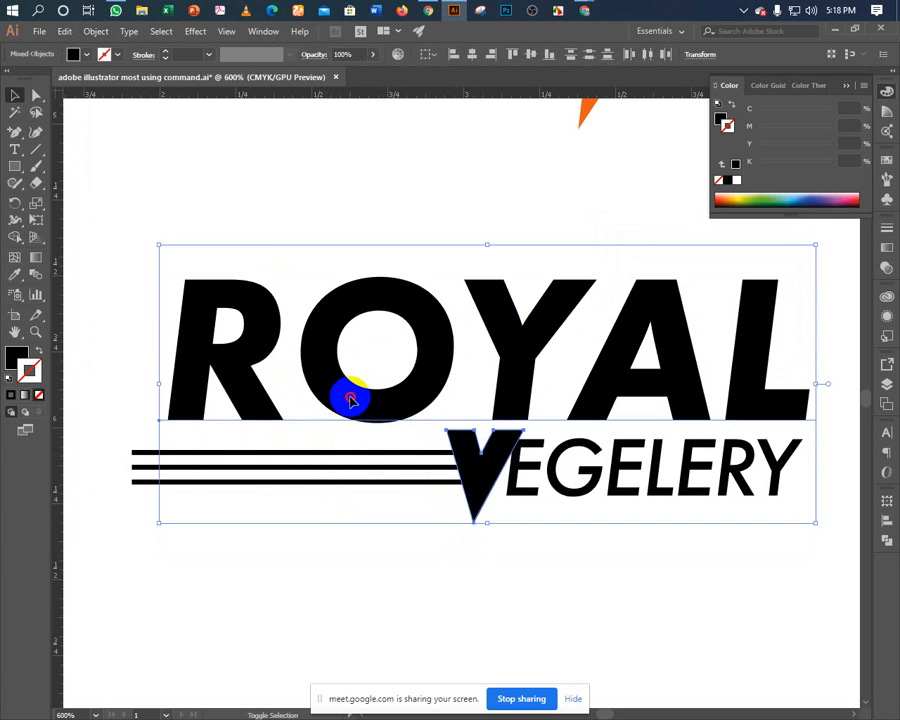
shift+click(316, 467)
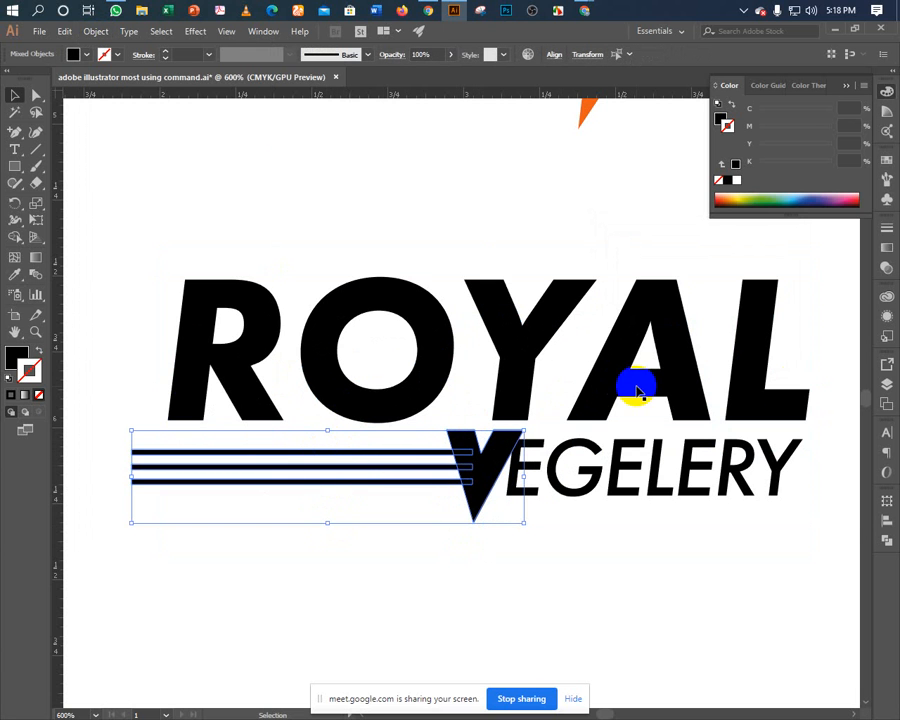
click(884, 524)
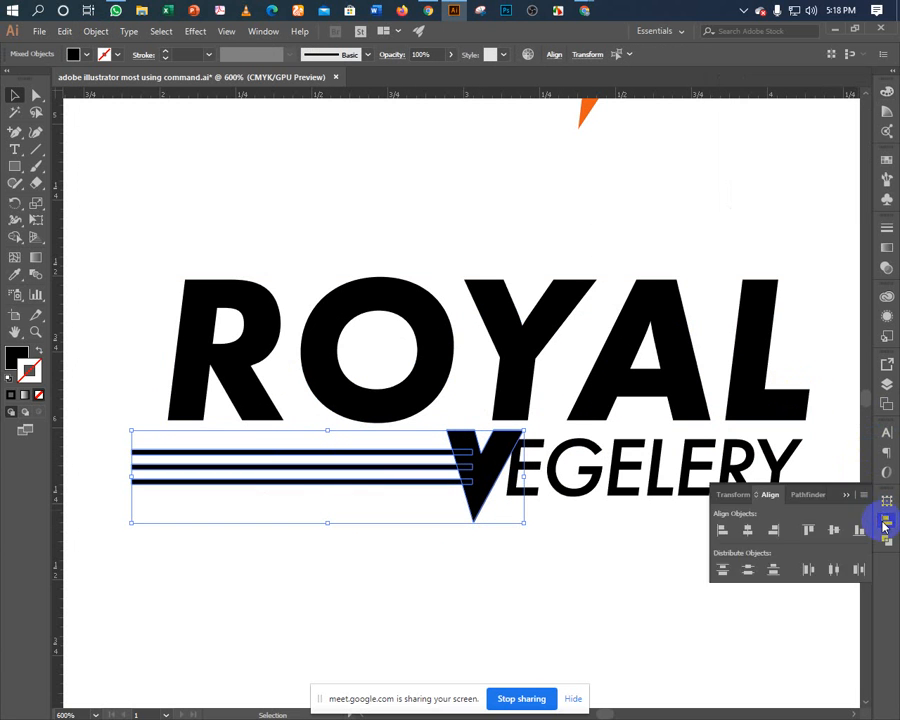
click(884, 524)
click(885, 540)
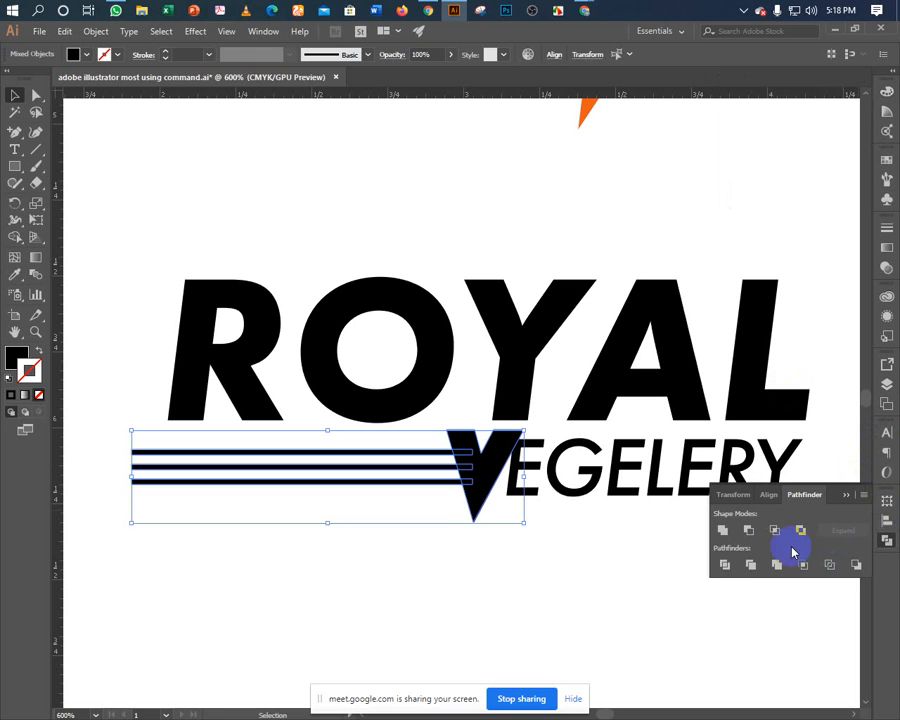
click(725, 567)
right_click(477, 514)
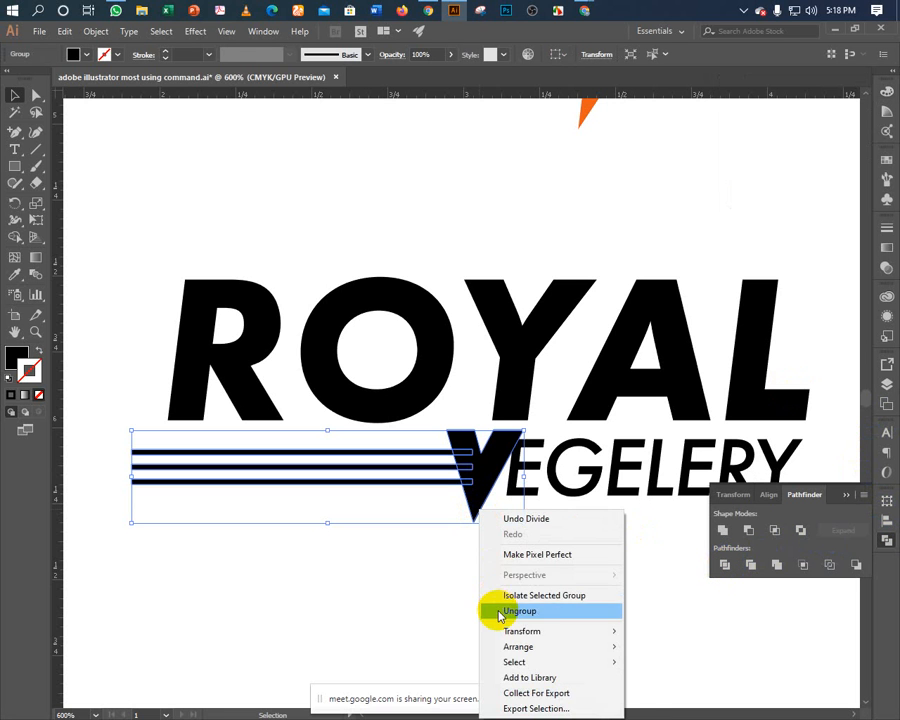
click(499, 612)
Delete the offset V shape and the speed-line pieces inside it, leaving a clear gap before the original V.
click(478, 538)
click(477, 525)
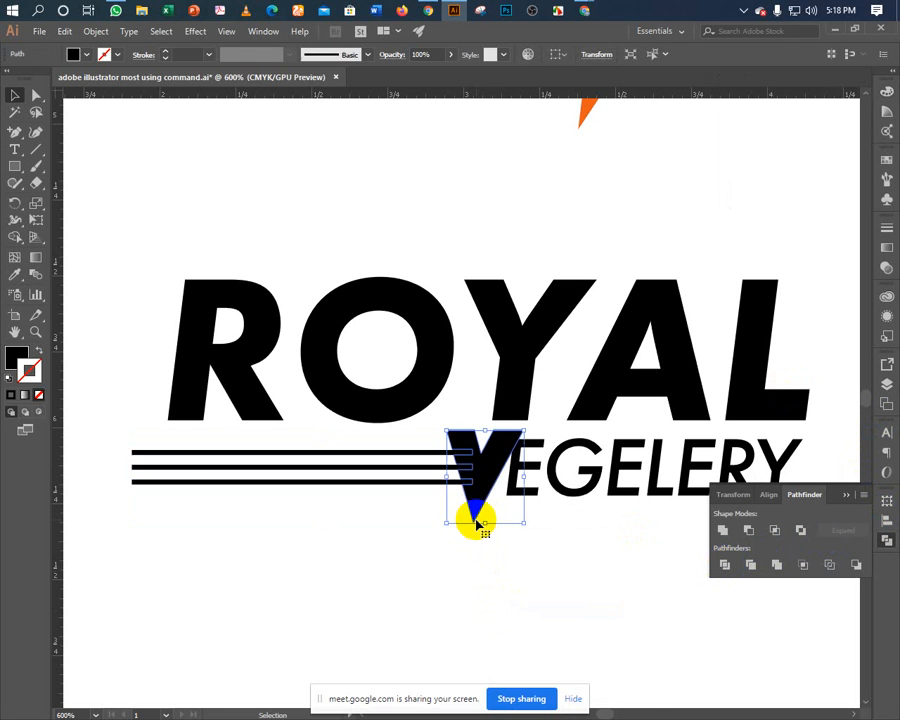
key(Delete)
click(466, 485)
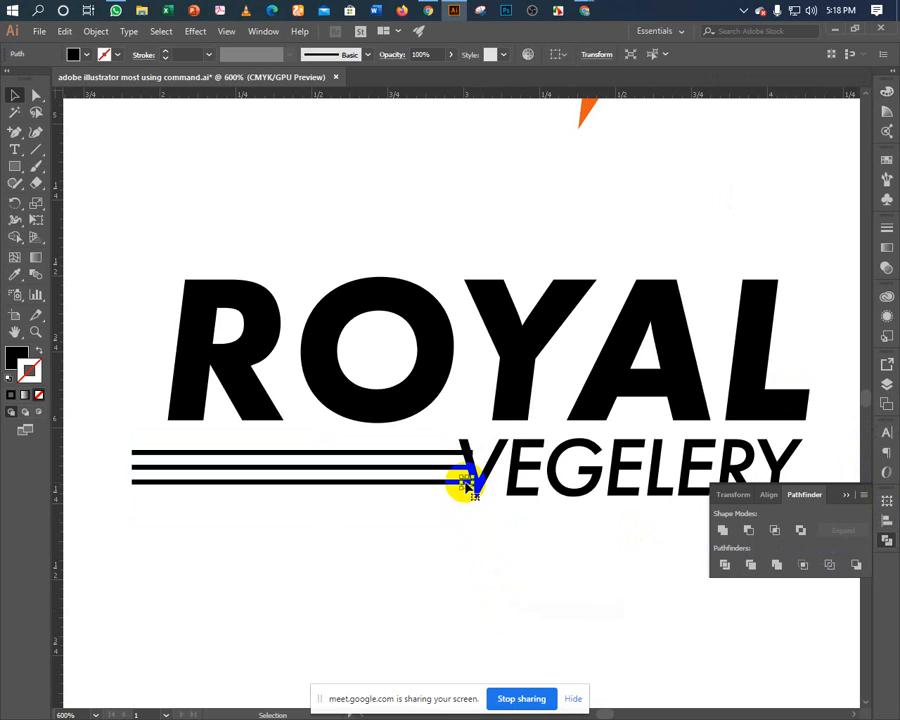
key(Delete)
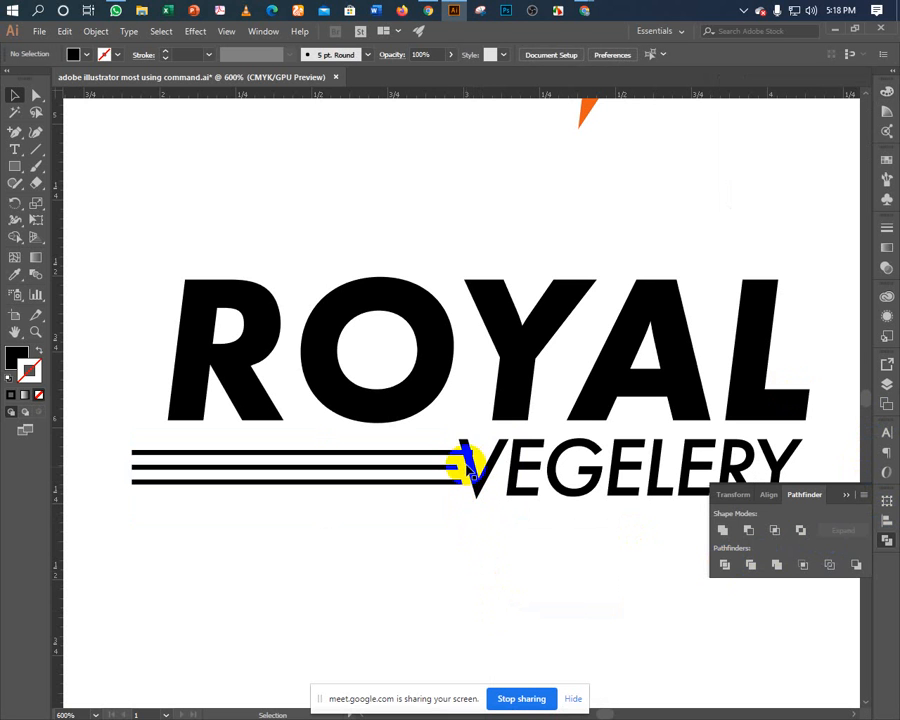
click(467, 459)
key(Delete)
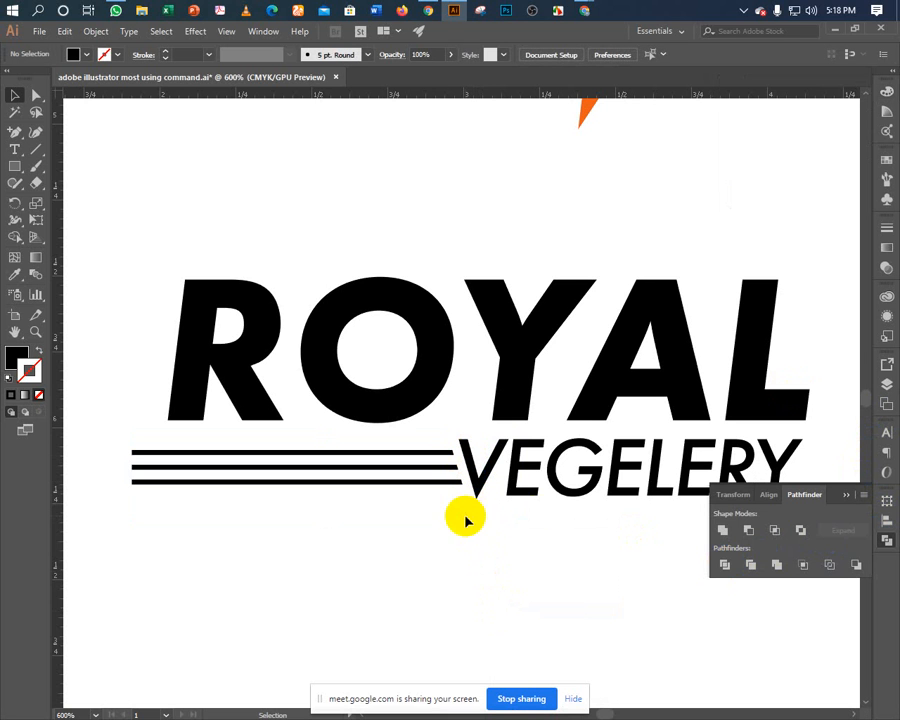
click(846, 495)
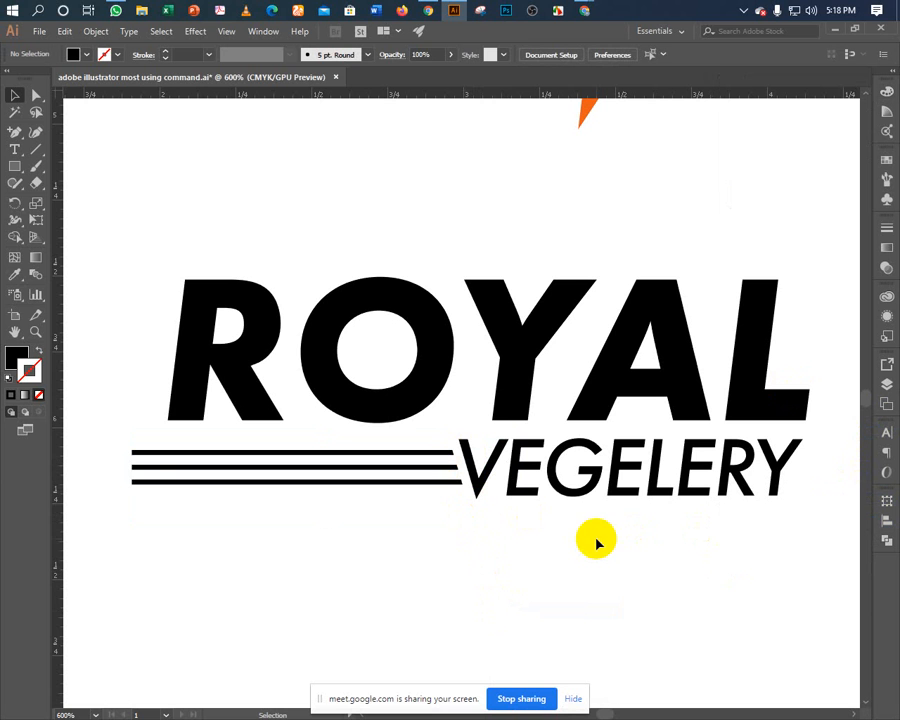
Draw a straight slanted path along the outer left edge of the R, extending below the three speed lines.
click(184, 281)
click(183, 215)
click(190, 300)
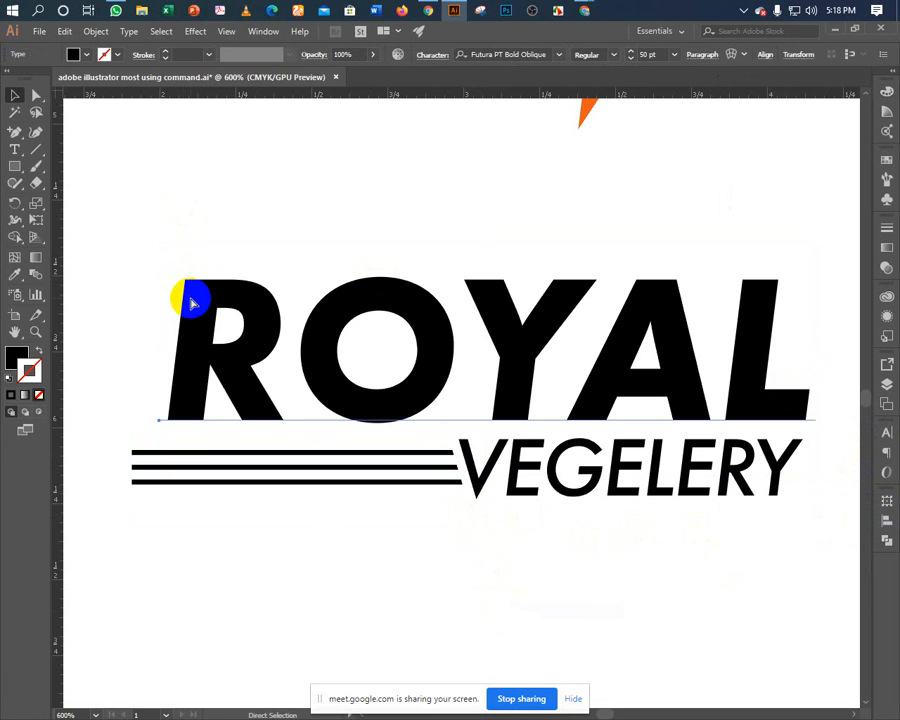
click(200, 185)
drag(15, 138, 46, 131)
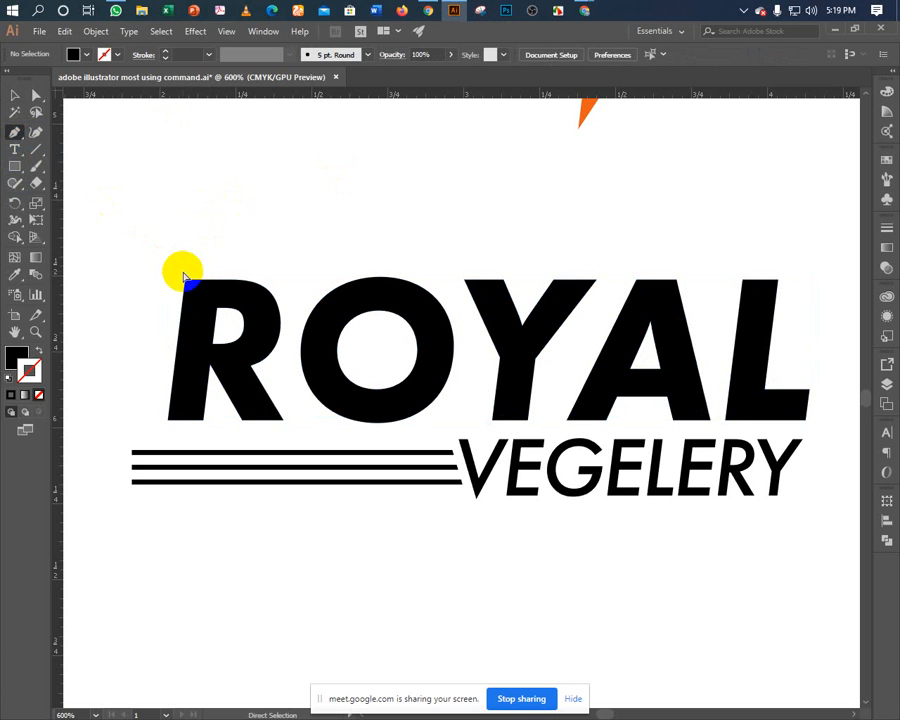
key(ctrl+y)
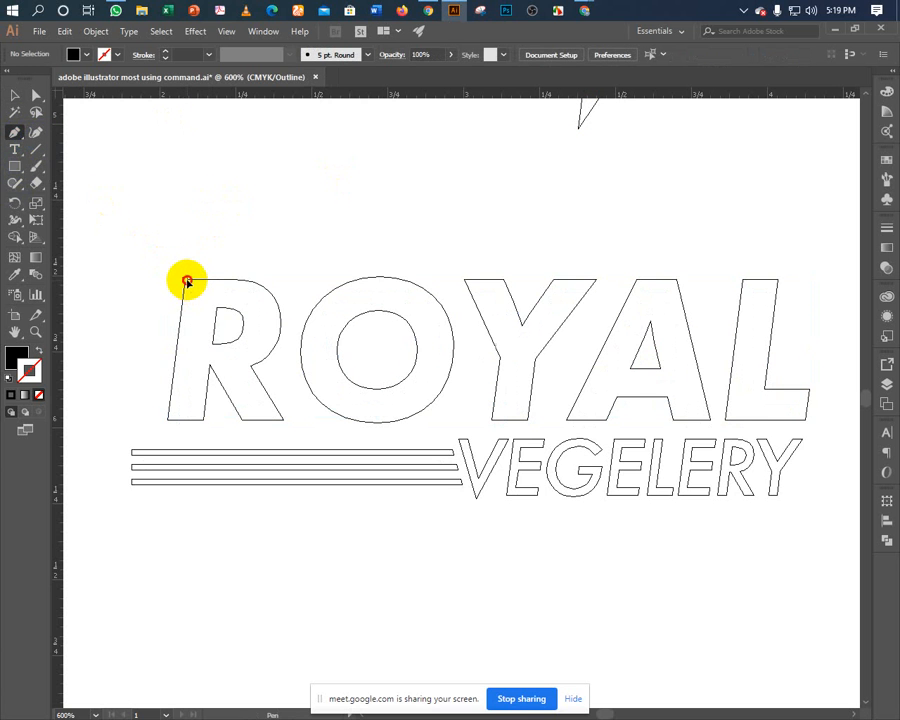
click(185, 280)
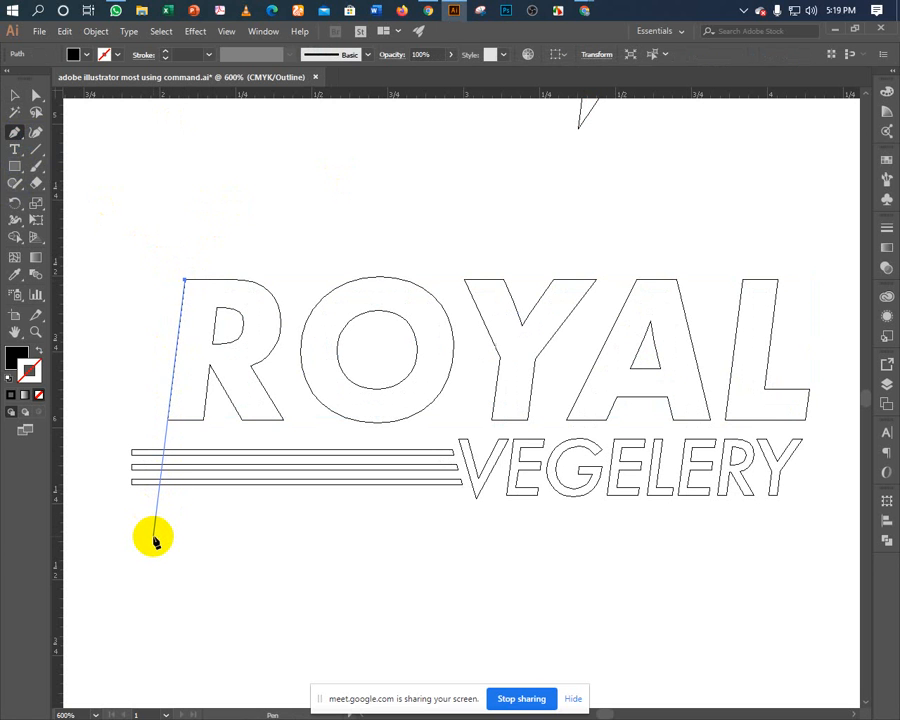
click(155, 538)
click(14, 95)
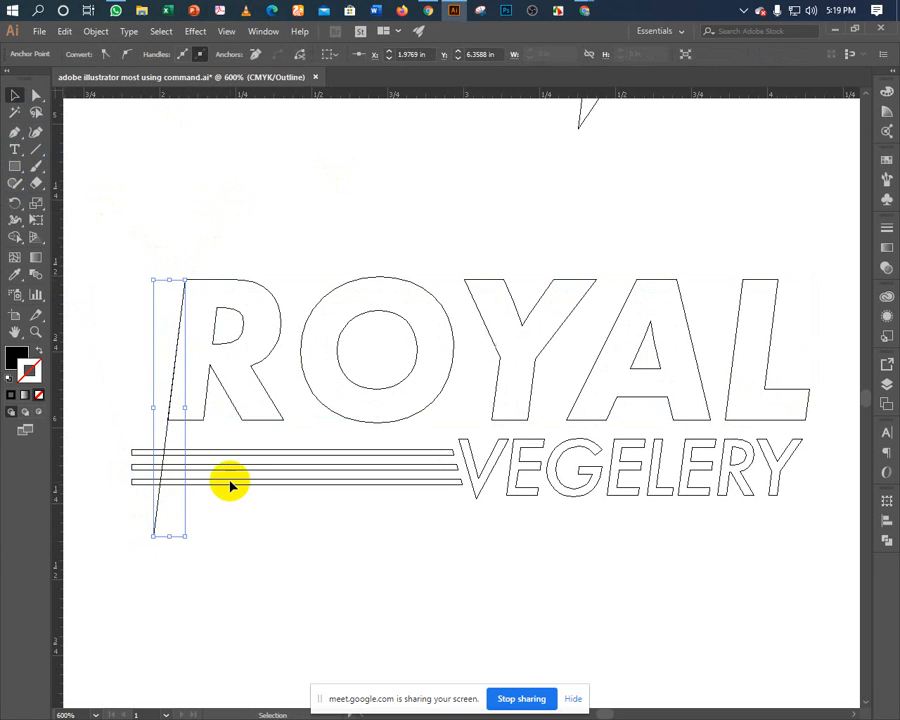
key(ctrl+y)
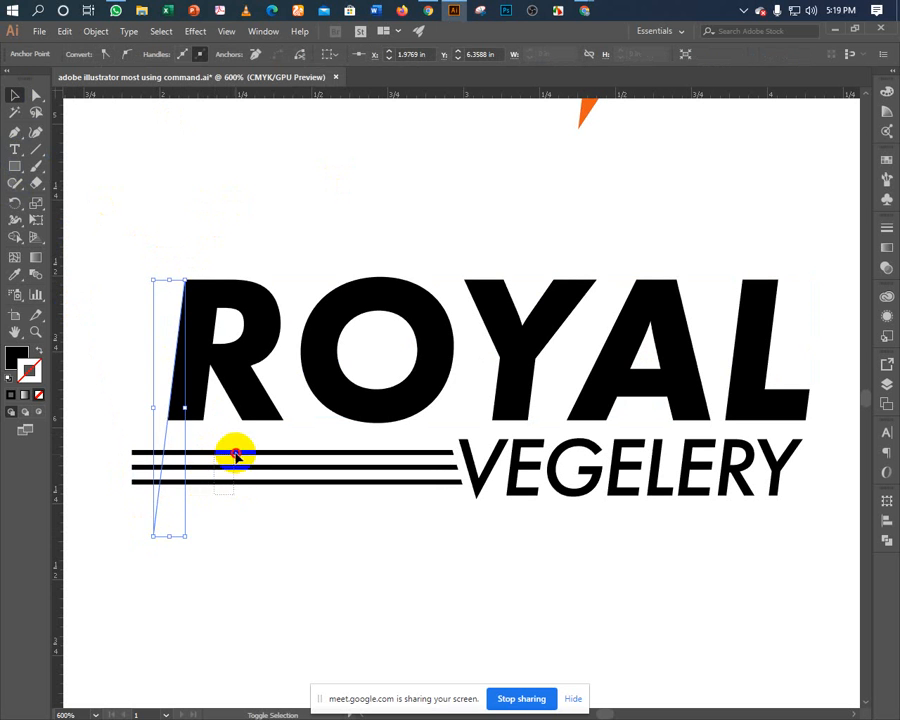
Divide the three speed lines with the slanted path using Pathfinder, and ungroup the result.
shift+click(236, 462)
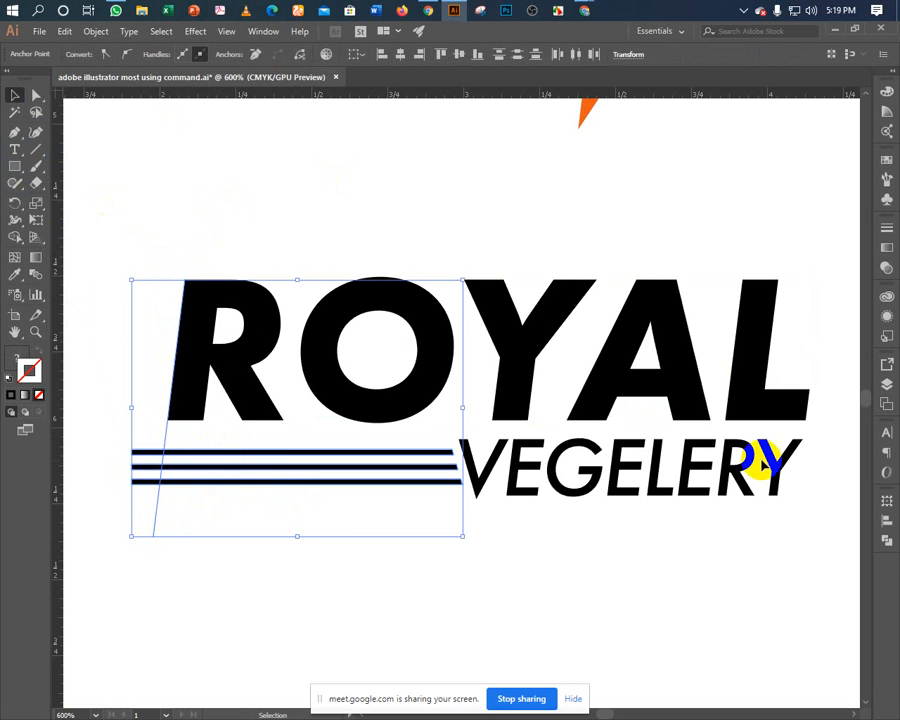
click(885, 540)
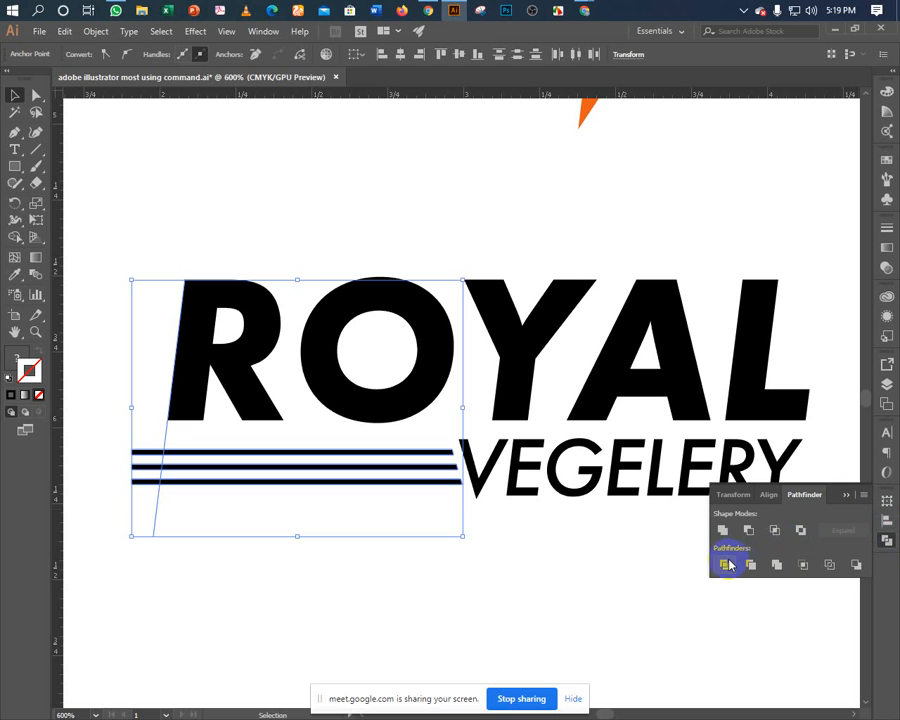
click(726, 565)
right_click(231, 490)
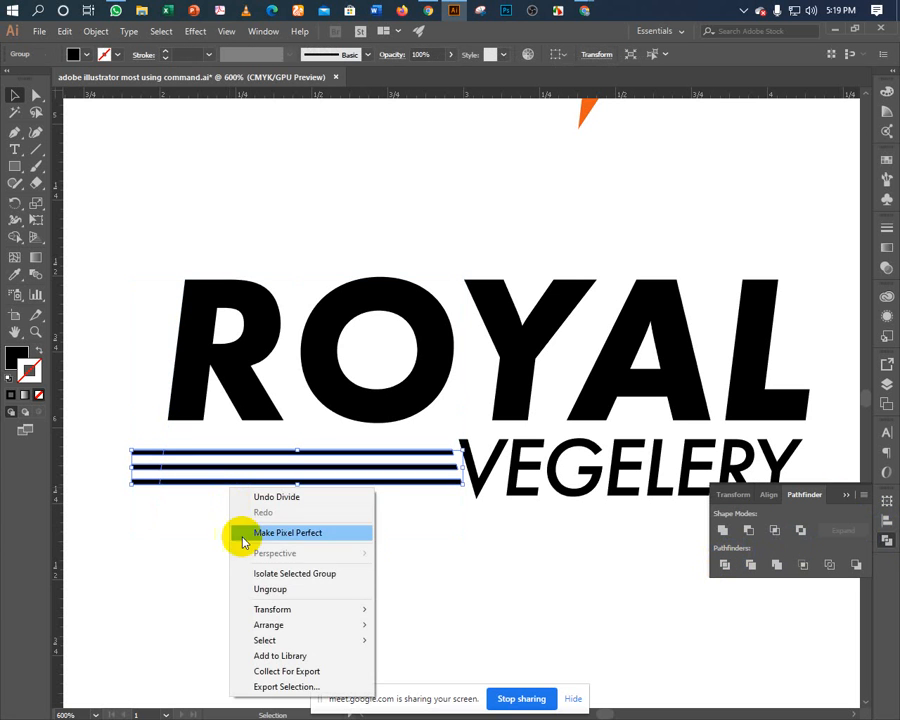
click(249, 590)
Delete the three speed-line ends that stick out to the left of the slanted cut.
drag(120, 424, 144, 512)
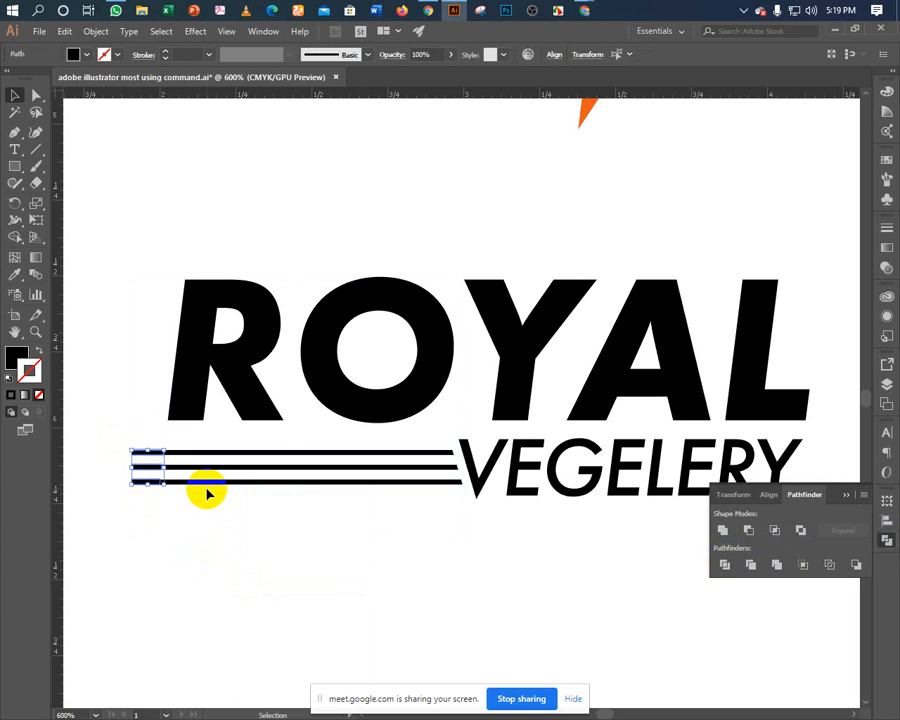
key(Delete)
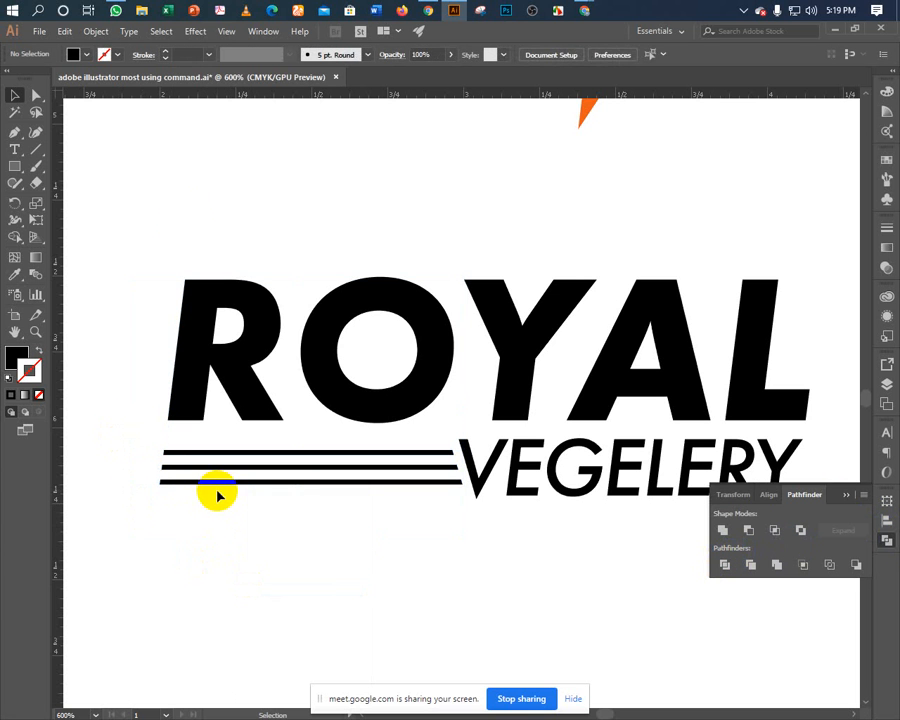
click(852, 490)
Convert the "ROYAL" text to outlines and fill it with the orange sampled from the filled carrot.
key(ctrl+minus)
key(ctrl+minus)
key(ctrl+minus)
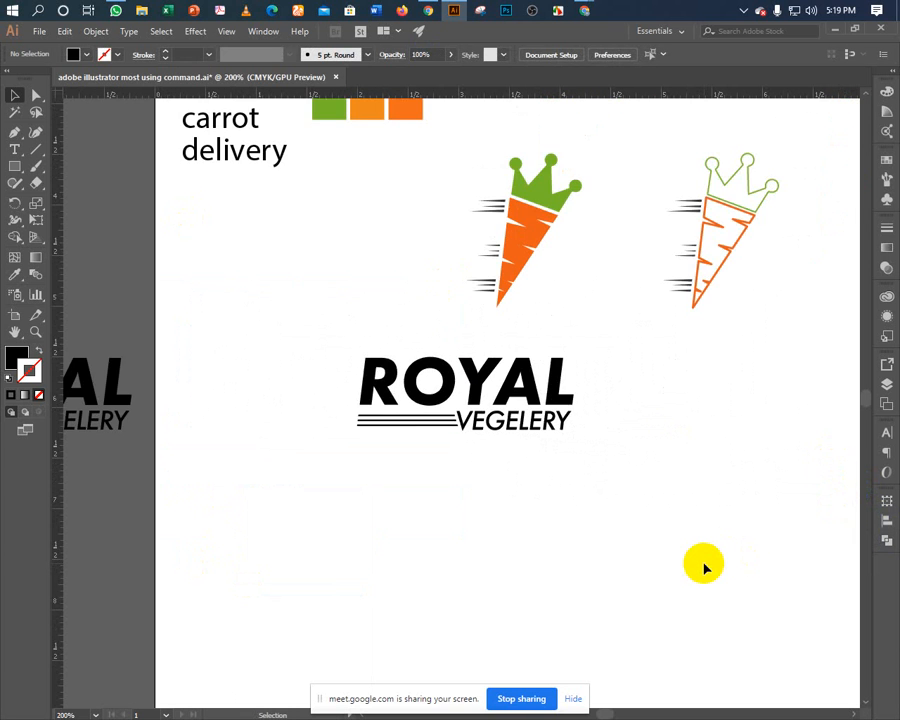
drag(677, 484, 625, 575)
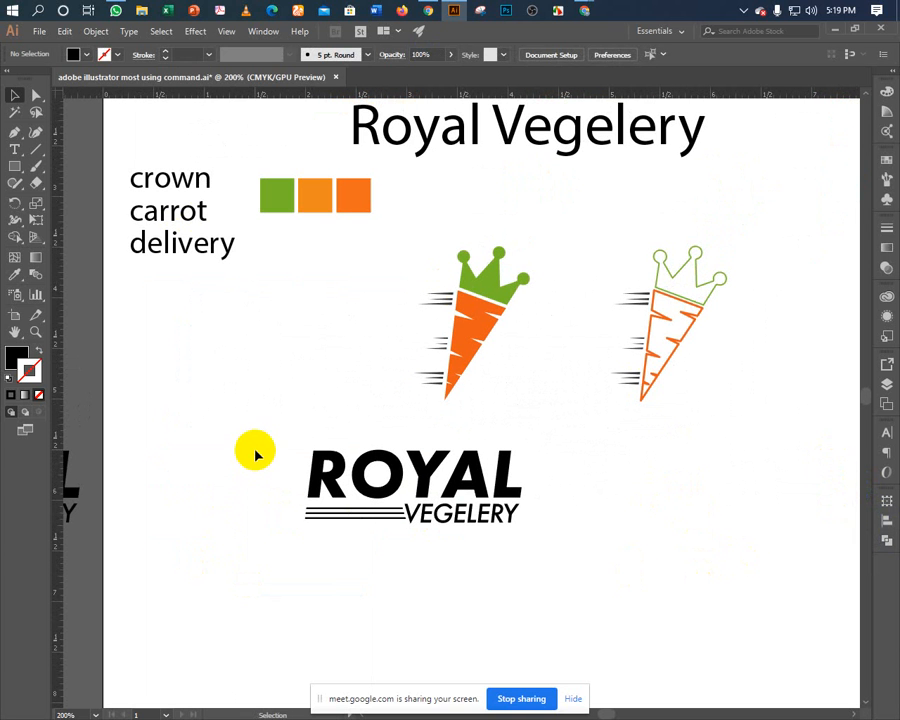
drag(255, 452, 600, 484)
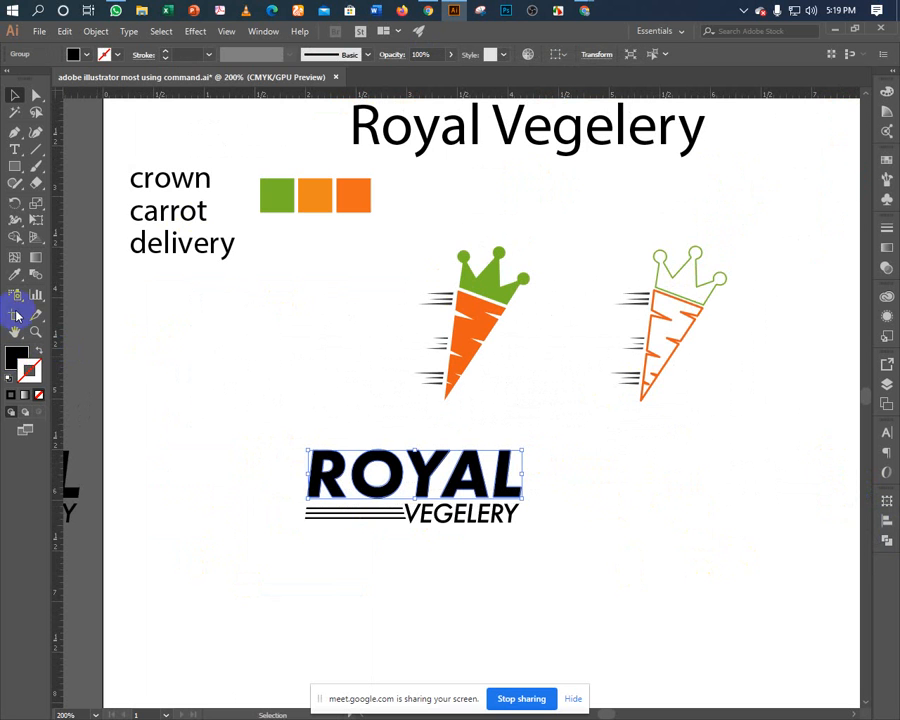
click(15, 275)
click(470, 321)
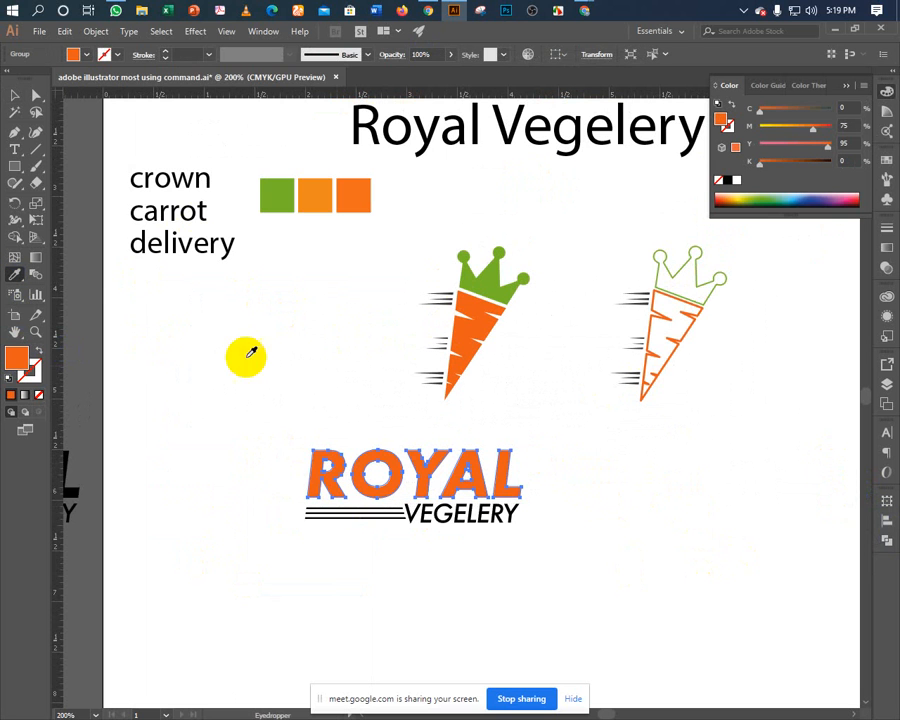
click(15, 95)
click(385, 562)
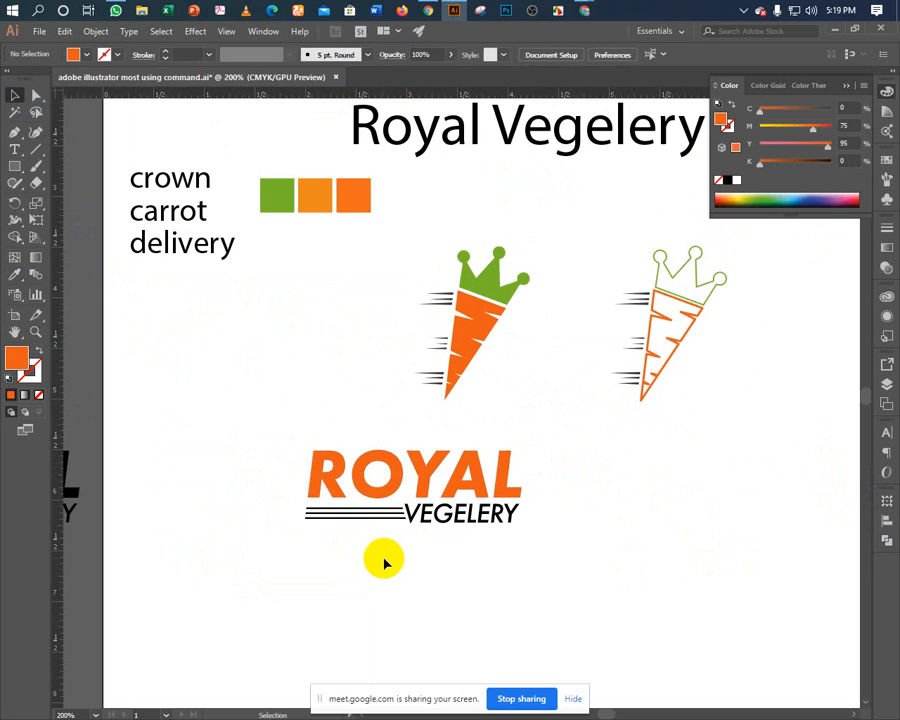
Fill the "VEGELERY" letters with the green sampled from the filled crown.
click(516, 512)
click(15, 275)
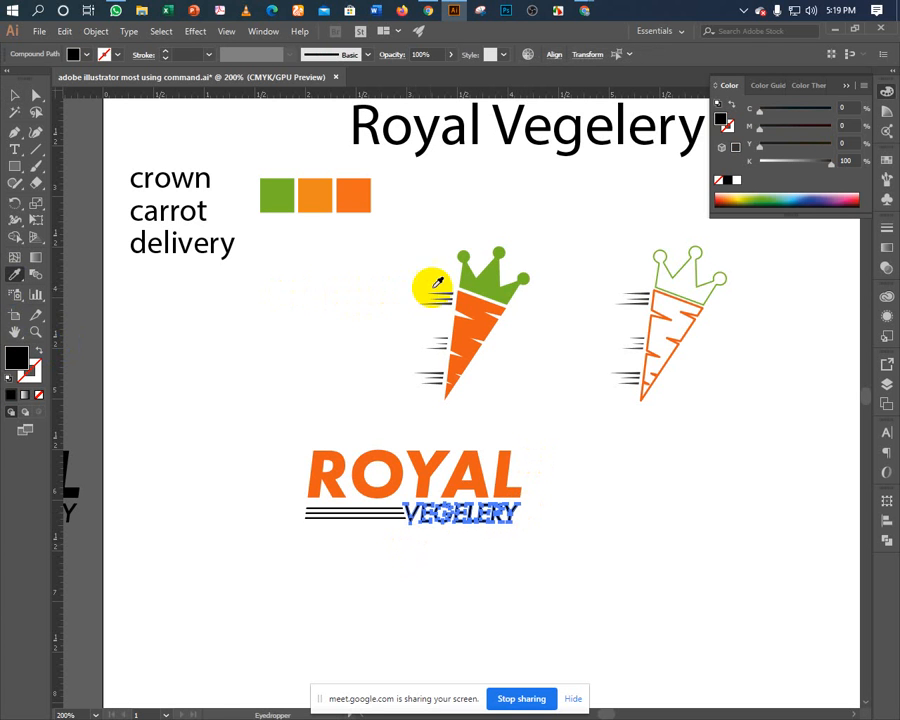
click(474, 270)
click(14, 92)
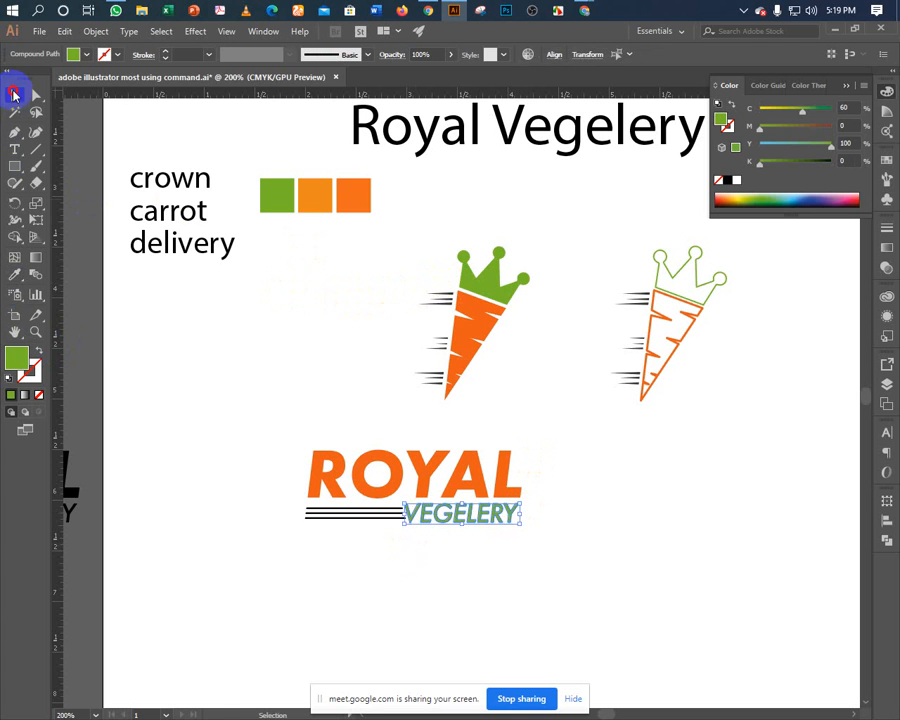
click(120, 344)
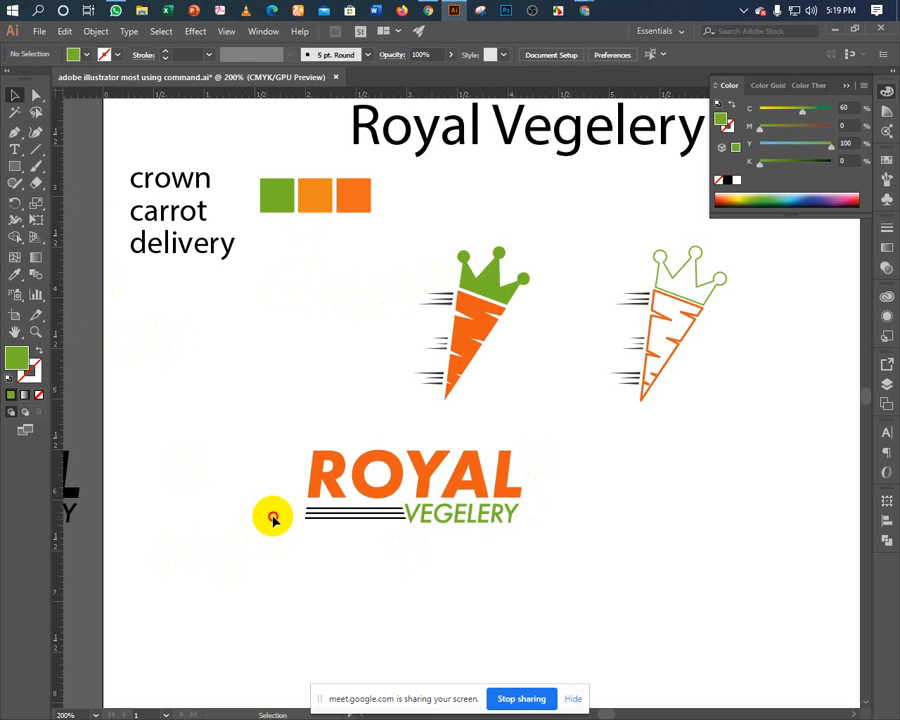
Fill the three speed lines beside "VEGELERY" with the green sampled from the colour swatch square.
drag(267, 516, 333, 506)
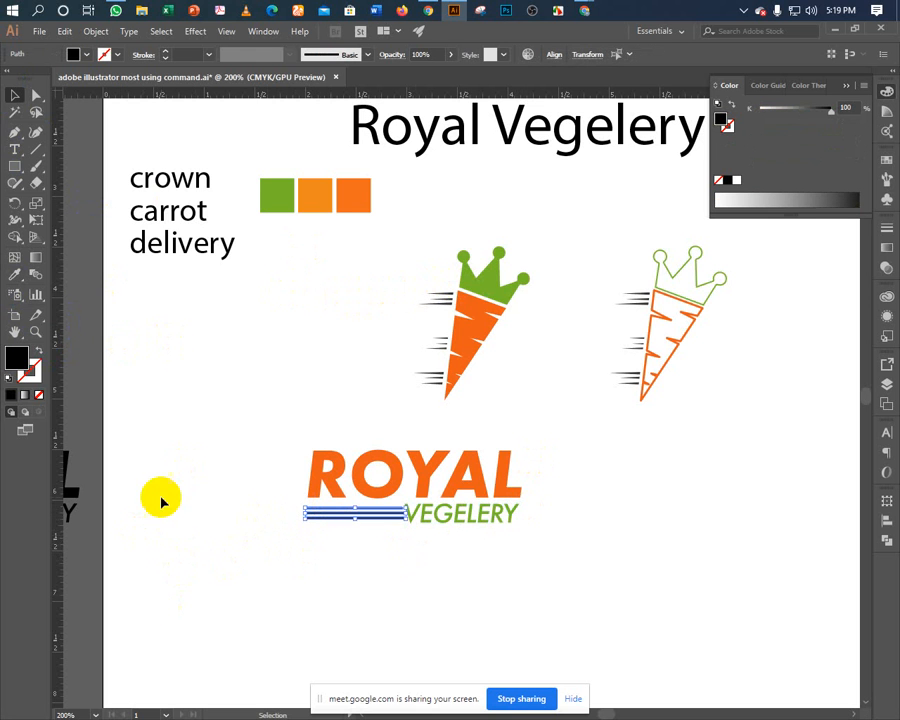
click(15, 275)
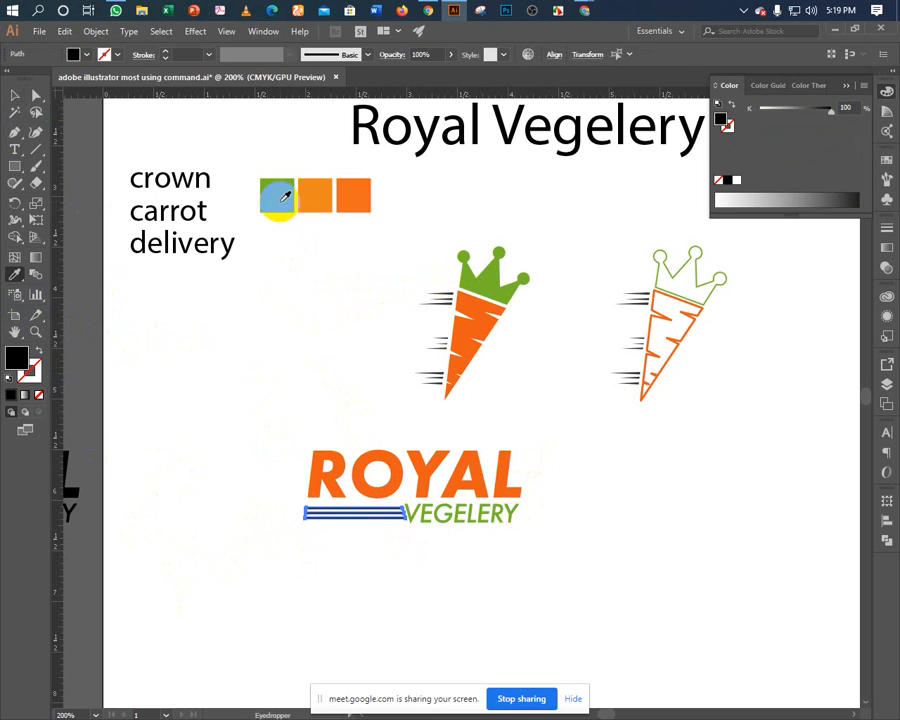
click(285, 197)
click(16, 94)
click(212, 378)
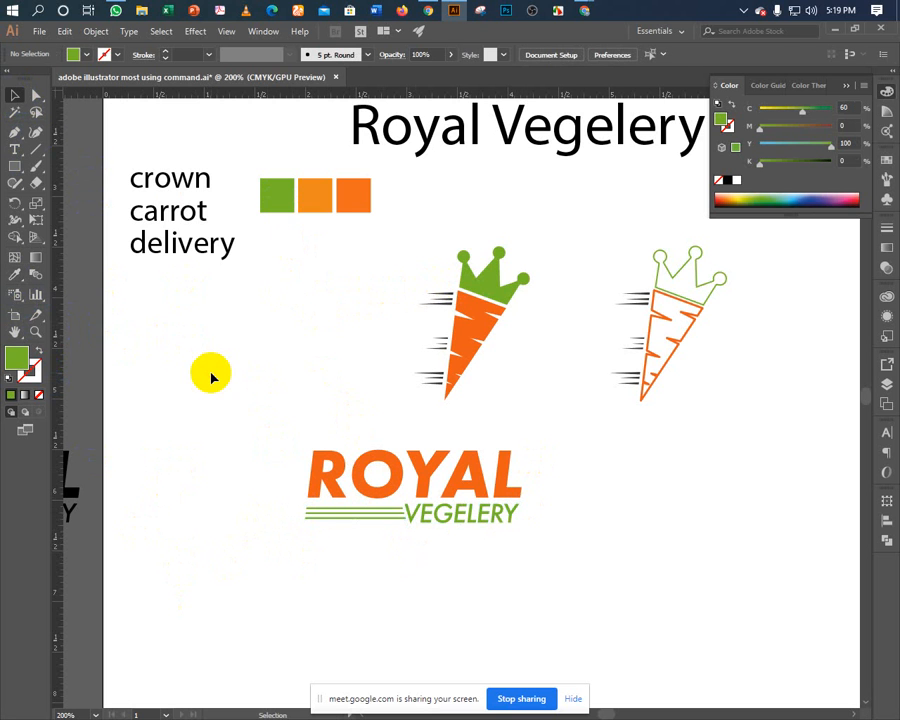
drag(211, 430, 554, 576)
key(a)
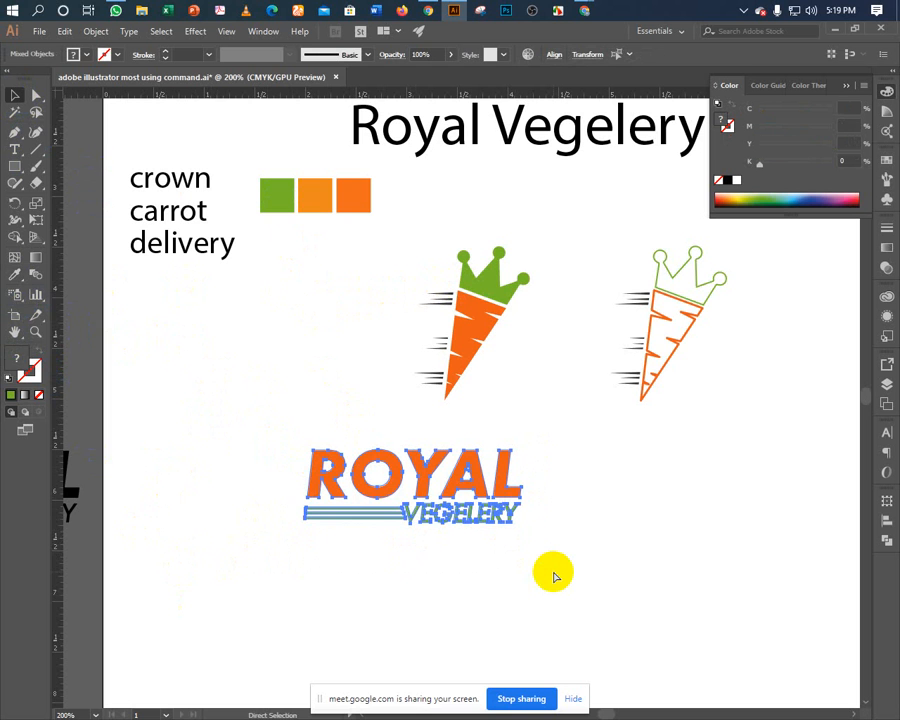
key(v)
click(424, 546)
Move the filled carrot-crown mark with its speed lines to sit centrally above the "ROYAL" text.
scroll(400, 470, up, 2)
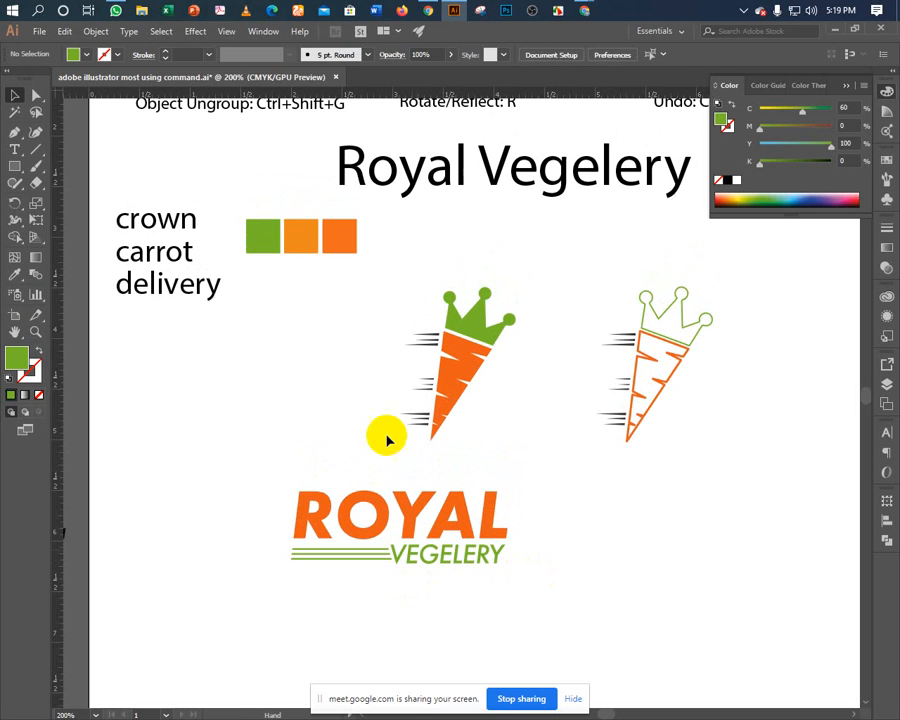
drag(371, 318, 506, 430)
drag(452, 400, 398, 434)
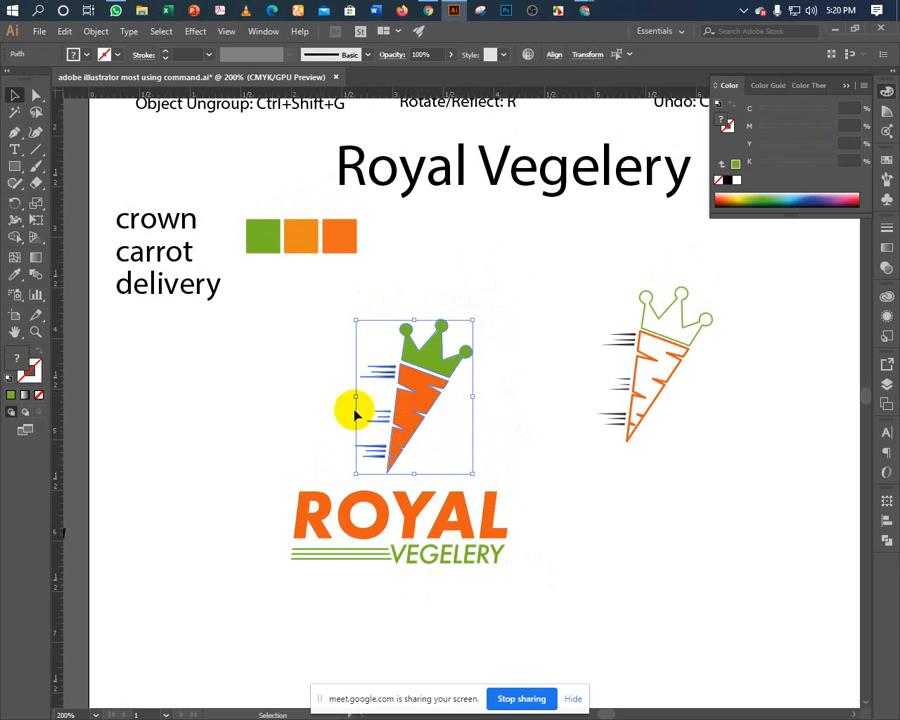
Try to align the separate mark pieces and the two-line name on their horizontal centres.
click(278, 343)
drag(278, 343, 488, 607)
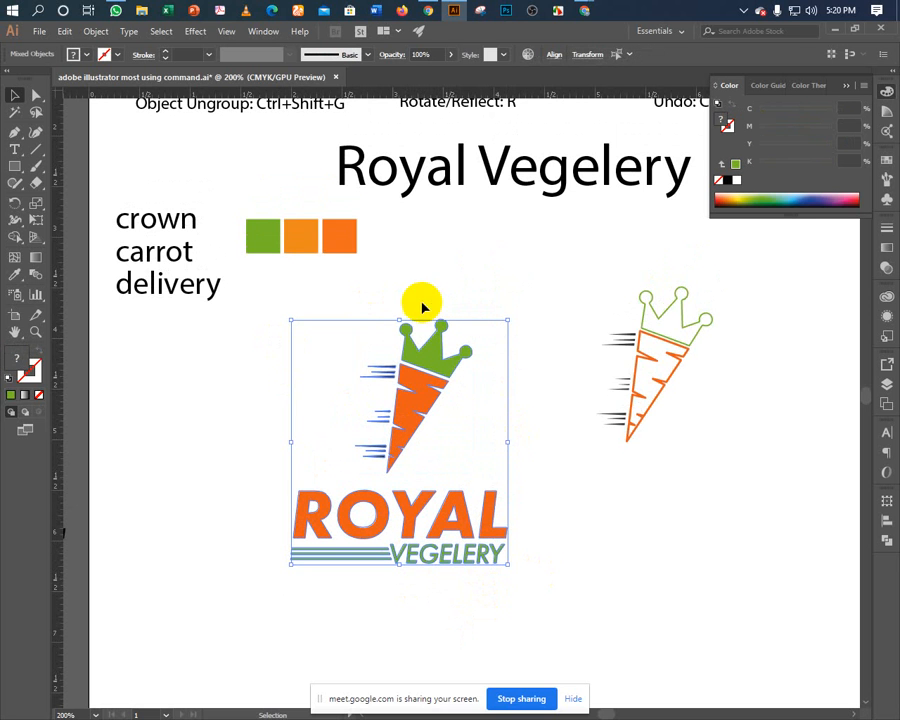
click(554, 54)
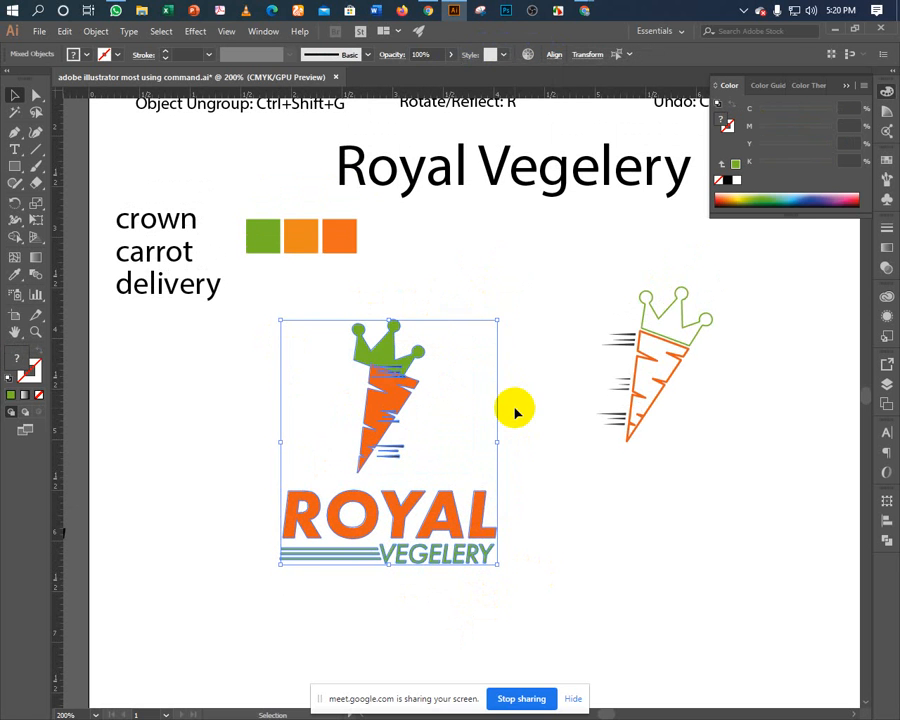
Undo the centre alignment and group the carrot, crown and speed lines of the filled mark.
key(a)
key(v)
drag(342, 298, 496, 462)
key(a)
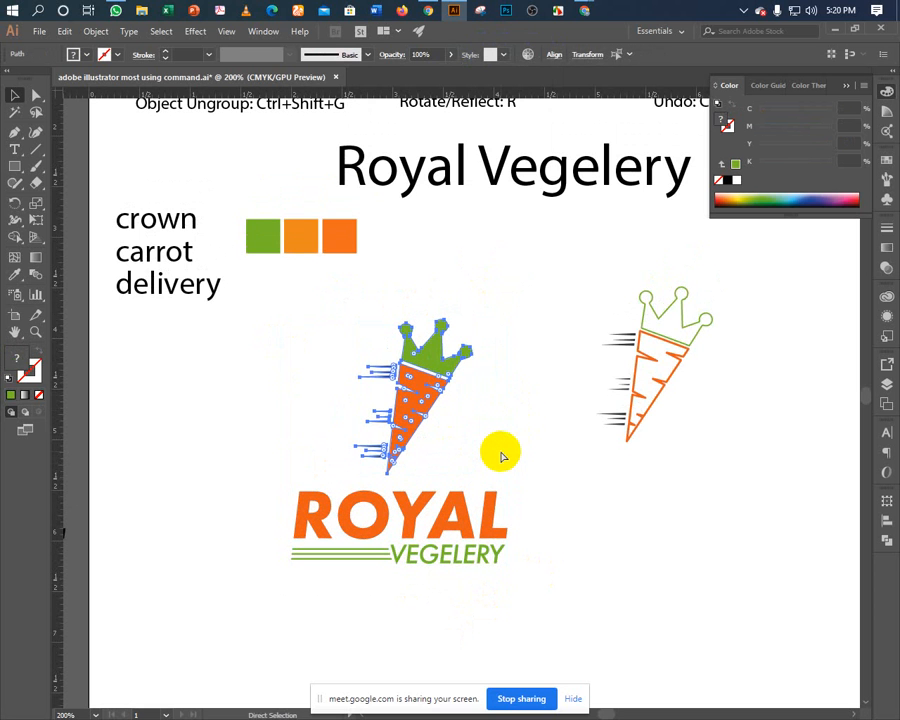
Align the grouped carrot-crown mark and the "ROYAL VEGELERY" name on their horizontal centres.
key(v)
drag(283, 315, 490, 567)
click(552, 56)
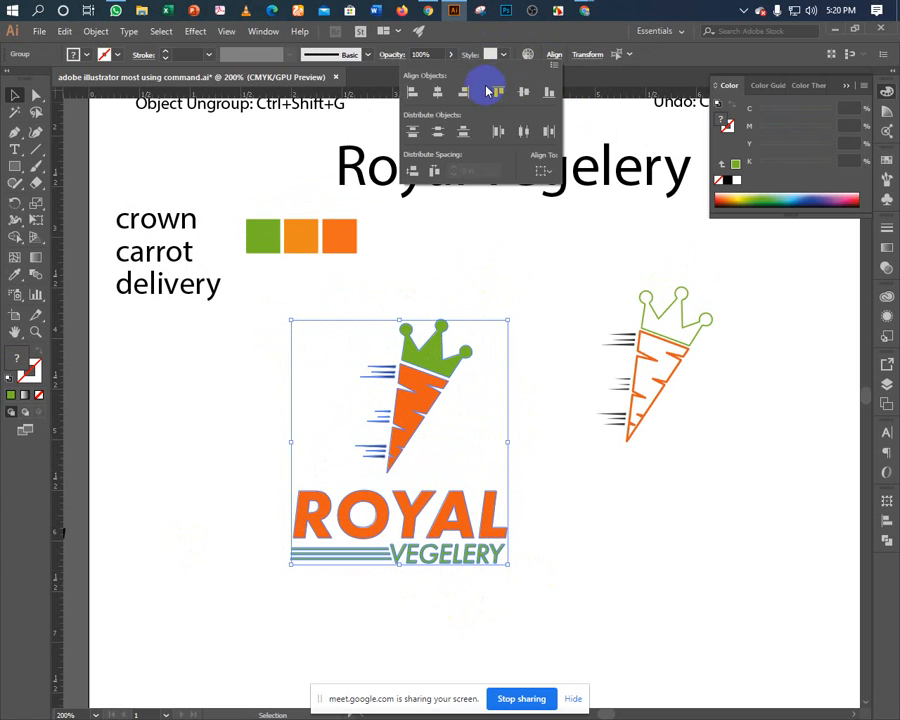
click(436, 91)
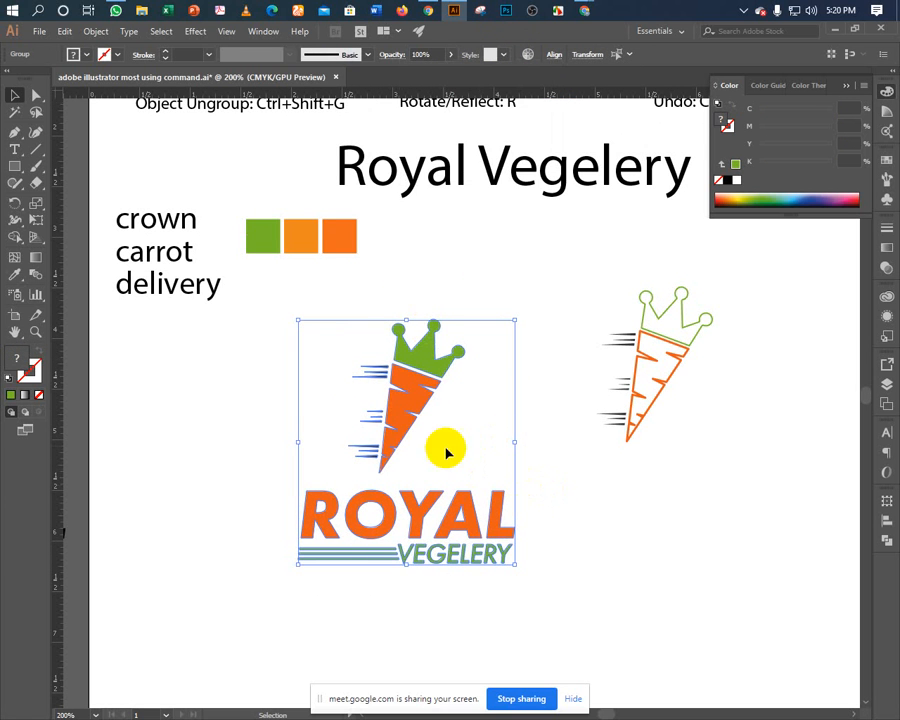
click(273, 410)
Try tilting the carrot-crown mark further clockwise above "ROYAL" and undo the rotation and move.
click(397, 418)
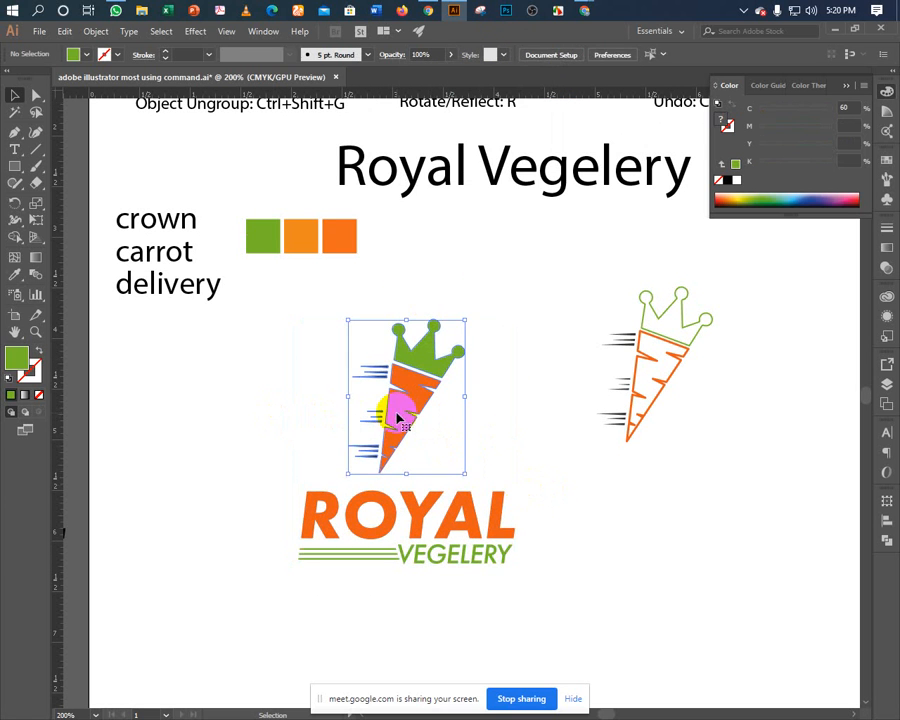
drag(472, 319, 490, 351)
drag(411, 407, 414, 427)
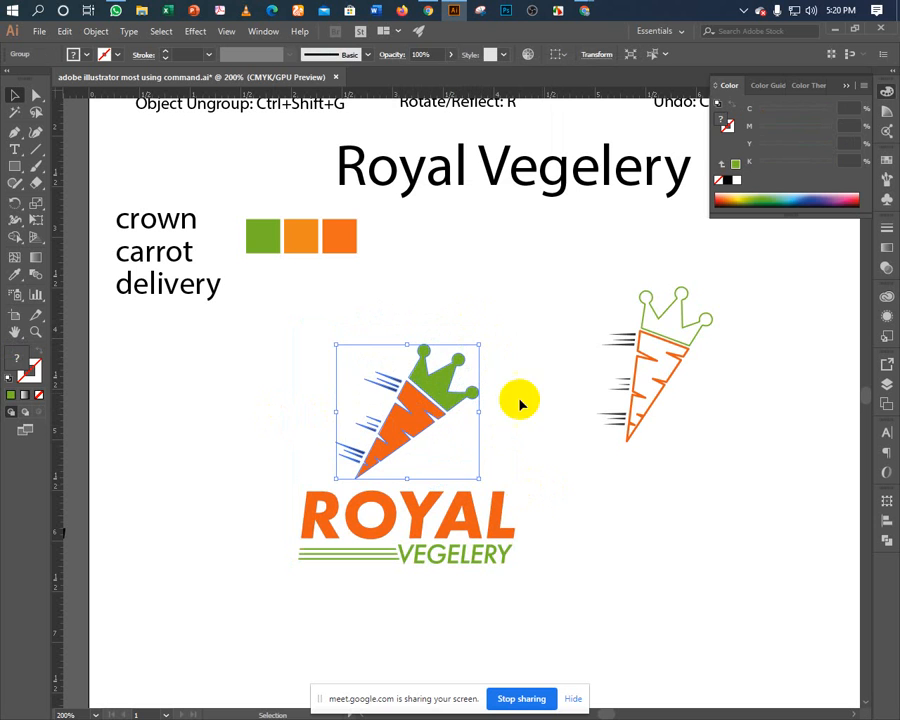
click(573, 391)
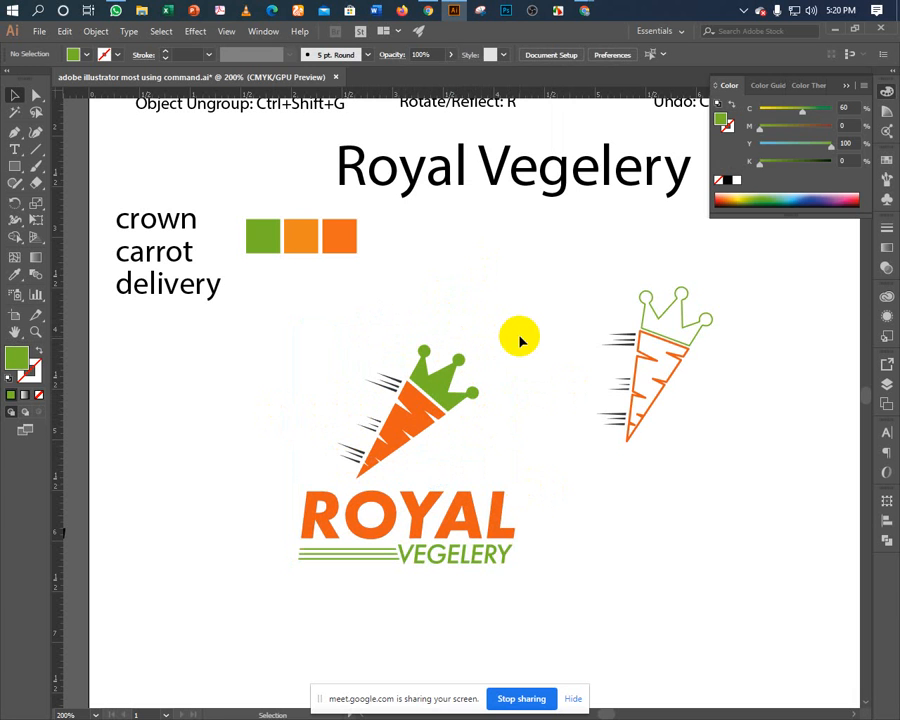
key(ctrl+z)
key(ctrl+z)
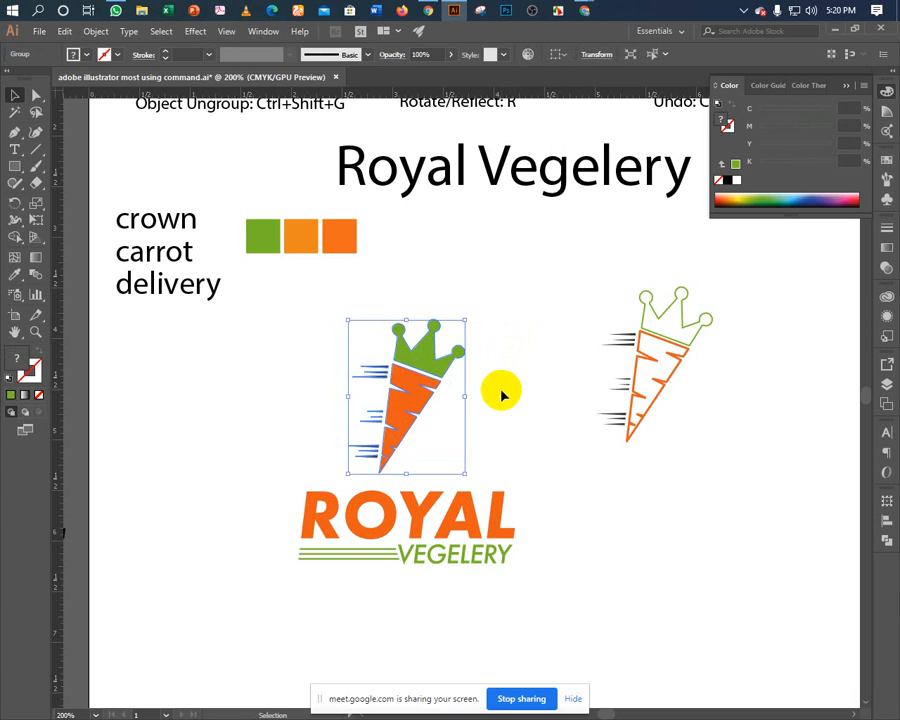
Move the carrot-crown mark to the left of the "ROYAL VEGELERY" name and scale it down slightly.
click(501, 392)
click(404, 434)
drag(458, 444, 579, 383)
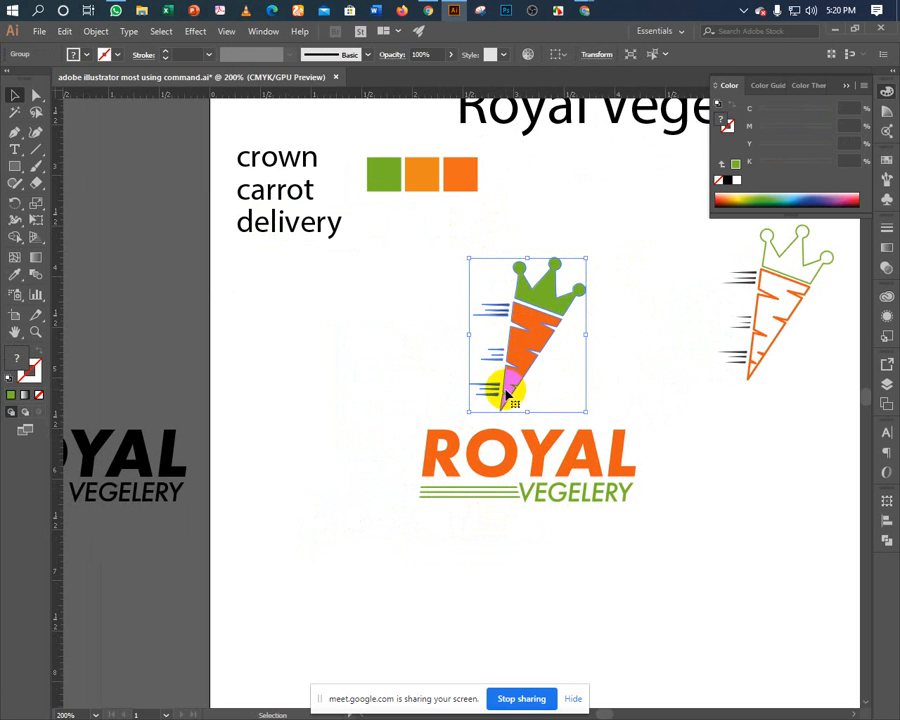
click(409, 432)
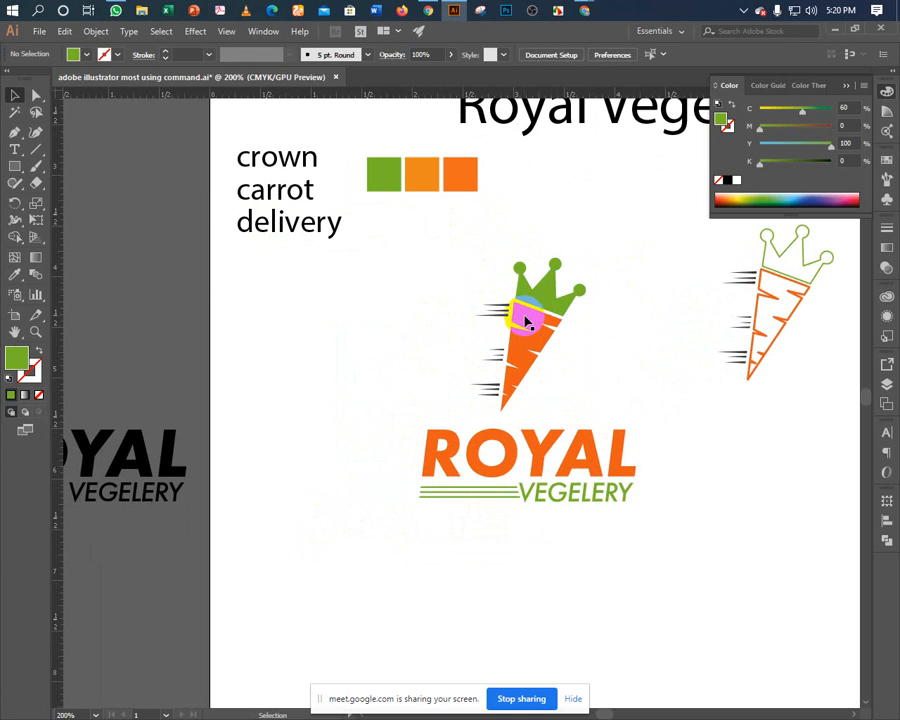
drag(525, 318, 364, 432)
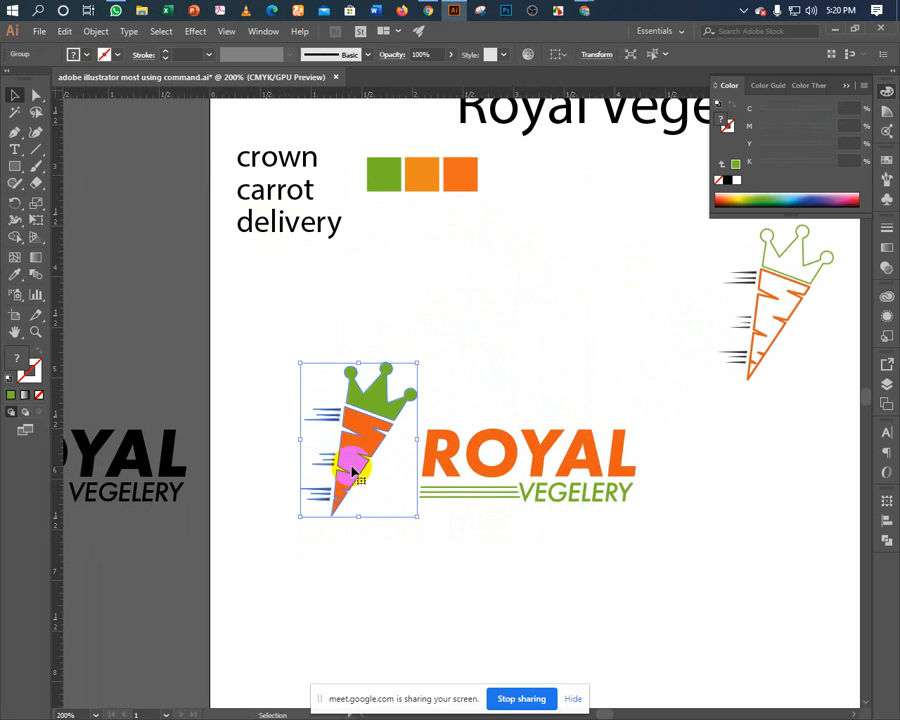
drag(416, 366, 407, 376)
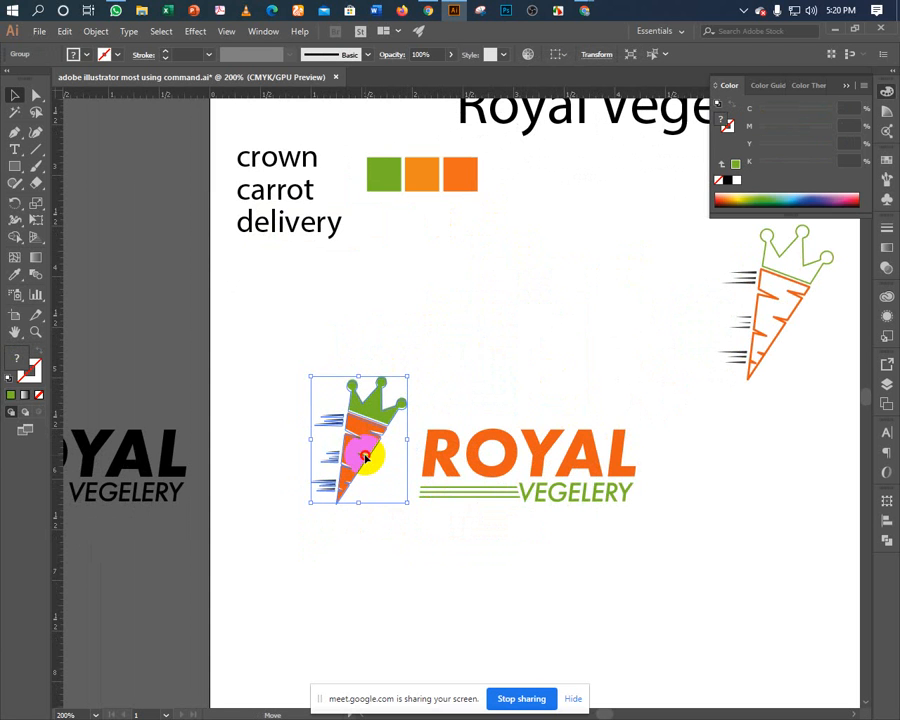
click(375, 583)
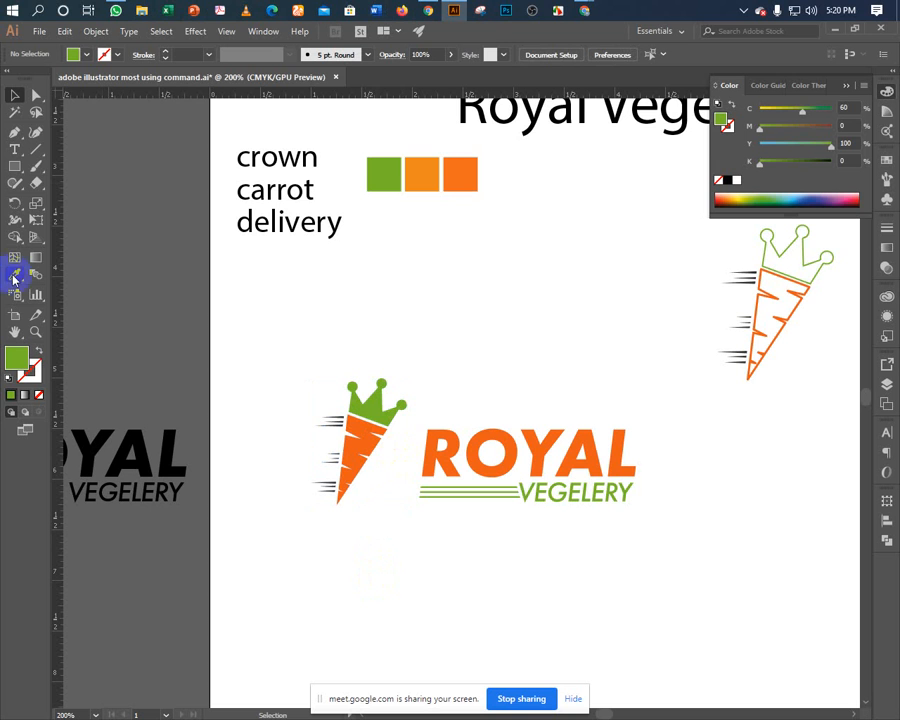
Draw a slanted line along the left edge of the name and give it a 2 pt stroke in the carrot's orange.
click(37, 148)
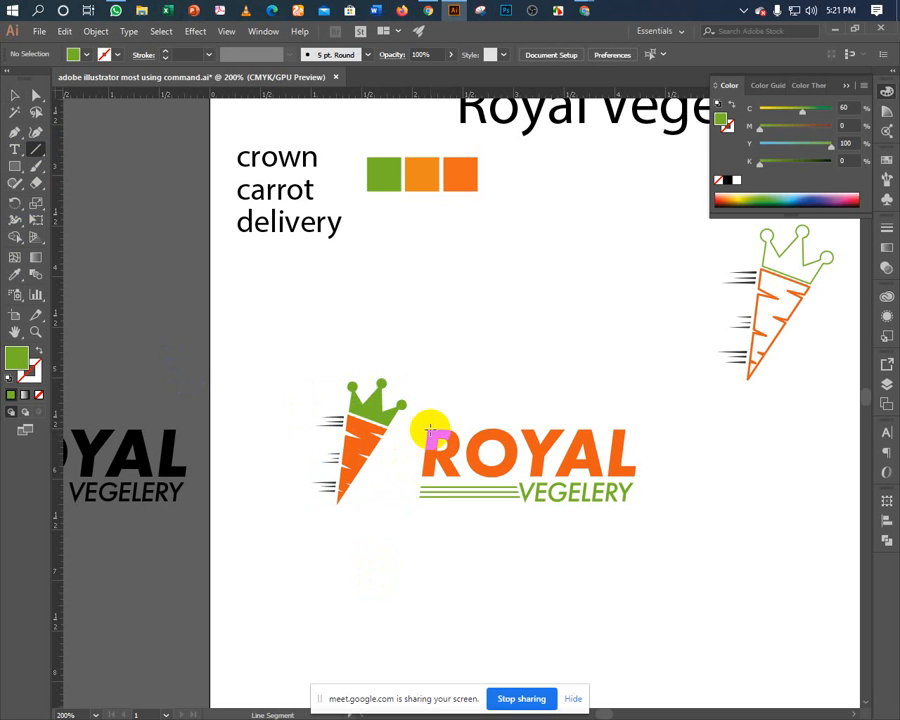
drag(428, 432, 416, 516)
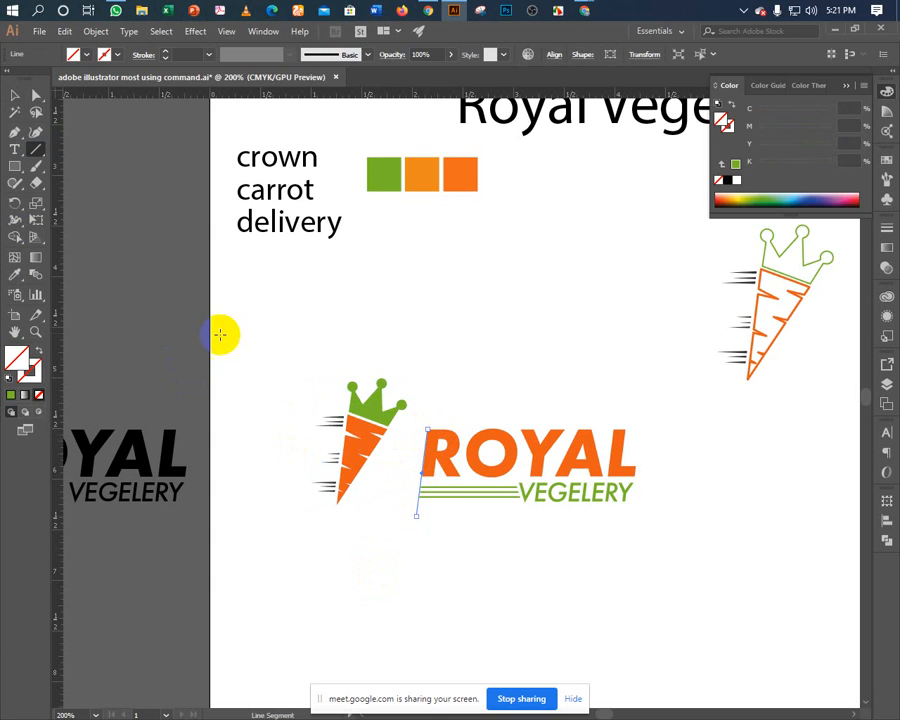
click(14, 95)
click(29, 378)
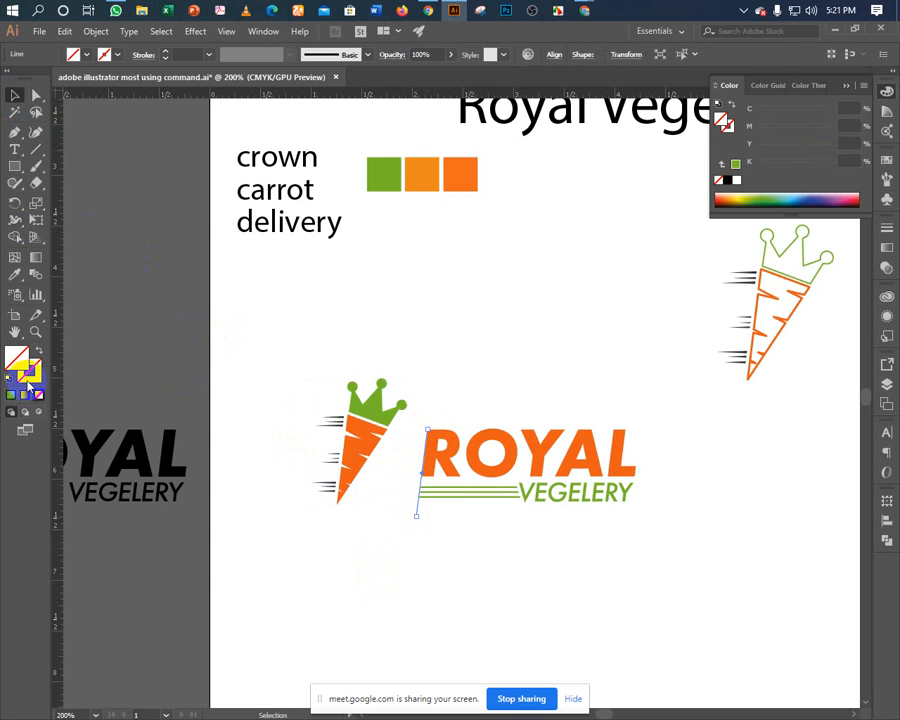
click(14, 274)
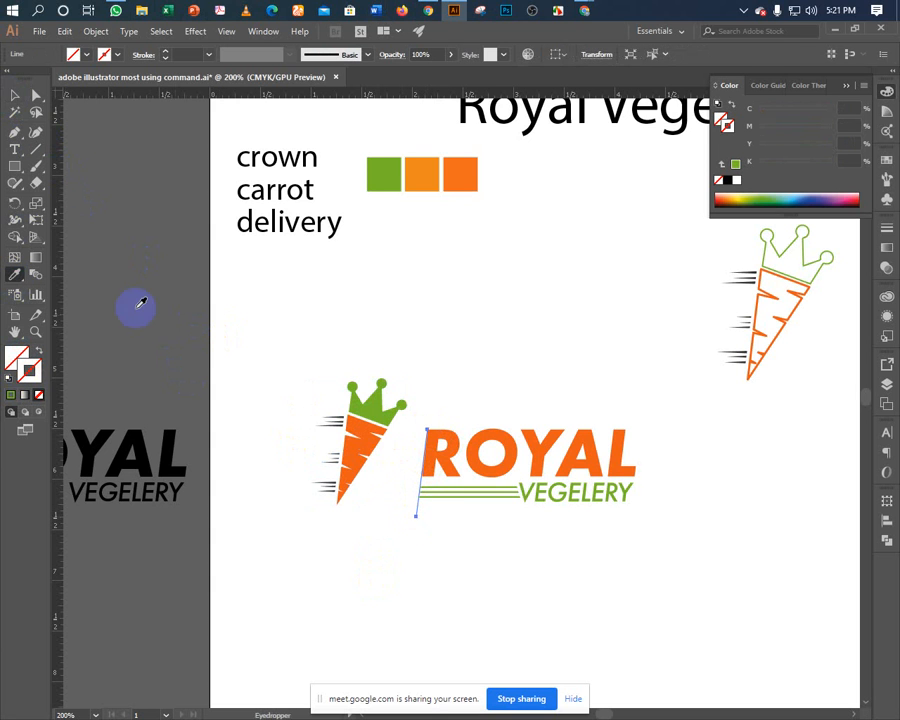
click(358, 431)
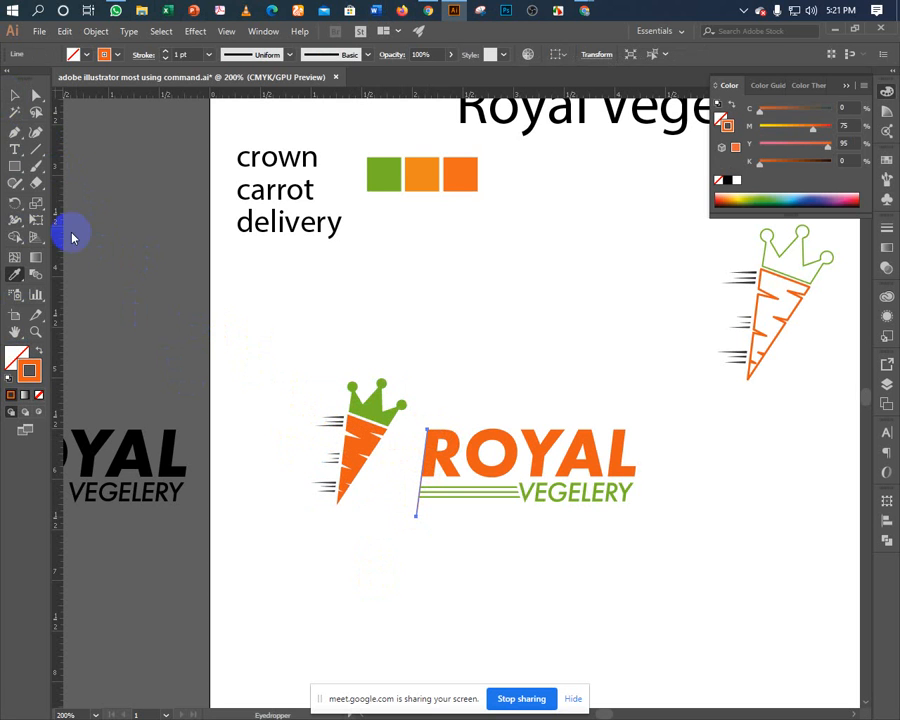
click(12, 95)
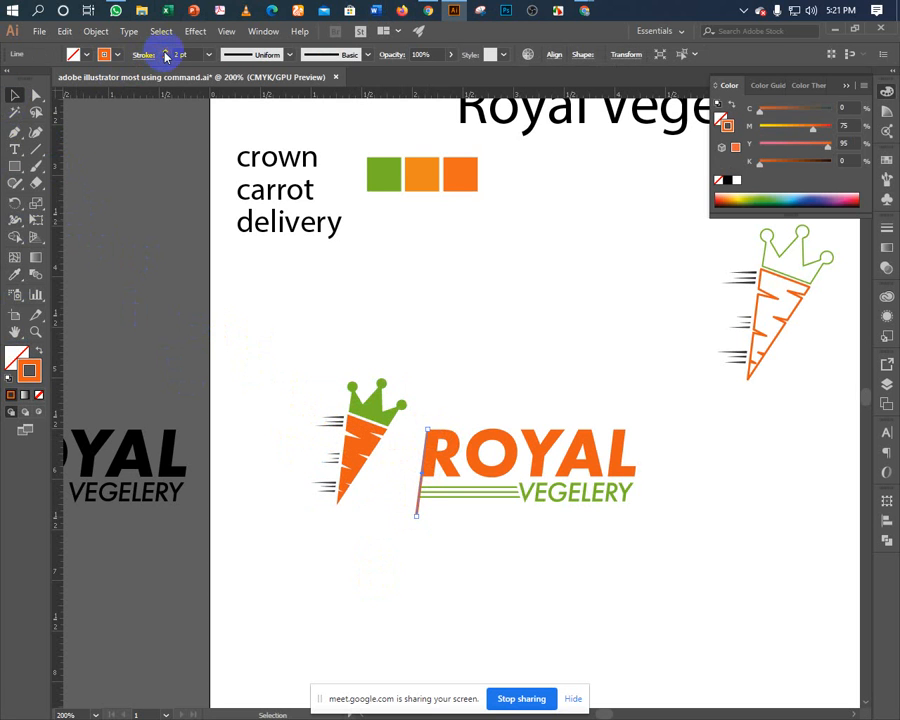
Place the slanted line as a divider between the mark and the name and recolour its stroke with the crown's green.
drag(419, 513, 404, 500)
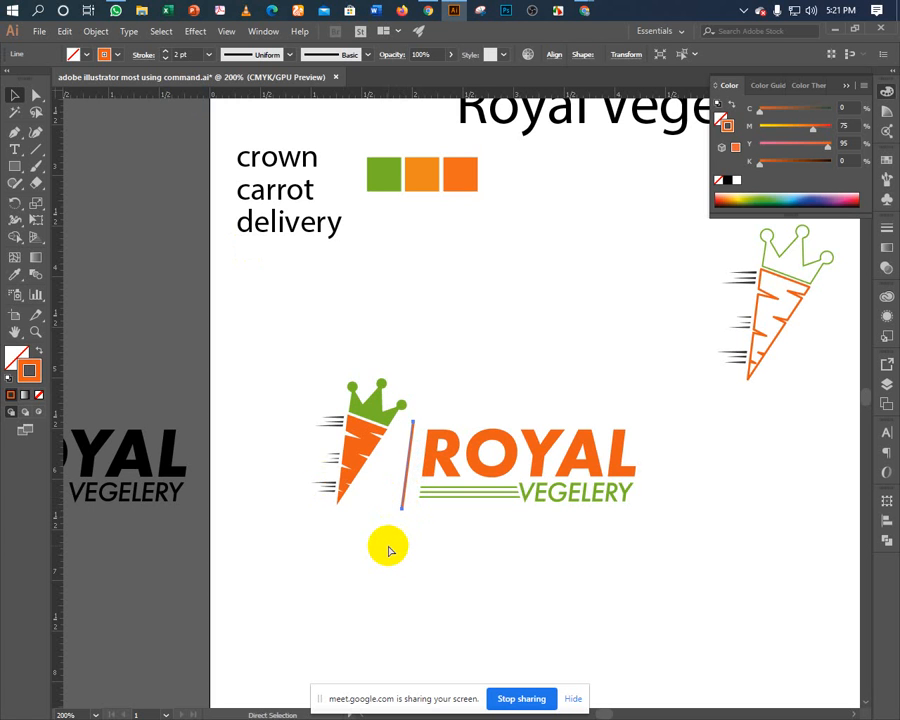
key(ctrl+shift+Right)
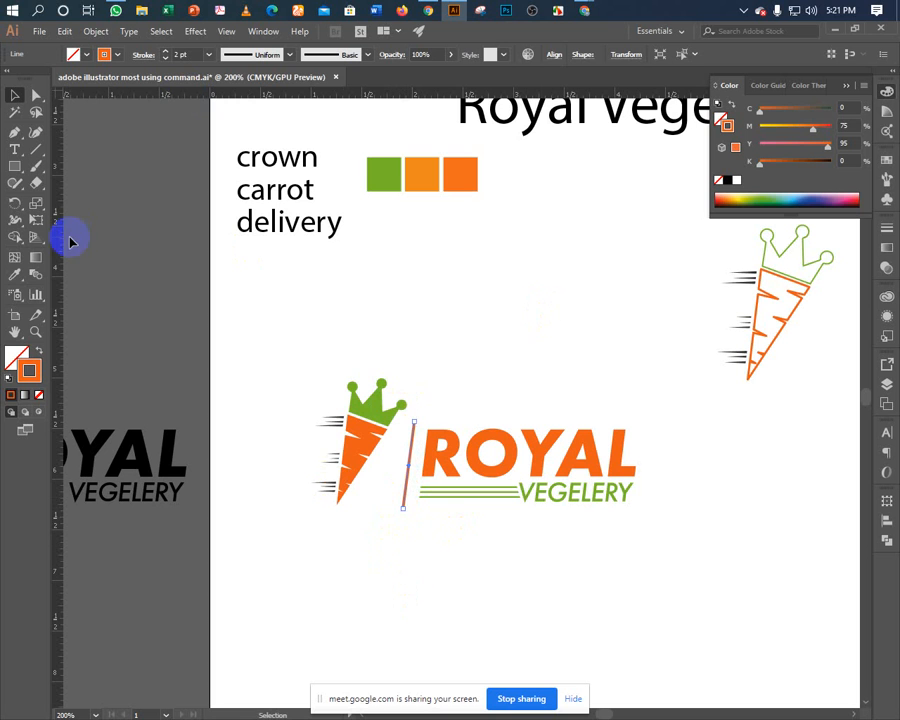
click(15, 273)
click(361, 396)
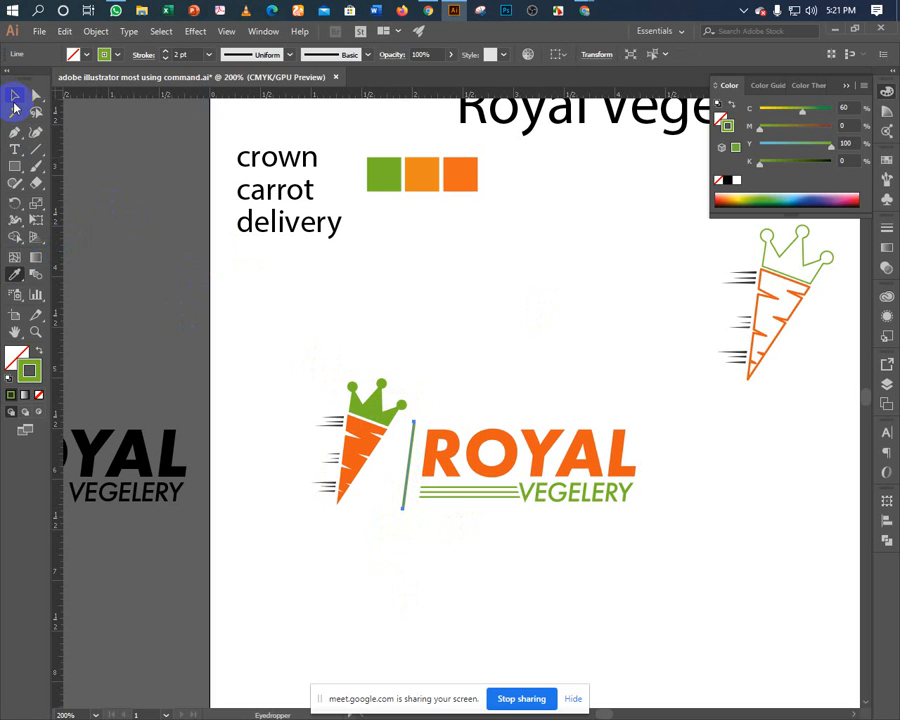
click(15, 95)
Scale the carrot-crown mark down further and shift it lower beside the slanted divider line.
click(353, 425)
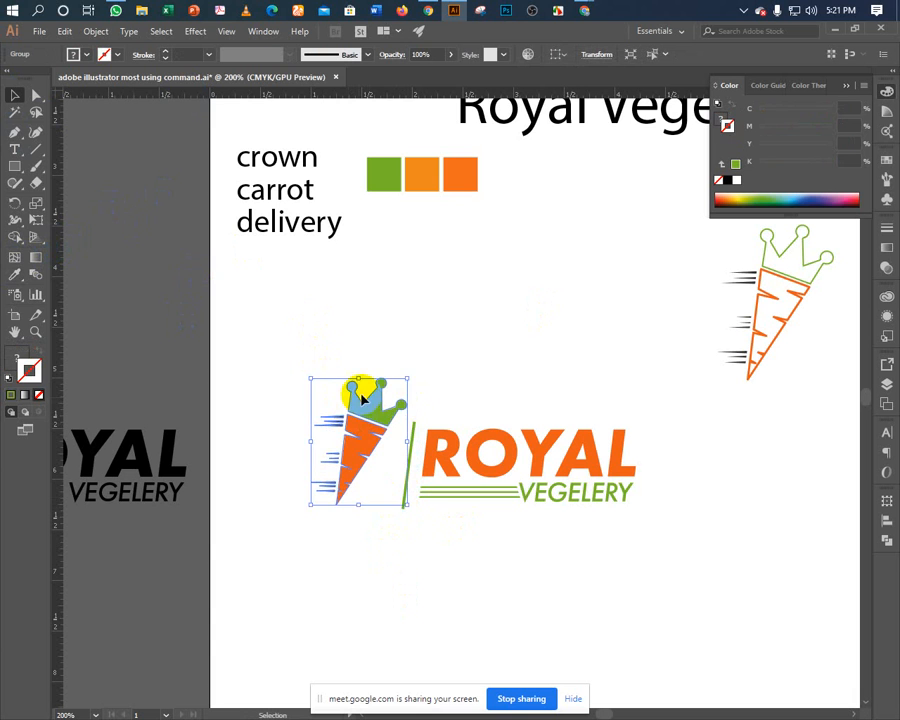
drag(400, 385, 382, 382)
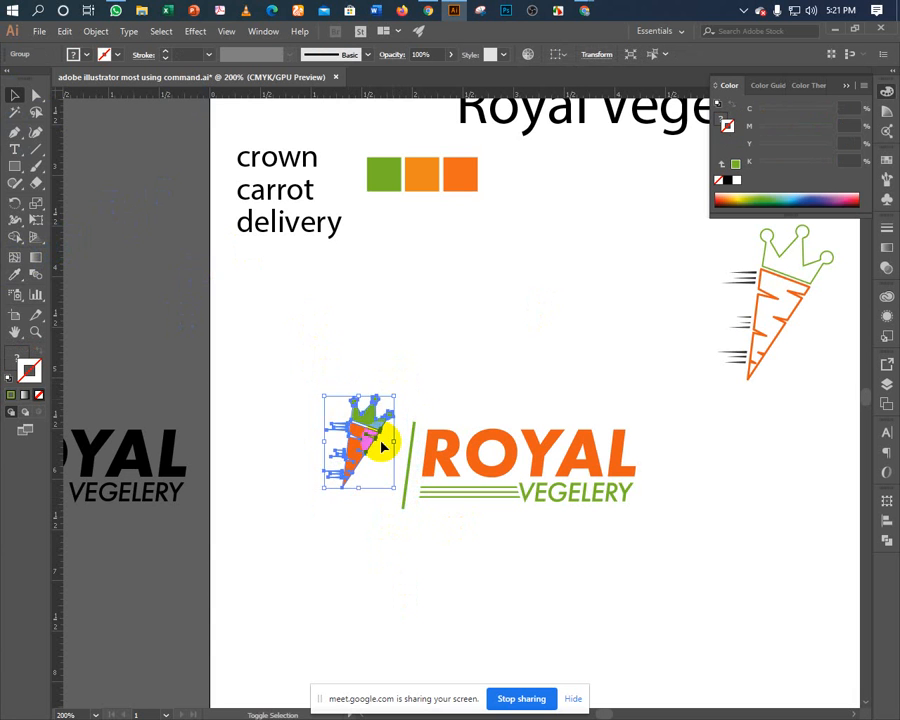
key(a)
key(ctrl+Down)
key(ctrl+Down)
key(ctrl+Down)
key(ctrl+Down)
key(ctrl+Down)
key(ctrl+Down)
key(ctrl+Down)
key(ctrl+Down)
key(ctrl+Down)
key(ctrl+Down)
key(ctrl+Down)
key(ctrl+Down)
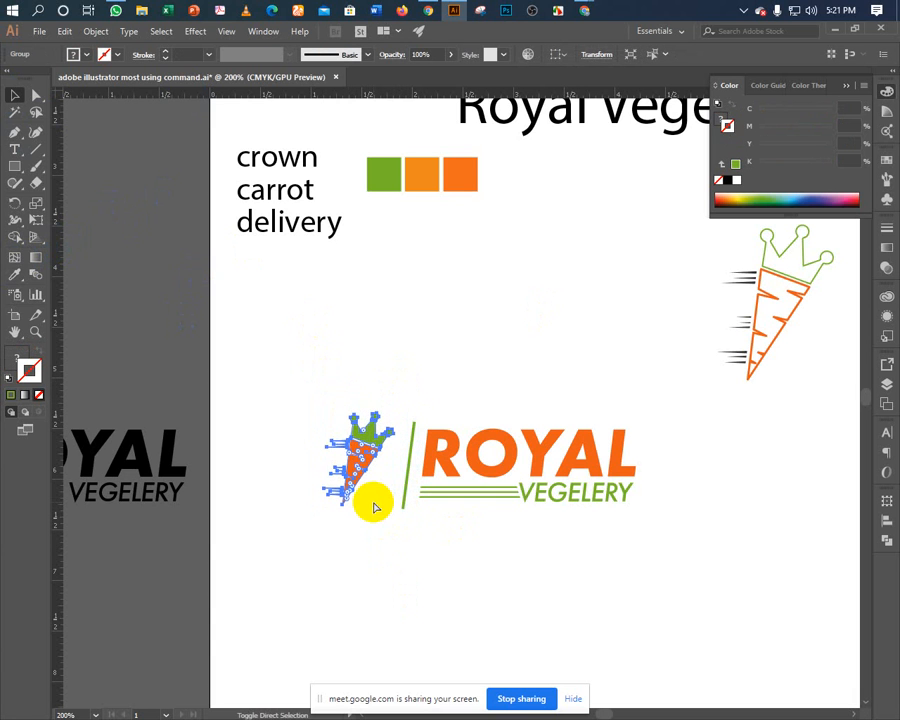
click(466, 520)
Select the carrot-crown mark, the divider line and the "ROYAL VEGELERY" name together.
click(466, 502)
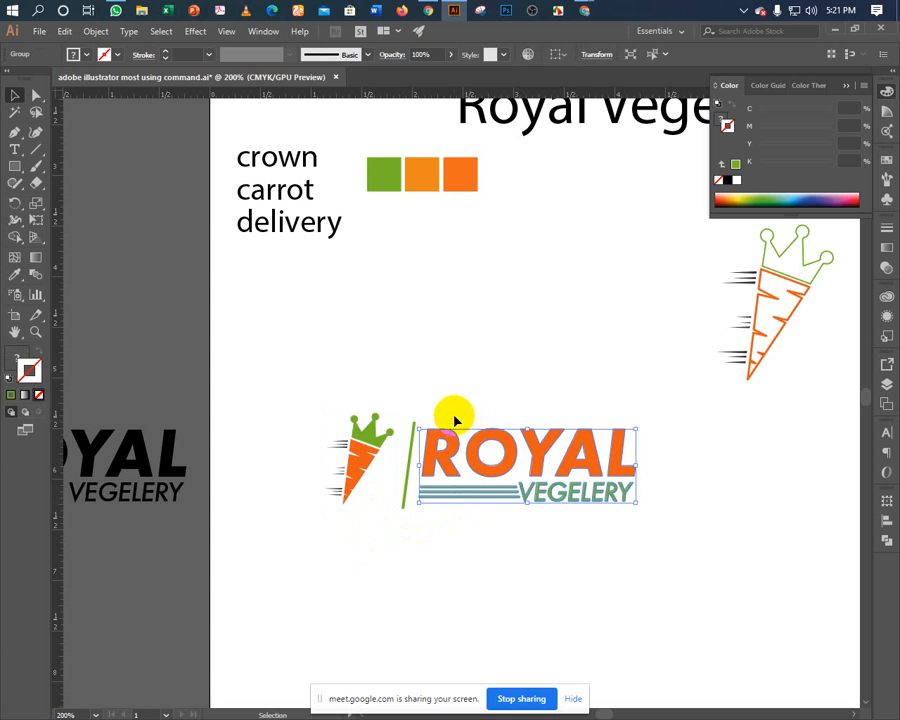
click(288, 369)
drag(288, 369, 550, 606)
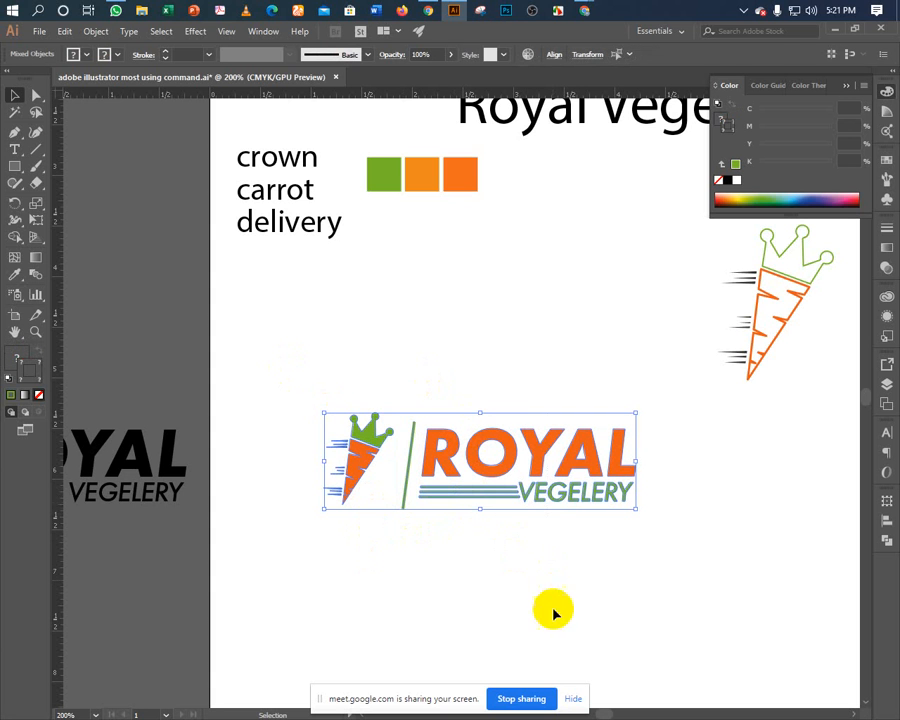
Align the carrot icon, divider line and ROYAL VEGELERY text of the horizontal logo on their vertical centres.
click(553, 56)
click(521, 93)
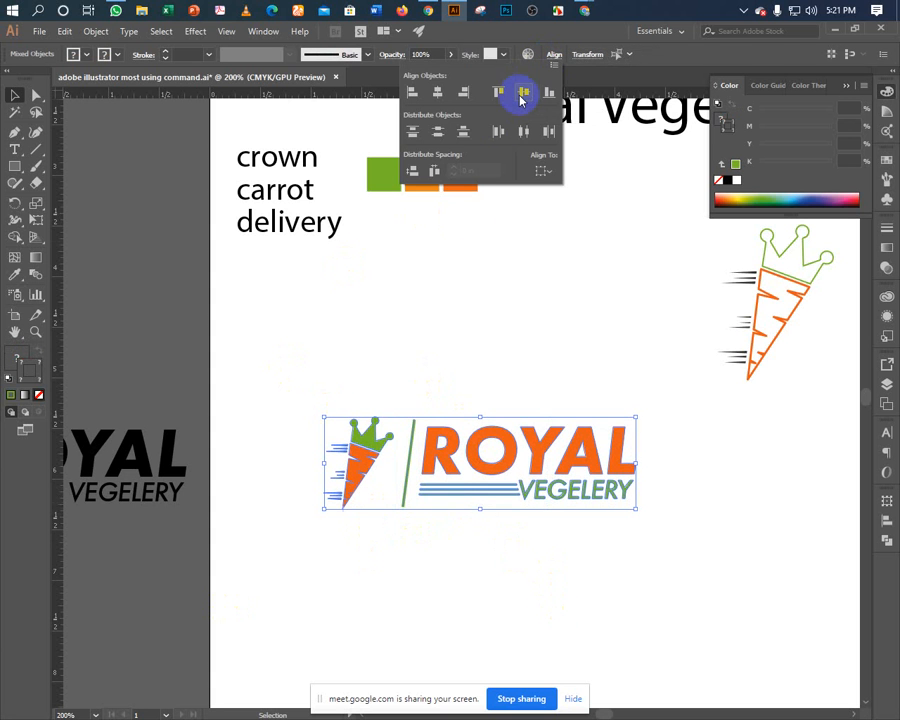
click(427, 311)
click(427, 311)
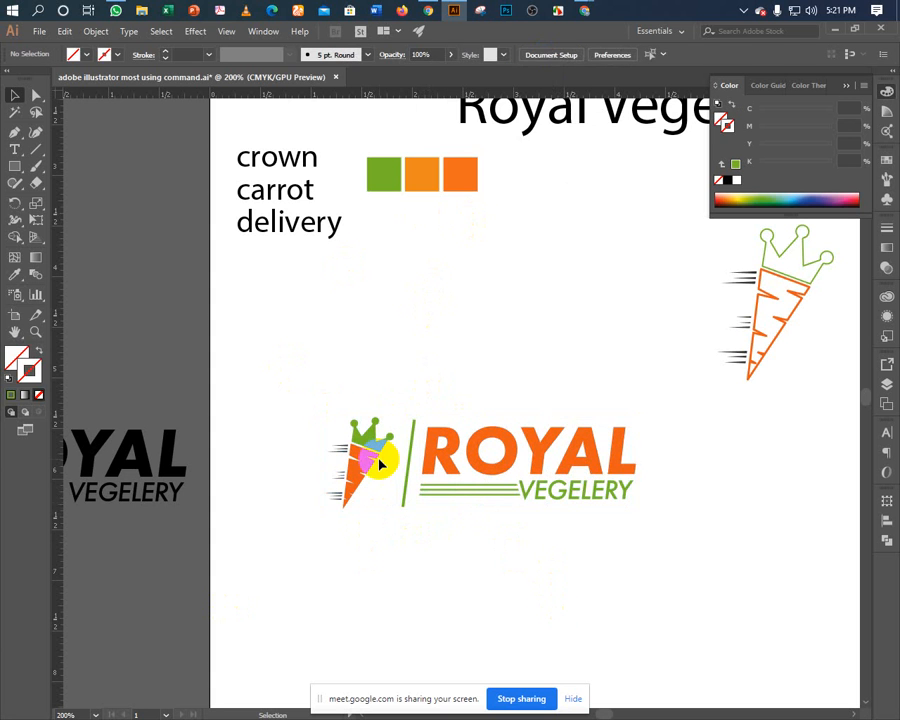
Nudge the filled carrot icon slightly to the right, closer to the green divider line.
click(383, 444)
key(Right)
key(Right)
key(Right)
key(Right)
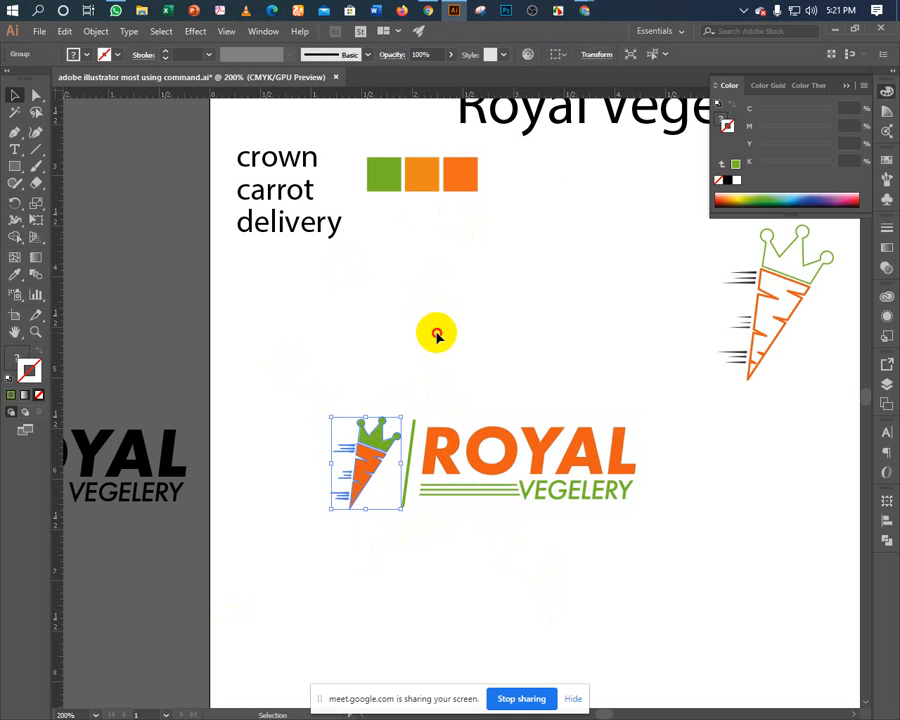
click(368, 370)
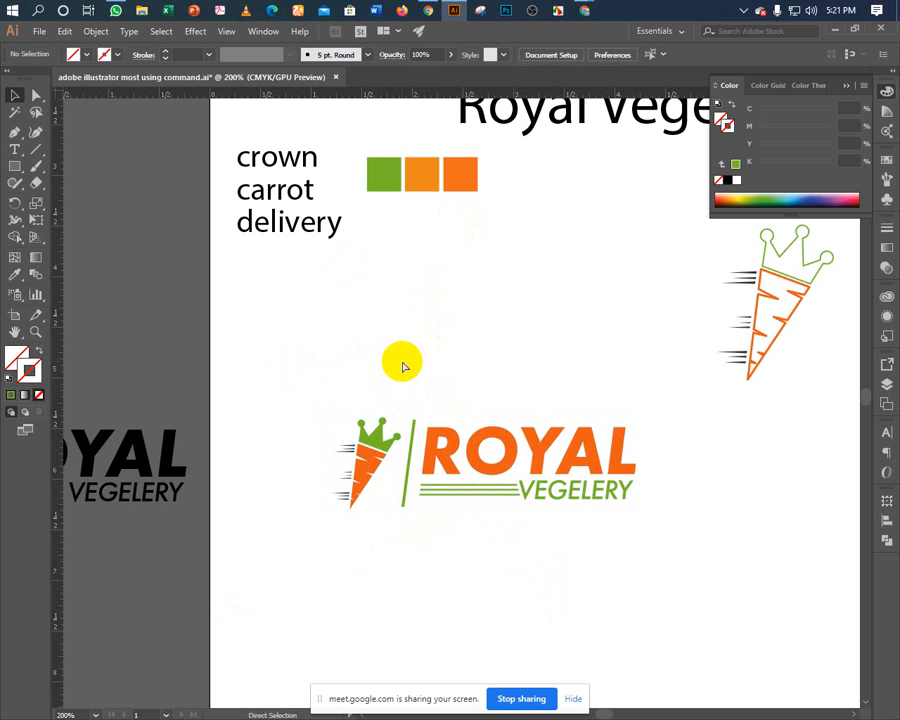
Duplicate the coloured ROYAL VEGELERY text to the right of the horizontal logo, below the outlined carrot.
key(ctrl+minus)
key(ctrl+minus)
drag(470, 359, 344, 419)
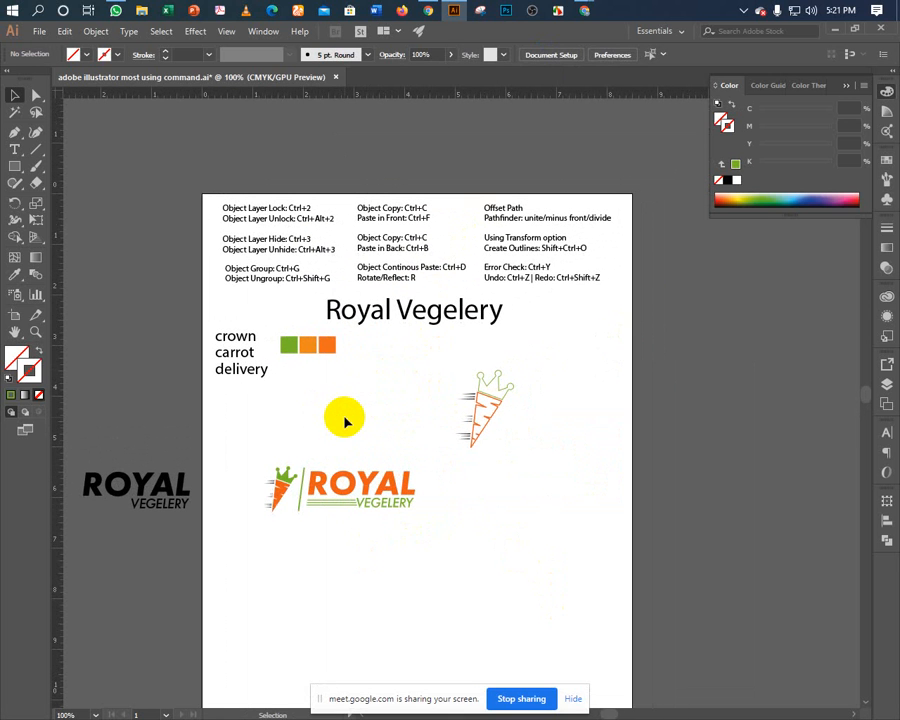
drag(261, 442, 412, 552)
click(328, 452)
drag(328, 452, 558, 500)
Move the outlined crown-and-carrot icon directly above the copied ROYAL VEGELERY text and scale it down slightly.
drag(426, 368, 532, 428)
click(468, 404)
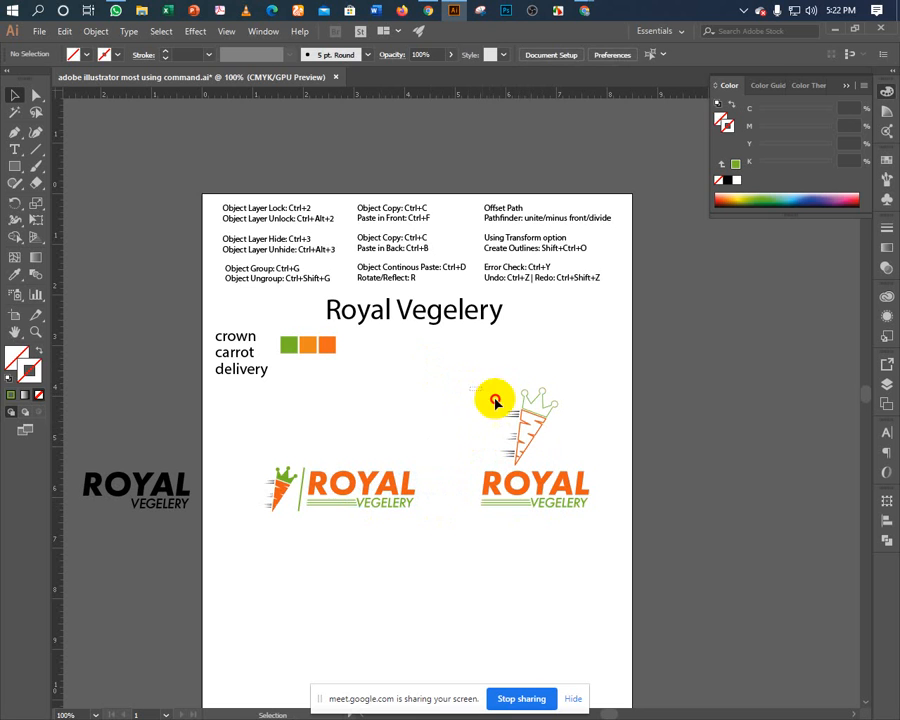
click(549, 422)
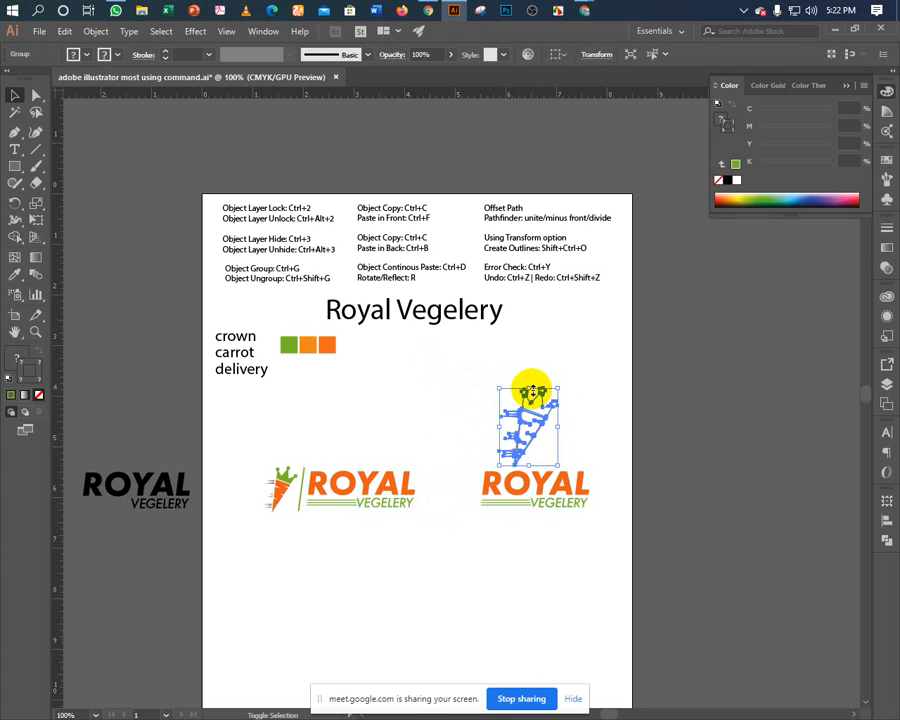
drag(529, 388, 528, 397)
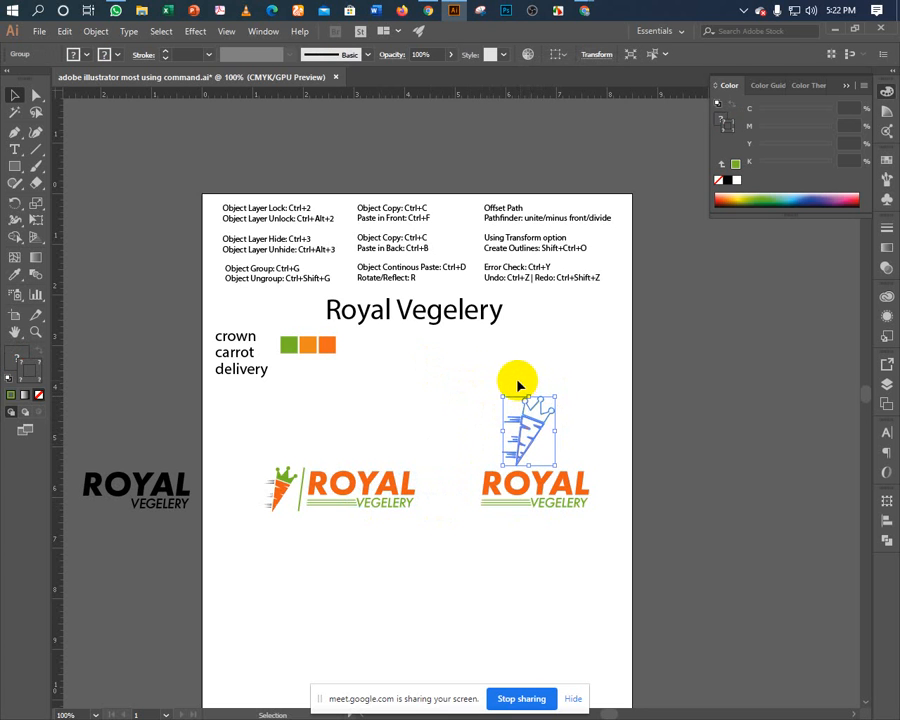
Align the outlined carrot icon and the copied text beneath it on their horizontal centres.
click(478, 380)
drag(475, 379, 570, 463)
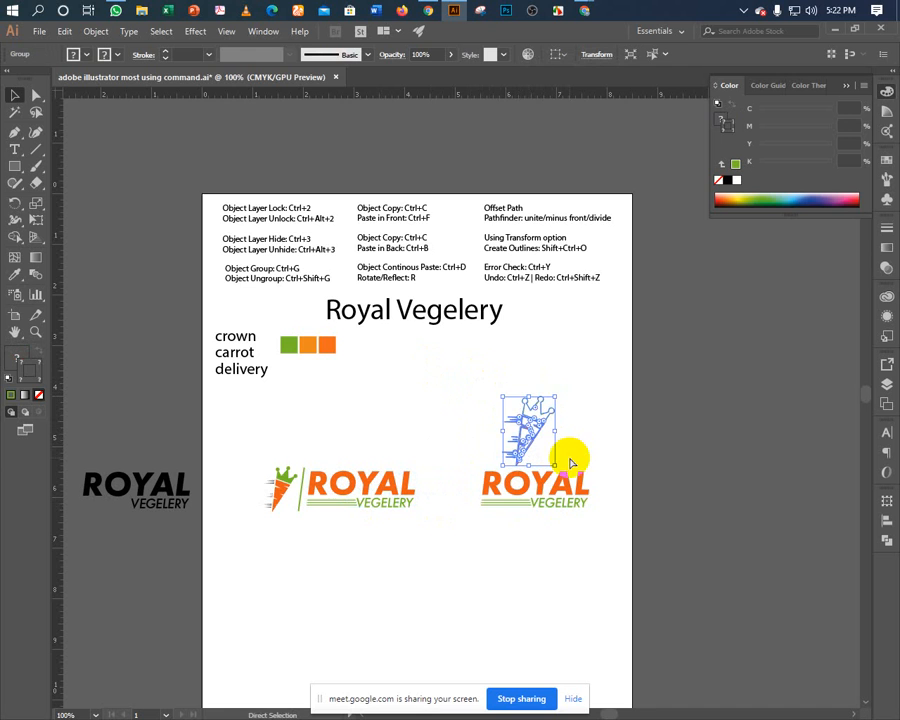
click(471, 387)
drag(476, 386, 595, 557)
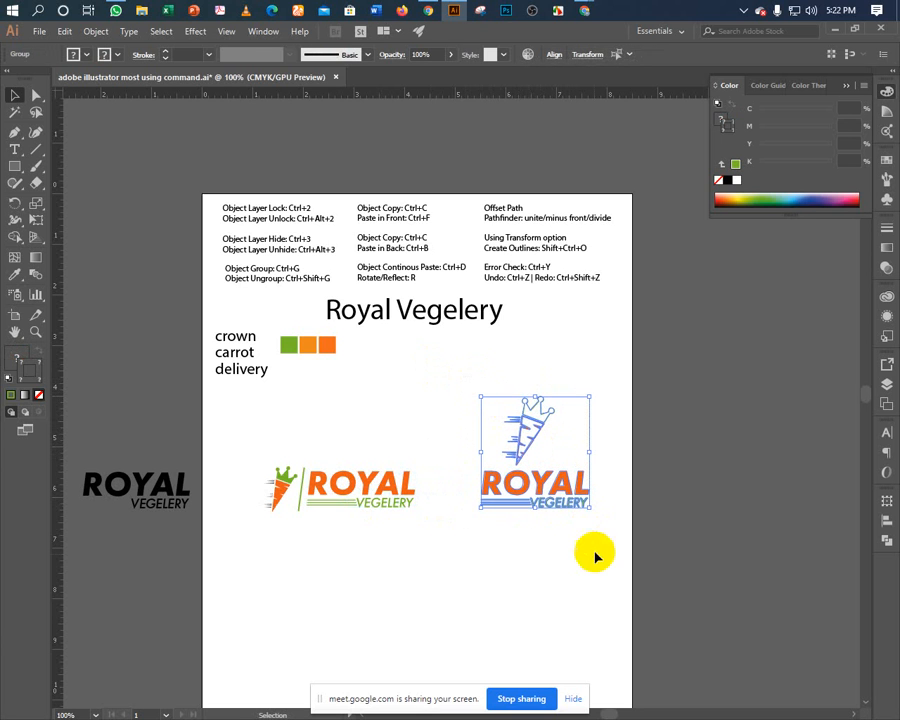
click(546, 56)
click(443, 98)
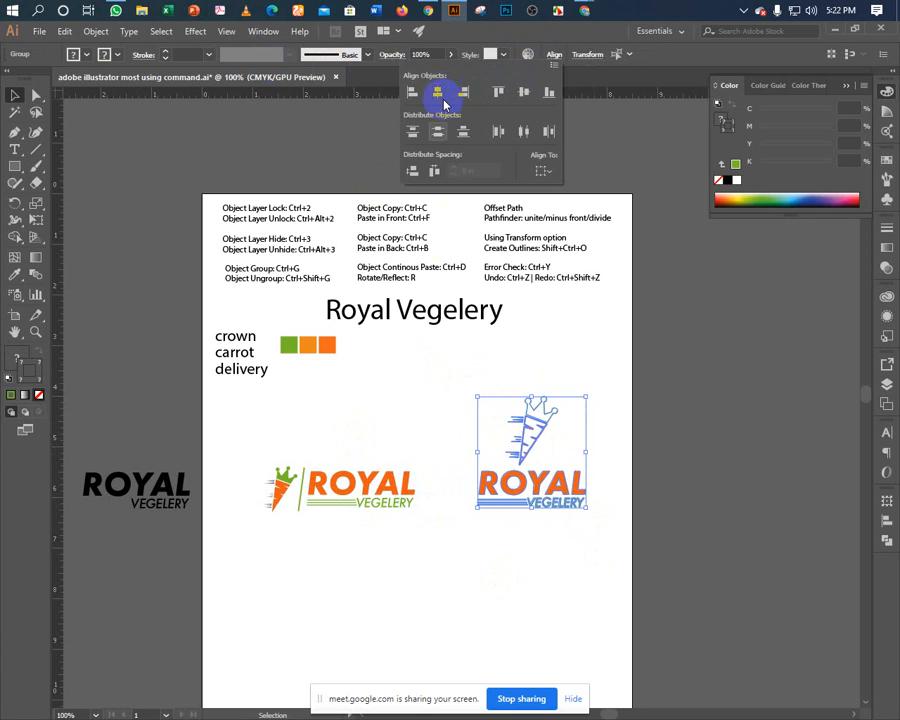
click(457, 387)
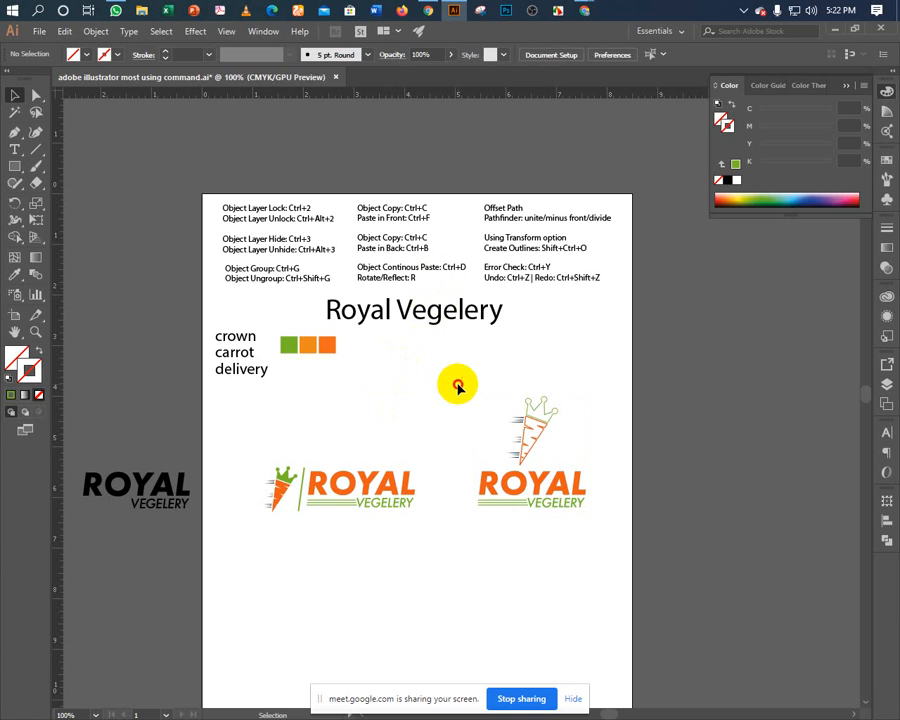
drag(457, 387, 593, 573)
click(440, 515)
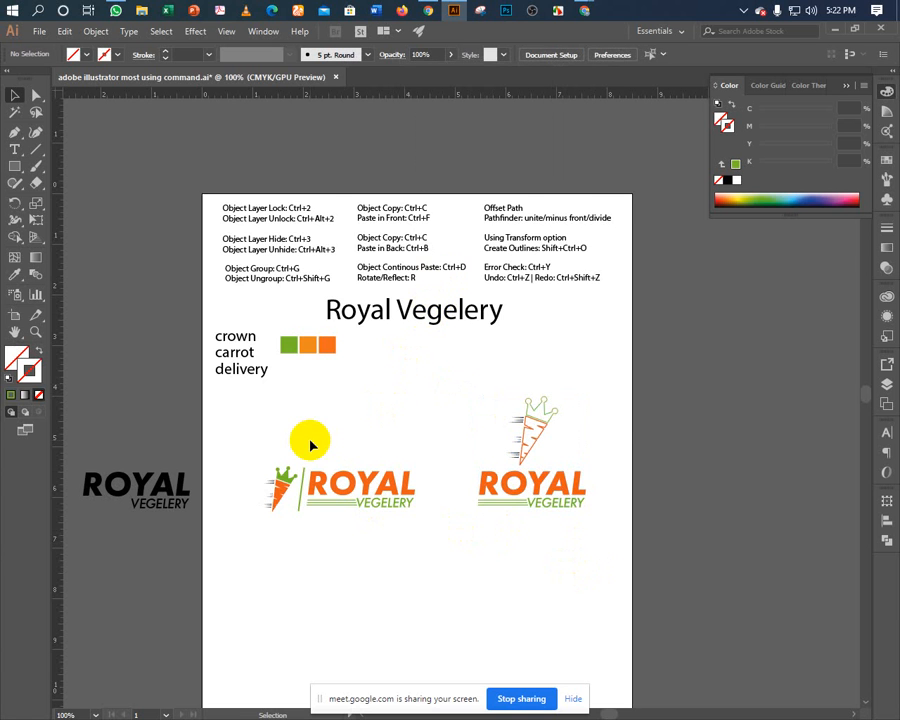
Collapse the floating Color panel.
scroll(312, 445, up, 1)
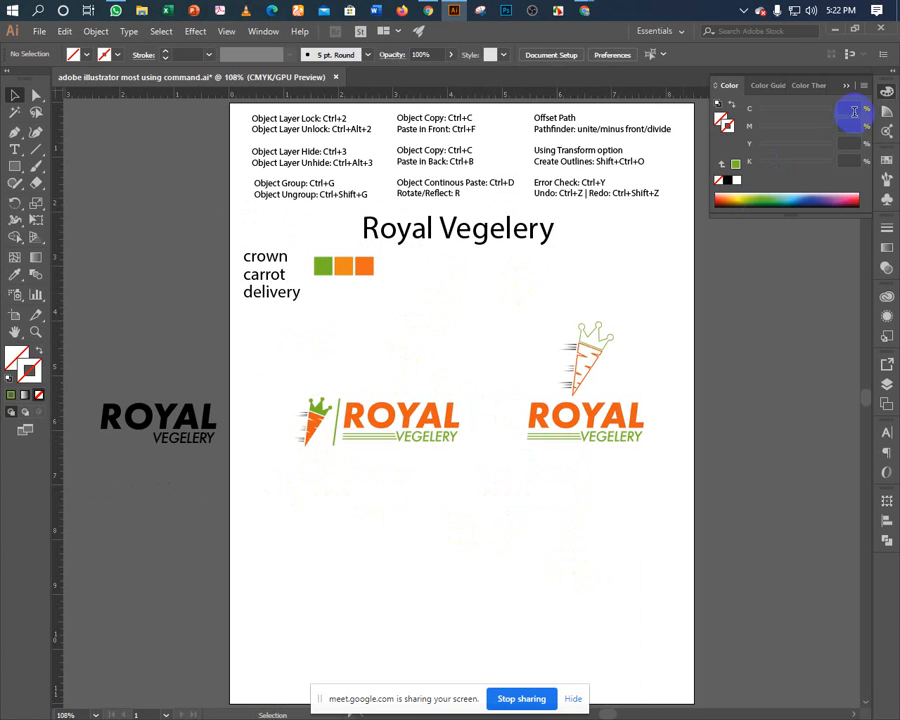
click(846, 87)
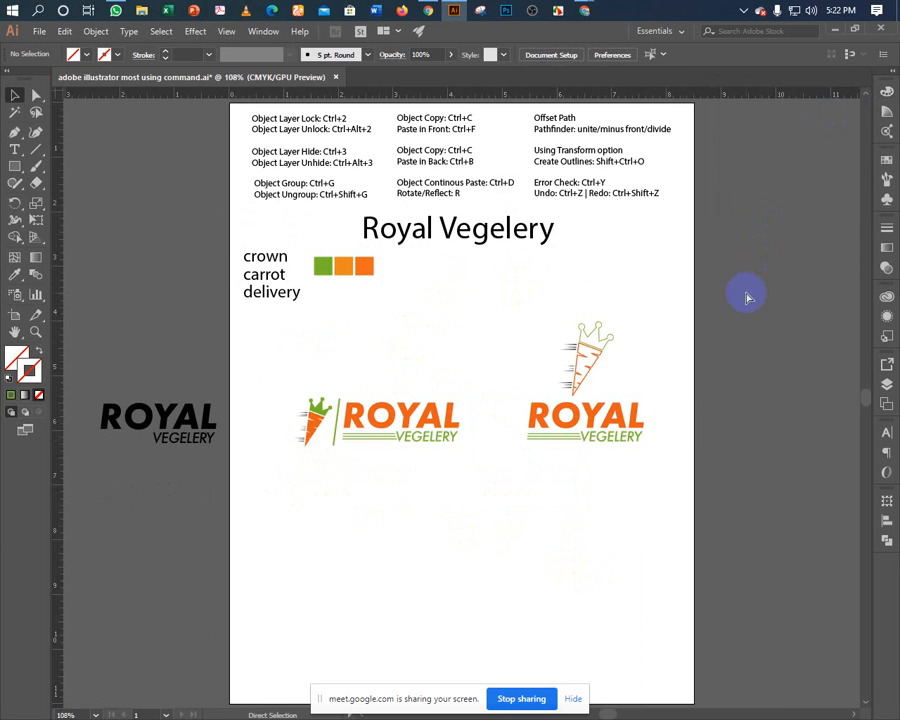
Duplicate the complete horizontal logo into the empty area directly below the original.
scroll(746, 296, up, 4)
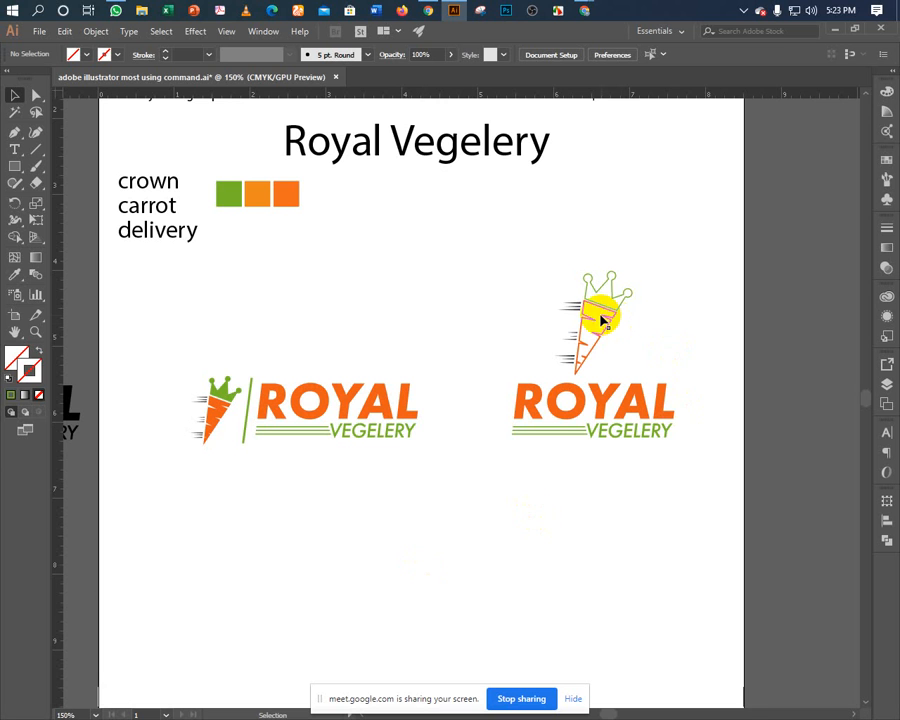
drag(382, 320, 380, 273)
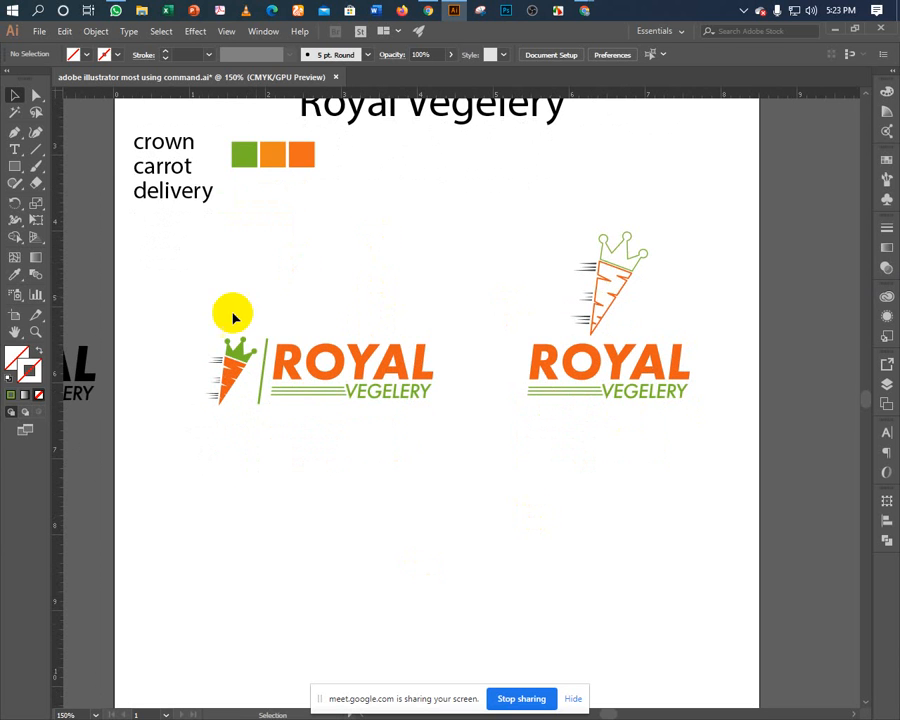
drag(196, 310, 350, 412)
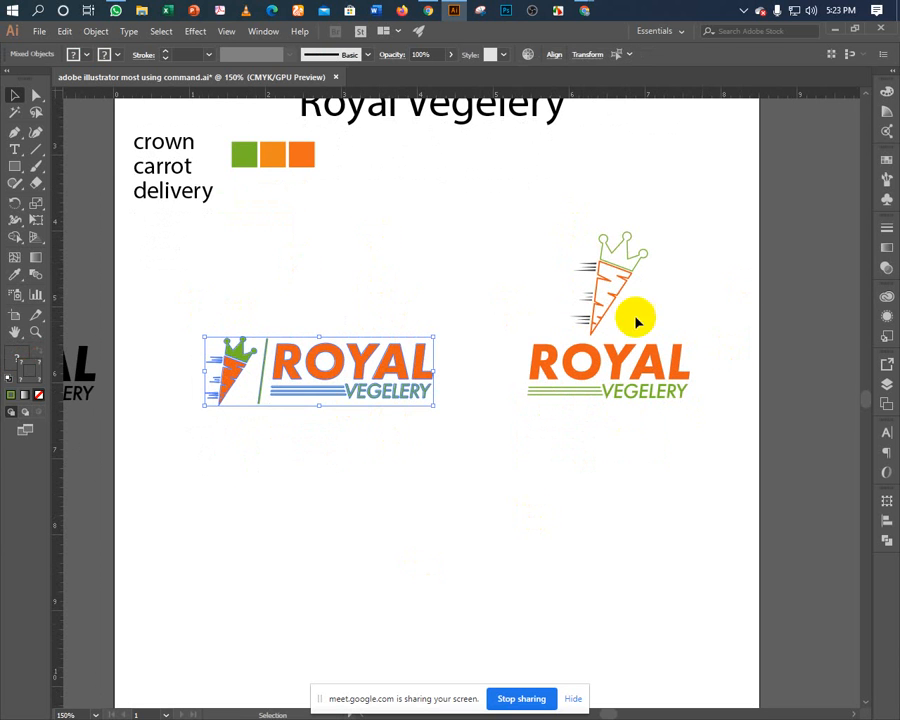
click(299, 352)
drag(299, 352, 286, 531)
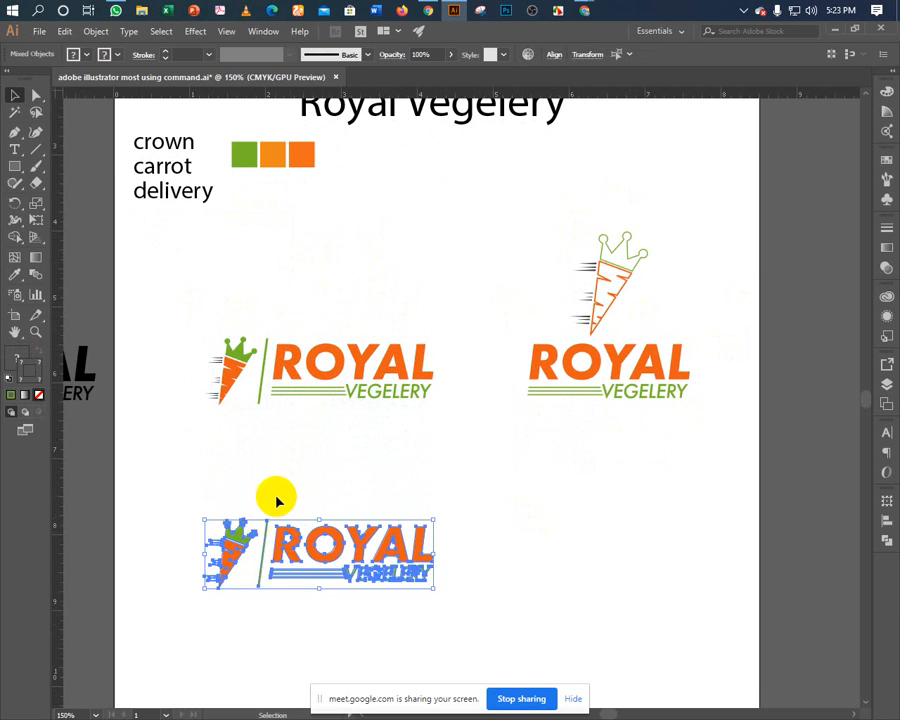
click(275, 494)
Delete the slanted green divider line from the lower logo copy.
scroll(273, 480, down, 2)
click(272, 466)
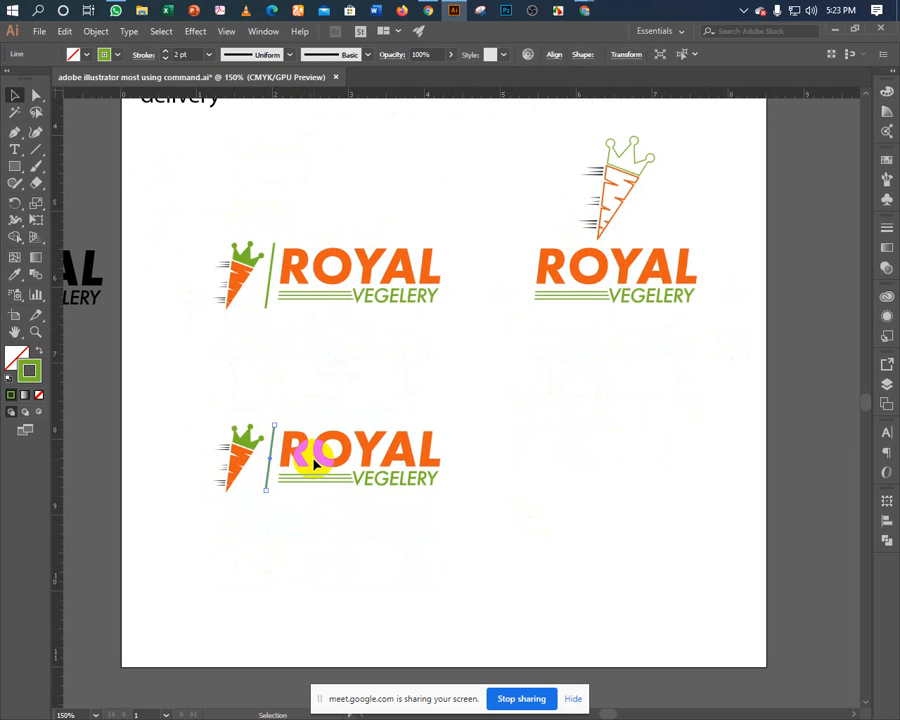
key(Delete)
Draw a green outlined circle about 1.25 in across and place it above the lower copy's text.
drag(14, 166, 56, 200)
drag(231, 362, 301, 452)
click(14, 94)
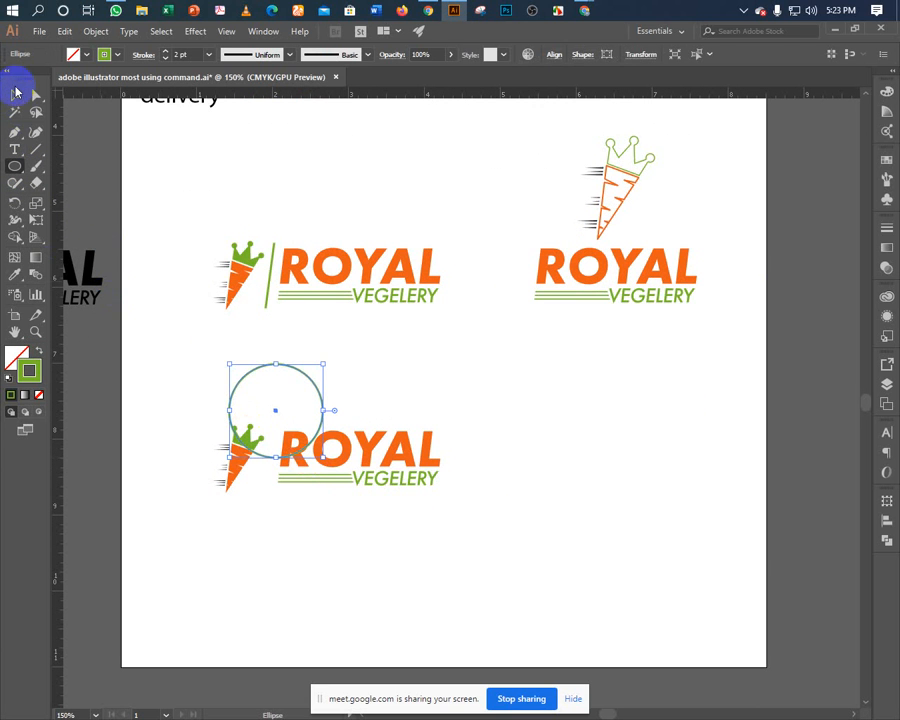
drag(277, 413, 360, 378)
Move the lower copy's filled carrot icon inside the green circle.
click(251, 402)
drag(237, 458, 353, 376)
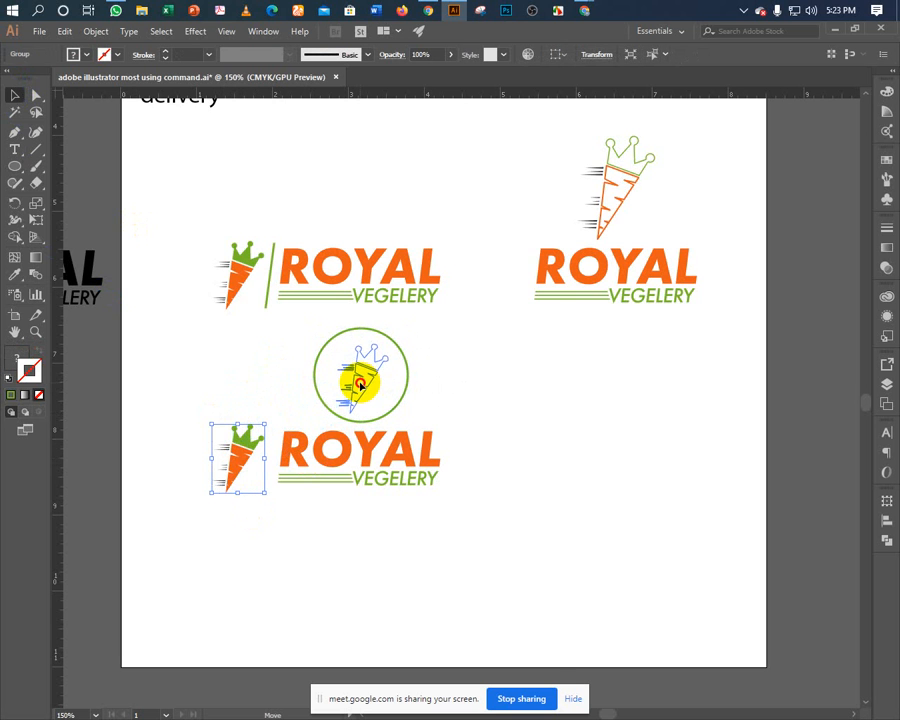
click(285, 357)
Align the carrot icon and the green circle on their horizontal and vertical centres.
drag(285, 357, 374, 394)
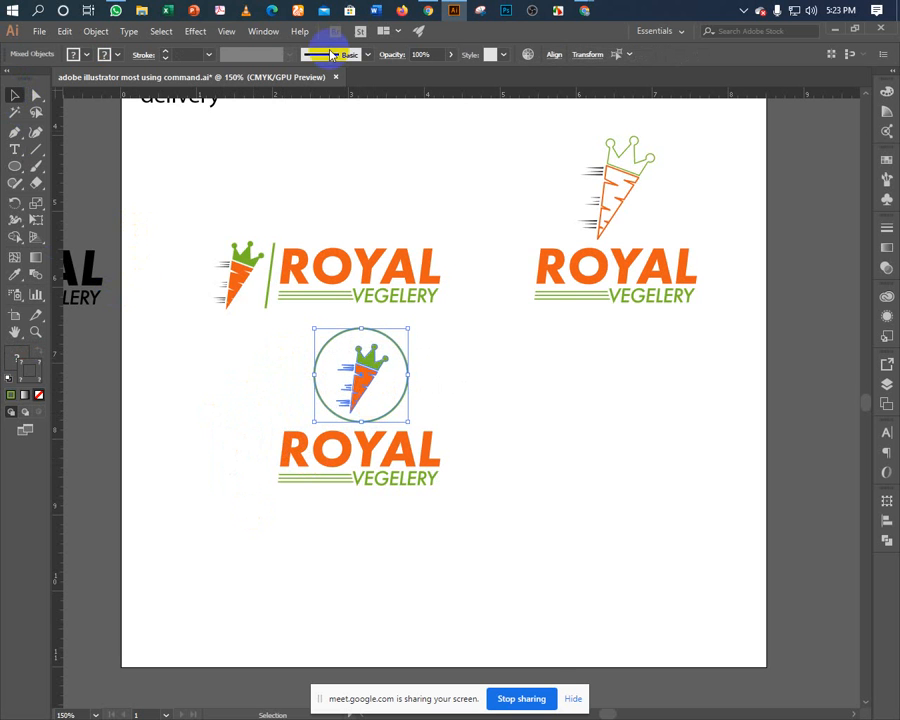
click(552, 55)
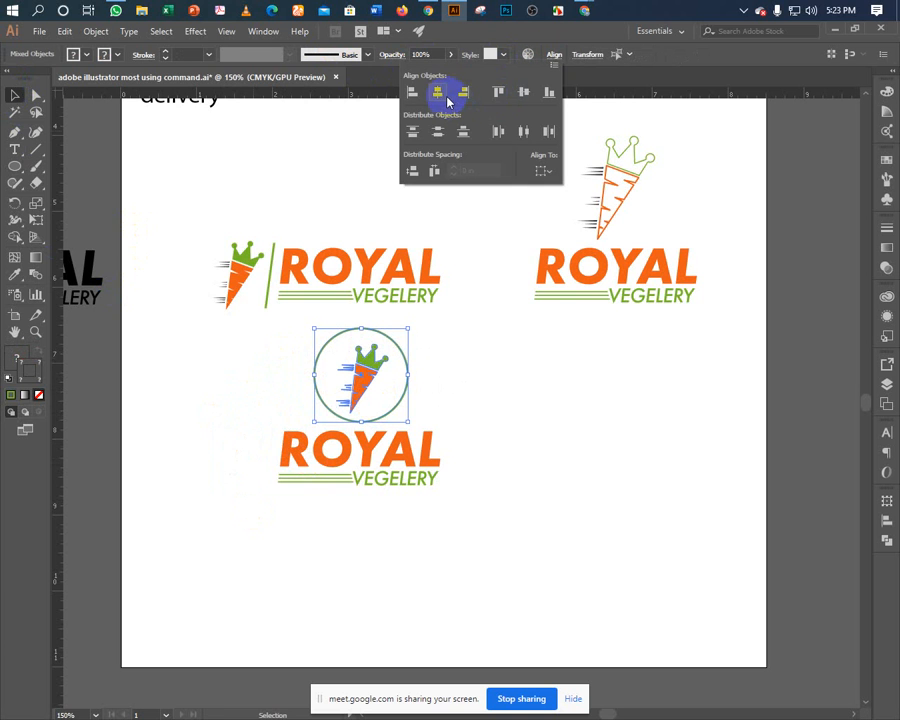
click(527, 94)
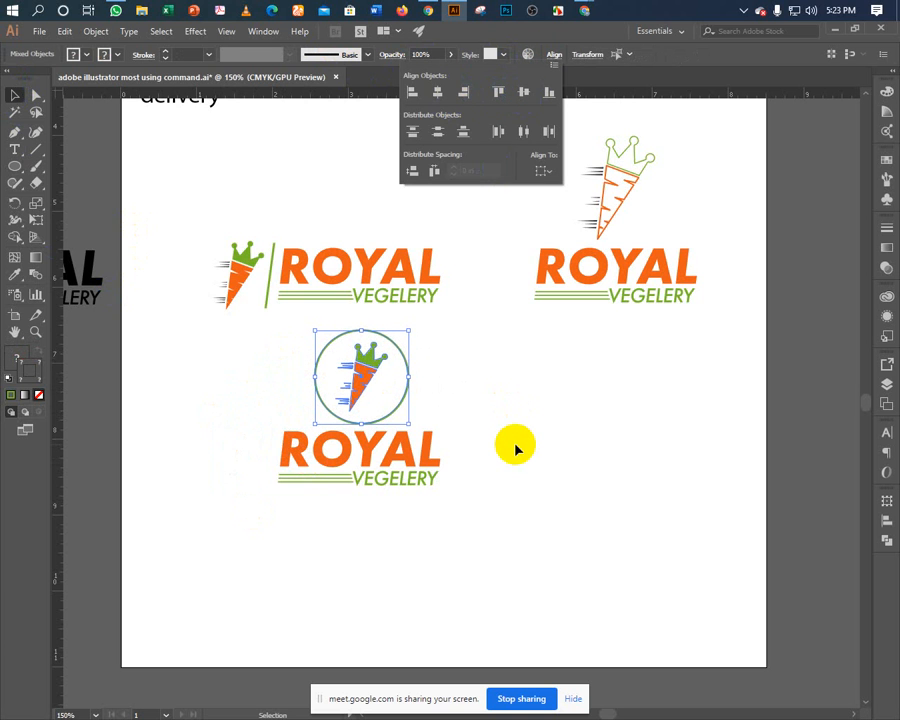
click(458, 408)
click(438, 372)
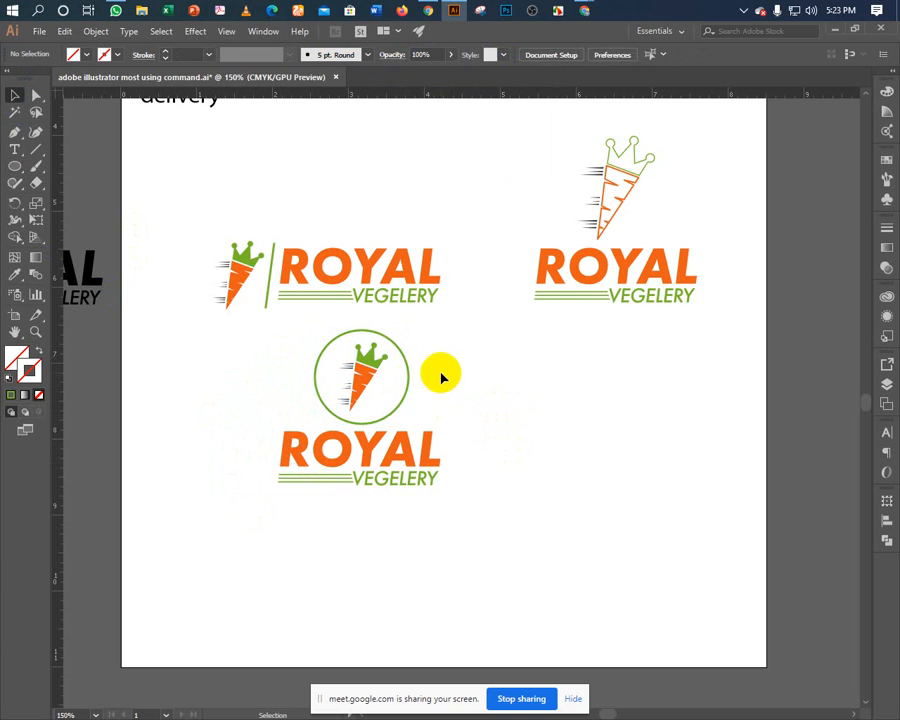
Thicken the green circle's stroke, entering 2.5 pt and raising it to 4 pt.
click(405, 393)
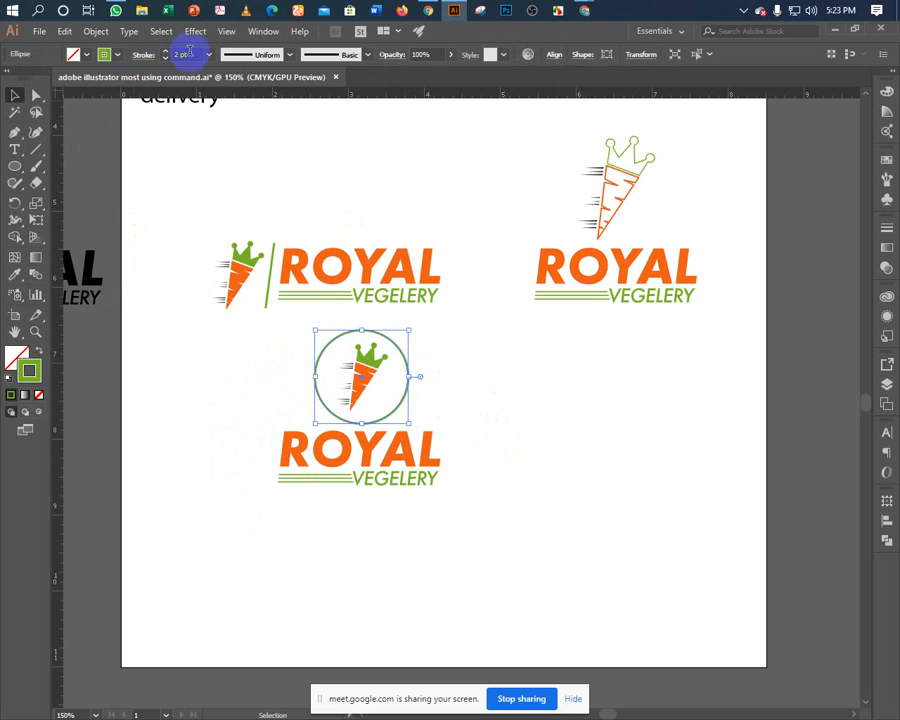
drag(195, 56, 102, 58)
text(2)
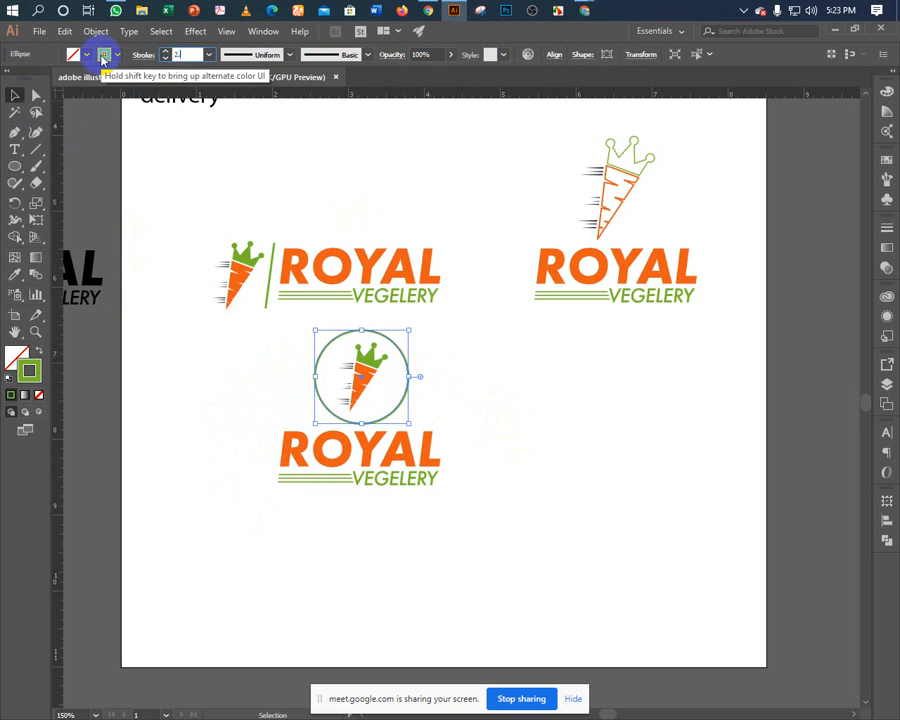
text(.5)
key(Return)
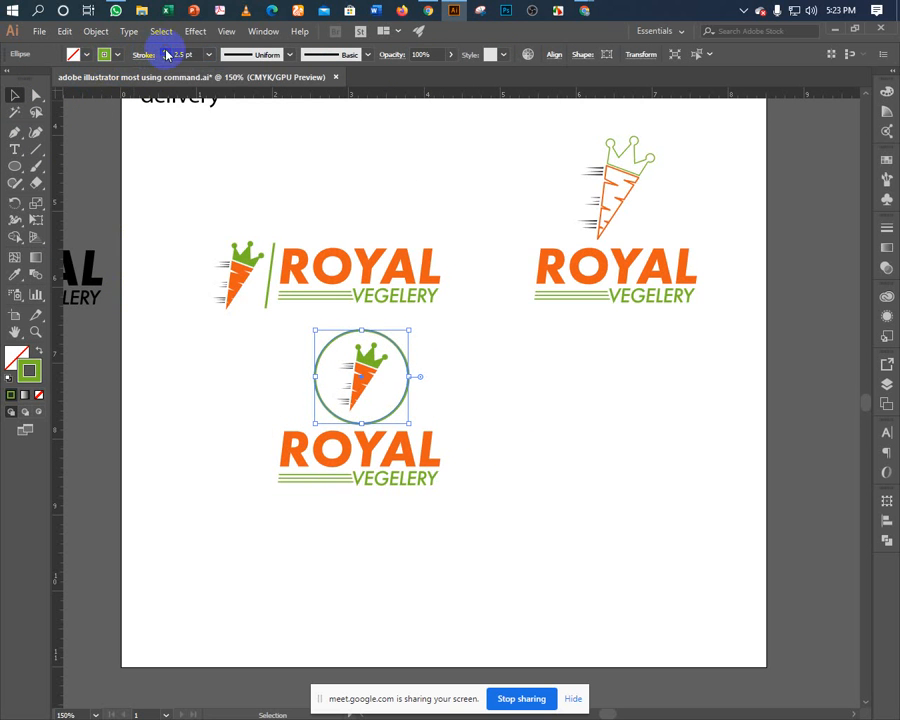
click(237, 381)
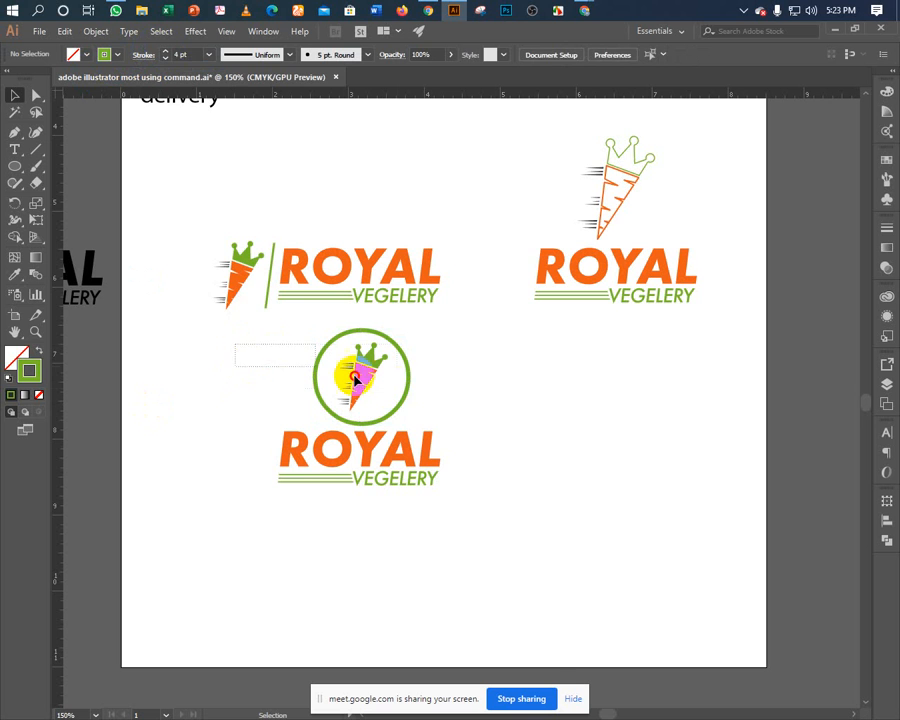
Group the green circle with the carrot icon inside it.
drag(354, 376, 397, 388)
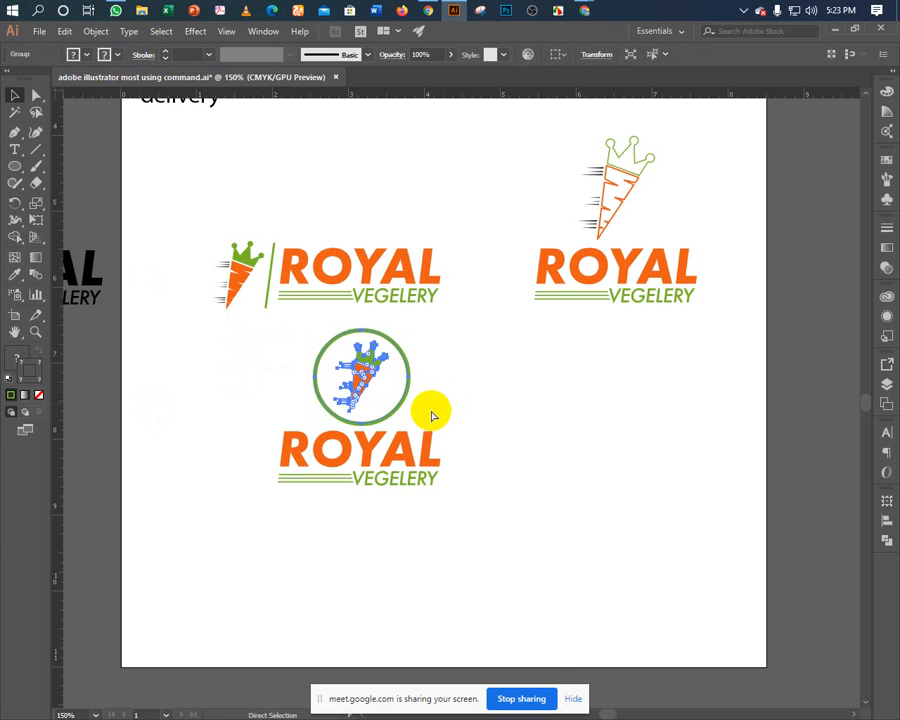
click(228, 422)
drag(223, 421, 388, 511)
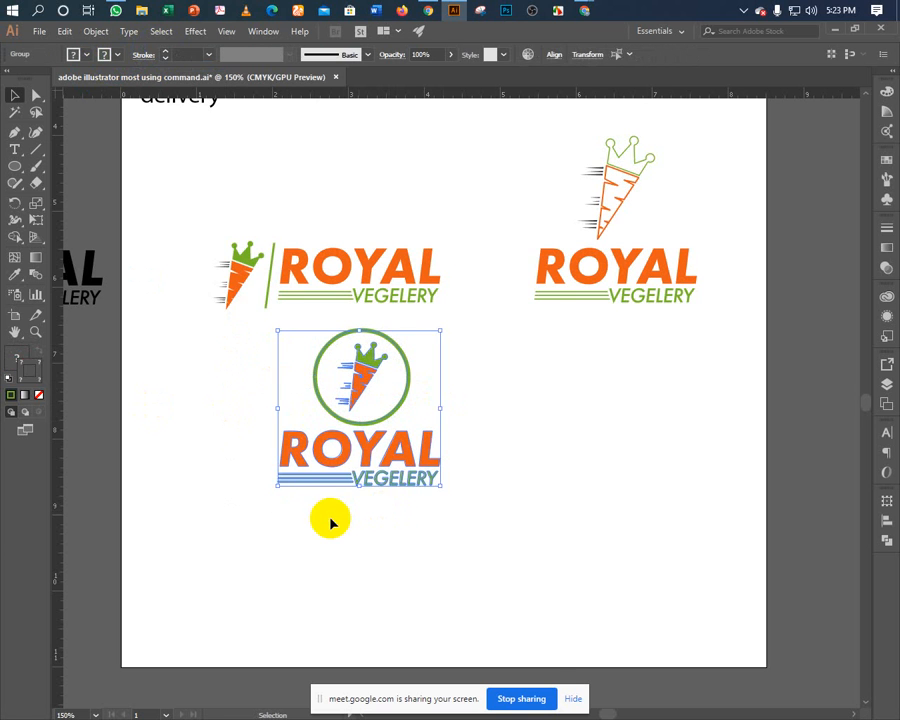
click(331, 519)
Nudge the ROYAL VEGELERY text beneath the circle slightly downward to widen the gap.
click(339, 466)
key(ctrl+Down)
key(ctrl+Down)
key(ctrl+Down)
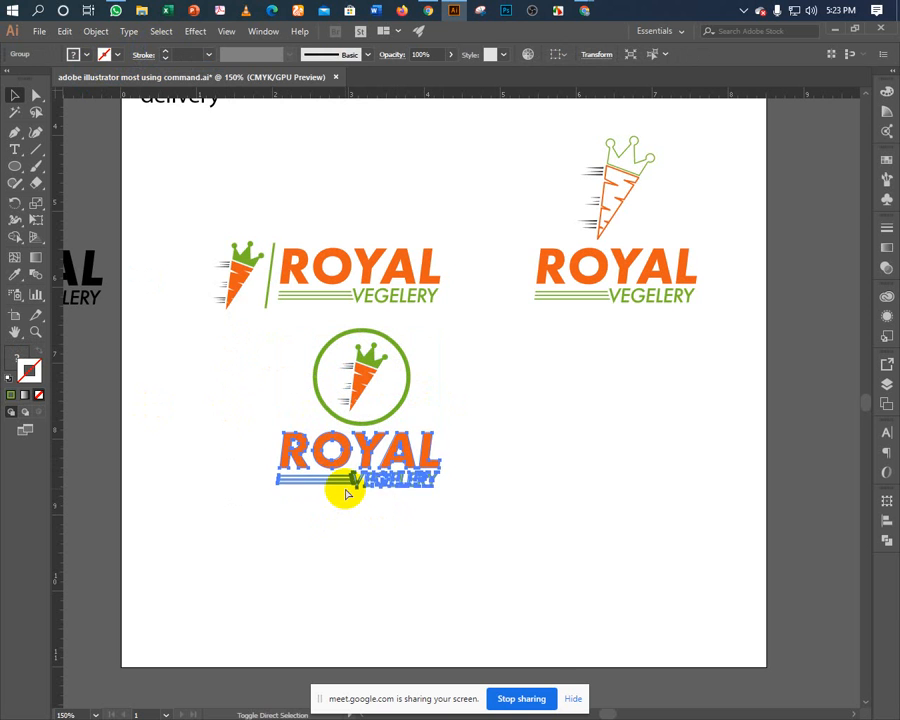
Centre the circled carrot icon and the ROYAL VEGELERY text beneath it horizontally on each other.
drag(181, 331, 492, 603)
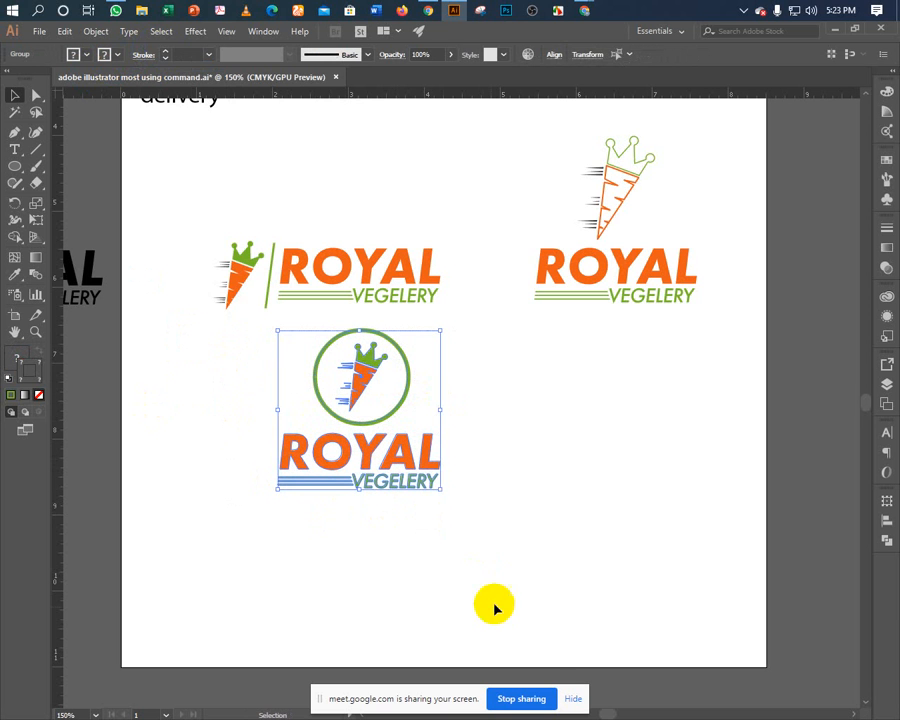
click(555, 55)
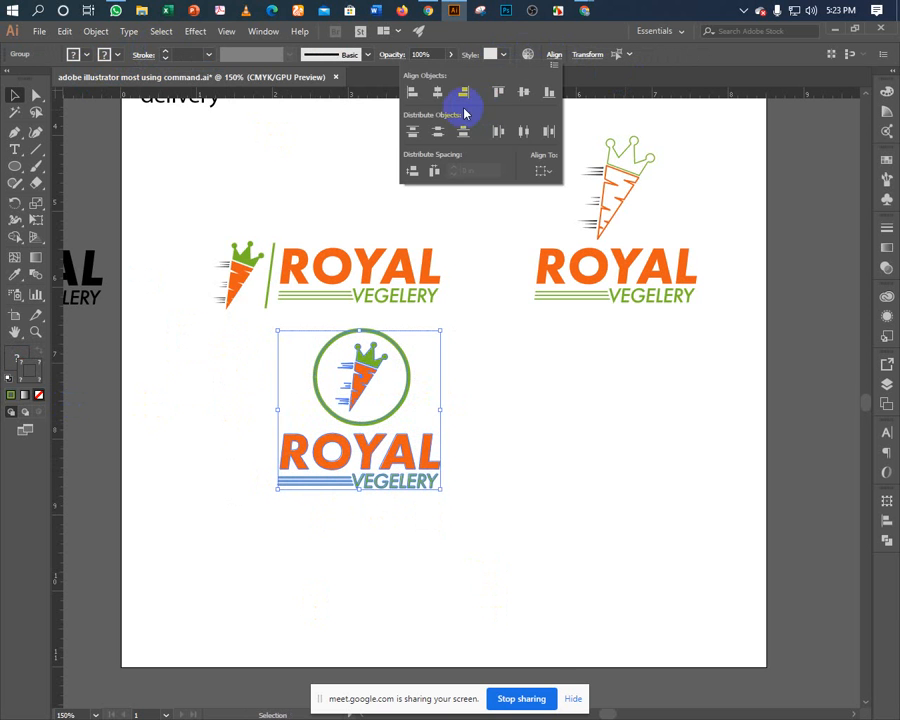
click(437, 93)
click(503, 381)
drag(503, 381, 462, 314)
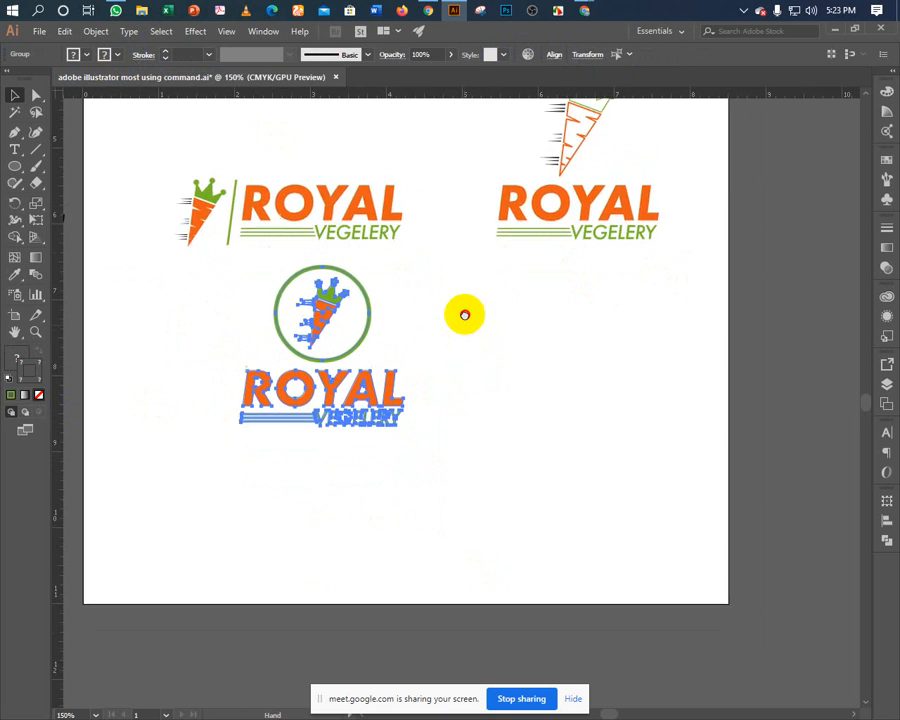
Move the circled-carrot logo right and slightly down, into the space below and between the other two logos.
drag(313, 325, 438, 348)
click(274, 396)
drag(274, 396, 267, 446)
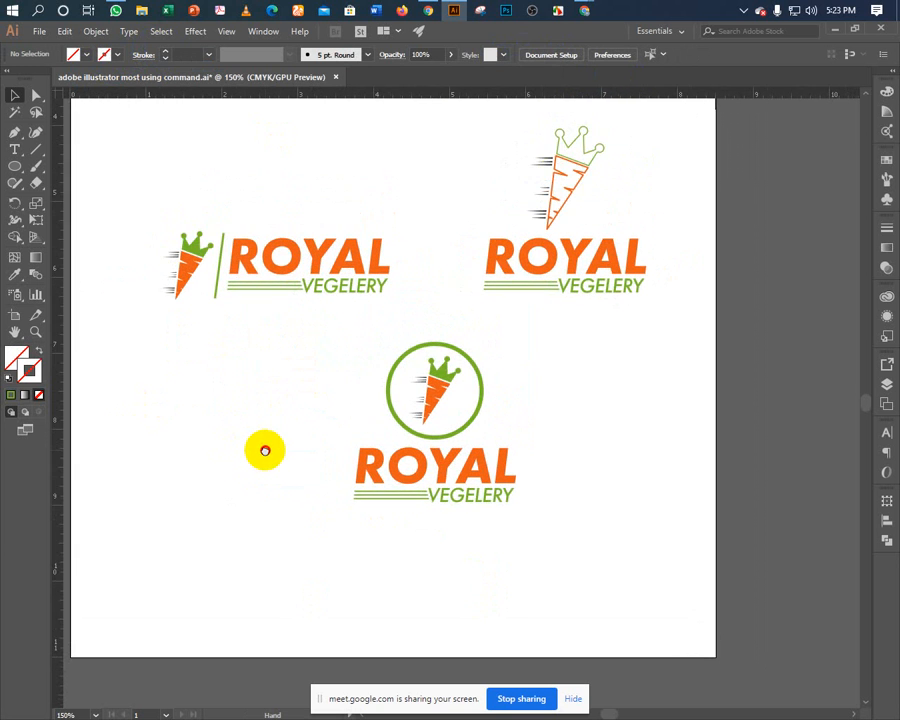
key(ctrl+0)
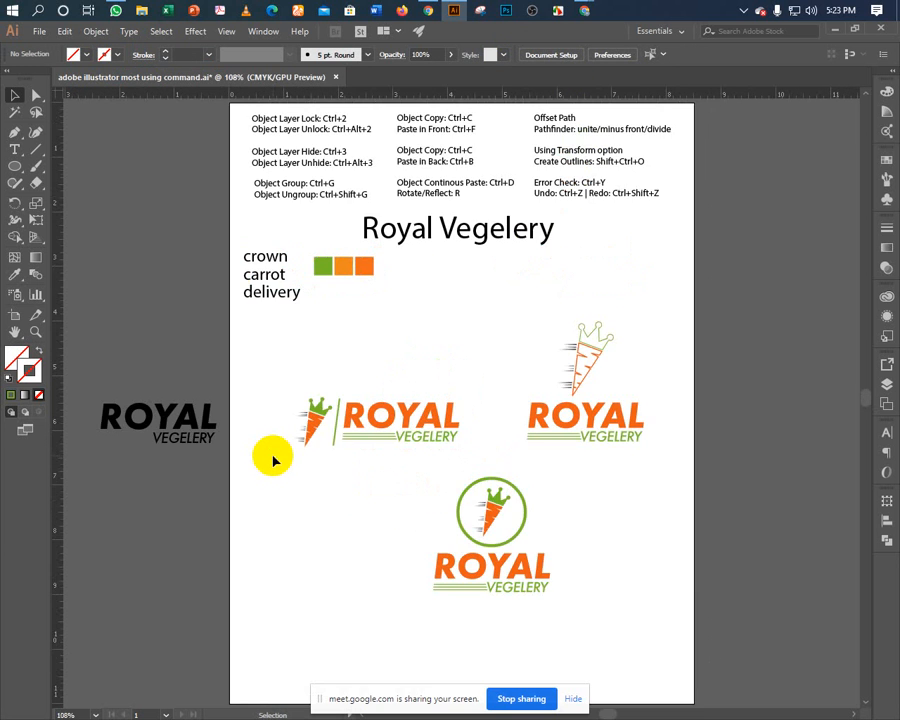
key(ctrl+equal)
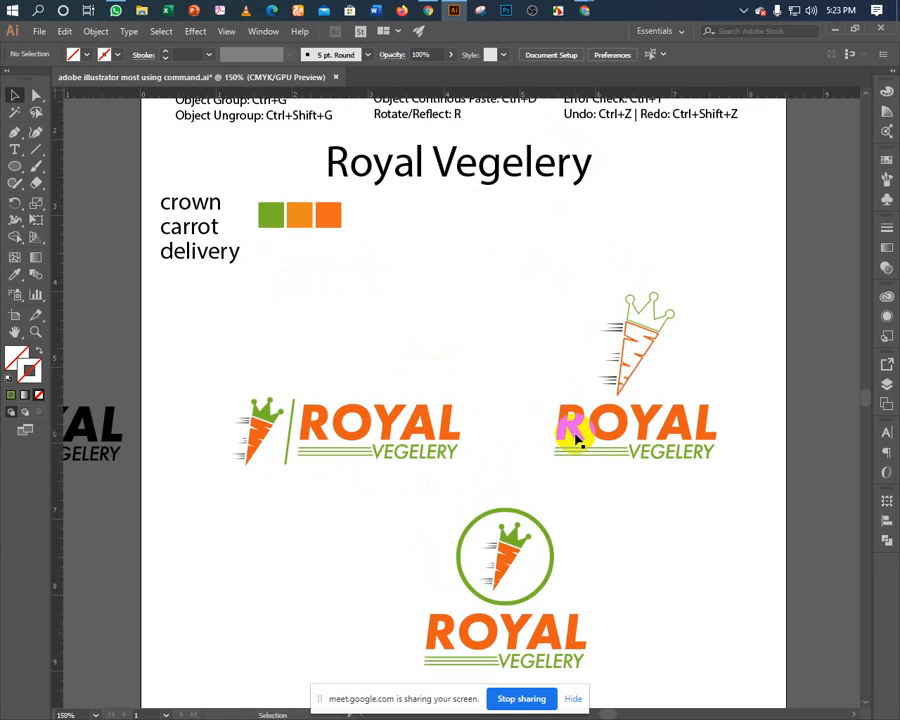
drag(577, 440, 315, 344)
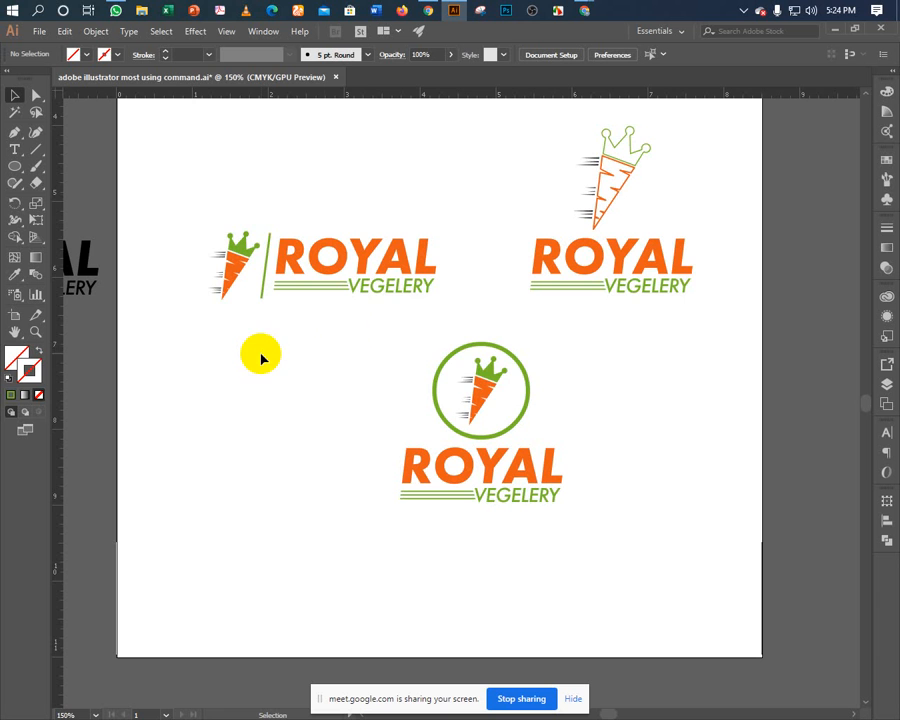
Copy the black ROYAL text from beside the artboard and place the copy in the empty area left of the circled logo.
drag(215, 346, 234, 461)
click(97, 408)
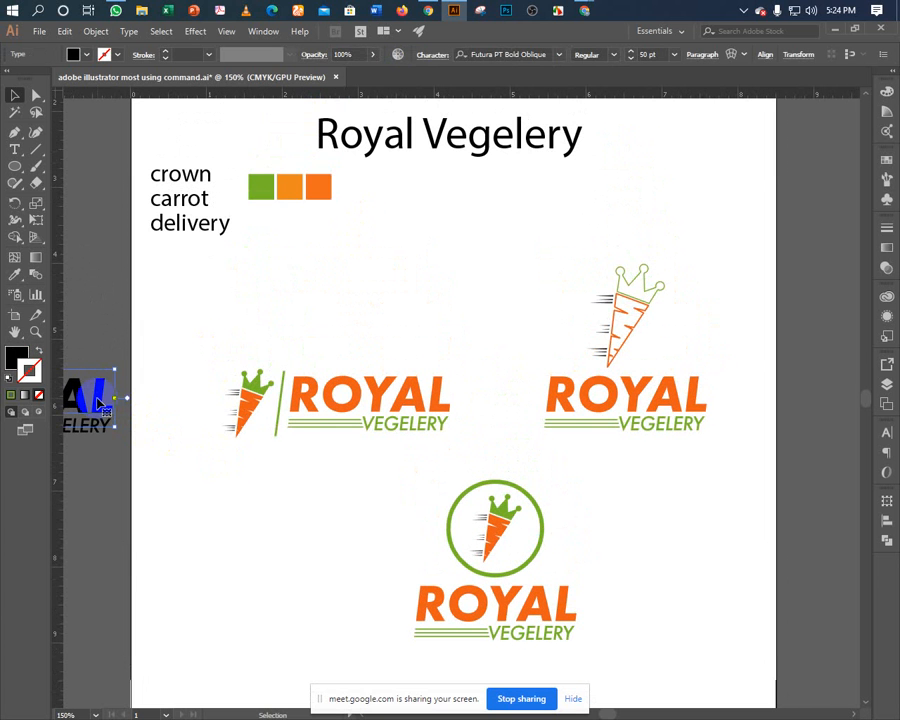
drag(100, 404, 428, 297)
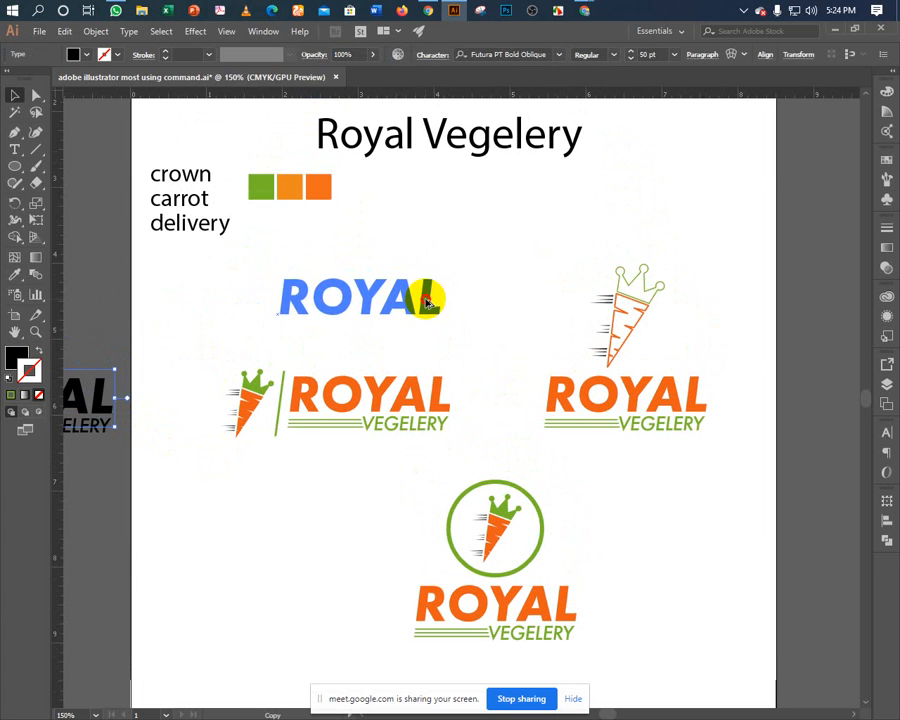
drag(387, 328, 298, 433)
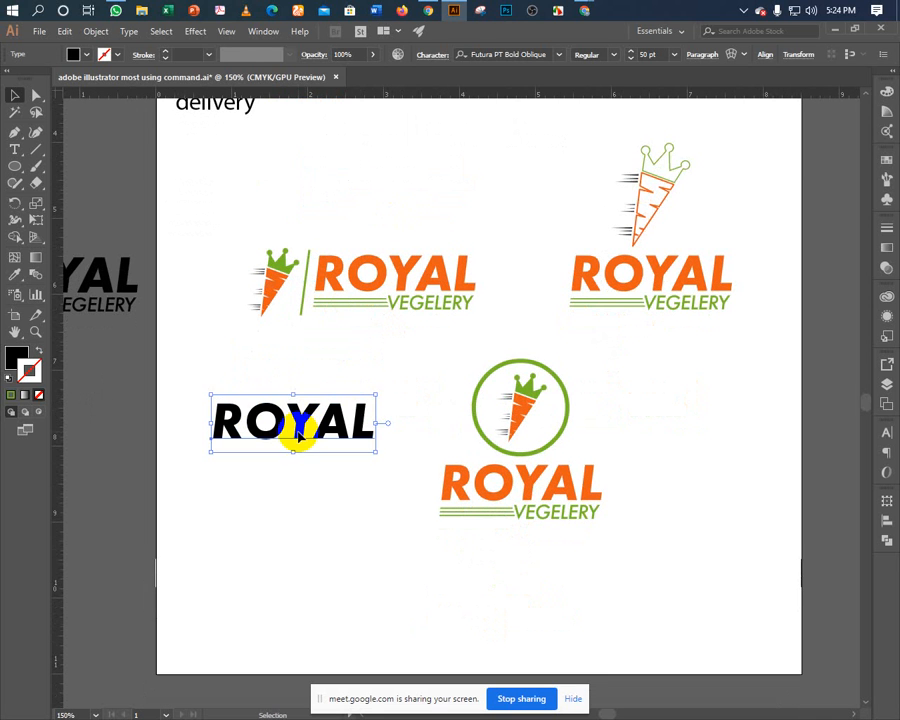
Try the Cinzel Decorative Bold font on the copied ROYAL text.
click(493, 56)
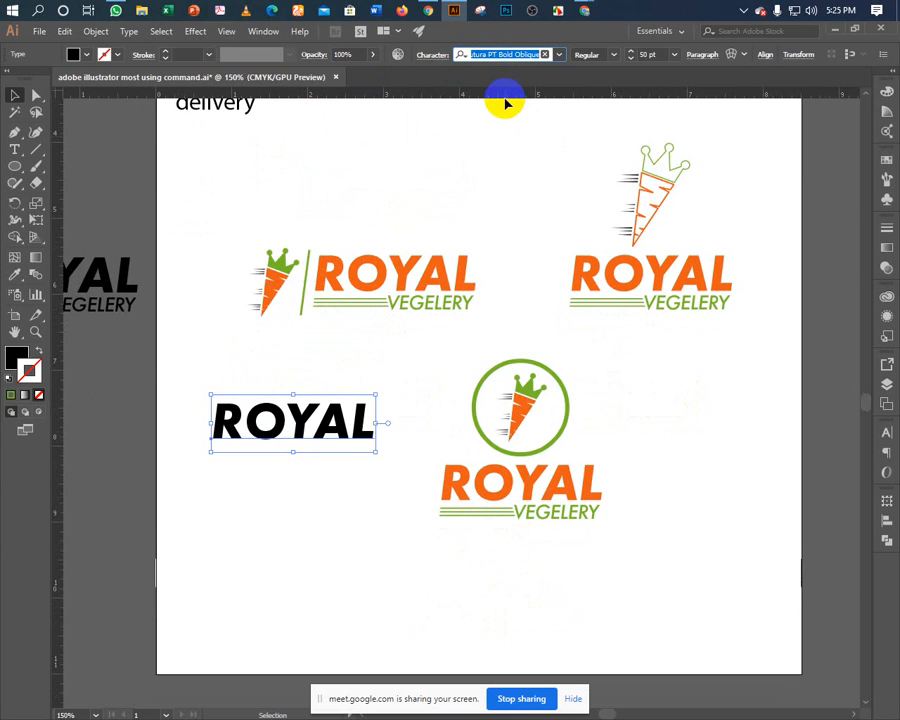
text(cin)
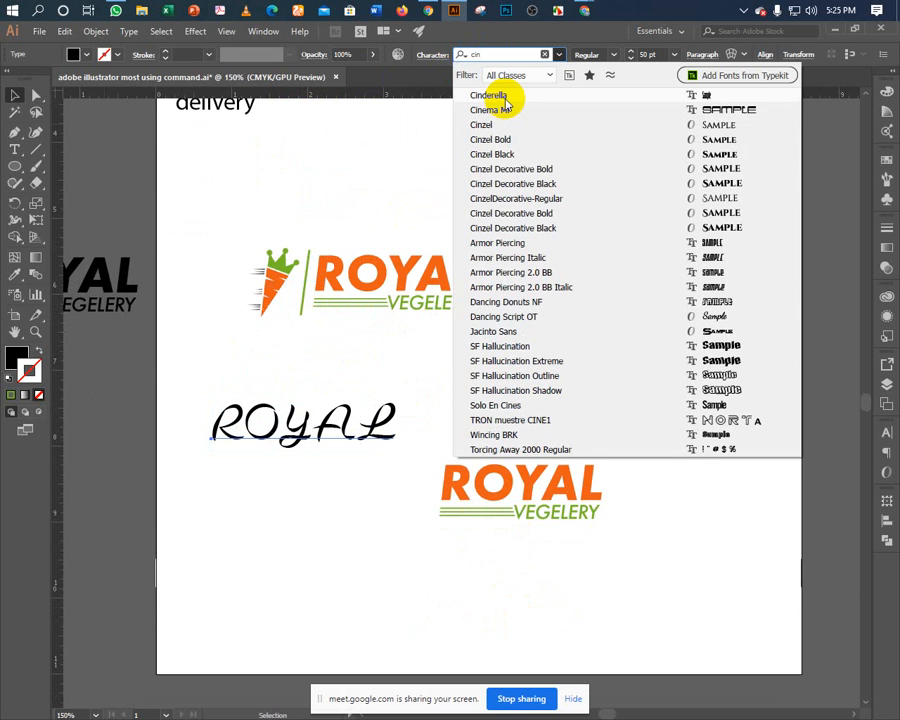
text(zel)
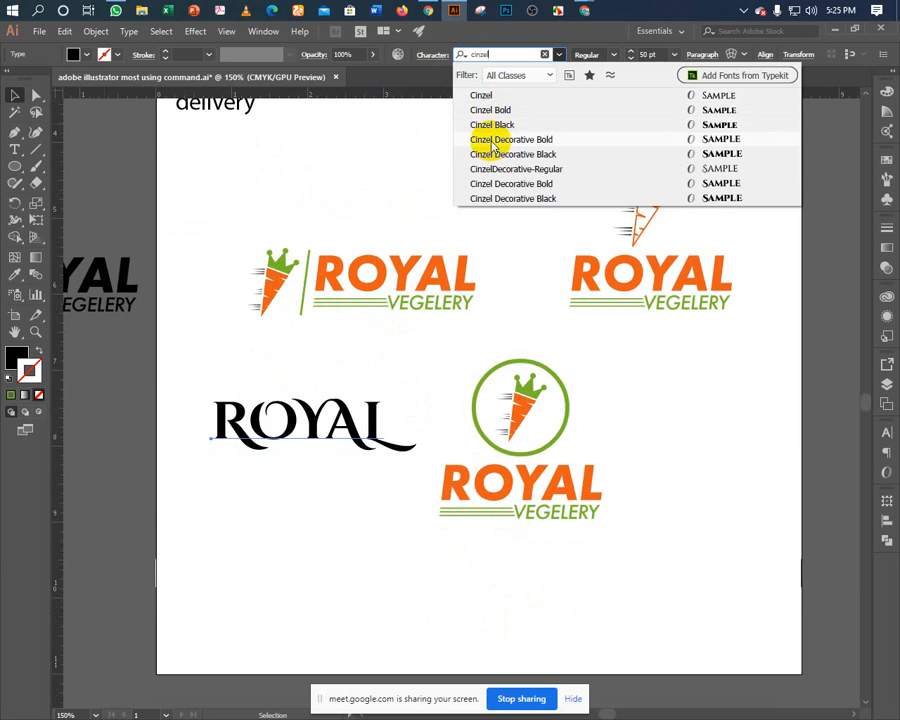
click(492, 142)
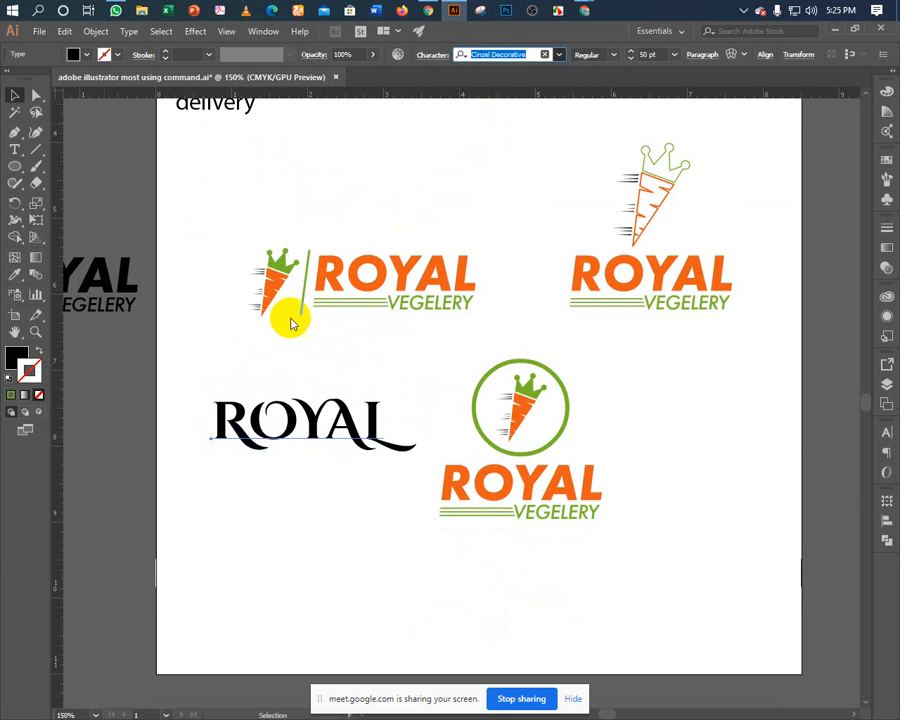
key(Return)
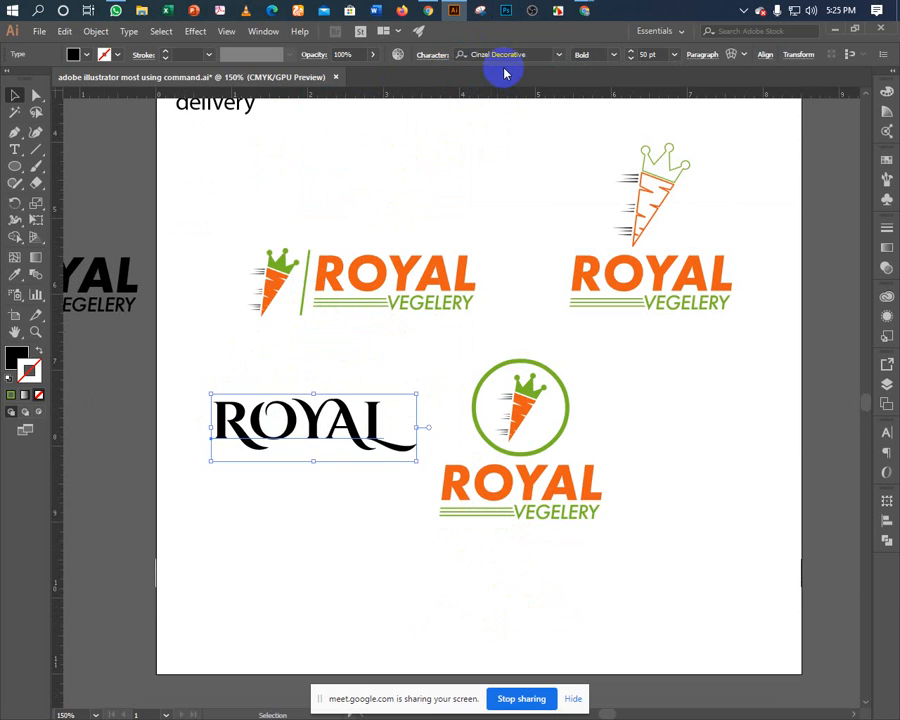
Set the font of the copied ROYAL text to Cinzel Bold.
click(510, 54)
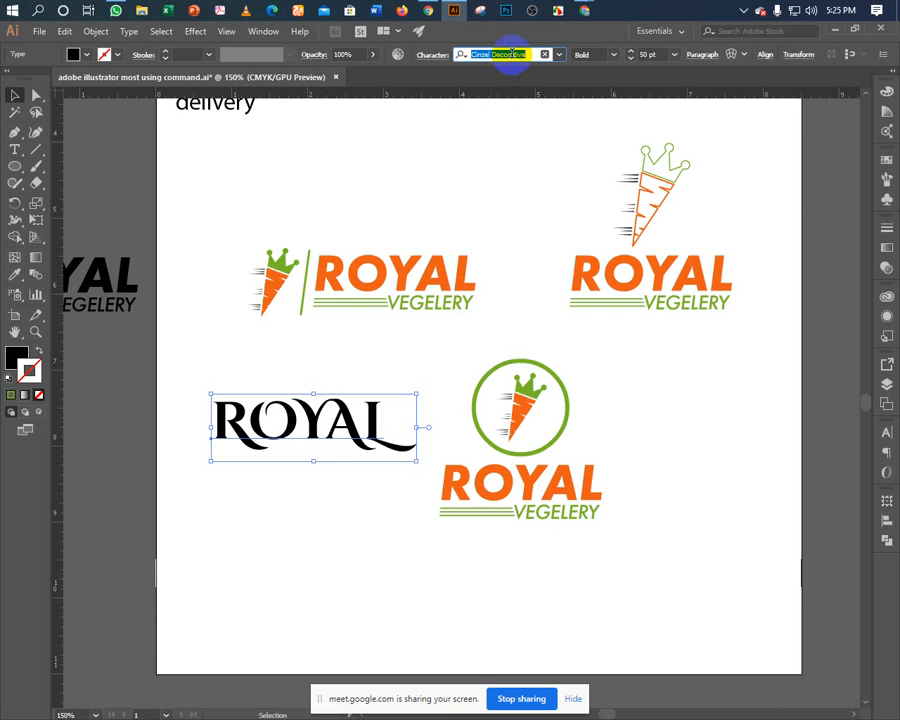
text(cin)
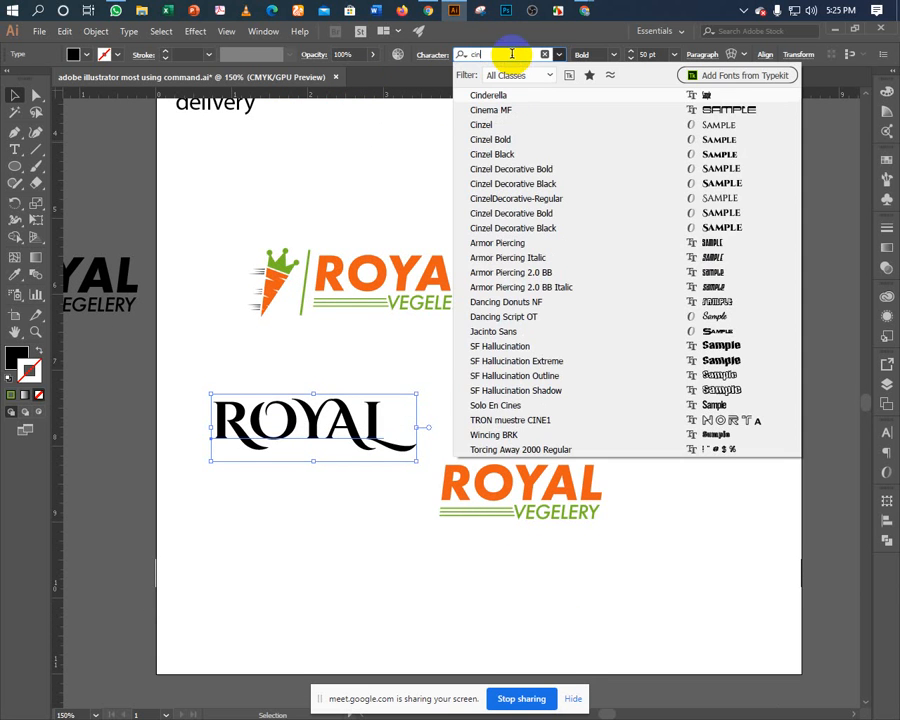
text(z)
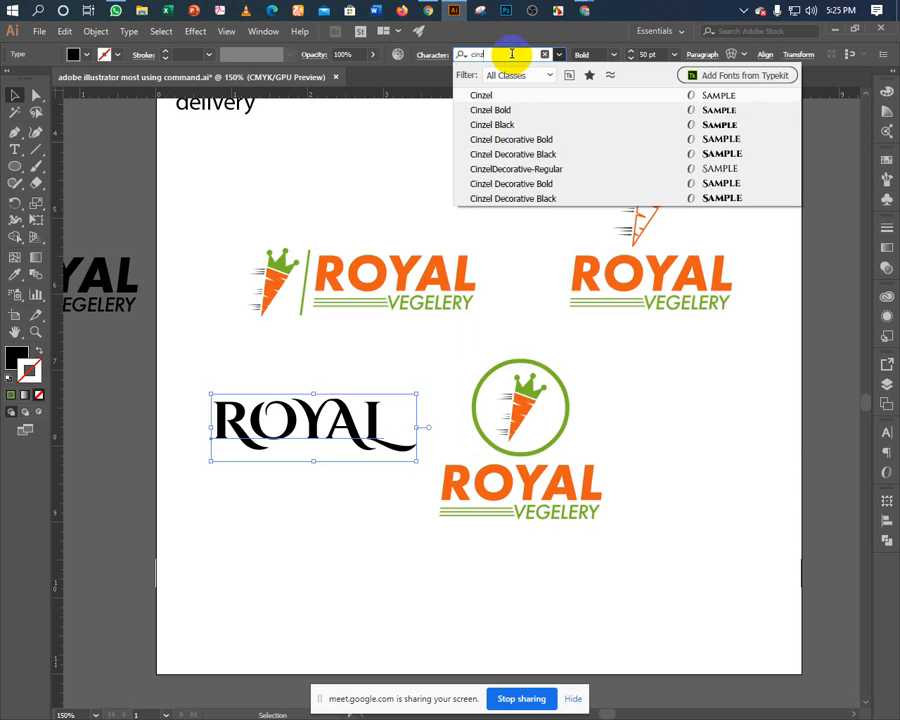
key(Down)
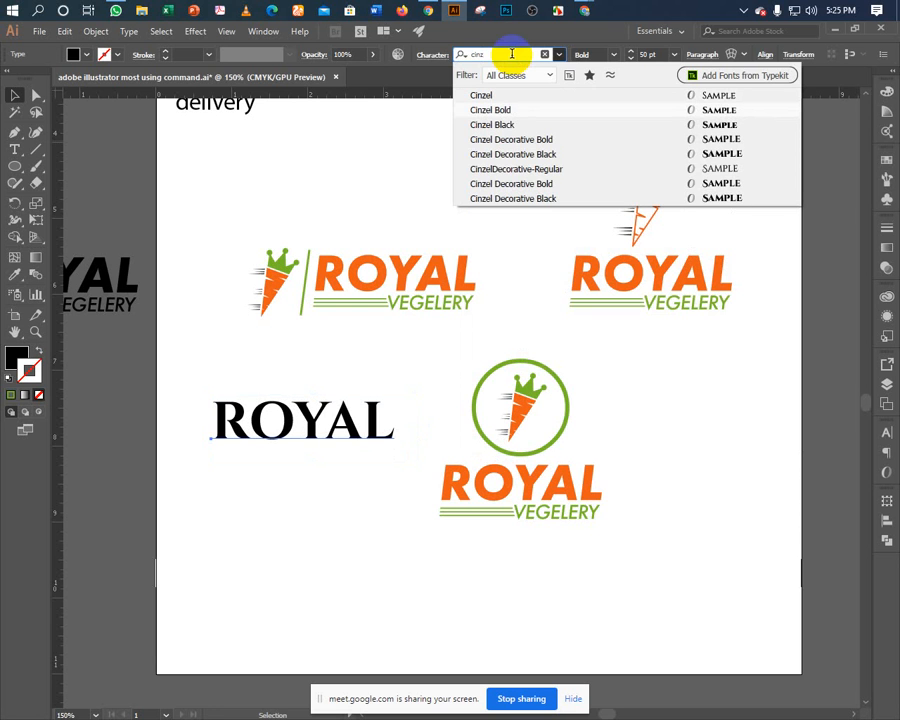
key(Return)
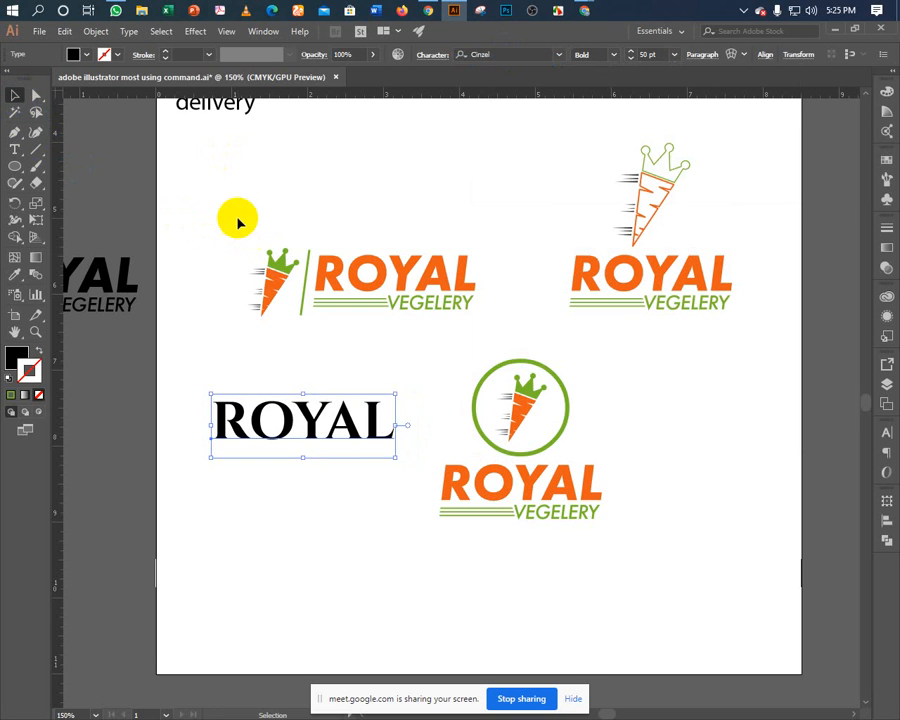
click(215, 251)
drag(215, 251, 266, 226)
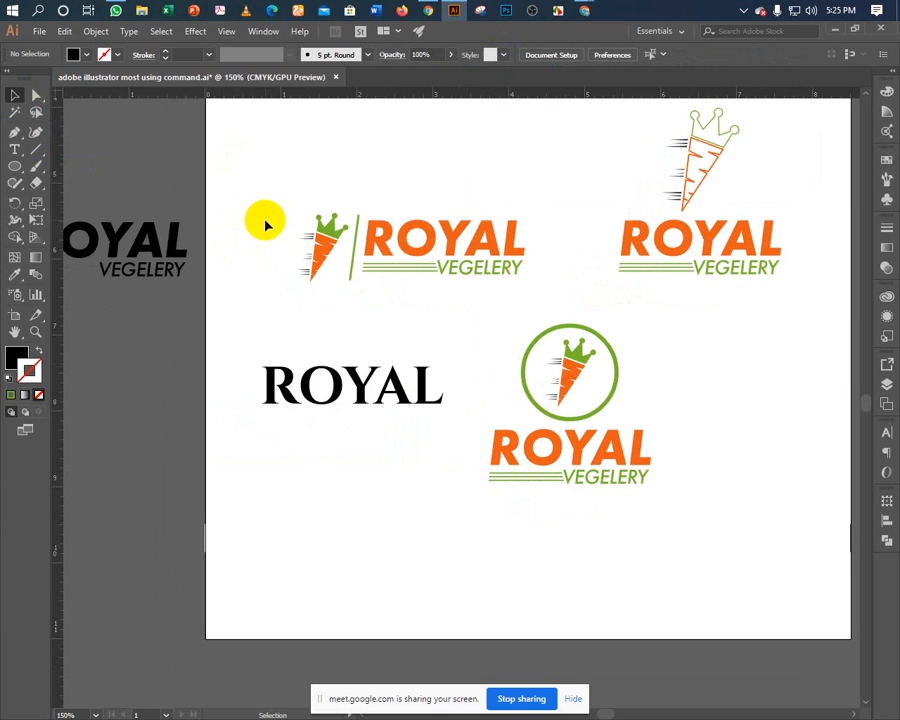
click(308, 398)
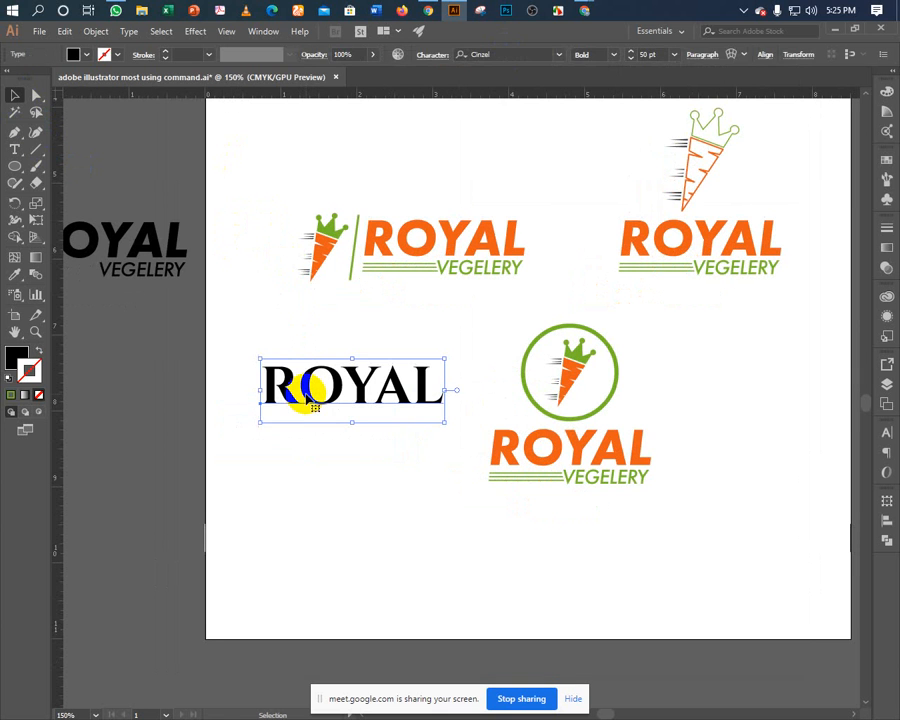
click(278, 459)
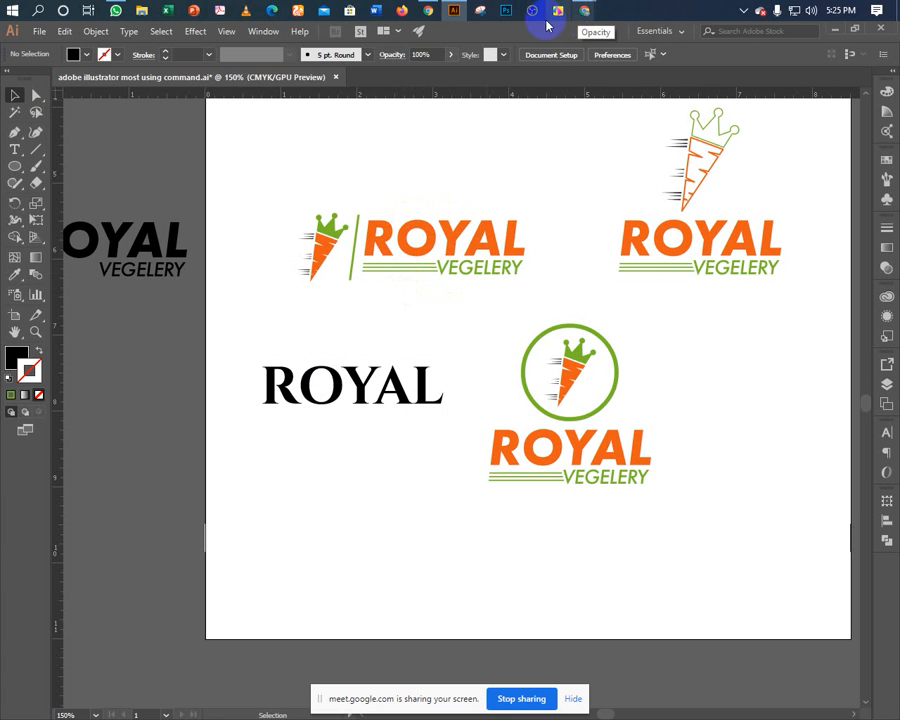
Switch to Chrome to look through the vegetable logo image results for reference, and return to Illustrator.
click(428, 12)
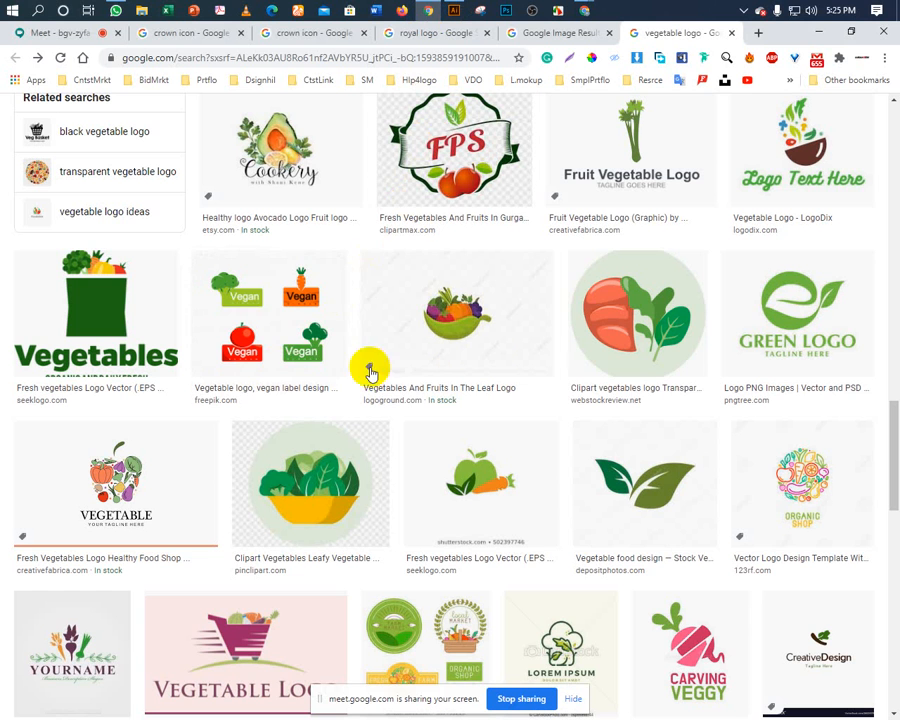
scroll(424, 524, down, 4)
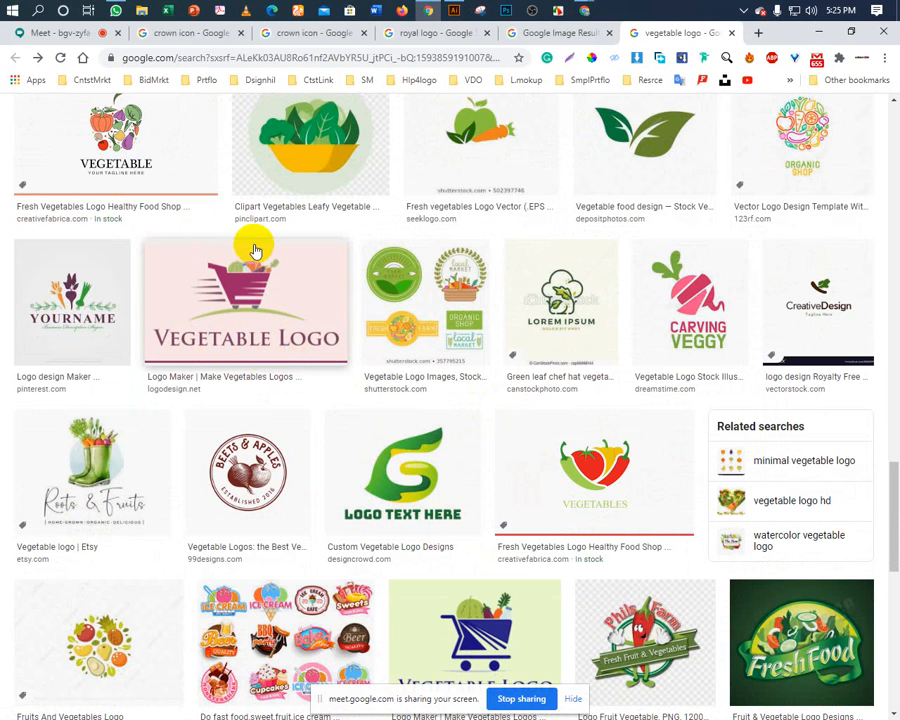
click(453, 12)
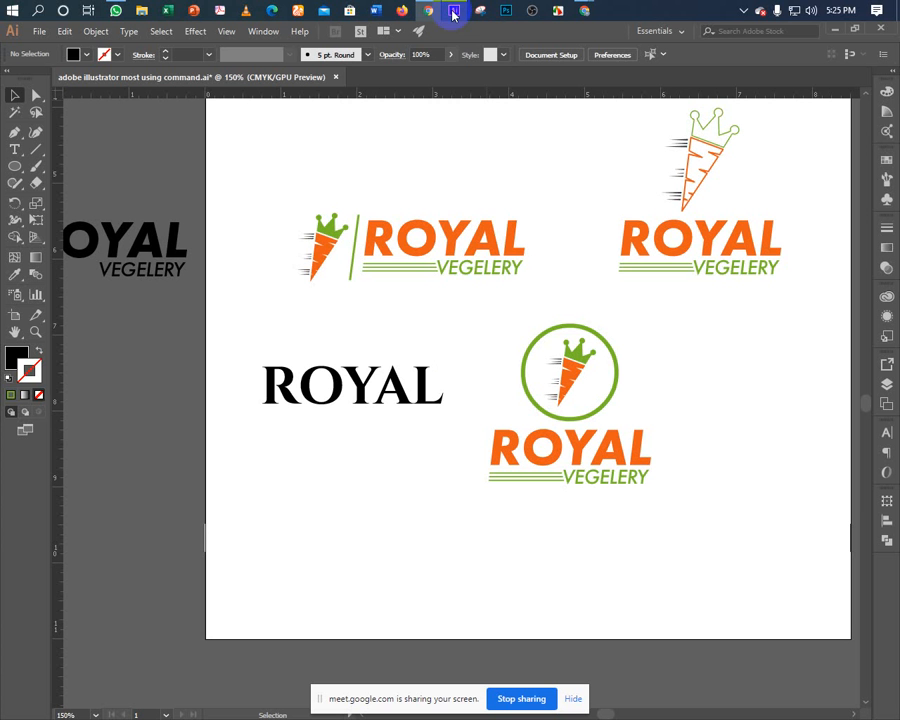
click(272, 410)
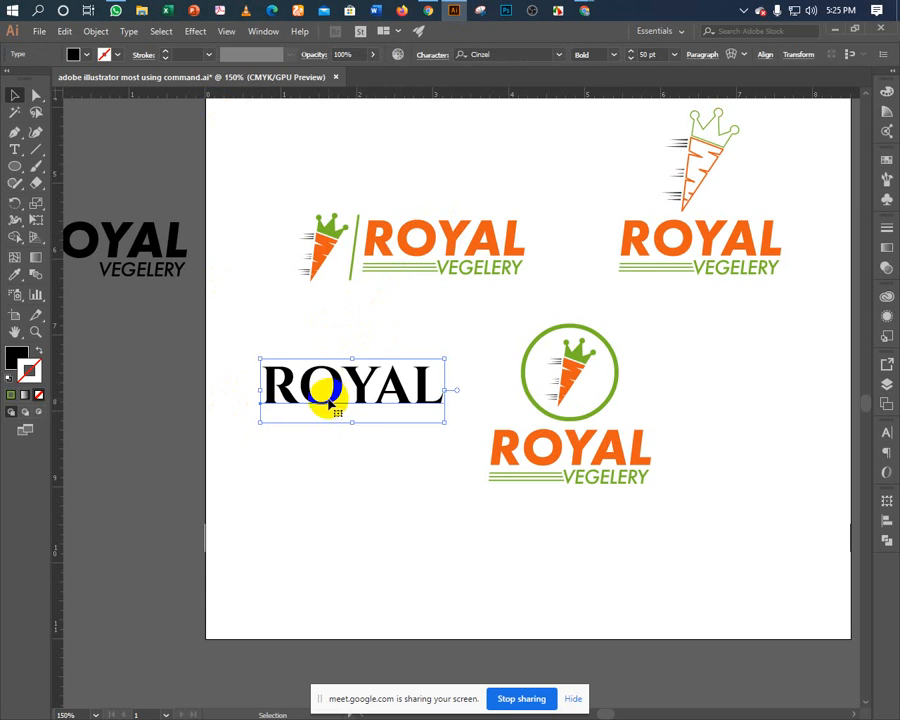
click(336, 482)
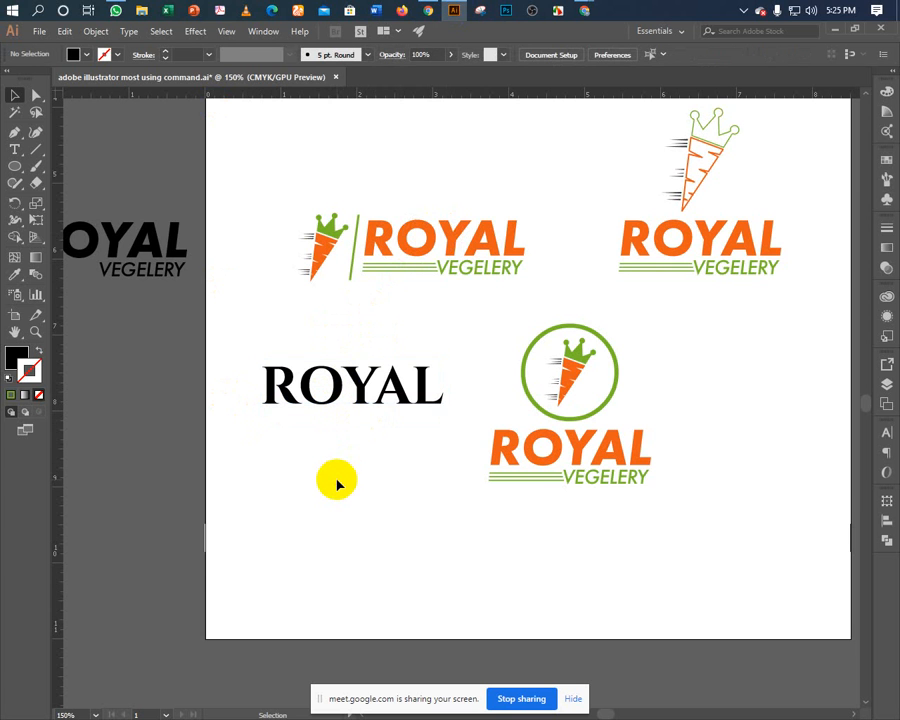
Move the horizontal logo up and slightly right, beneath the colour swatches.
scroll(310, 482, up, 3)
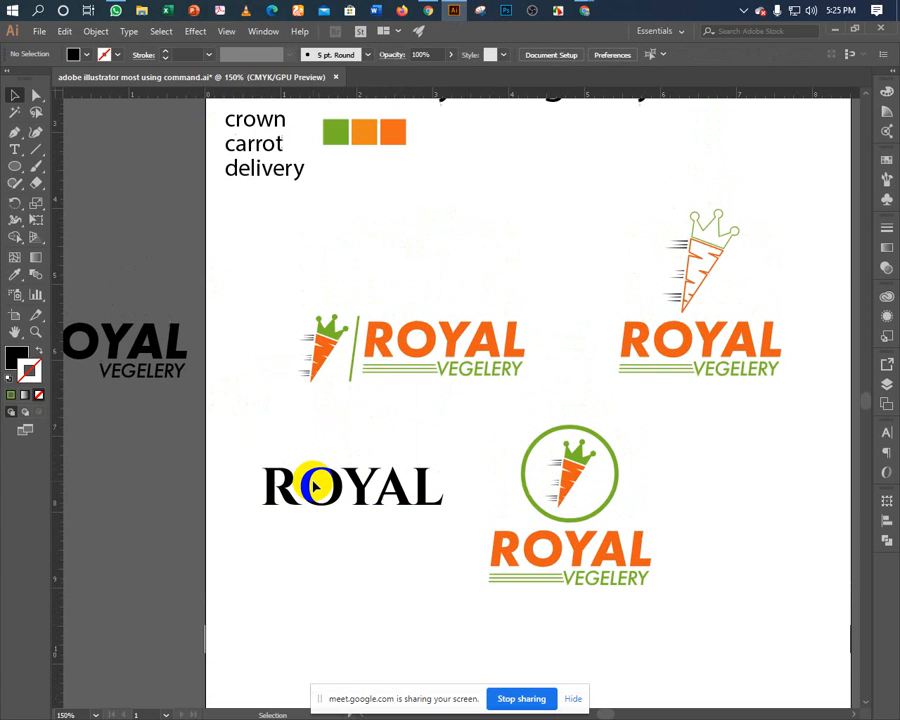
drag(432, 382, 476, 250)
click(427, 360)
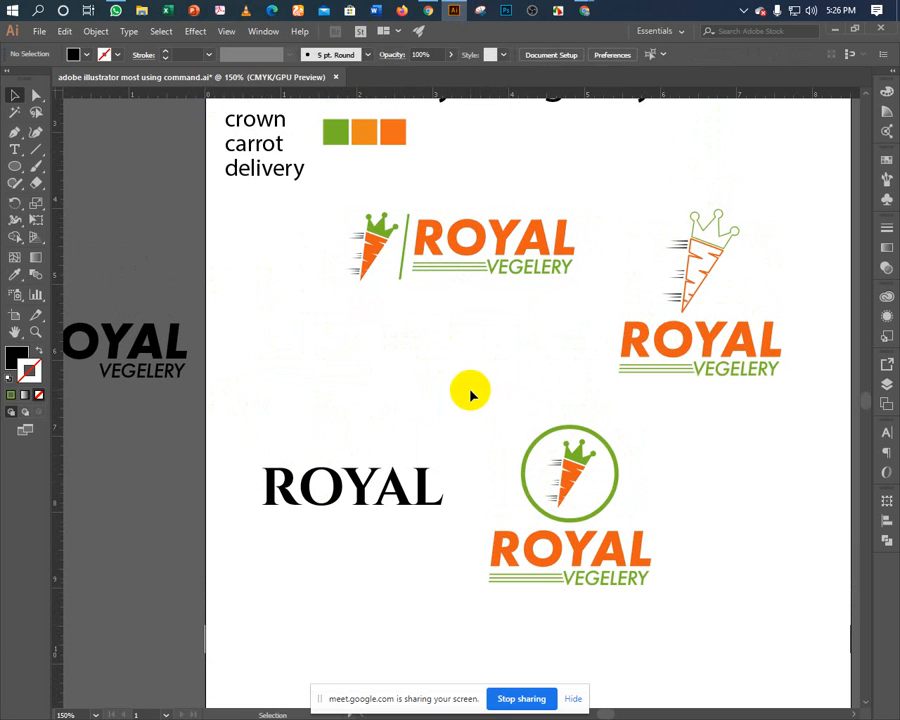
Move the black ROYAL text lower on the artboard and shift the circled-carrot logo up to the artboard's left side.
click(357, 487)
drag(357, 487, 378, 574)
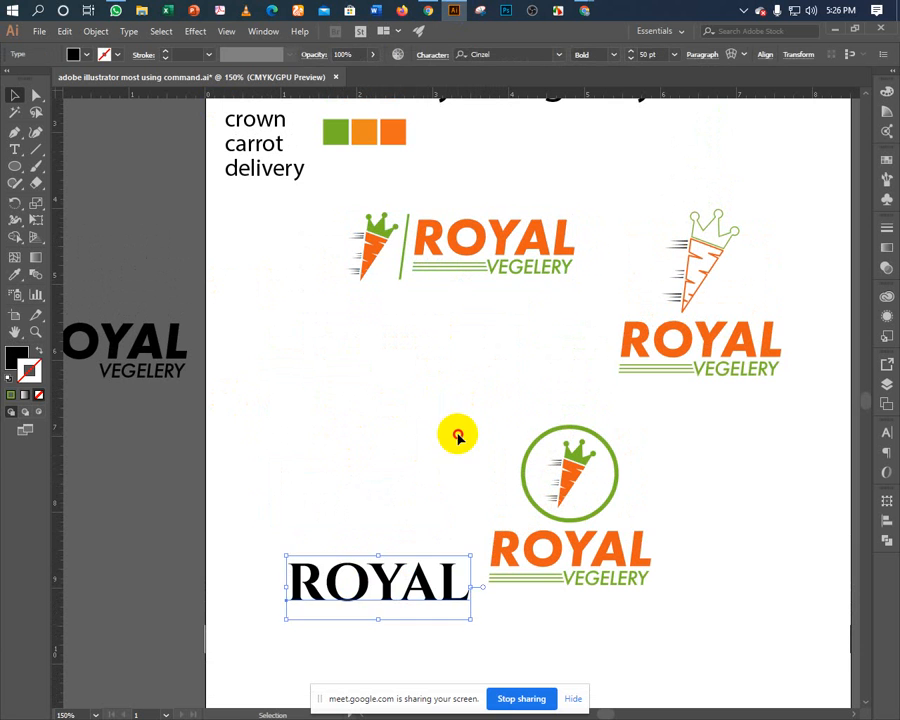
click(456, 430)
click(592, 545)
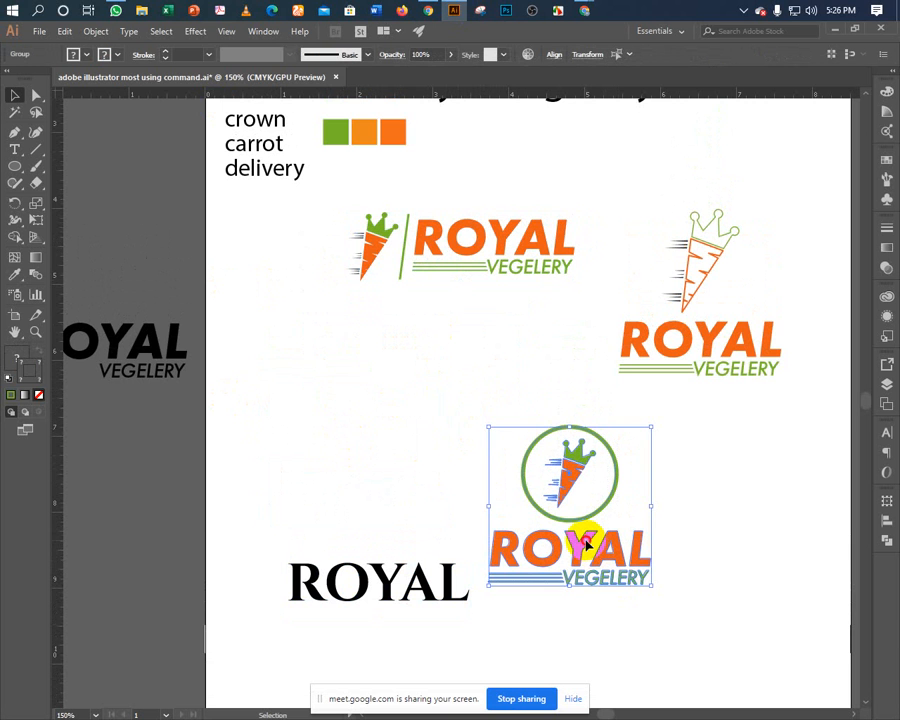
drag(586, 543, 326, 400)
click(331, 490)
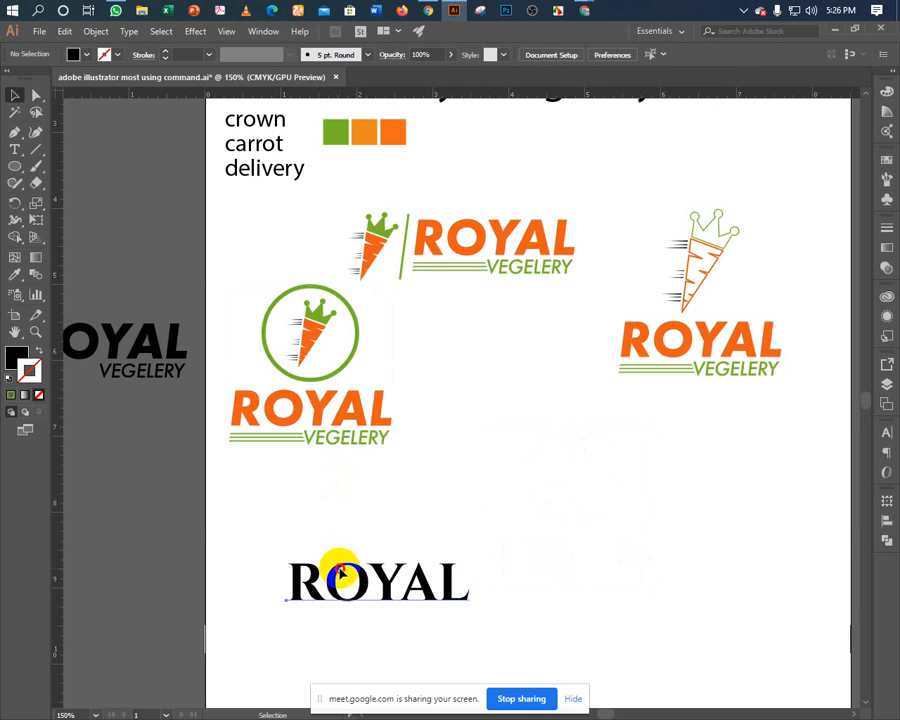
Move the black ROYAL text right and up, into the open space between and below the two stacked logos.
click(329, 583)
drag(329, 583, 509, 514)
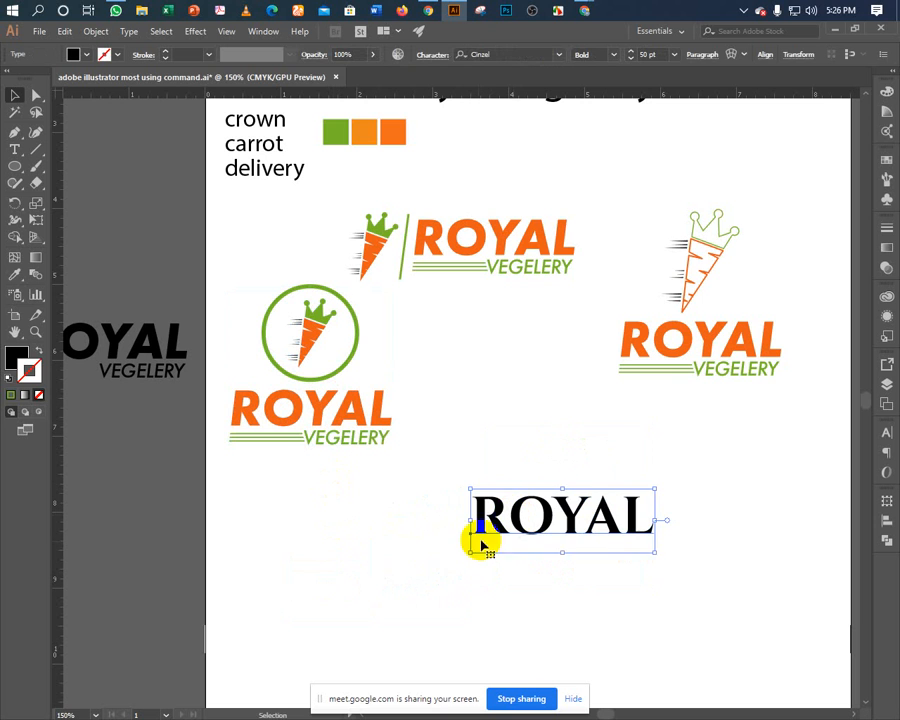
click(393, 562)
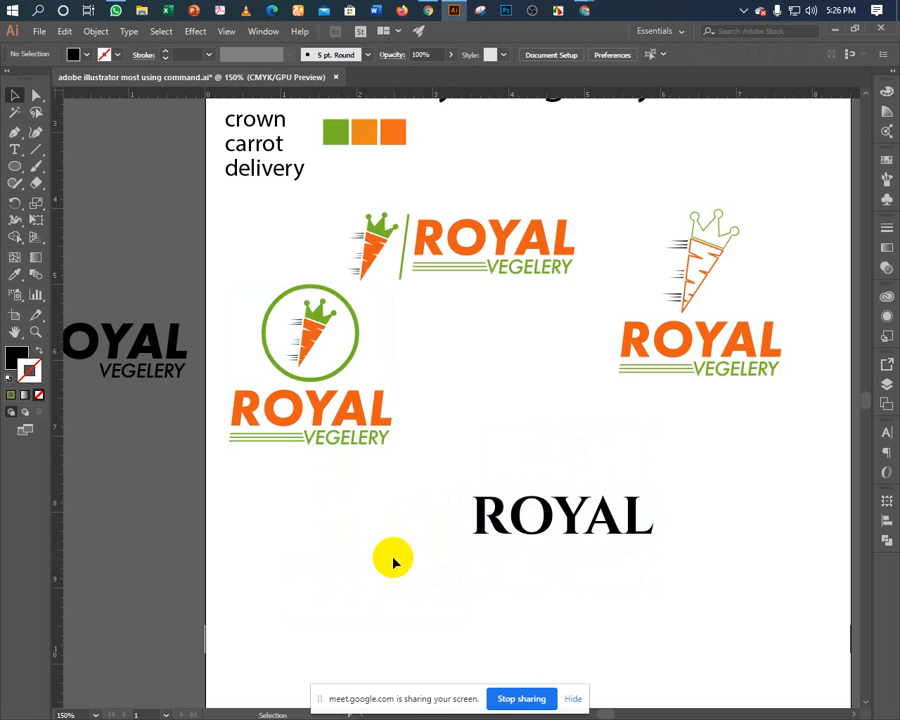
Change only the letter R of the black ROYAL text to the Cinzel Decorative Bold font.
double_click(497, 527)
drag(498, 526, 434, 520)
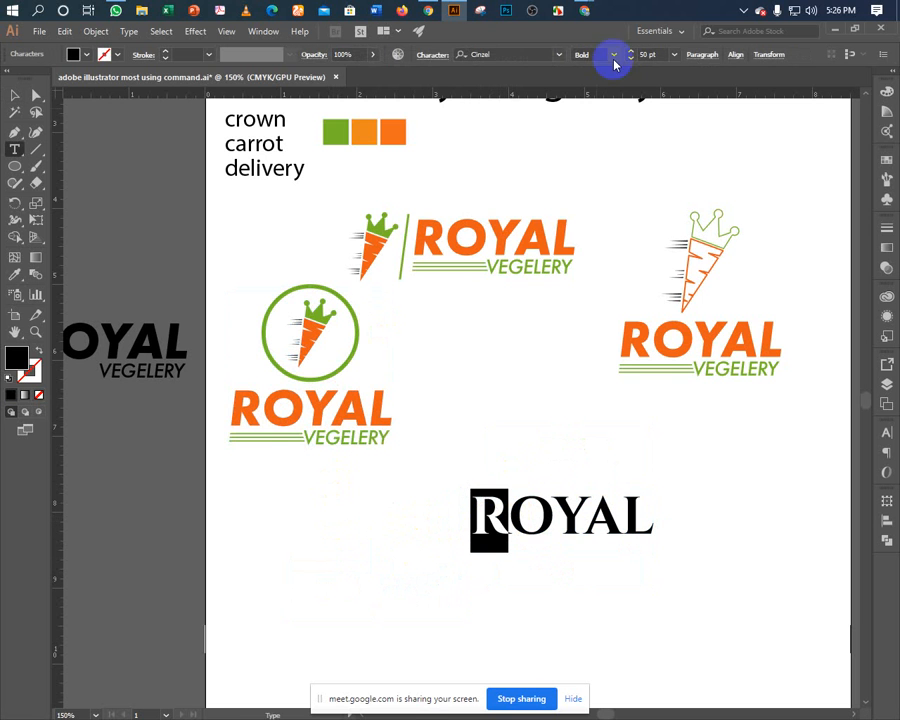
click(514, 54)
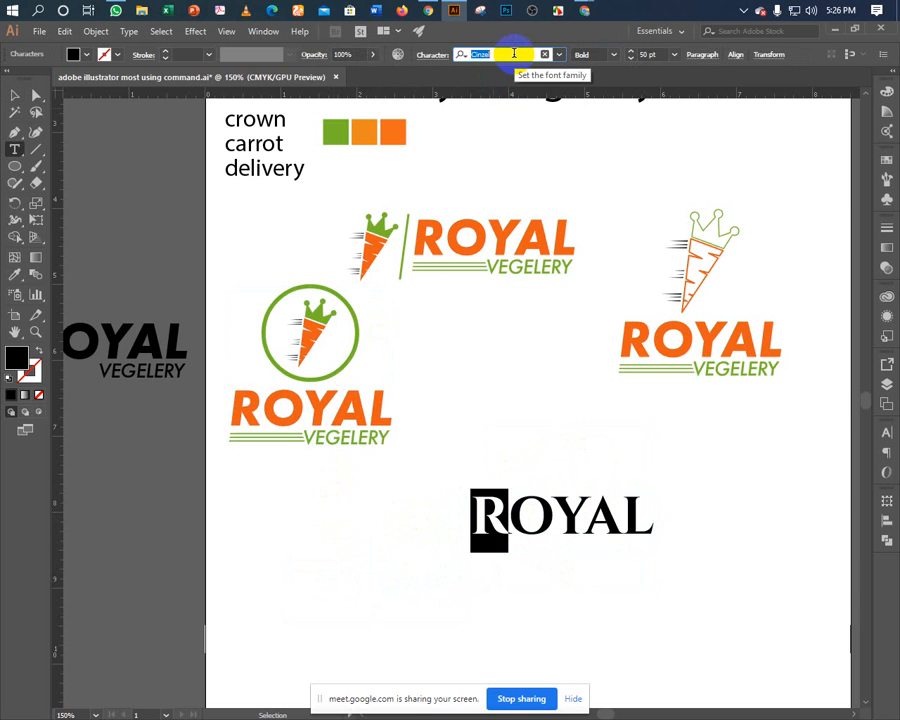
text(cinz)
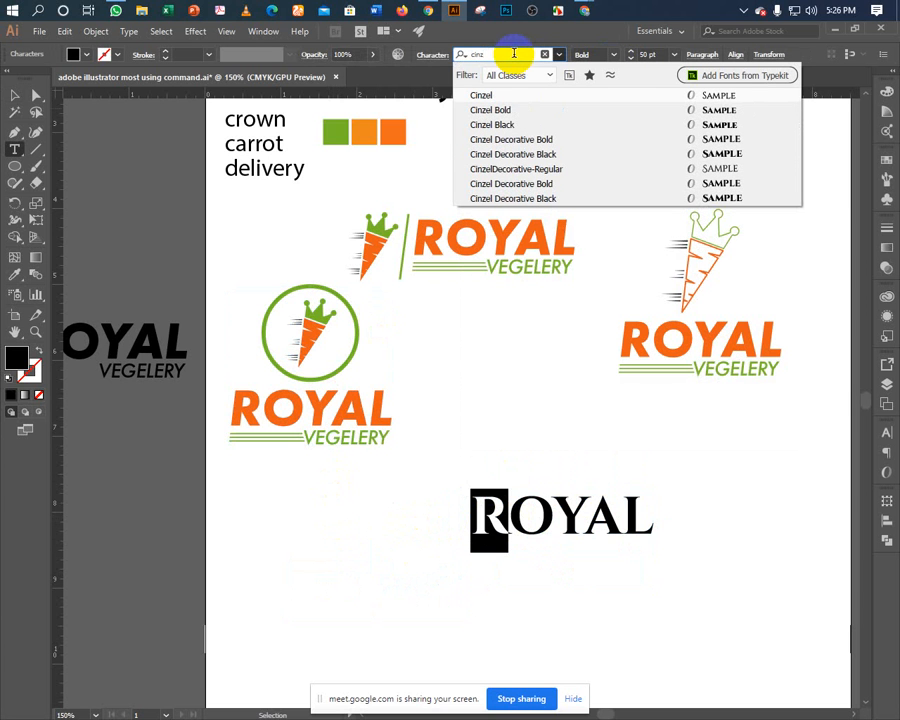
click(500, 140)
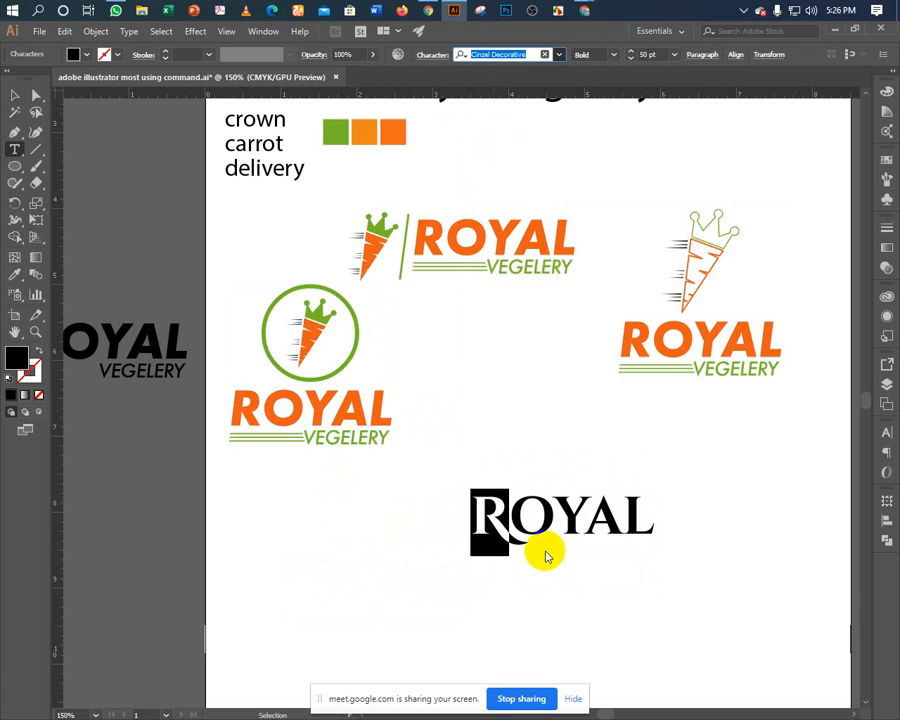
click(15, 94)
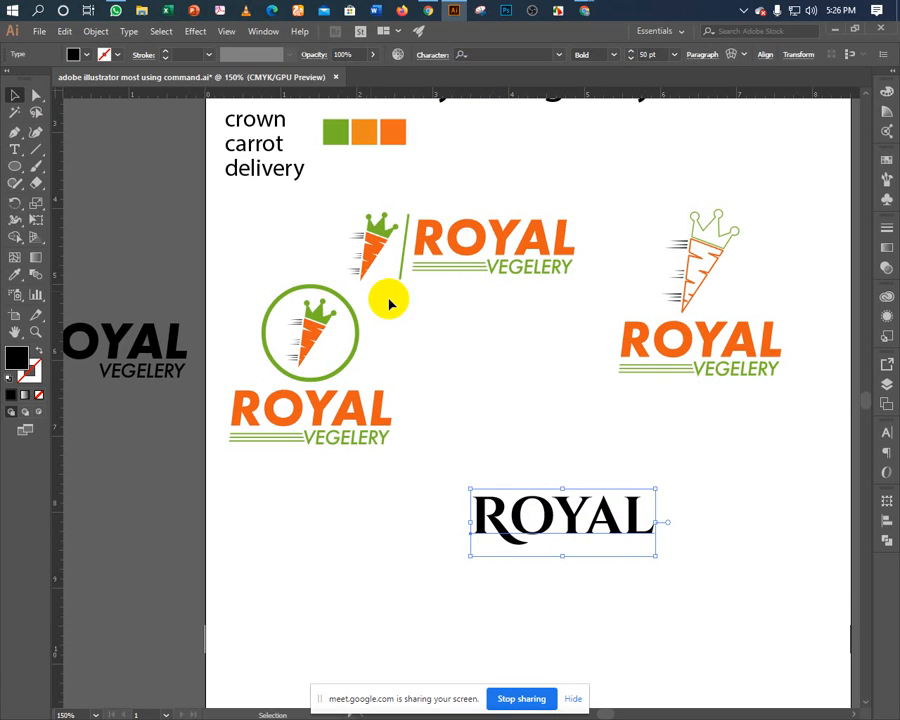
click(452, 298)
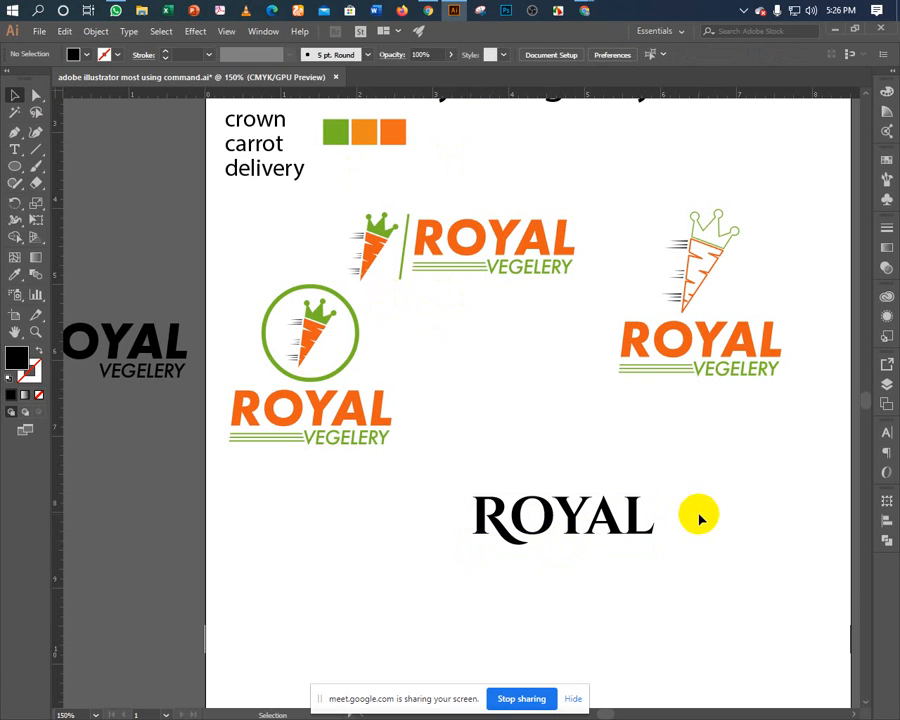
Convert the black ROYAL text with the decorative R to outlines.
click(503, 545)
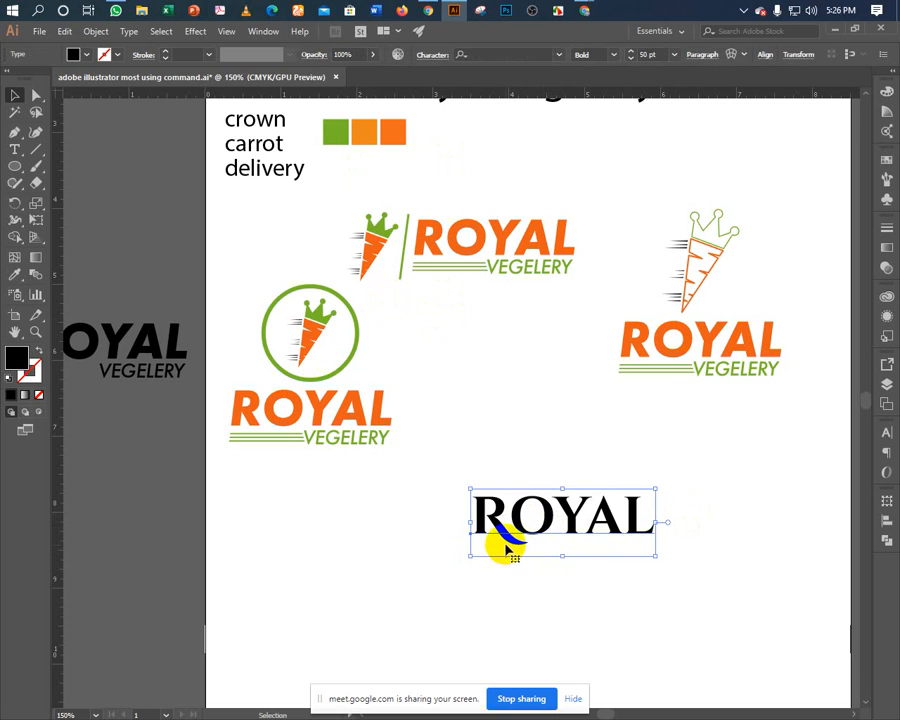
click(474, 438)
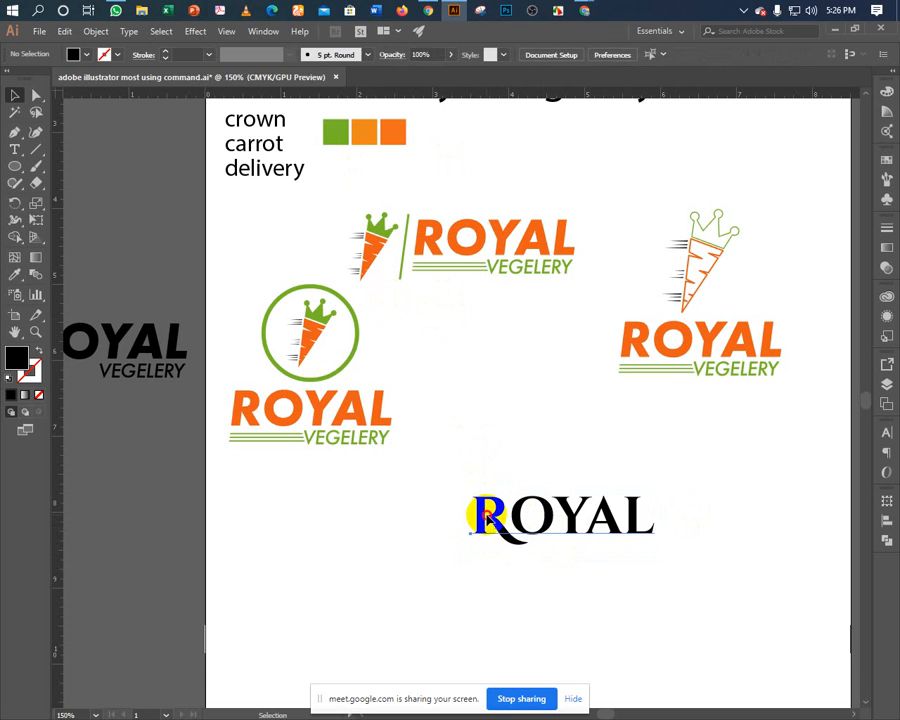
click(482, 512)
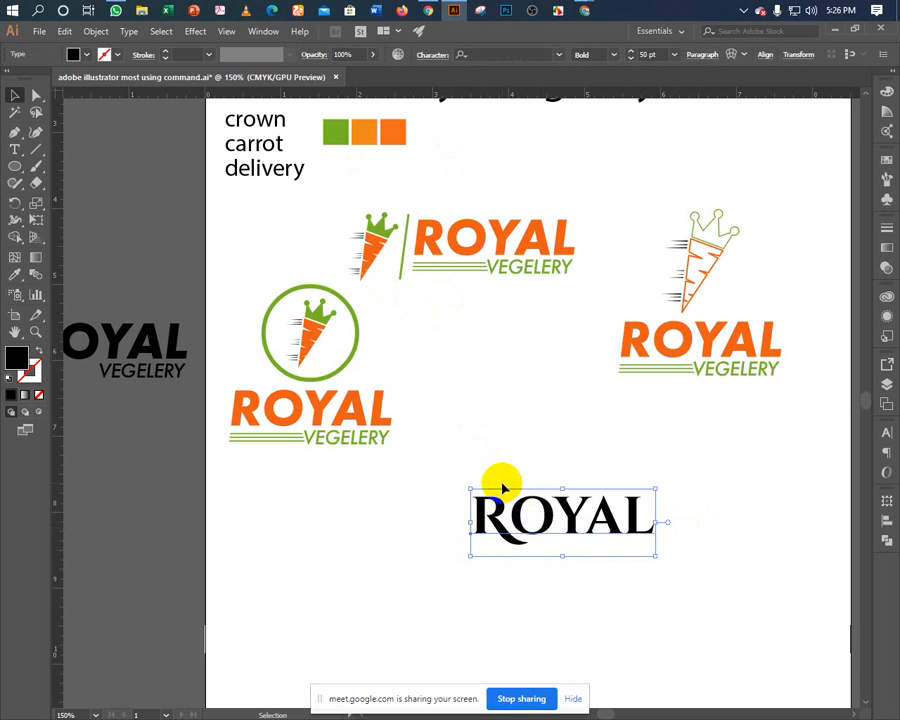
key(a)
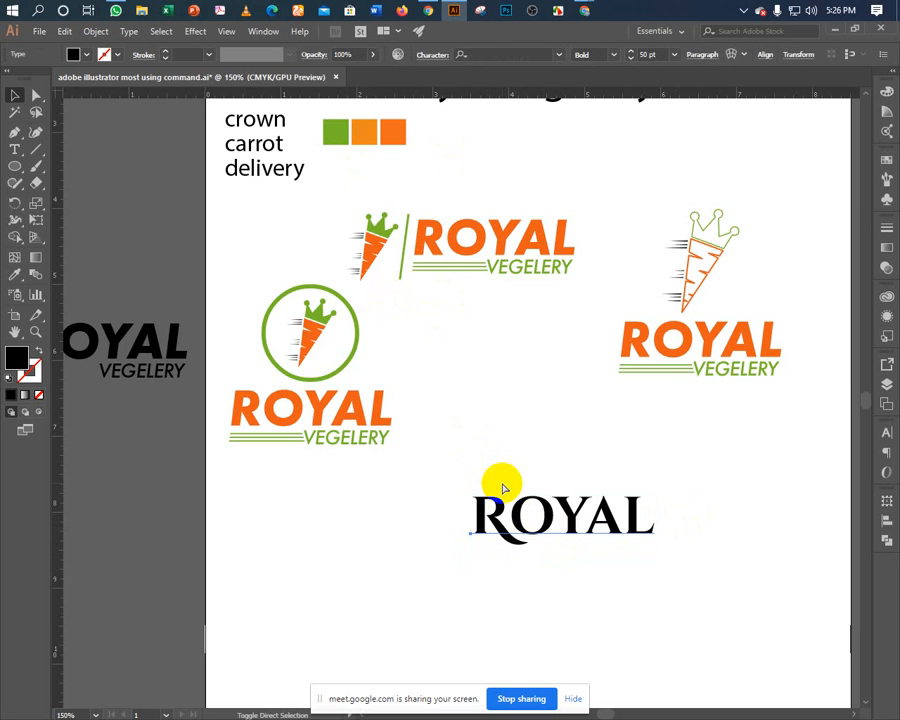
key(ctrl+shift+o)
click(486, 462)
drag(489, 462, 386, 358)
scroll(391, 437, up, 2)
click(385, 450)
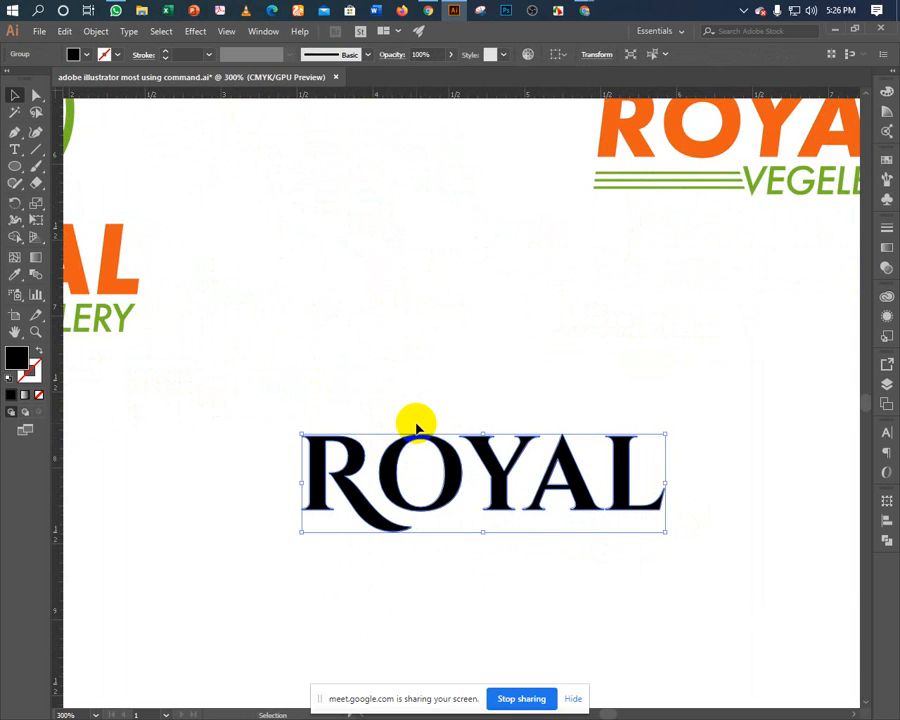
Try slanting the outlined ROYAL lettering slightly to the right with the Shear tool, and undo it.
scroll(417, 428, down, 3)
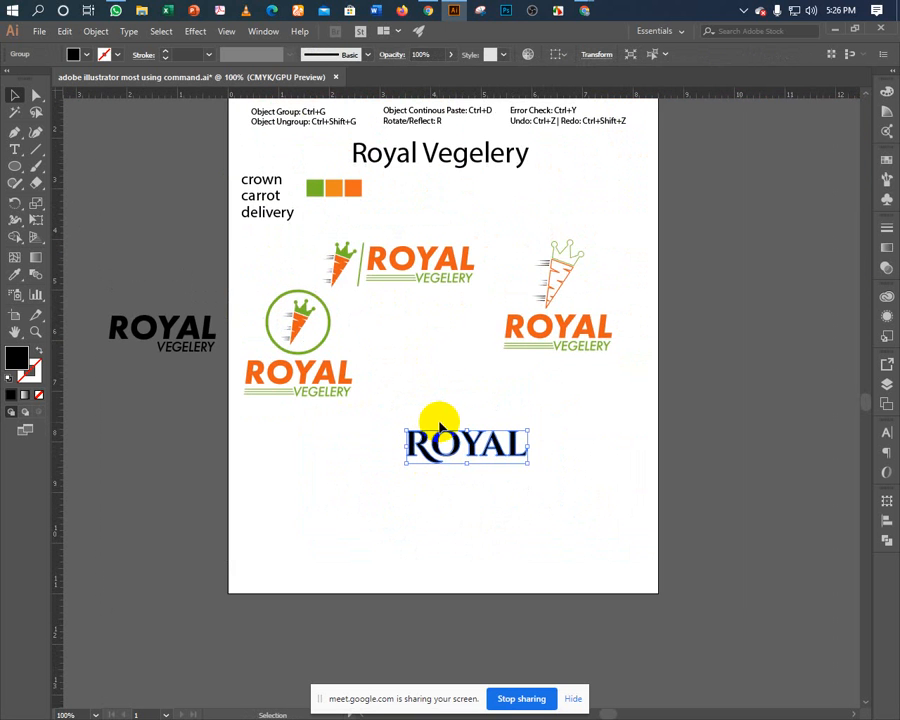
scroll(462, 417, up, 1)
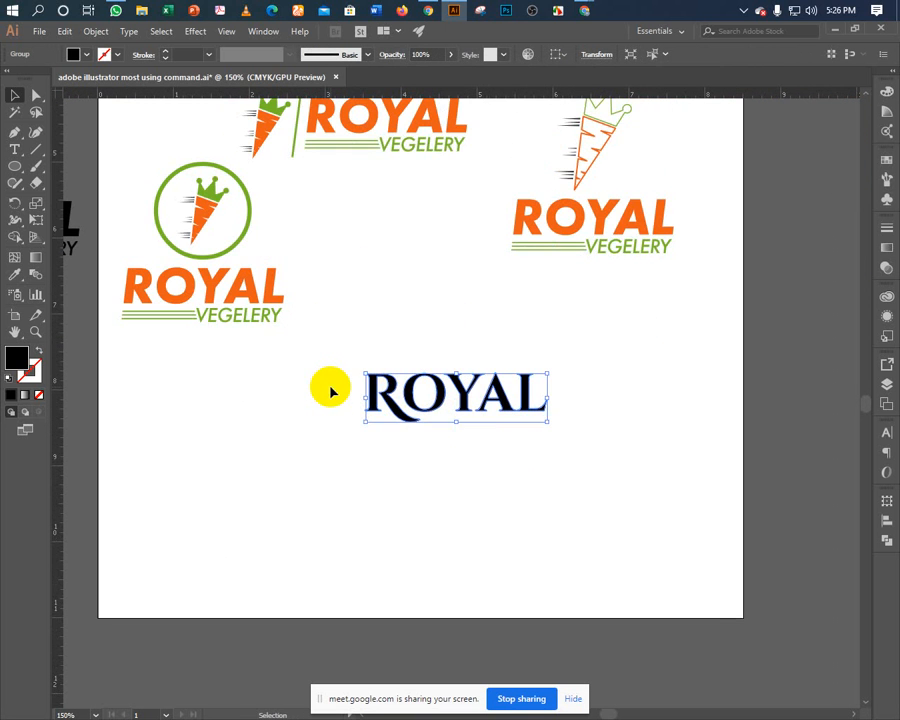
drag(331, 392, 357, 414)
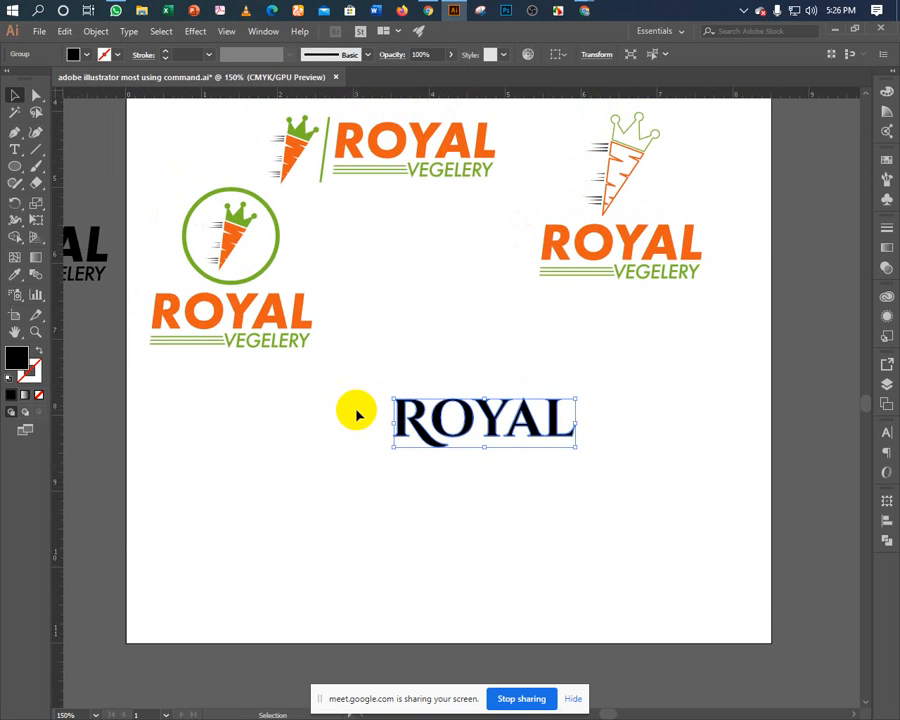
click(452, 367)
click(412, 422)
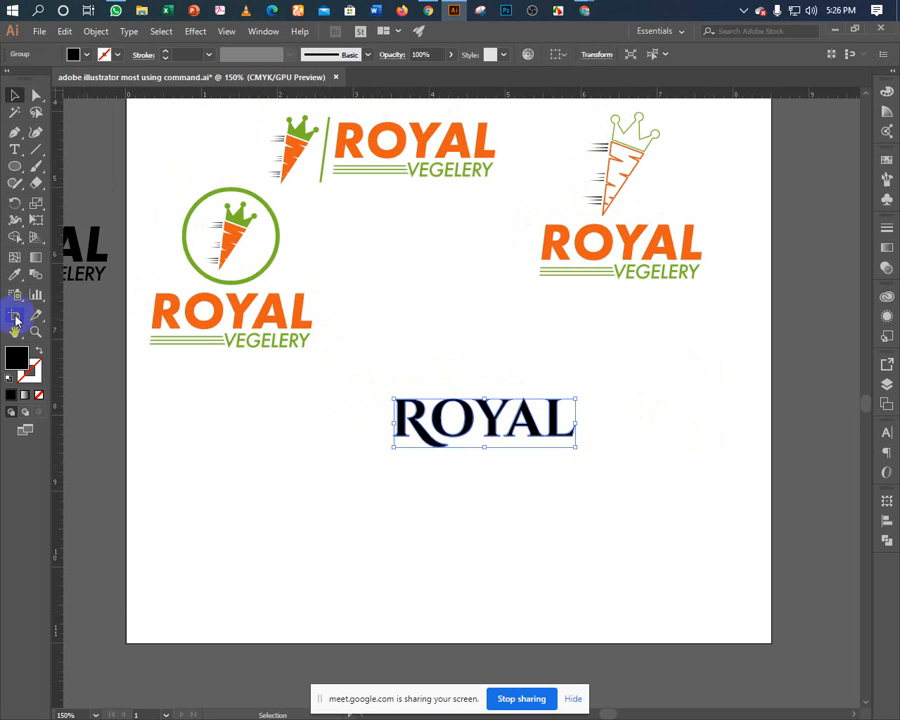
click(38, 208)
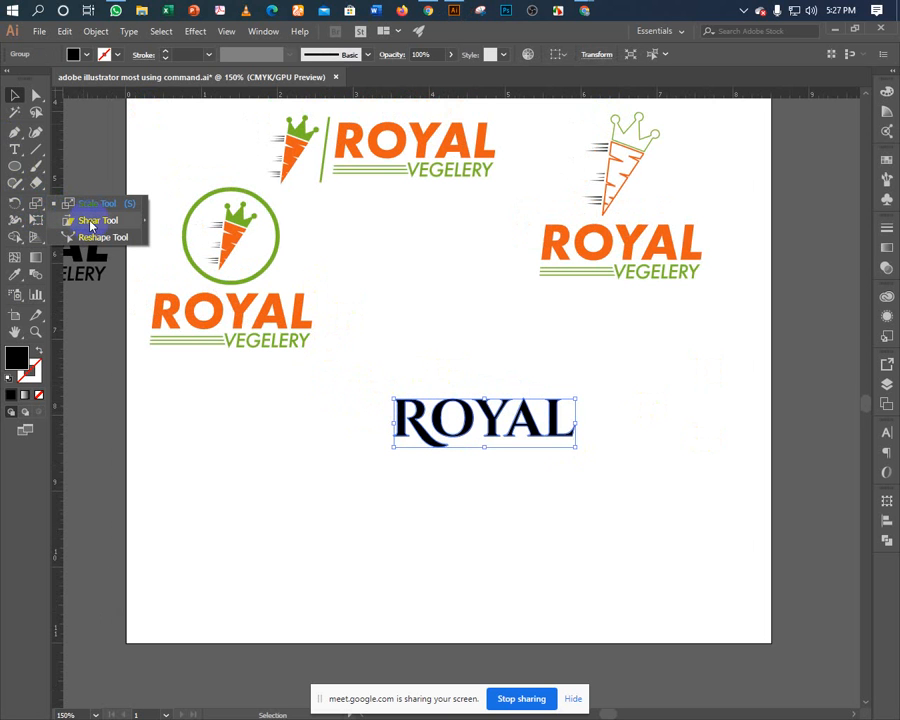
click(84, 221)
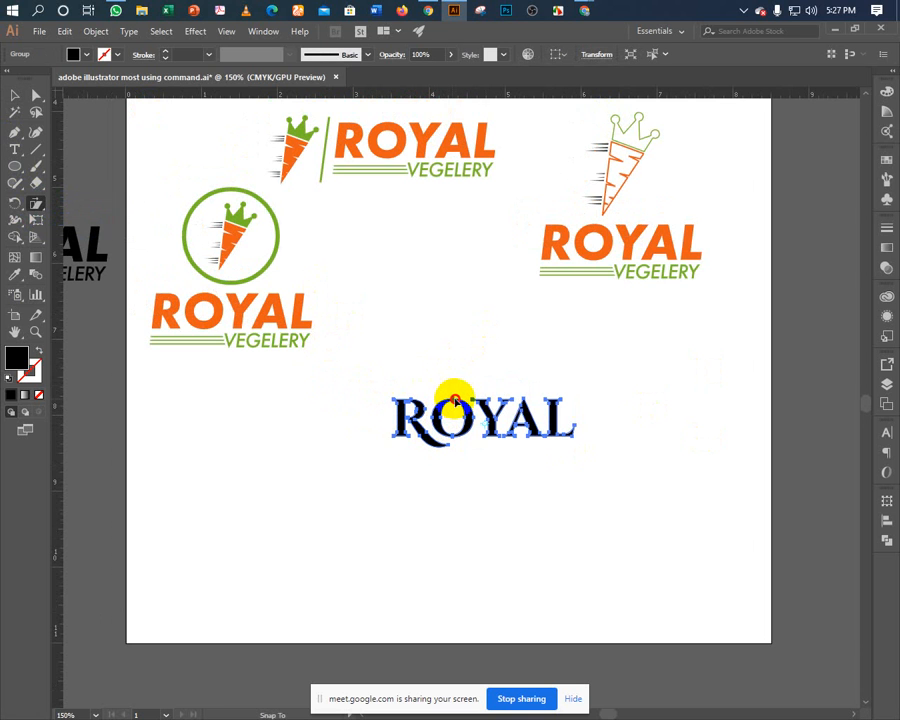
drag(455, 400, 456, 398)
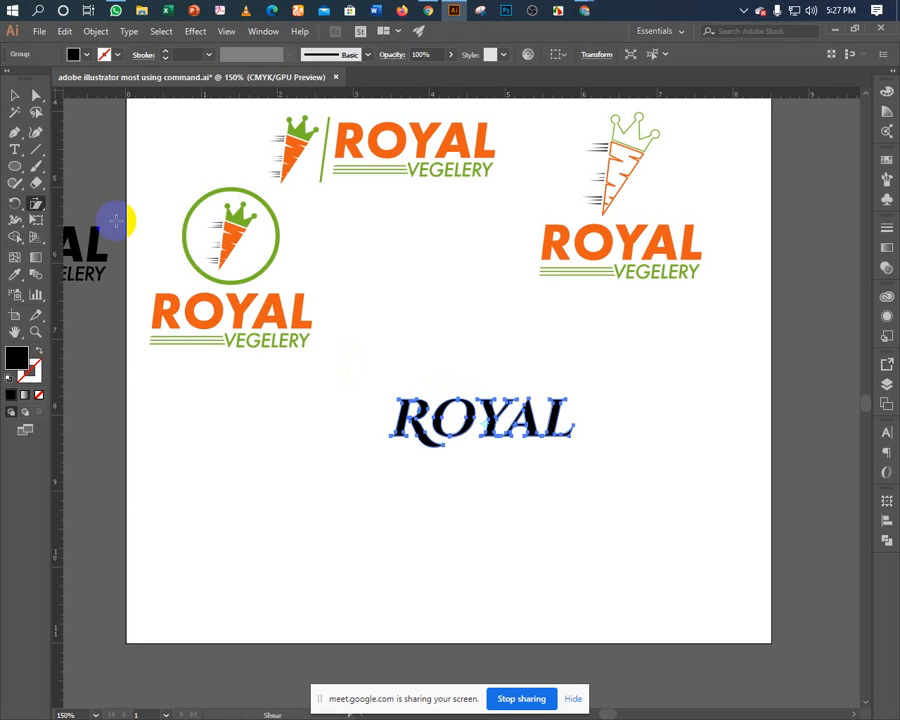
click(14, 96)
click(371, 294)
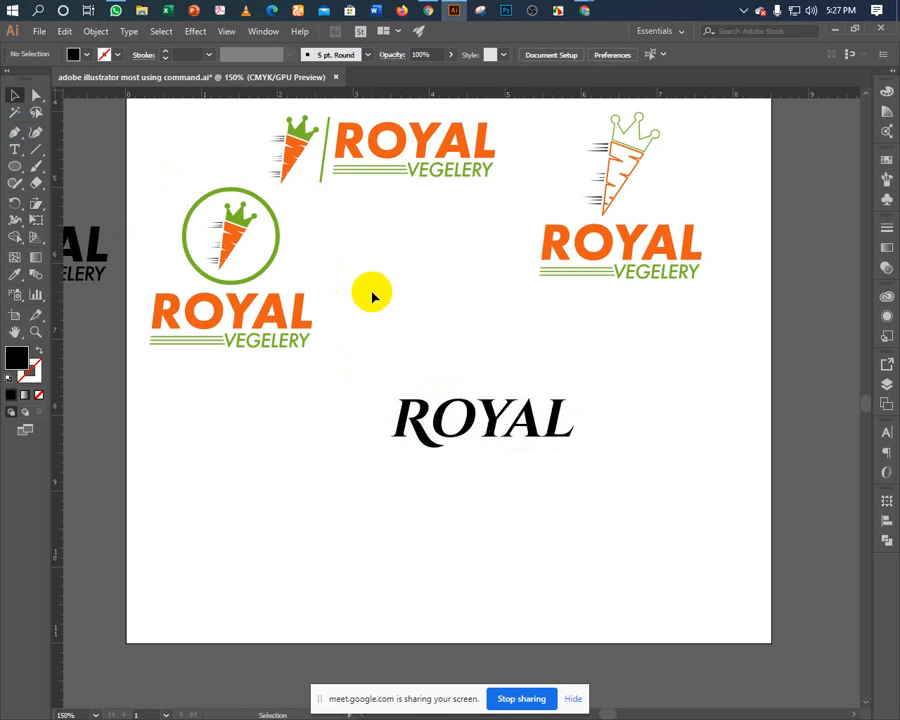
drag(379, 376, 619, 485)
click(376, 508)
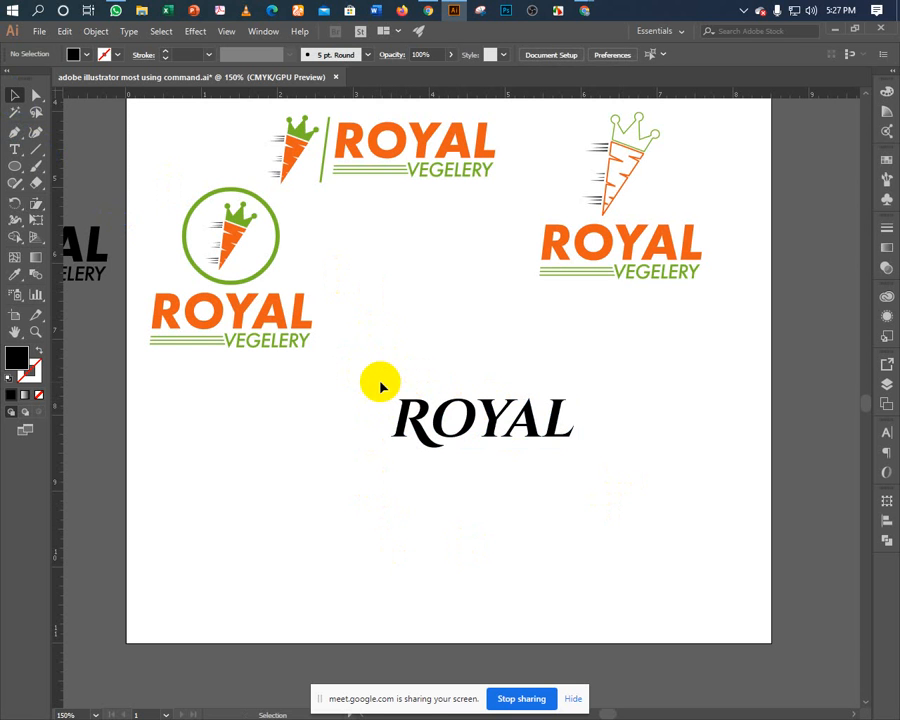
key(ctrl+z)
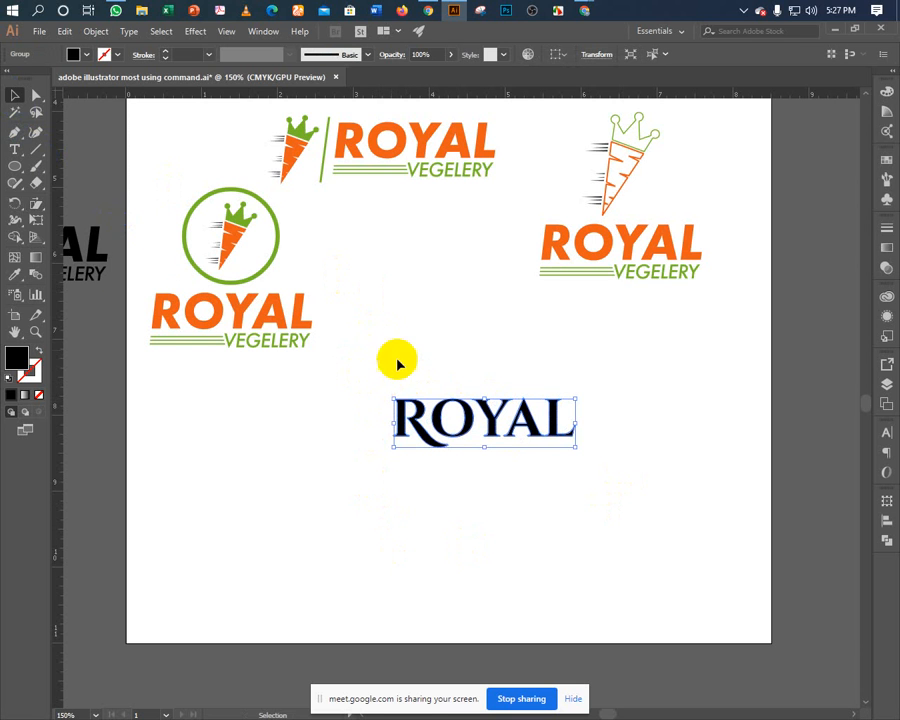
Try a stronger rightward shear on the outlined ROYAL lettering, undo it, and deselect the lettering.
click(36, 205)
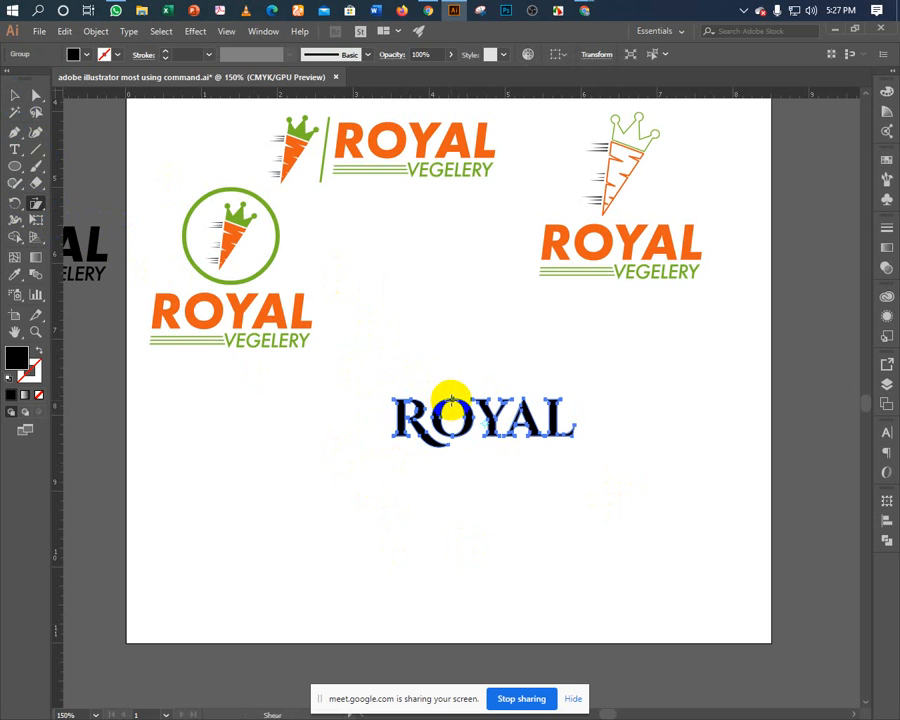
drag(451, 402, 560, 436)
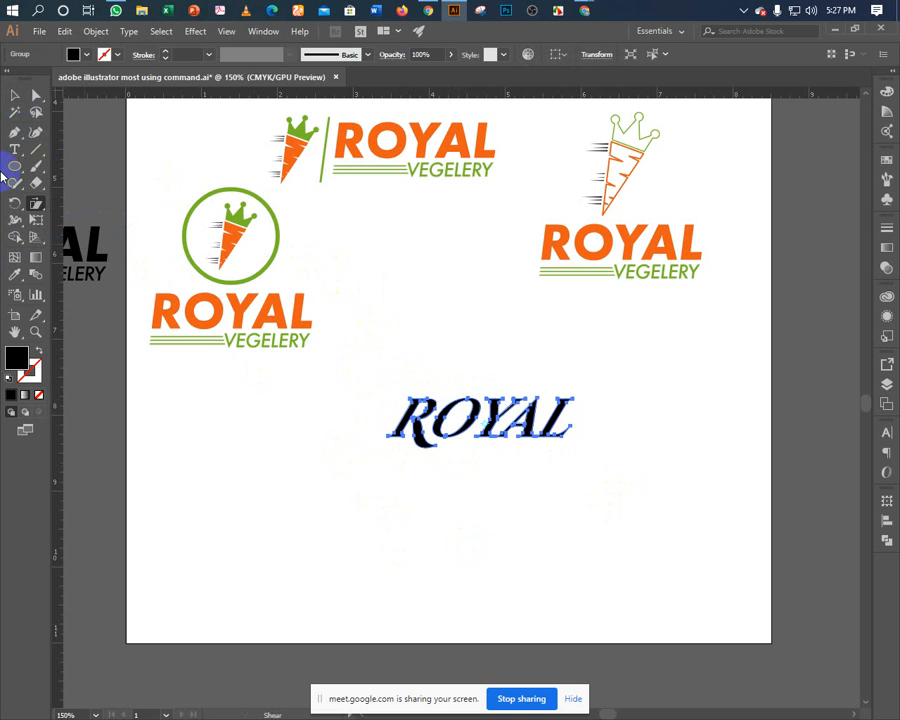
click(13, 93)
click(243, 436)
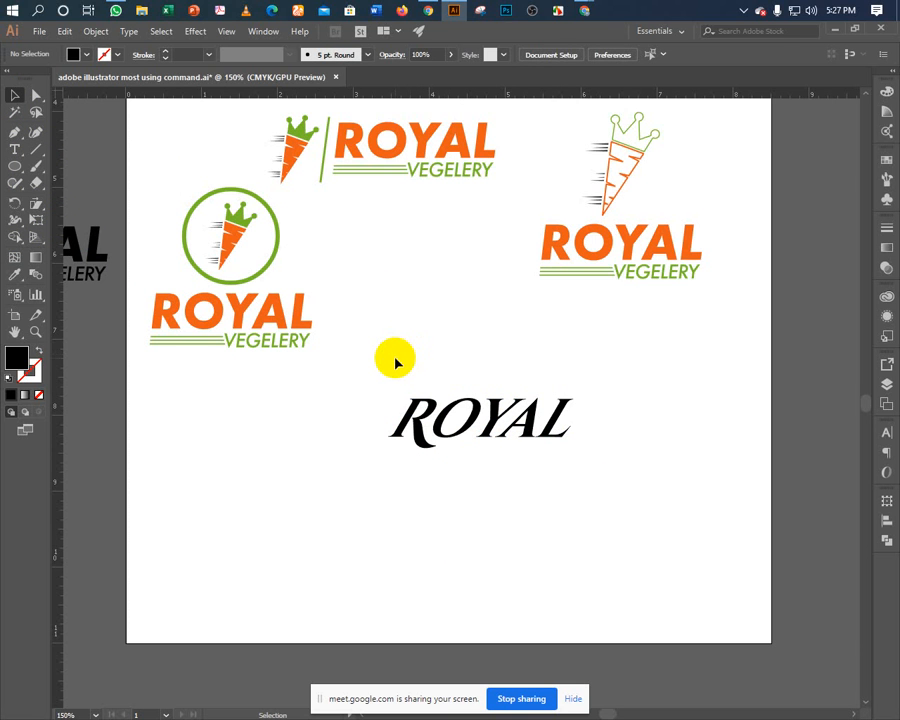
key(ctrl+z)
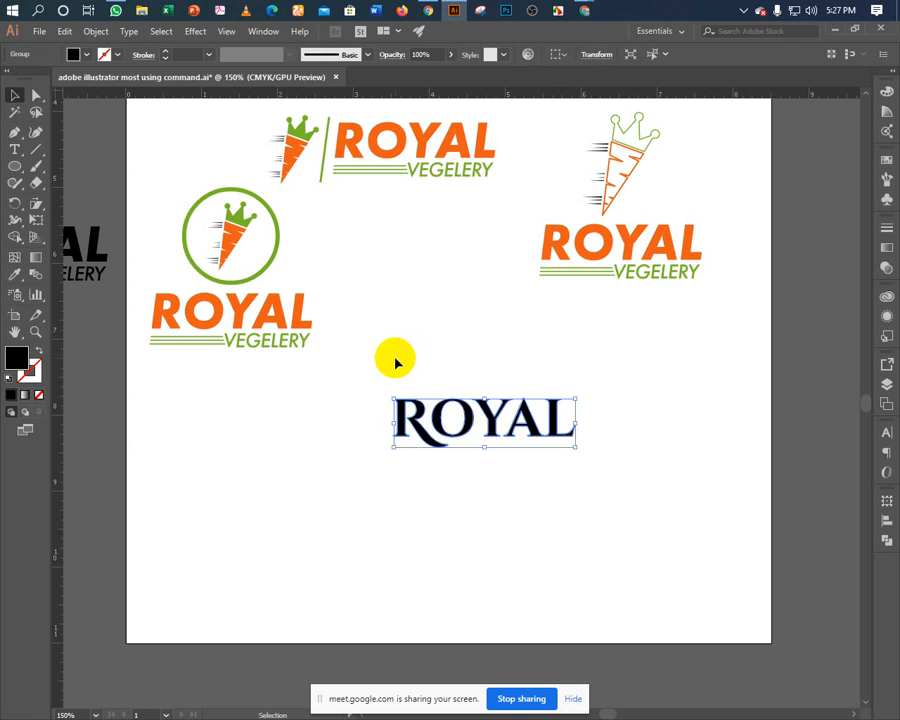
click(399, 363)
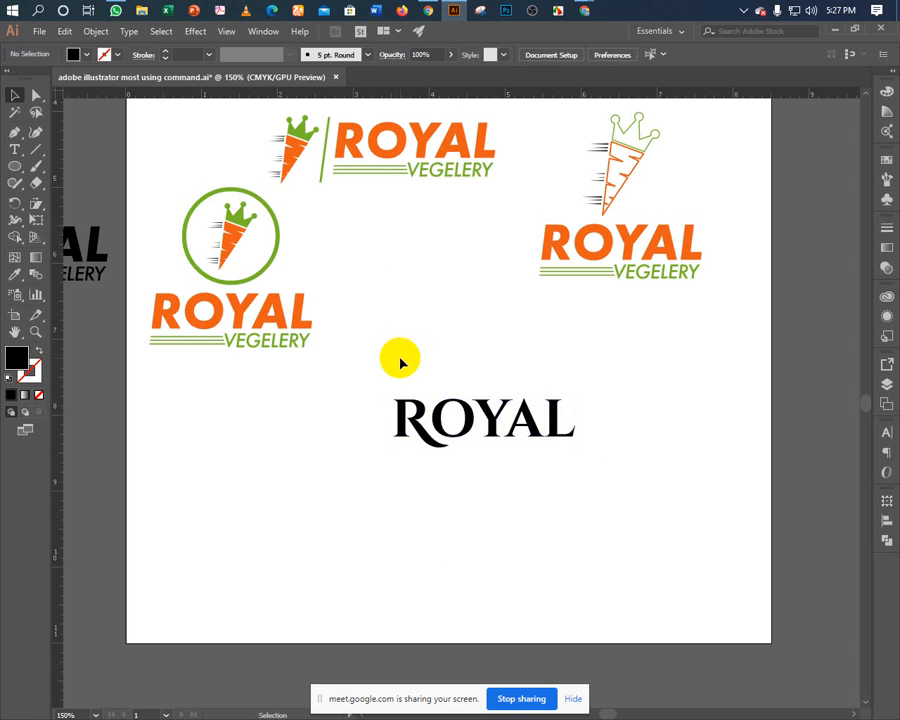
Ungroup the outlined ROYAL lettering into separate letters and deselect them.
click(427, 442)
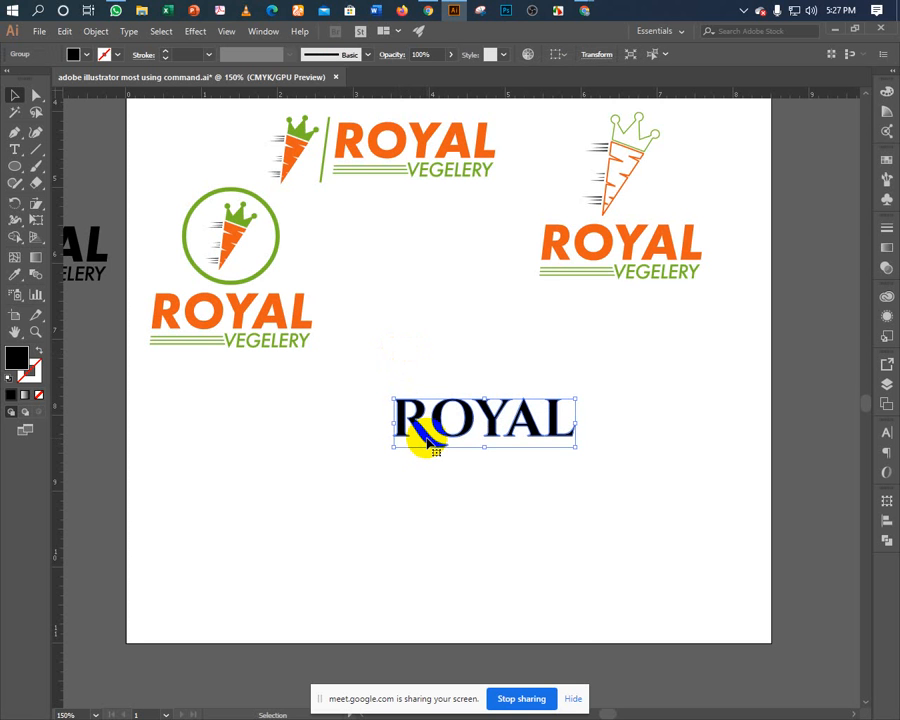
right_click(427, 442)
click(468, 540)
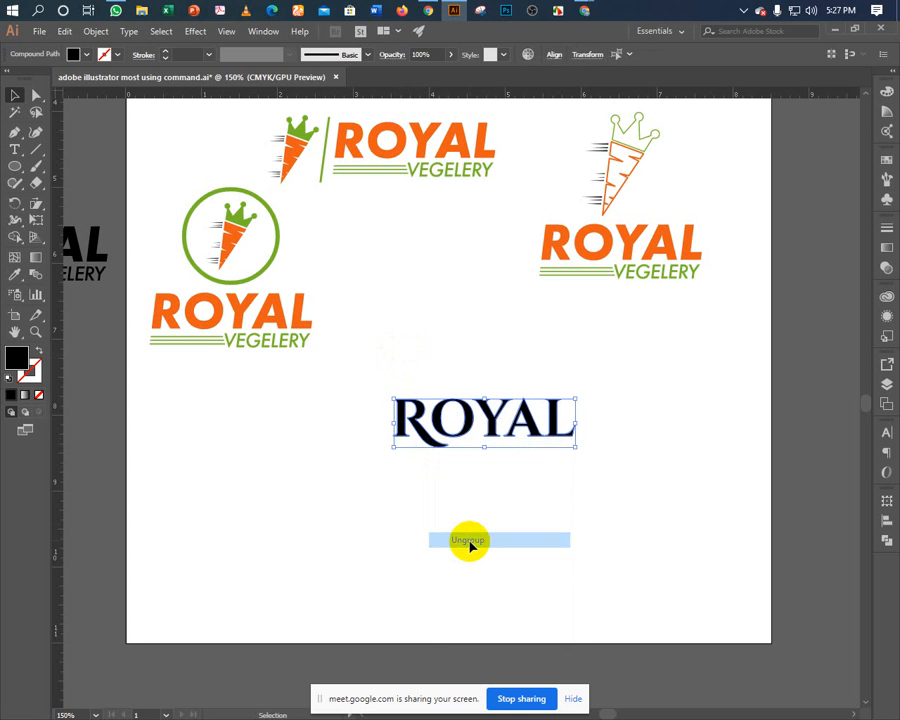
click(432, 457)
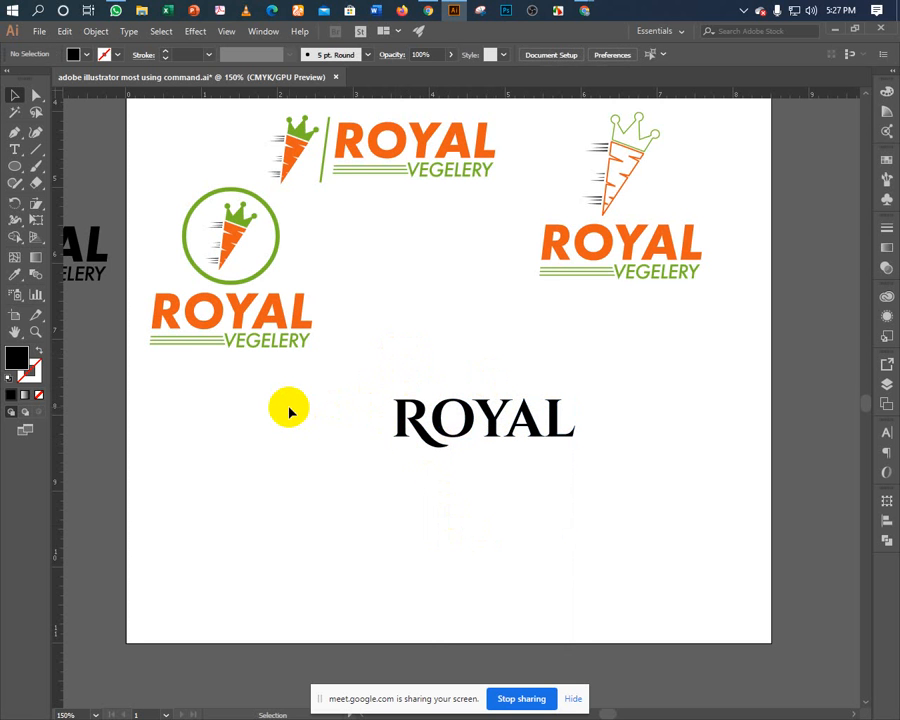
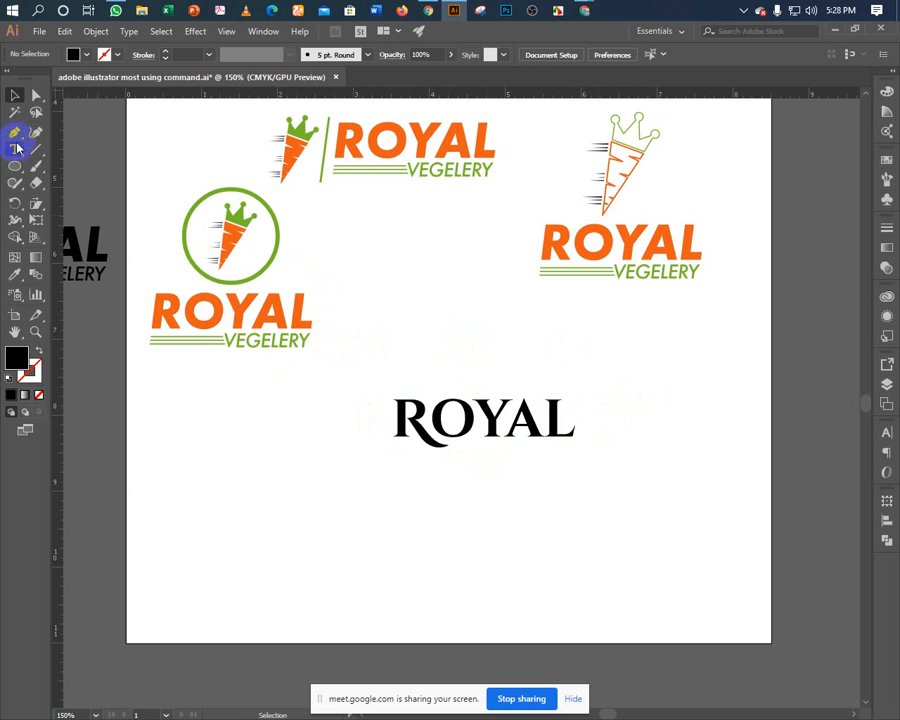
Duplicate the black VEGELERY text from beside the artboard to just below the R of the new ROYAL lettering.
click(15, 148)
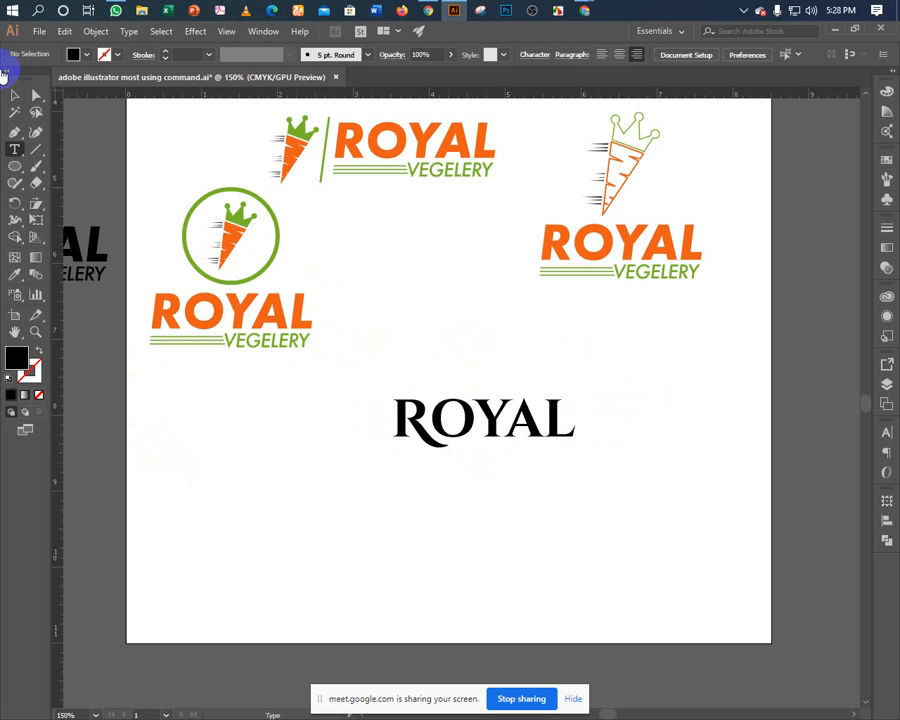
click(14, 94)
click(94, 273)
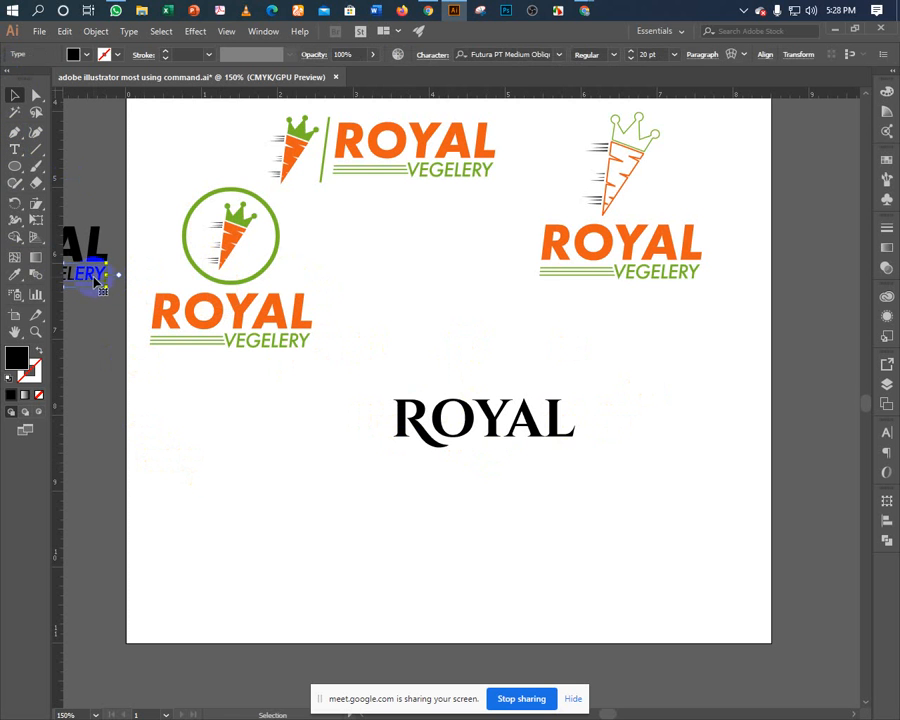
drag(94, 283, 410, 480)
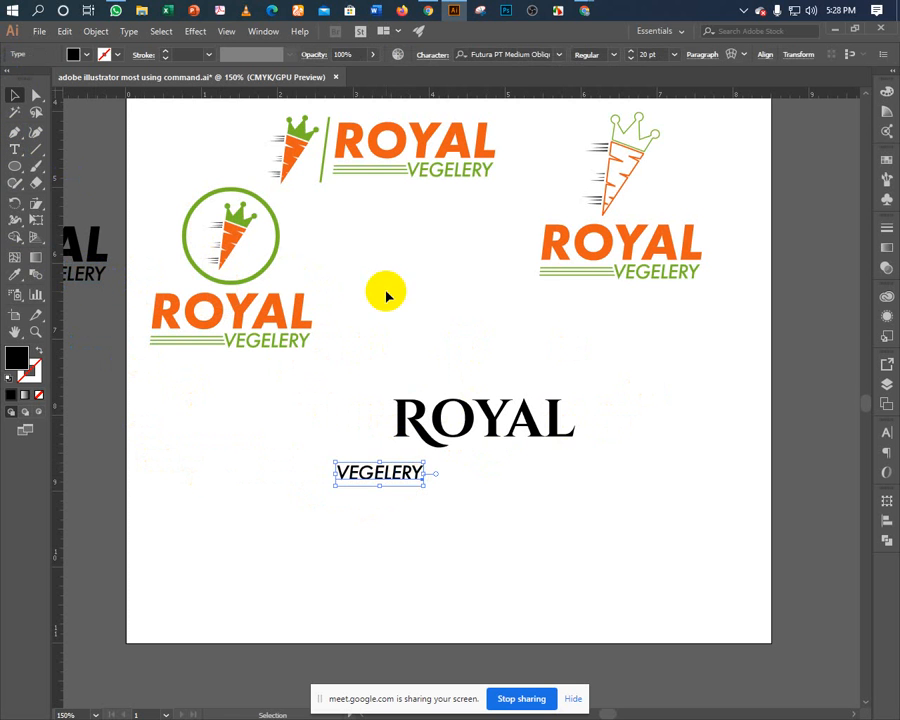
Change the font of the duplicated VEGELERY text below the new ROYAL lettering to Roboto Medium.
click(468, 56)
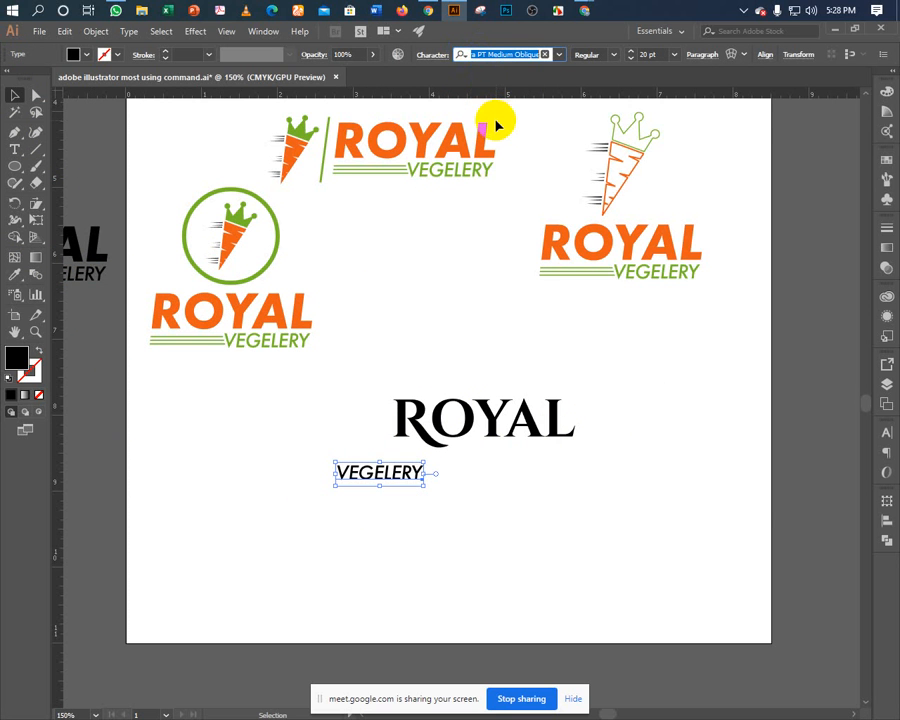
text(mon)
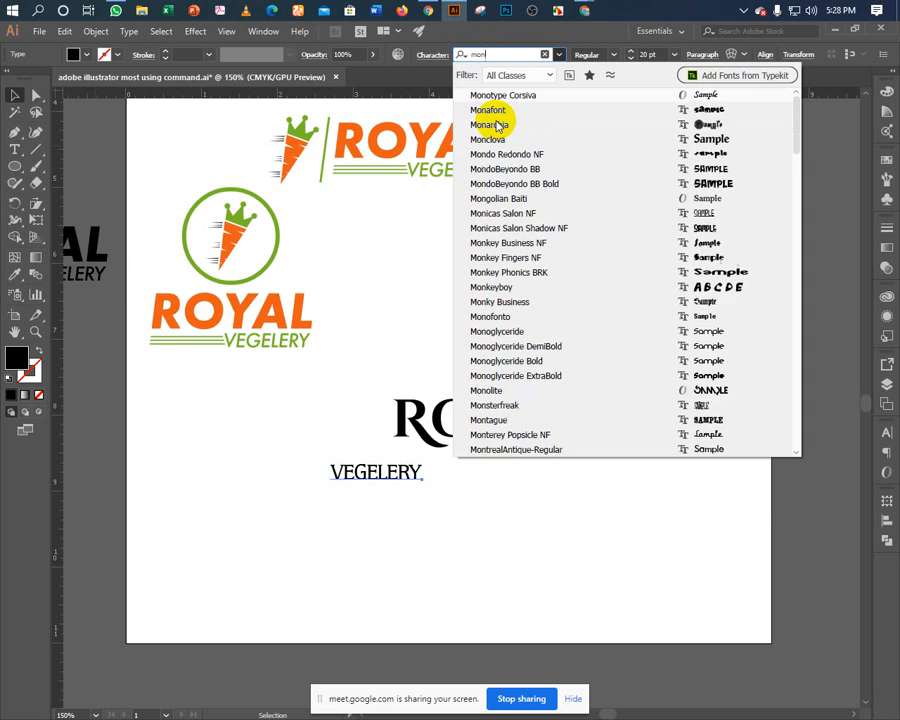
text(ts)
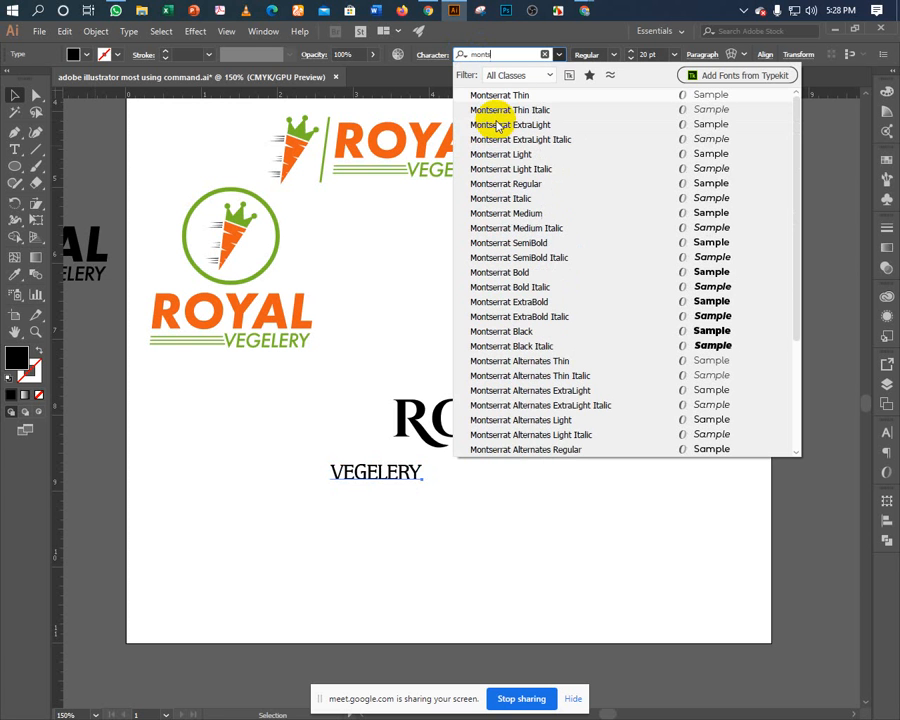
key(BackSpace)
key(BackSpace)
key(BackSpace)
key(BackSpace)
key(BackSpace)
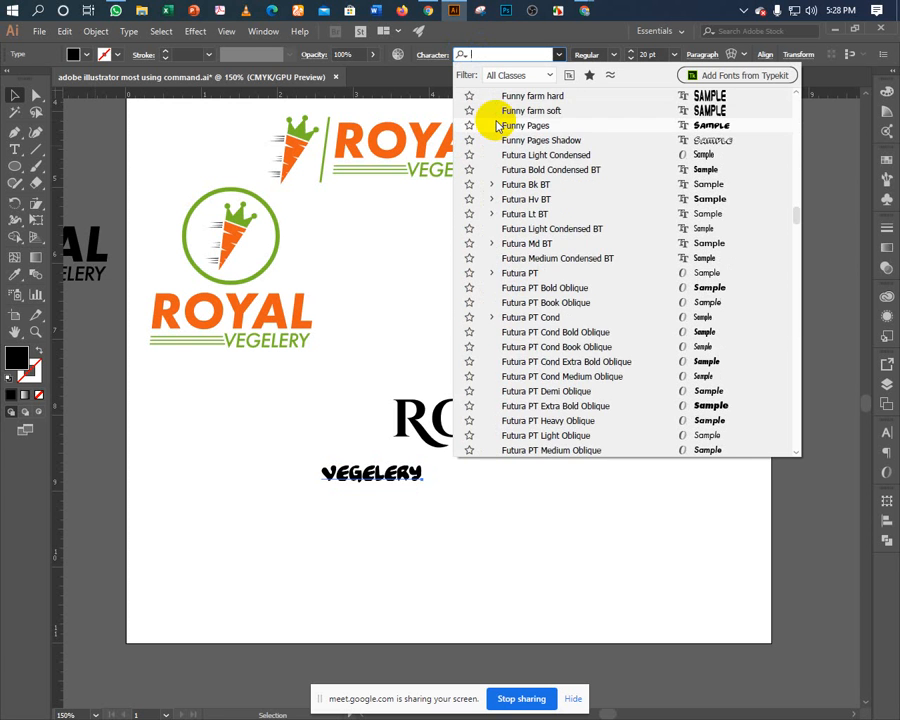
text(roboto)
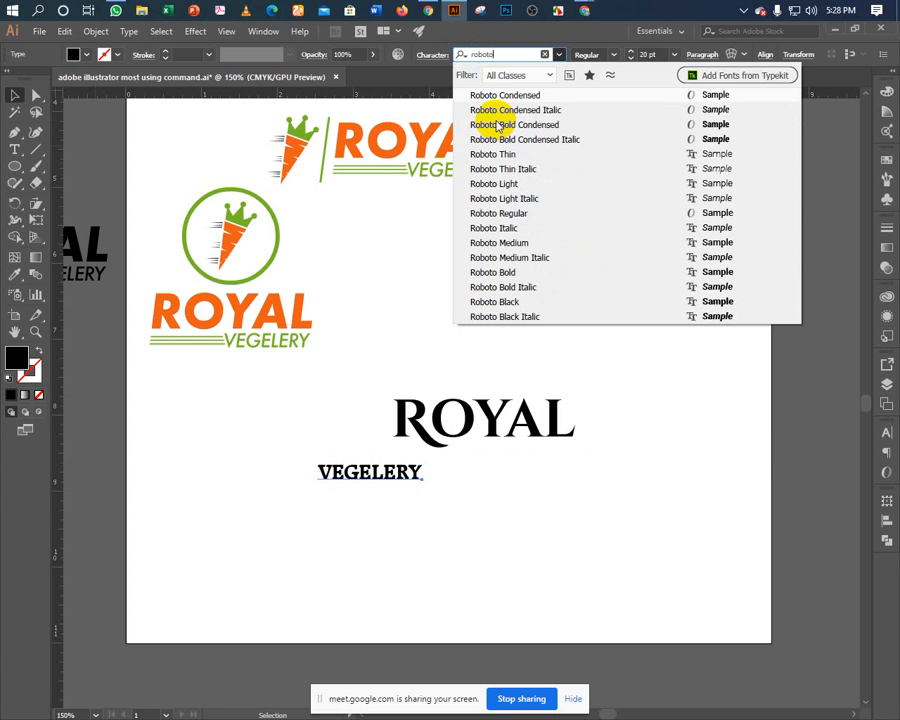
click(500, 245)
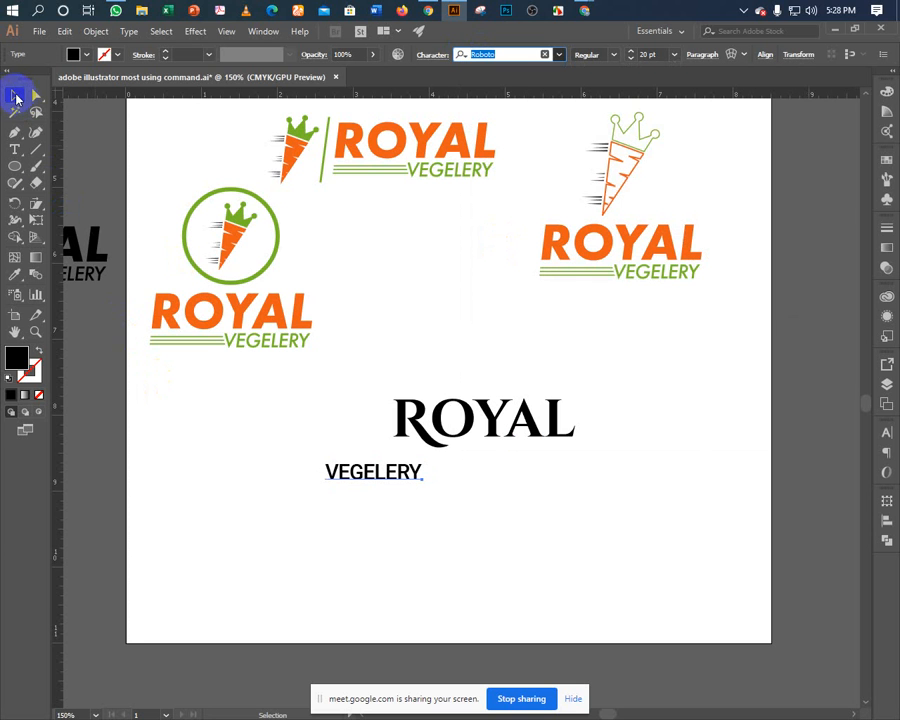
click(14, 96)
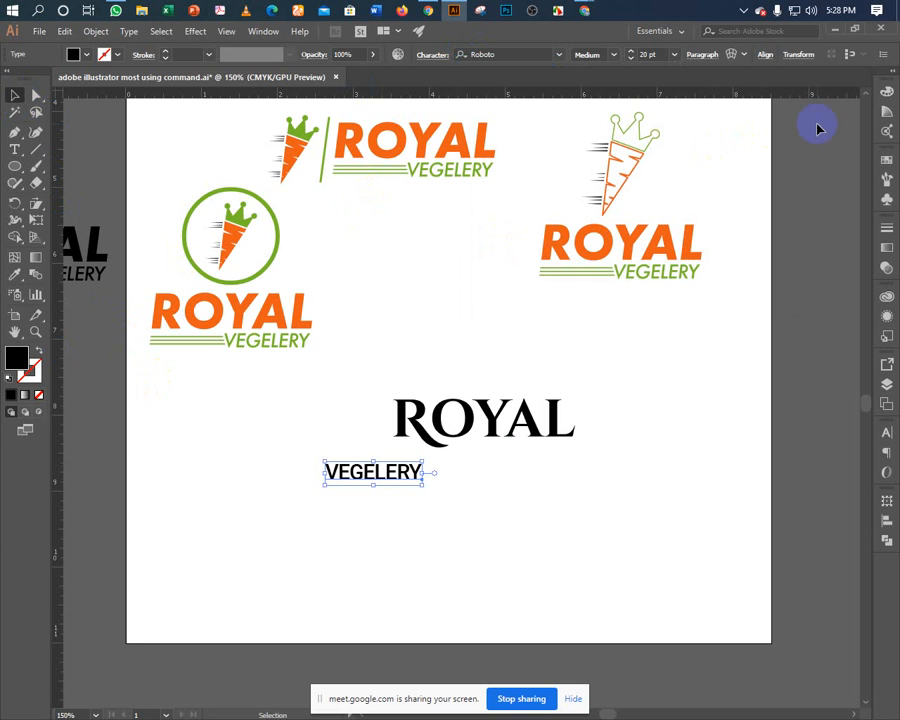
Reset the tracking of the VEGELERY text to 0 and deselect it.
click(885, 436)
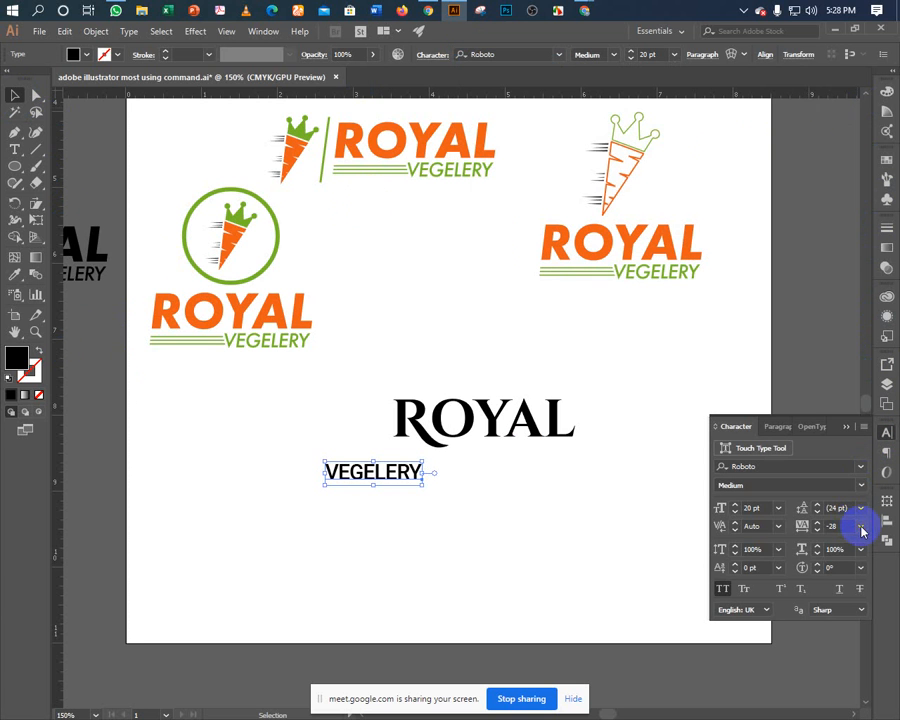
click(862, 531)
click(838, 402)
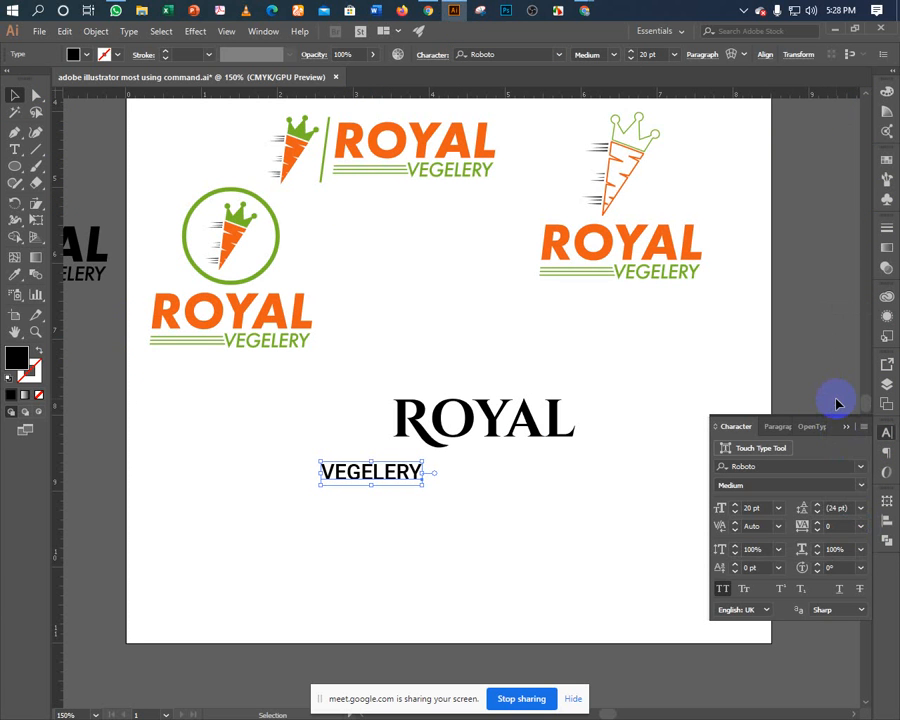
click(298, 463)
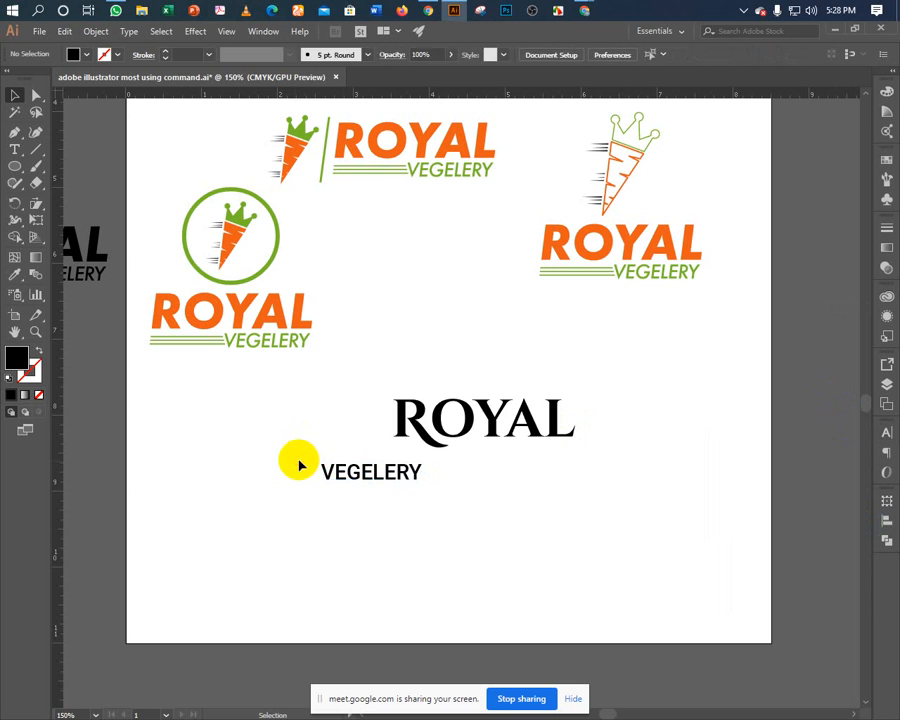
Move VEGELERY beneath the end of the ROYAL lettering, aligned to the L's outer edge, and reduce its font size to 15 pt.
drag(335, 474, 516, 456)
click(631, 59)
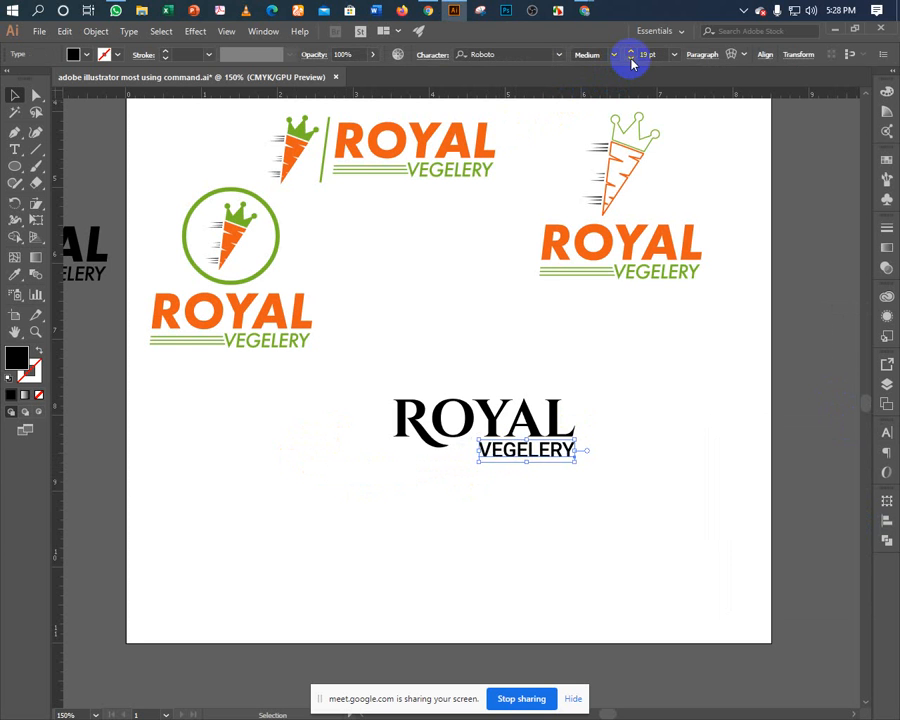
click(631, 61)
click(631, 61)
click(631, 61)
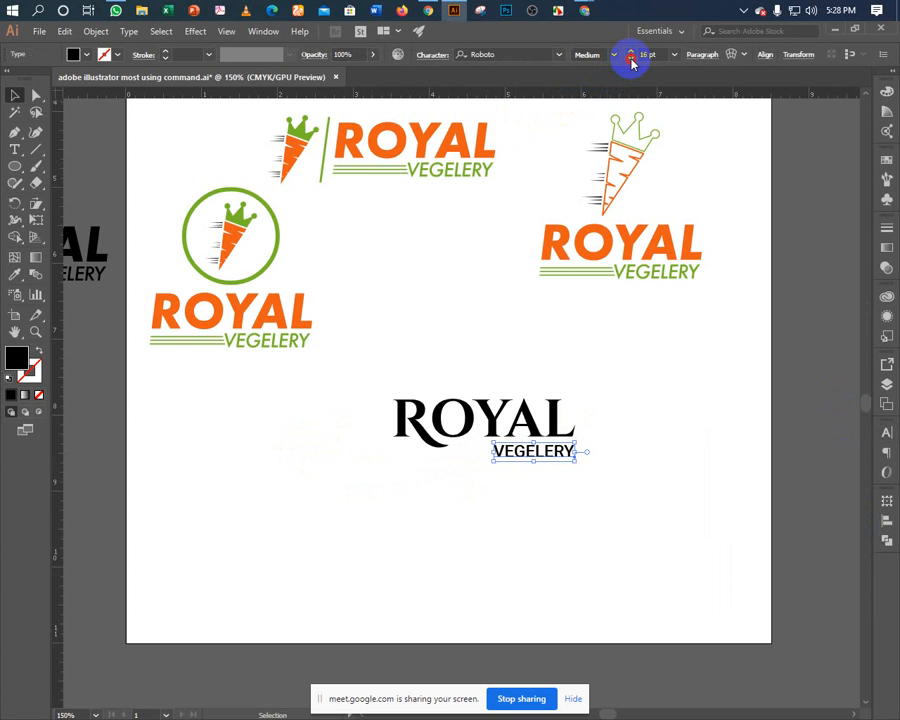
click(631, 61)
click(685, 345)
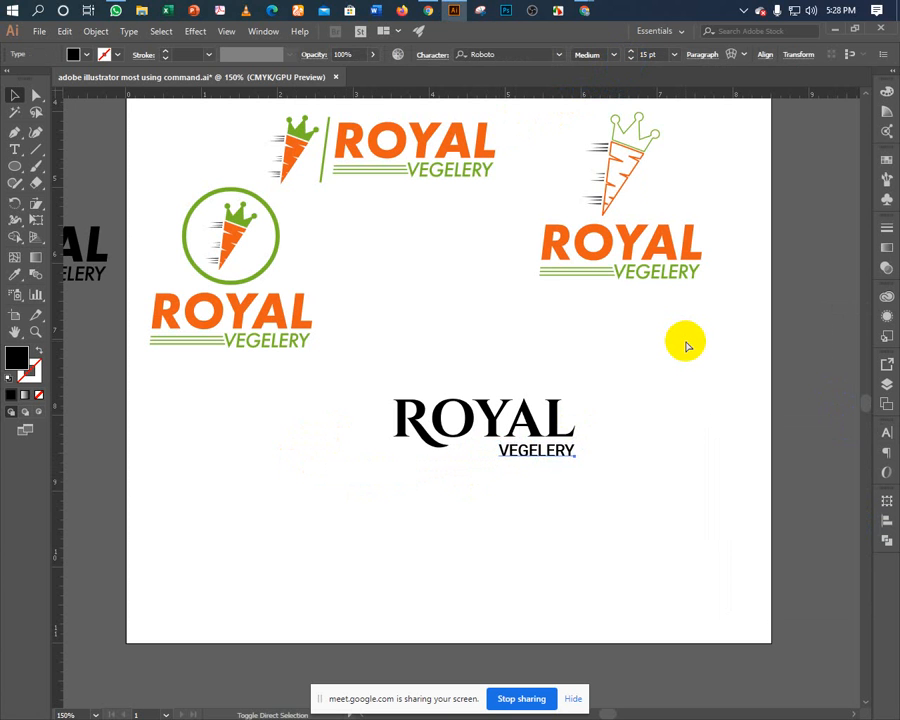
Nudge the VEGELERY text up until it sits just beneath the ROYAL lettering.
key(Up)
key(Up)
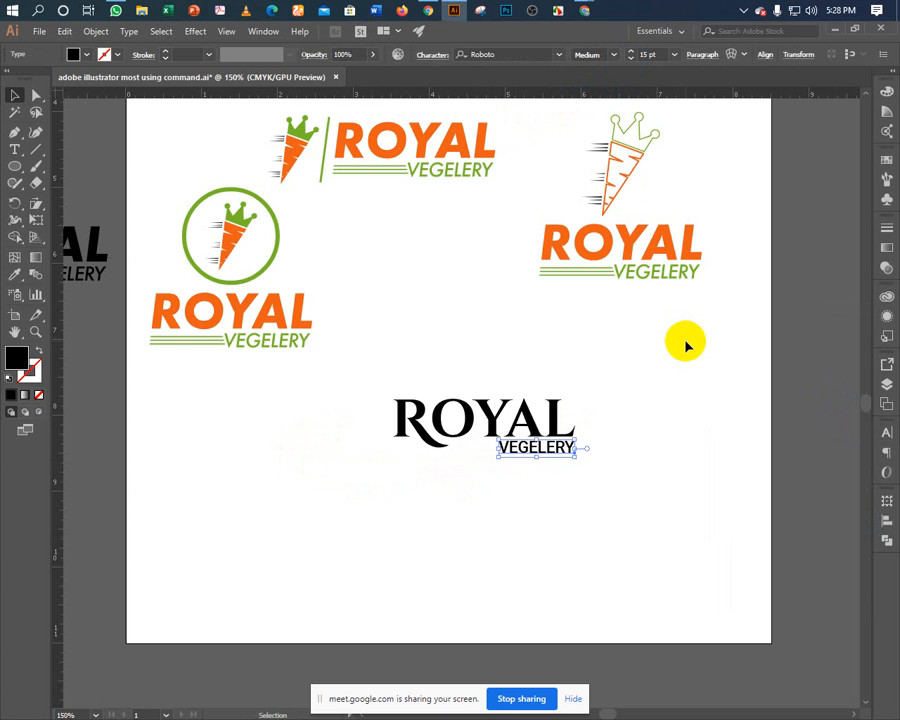
click(582, 408)
click(545, 450)
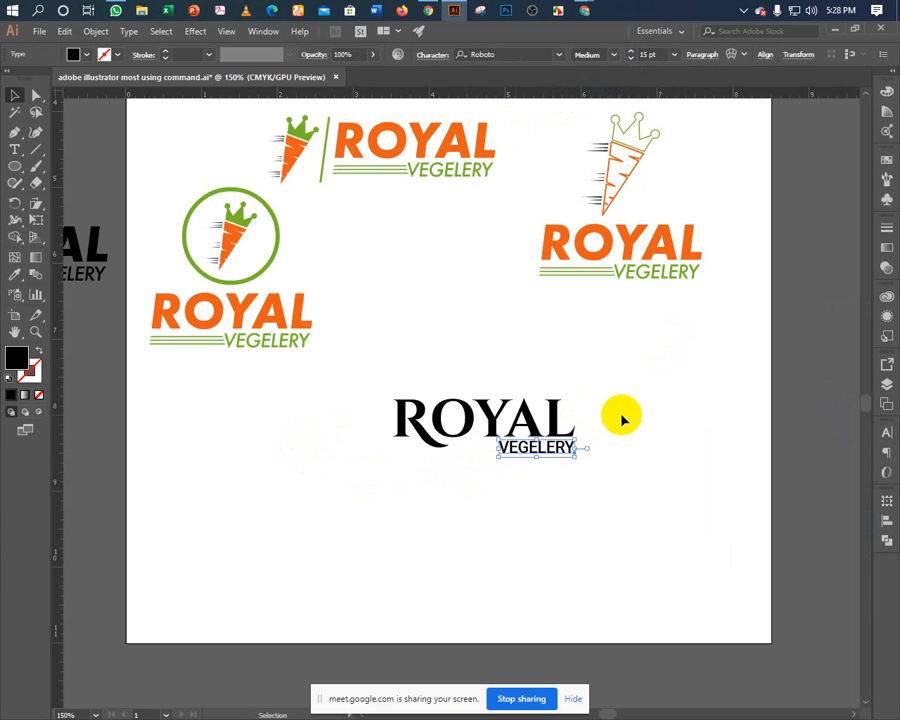
key(ctrl+=)
drag(578, 393, 580, 427)
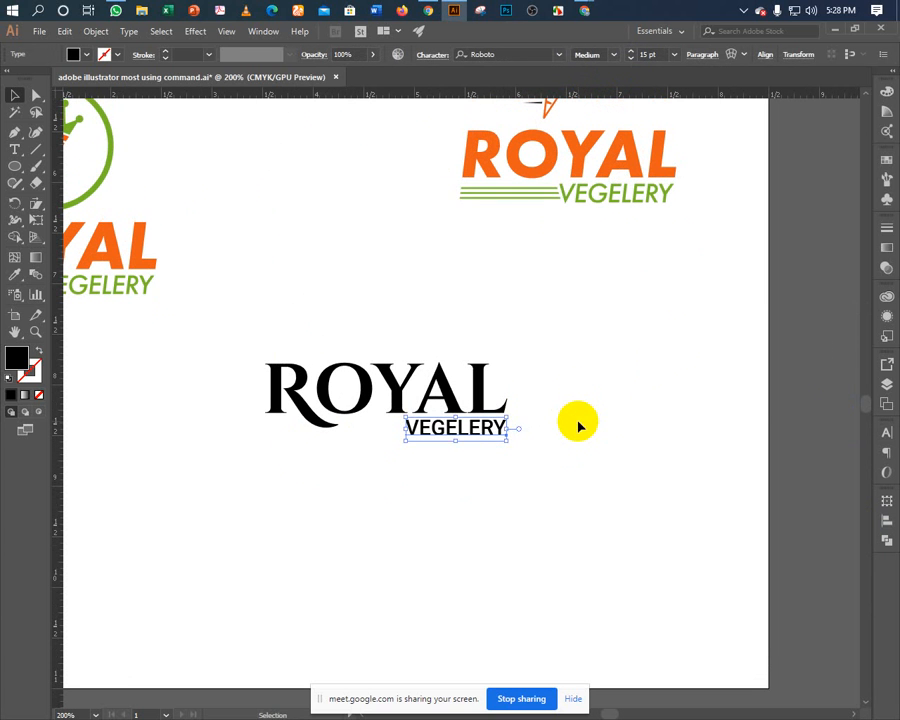
key(ctrl+shift+Up)
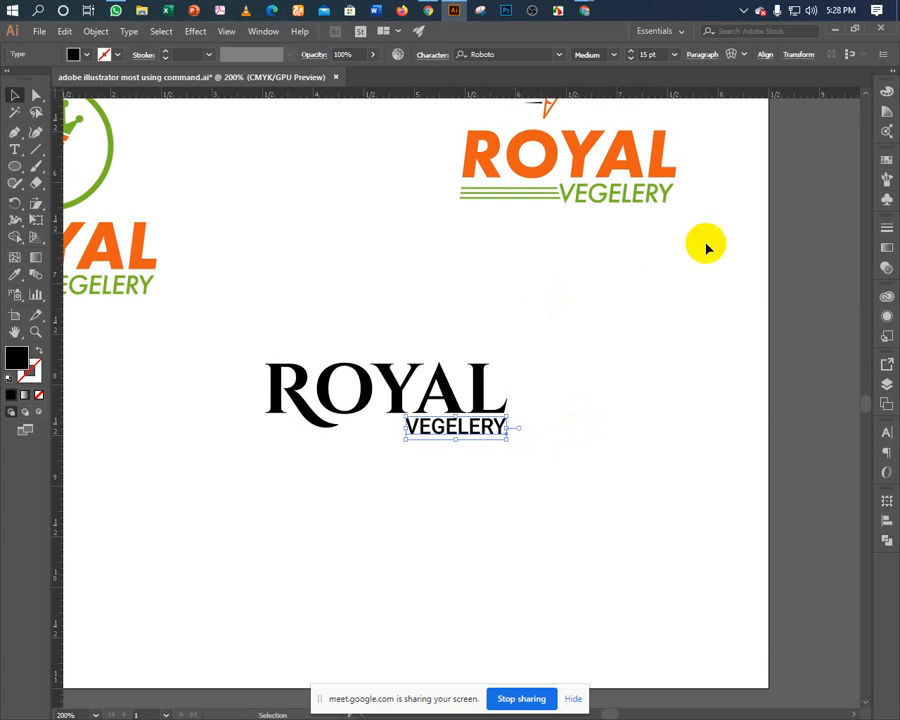
Try wider letter spacing on the VEGELERY text with tracking values of 300 and 280.
click(885, 435)
click(836, 526)
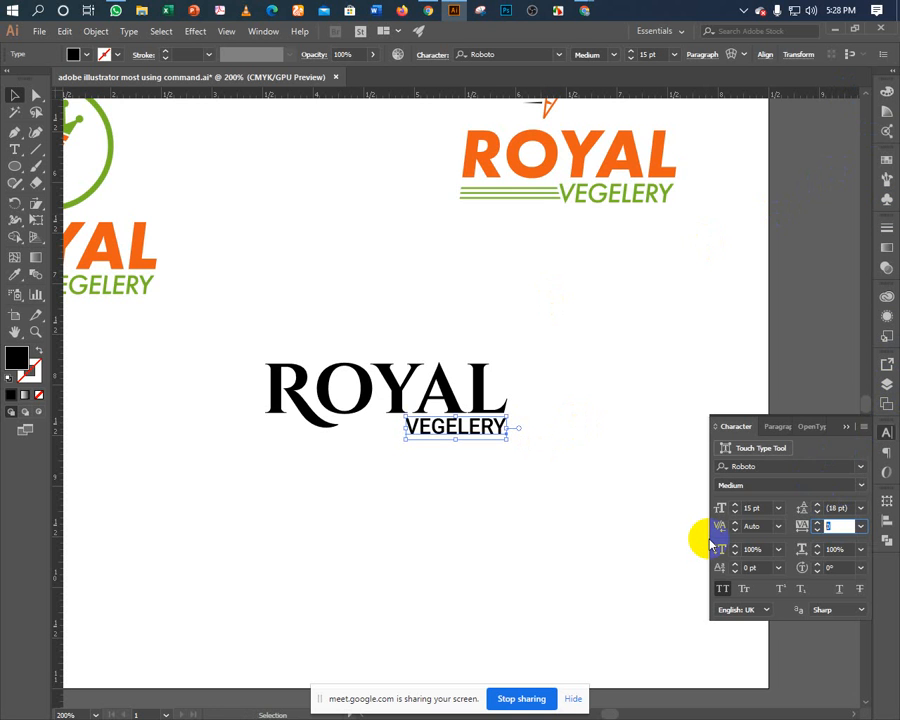
text(300)
key(Return)
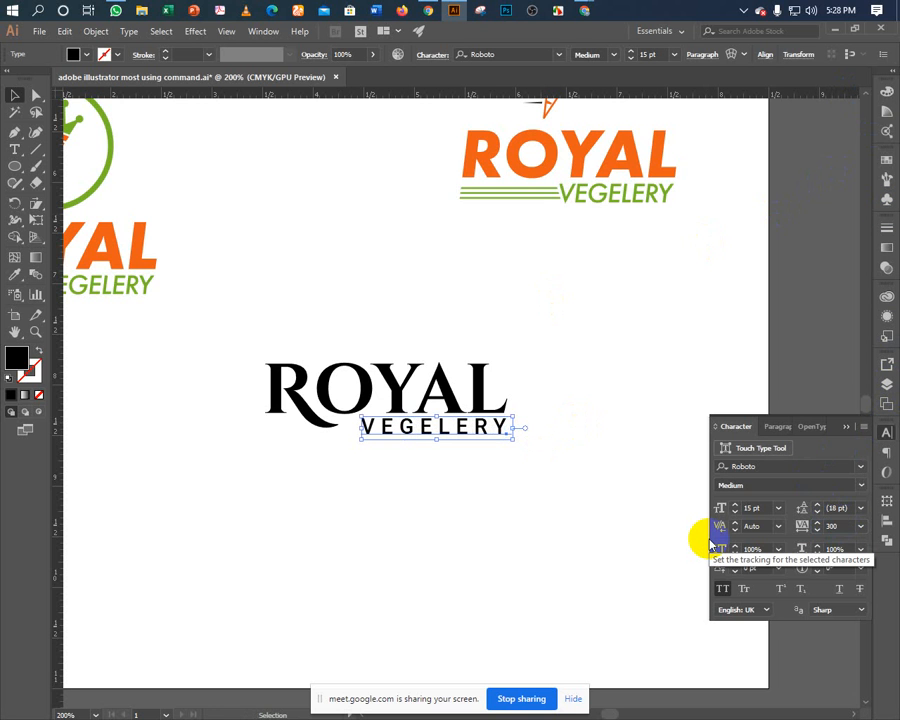
click(818, 529)
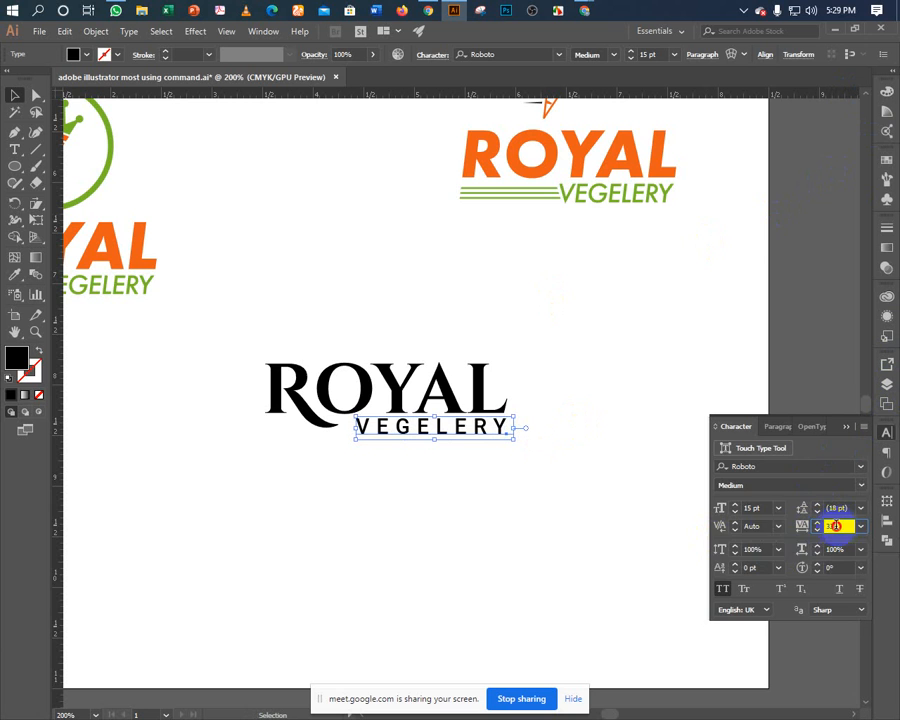
click(835, 526)
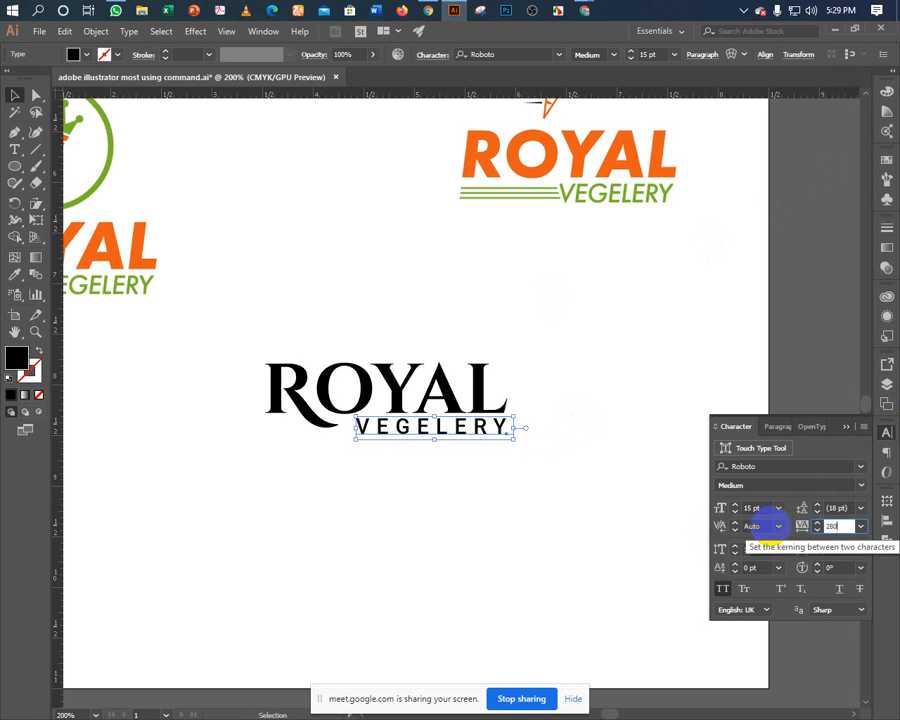
key(Return)
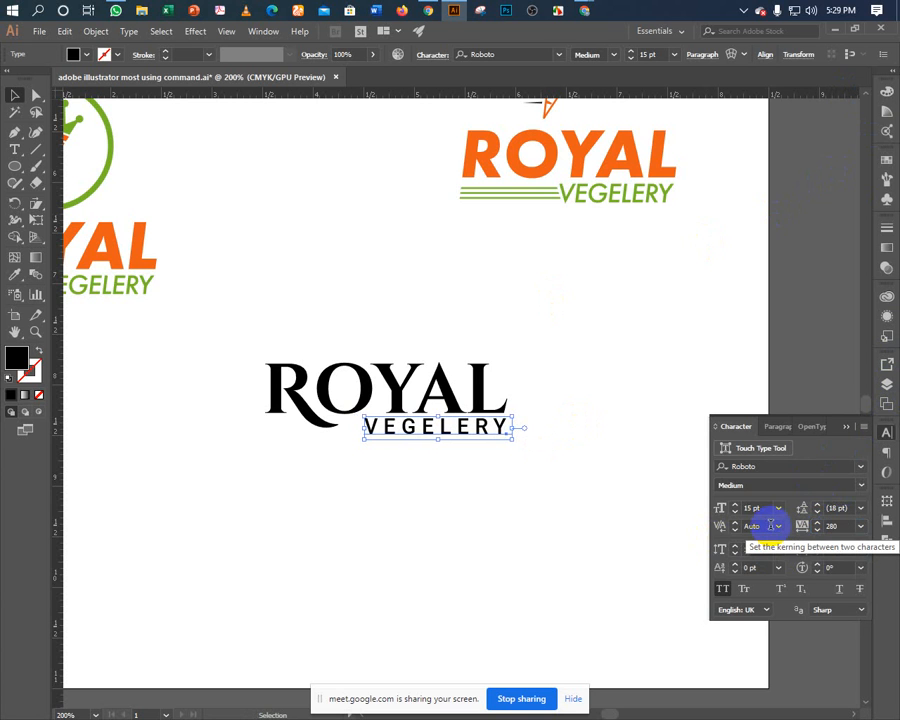
Set the tracking of the VEGELERY text to 220 and deselect it.
click(838, 526)
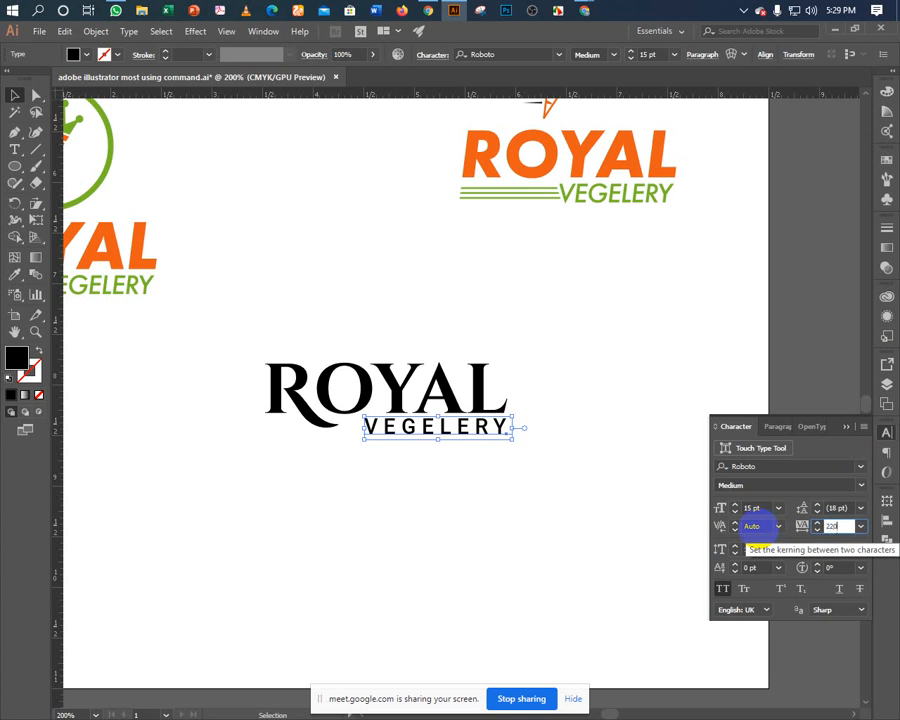
key(Return)
click(565, 372)
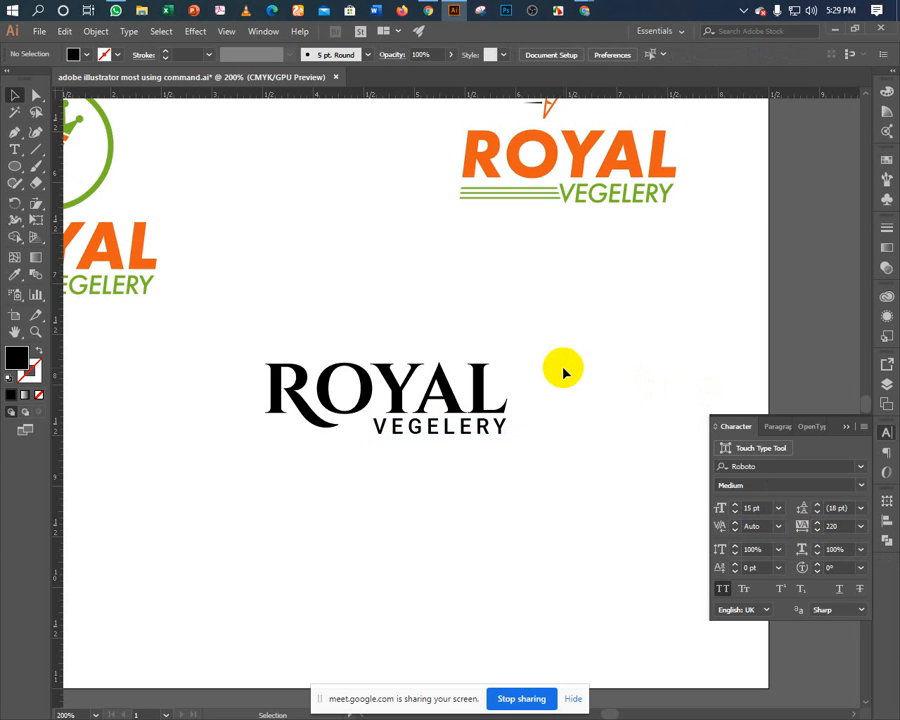
click(846, 427)
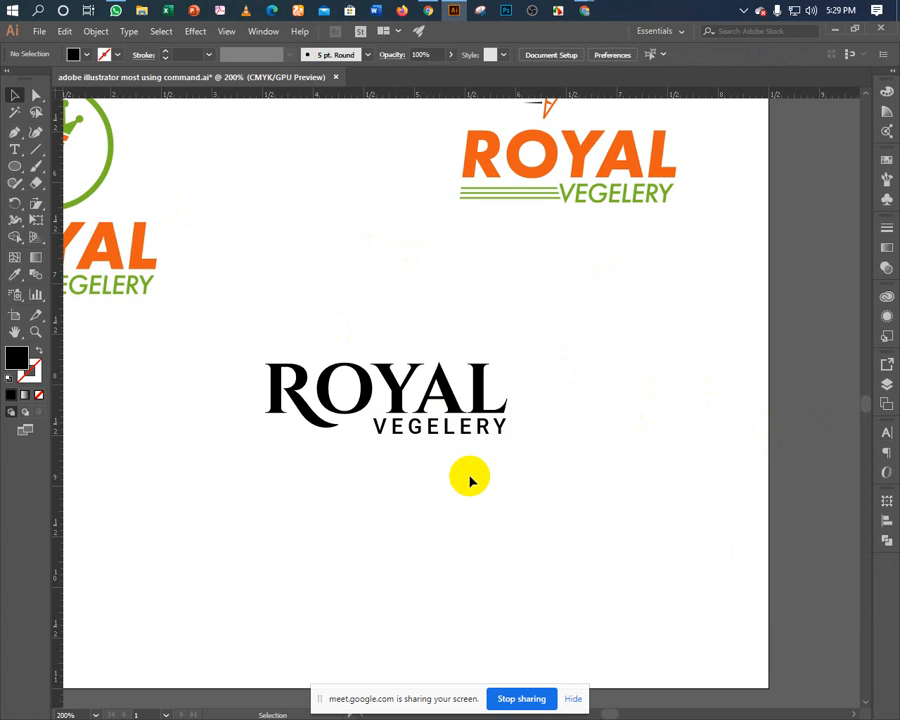
Draw an unfilled curved Pen path with a black stroke from the R's leg to just before the V of VEGELERY.
key(ctrl+plus)
drag(438, 481, 436, 443)
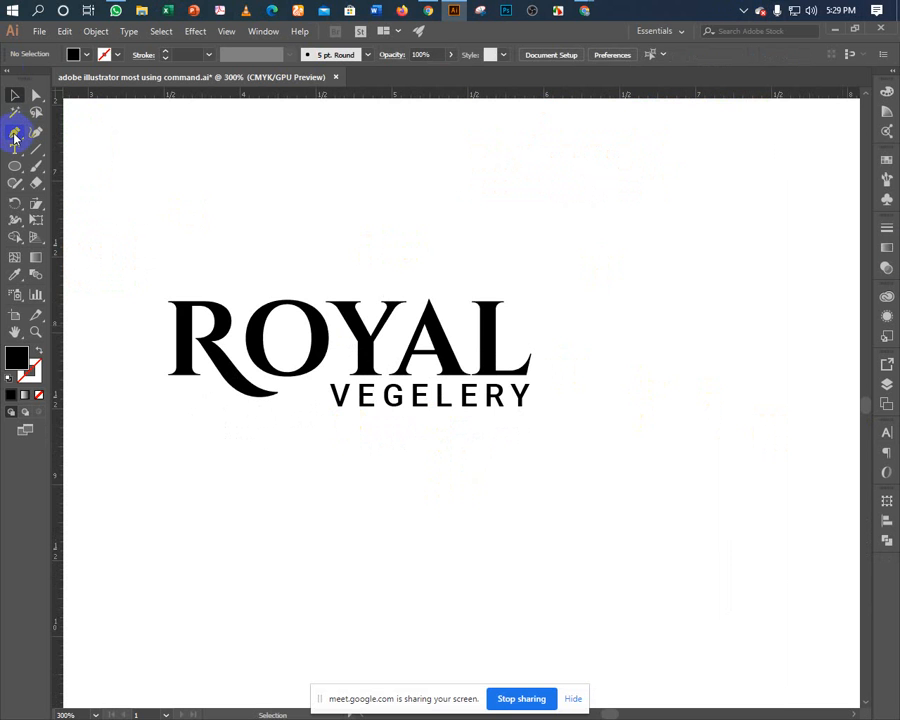
click(14, 133)
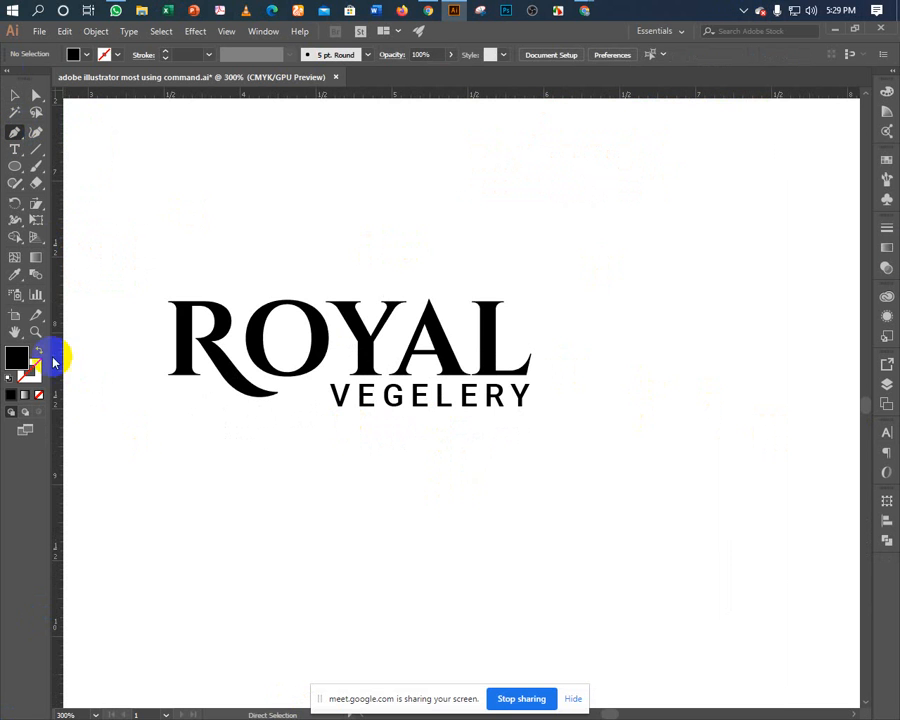
click(39, 350)
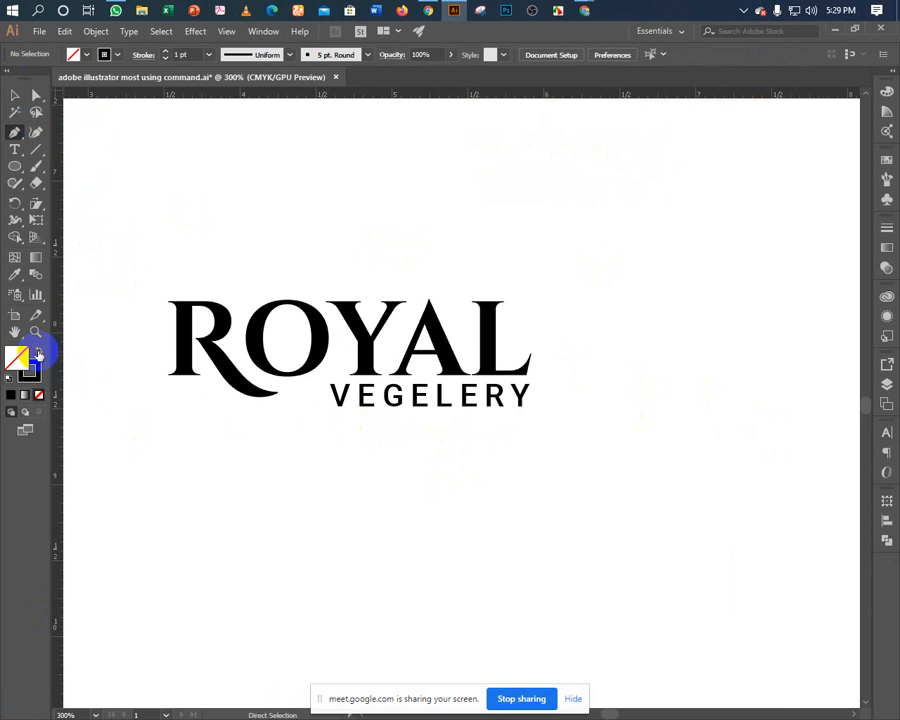
click(208, 345)
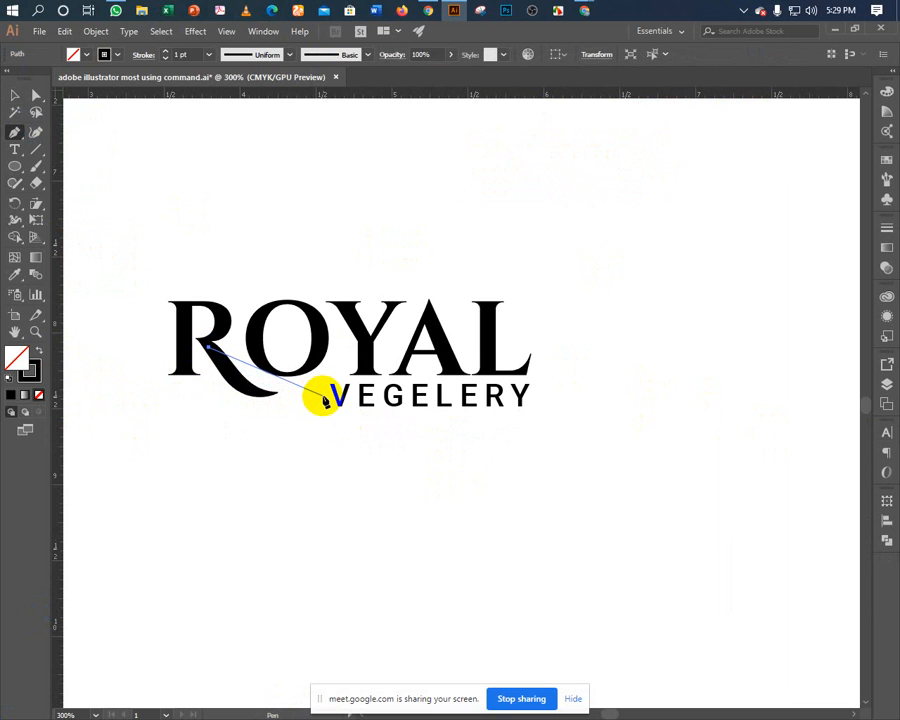
mouse_move(325, 397)
mouse_down()
mouse_move(387, 375)
mouse_move(404, 381)
mouse_up()
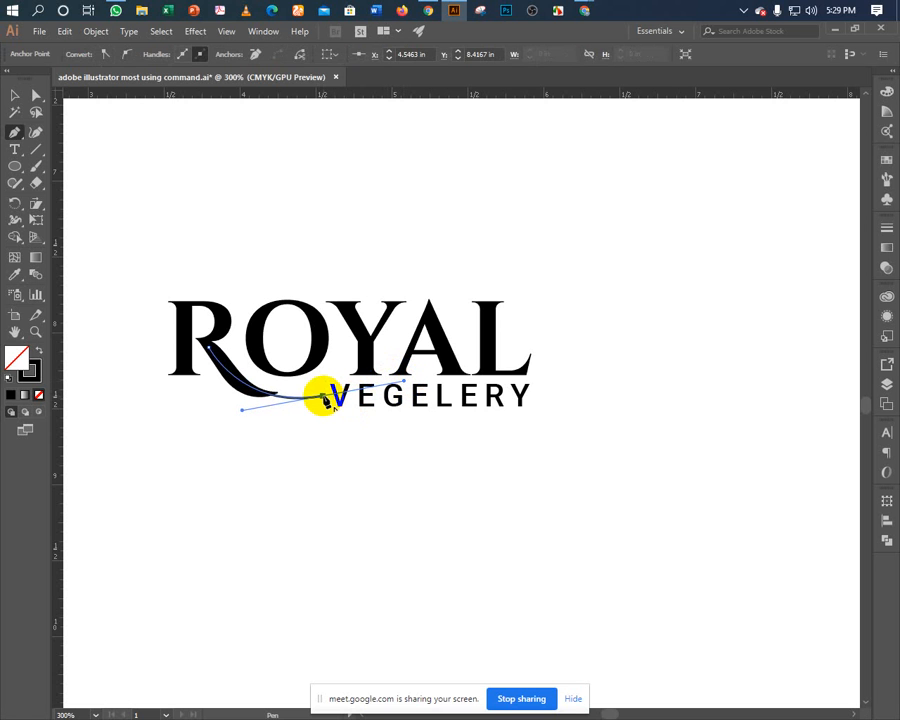
key(v)
click(297, 424)
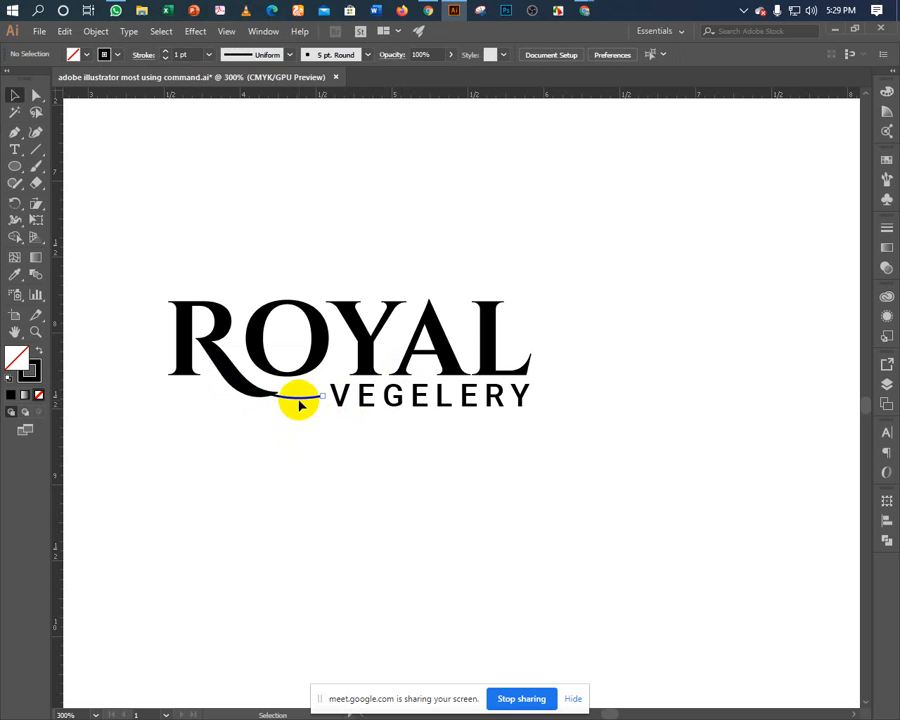
Set the curved path's stroke to 3 pt and apply the wedge-shaped width profile that tapers toward VEGELERY.
click(300, 404)
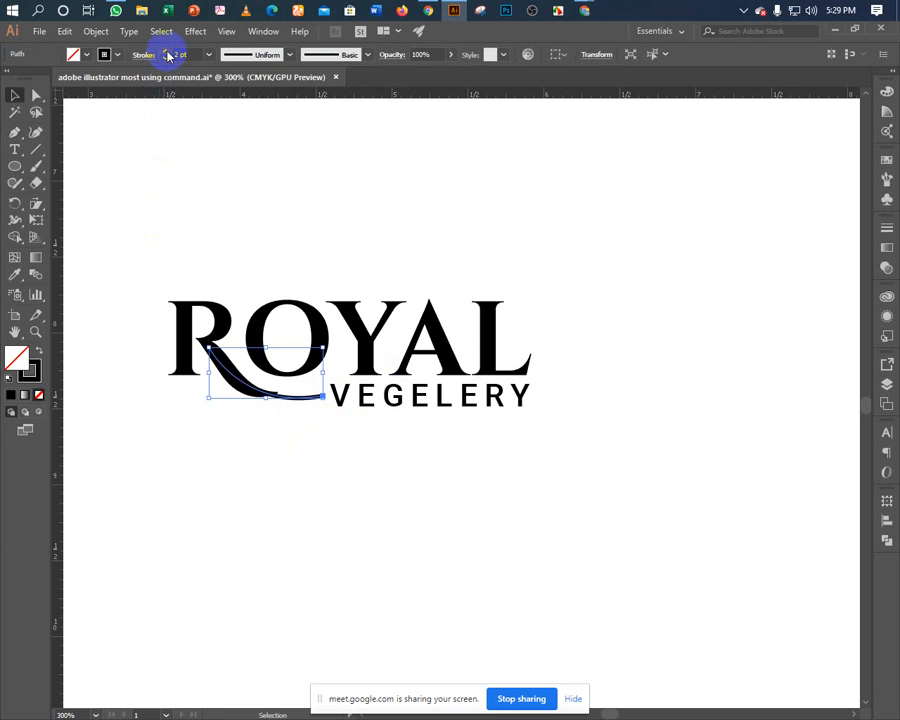
click(240, 55)
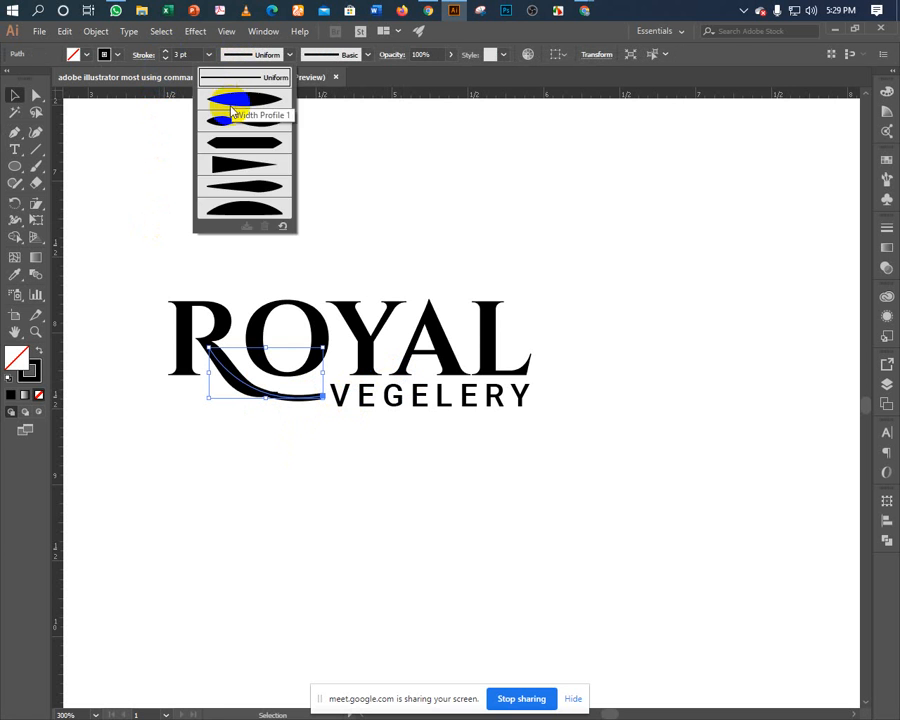
click(230, 166)
click(208, 436)
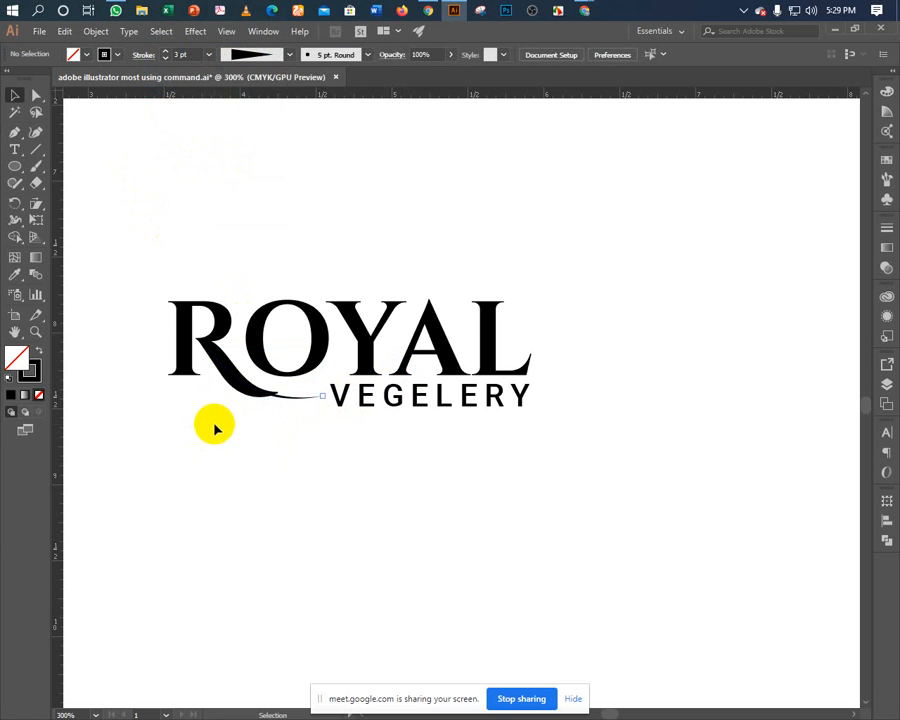
click(258, 399)
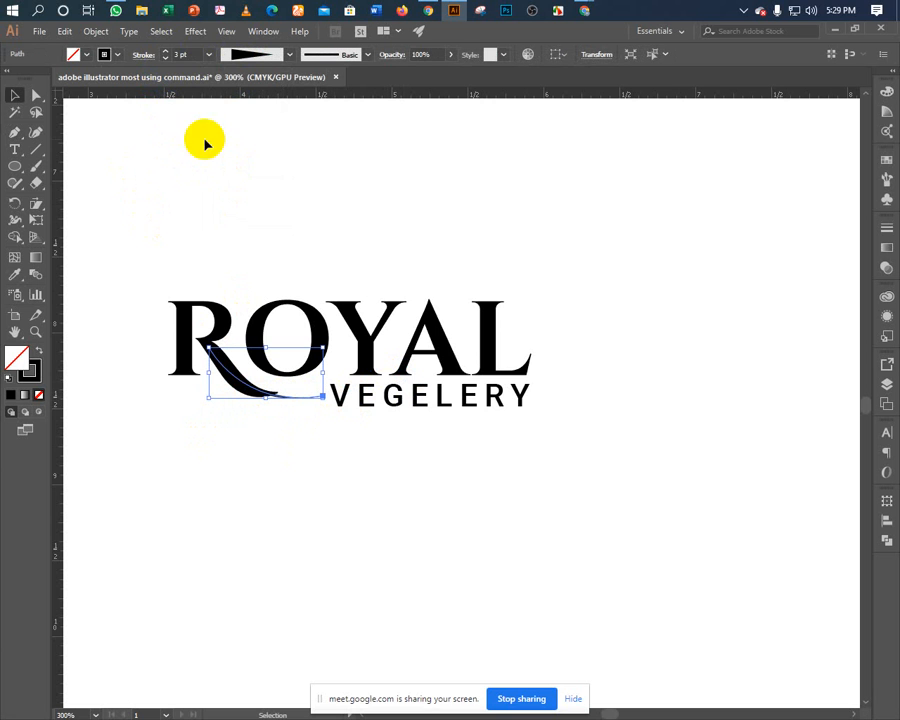
Set the curved path's stroke weight to 5 pt.
click(168, 51)
click(168, 51)
click(168, 51)
click(168, 51)
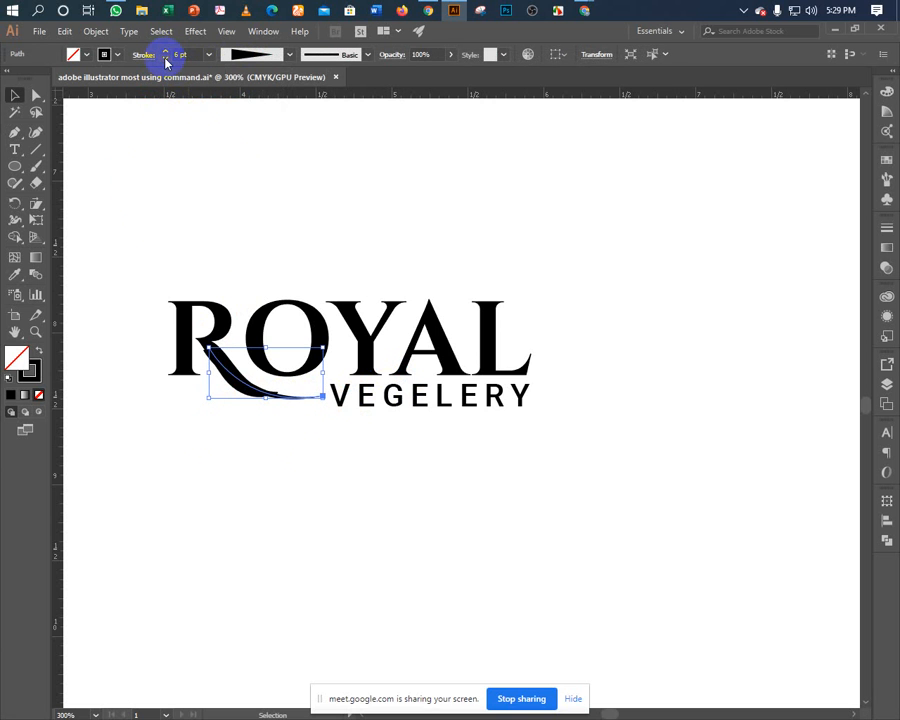
click(166, 61)
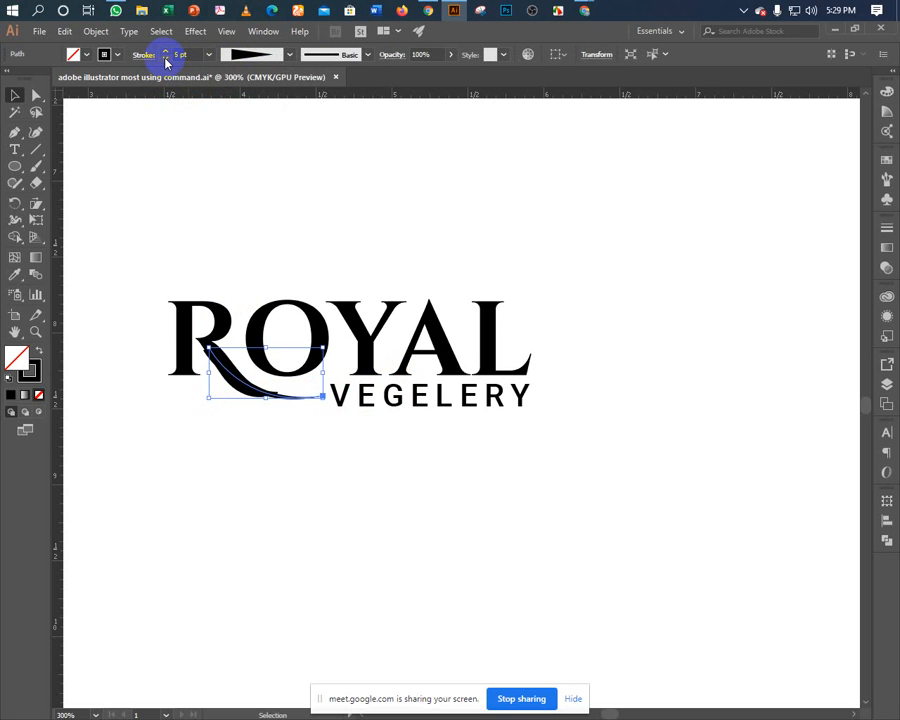
click(235, 433)
click(285, 401)
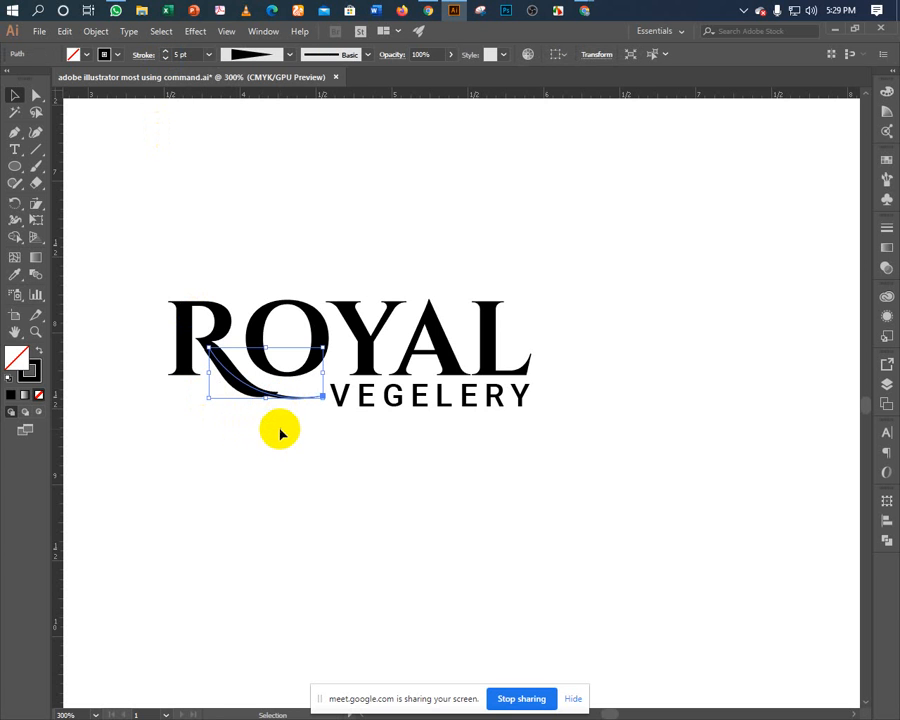
Try deleting the R and then the curved path, undoing each deletion.
key(a)
click(183, 320)
key(Delete)
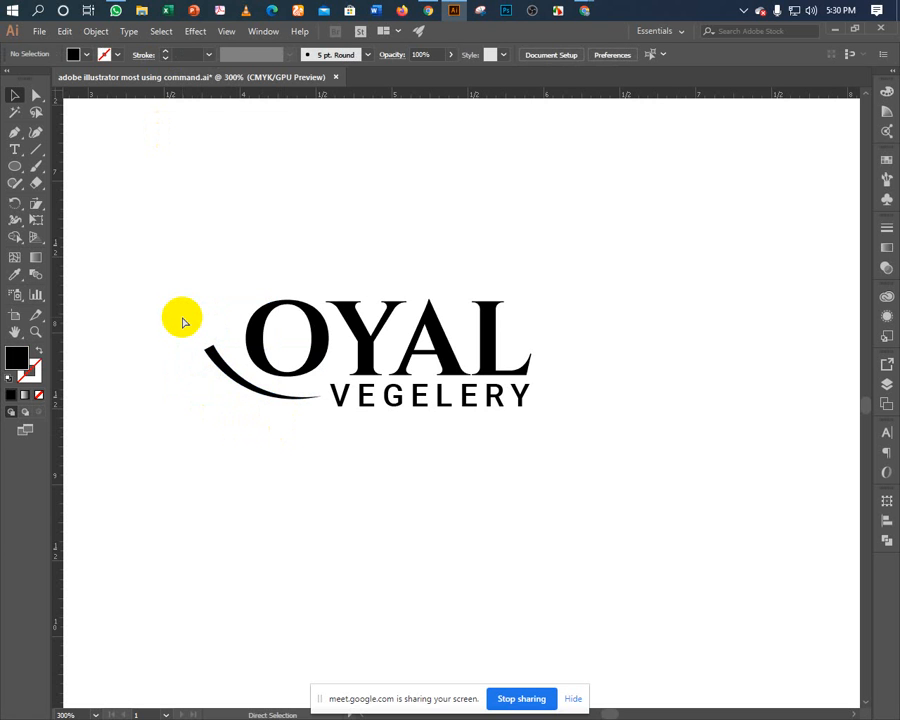
key(ctrl+z)
key(v)
click(257, 427)
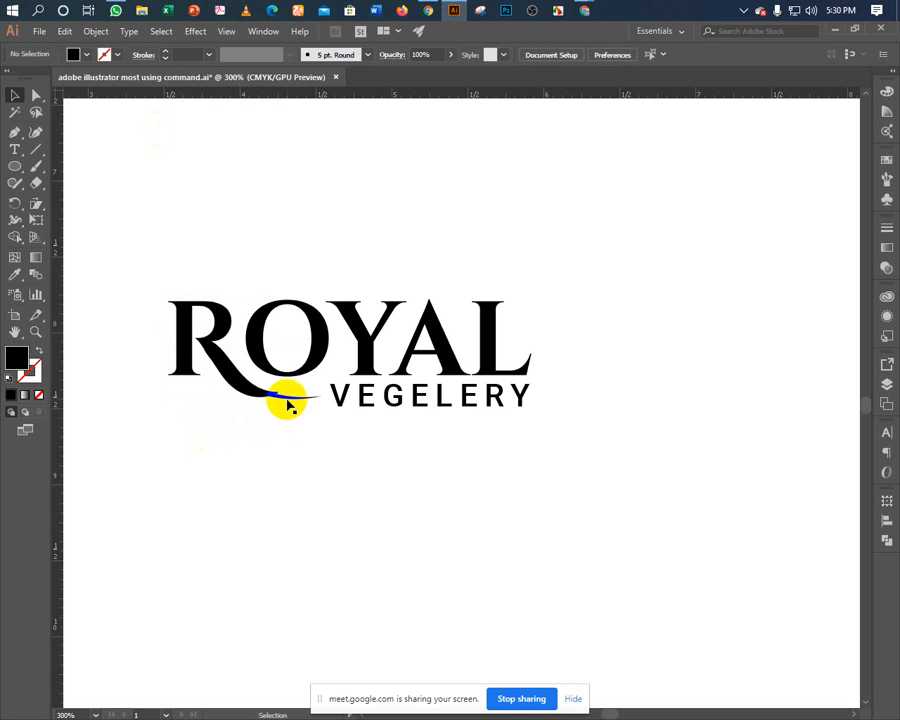
click(290, 403)
key(Delete)
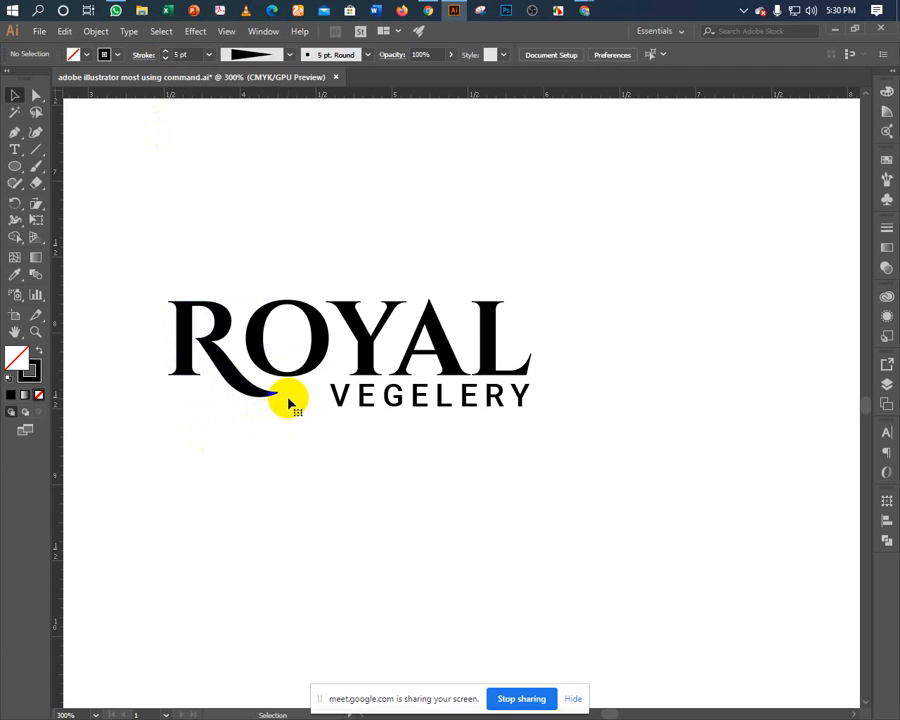
key(ctrl+z)
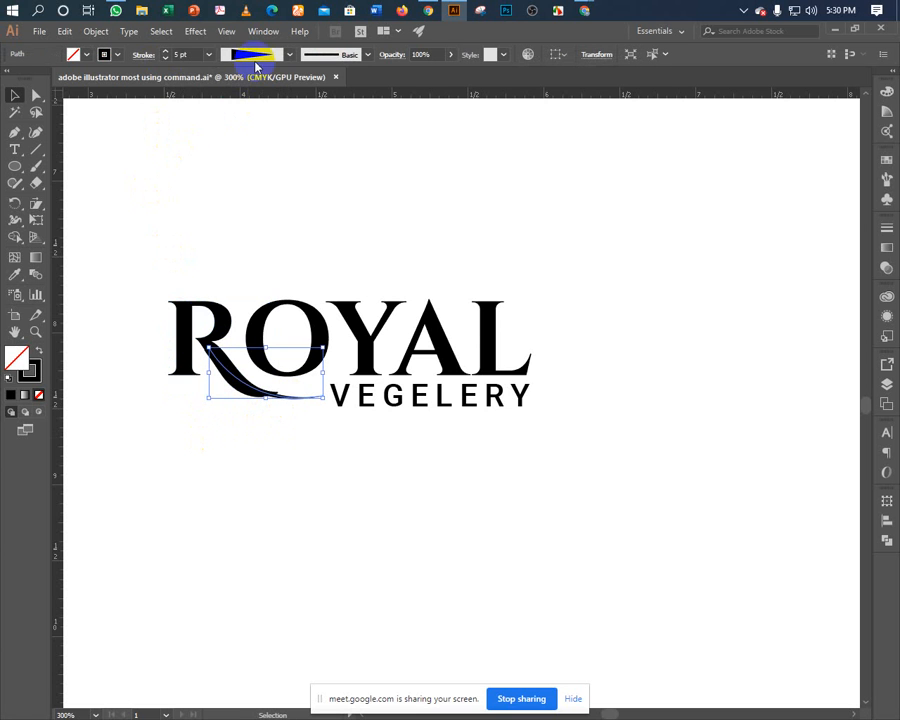
Apply the elliptical width profile, tapered at both ends, to the curved path.
click(253, 56)
click(249, 95)
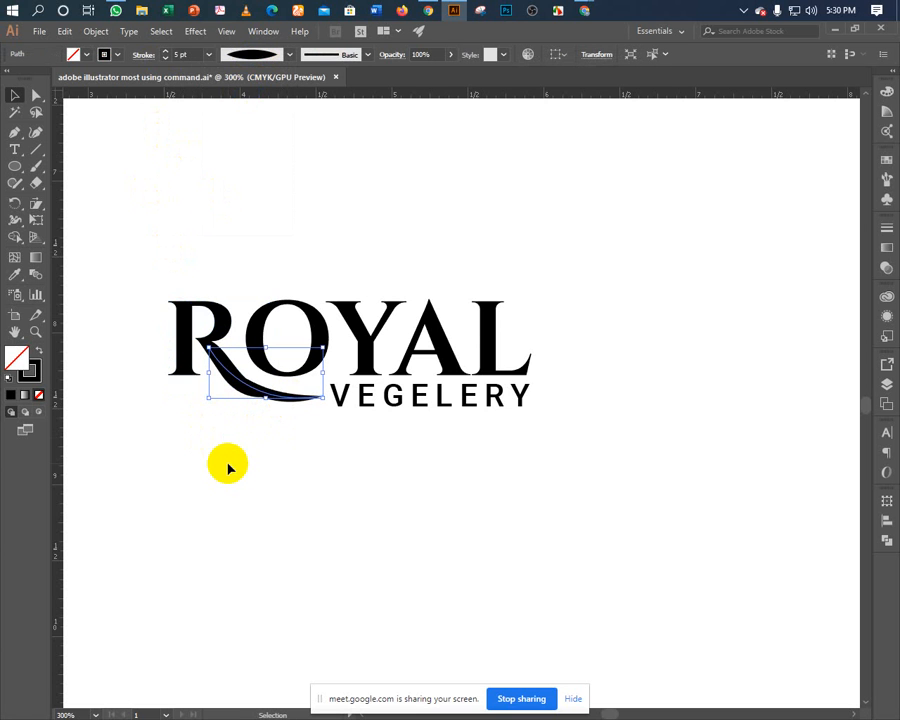
click(271, 434)
click(295, 402)
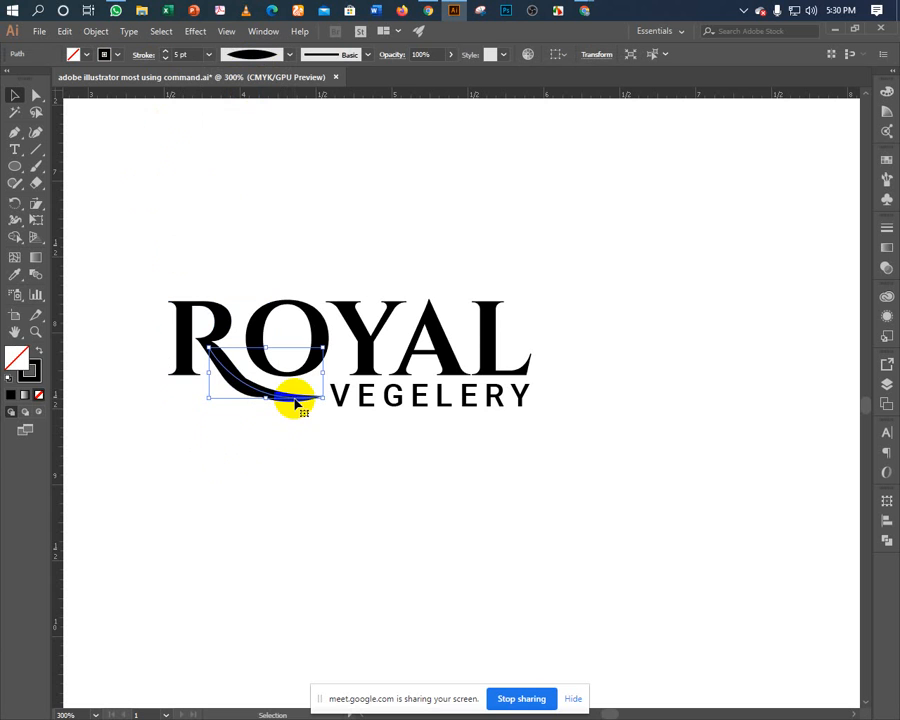
Remove the R to view the curve alone, undo the removal and reselect the curve.
click(172, 356)
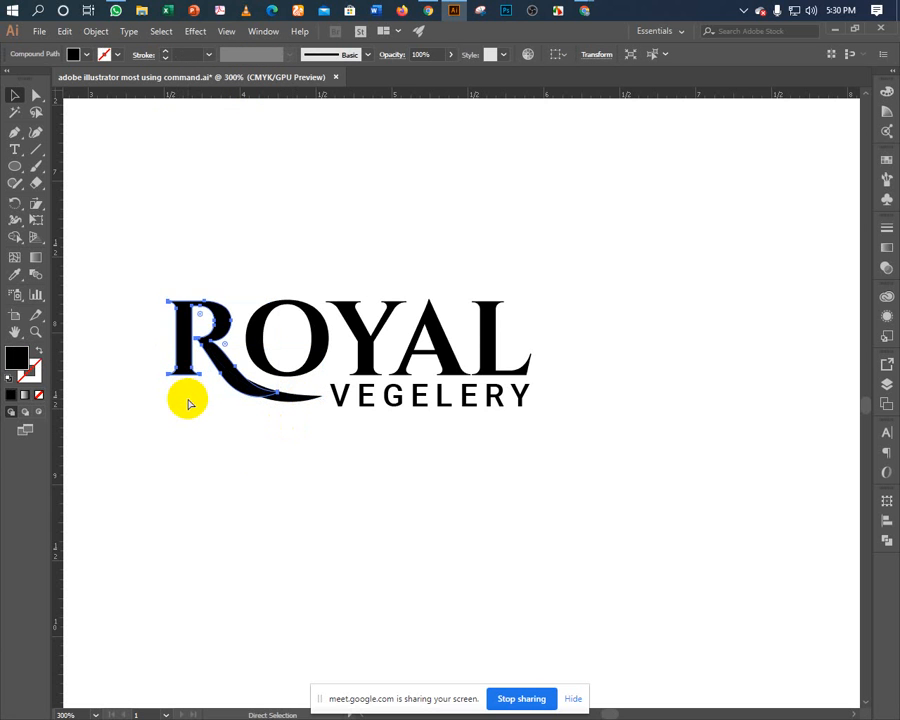
key(Delete)
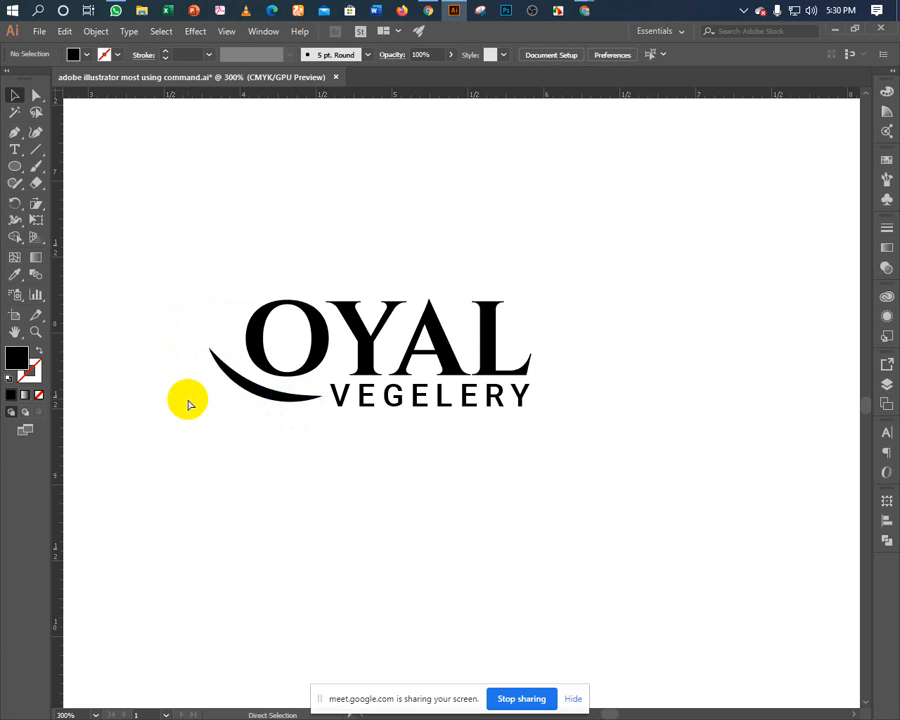
key(ctrl+z)
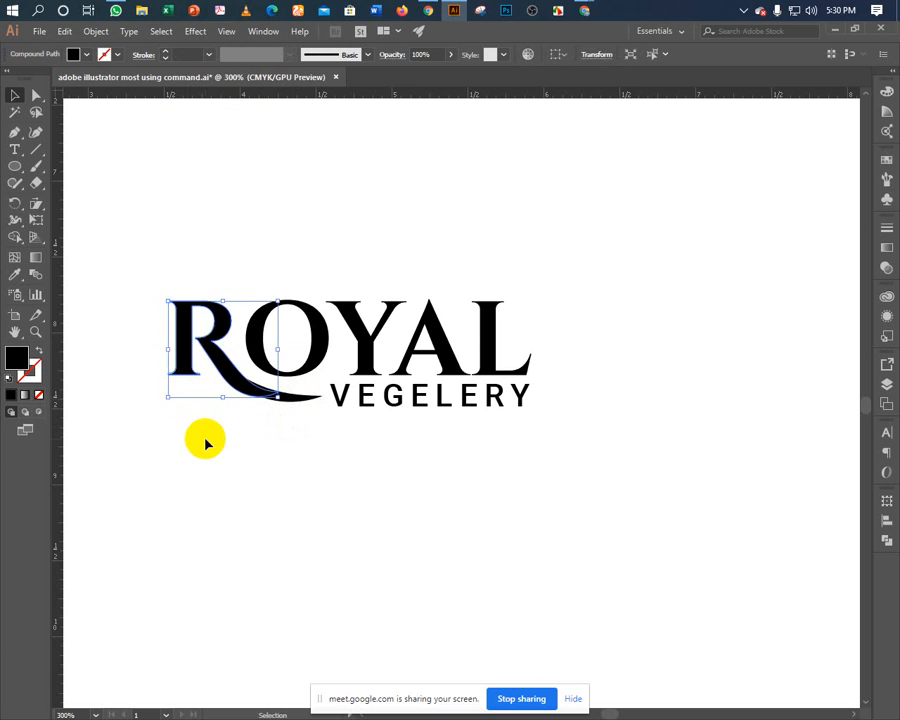
click(240, 428)
click(287, 404)
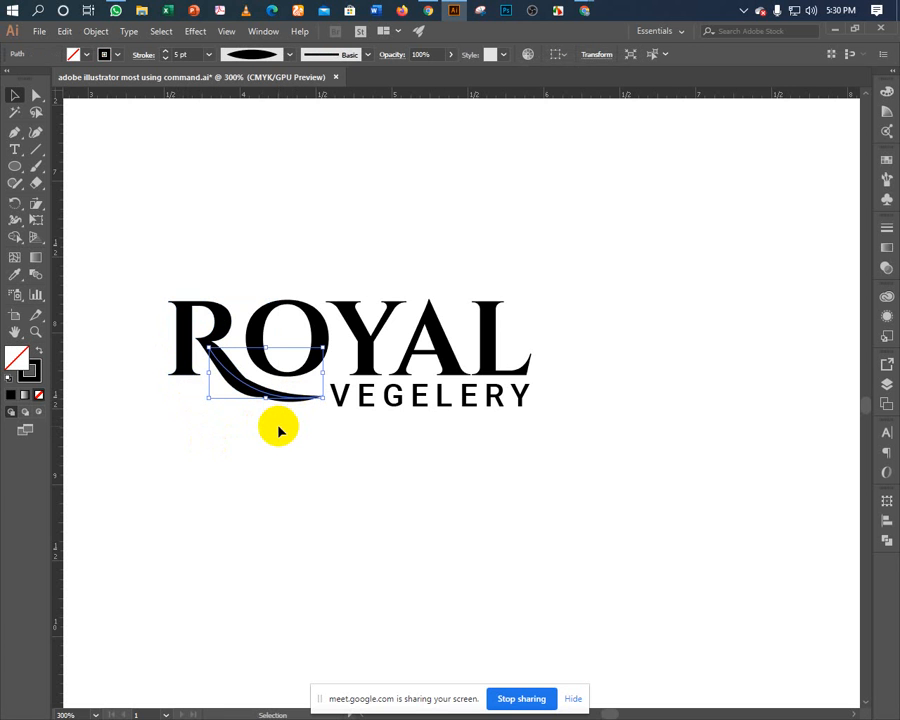
Delete the tapered curved path that extends the R's leg toward VEGELERY.
key(ctrl+plus)
key(ctrl+plus)
drag(364, 518, 324, 524)
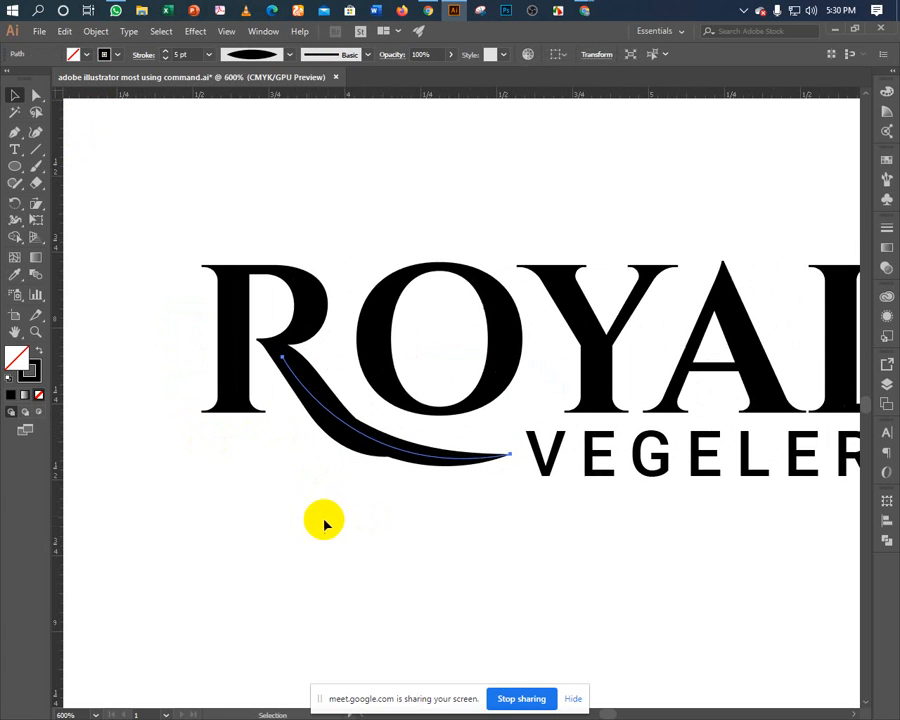
click(324, 524)
click(436, 461)
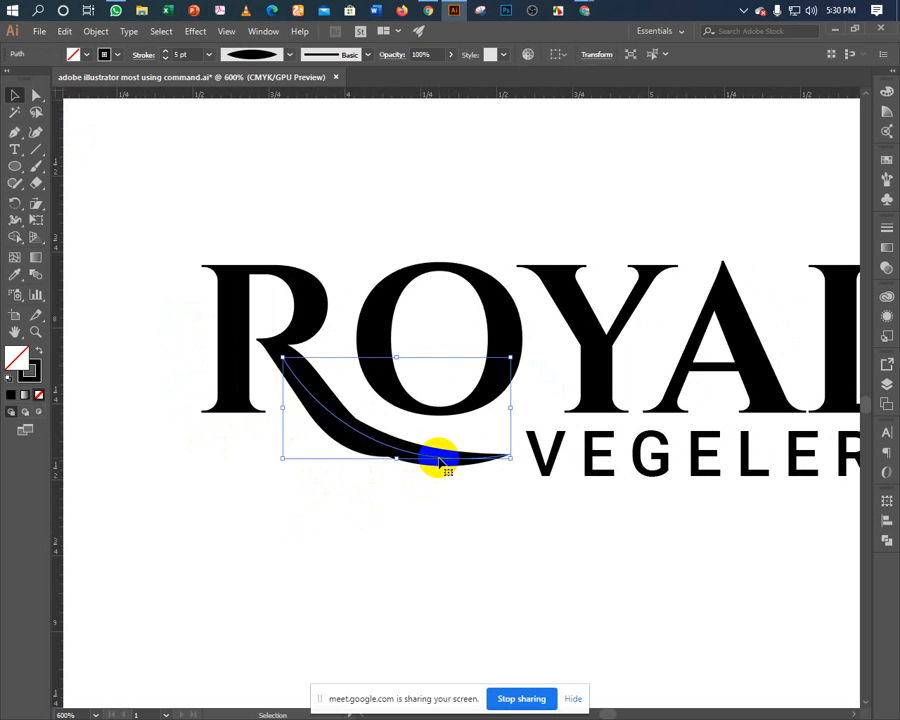
click(432, 508)
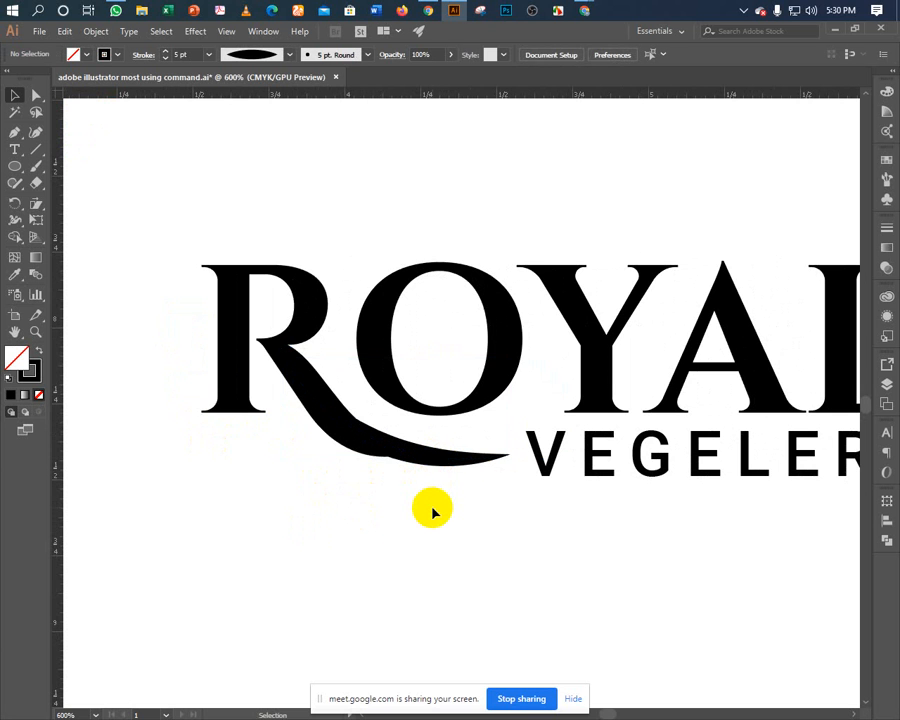
click(460, 461)
key(Delete)
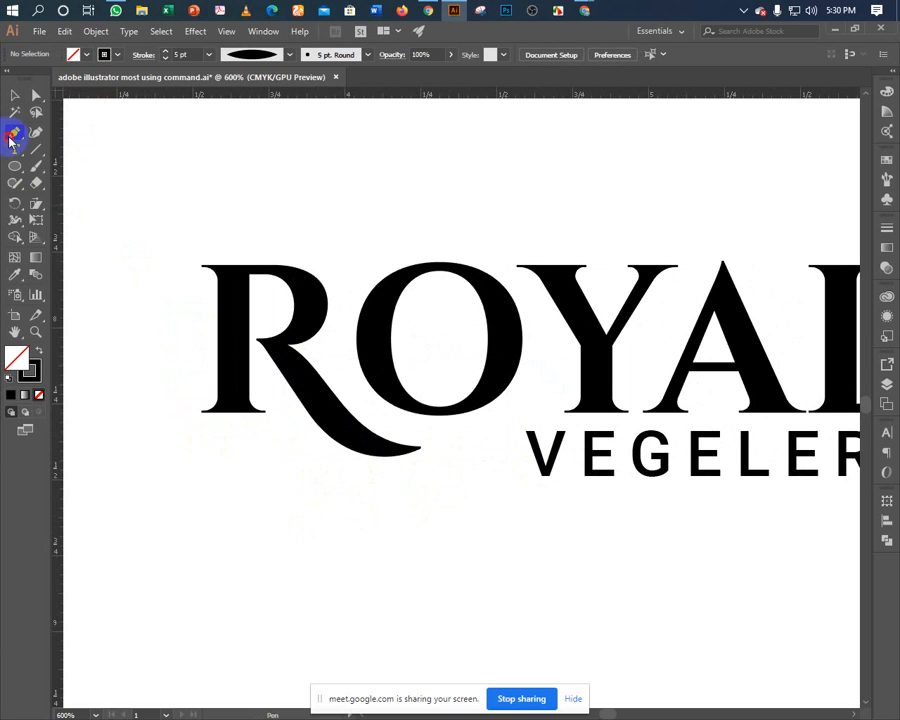
Draw a new unfilled Pen curve from just before the V of VEGELERY back into the R's leg and deselect it.
click(15, 132)
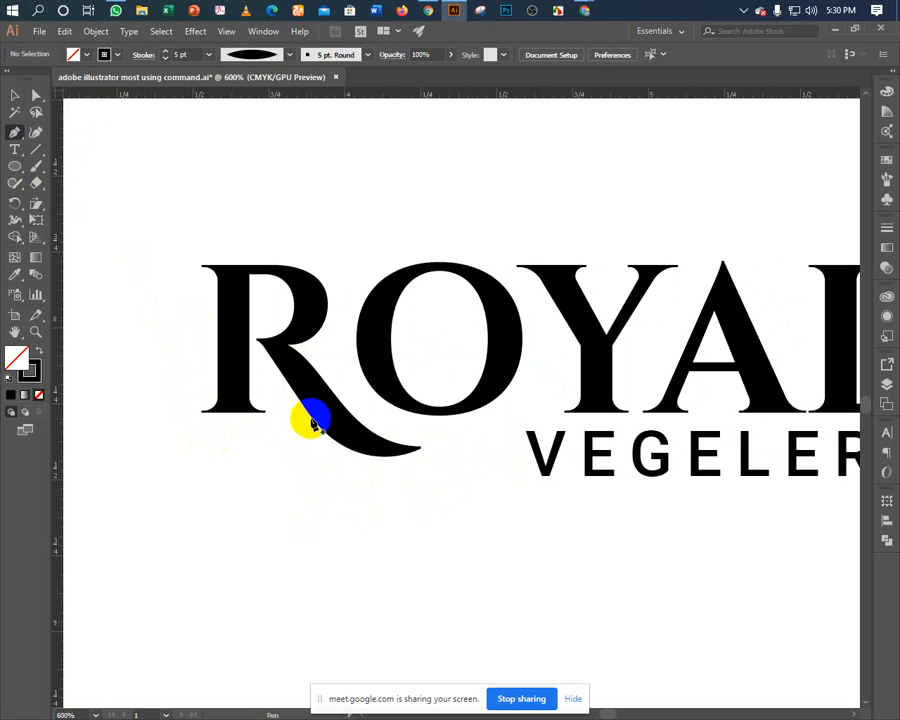
click(514, 456)
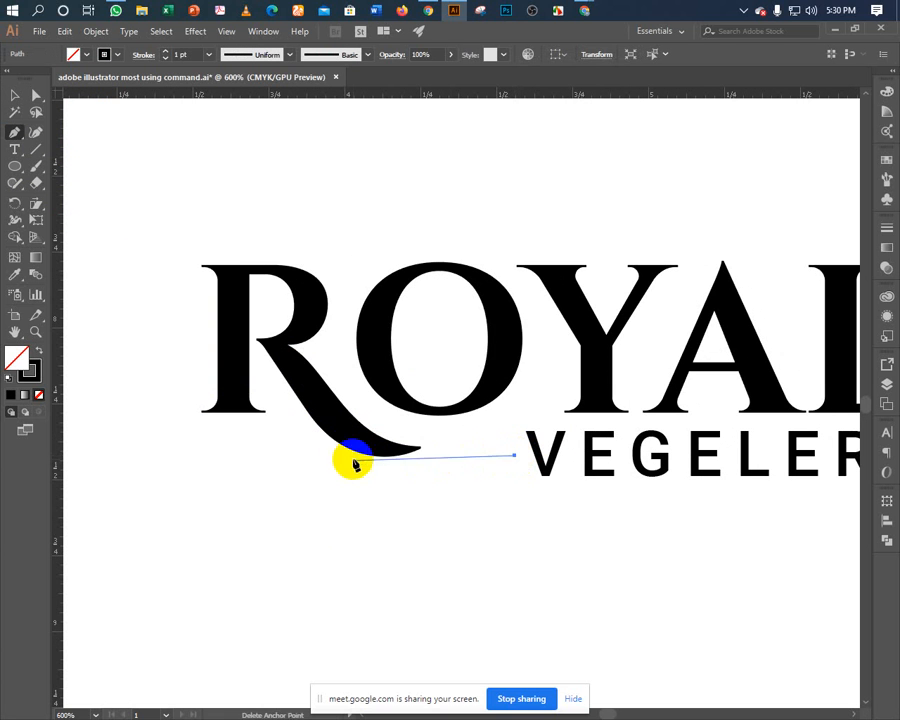
drag(314, 393, 228, 288)
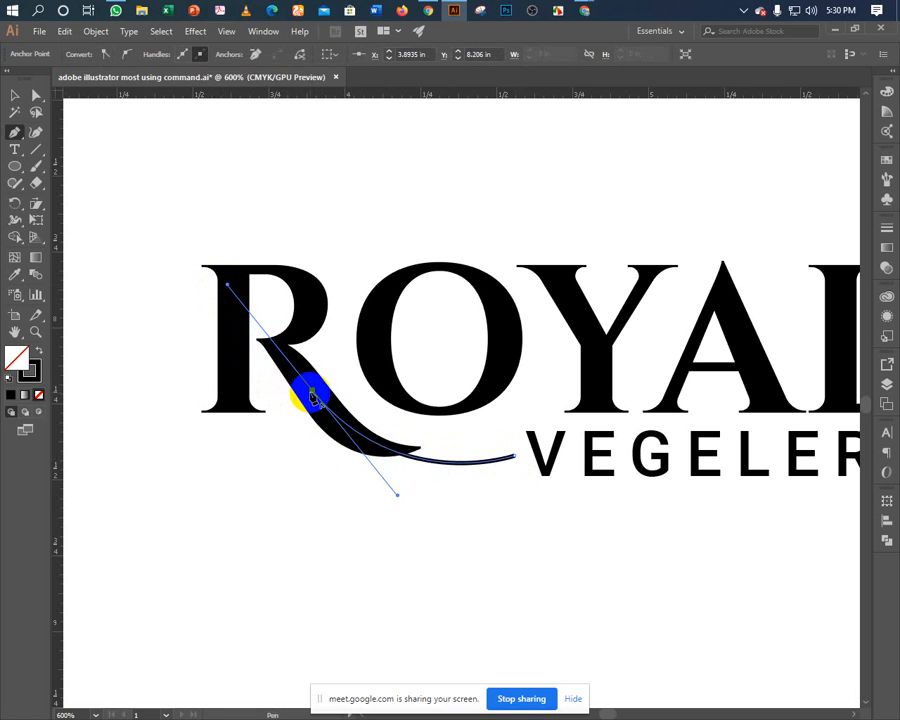
click(312, 390)
key(v)
click(325, 524)
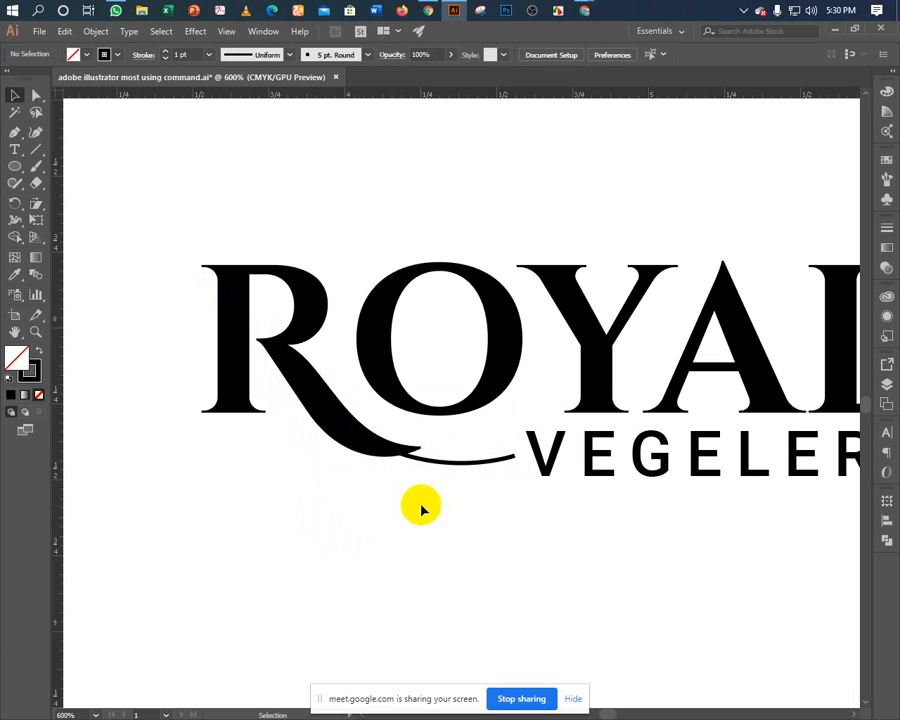
Apply the elliptical width profile to the new curve and set its stroke to 5 pt.
click(469, 457)
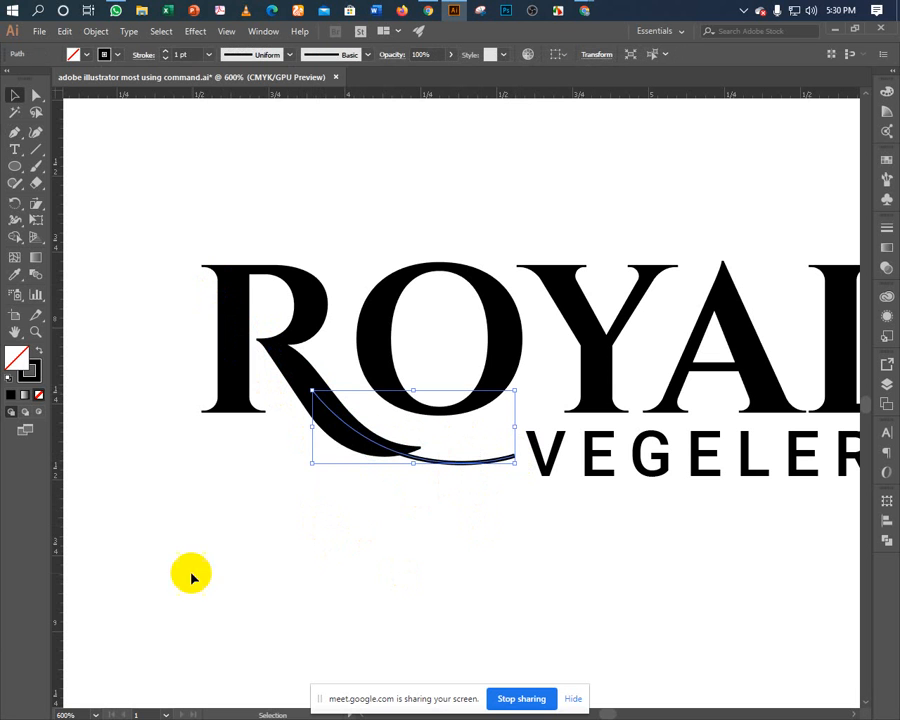
click(256, 58)
click(247, 97)
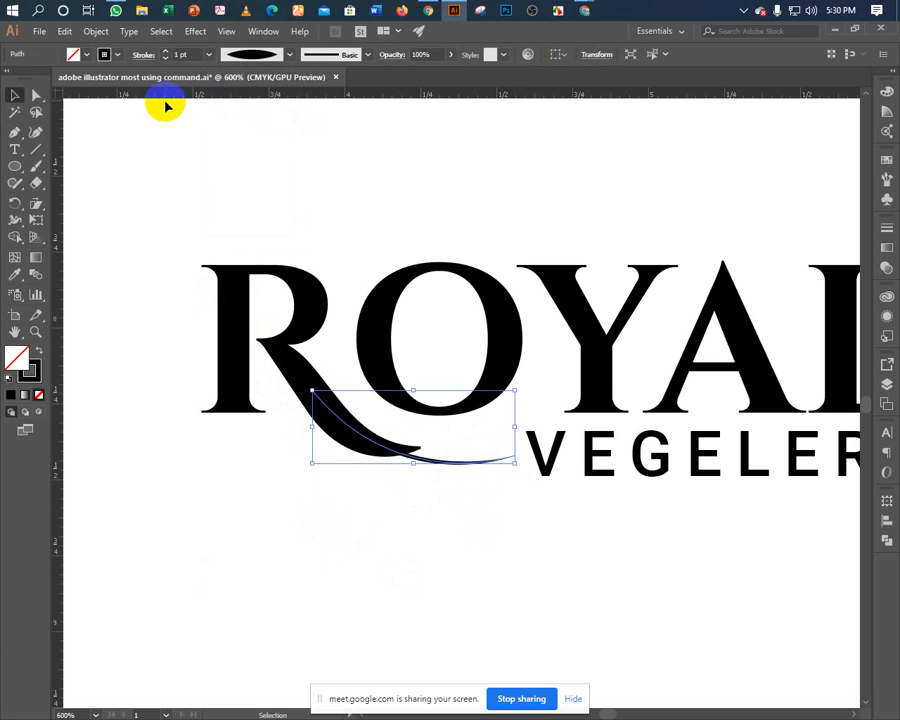
click(165, 57)
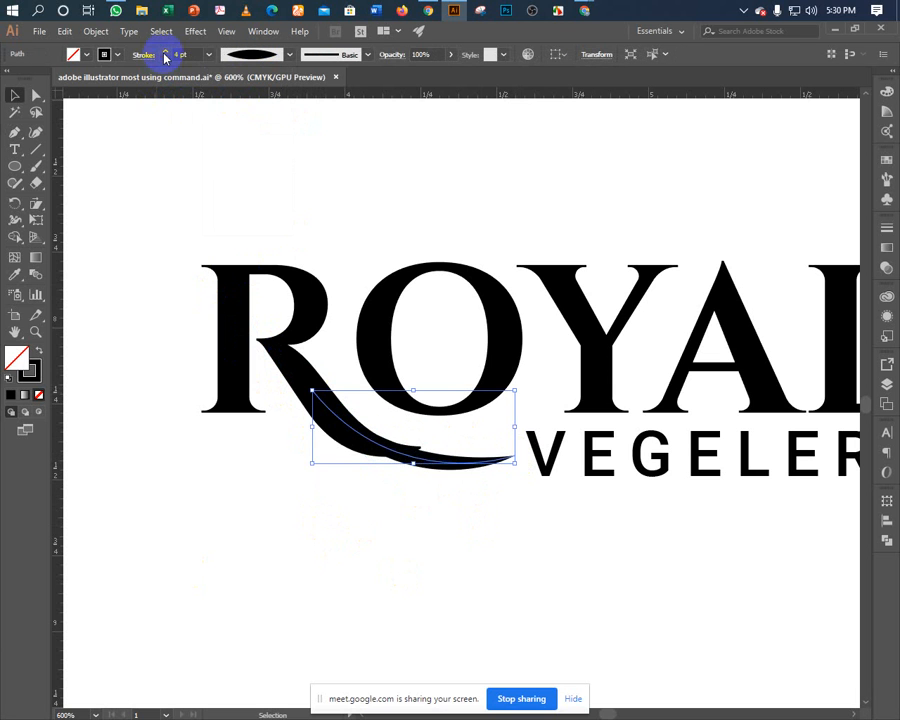
click(165, 57)
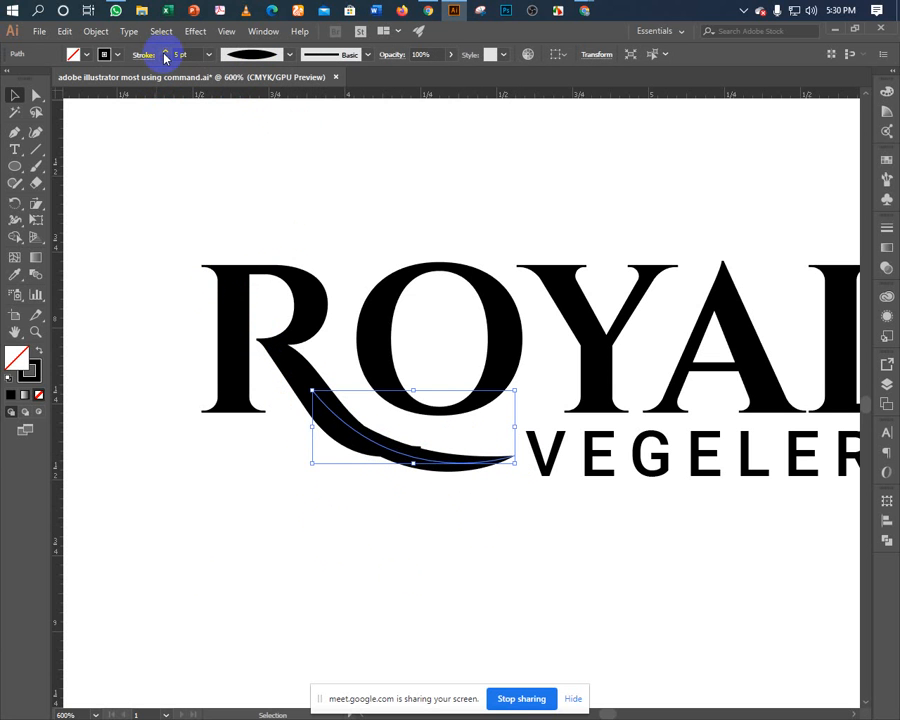
click(165, 57)
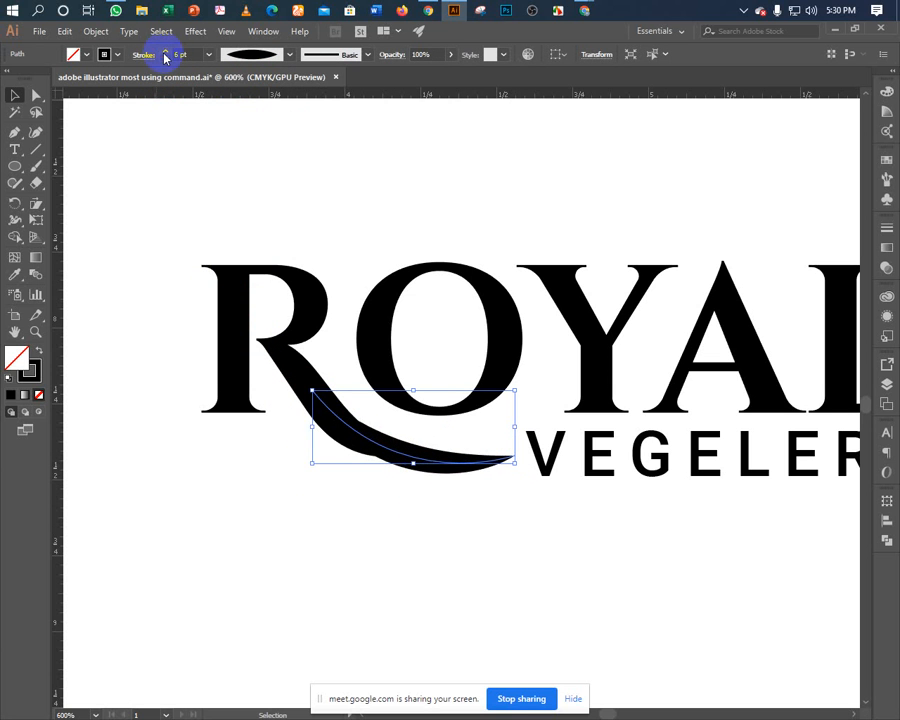
click(166, 58)
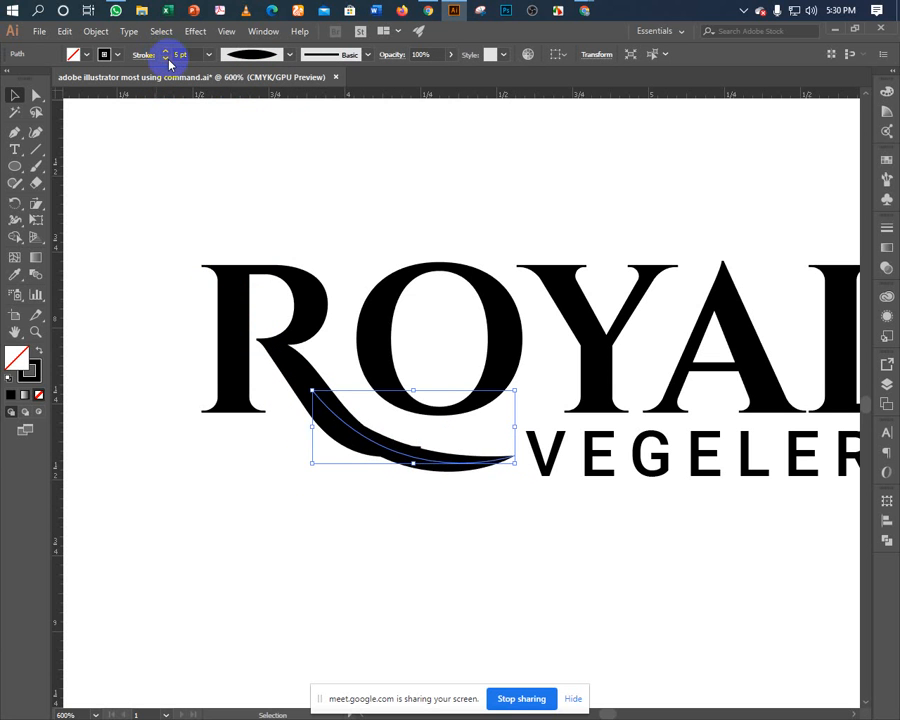
Rotate the curve slightly clockwise and nudge it up twice so it blends with the R's leg.
click(221, 522)
click(444, 468)
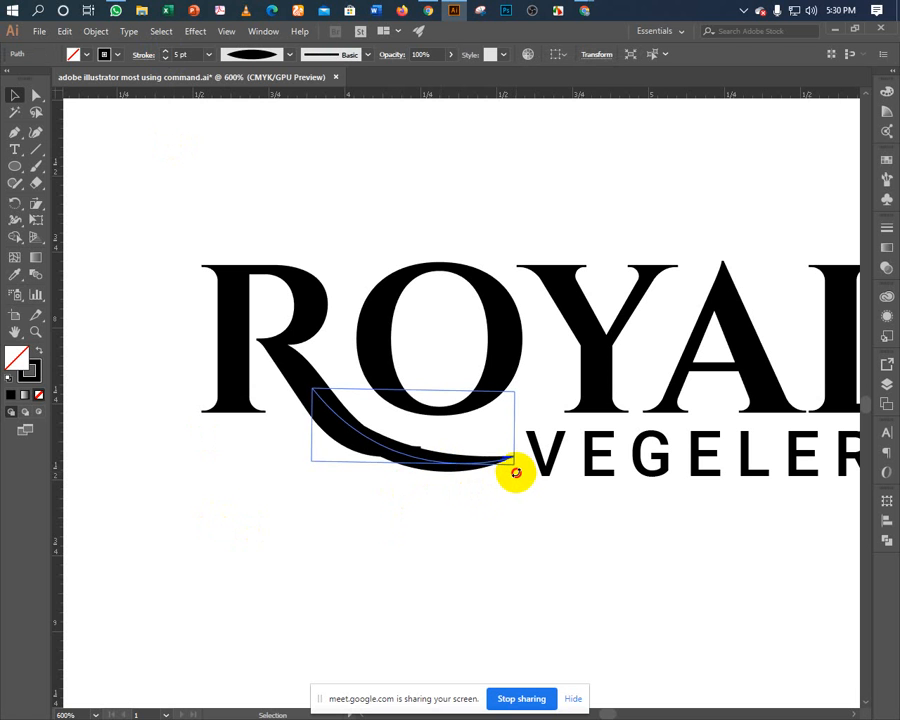
drag(515, 470, 511, 487)
click(467, 502)
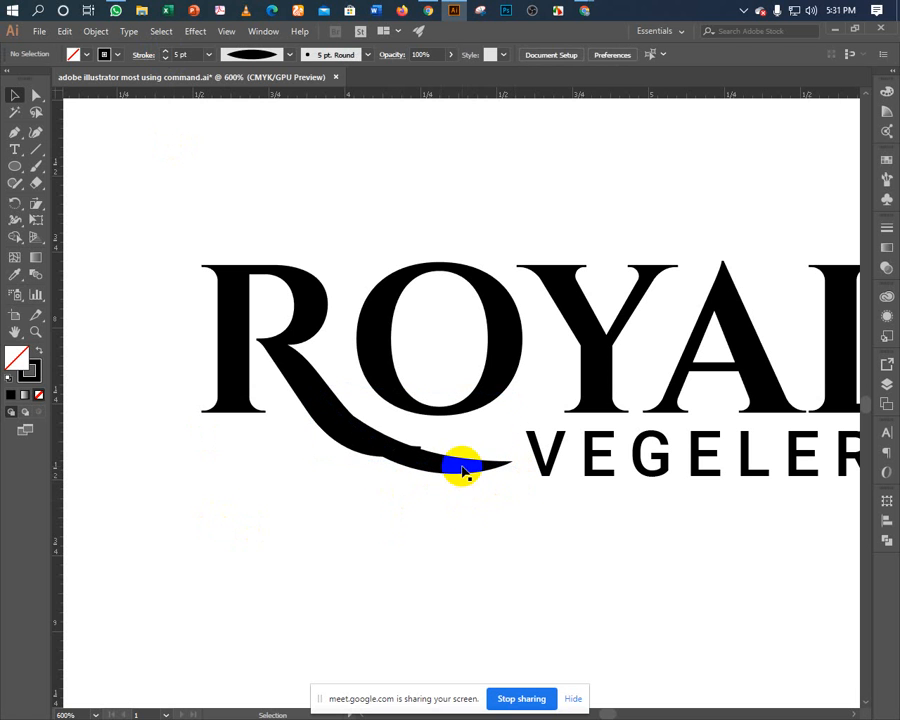
click(462, 468)
key(Up)
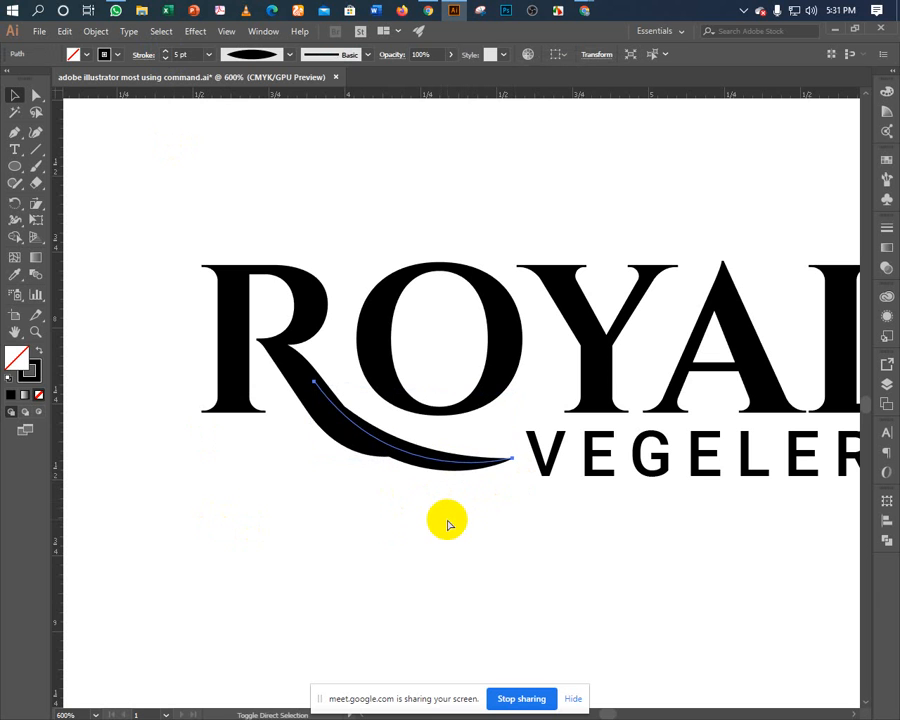
key(Up)
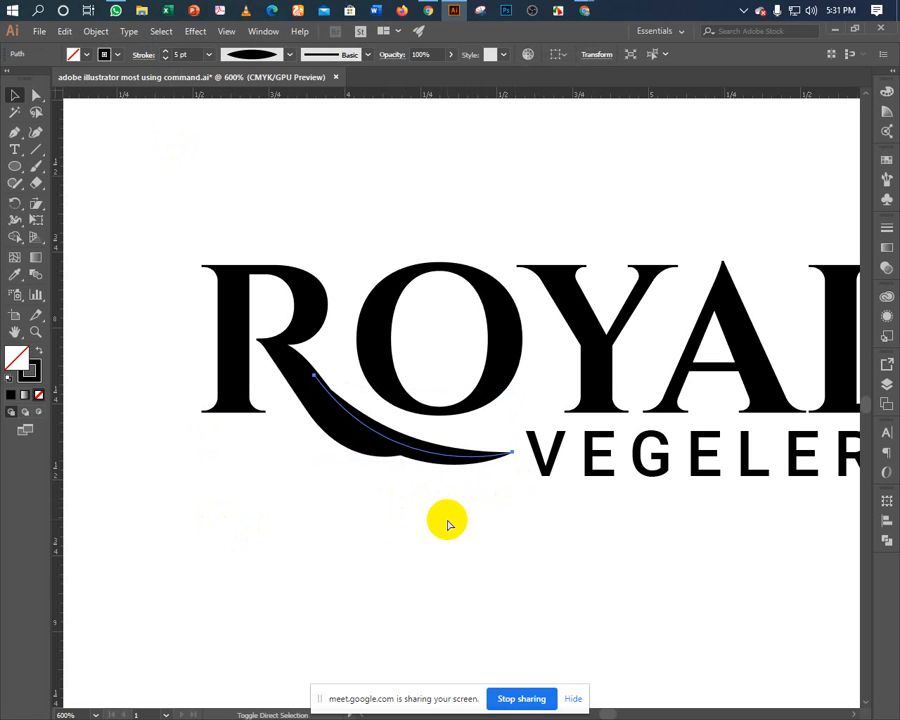
key(v)
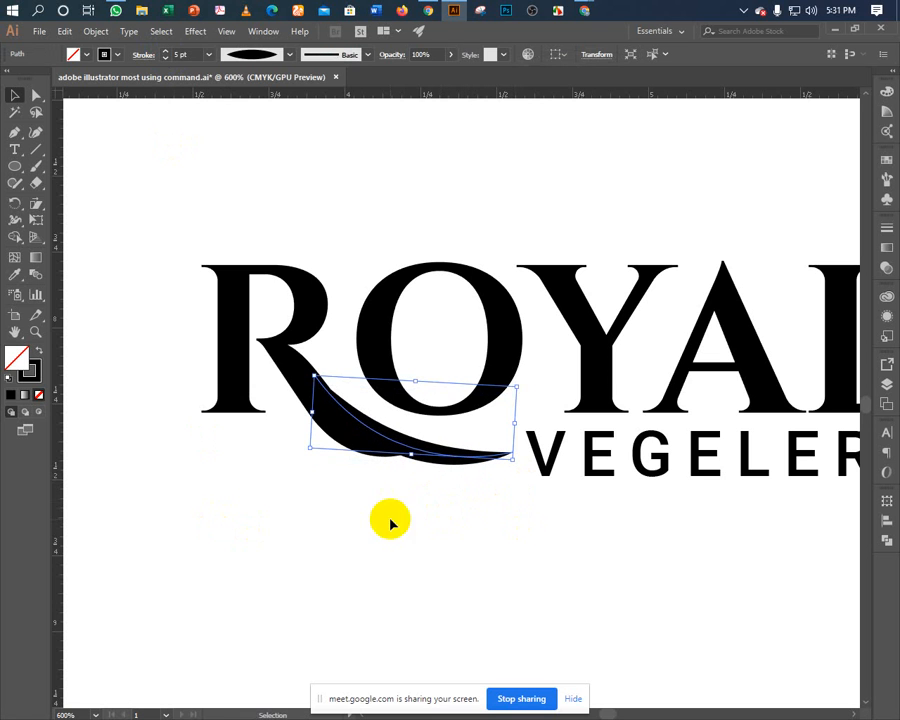
Examine how the curve and the R's leg overlap by selecting each, ending with the curve selected.
click(425, 503)
click(419, 463)
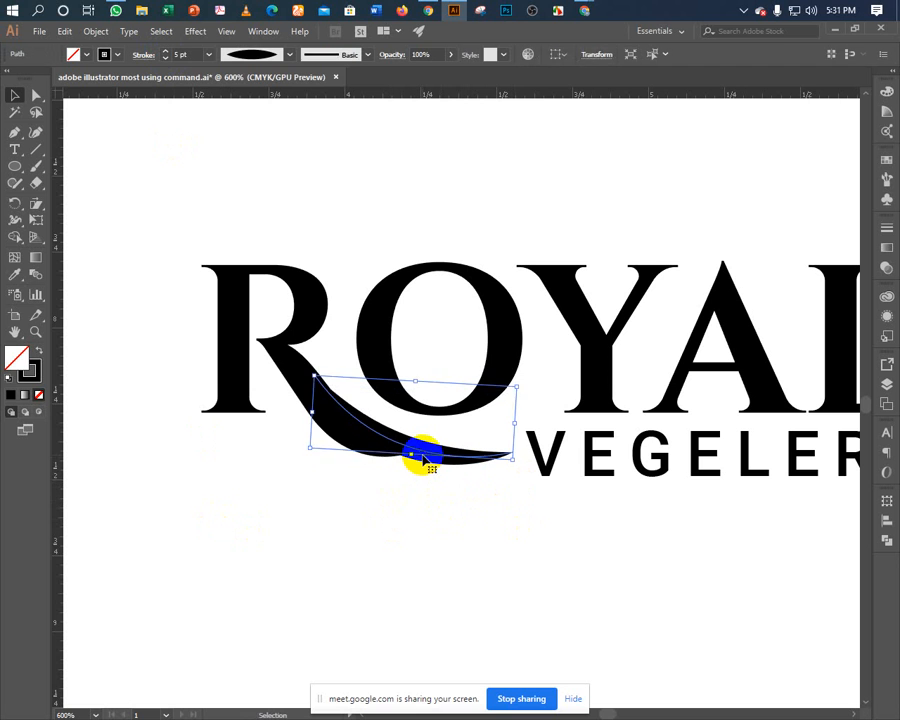
click(372, 467)
click(352, 437)
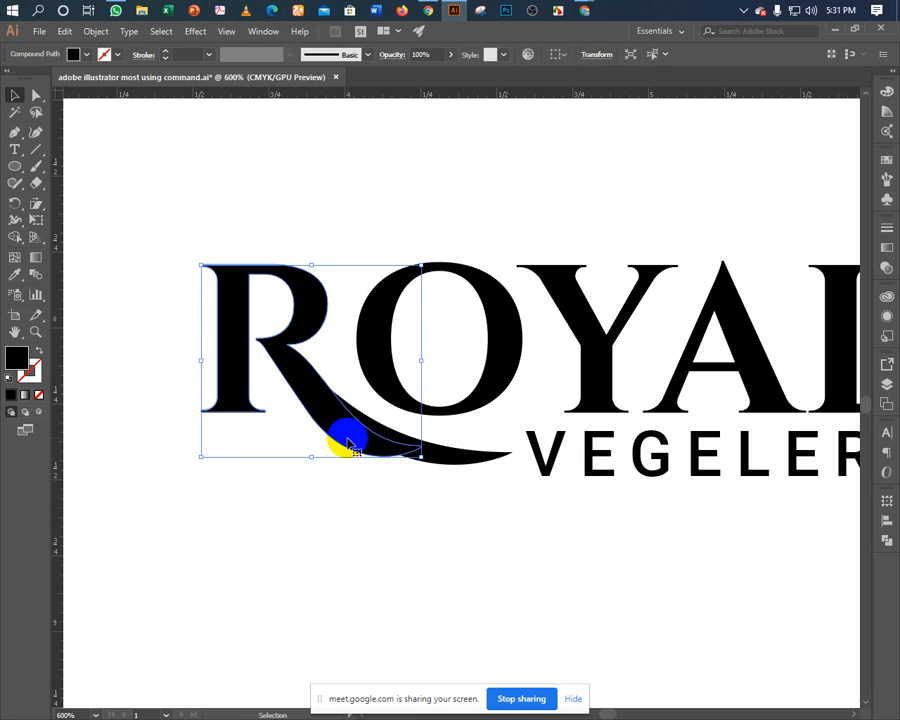
click(438, 458)
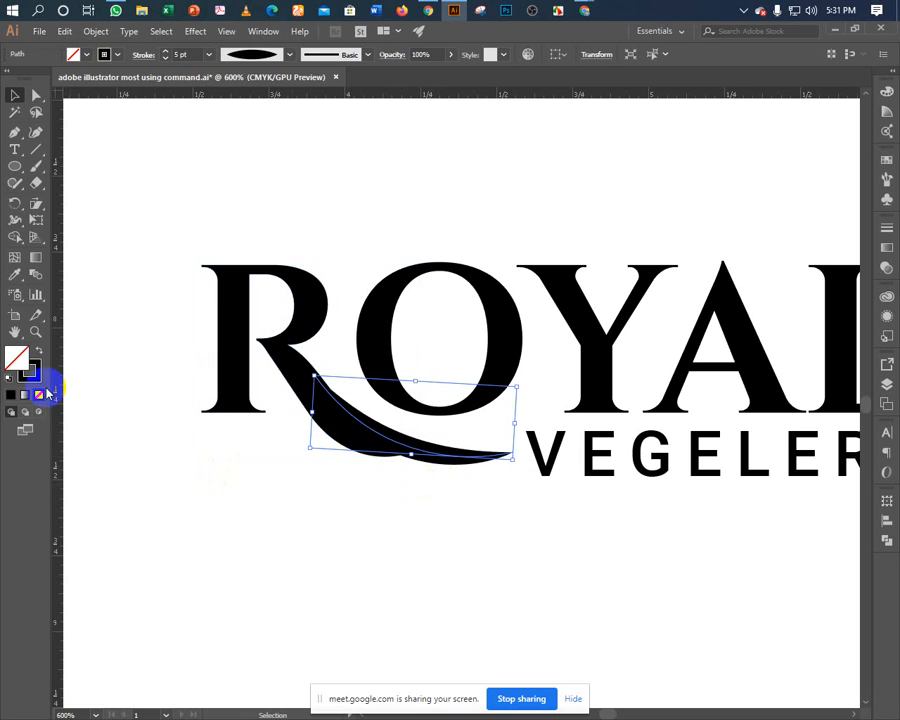
Set the stroke colour of the curve over the R's leg to red and deselect it.
click(32, 374)
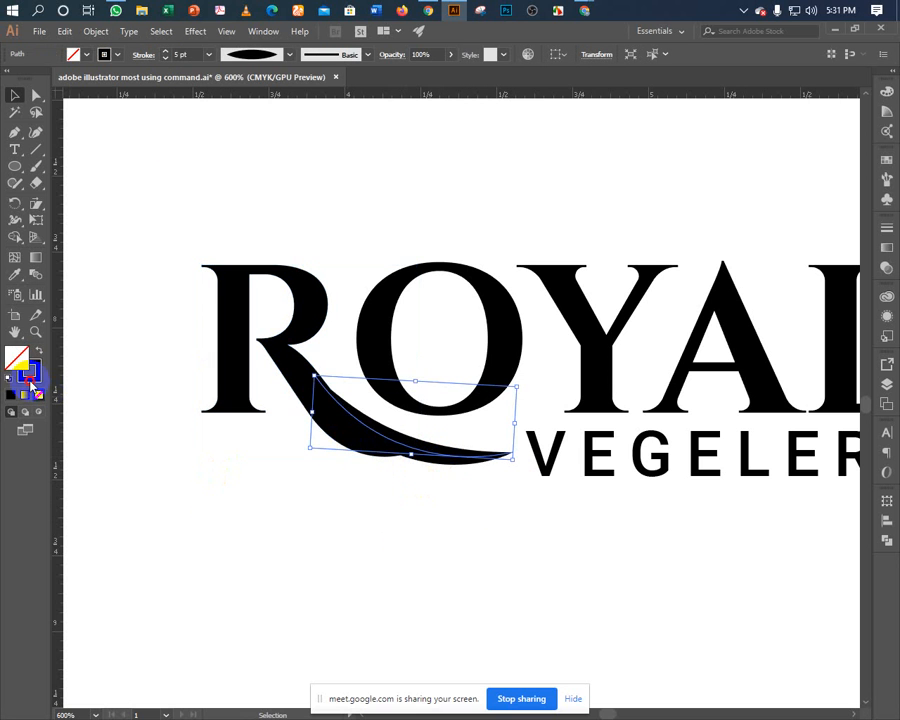
click(887, 160)
click(750, 197)
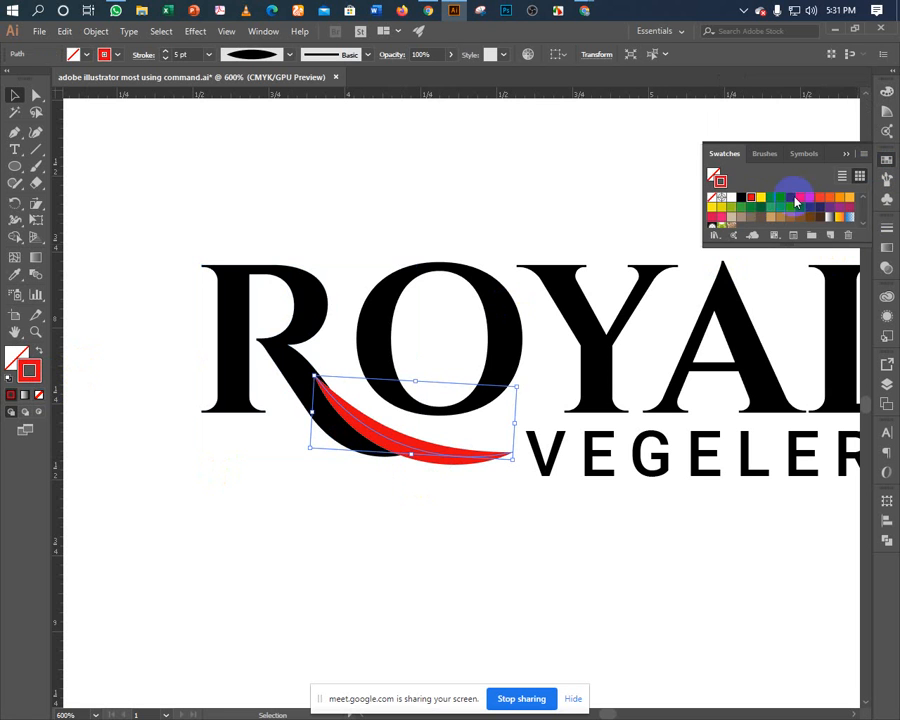
click(846, 154)
click(612, 186)
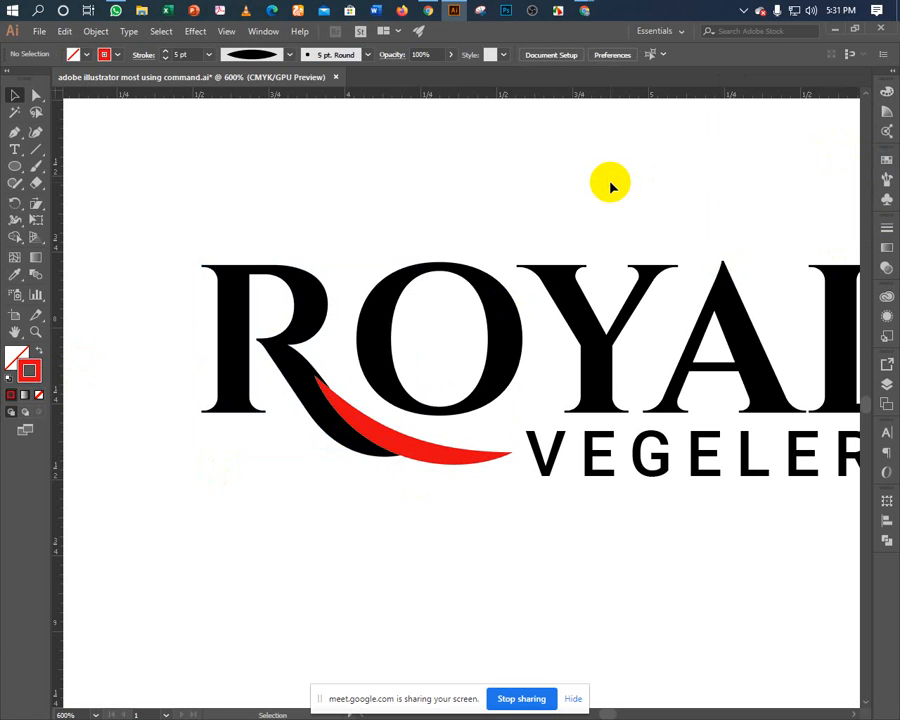
Extend the red curve from its upper end with a curved Pen segment to the R's leg joint and deselect it.
click(14, 133)
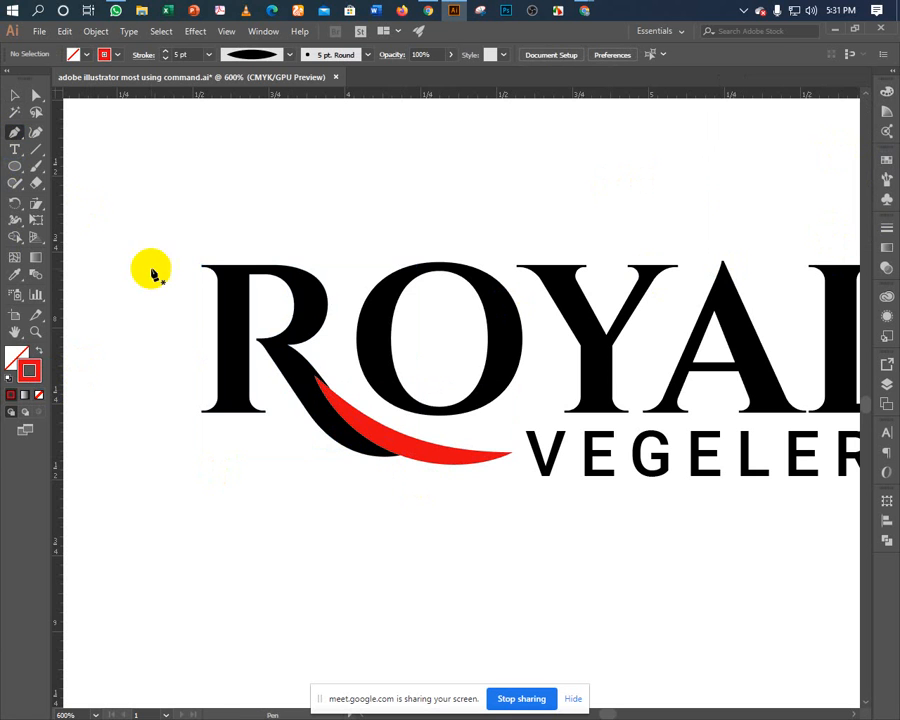
click(314, 383)
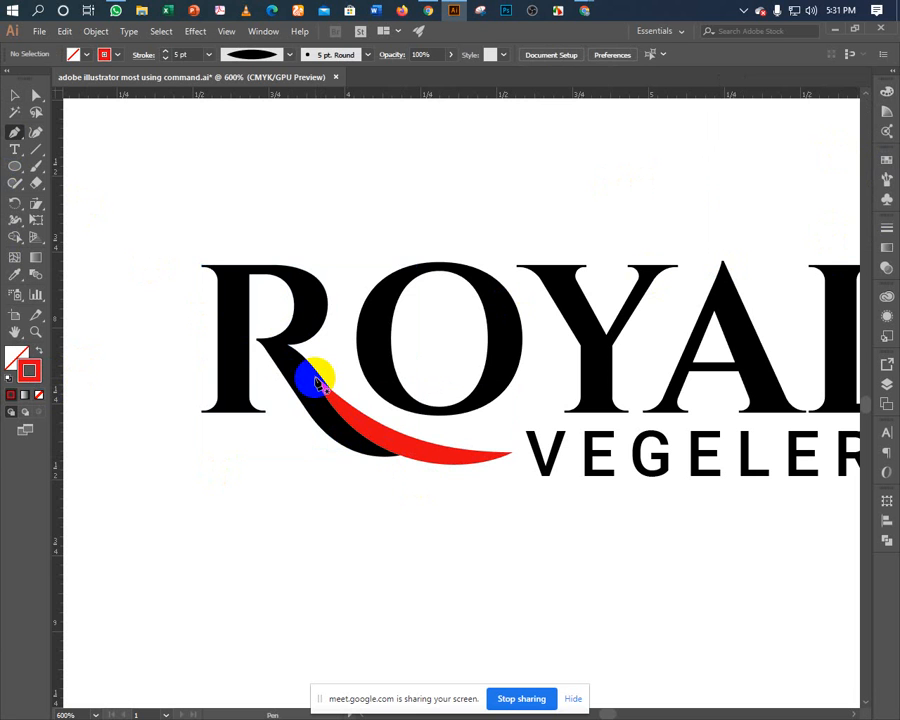
drag(314, 383, 274, 405)
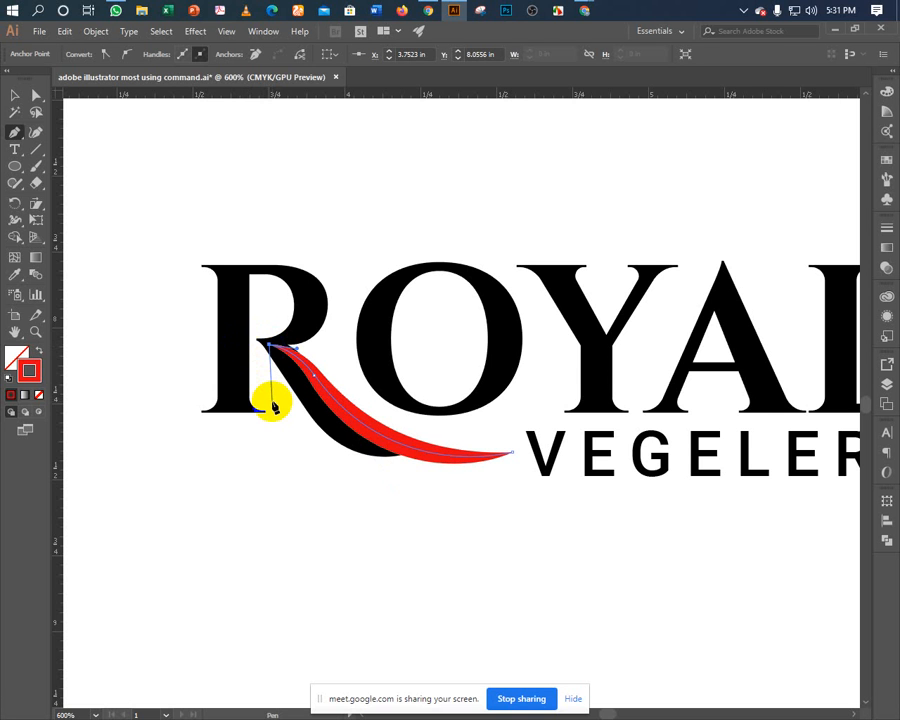
key(v)
click(281, 474)
drag(283, 478, 267, 494)
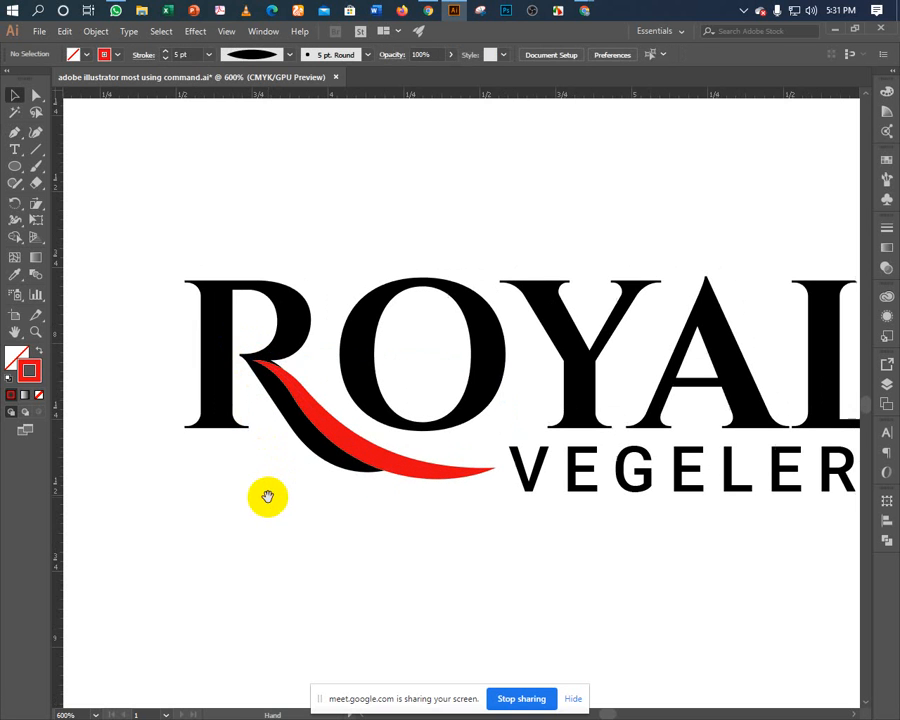
Set the red curve's stroke weight to 6 pt and deselect it.
click(365, 461)
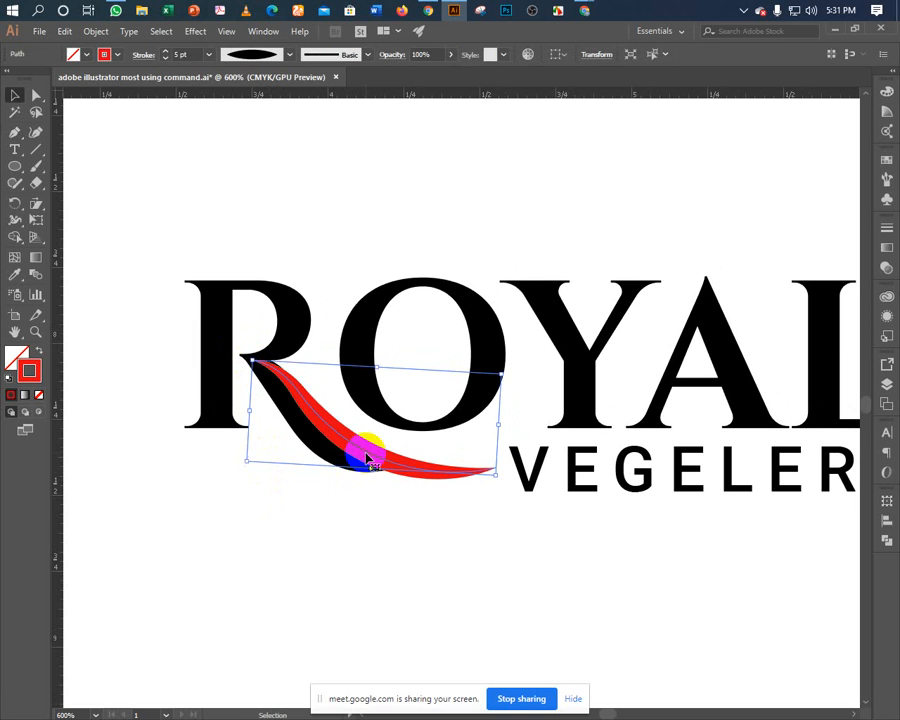
click(168, 53)
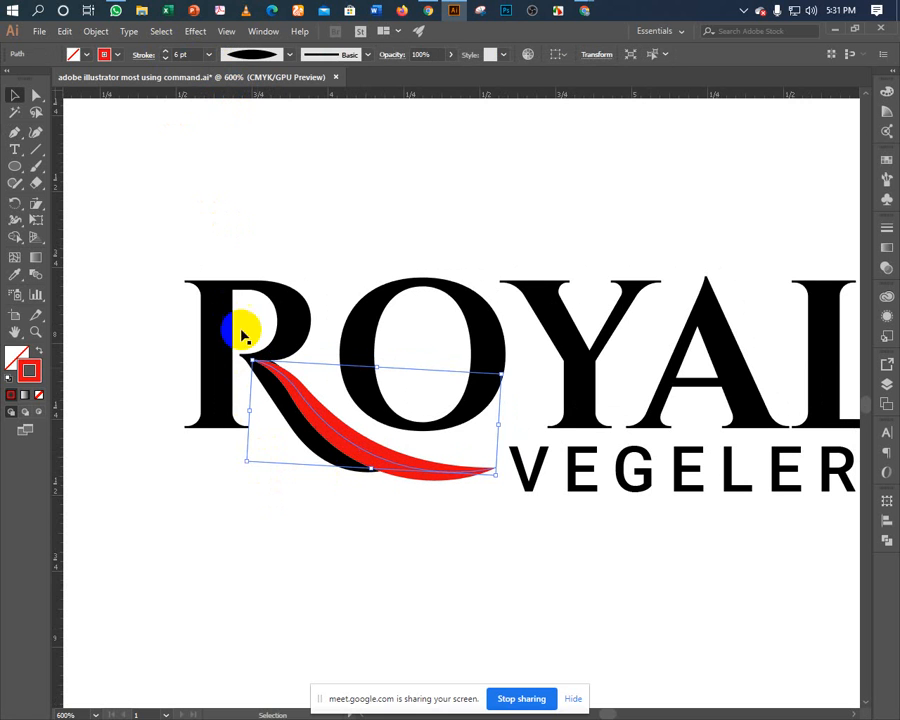
click(297, 484)
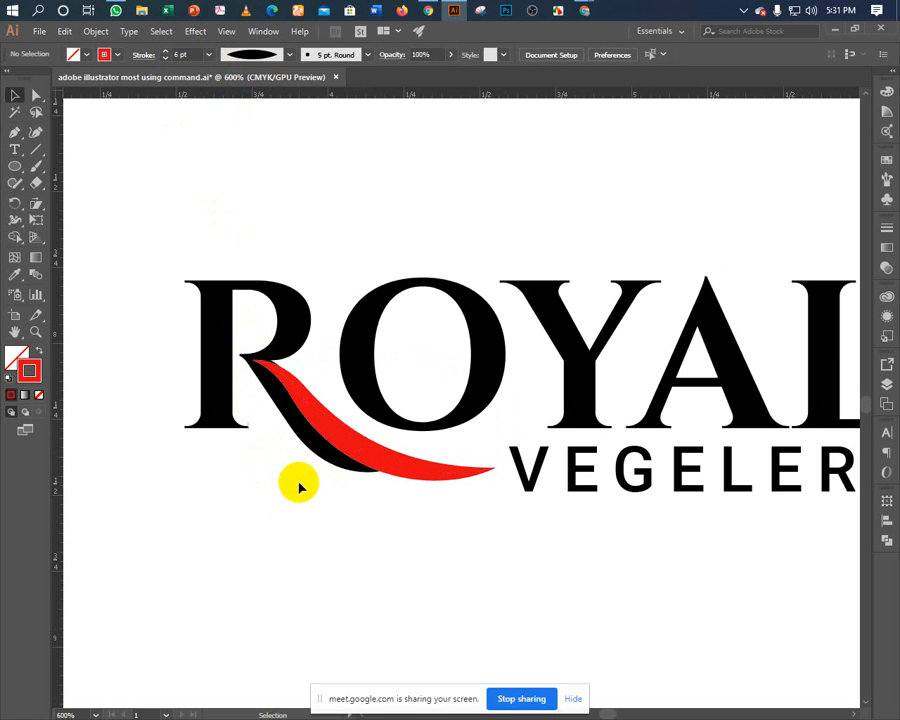
Nudge the red curve in small steps against the R's leg, ending slightly lower and further right.
click(314, 422)
key(a)
key(Left)
key(Left)
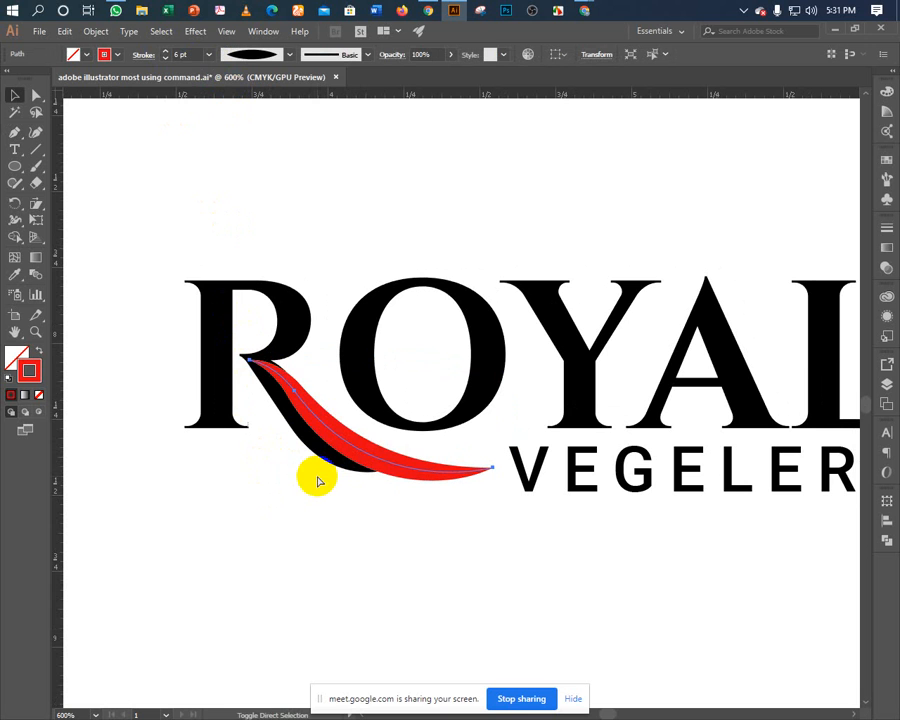
key(Up)
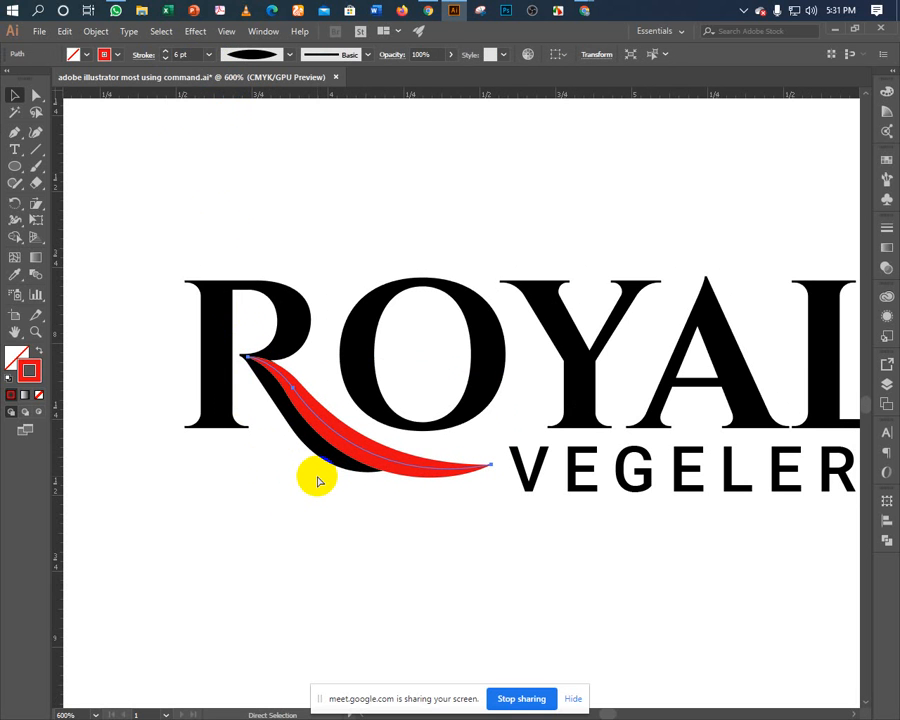
key(Down)
key(Down)
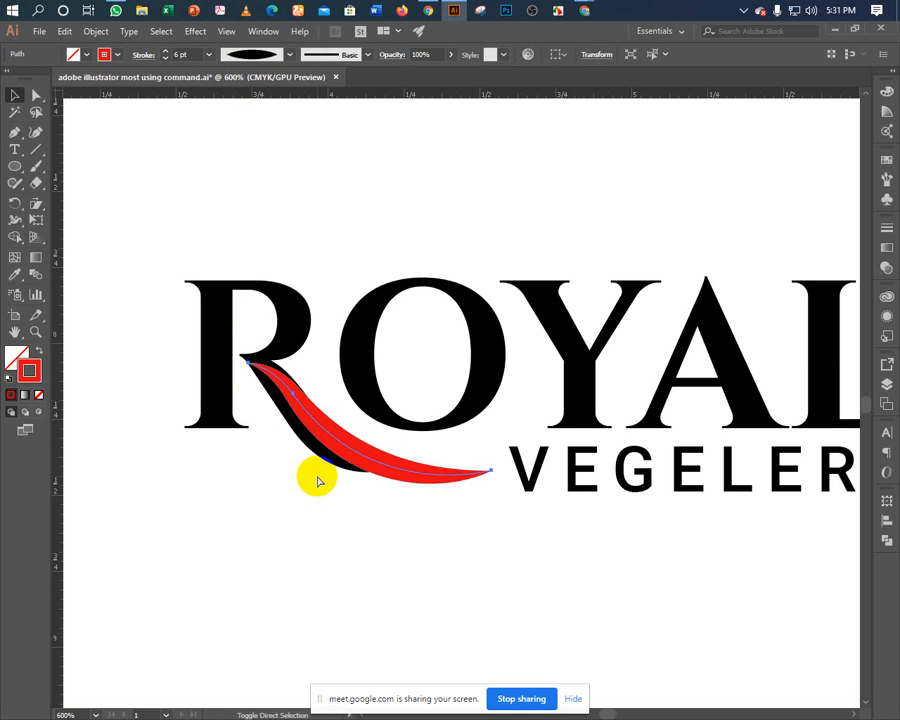
key(Right)
key(Down)
key(Right)
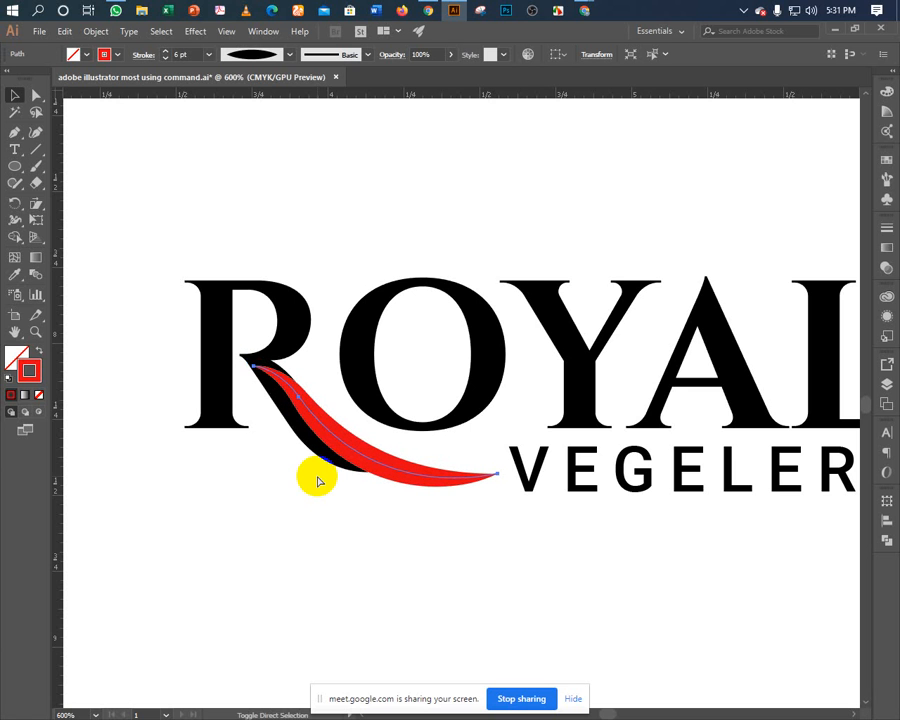
key(Up)
key(Right)
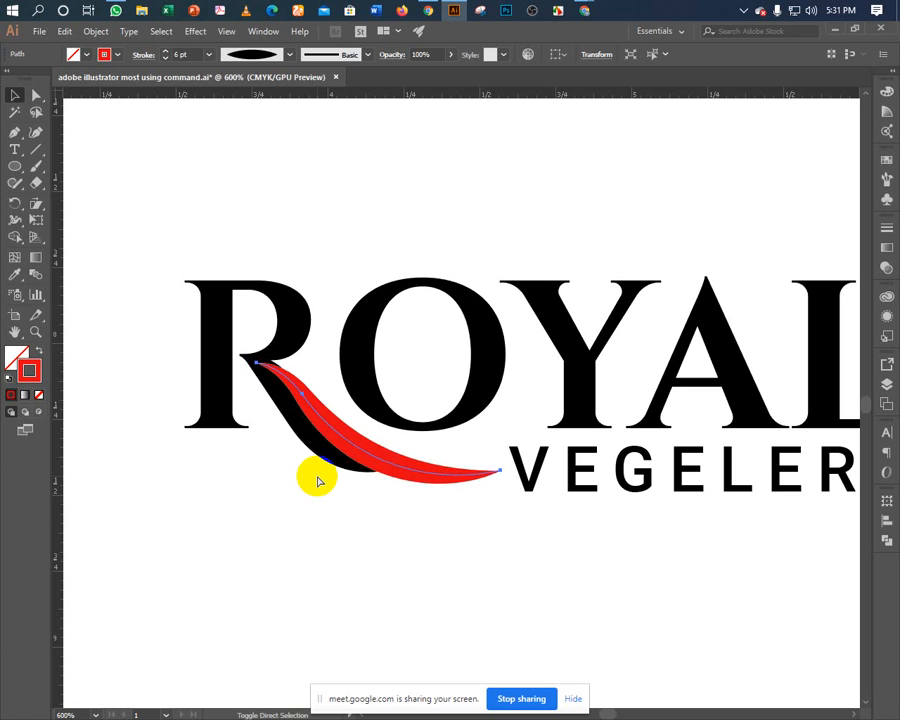
Rotate the red curve slightly counterclockwise and nudge it down so it follows the R's leg more closely.
key(v)
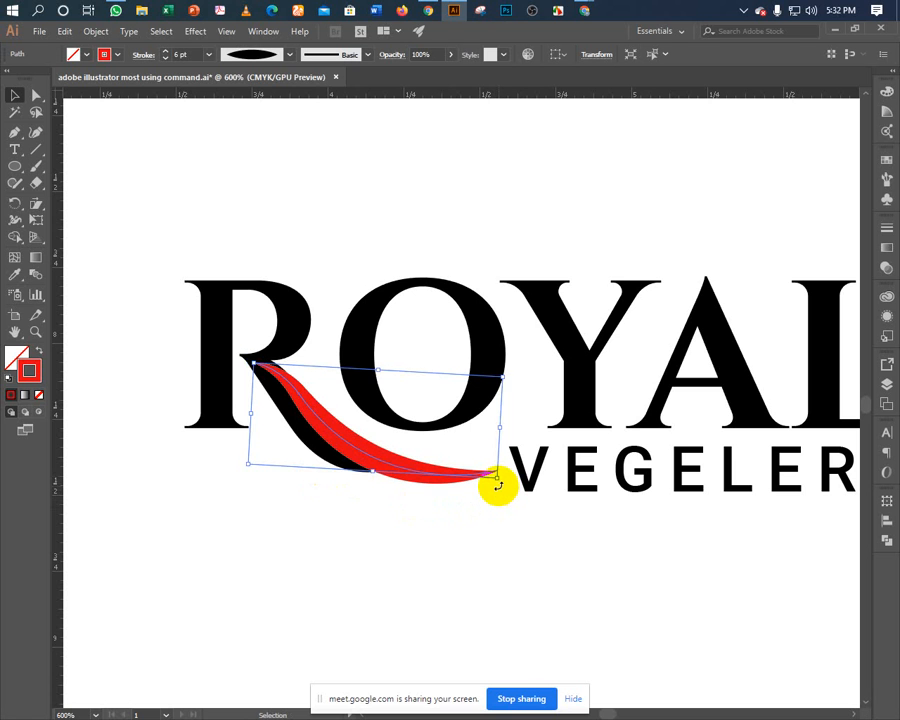
key(a)
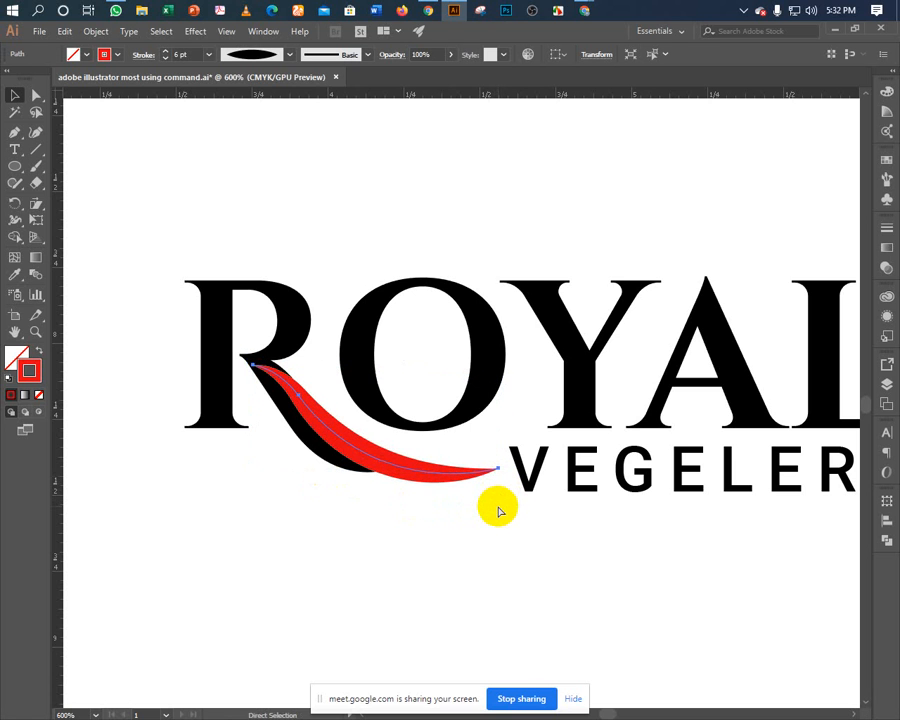
key(Down)
key(Down)
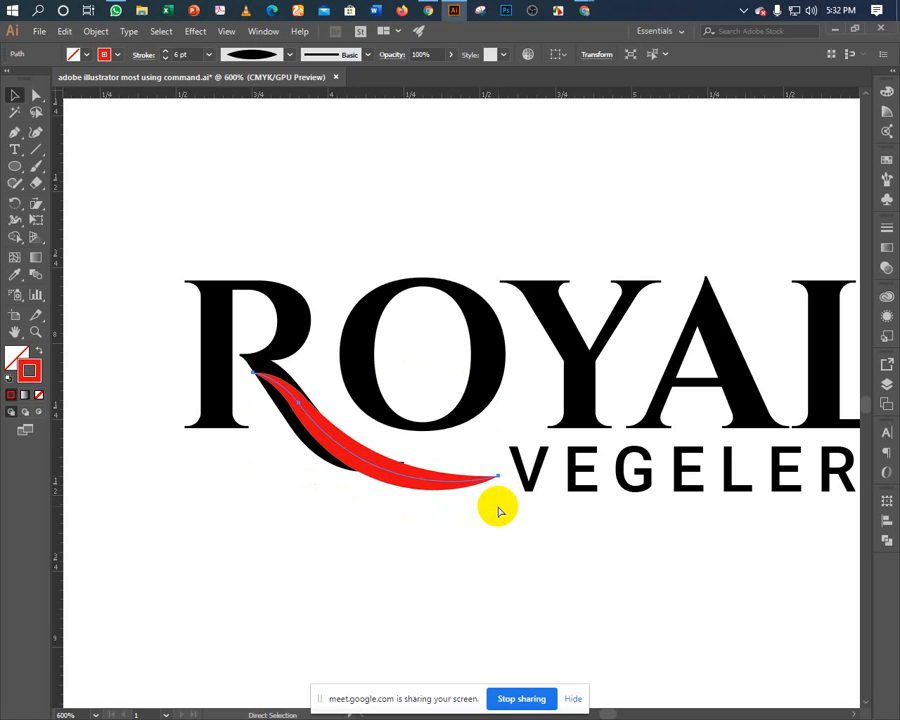
key(Up)
key(v)
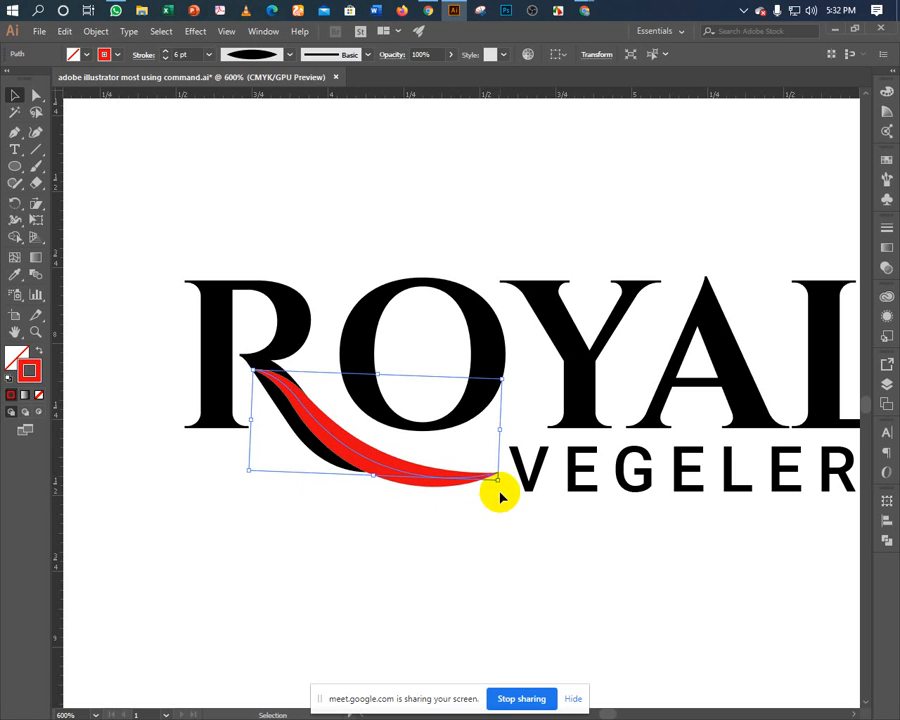
drag(500, 486, 504, 481)
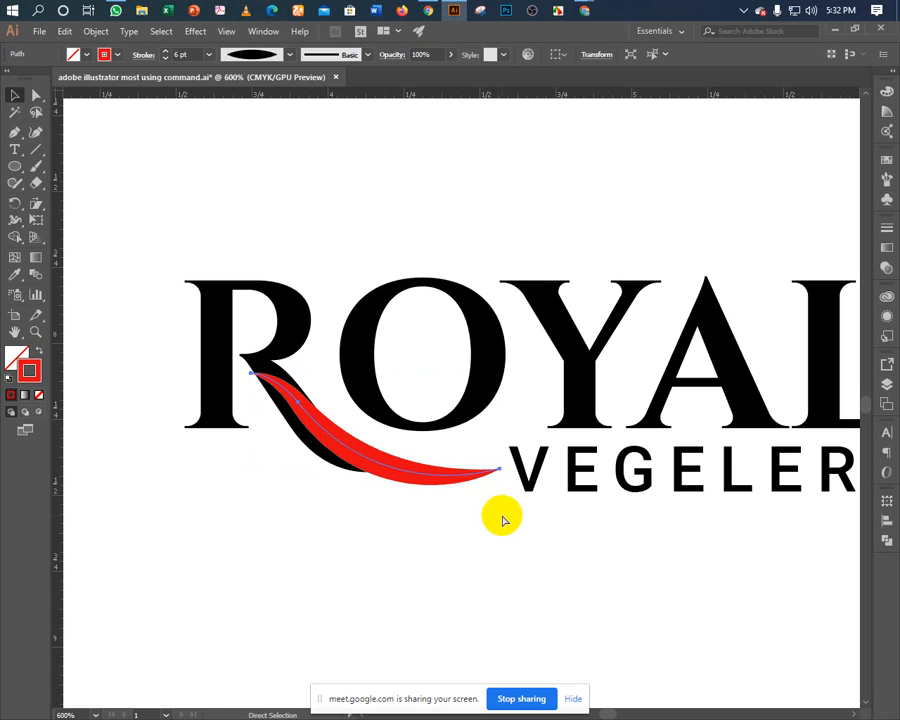
key(ctrl+shift+Down)
key(v)
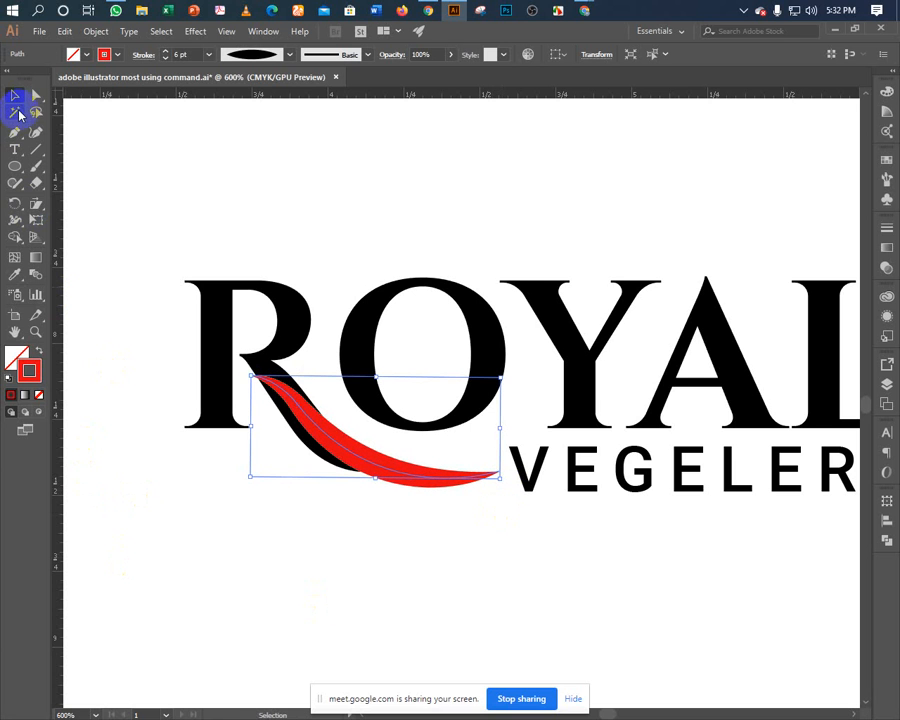
Delete the anchor point at the upper end of the red curve and deselect the path.
drag(16, 134, 44, 167)
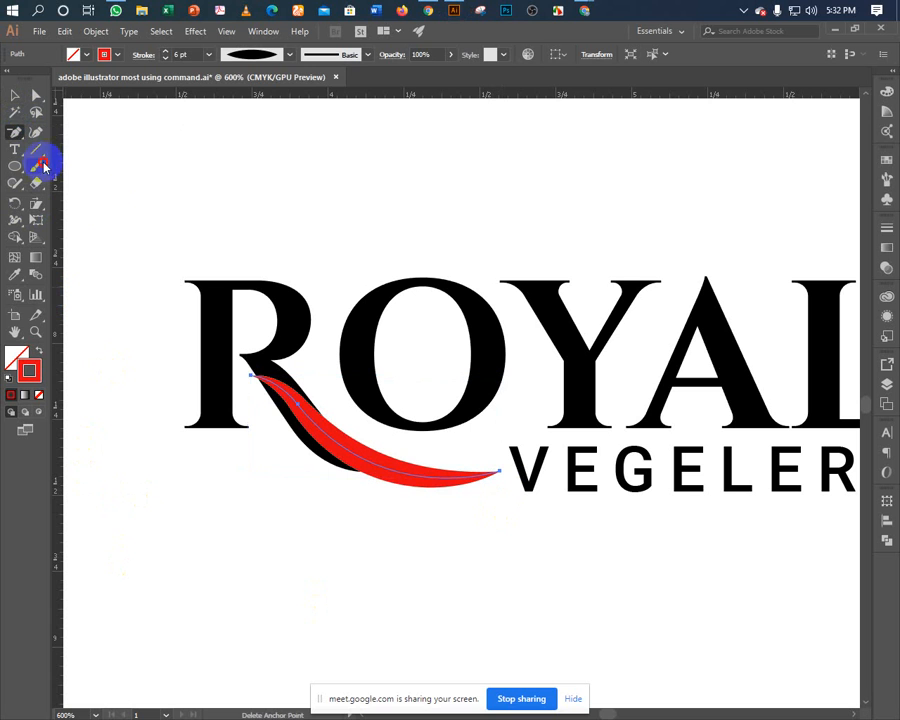
click(251, 378)
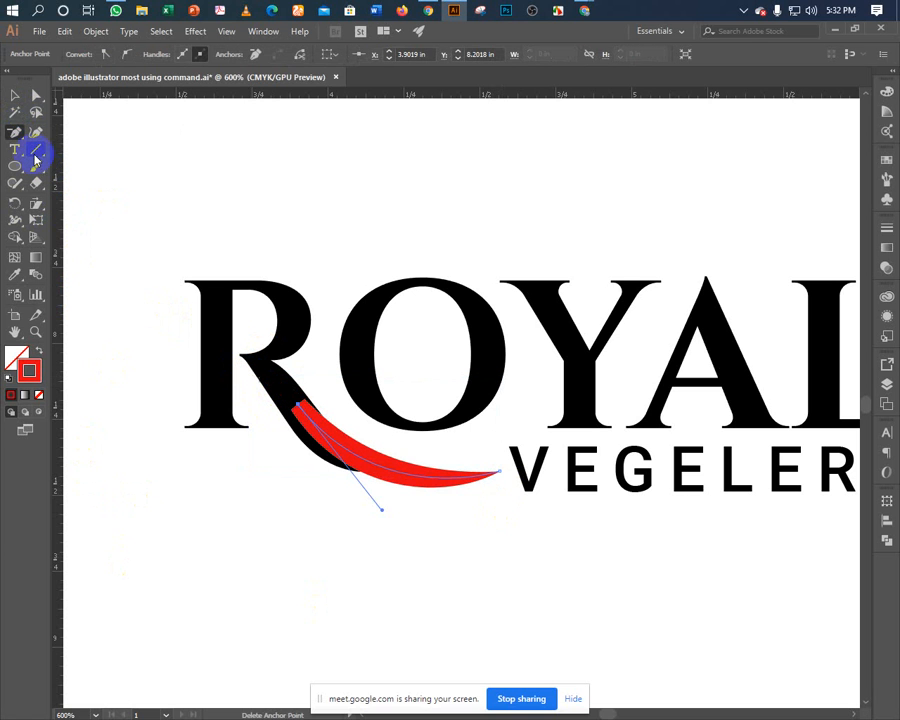
click(12, 98)
click(280, 542)
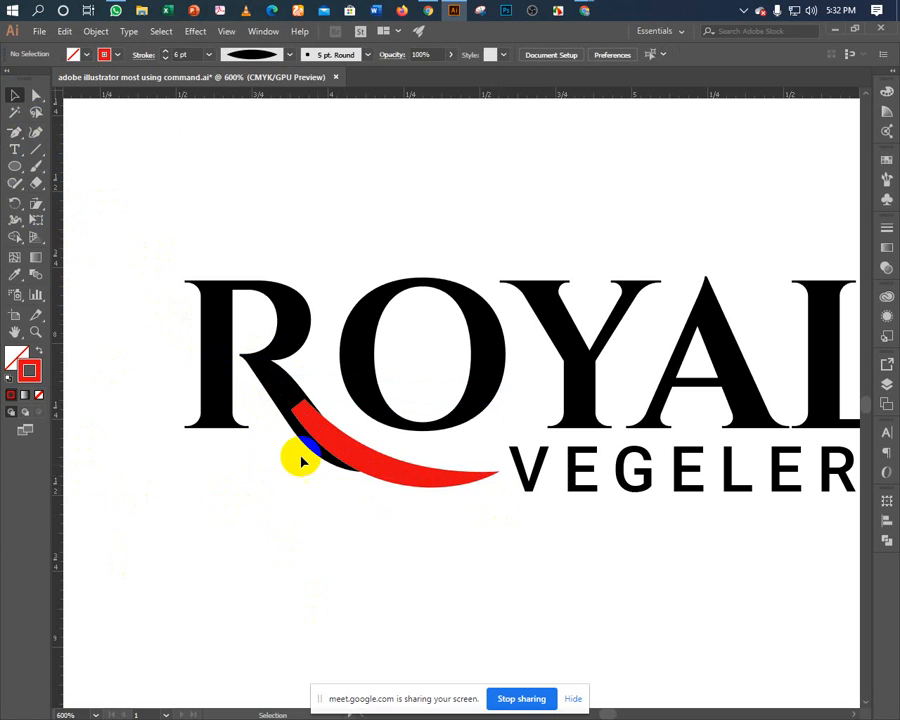
Extend the red curve's open upper end with a smooth Pen segment to the inner tip of the R's leg and deselect it.
click(410, 478)
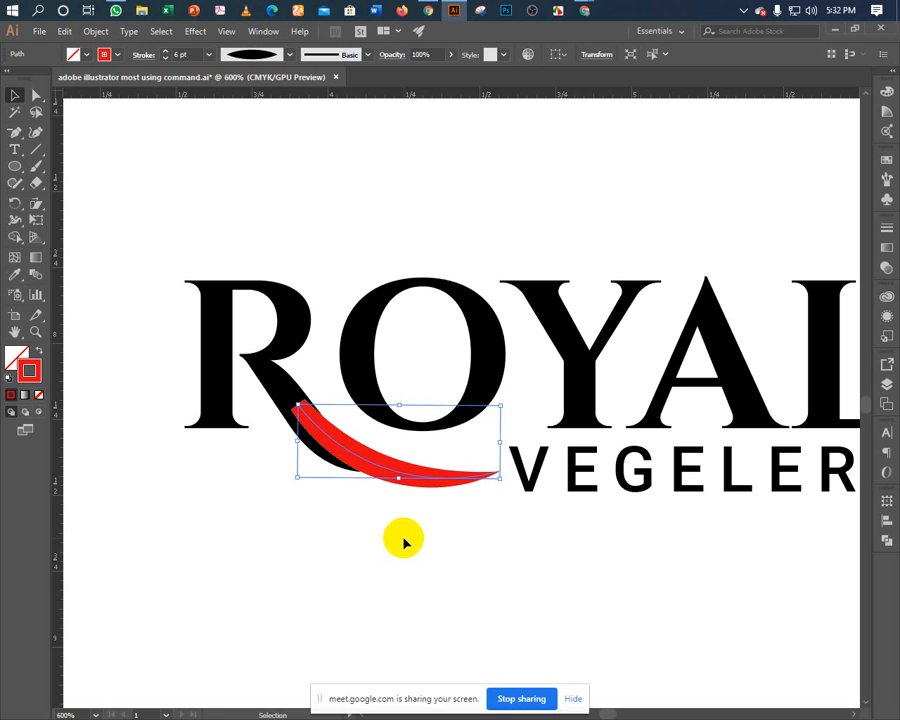
drag(15, 132, 64, 136)
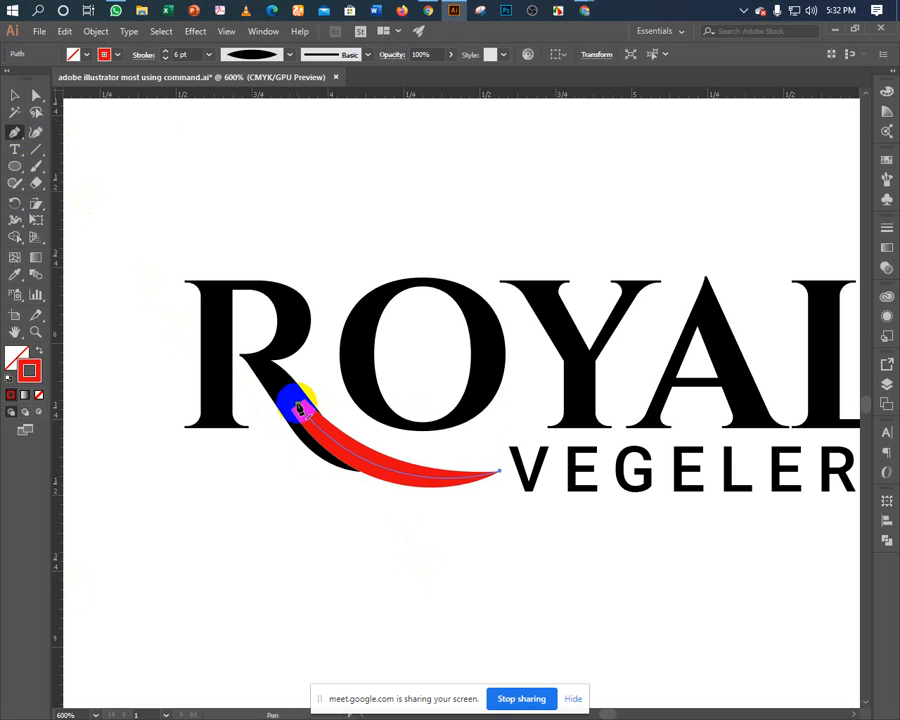
drag(300, 410, 220, 360)
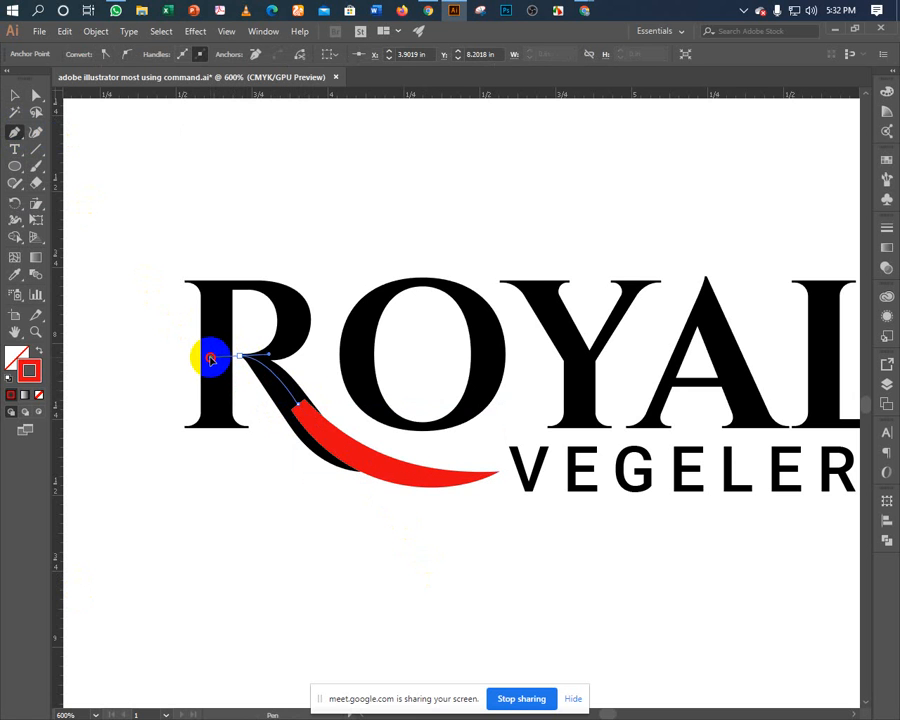
drag(211, 356, 211, 355)
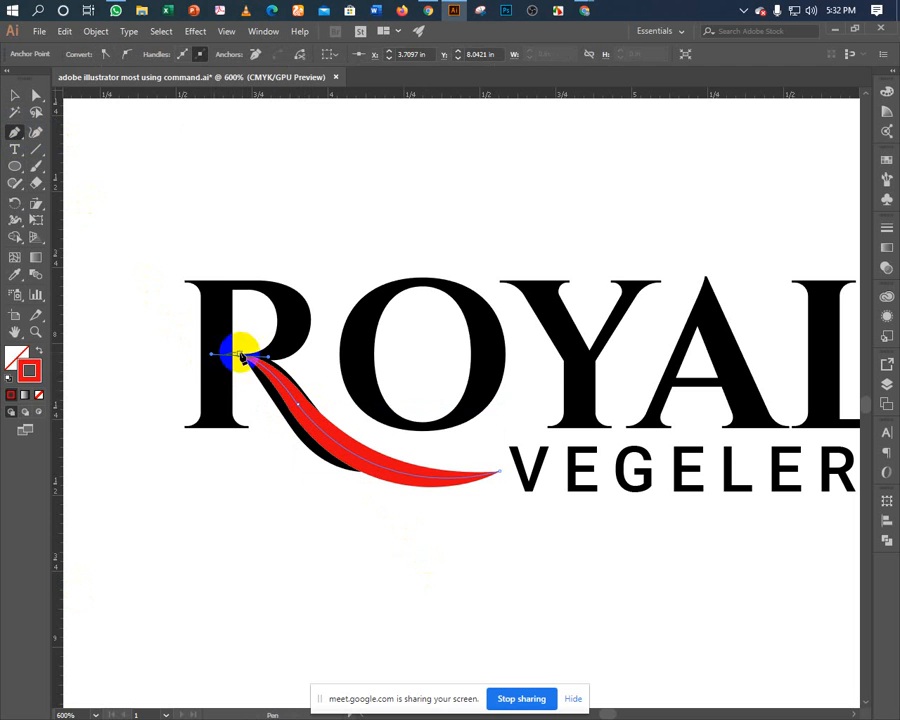
click(15, 95)
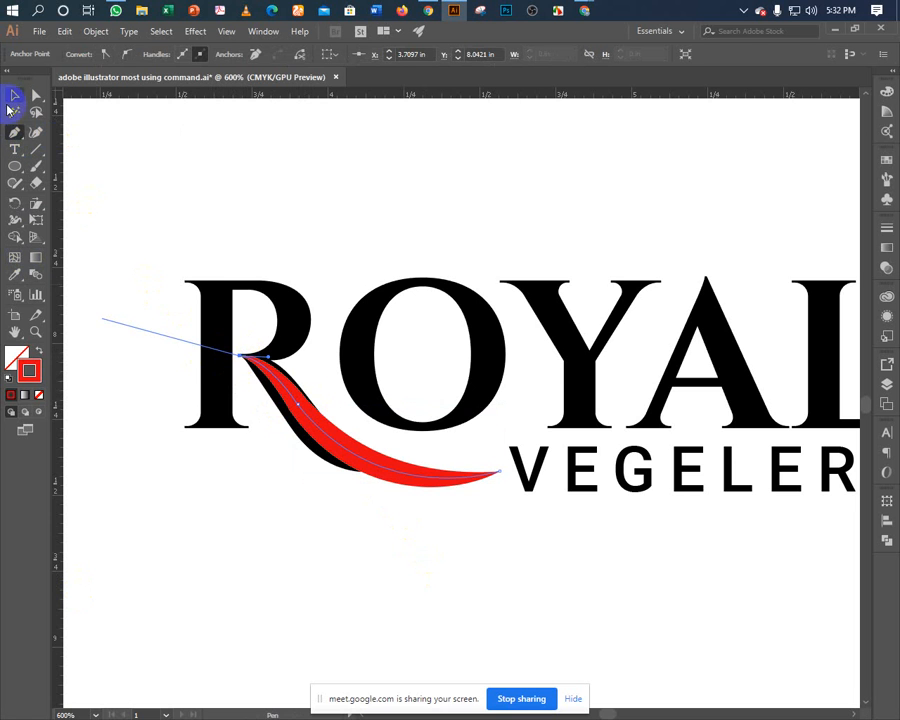
click(252, 522)
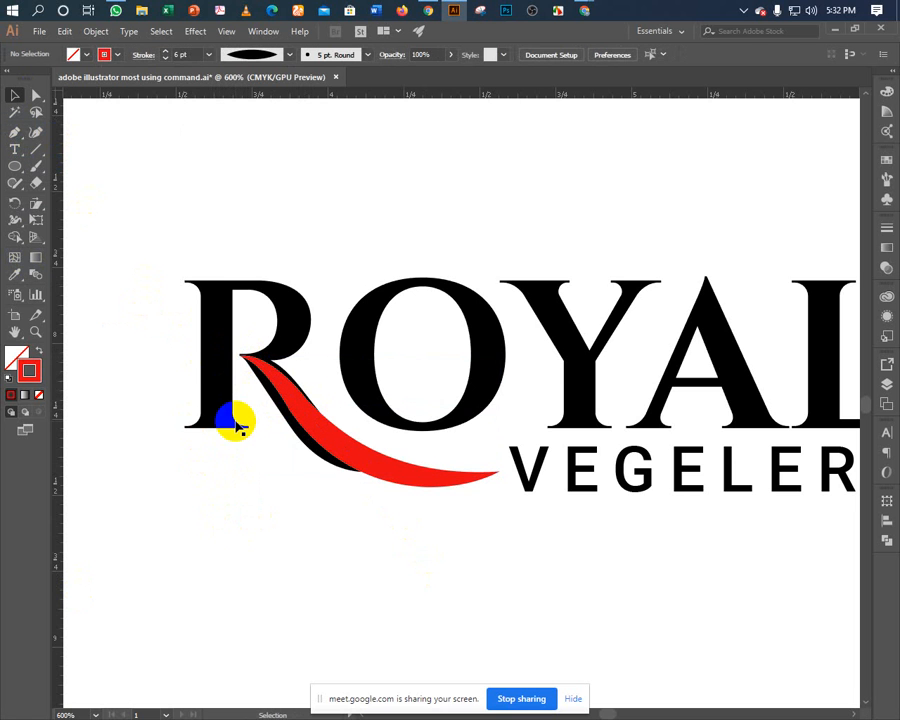
Set the red curve's stroke to 7 pt, expand its appearance into a filled shape and deselect it.
click(298, 410)
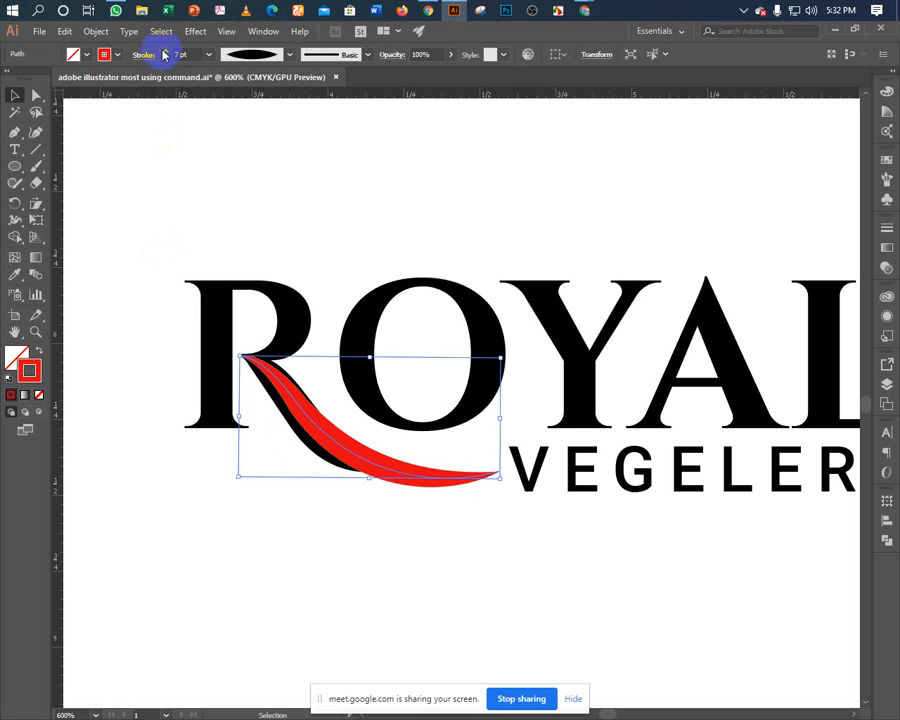
click(257, 502)
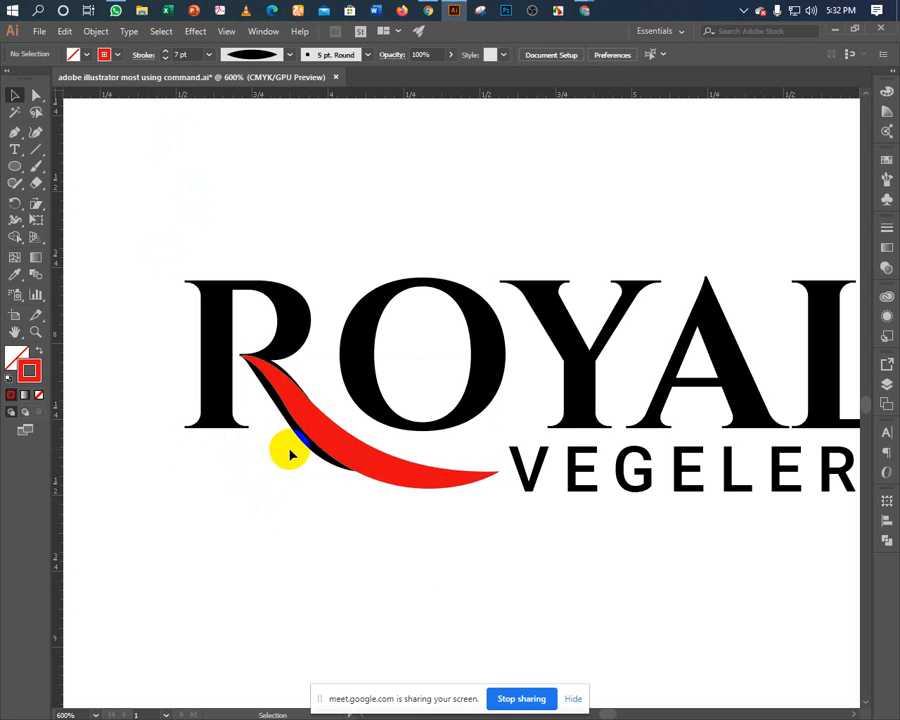
click(315, 426)
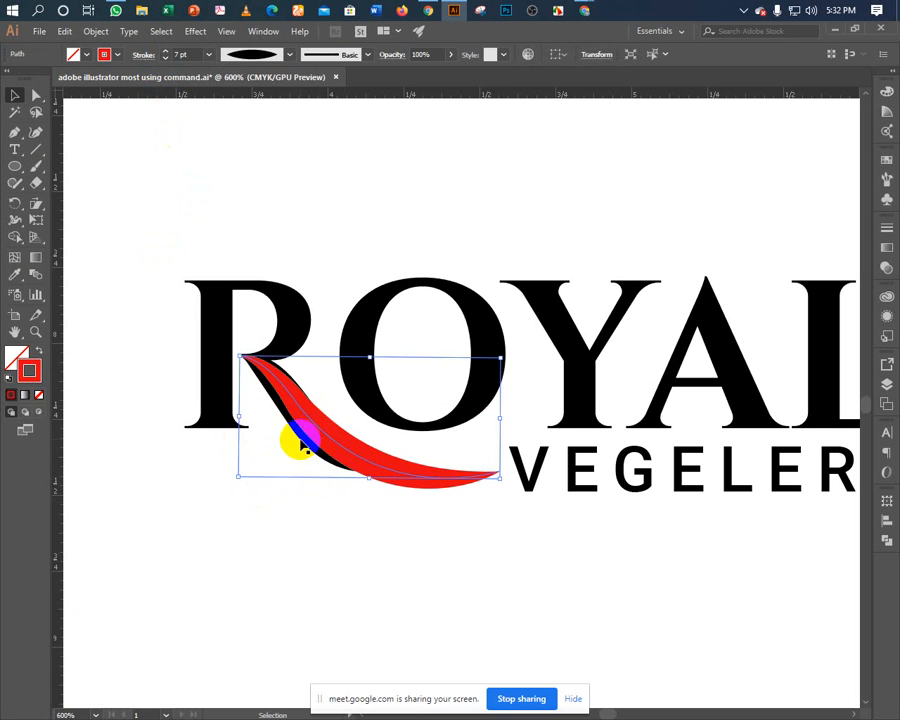
click(96, 31)
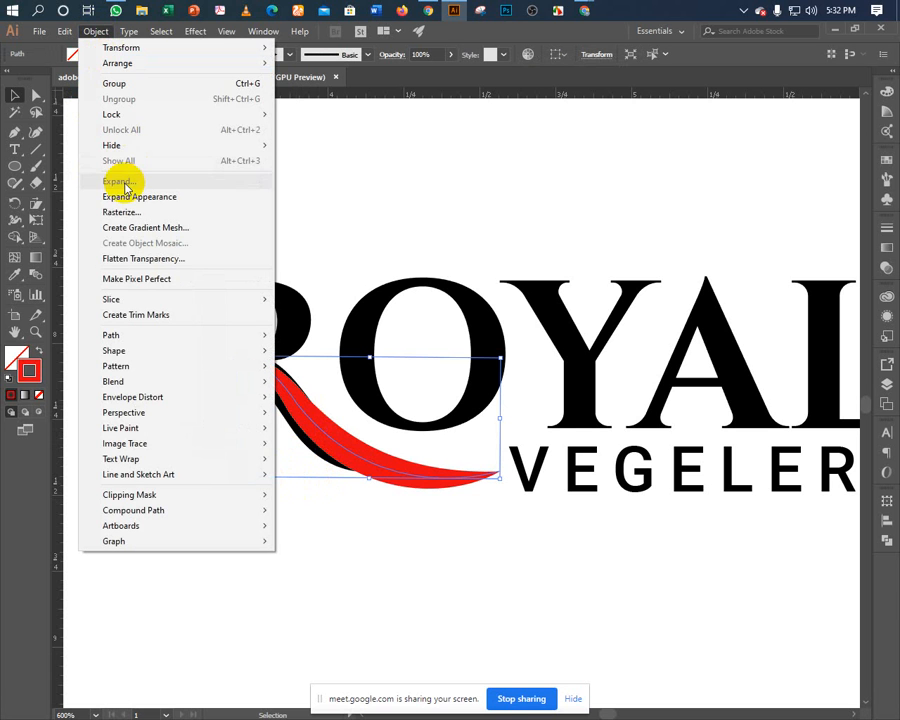
click(125, 196)
click(267, 508)
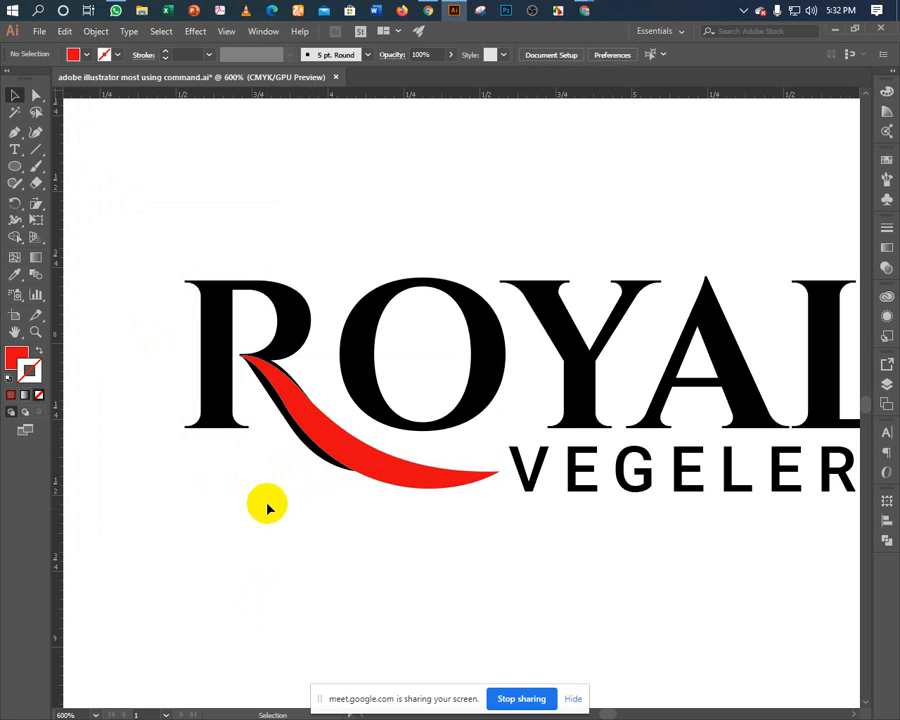
Select the red swash and examine up close how its edges sit against the R's leg.
click(288, 405)
key(ctrl+equal)
key(ctrl+equal)
key(ctrl+equal)
key(ctrl+equal)
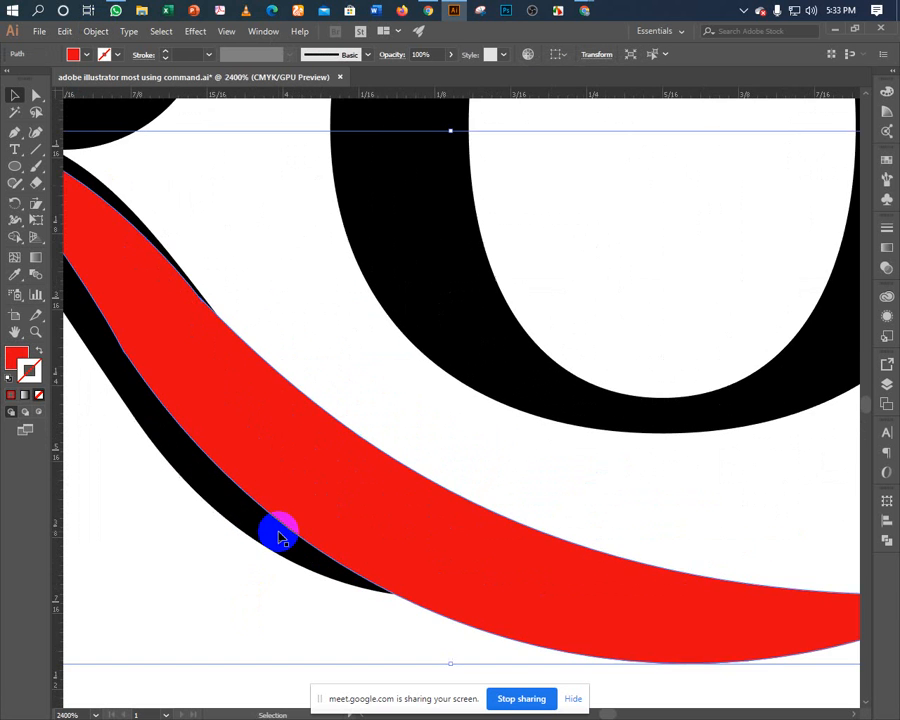
drag(157, 361, 452, 518)
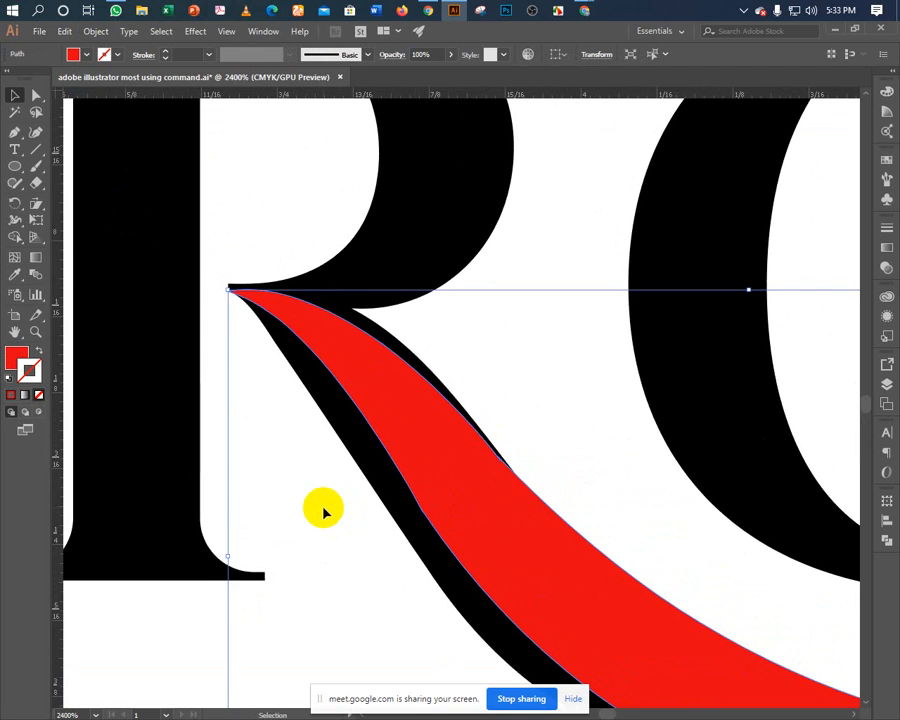
key(ctrl+minus)
key(ctrl+minus)
key(ctrl+minus)
key(ctrl+minus)
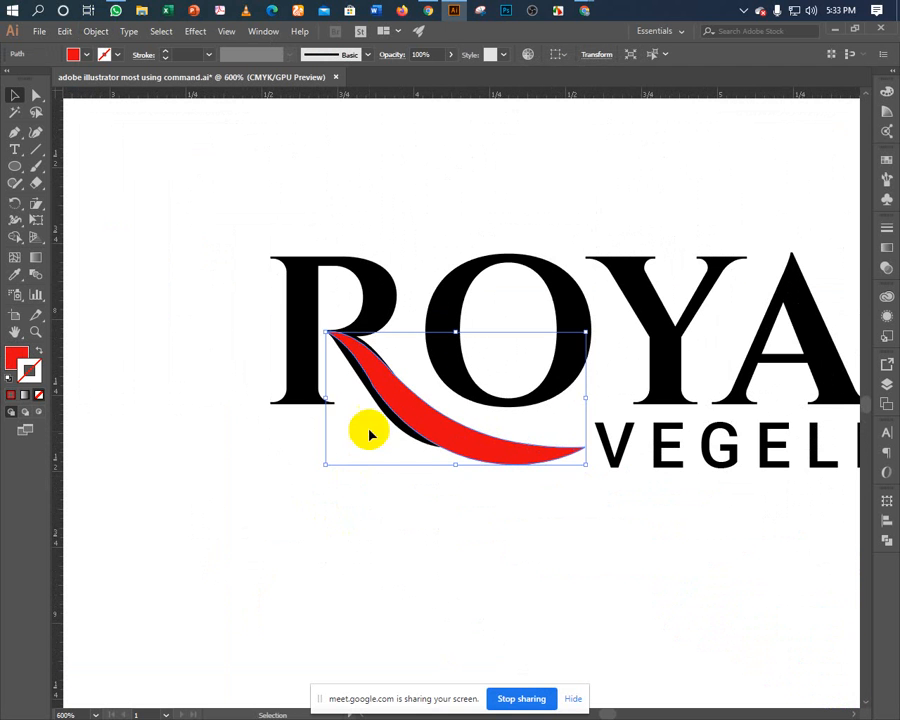
Add the letter R to the selected red swash and split both shapes where they overlap with Pathfinder Divide.
shift+click(374, 302)
drag(382, 432, 321, 423)
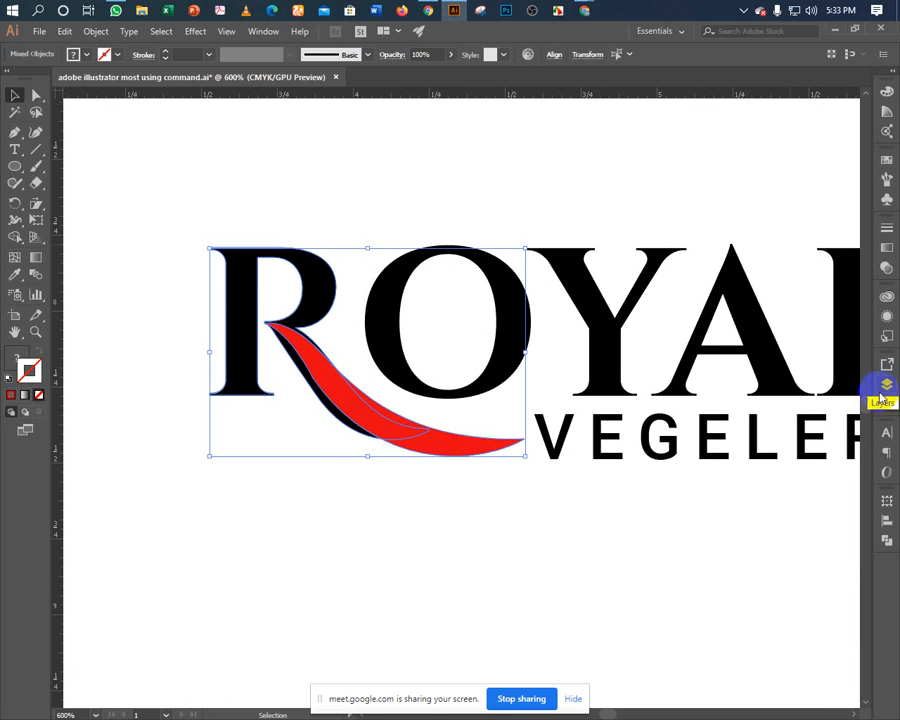
click(886, 541)
click(723, 564)
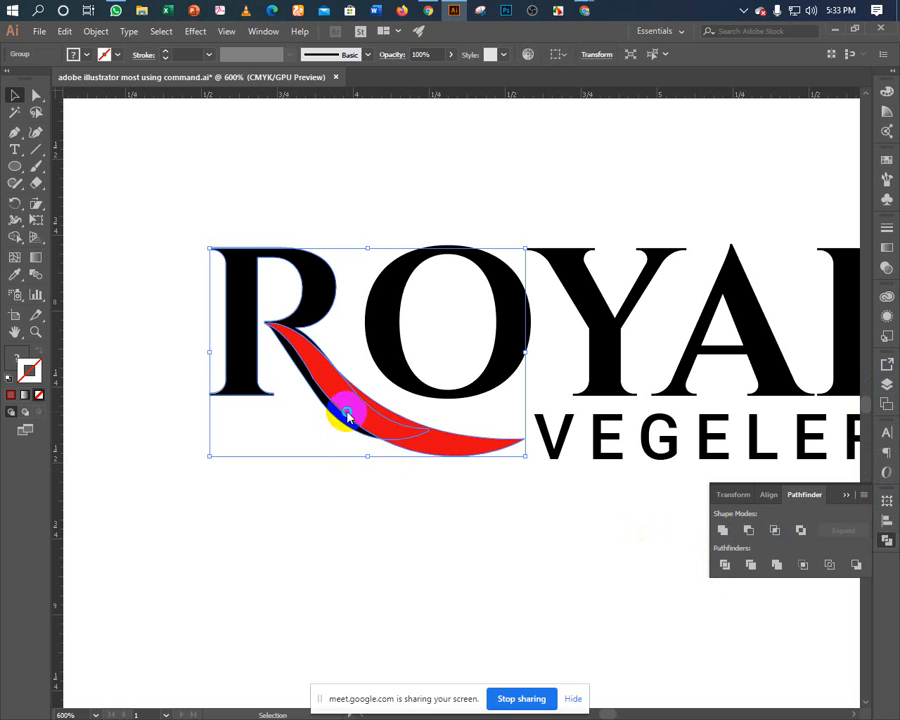
Ungroup the divided pieces and delete the black sliver of the R's leg beneath the red swash.
right_click(347, 416)
click(373, 512)
click(365, 478)
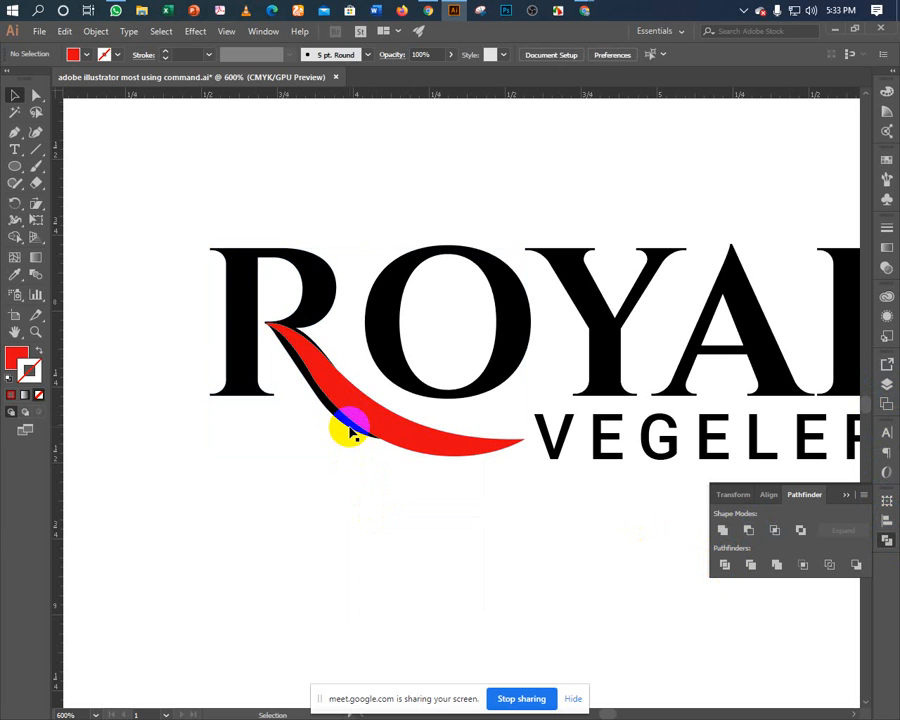
click(352, 432)
key(Delete)
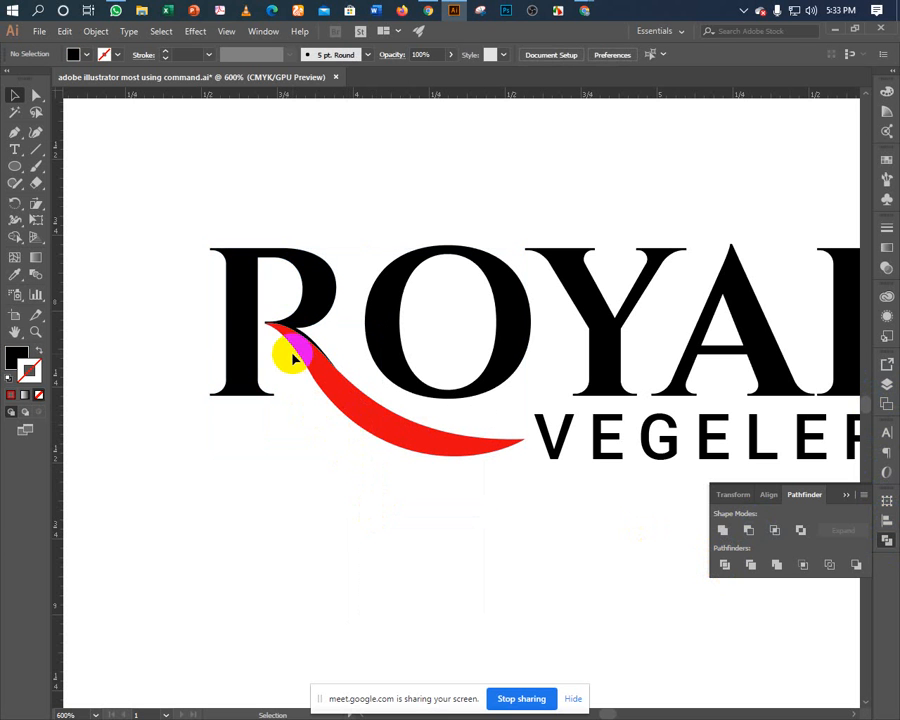
Recolour both red swash pieces with the black sampled from the R's stem and deselect them.
click(322, 375)
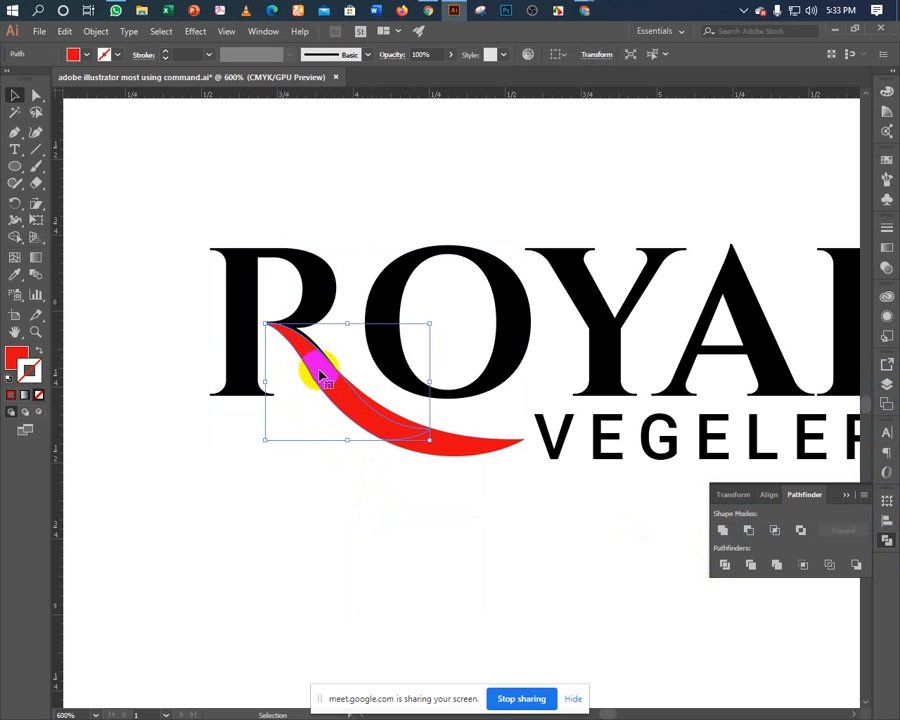
shift+click(410, 430)
click(14, 356)
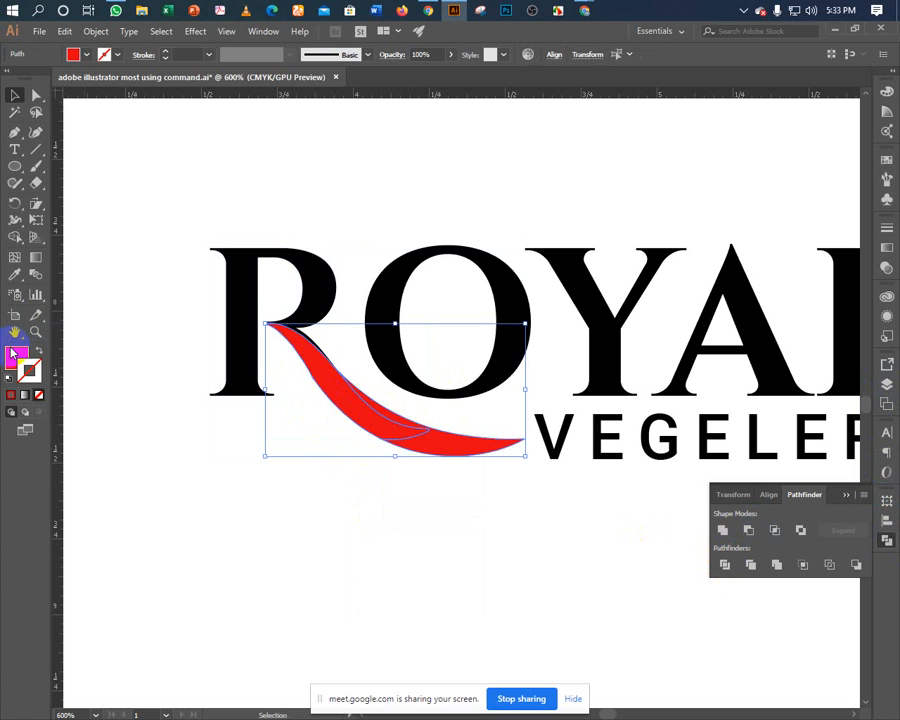
click(14, 276)
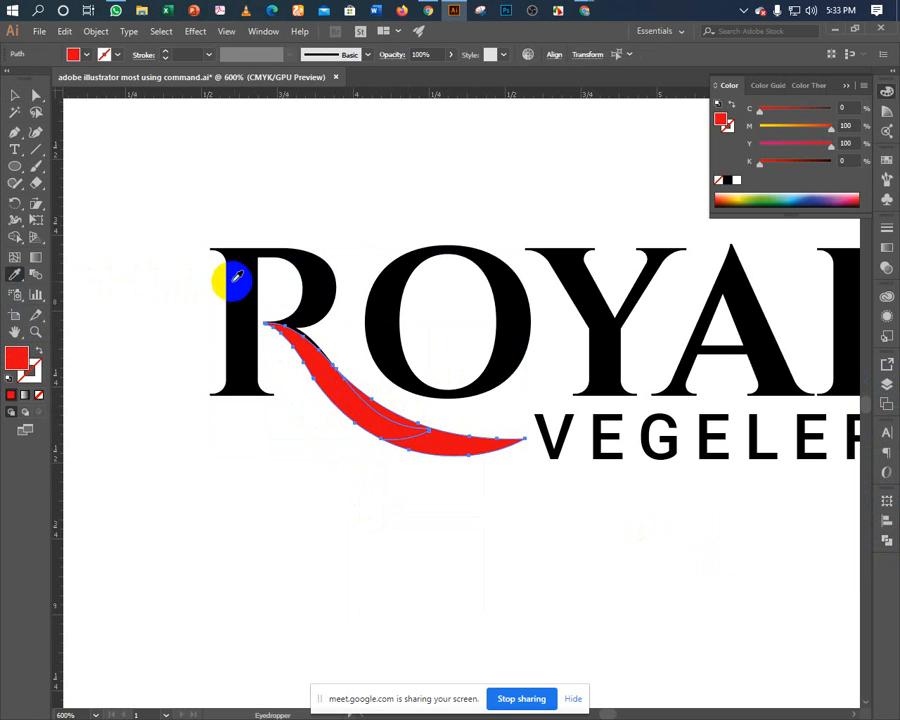
click(233, 273)
click(14, 94)
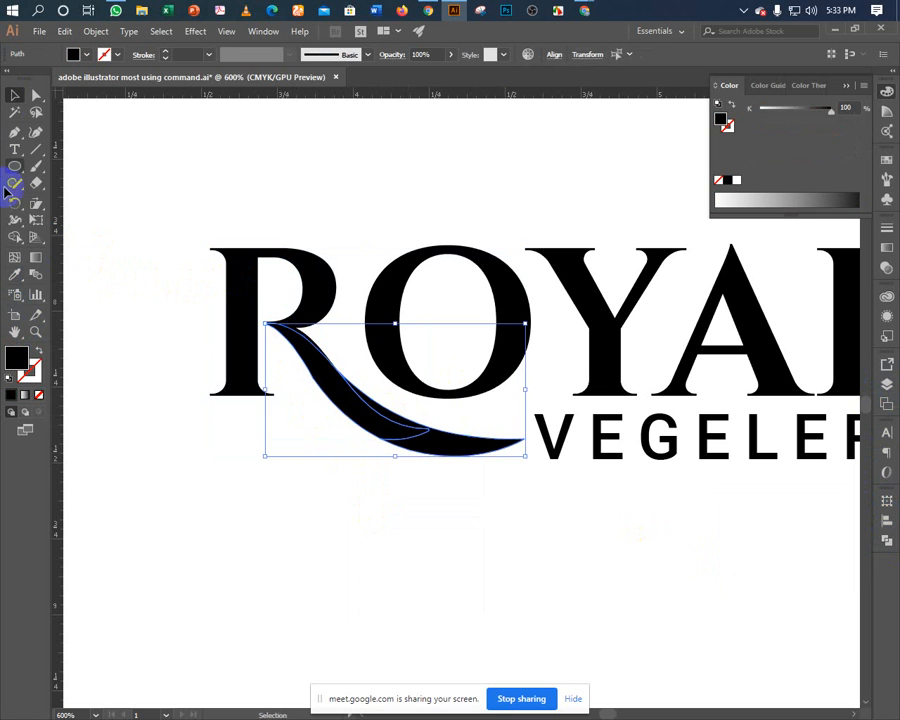
click(425, 496)
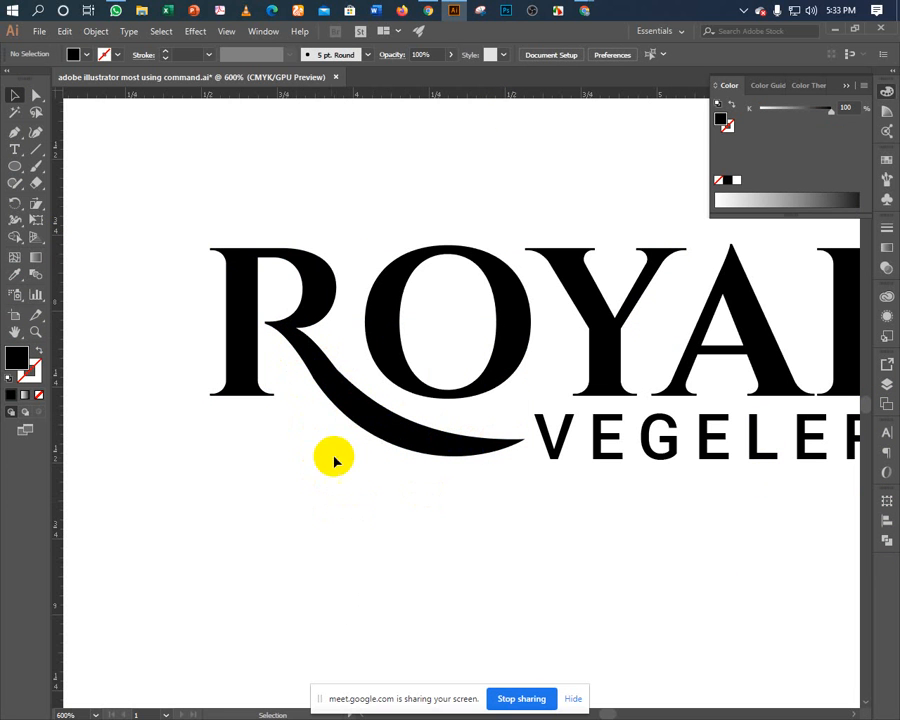
Select the black swash pieces along the R's leg and unite them into one shape.
drag(324, 457, 360, 391)
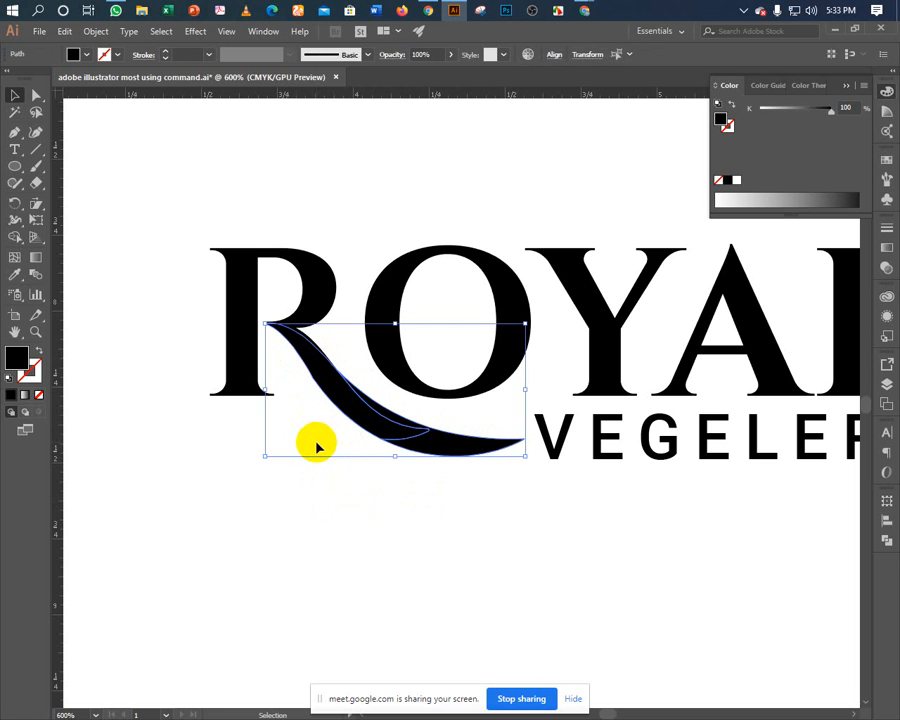
drag(374, 468, 404, 424)
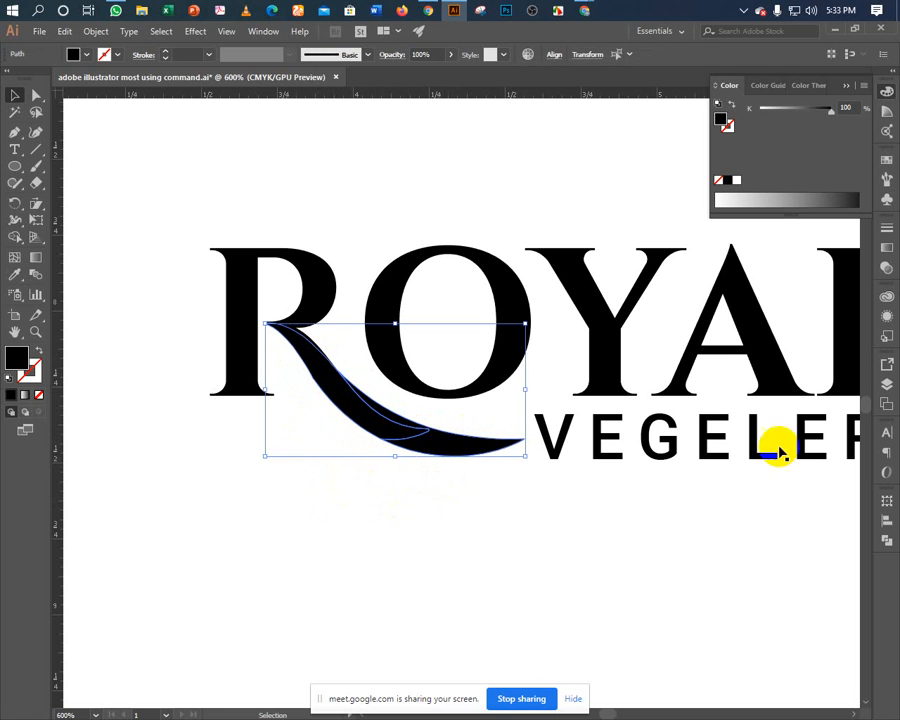
click(887, 541)
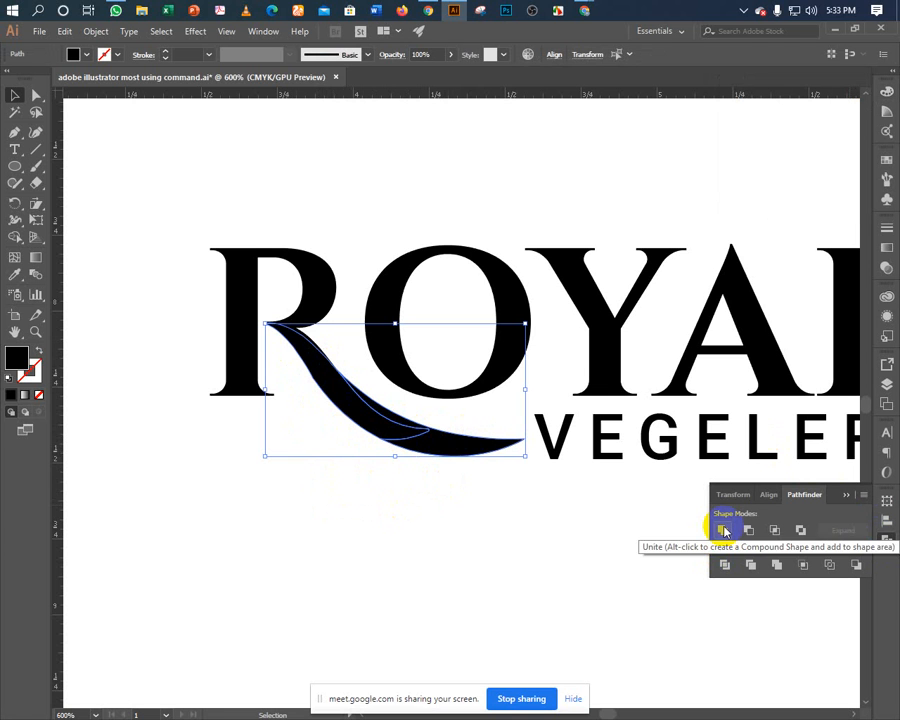
click(722, 530)
click(384, 524)
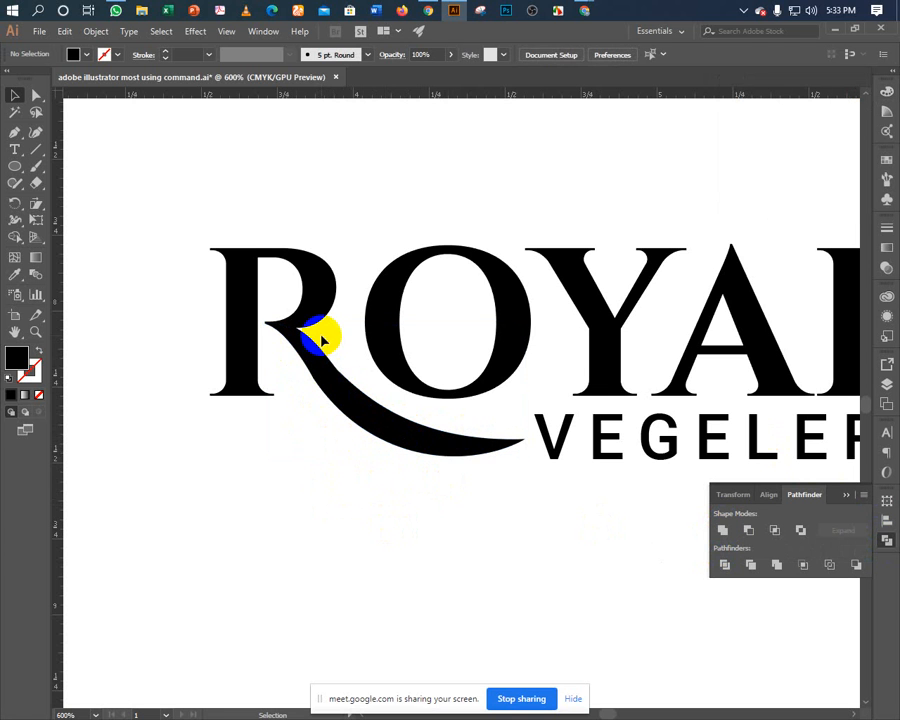
Select the R together with its swash, unite them into a single shape and deselect it.
click(324, 339)
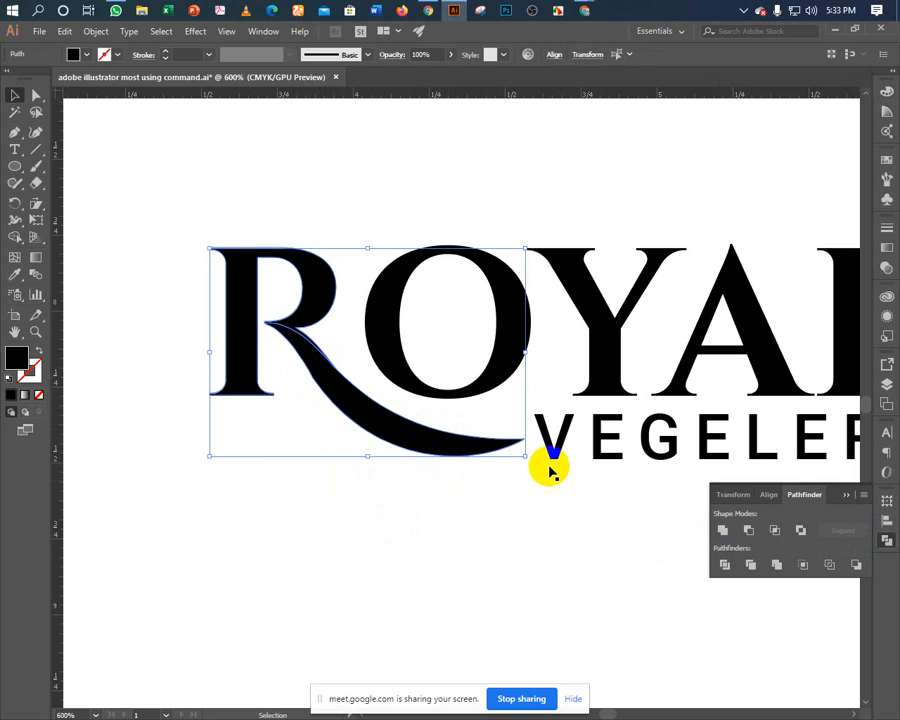
click(722, 530)
click(408, 520)
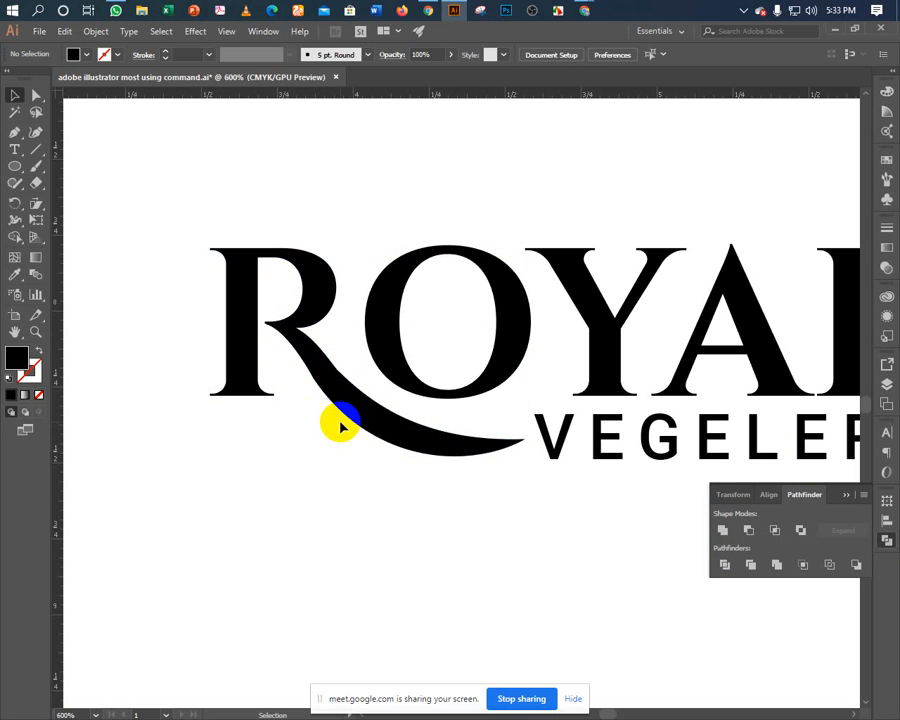
click(316, 375)
click(301, 433)
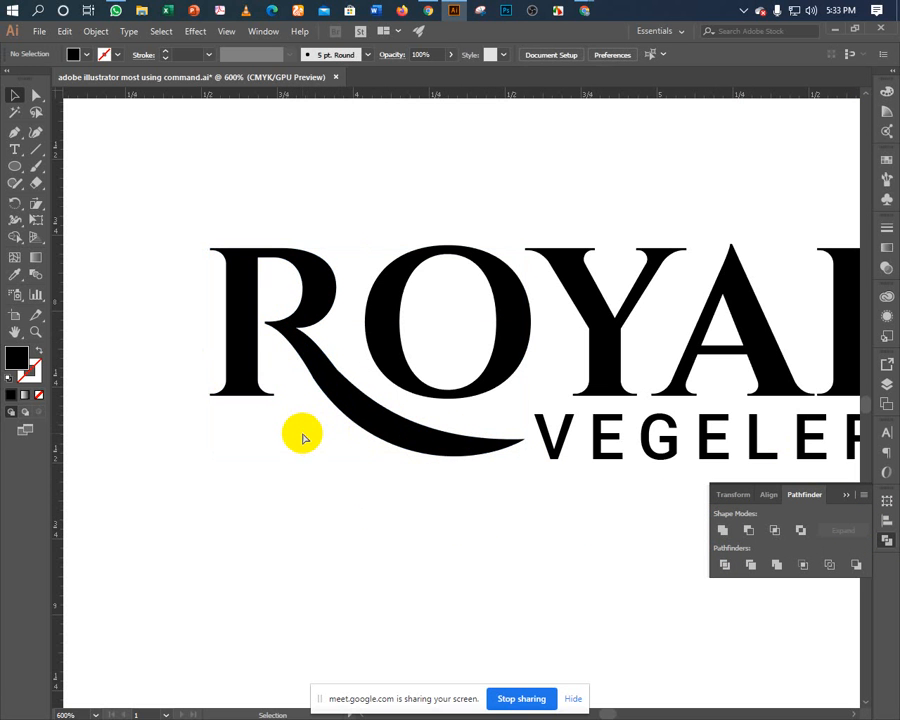
Inspect the bend on the underside of the R's extended leg, including its anchor point, and the complete ROYAL VEGELERY lettering.
key(ctrl+plus)
key(ctrl+plus)
drag(302, 434, 531, 472)
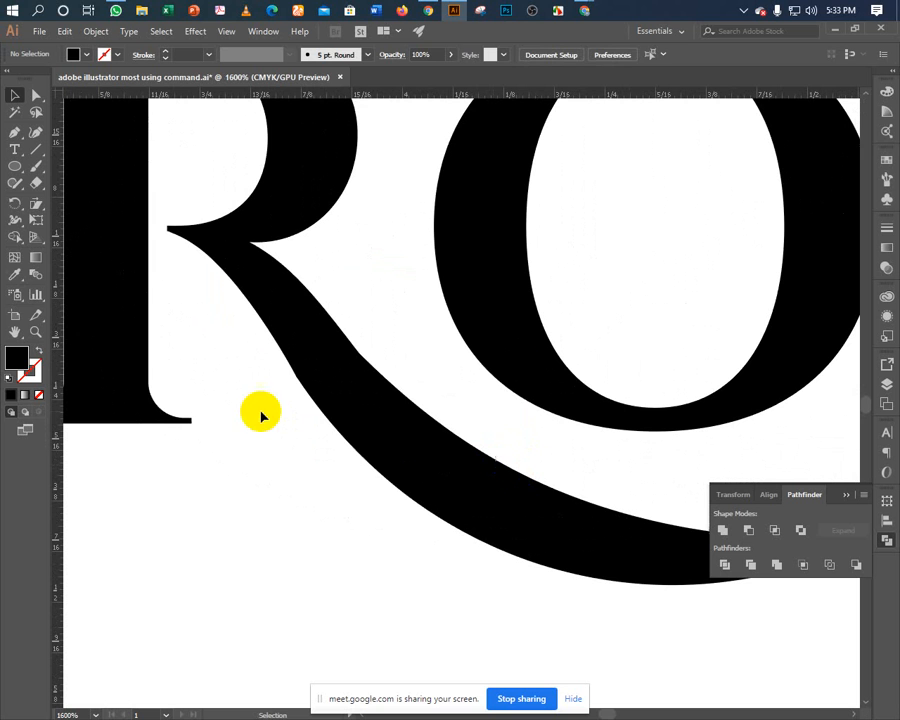
key(a)
drag(262, 406, 300, 373)
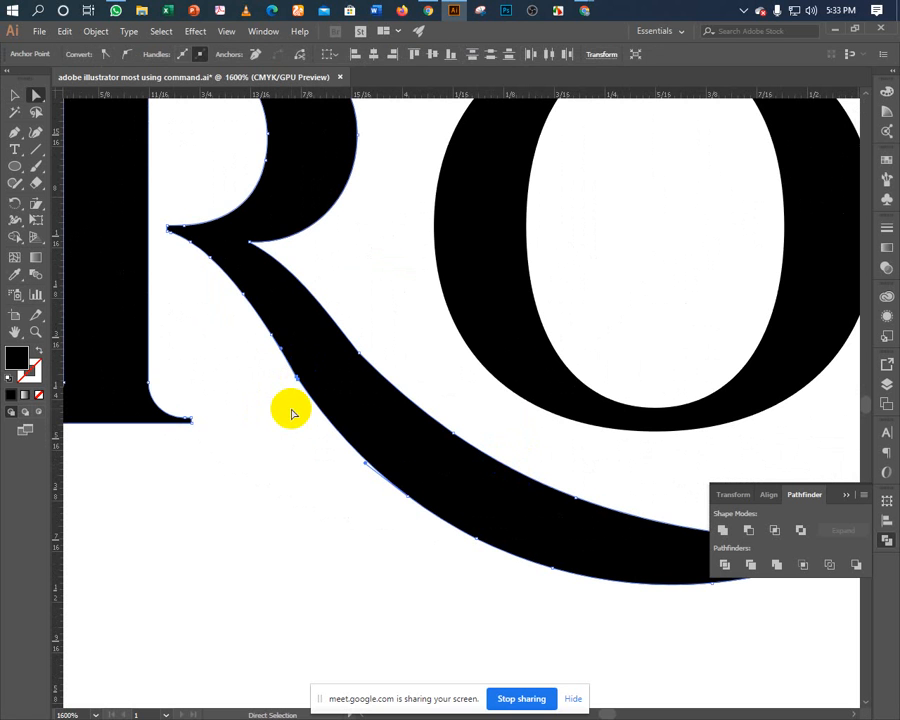
click(285, 424)
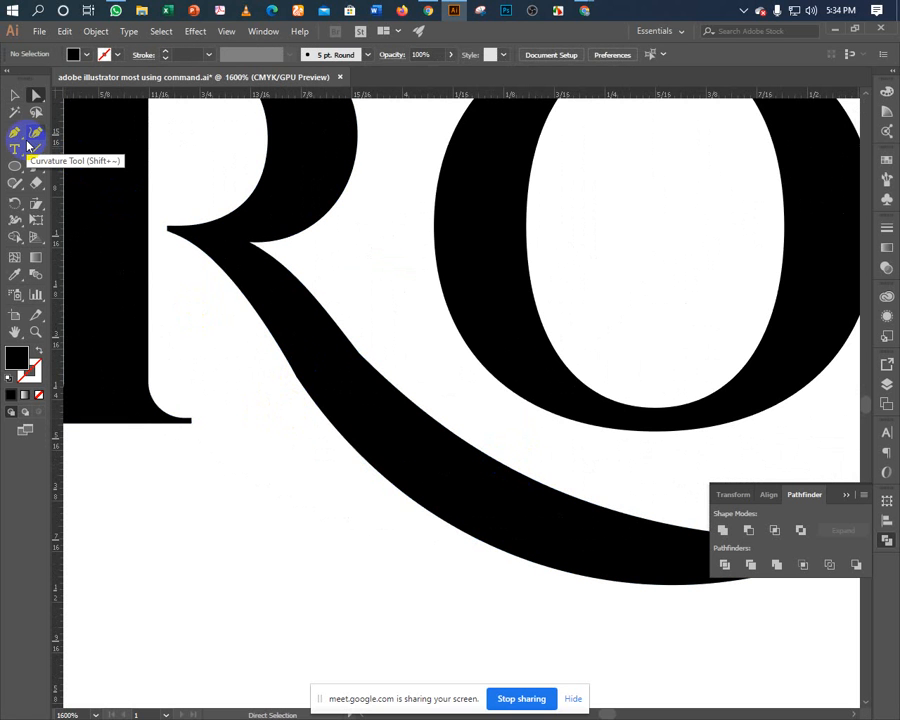
key(ctrl+minus)
key(ctrl+minus)
key(ctrl+minus)
key(ctrl+minus)
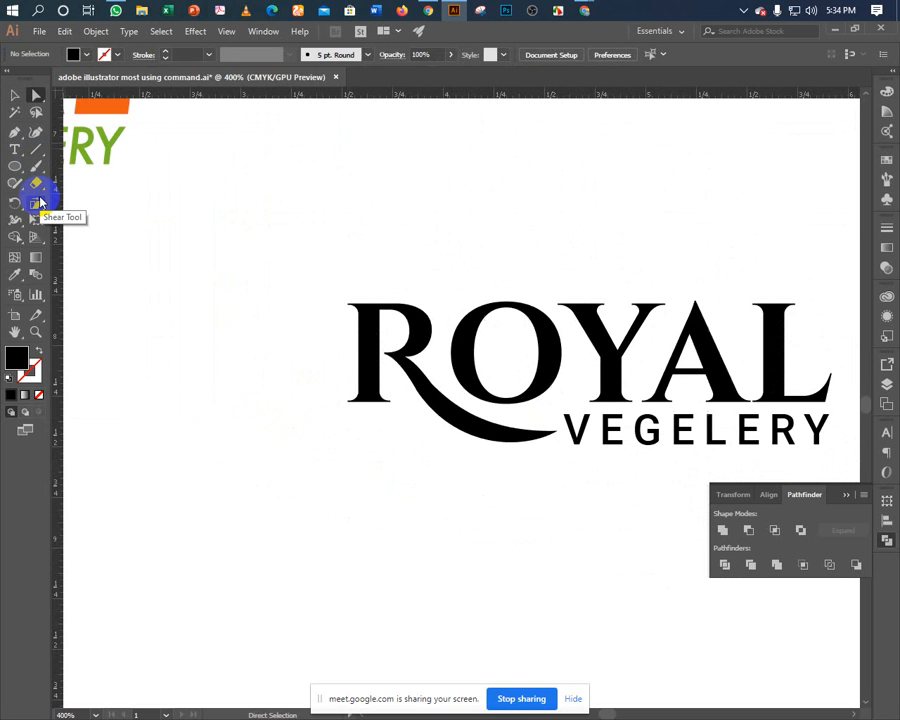
drag(239, 330, 175, 311)
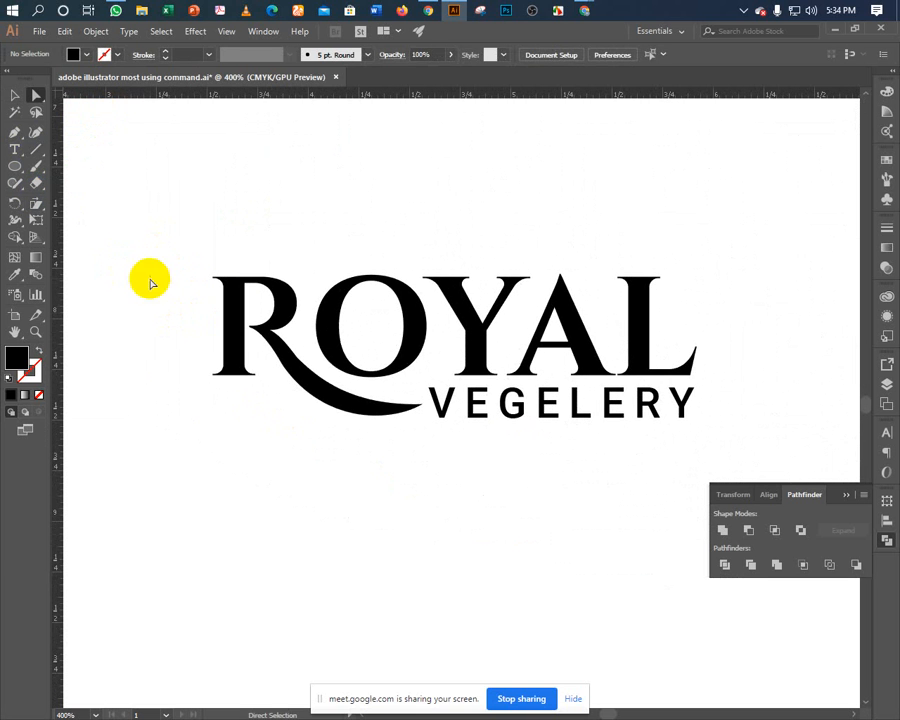
Group all the ROYAL letters, including the swashed R, keeping VEGELERY as a separate object.
click(13, 97)
drag(249, 448, 176, 540)
key(ctrl+minus)
key(ctrl+minus)
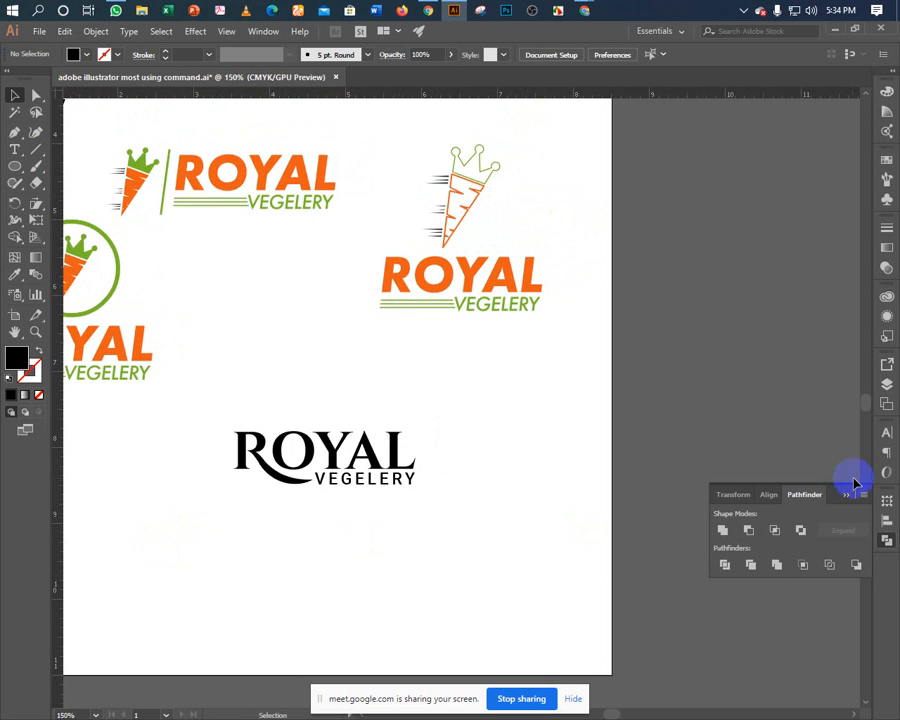
click(848, 494)
drag(403, 552, 470, 577)
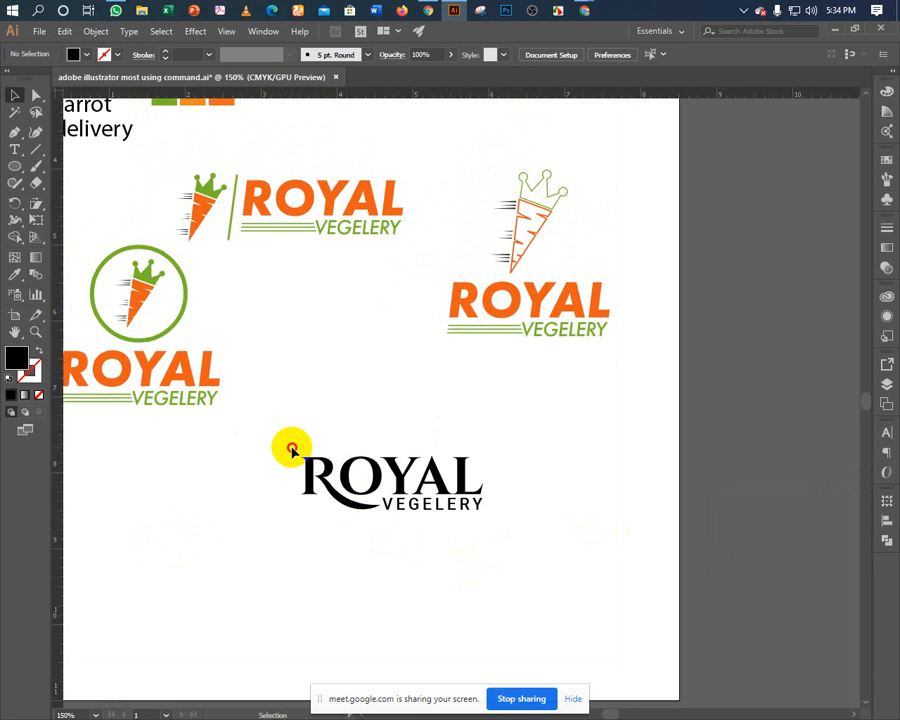
drag(275, 441, 493, 480)
key(a)
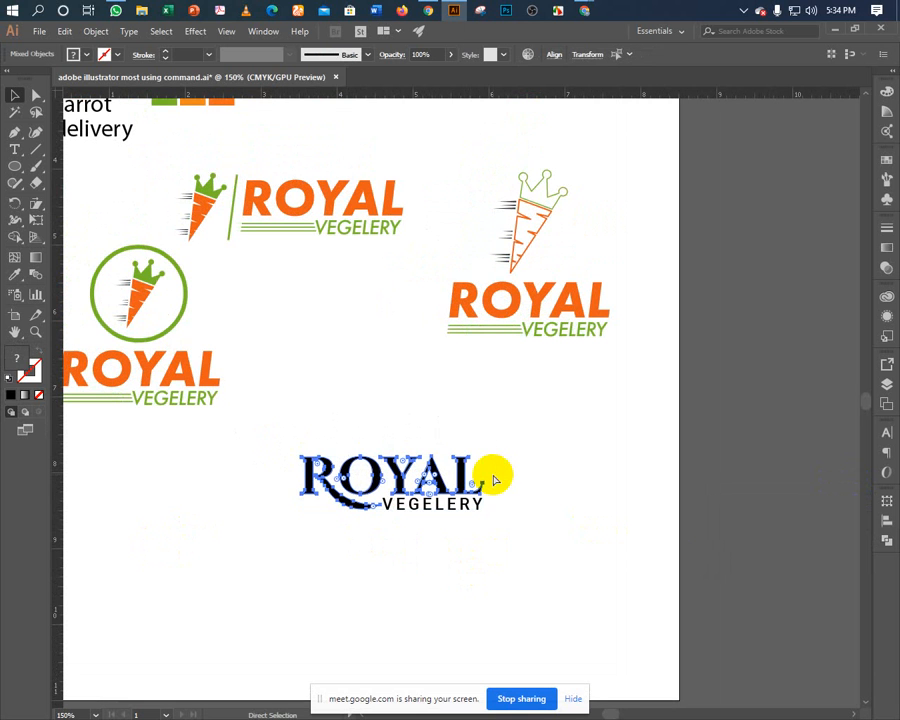
click(394, 505)
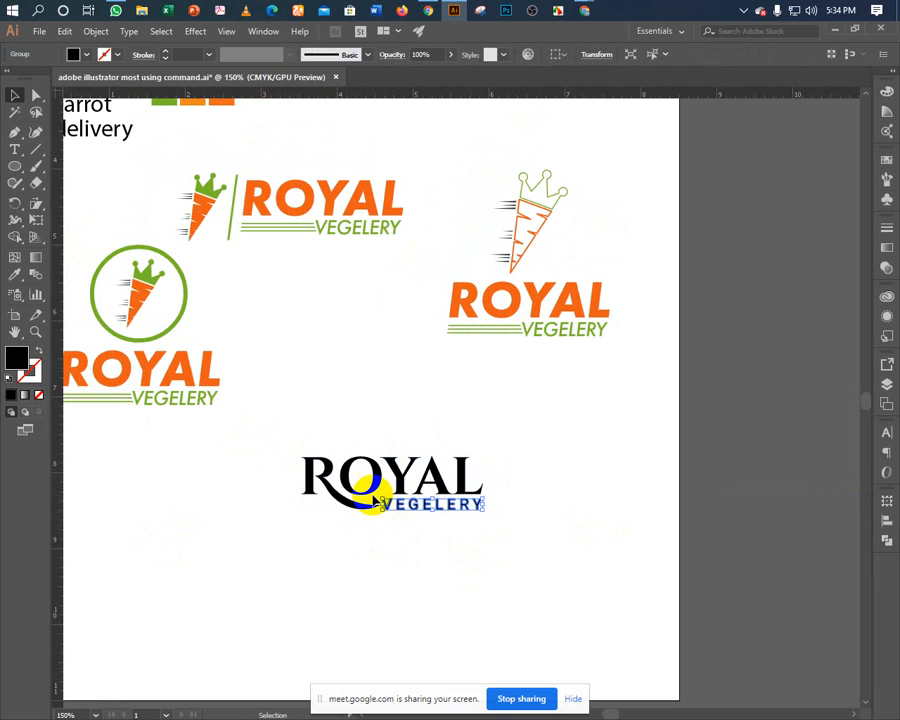
click(376, 485)
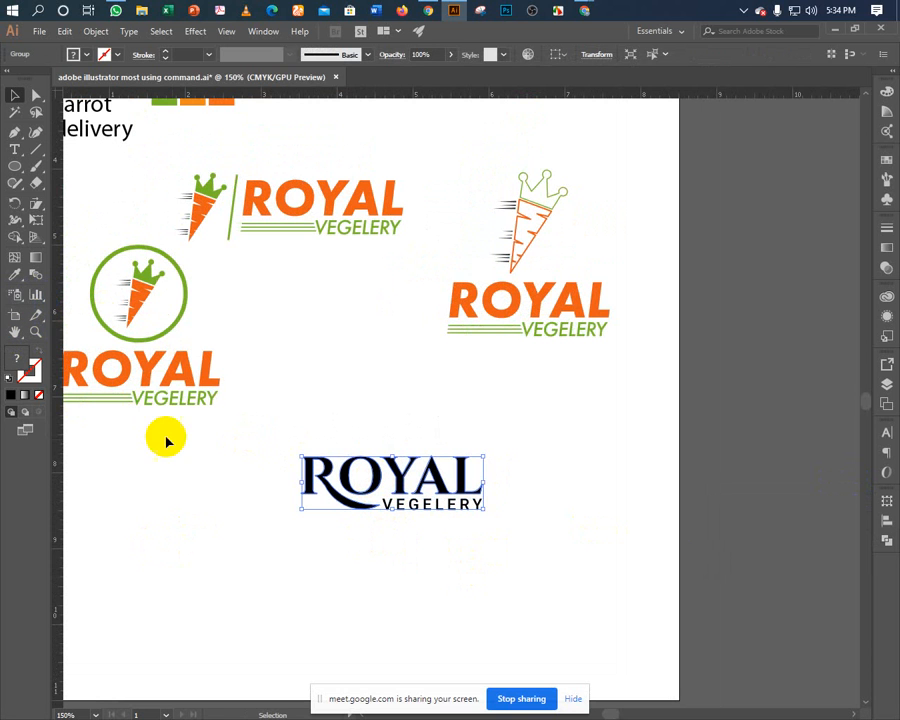
Fill the grouped ROYAL lettering with the orange sampled from the ROYAL text under the circular carrot logo.
click(342, 396)
click(318, 468)
click(14, 356)
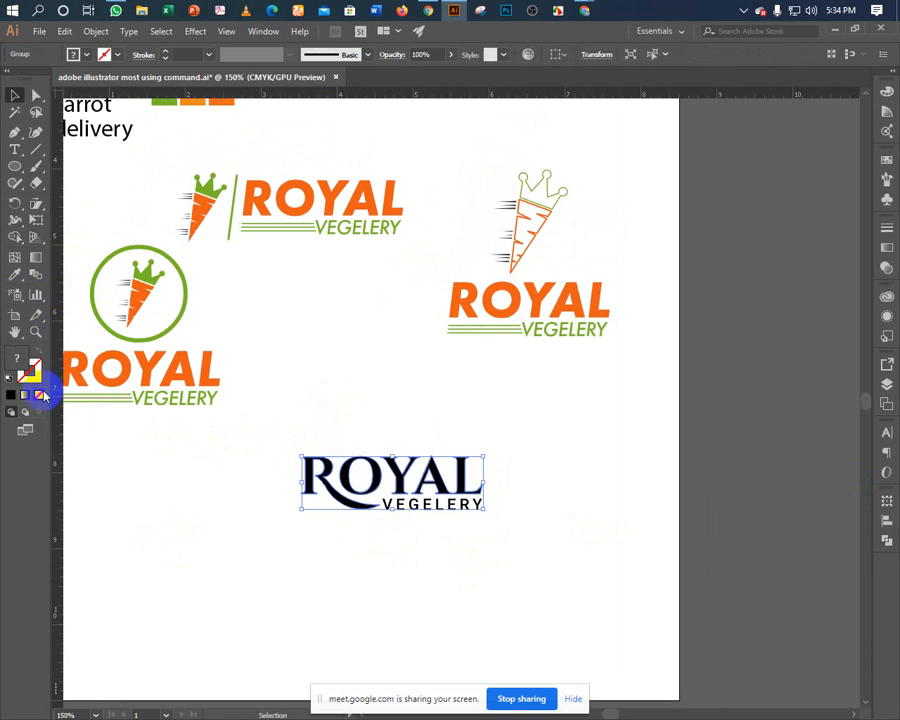
click(40, 396)
click(10, 396)
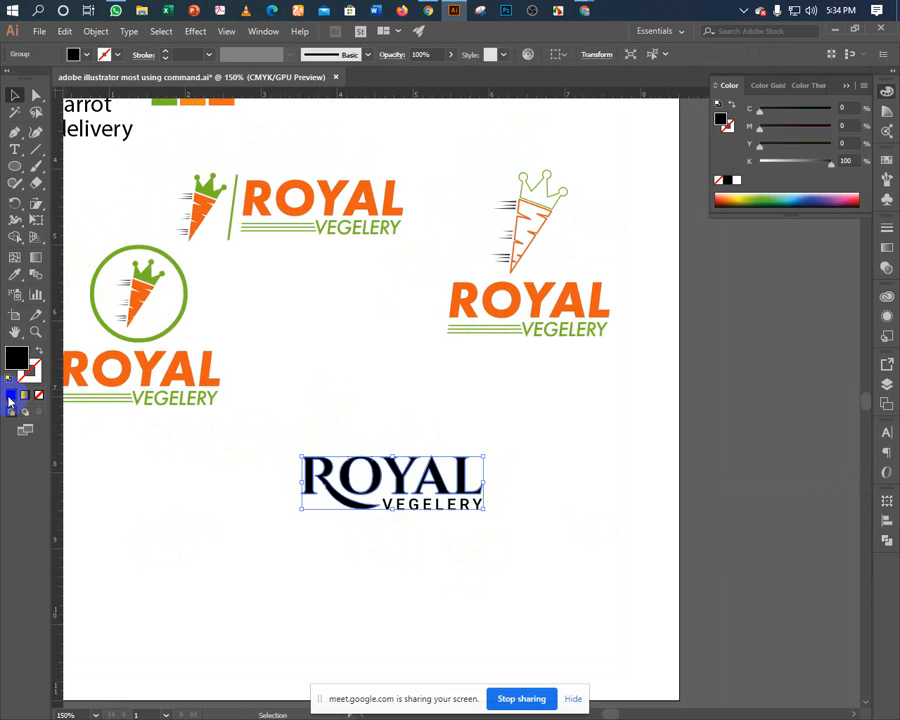
click(14, 275)
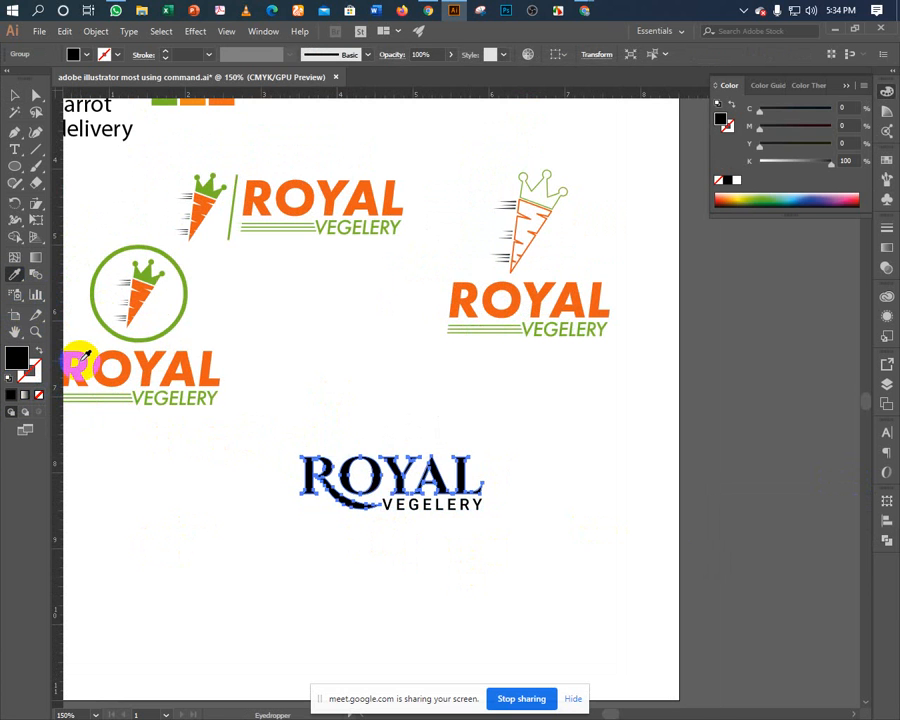
click(80, 358)
click(13, 96)
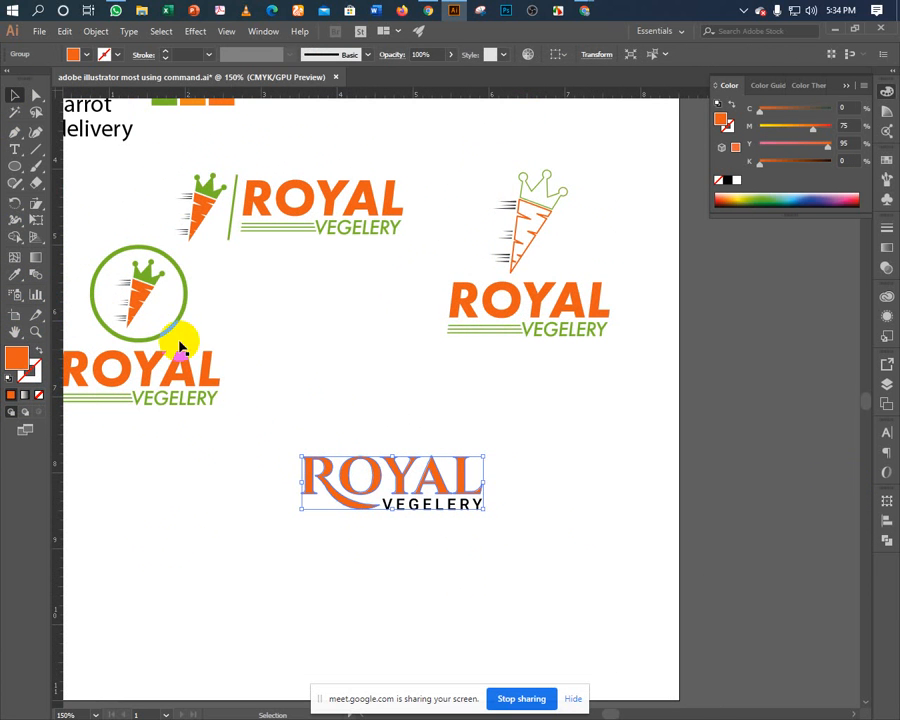
click(248, 444)
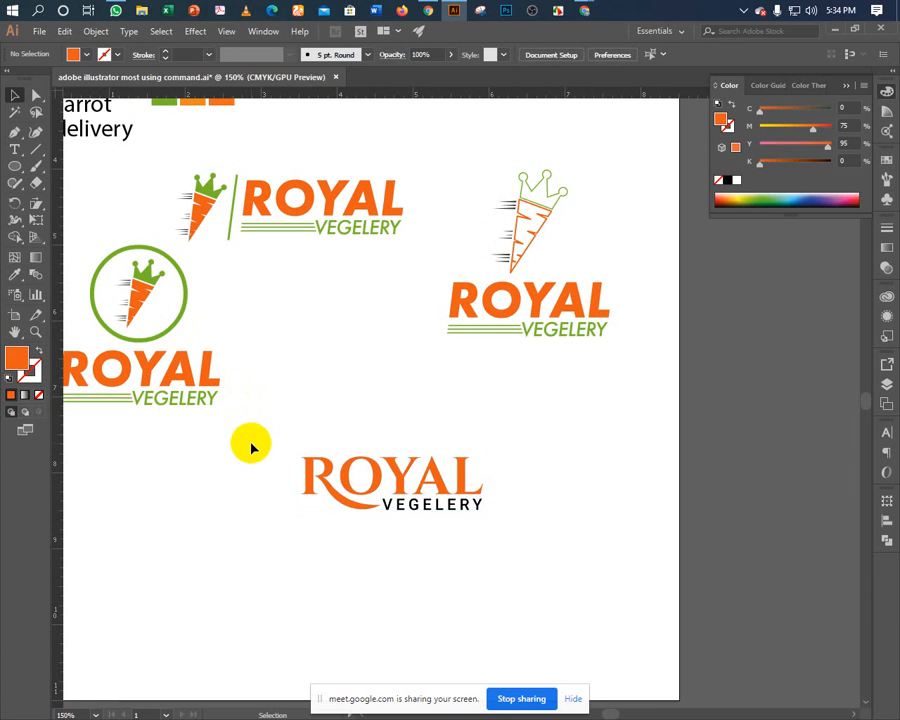
click(302, 474)
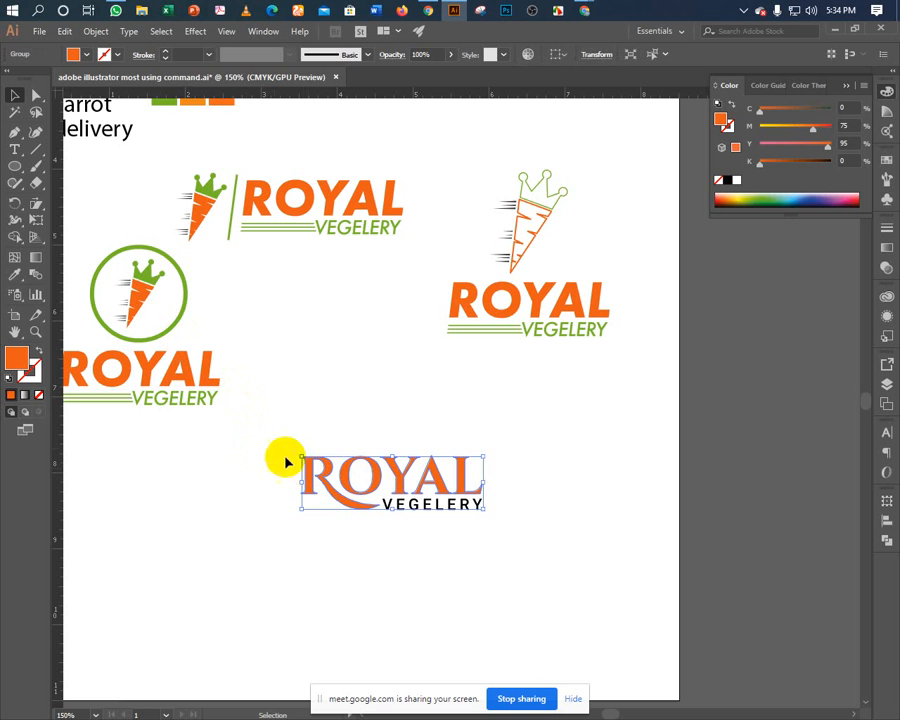
Recolour the grouped swash ROYAL lettering with the green sampled from the crown in the circular carrot logo.
click(16, 280)
click(147, 271)
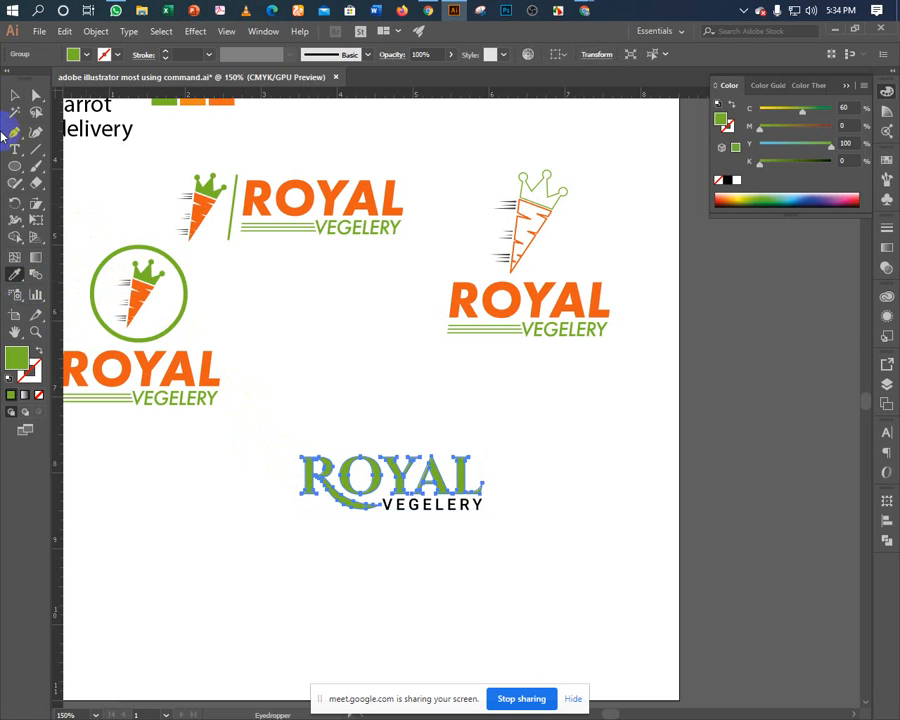
click(117, 457)
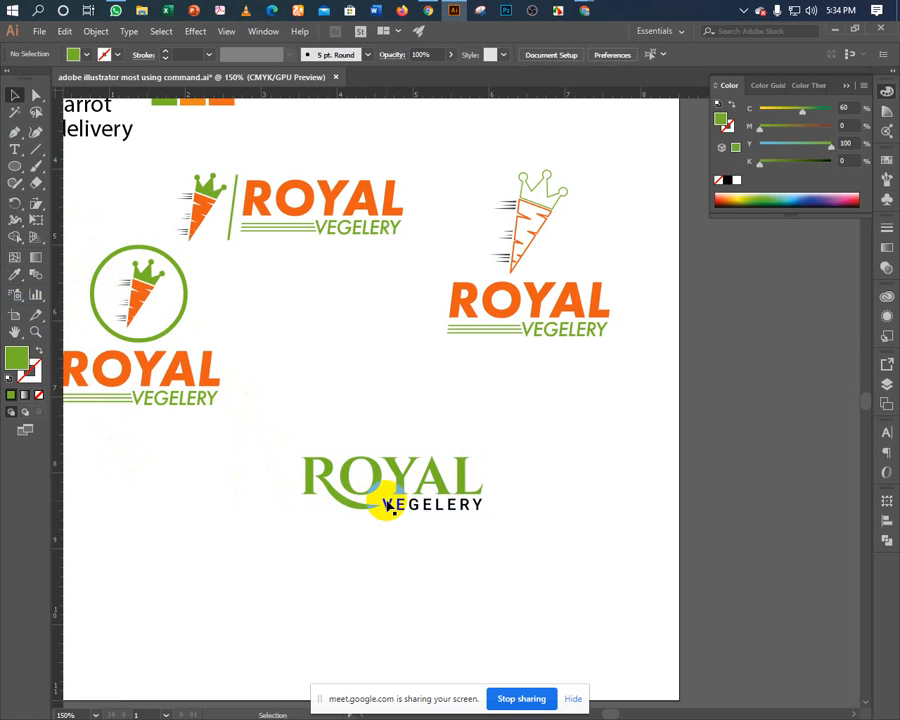
Fill the VEGELERY text under the swash lettering with the orange sampled from the circular logo's ROYAL text.
click(389, 505)
click(16, 274)
click(120, 370)
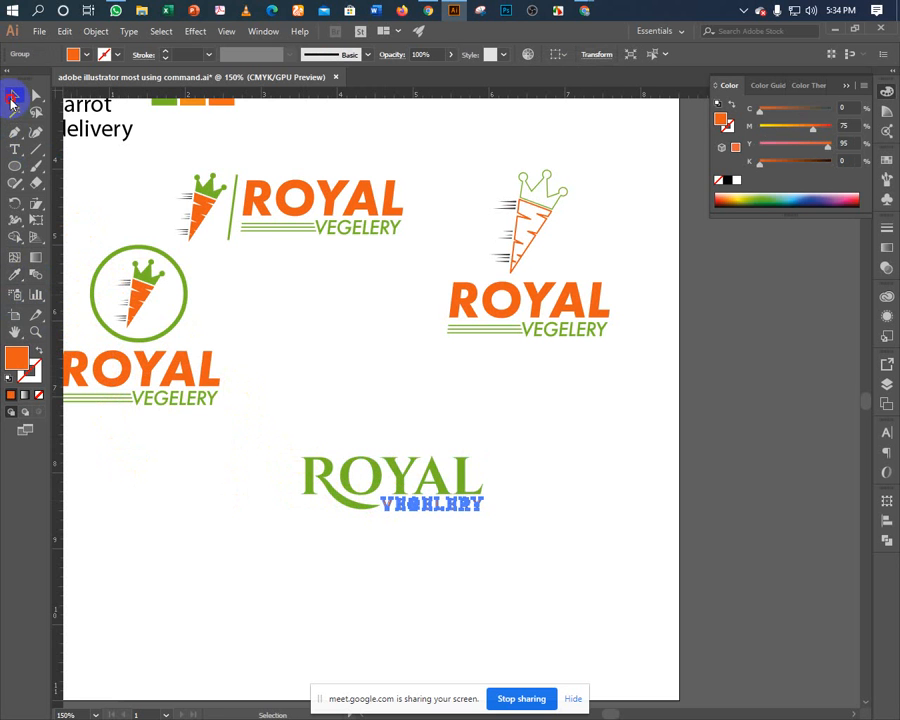
click(160, 516)
Group the green swash ROYAL lettering and the orange VEGELERY text into one object.
key(ctrl+minus)
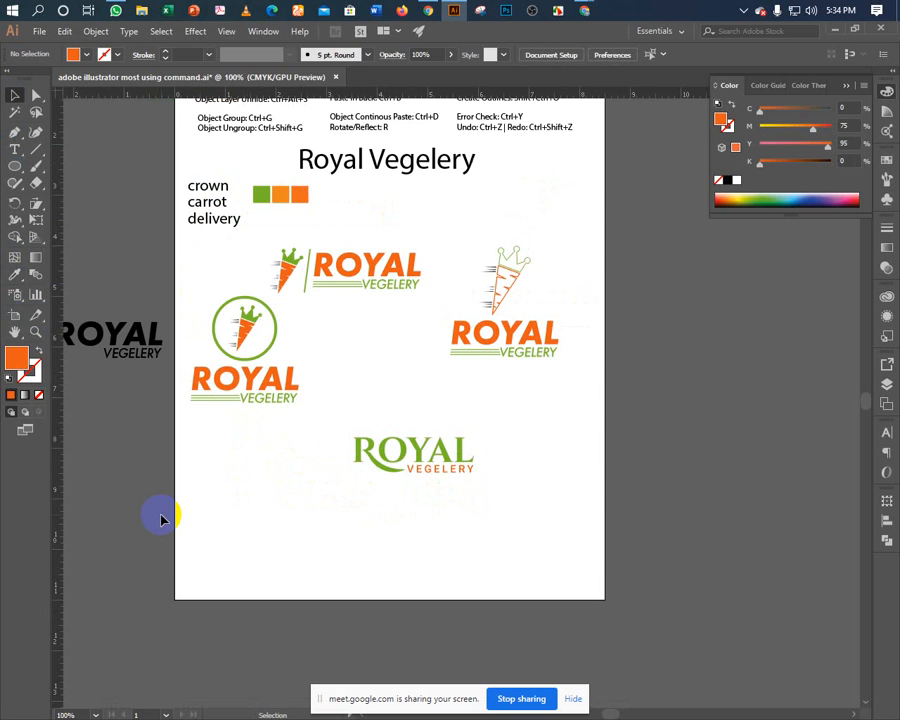
drag(311, 463, 478, 542)
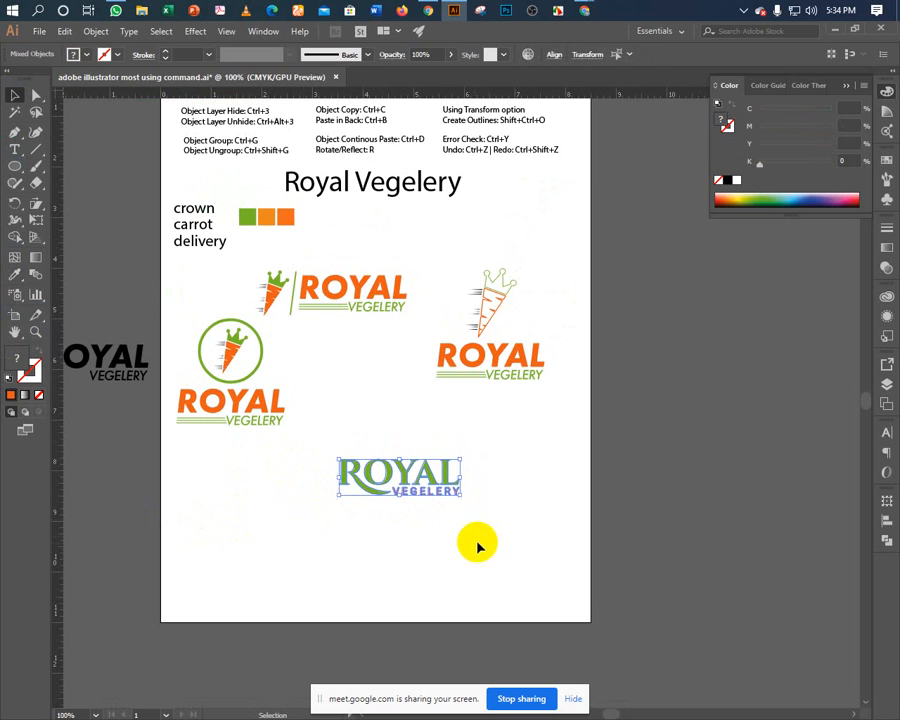
click(414, 510)
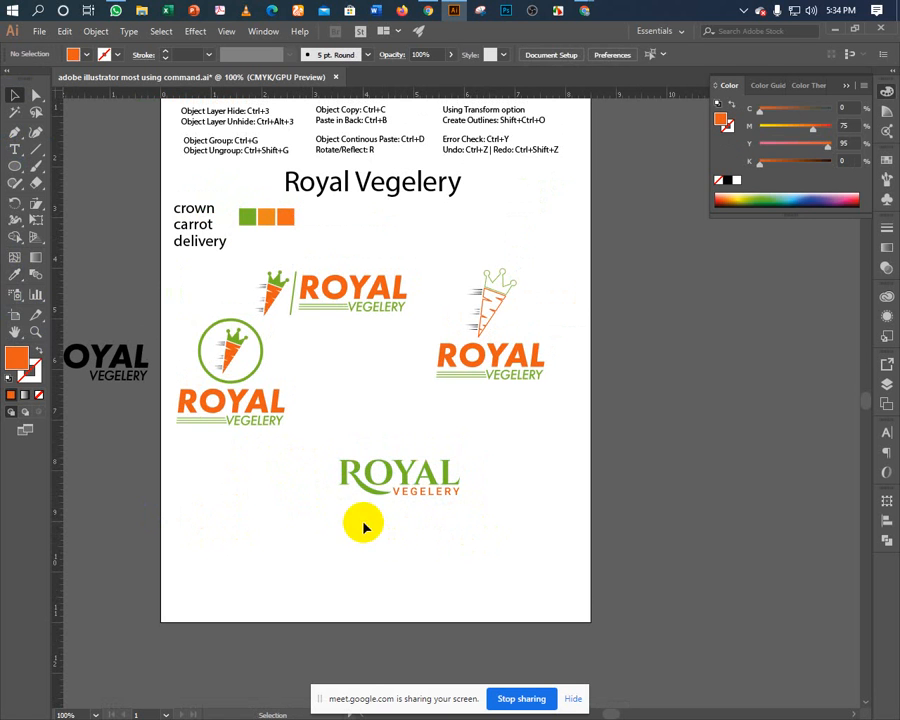
drag(364, 526, 503, 455)
key(ctrl+g)
click(456, 563)
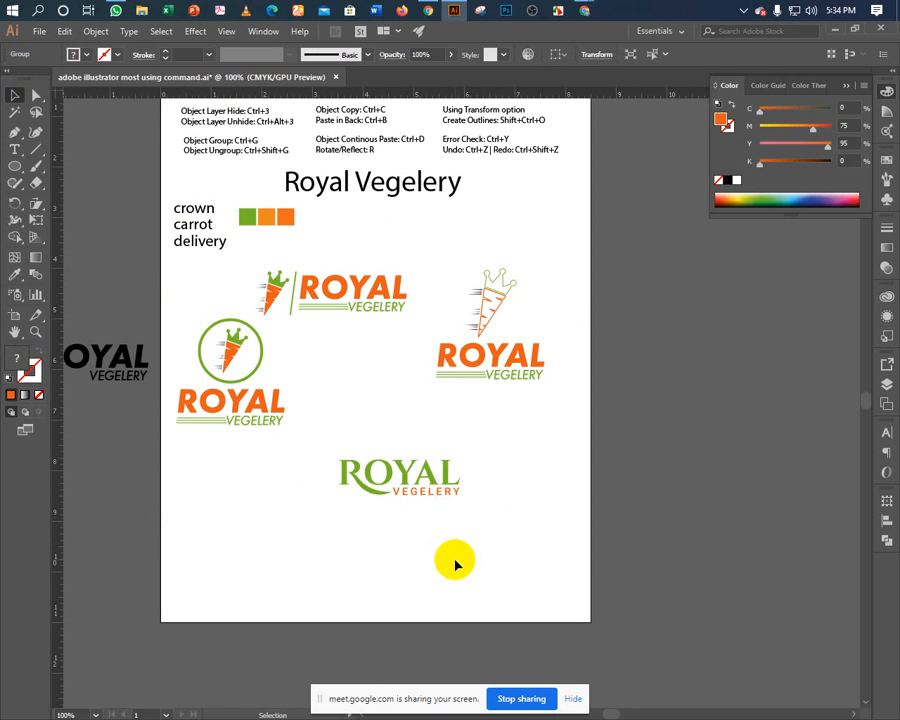
Place a copy of the circled carrot emblem above the swash ROYAL lettering and ungroup the copy.
drag(186, 335, 398, 428)
click(354, 530)
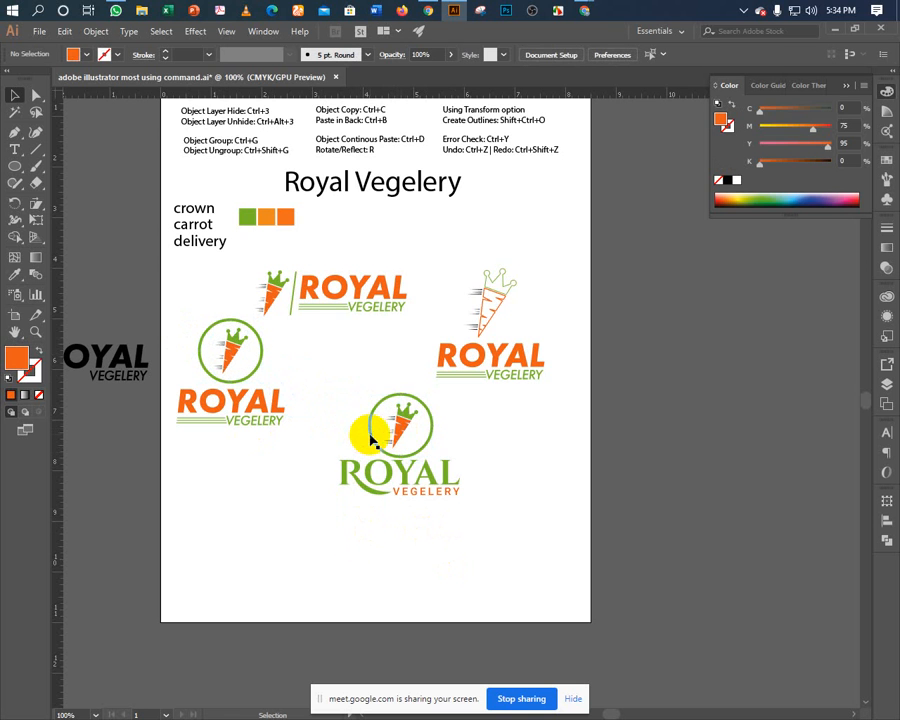
click(372, 434)
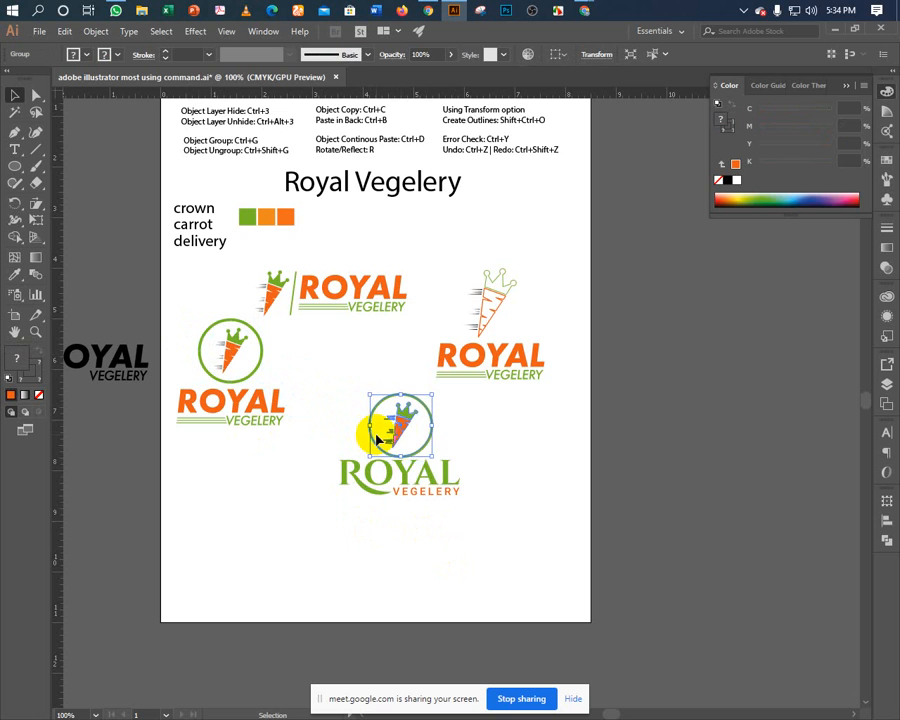
right_click(376, 435)
click(398, 536)
click(374, 531)
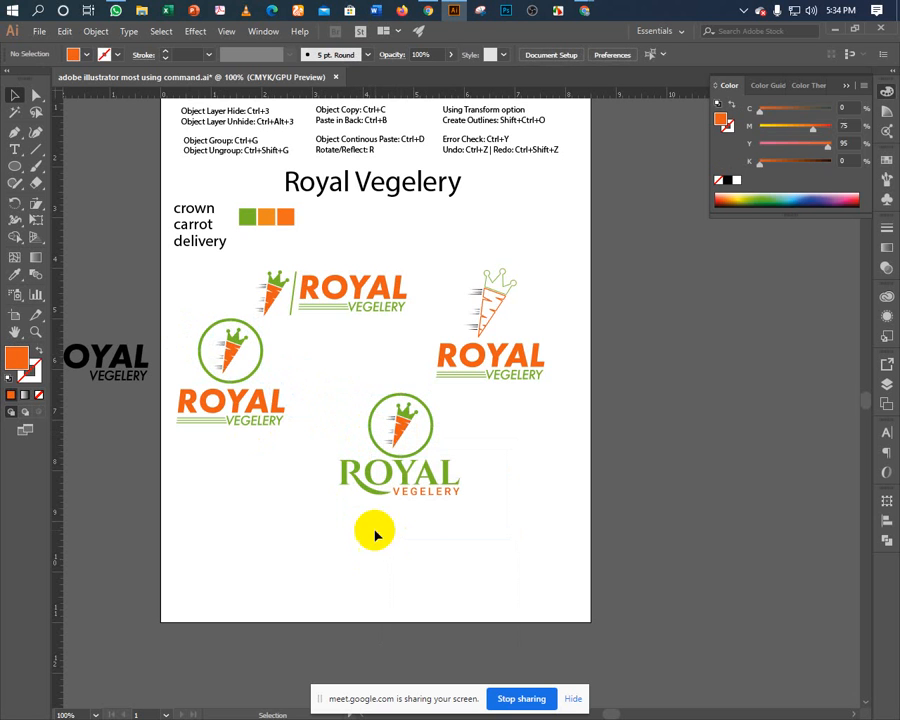
Colour the copied emblem's circle stroke with the rightmost orange palette swatch and set its weight to 3 pt.
click(371, 426)
click(29, 378)
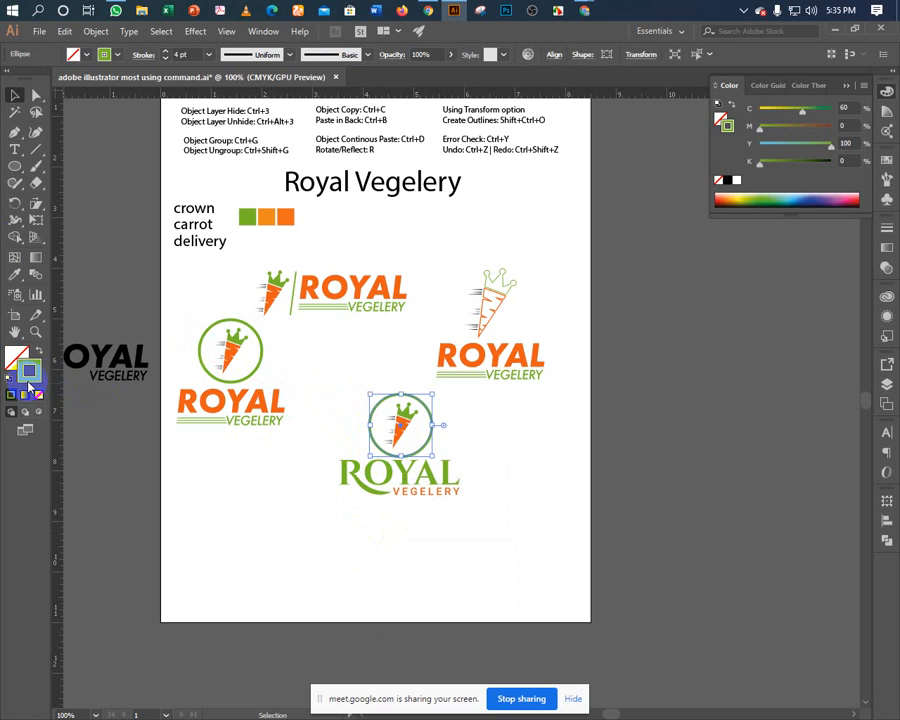
click(15, 274)
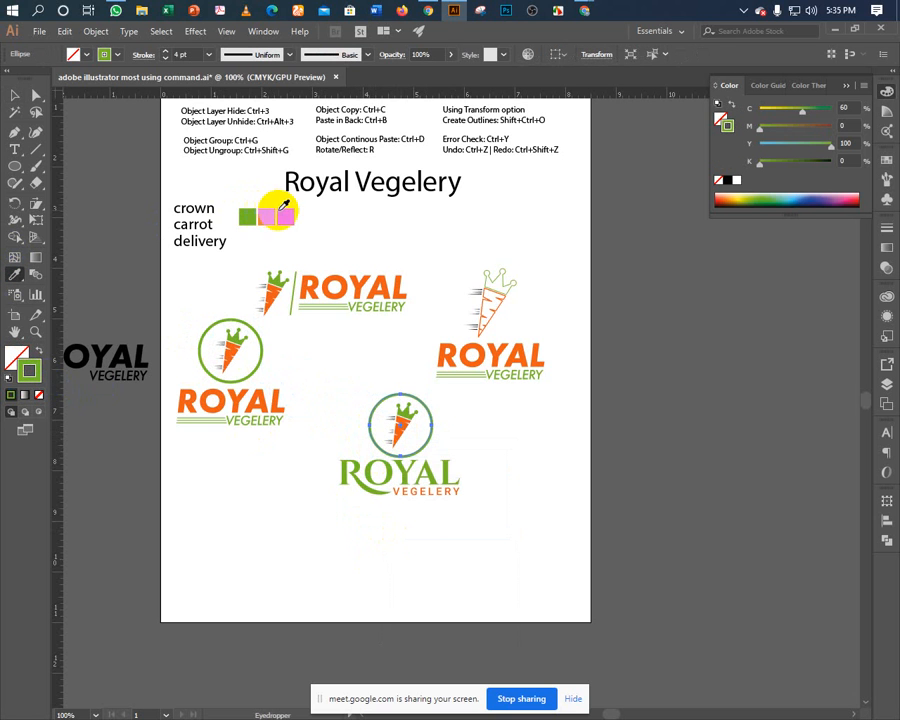
click(285, 213)
click(15, 98)
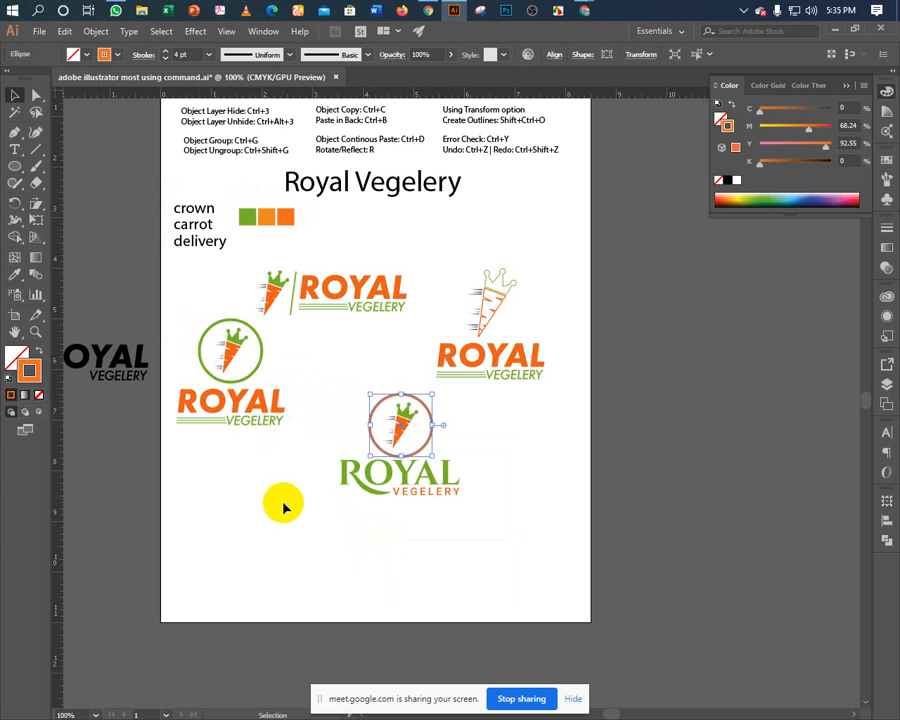
click(305, 492)
click(372, 444)
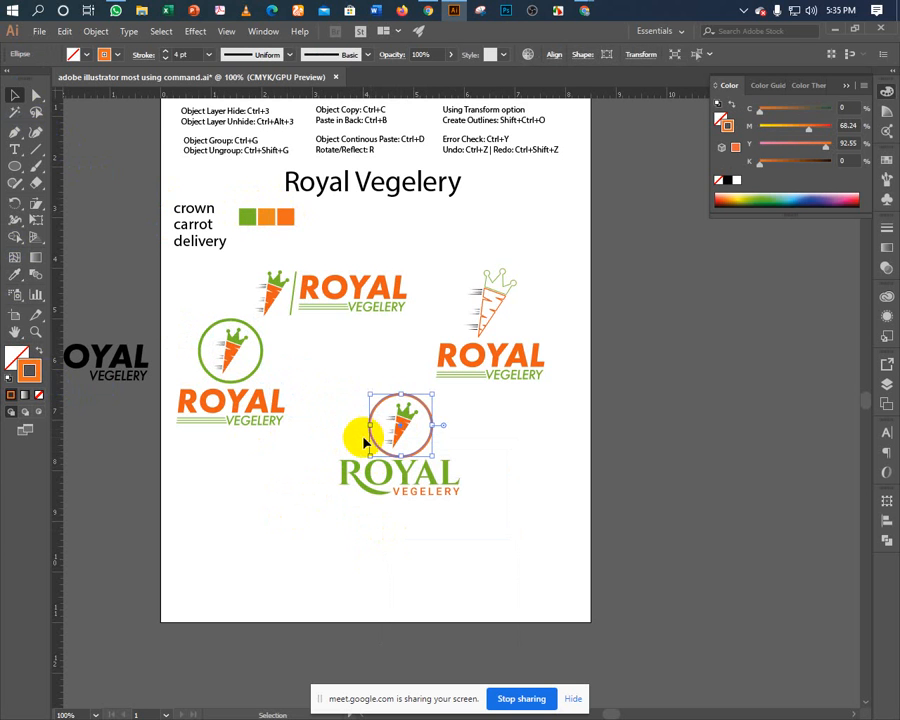
click(261, 285)
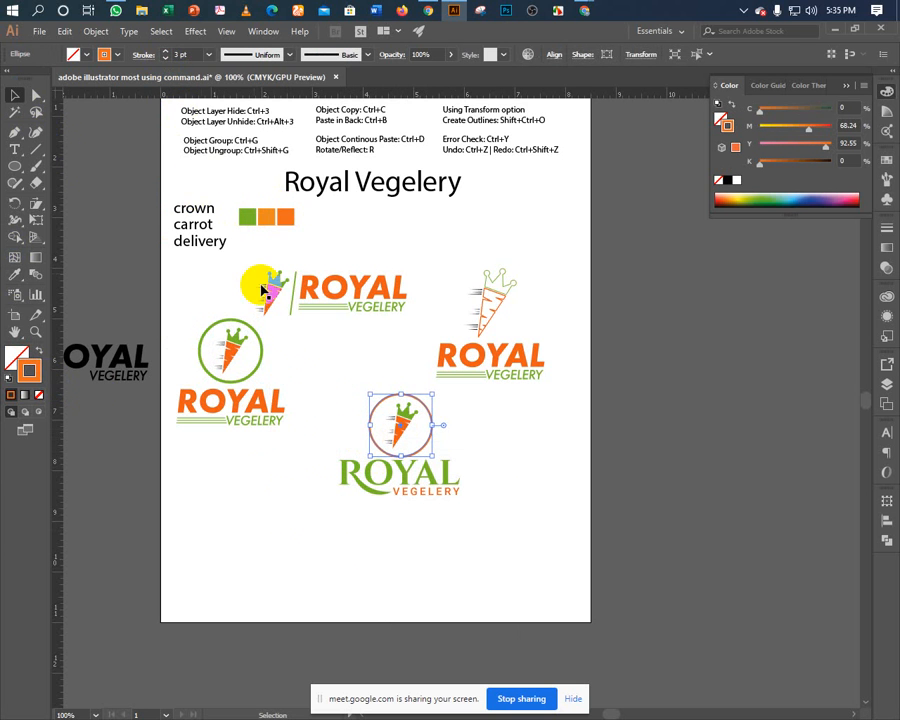
Group the orange circle with its crowned carrot and nudge the emblem slightly up from the ROYAL lettering.
drag(320, 405, 416, 426)
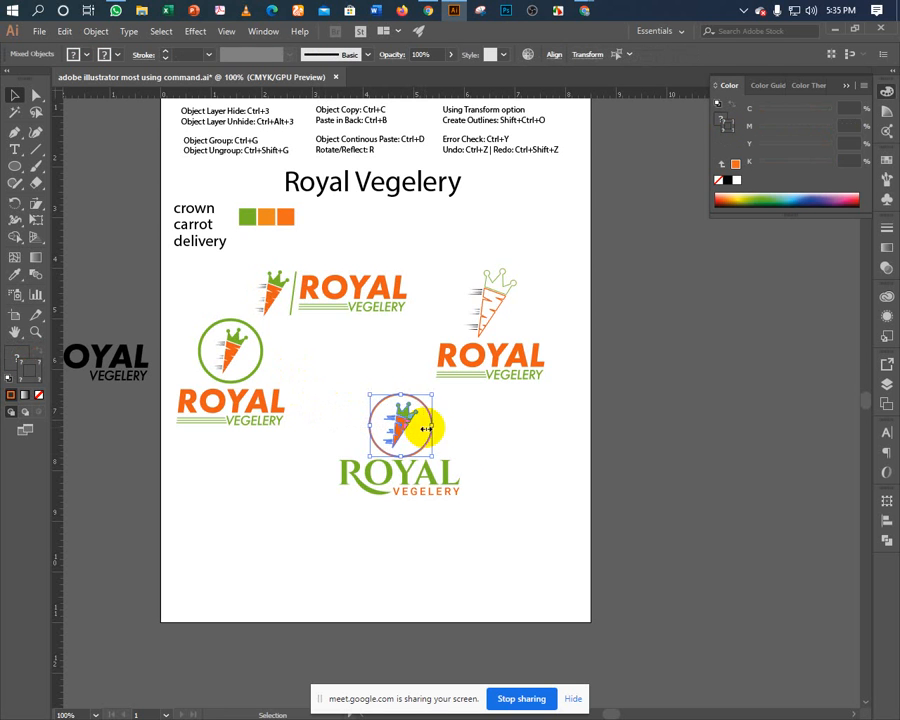
key(a)
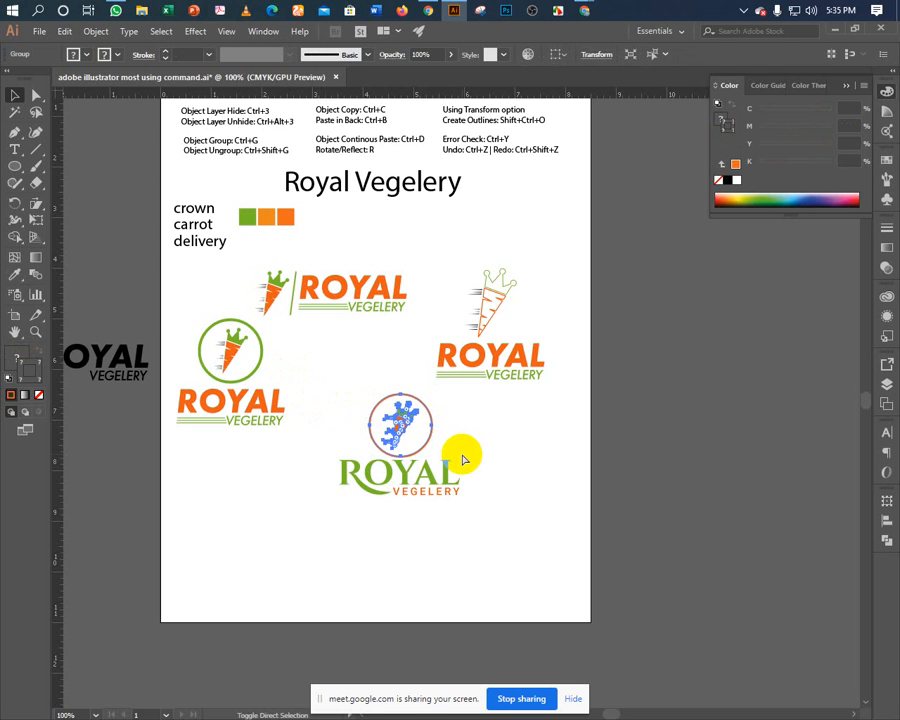
click(395, 530)
key(v)
click(390, 492)
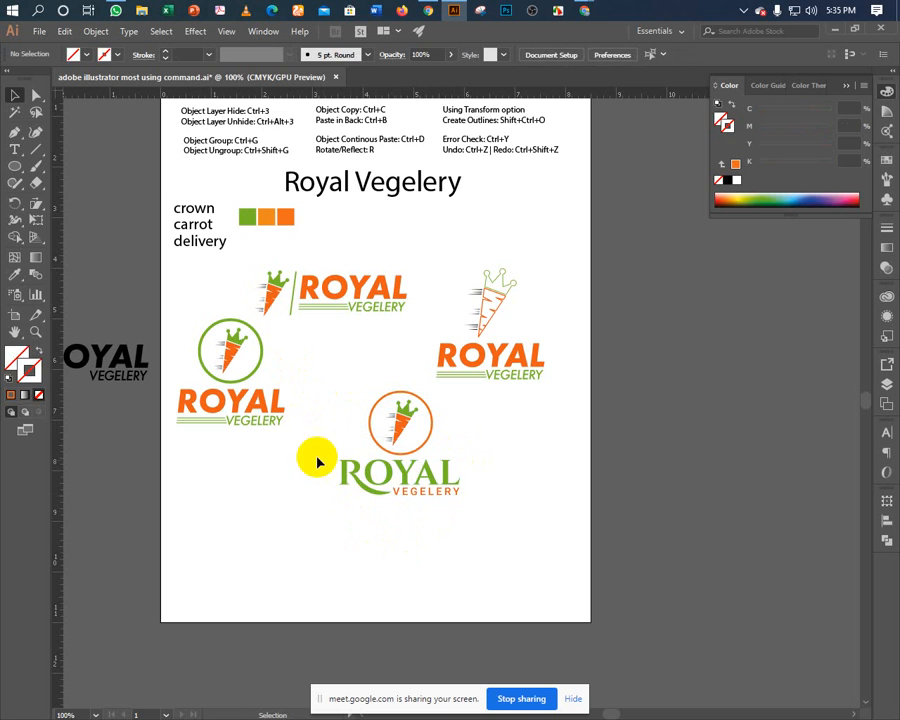
Centre the orange-circled emblem and the swash lettering horizontally on each other, and move the whole logo slightly down and left.
drag(297, 428, 462, 566)
click(555, 55)
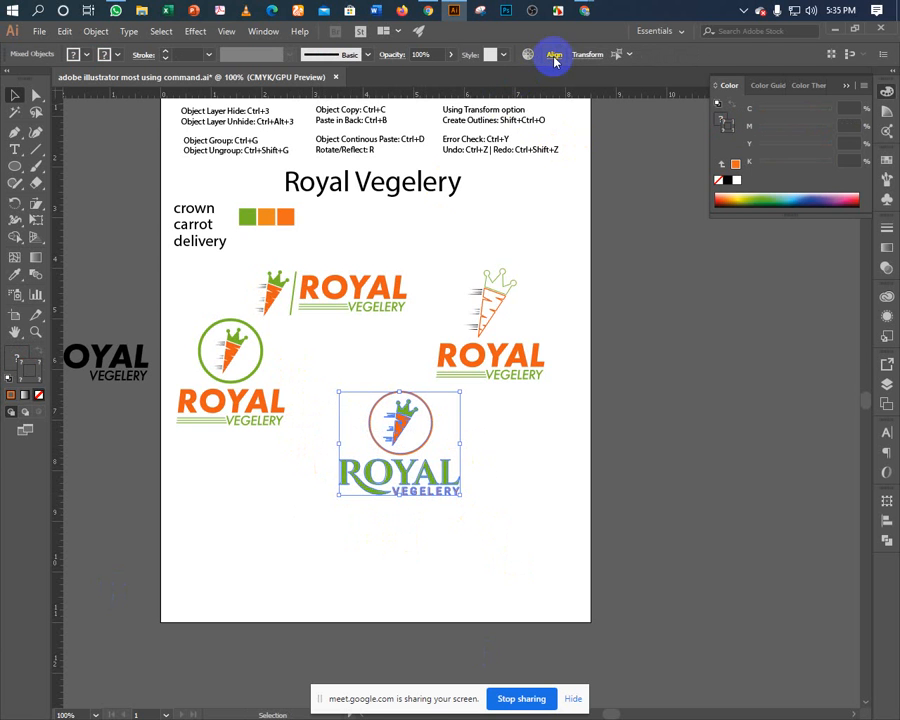
click(438, 92)
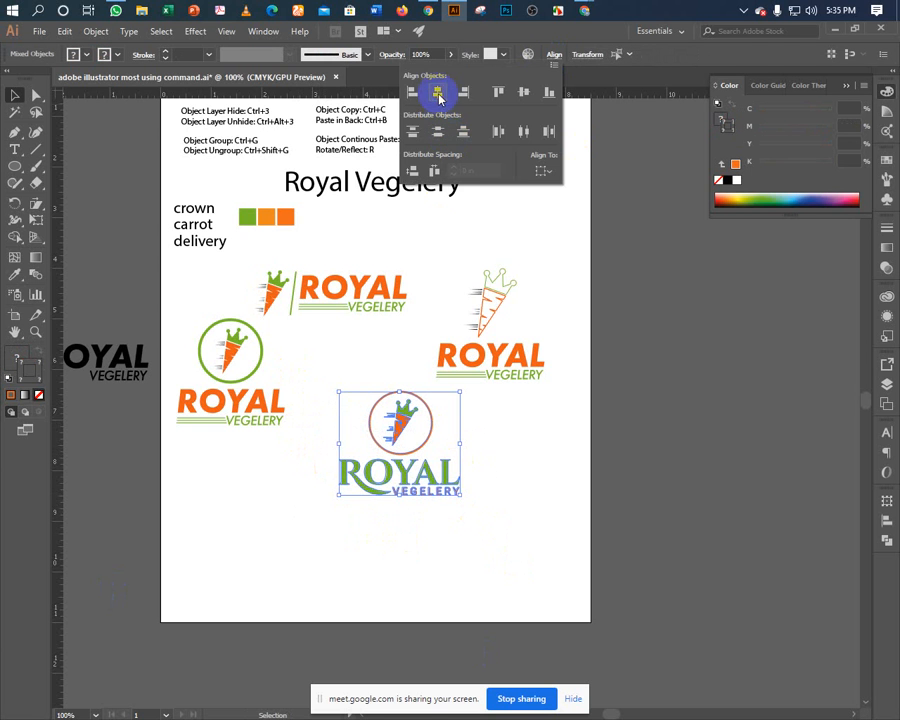
click(492, 480)
click(357, 518)
drag(334, 522, 466, 426)
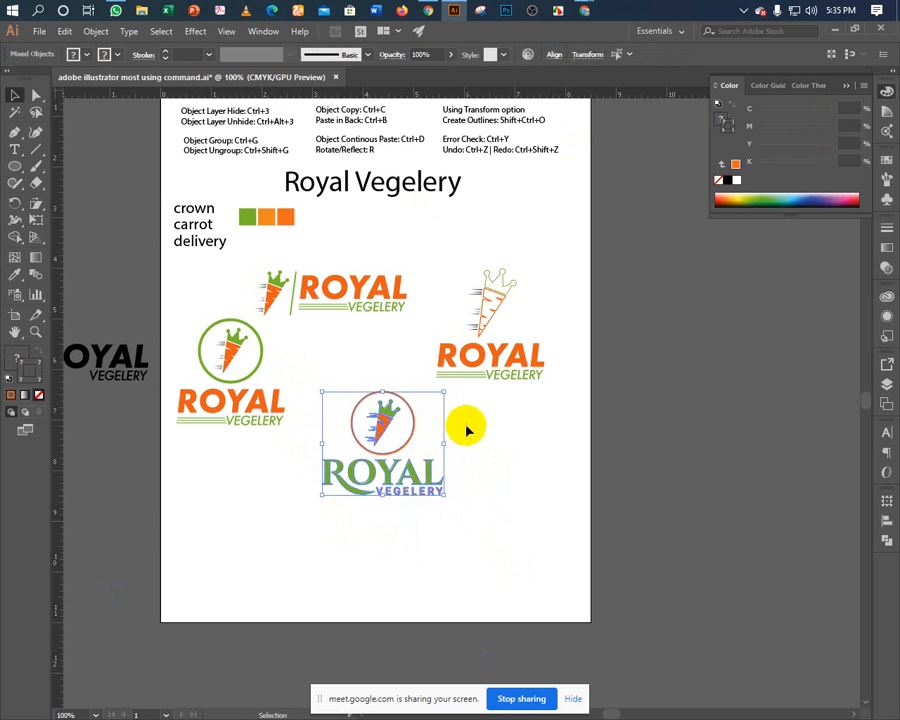
drag(388, 422, 366, 454)
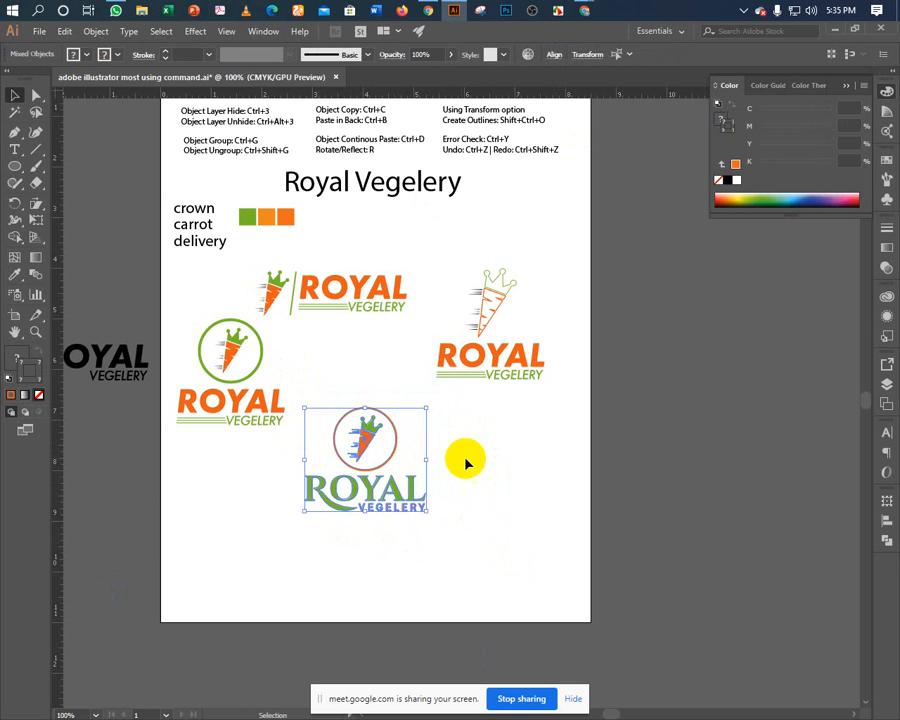
click(460, 468)
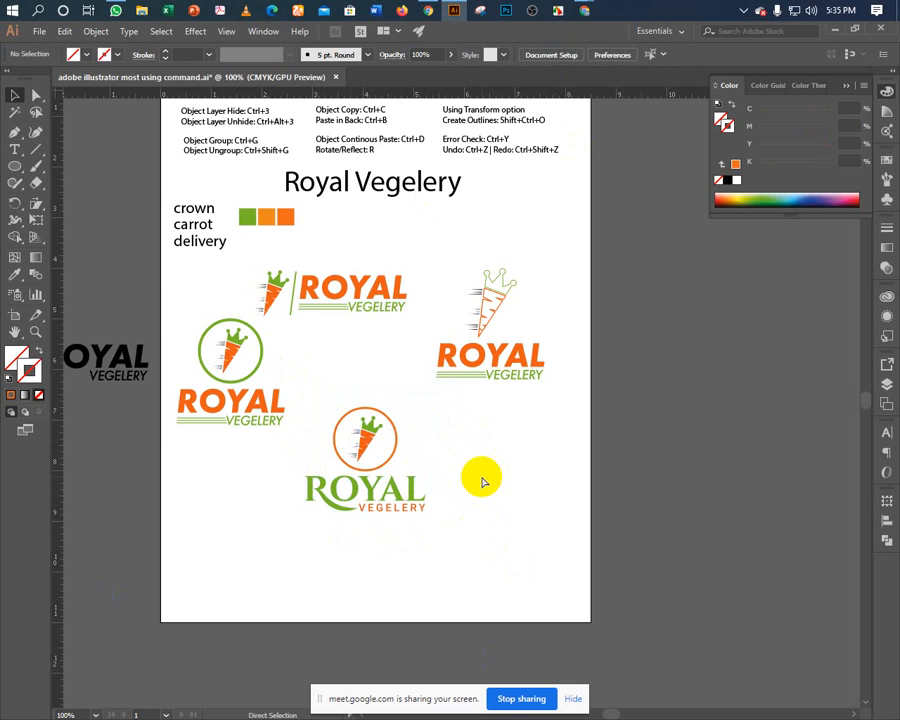
Move the horizontal carrot logo up and to the right, clear of the green-circled logo.
key(ctrl+equal)
drag(453, 510, 523, 500)
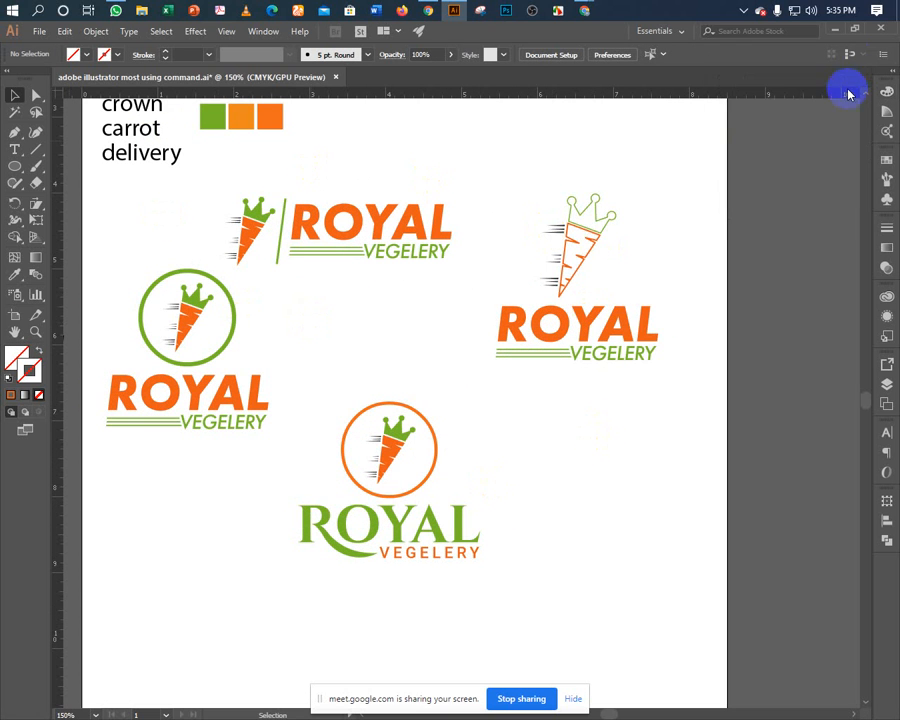
drag(530, 444, 561, 426)
drag(358, 350, 323, 362)
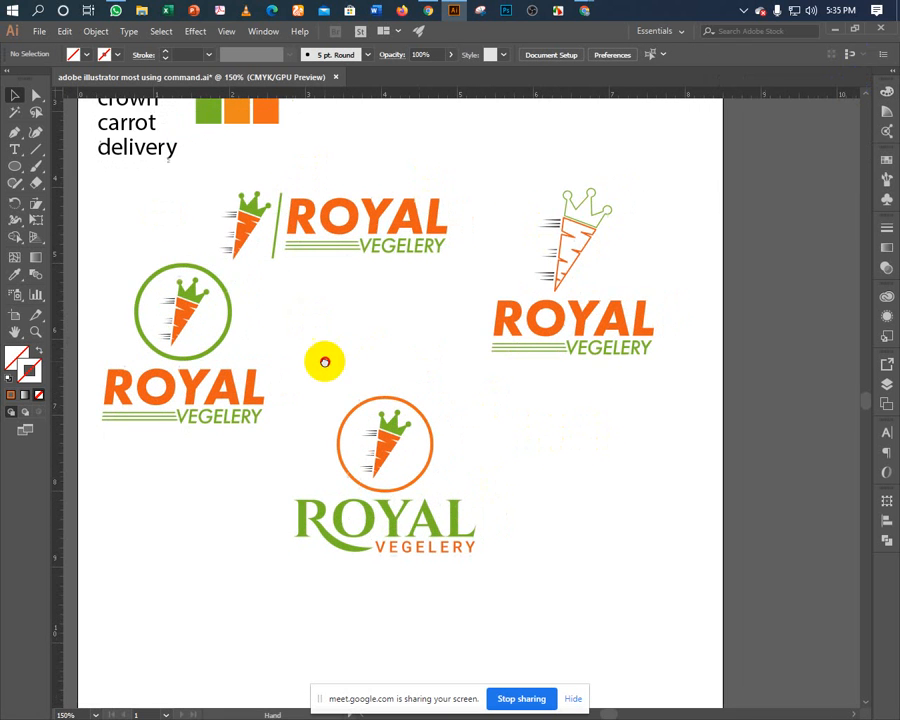
click(408, 201)
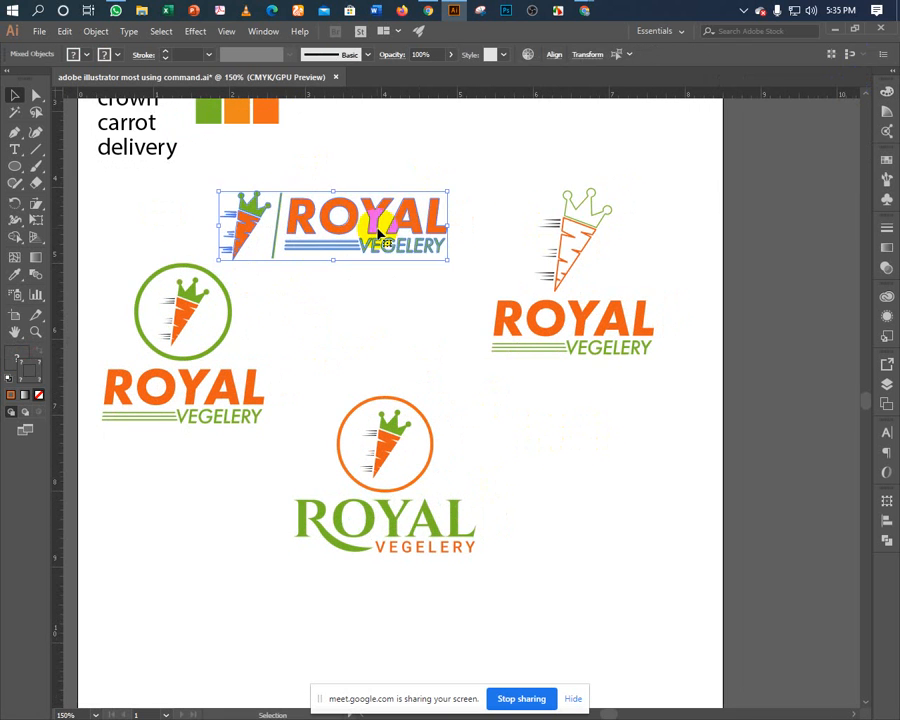
drag(370, 227, 412, 201)
click(368, 296)
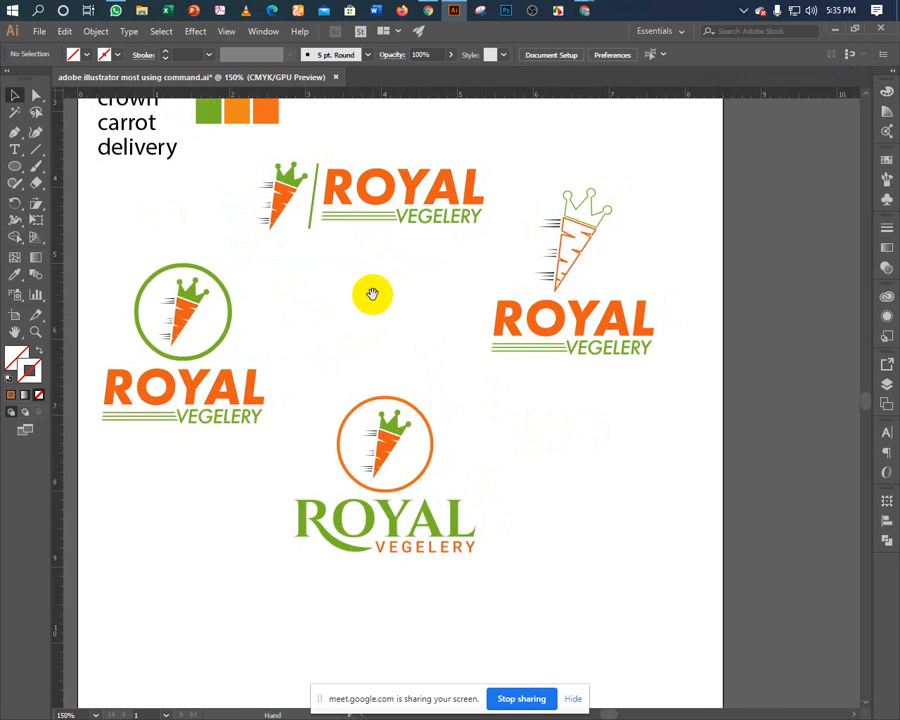
Move the complete swash ROYAL VEGELERY logo directly beneath the outlined-carrot logo on the artboard's right side.
drag(368, 296, 380, 308)
drag(356, 350, 400, 596)
drag(398, 537, 574, 524)
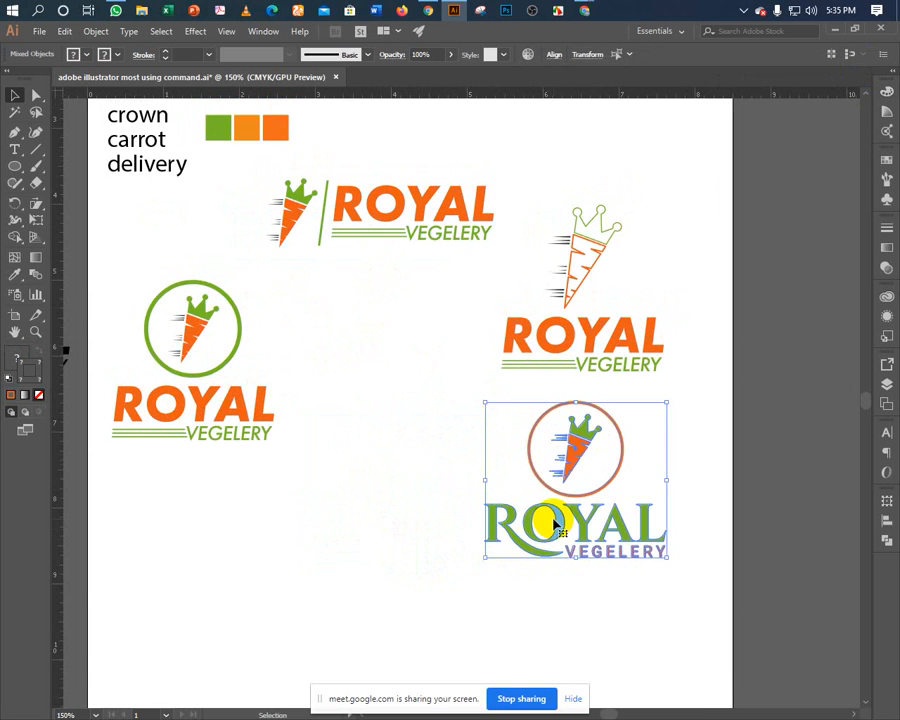
click(374, 460)
Move the green-circled carrot logo straight down to open space beneath the crown, carrot, delivery keywords.
scroll(273, 425, up, 2)
drag(183, 317, 275, 494)
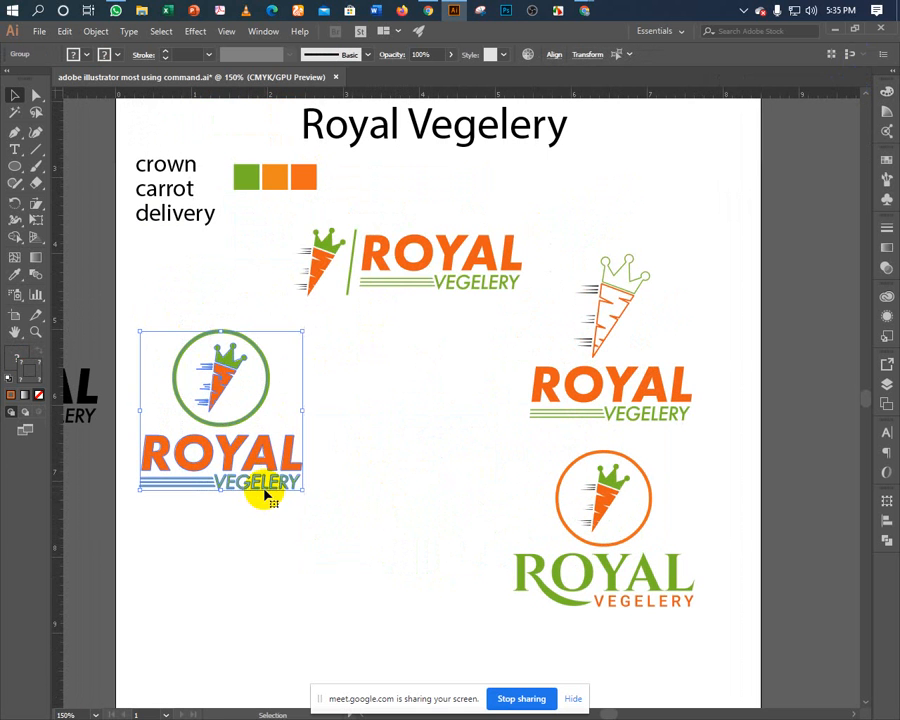
drag(225, 388, 227, 466)
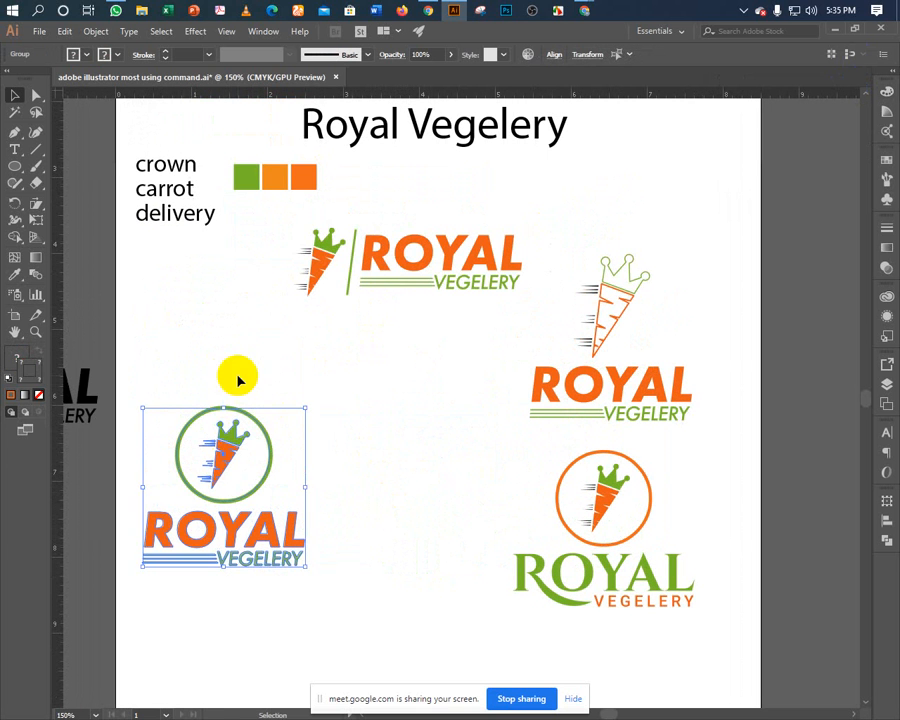
click(241, 376)
Move the complete horizontal carrot logo, including its slanted divider, to the artboard's left side under the keyword list.
drag(253, 245, 450, 307)
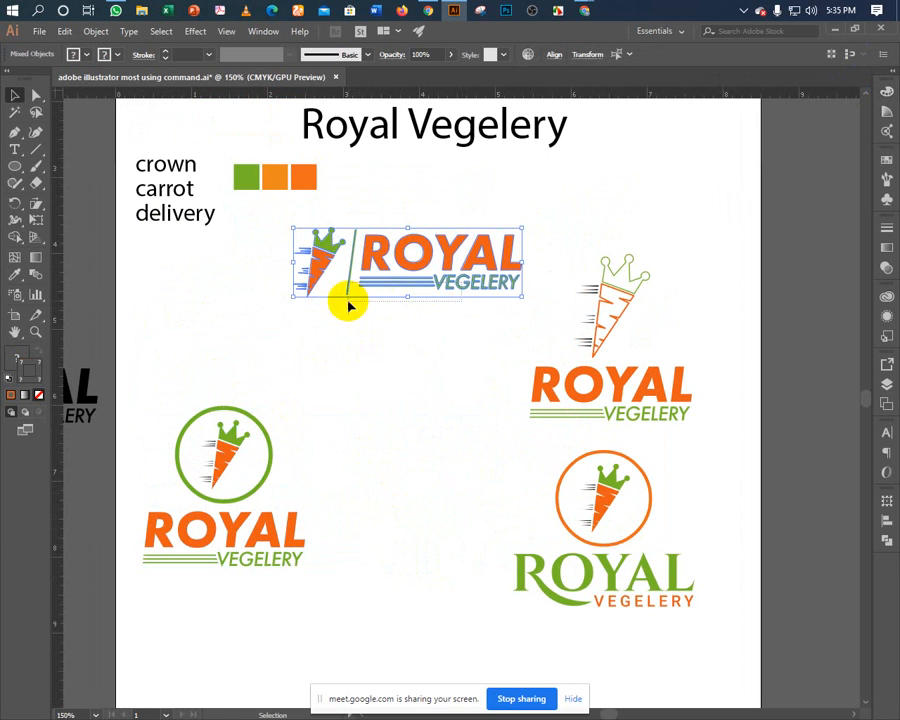
click(274, 231)
key(a)
drag(274, 231, 463, 329)
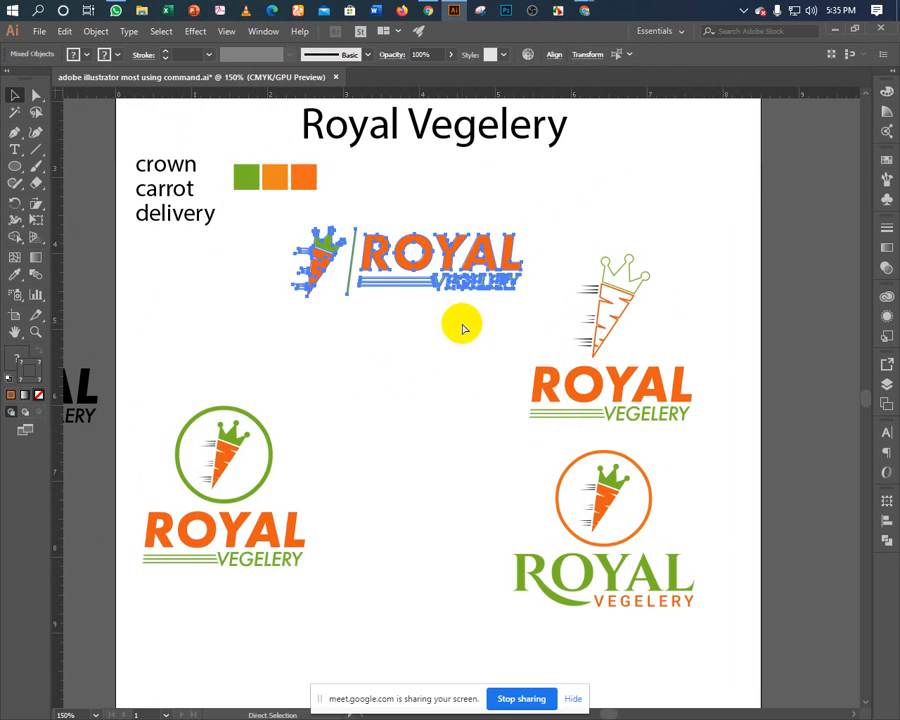
key(v)
drag(428, 271, 278, 296)
click(258, 368)
Move the green-circled carrot logo up to sit just beneath the horizontal logo.
scroll(331, 368, down, 3)
drag(187, 307, 331, 562)
drag(240, 424, 272, 364)
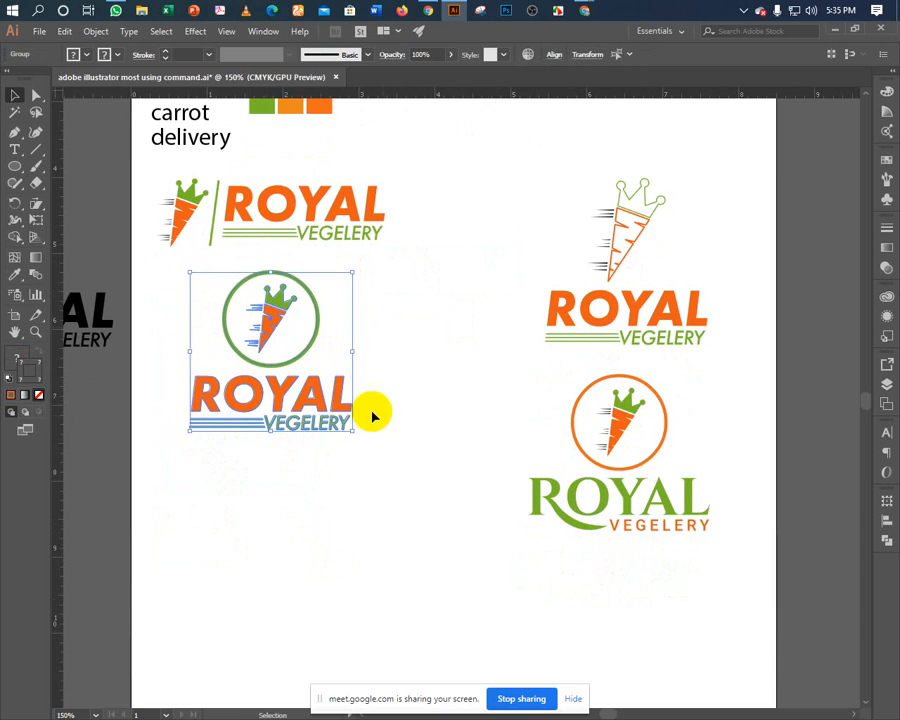
click(404, 424)
drag(404, 424, 379, 396)
Move the outlined-carrot logo below the green-circled logo in the left column, and select the swash logo.
drag(482, 205, 708, 337)
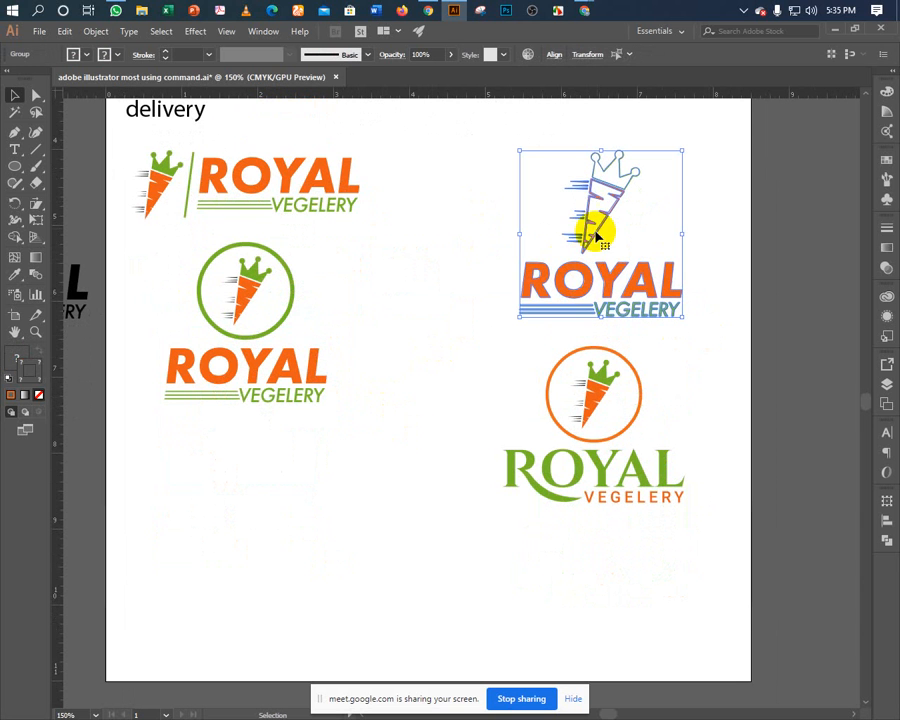
drag(592, 204, 508, 159)
drag(483, 261, 201, 582)
click(548, 440)
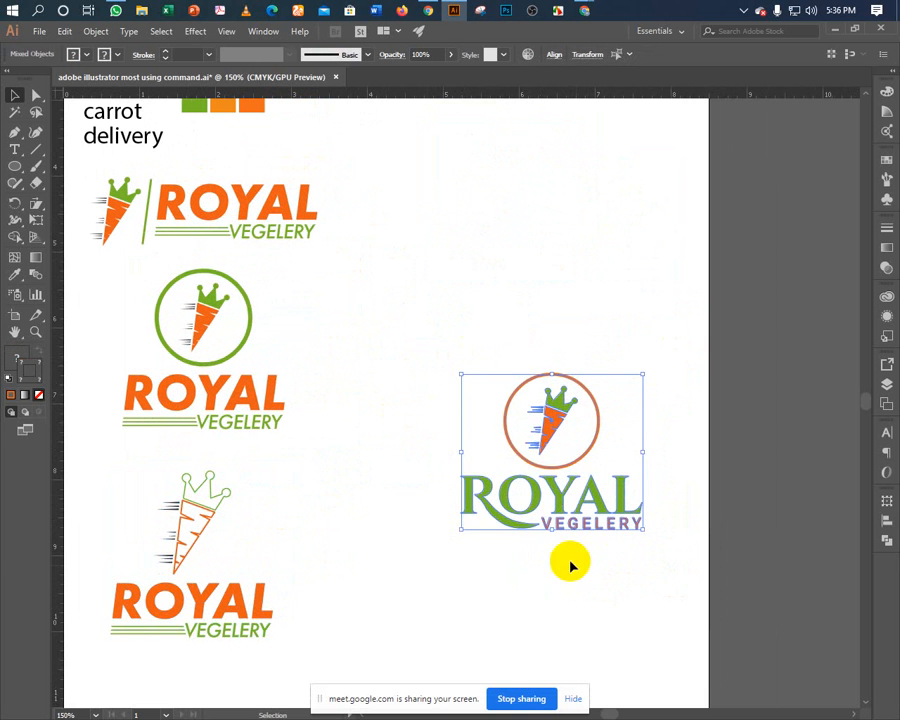
Move the orange-circled swash logo up and left so it sits beside the green-circled logo, and deselect it.
drag(553, 432, 460, 338)
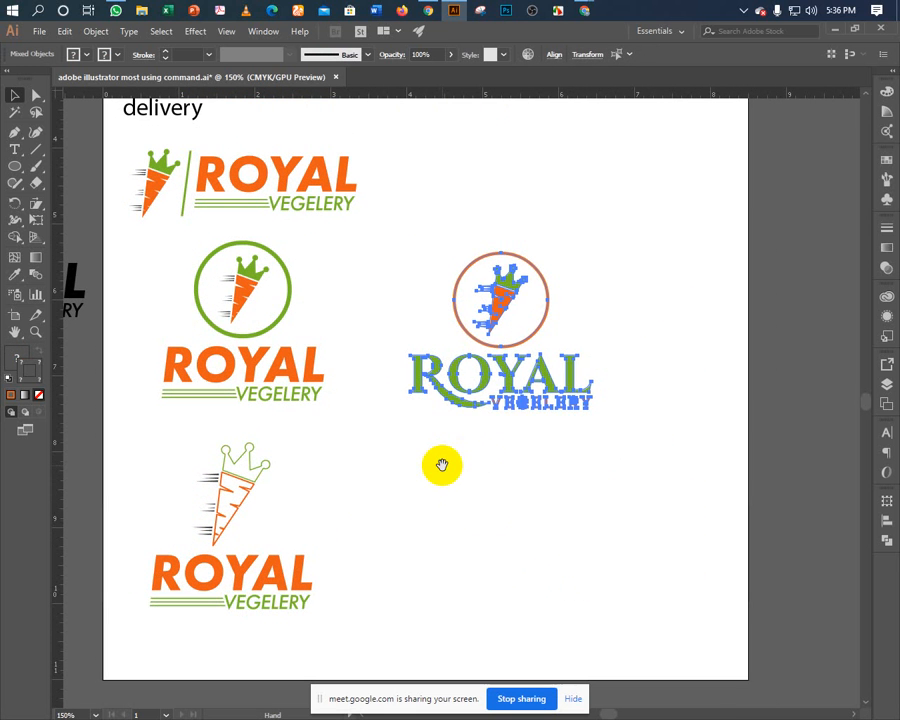
drag(438, 485, 461, 519)
click(636, 307)
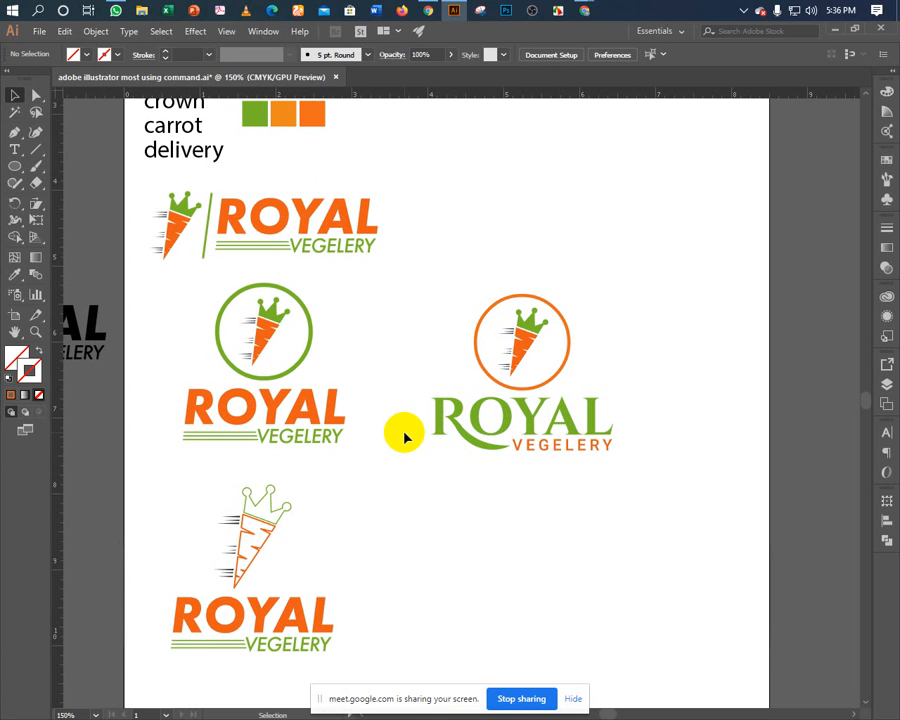
scroll(403, 443, up, 1)
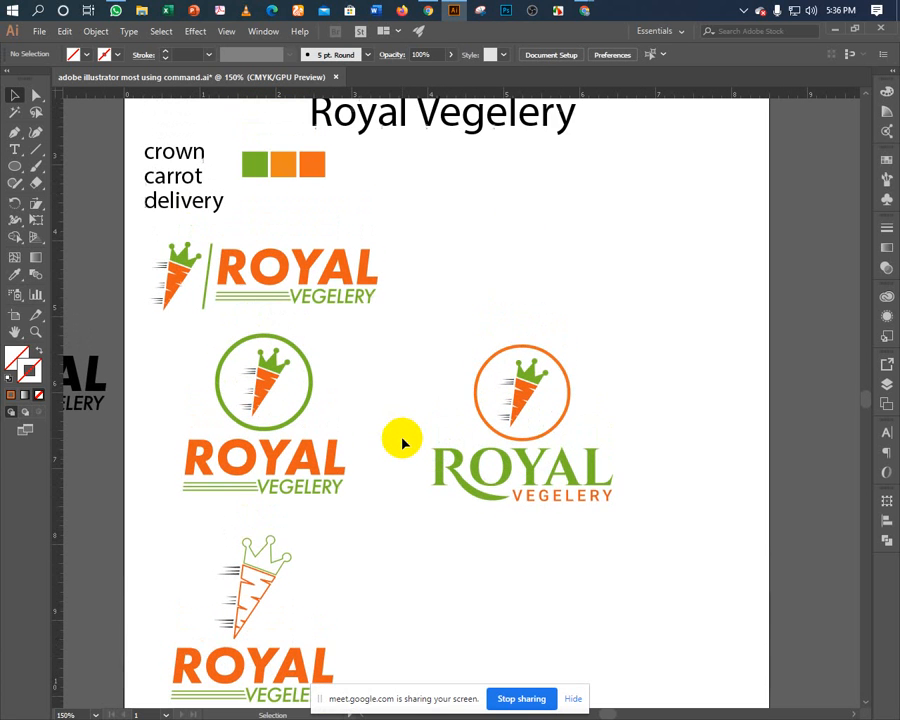
scroll(403, 443, up, 1)
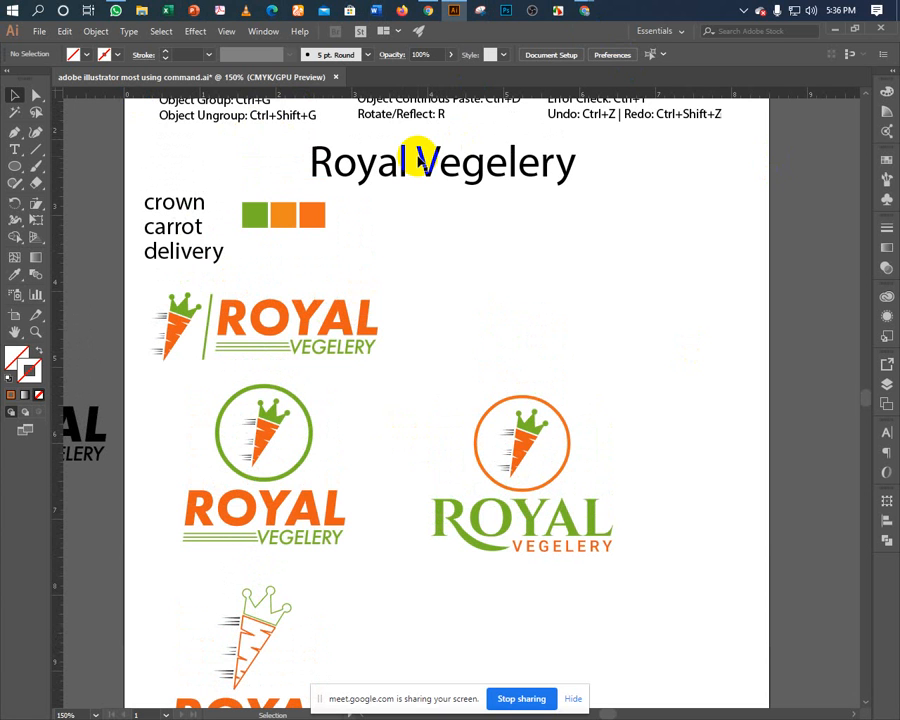
Switch to Chrome and search Google for "royal synonyms" in place of the first crown icon search.
click(426, 14)
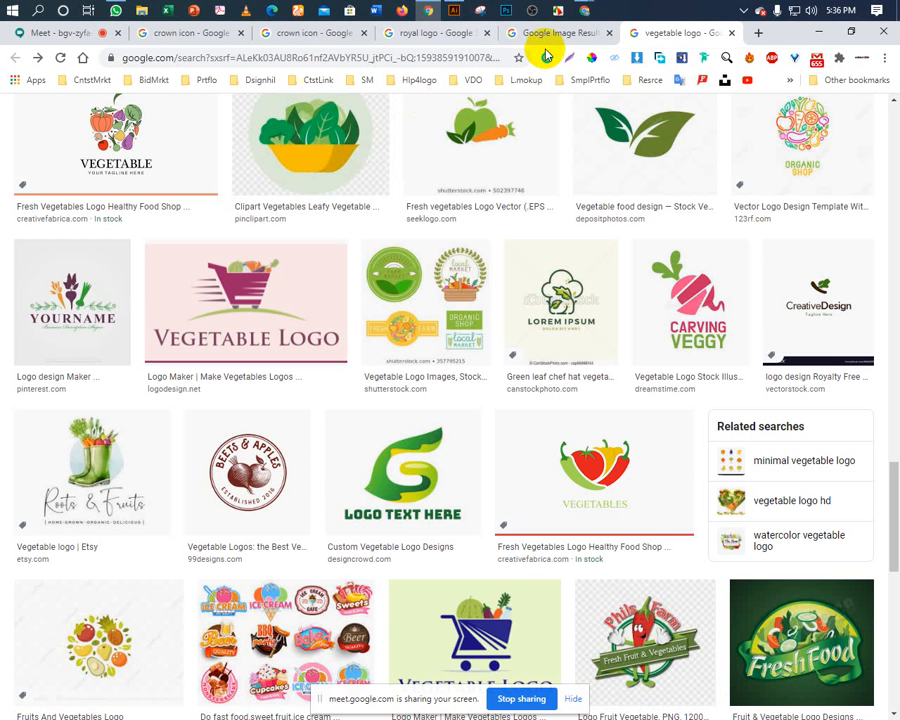
click(218, 35)
drag(195, 123, 100, 121)
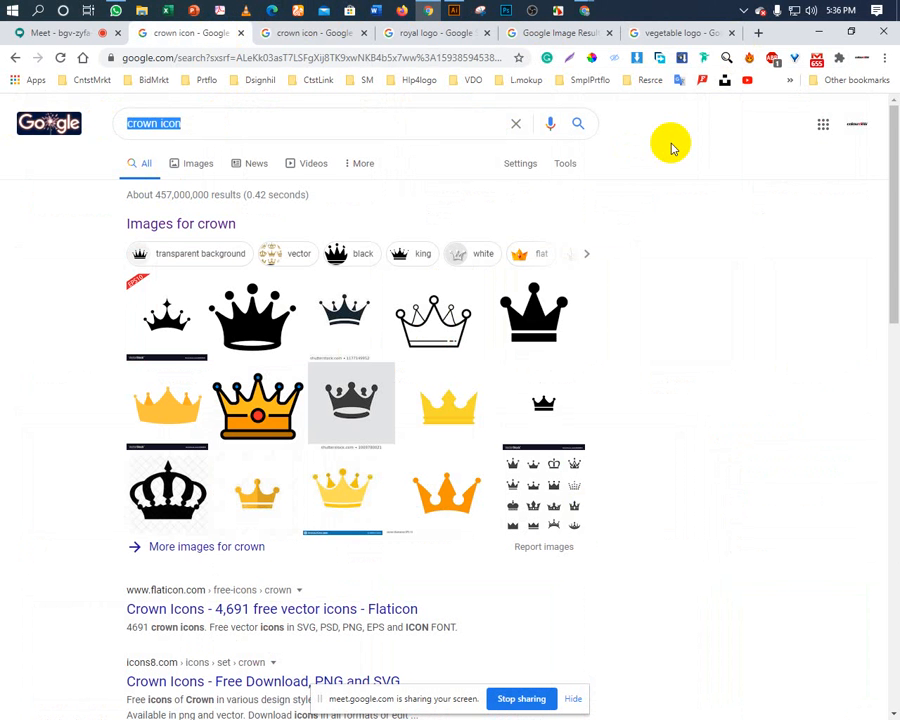
text(roye)
key(BackSpace)
text(al )
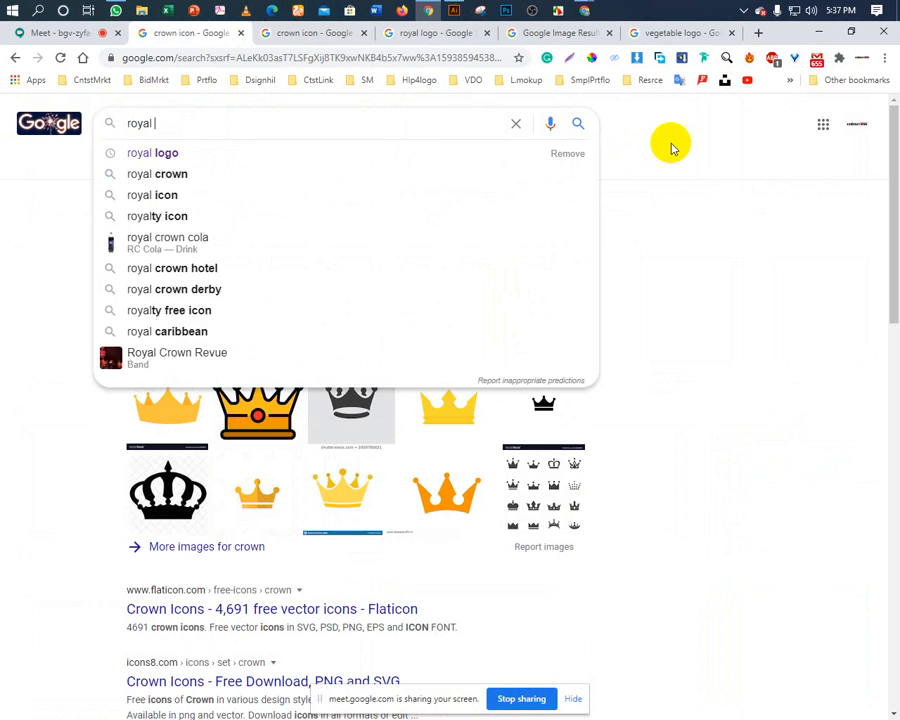
text(synony)
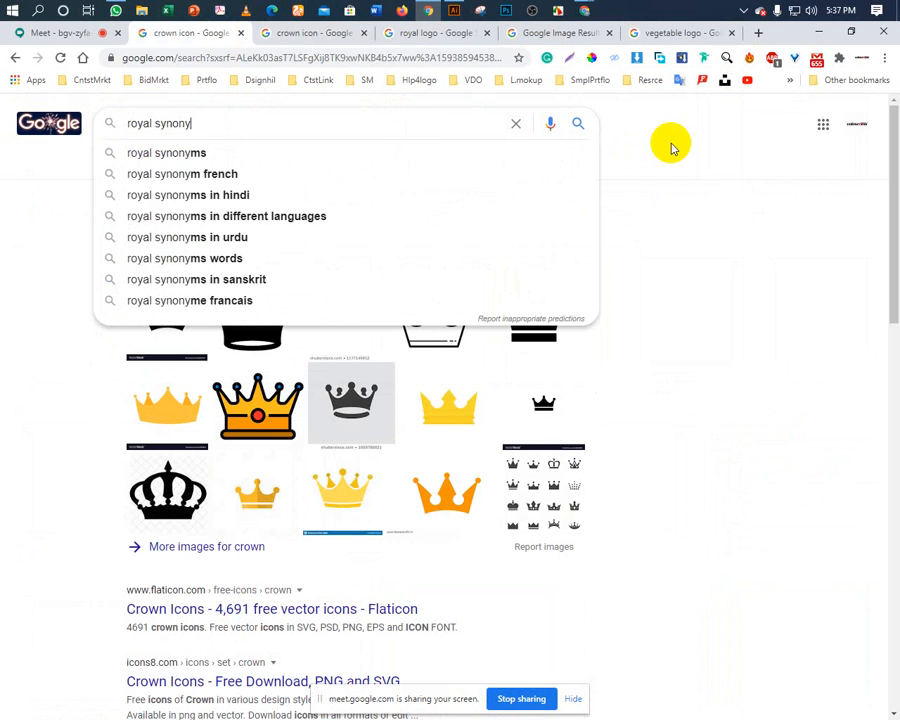
text(ms)
key(Return)
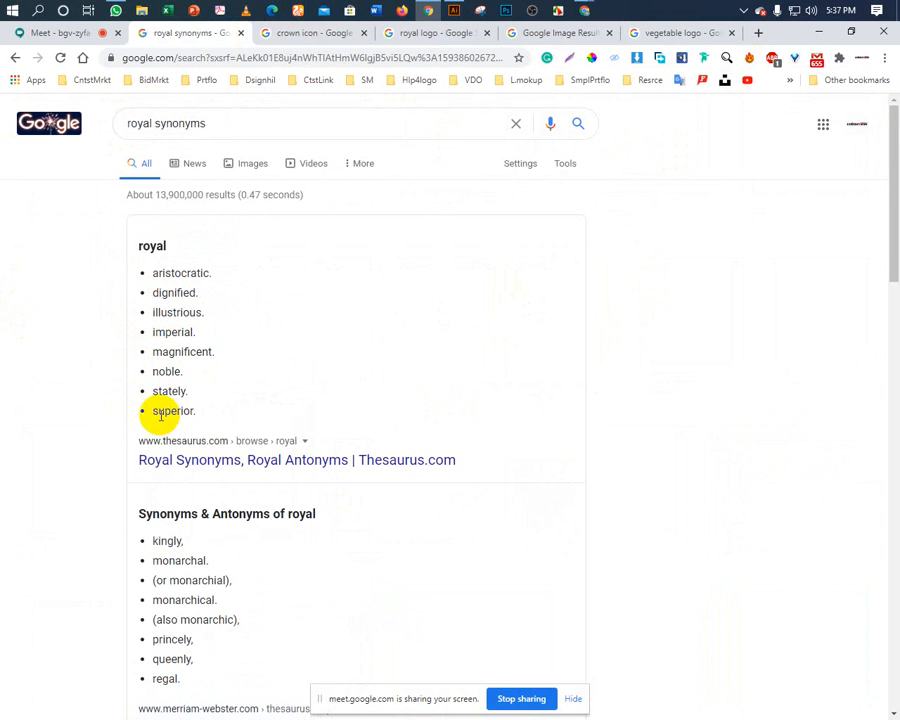
Copy the synonym "superior" and search Google Images for "superior icon" in place of the crown icon image search.
drag(153, 412, 187, 411)
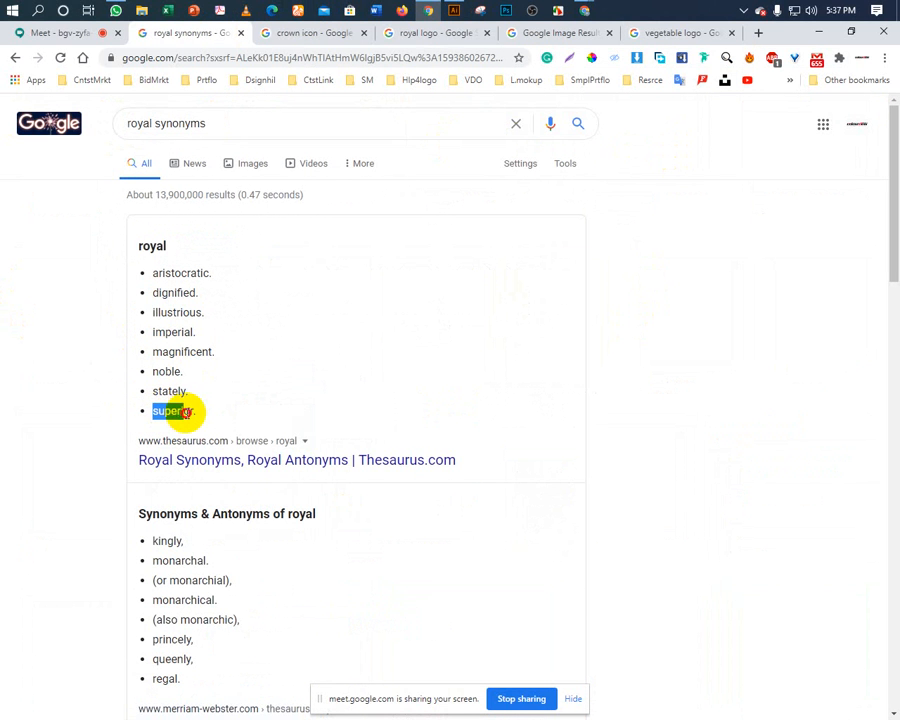
right_click(190, 412)
click(202, 422)
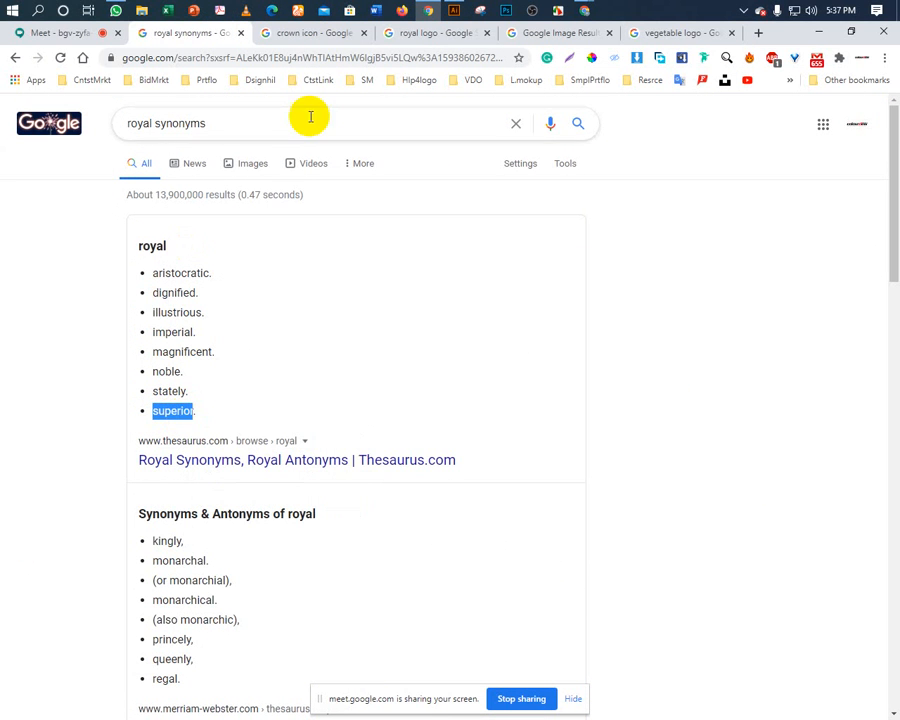
click(296, 33)
scroll(196, 249, up, 3)
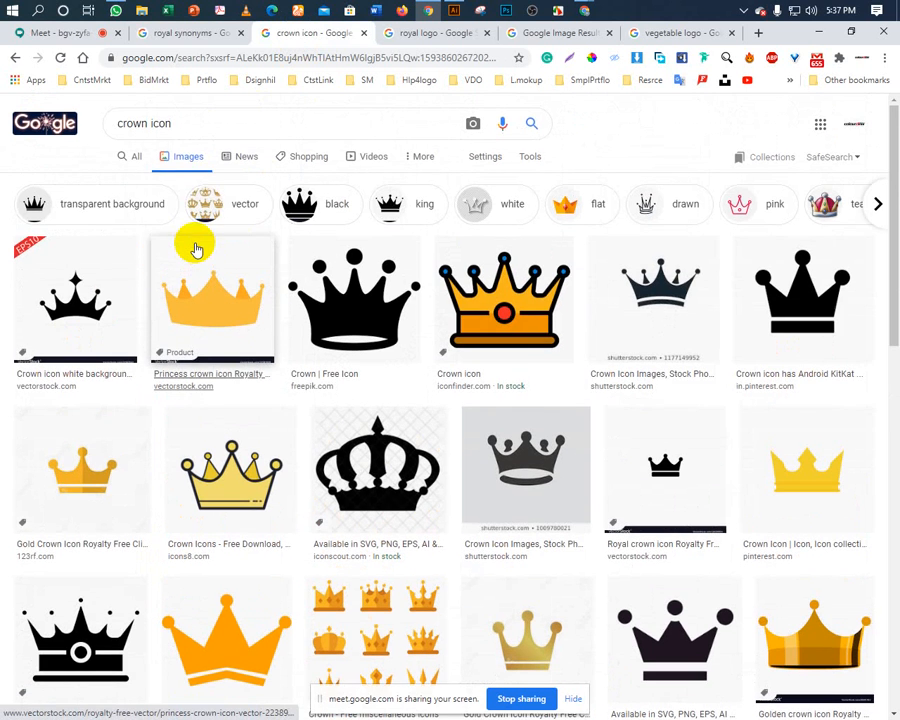
click(147, 124)
drag(147, 124, 95, 137)
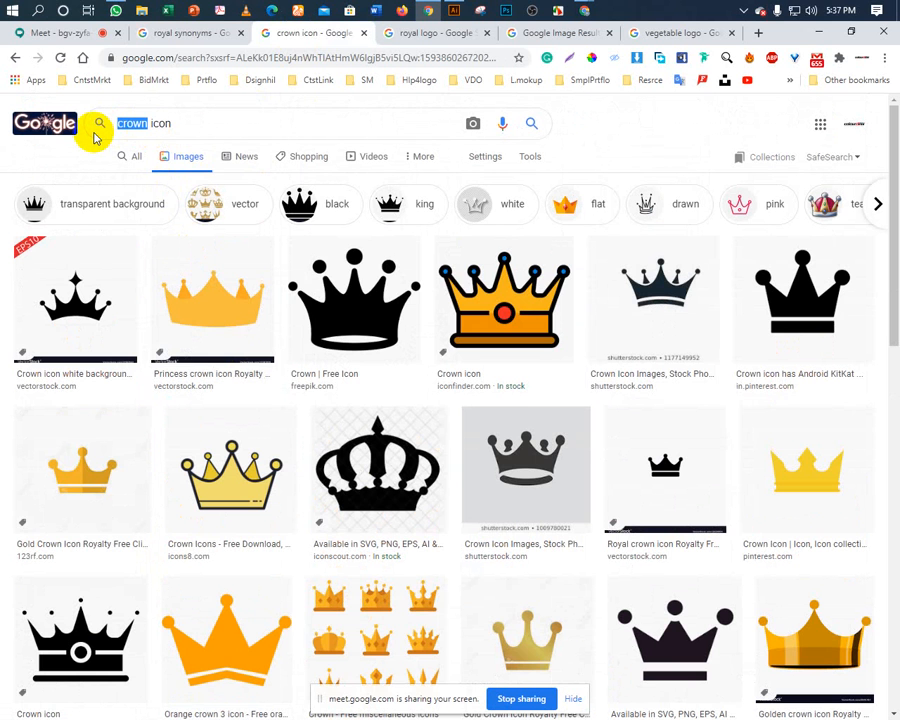
key(ctrl+v)
key(Return)
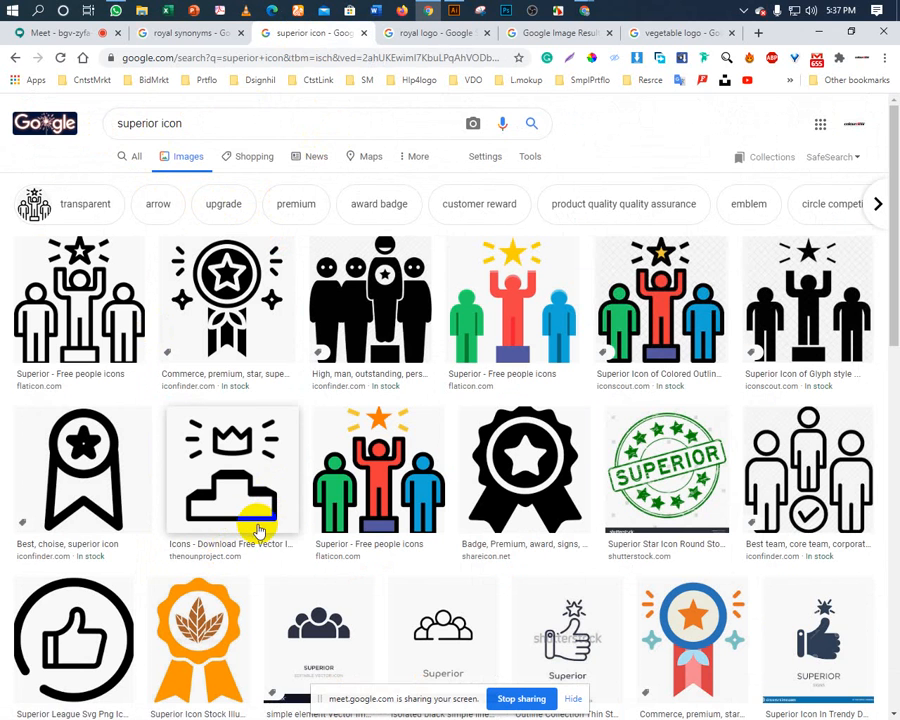
Look through the superior icon image results for symbols that could express "royal" in a logo.
scroll(237, 531, down, 1)
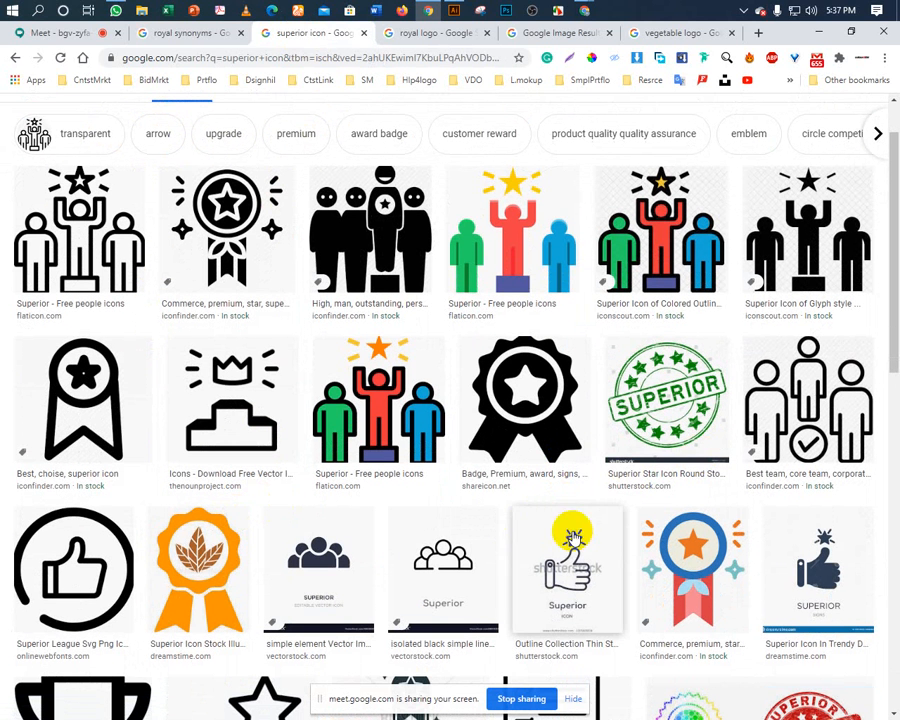
scroll(712, 415, down, 3)
scroll(560, 500, down, 1)
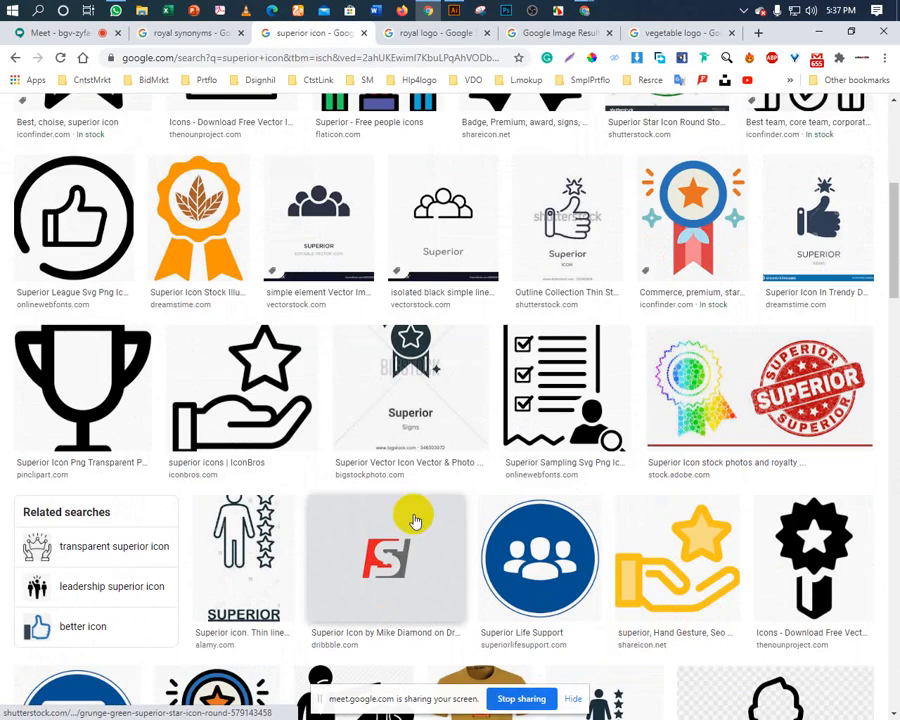
scroll(350, 524, down, 2)
scroll(352, 520, down, 1)
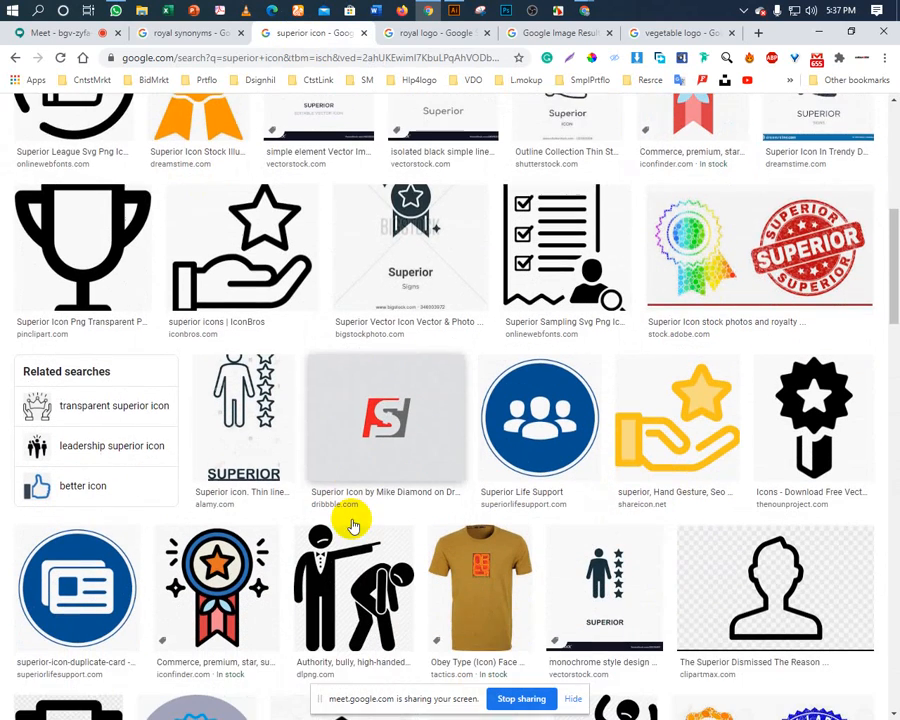
scroll(290, 518, down, 2)
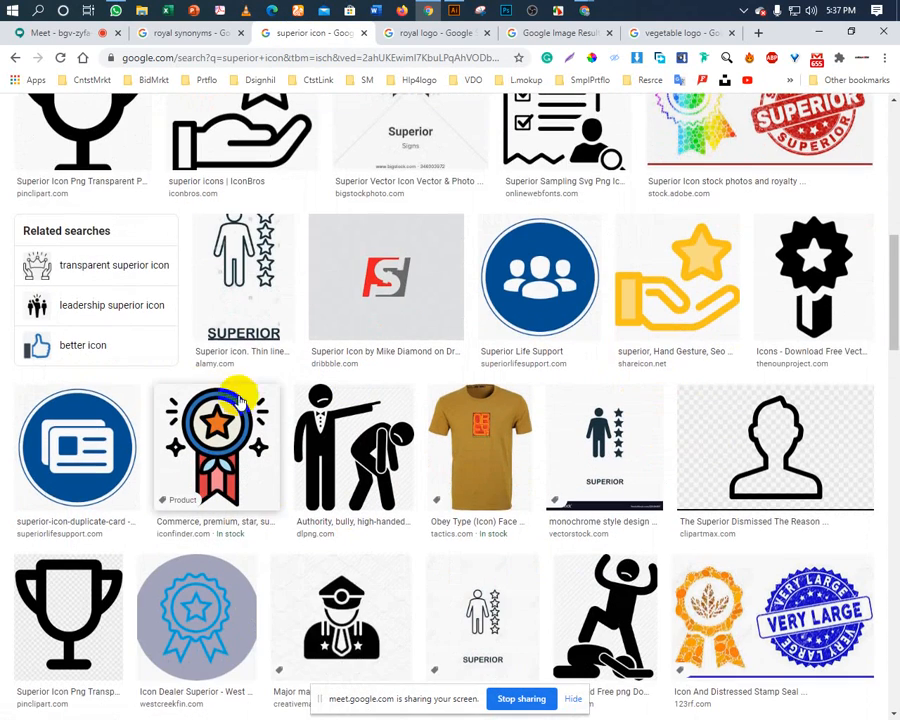
scroll(321, 550, up, 1)
scroll(320, 545, up, 10)
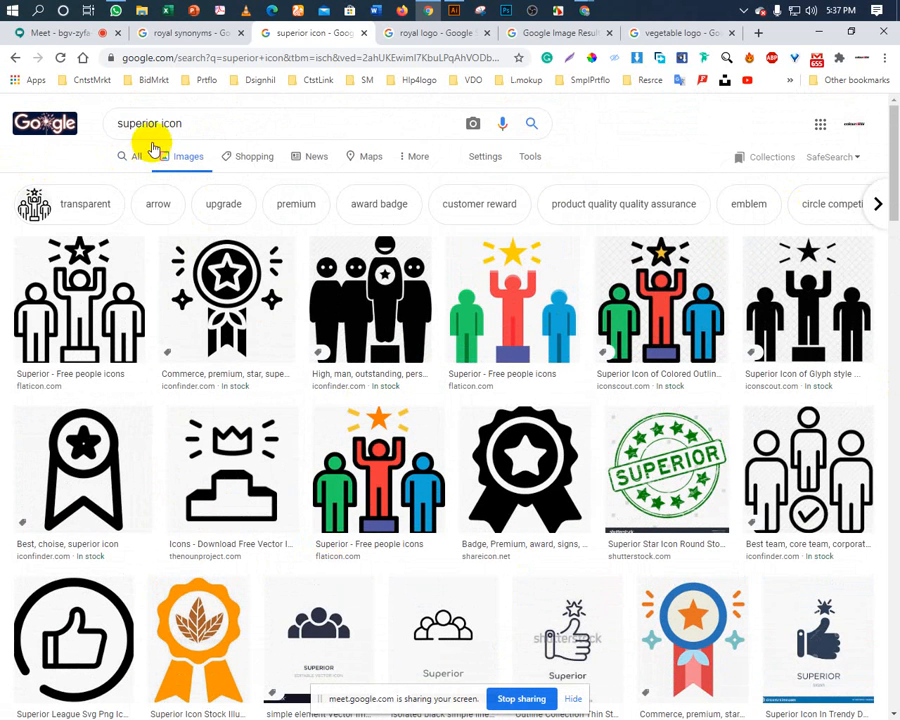
Copy "imperial" from the royal synonyms list, search Google Images for "imperial icon" and look through the results.
click(168, 36)
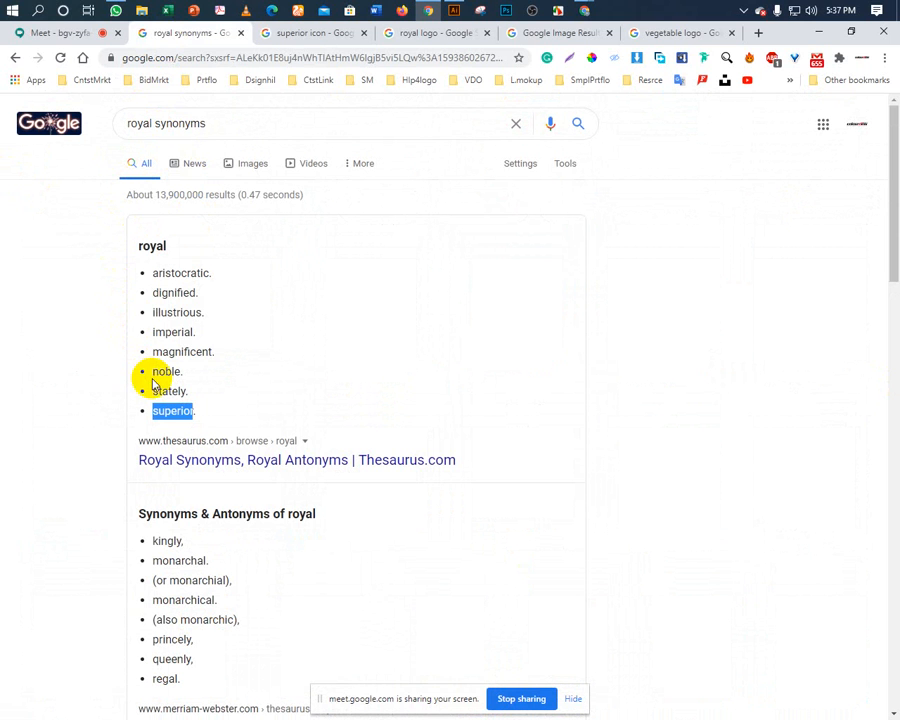
right_click(183, 333)
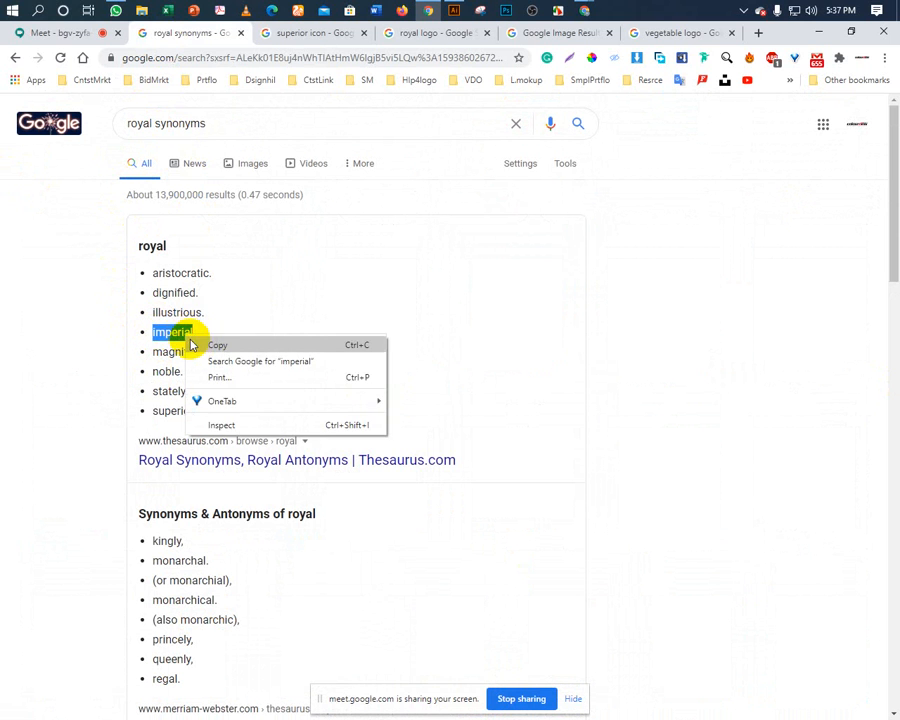
click(205, 343)
click(305, 33)
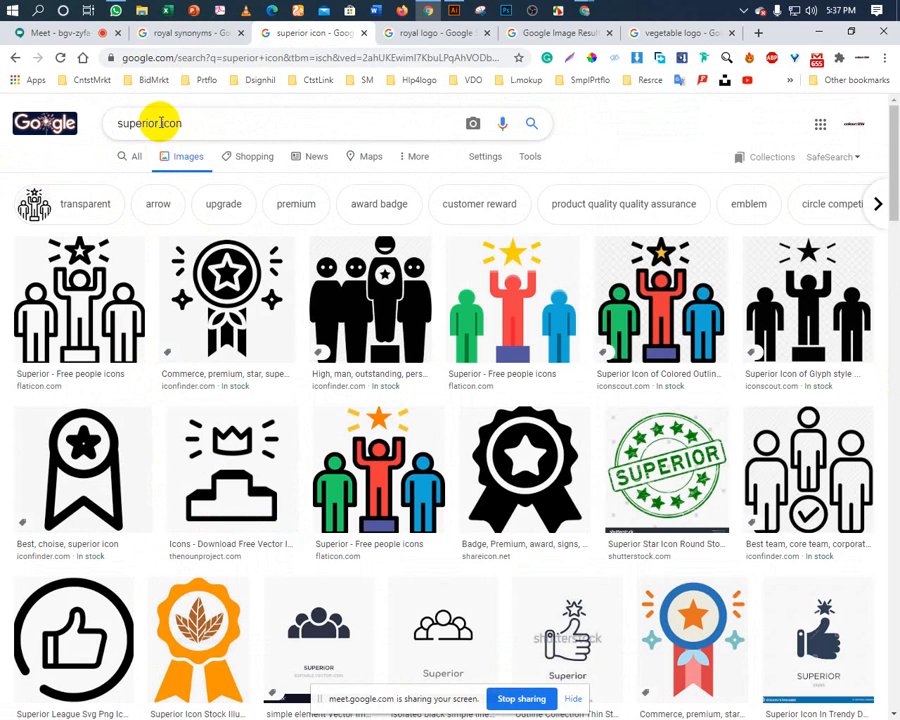
double_click(120, 123)
right_click(124, 124)
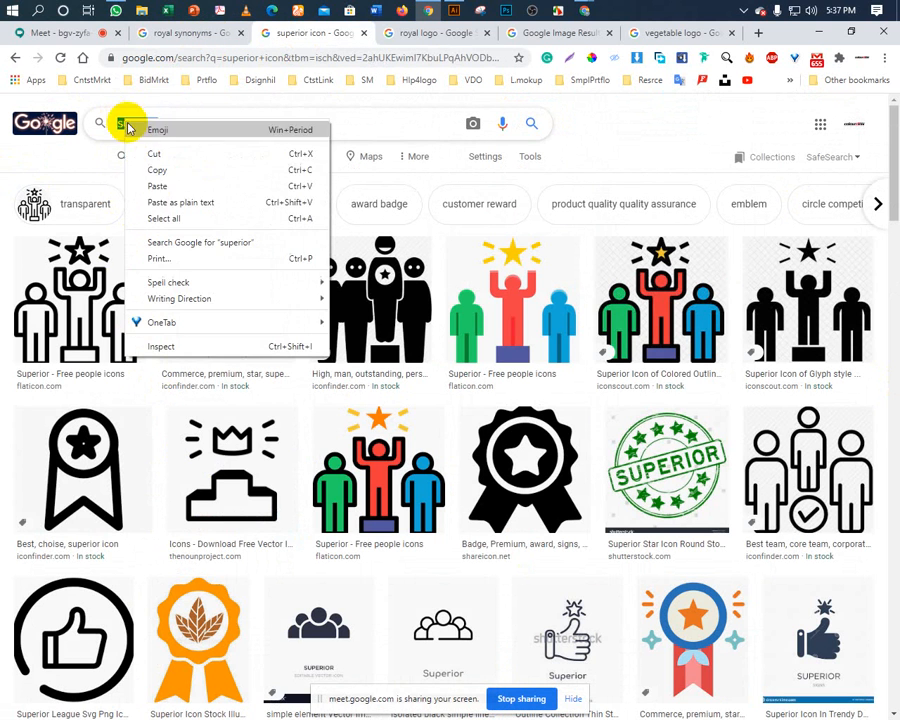
click(135, 186)
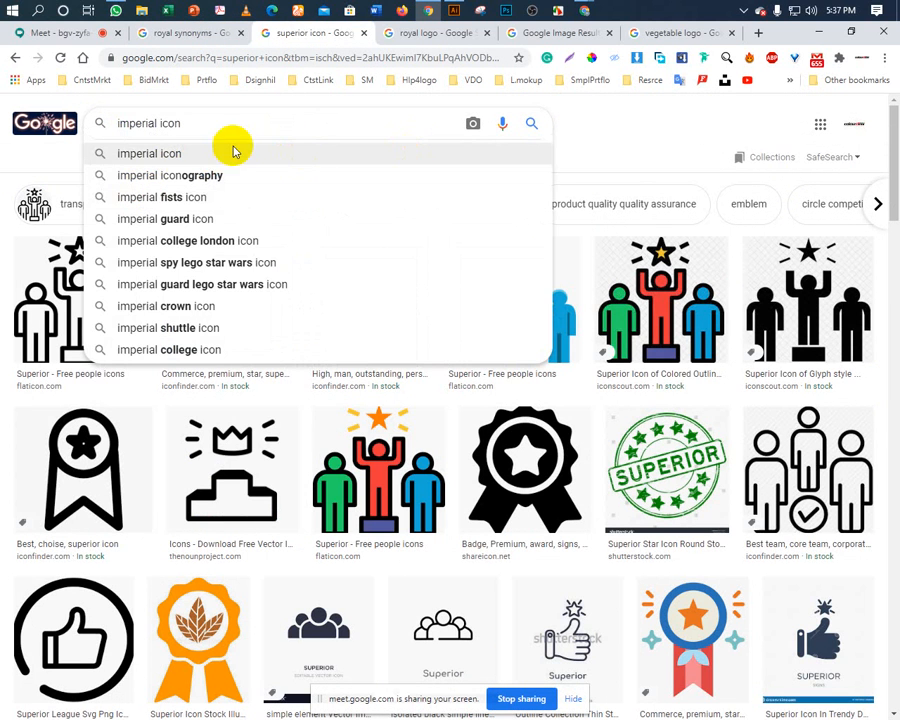
click(170, 160)
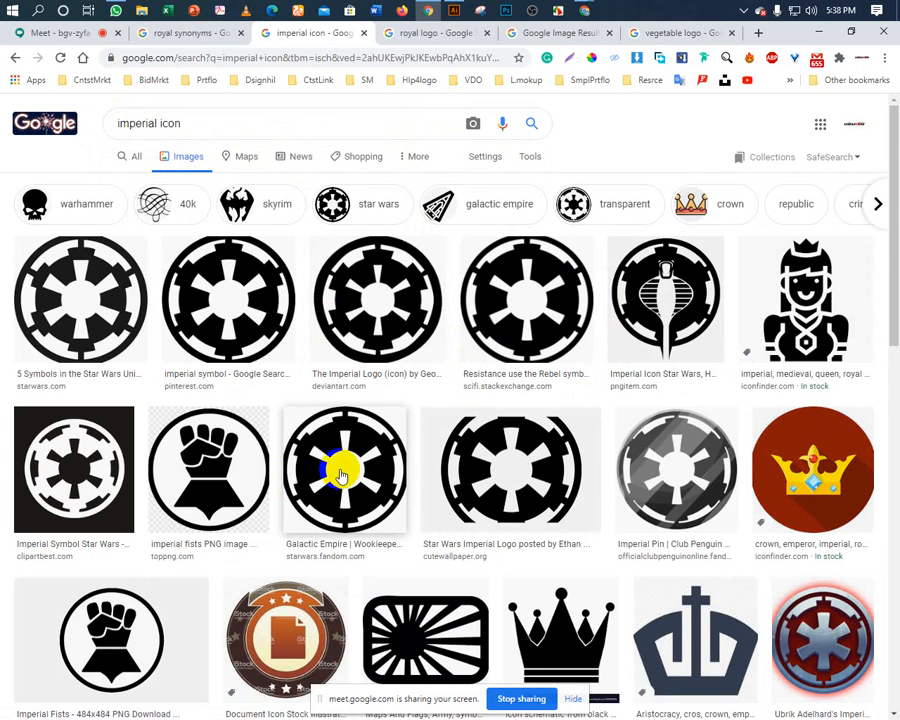
scroll(215, 458, down, 3)
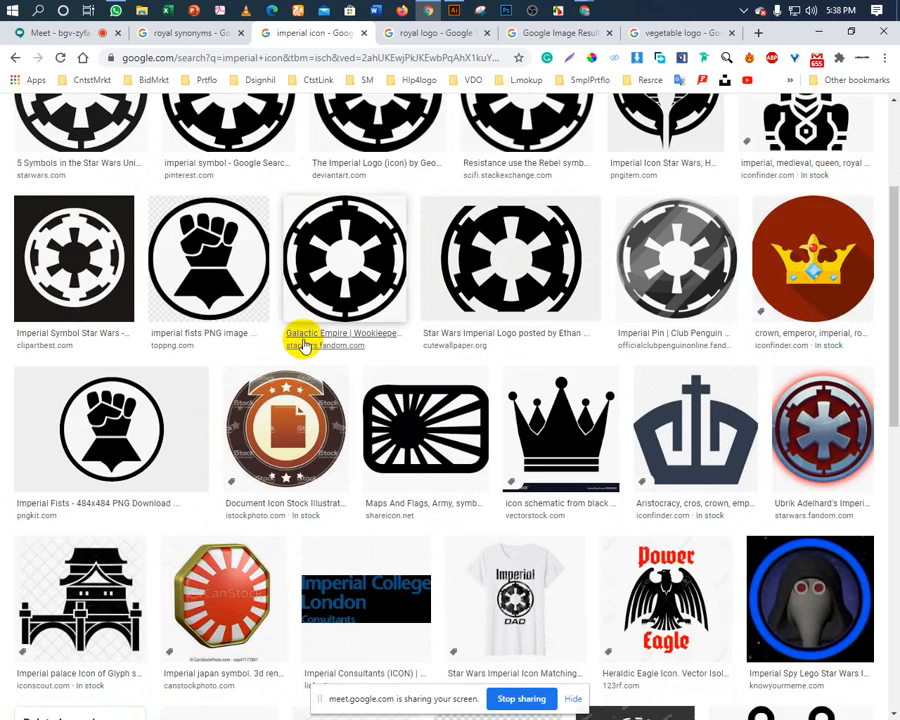
scroll(305, 345, down, 2)
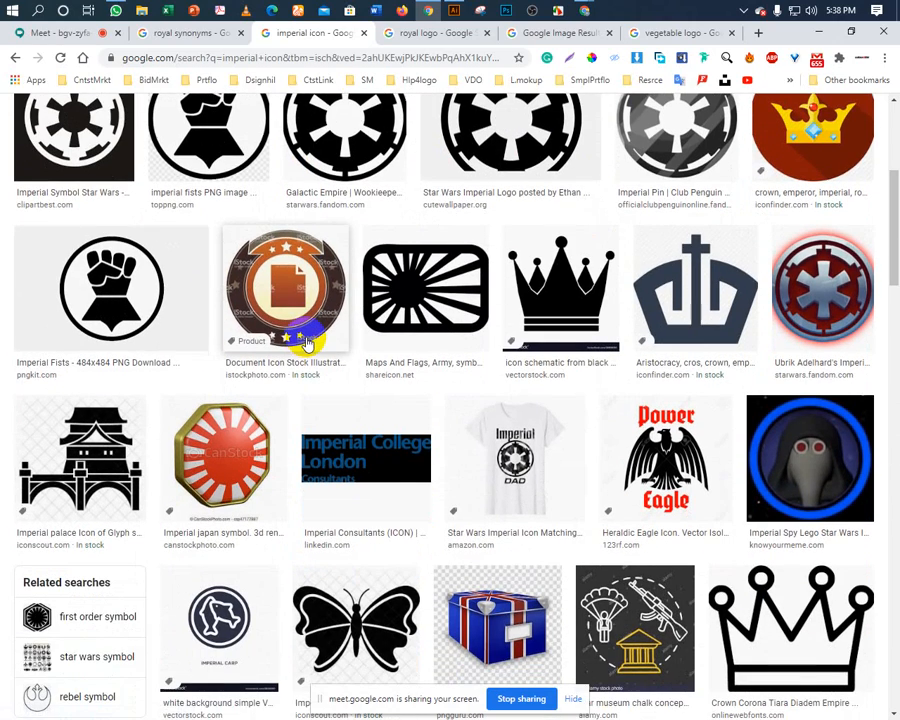
scroll(306, 338, down, 3)
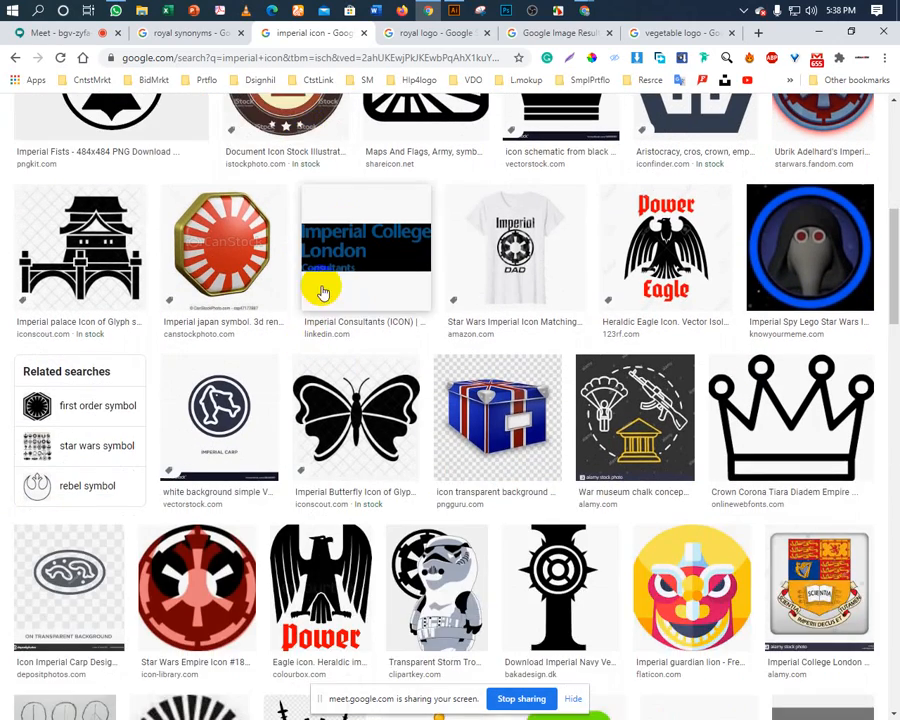
scroll(348, 312, up, 3)
scroll(346, 312, up, 5)
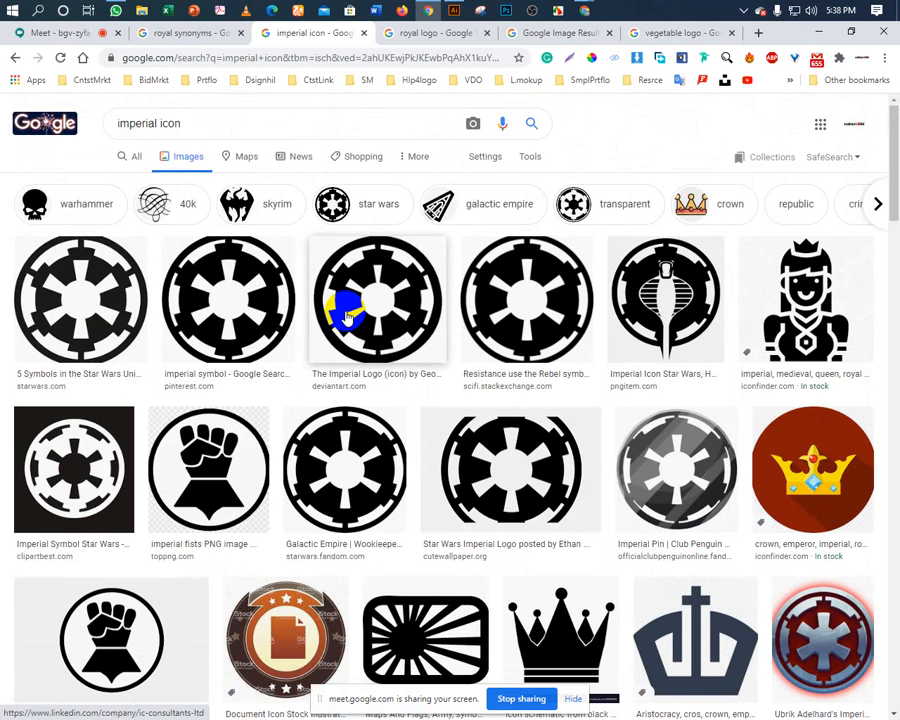
Copy "aristocratic" from the royal synonyms list and search Google Images for "aristocratic icon".
click(188, 34)
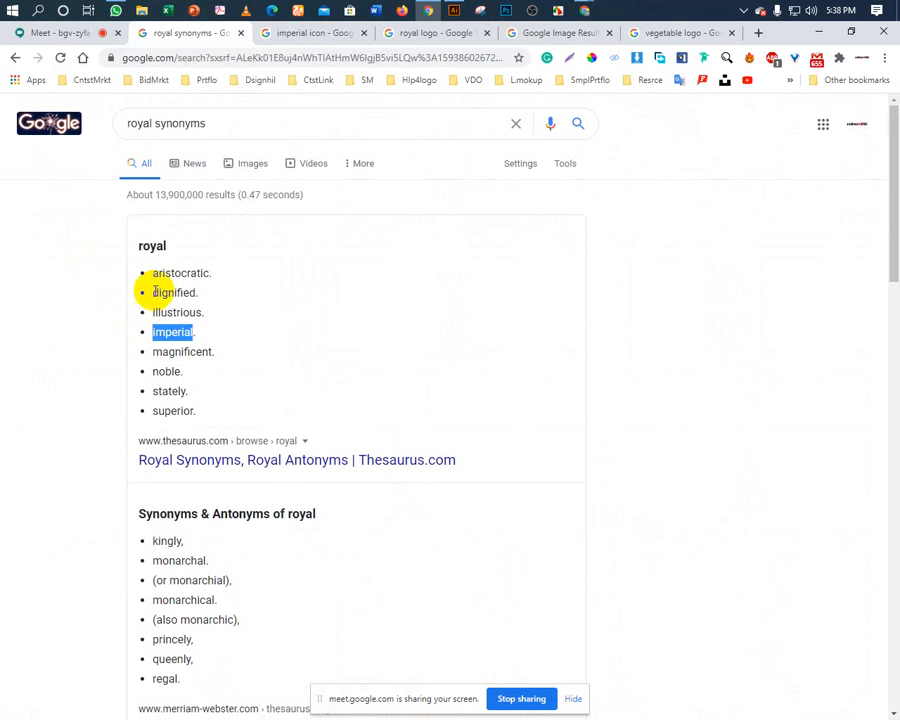
drag(153, 276, 171, 274)
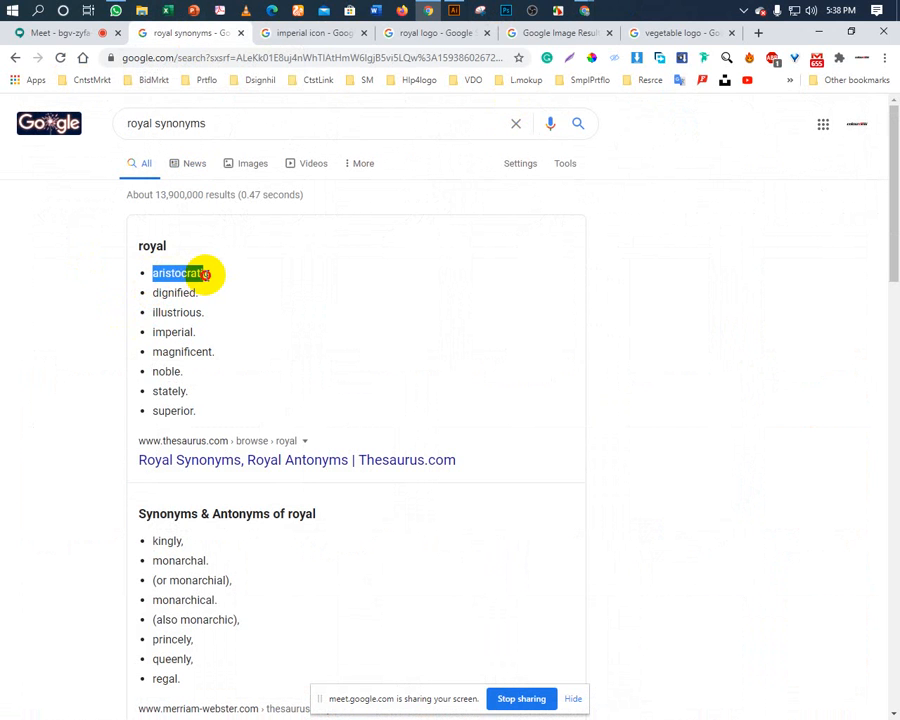
right_click(195, 272)
click(215, 281)
click(313, 36)
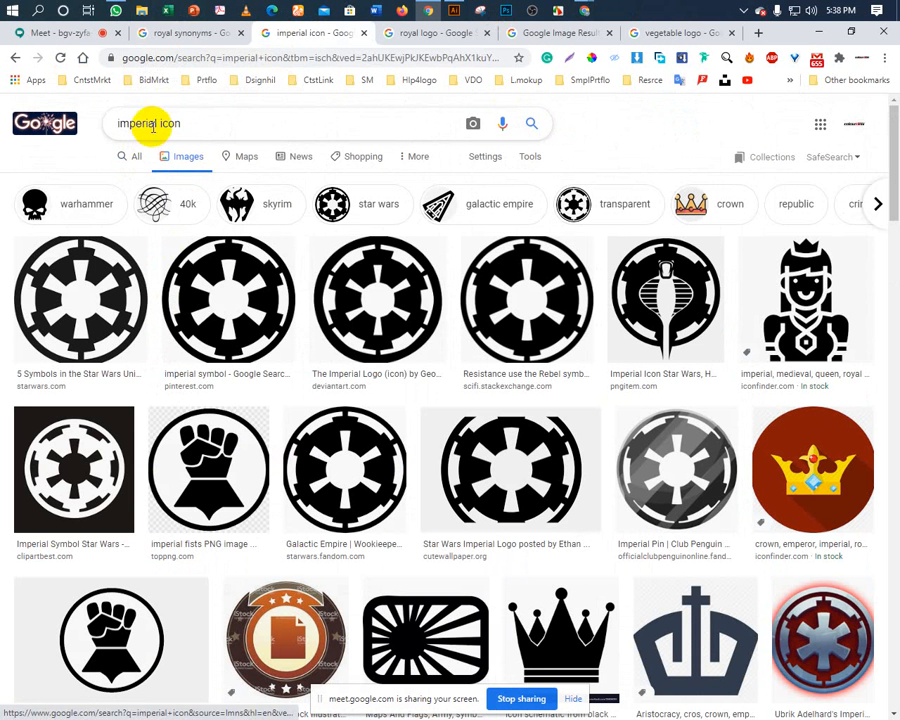
double_click(157, 121)
right_click(127, 122)
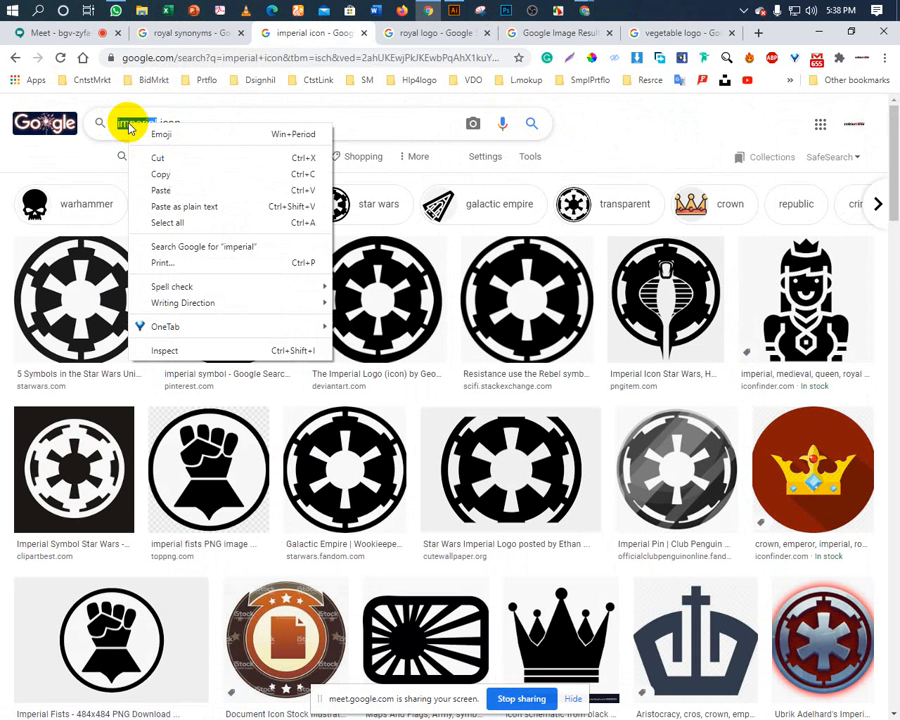
click(140, 187)
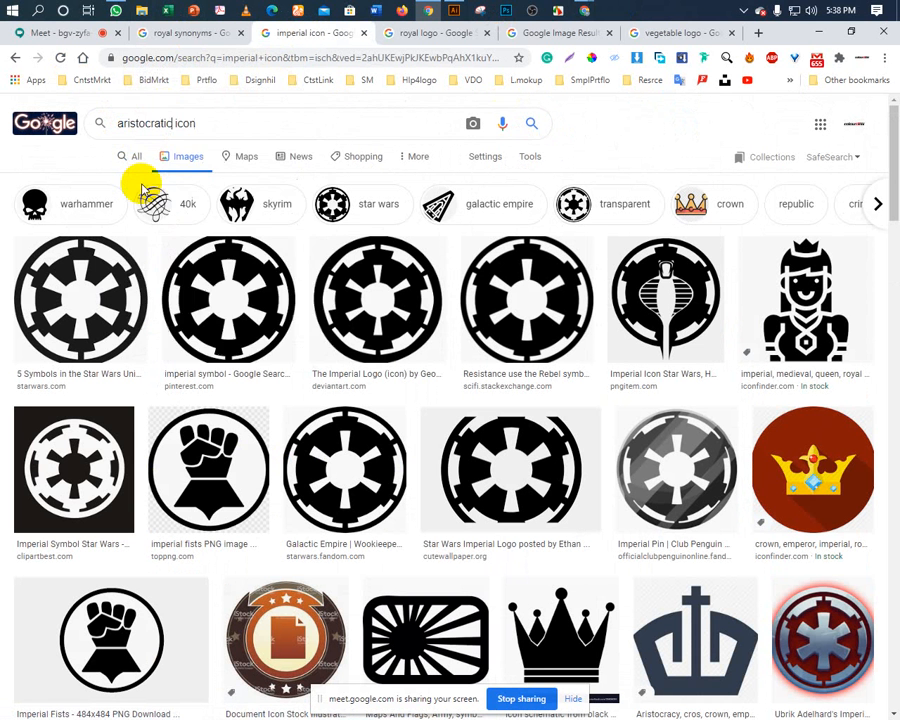
click(527, 126)
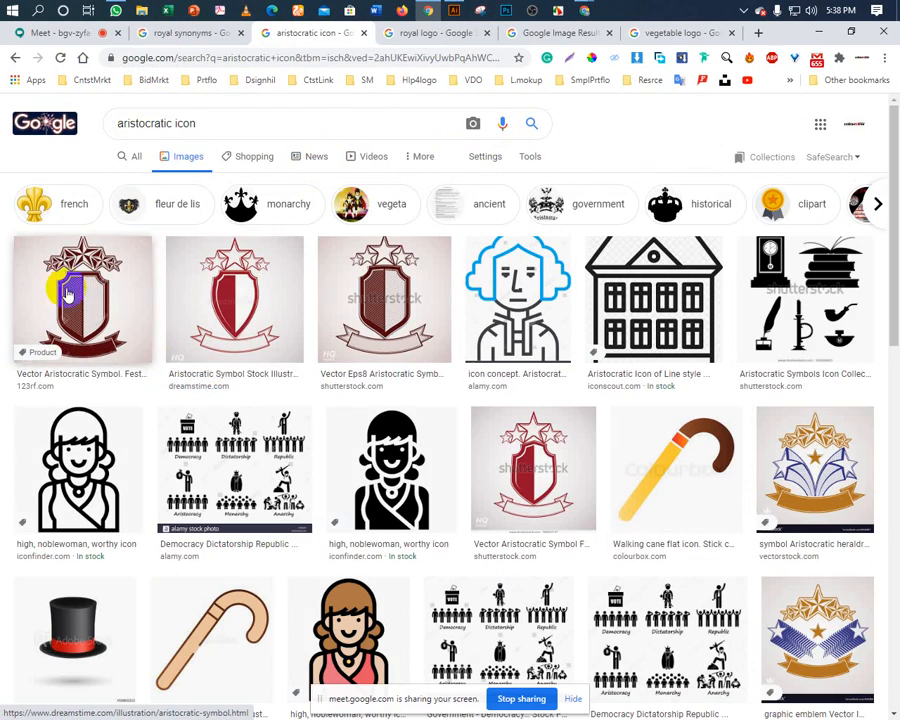
Examine the "aristocratic icon" image results for symbols that could express "royal" in the vegetable logo.
scroll(85, 400, down, 4)
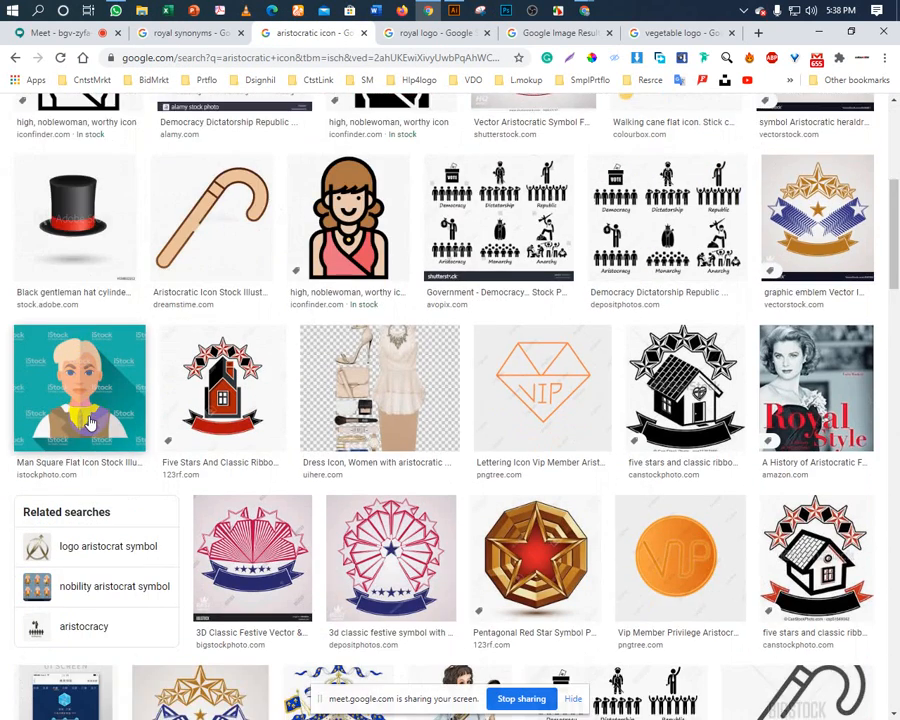
scroll(90, 422, down, 3)
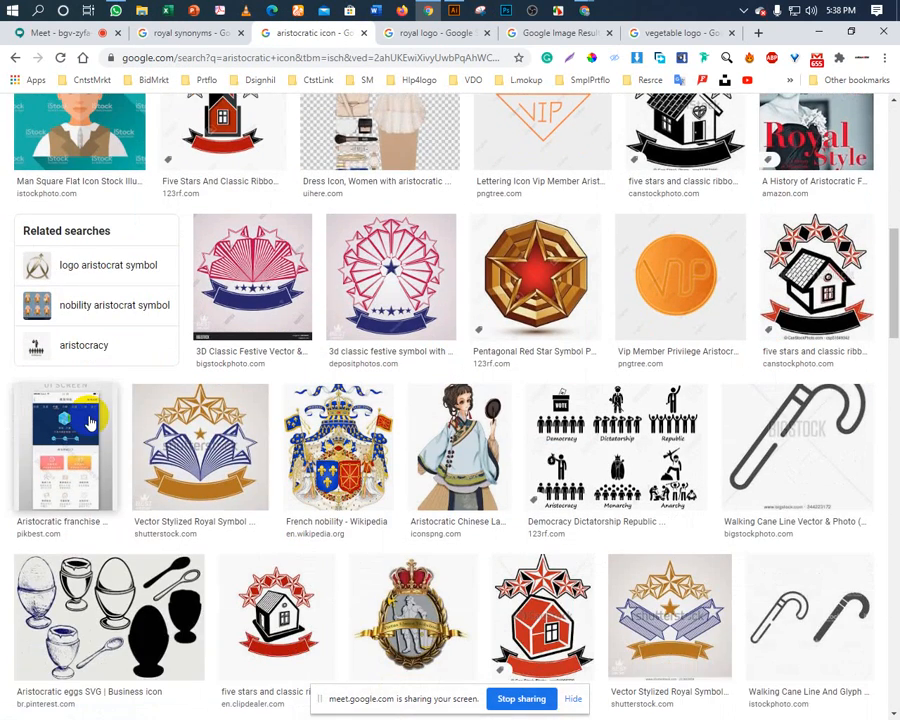
scroll(90, 422, down, 1)
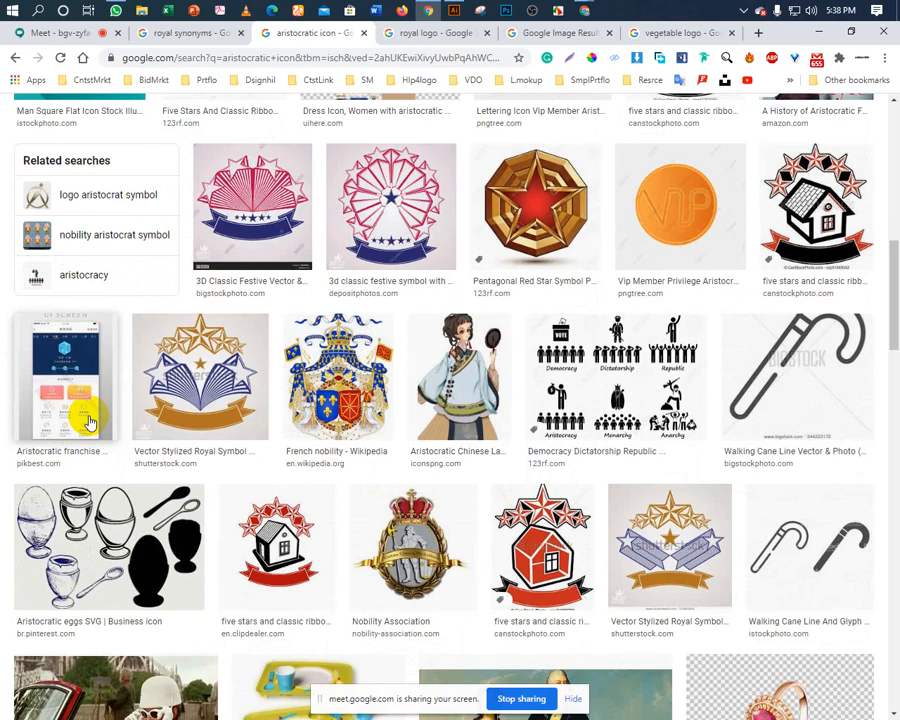
scroll(90, 422, down, 4)
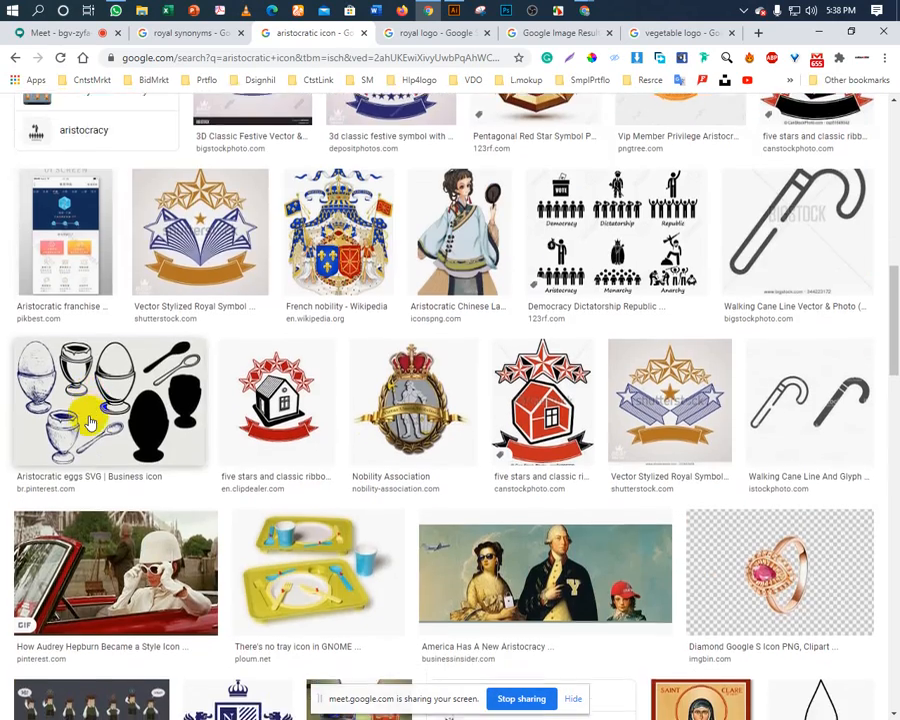
scroll(90, 422, up, 3)
scroll(90, 422, up, 10)
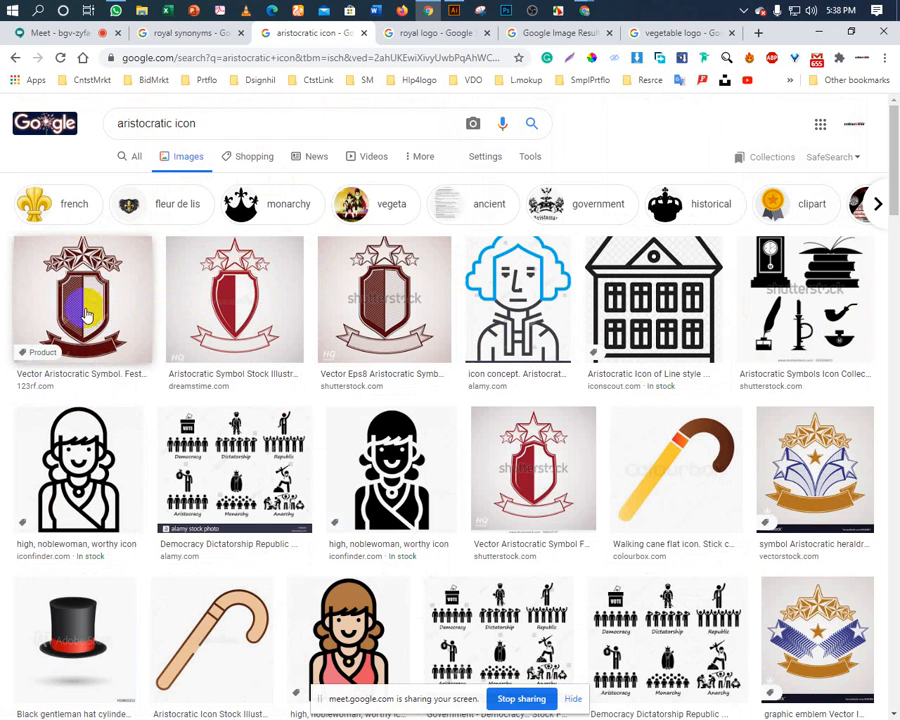
scroll(24, 366, down, 1)
scroll(24, 370, down, 1)
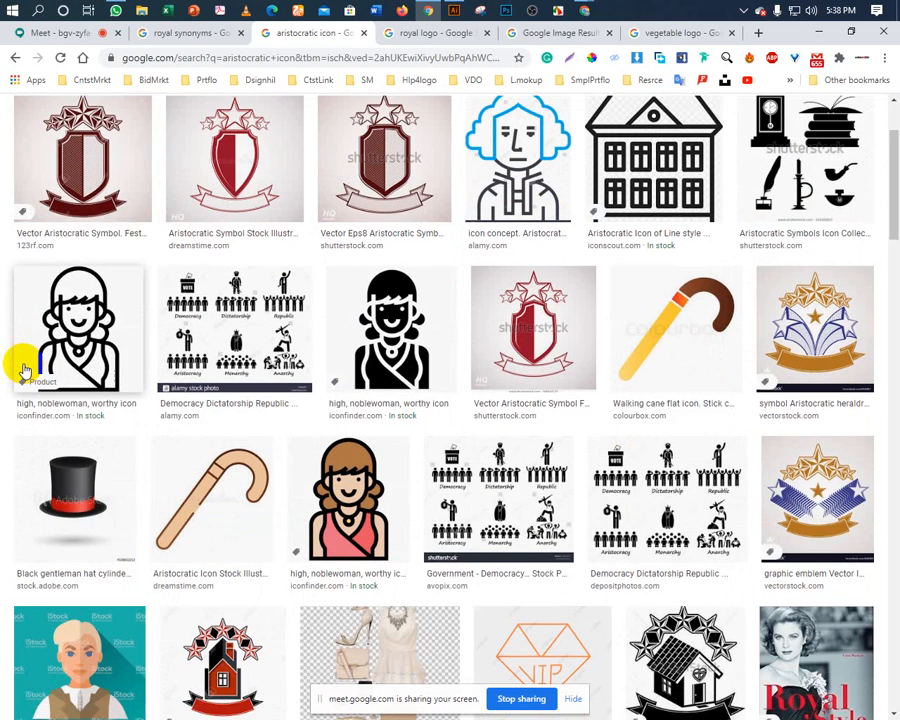
scroll(24, 370, down, 3)
scroll(24, 370, down, 3)
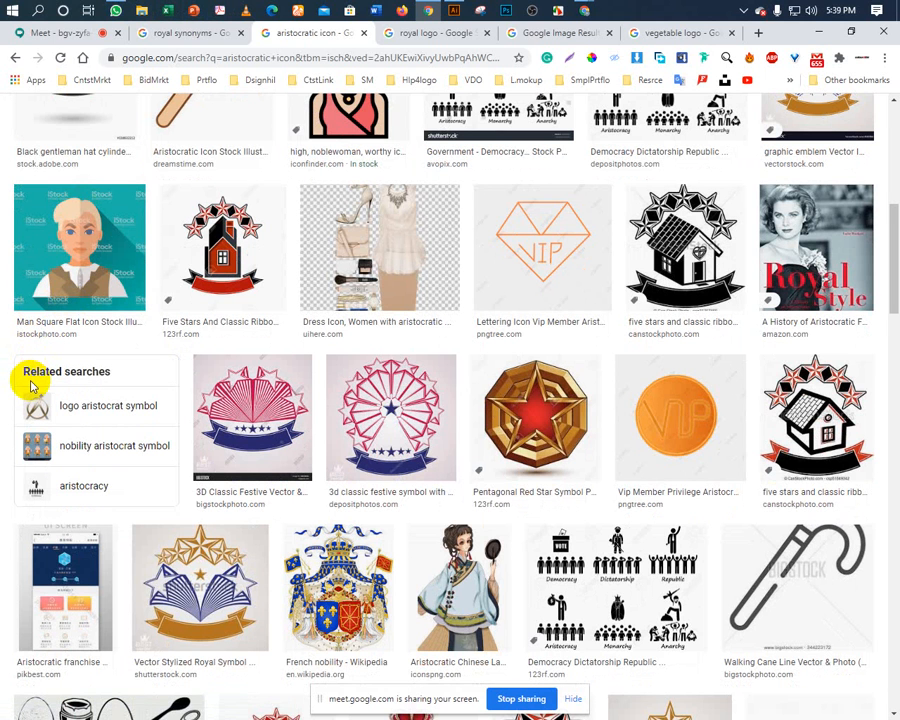
scroll(31, 385, down, 3)
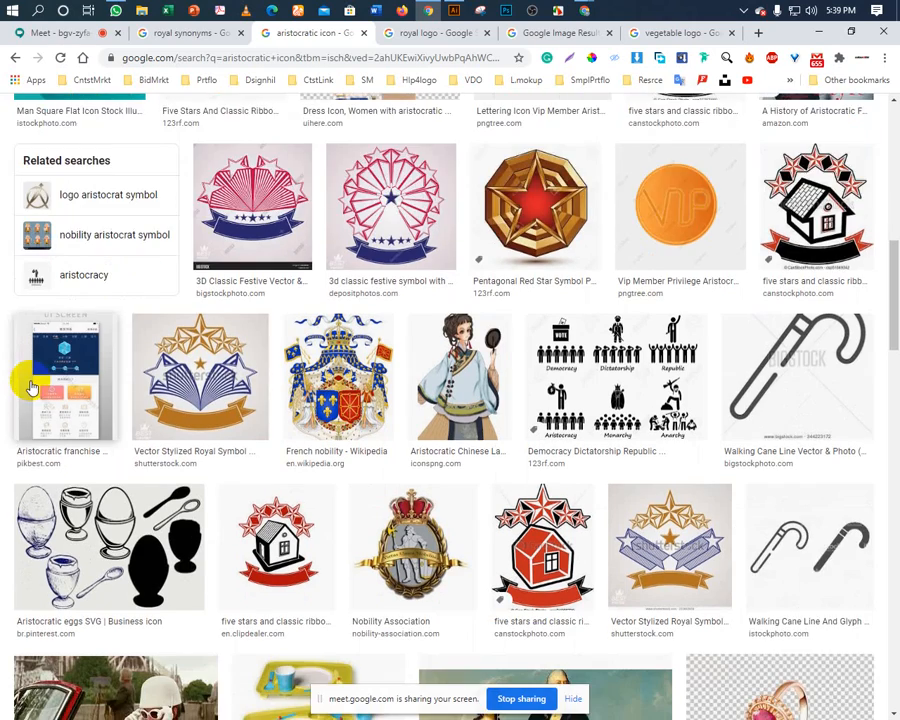
scroll(31, 385, down, 2)
scroll(31, 385, down, 2)
scroll(31, 385, down, 3)
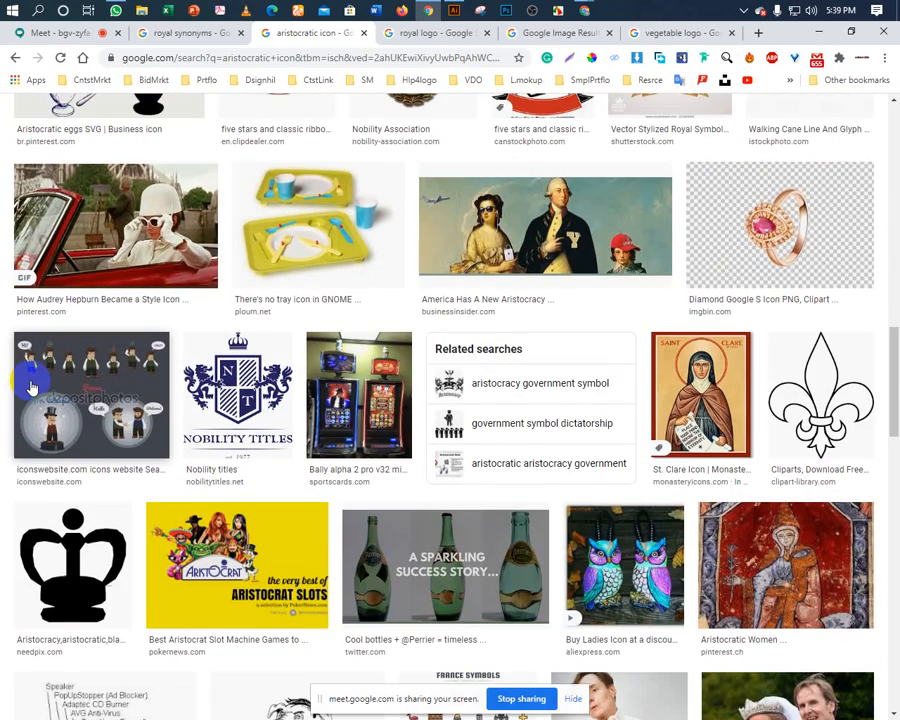
scroll(31, 385, down, 10)
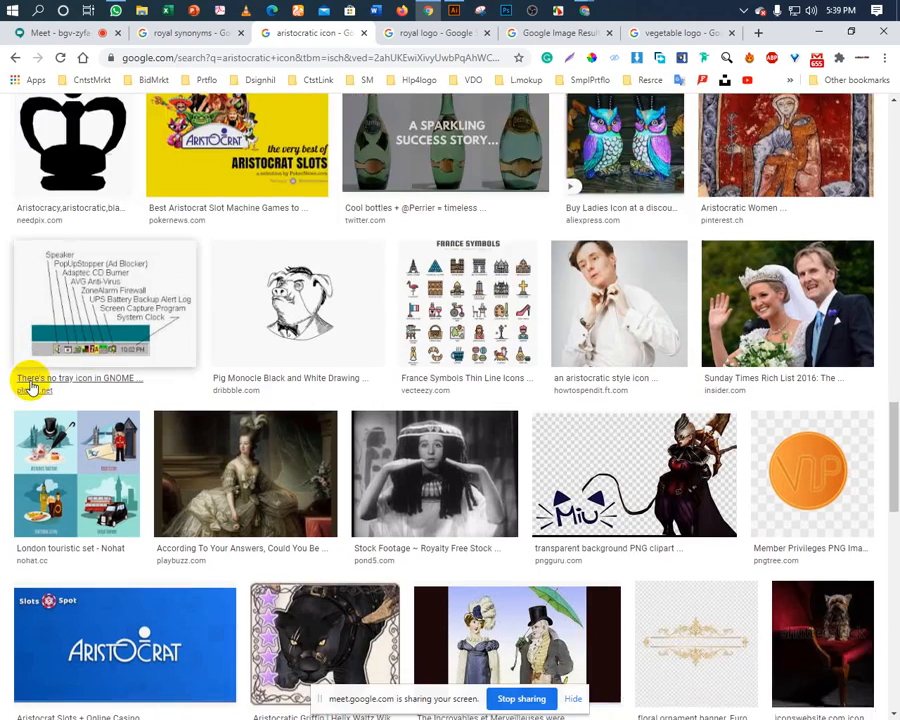
scroll(31, 385, down, 2)
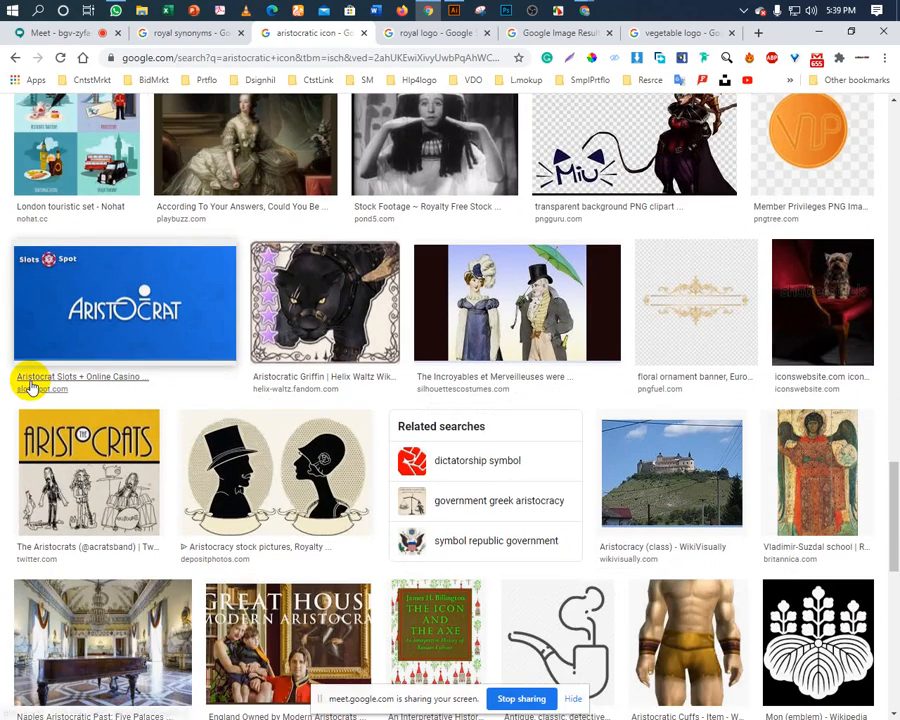
scroll(31, 385, down, 3)
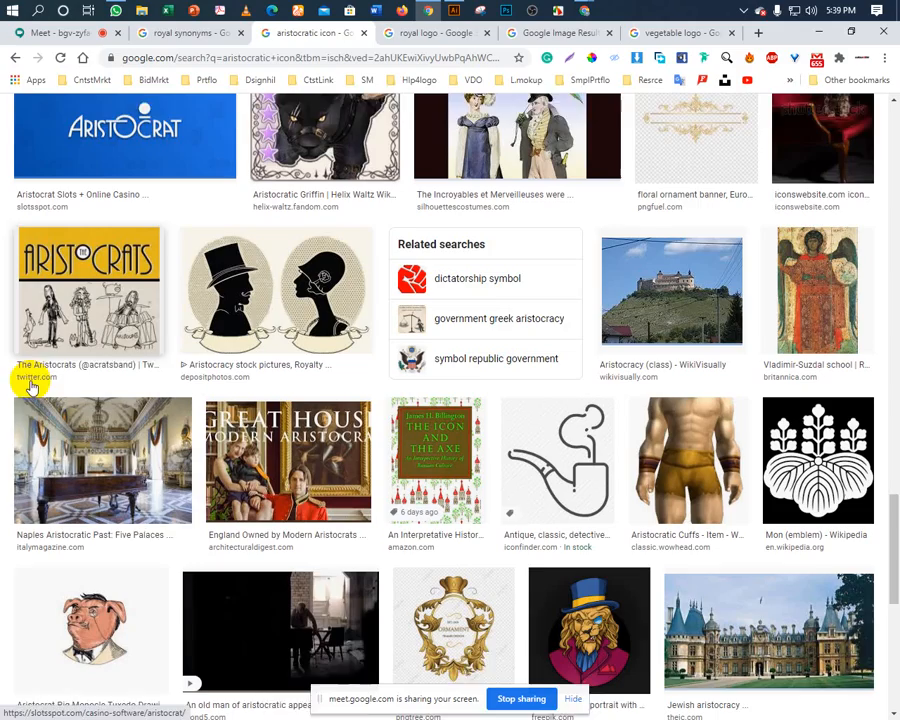
scroll(31, 385, down, 7)
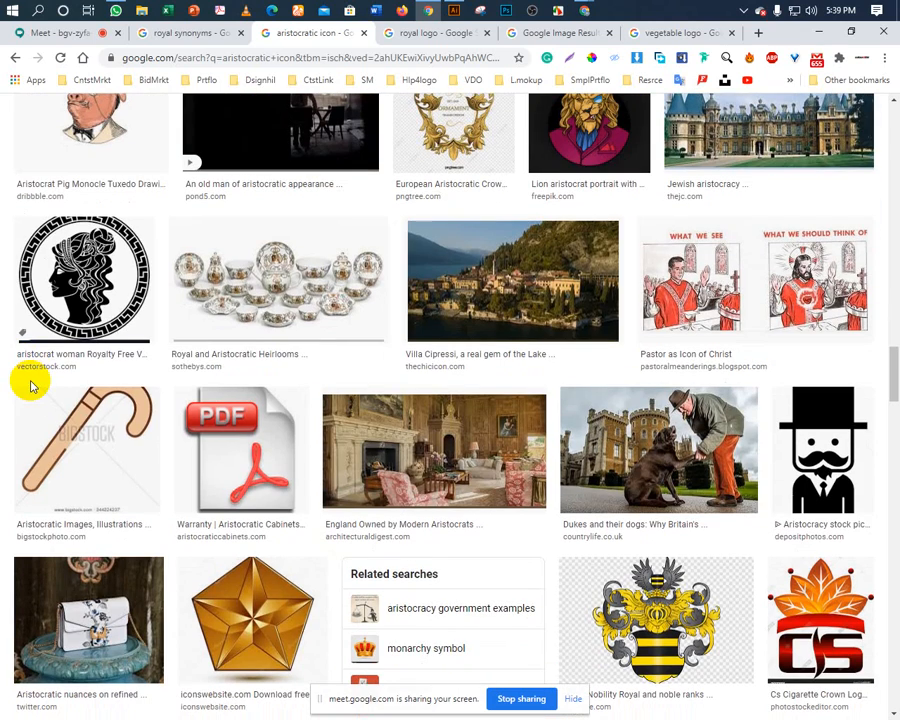
scroll(27, 425, down, 7)
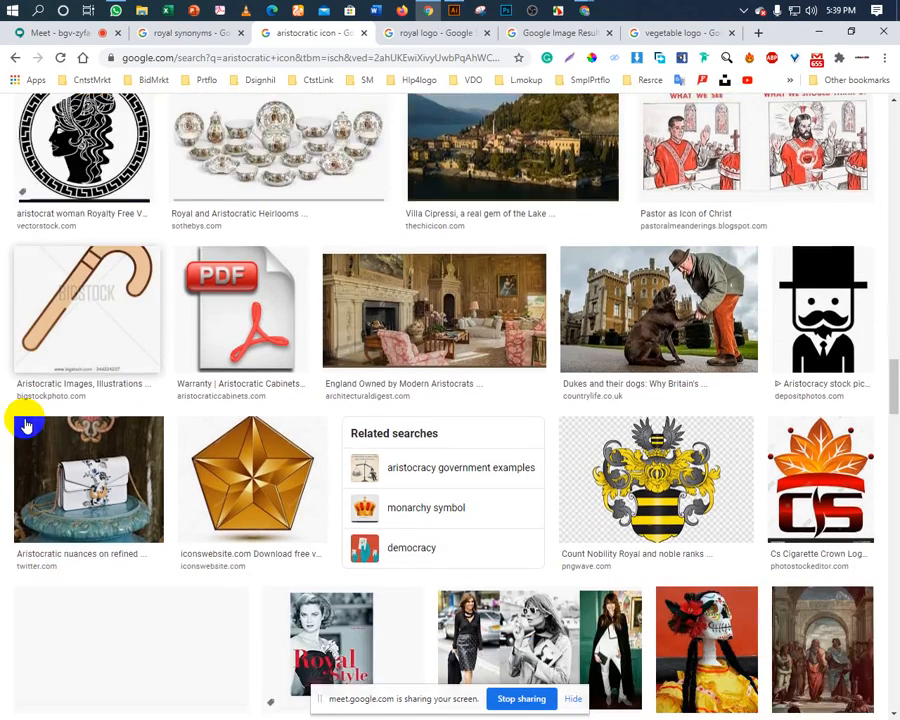
scroll(27, 425, down, 4)
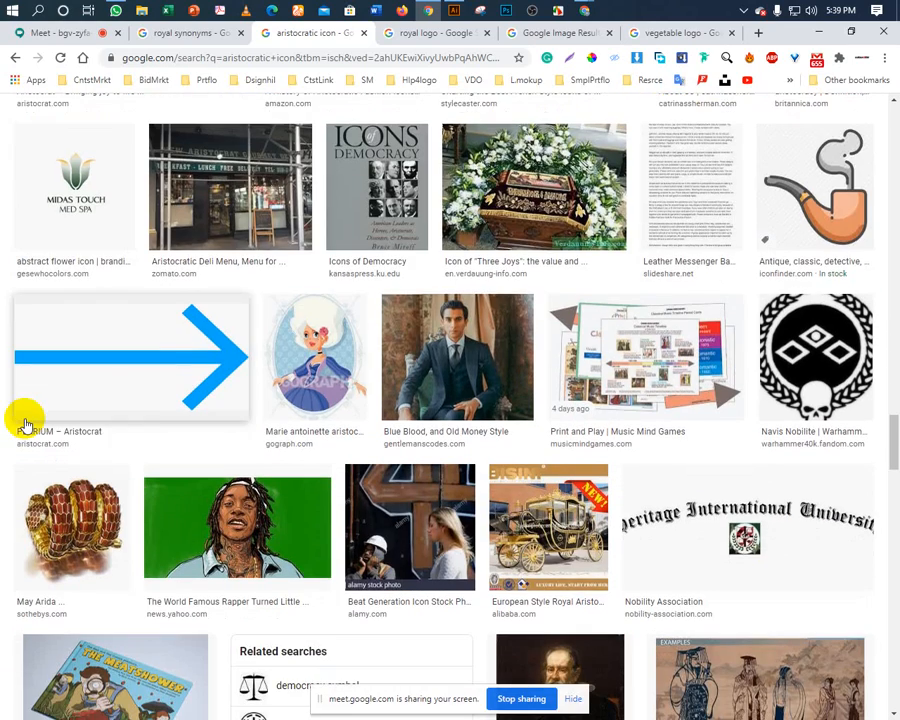
scroll(27, 425, down, 6)
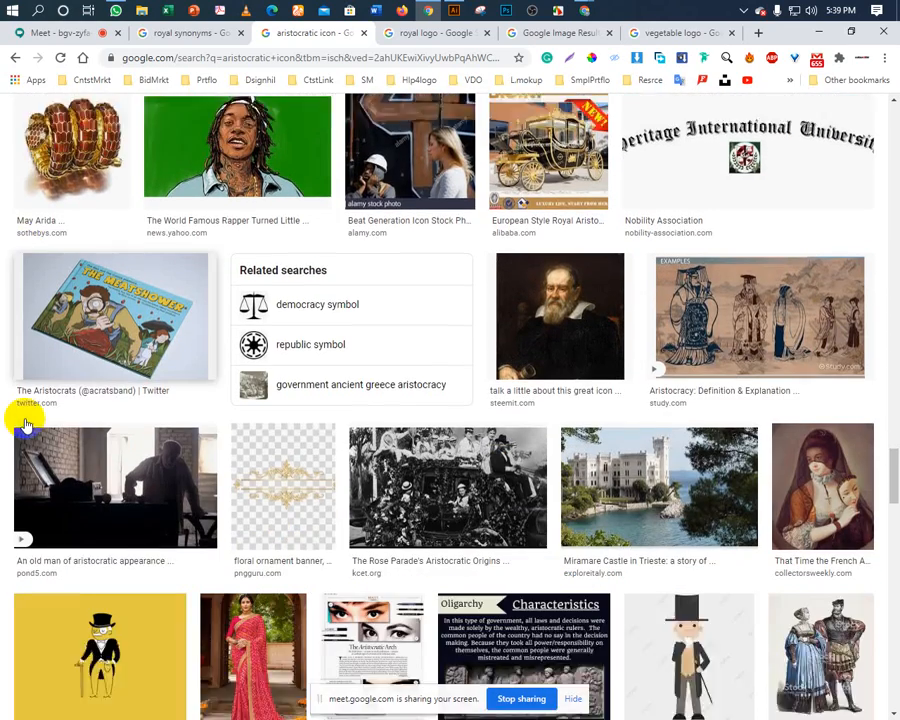
Filter the aristocratic icon image results by monarchy and look through the crown, throne and crest references.
scroll(27, 425, up, 20)
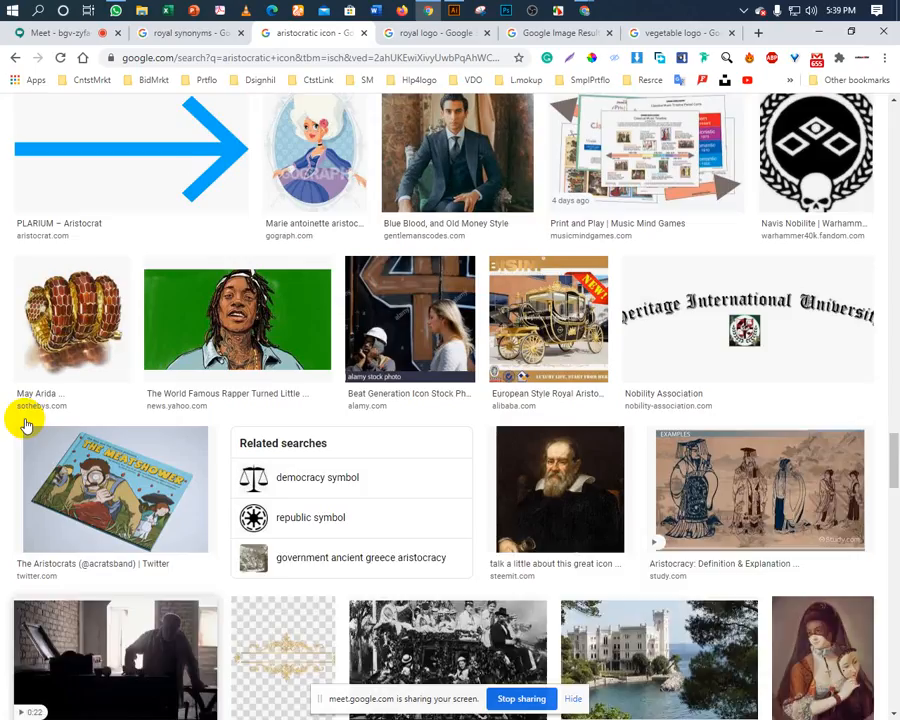
scroll(27, 425, up, 15)
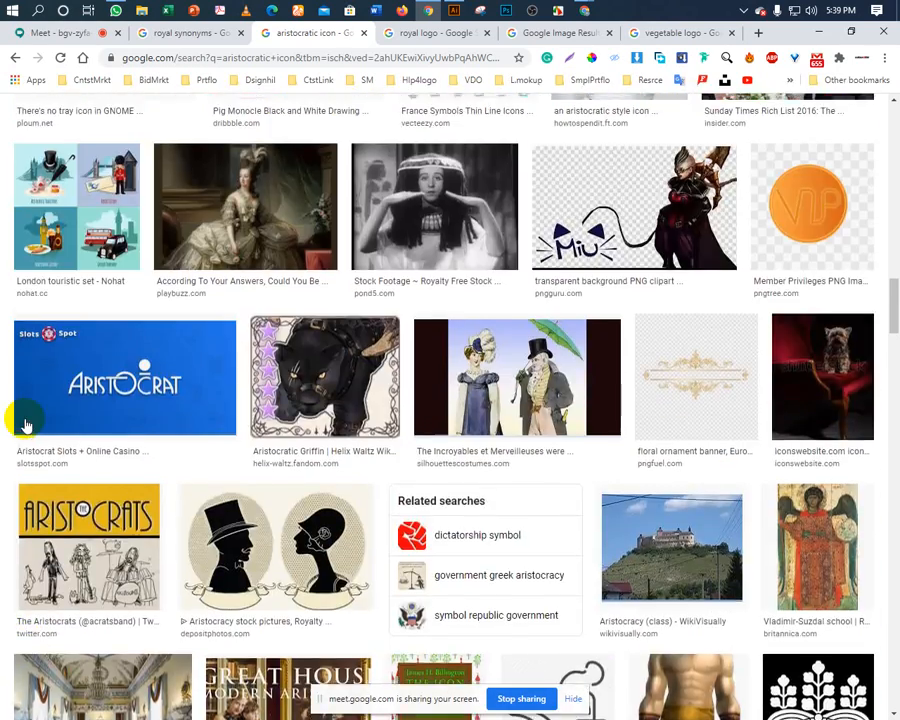
scroll(27, 425, up, 3)
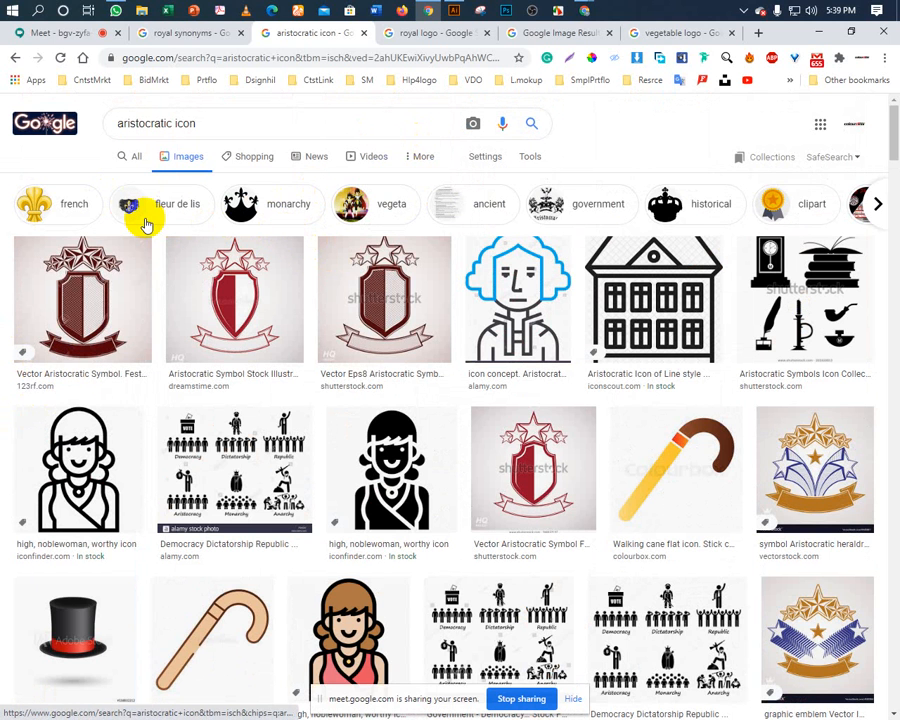
click(235, 201)
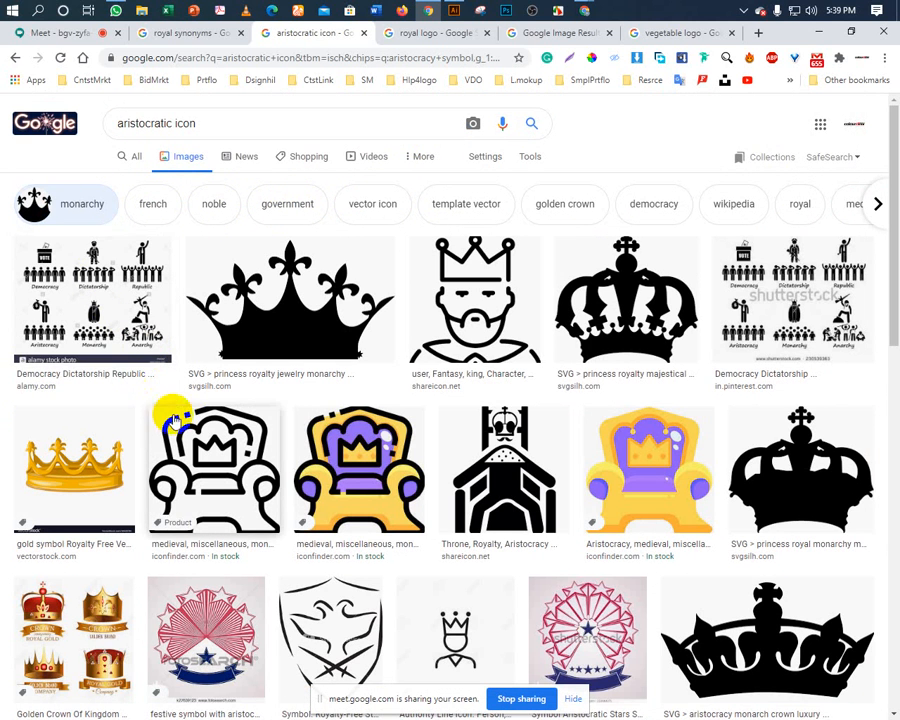
scroll(256, 468, down, 3)
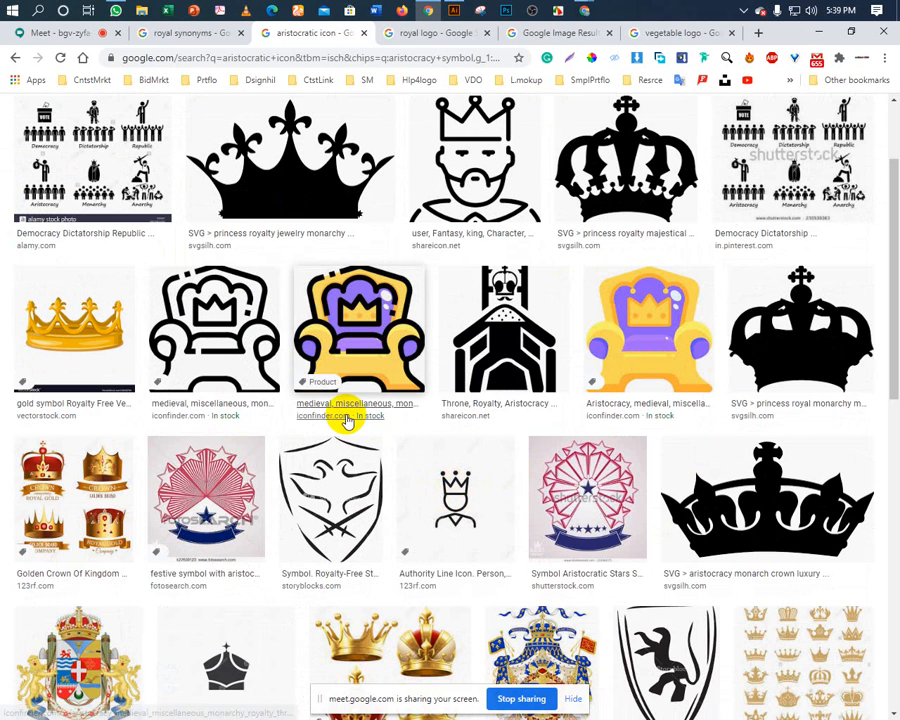
scroll(346, 412, up, 3)
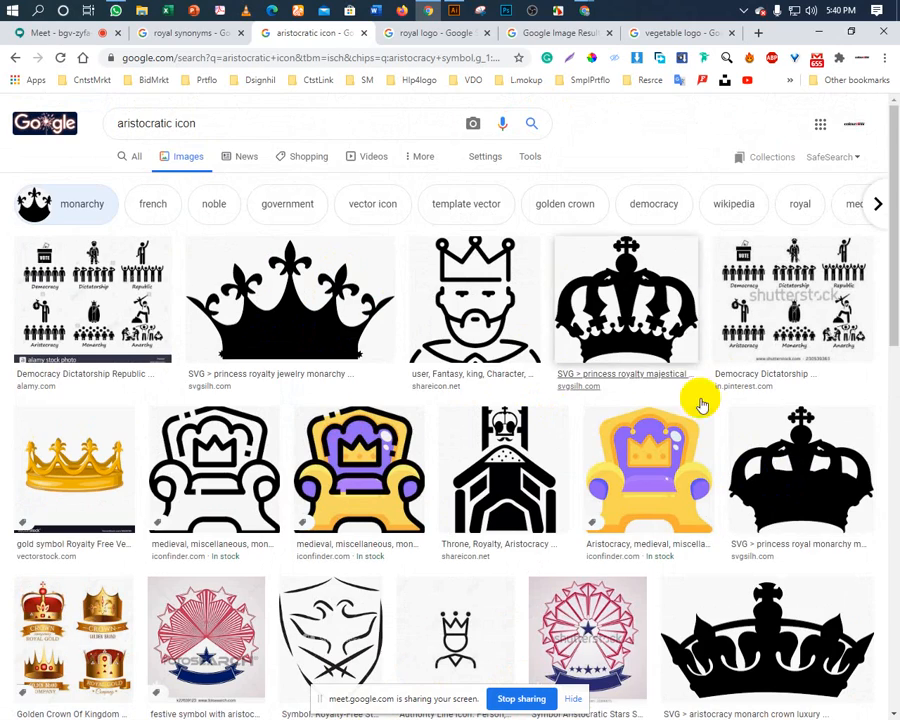
scroll(673, 516, down, 4)
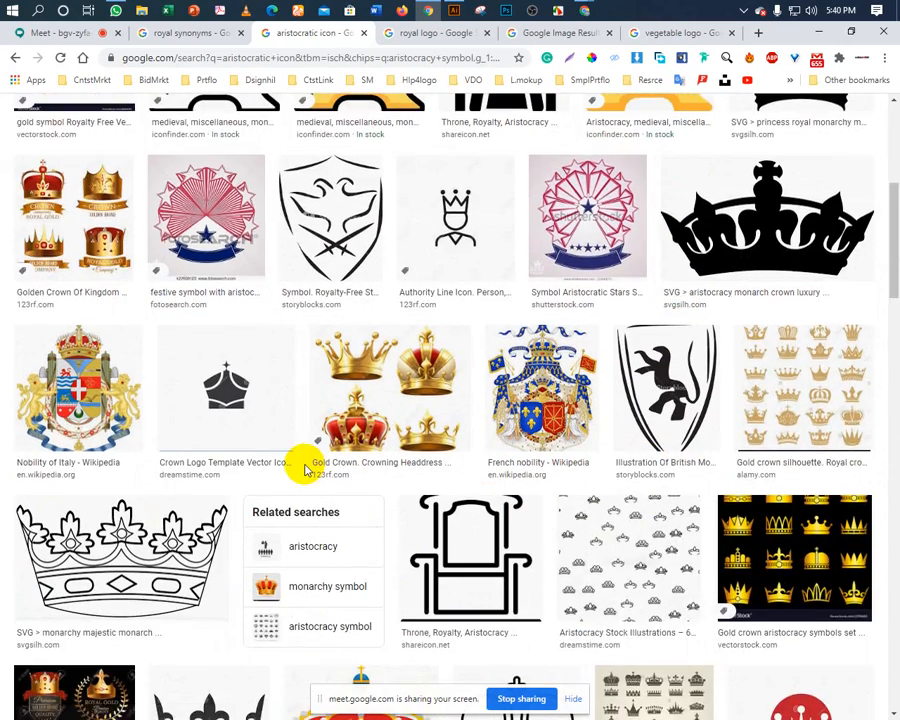
scroll(307, 470, down, 2)
scroll(307, 470, down, 3)
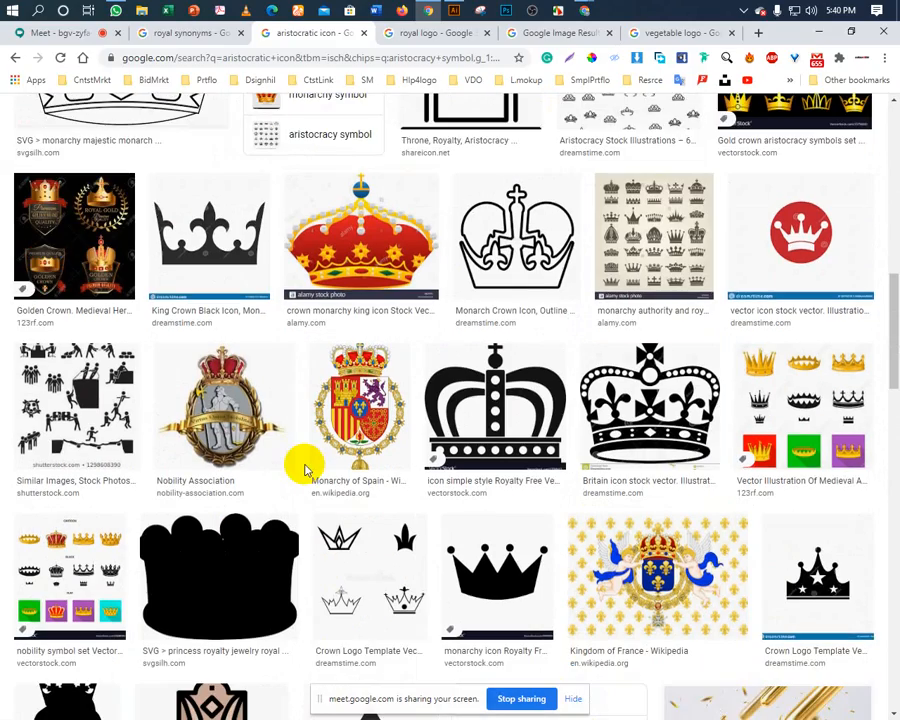
scroll(305, 468, down, 3)
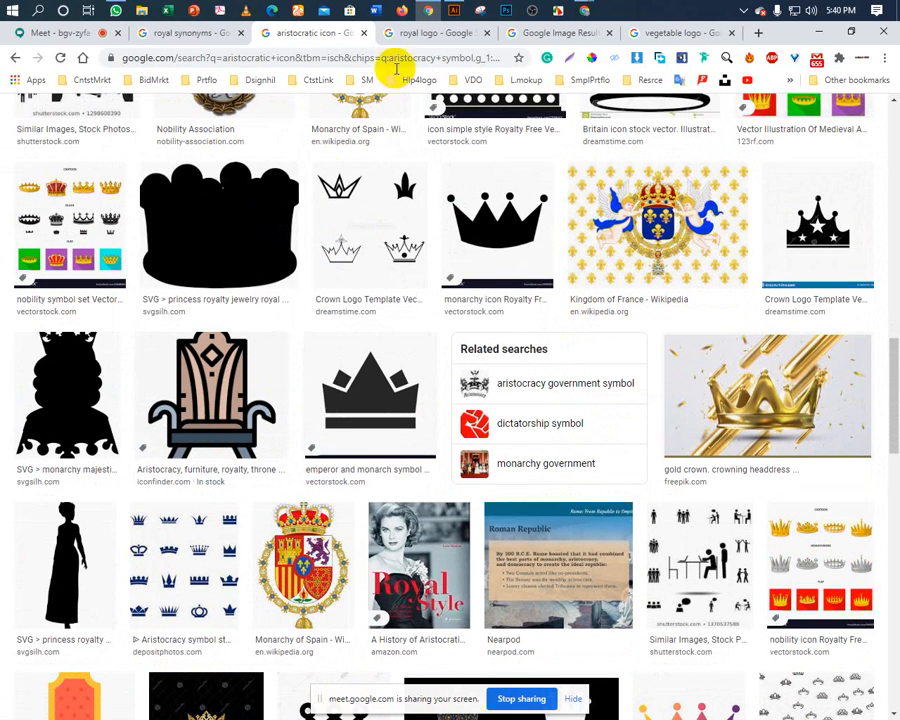
Switch to Illustrator and review the Royal Vegelery logo concepts on the artboard.
click(447, 13)
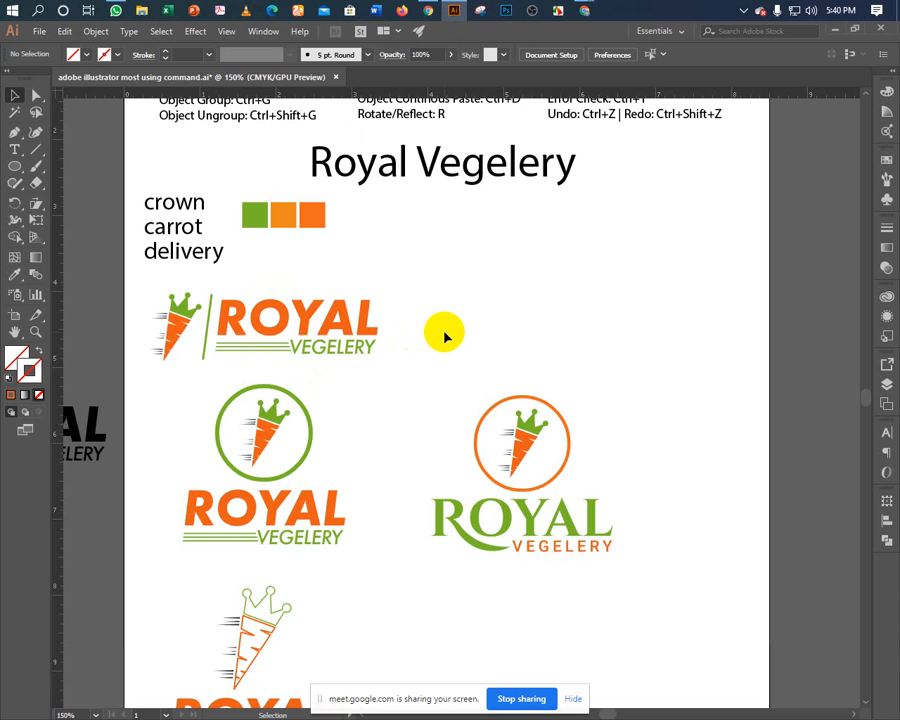
scroll(444, 336, down, 5)
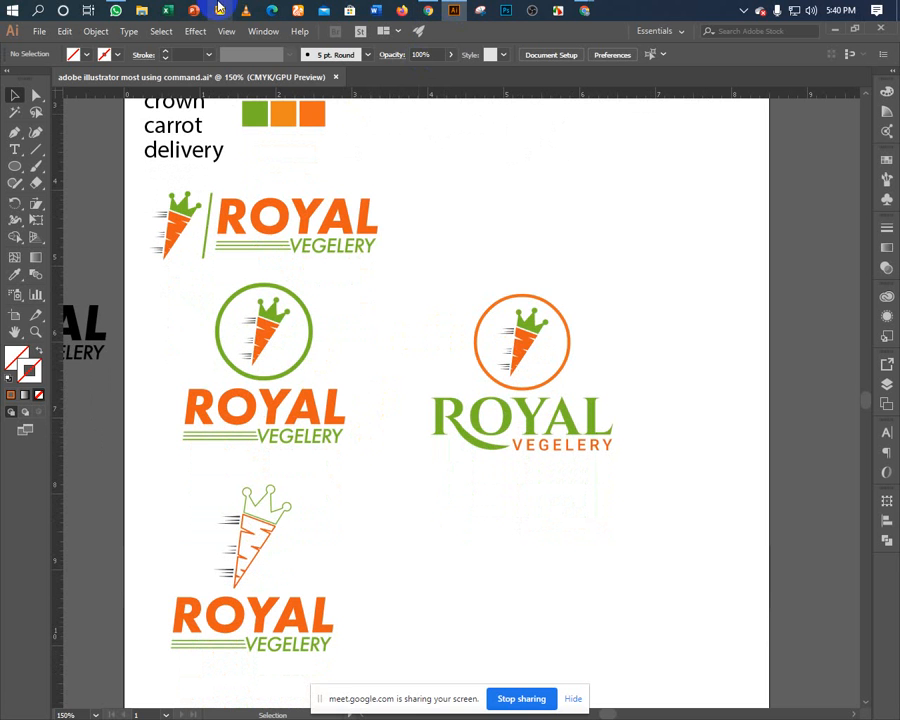
Switch to the Google Meet call in Chrome and check its chat messages and participant list, closing the meeting details after each.
click(430, 11)
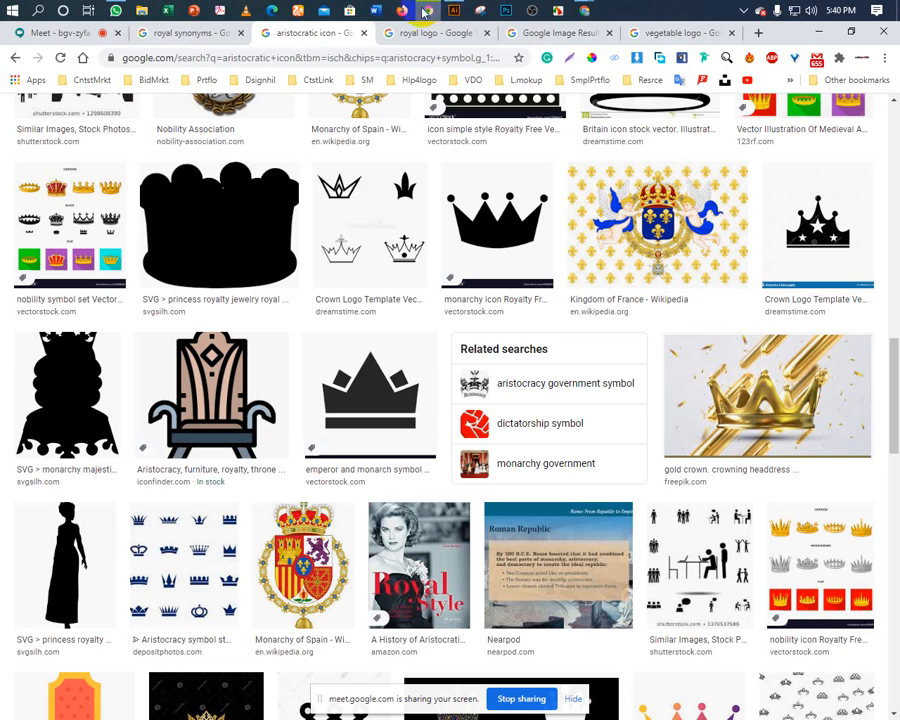
click(70, 35)
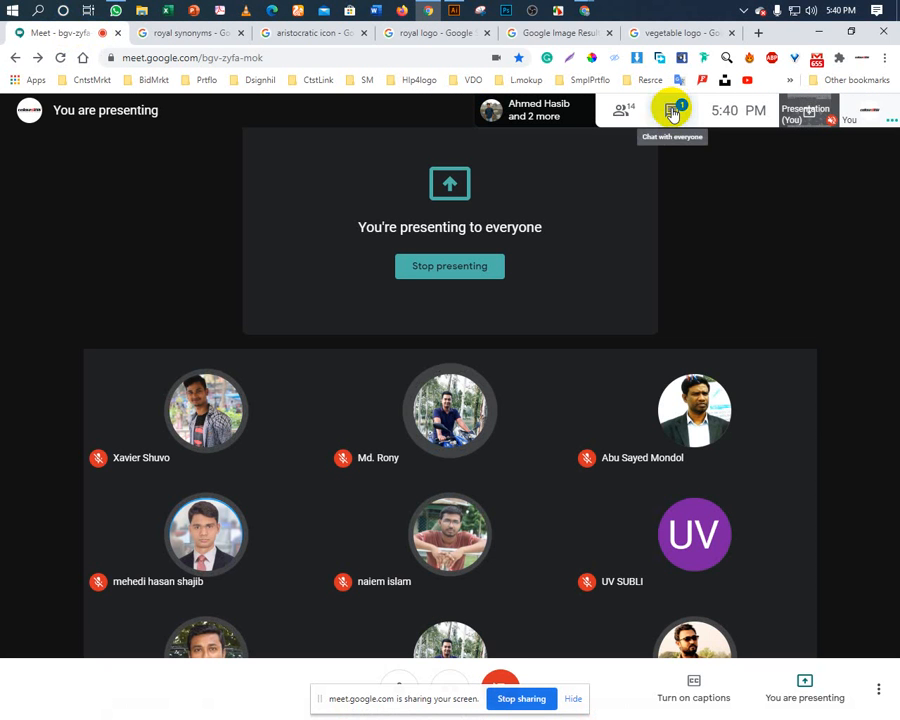
click(671, 110)
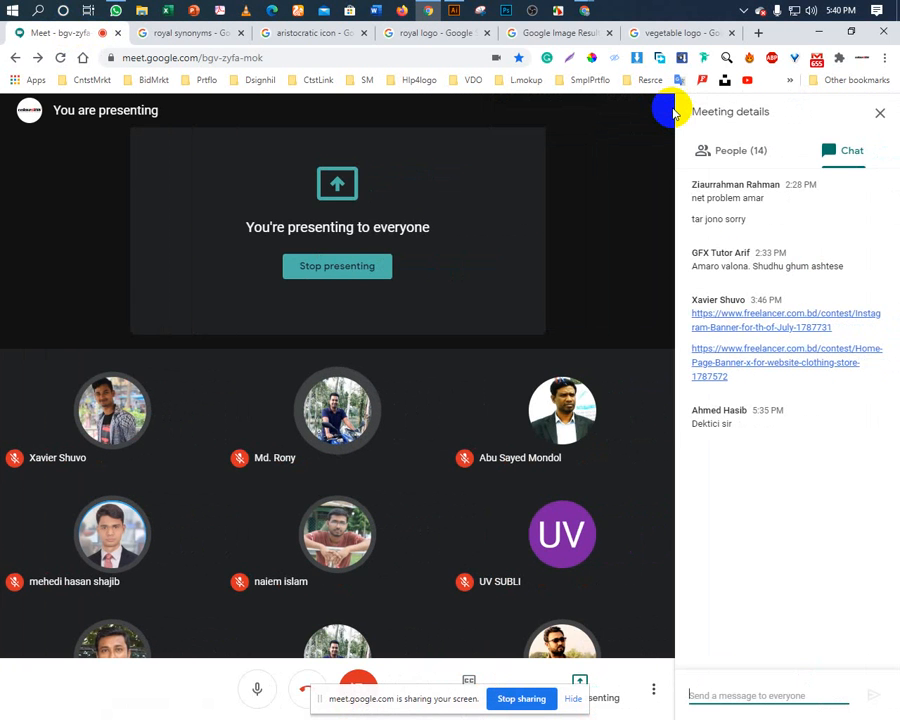
click(880, 117)
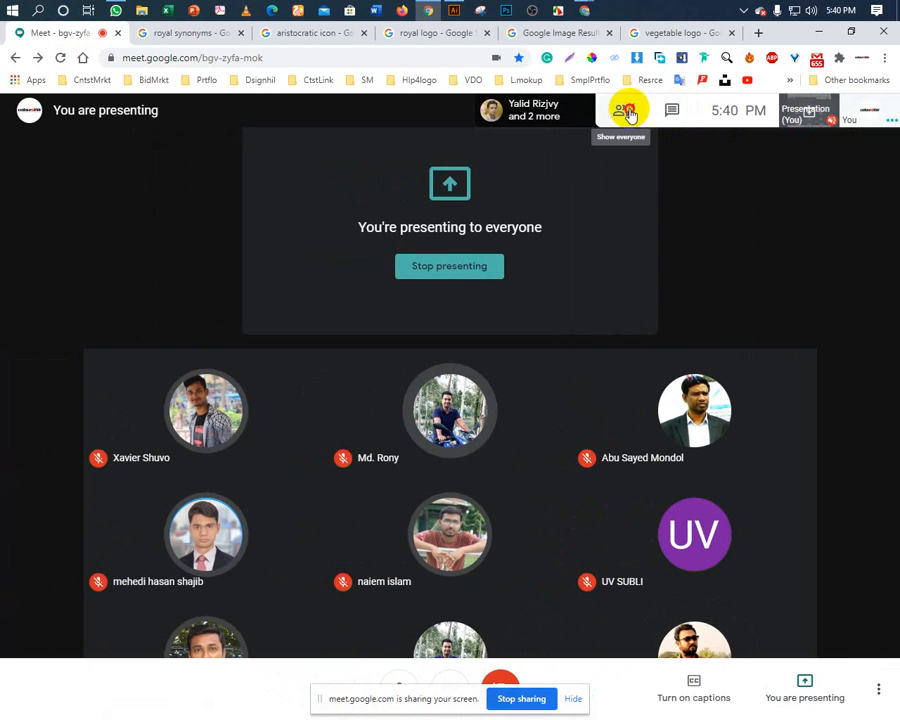
click(625, 112)
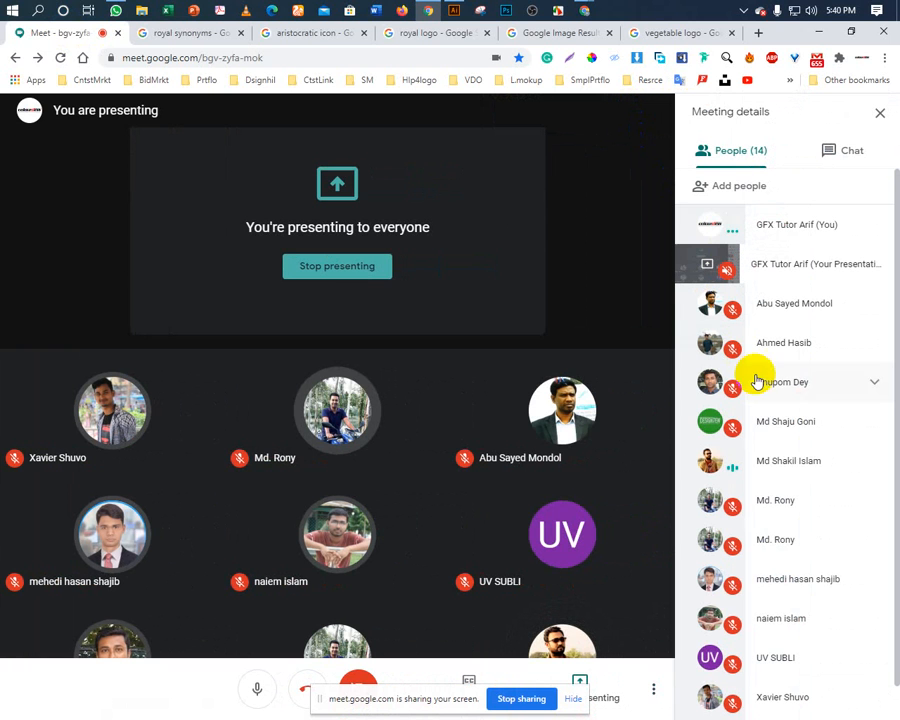
scroll(840, 428, down, 1)
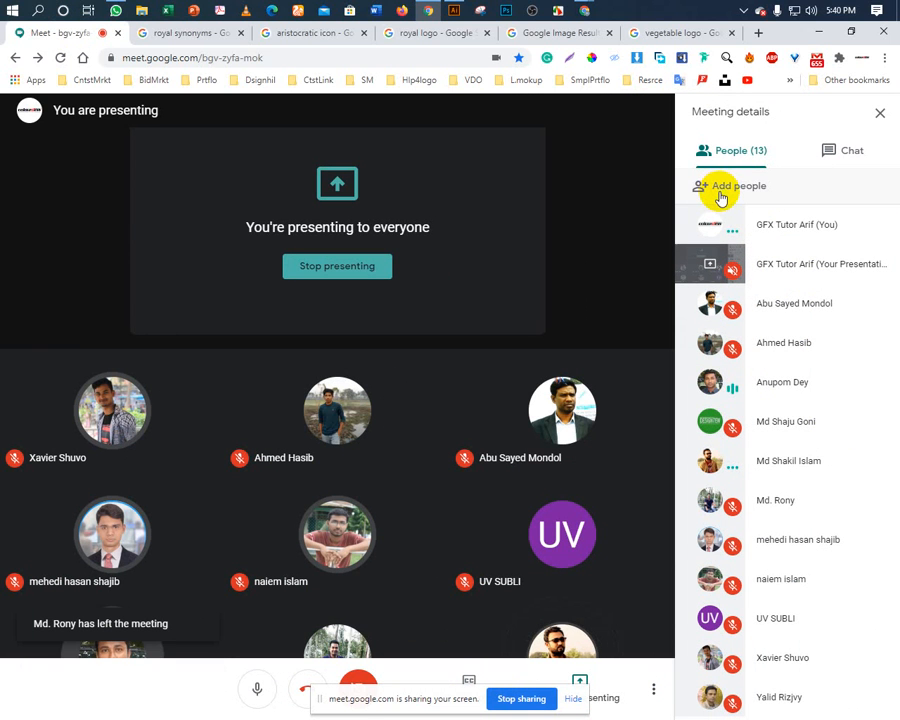
click(879, 116)
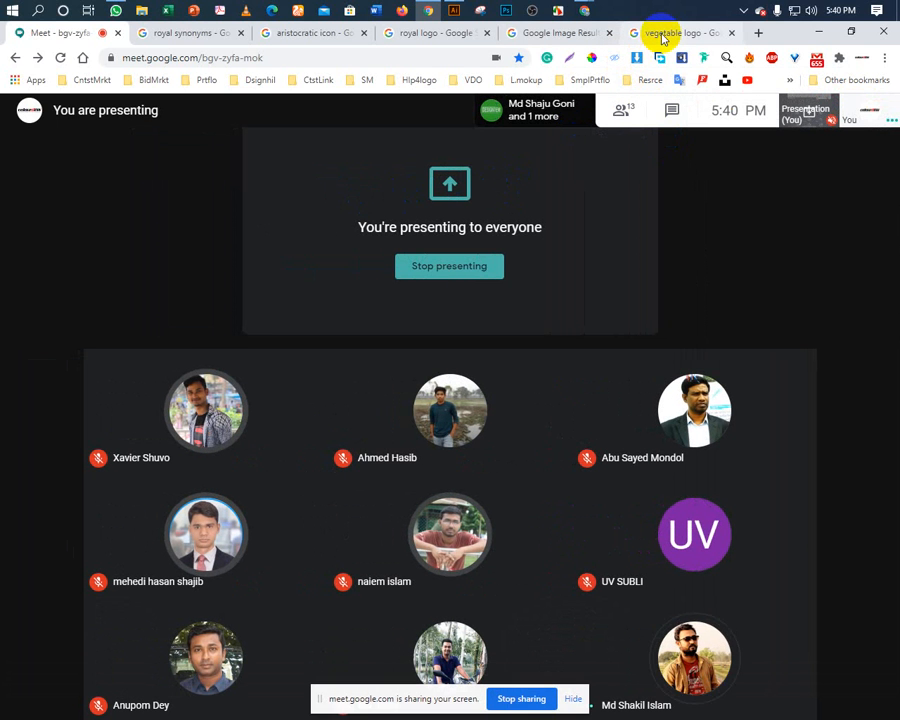
Close all the Google search and image result pages, keeping only the Meet call open.
click(731, 33)
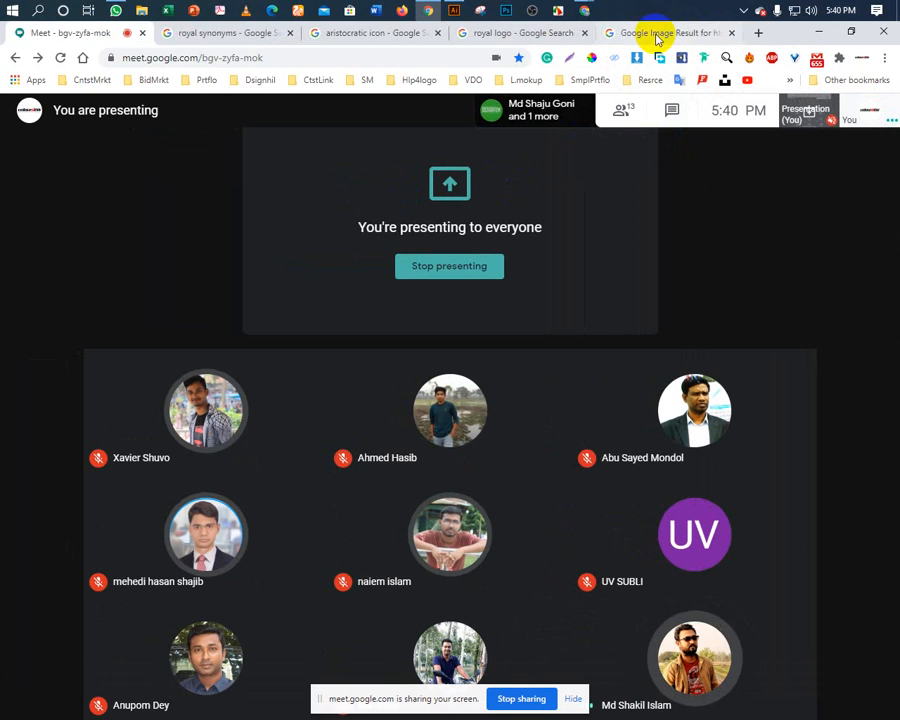
click(291, 34)
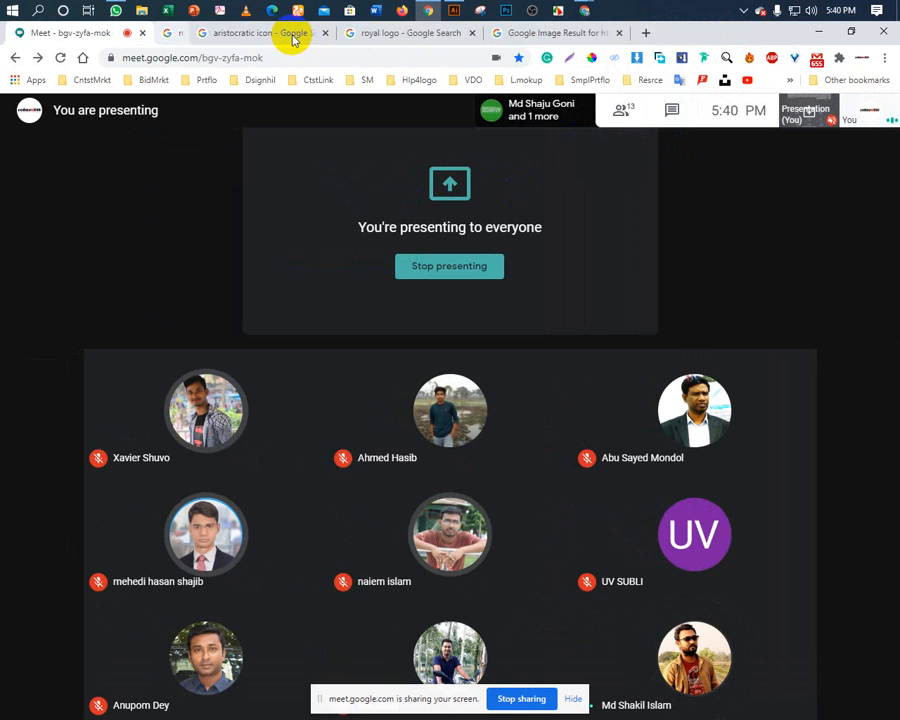
click(291, 34)
click(291, 34)
click(291, 34)
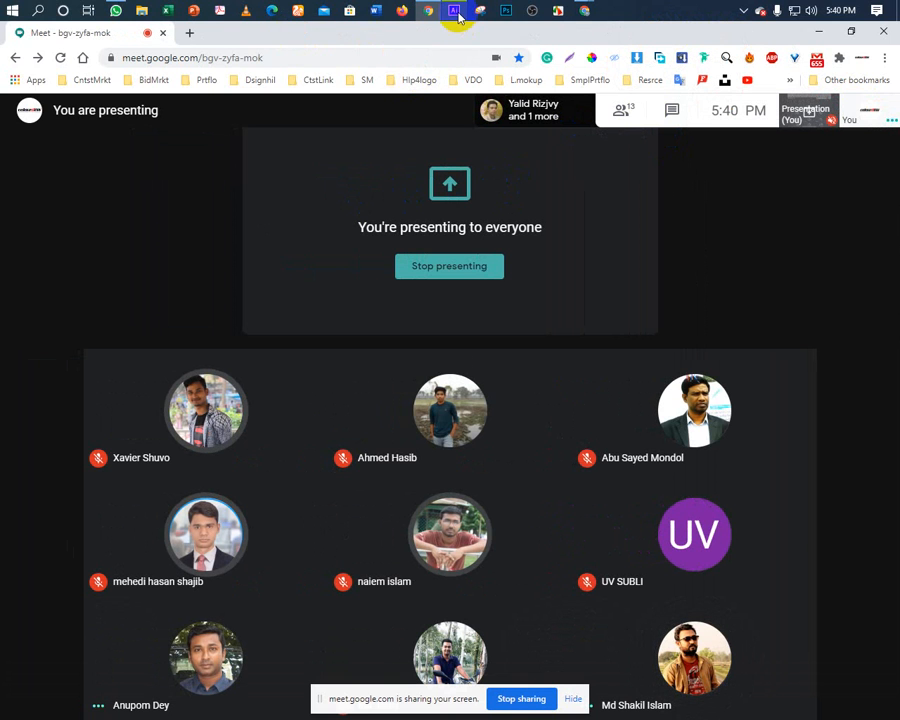
Switch to Illustrator and save the document as a new AI file named "royal vegelery" on the Desktop with the default Illustrator options.
click(457, 13)
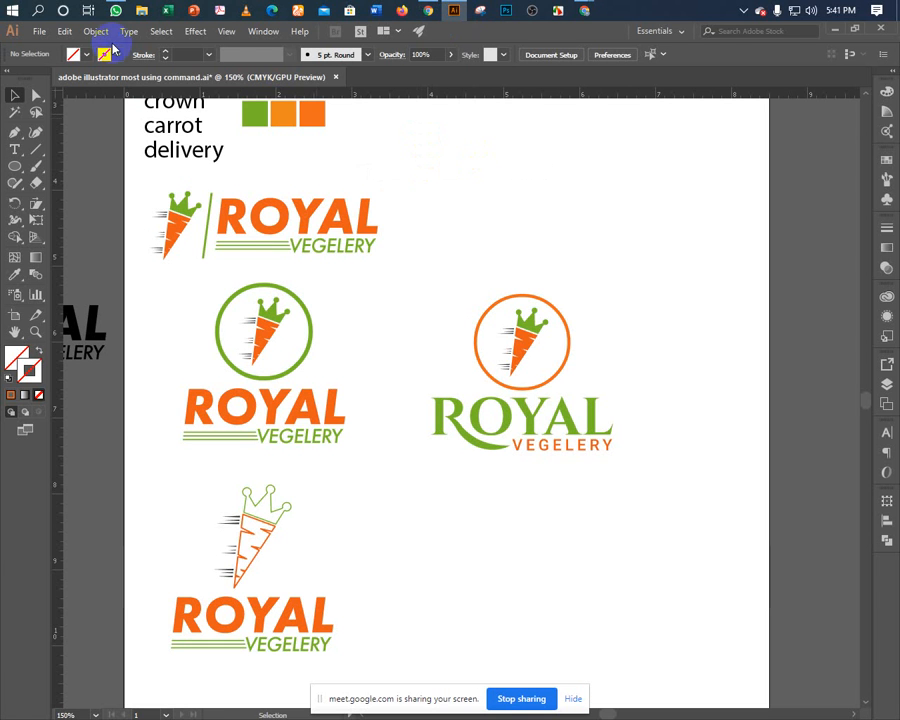
click(40, 31)
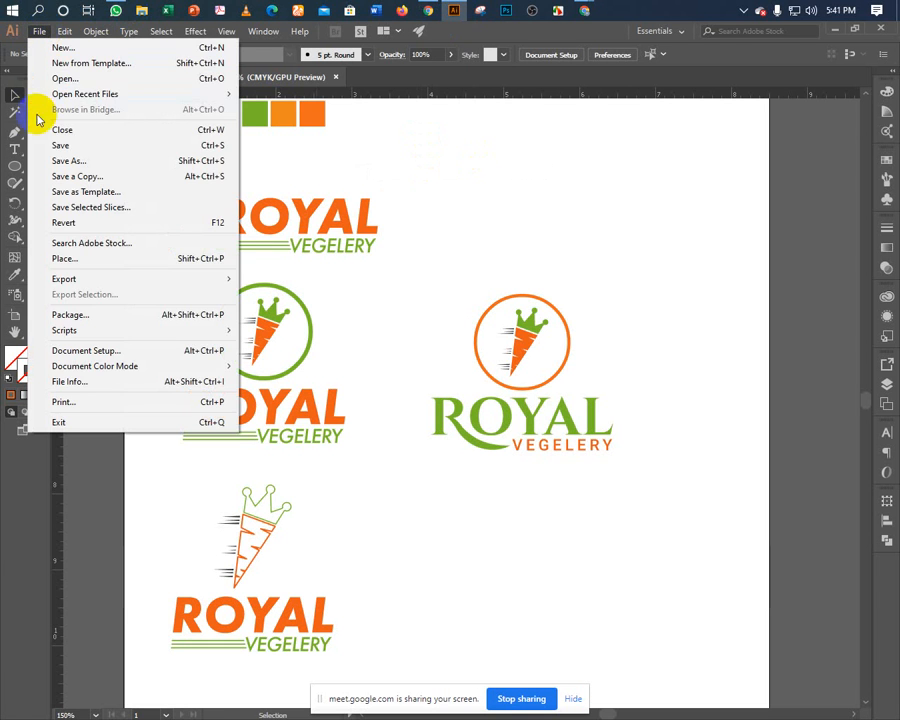
click(55, 161)
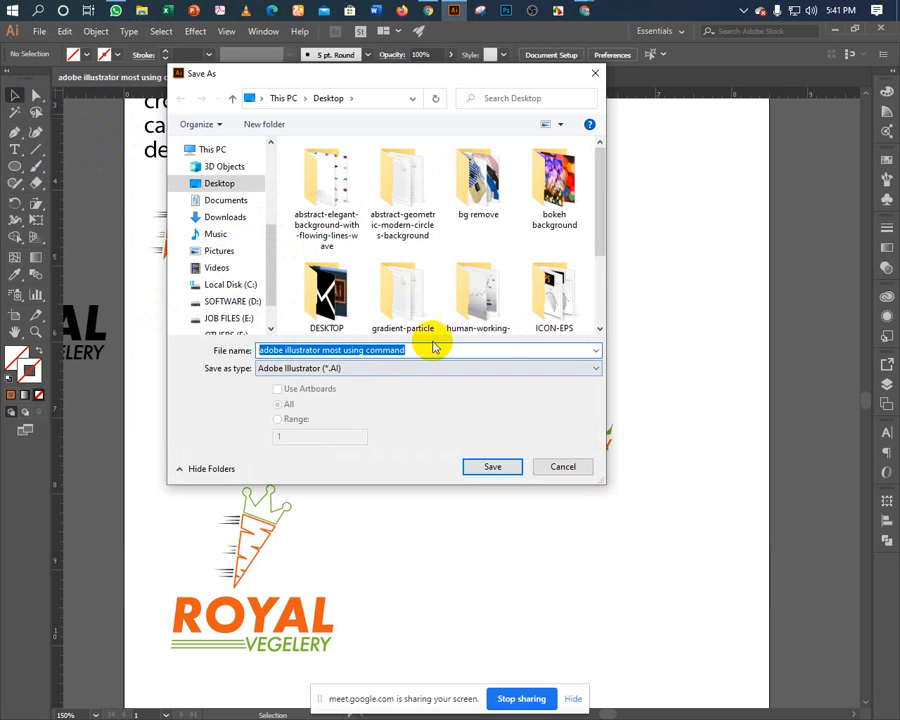
text(royal vegelery)
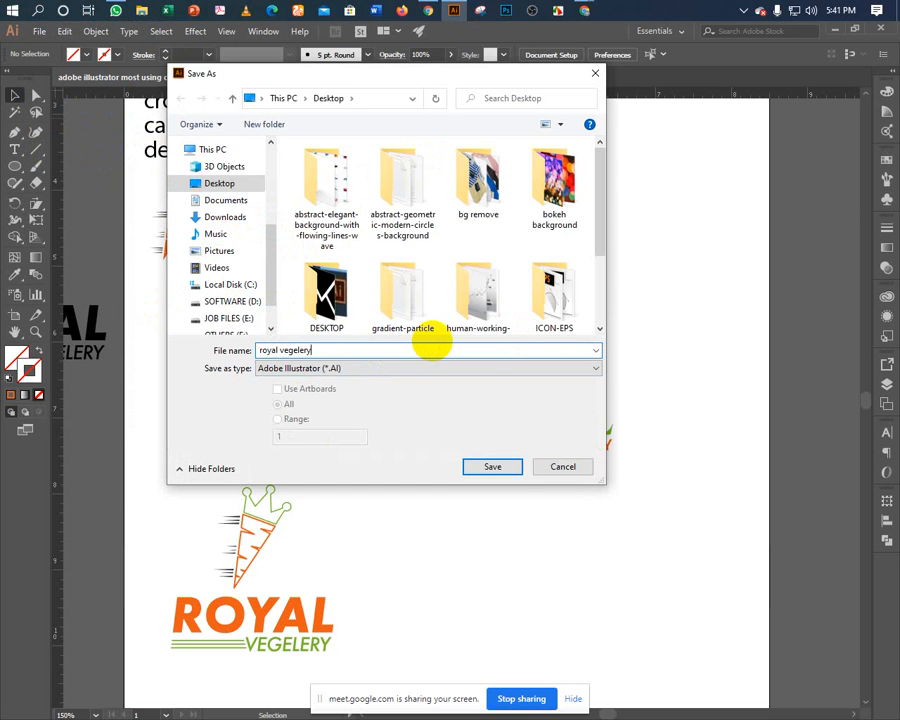
key(Return)
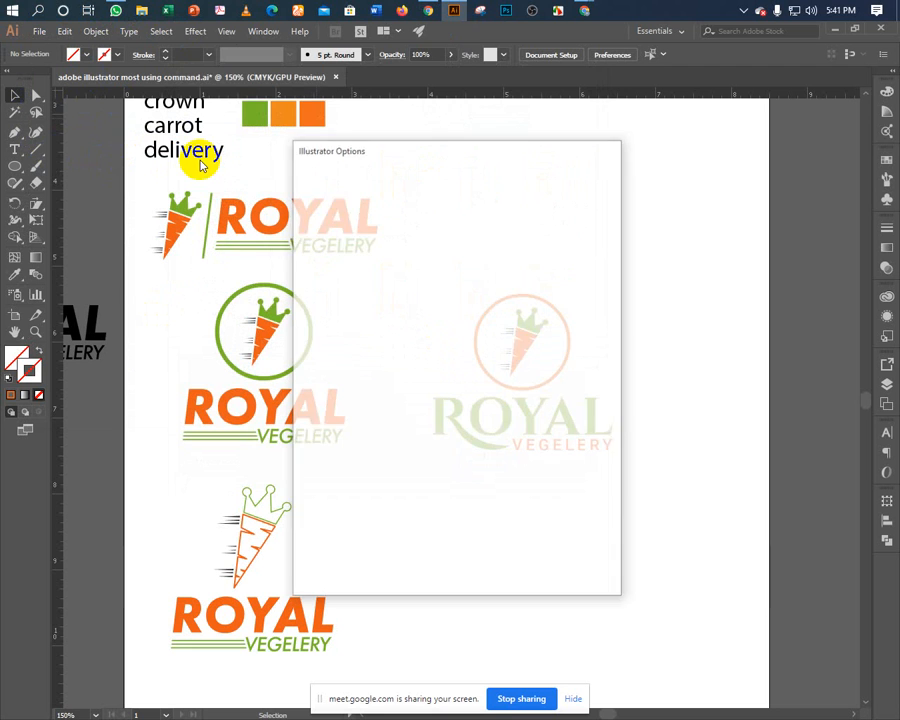
key(Return)
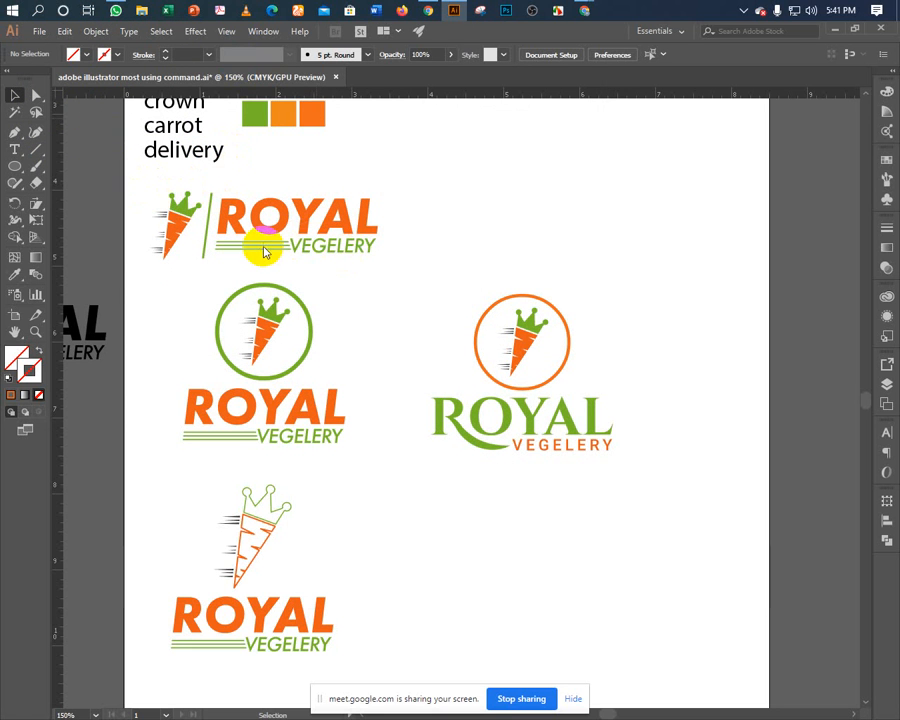
Select the horizontal ROYAL VEGELERY logo group with the carrot icon and divider line, and copy it.
click(226, 210)
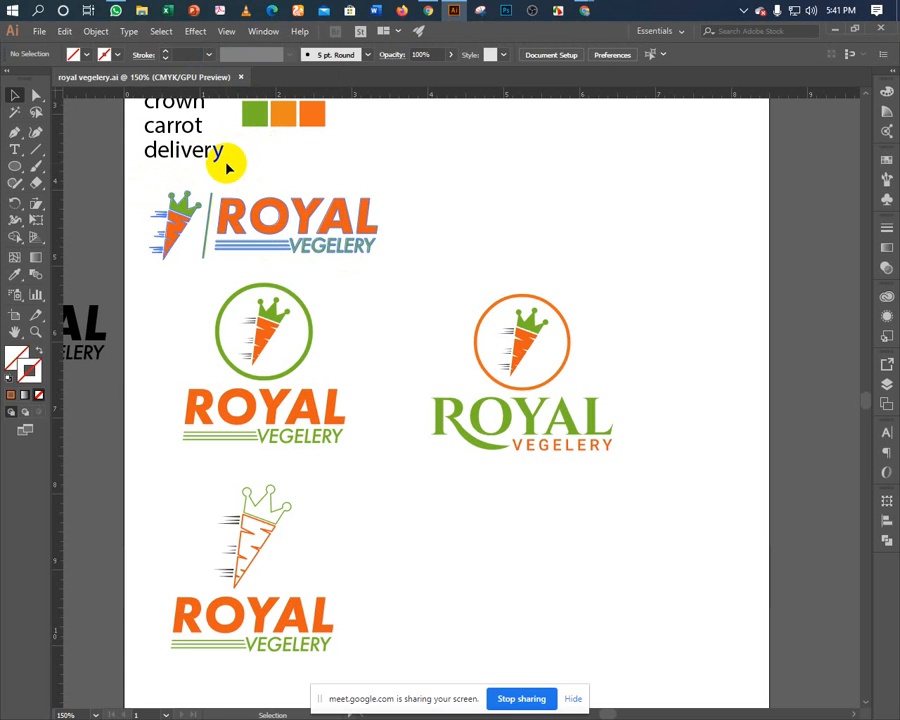
click(239, 173)
drag(143, 185, 390, 257)
drag(139, 182, 364, 257)
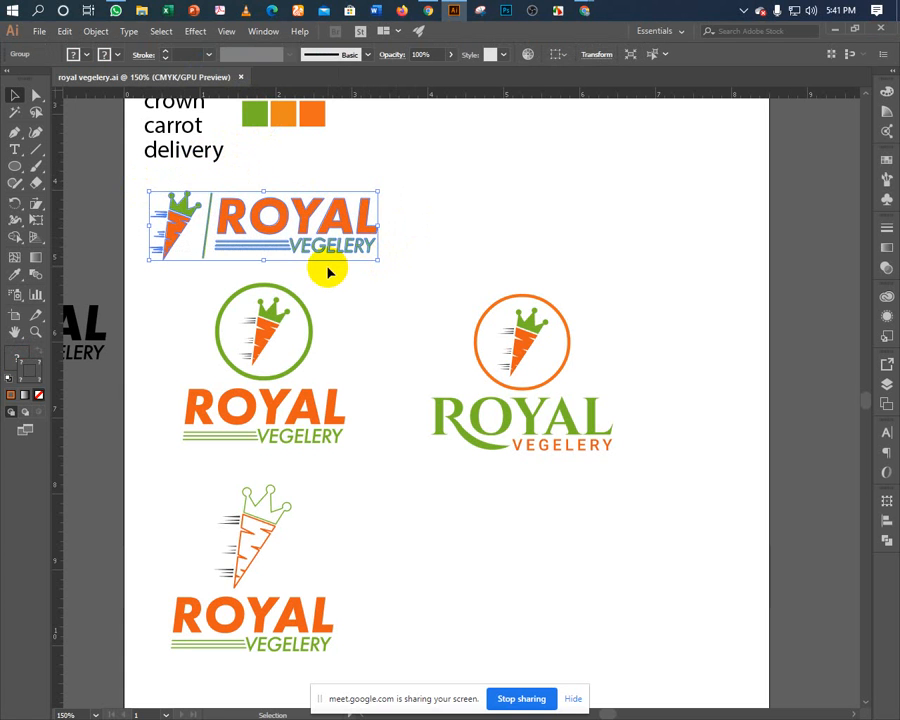
right_click(267, 229)
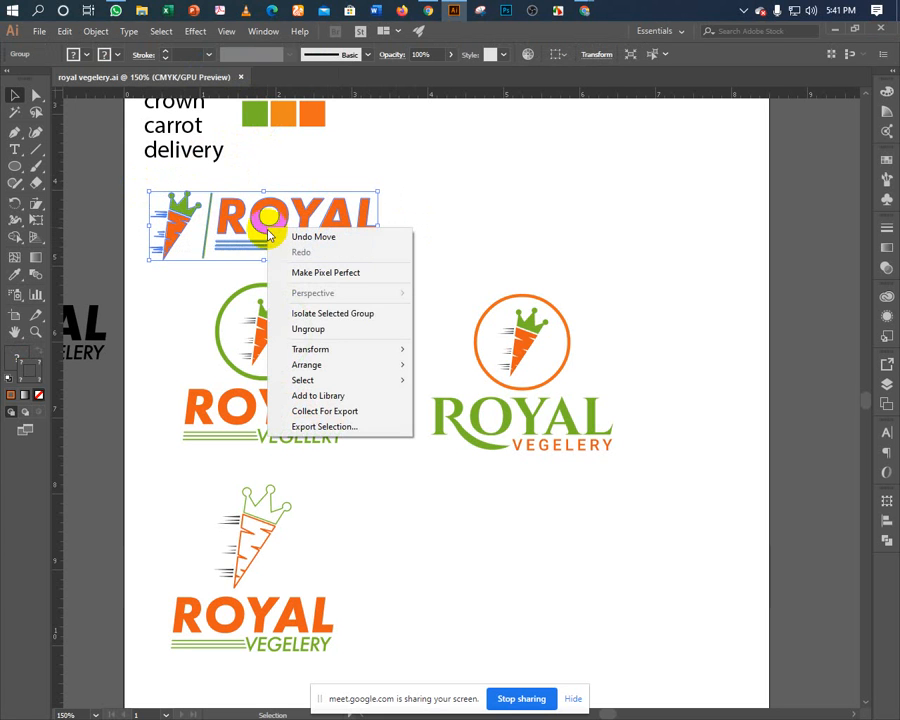
click(416, 200)
click(338, 218)
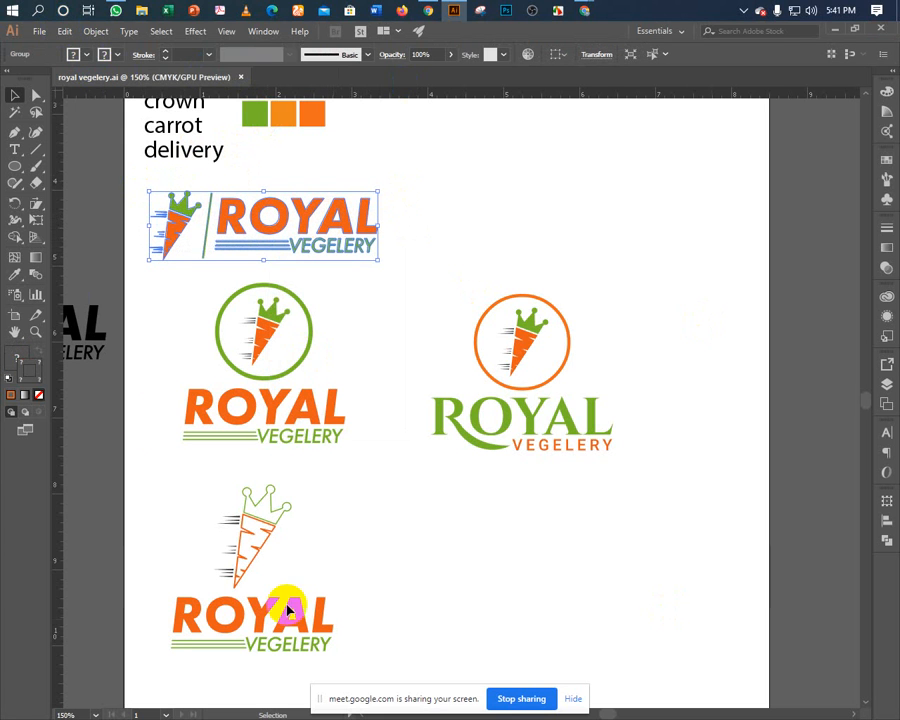
click(64, 31)
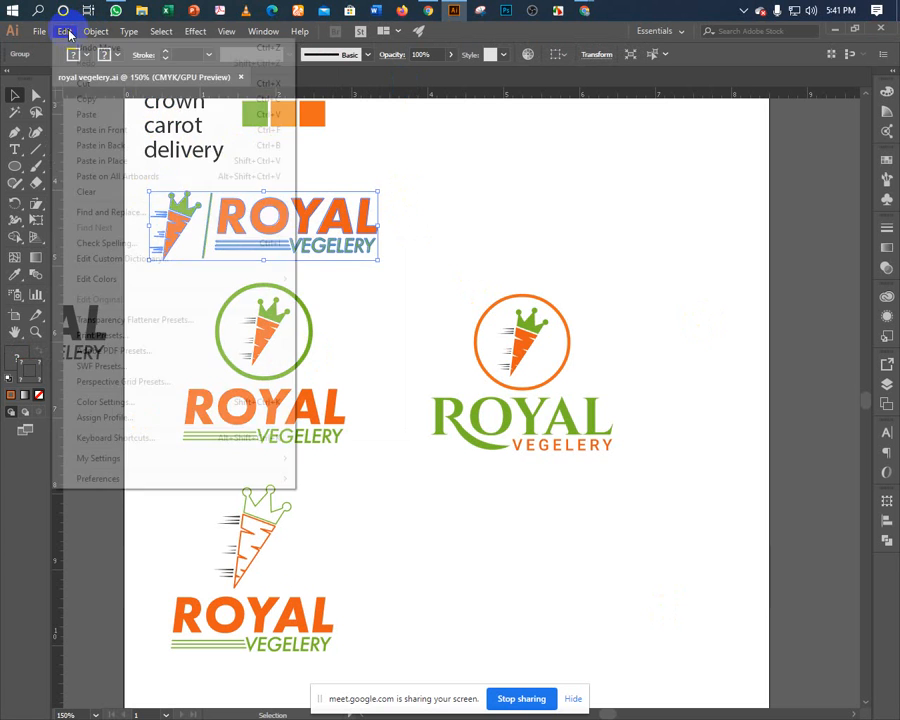
click(58, 102)
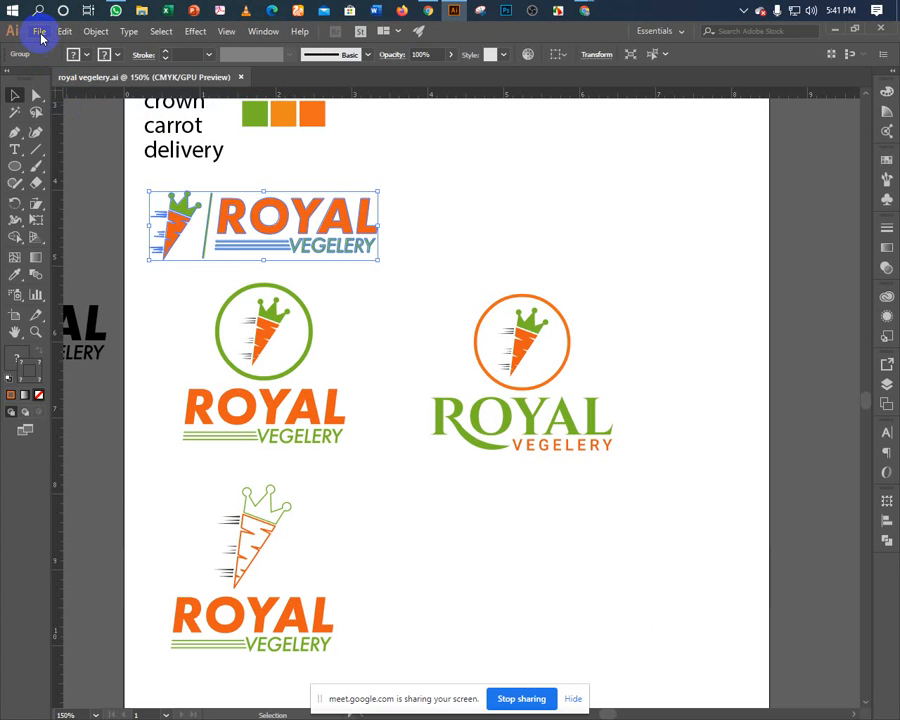
Create a new 3000 x 3000 pixel document in CMYK colour mode and paste the copied horizontal logo into it.
click(41, 36)
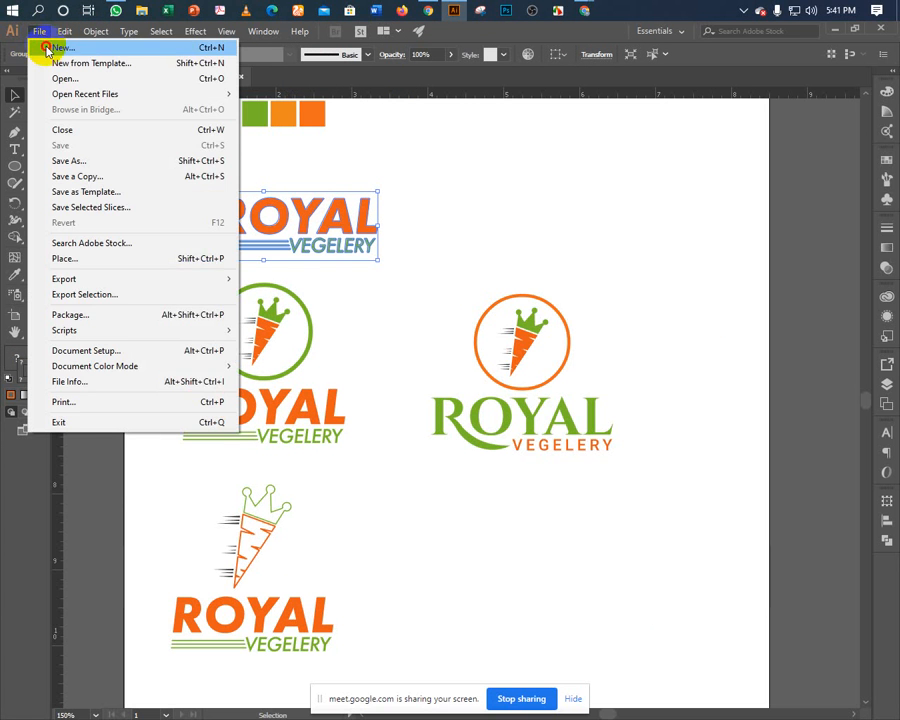
click(47, 50)
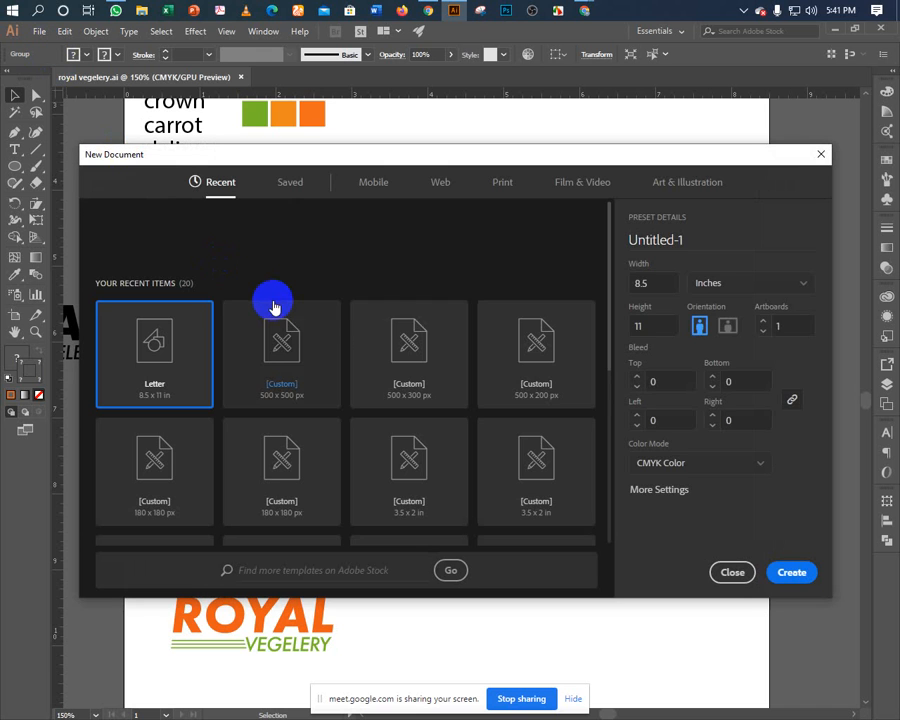
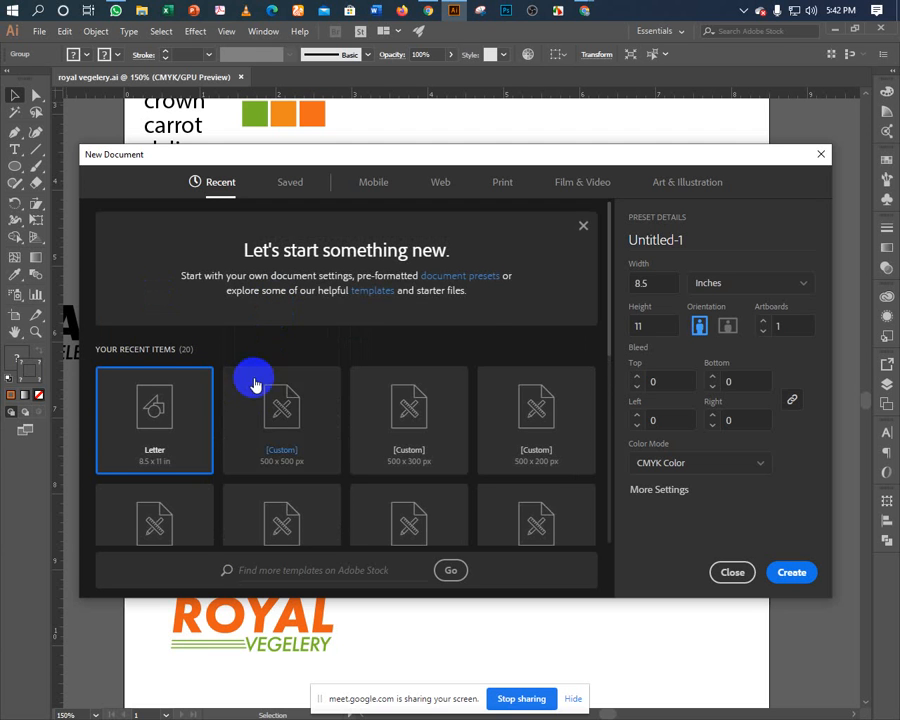
click(690, 286)
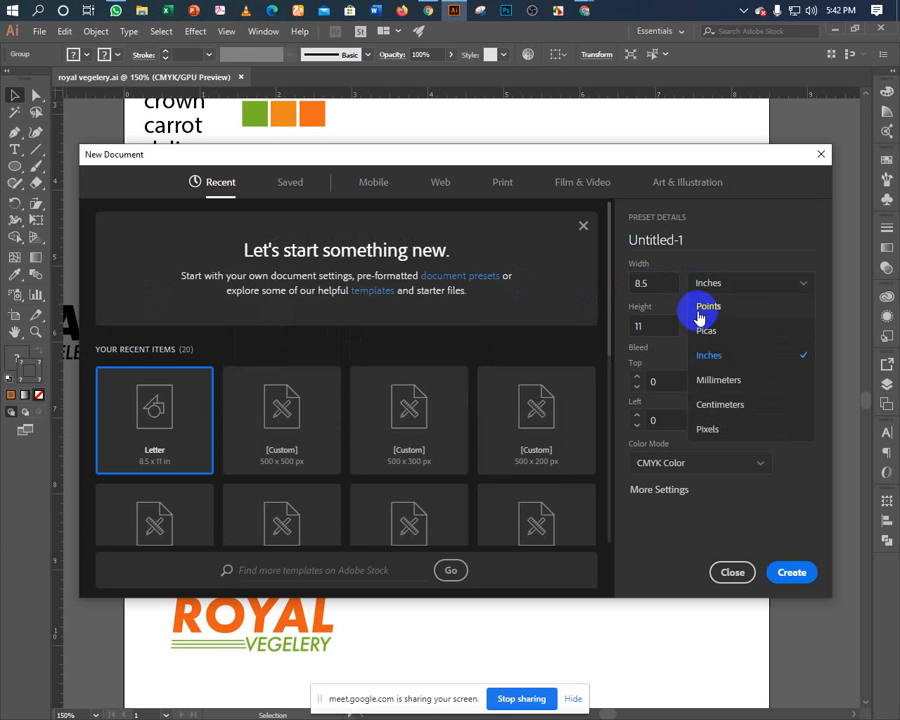
click(708, 430)
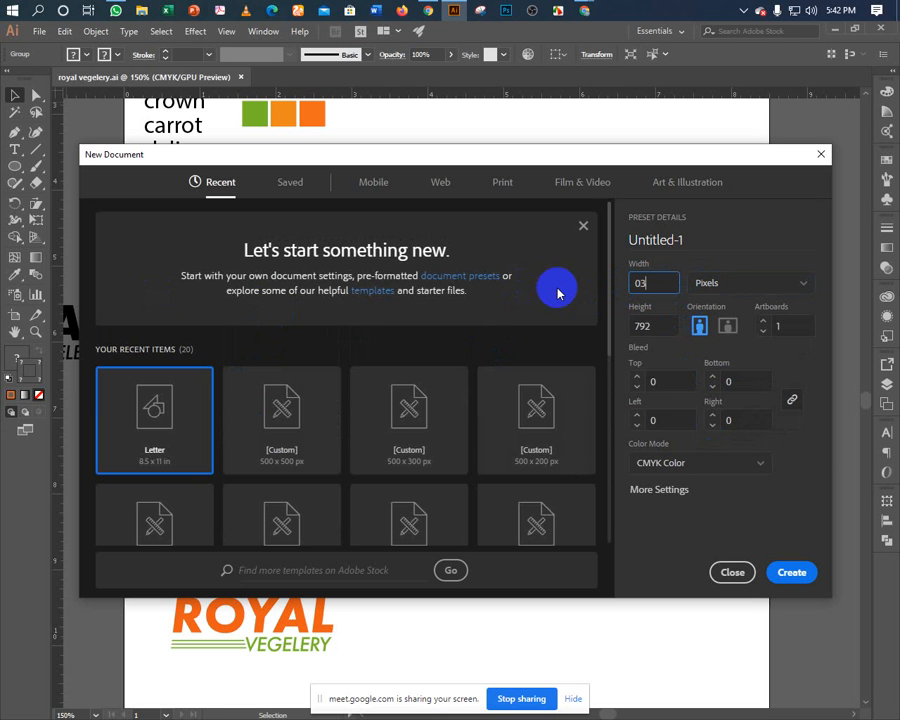
text(3000)
key(Tab)
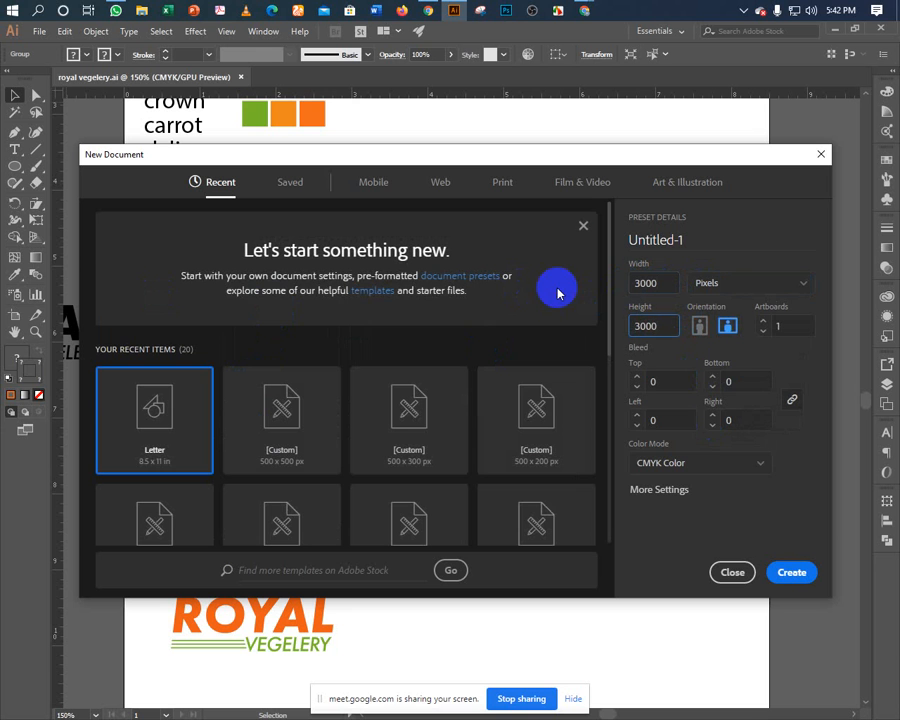
click(788, 574)
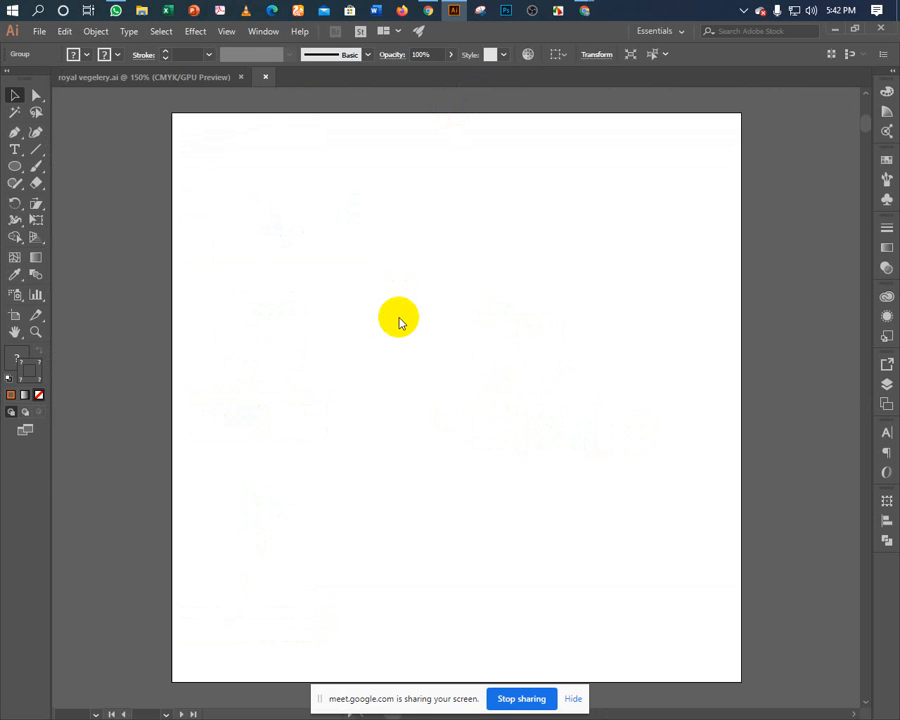
key(ctrl+v)
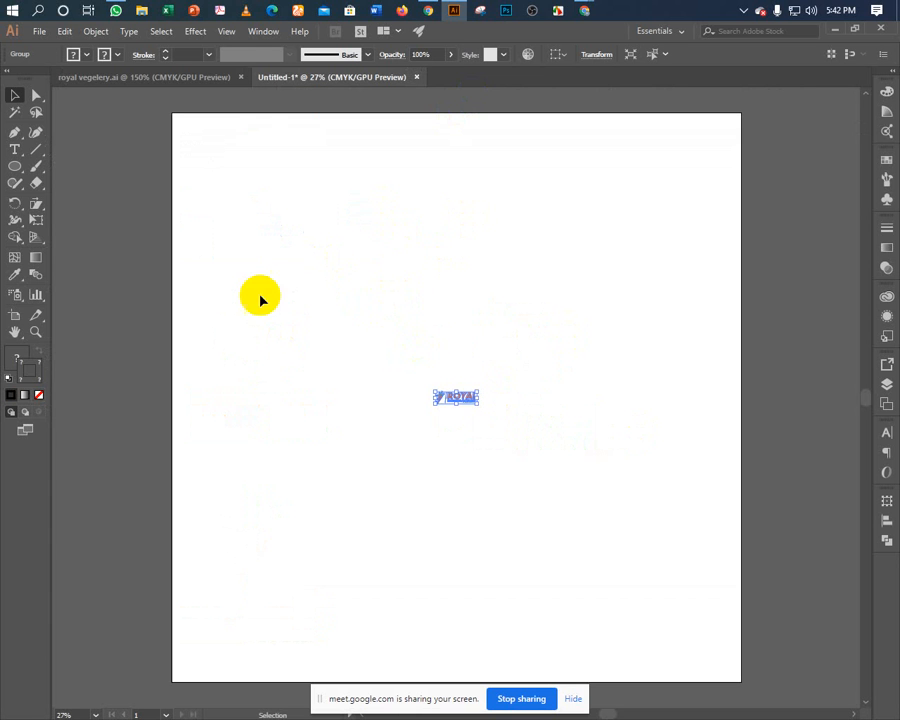
Try enlarging the pasted logo to nearly the artboard's width, check its divider line, and undo the enlargement.
drag(478, 404, 687, 623)
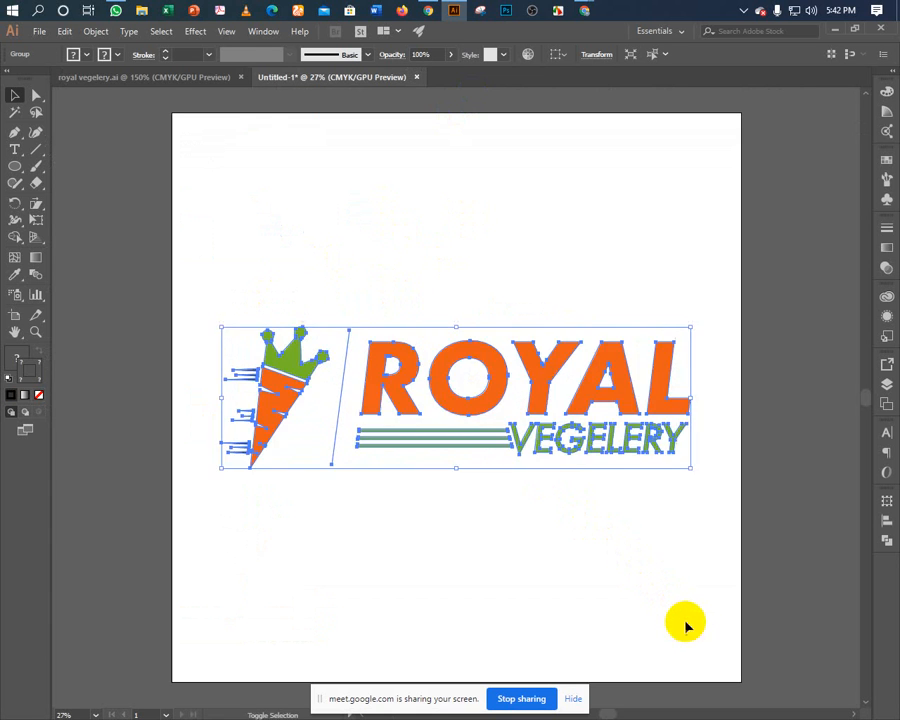
click(500, 540)
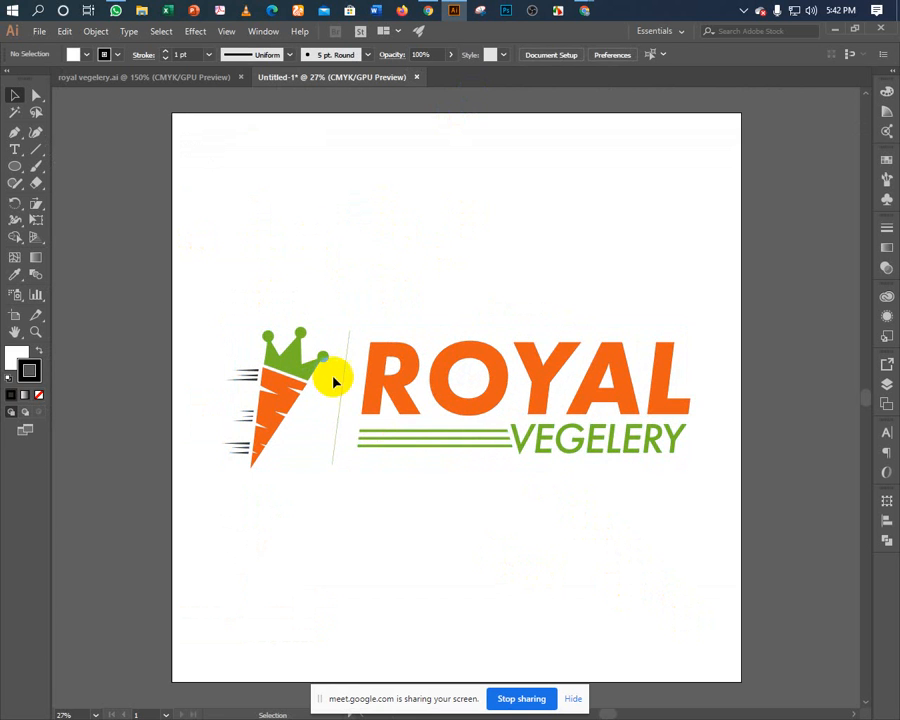
click(346, 378)
click(323, 270)
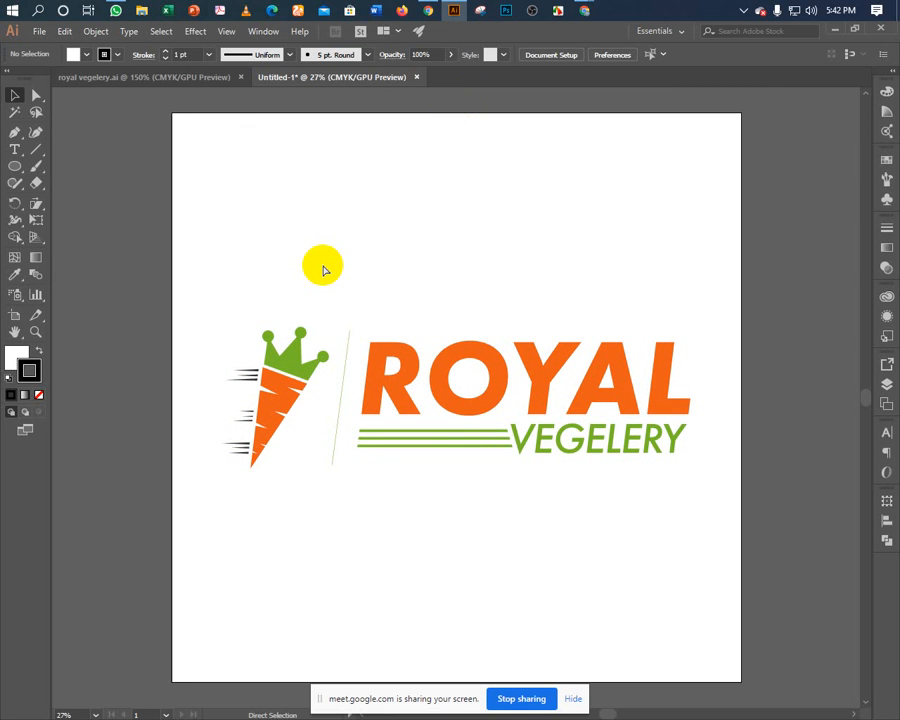
key(ctrl+z)
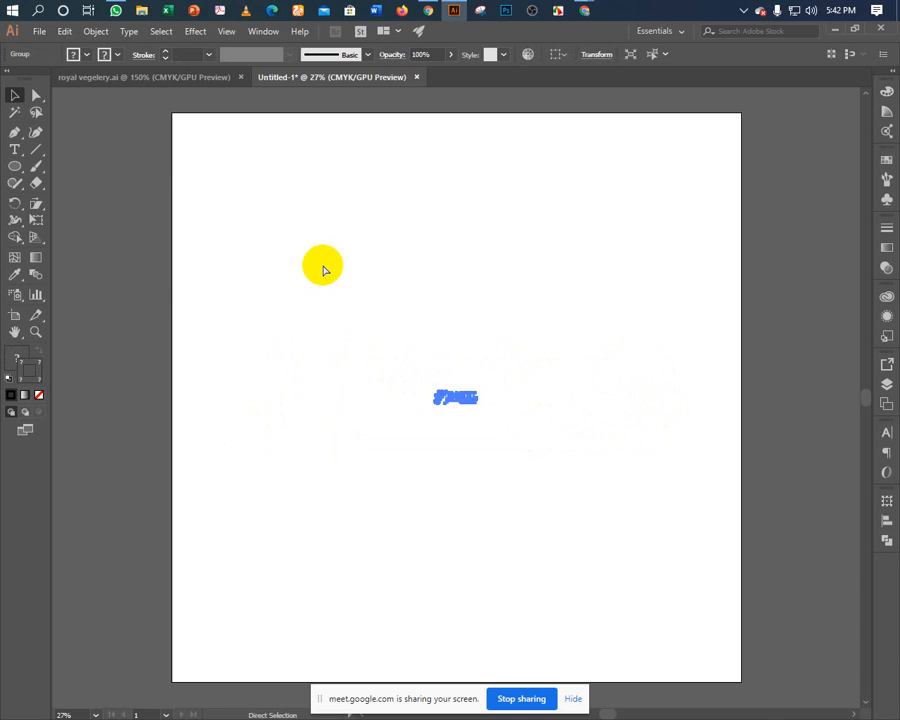
Return to the royal vegelery.ai document, deselect the horizontal logo and bring the black wordmark beside the artboard into view.
click(120, 78)
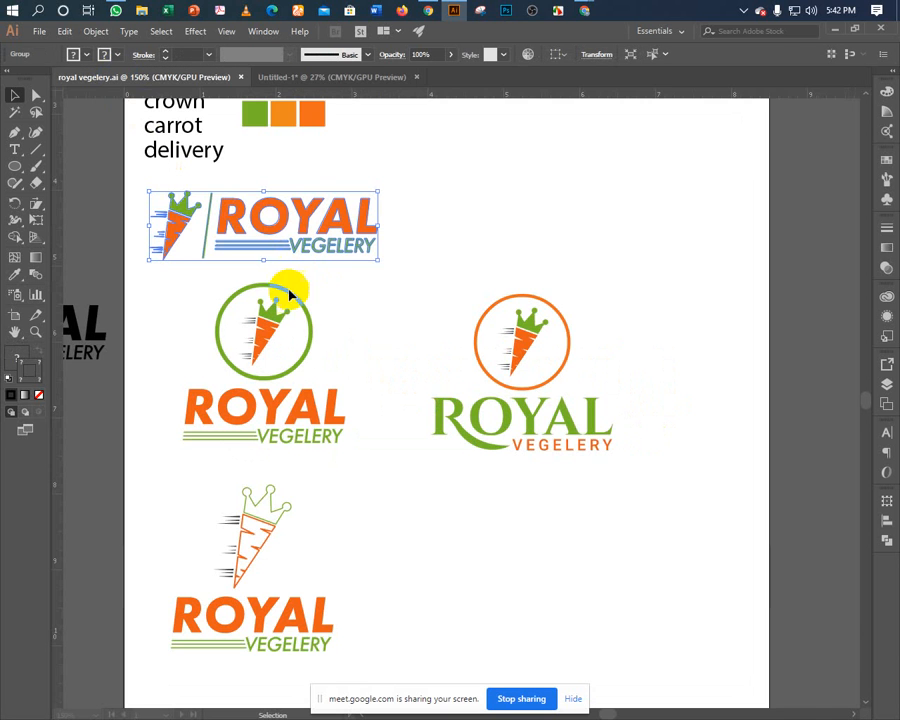
click(353, 309)
drag(349, 298, 431, 328)
drag(277, 362, 295, 365)
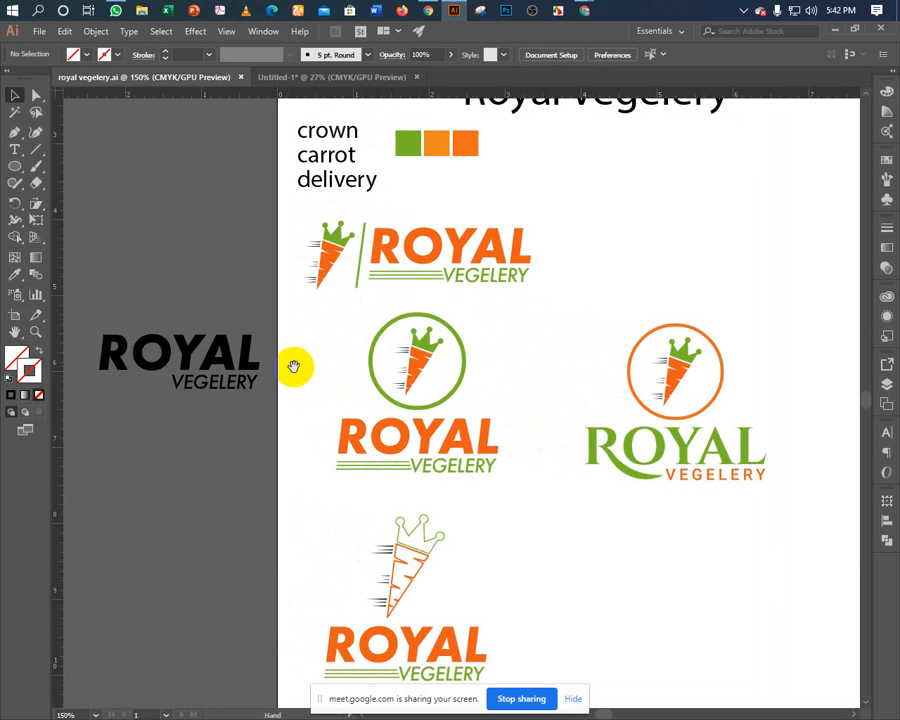
Place a copy of the black ROYAL VEGELERY text over the horizontal logo's wordmark and nudge it into alignment.
drag(171, 311, 234, 411)
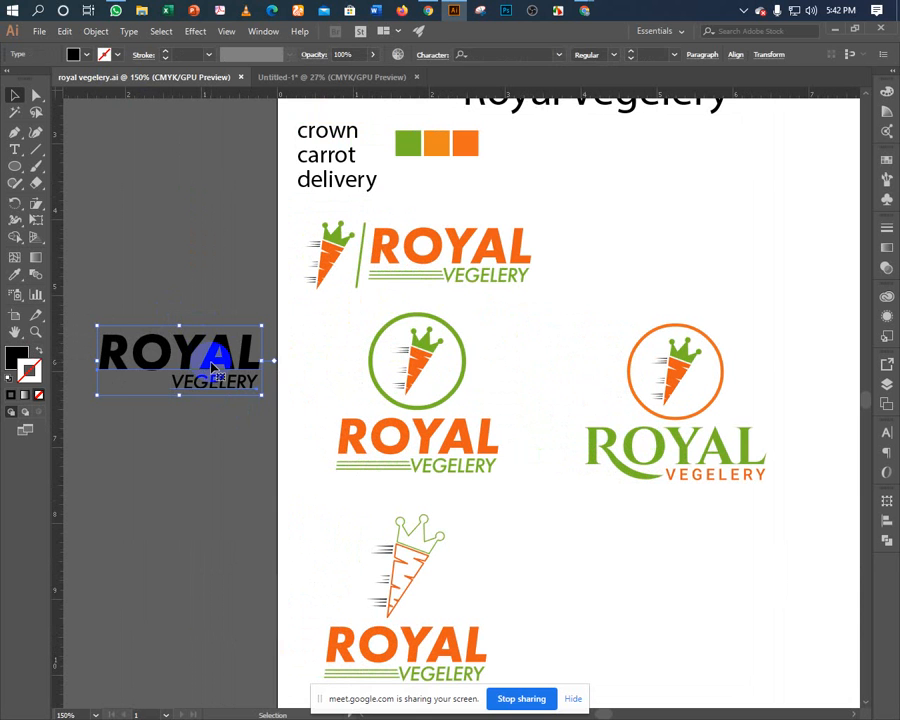
drag(215, 370, 484, 256)
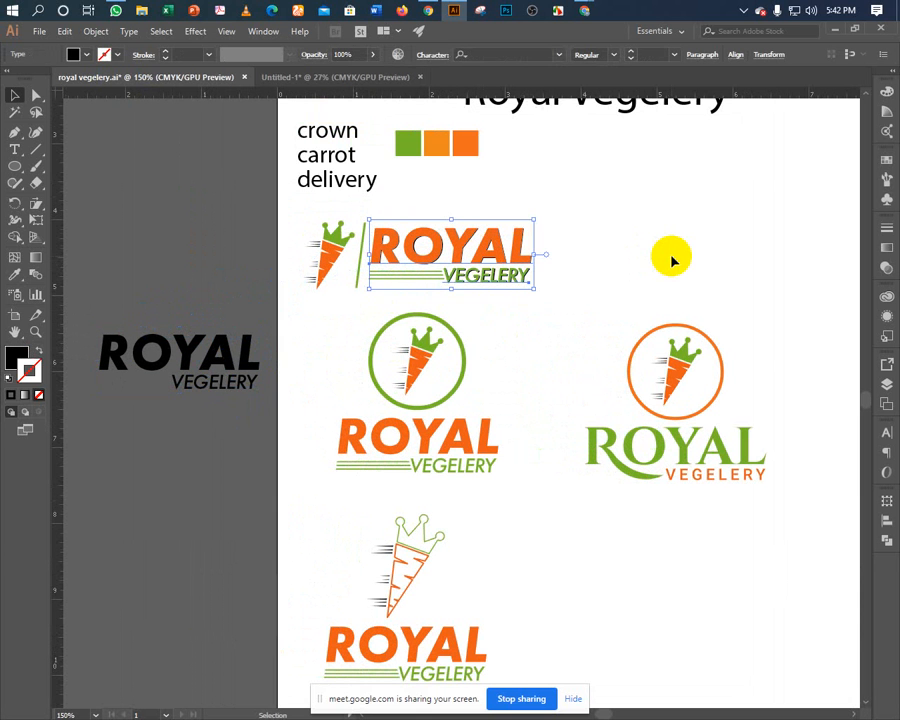
key(ctrl+plus)
key(ctrl+plus)
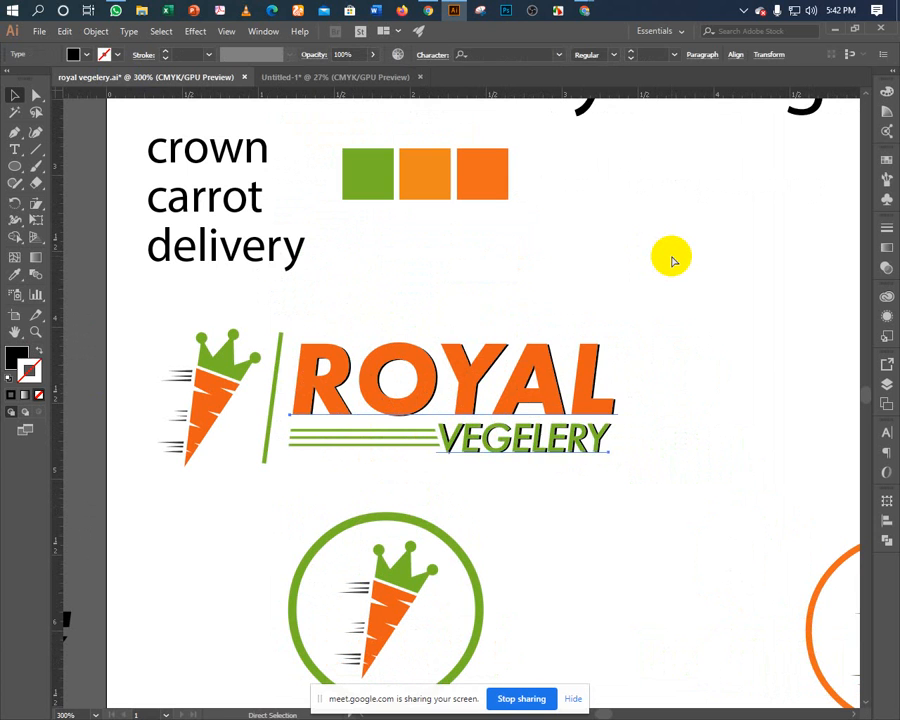
key(Right)
key(Left)
key(Left)
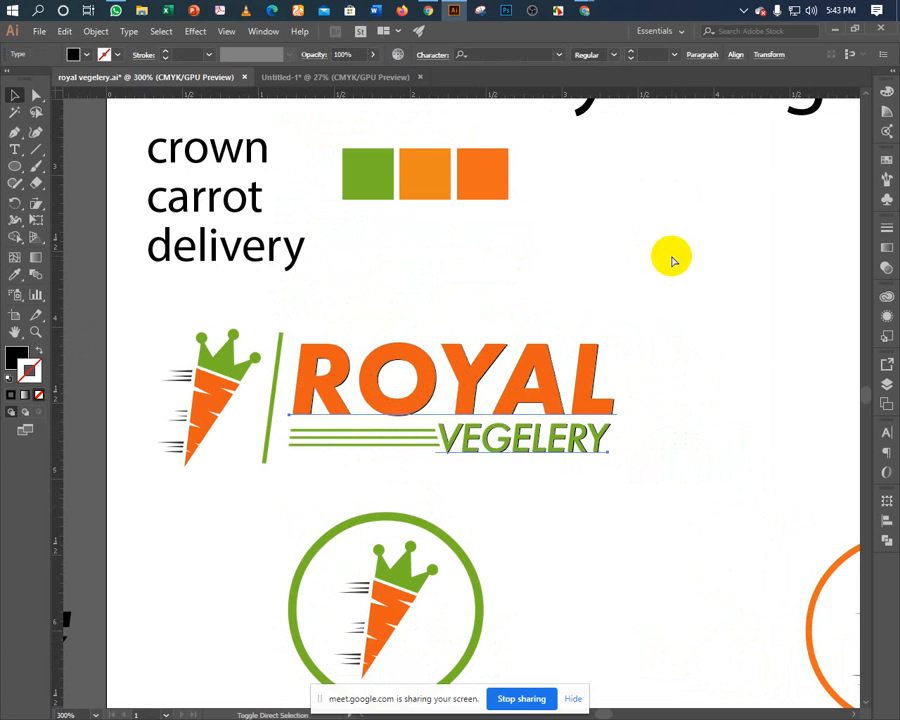
Bring the overlaid black text to the front of the horizontal logo for comparison, and delete that copy.
key(v)
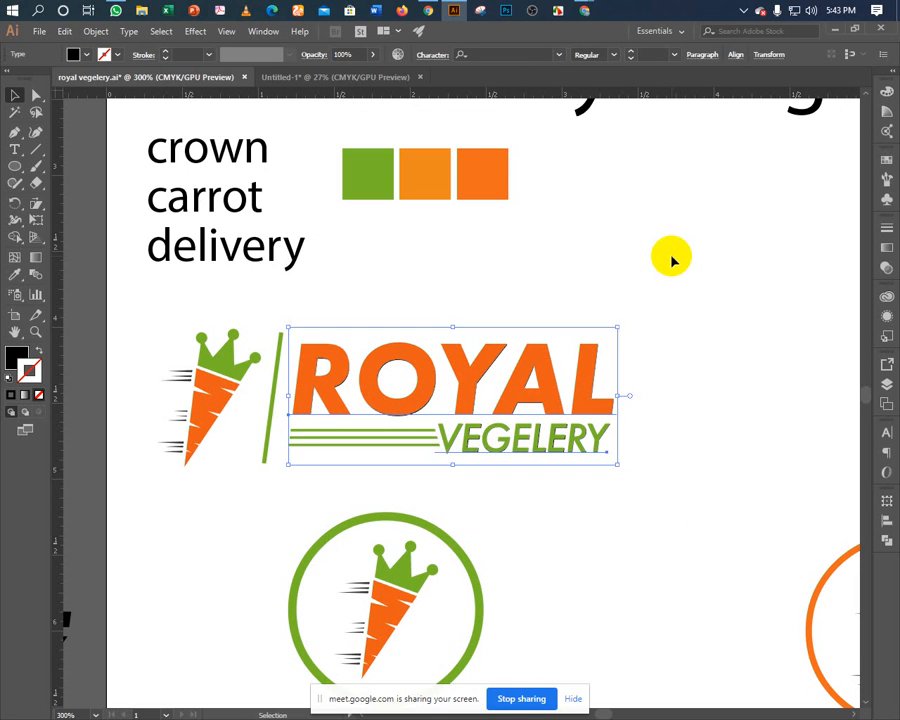
key(a)
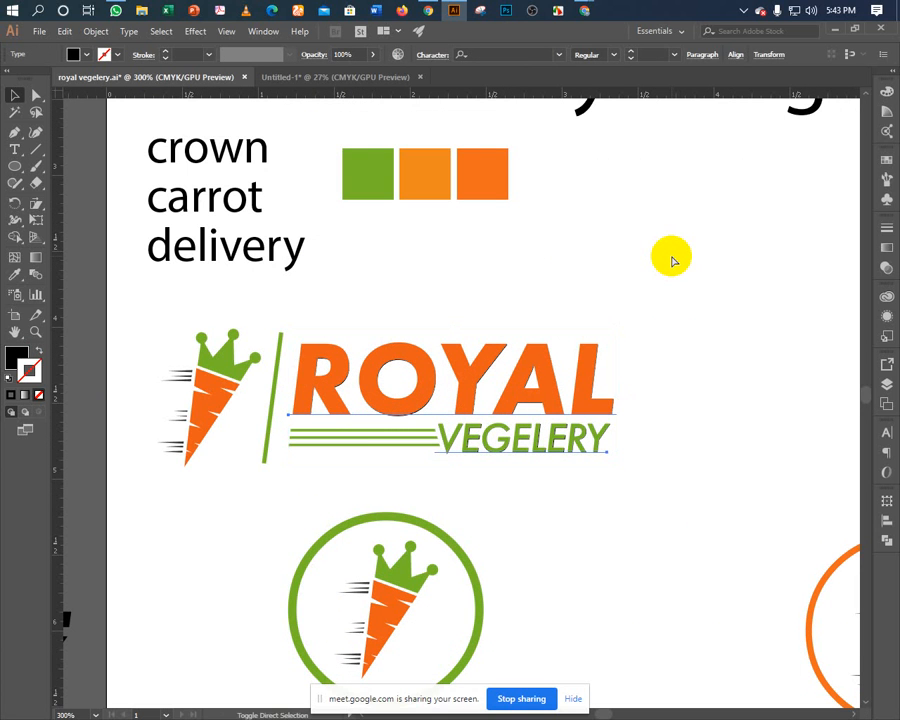
key(ctrl+shift+])
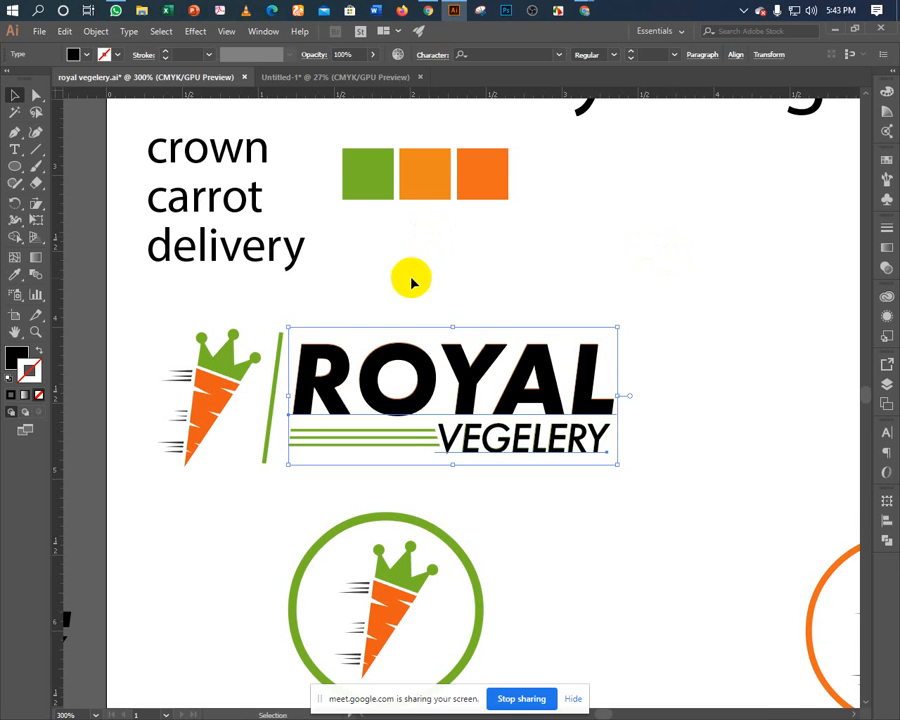
scroll(412, 283, down, 1)
key(a)
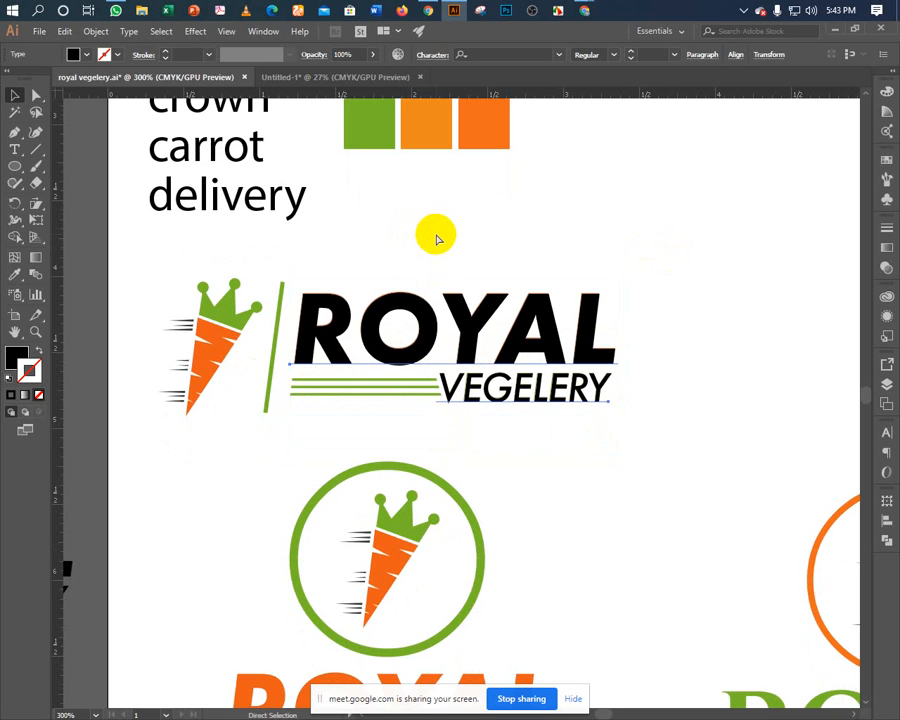
key(Delete)
key(v)
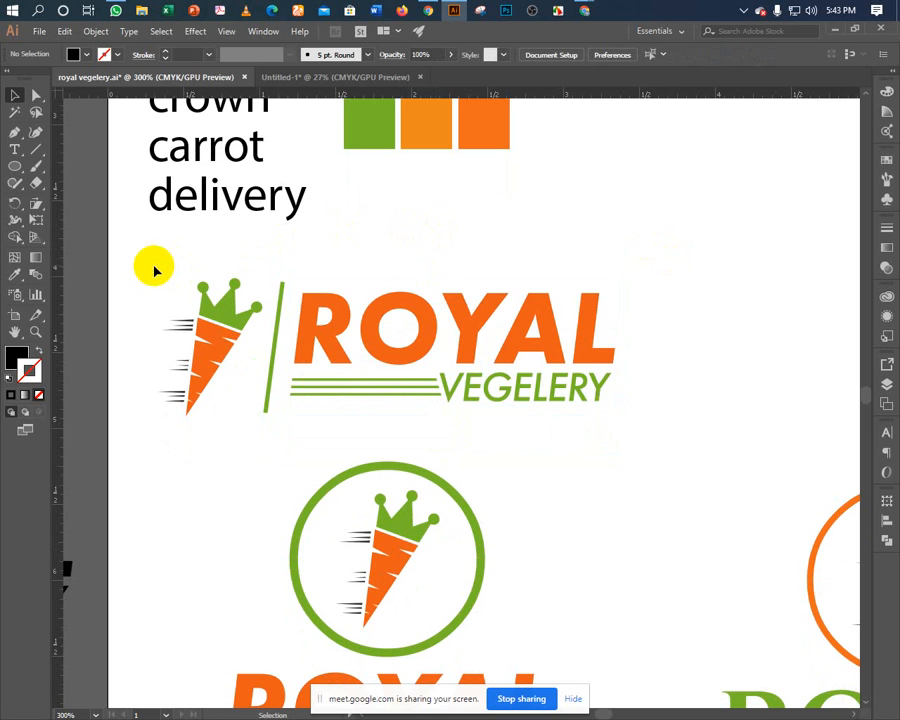
Duplicate the entire horizontal logo into the empty area above the orange-circled logo.
drag(141, 270, 498, 369)
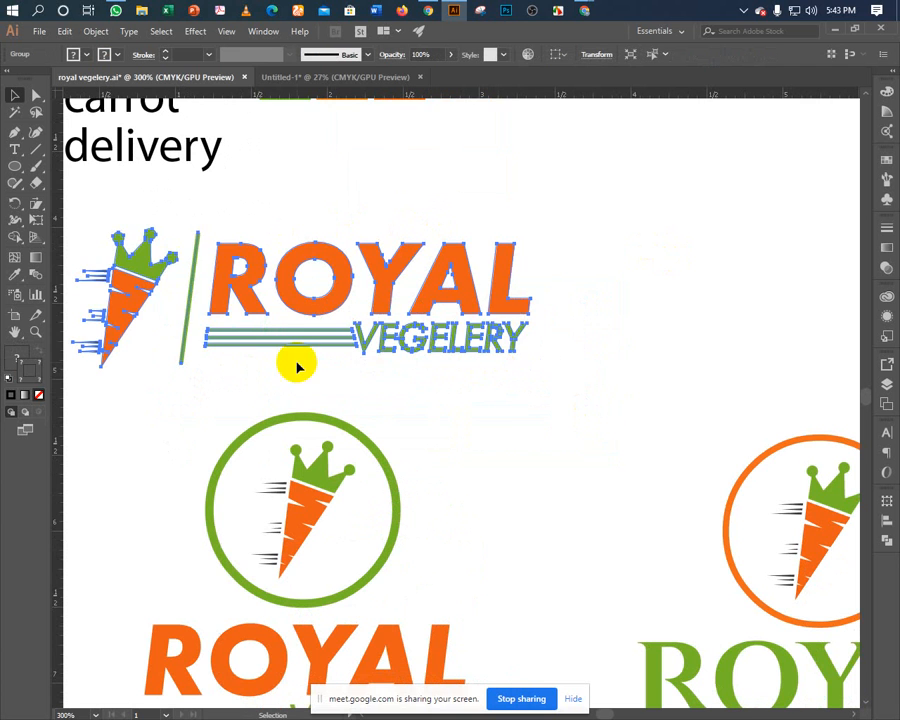
drag(107, 322, 675, 342)
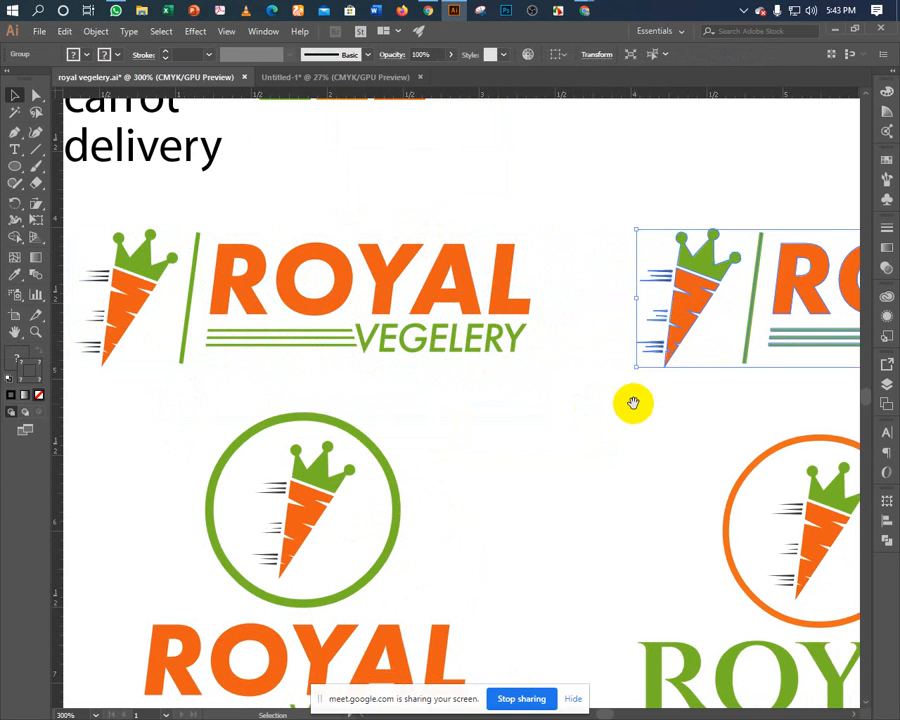
drag(633, 402, 438, 414)
scroll(436, 195, right, 3)
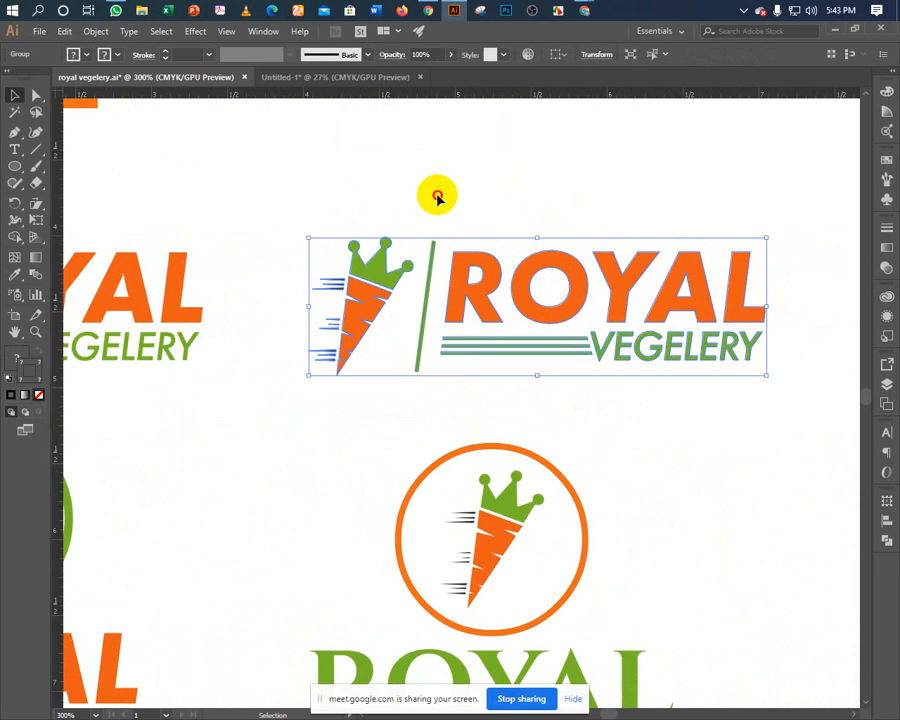
Expand the green divider line of the duplicated horizontal logo into a filled shape, check the logo group's selection and deselect it.
click(436, 195)
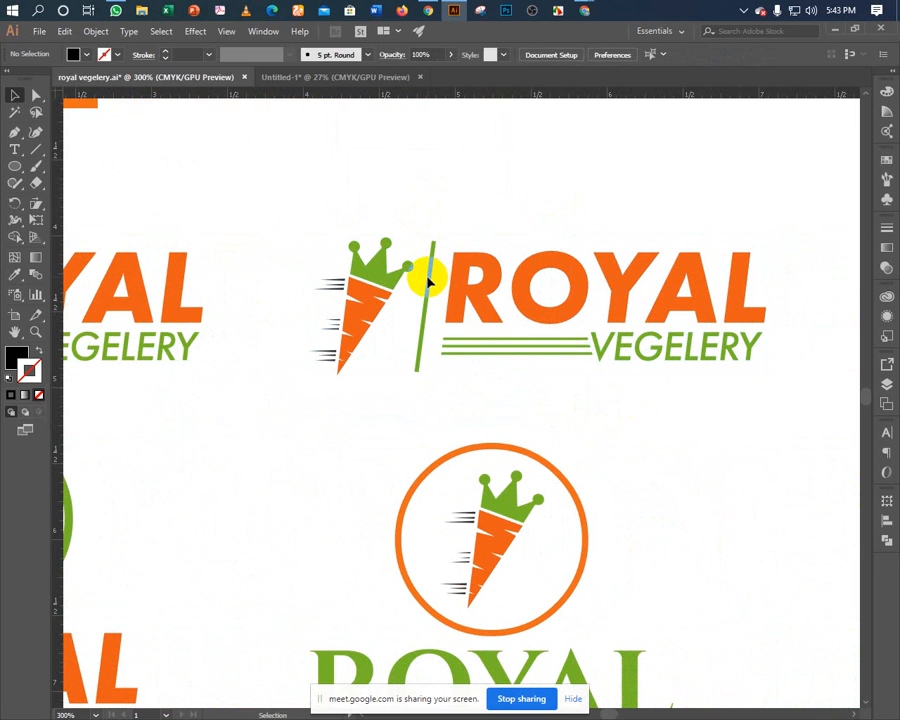
click(433, 280)
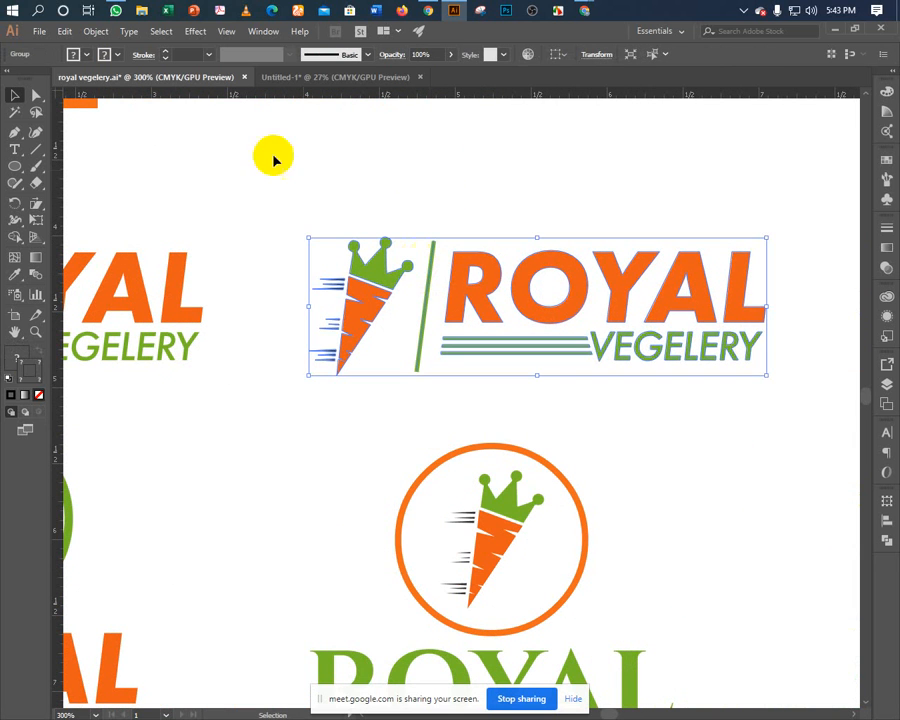
click(406, 131)
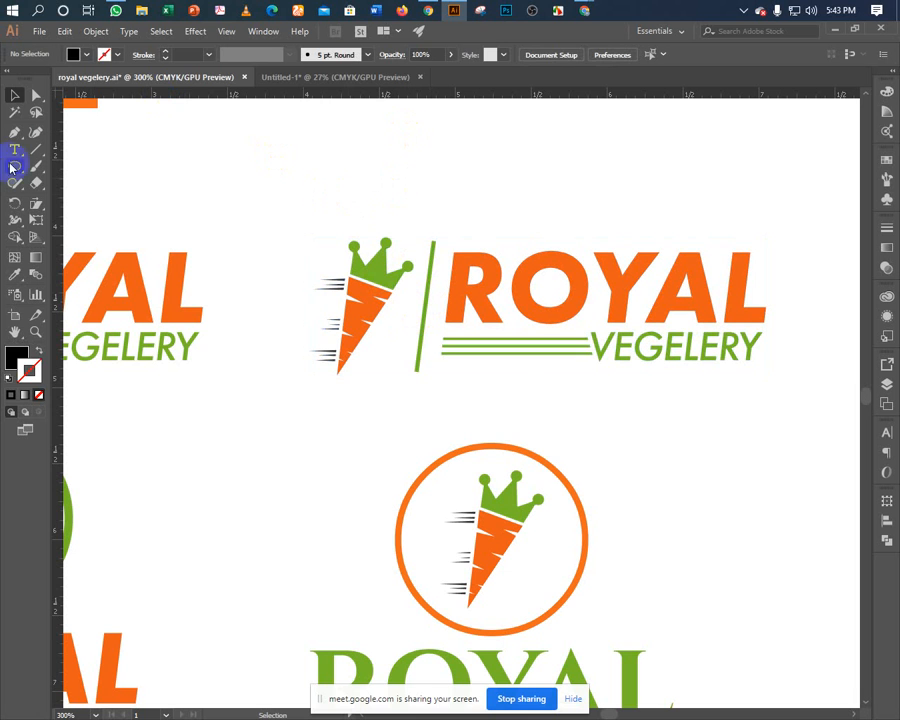
click(33, 95)
click(429, 246)
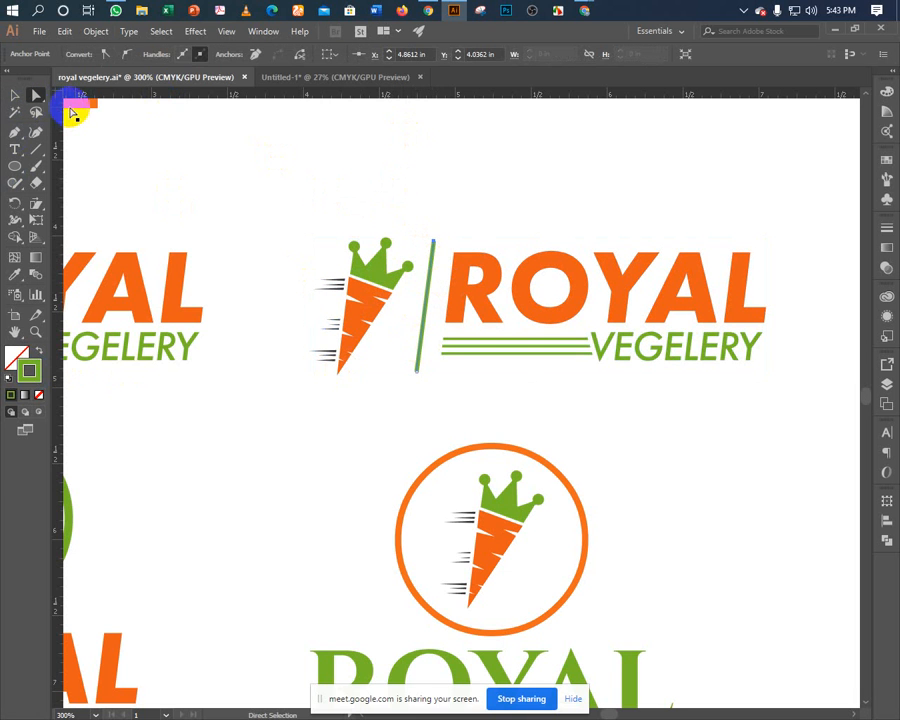
click(95, 31)
click(122, 181)
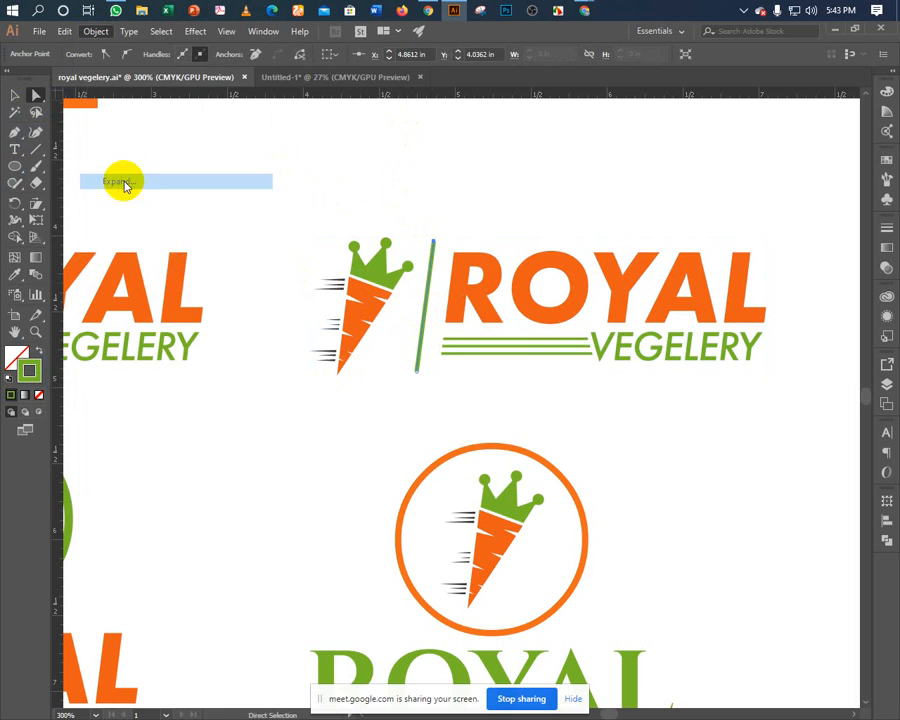
click(445, 455)
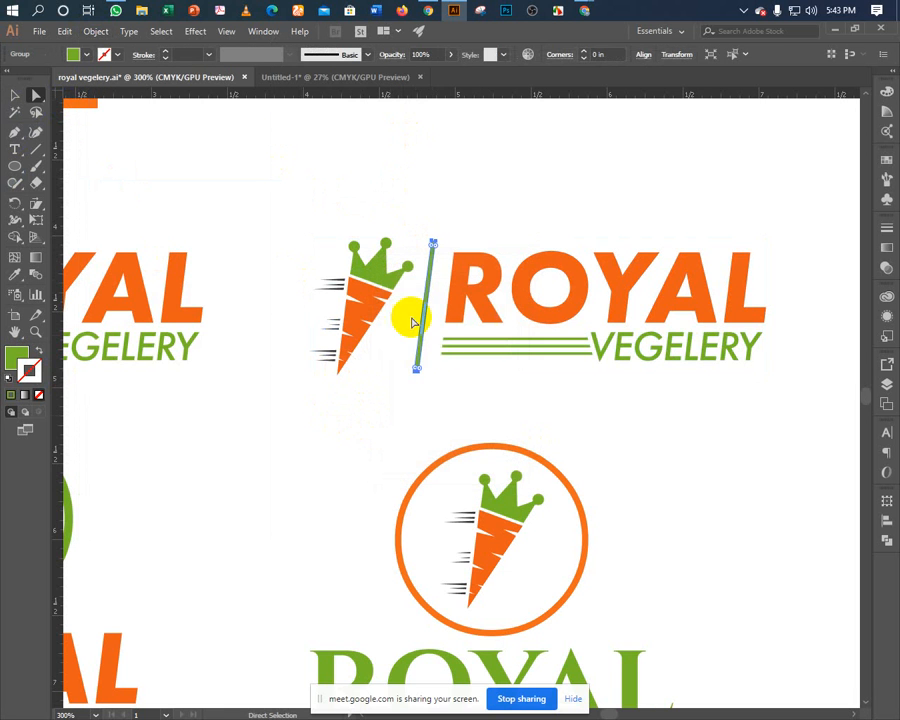
click(15, 95)
click(412, 271)
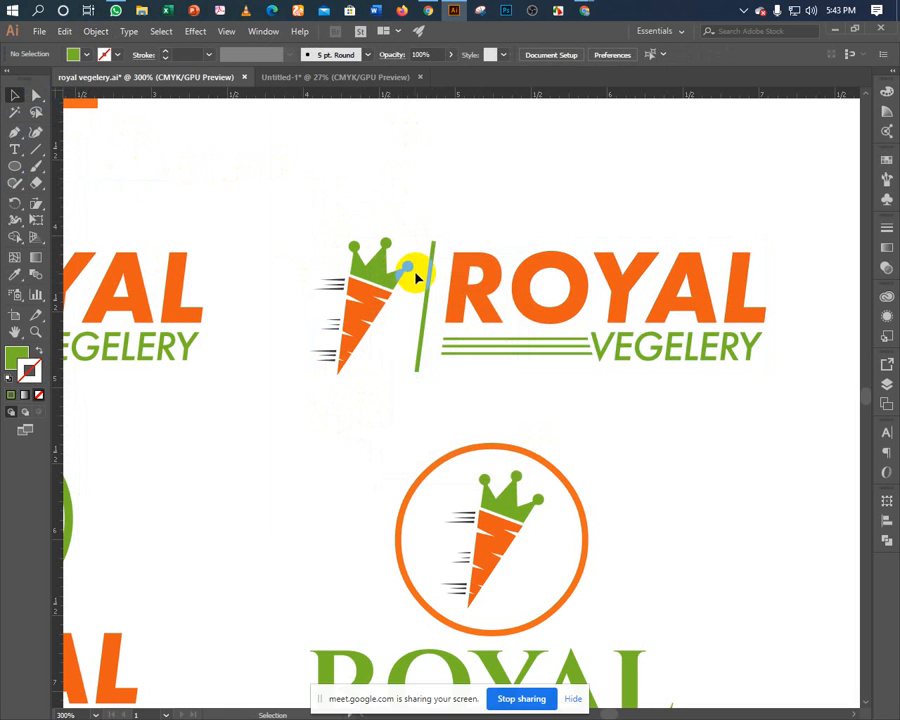
click(376, 291)
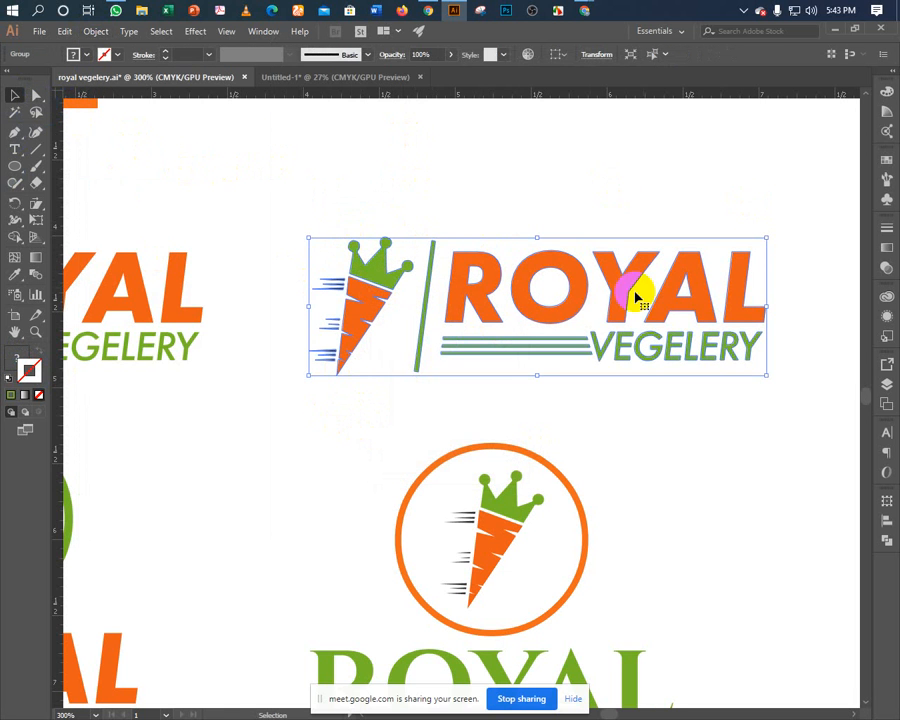
click(329, 216)
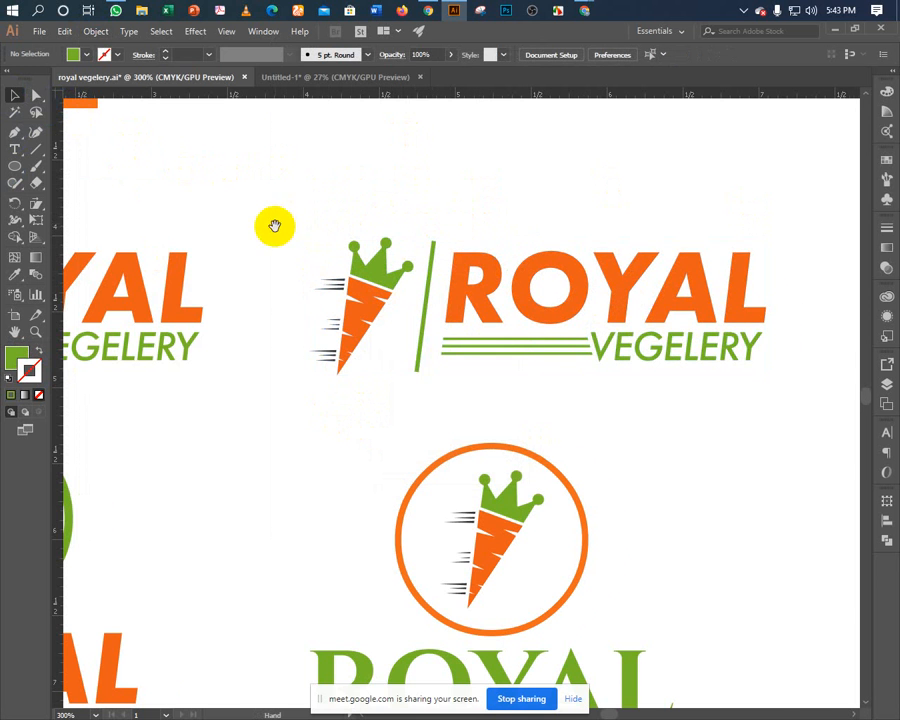
Ungroup the original horizontal logo, and ungroup its ROYAL VEGELERY wordmark into separate letters and lines.
drag(234, 233, 537, 229)
click(316, 295)
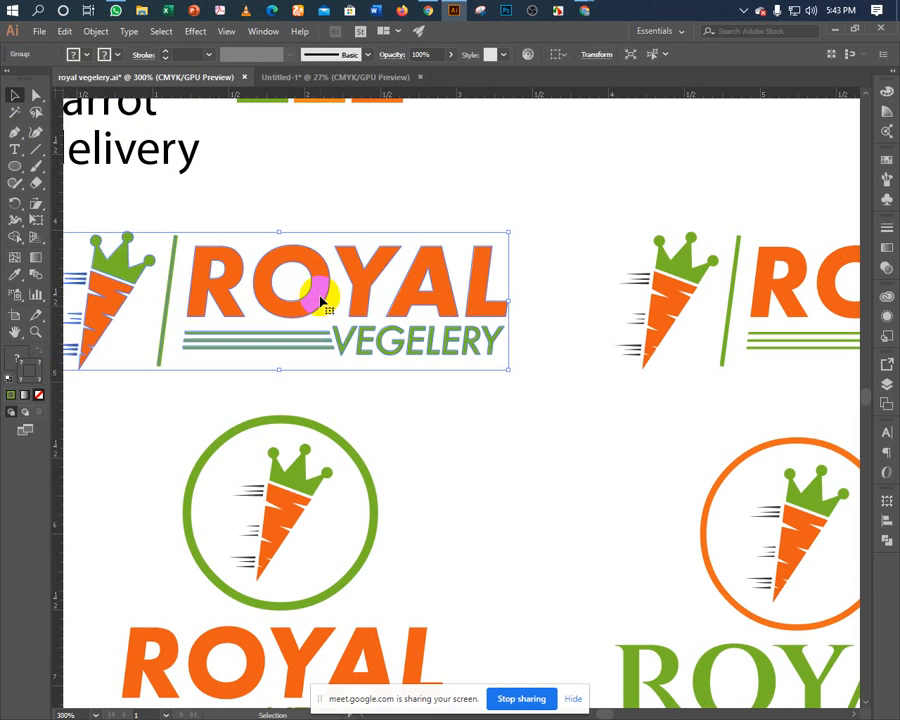
right_click(320, 297)
click(349, 390)
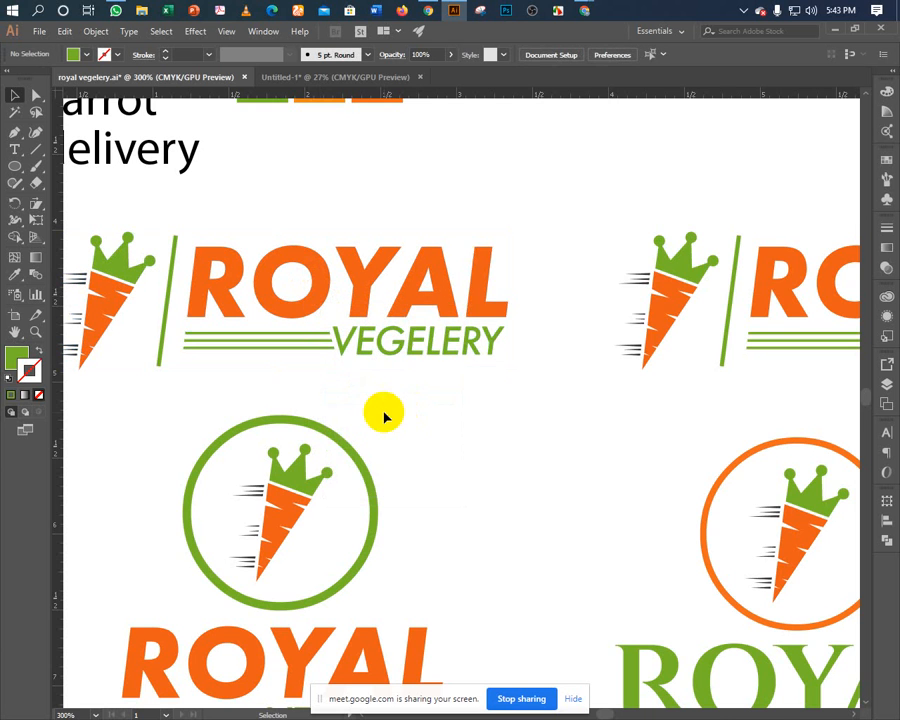
drag(382, 410, 456, 396)
click(394, 349)
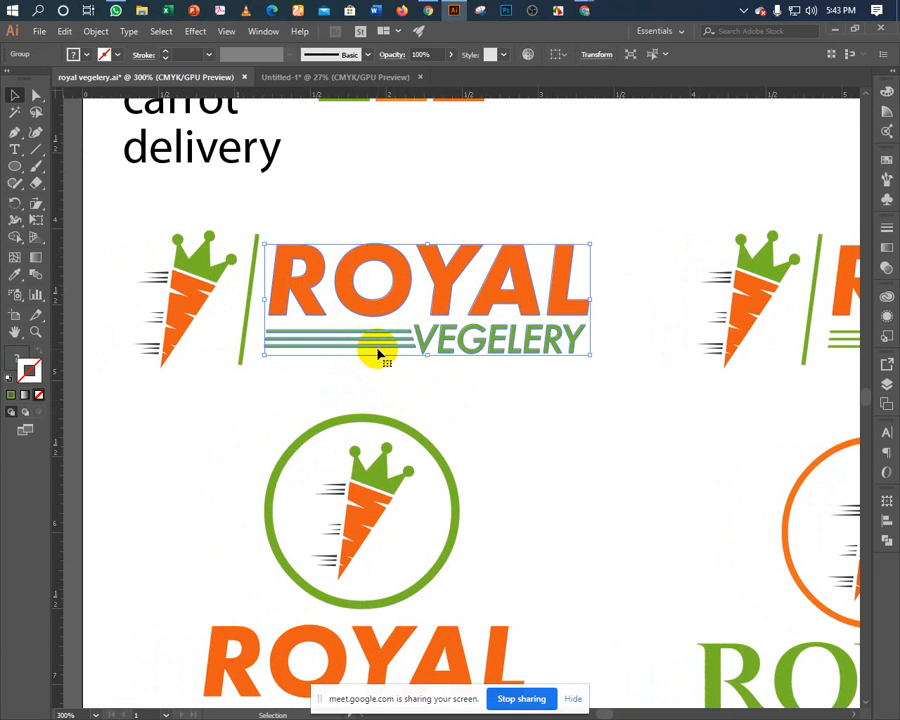
right_click(378, 351)
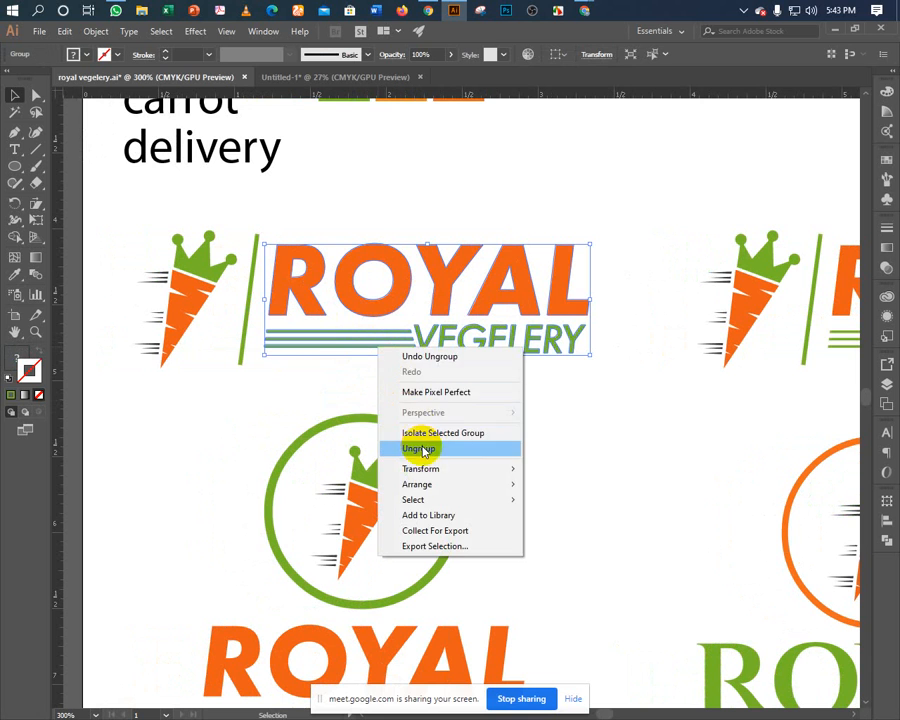
click(420, 448)
Delete all the outlined ROYAL and VEGELERY letters of that logo, keeping the three horizontal green lines.
click(487, 232)
drag(487, 232, 522, 372)
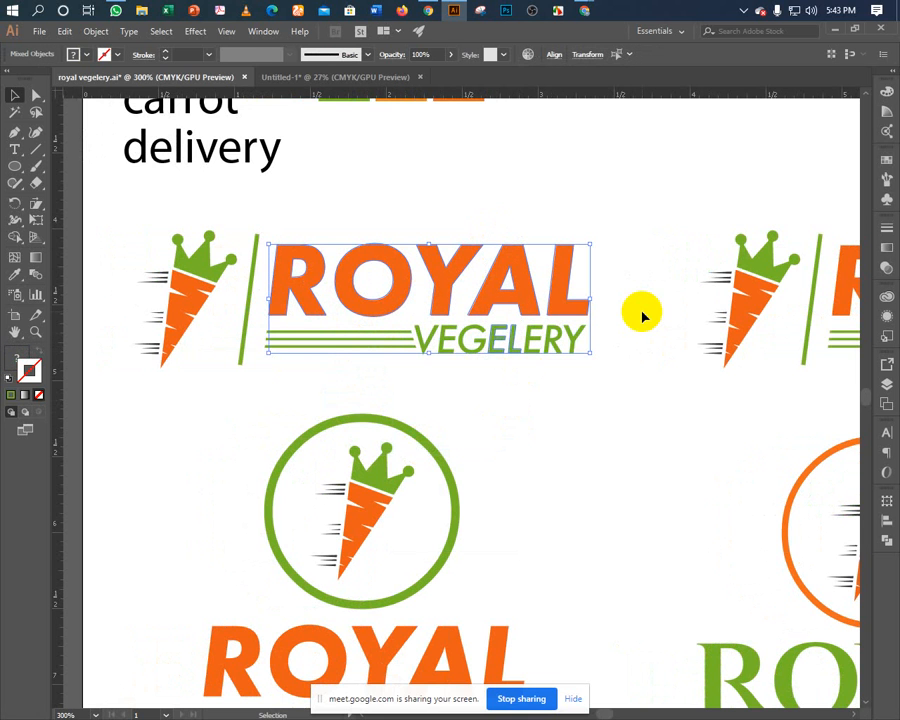
key(Delete)
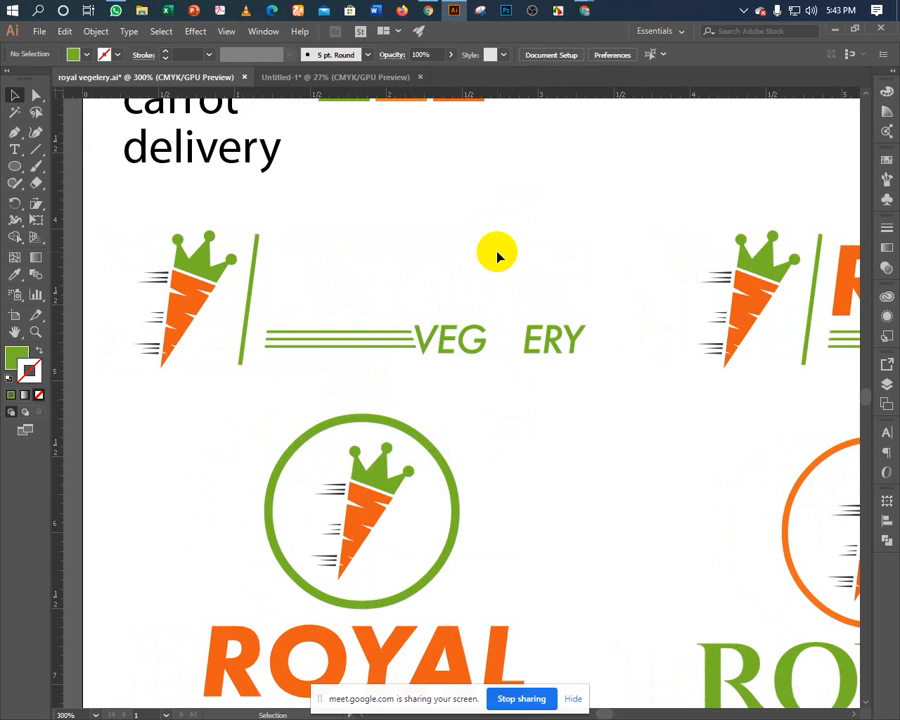
drag(435, 303, 604, 422)
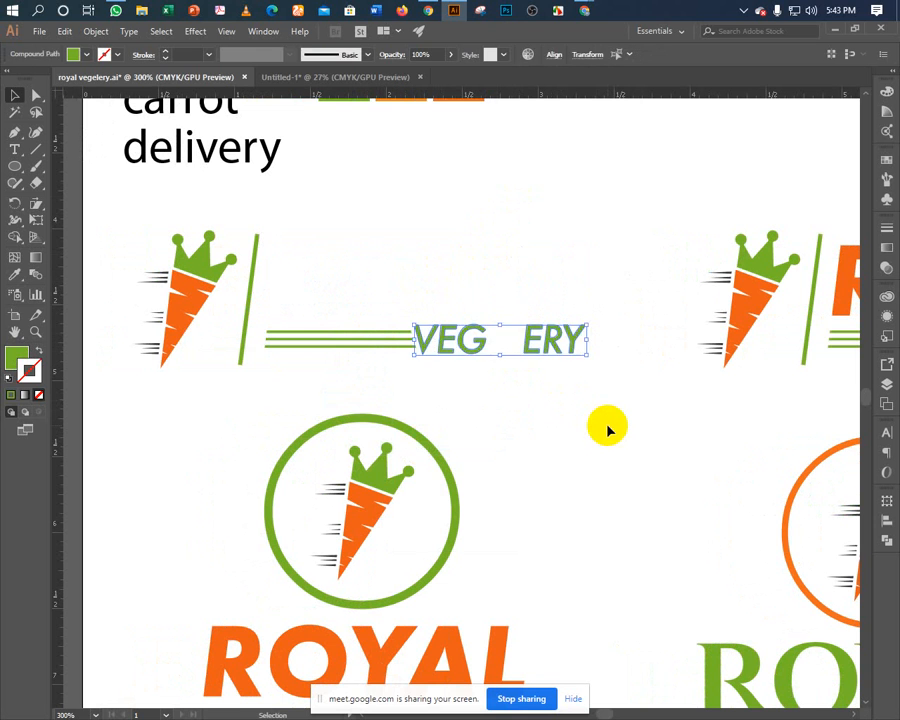
key(Delete)
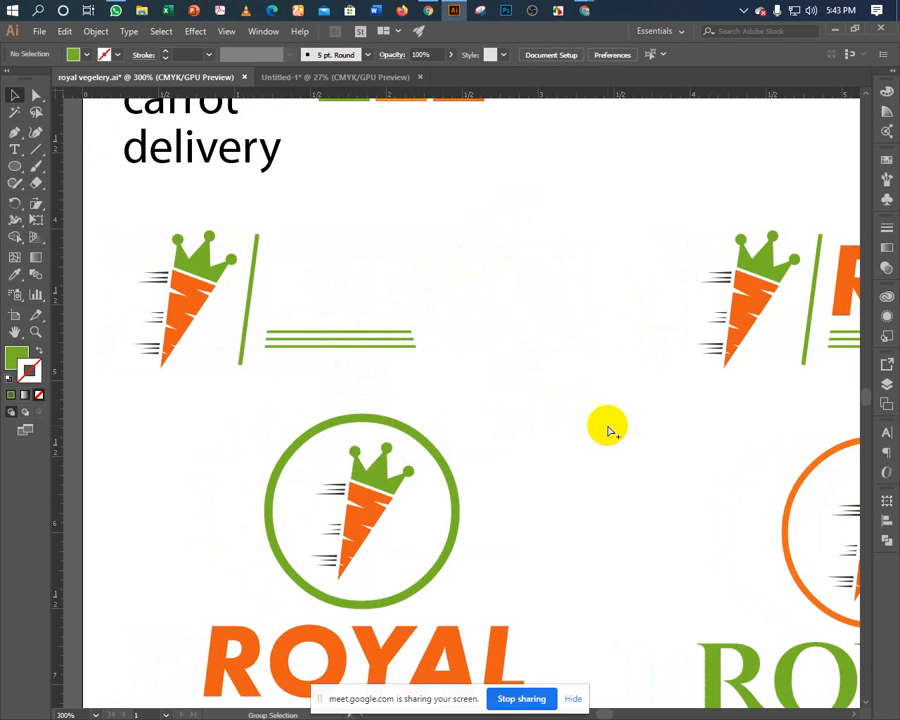
Show the hidden black wordmark text and recolour ROYAL with the orange sampled from the carrot.
key(ctrl+alt+3)
click(514, 398)
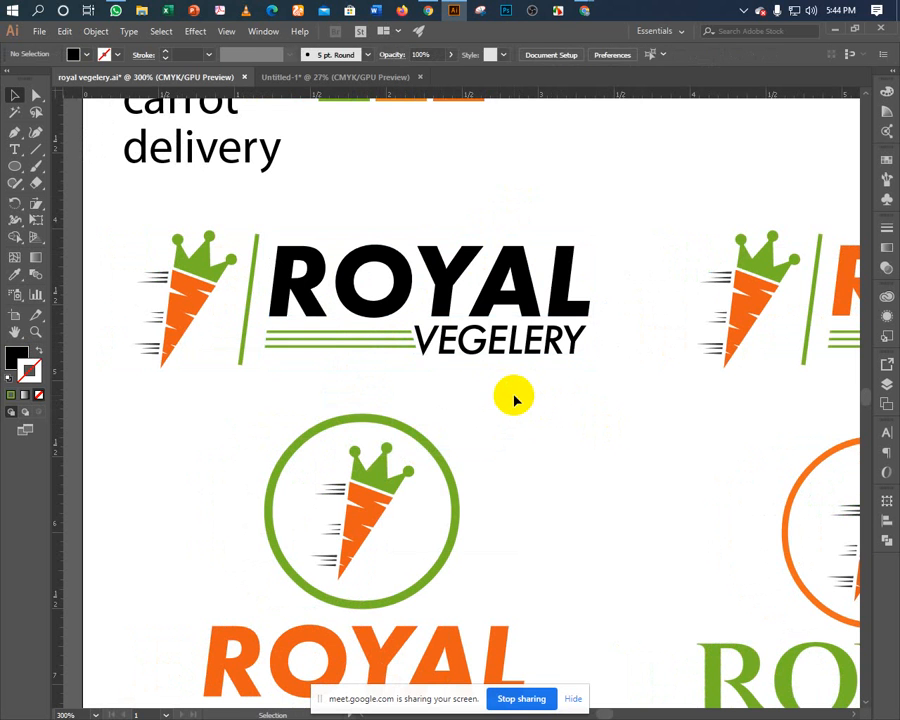
click(421, 281)
click(15, 358)
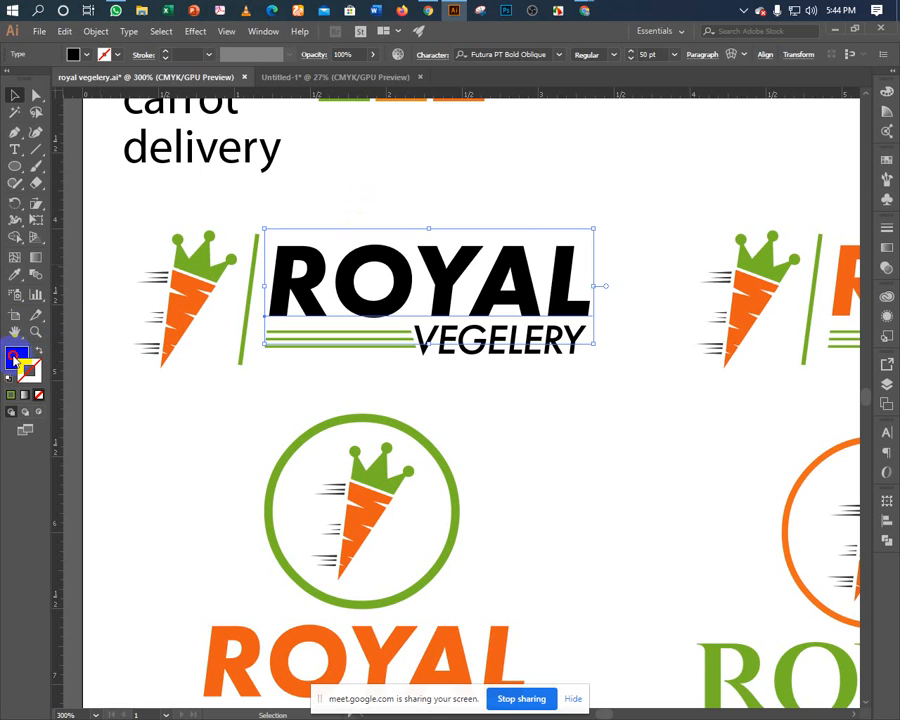
click(18, 275)
click(199, 280)
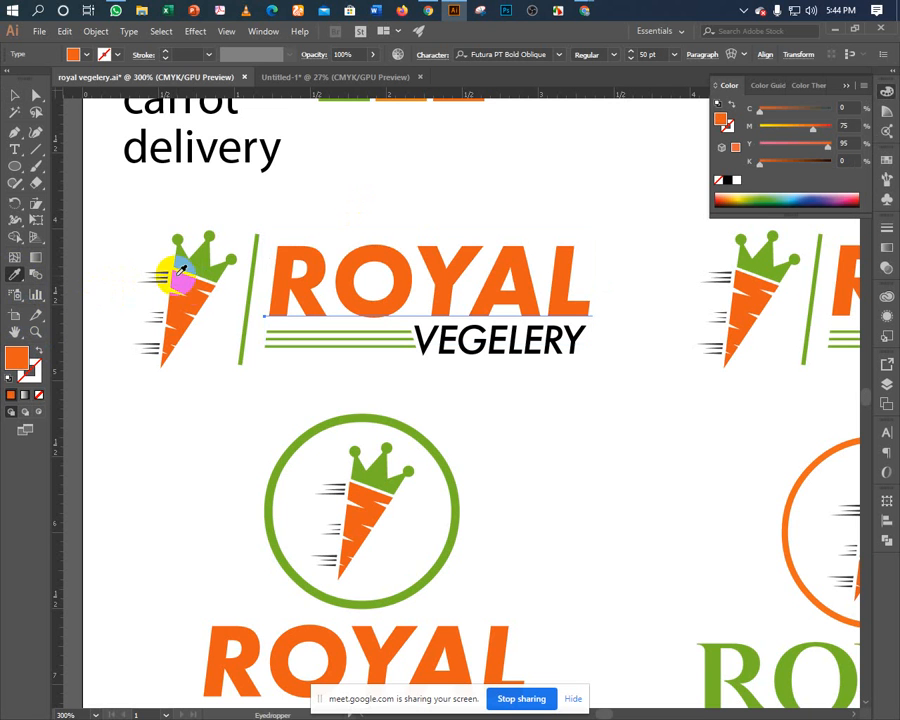
click(15, 95)
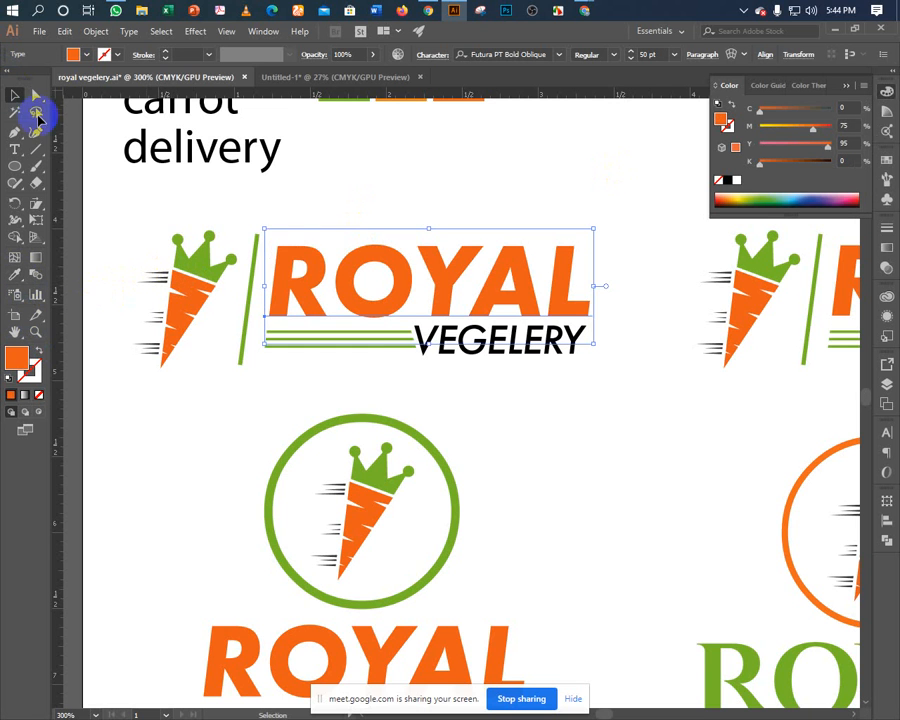
Recolour the VEGELERY text with the green sampled from the crown, and deselect it.
click(427, 355)
click(15, 274)
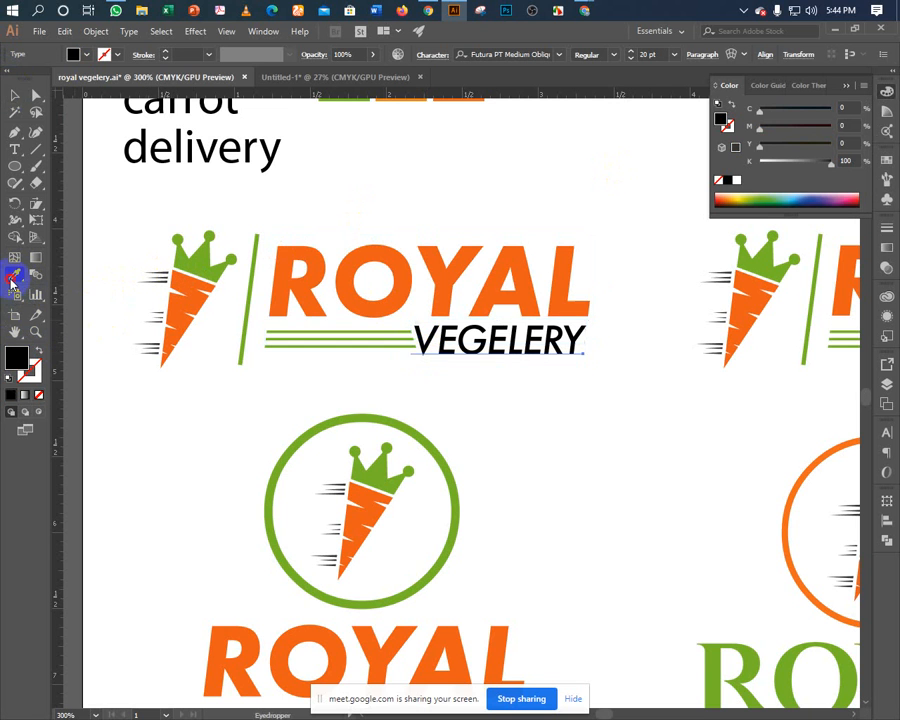
click(185, 250)
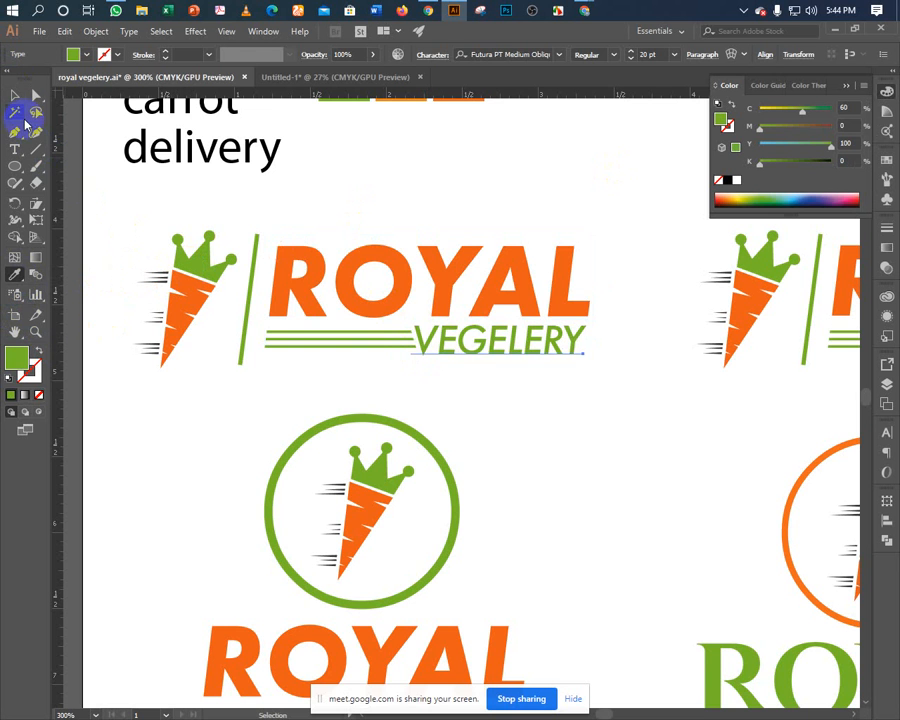
click(15, 95)
click(364, 191)
Select all parts of the recoloured horizontal logo and group them.
key(ctrl+minus)
key(ctrl+minus)
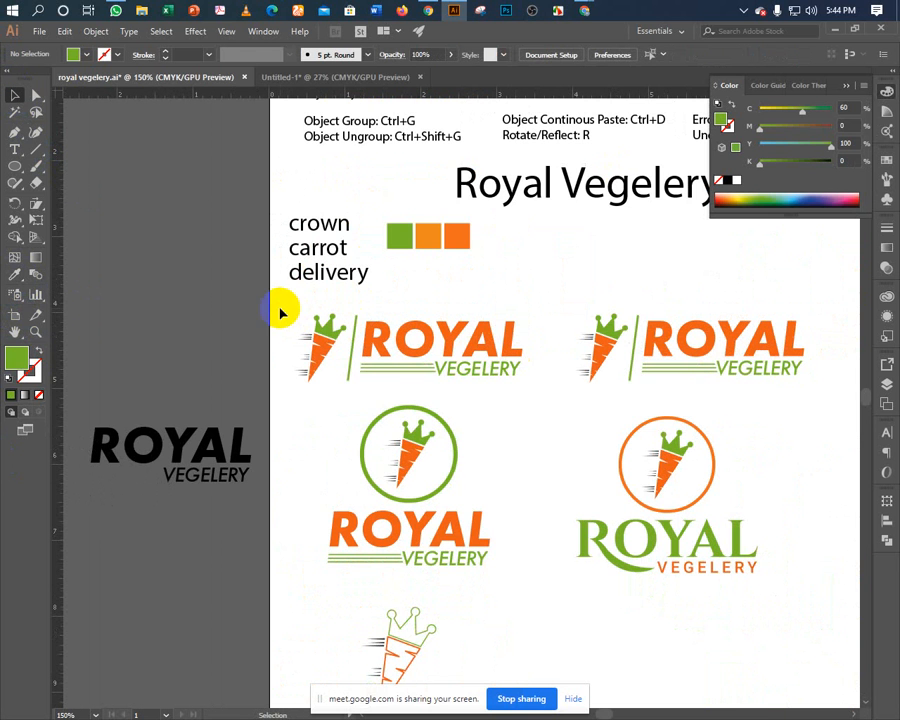
drag(280, 308, 531, 391)
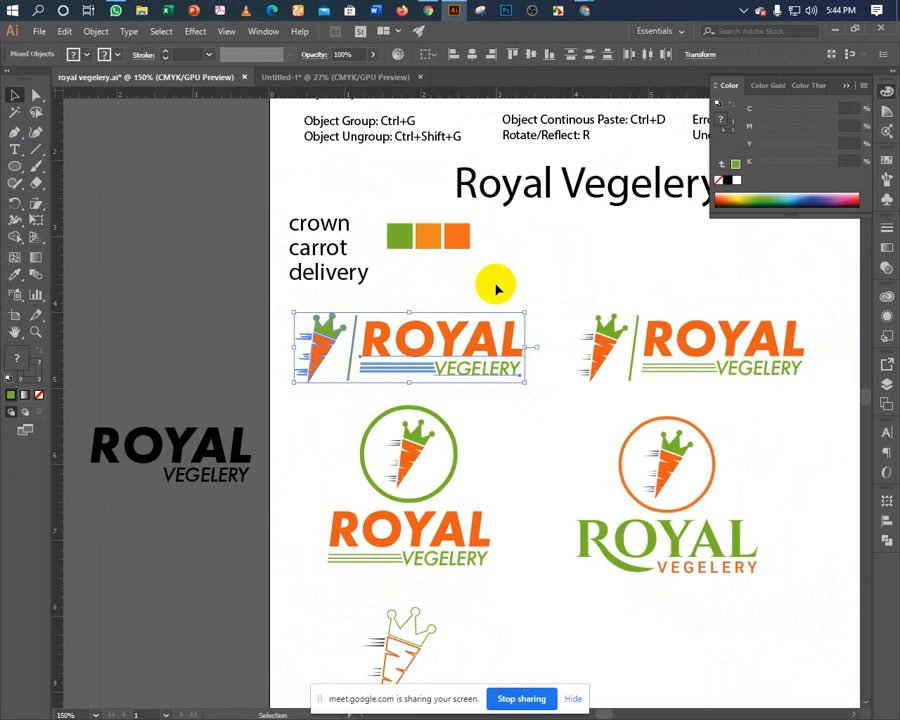
key(a)
key(v)
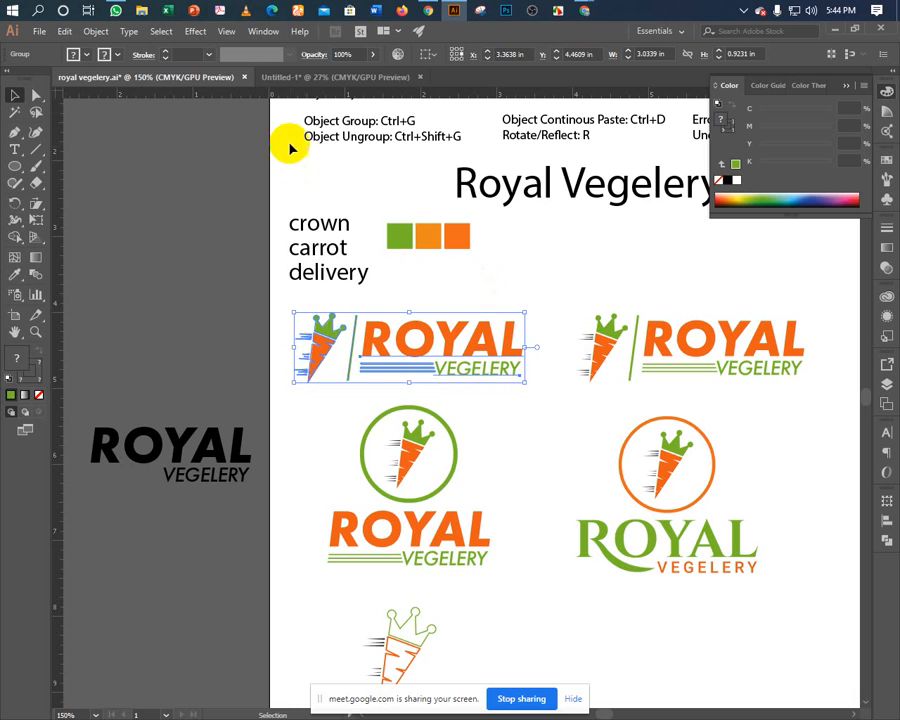
In the Untitled-1 document, replace the small logo with a newly pasted copy and enlarge it proportionally across most of the artboard's width.
click(289, 78)
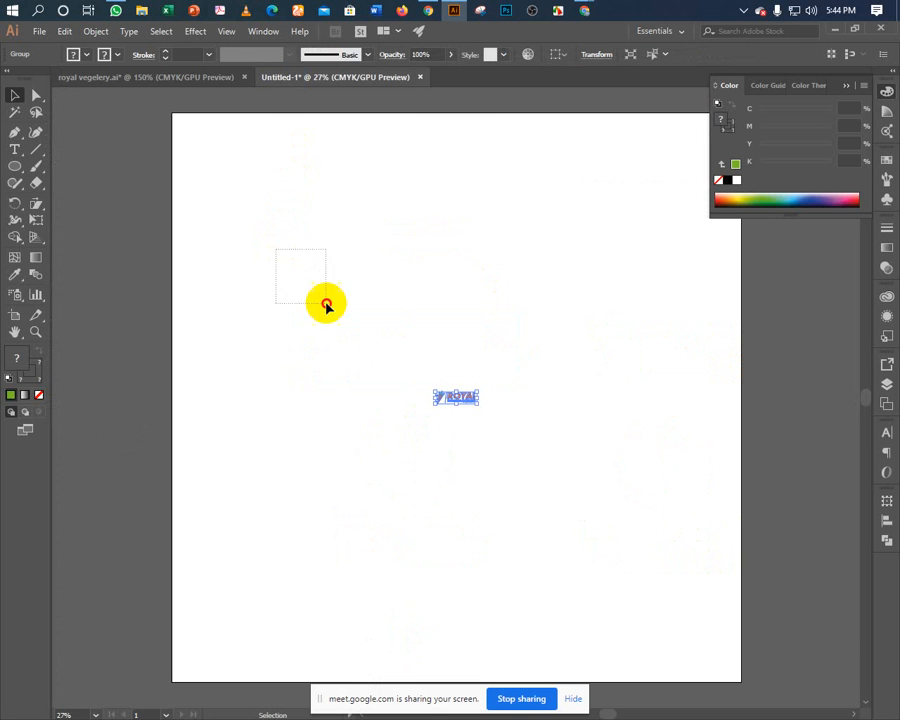
key(Delete)
key(ctrl+v)
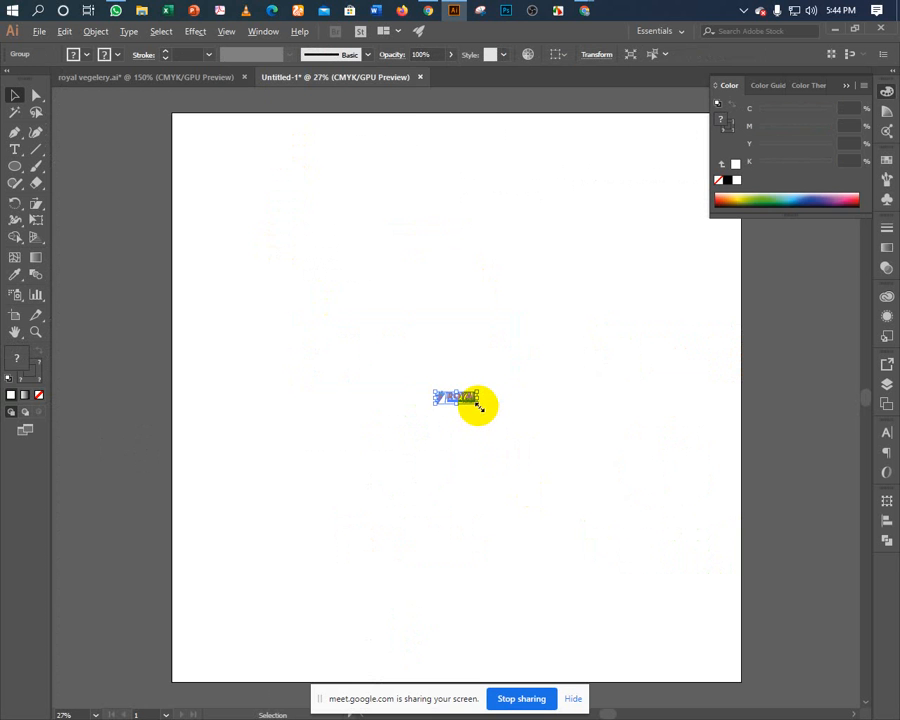
drag(478, 405, 677, 573)
click(476, 514)
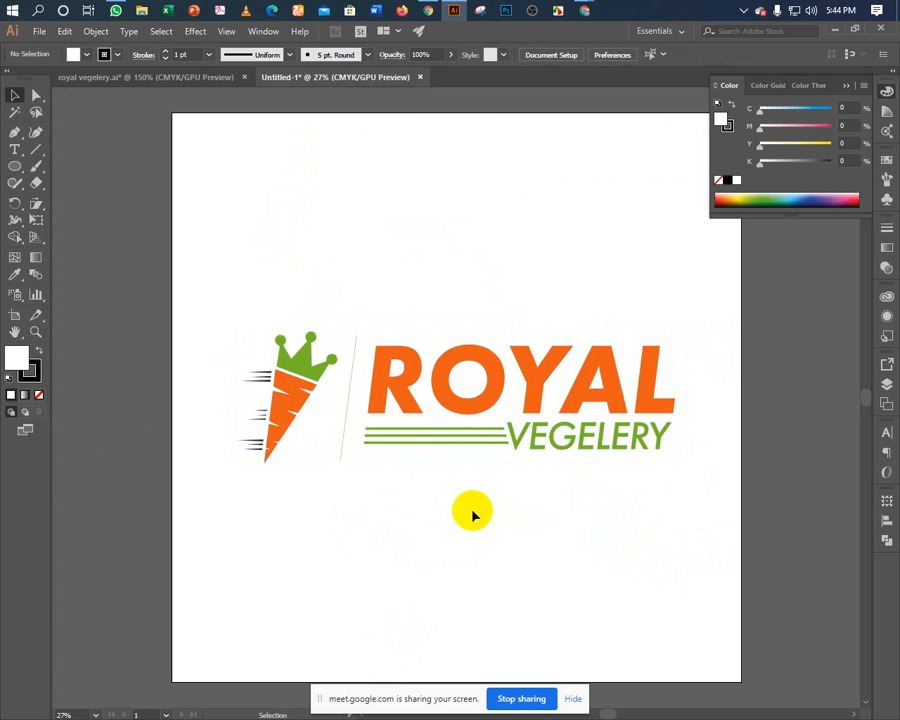
click(346, 430)
click(344, 462)
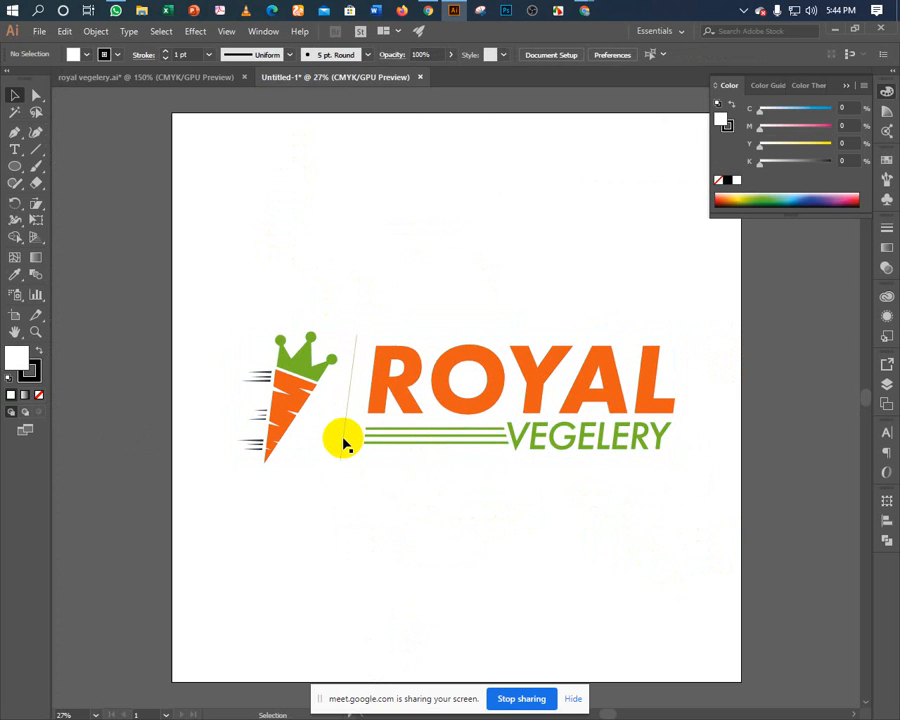
click(344, 443)
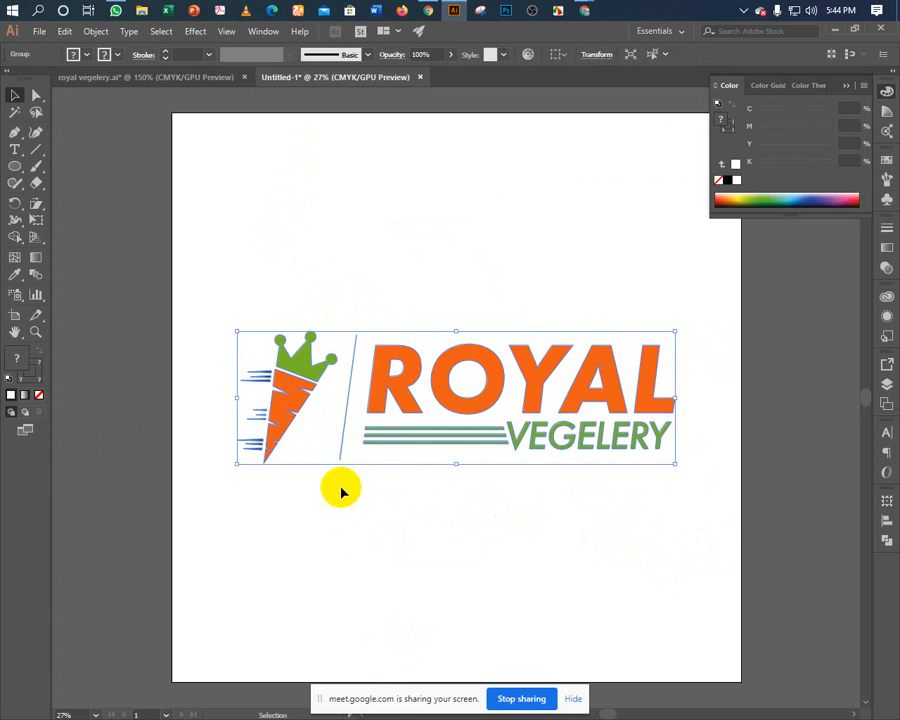
click(338, 507)
key(a)
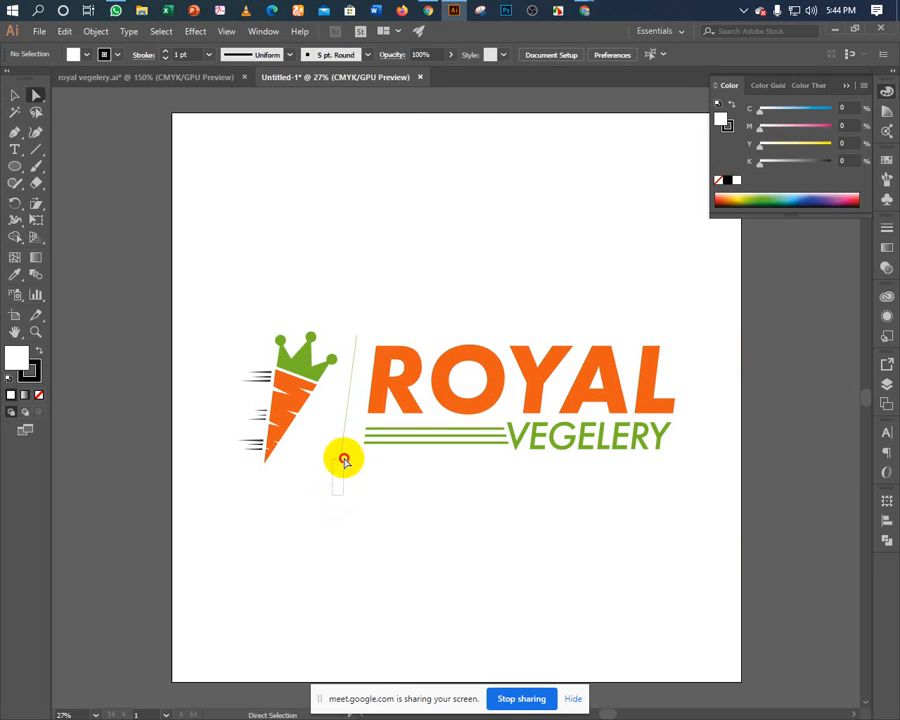
click(341, 461)
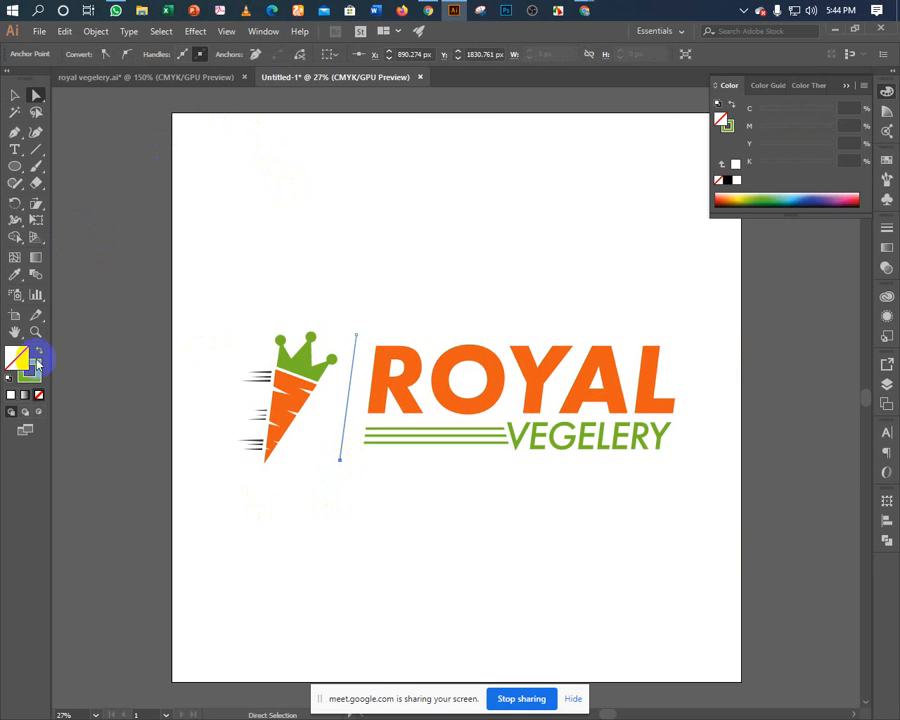
click(38, 360)
click(14, 95)
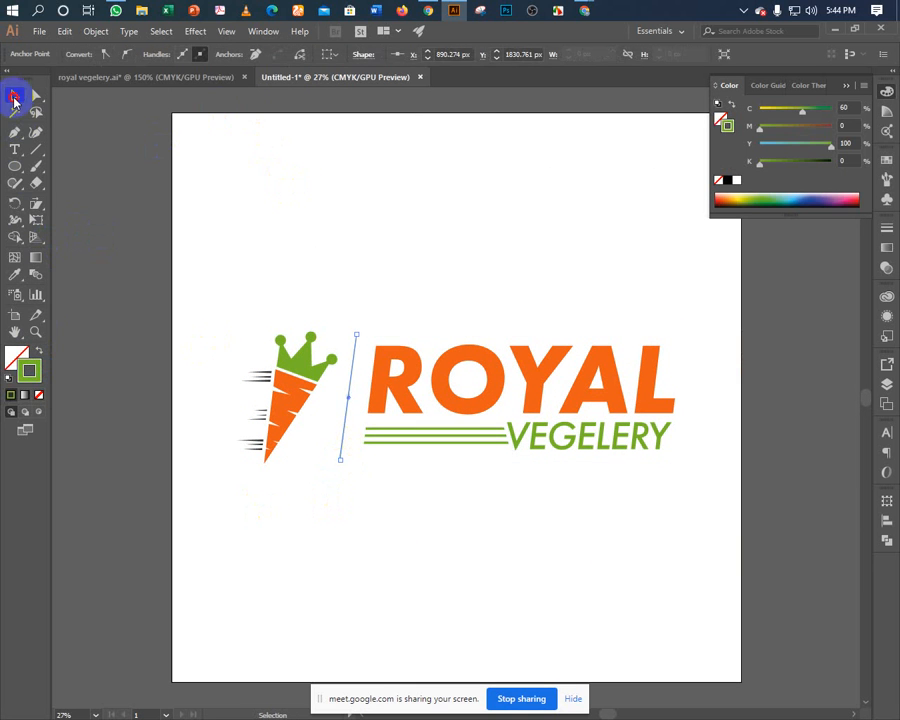
click(240, 210)
Isolate the enlarged logo group and set the green divider line's stroke weight to 20 pt.
double_click(352, 383)
click(349, 378)
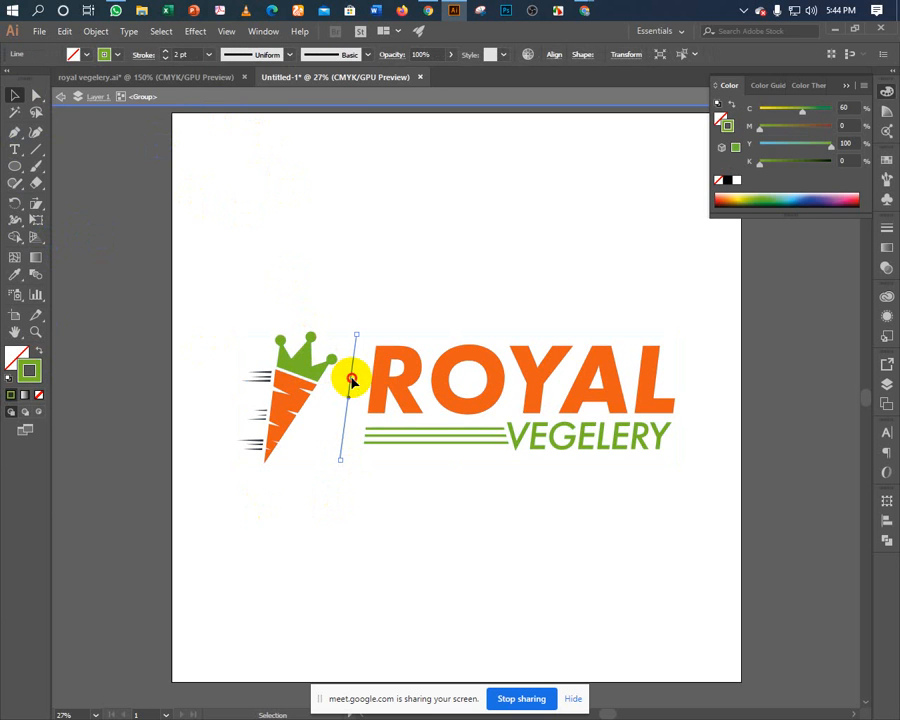
click(166, 58)
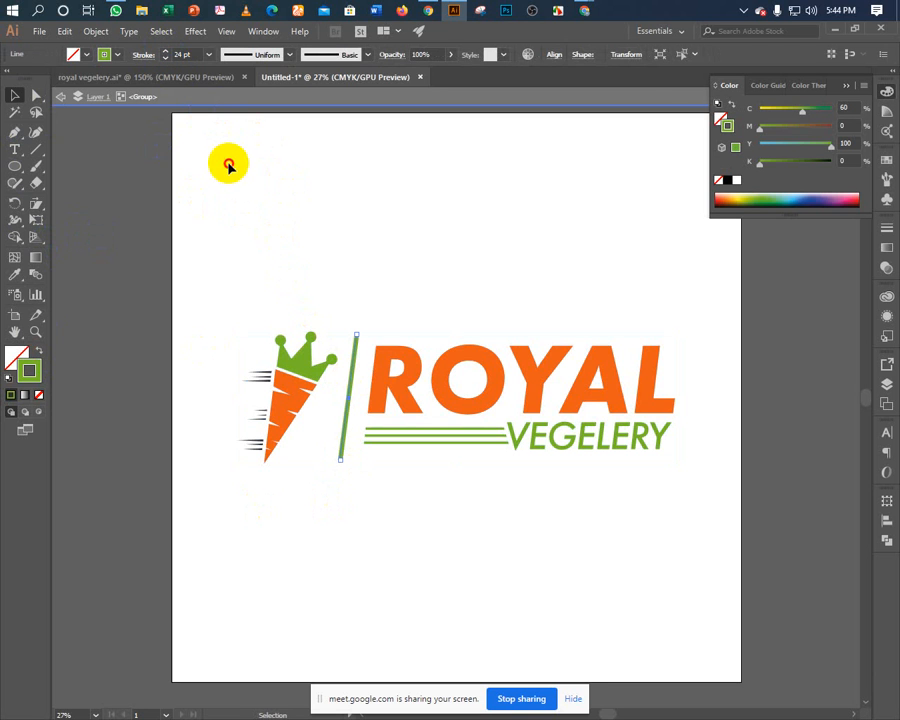
click(227, 165)
click(352, 385)
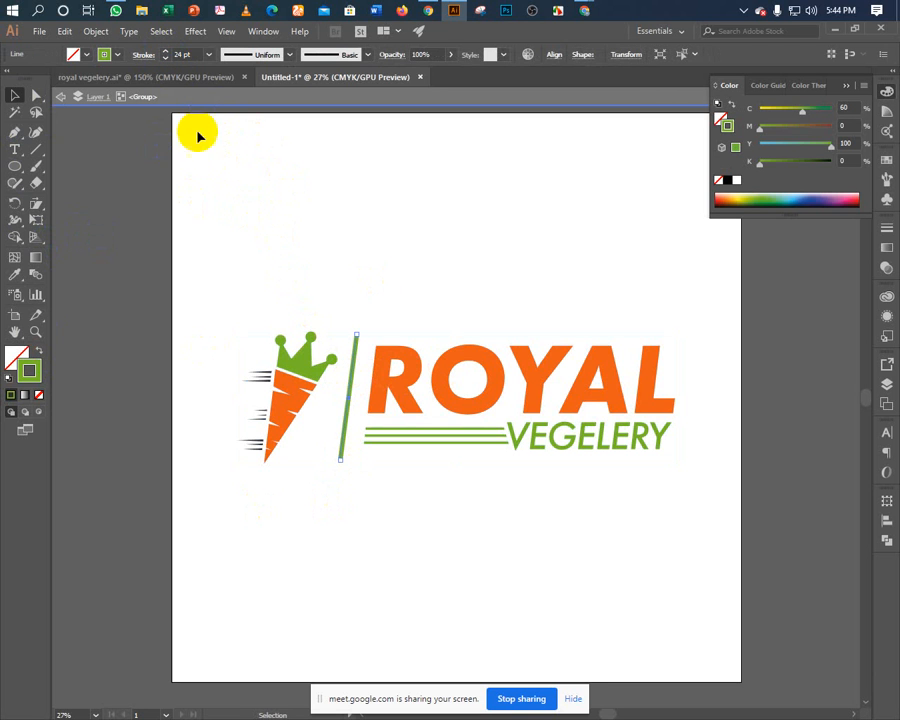
click(167, 59)
click(167, 59)
click(167, 59)
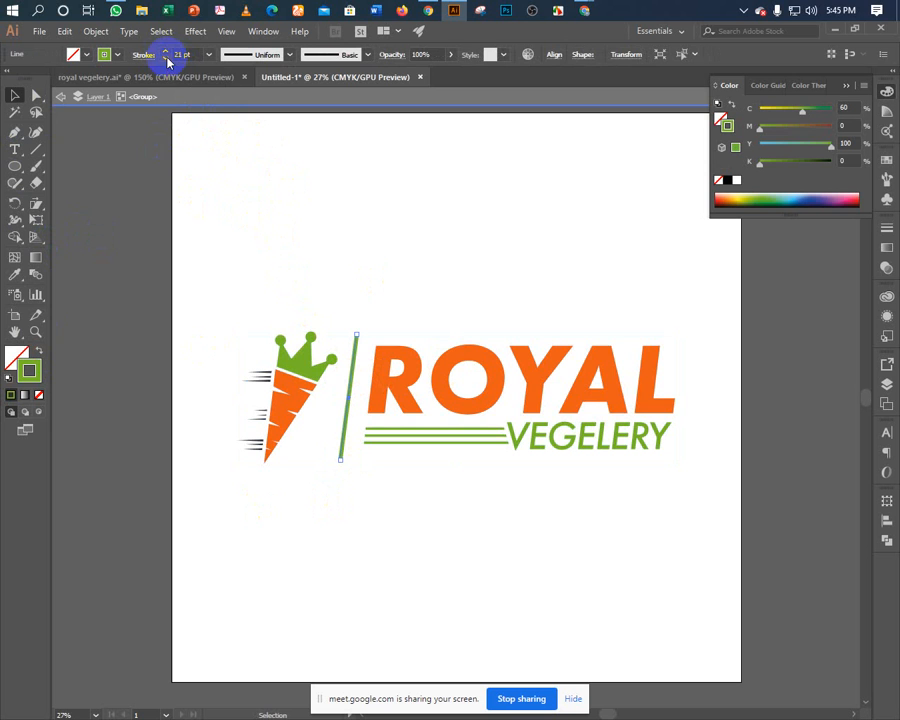
click(167, 59)
click(279, 221)
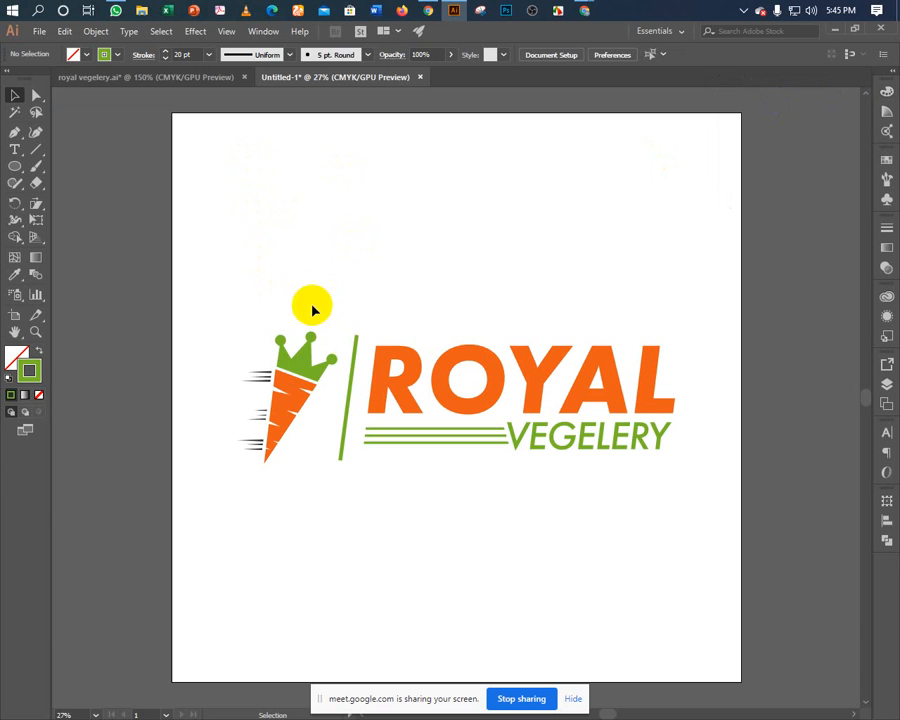
Try recolouring the divider line with the dark colour sampled from the carrot's speed lines, and undo that change.
double_click(354, 366)
click(354, 366)
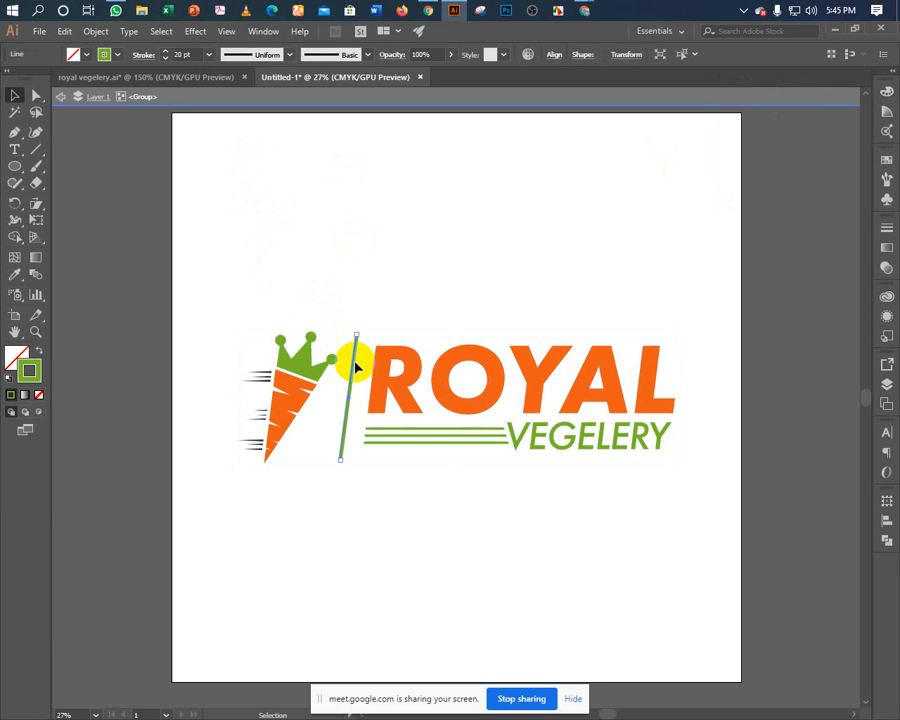
click(16, 278)
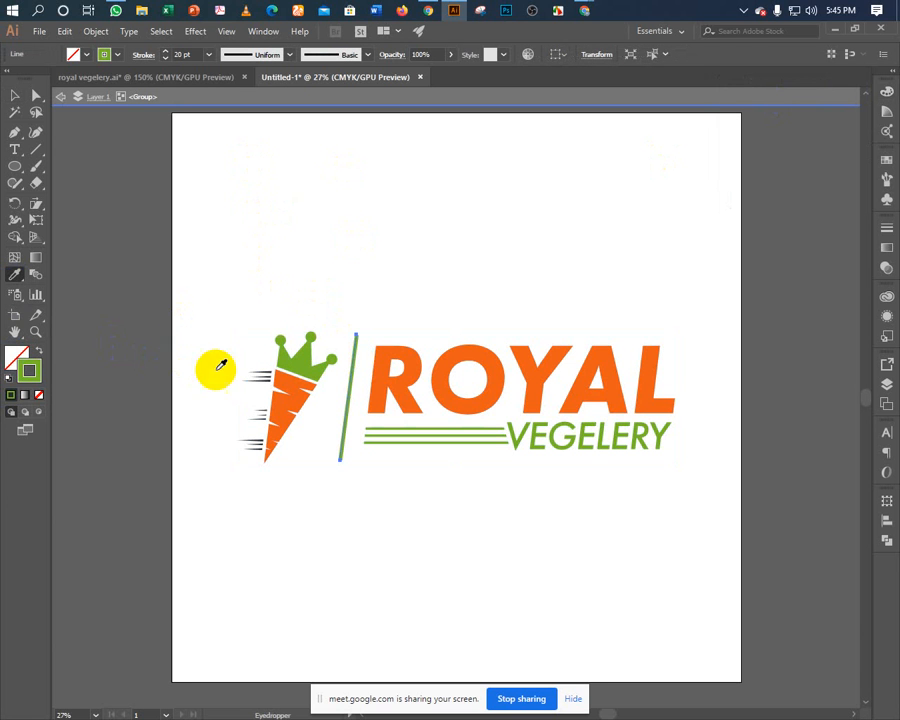
click(271, 367)
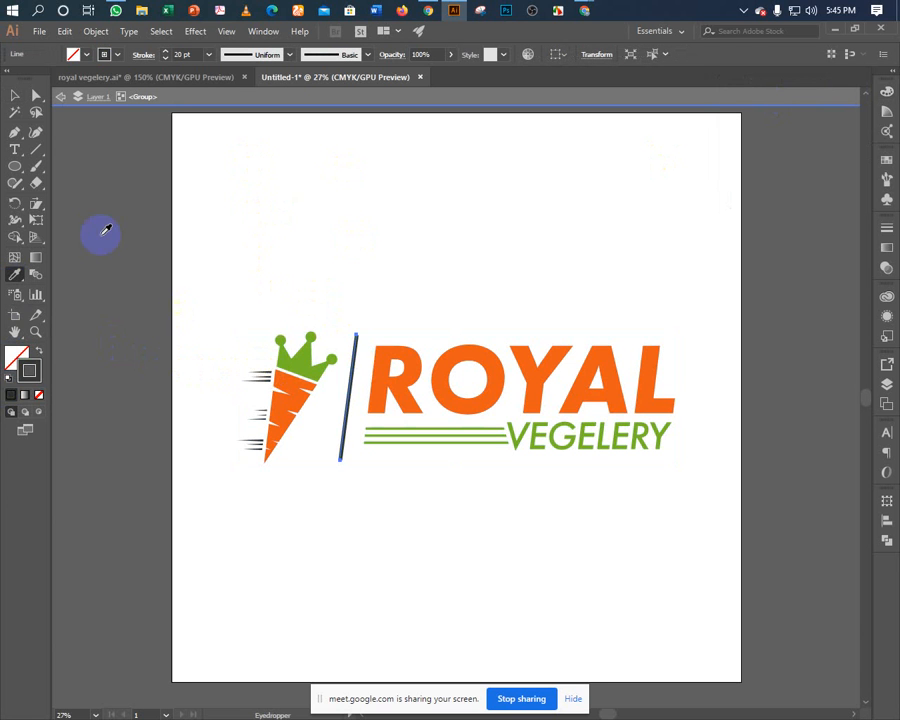
click(14, 95)
click(291, 255)
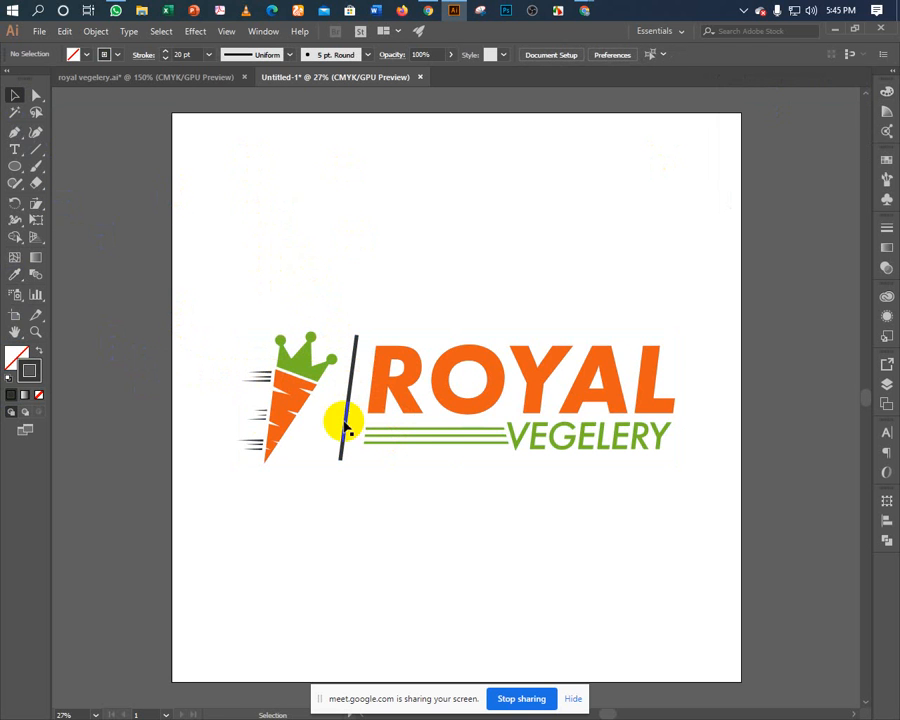
key(ctrl+z)
double_click(345, 301)
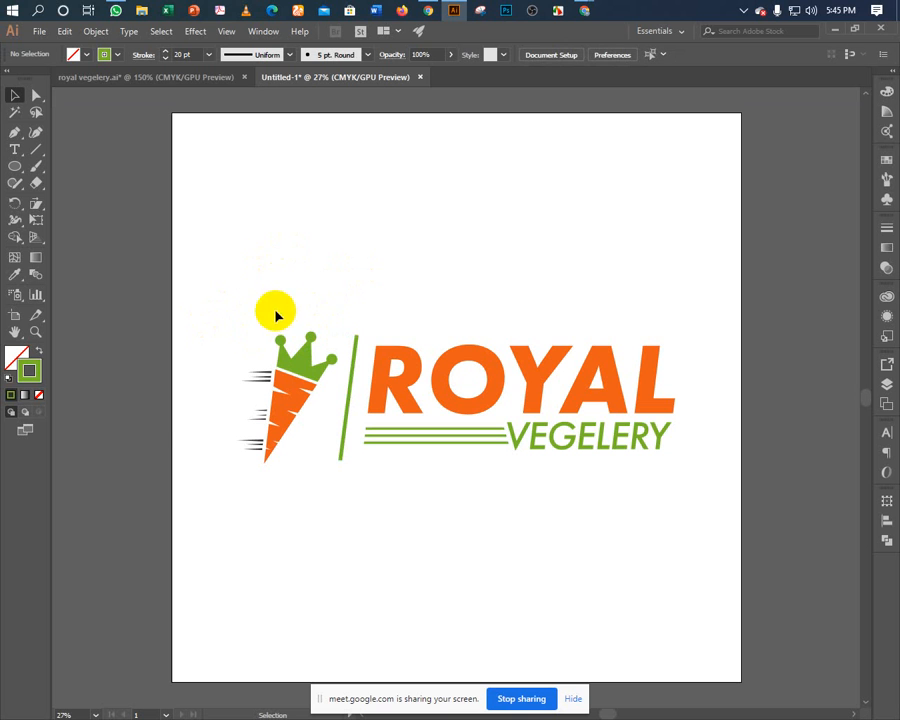
Start saving the document under a new name and create and open a Desktop folder named Royal Vegelery Source File.
click(42, 38)
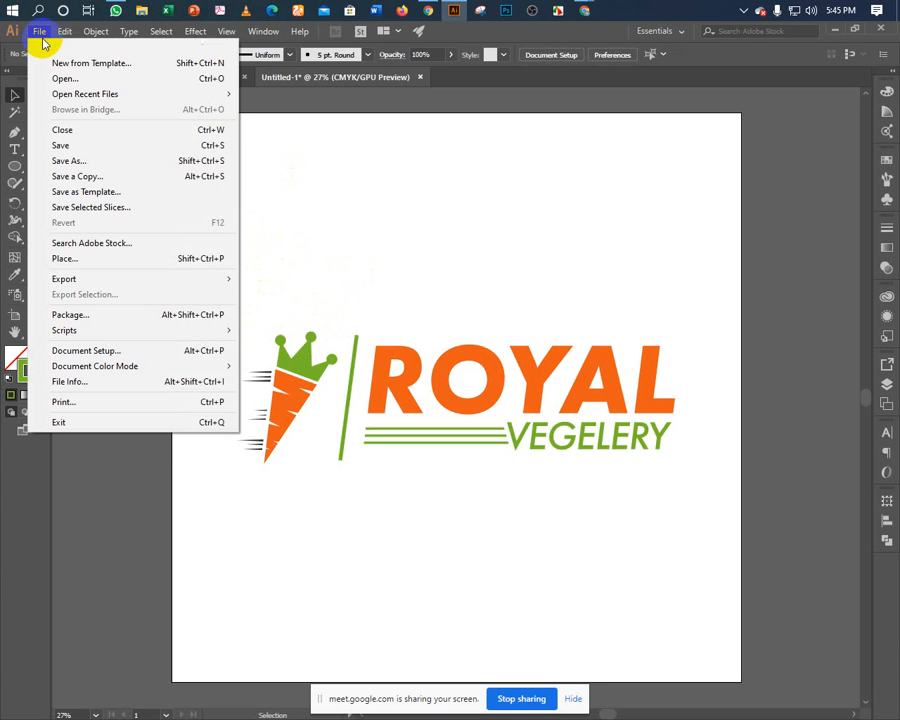
click(87, 163)
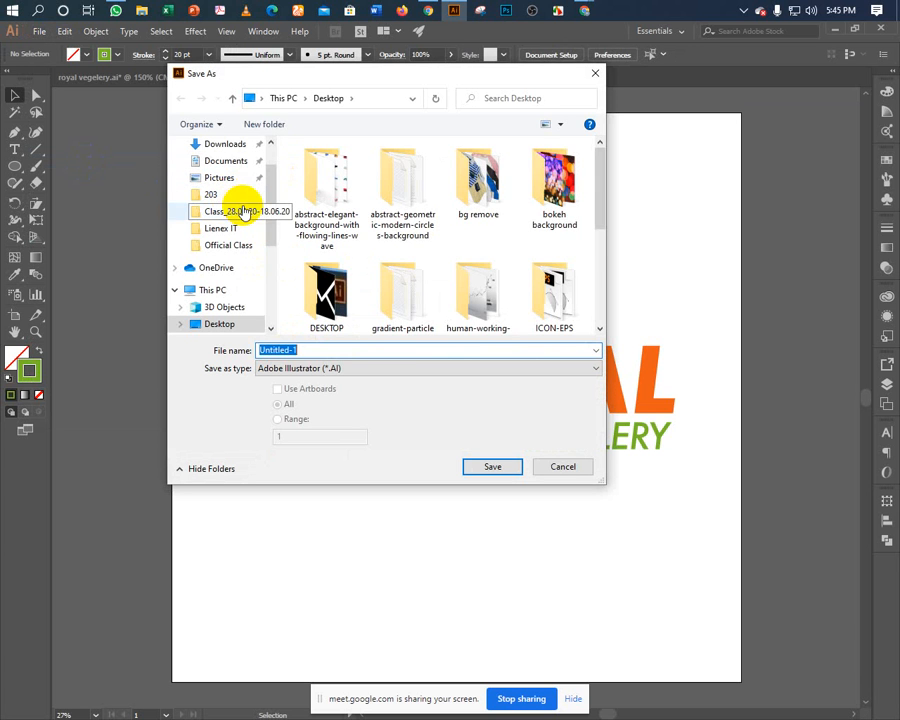
click(264, 125)
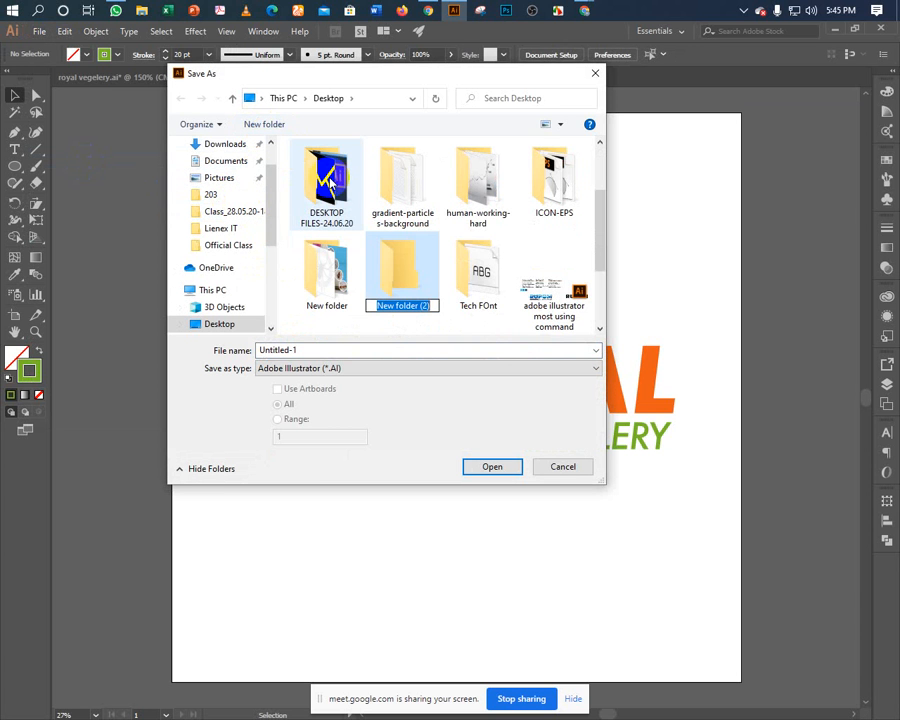
text(Royal Vegel)
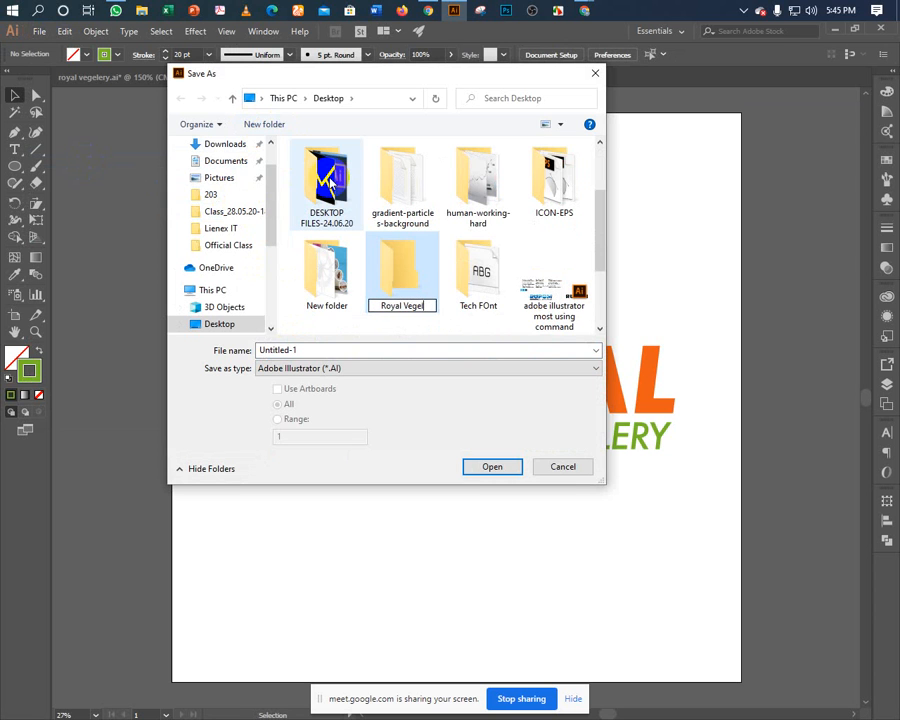
text(ery Cli)
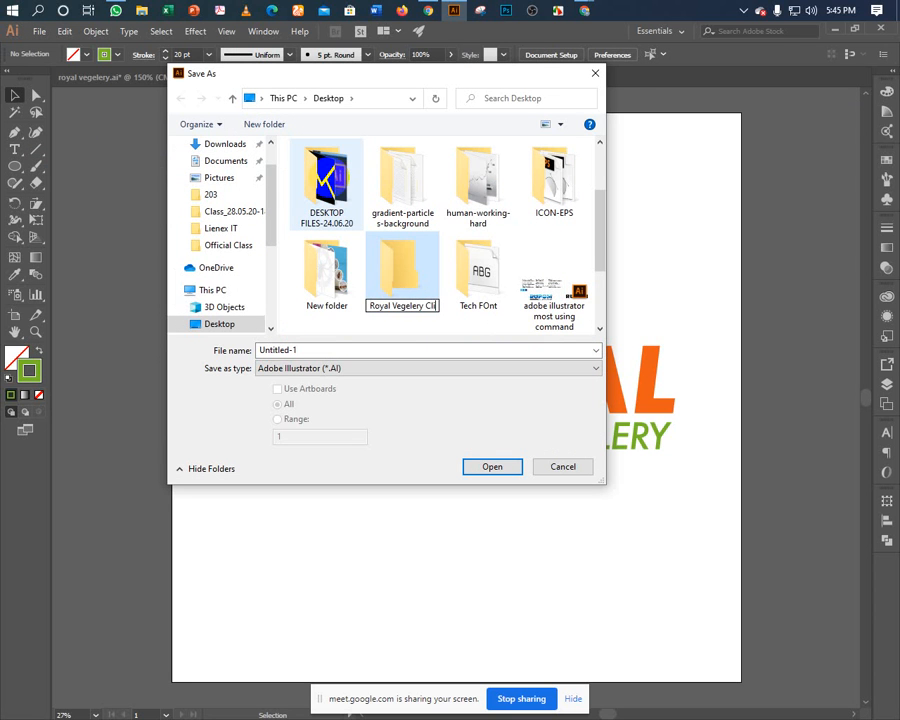
text(en)
key(BackSpace)
text(Source File)
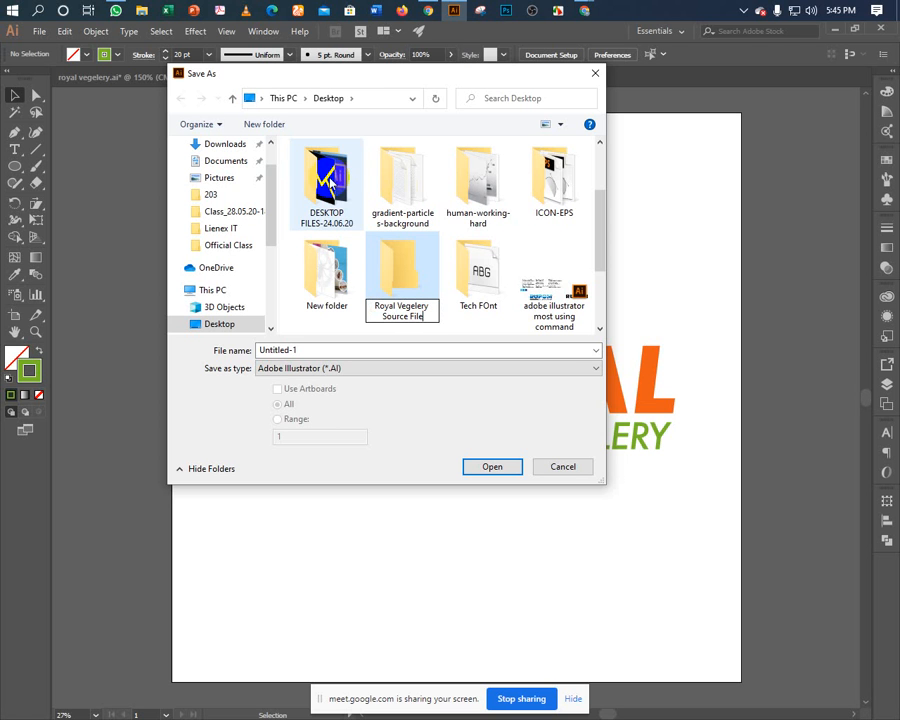
click(384, 279)
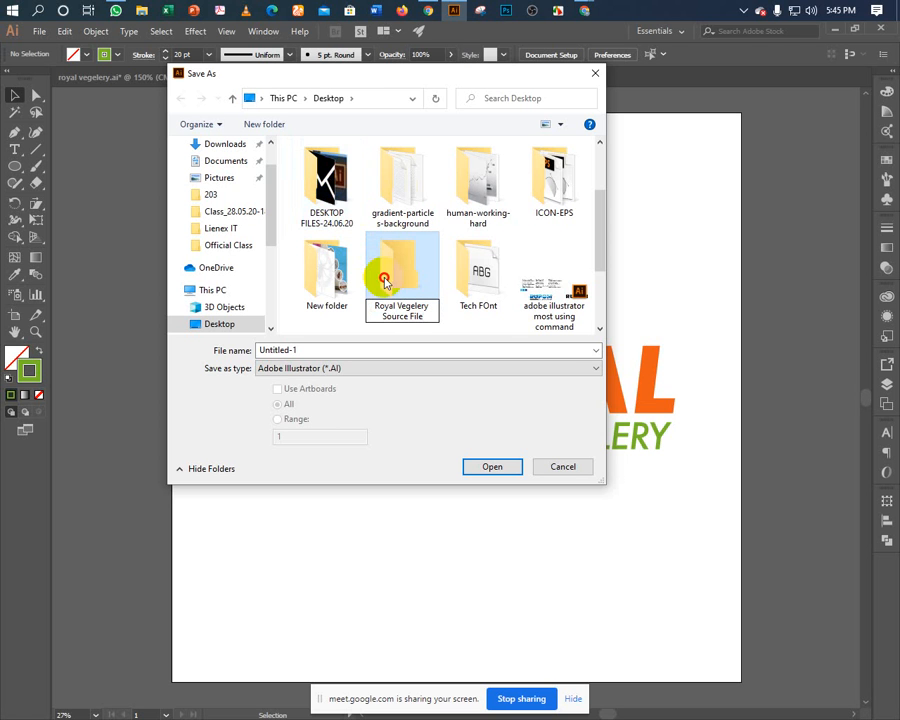
double_click(384, 283)
Save the document in the new folder as Logo Design in Adobe Illustrator (*.AI) format, keeping the default Illustrator CC options.
click(311, 350)
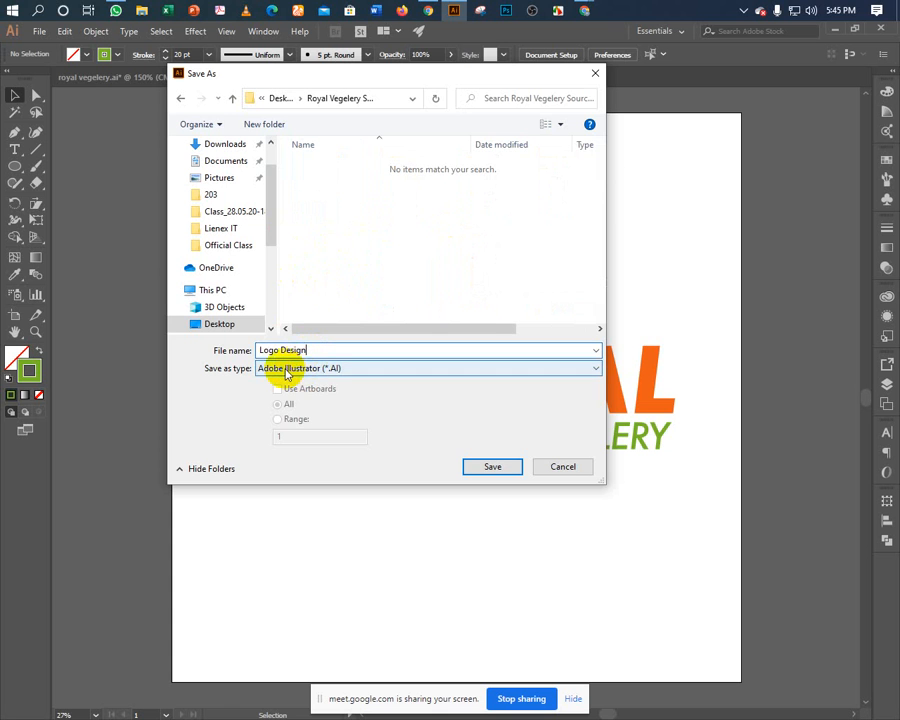
click(287, 369)
click(285, 376)
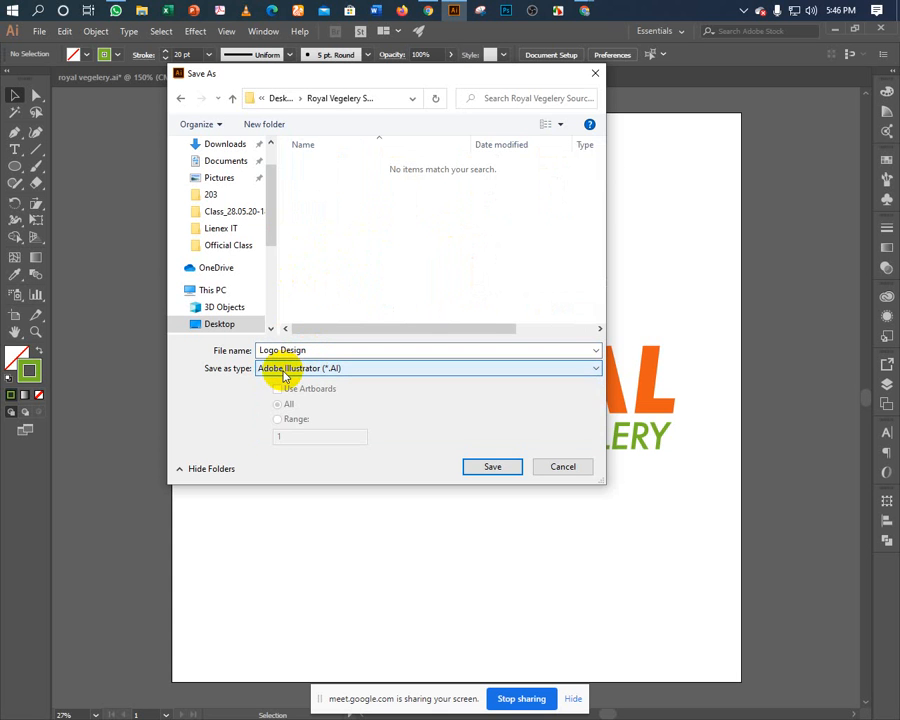
click(285, 372)
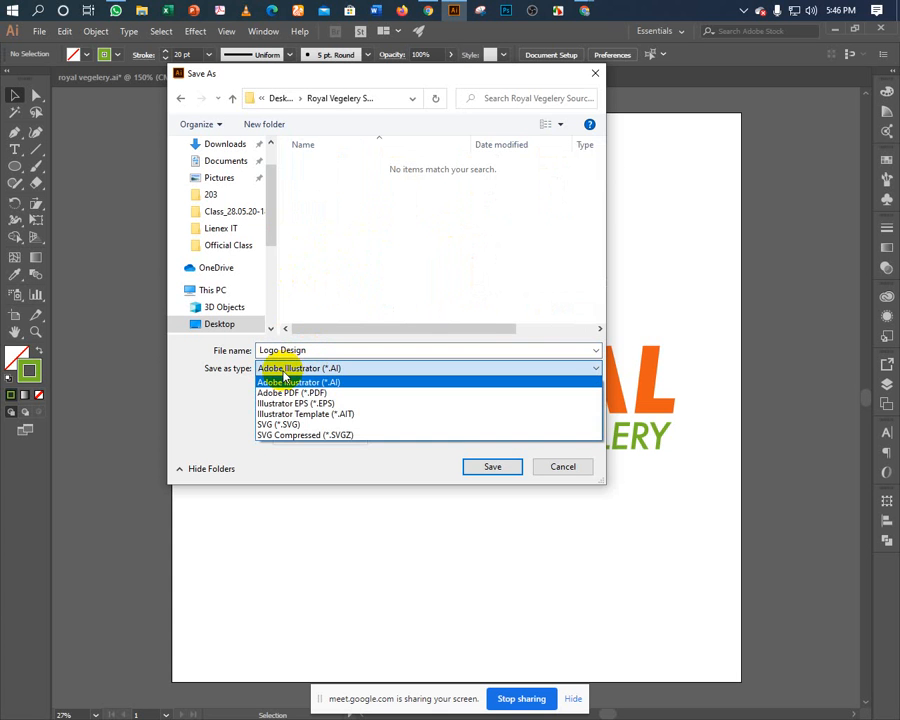
click(335, 378)
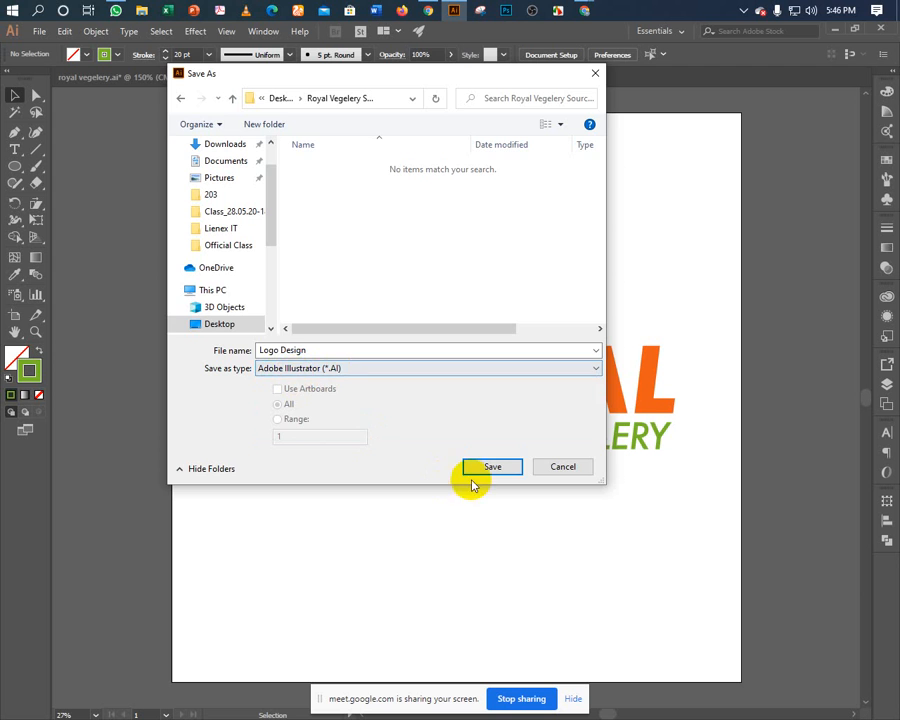
click(474, 522)
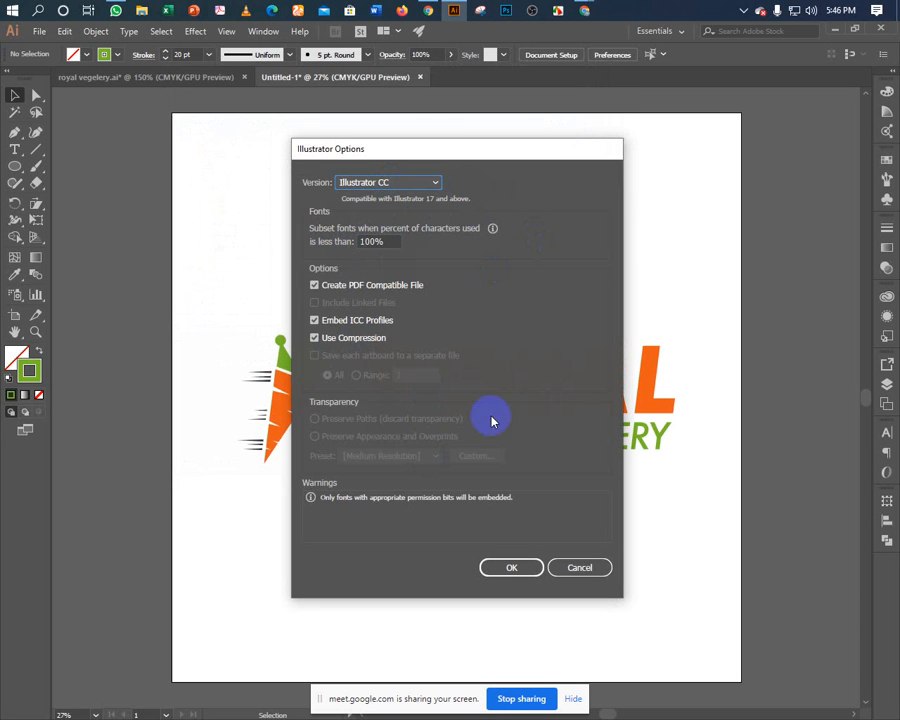
click(494, 572)
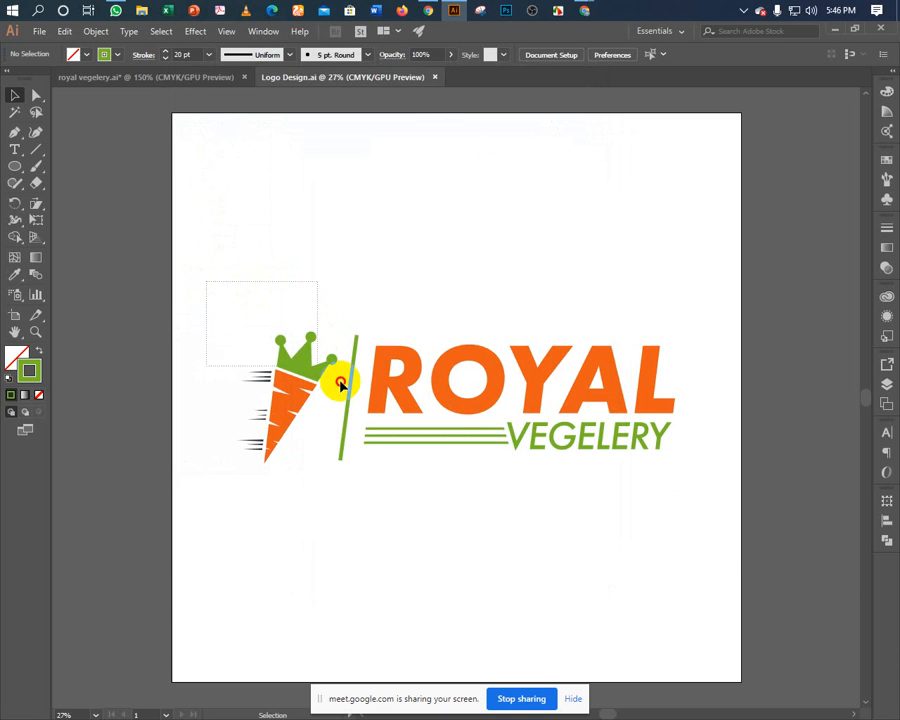
Select the whole outlined logo group on the artboard and delete it.
click(340, 384)
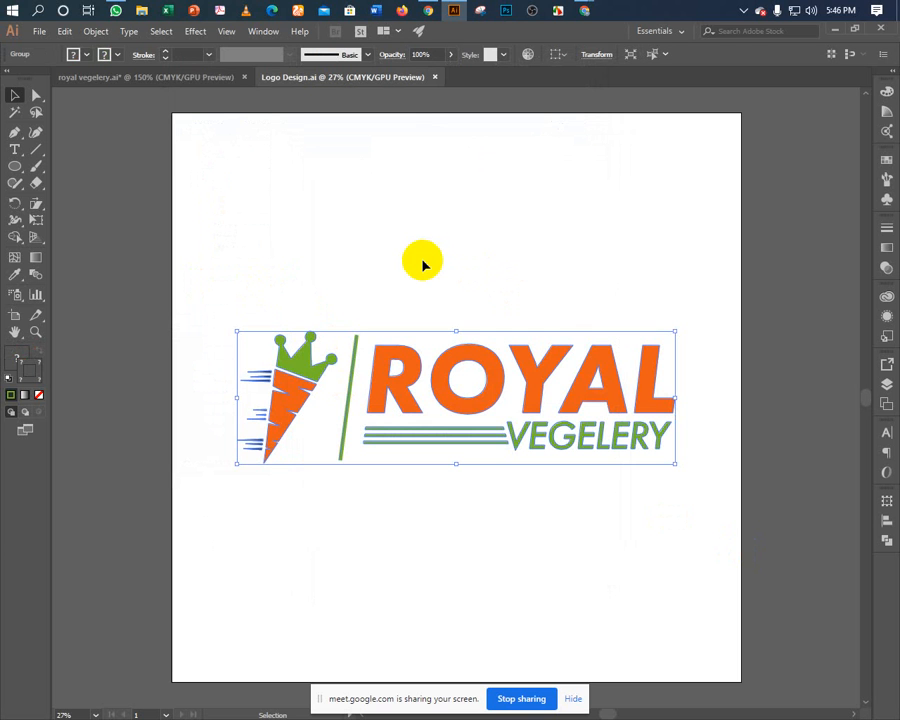
click(381, 373)
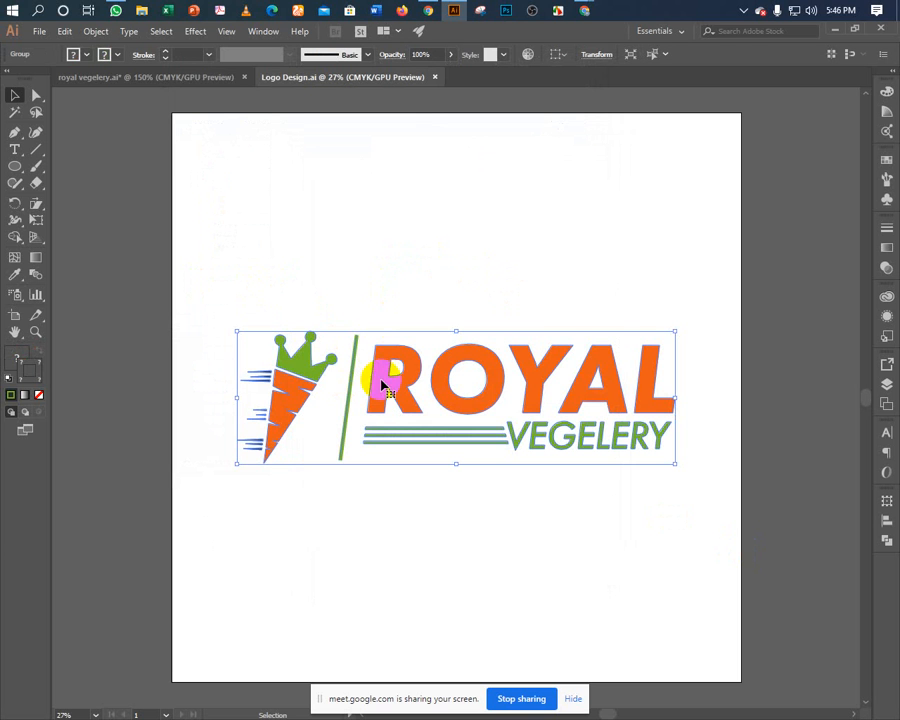
click(402, 312)
click(403, 368)
click(382, 311)
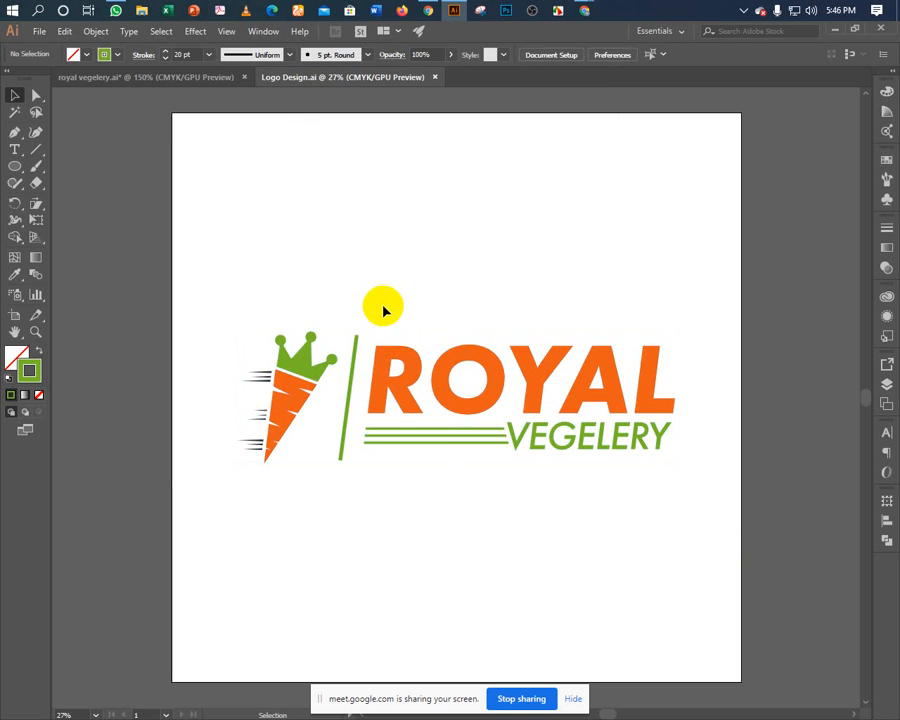
drag(293, 301, 476, 523)
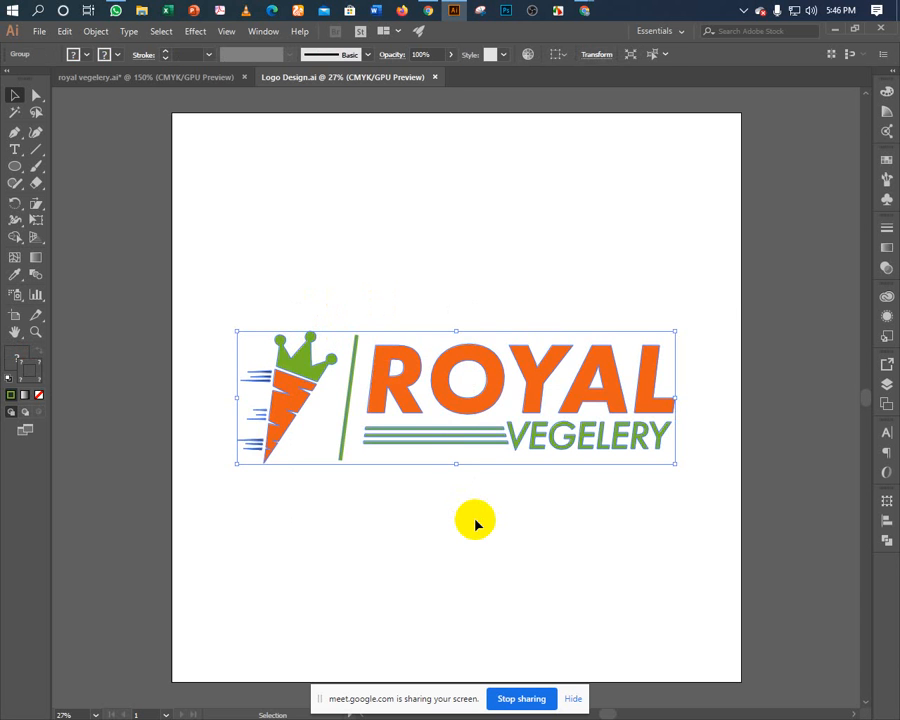
key(Delete)
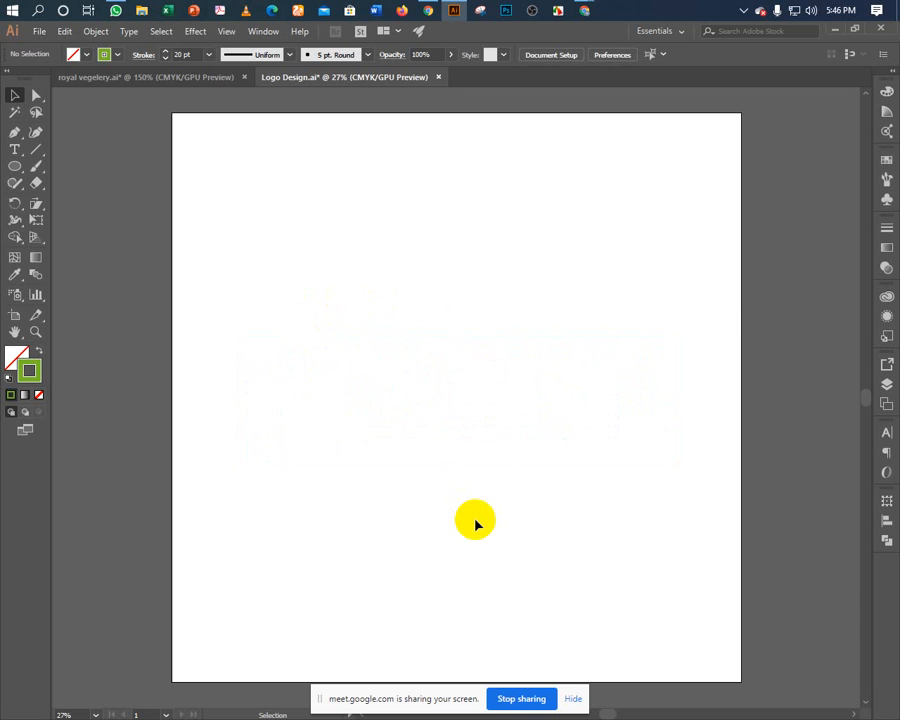
Copy the grouped live-text horizontal logo from royal vegelery.ai and paste it into Logo Design.ai.
click(140, 80)
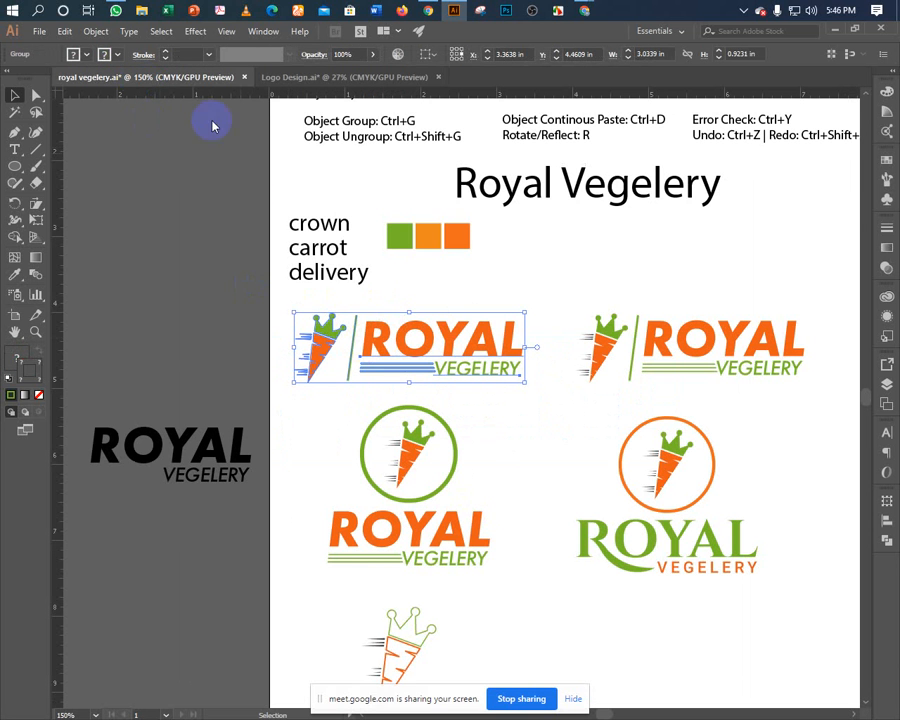
click(63, 31)
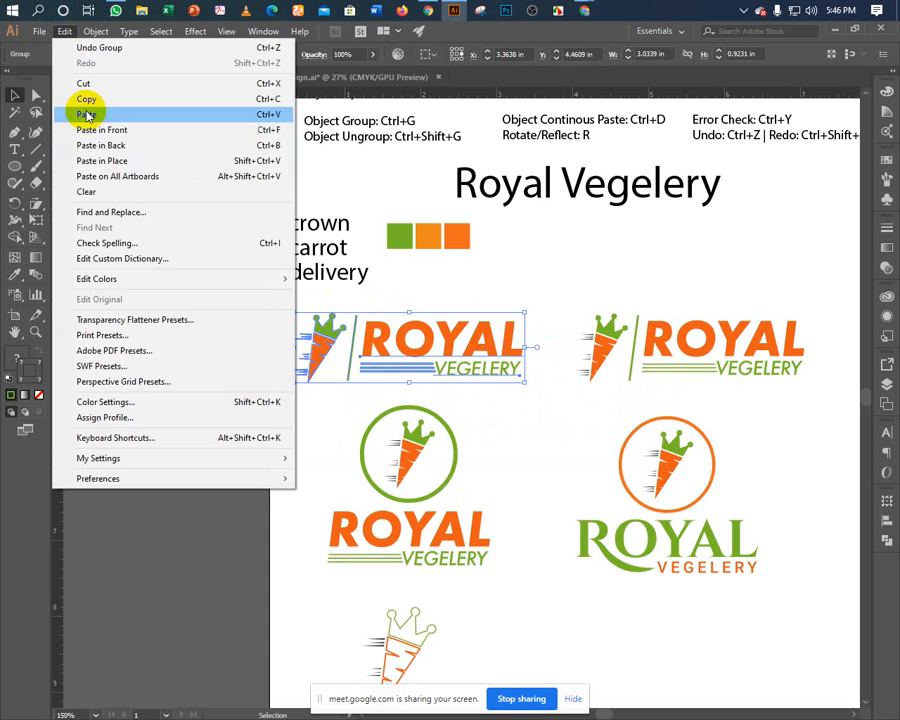
click(87, 101)
click(292, 76)
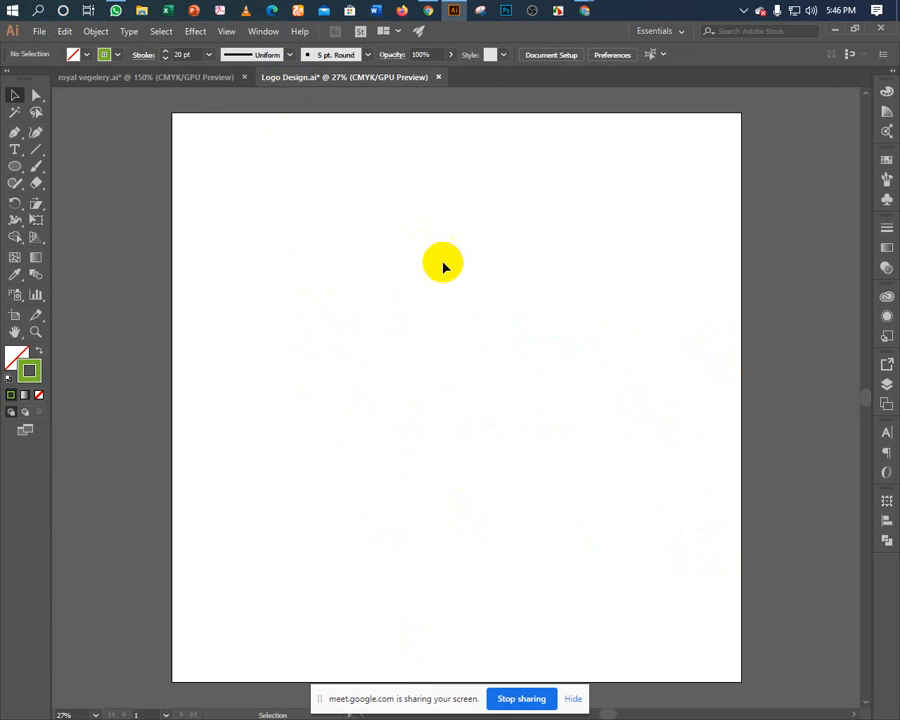
key(ctrl+v)
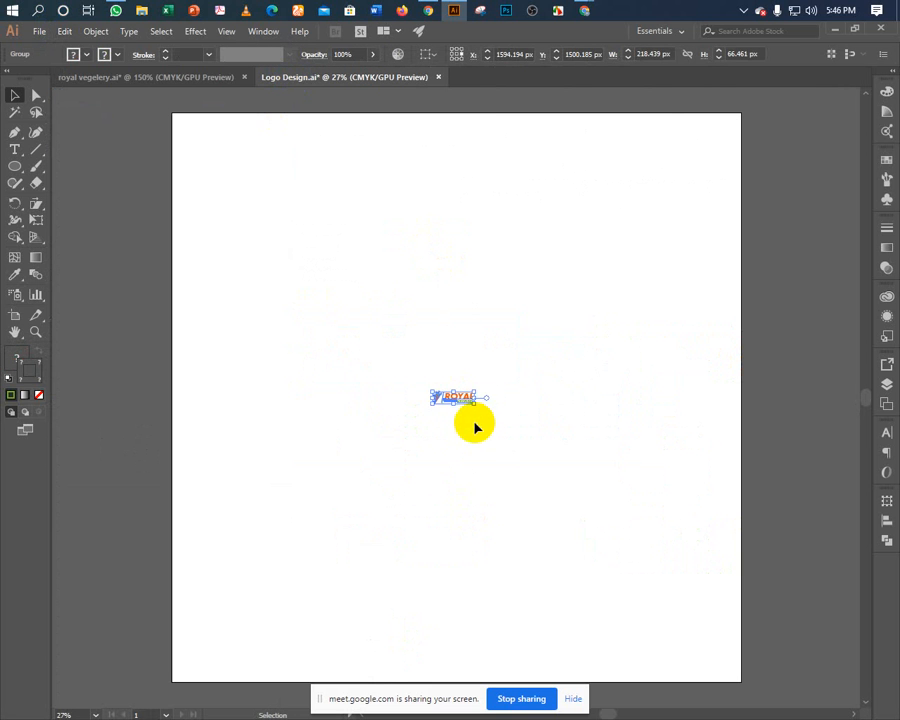
Enlarge the pasted logo proportionally from its centre to about 2322 px wide, then deselect it.
drag(476, 404, 667, 577)
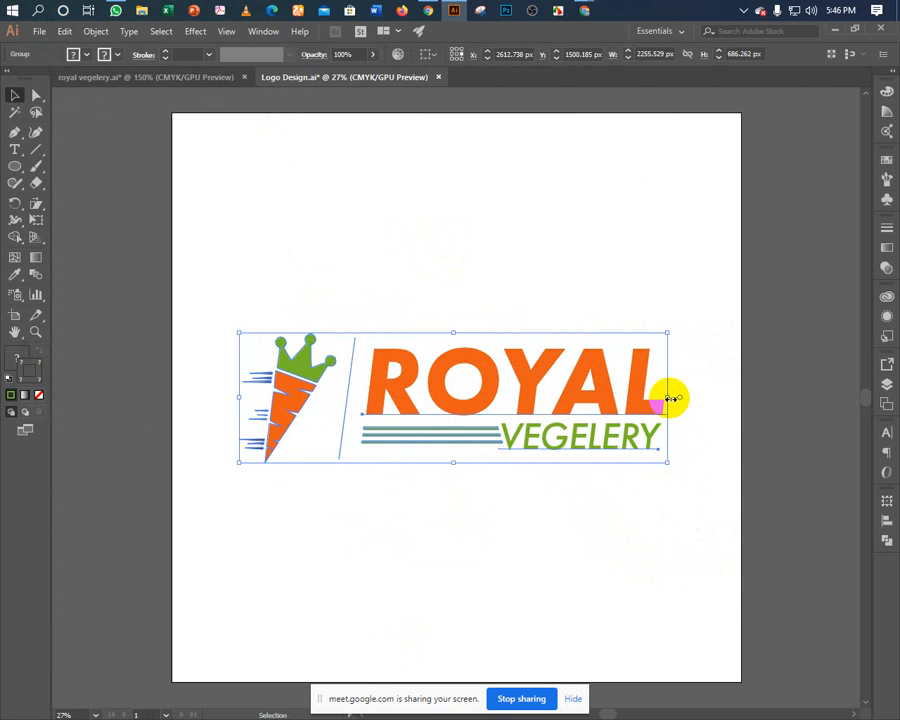
drag(671, 396, 666, 402)
click(366, 502)
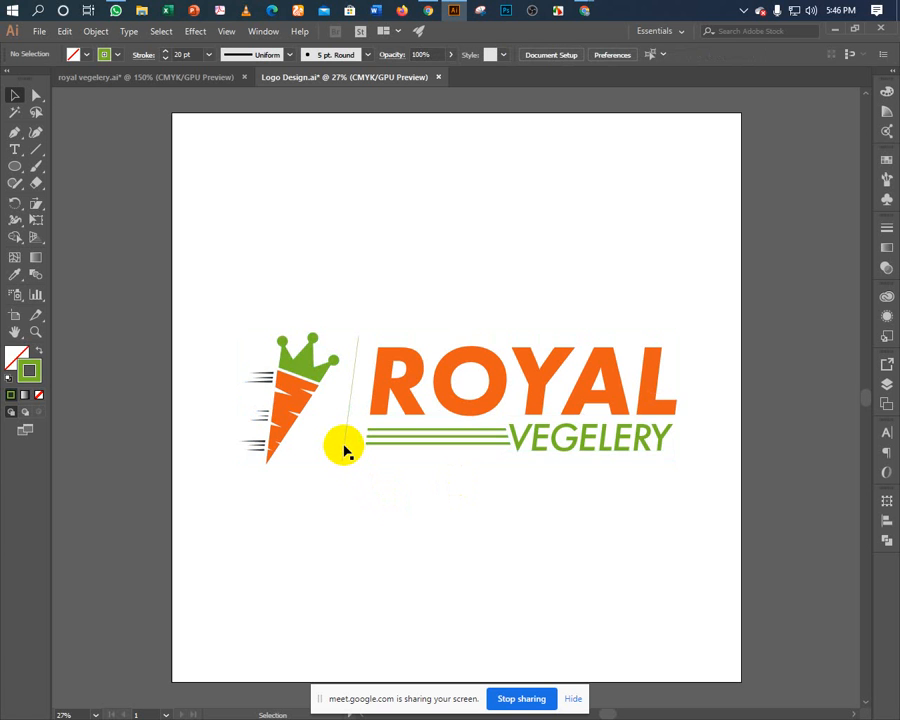
Isolate the logo group, set the thin green divider line's stroke weight to 20 pt, and leave isolation mode.
double_click(343, 451)
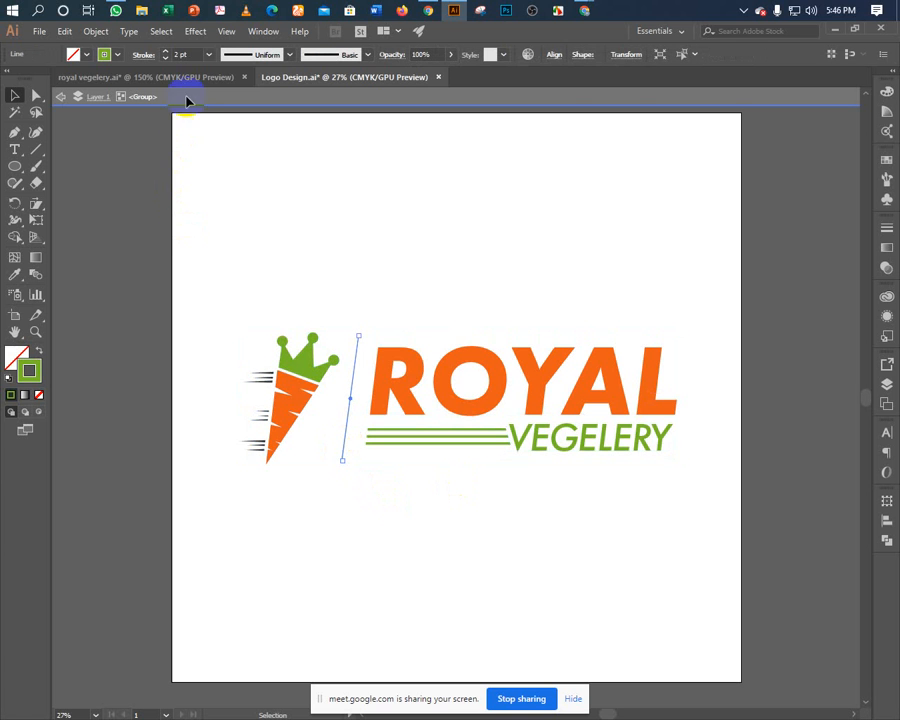
click(183, 54)
text(20)
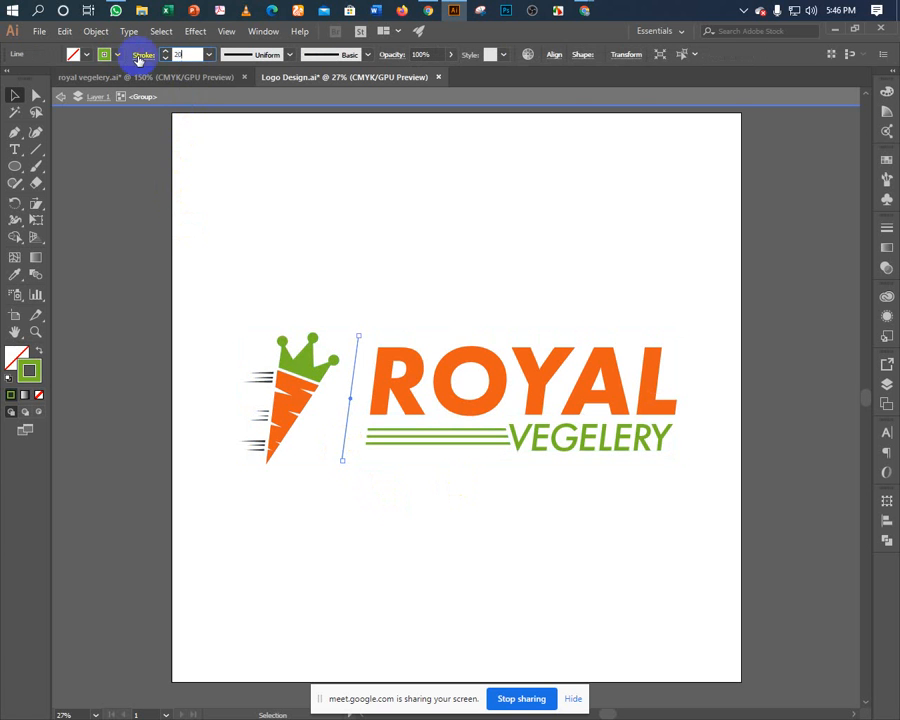
key(Return)
double_click(242, 276)
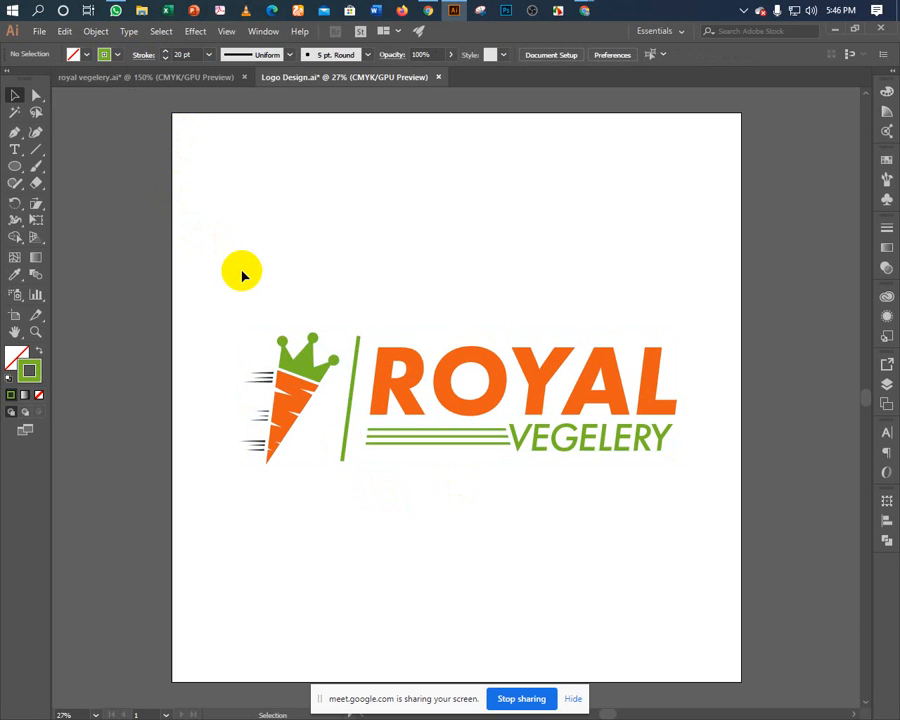
Save the live-text version in the Royal Vegelery Source File folder as RV Logo Design in Adobe Illustrator format with the default options.
click(288, 337)
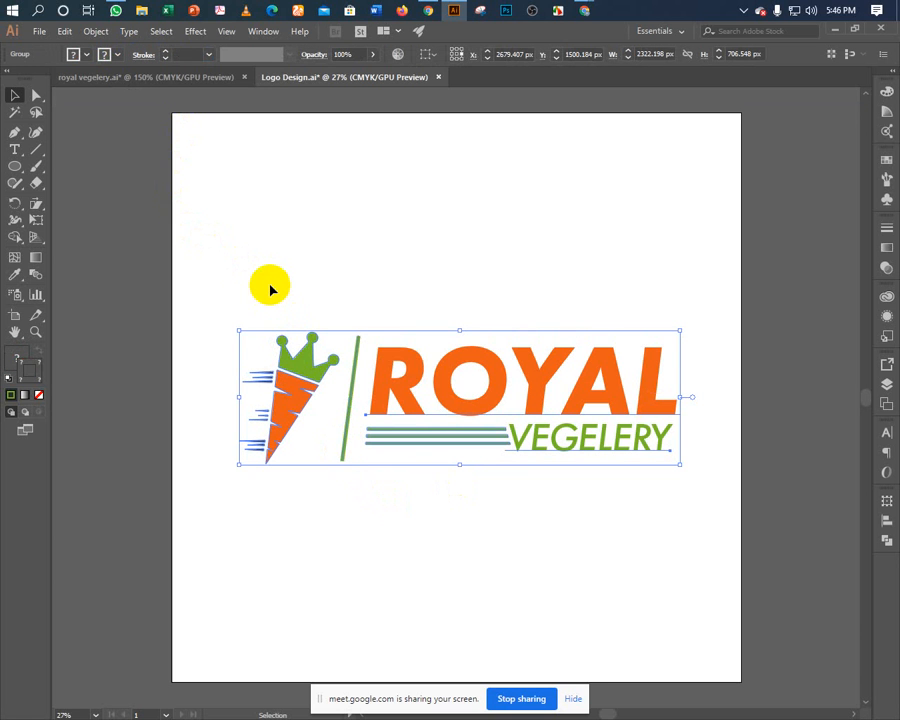
click(38, 35)
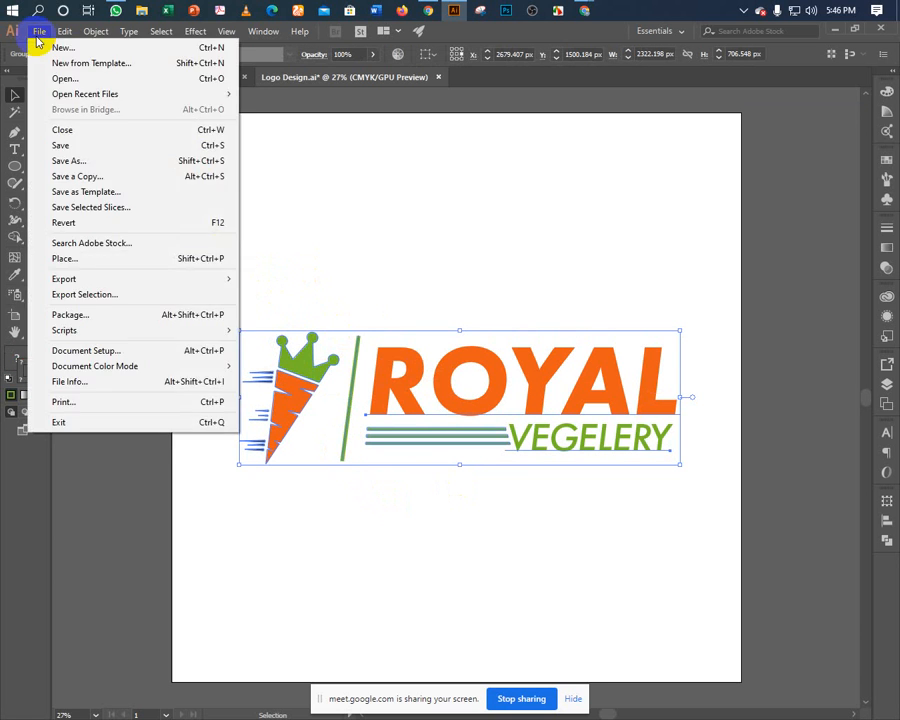
click(74, 176)
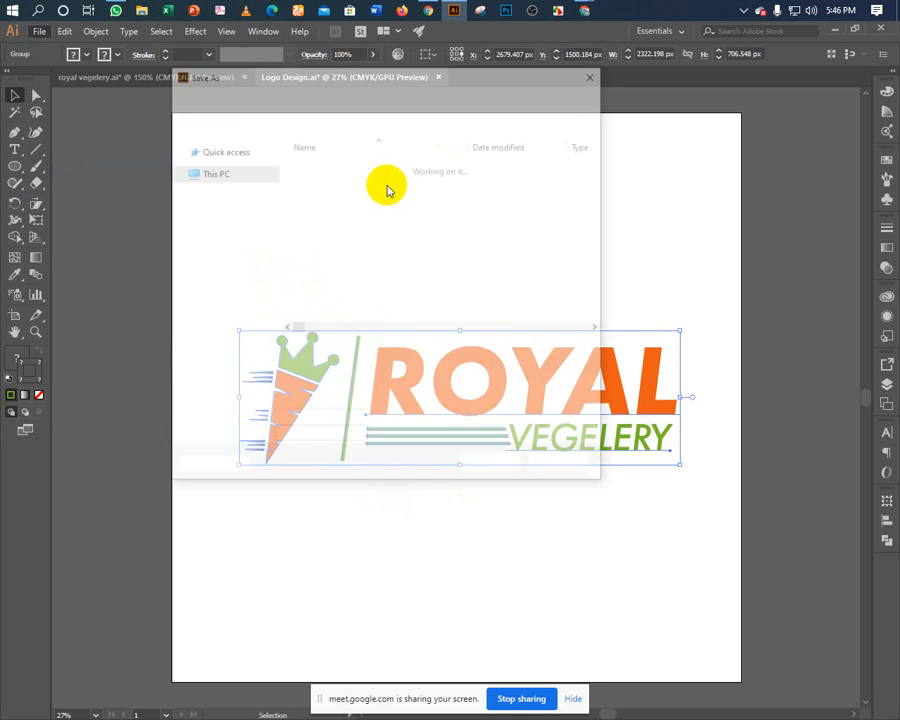
click(336, 168)
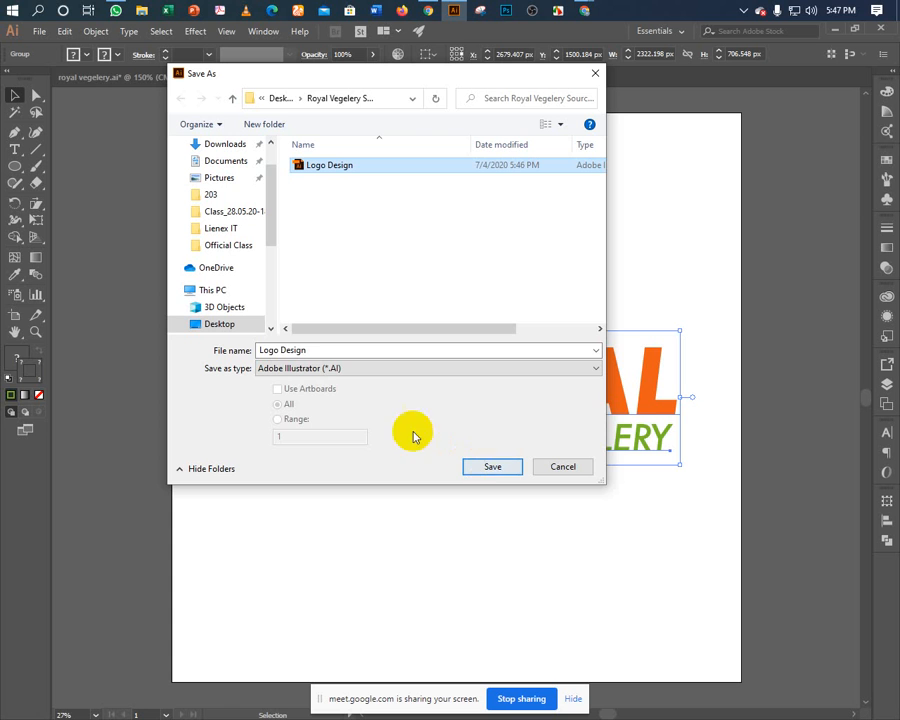
click(318, 351)
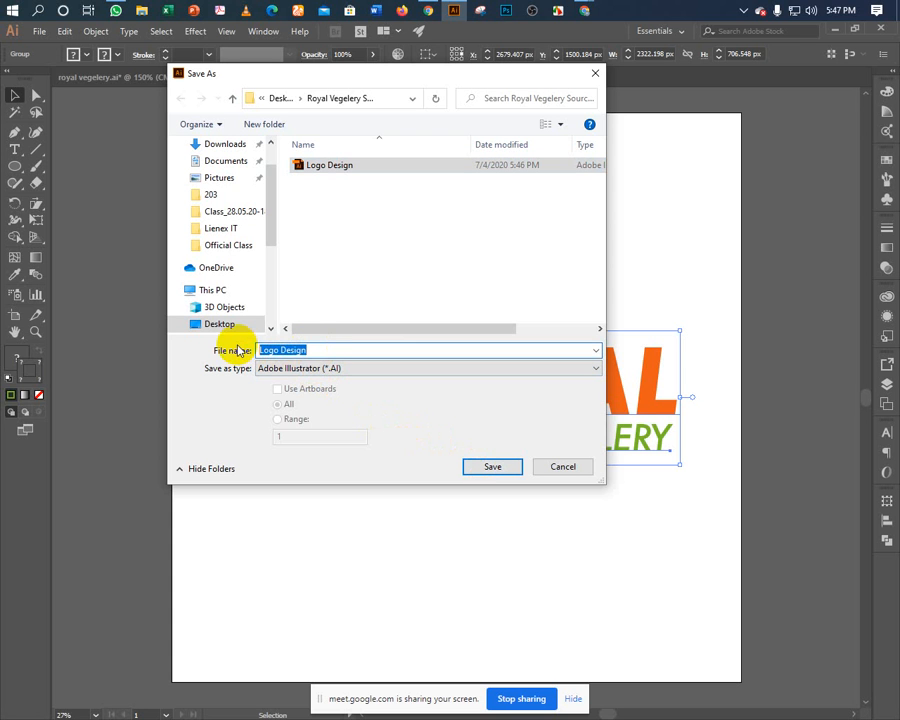
text(RV)
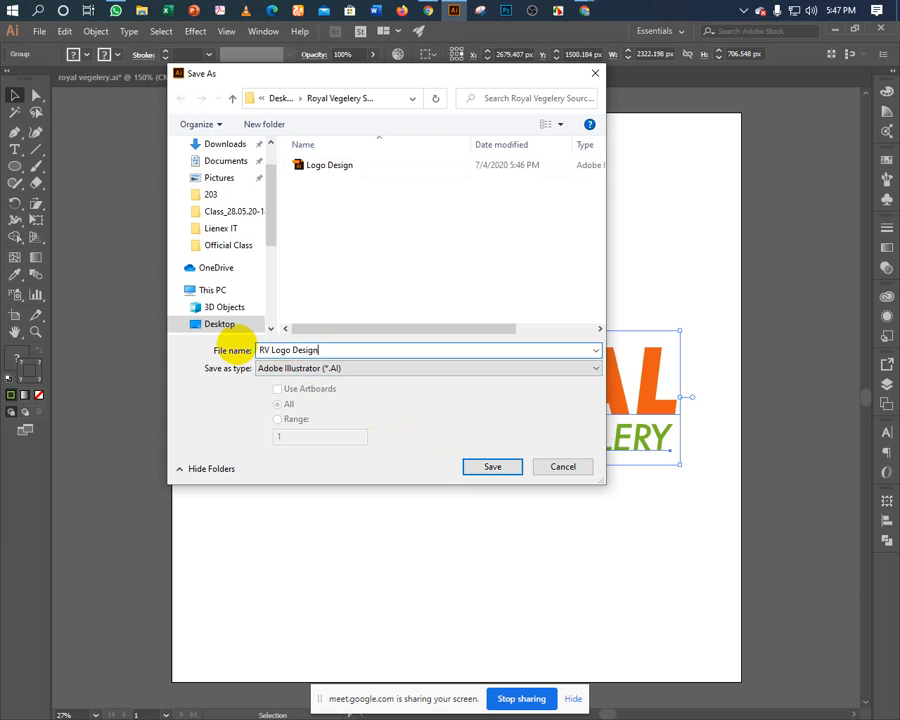
click(492, 466)
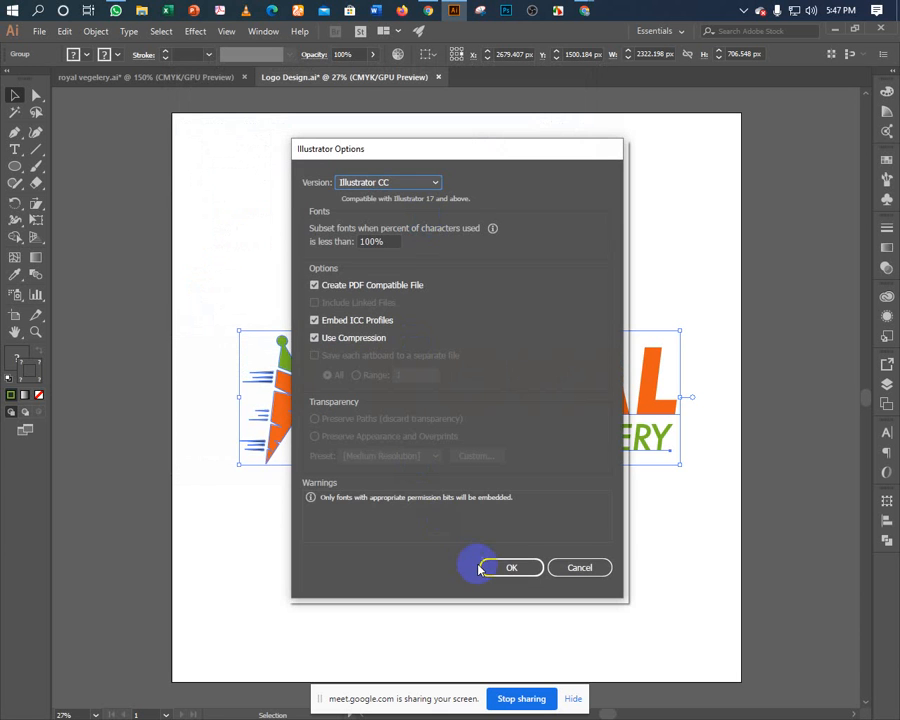
click(468, 566)
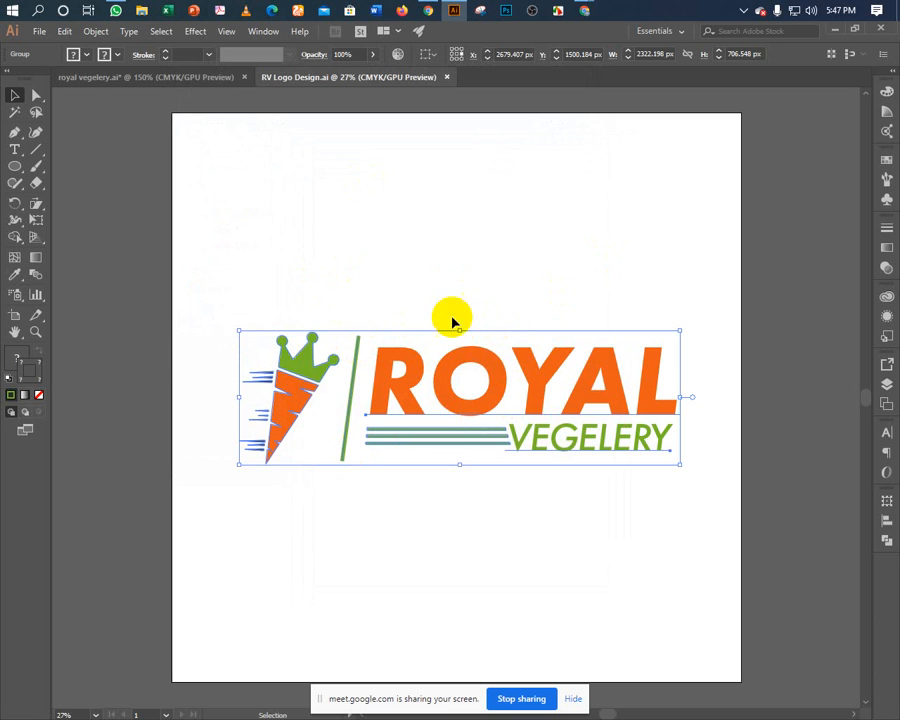
Convert the live text of the grouped logo to outlines and deselect the artwork.
key(a)
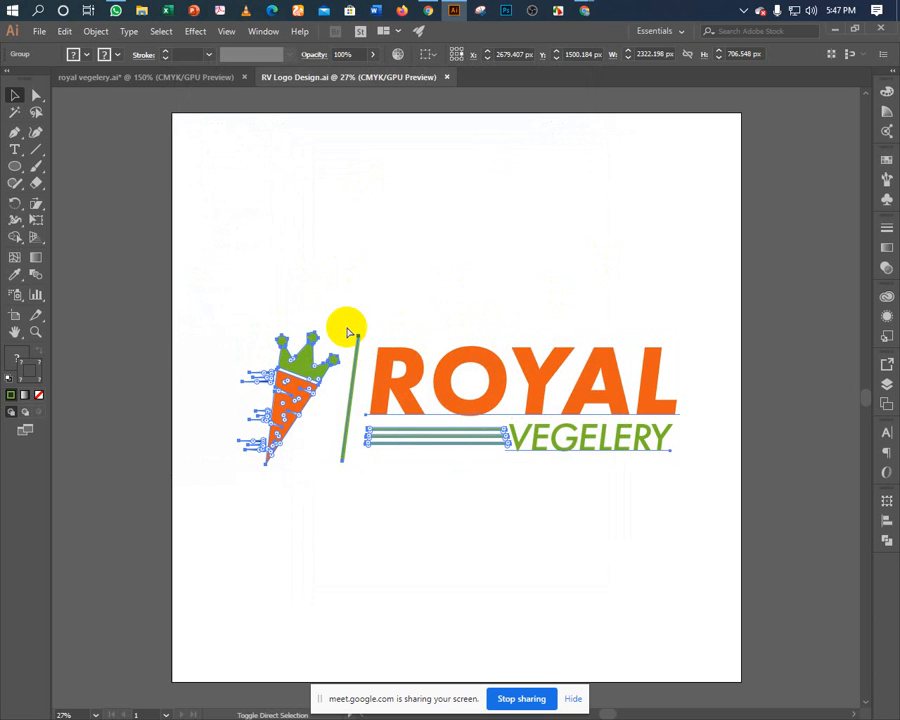
key(v)
click(346, 303)
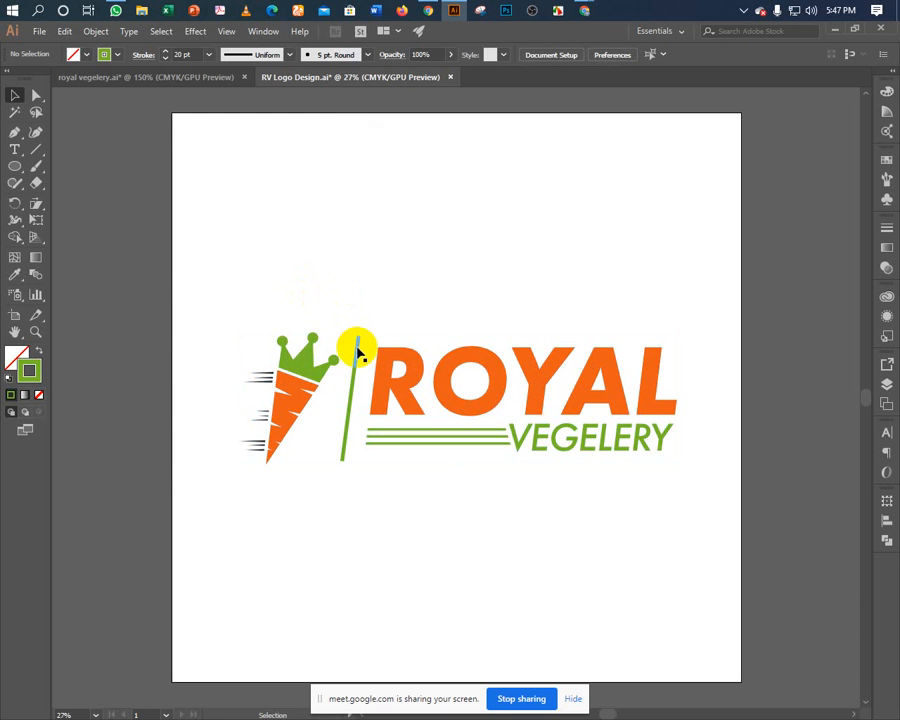
Isolate the logo group, expand the fill and stroke of the slanted green divider line, and leave isolation mode.
click(358, 352)
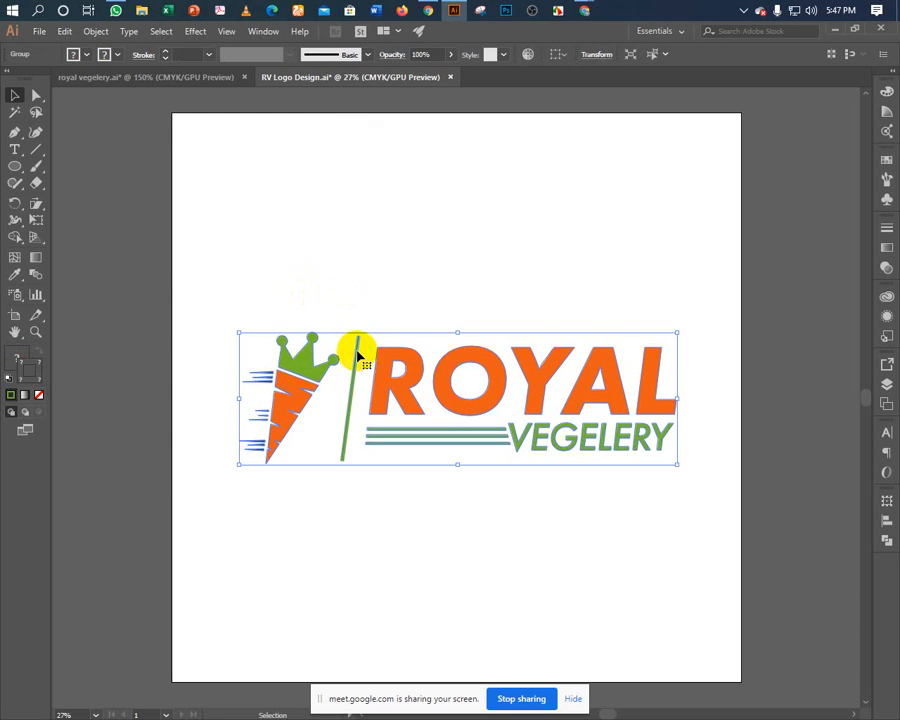
double_click(358, 352)
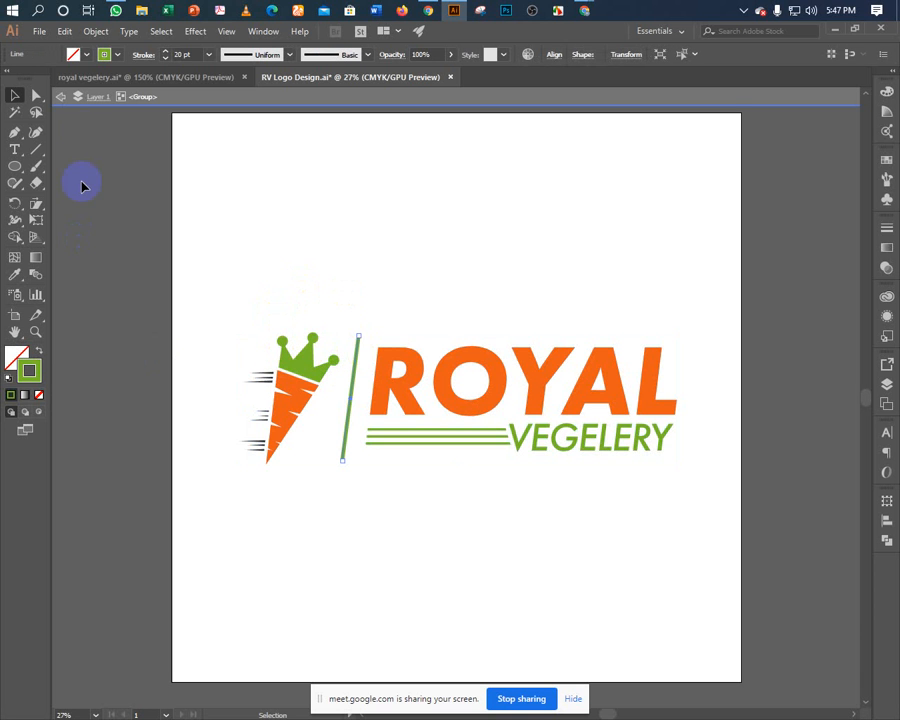
click(95, 31)
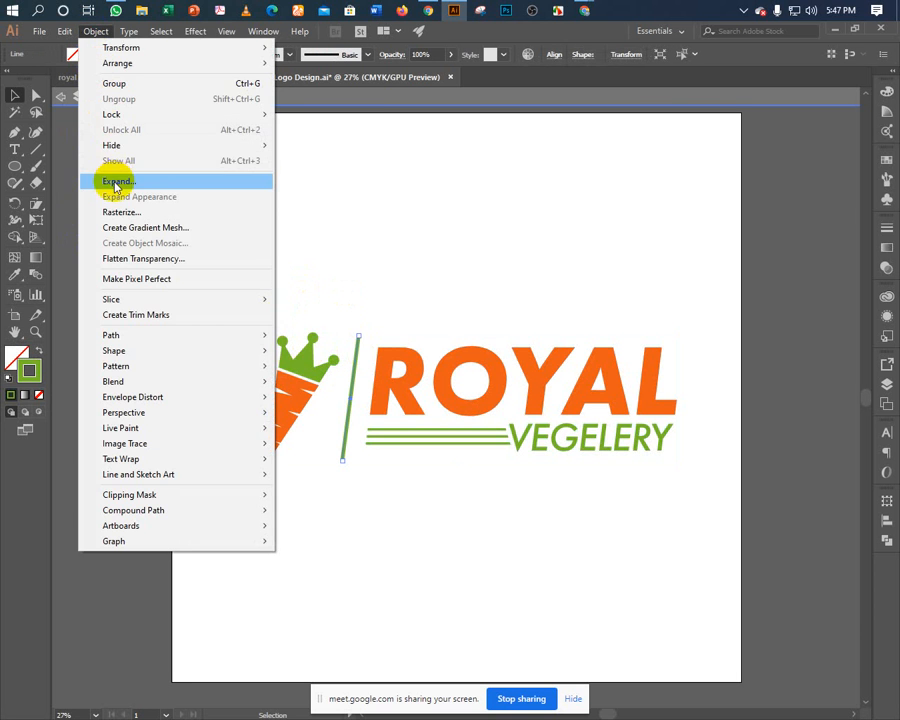
click(116, 183)
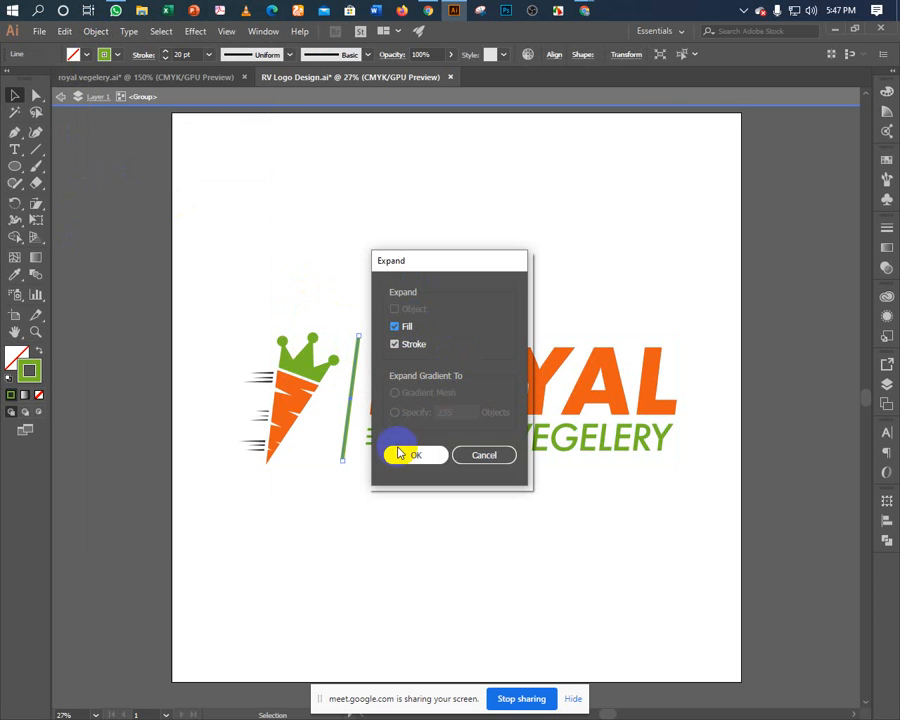
click(399, 453)
drag(243, 267, 632, 545)
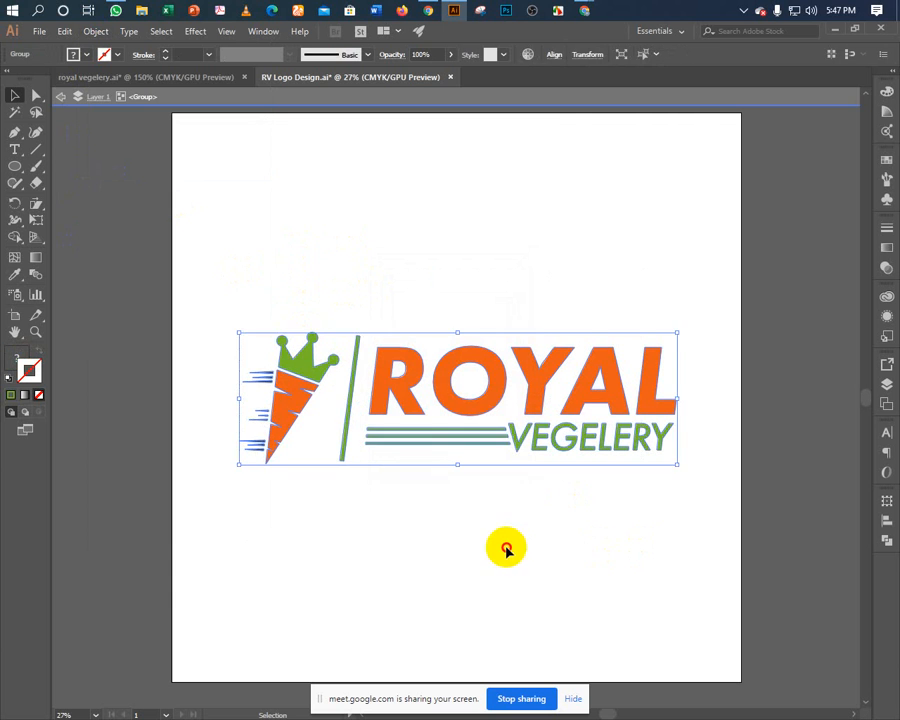
click(506, 548)
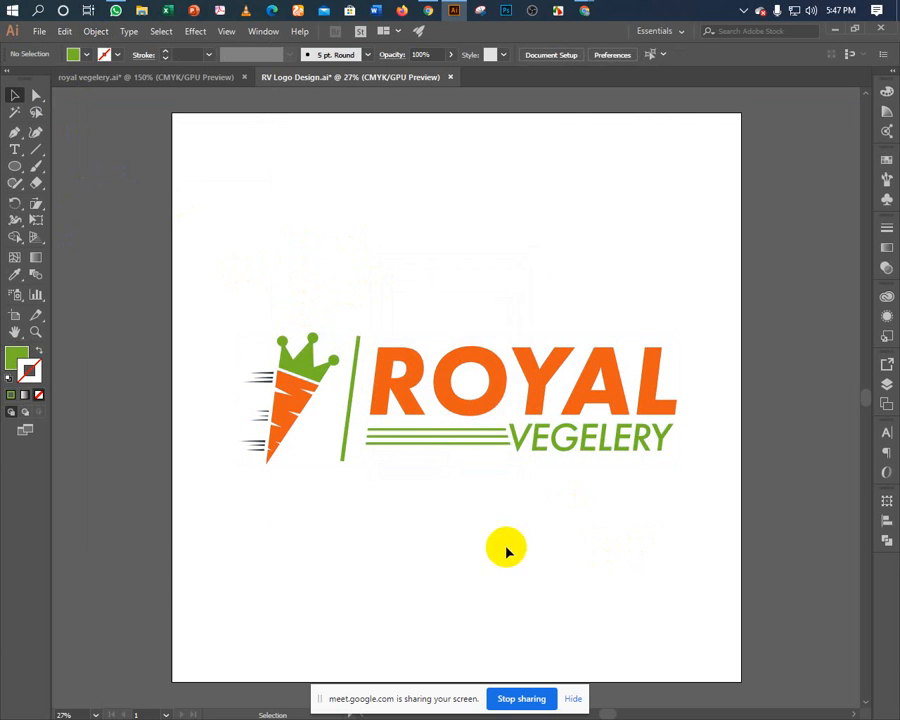
click(412, 440)
click(425, 493)
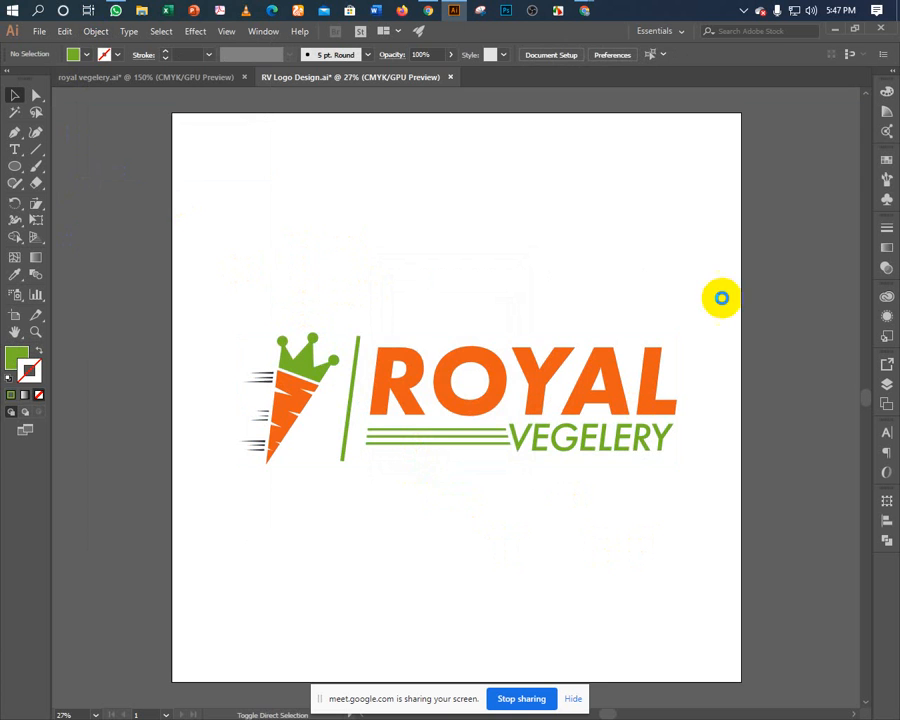
Save the outlined logo in the Royal Vegelery Source File folder as RV Logo Design in Illustrator EPS format with the default options.
key(ctrl+shift+s)
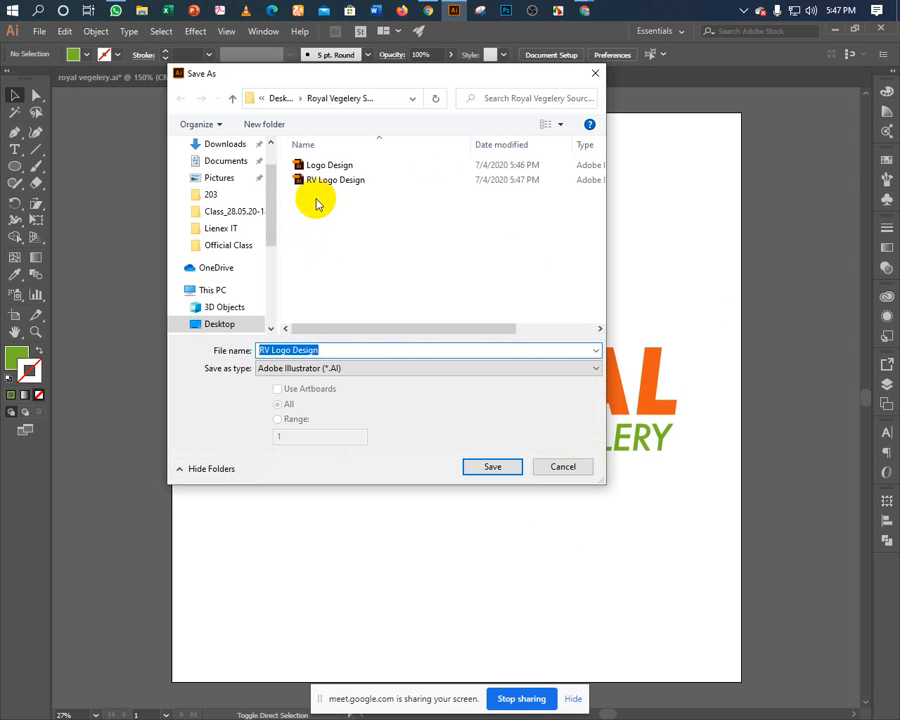
click(305, 182)
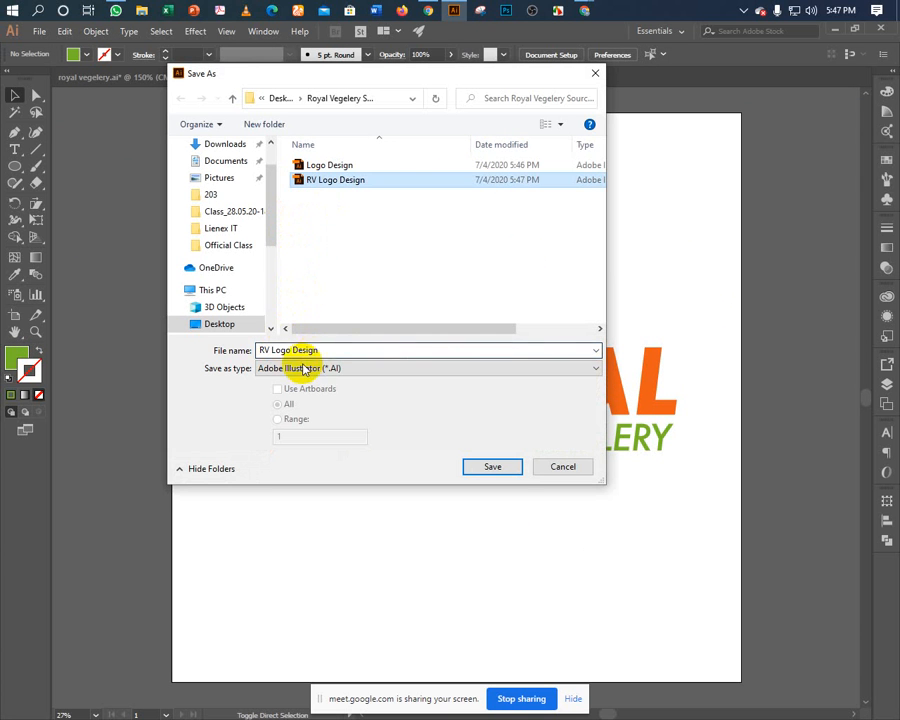
click(297, 370)
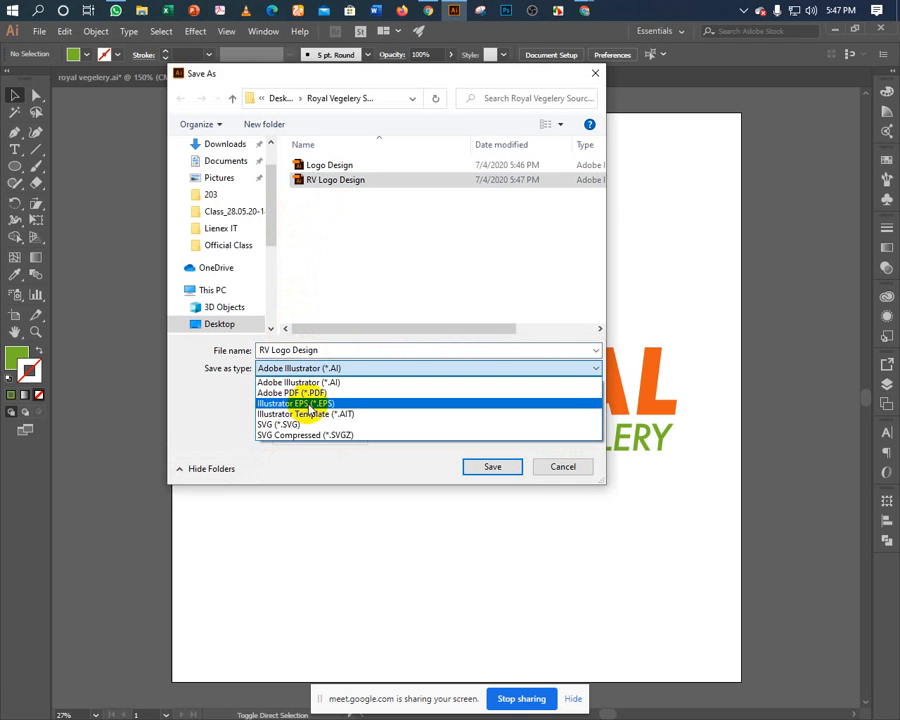
click(311, 404)
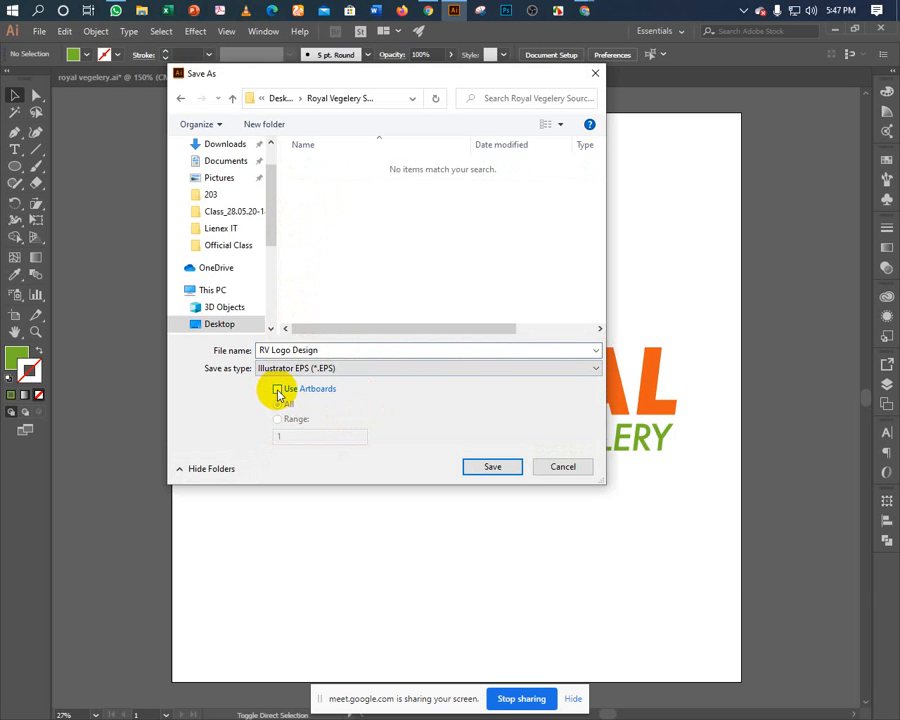
drag(322, 74, 583, 185)
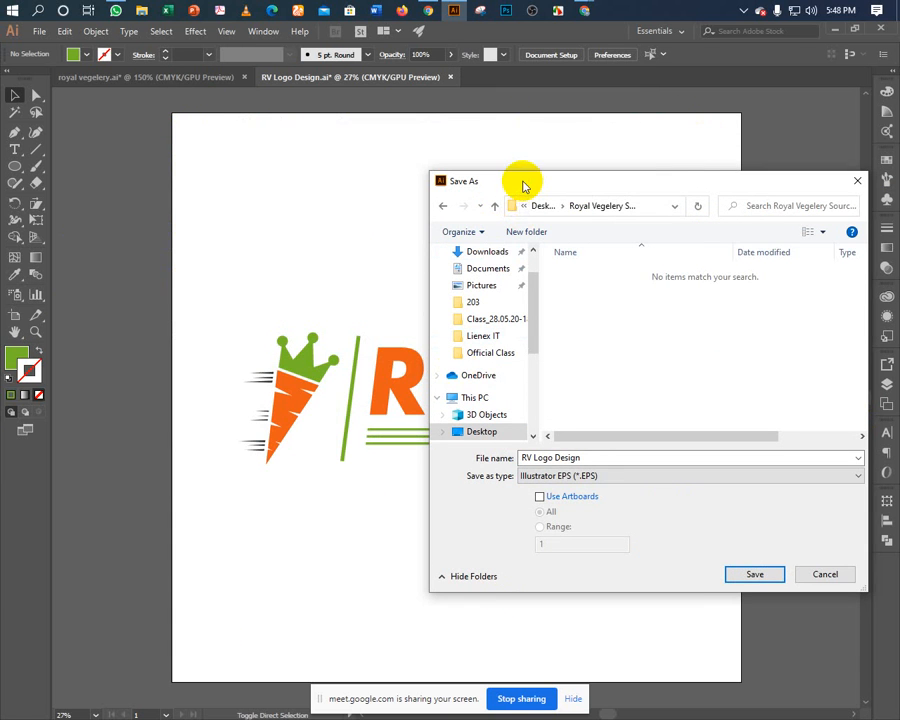
drag(524, 184, 282, 155)
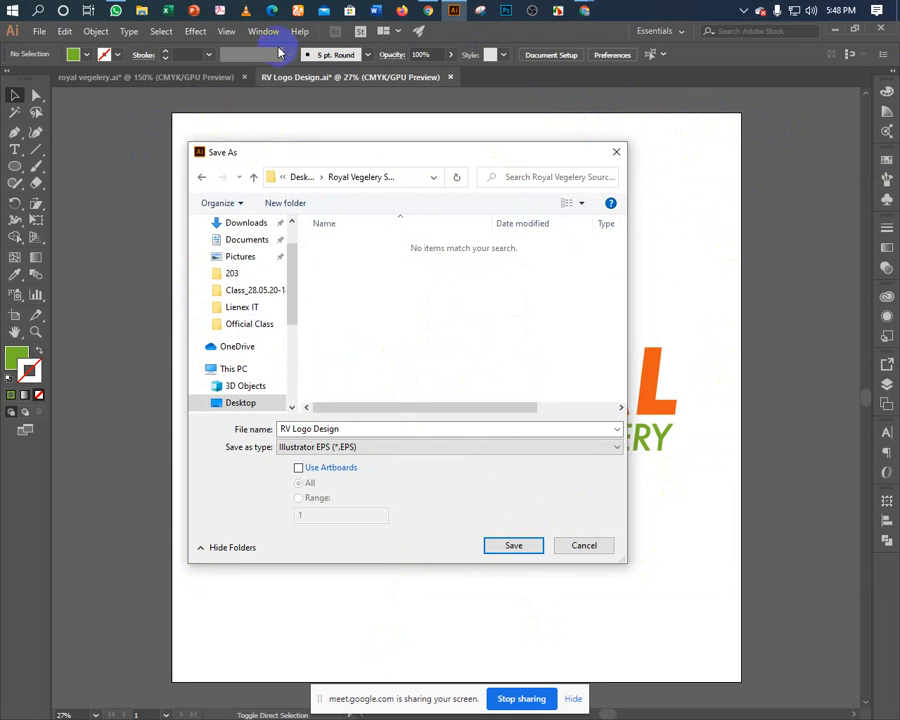
click(499, 548)
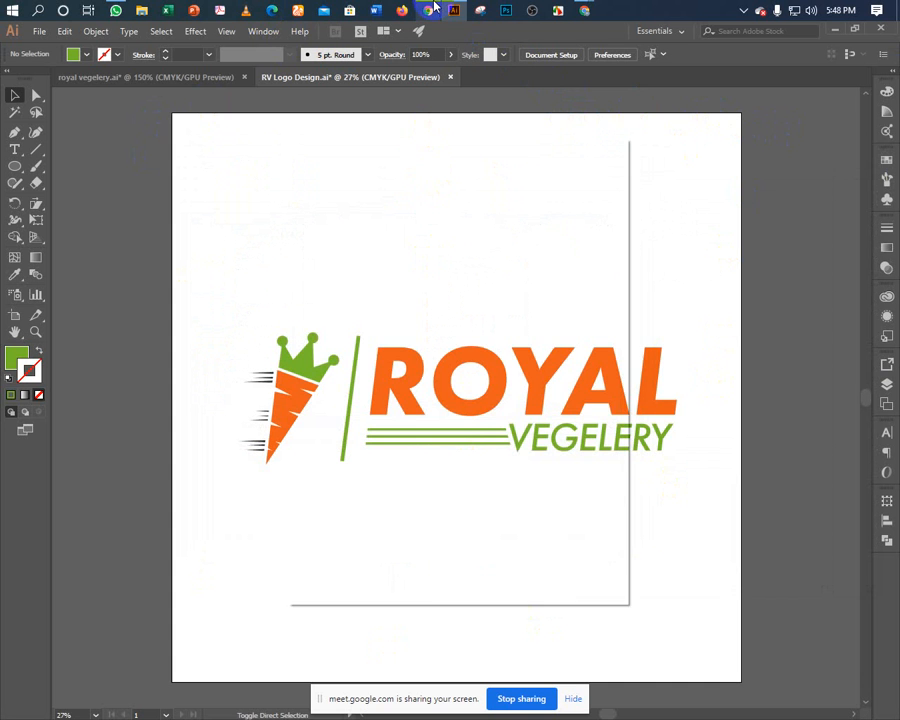
click(494, 568)
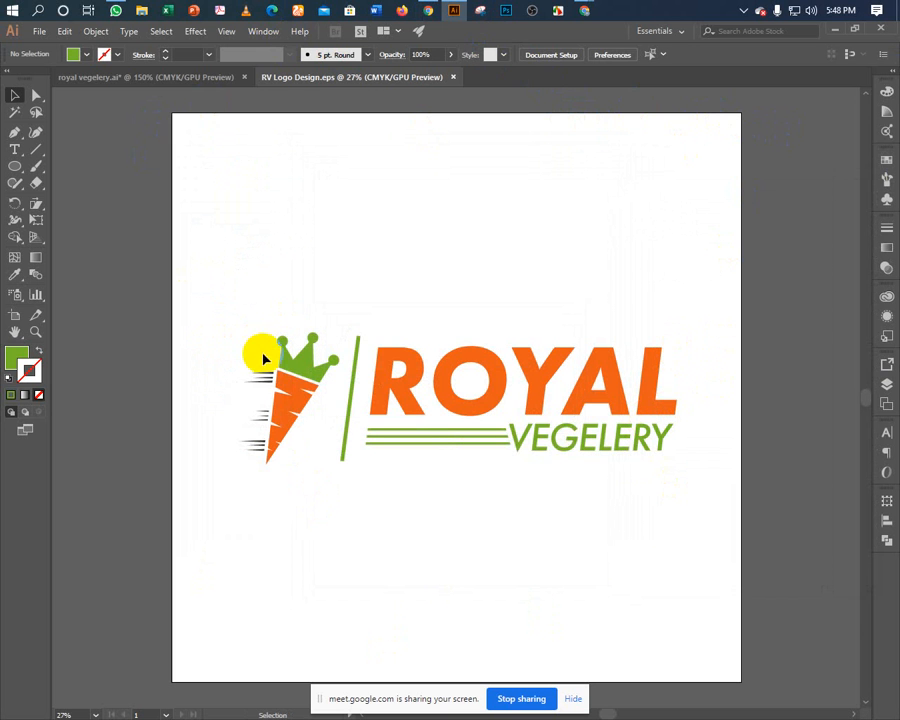
Save the outlined logo as RV Logo Design in Adobe PDF format with the Illustrator Default preset, and deselect the artwork.
click(290, 386)
click(318, 298)
drag(239, 301, 438, 483)
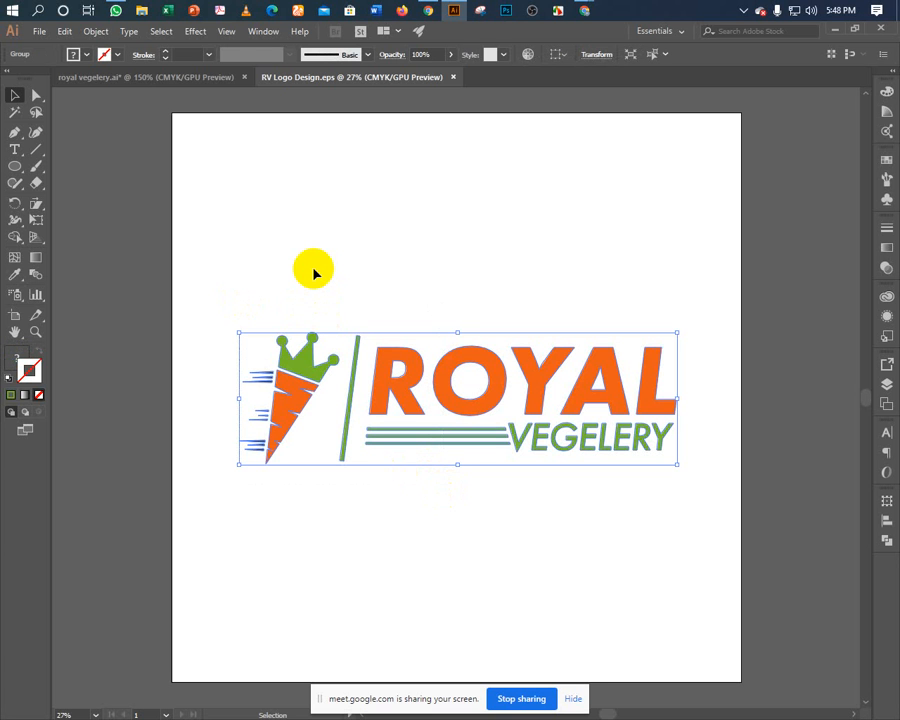
click(40, 32)
click(56, 160)
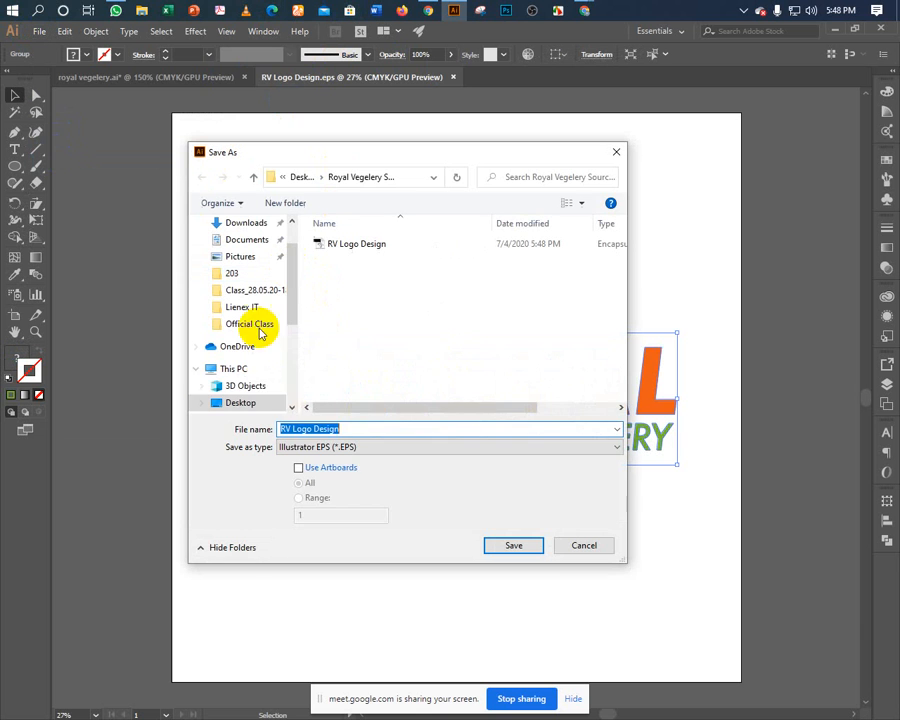
click(318, 447)
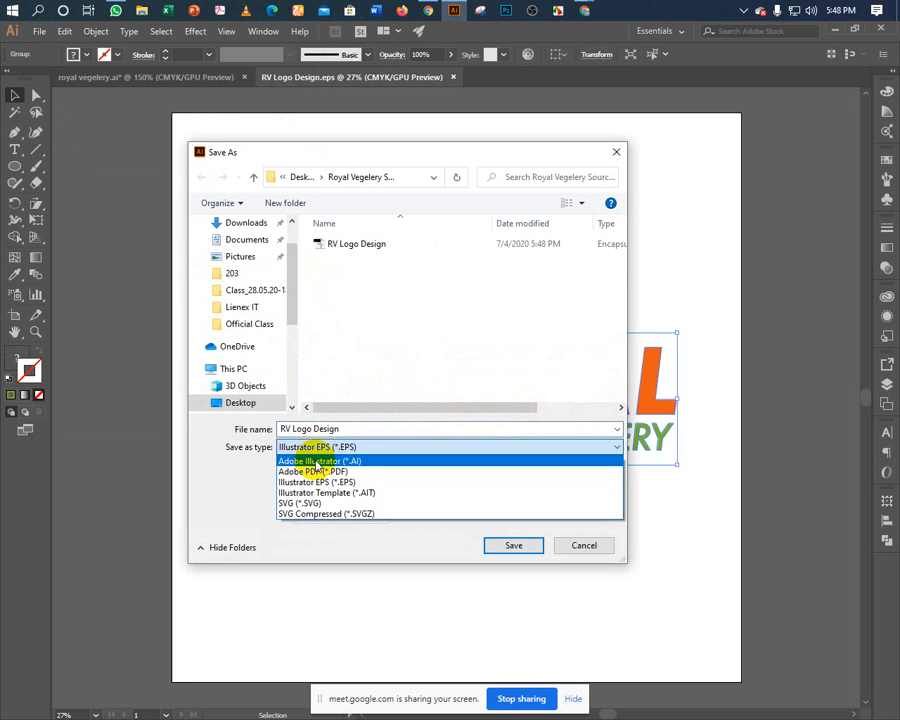
click(316, 472)
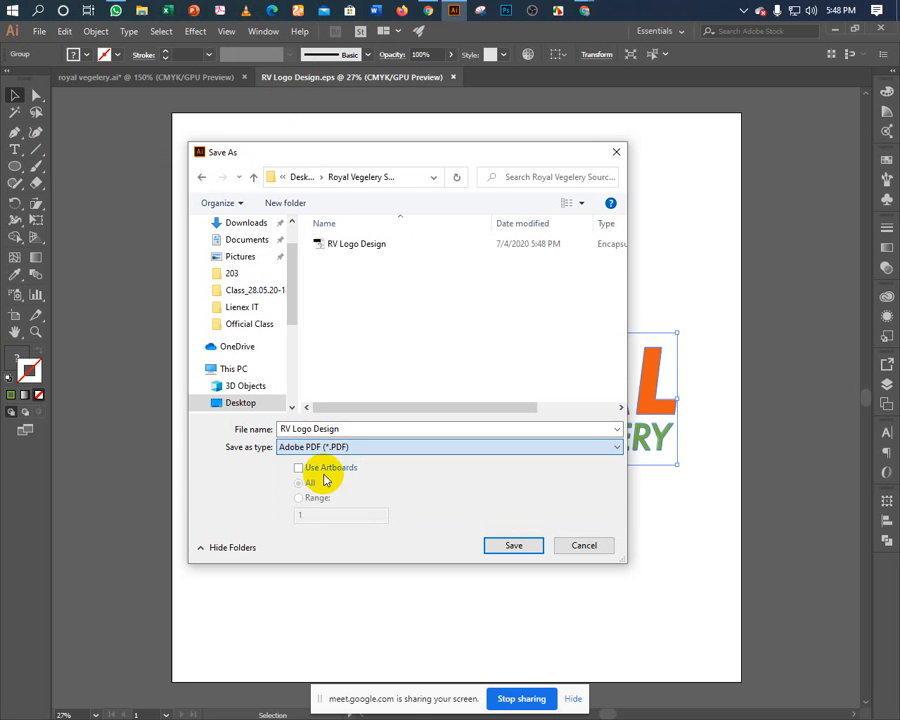
click(503, 545)
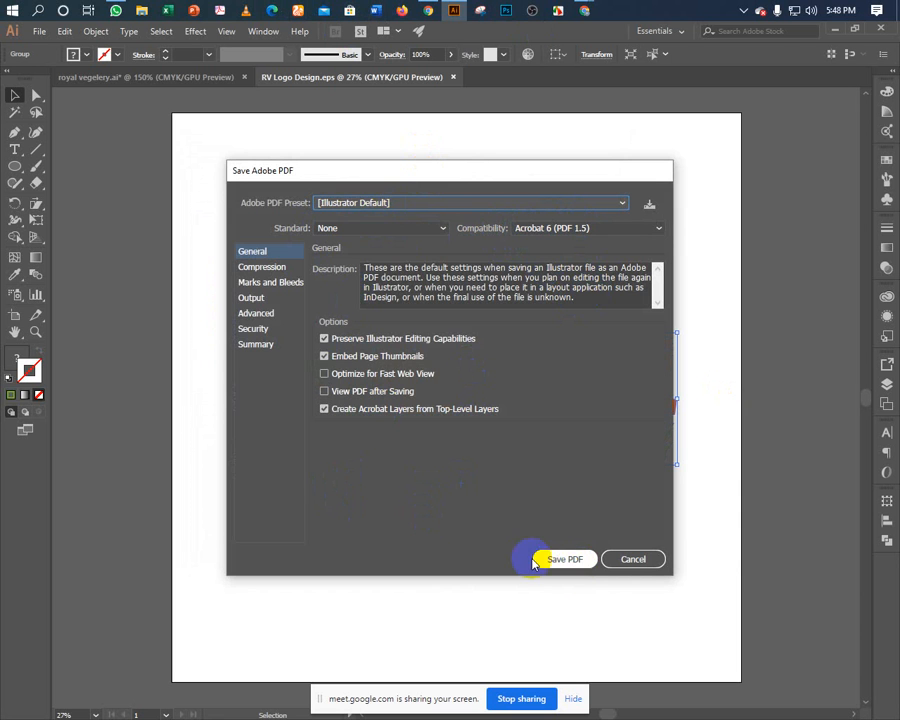
click(567, 562)
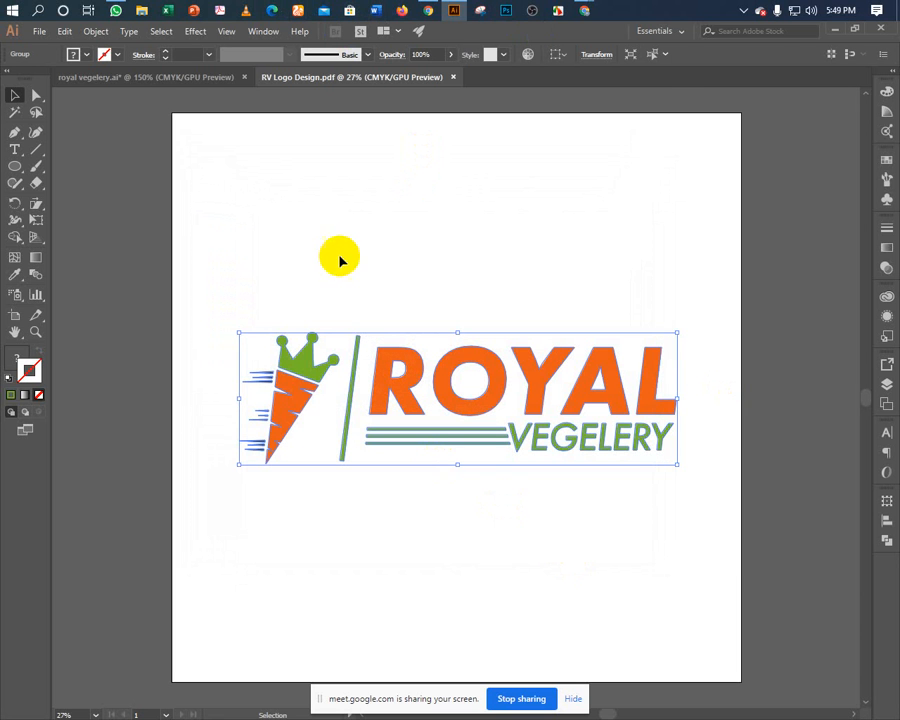
click(323, 167)
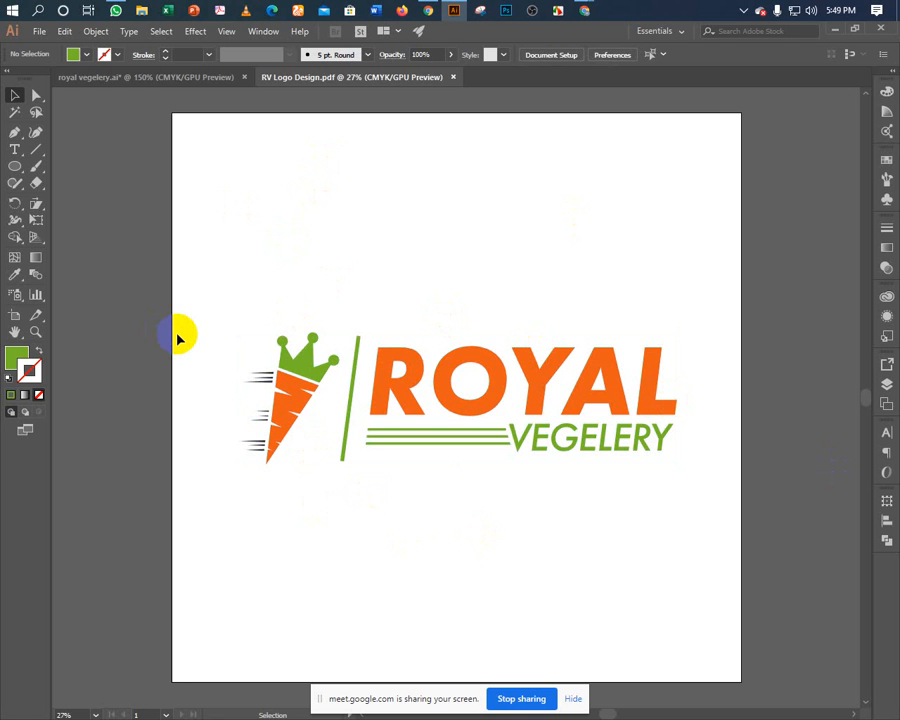
Export the logo as a JPEG named RV Logo Design using artboards, with CMYK colour, maximum quality 10 and 300 ppi resolution.
click(39, 31)
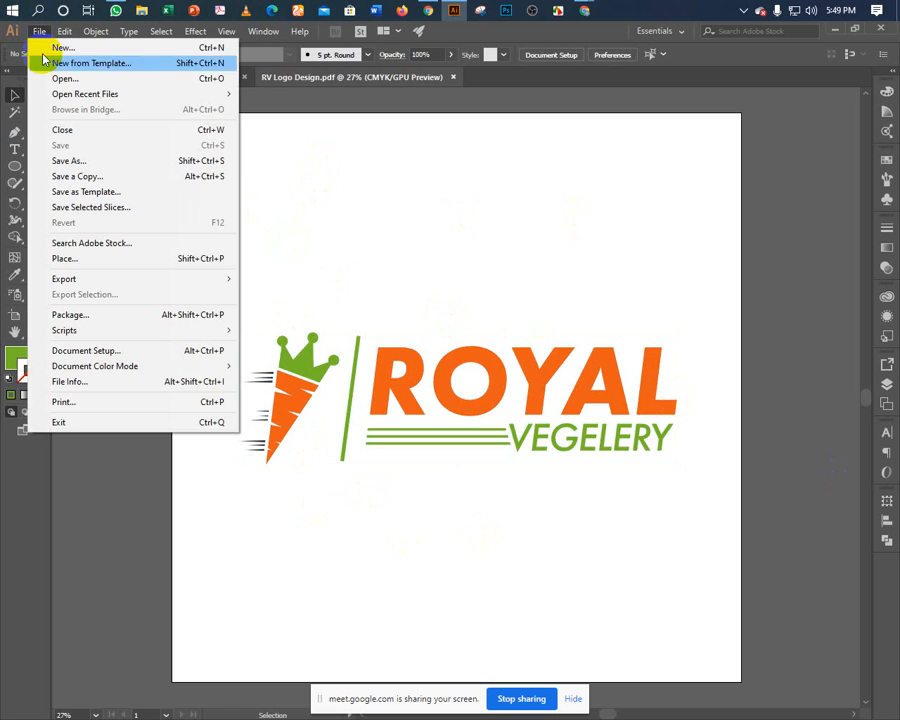
mouse_move(77, 283)
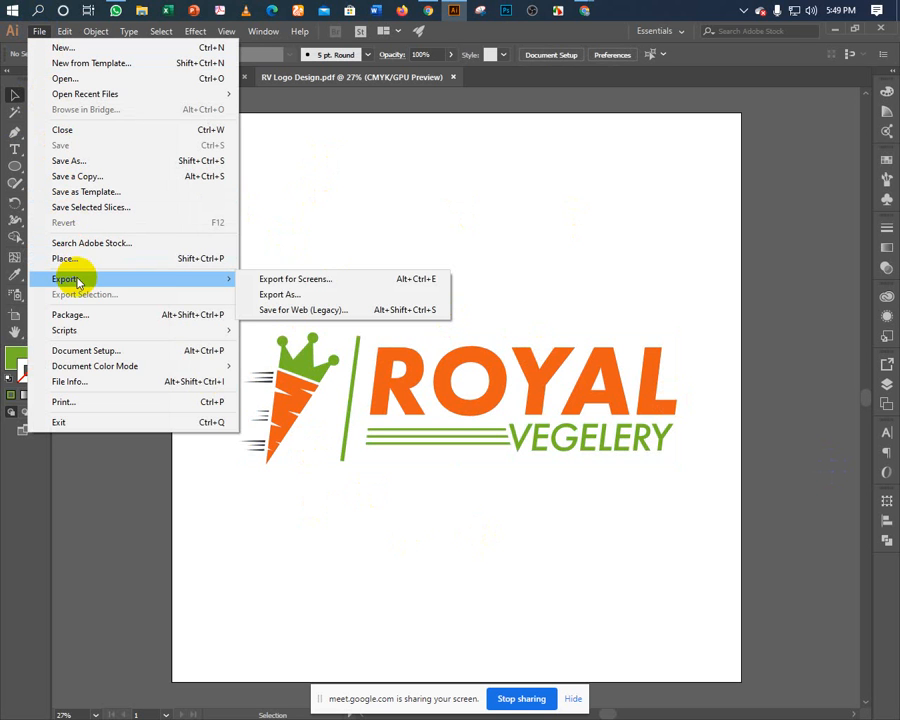
click(269, 300)
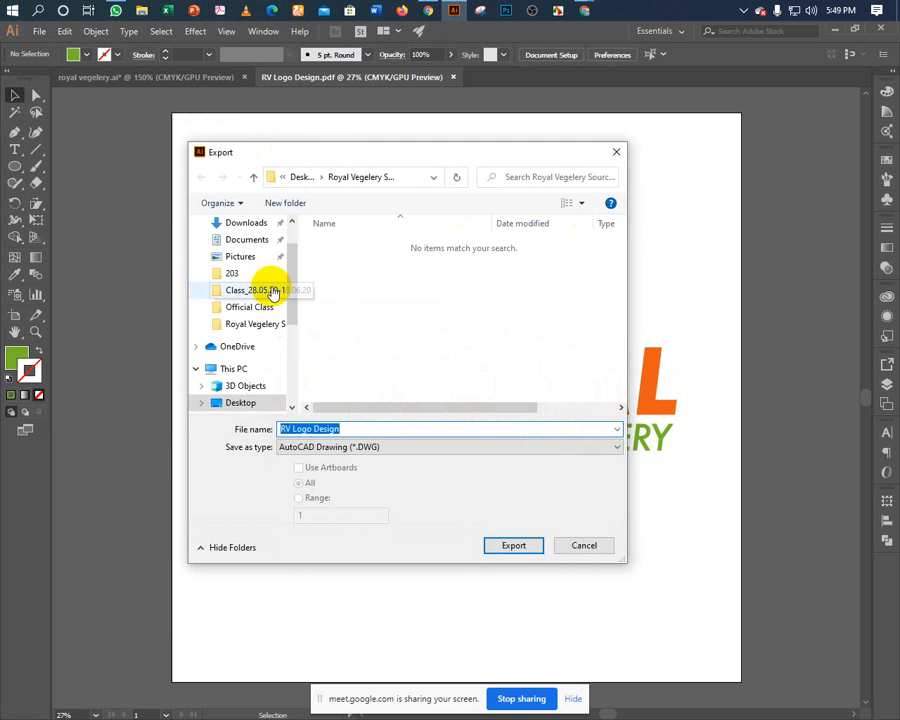
click(309, 449)
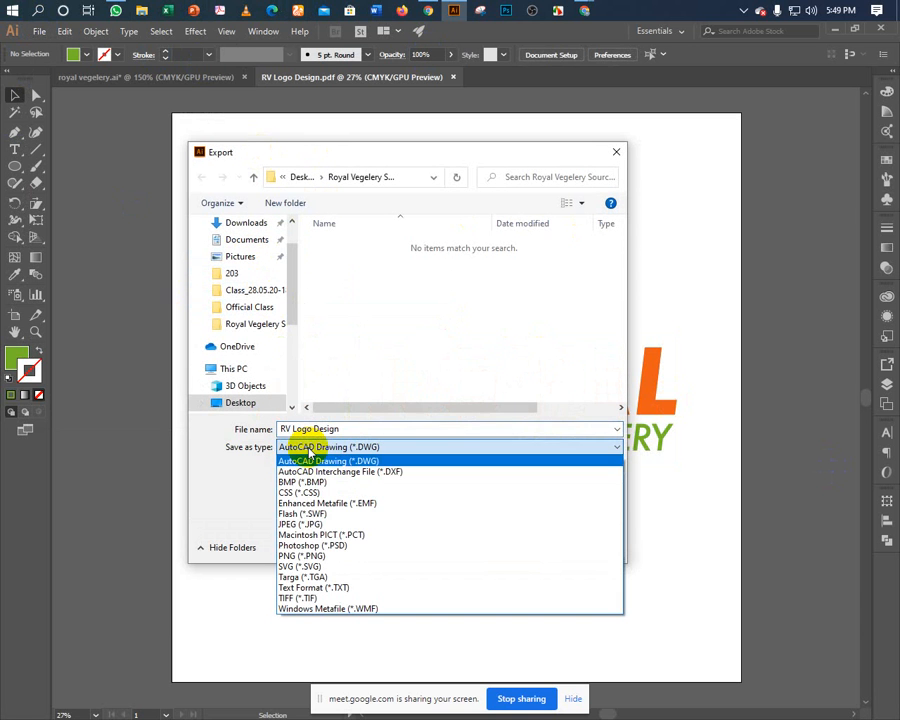
click(311, 525)
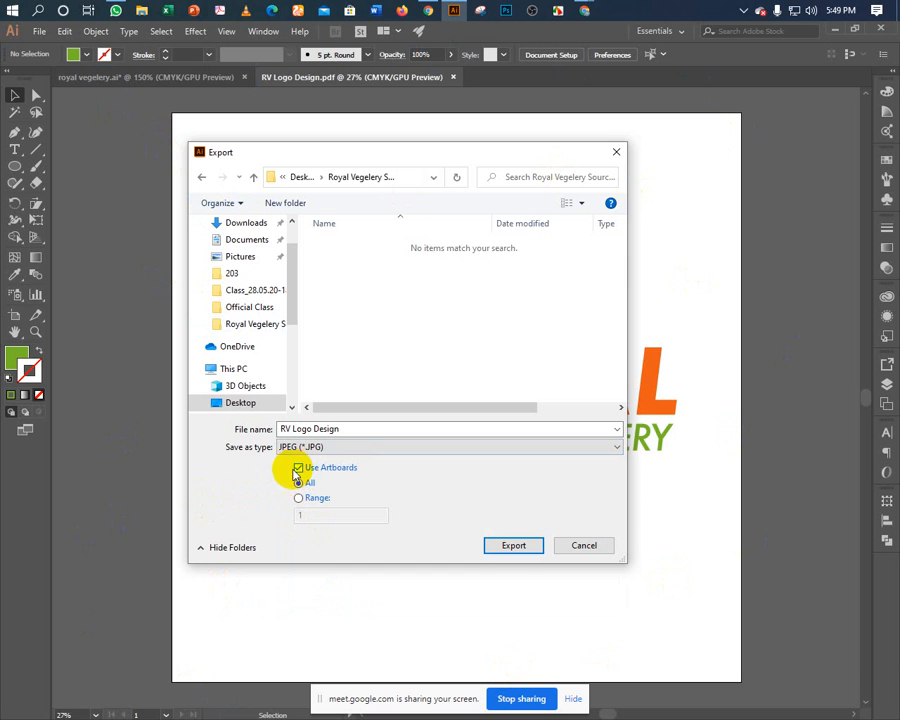
click(516, 548)
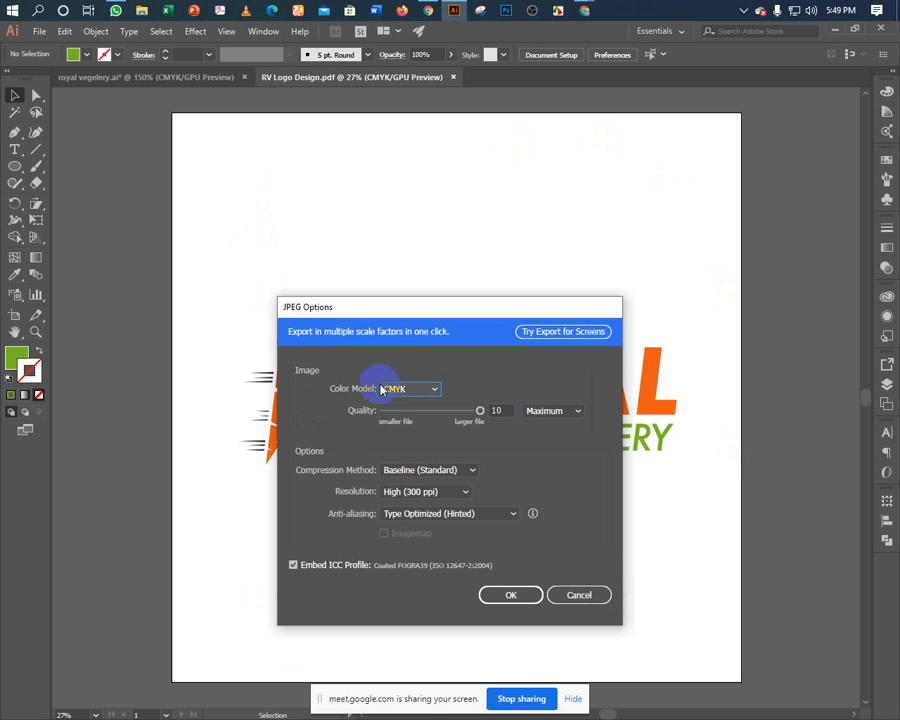
drag(386, 305, 460, 242)
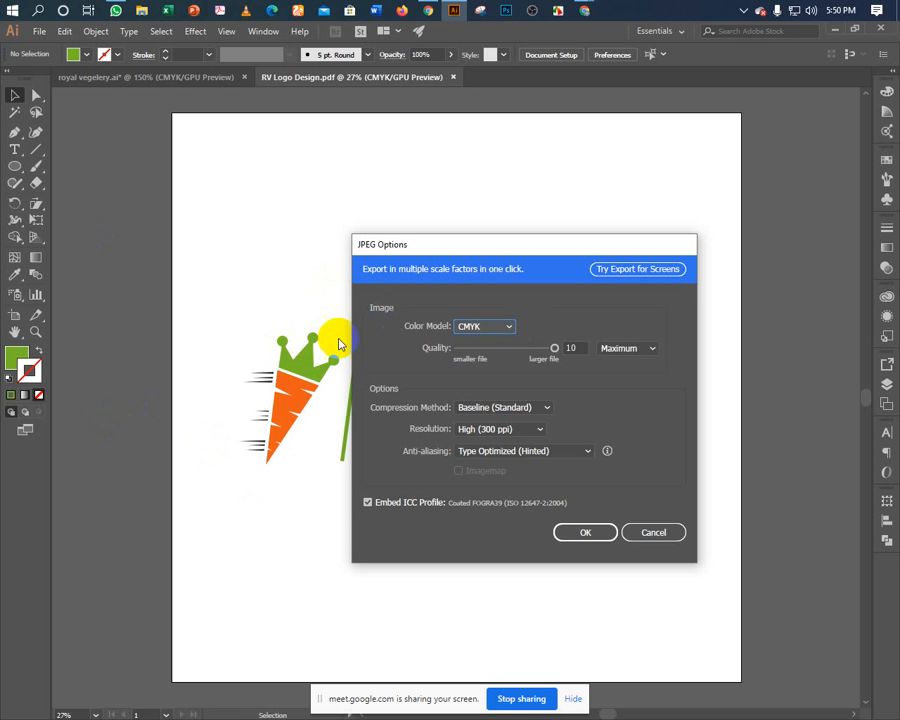
click(587, 537)
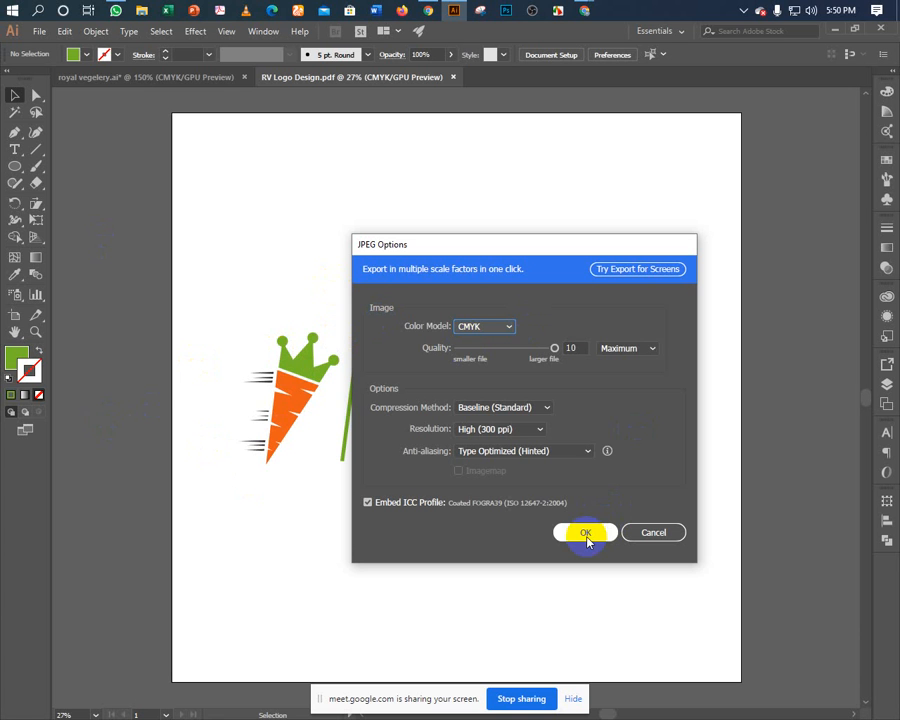
click(586, 535)
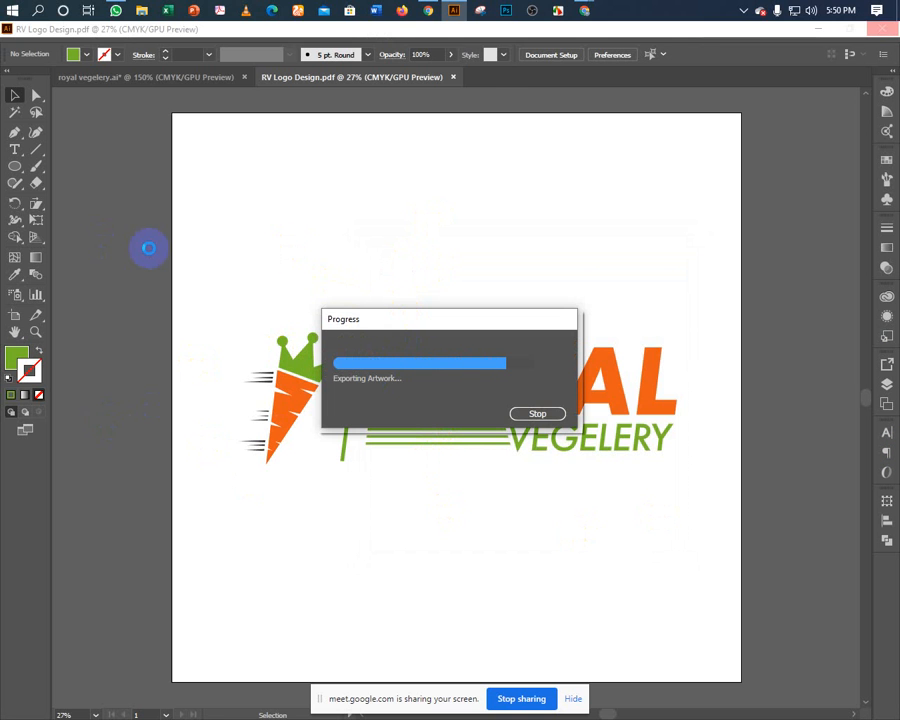
Export the logo as a JPEG named RV Logo Design-rgb using artboards, with the RGB colour model, maximum quality 10 and 300 ppi.
click(38, 32)
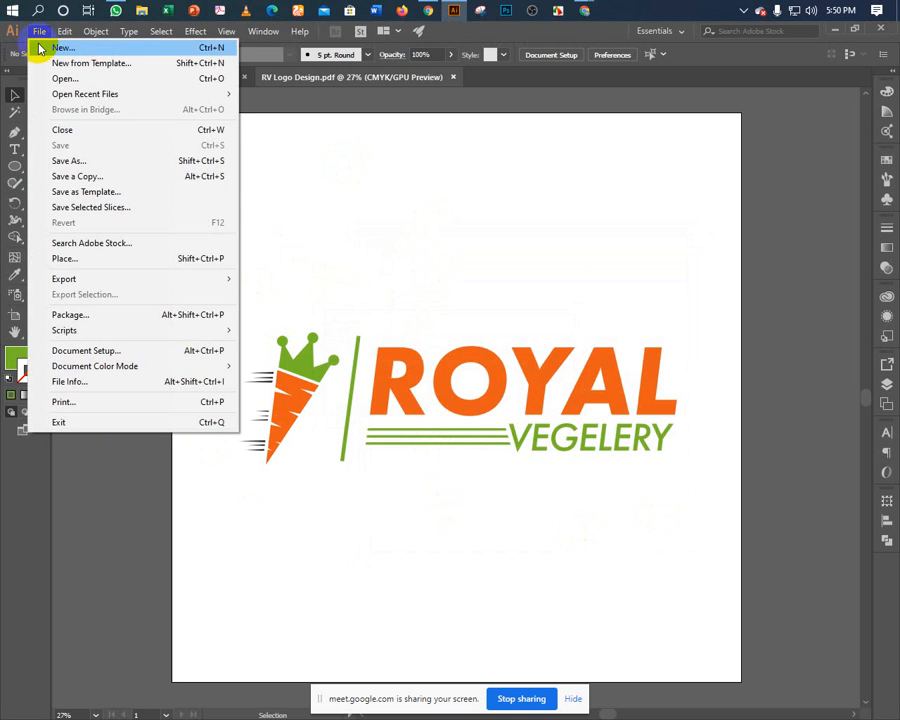
mouse_move(235, 280)
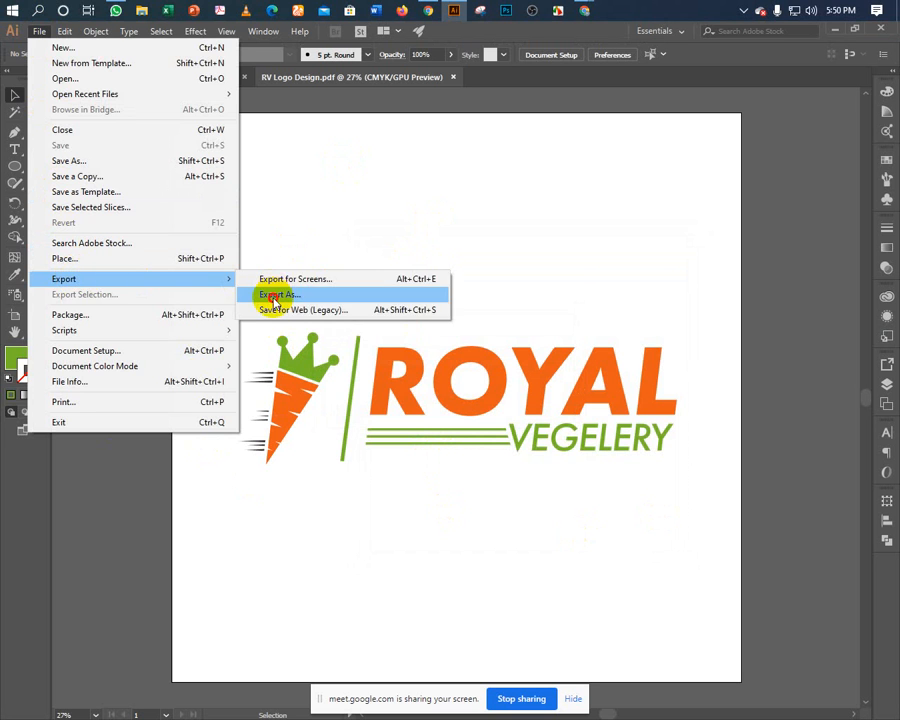
click(275, 296)
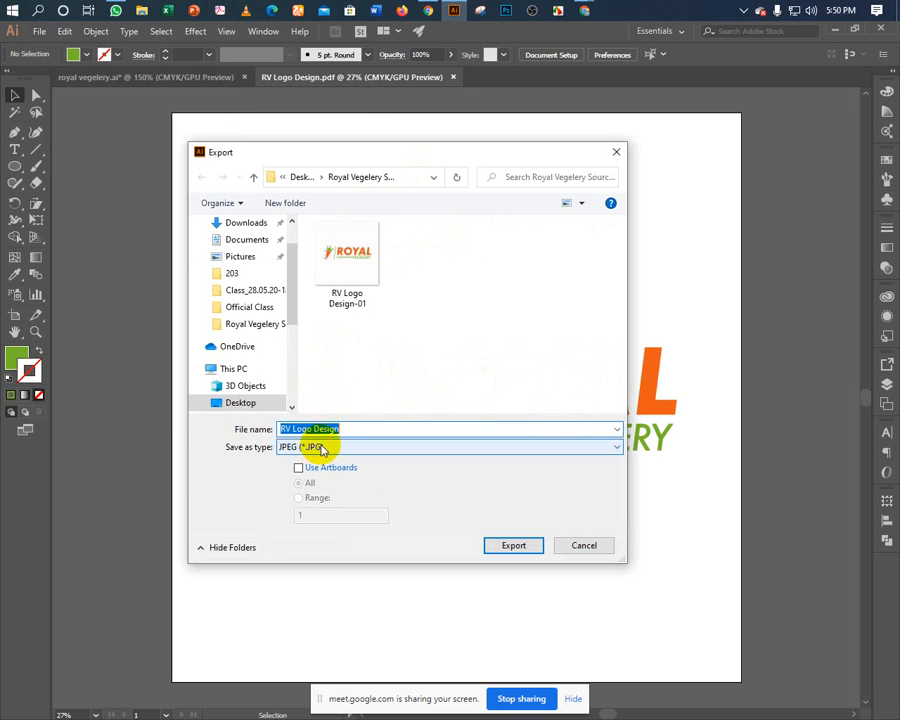
click(299, 468)
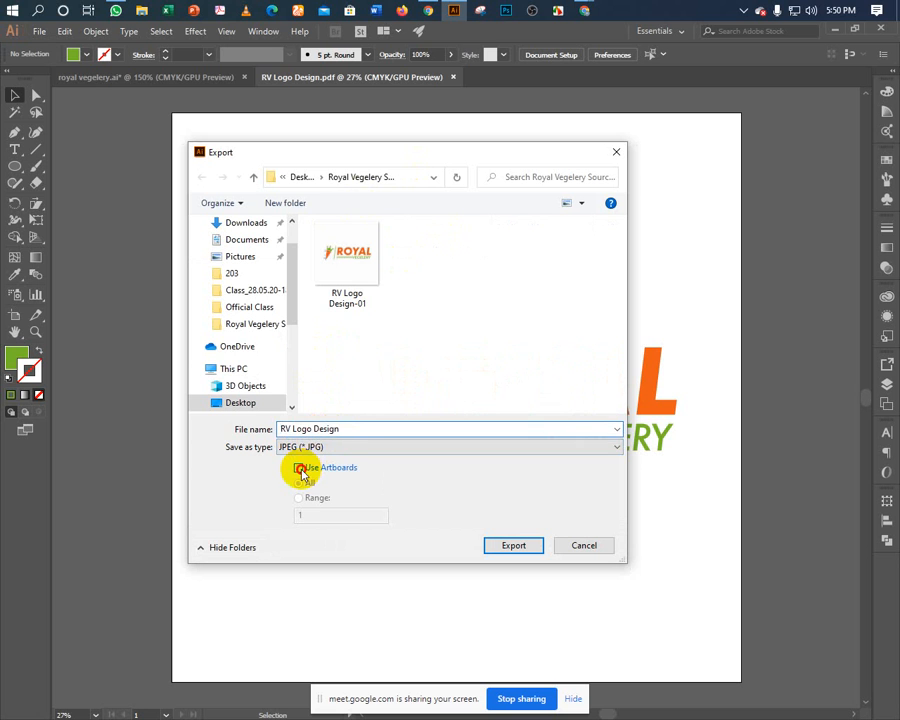
click(350, 429)
click(351, 429)
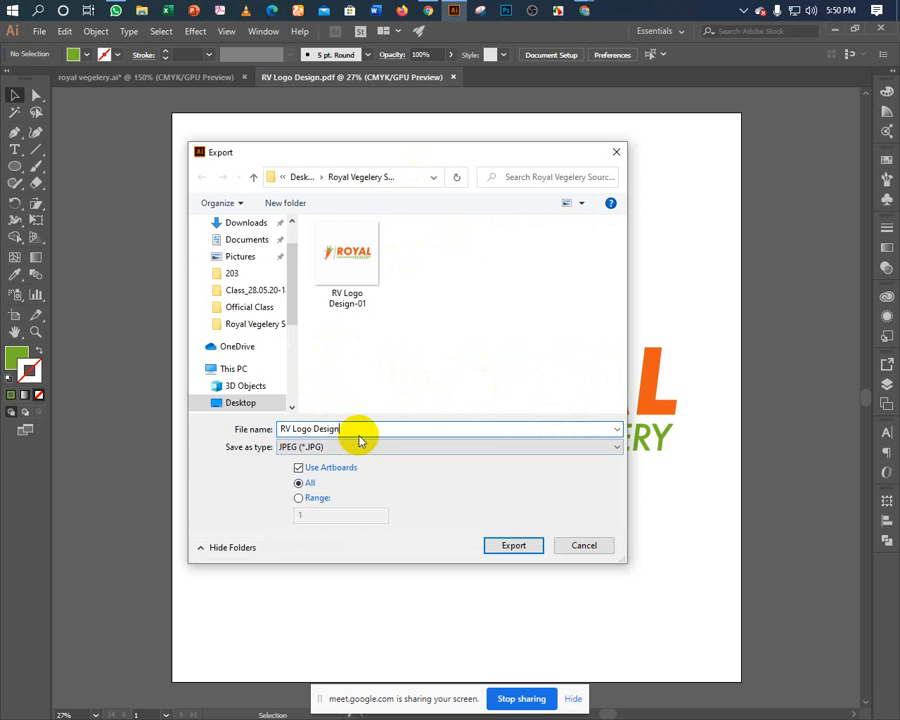
text(-)
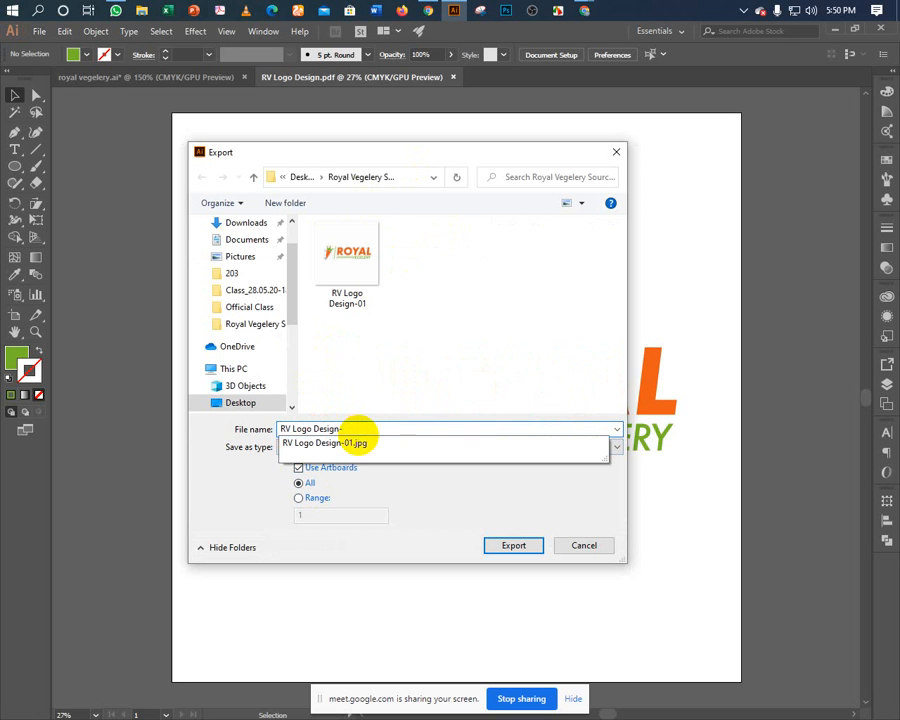
text(rgb)
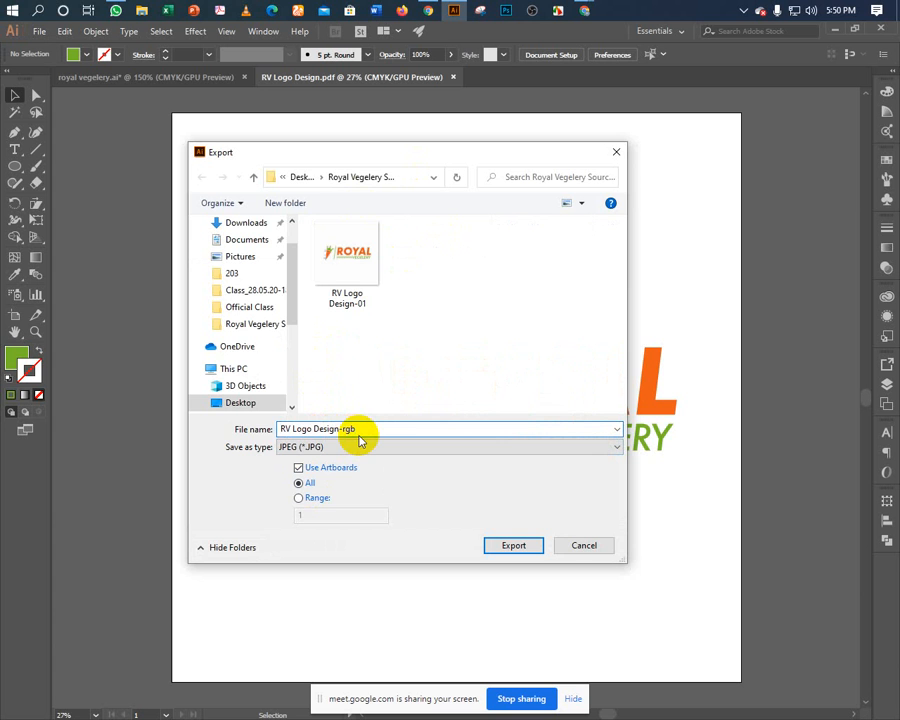
click(490, 543)
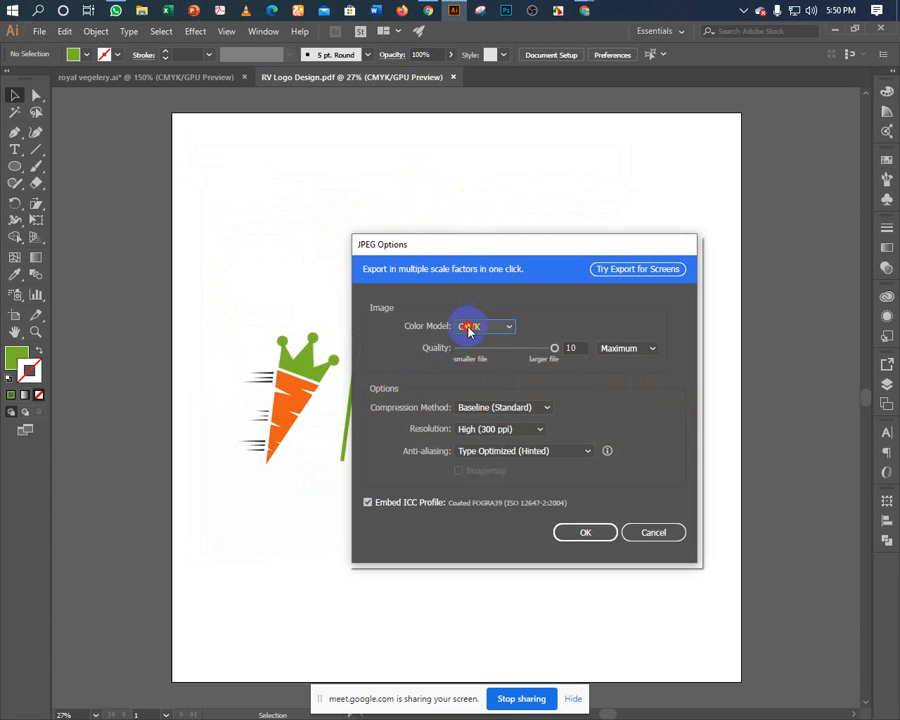
click(469, 328)
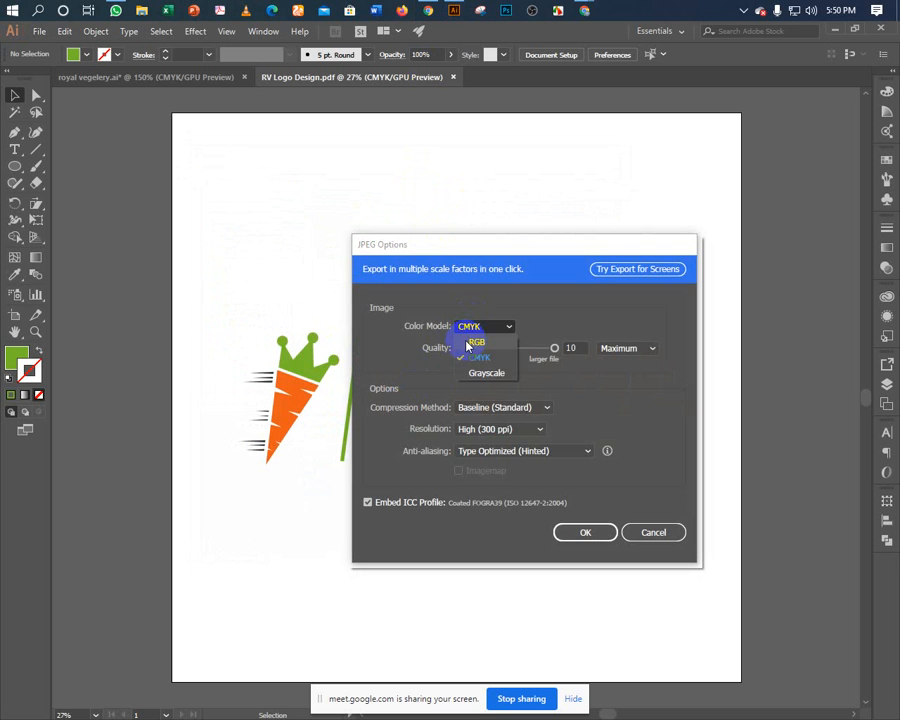
click(467, 343)
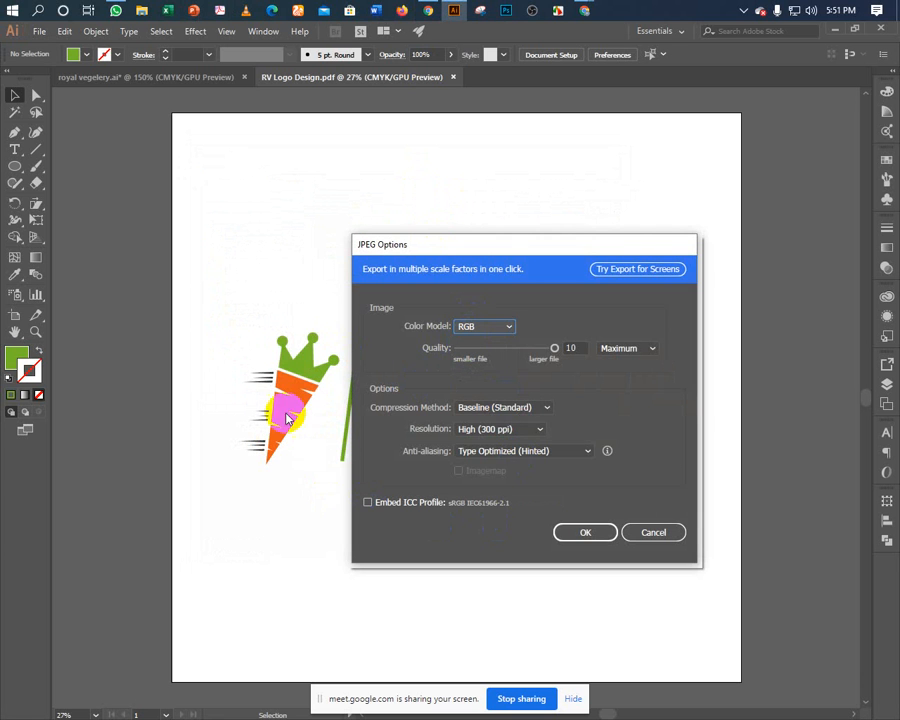
click(572, 530)
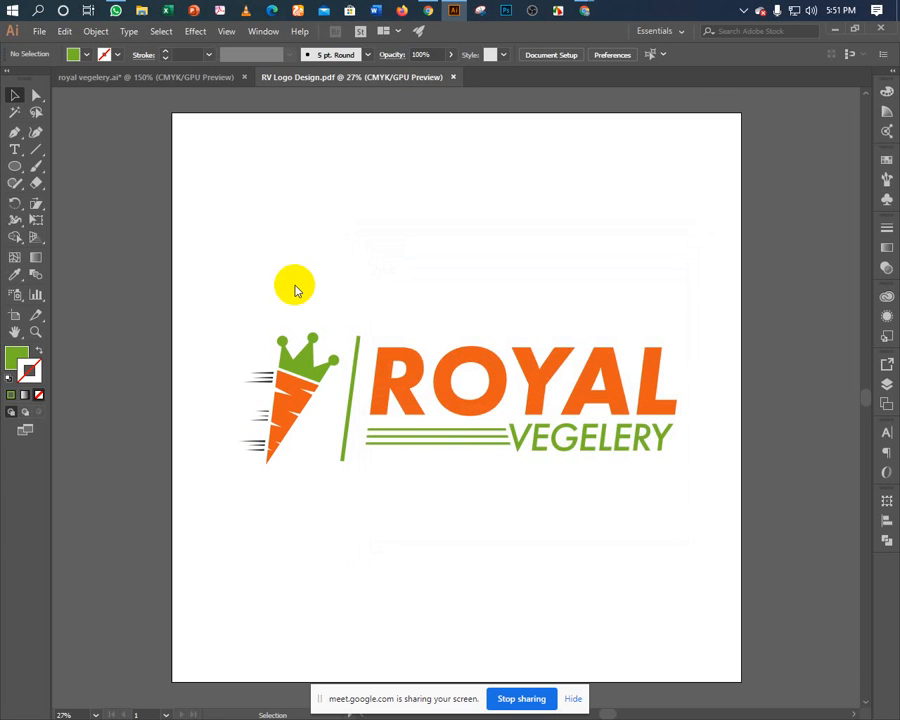
Export the logo as a PNG named RV Logo Design using artboards, with a transparent background and High (300 ppi) resolution.
click(38, 32)
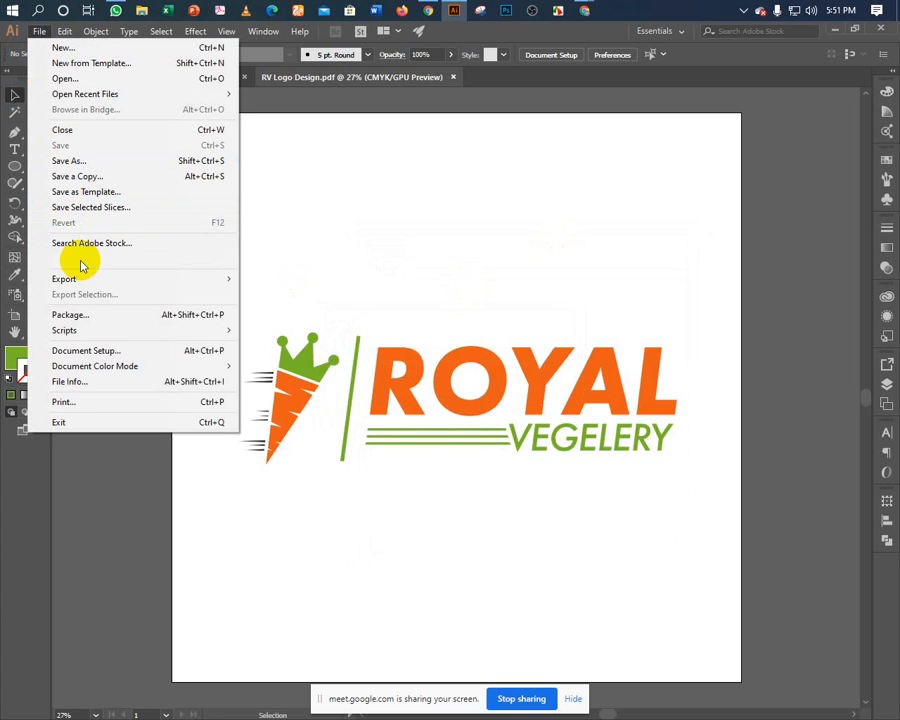
mouse_move(277, 280)
click(255, 294)
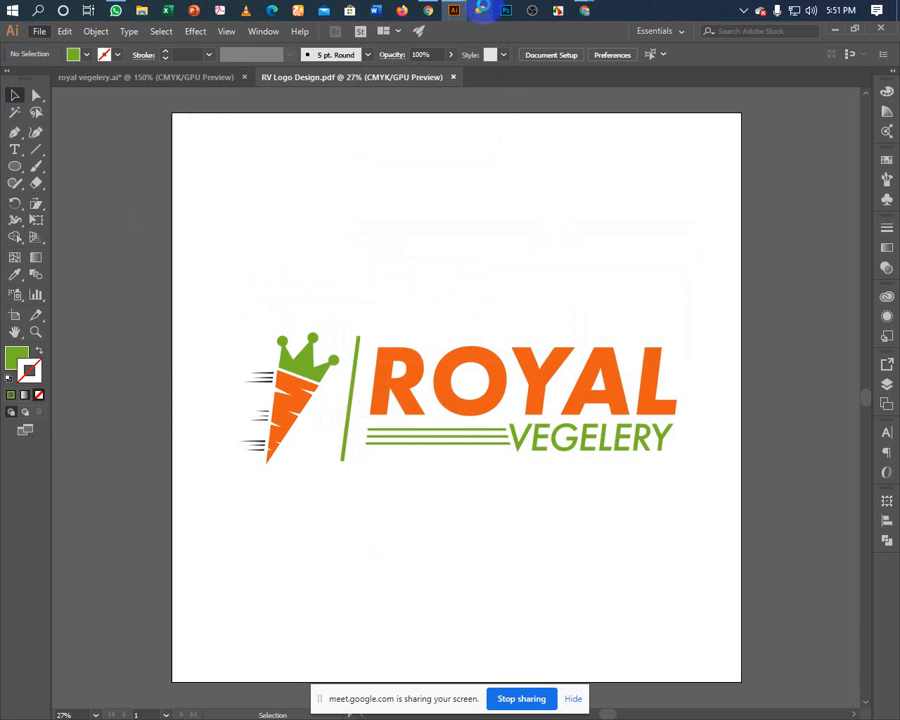
click(314, 449)
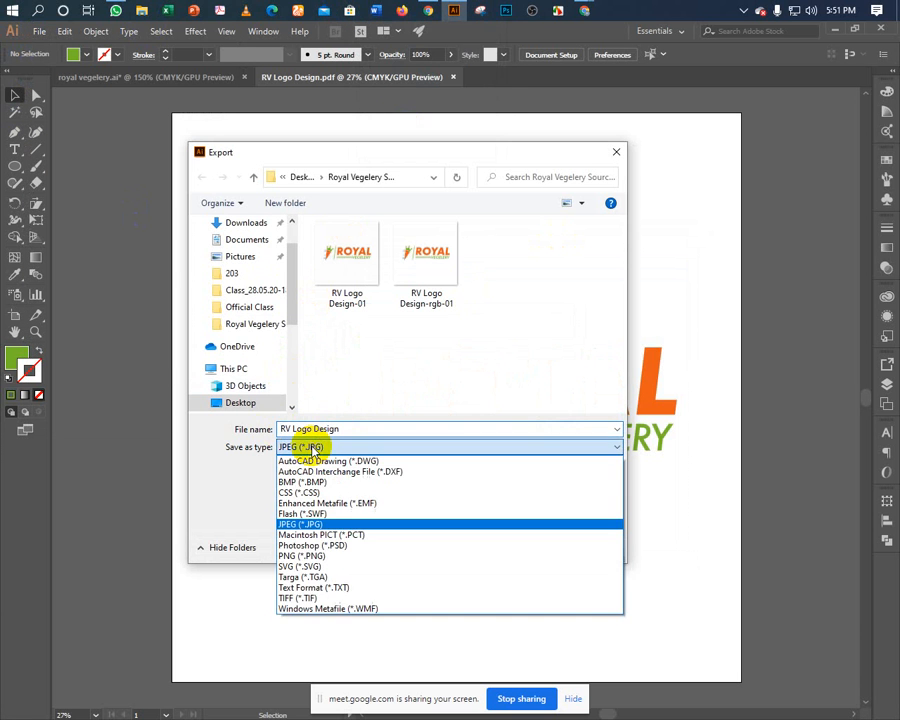
click(313, 448)
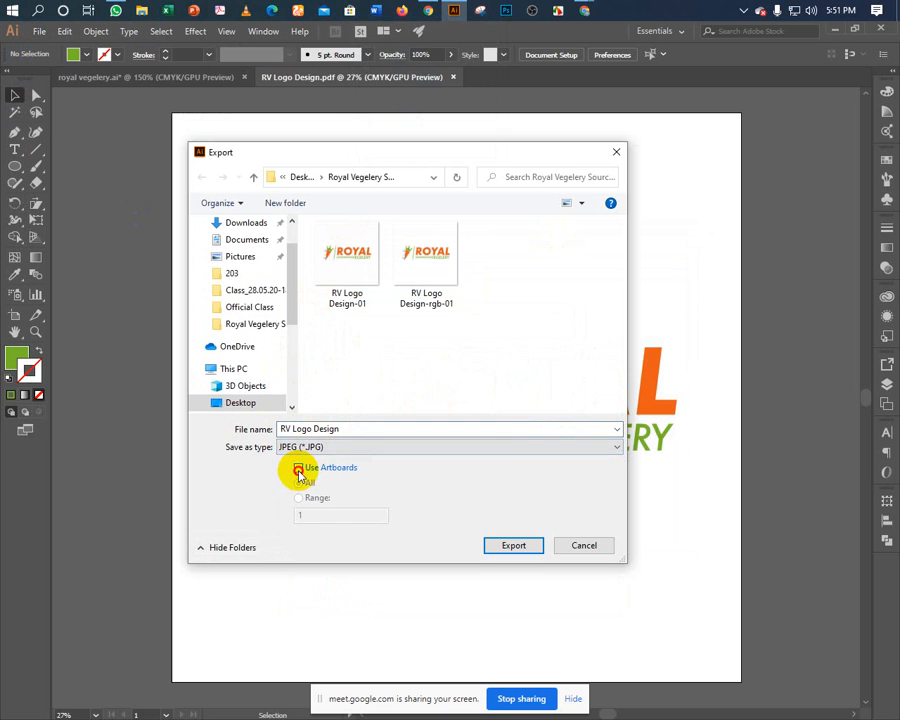
click(316, 450)
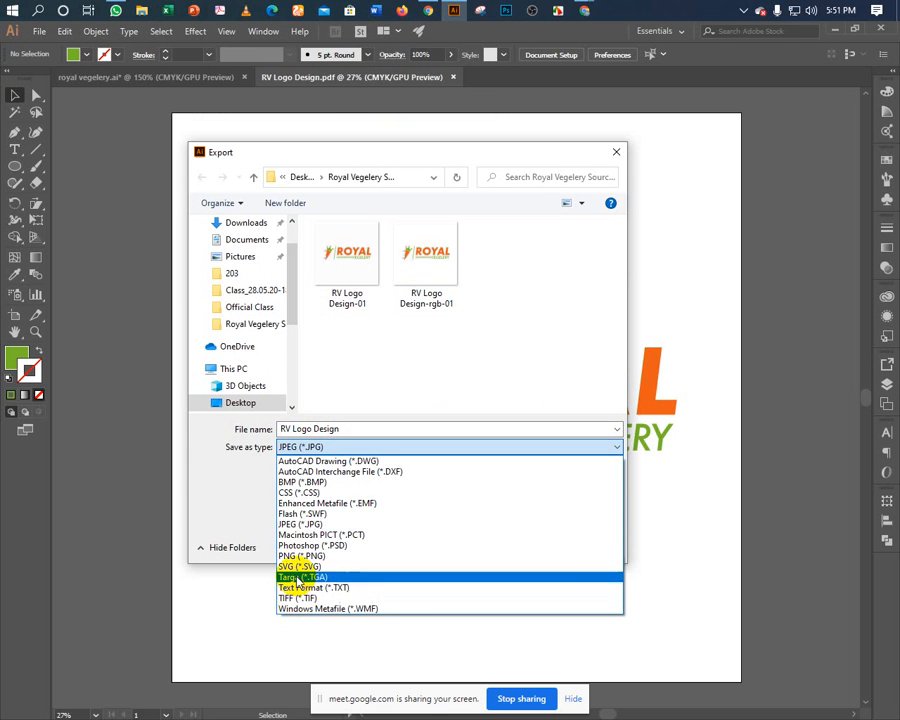
click(301, 555)
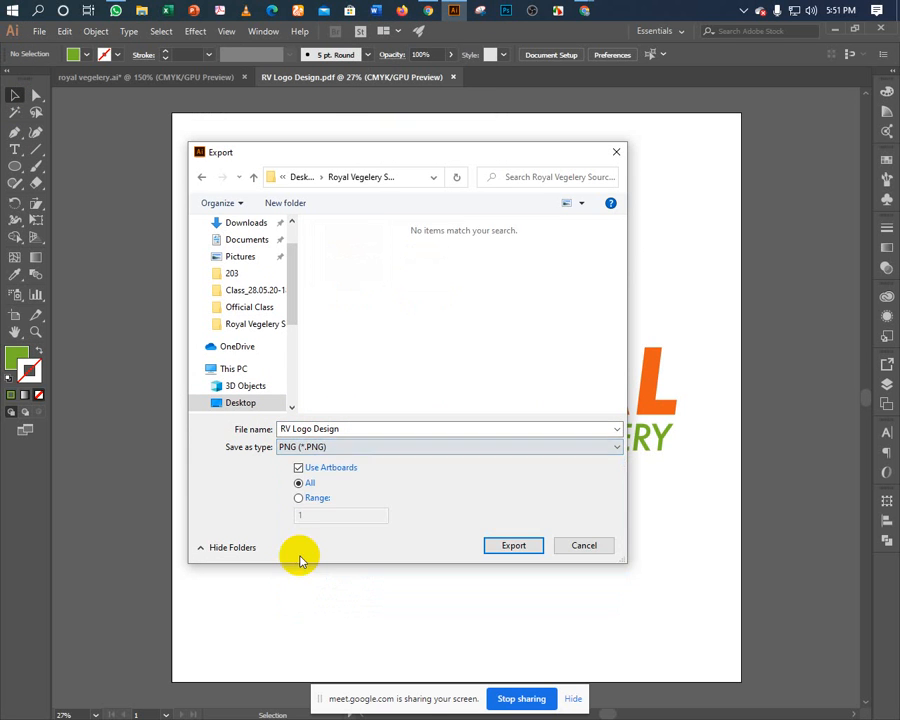
click(496, 550)
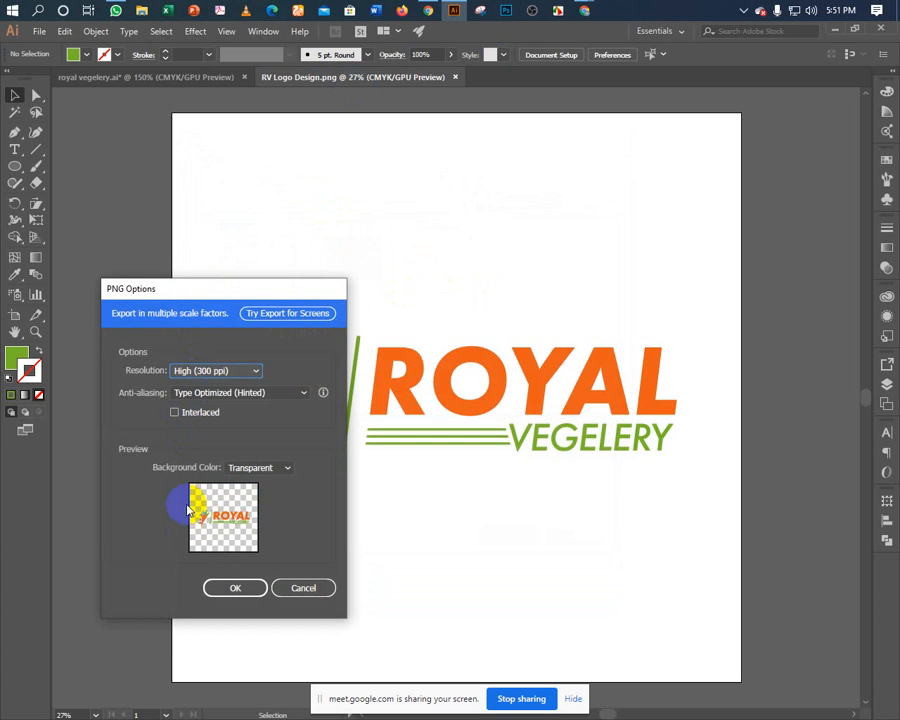
click(246, 470)
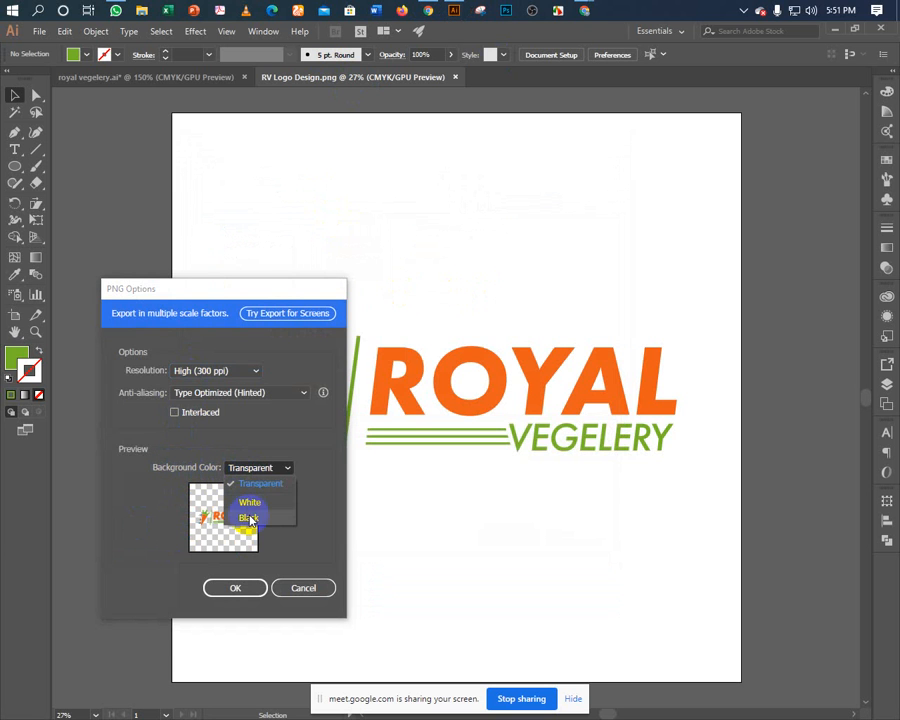
click(247, 482)
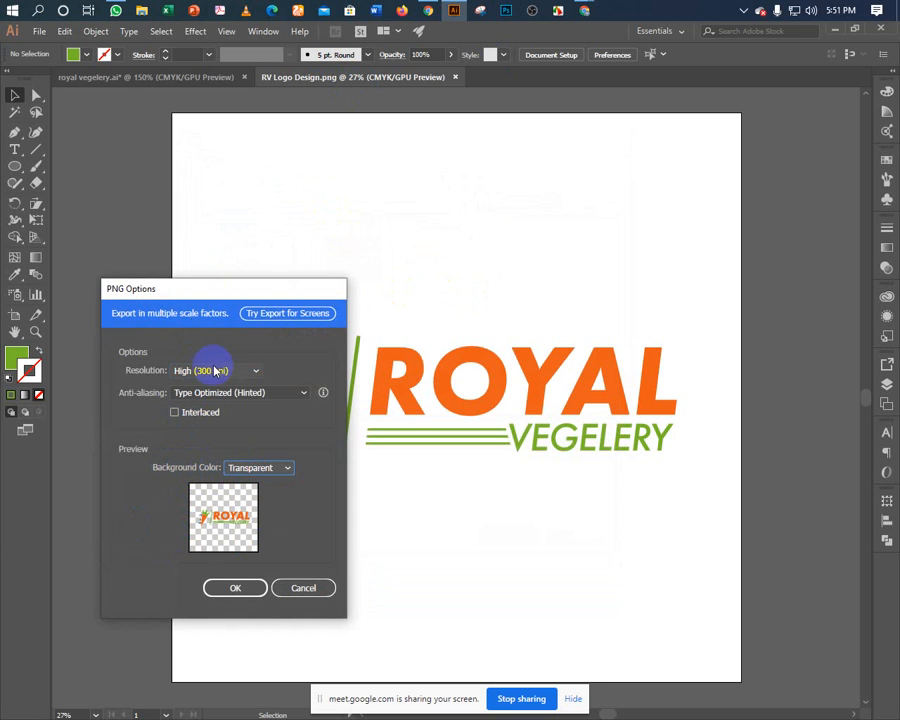
click(204, 374)
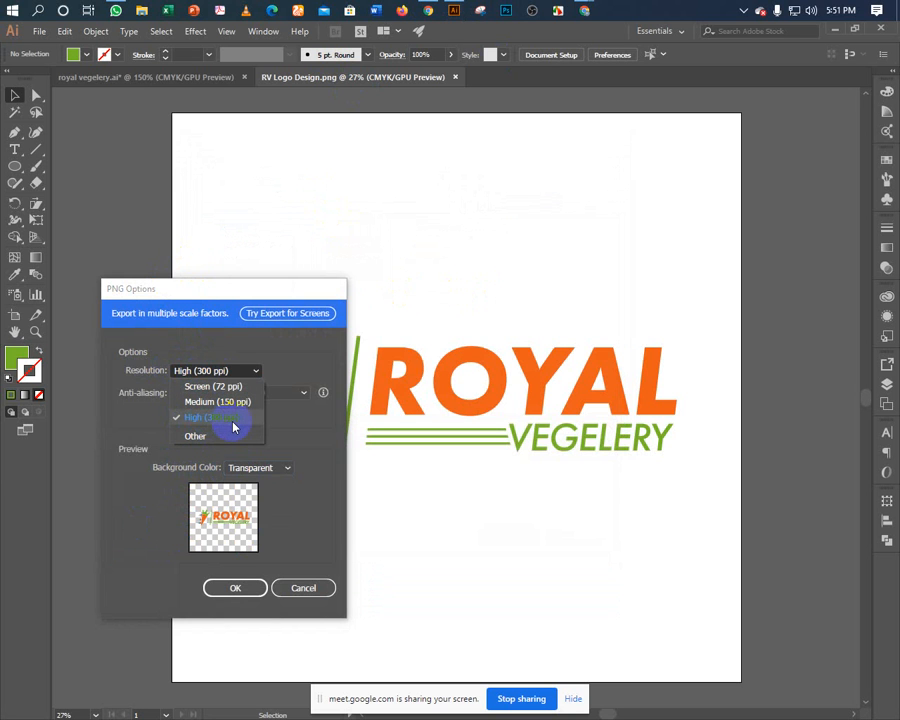
click(221, 371)
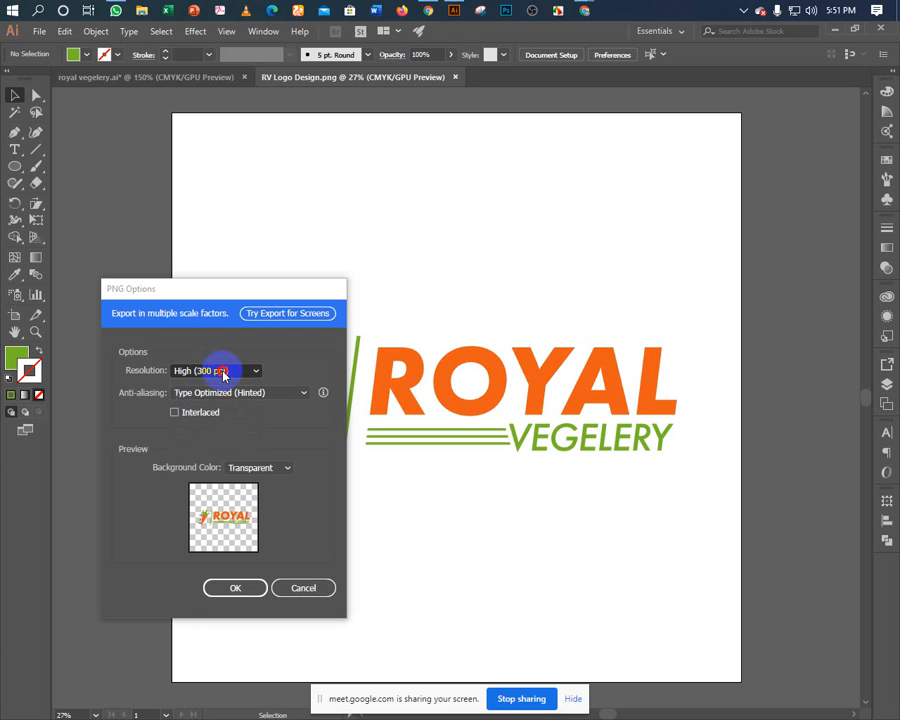
click(232, 588)
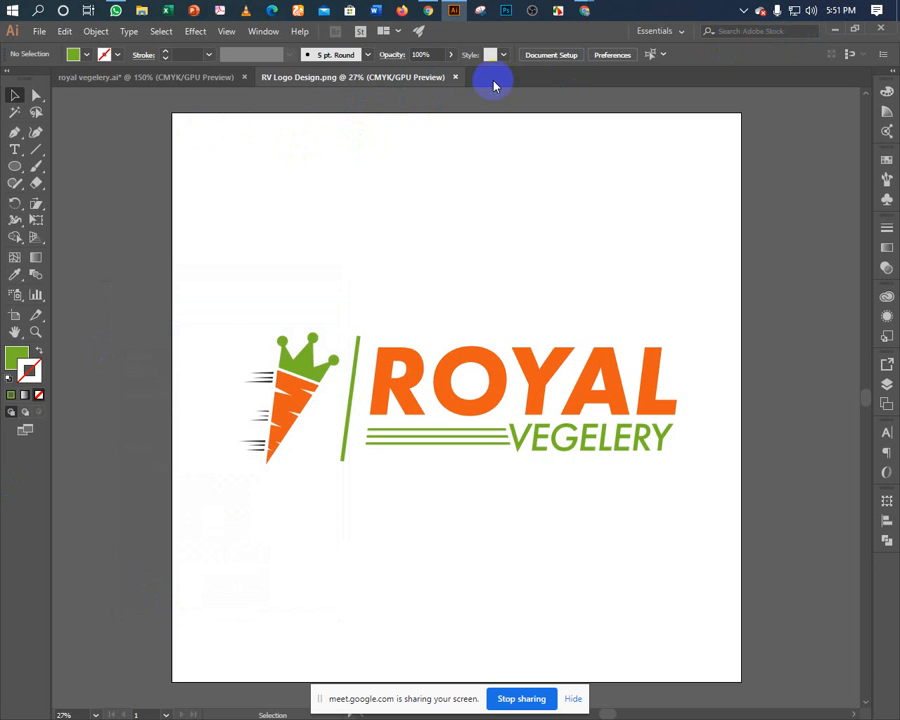
Close the exported logo document and save the royal vegelery.ai working file.
click(456, 78)
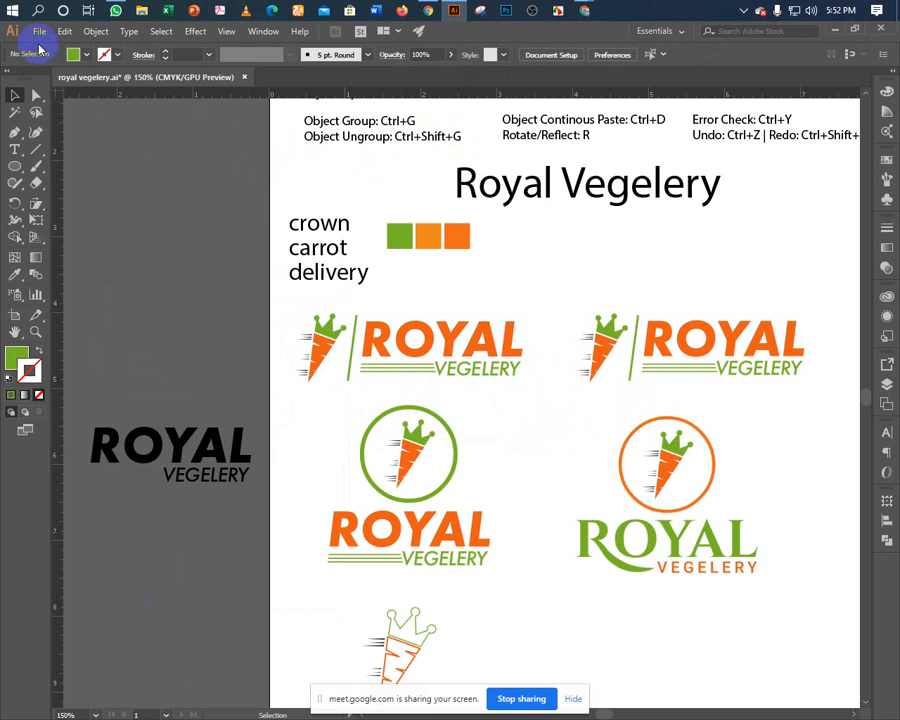
click(39, 38)
click(56, 145)
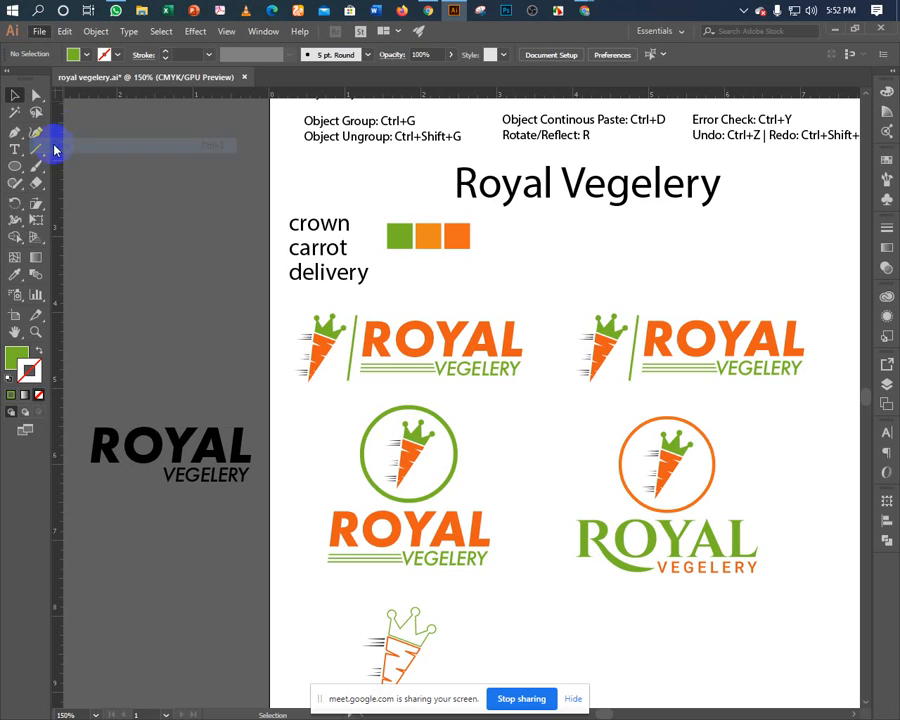
Minimise the open windows and open the Royal Vegelery Source File folder from the desktop.
click(836, 33)
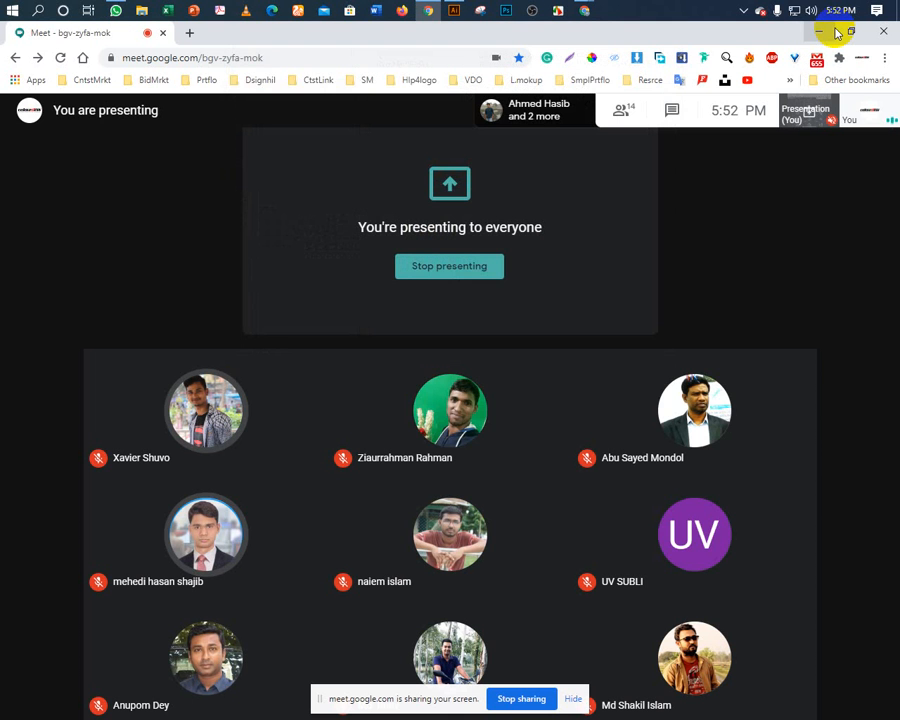
click(829, 37)
click(829, 37)
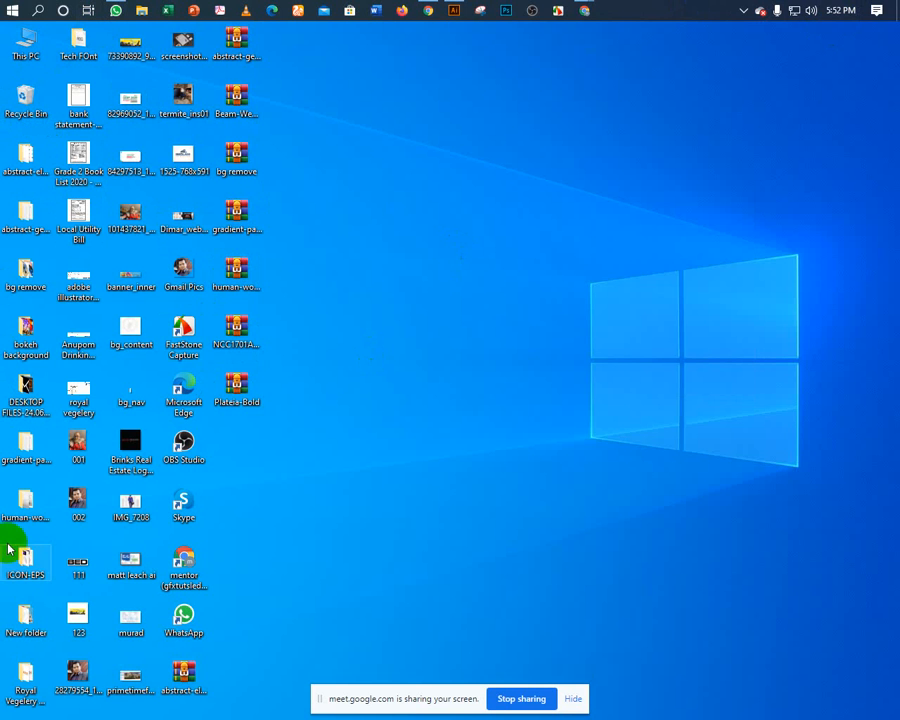
double_click(20, 670)
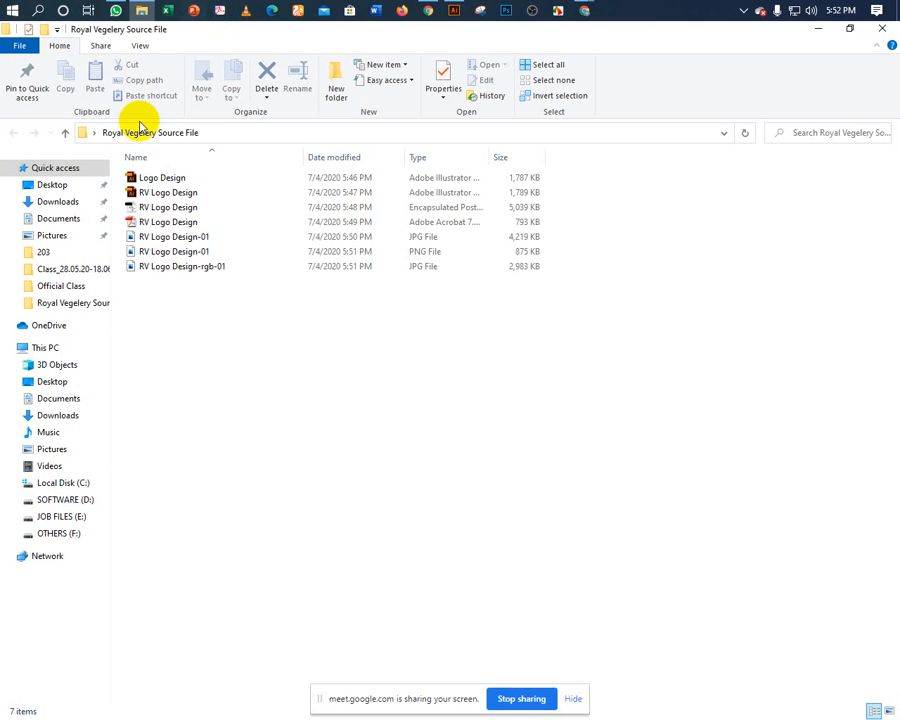
Delete the redundant Logo Design Illustrator file from the Royal Vegelery Source File folder.
click(157, 180)
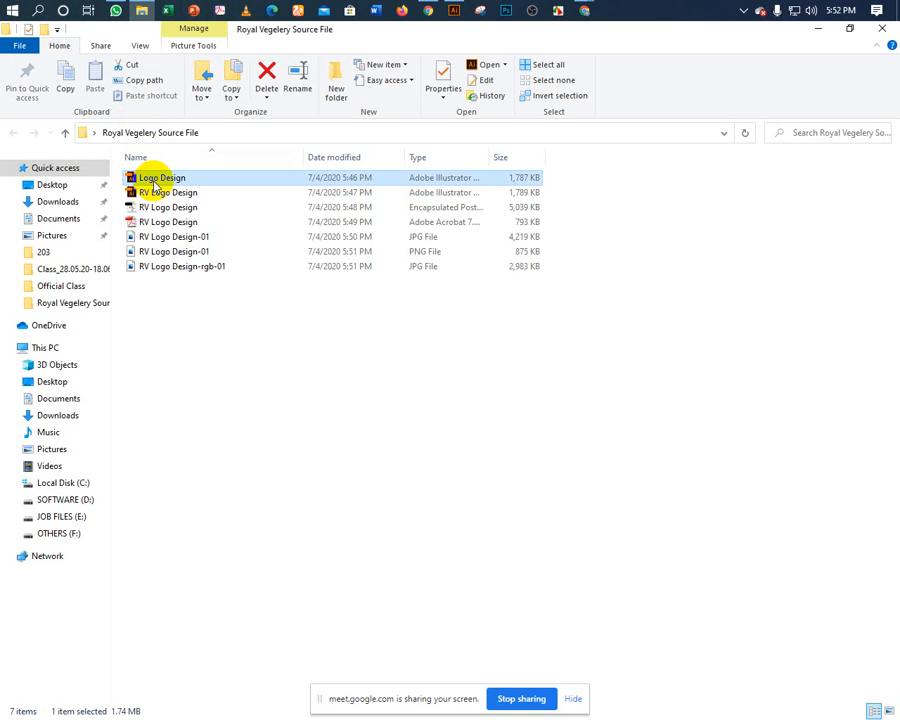
right_click(157, 180)
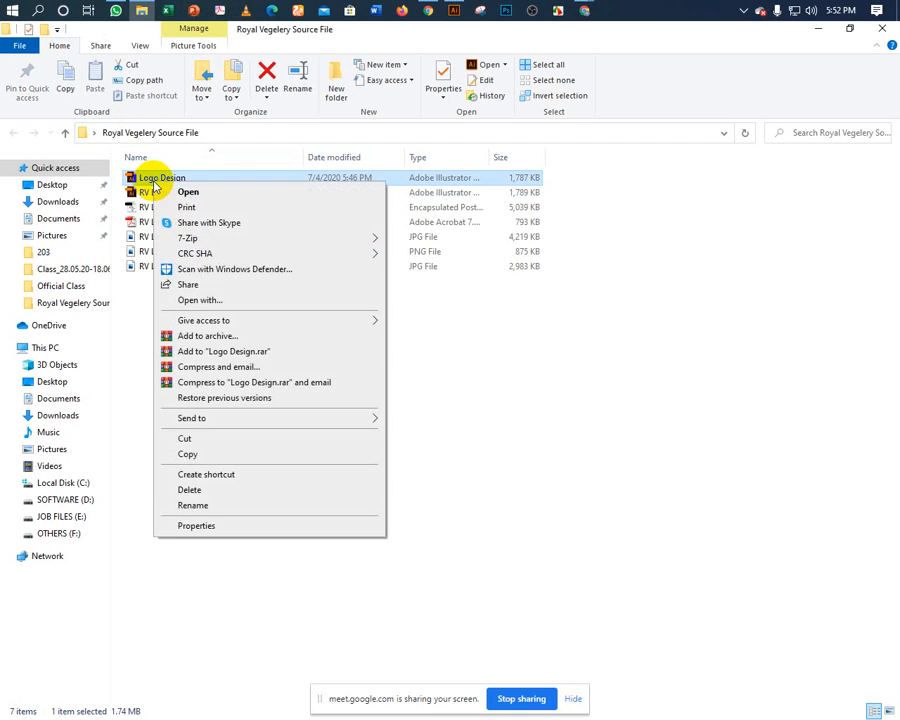
click(195, 487)
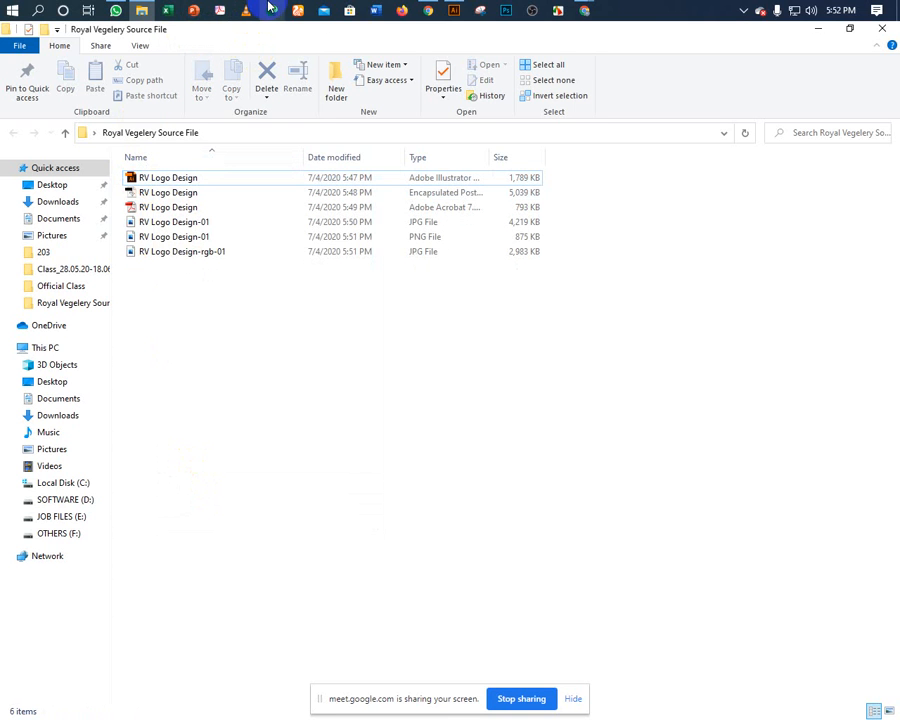
Open the RV Logo Design-01 JPG in the Photos viewer, restore its window to a smaller size and move it aside.
click(167, 224)
right_click(165, 222)
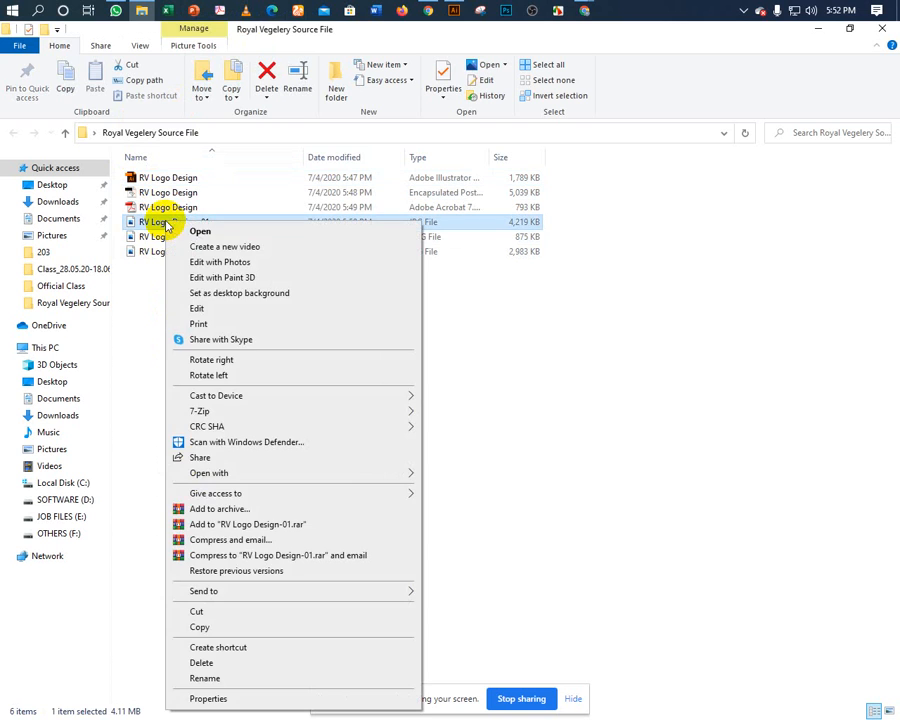
click(200, 231)
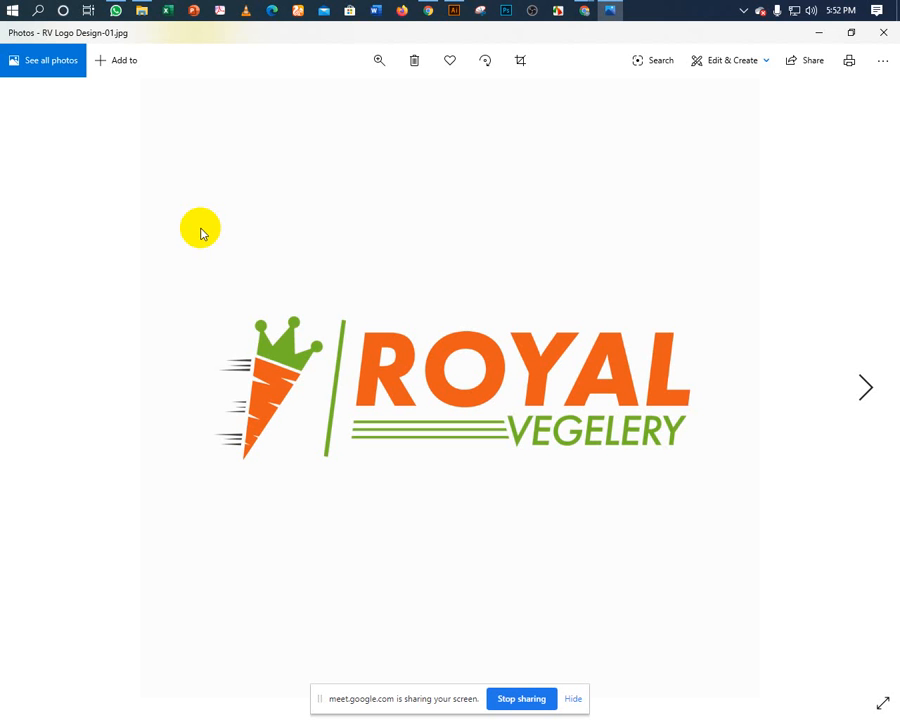
click(852, 33)
drag(287, 133, 580, 150)
Open the RV Logo Design-rgb-01 JPG in the Photos viewer, restore its window to a smaller size and move it aside.
click(153, 253)
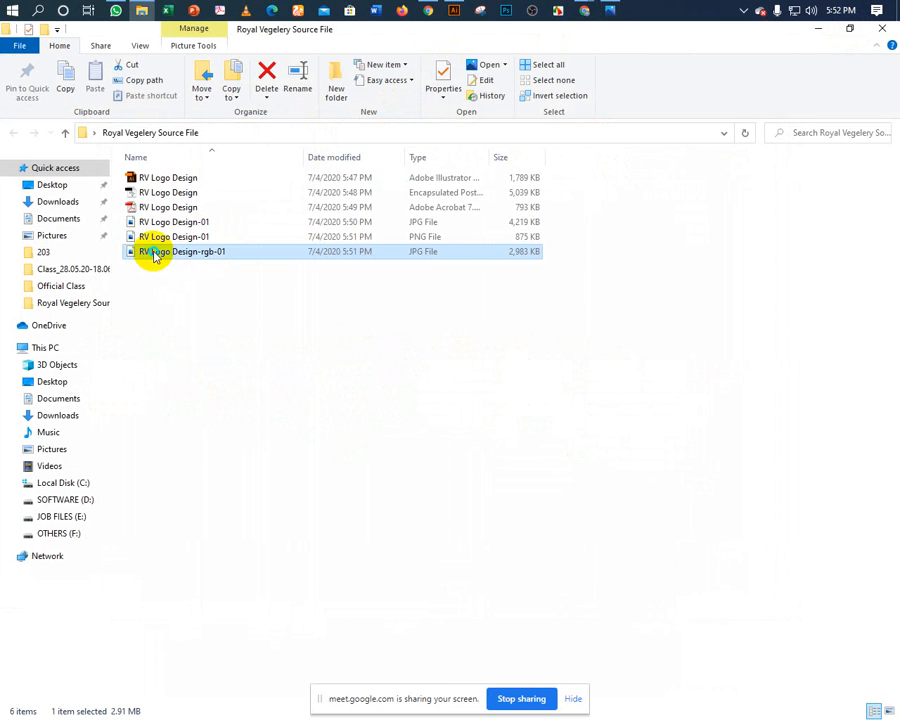
right_click(153, 253)
click(186, 241)
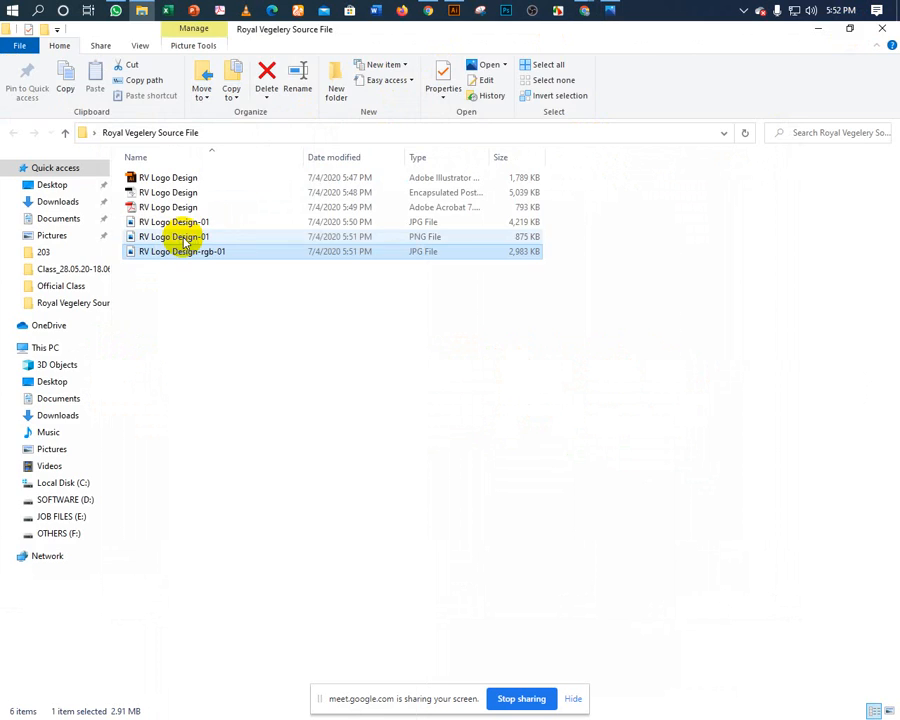
click(852, 33)
drag(247, 137, 641, 135)
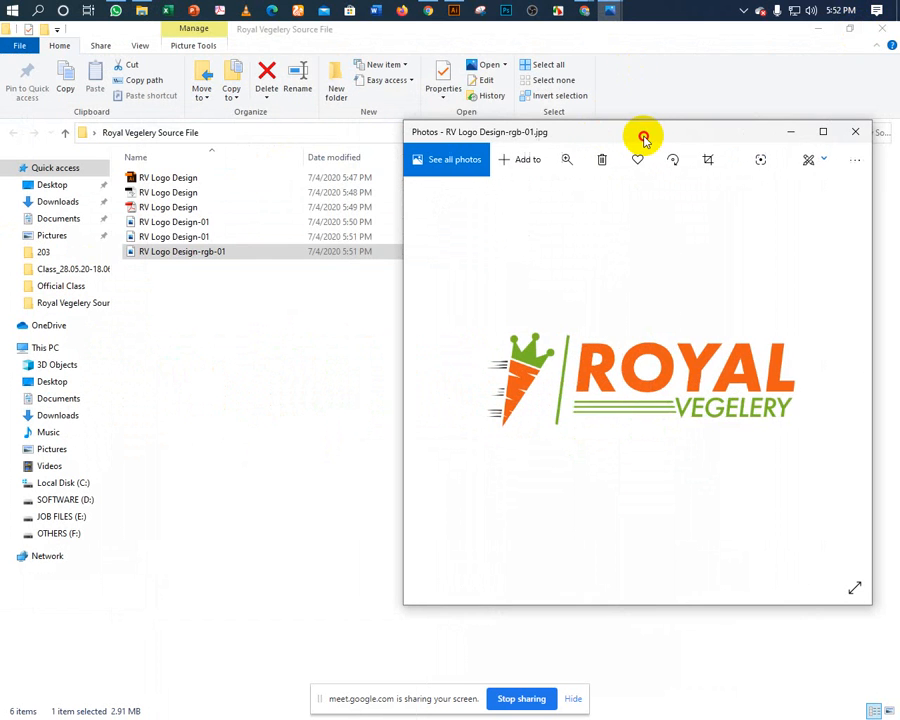
Arrange the RV Logo Design-01 and RV Logo Design-rgb-01 viewer windows side by side to compare the CMYK and RGB logo colours.
mouse_move(618, 18)
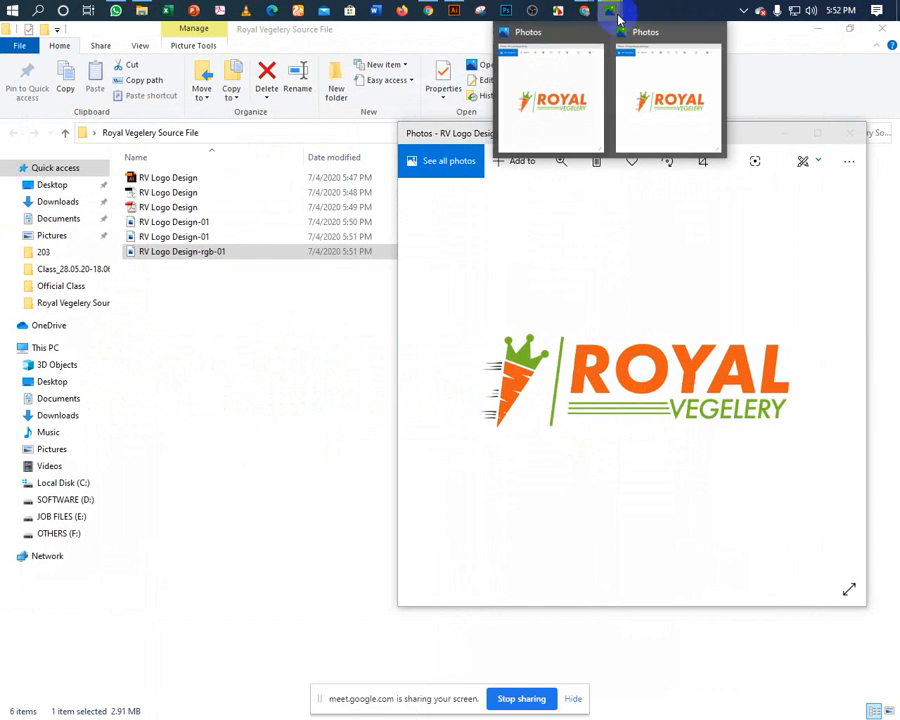
click(546, 80)
drag(540, 137, 236, 143)
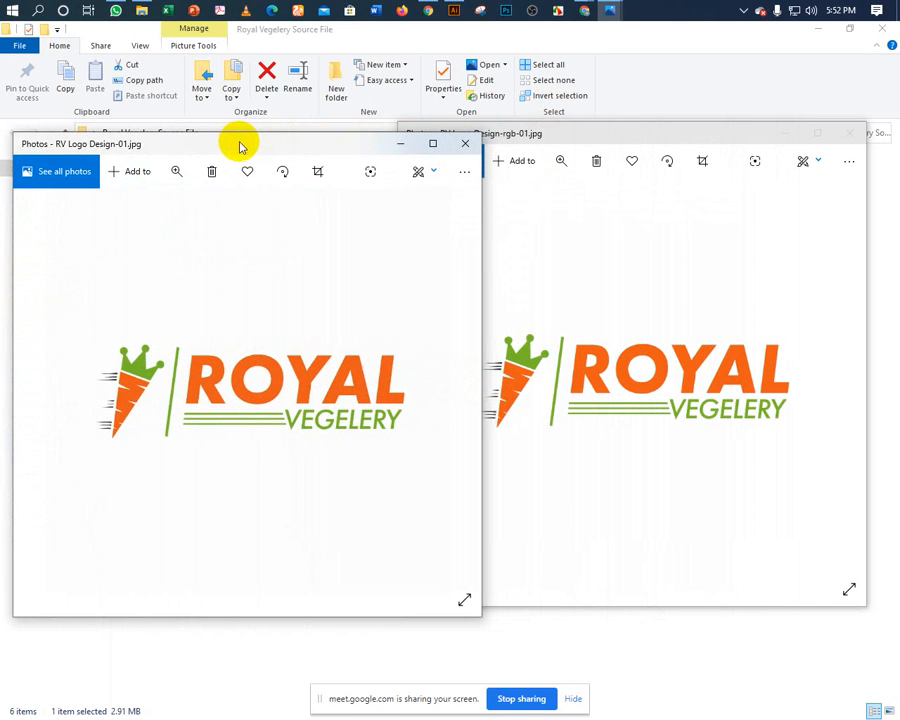
click(525, 137)
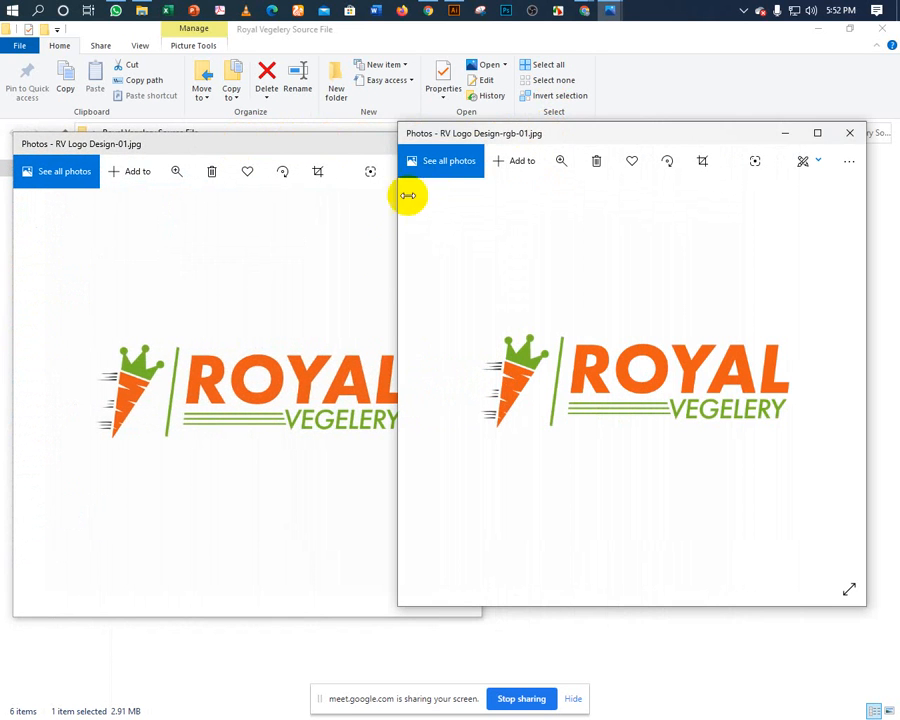
drag(398, 609, 491, 563)
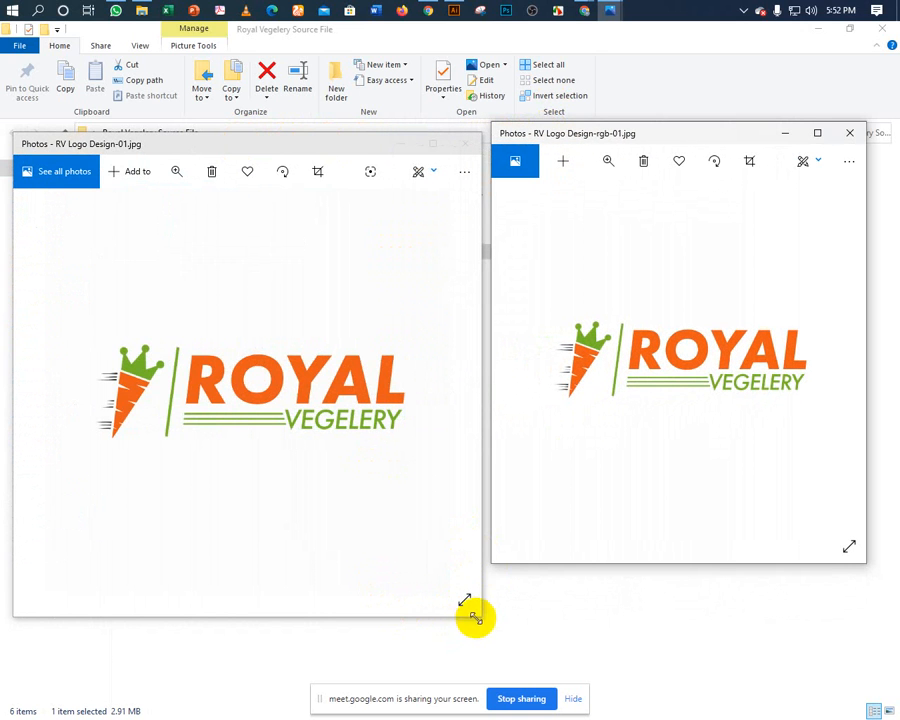
click(475, 615)
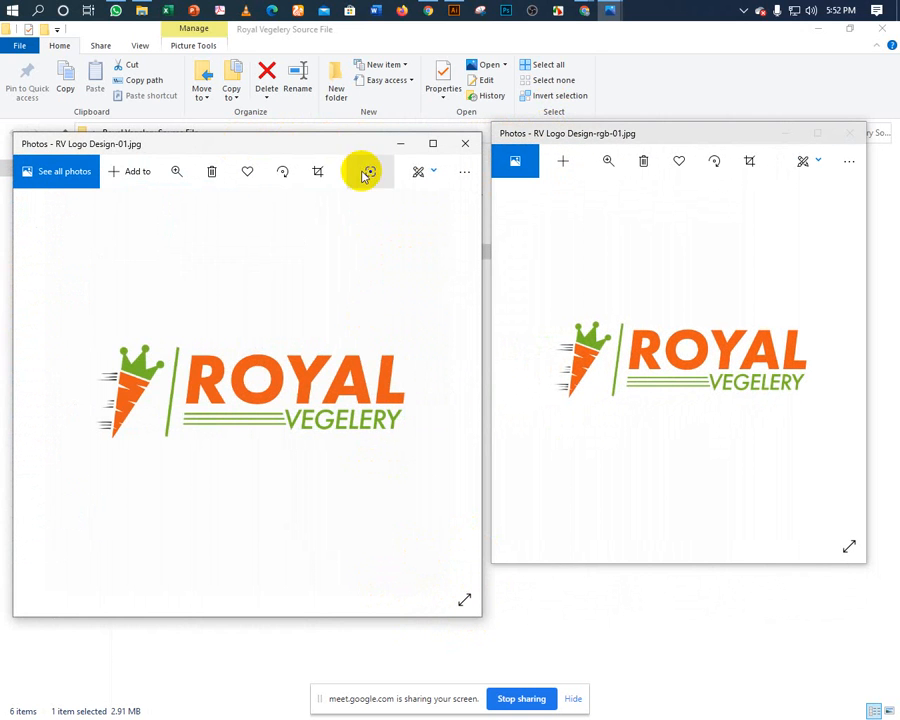
drag(347, 148, 346, 130)
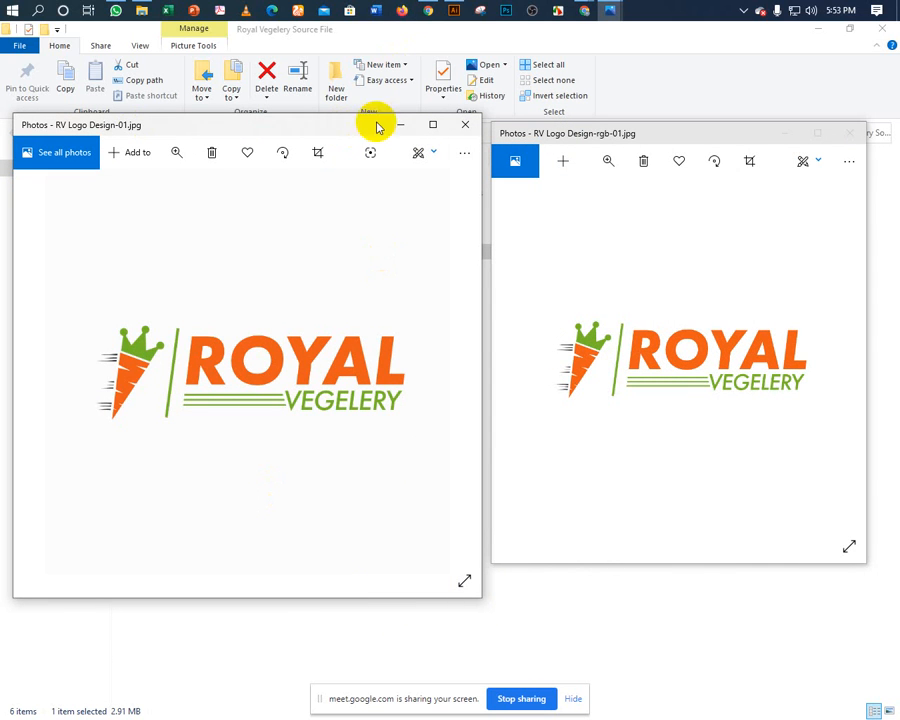
Close both image viewer windows and clear the file selection in the Royal Vegelery Source File folder.
click(848, 133)
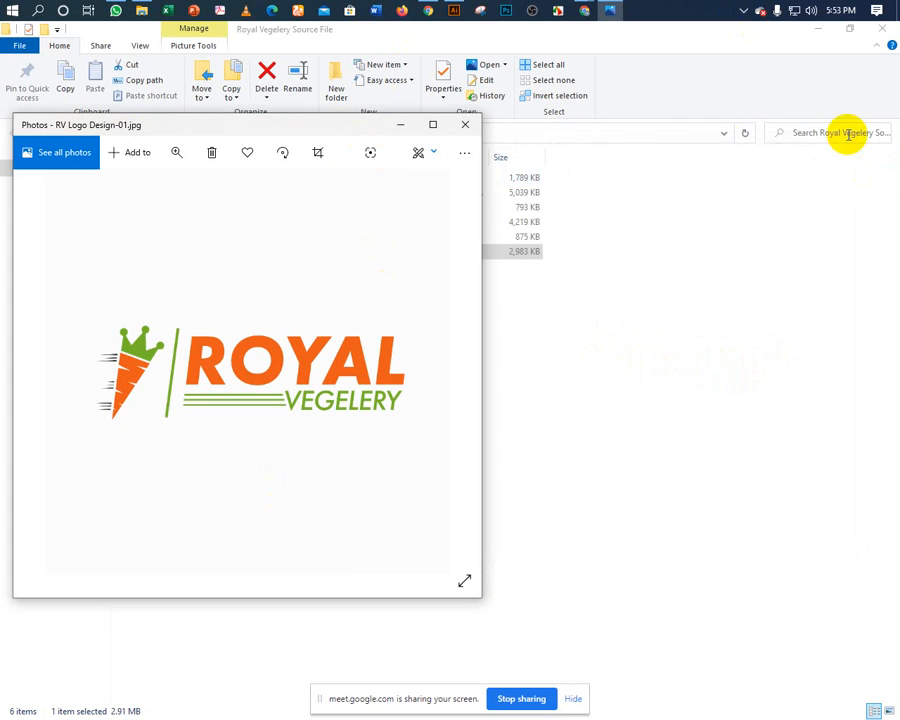
click(463, 125)
click(196, 362)
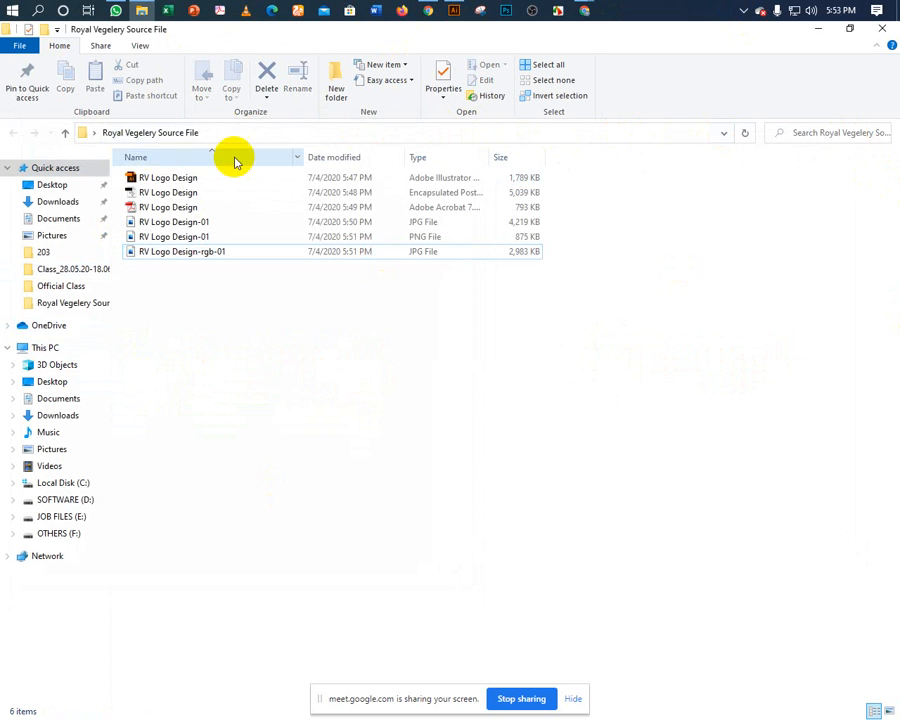
click(116, 10)
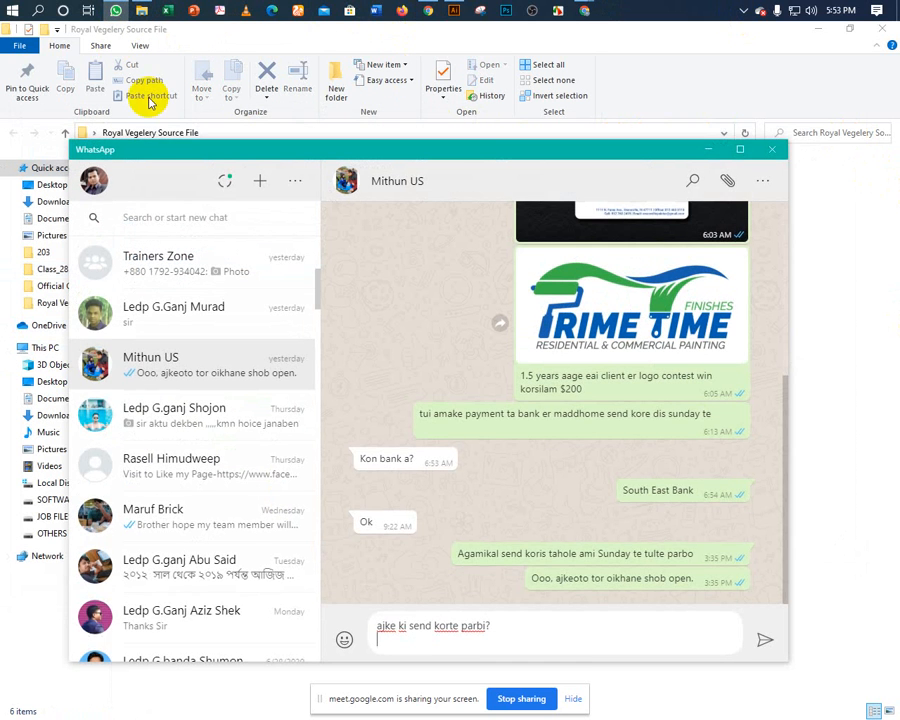
drag(170, 152, 238, 134)
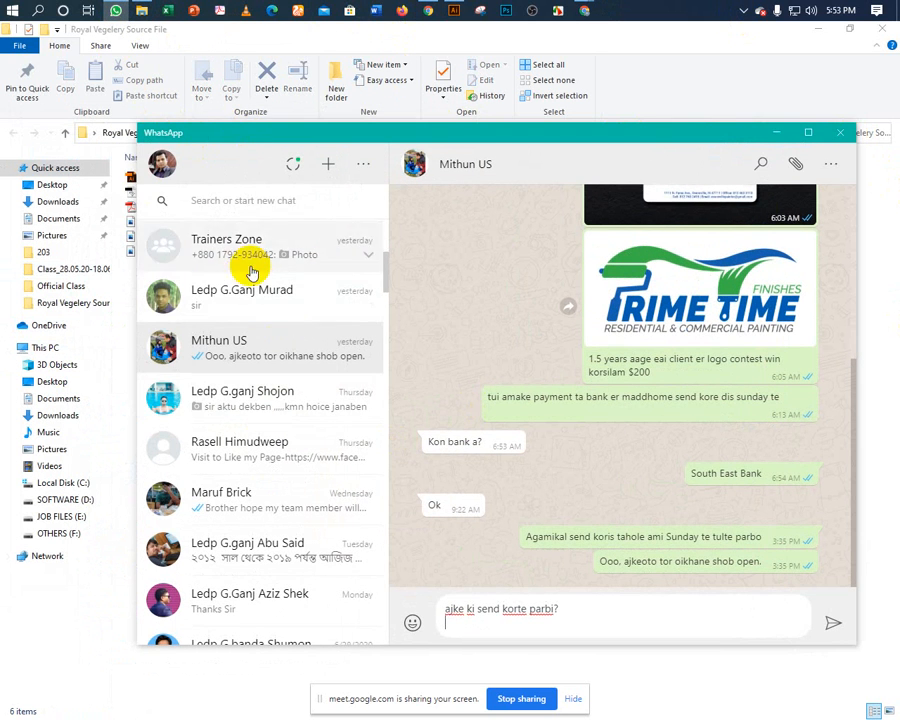
scroll(243, 305, up, 5)
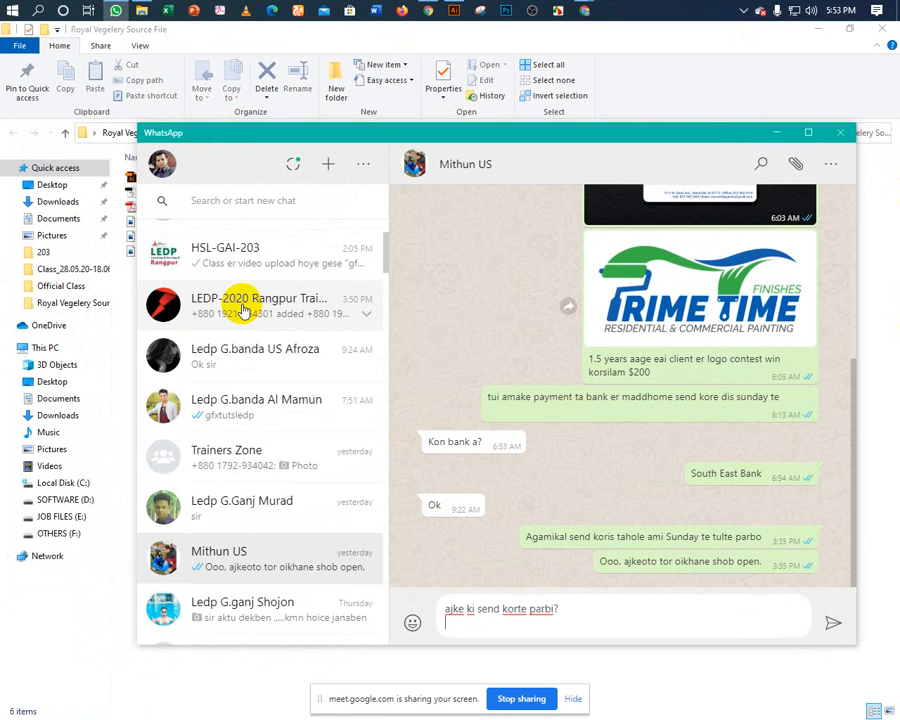
click(247, 246)
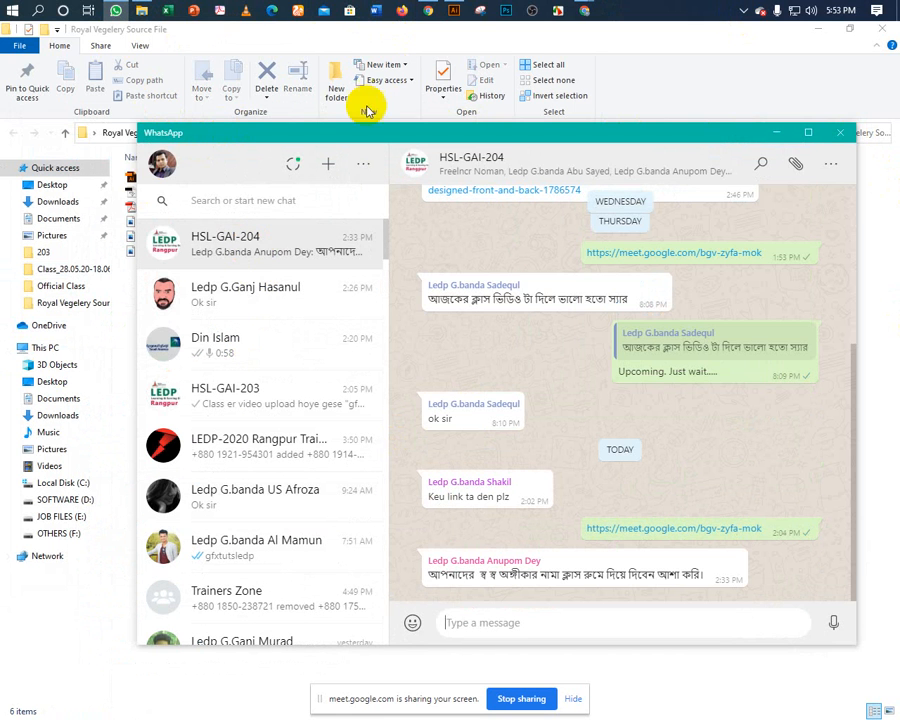
click(795, 164)
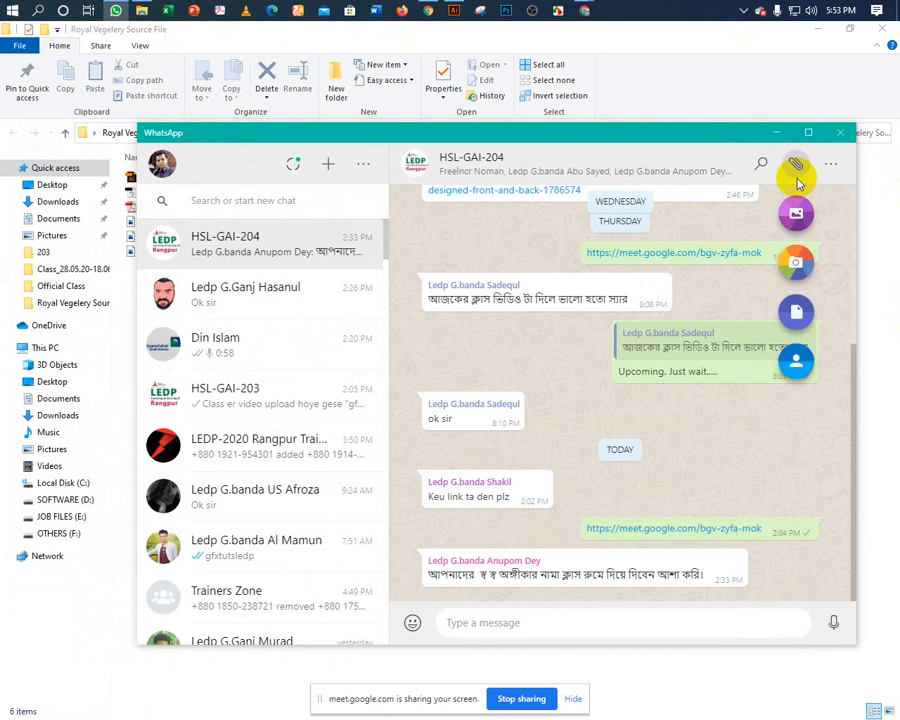
click(797, 211)
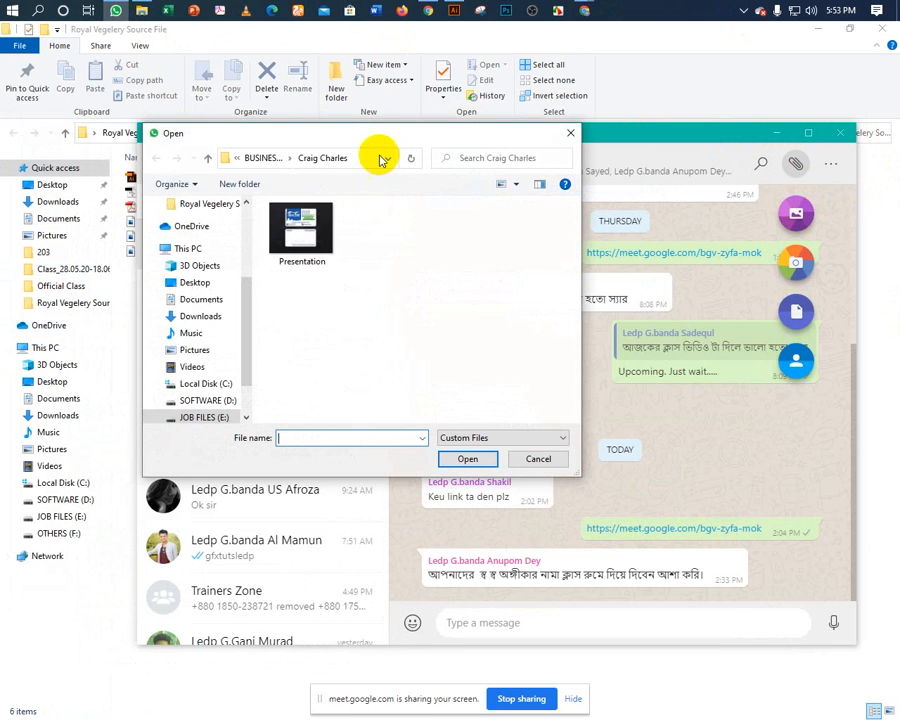
click(195, 283)
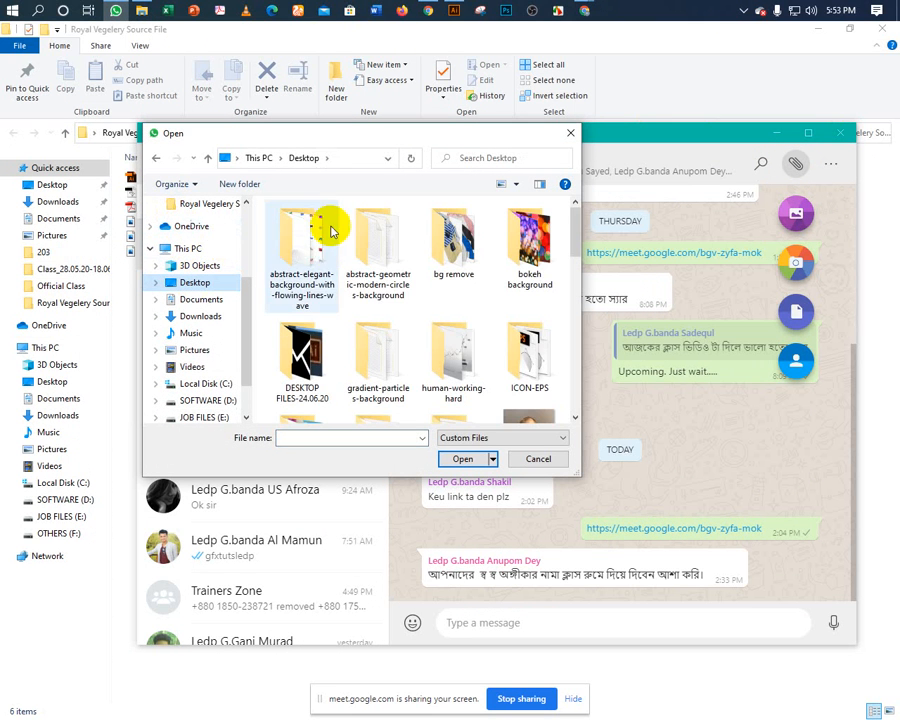
scroll(380, 312, down, 1)
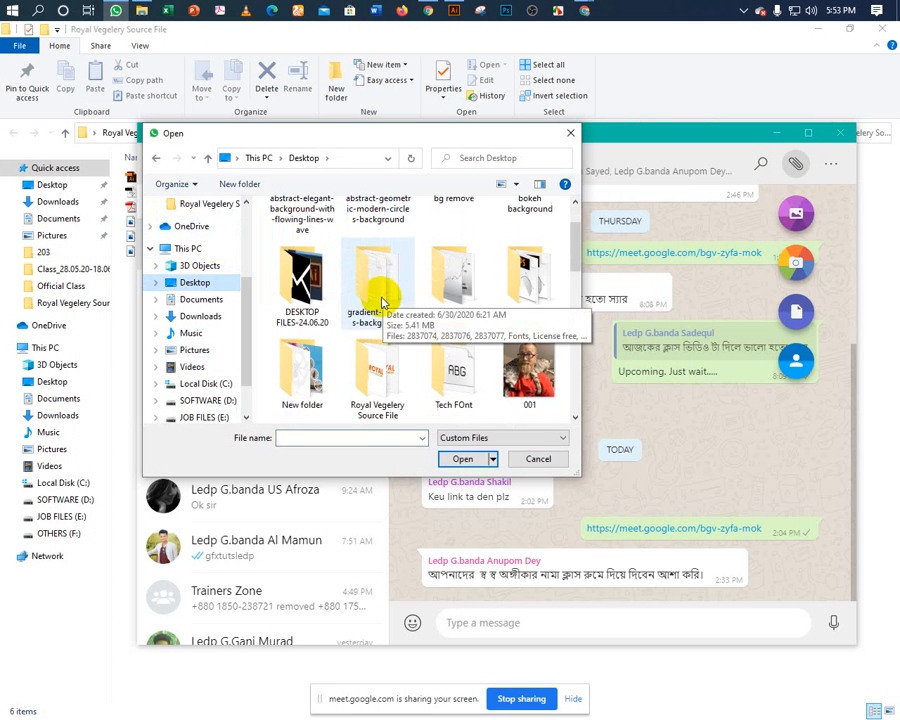
click(521, 458)
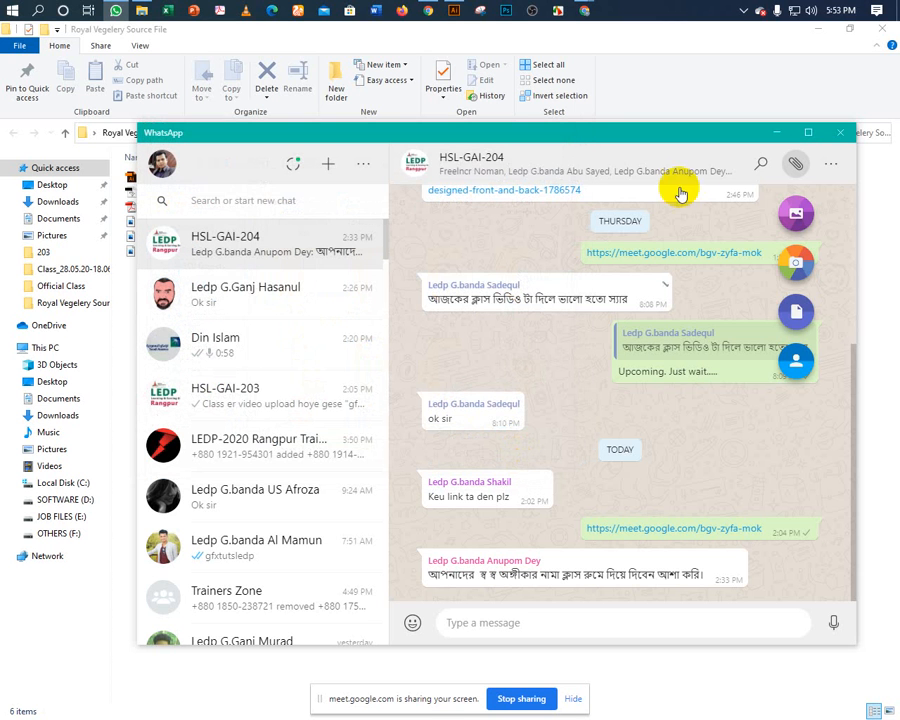
click(776, 133)
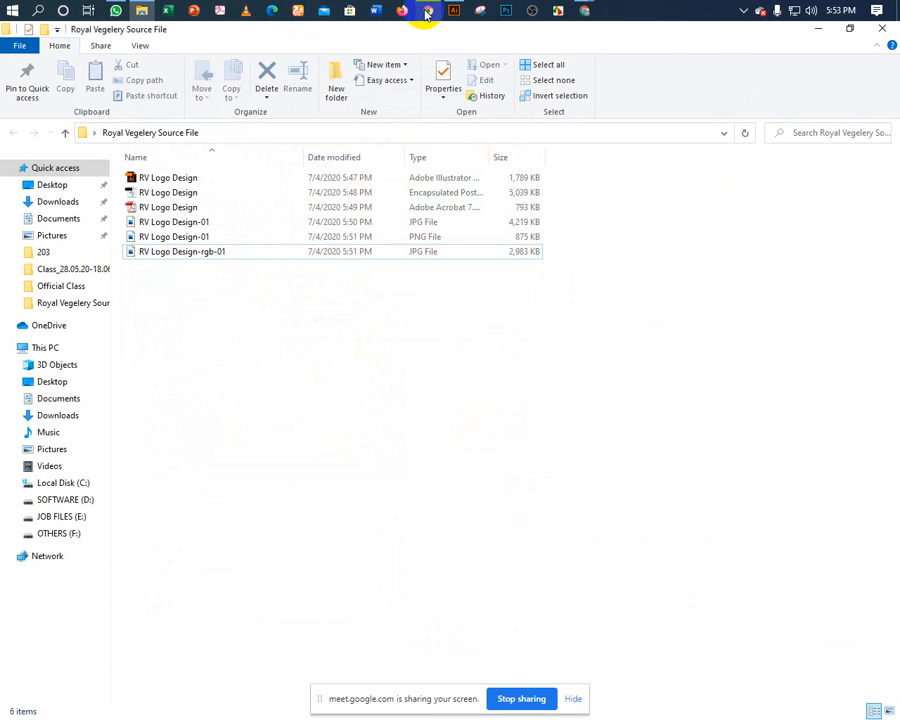
Switch to Chrome, open the LEDP Gaibandha- Graphics Course 202 group chat in Facebook Messenger and hide the screen-sharing bar.
click(427, 12)
click(189, 33)
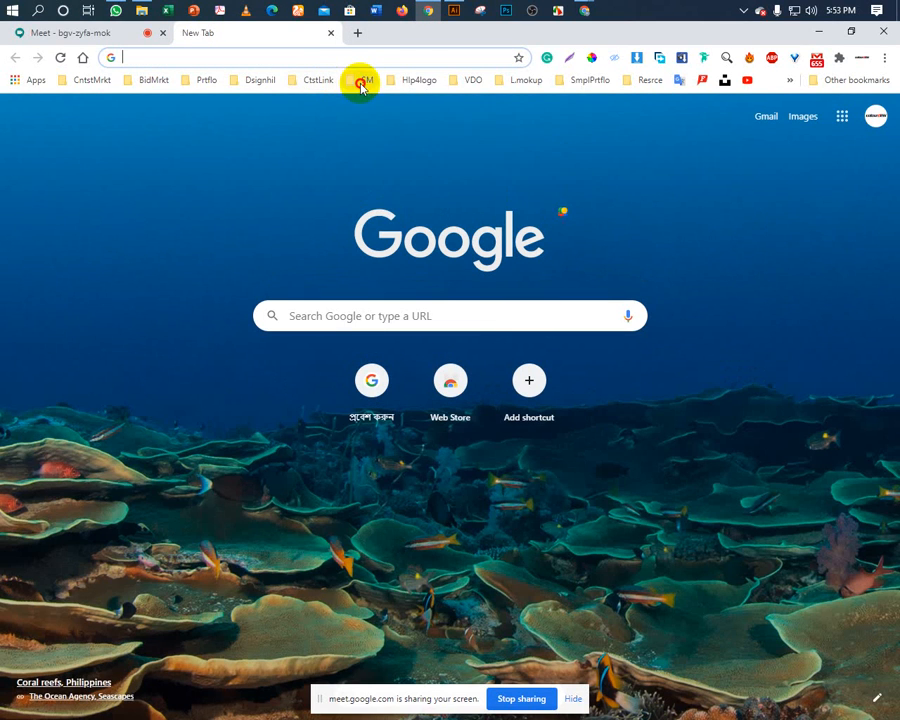
click(357, 80)
click(354, 100)
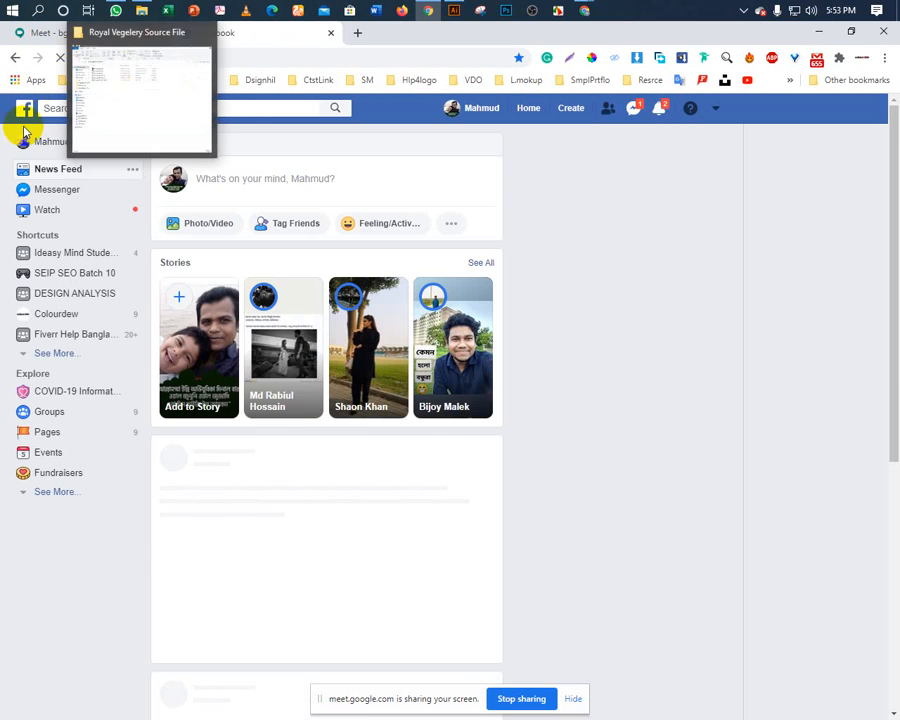
click(22, 190)
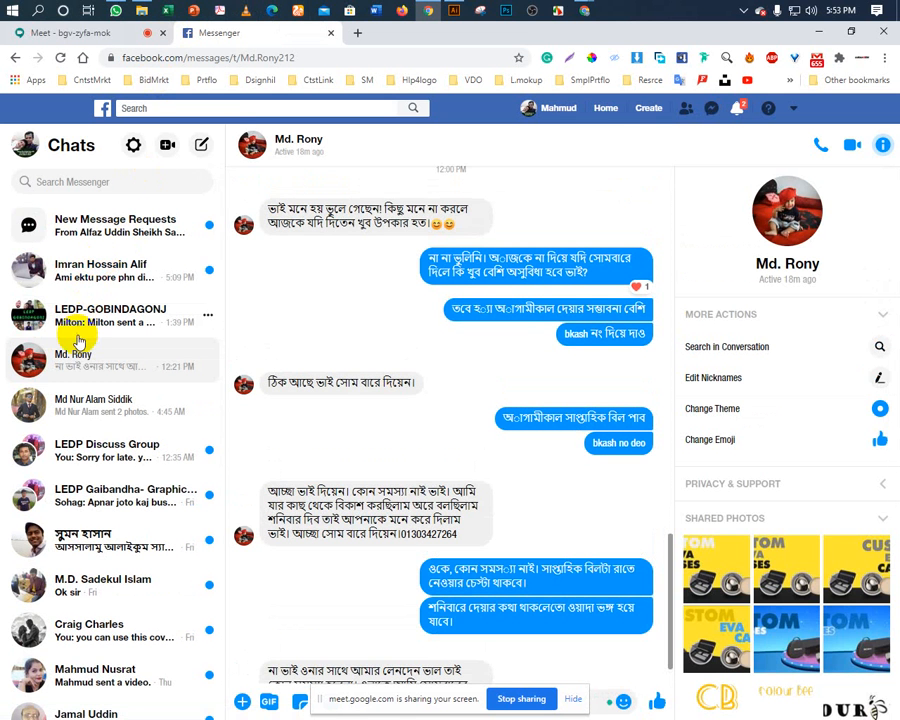
click(88, 497)
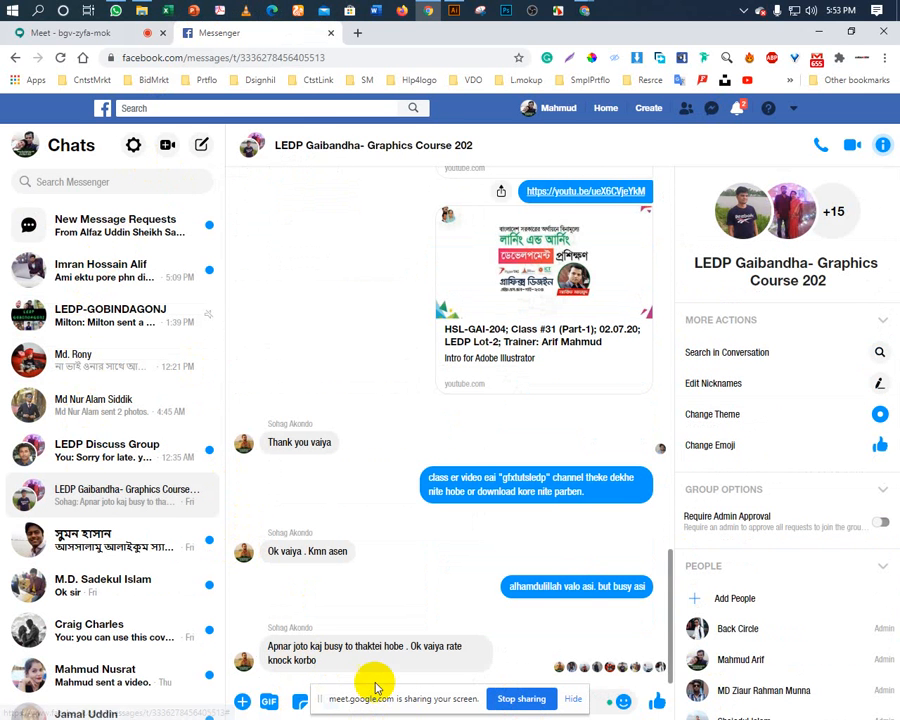
click(573, 700)
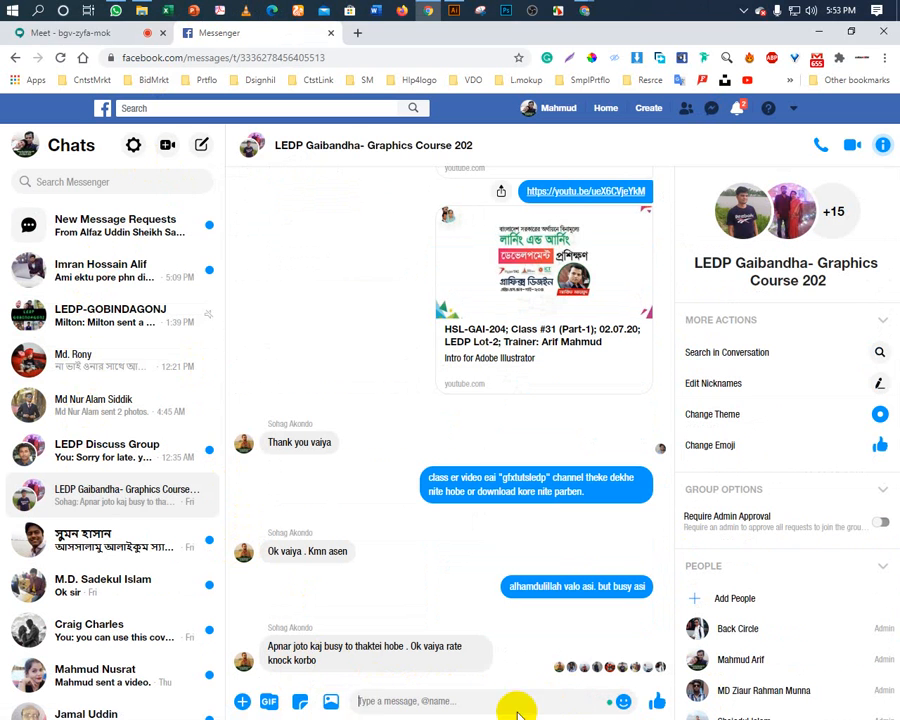
Try to send the RV Logo Design-01 JPG from the desktop's Royal Vegelery Source File folder to the group chat.
click(333, 701)
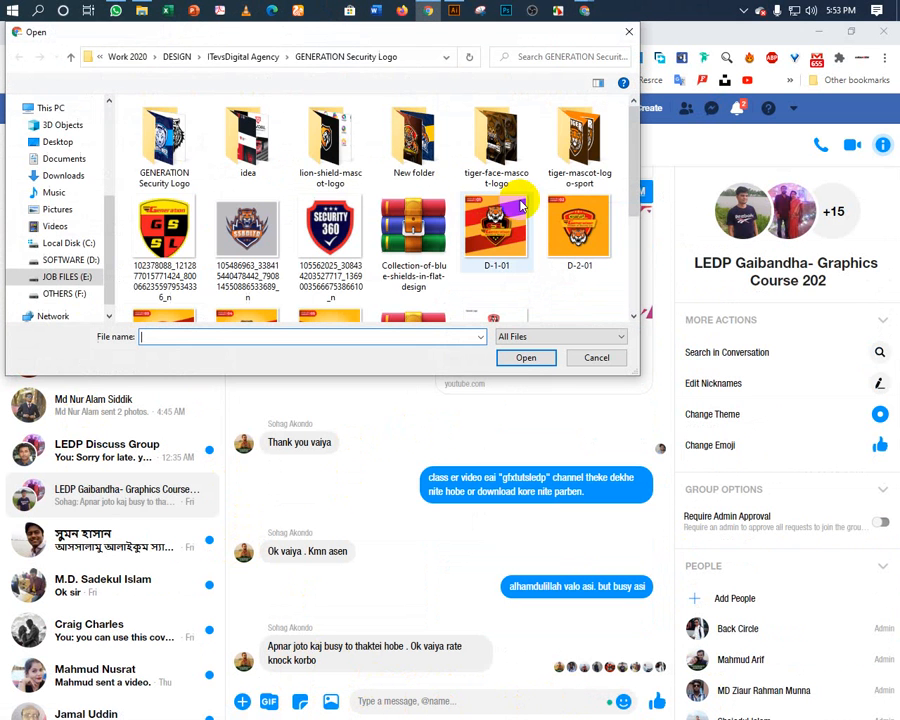
click(57, 141)
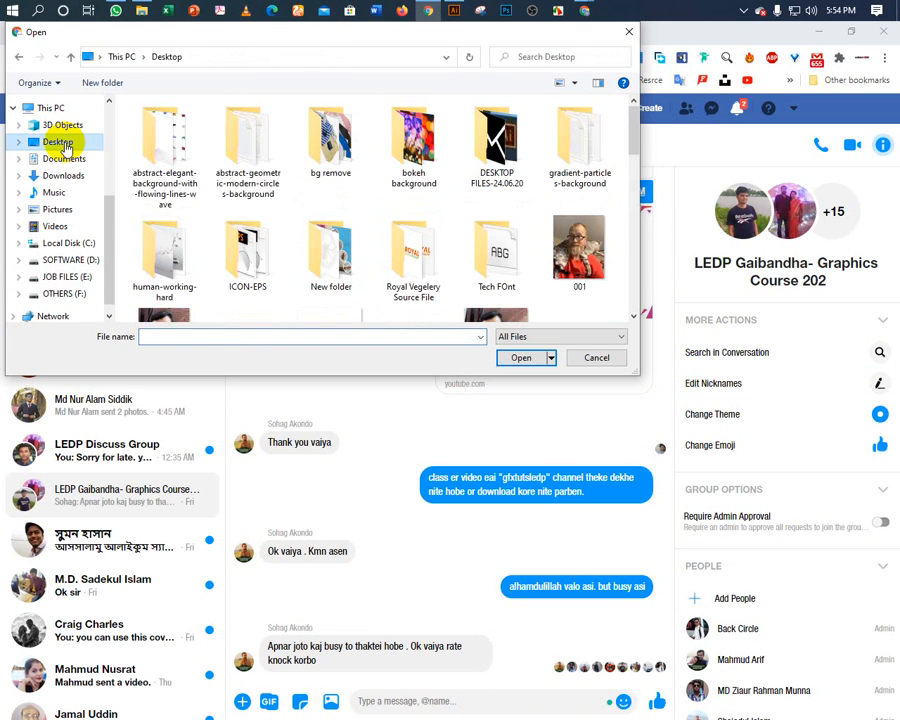
double_click(388, 262)
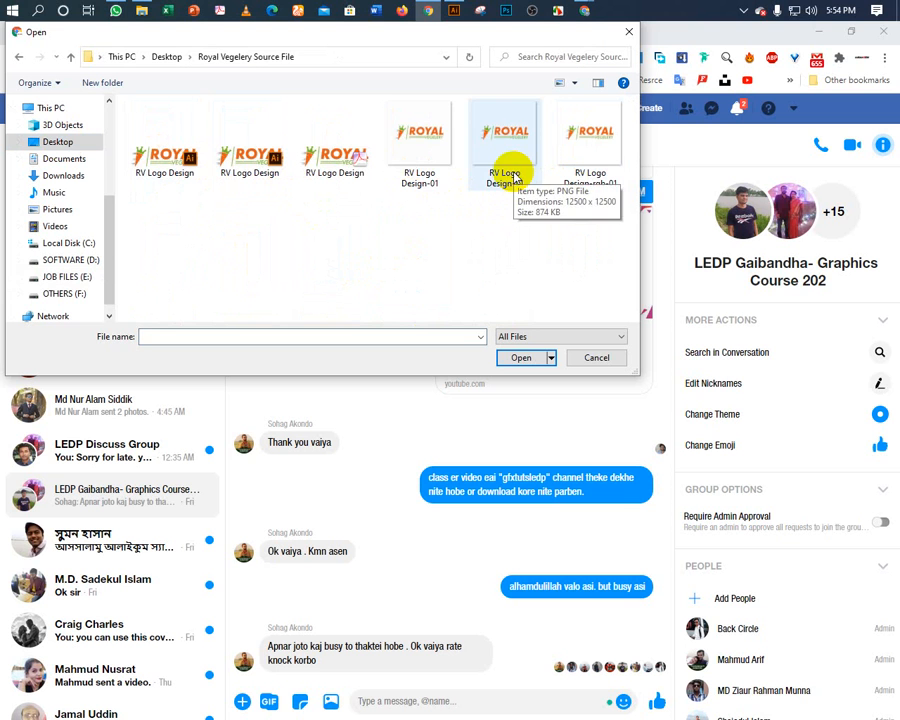
double_click(407, 168)
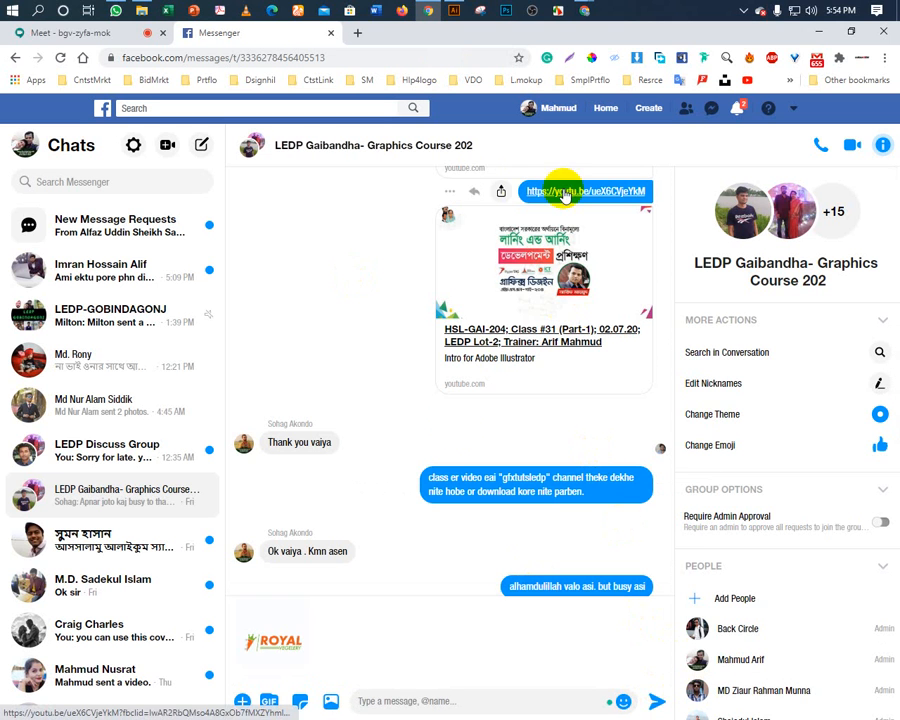
key(ctrl+v)
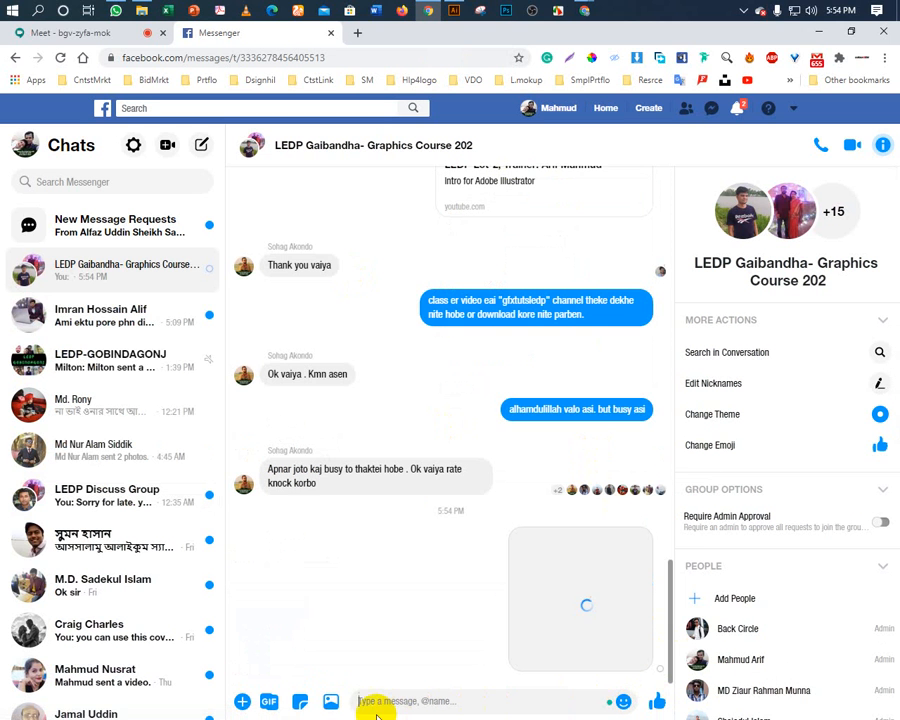
Try to attach the RV Logo Design-rgb-01 JPG to the chat, dismiss the message and remove the pending logo attachment.
click(333, 704)
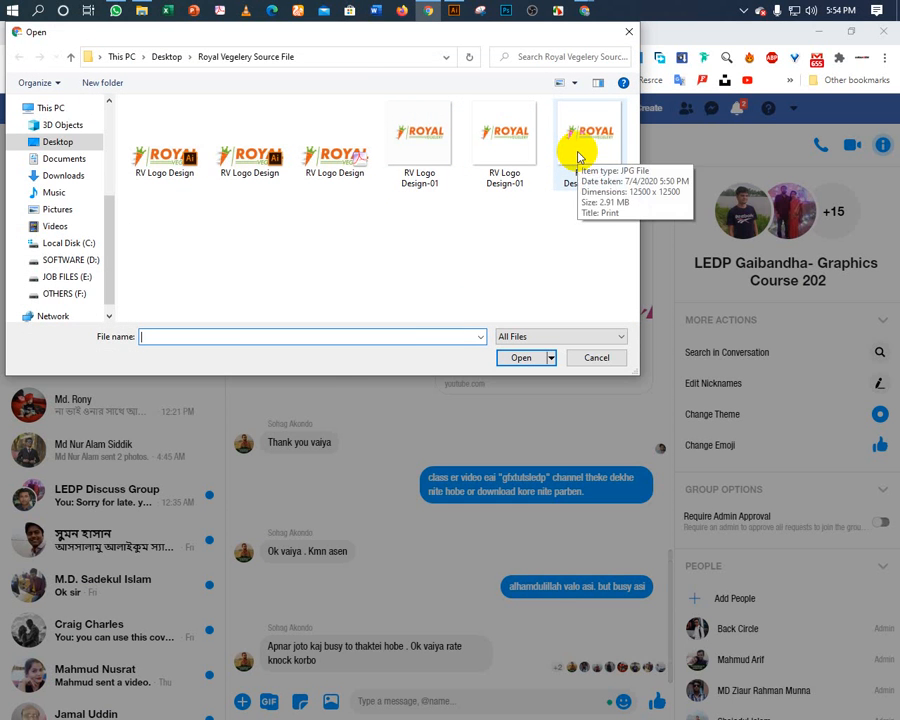
double_click(578, 155)
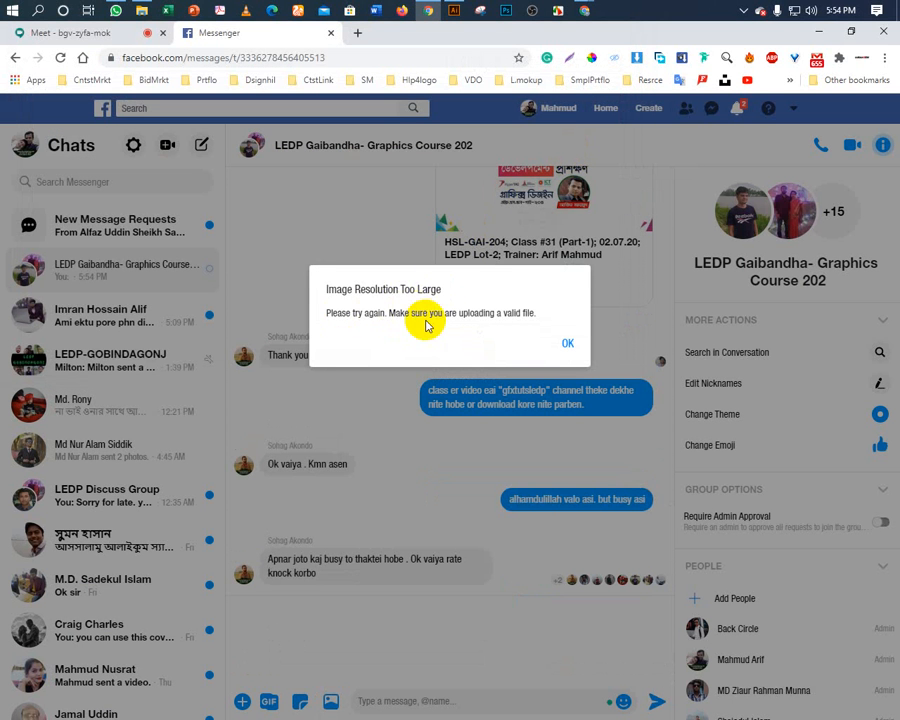
click(567, 346)
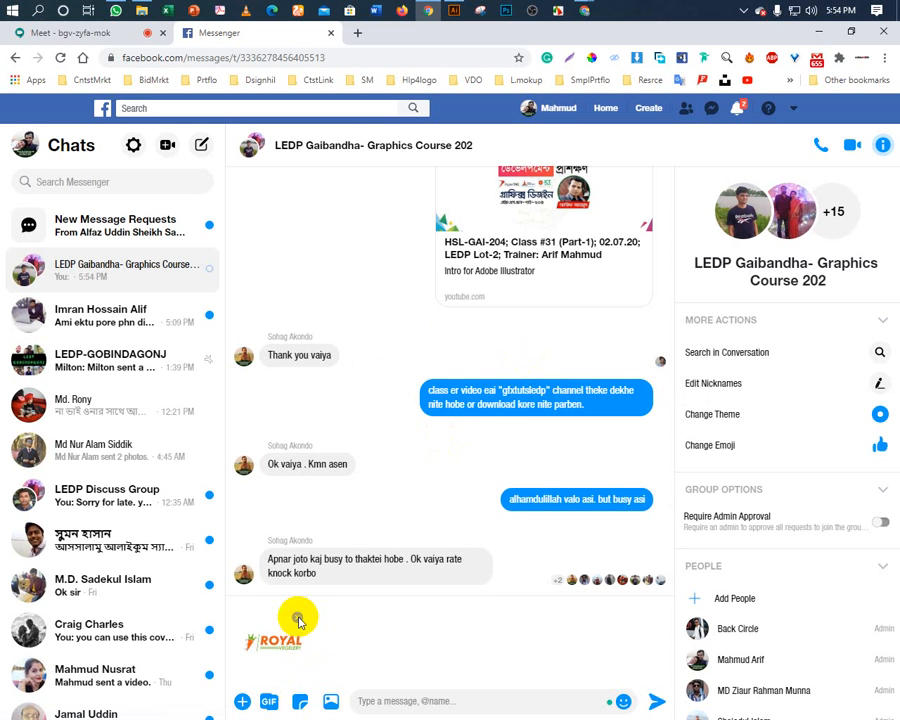
click(297, 619)
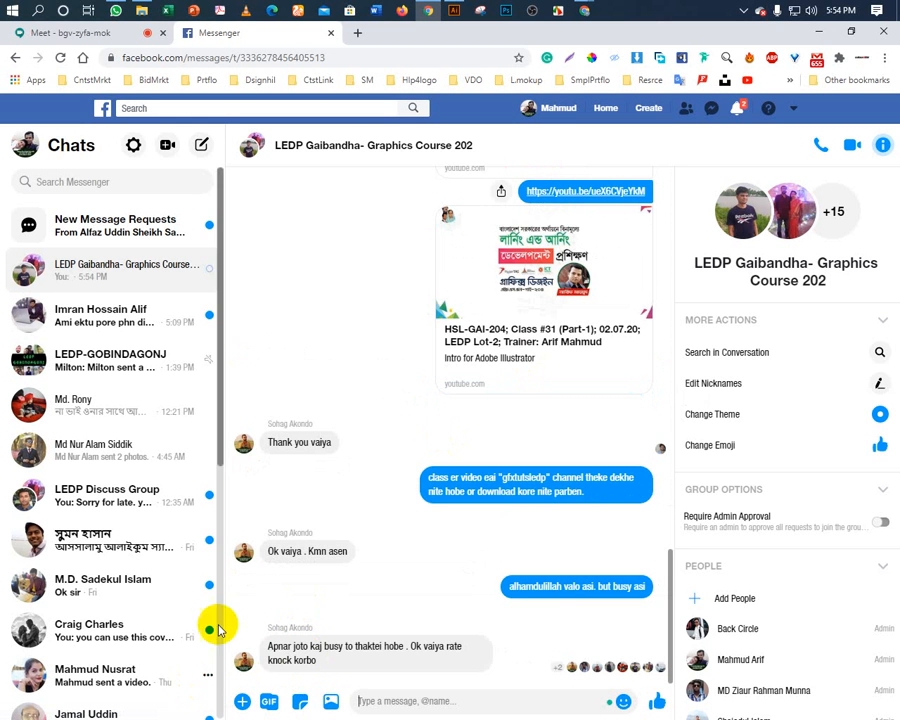
Switch to WhatsApp and start attaching a photo to the HSL-GAI-204 group chat.
click(455, 11)
click(455, 11)
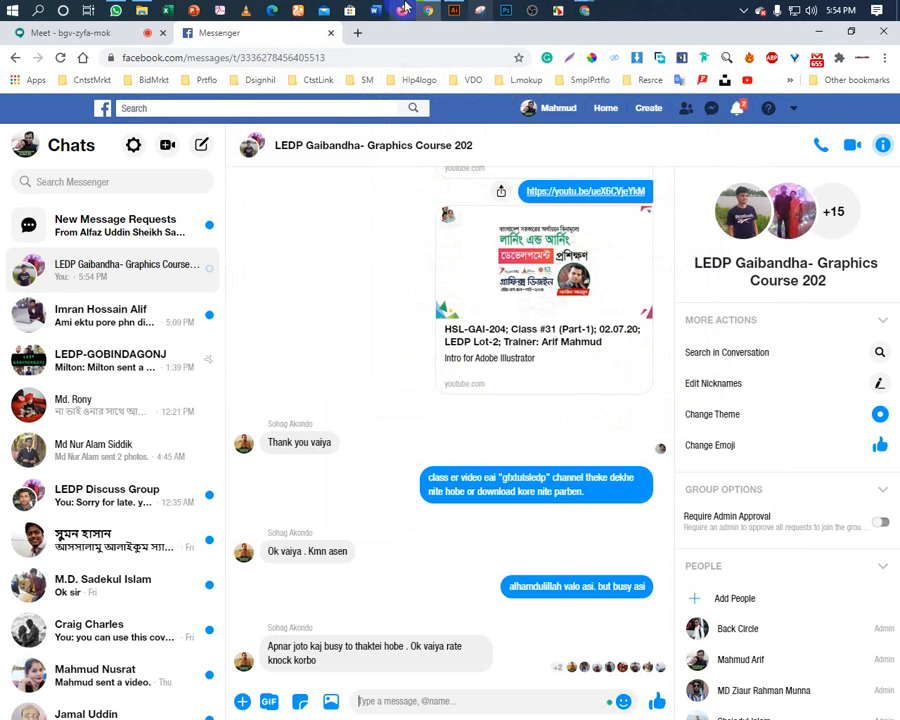
click(117, 11)
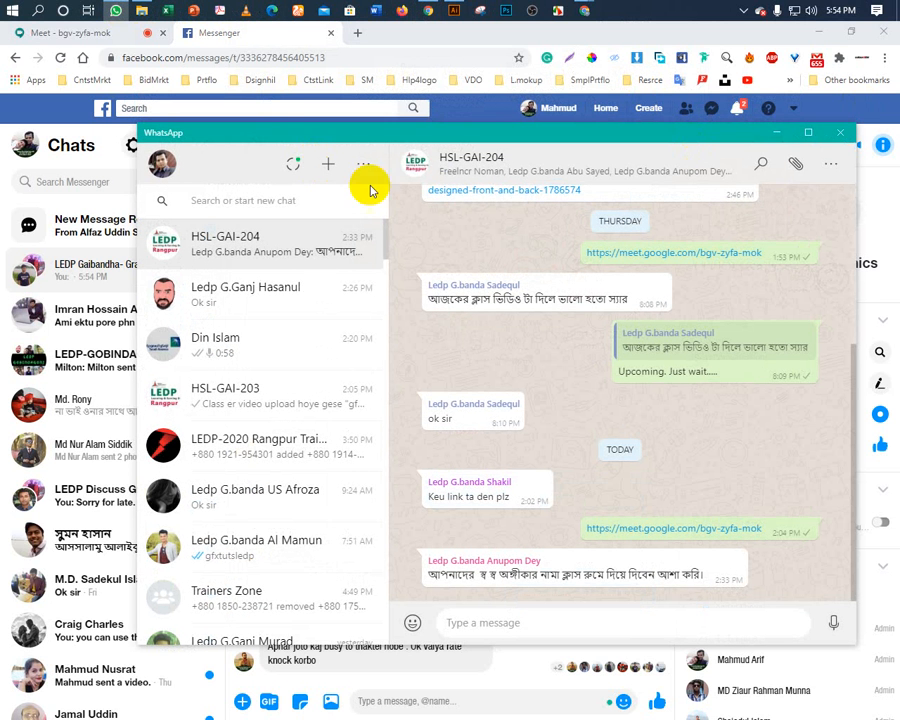
click(796, 165)
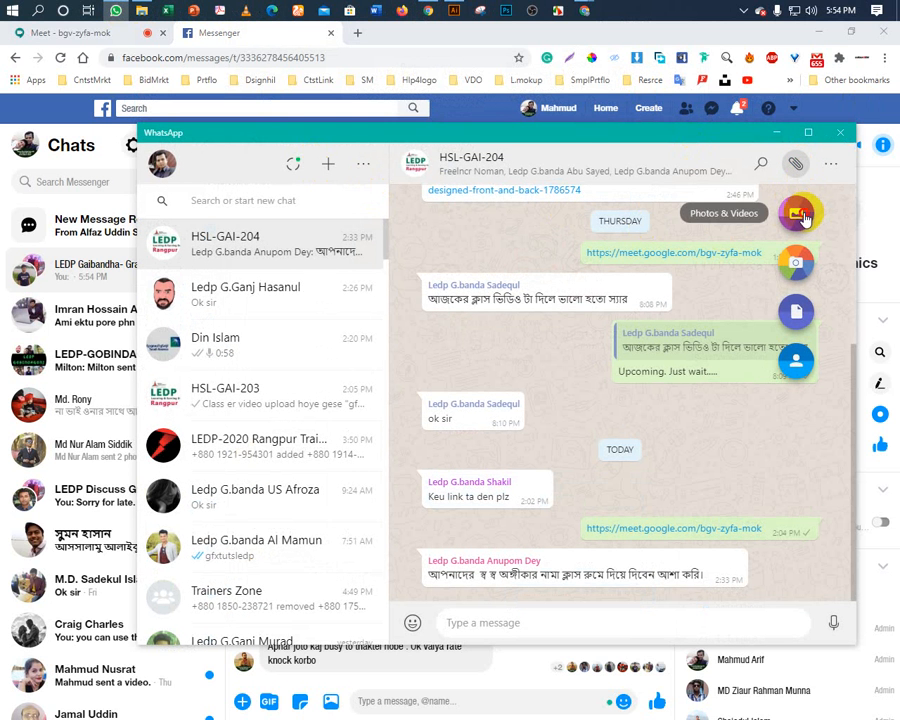
click(803, 216)
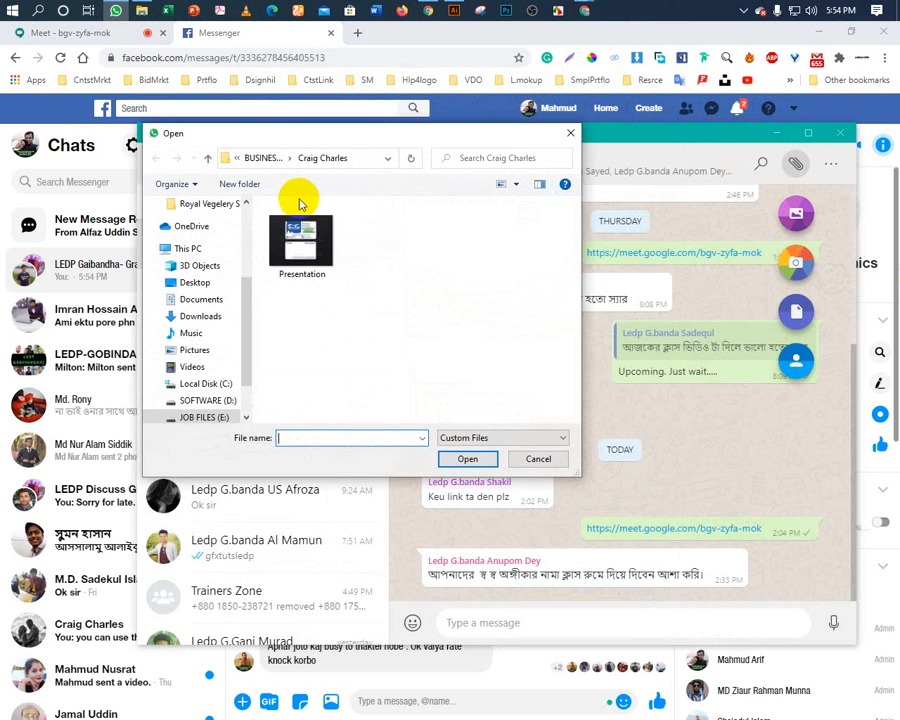
Send the RV Logo Design-01 JPG from the desktop's Royal Vegelery Source File folder to the group chat.
click(198, 283)
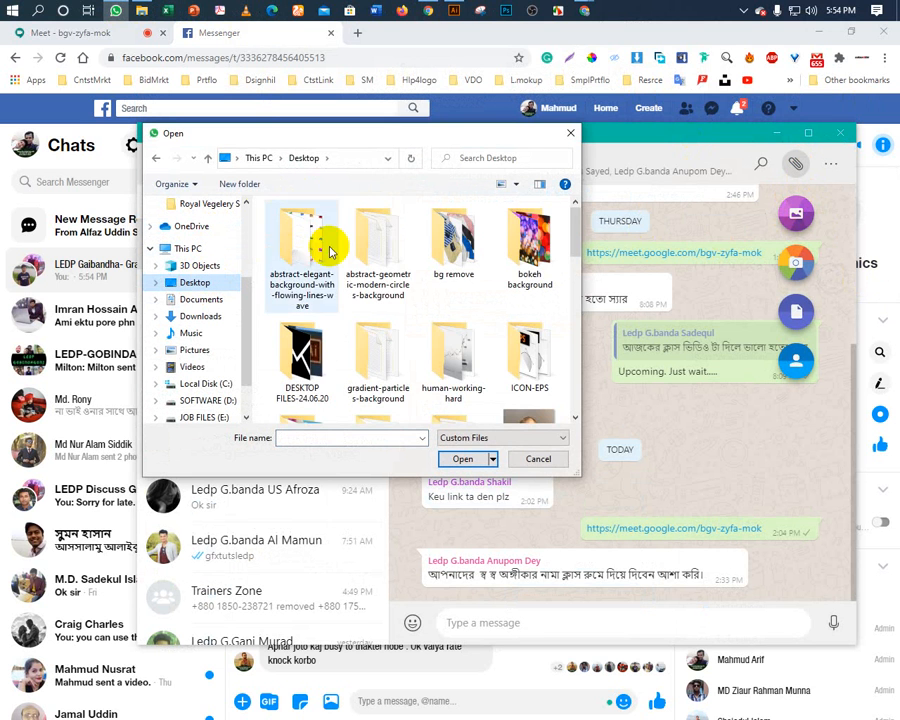
scroll(352, 341, down, 2)
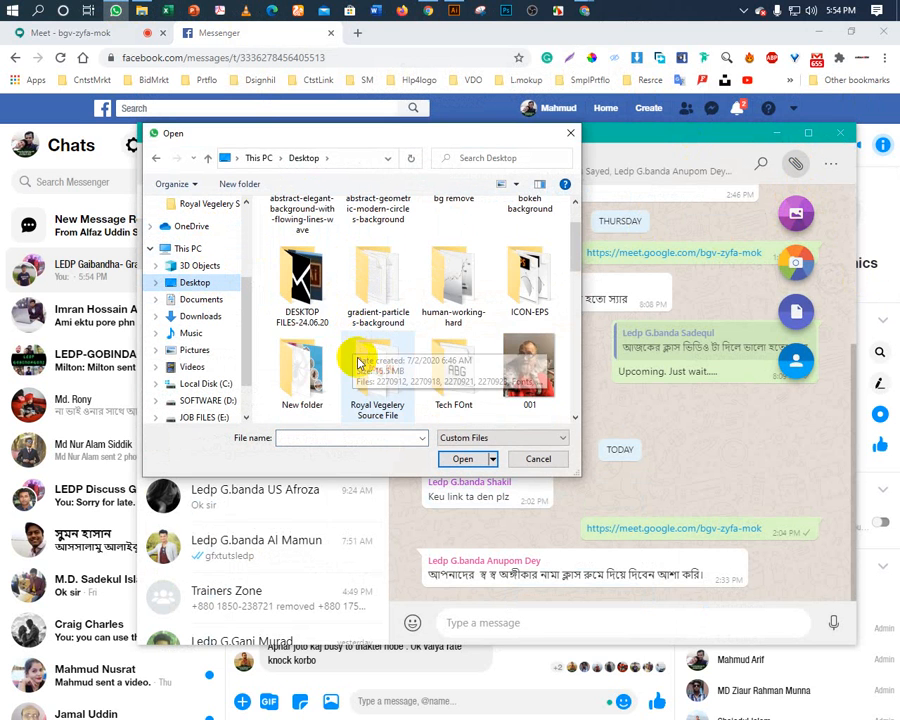
double_click(357, 357)
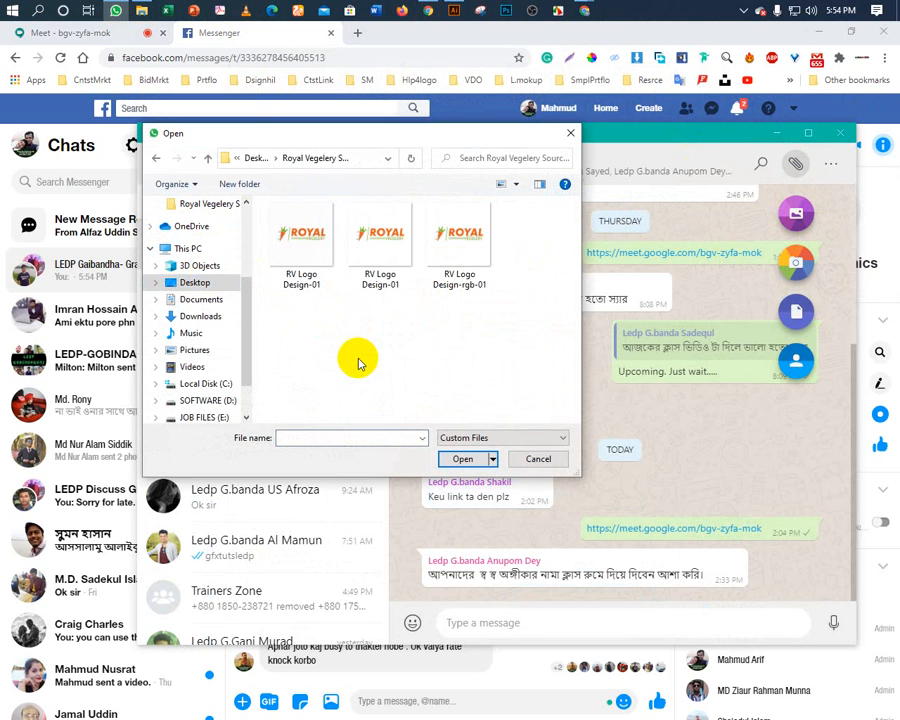
click(446, 250)
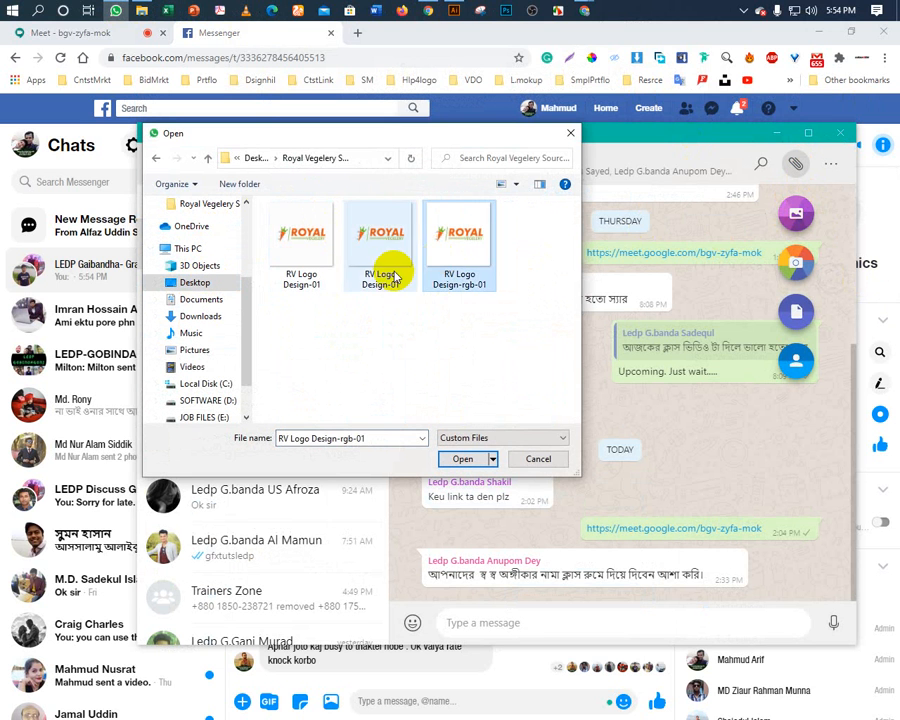
double_click(300, 262)
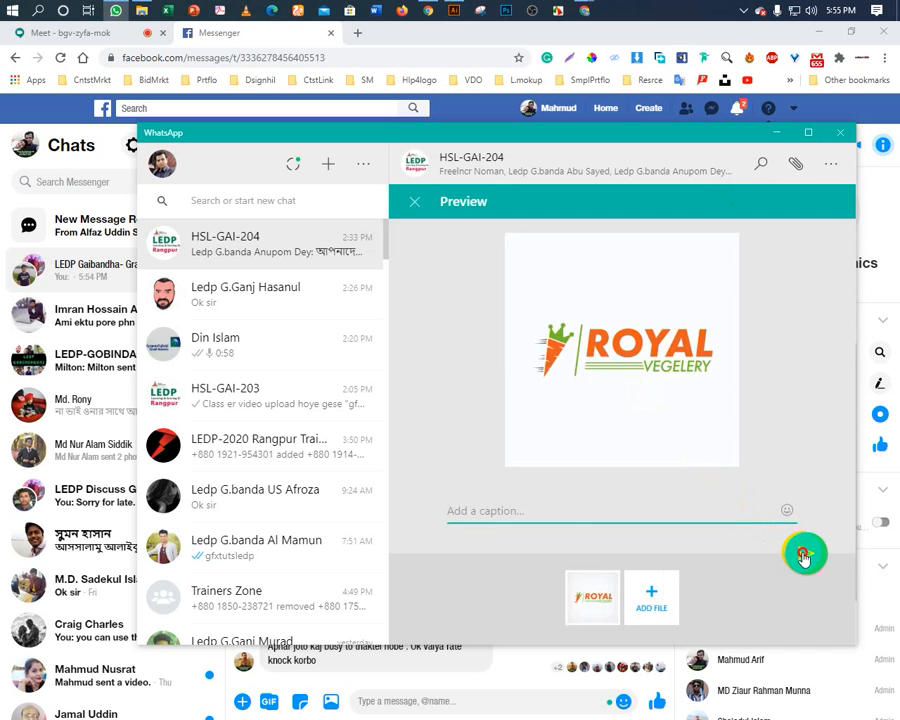
click(804, 555)
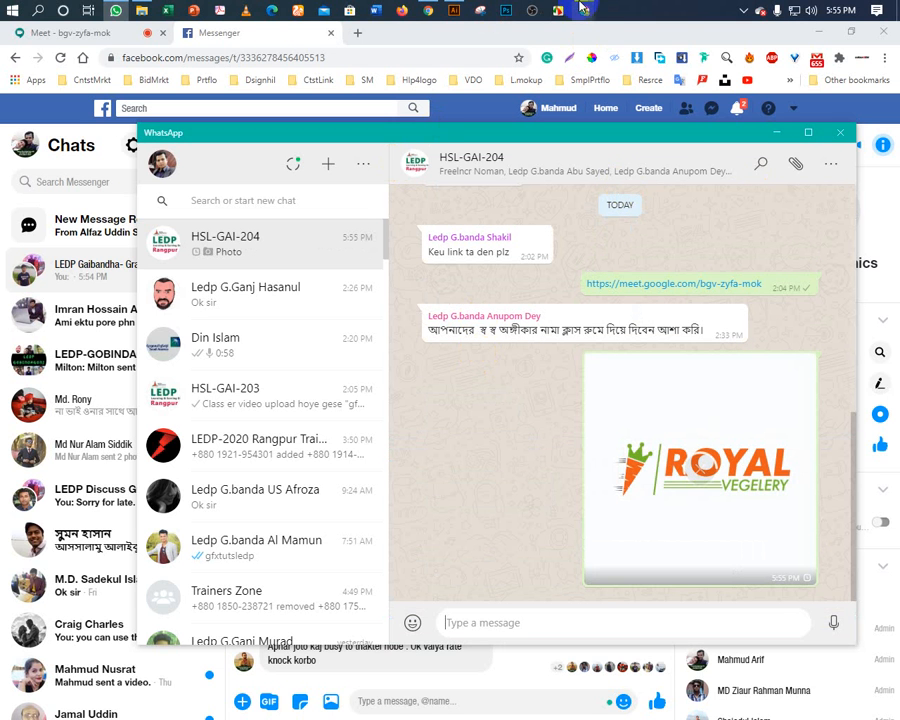
Send the RV Logo Design-rgb-01 JPG to the same WhatsApp group chat as a photo.
click(795, 166)
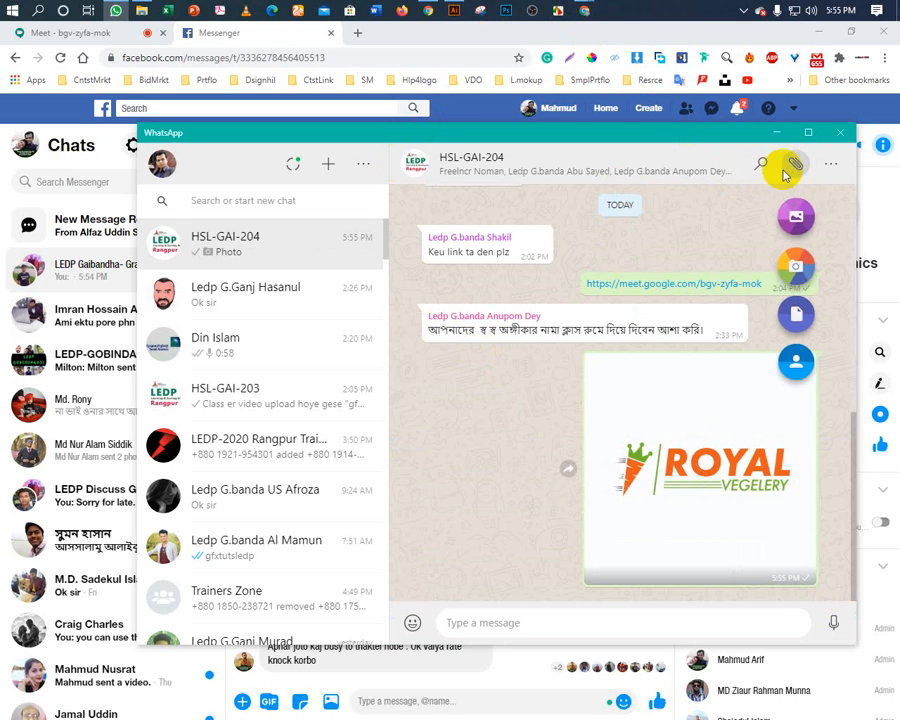
click(795, 212)
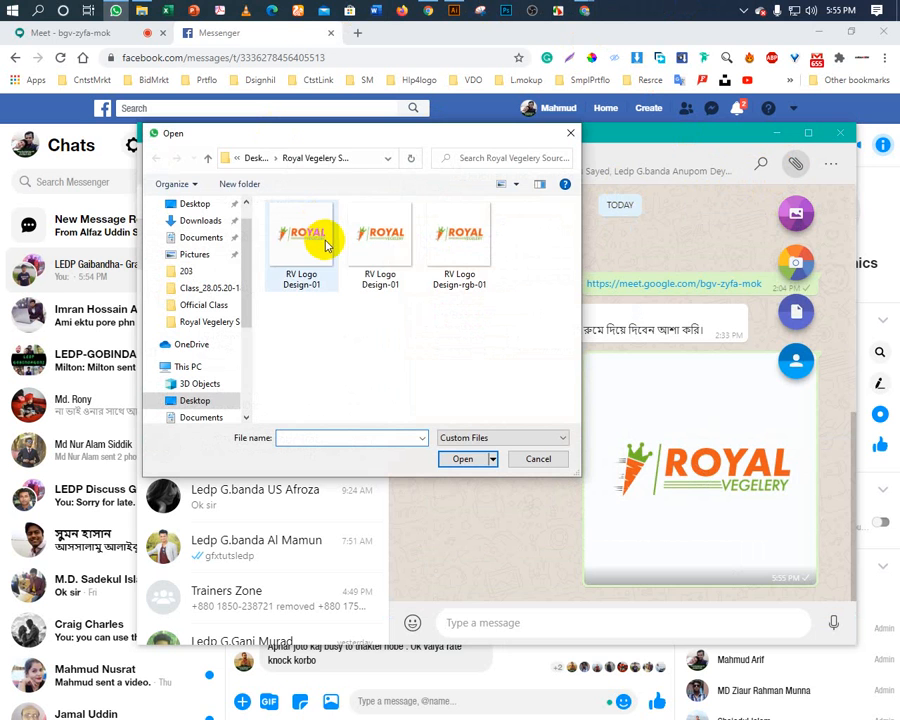
double_click(466, 248)
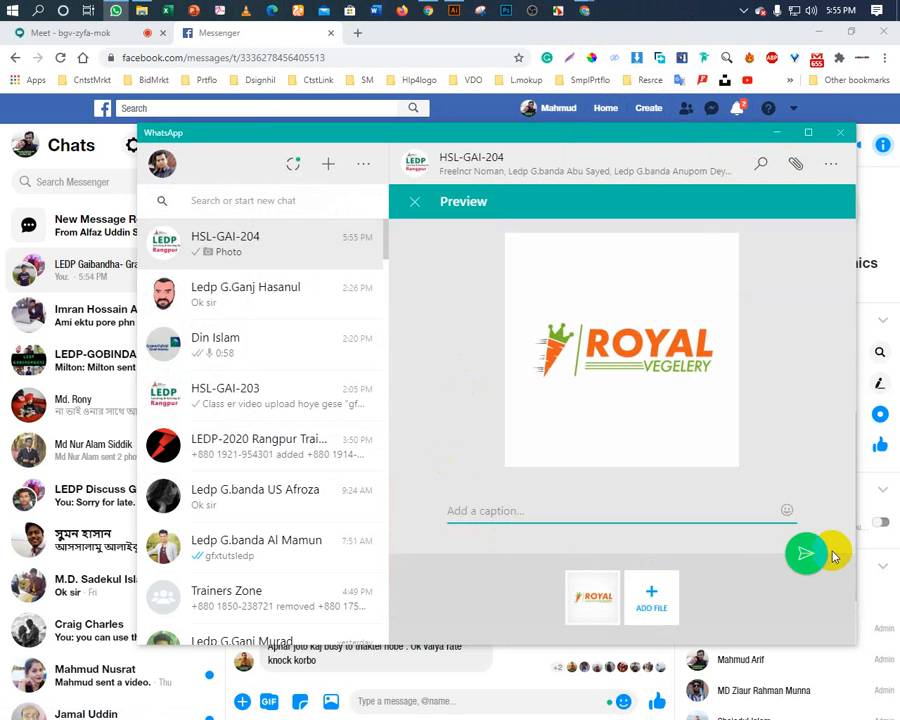
click(806, 553)
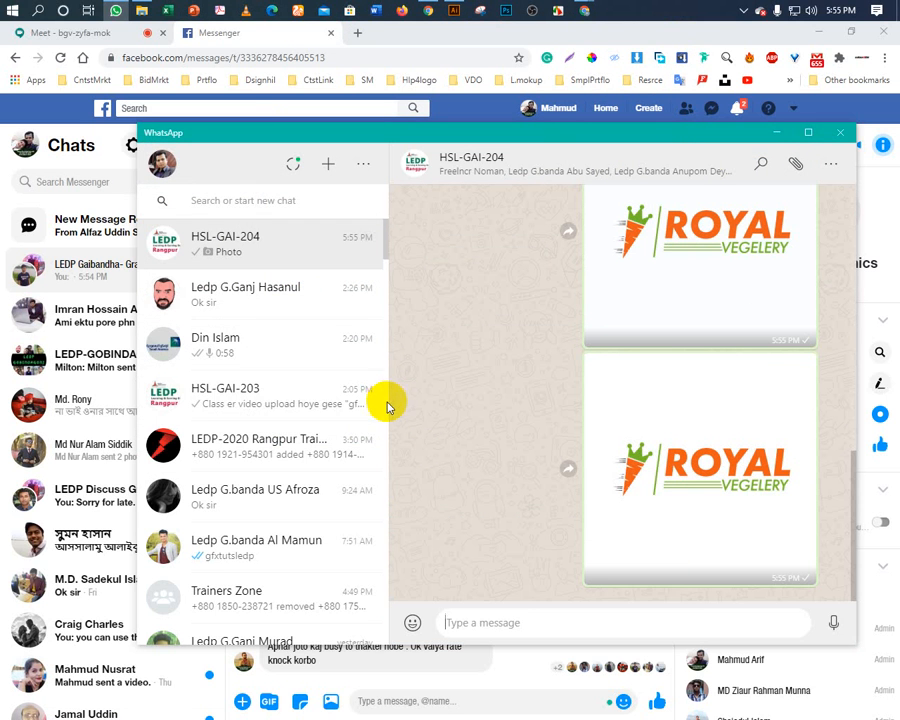
Minimize WhatsApp, open the direct conversation below the group chat in Messenger, and close the Messenger tab.
click(776, 134)
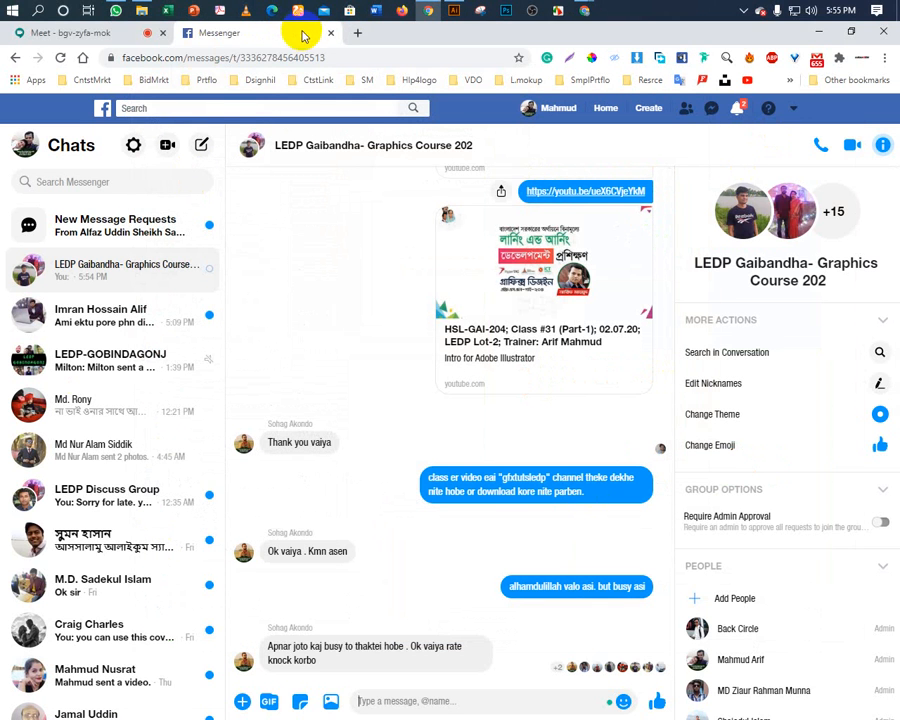
click(133, 328)
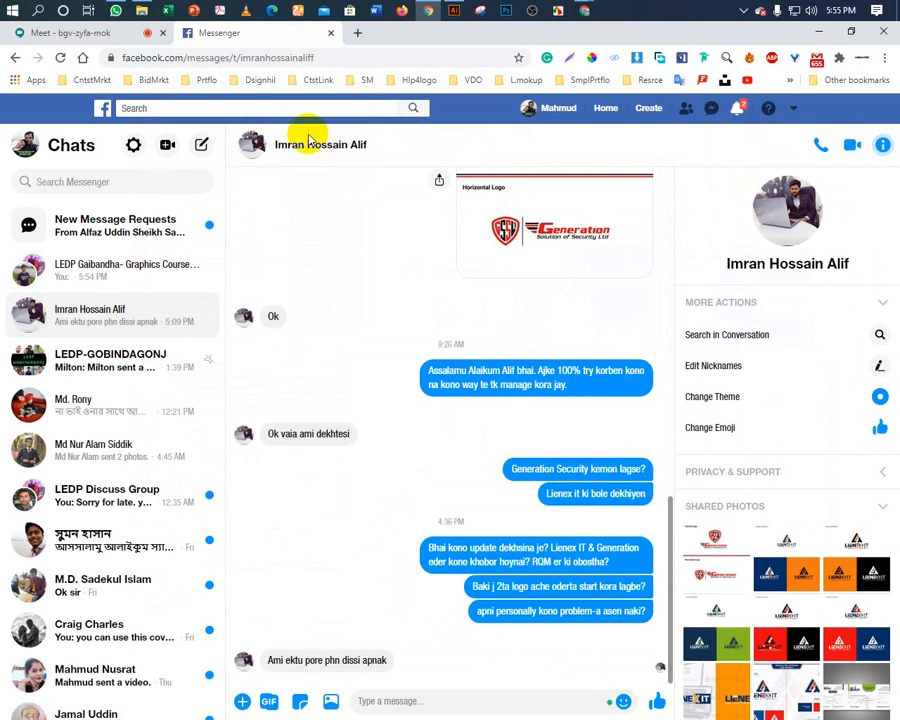
click(329, 33)
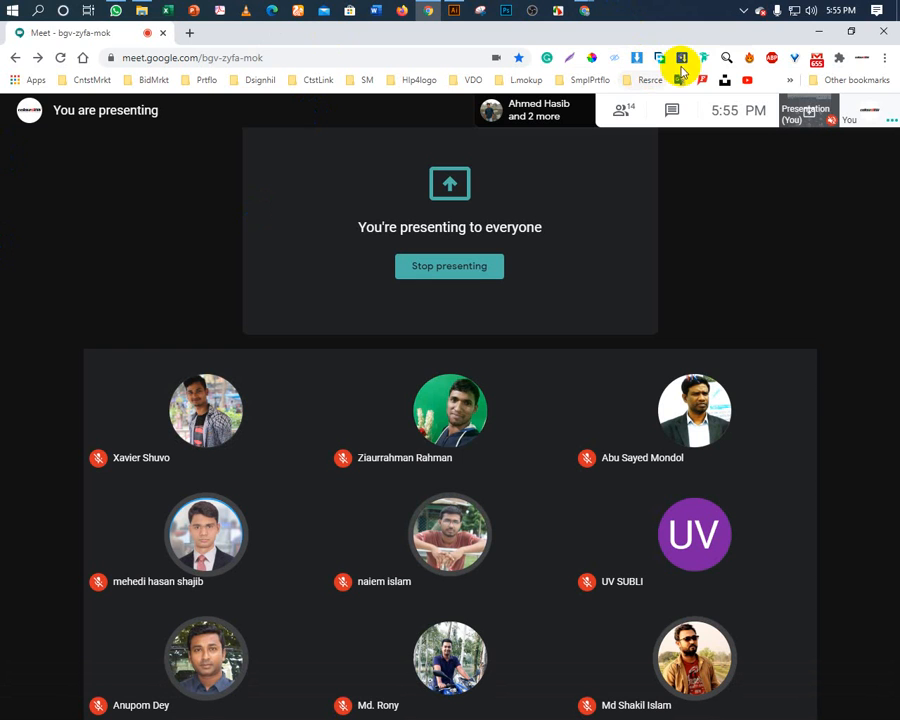
Switch to File Explorer and compare the RV Logo Design-01 and RV Logo Design-rgb-01 JPGs in the image viewer.
click(141, 11)
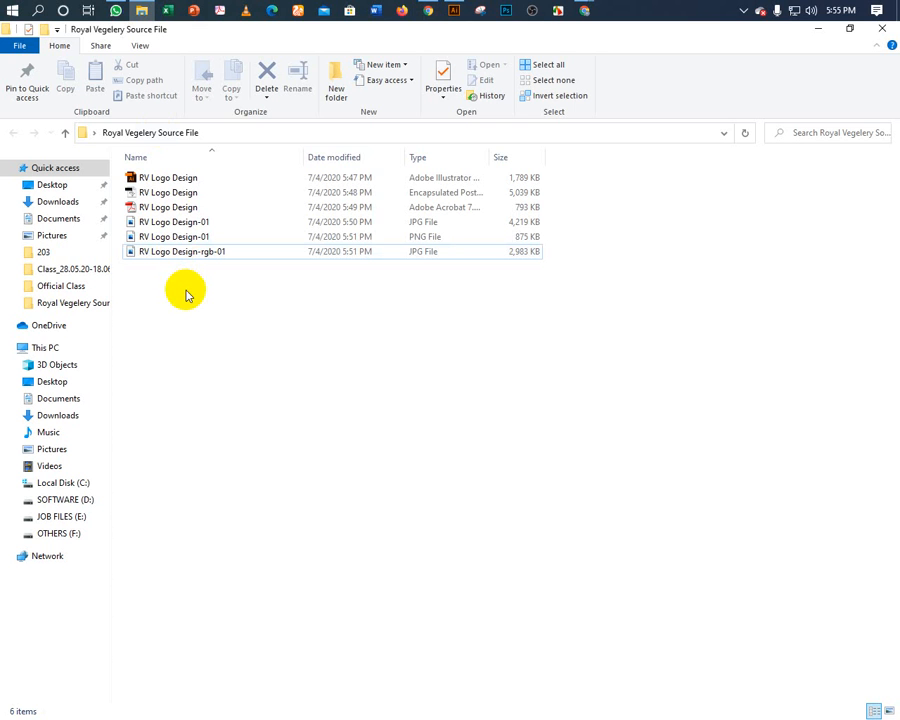
double_click(155, 221)
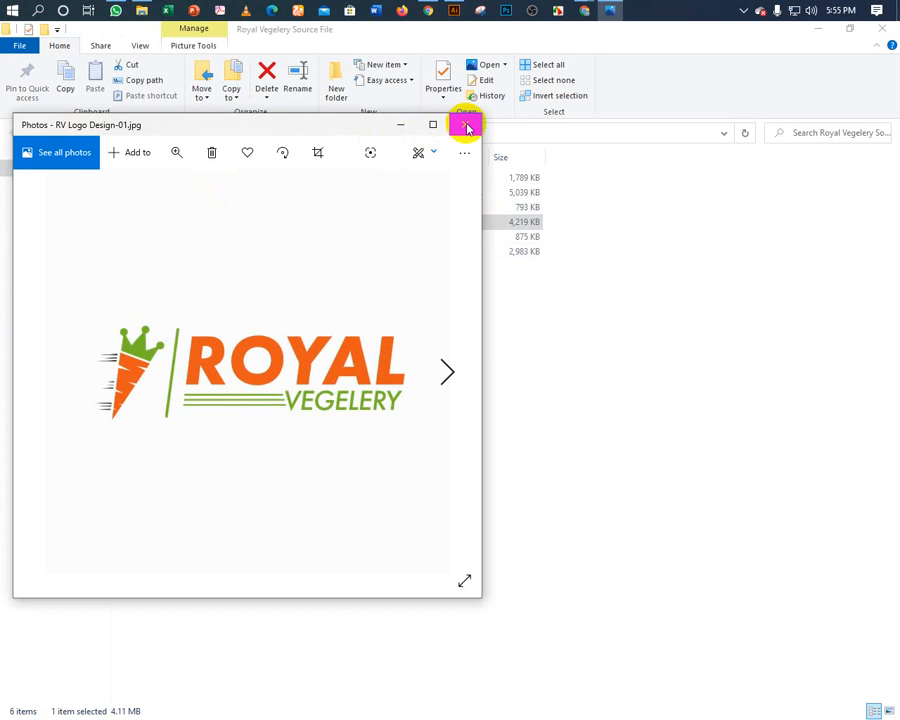
click(467, 126)
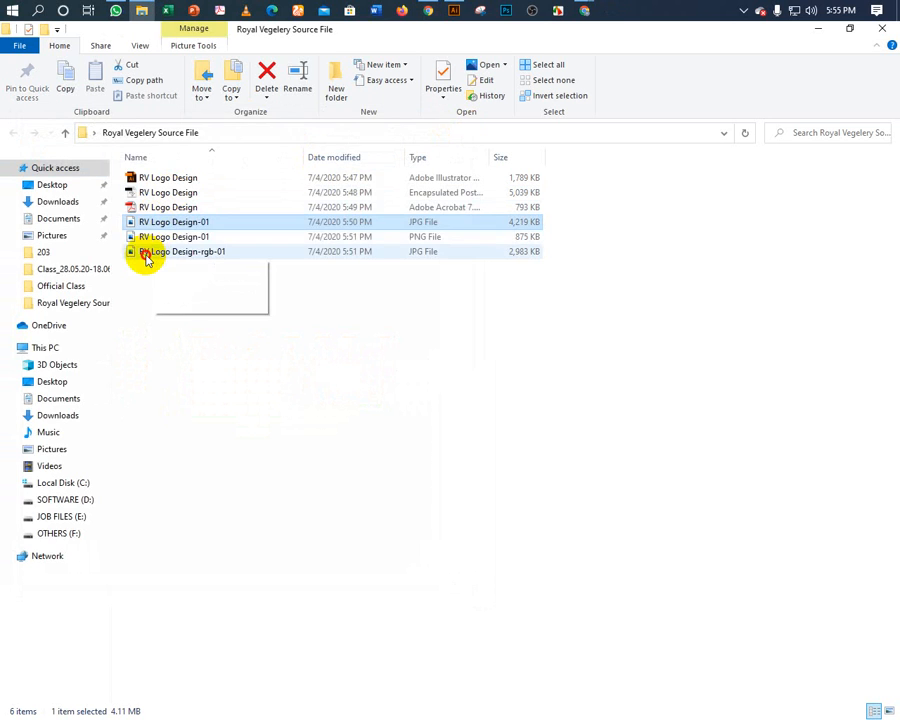
double_click(146, 257)
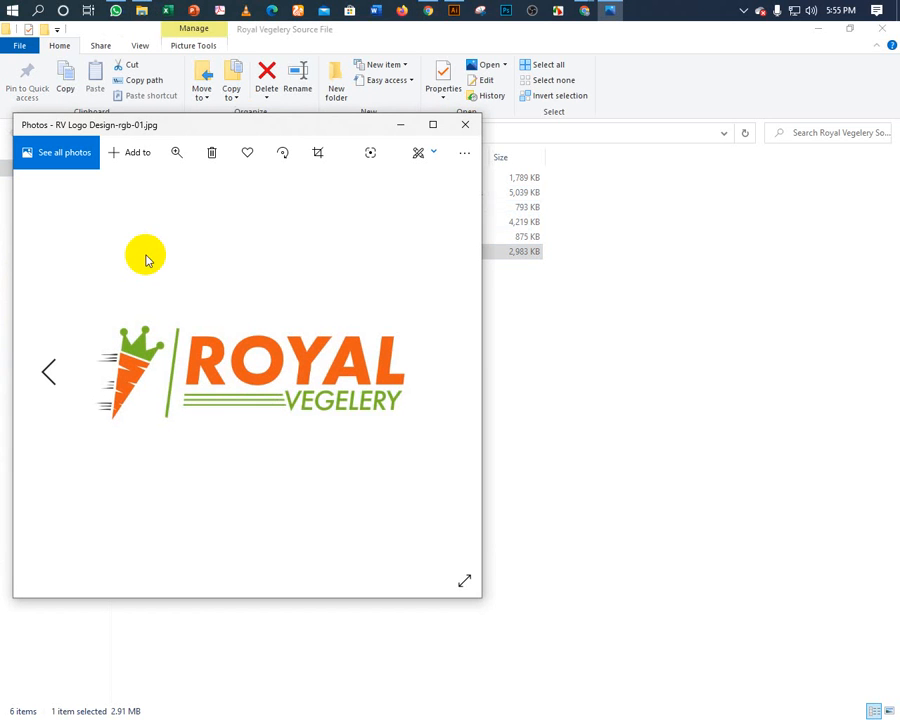
click(466, 127)
double_click(186, 223)
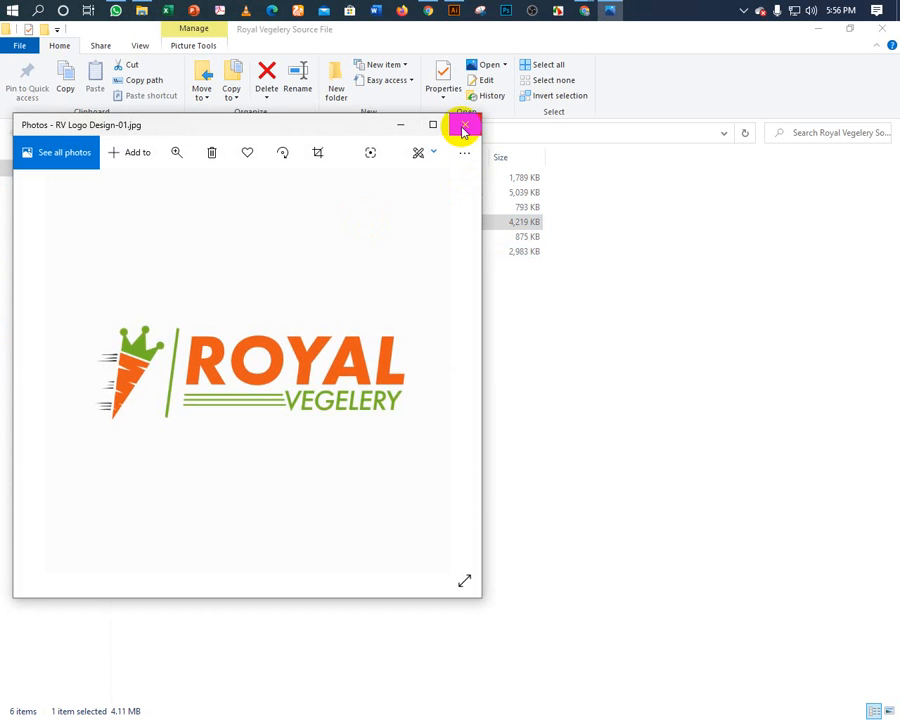
click(464, 127)
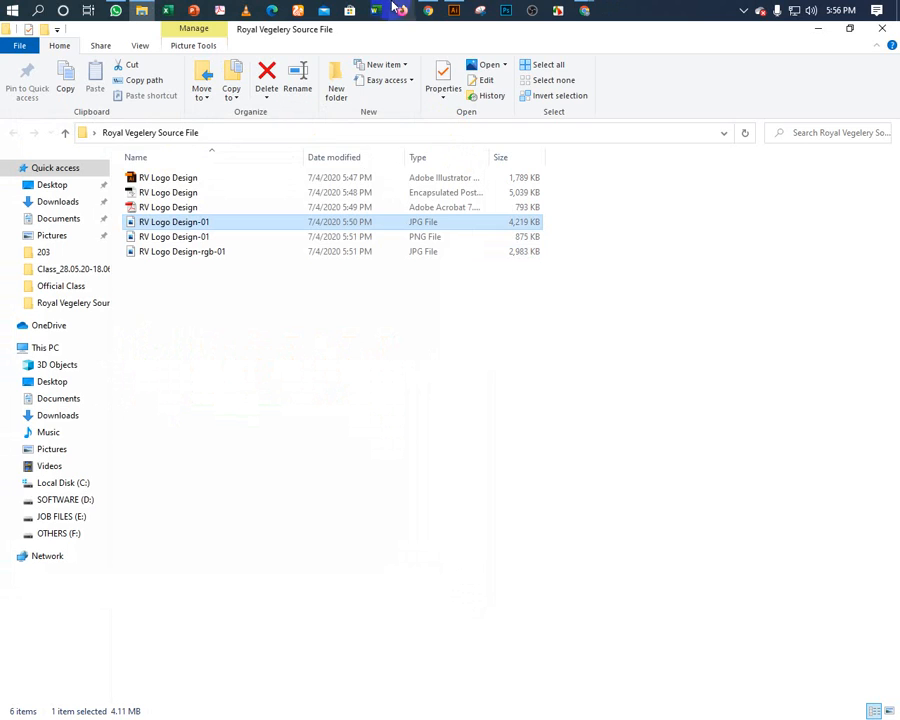
Switch to Chrome, open Facebook in a new tab and go to Messenger.
click(427, 12)
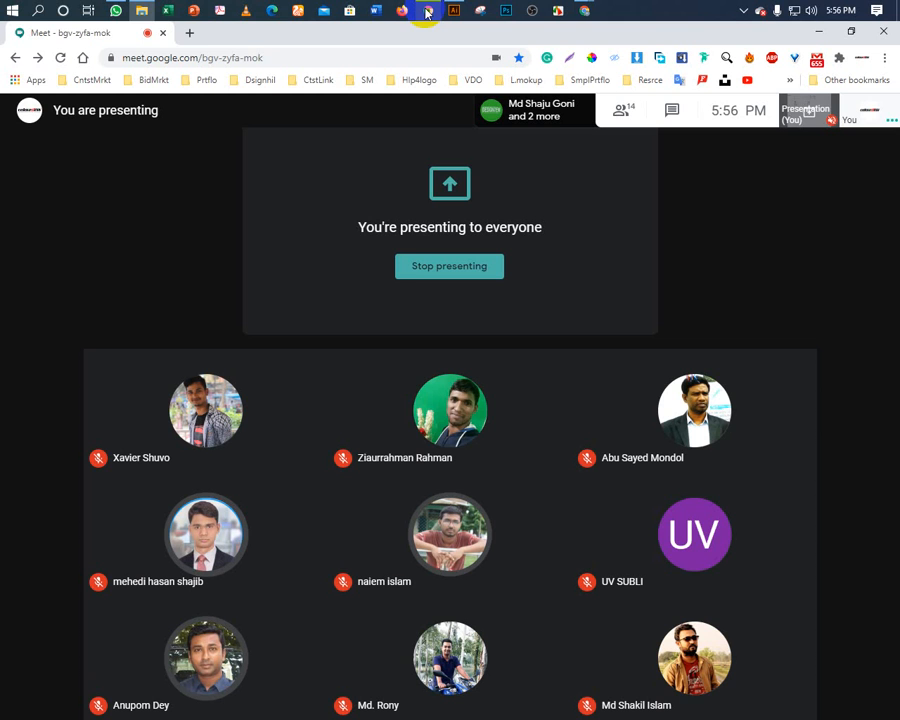
click(188, 36)
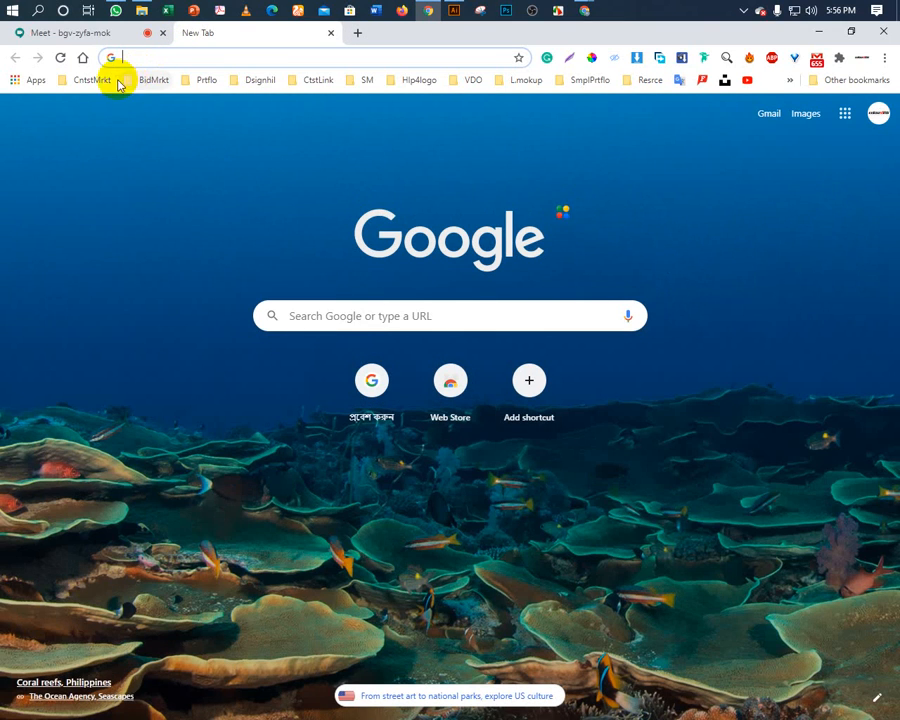
click(358, 82)
click(357, 101)
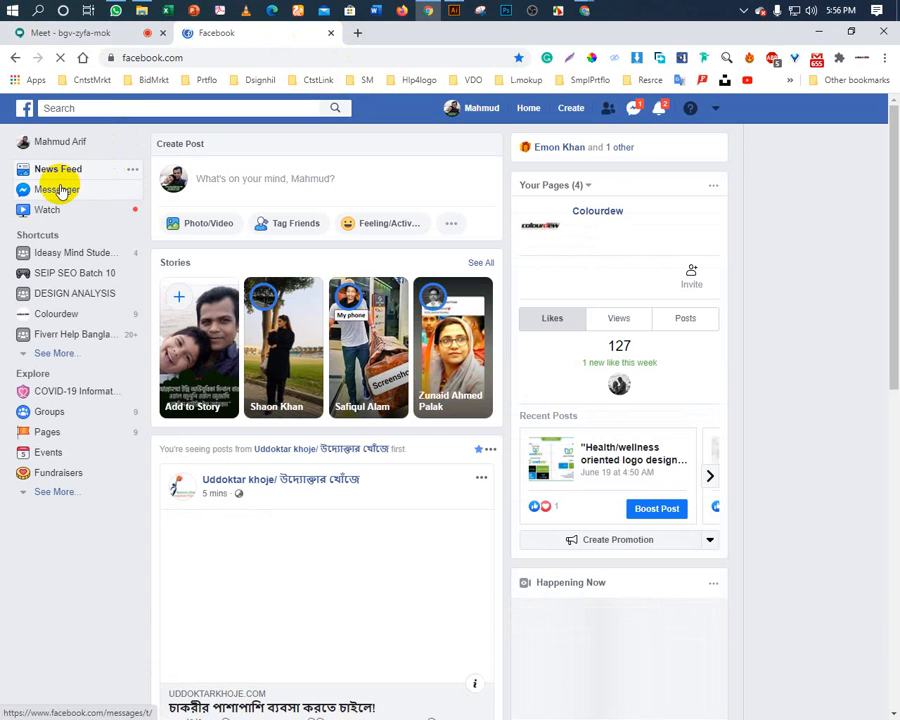
click(58, 189)
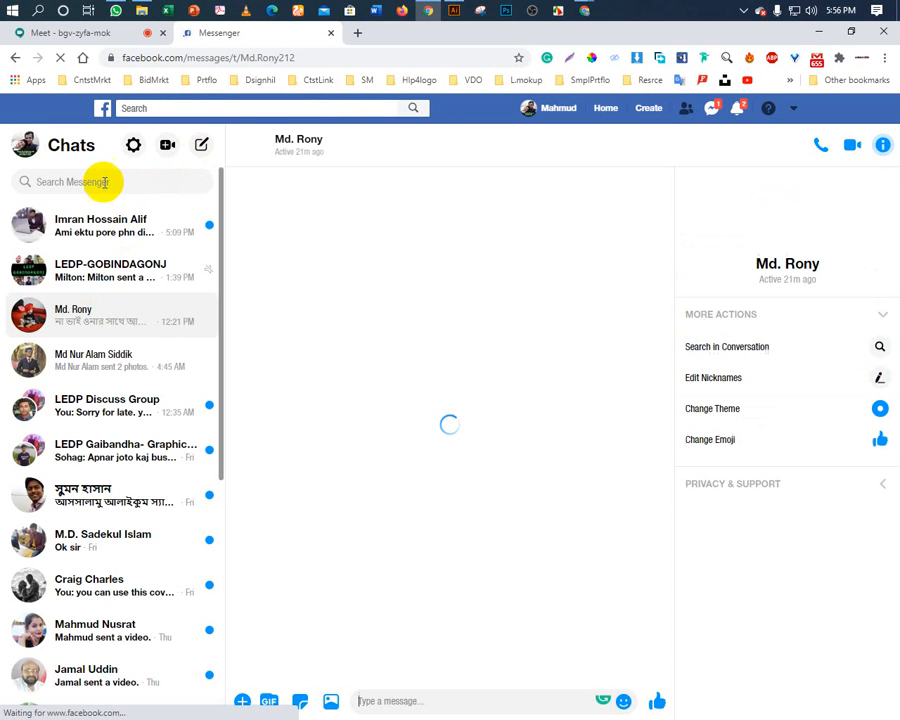
Search Messenger for a contact by last name and open the second contact's conversation.
click(104, 181)
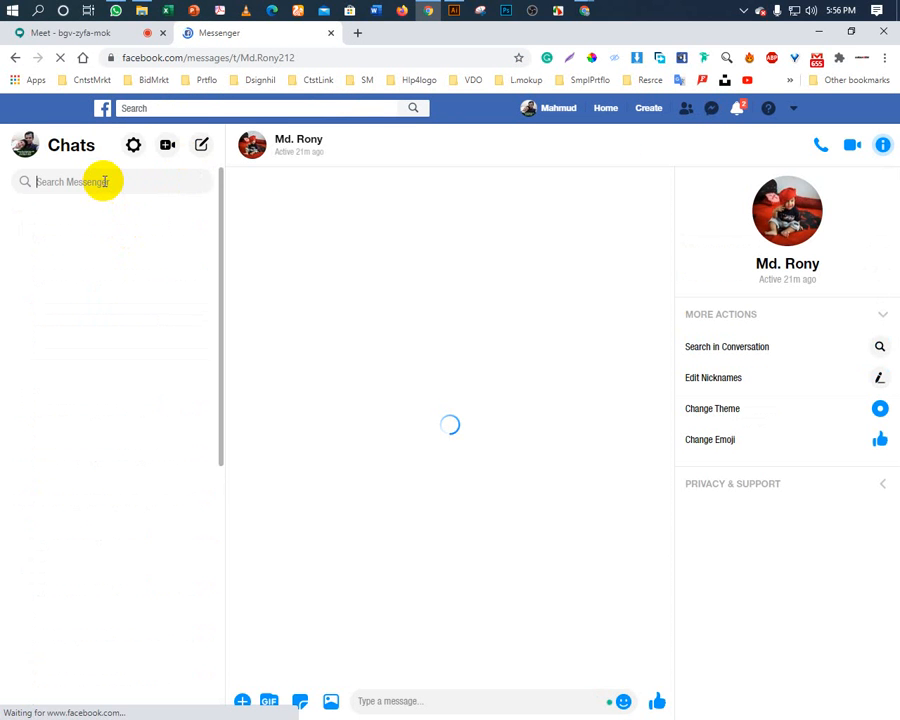
text(hossain)
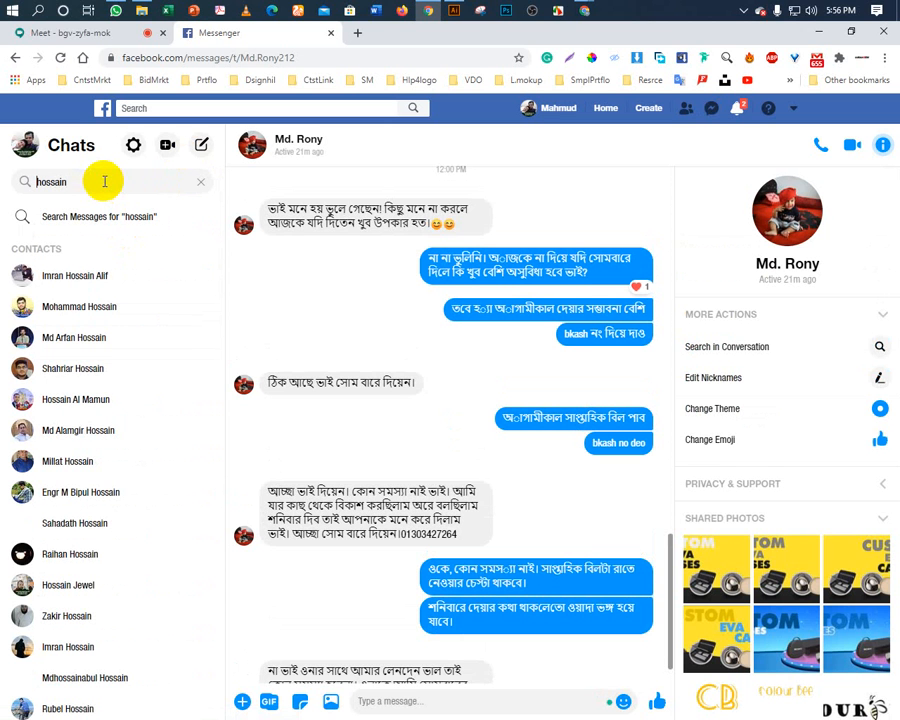
click(28, 306)
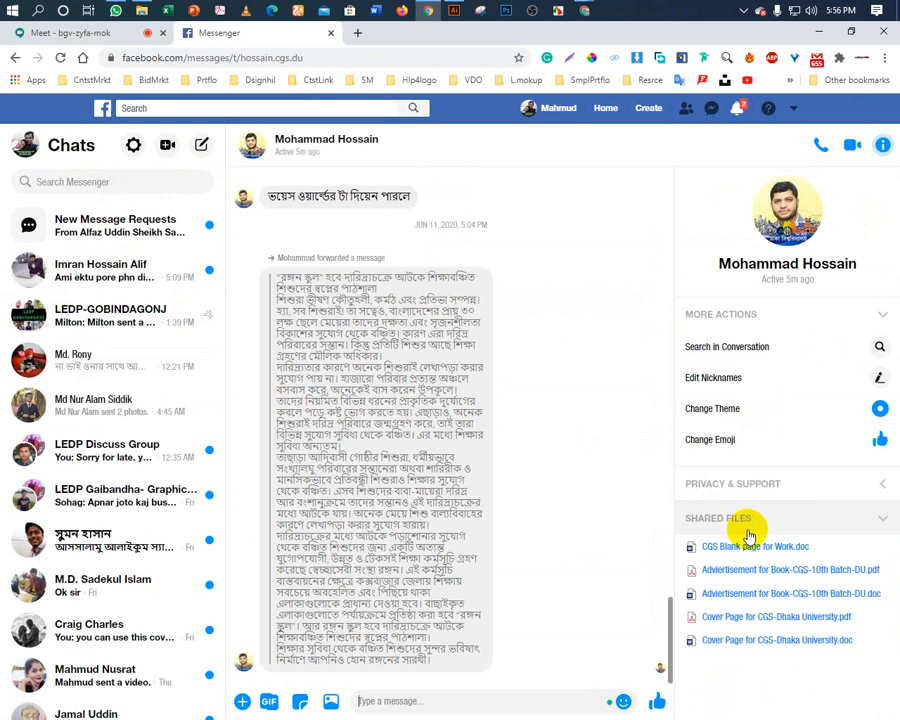
Open the conversation's shared photos in the viewer and look through the Rajpath Enterprise credit/debit voucher and the Himudweep meat products flyer.
scroll(748, 537, down, 3)
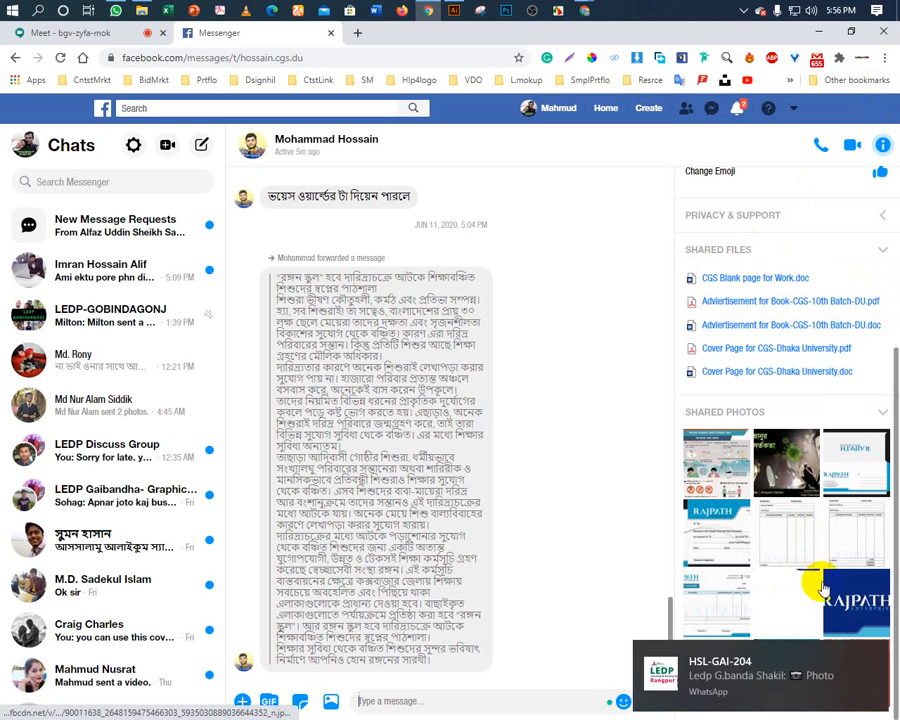
click(876, 648)
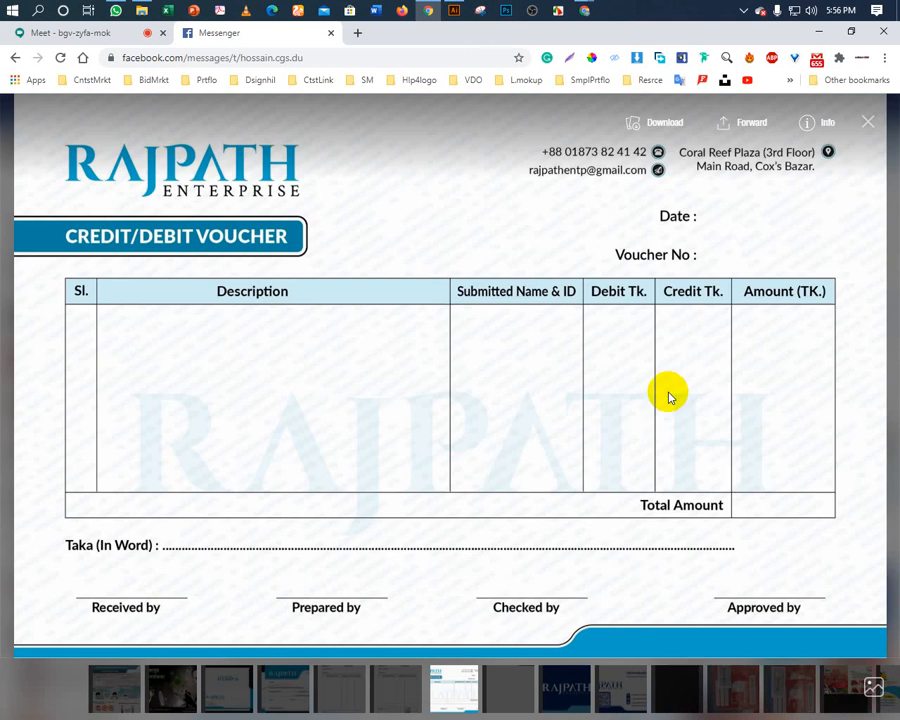
click(755, 689)
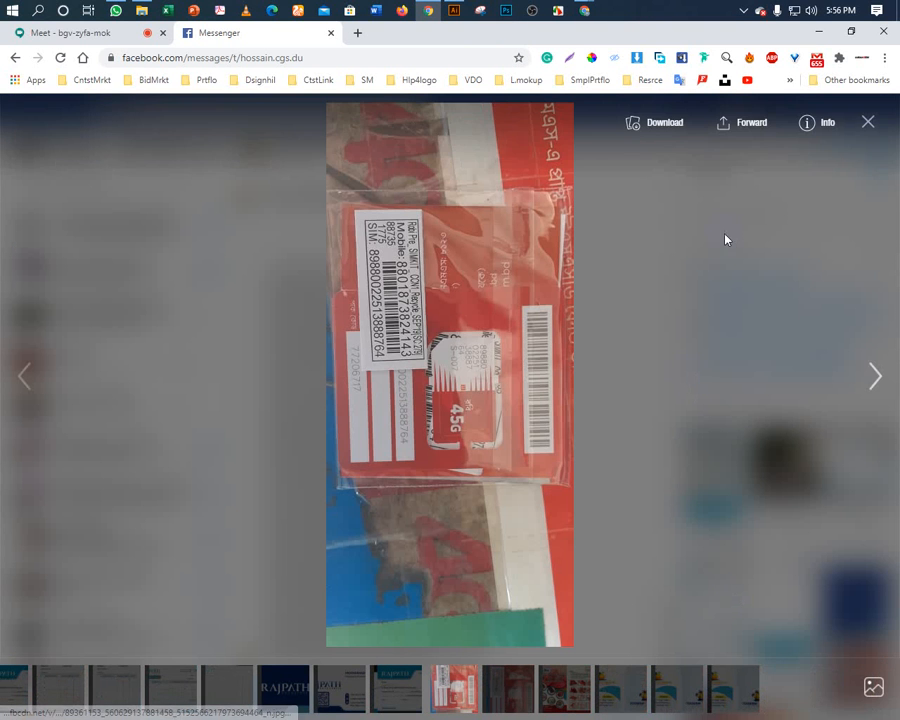
click(566, 690)
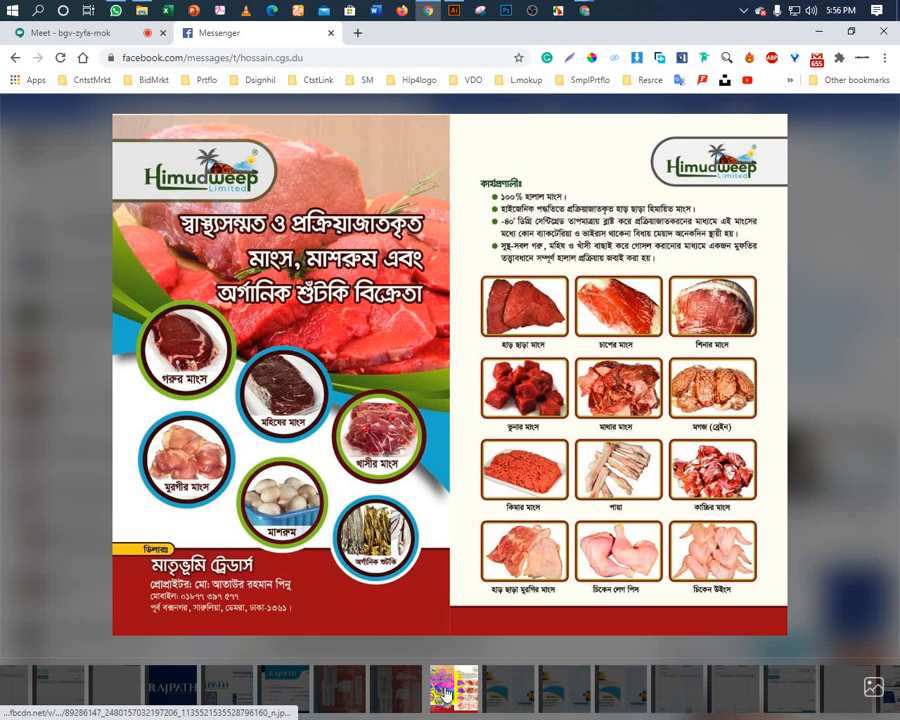
click(394, 688)
click(500, 691)
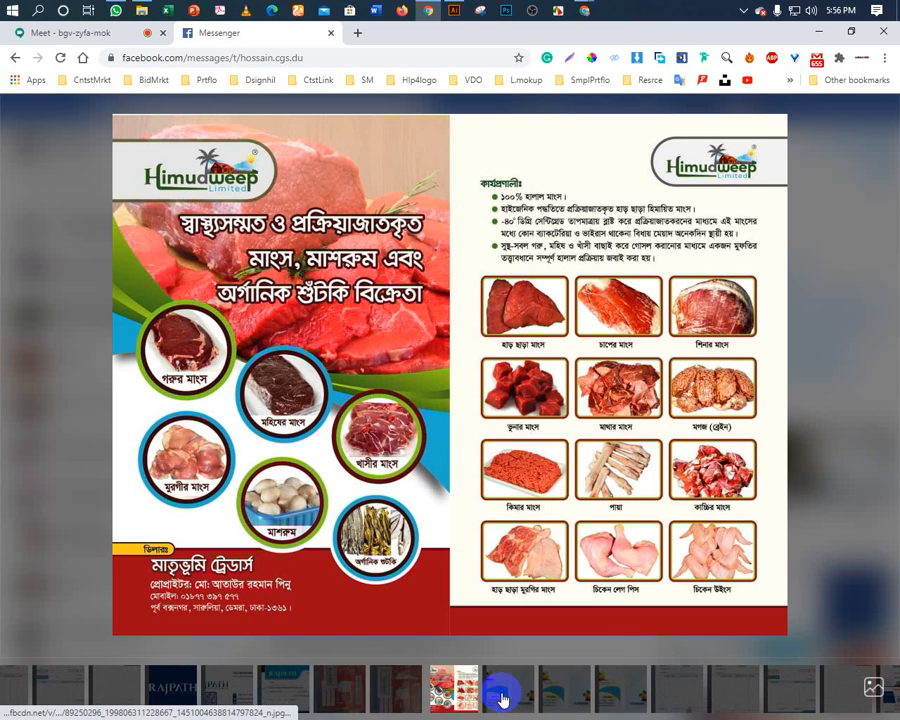
View the Rajpath money receipt, Tourism Coxsbazar business card, Rajpath voucher, visiting card designs and logo mockup among the shared photos.
click(295, 699)
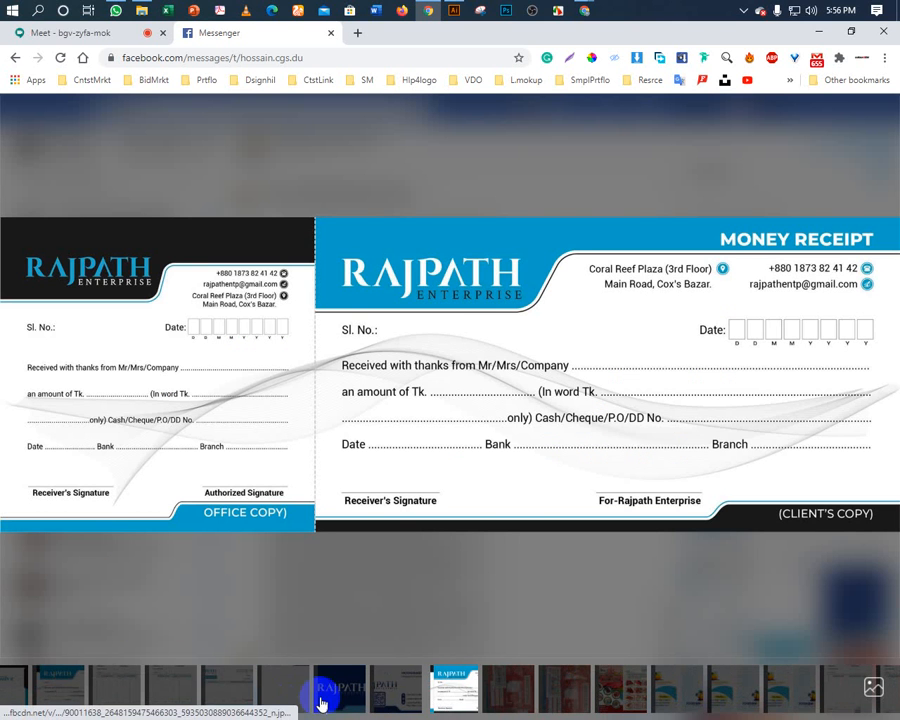
click(735, 693)
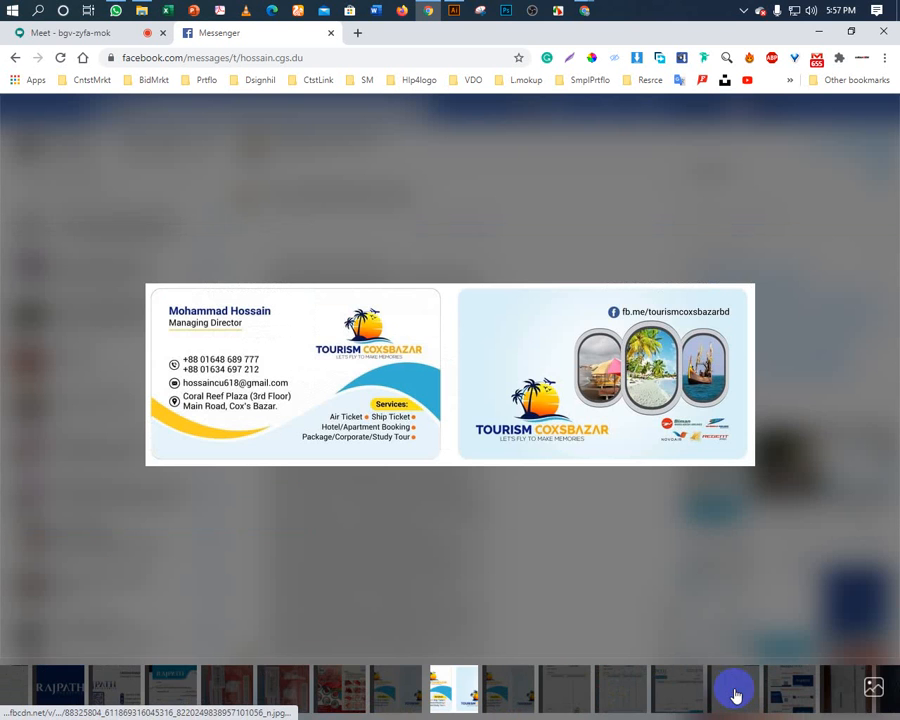
click(667, 697)
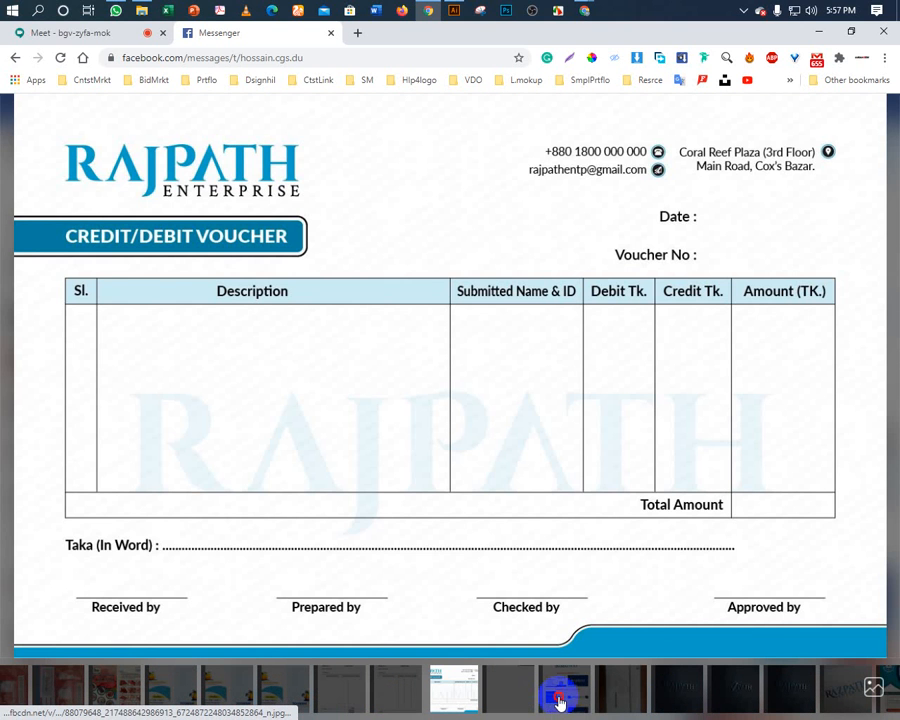
click(560, 700)
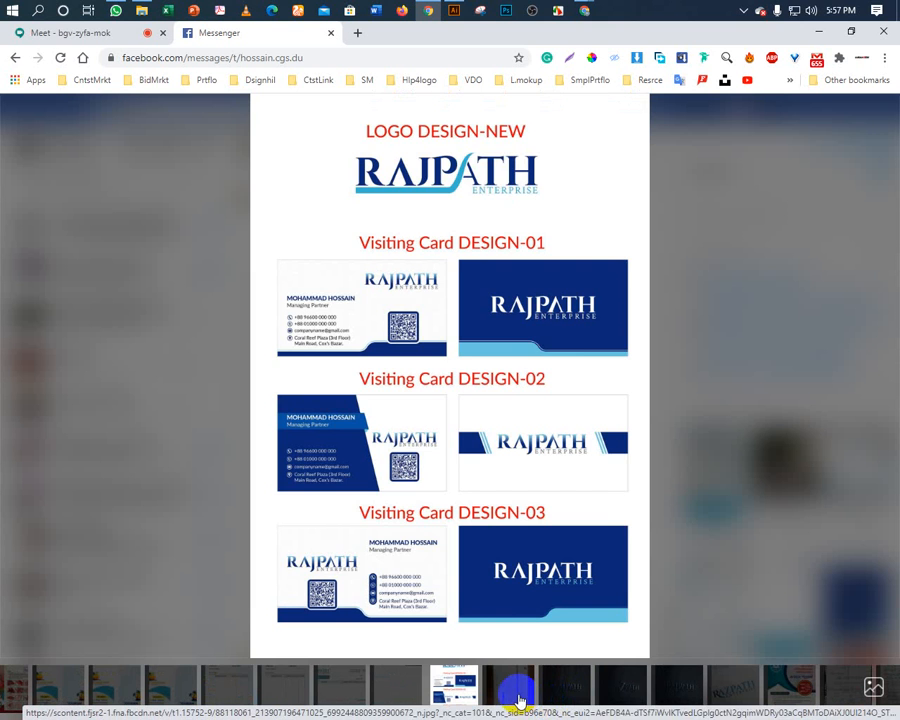
click(519, 699)
click(521, 699)
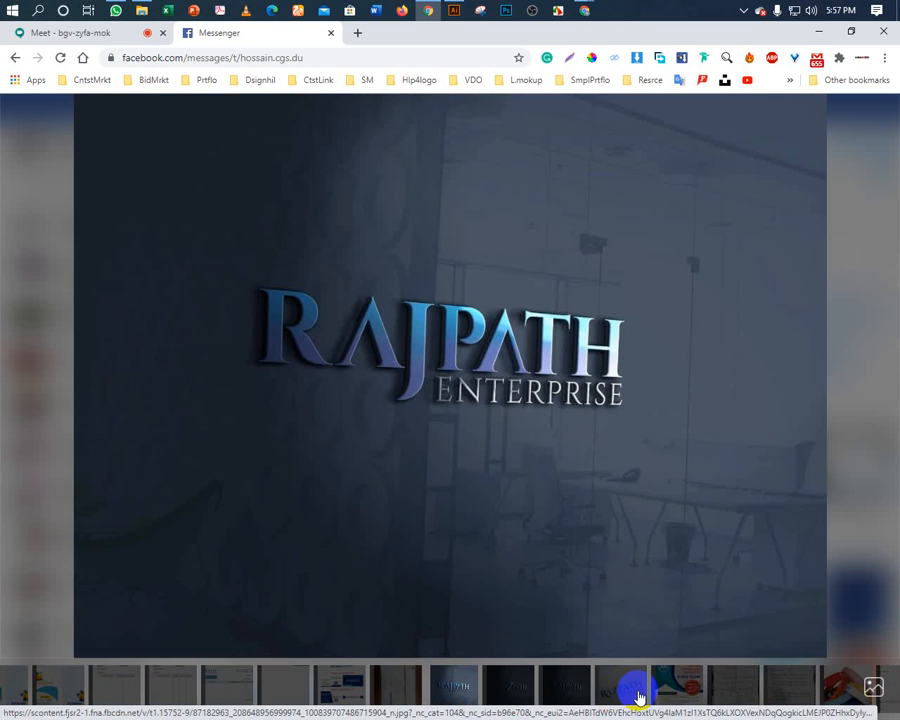
View the Commerce Point coaching flyer, the wristbands photo, and the Environment People hill-cutting flyer and banners.
click(662, 696)
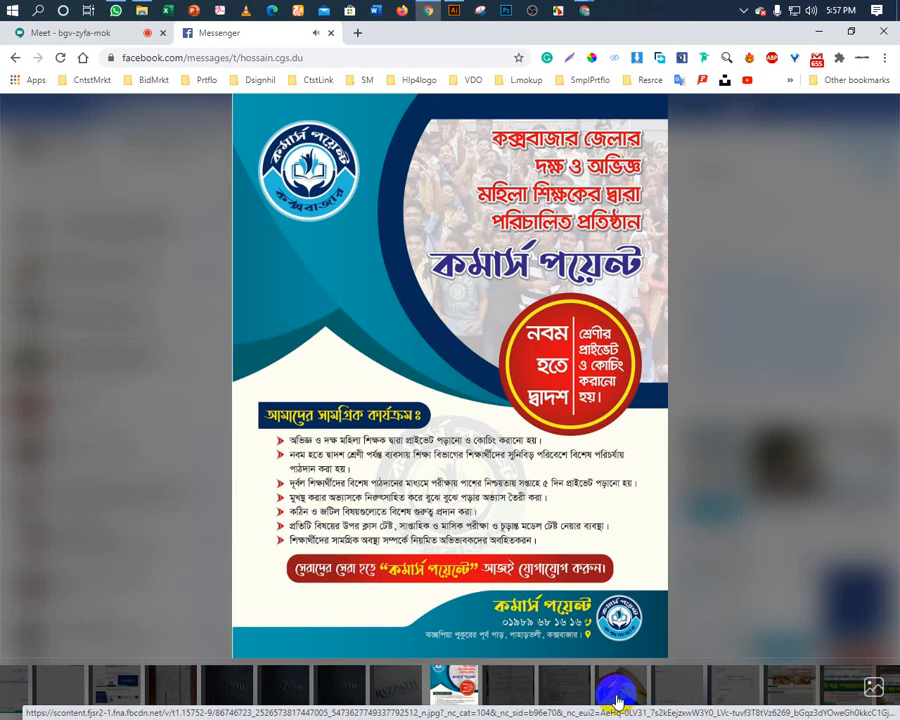
click(617, 700)
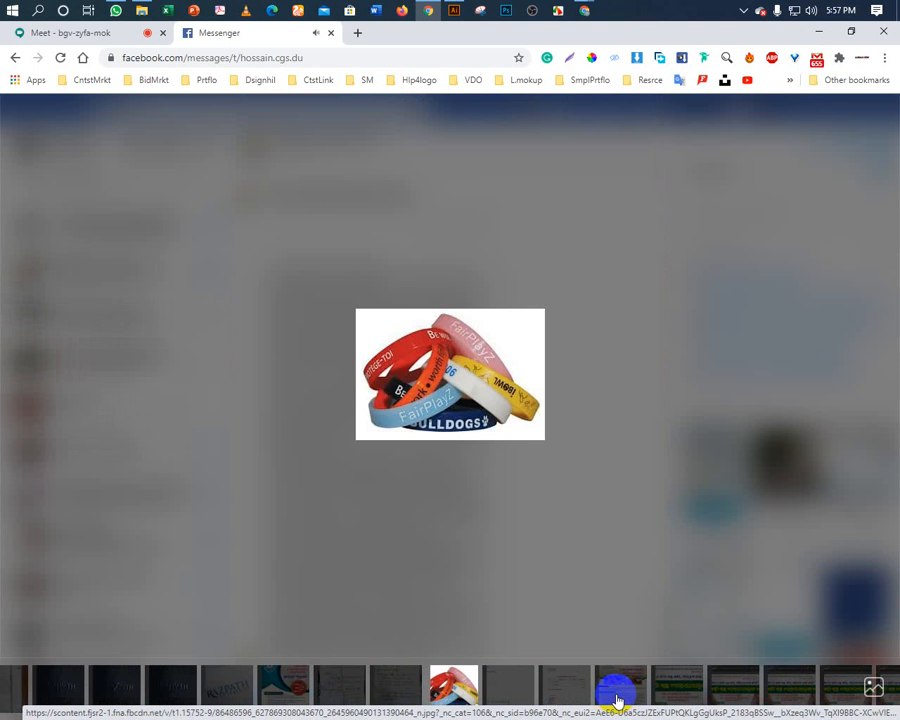
click(612, 700)
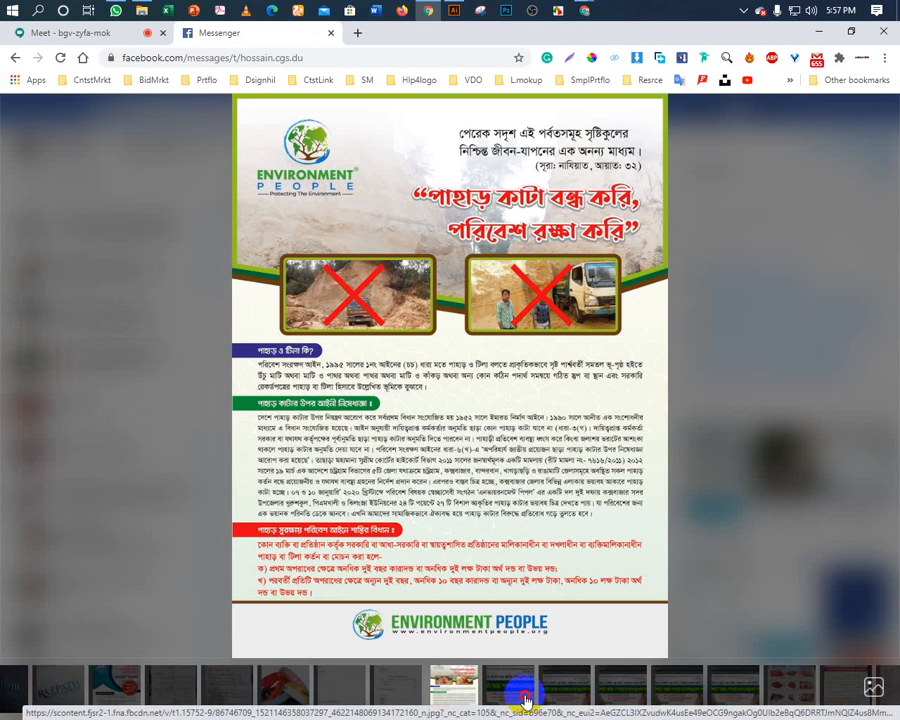
click(525, 700)
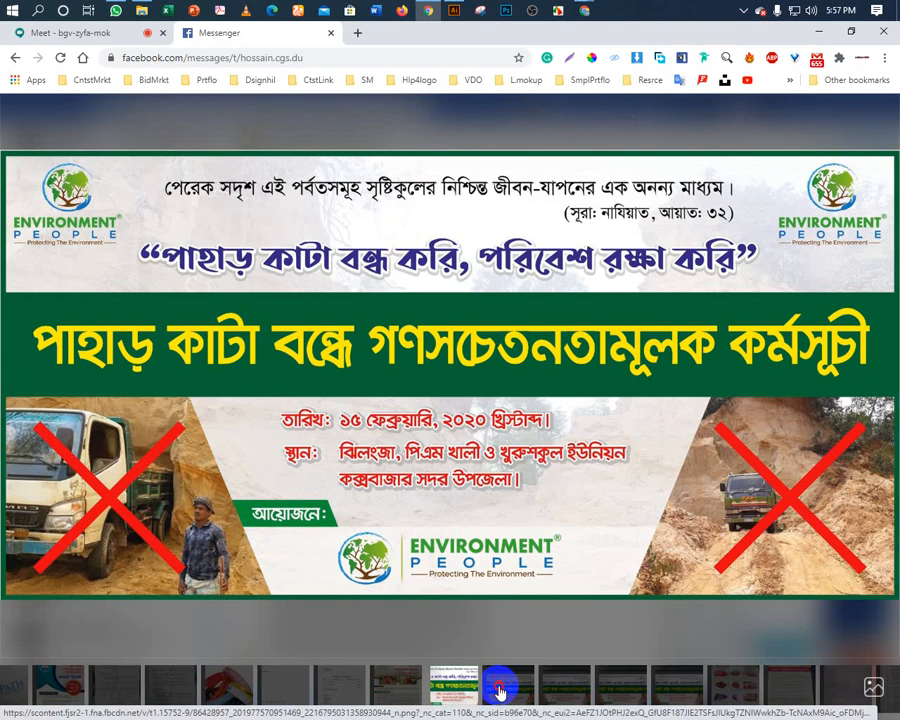
click(500, 690)
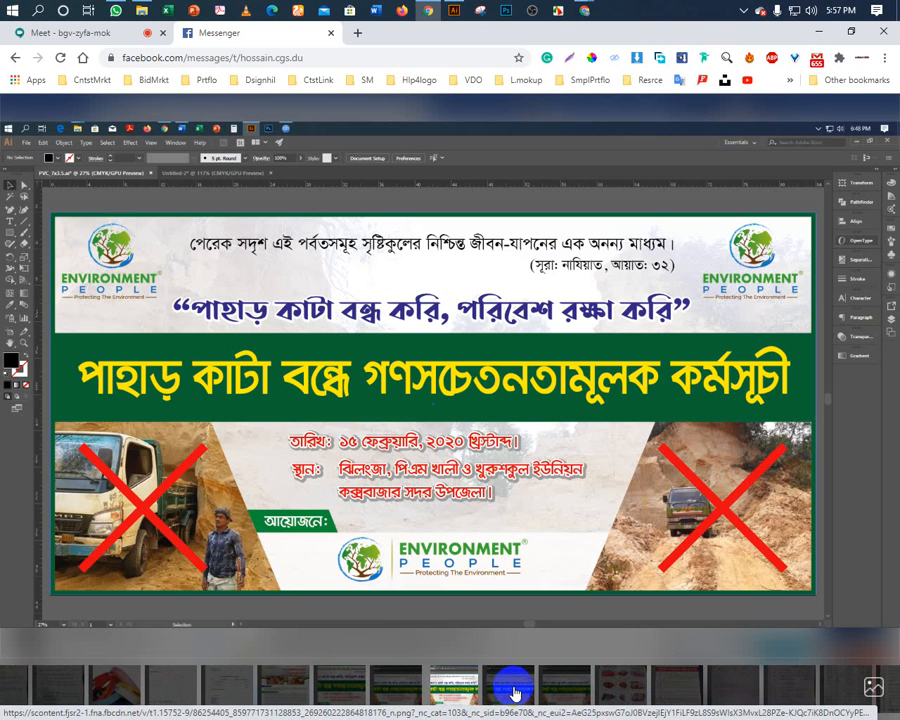
click(514, 691)
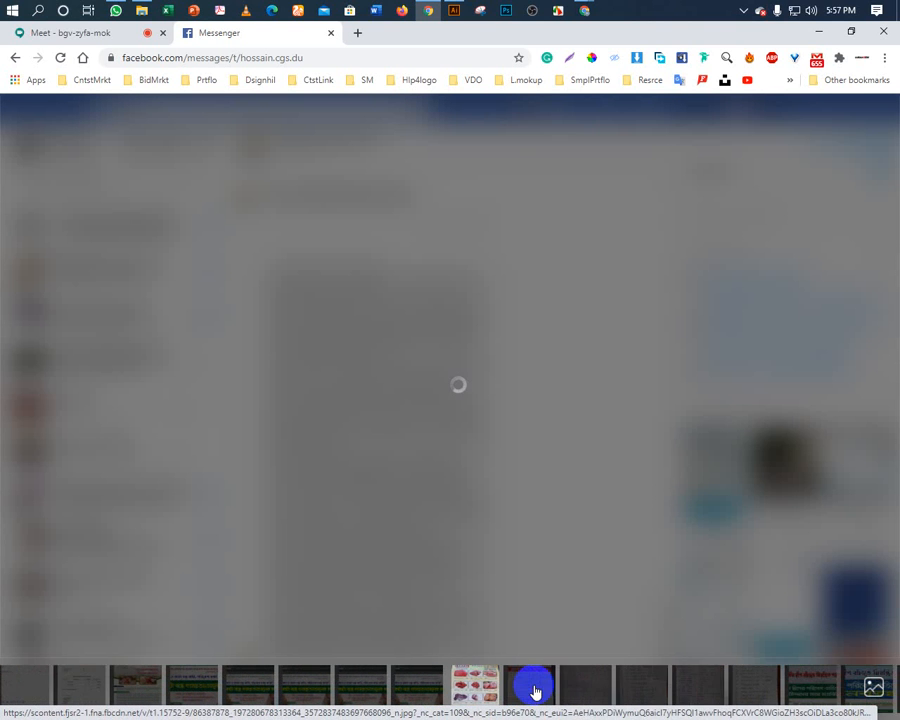
click(514, 697)
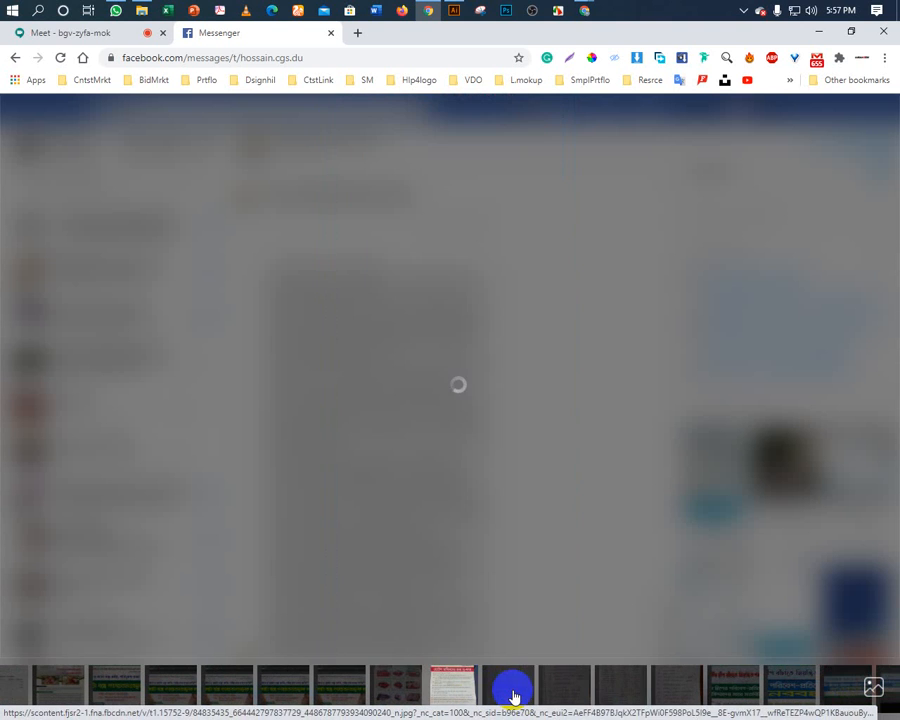
Look through the shared Environment People banners about protecting Saint Martin island.
click(721, 690)
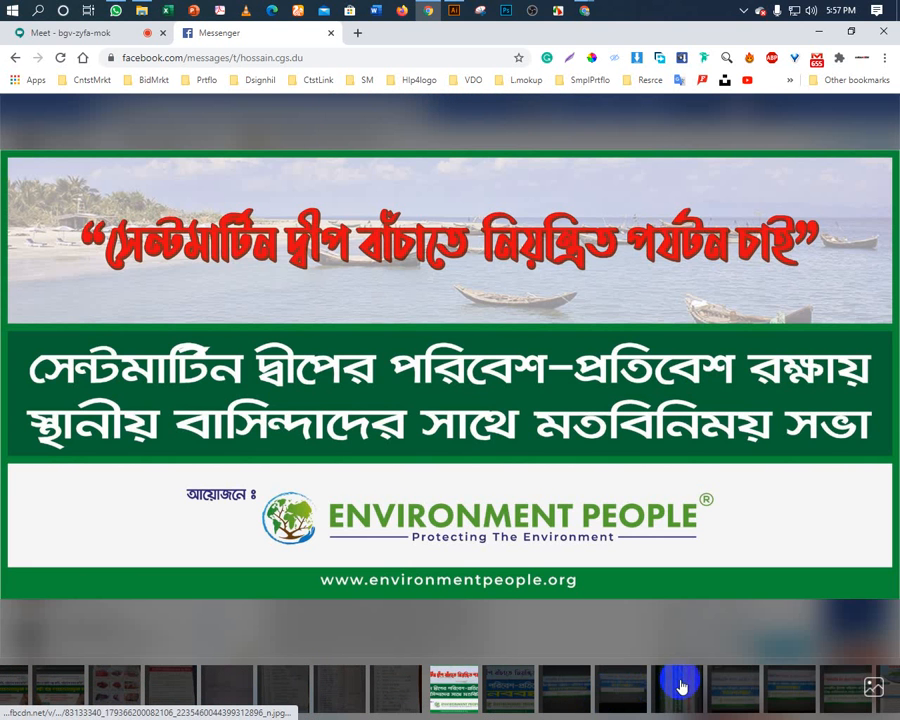
click(719, 692)
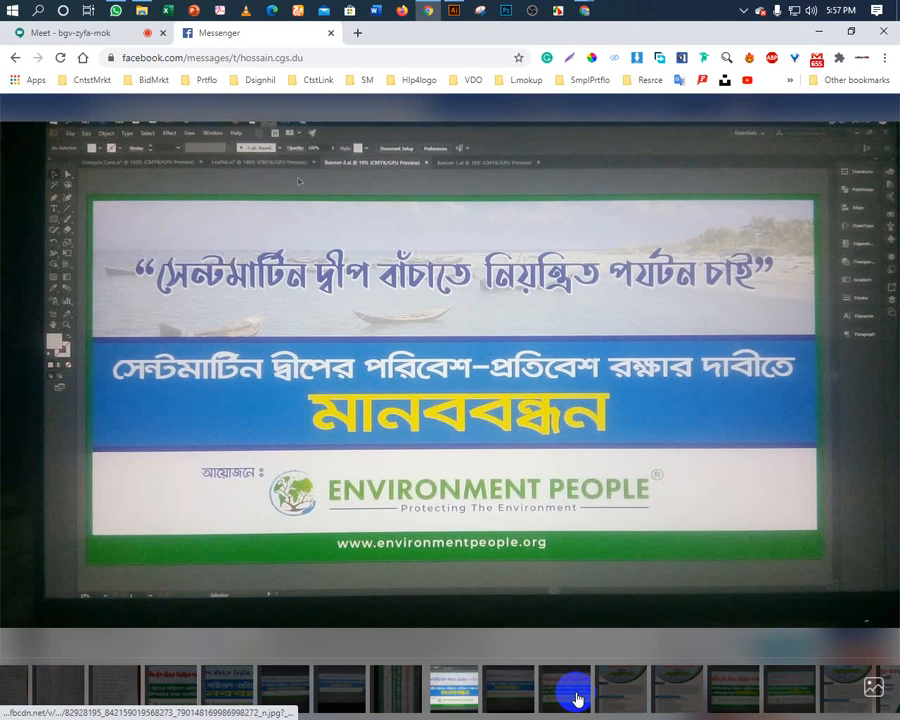
click(639, 692)
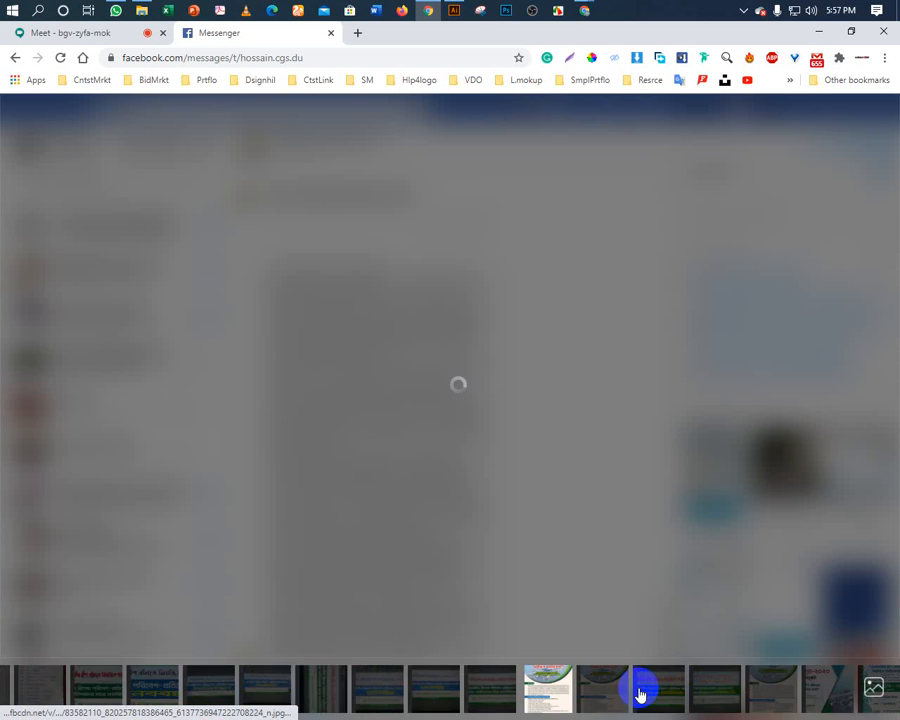
Compare the green and blue Saint Martin Tour 2020 card designs and view the matching tour banner.
click(763, 688)
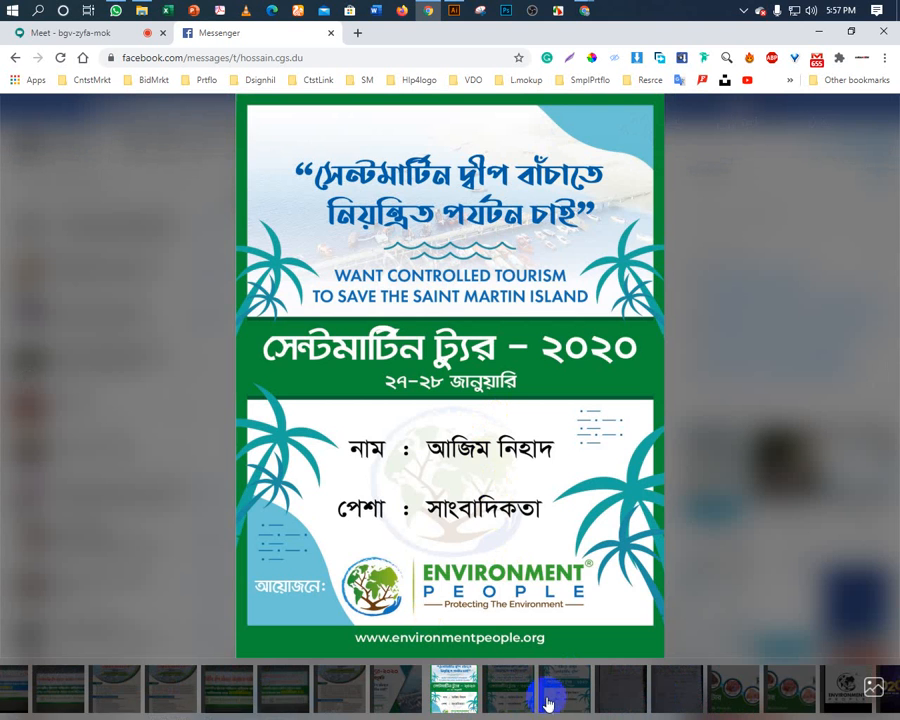
click(557, 701)
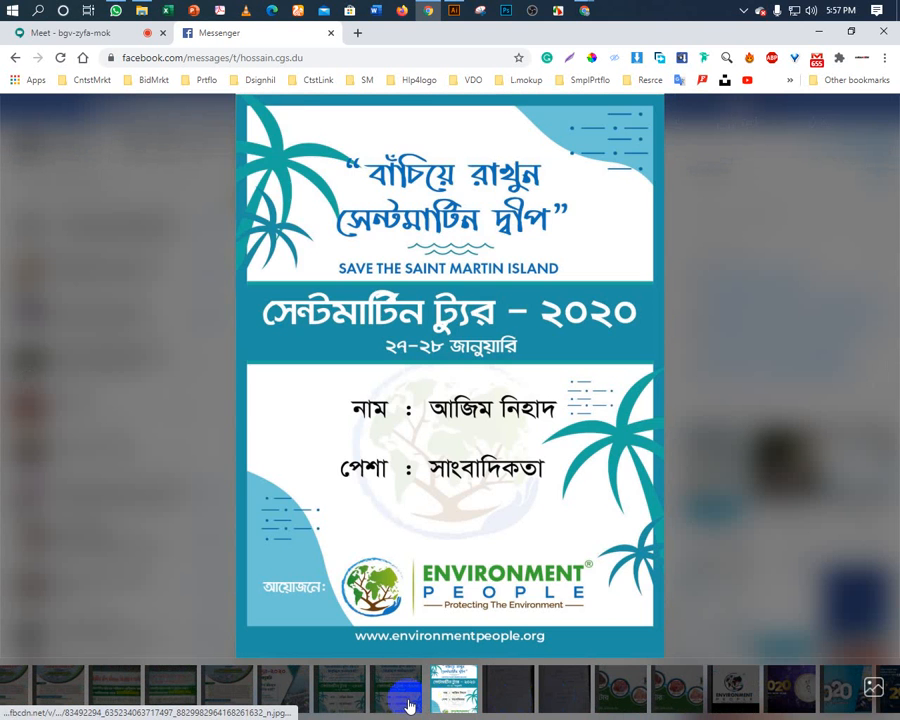
click(399, 706)
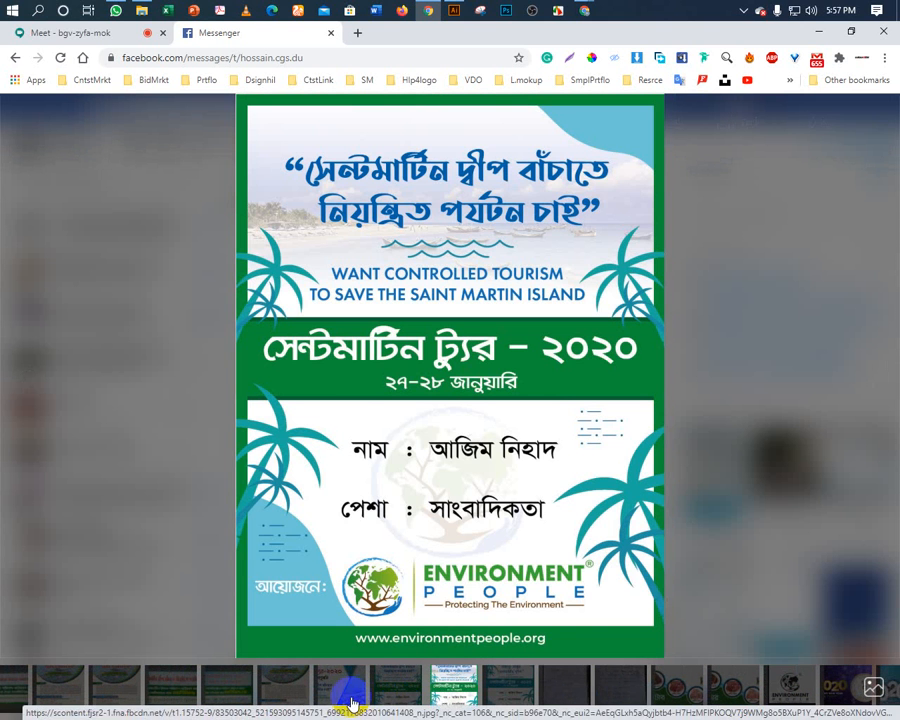
click(351, 705)
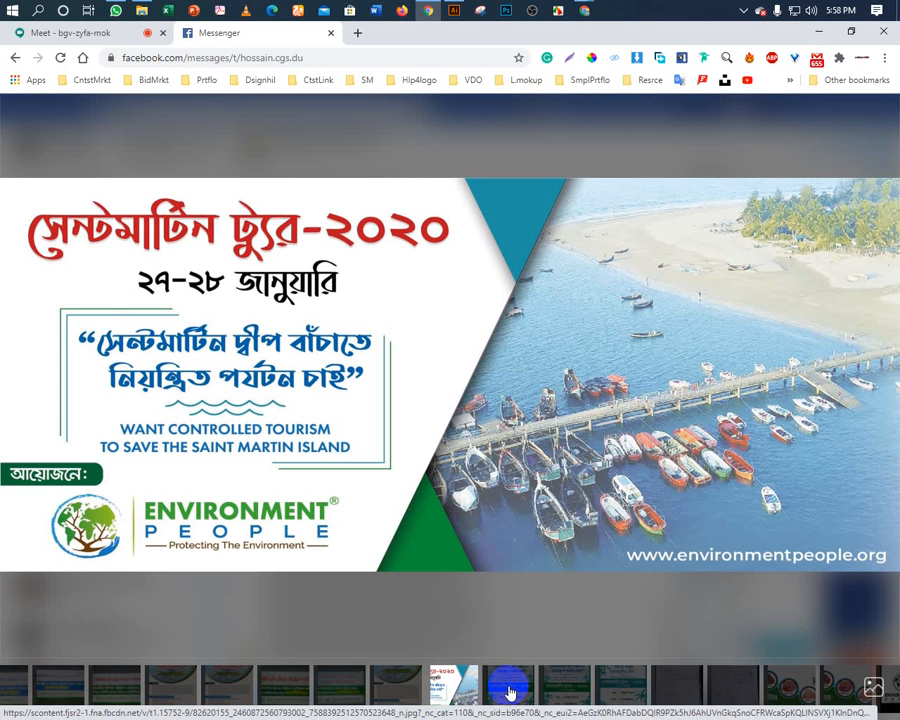
click(510, 692)
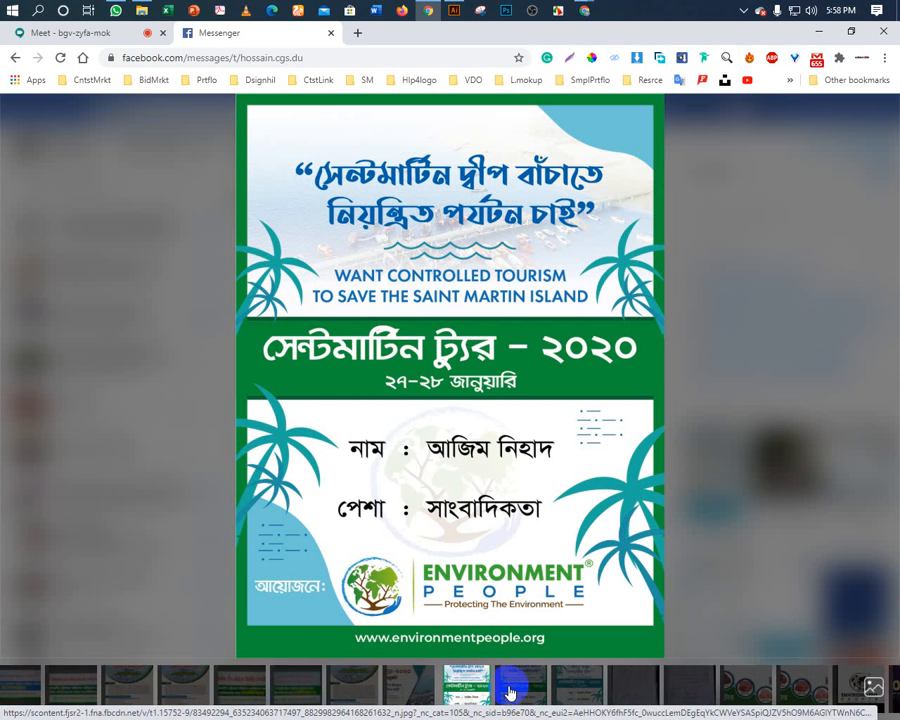
click(507, 692)
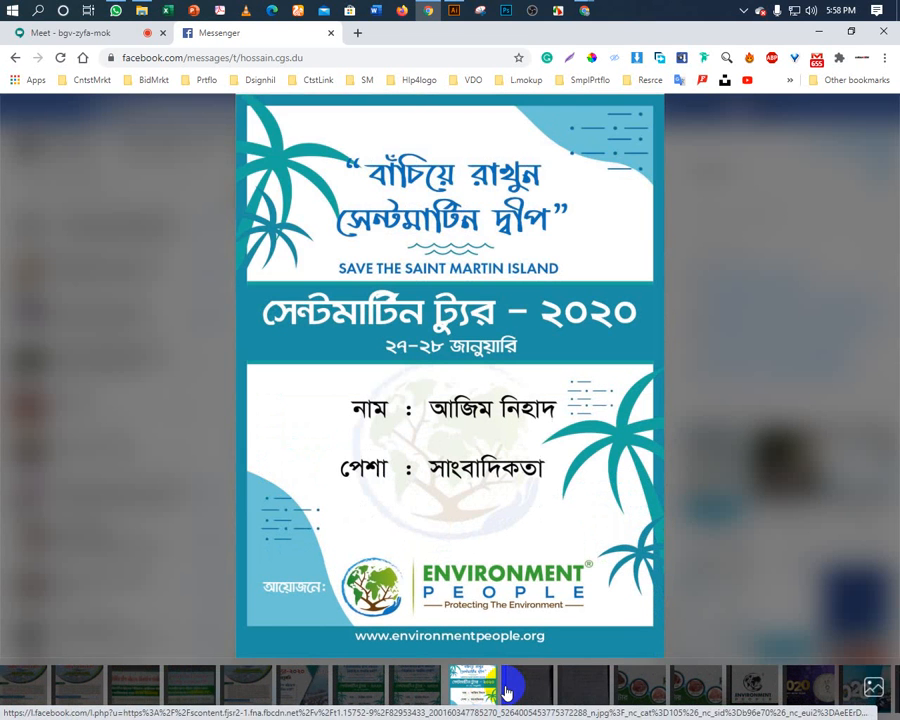
Check the Google Meet call's chat, and return to the Messenger photo viewer.
click(70, 32)
click(669, 111)
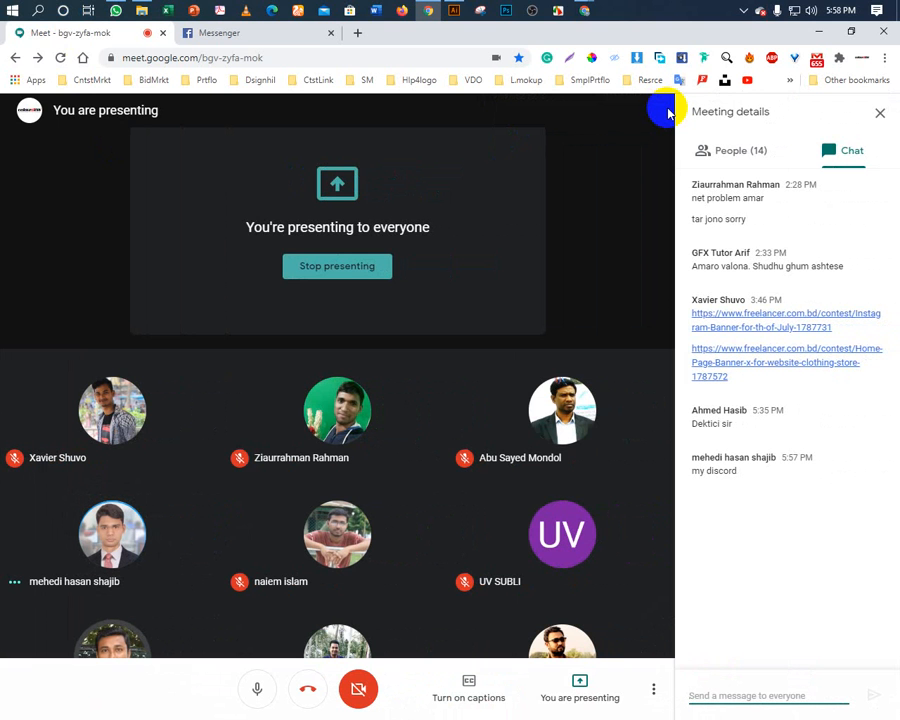
click(219, 33)
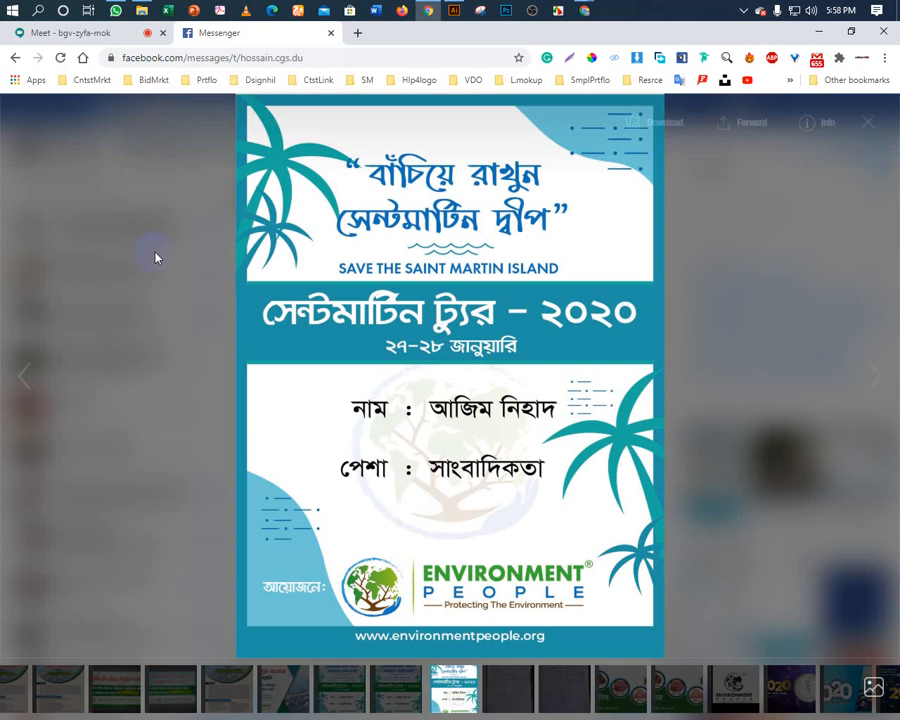
Browse on to the black Environment People logo and the Sonadia Tour 2019 name card sheet with red correction text.
click(735, 690)
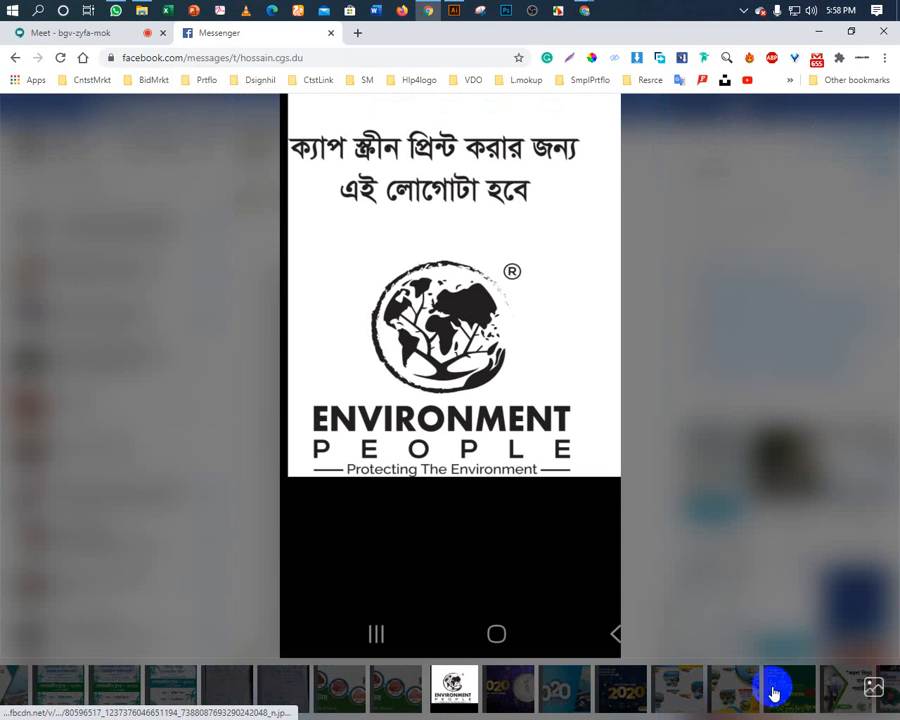
click(738, 698)
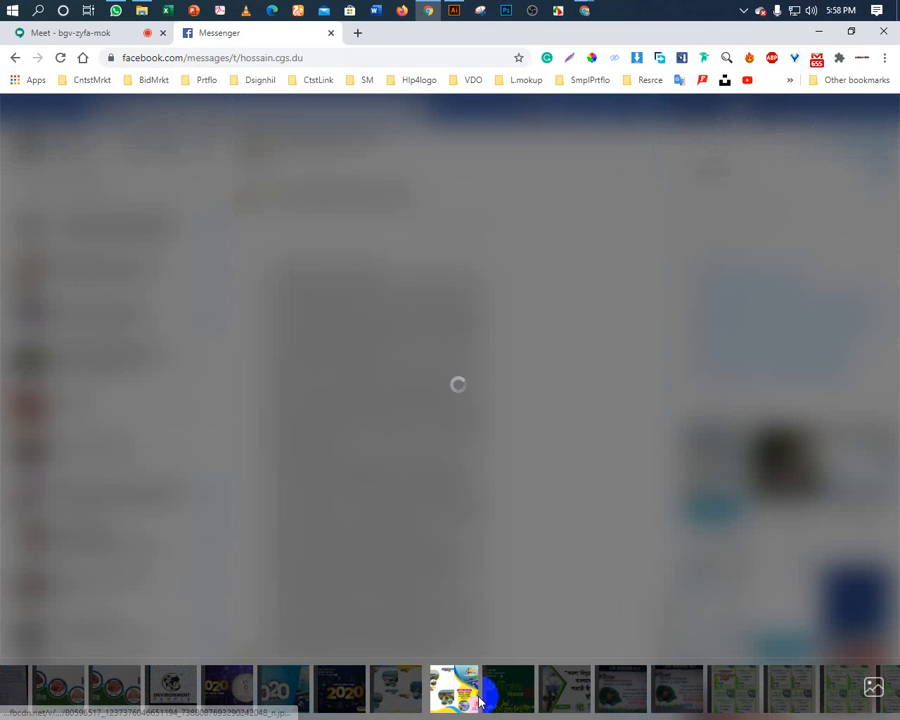
click(737, 703)
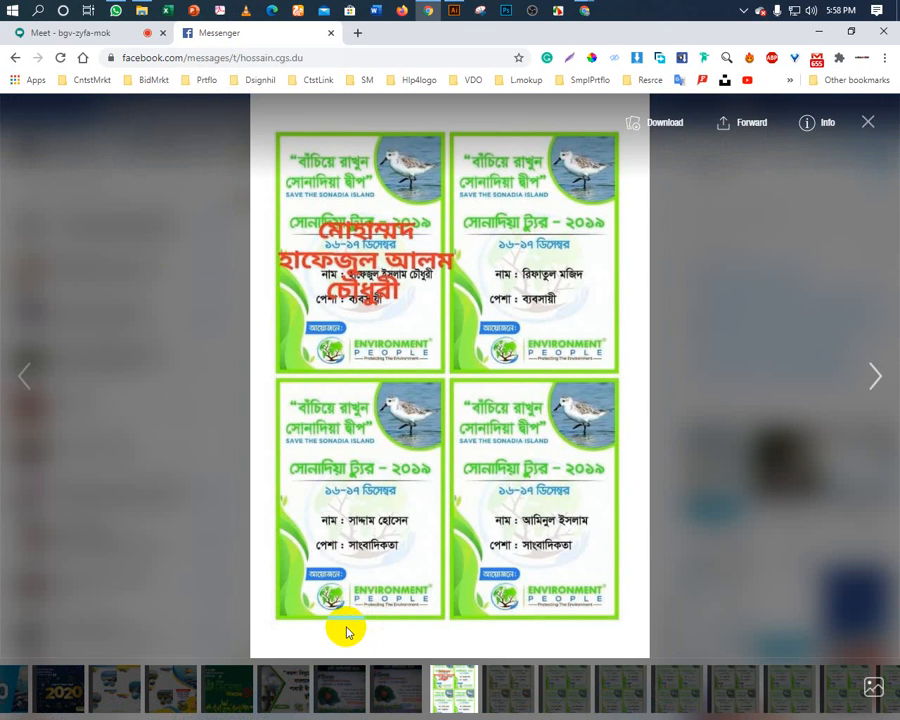
Compare the dark green and bright green versions of the Sonadia Tour 2019 name card sheets.
click(506, 690)
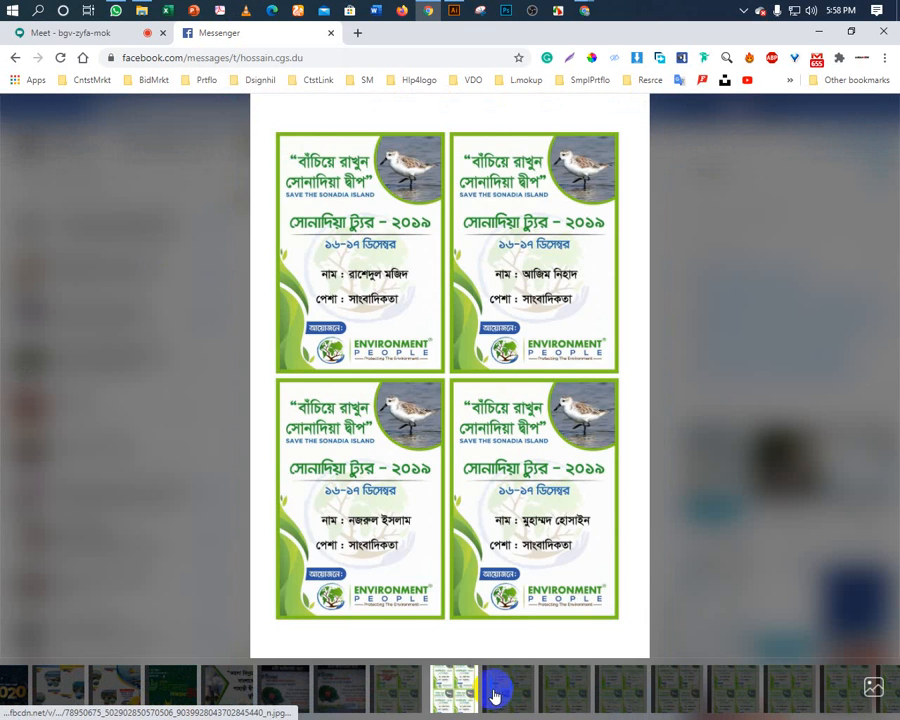
click(400, 692)
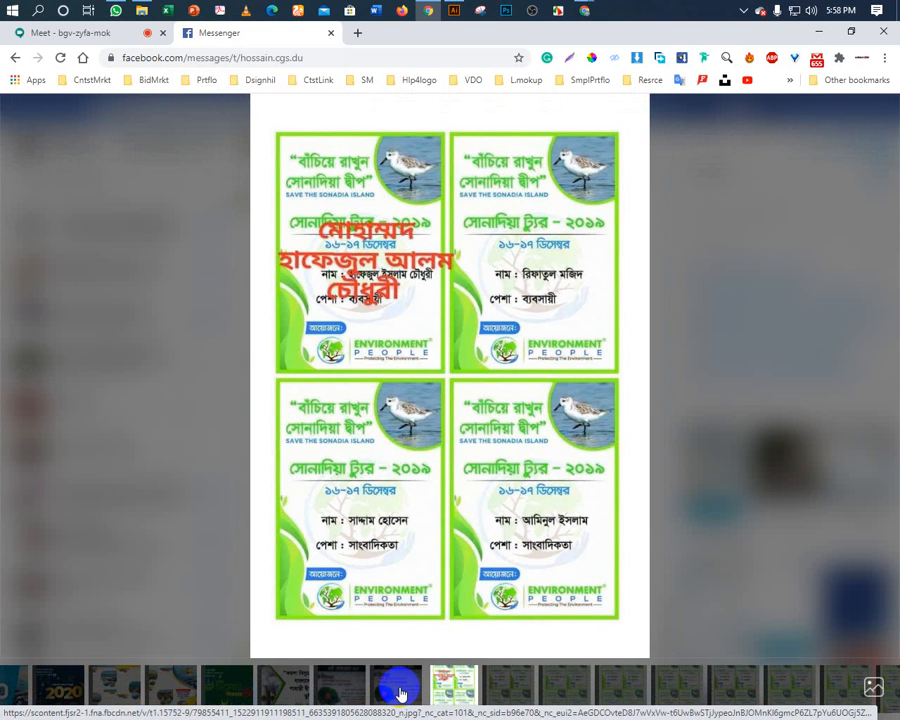
click(503, 692)
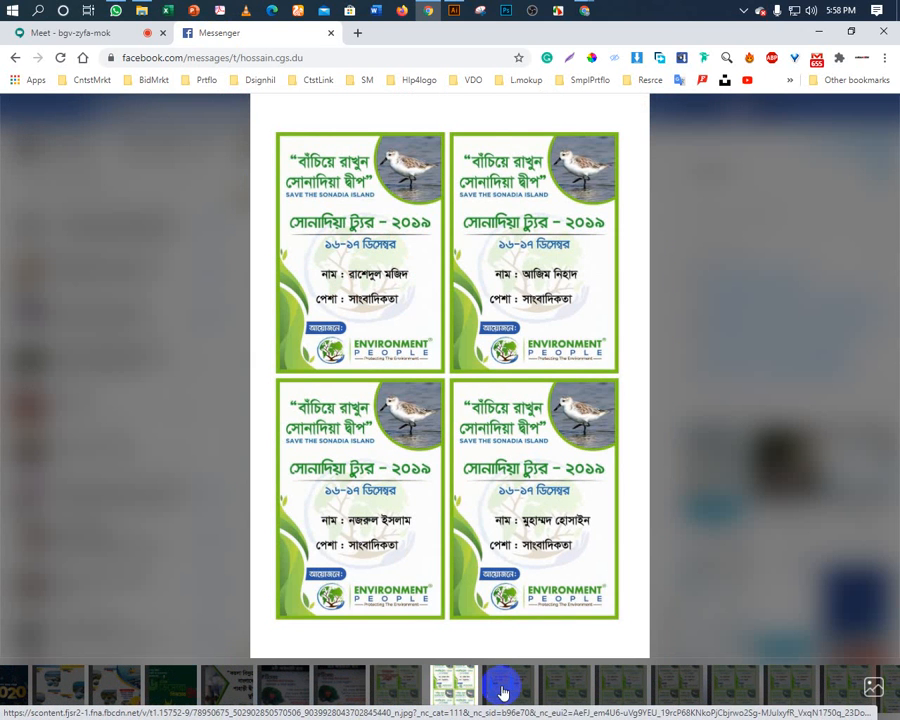
click(502, 692)
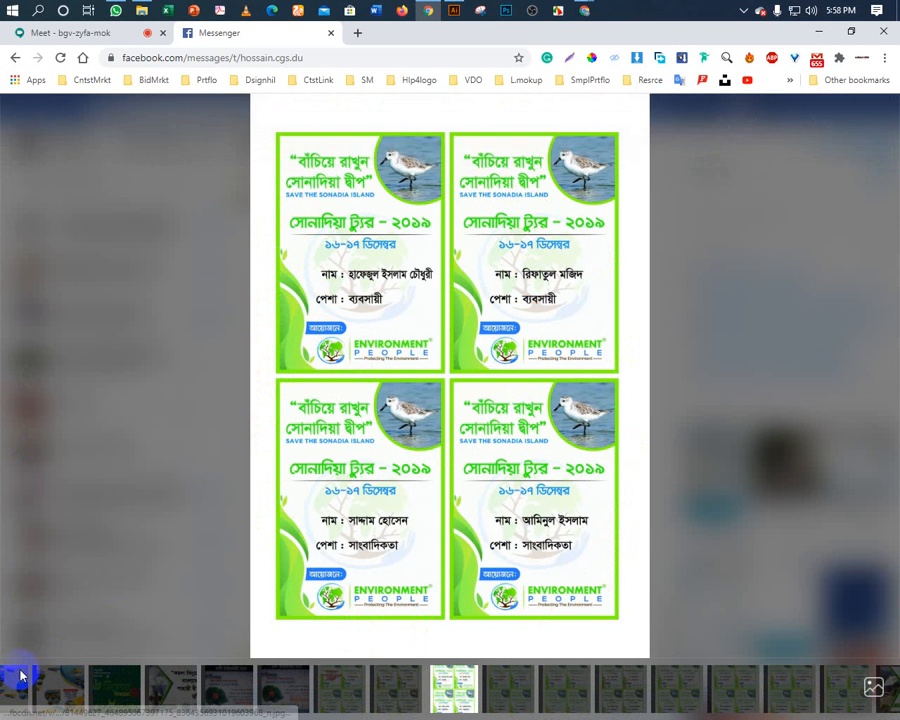
Switch back and forth between the bright green and dark green Sonadia Tour 2019 name card sheets to examine their color difference.
click(27, 388)
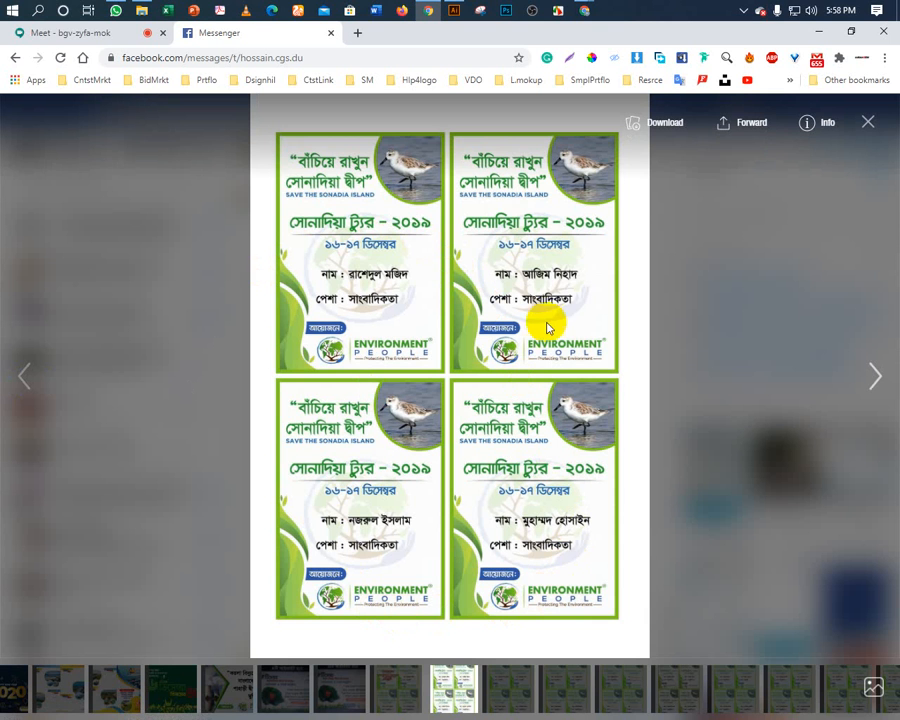
click(876, 375)
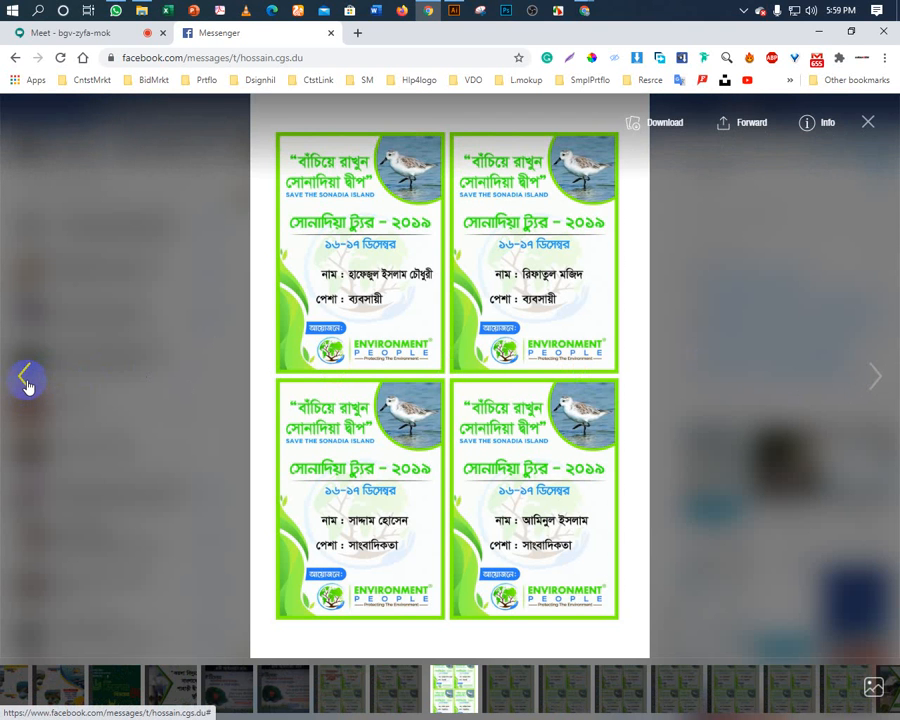
click(30, 386)
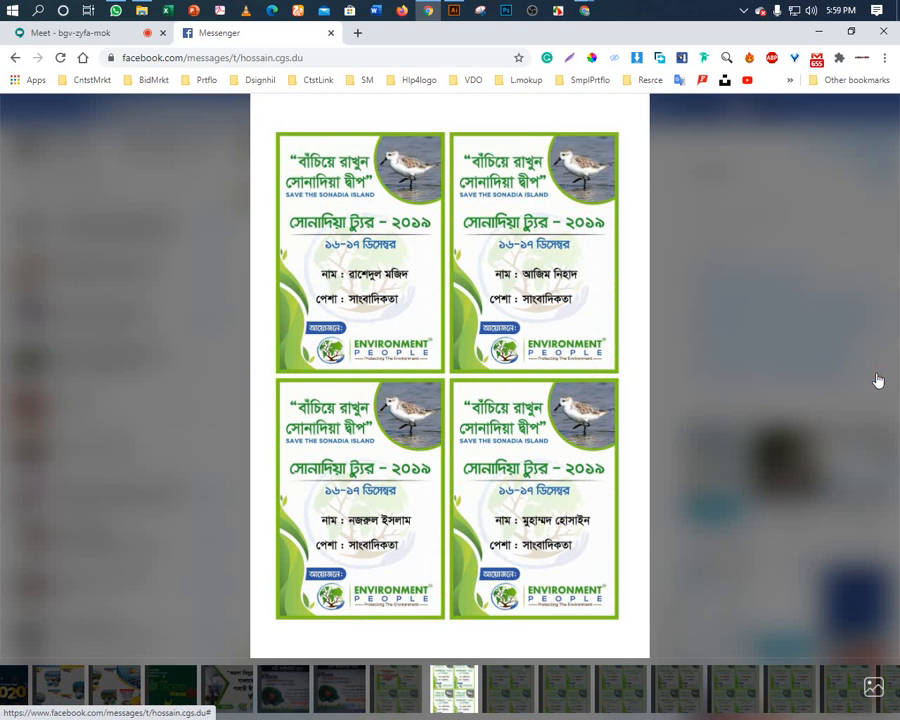
click(878, 380)
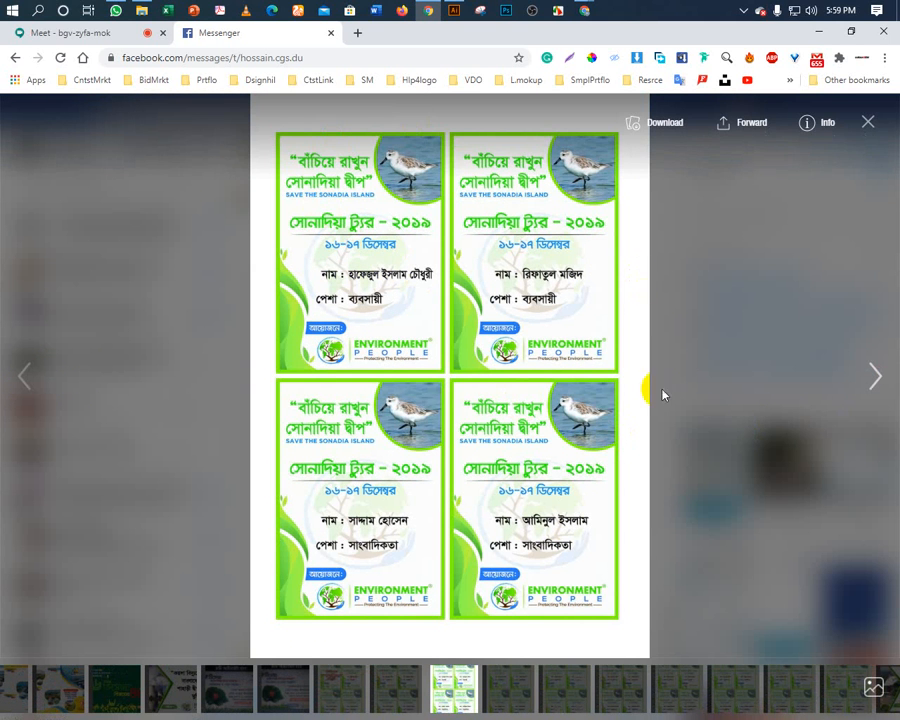
click(25, 378)
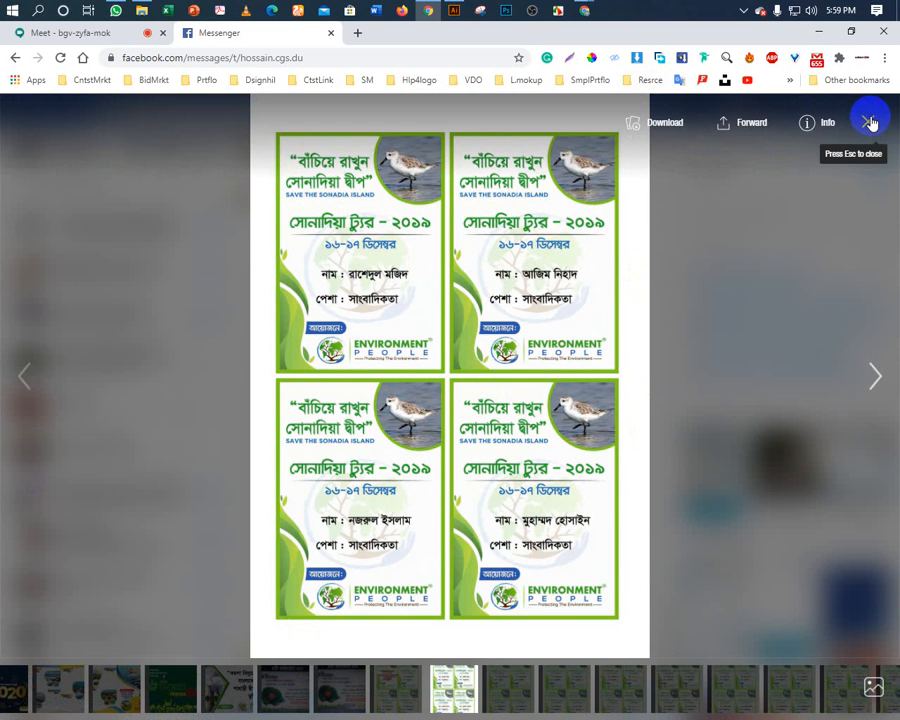
Close the photo viewer and the Messenger page, and switch to the Royal Vegelery Source File folder in File Explorer.
click(870, 122)
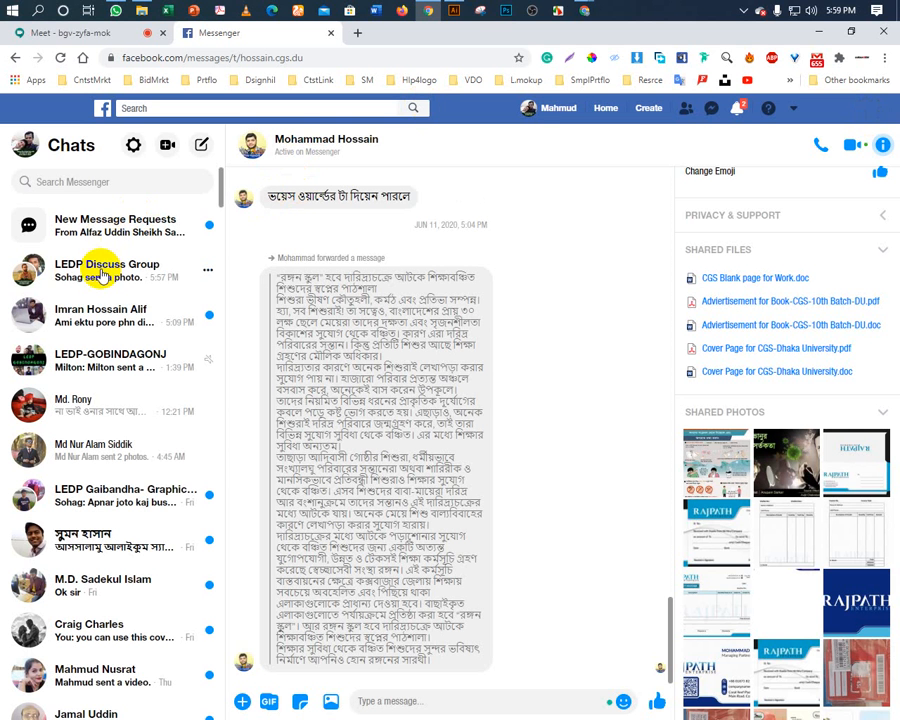
click(331, 34)
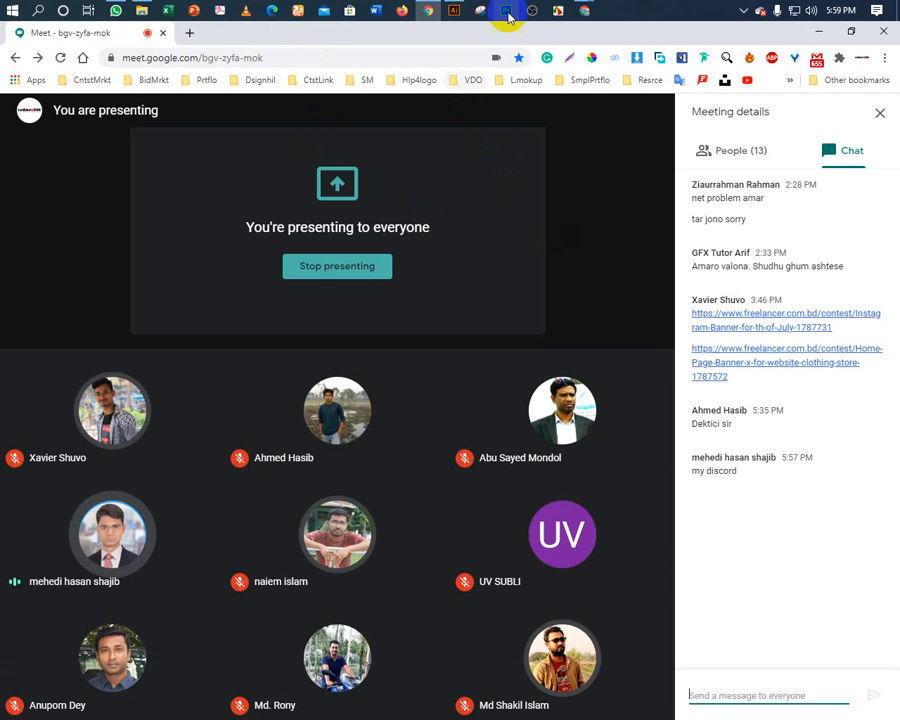
mouse_move(450, 14)
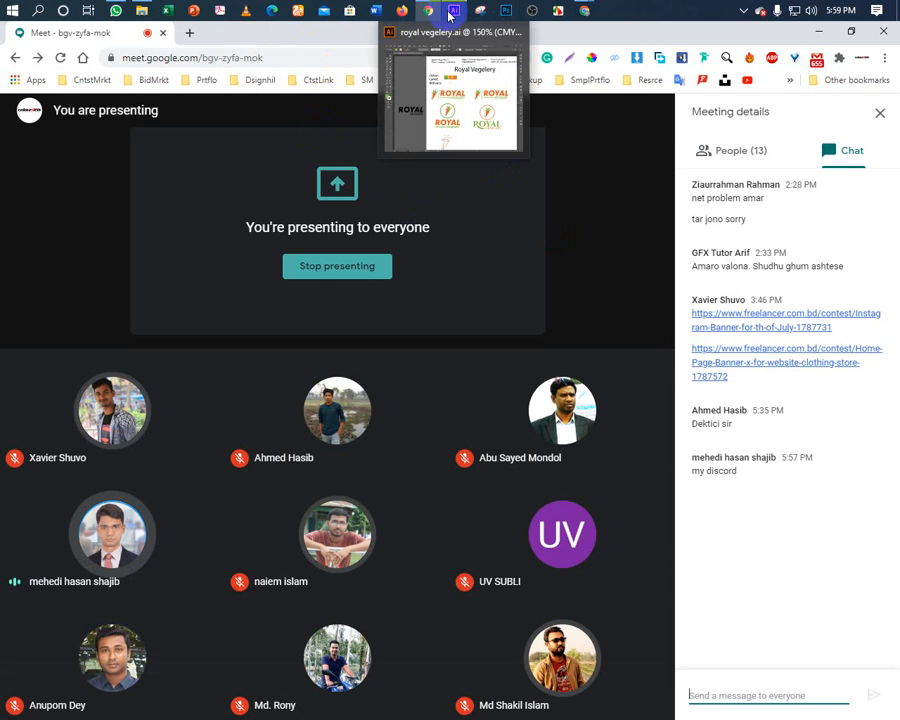
click(141, 11)
click(122, 383)
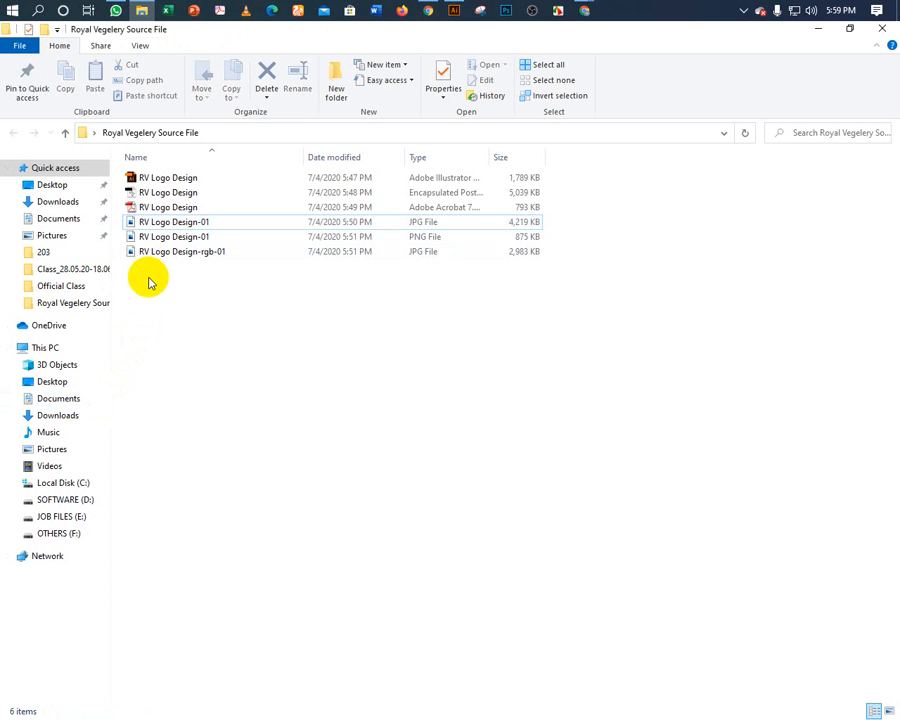
Highlight the full set of RV Logo Design files in the source folder several times, and clear the selection.
drag(148, 277, 188, 177)
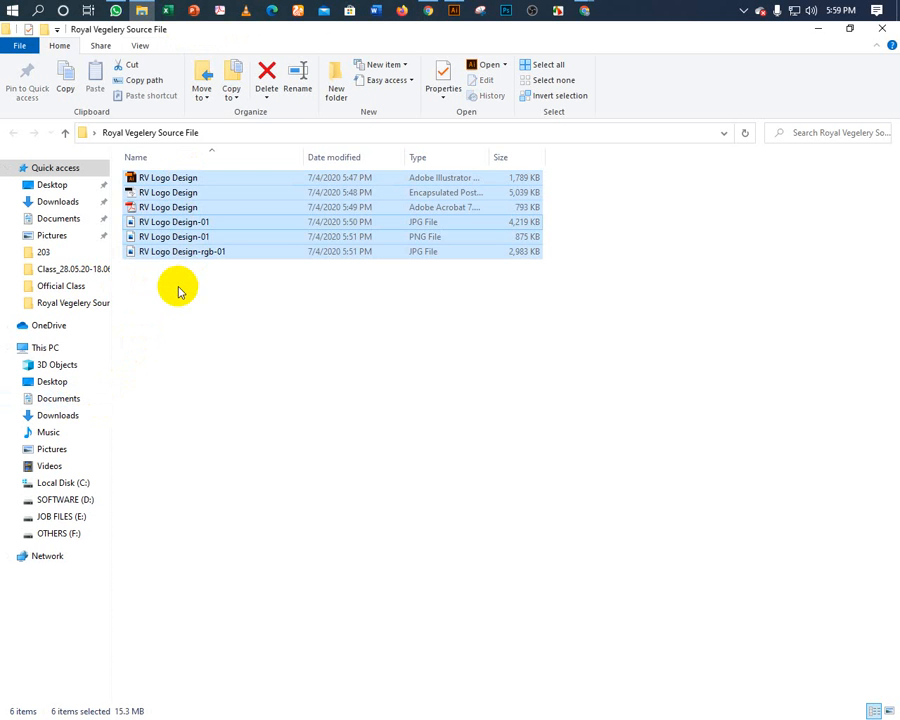
click(178, 291)
drag(146, 307, 200, 178)
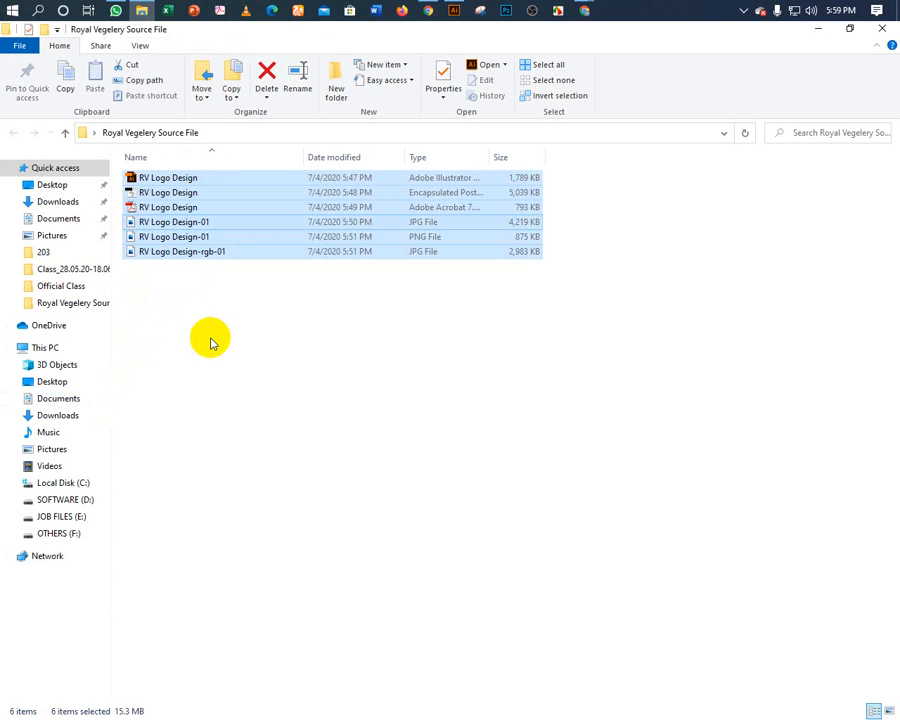
drag(145, 293, 190, 178)
click(186, 288)
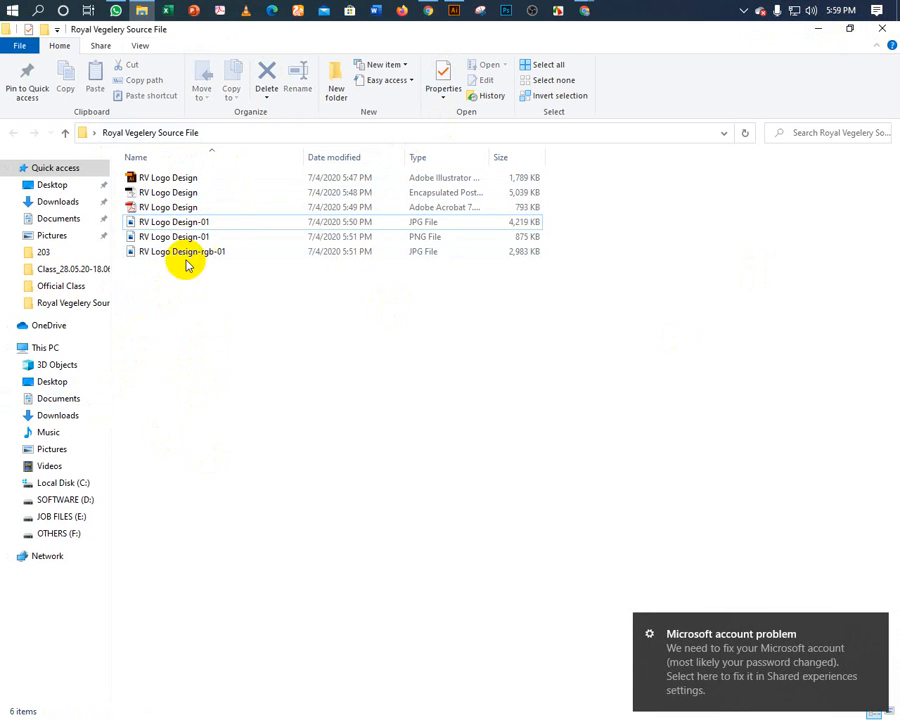
drag(157, 281, 227, 175)
click(160, 284)
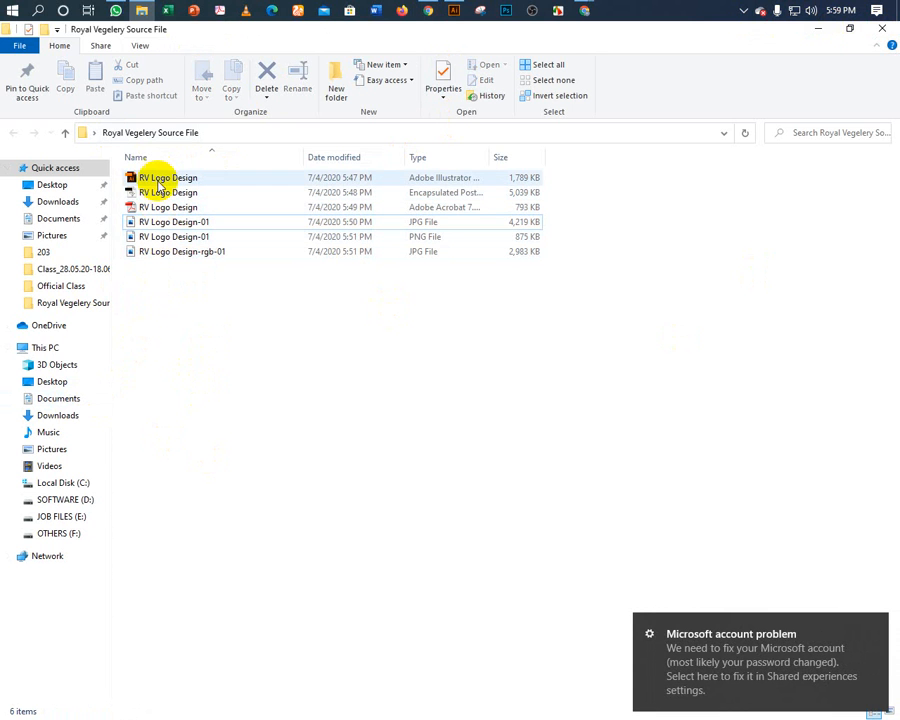
Examine the Illustrator, EPS and PDF versions of RV Logo Design individually, ending with nothing selected.
click(159, 180)
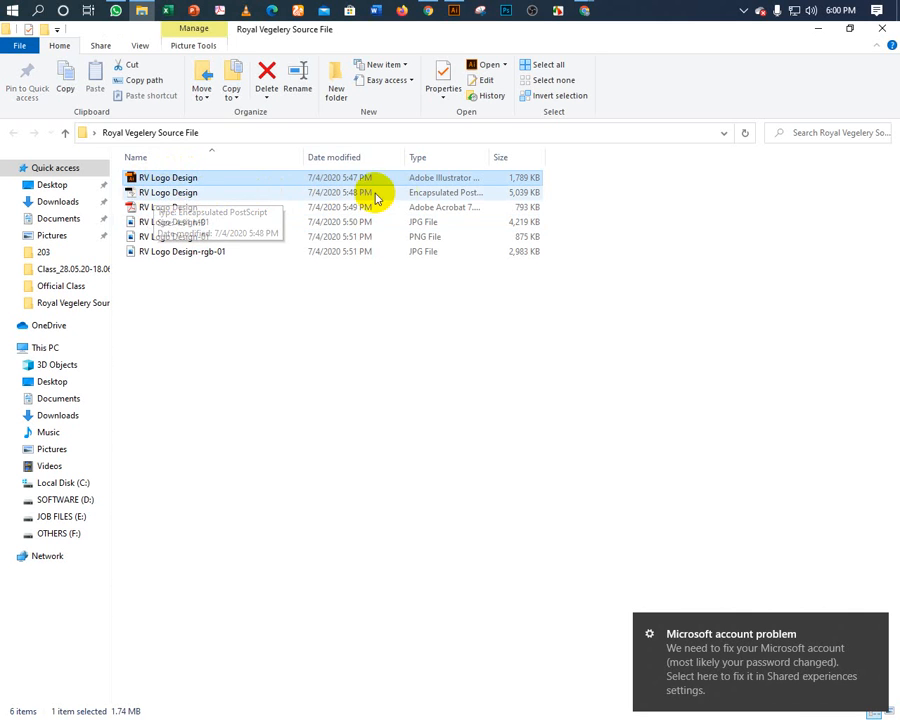
click(176, 194)
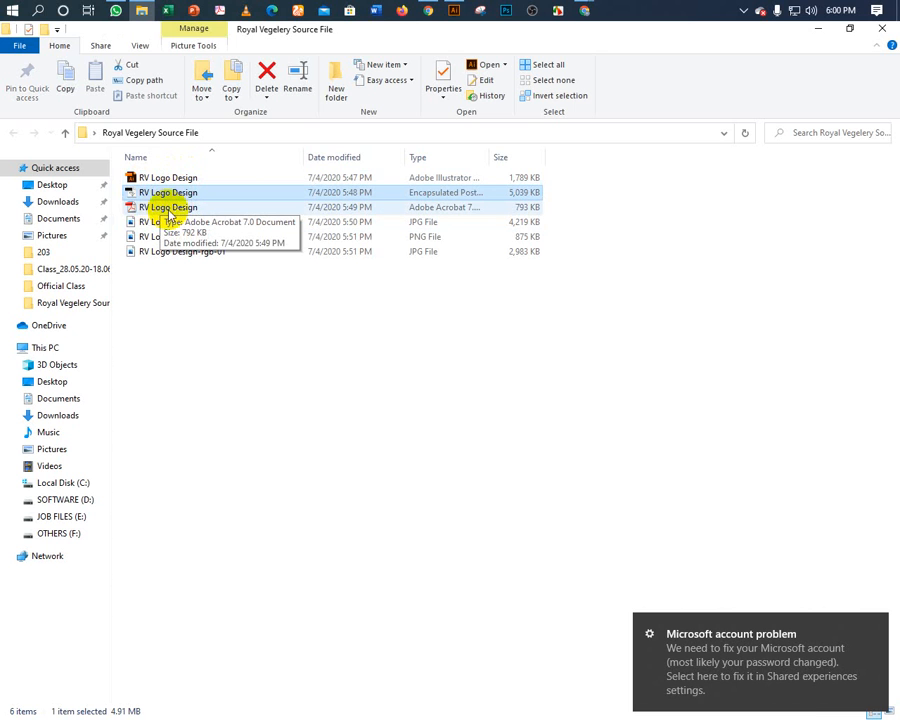
click(177, 208)
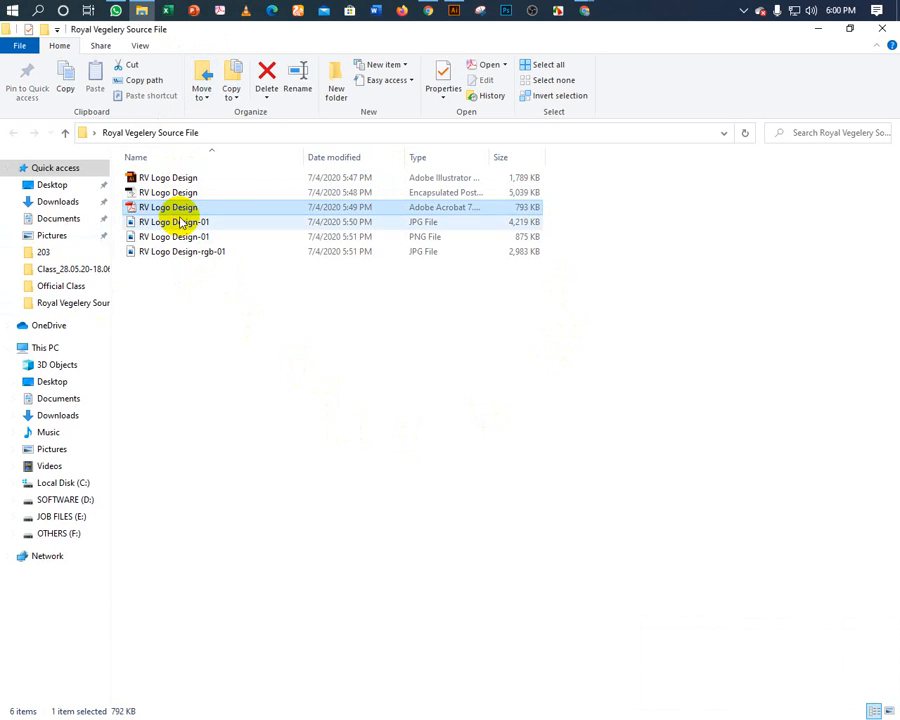
click(198, 298)
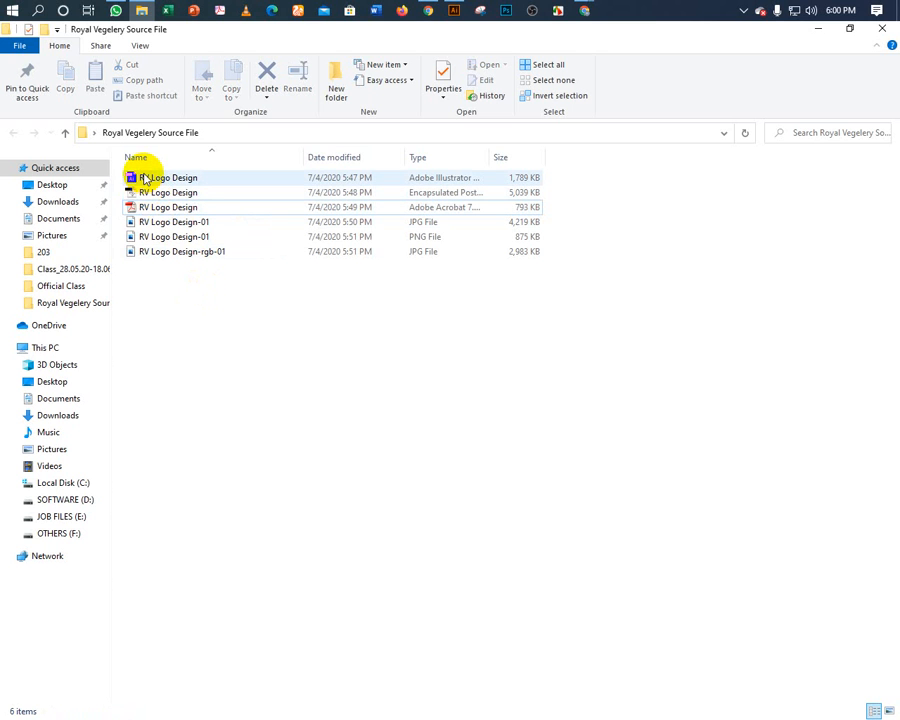
click(146, 190)
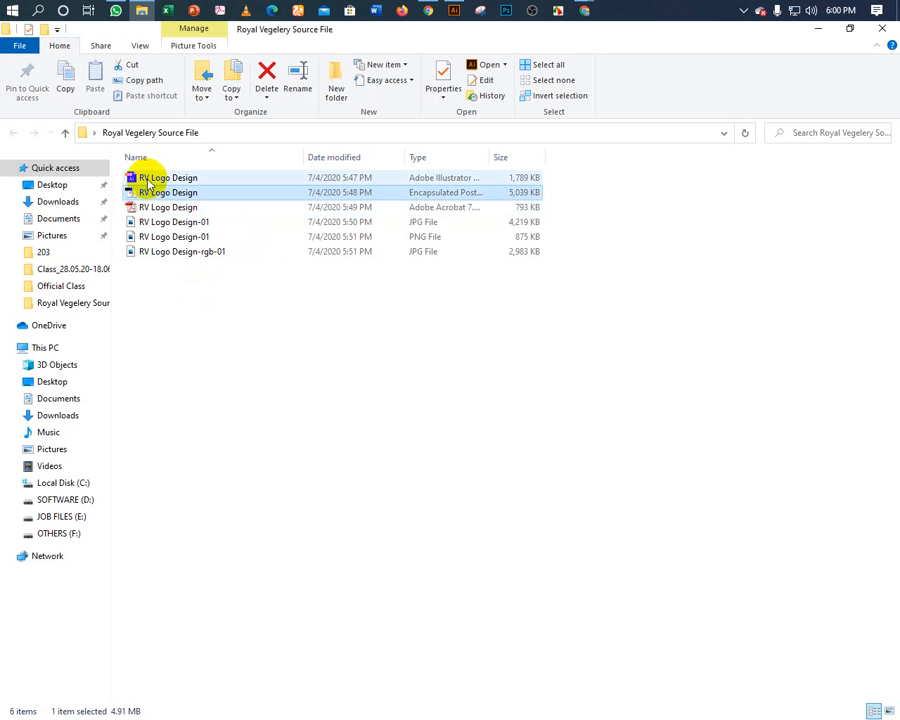
click(148, 180)
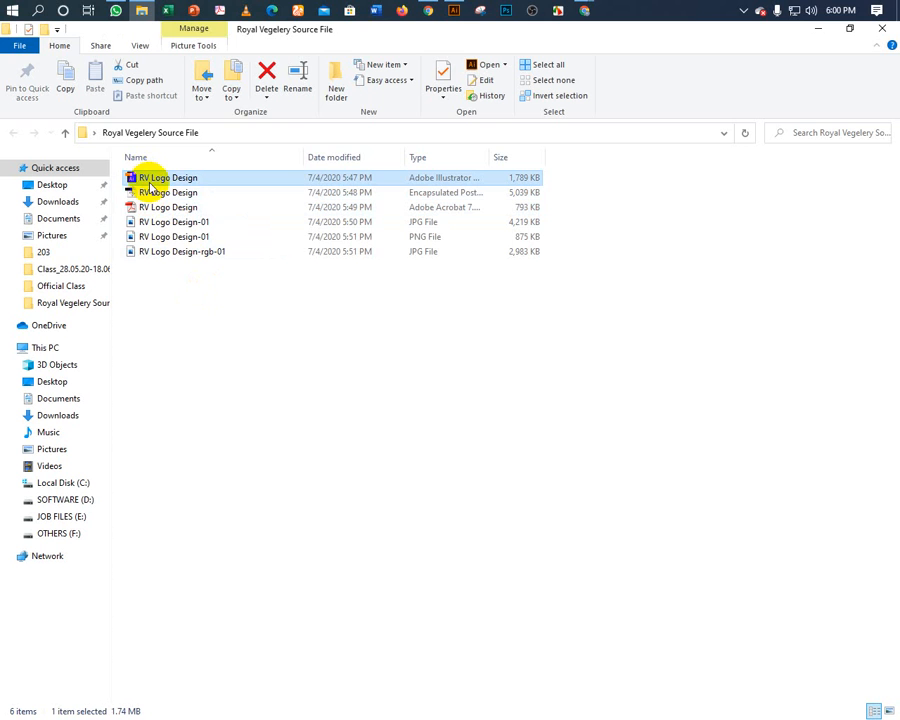
click(182, 278)
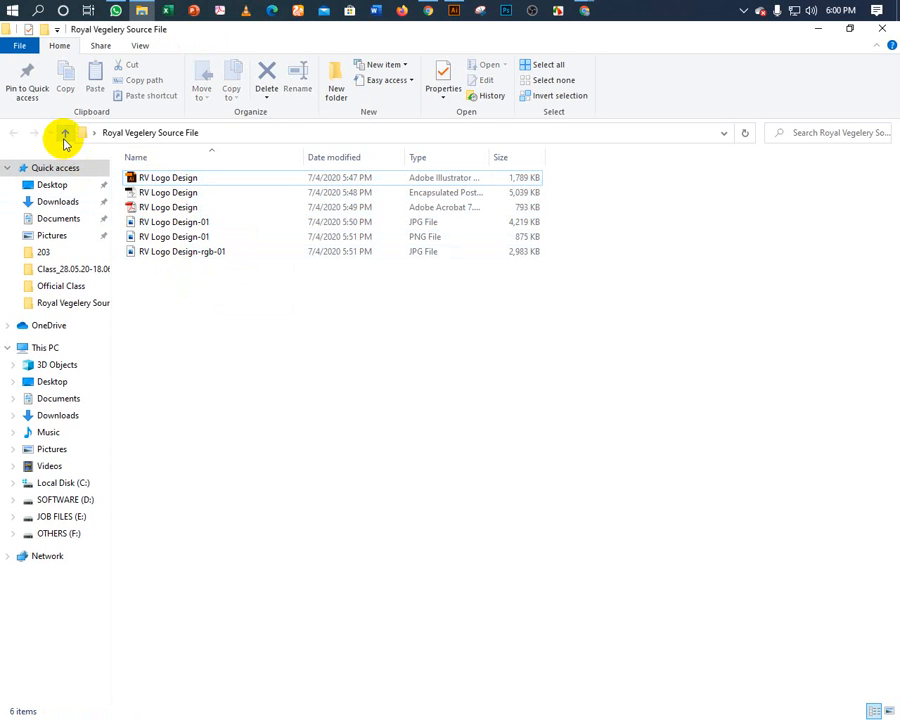
Go up to the Desktop folder and close File Explorer, and stop presenting the screen in the Google Meet call.
click(65, 136)
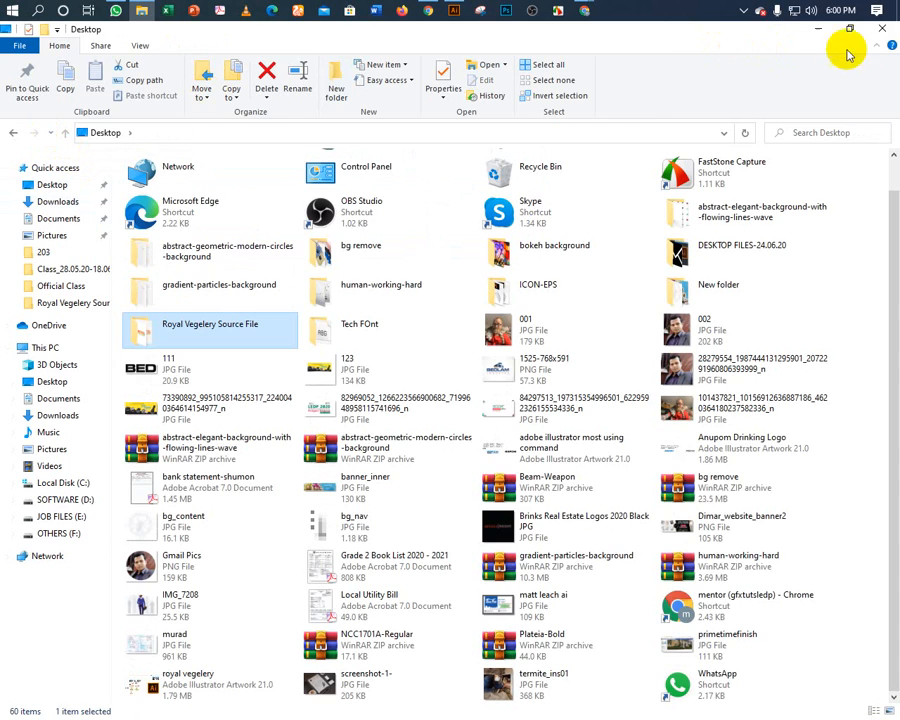
click(882, 29)
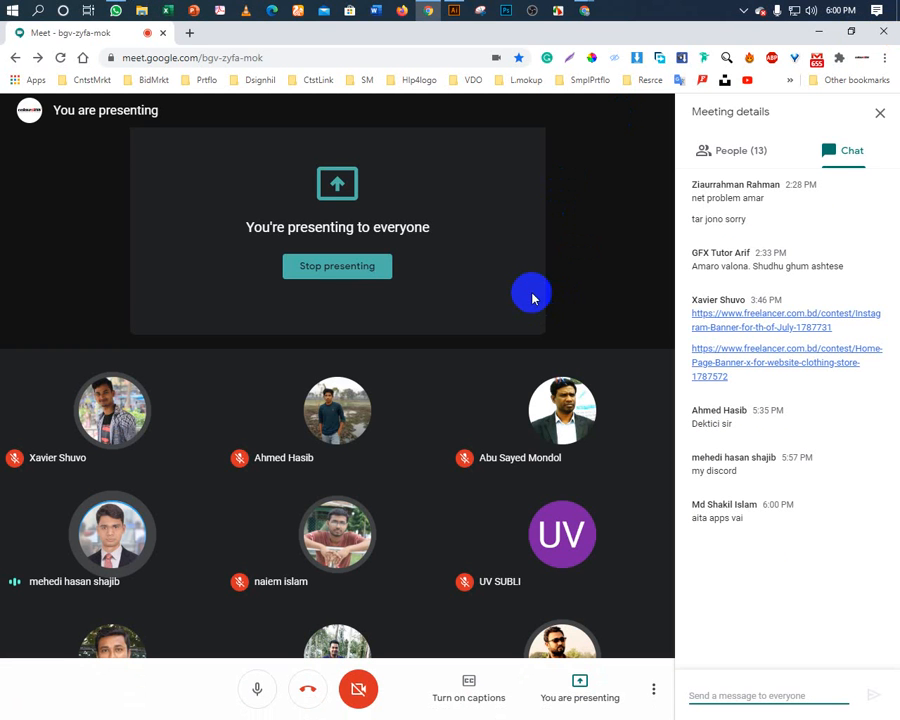
click(363, 269)
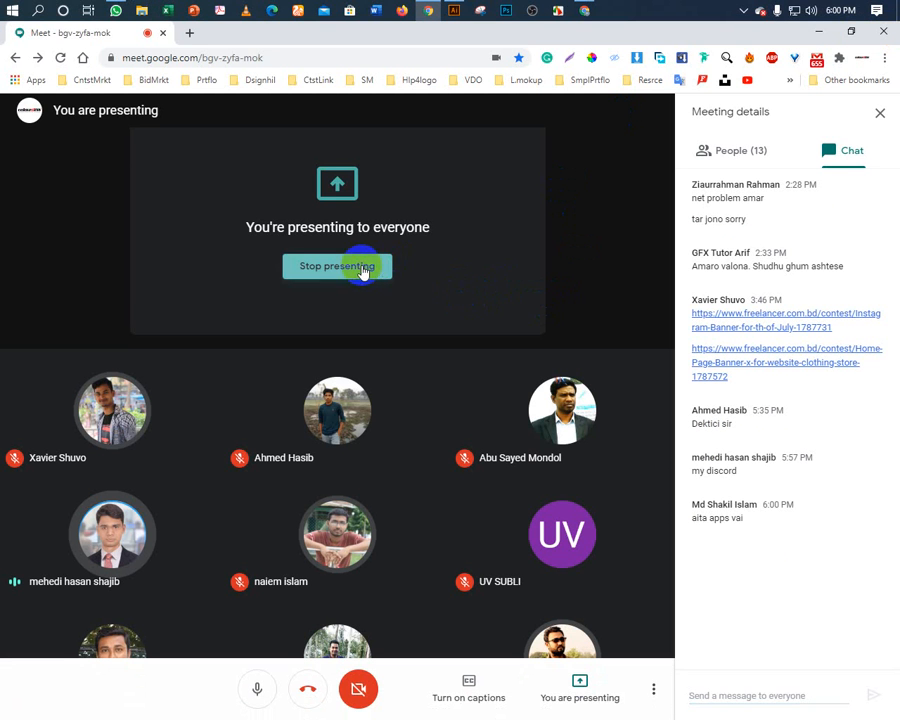